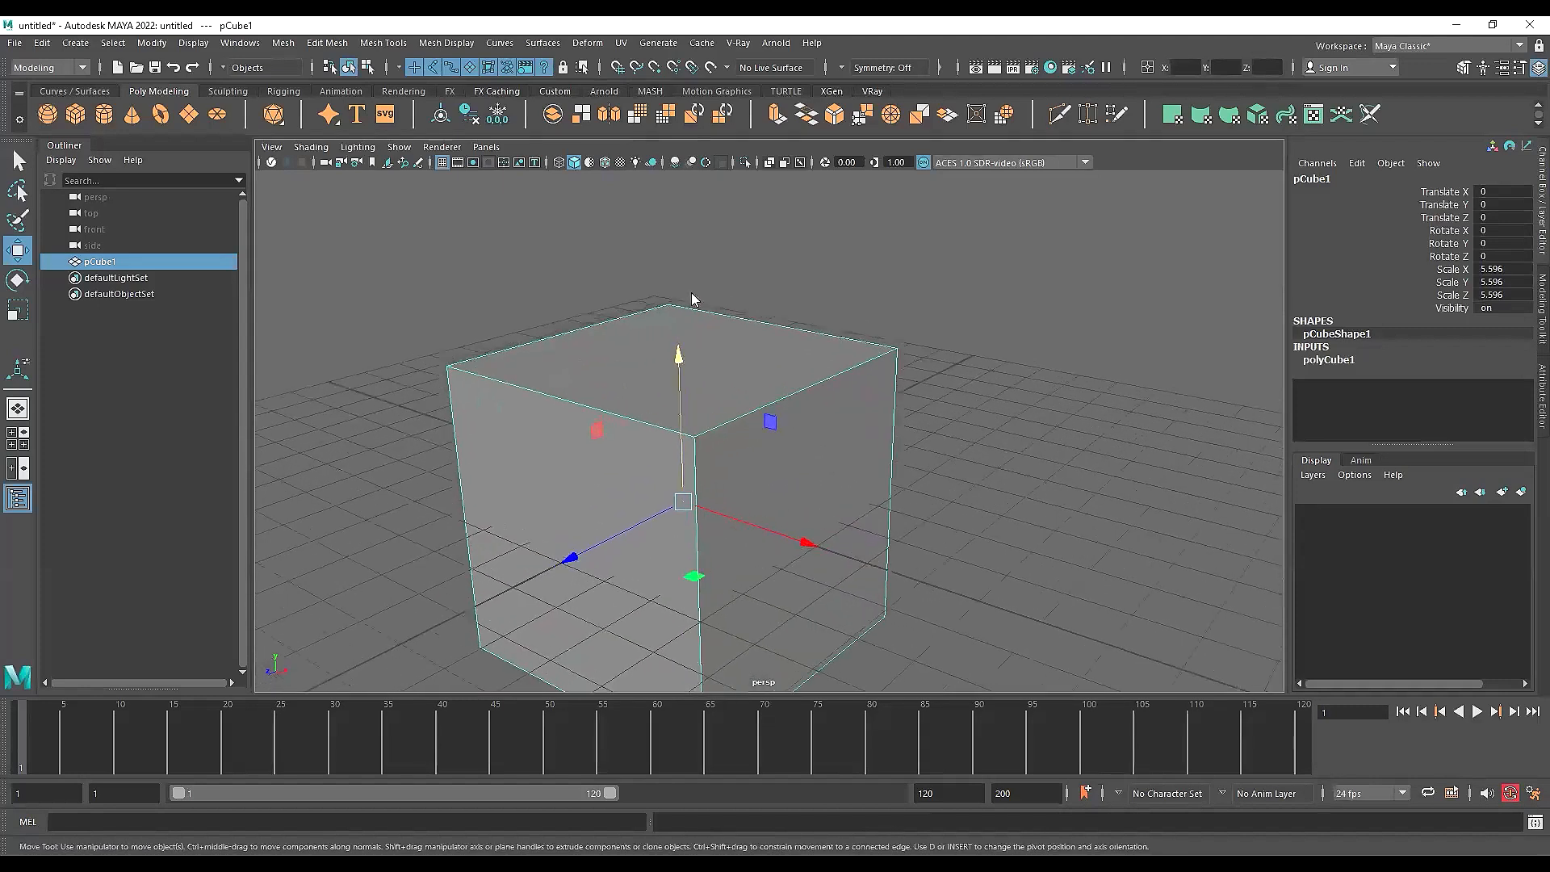
Set the cube's width, height and depth subdivisions to 2
{"action": "right_click", "coordinate": [691, 293]}
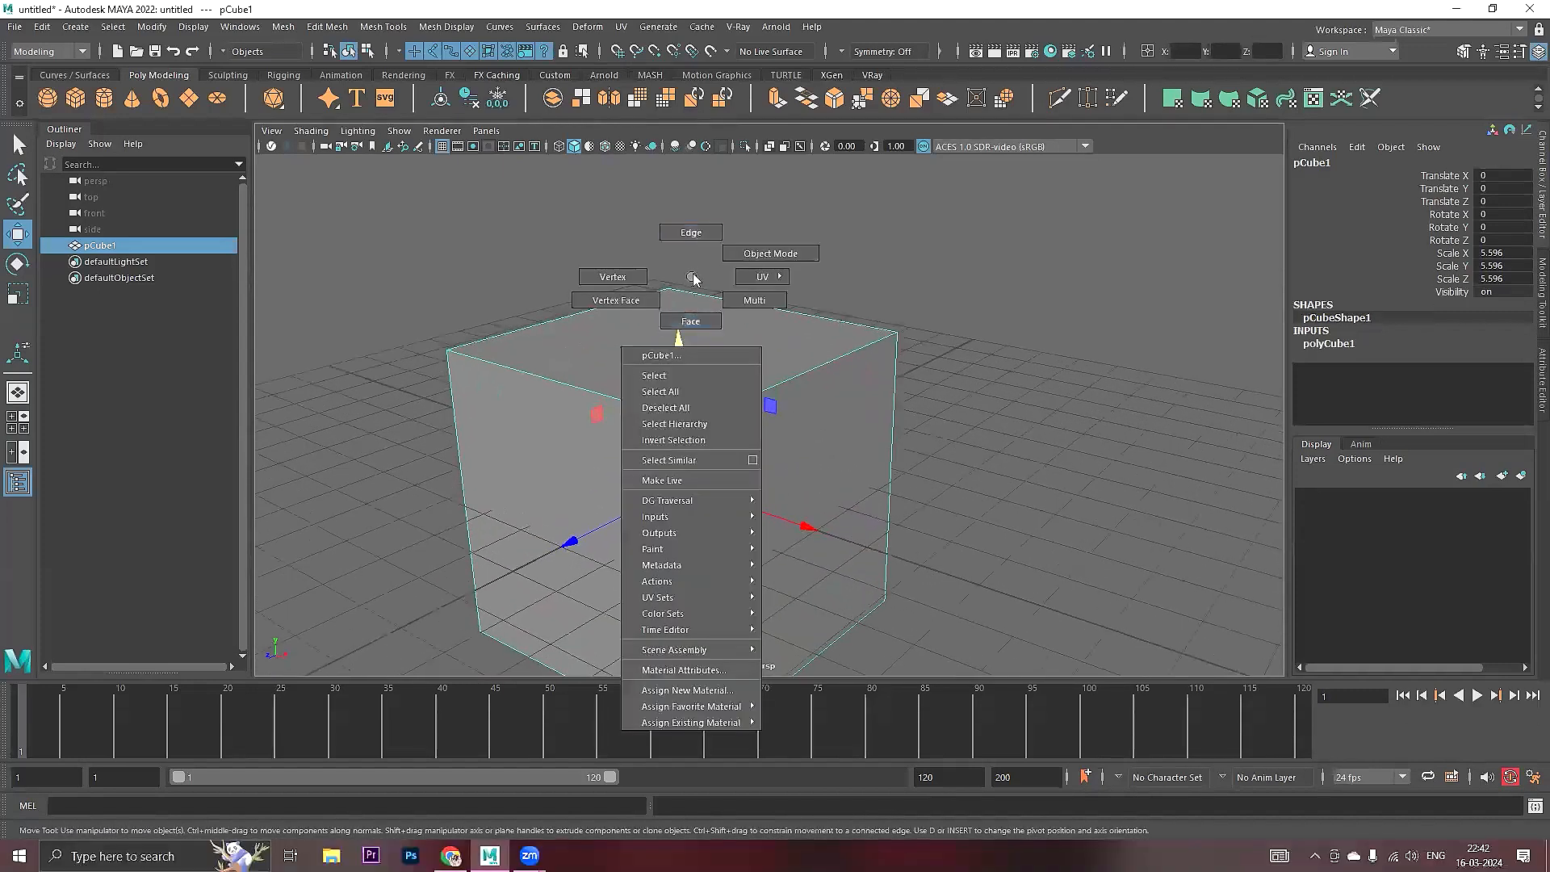
{"action": "left_click", "coordinate": [1328, 343]}
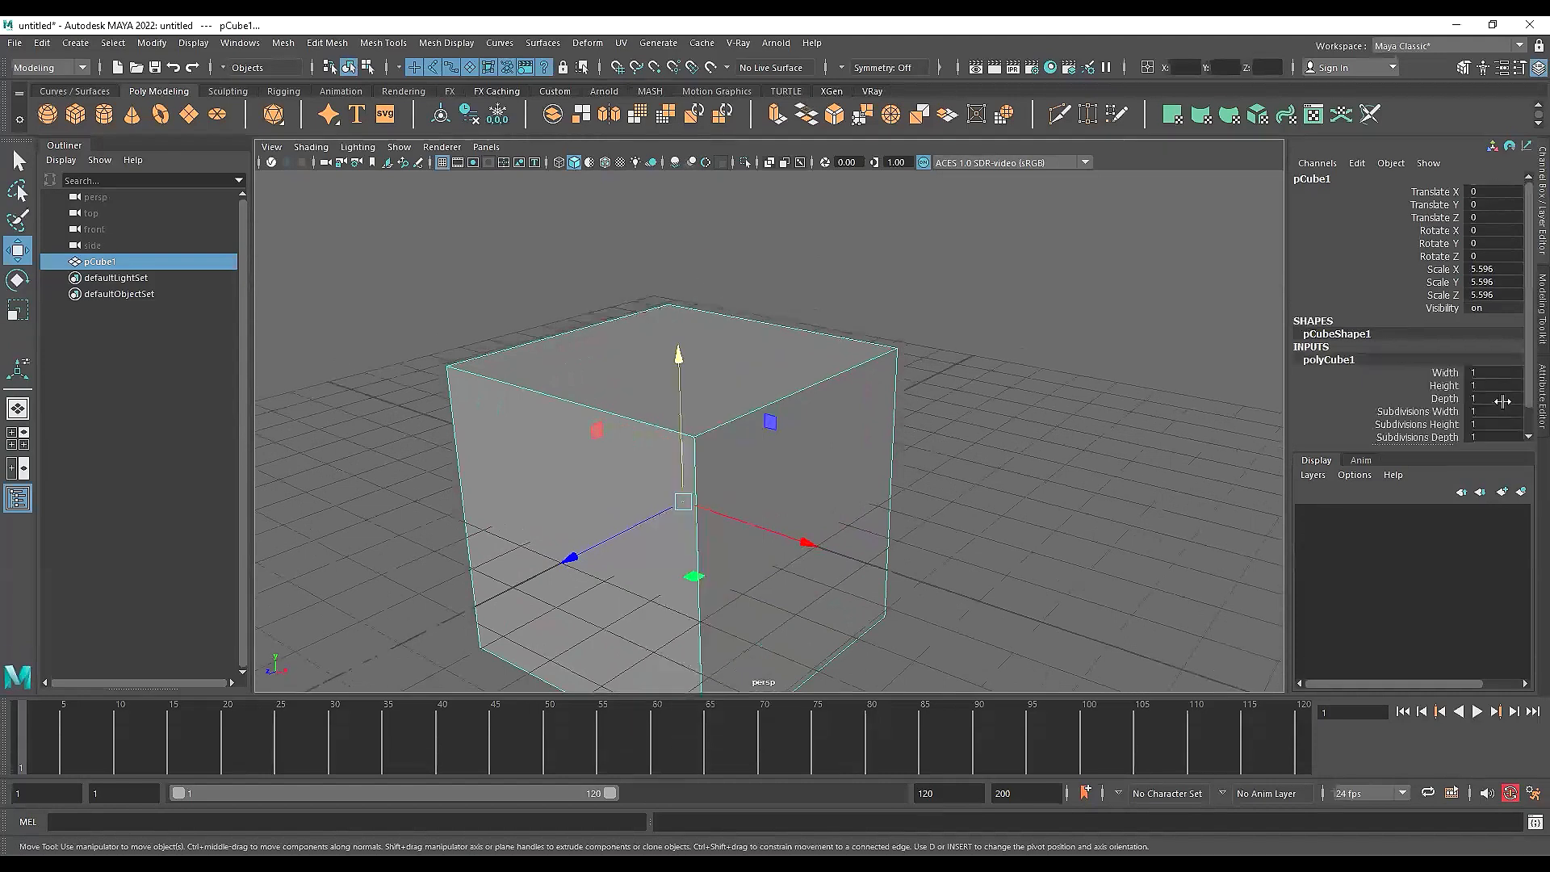
{"action": "left_click_drag", "start_coordinate": [1495, 393], "coordinate": [1503, 418]}
{"action": "type", "text": "2"}
{"action": "key", "text": "Return"}
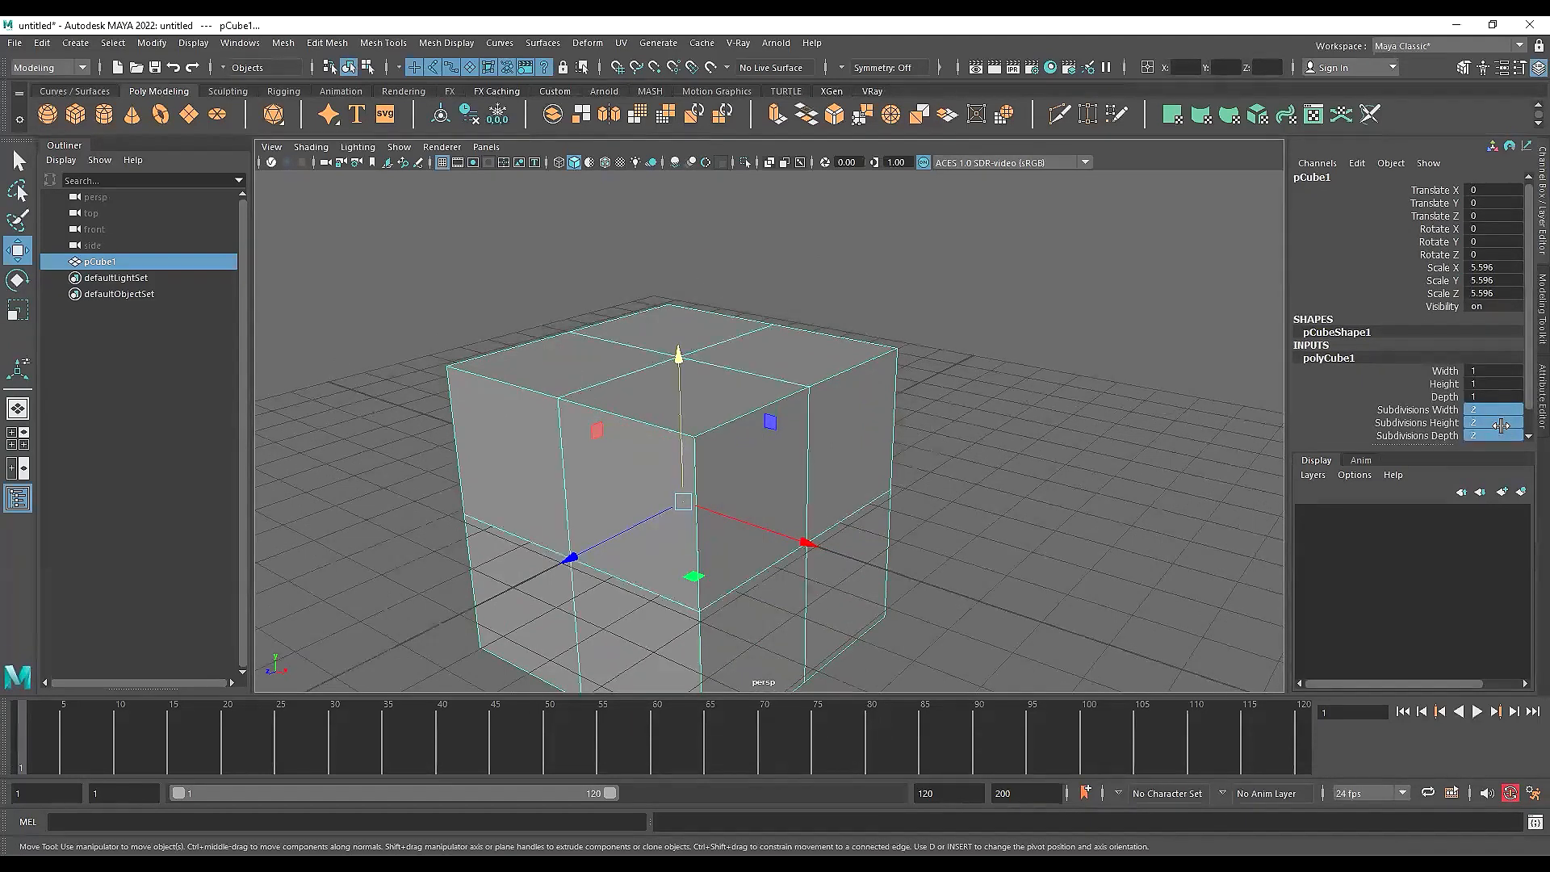
Select the four top faces of the cube and apply Extrude to them
{"action": "left_click_drag", "start_coordinate": [685, 364], "coordinate": [680, 331], "text": "alt"}
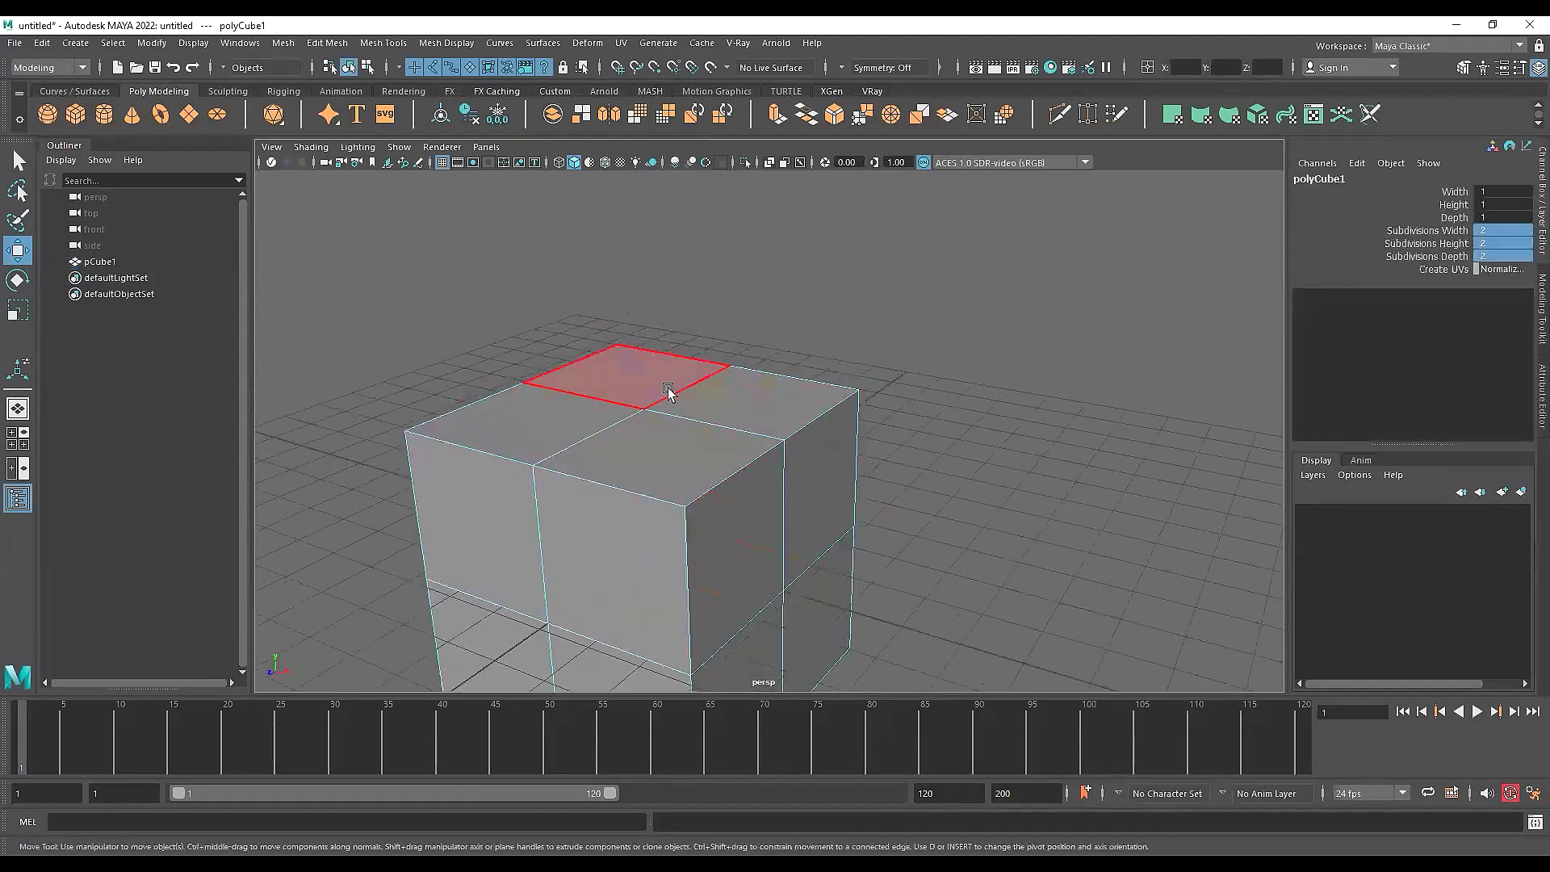
{"action": "left_click", "coordinate": [659, 378]}
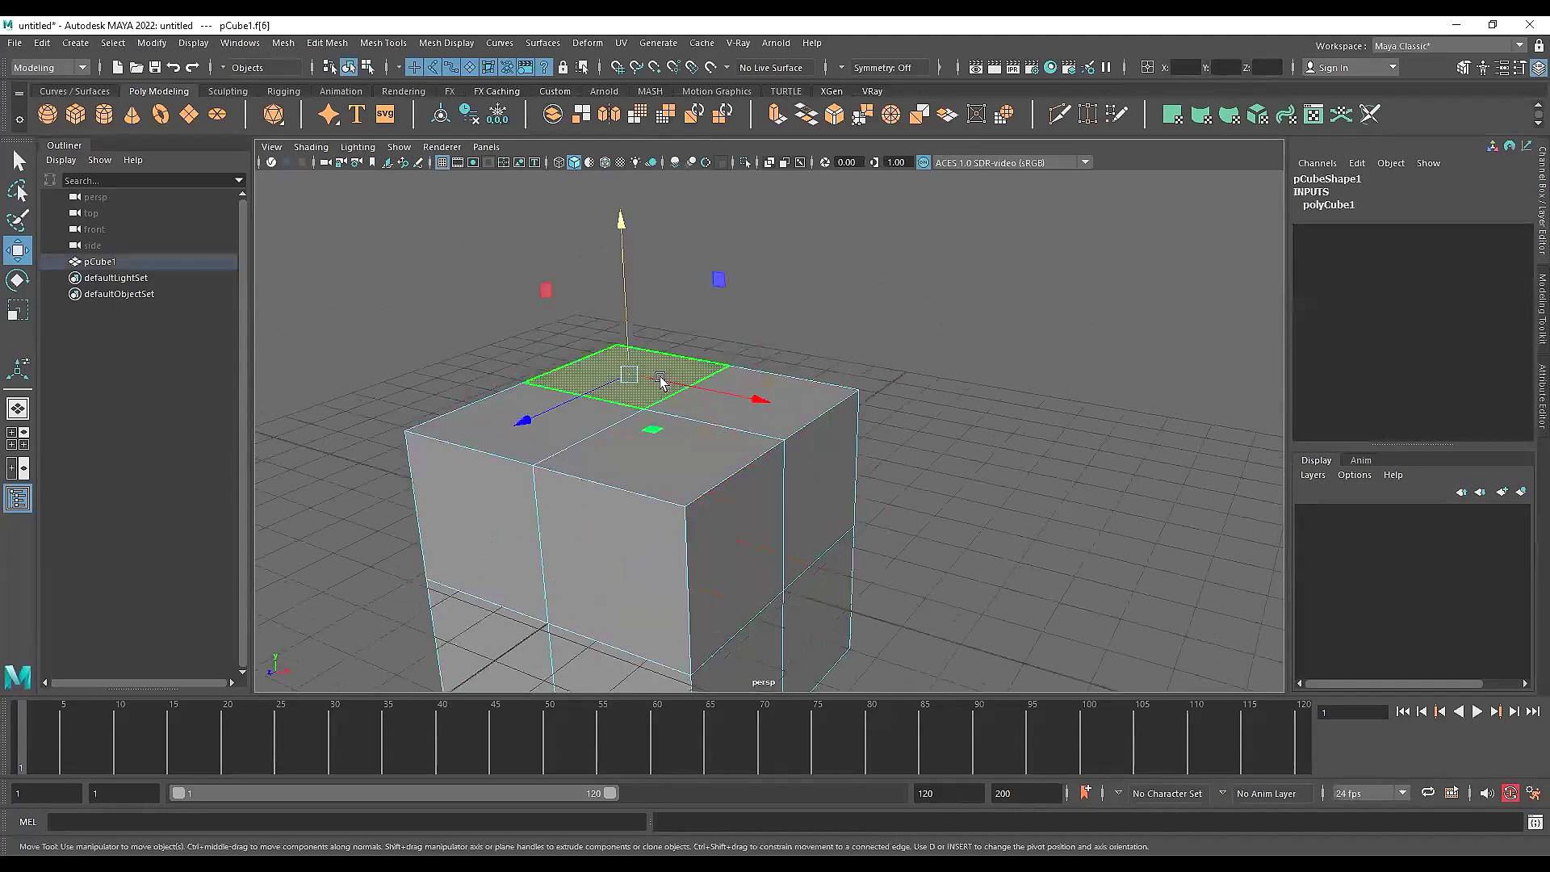
{"action": "left_click", "coordinate": [566, 443], "text": "shift"}
{"action": "left_click", "coordinate": [615, 463], "text": "shift"}
{"action": "left_click", "coordinate": [722, 397], "text": "shift"}
{"action": "middle_click_drag", "start_coordinate": [745, 439], "coordinate": [751, 480], "text": "alt"}
{"action": "right_click_drag", "start_coordinate": [751, 480], "coordinate": [655, 426], "text": "alt"}
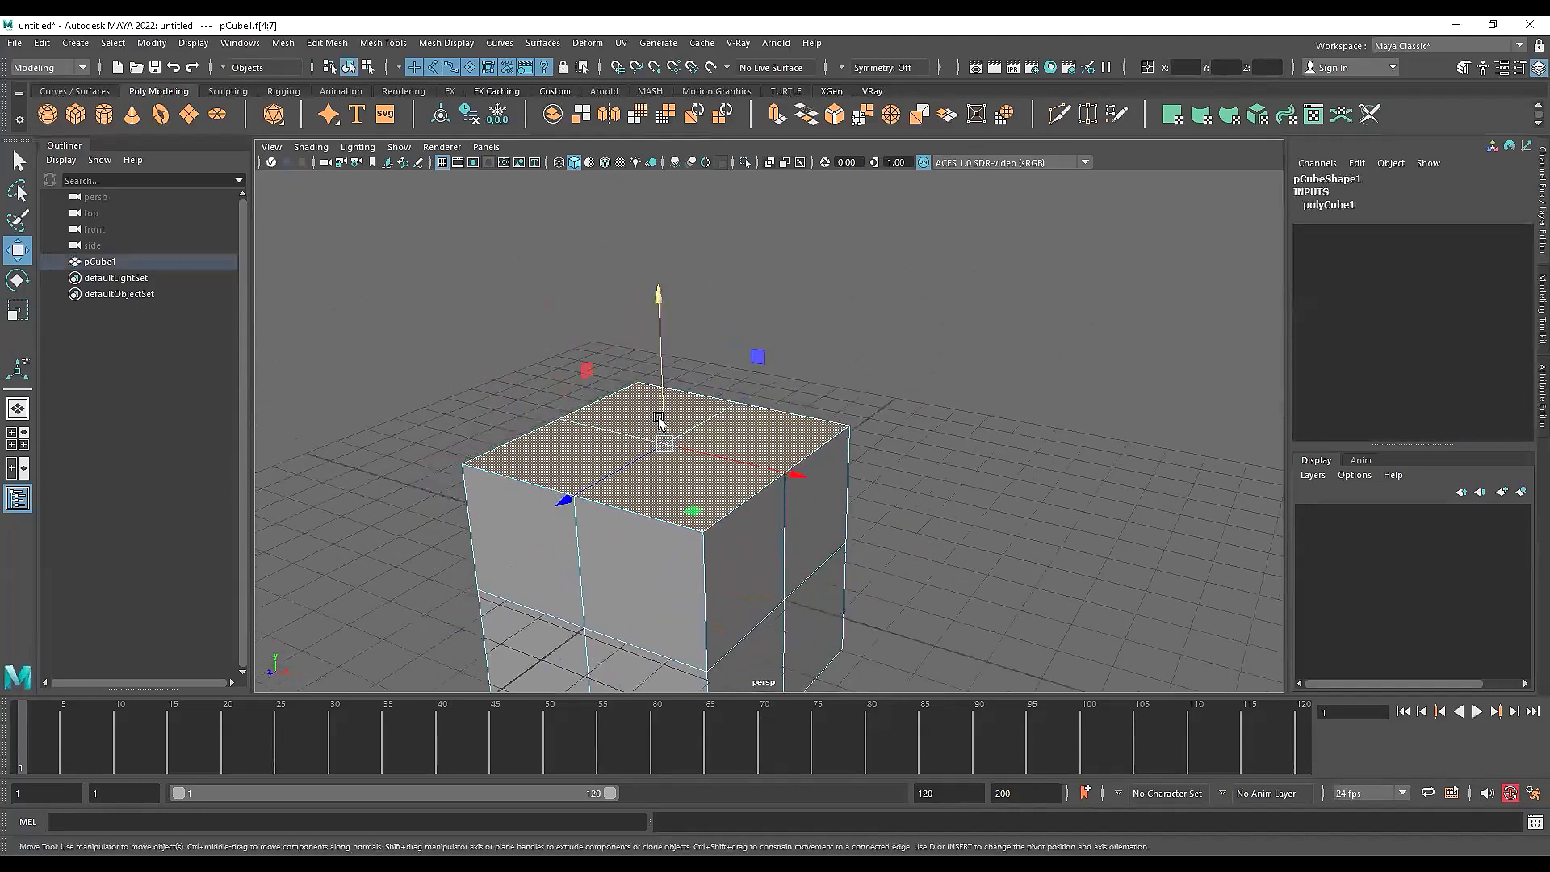
{"action": "key", "text": "ctrl+e"}
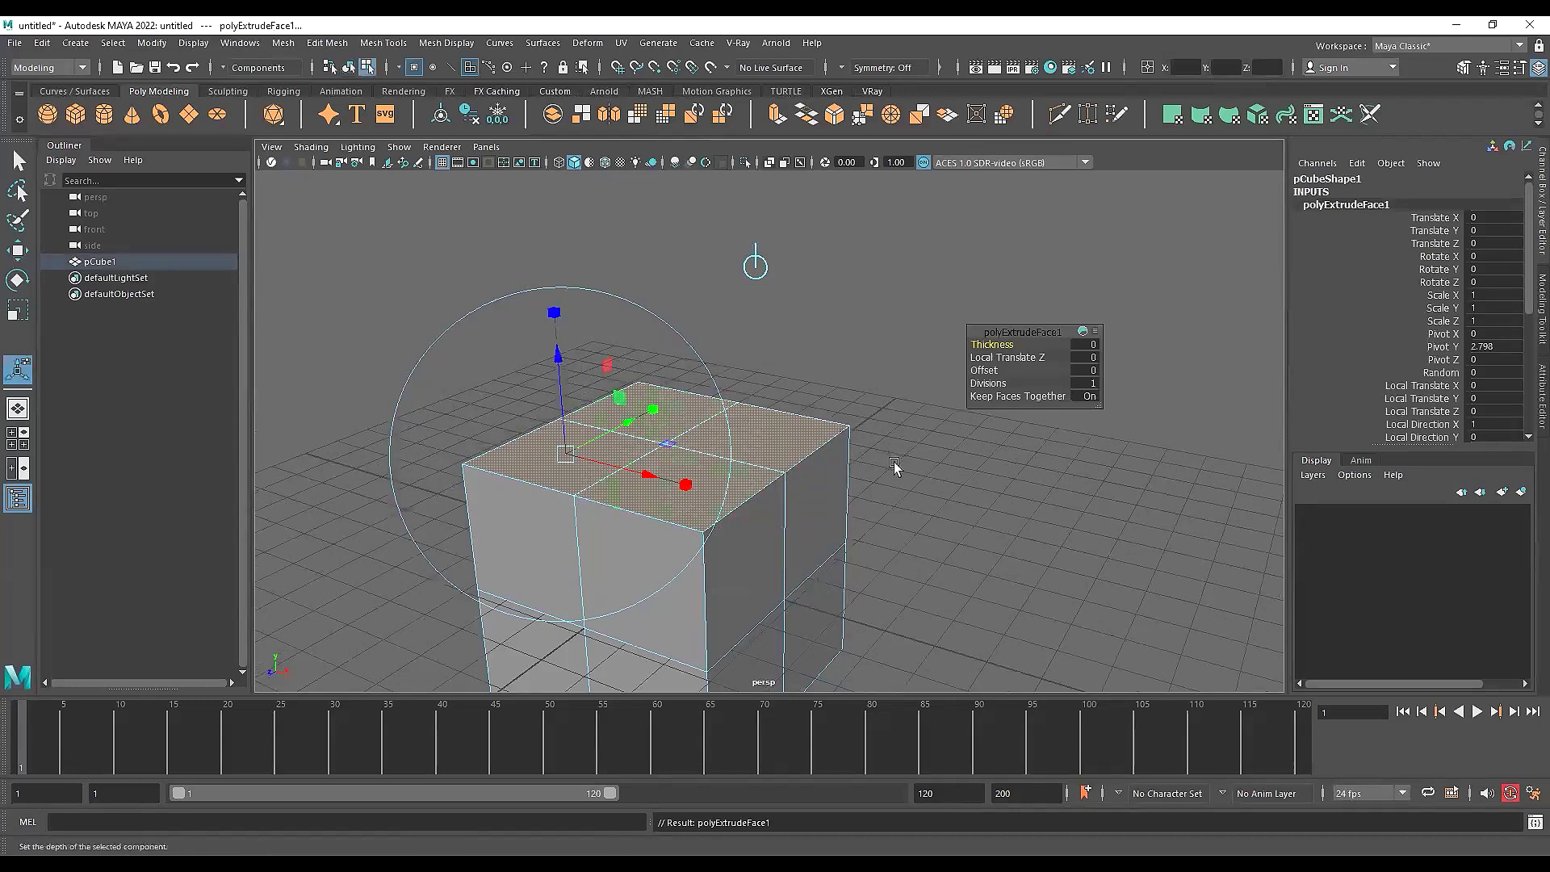
Try an extrusion Thickness of 2.1 on the top faces and undo it
{"action": "left_click_drag", "start_coordinate": [894, 466], "coordinate": [872, 452], "text": "alt"}
{"action": "right_click_drag", "start_coordinate": [871, 453], "coordinate": [807, 374], "text": "alt"}
{"action": "left_click_drag", "start_coordinate": [807, 374], "coordinate": [817, 345], "text": "alt"}
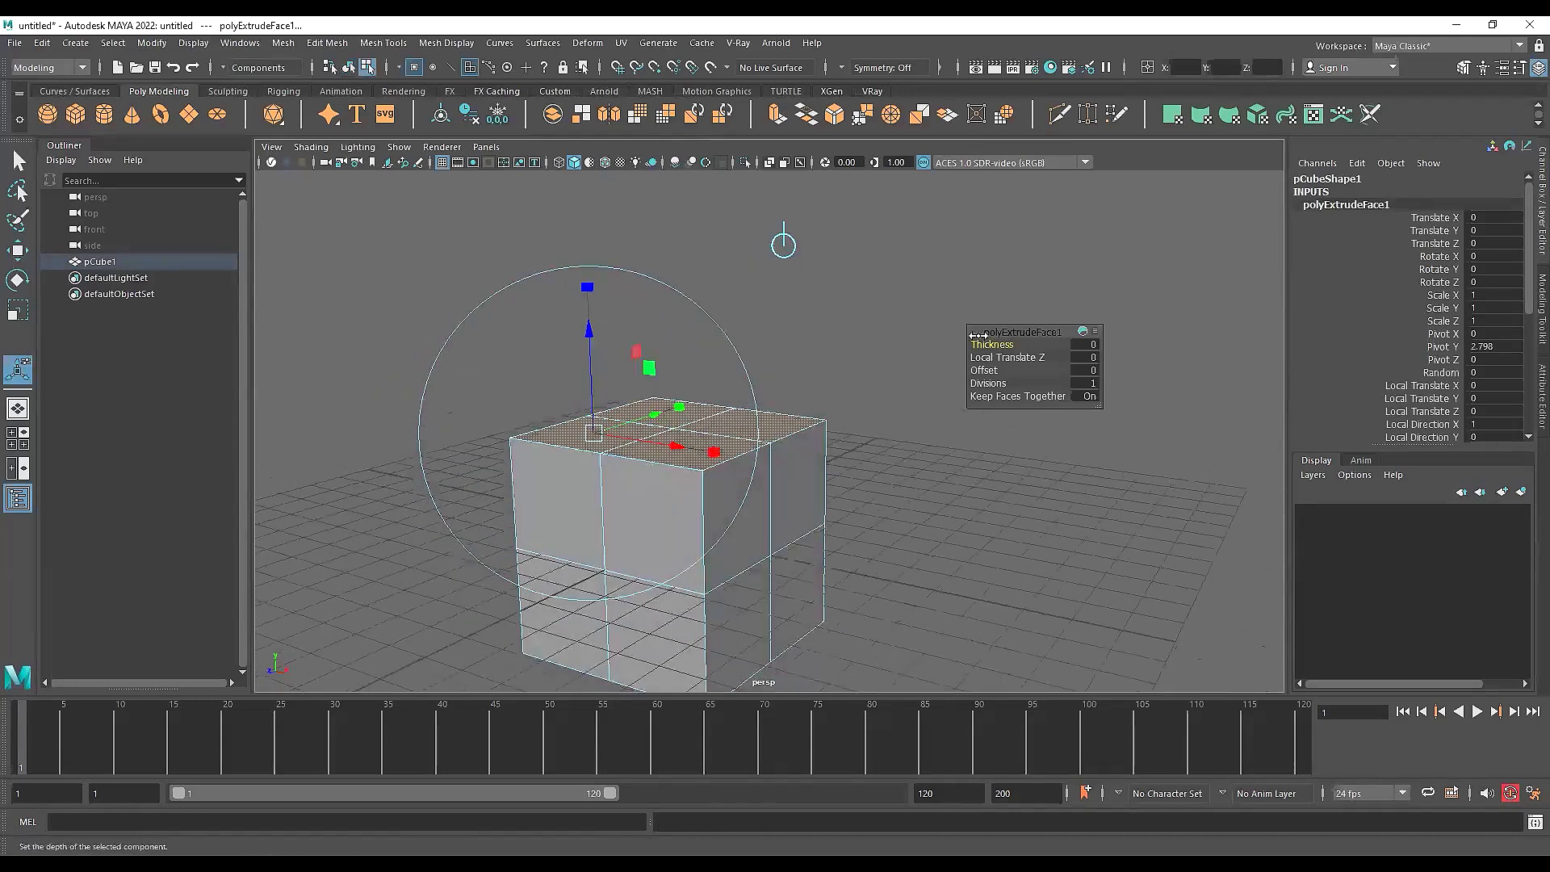
{"action": "middle_click_drag", "start_coordinate": [974, 346], "coordinate": [951, 366], "text": "alt"}
{"action": "middle_click_drag", "start_coordinate": [780, 385], "coordinate": [763, 405], "text": "alt"}
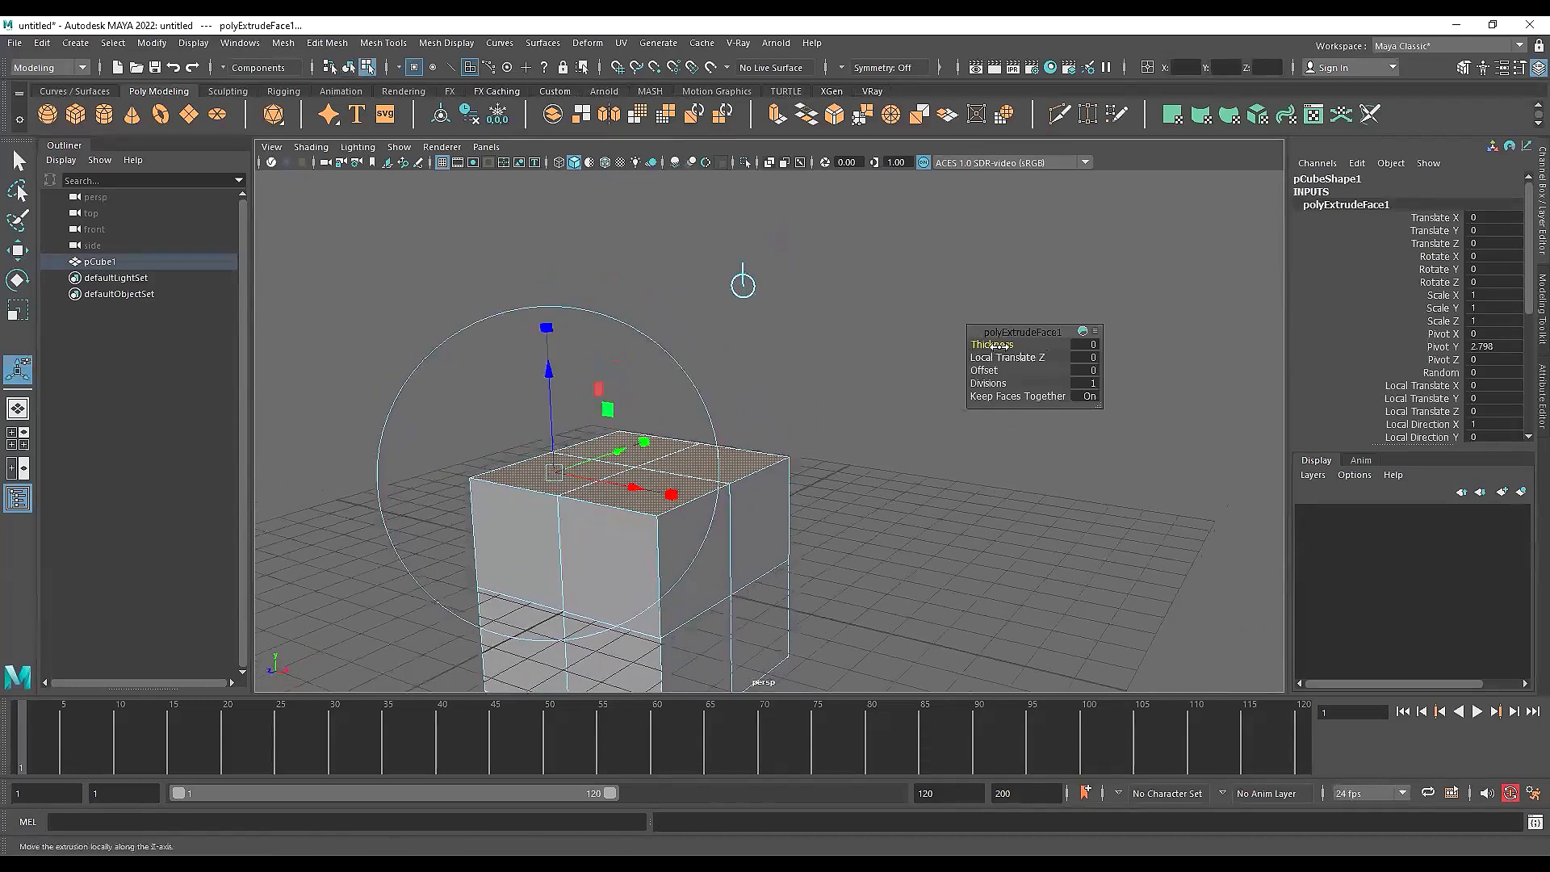
{"action": "left_click_drag", "start_coordinate": [991, 343], "coordinate": [999, 343]}
{"action": "key", "text": "ctrl+z"}
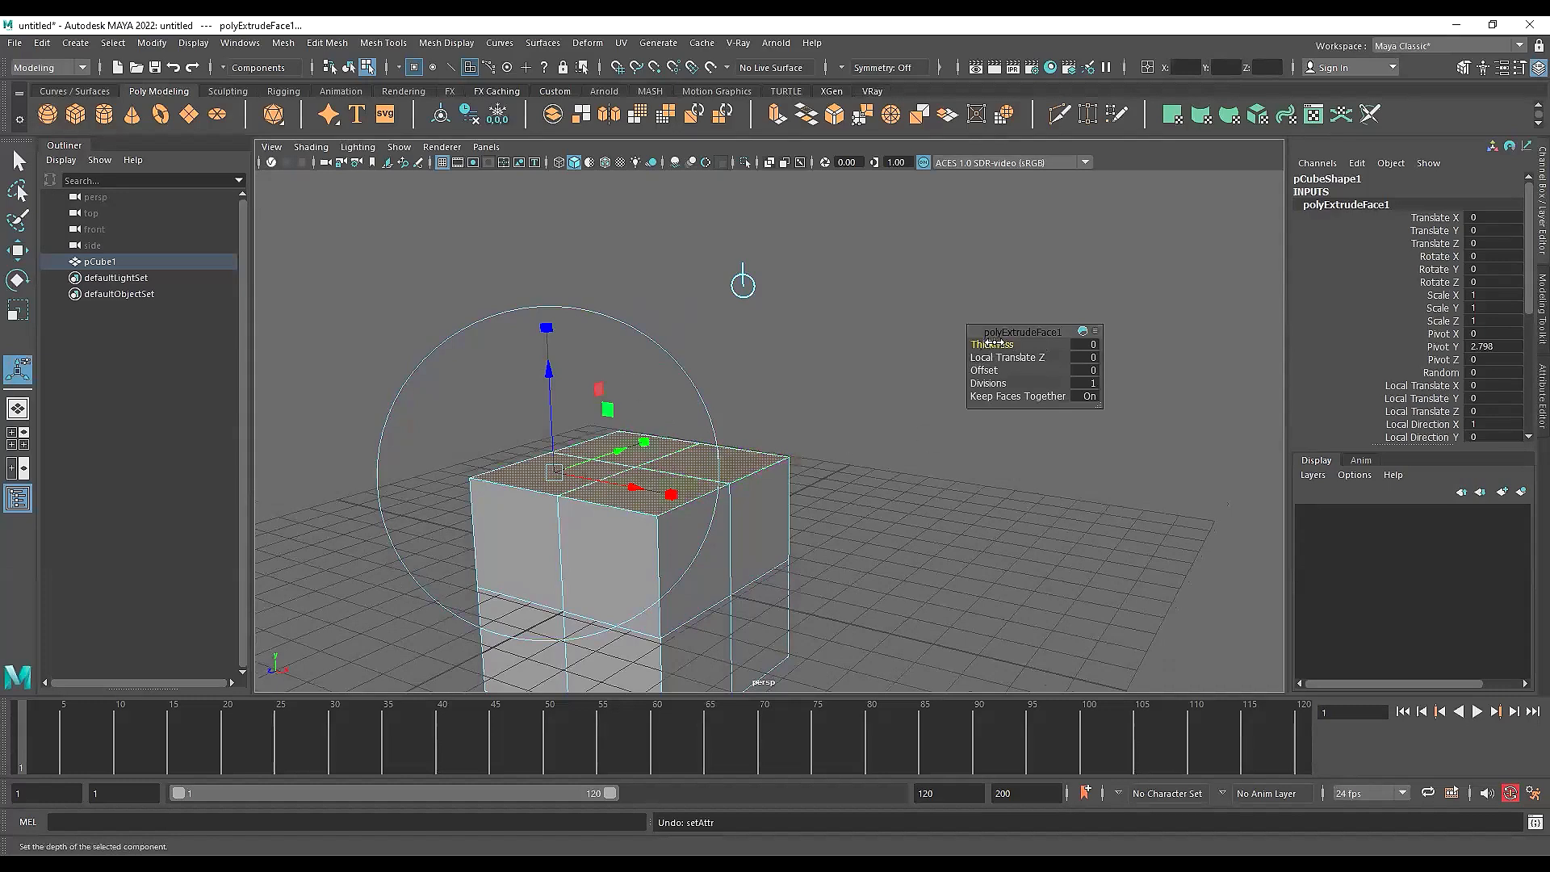
{"action": "left_click_drag", "start_coordinate": [993, 343], "coordinate": [1019, 340]}
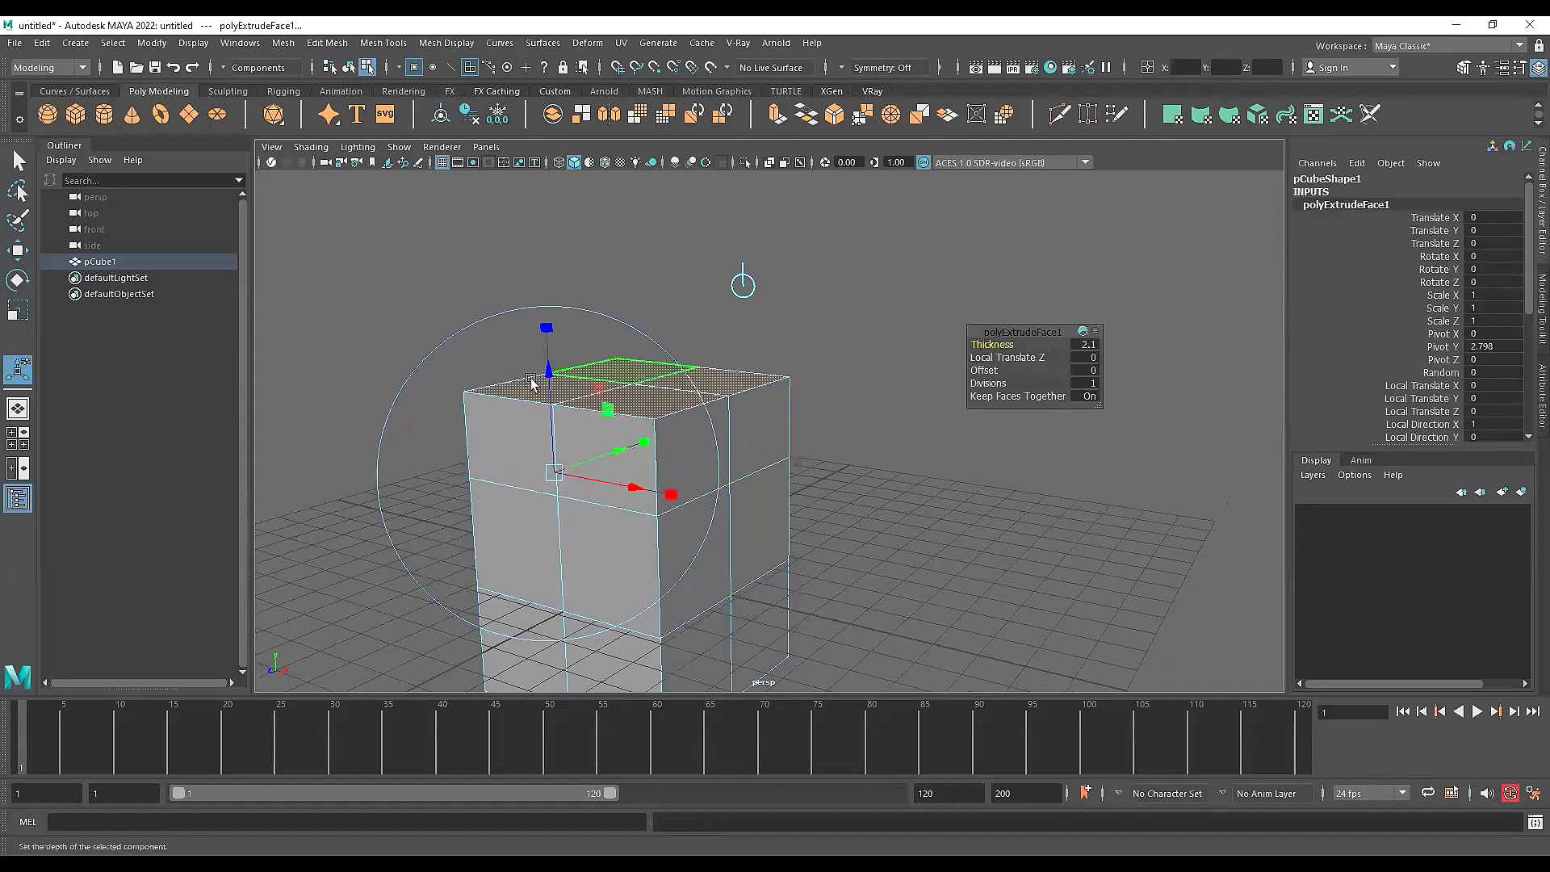
{"action": "key", "text": "ctrl+z"}
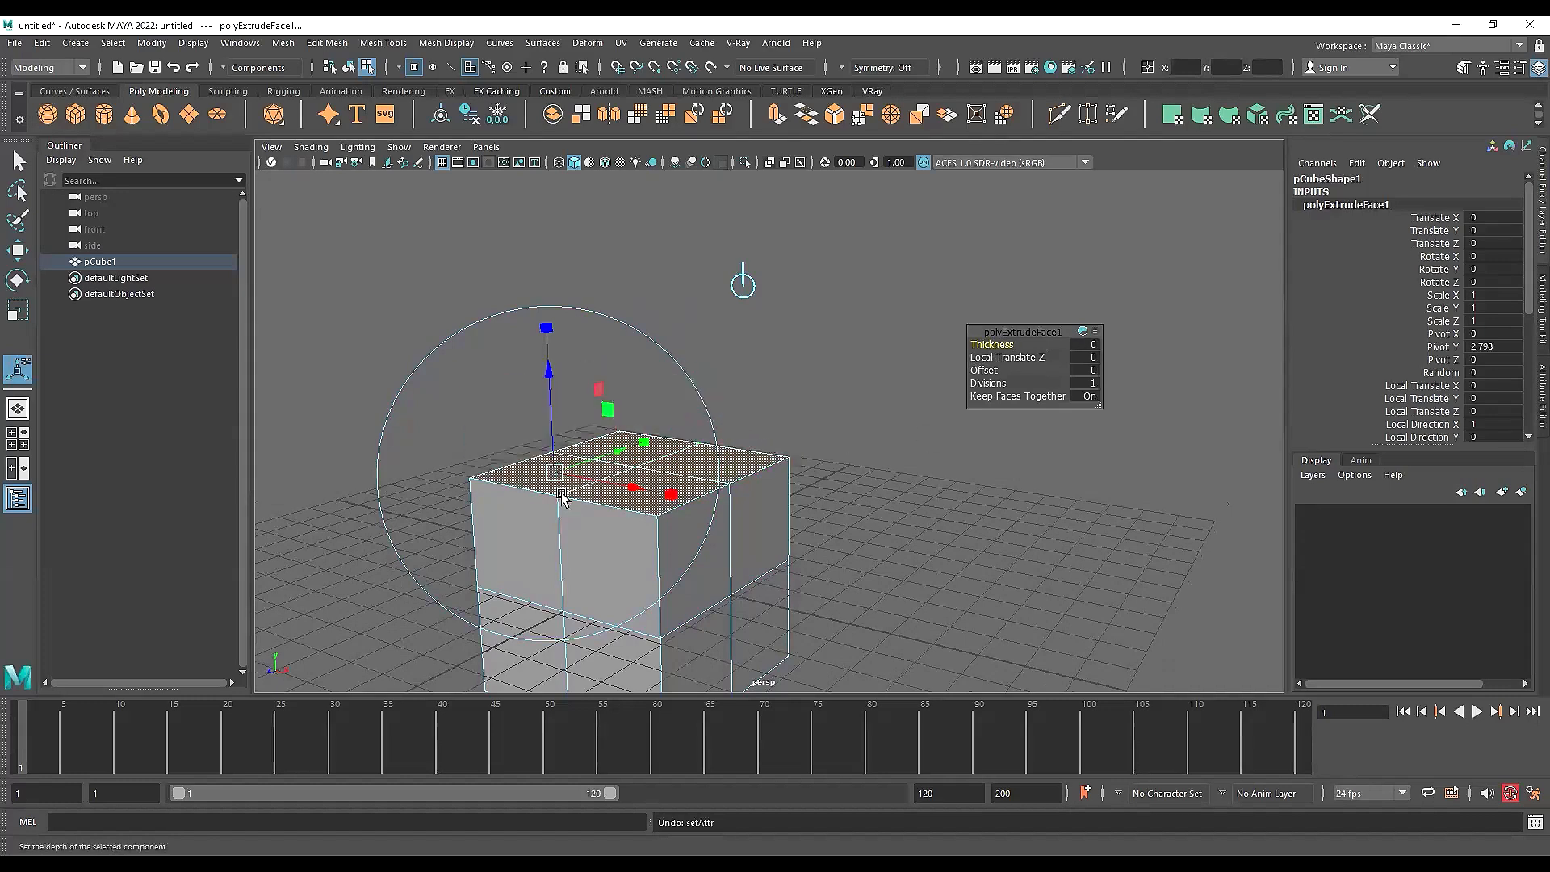
Try out the extrusion's Thickness and Local Translate Z settings, undoing each change
{"action": "left_click_drag", "start_coordinate": [980, 340], "coordinate": [1023, 359]}
{"action": "key", "text": "ctrl+z"}
{"action": "mouse_move", "coordinate": [993, 358]}
{"action": "left_mouse_down"}
{"action": "mouse_move", "coordinate": [1043, 356]}
{"action": "mouse_move", "coordinate": [1003, 357]}
{"action": "mouse_move", "coordinate": [1019, 353]}
{"action": "left_mouse_up"}
{"action": "key", "text": "ctrl+z"}
{"action": "key", "text": "ctrl+z"}
{"action": "key", "text": "ctrl+z"}
Try raising the extruded faces to a Local Translate Z of about 2.675 and again to 4.9, undoing each change
{"action": "left_click_drag", "start_coordinate": [549, 390], "coordinate": [549, 279]}
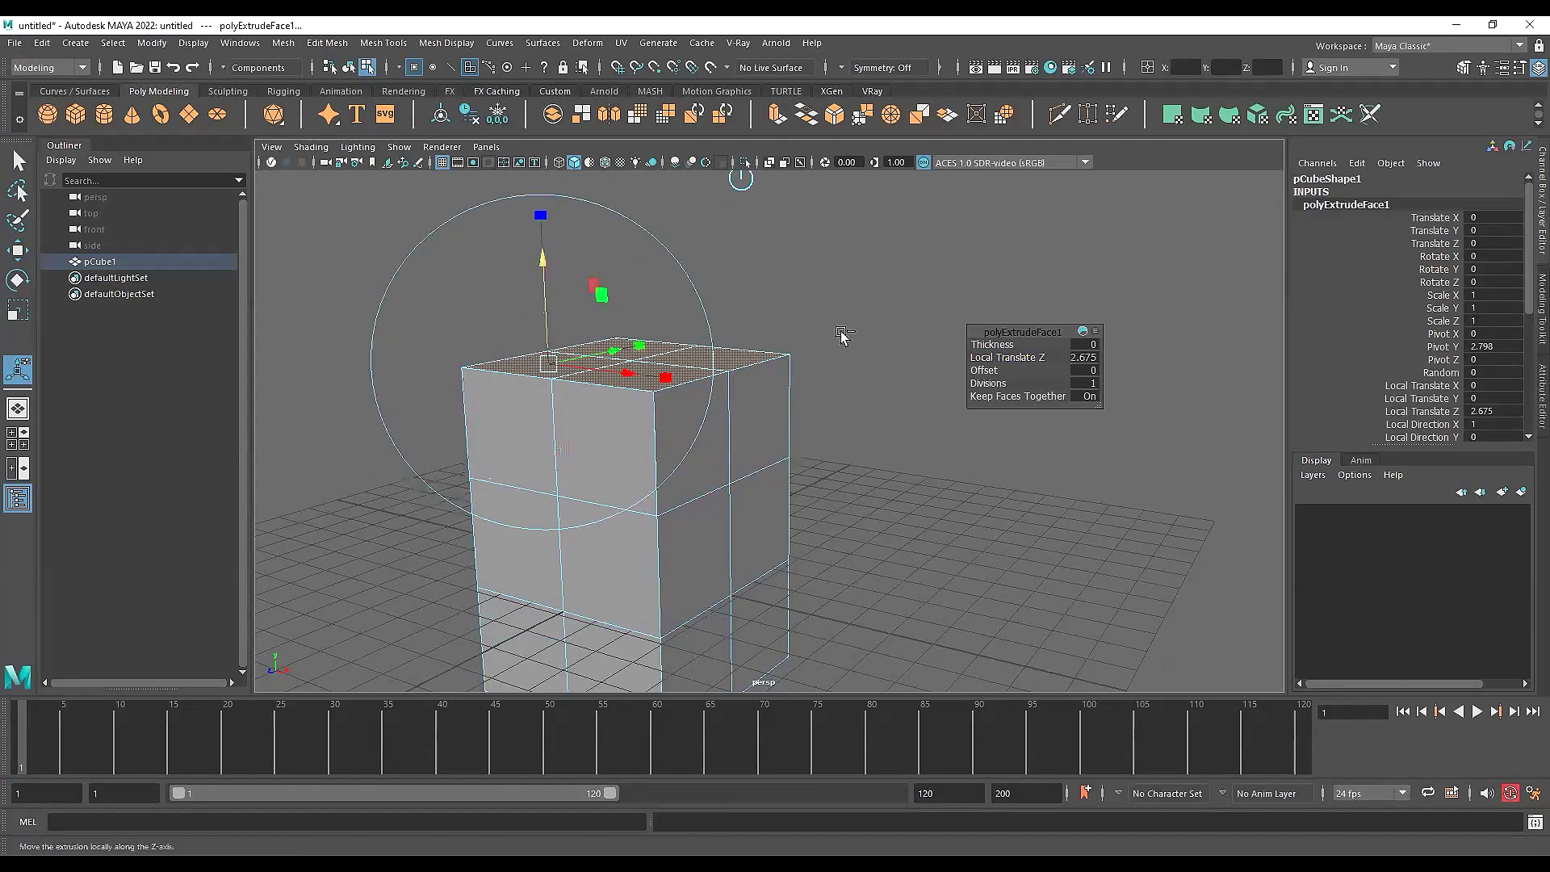
{"action": "key", "text": "ctrl+z"}
{"action": "left_click_drag", "start_coordinate": [990, 356], "coordinate": [1029, 357]}
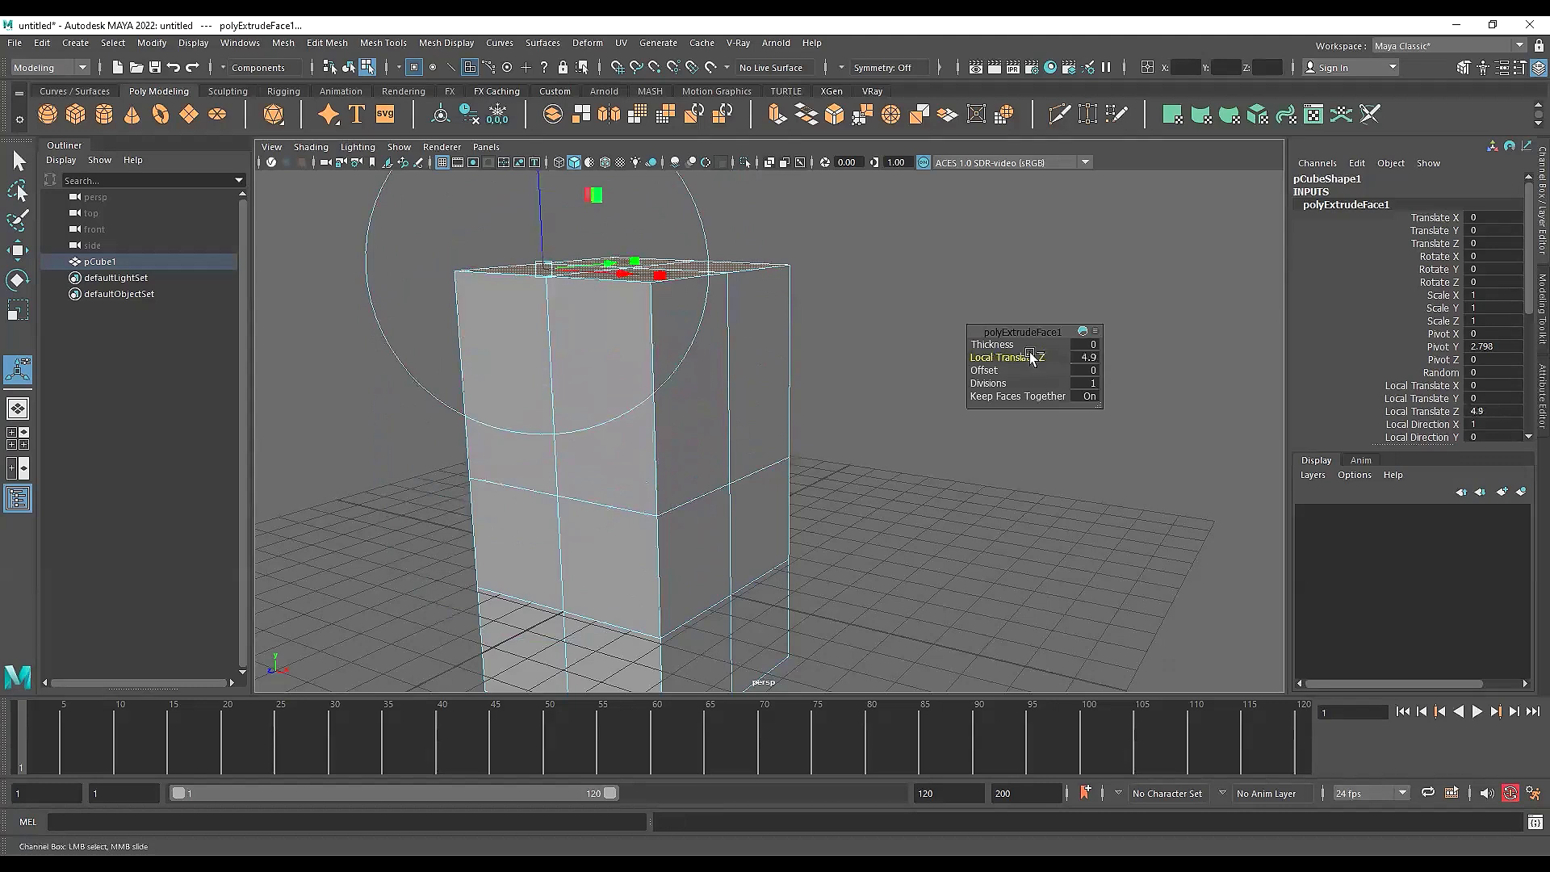
{"action": "key", "text": "ctrl+z"}
Try an extrusion Offset of 1 and a Thickness of 1.7 on the top faces, undoing each change
{"action": "scroll", "coordinate": [625, 489], "scroll_direction": "up", "scroll_amount": 2}
{"action": "middle_click_drag", "start_coordinate": [625, 489], "coordinate": [639, 428], "text": "alt"}
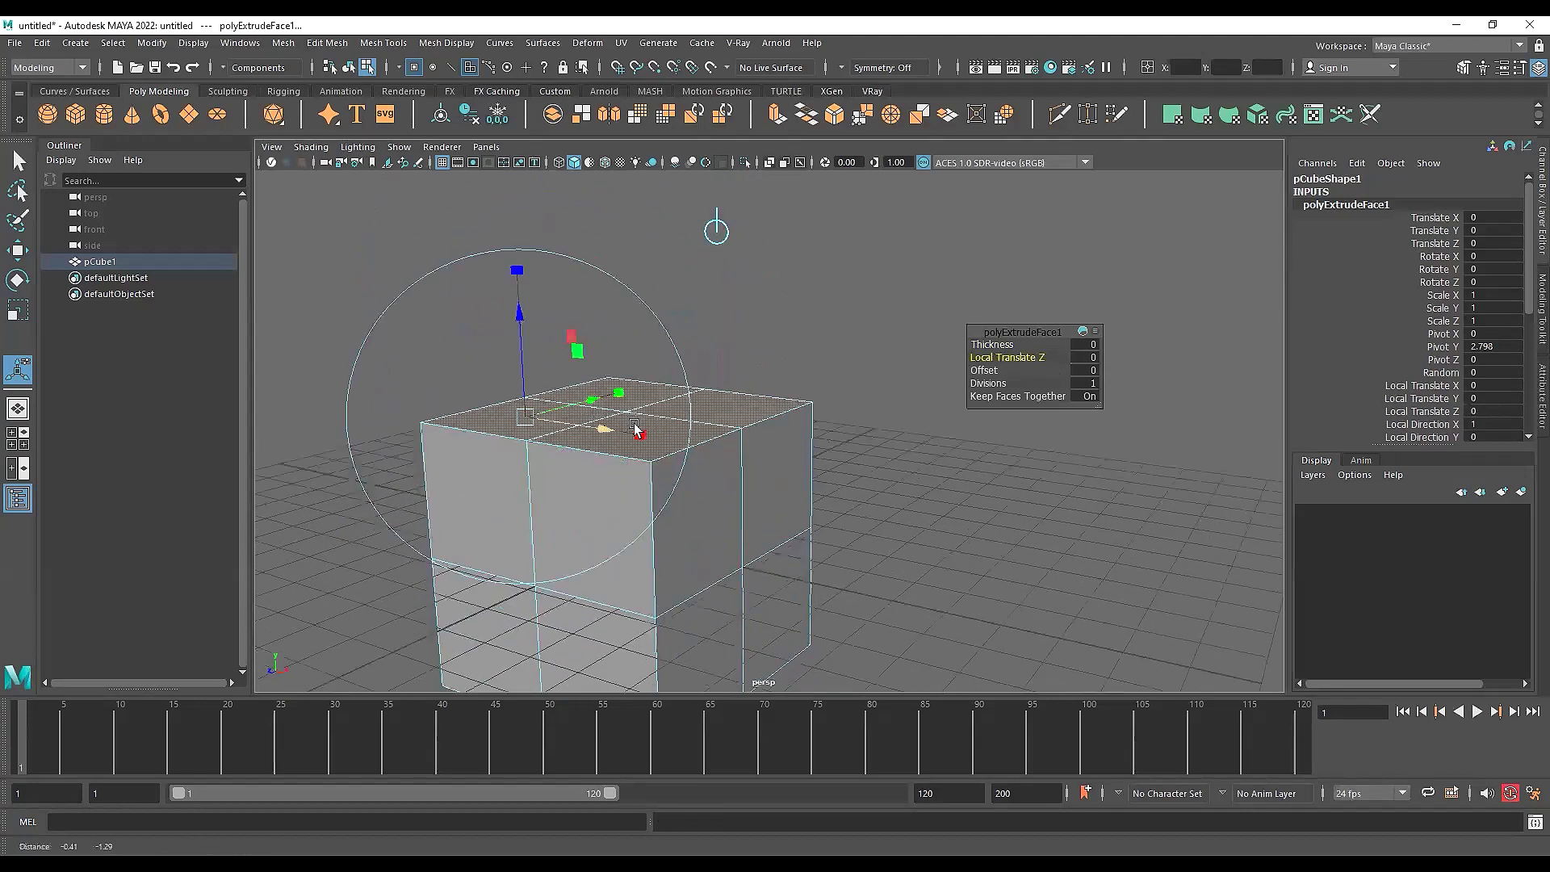
{"action": "left_click_drag", "start_coordinate": [639, 428], "coordinate": [716, 462], "text": "alt"}
{"action": "scroll", "coordinate": [714, 440], "scroll_direction": "up", "scroll_amount": 3}
{"action": "middle_click_drag", "start_coordinate": [712, 432], "coordinate": [739, 415], "text": "alt"}
{"action": "left_click_drag", "start_coordinate": [738, 415], "coordinate": [670, 393], "text": "alt"}
{"action": "middle_click_drag", "start_coordinate": [669, 394], "coordinate": [653, 429], "text": "alt"}
{"action": "scroll", "coordinate": [652, 428], "scroll_direction": "up", "scroll_amount": 1}
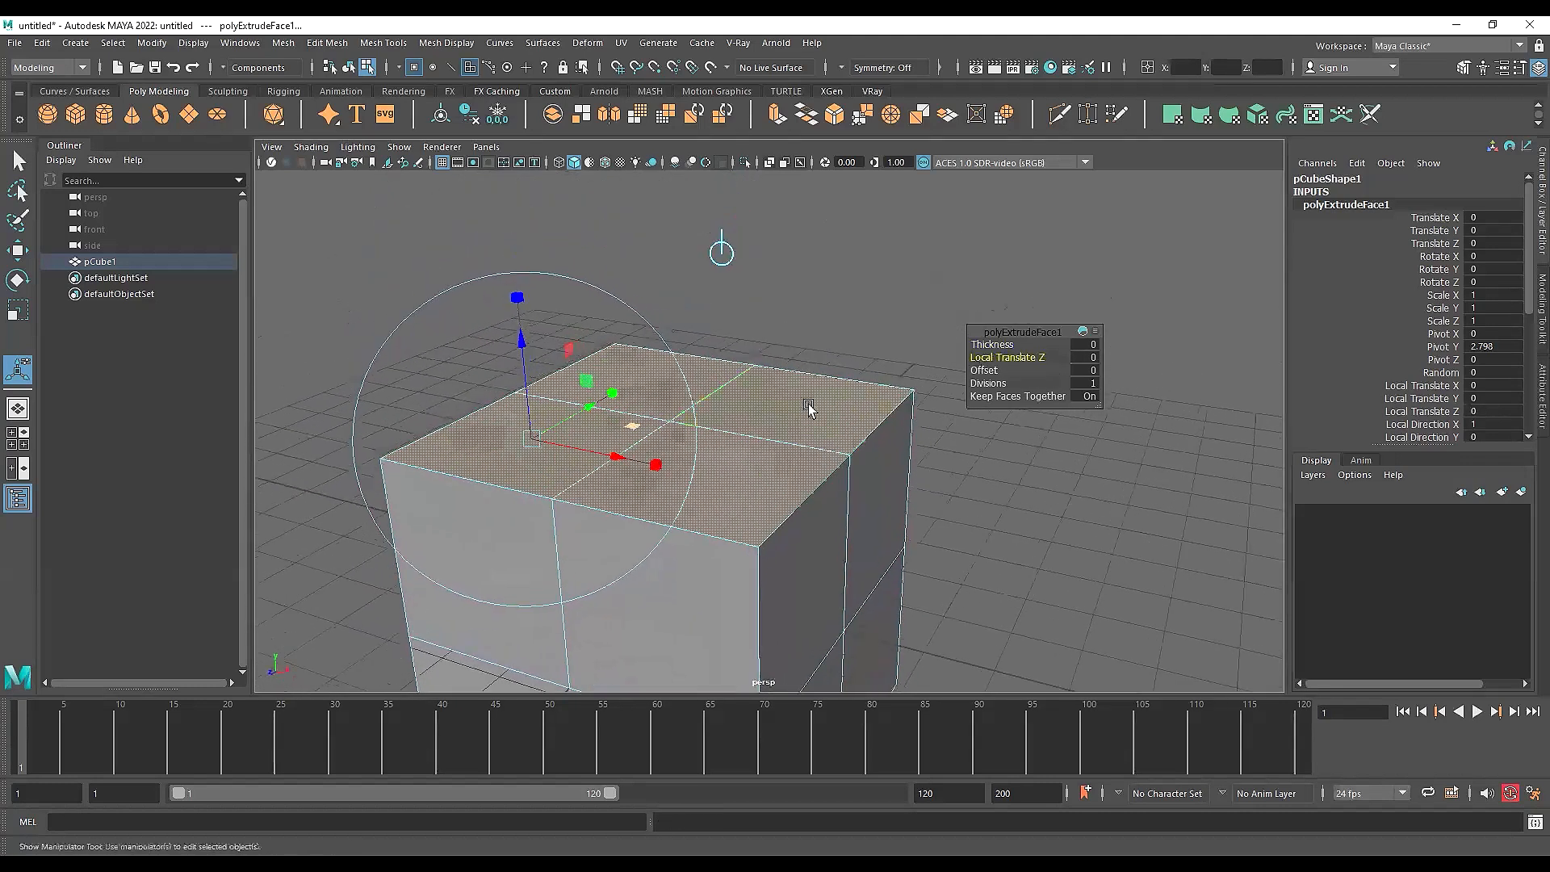
{"action": "left_click", "coordinate": [992, 369]}
{"action": "left_click_drag", "start_coordinate": [991, 368], "coordinate": [997, 368]}
{"action": "key", "text": "ctrl+z"}
{"action": "left_click_drag", "start_coordinate": [639, 417], "coordinate": [638, 440], "text": "alt"}
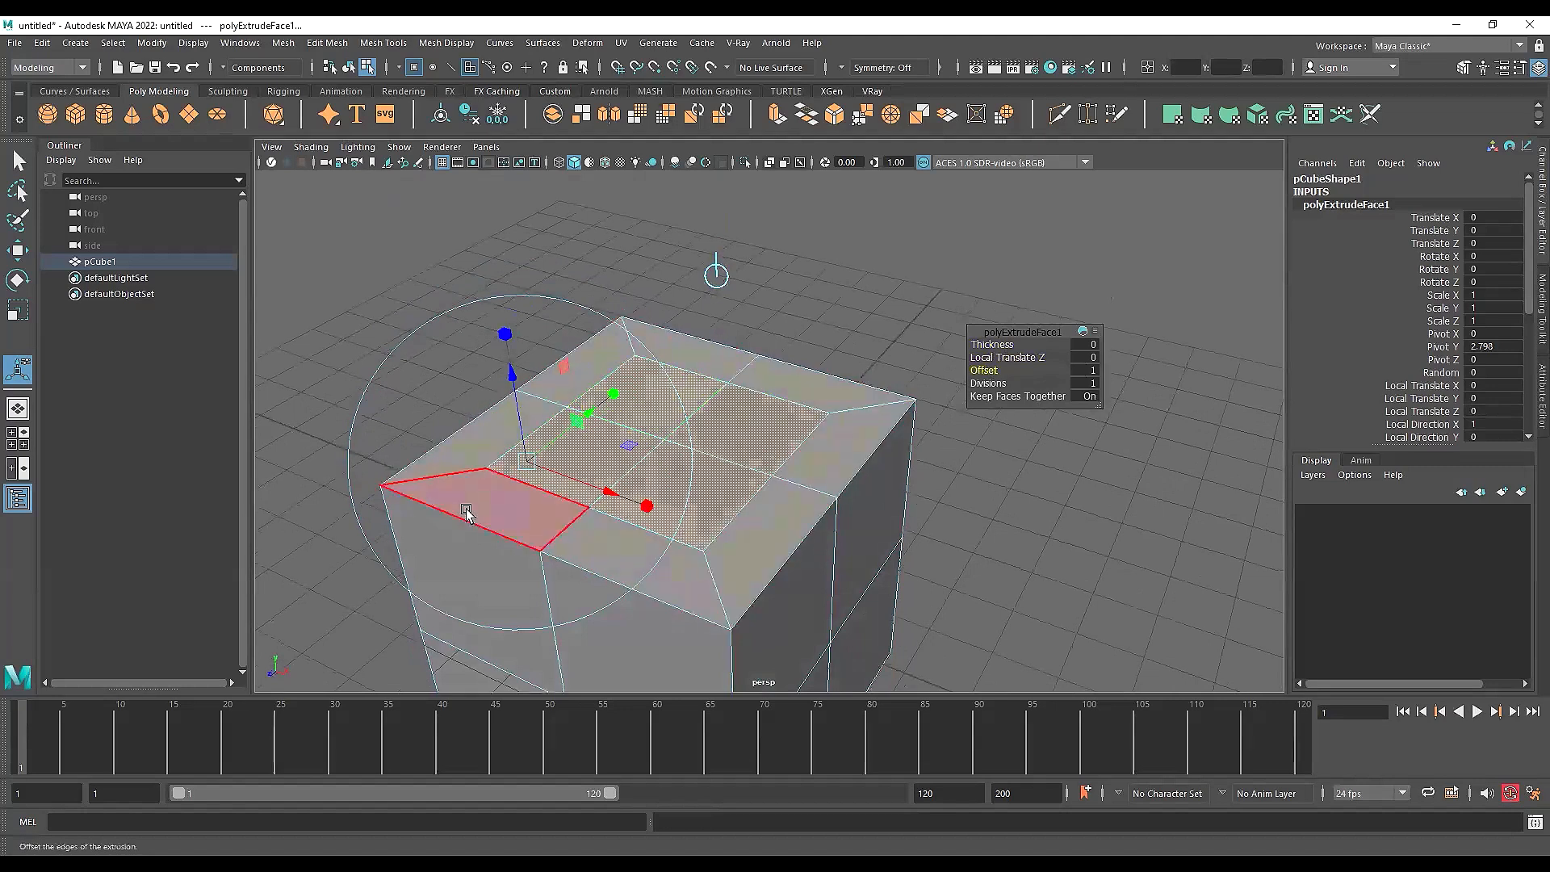
{"action": "left_click_drag", "start_coordinate": [557, 517], "coordinate": [546, 475], "text": "alt"}
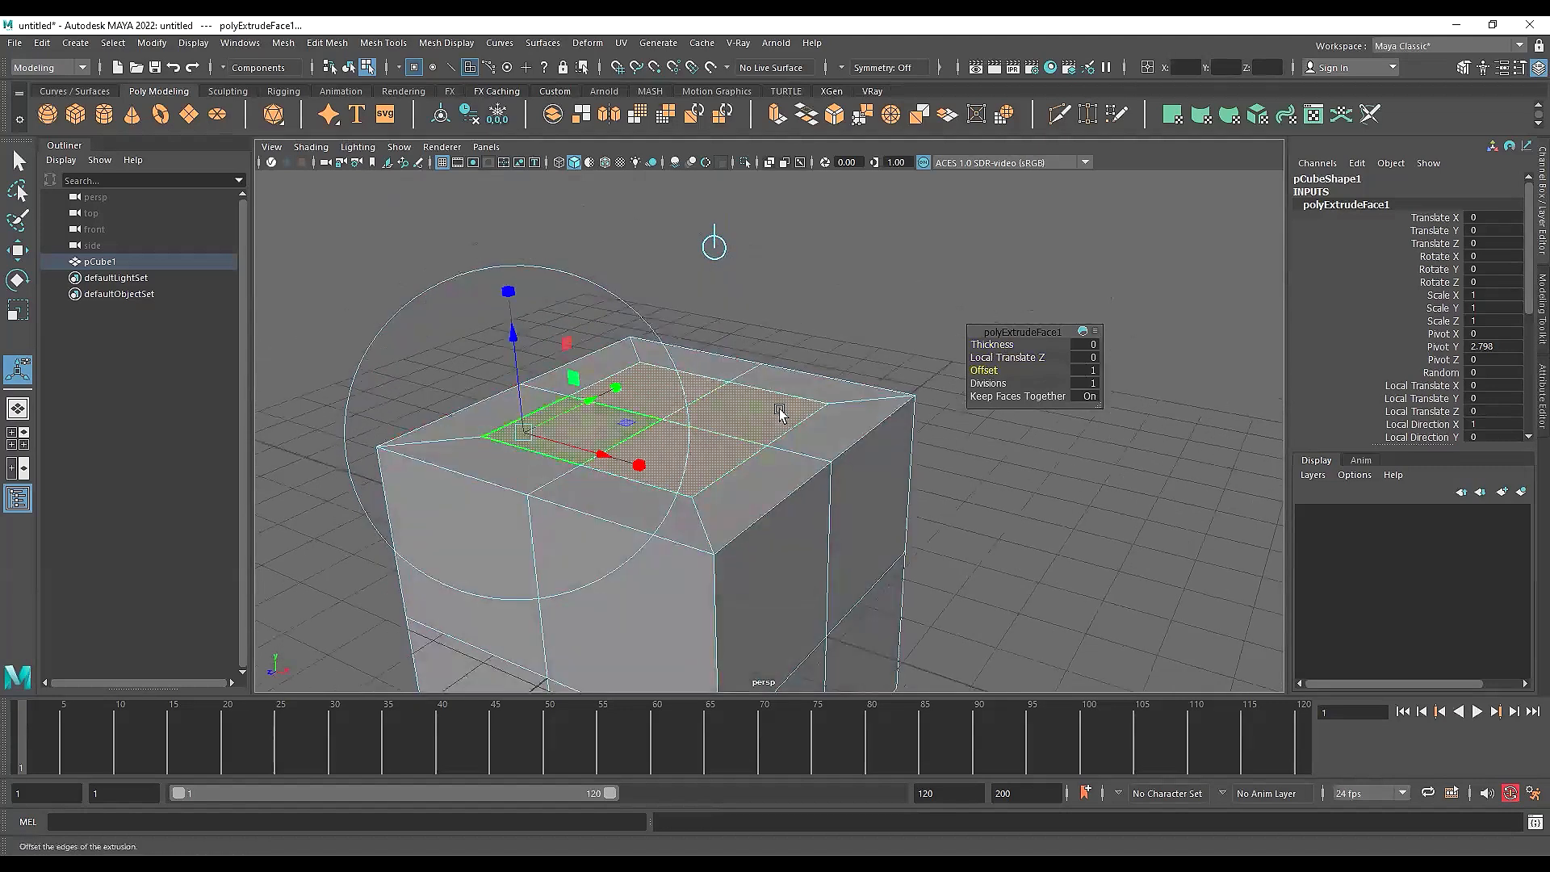
{"action": "key", "text": "ctrl+z"}
{"action": "left_click_drag", "start_coordinate": [995, 343], "coordinate": [1009, 341]}
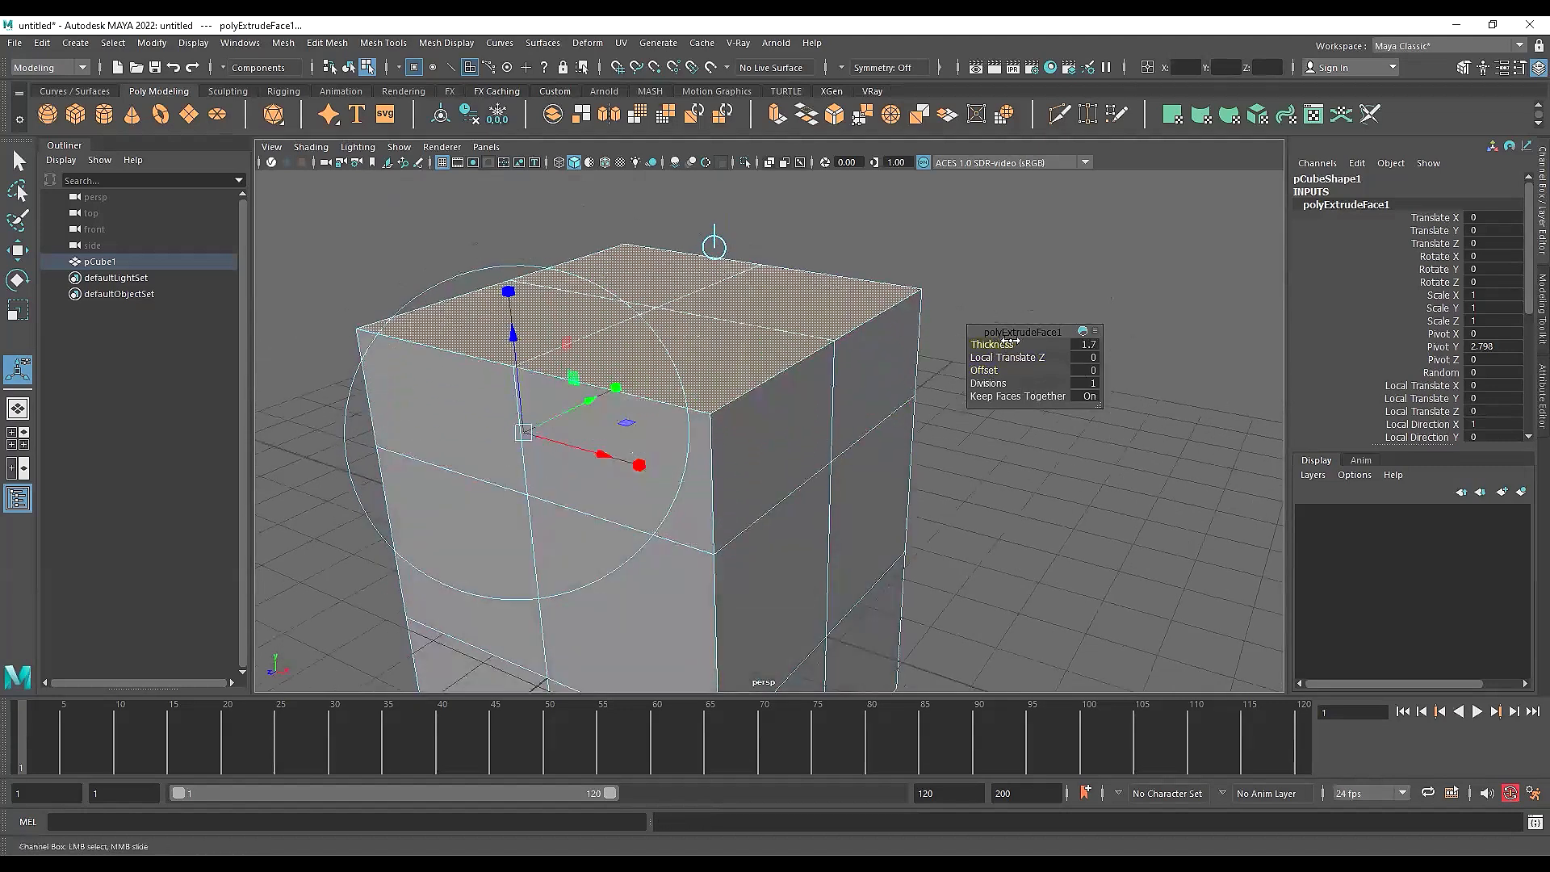
{"action": "key", "text": "ctrl+z"}
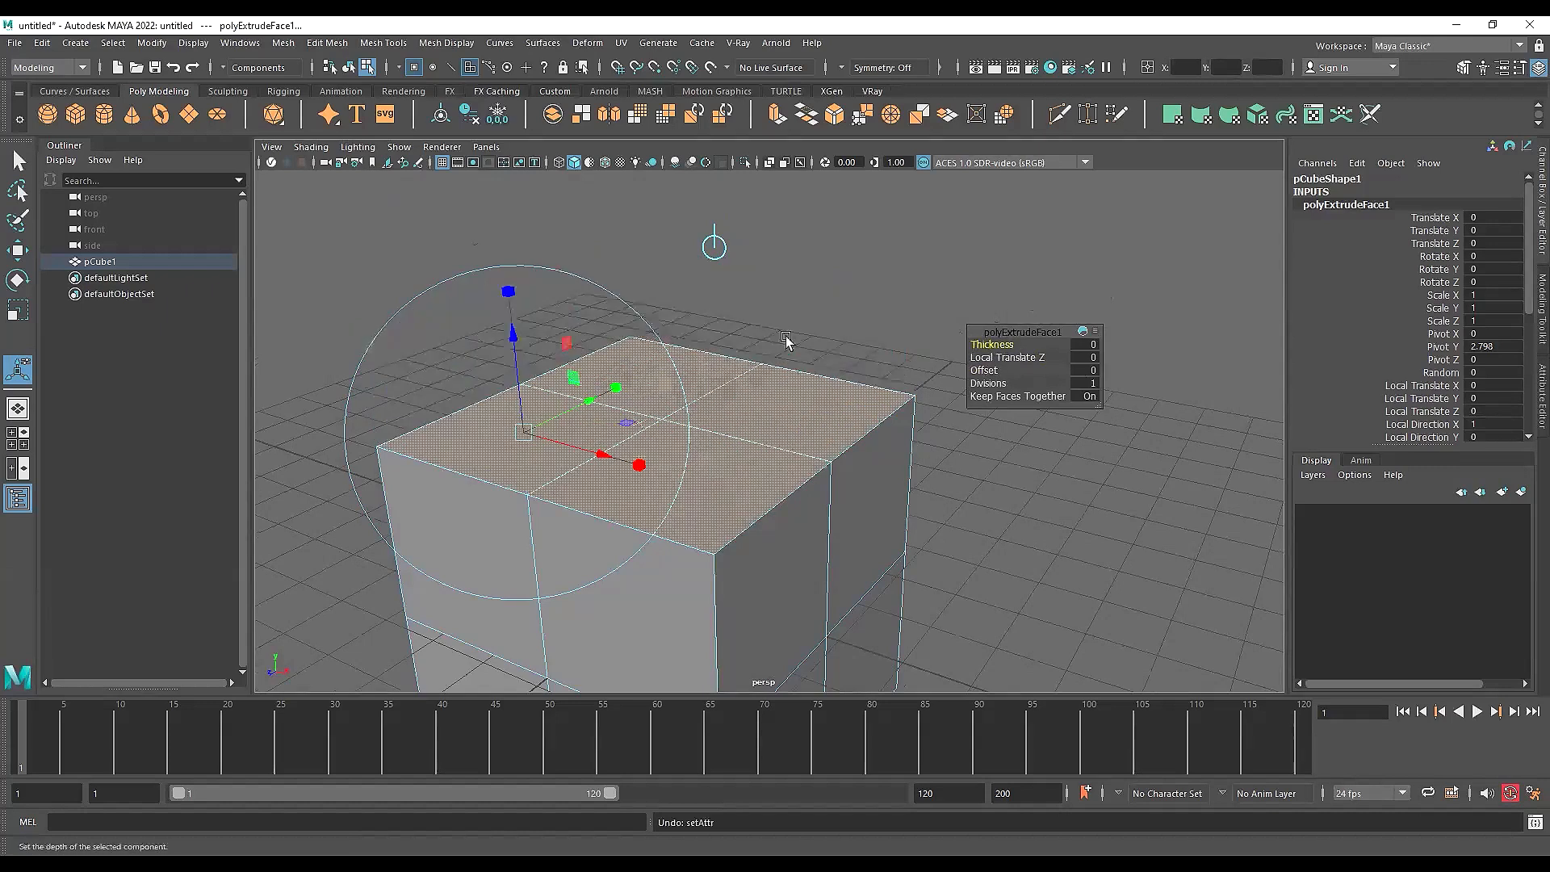
Try an extrusion Offset of 1.9 on the top faces and reduce it to 0.9
{"action": "left_click_drag", "start_coordinate": [981, 369], "coordinate": [999, 369]}
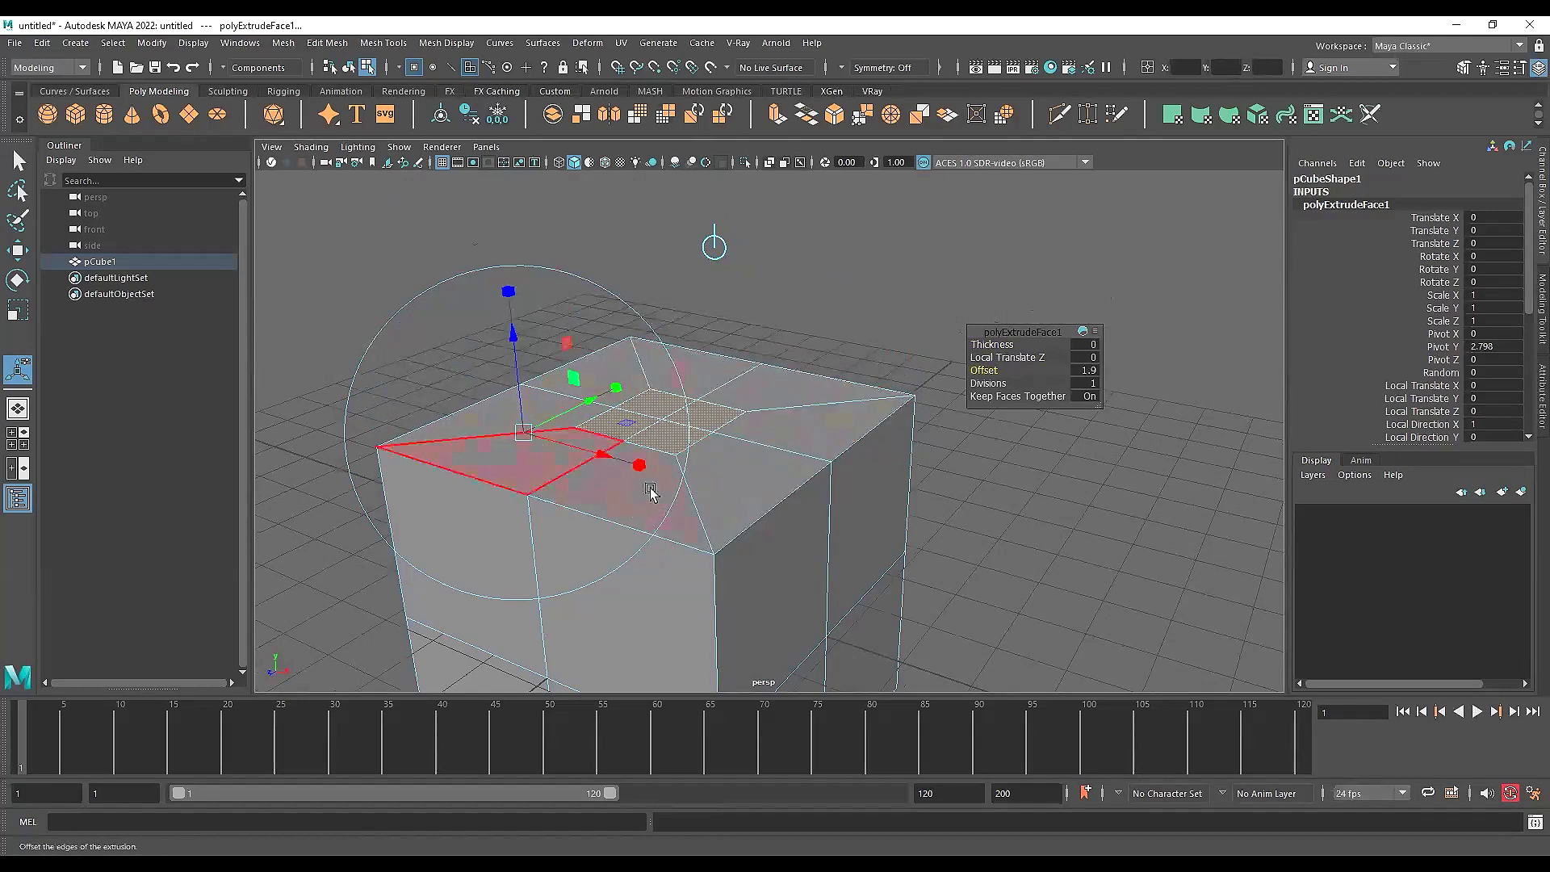
{"action": "left_click_drag", "start_coordinate": [998, 370], "coordinate": [994, 371]}
{"action": "left_click_drag", "start_coordinate": [708, 389], "coordinate": [717, 420], "text": "alt"}
{"action": "left_click_drag", "start_coordinate": [944, 403], "coordinate": [949, 417], "text": "alt"}
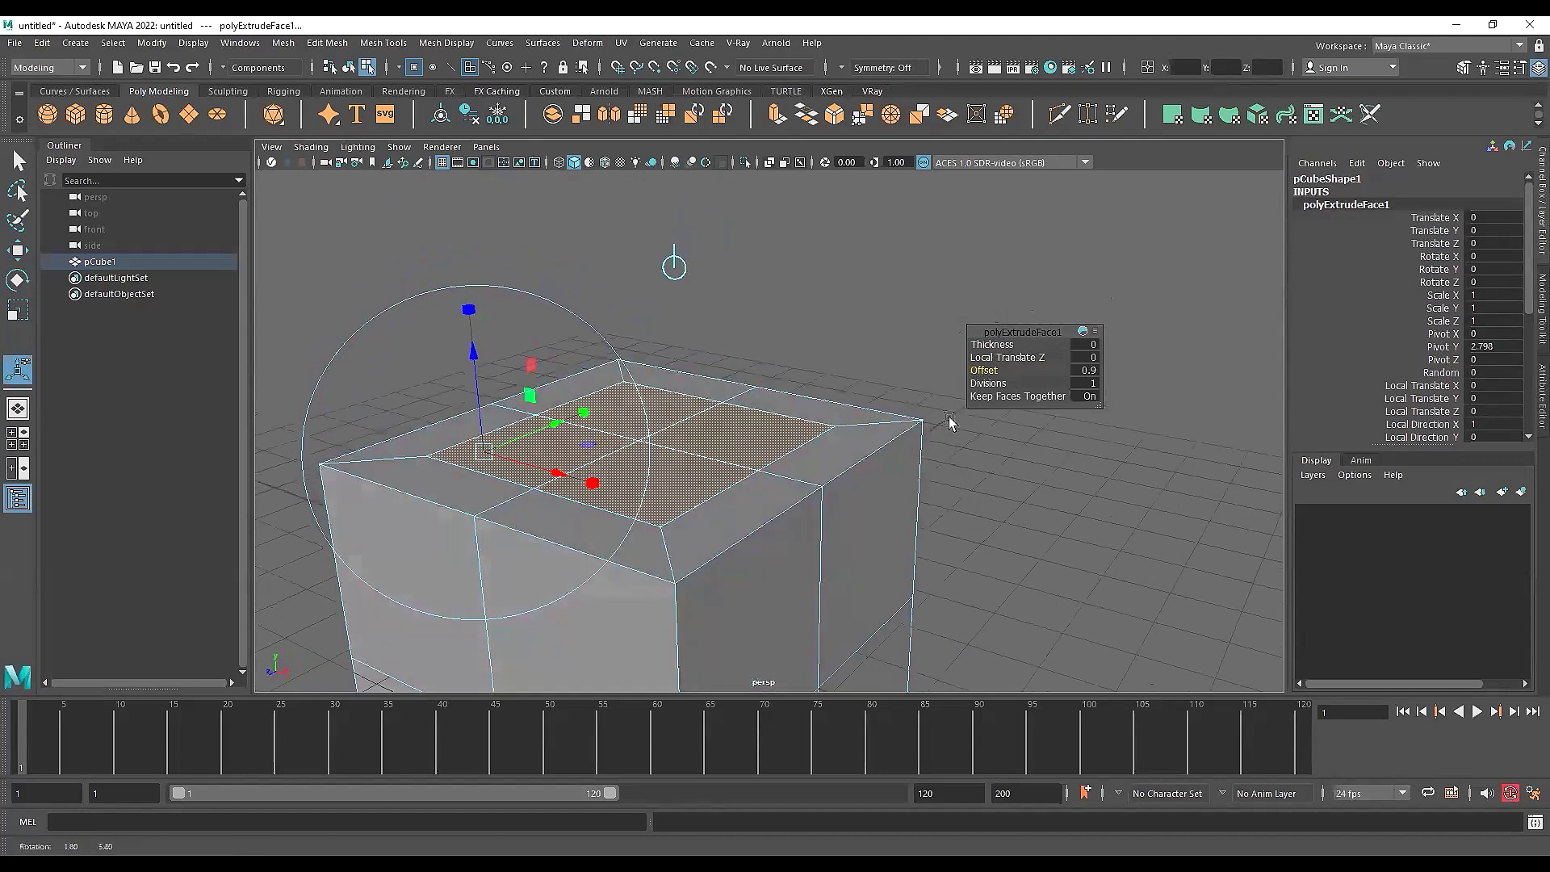
Try a Local Translate Z of 2.2 with 8 Divisions on the extrusion, and undo these changes
{"action": "mouse_move", "coordinate": [995, 370]}
{"action": "left_mouse_down"}
{"action": "mouse_move", "coordinate": [997, 344]}
{"action": "mouse_move", "coordinate": [1015, 357]}
{"action": "left_mouse_up"}
{"action": "key", "text": "ctrl+z"}
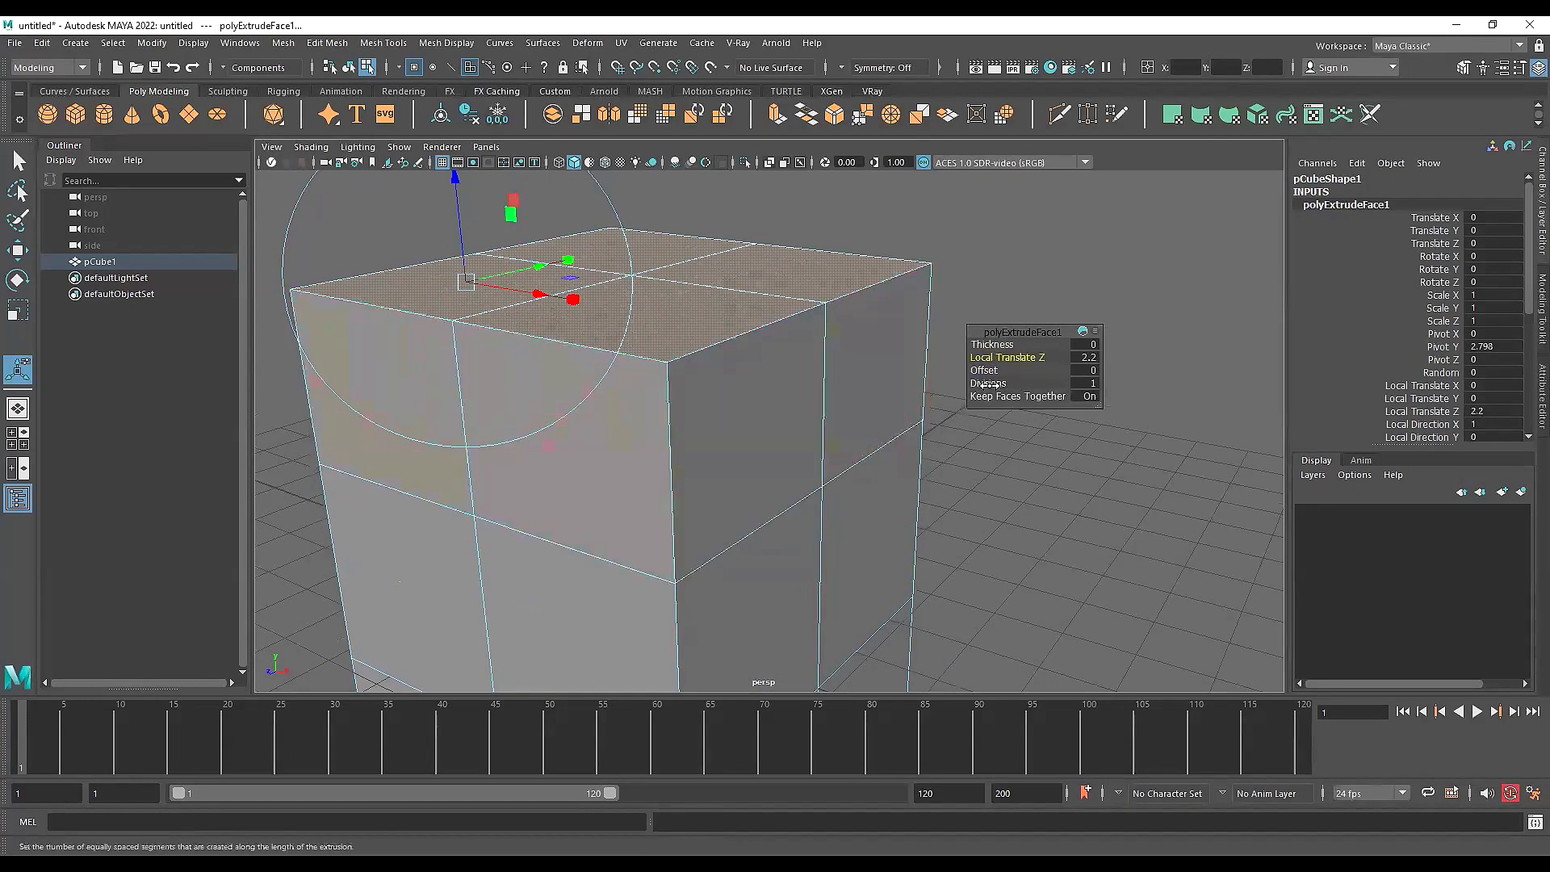
{"action": "left_click_drag", "start_coordinate": [994, 383], "coordinate": [1031, 381]}
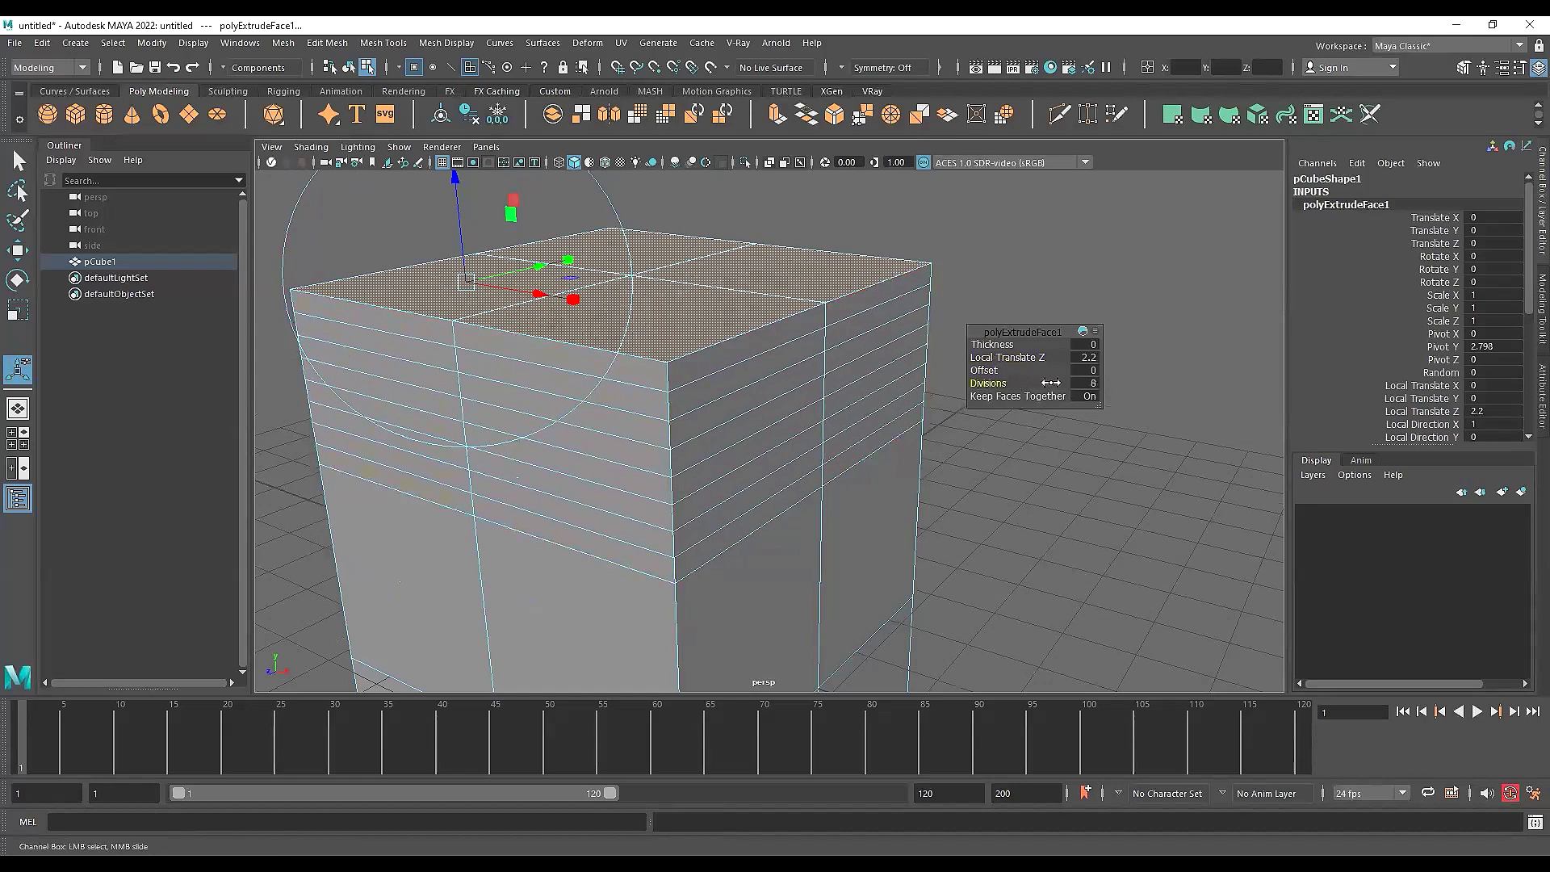
{"action": "key", "text": "ctrl+z"}
{"action": "key", "text": "ctrl+z"}
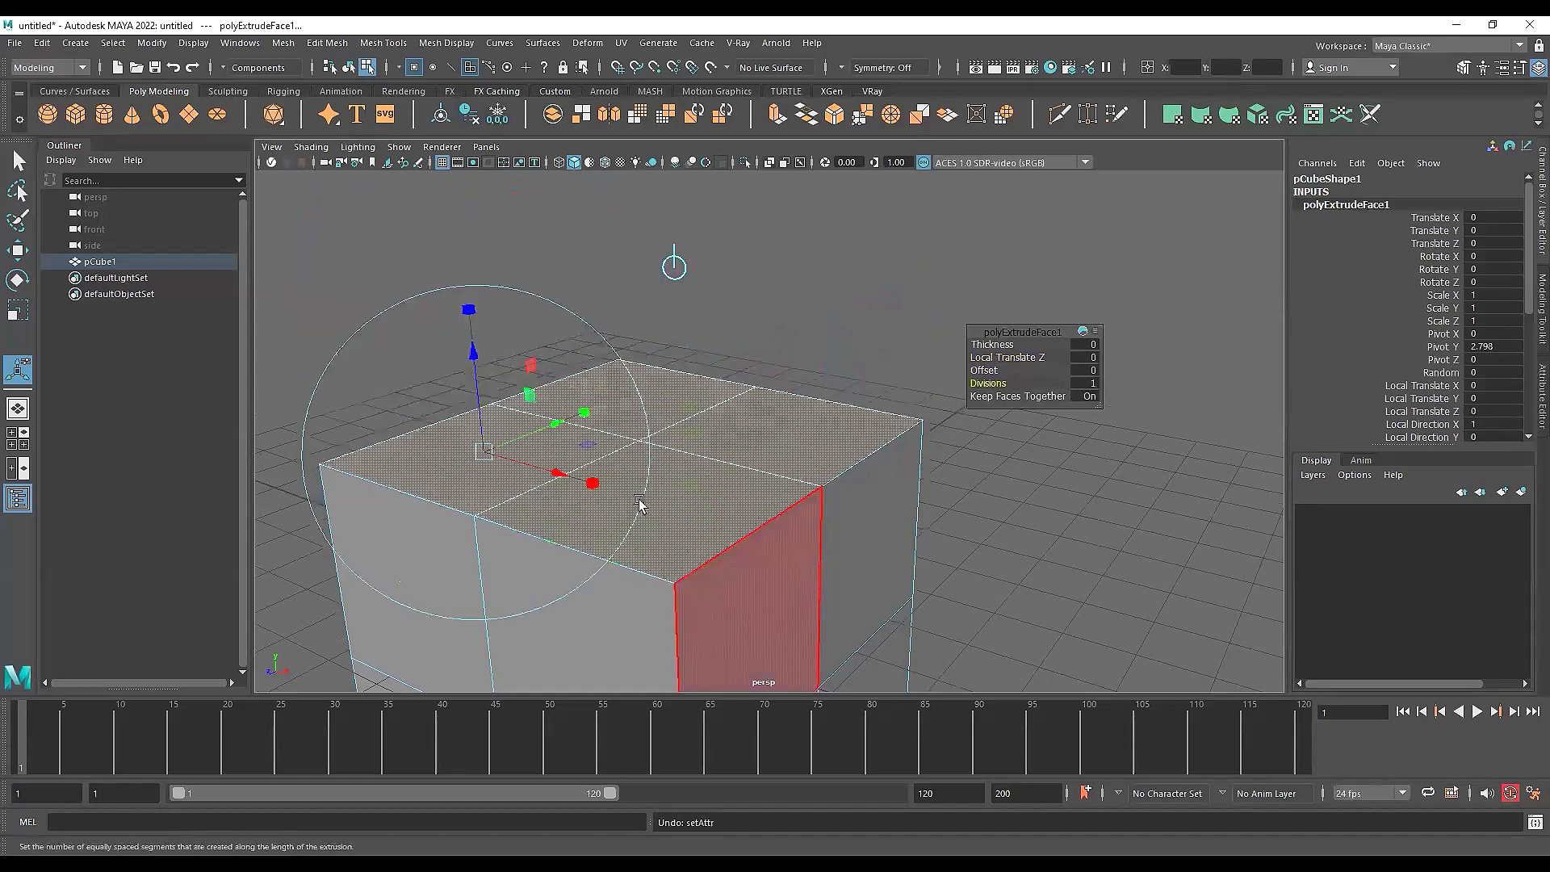
{"action": "key", "text": "ctrl+z"}
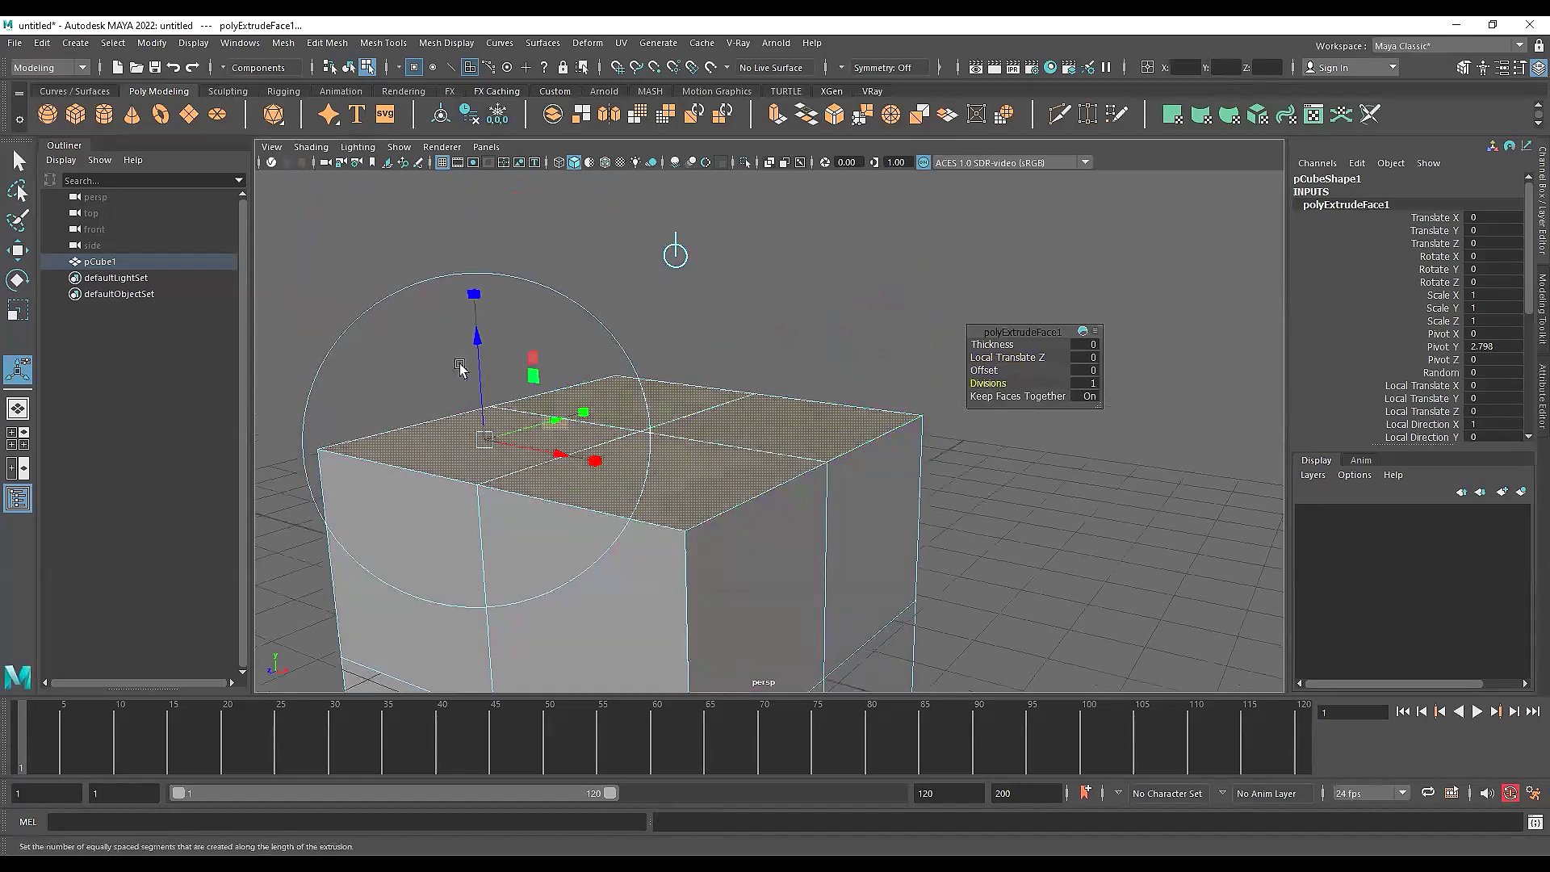
Try raising the extruded top faces along their local Z axis with the manipulator
{"action": "left_click", "coordinate": [492, 323]}
{"action": "key", "text": "ctrl+z"}
{"action": "left_click_drag", "start_coordinate": [482, 351], "coordinate": [485, 207]}
Try an Offset of 1.1 with 5 Divisions on the extrusion, and undo these changes
{"action": "left_click_drag", "start_coordinate": [1025, 384], "coordinate": [999, 371]}
{"action": "key", "text": "ctrl+z"}
{"action": "key", "text": "ctrl+z"}
{"action": "left_click_drag", "start_coordinate": [557, 428], "coordinate": [570, 356], "text": "alt"}
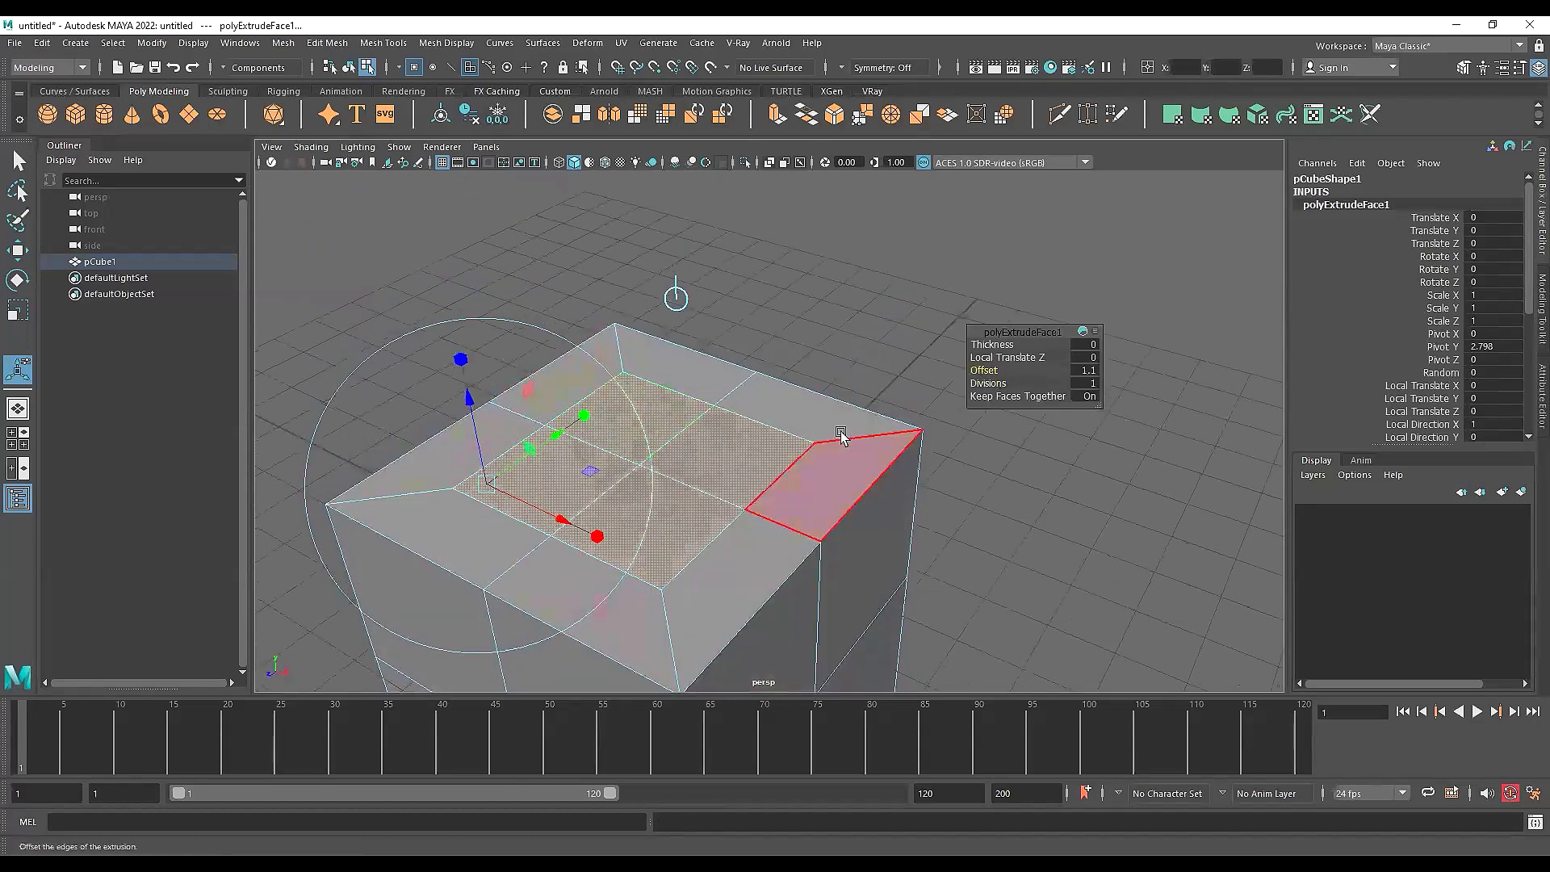
{"action": "left_click_drag", "start_coordinate": [966, 382], "coordinate": [1011, 385]}
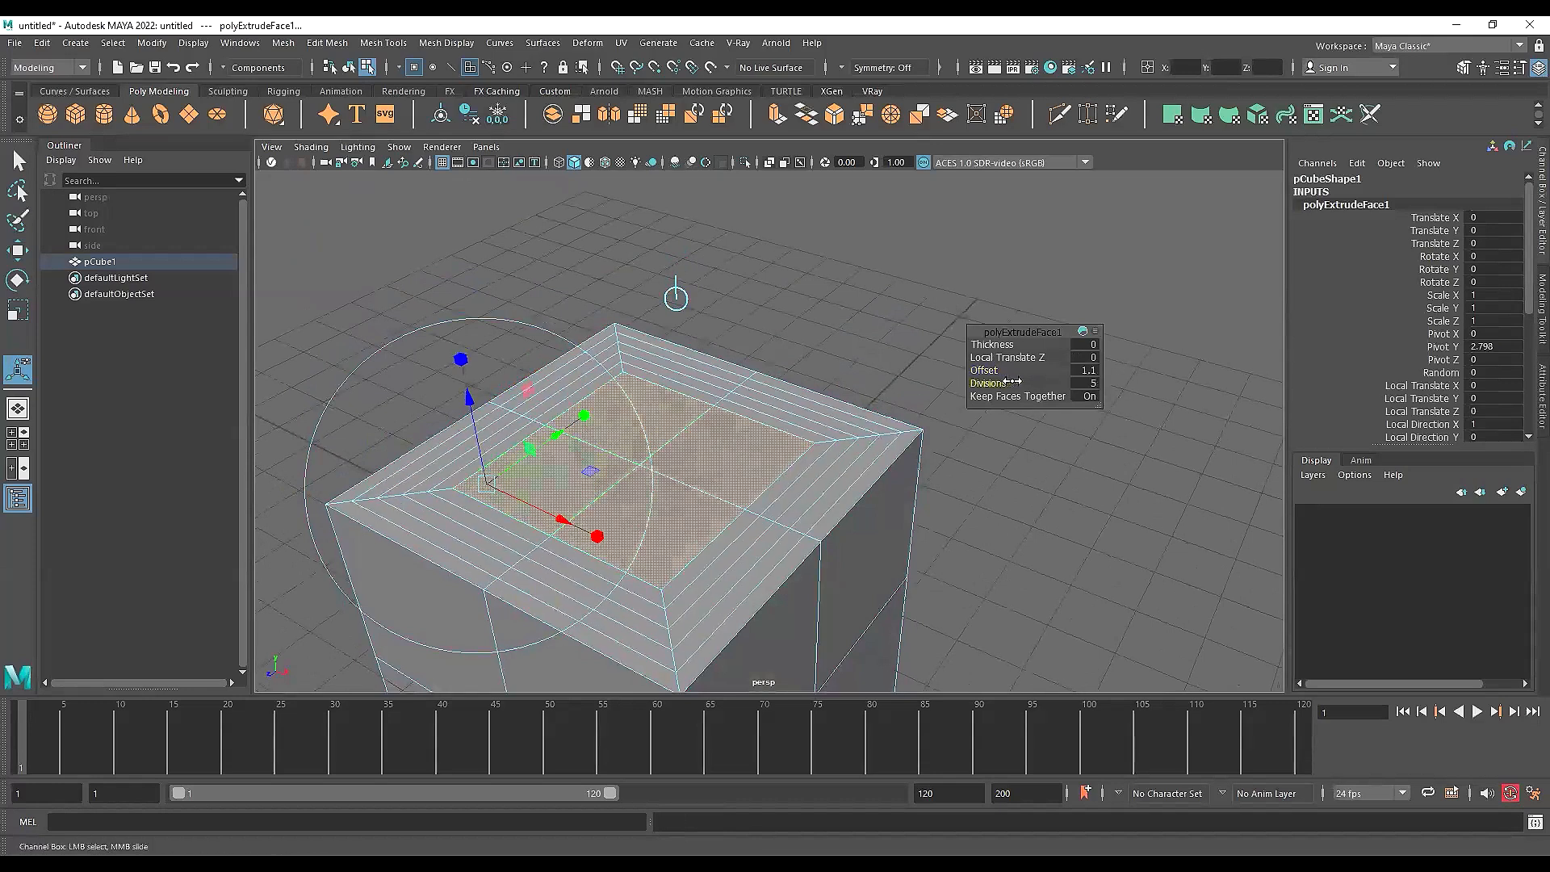
{"action": "left_click_drag", "start_coordinate": [840, 443], "coordinate": [811, 386], "text": "alt"}
{"action": "key", "text": "ctrl+z"}
{"action": "key", "text": "ctrl+z"}
{"action": "key", "text": "ctrl+z"}
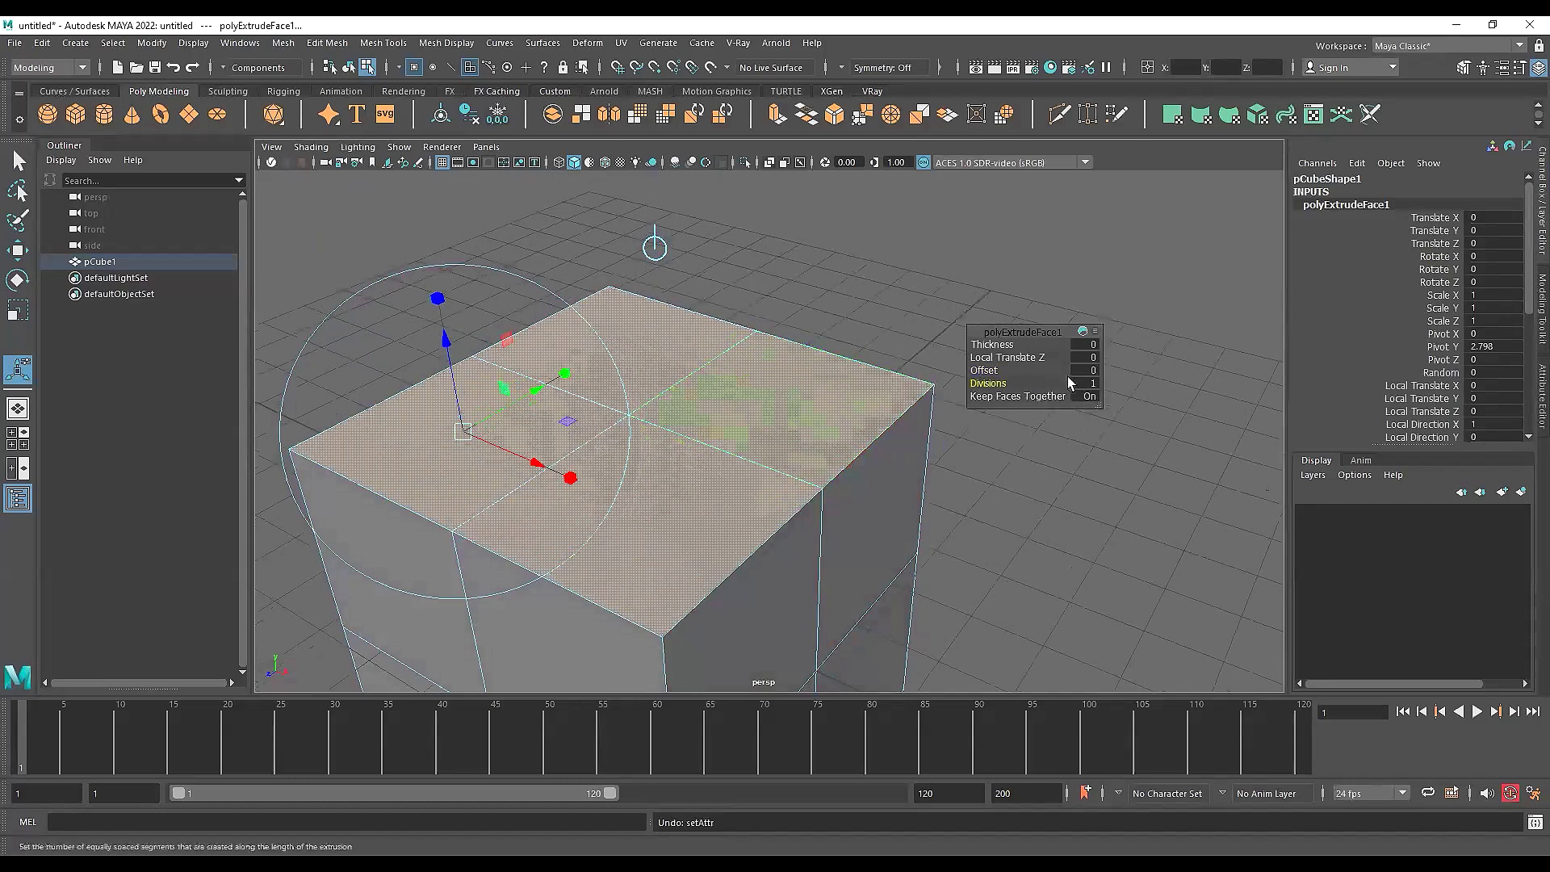
Turn off Keep Faces Together and, after trying a 0.7 Offset, raise the top faces to a Local Translate Z of about 1.461
{"action": "left_click_drag", "start_coordinate": [928, 391], "coordinate": [705, 387], "text": "alt"}
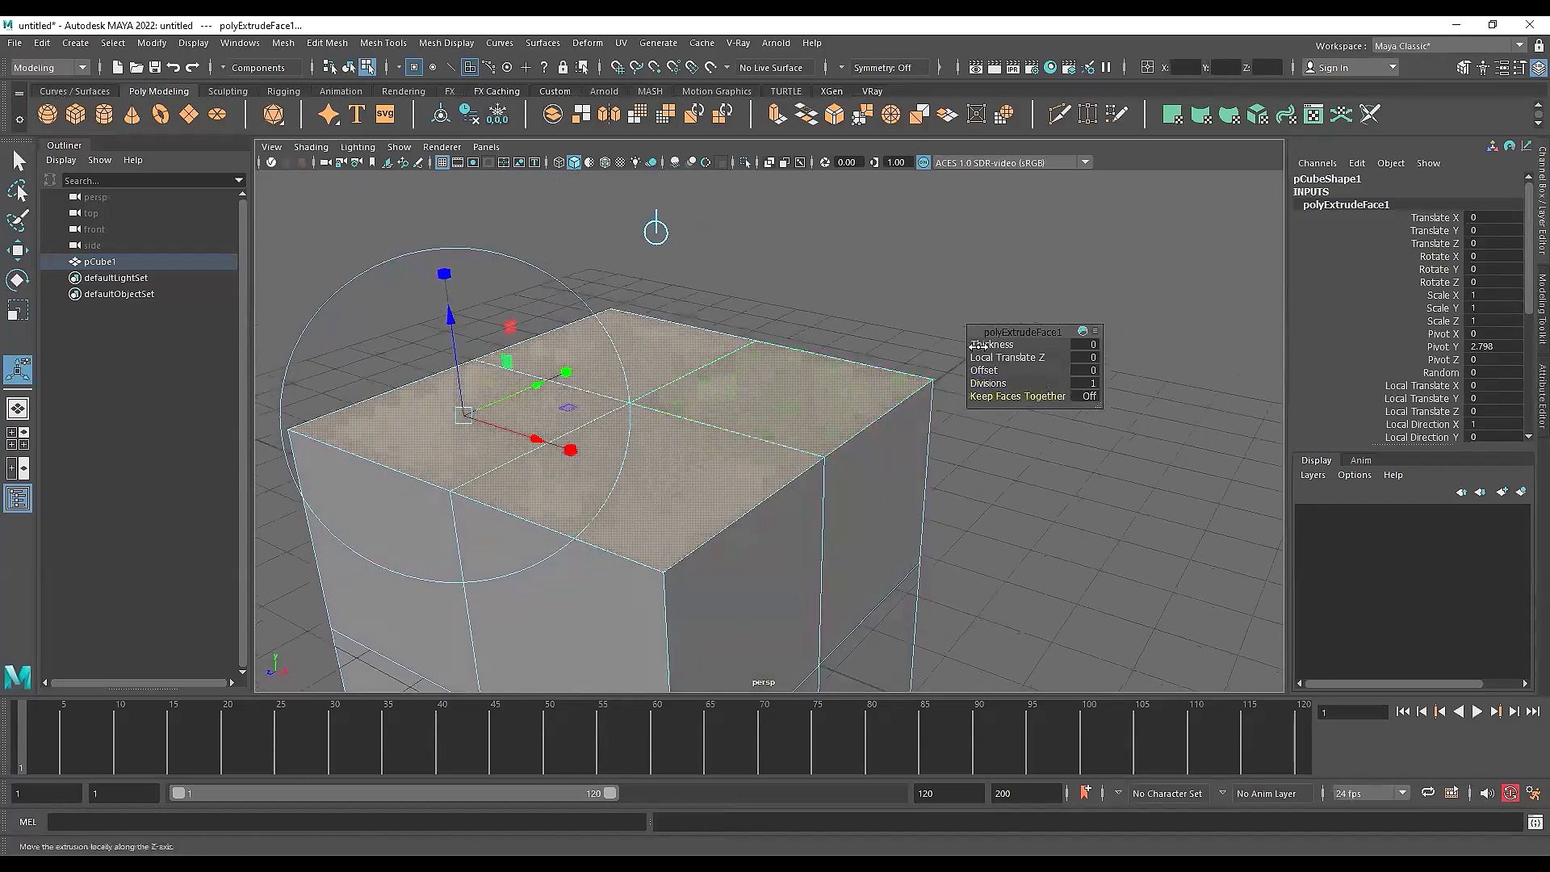
{"action": "mouse_move", "coordinate": [980, 345]}
{"action": "left_mouse_down"}
{"action": "mouse_move", "coordinate": [1006, 346]}
{"action": "mouse_move", "coordinate": [995, 370]}
{"action": "left_mouse_up"}
{"action": "key", "text": "ctrl+z"}
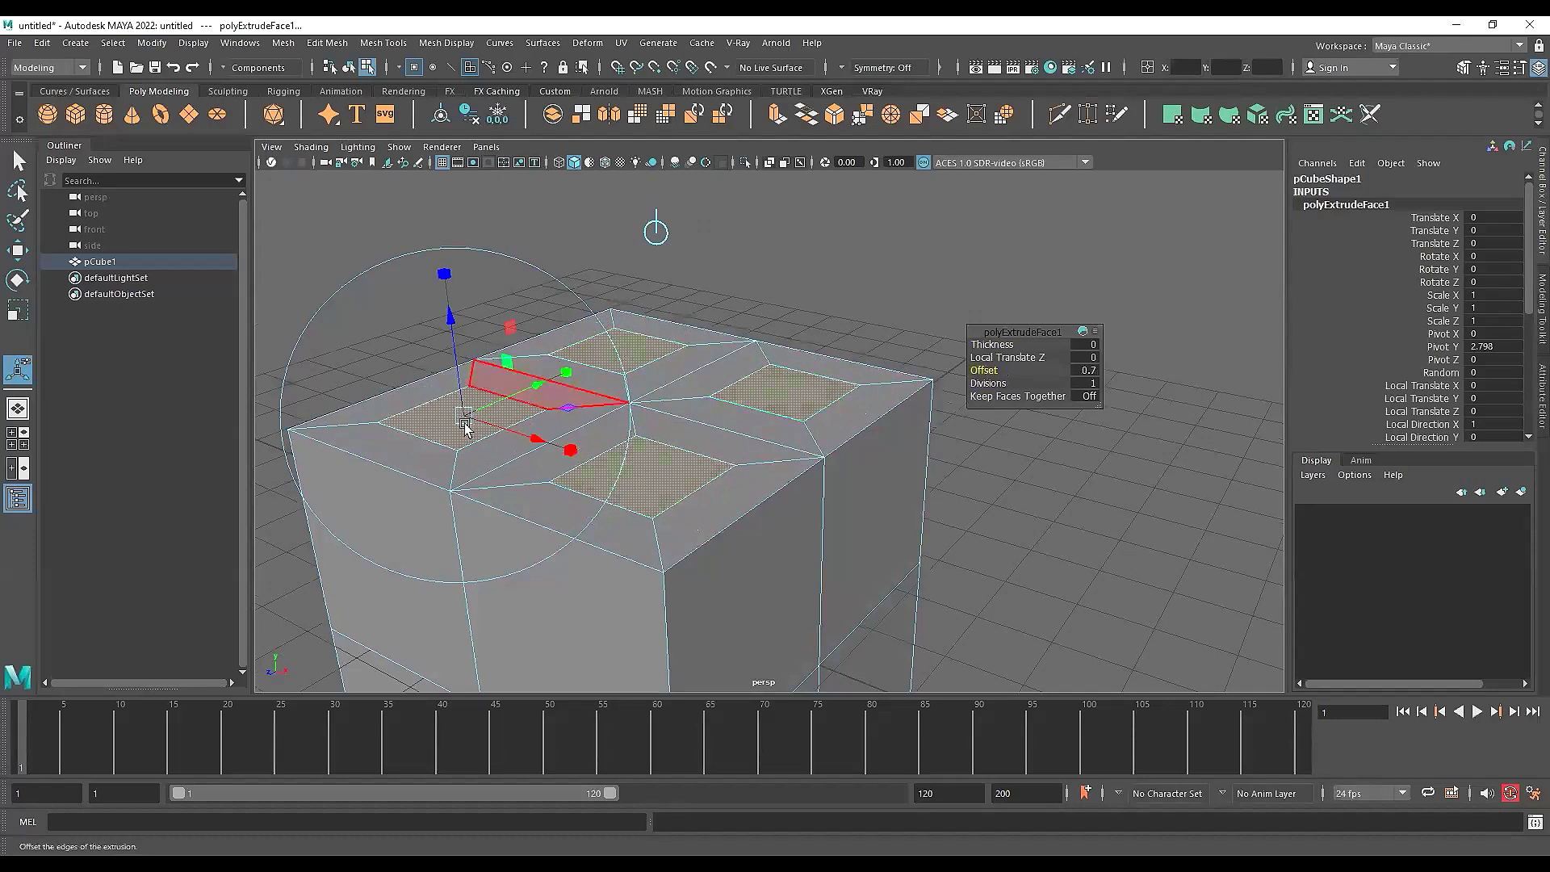
{"action": "key", "text": "ctrl+z"}
{"action": "left_click_drag", "start_coordinate": [450, 320], "coordinate": [454, 232]}
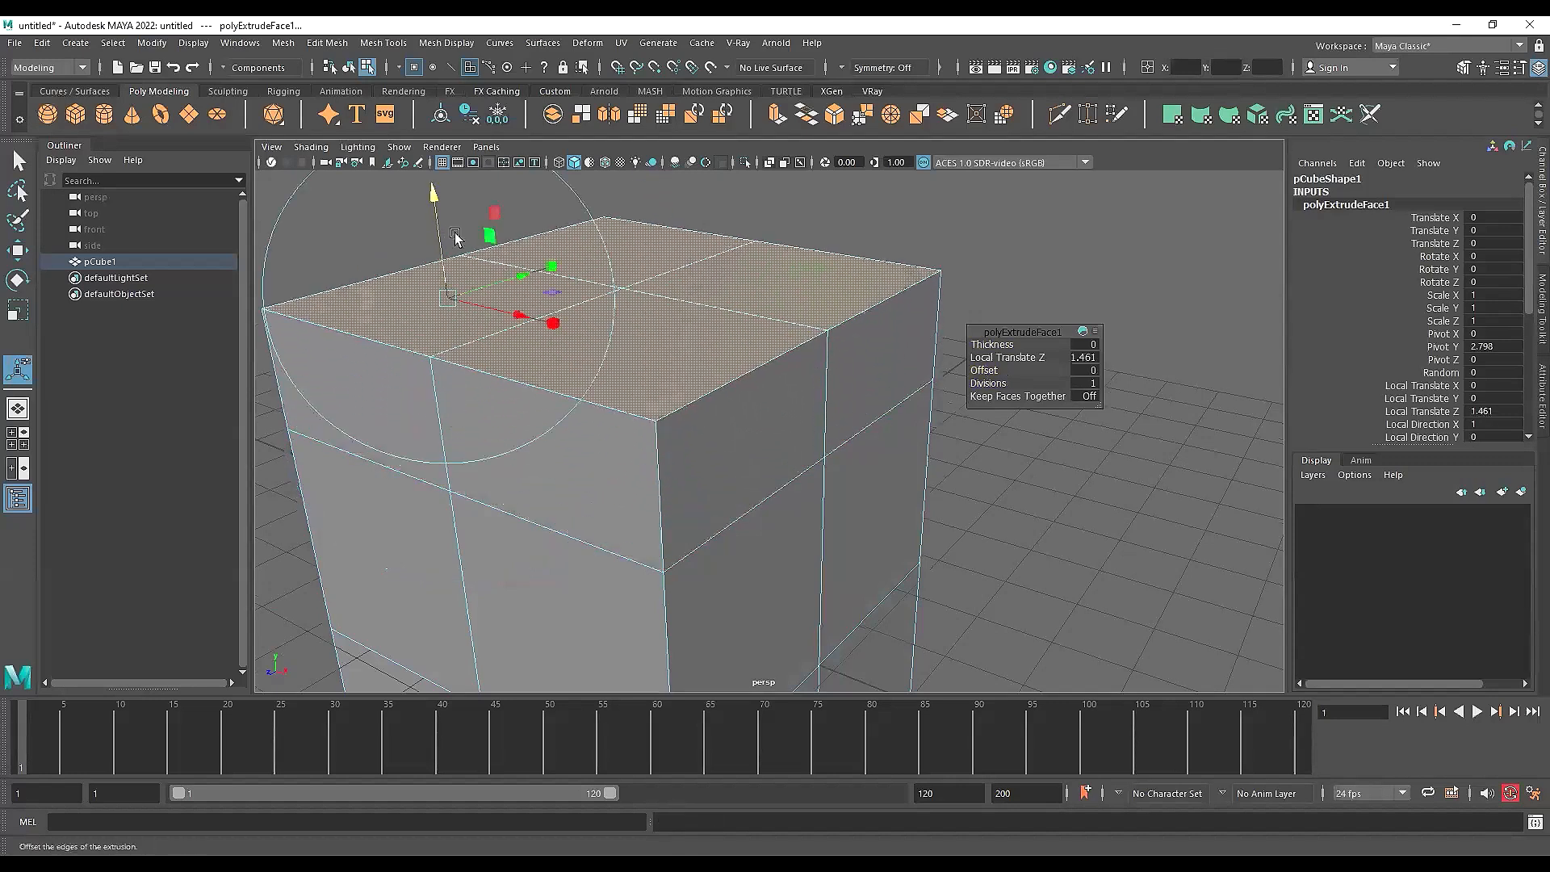
{"action": "left_click_drag", "start_coordinate": [535, 280], "coordinate": [616, 356], "text": "alt"}
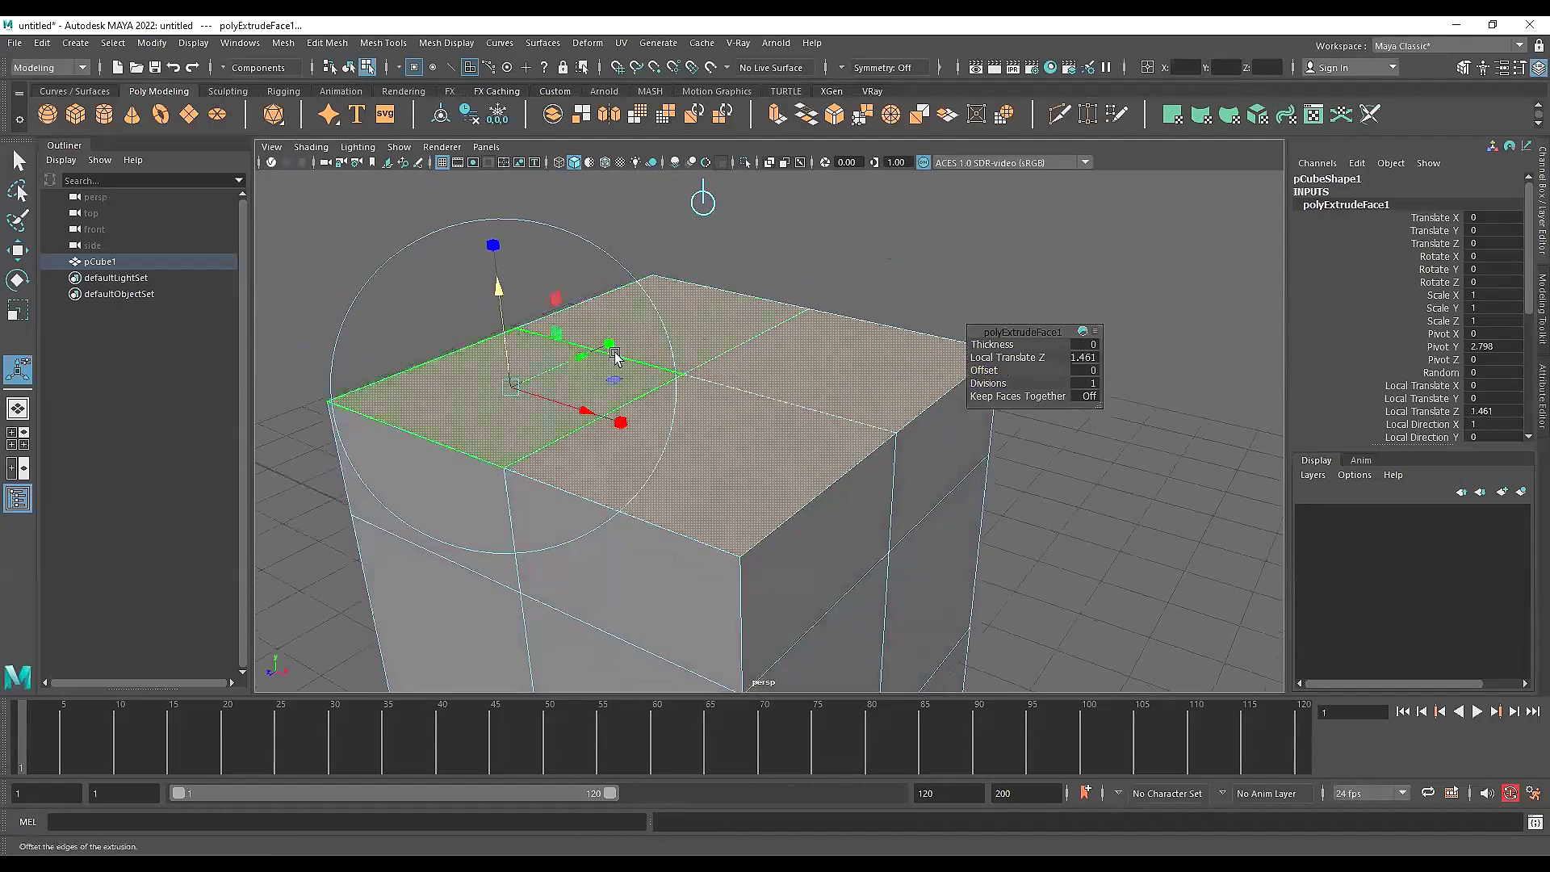
Move each of the four extruded top faces individually in a different direction to pull them apart
{"action": "key", "text": "w"}
{"action": "left_click", "coordinate": [557, 379]}
{"action": "left_click_drag", "start_coordinate": [514, 388], "coordinate": [401, 398]}
{"action": "left_click", "coordinate": [692, 450]}
{"action": "left_click_drag", "start_coordinate": [692, 444], "coordinate": [680, 618]}
{"action": "left_click", "coordinate": [837, 375]}
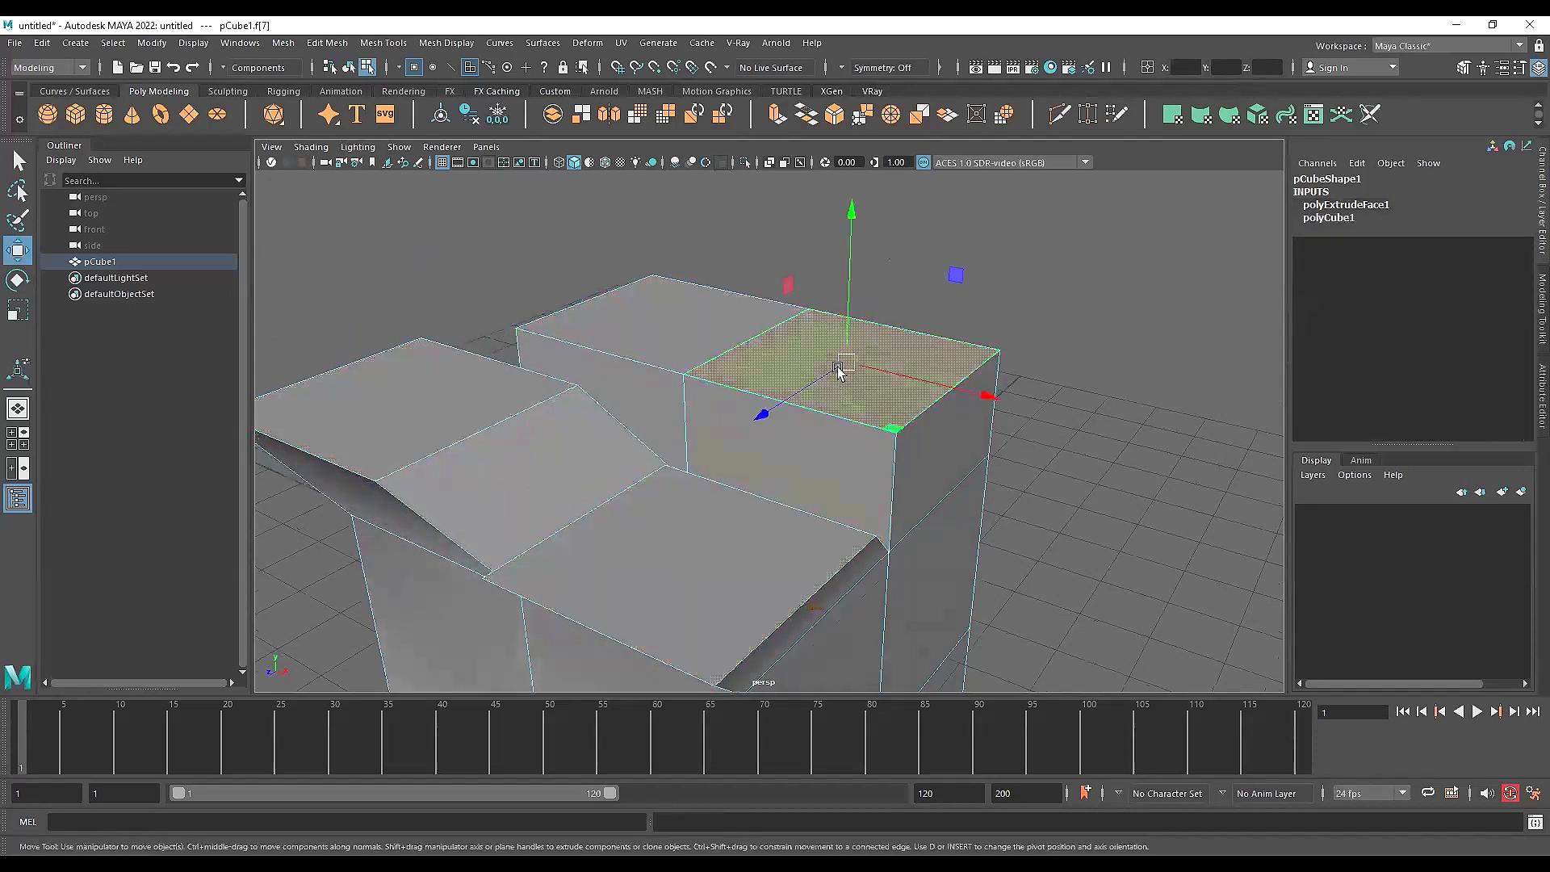
{"action": "left_click_drag", "start_coordinate": [837, 374], "coordinate": [943, 327]}
{"action": "left_click", "coordinate": [679, 310]}
{"action": "left_click_drag", "start_coordinate": [665, 323], "coordinate": [605, 242]}
{"action": "scroll", "coordinate": [798, 381], "scroll_direction": "down", "scroll_amount": 5}
{"action": "left_click_drag", "start_coordinate": [887, 418], "coordinate": [816, 391], "text": "alt"}
Undo the individual face moves and the extrusion to return to the plain subdivided cube
{"action": "key", "text": "ctrl+z"}
{"action": "key", "text": "ctrl+z"}
{"action": "key", "text": "ctrl+z"}
{"action": "key", "text": "ctrl+z"}
{"action": "key", "text": "ctrl+z"}
{"action": "key", "text": "ctrl+z"}
{"action": "key", "text": "ctrl+z"}
{"action": "key", "text": "ctrl+z"}
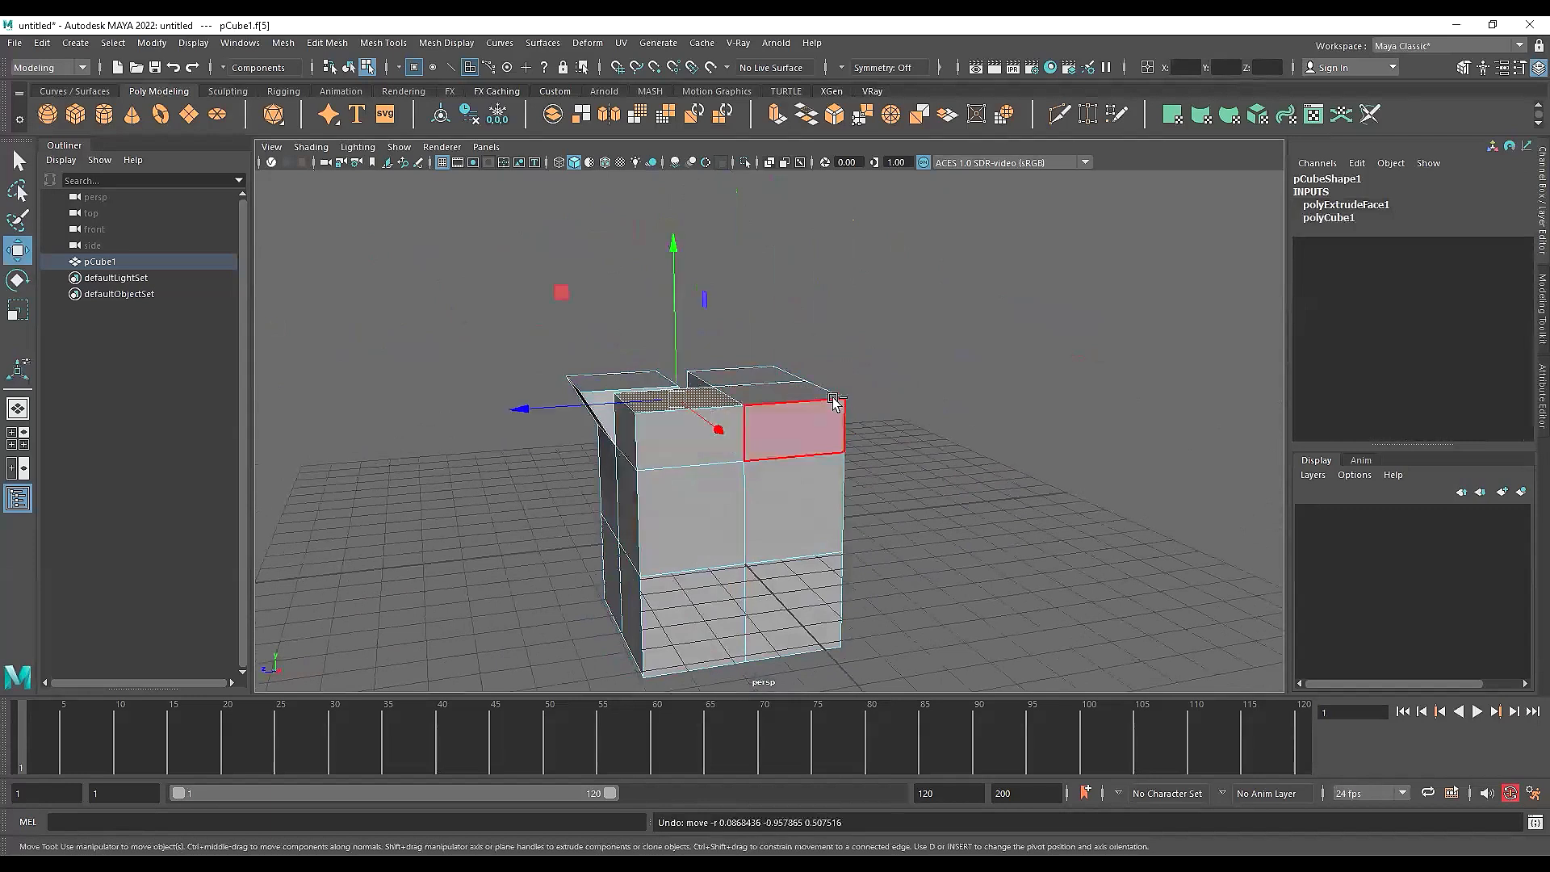
{"action": "key", "text": "ctrl+z"}
{"action": "key", "text": "ctrl+z"}
{"action": "key", "text": "ctrl+z"}
{"action": "key", "text": "ctrl+z"}
{"action": "key", "text": "ctrl+z"}
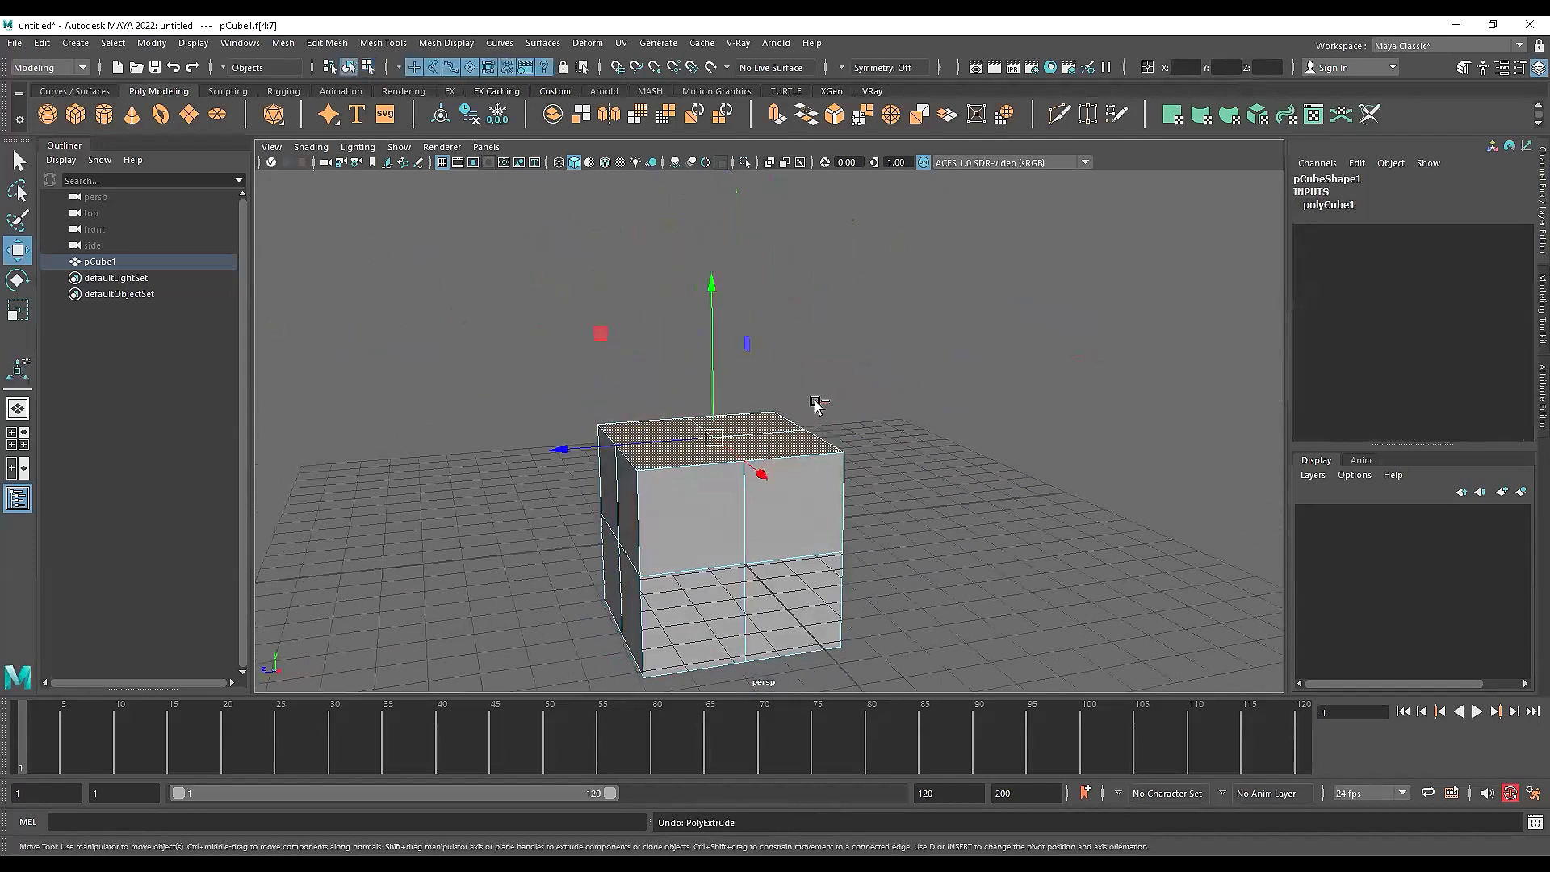
Undo past the cube's subdivision change and redo it to restore 2 subdivisions in width, height and depth
{"action": "key", "text": "ctrl+z"}
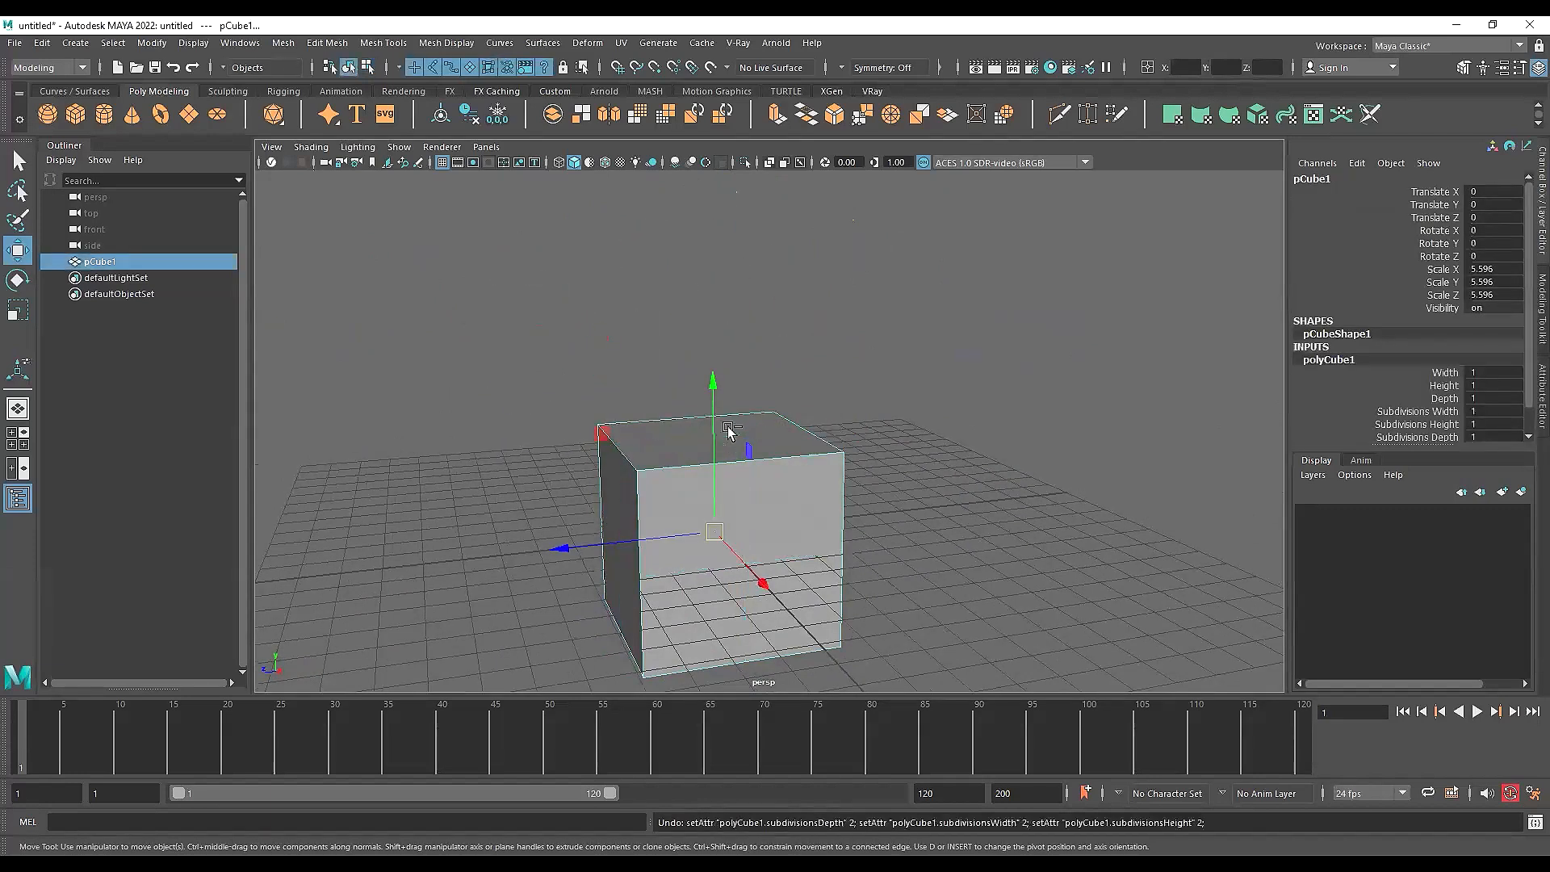
{"action": "scroll", "coordinate": [727, 436], "scroll_direction": "up", "scroll_amount": 4}
{"action": "key", "text": "ctrl+y"}
{"action": "key", "text": "ctrl+y"}
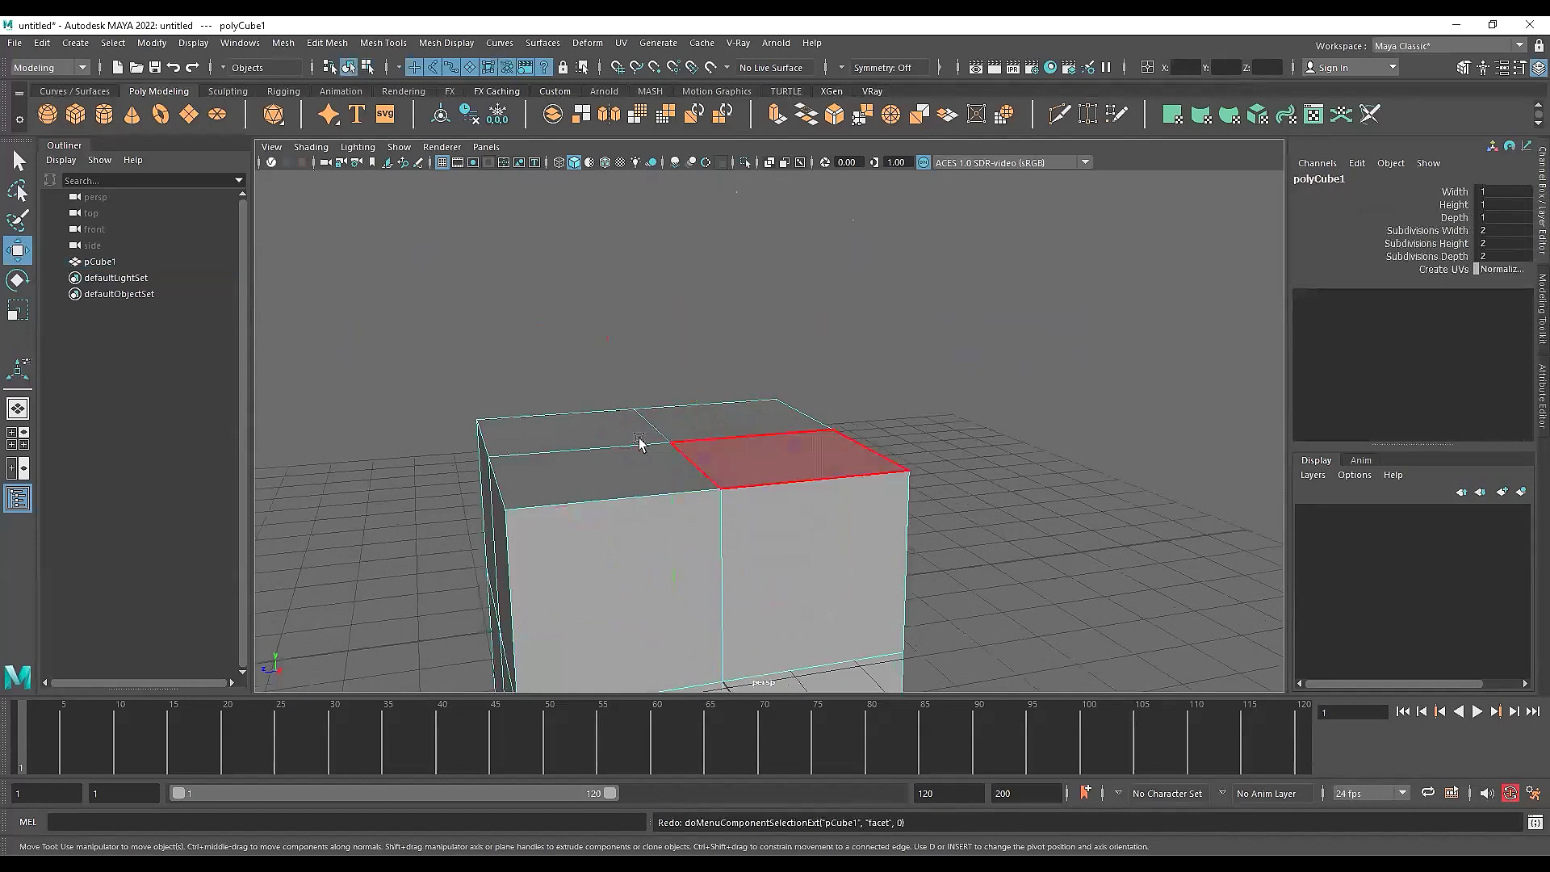
{"action": "left_click_drag", "start_coordinate": [620, 442], "coordinate": [725, 396], "text": "alt"}
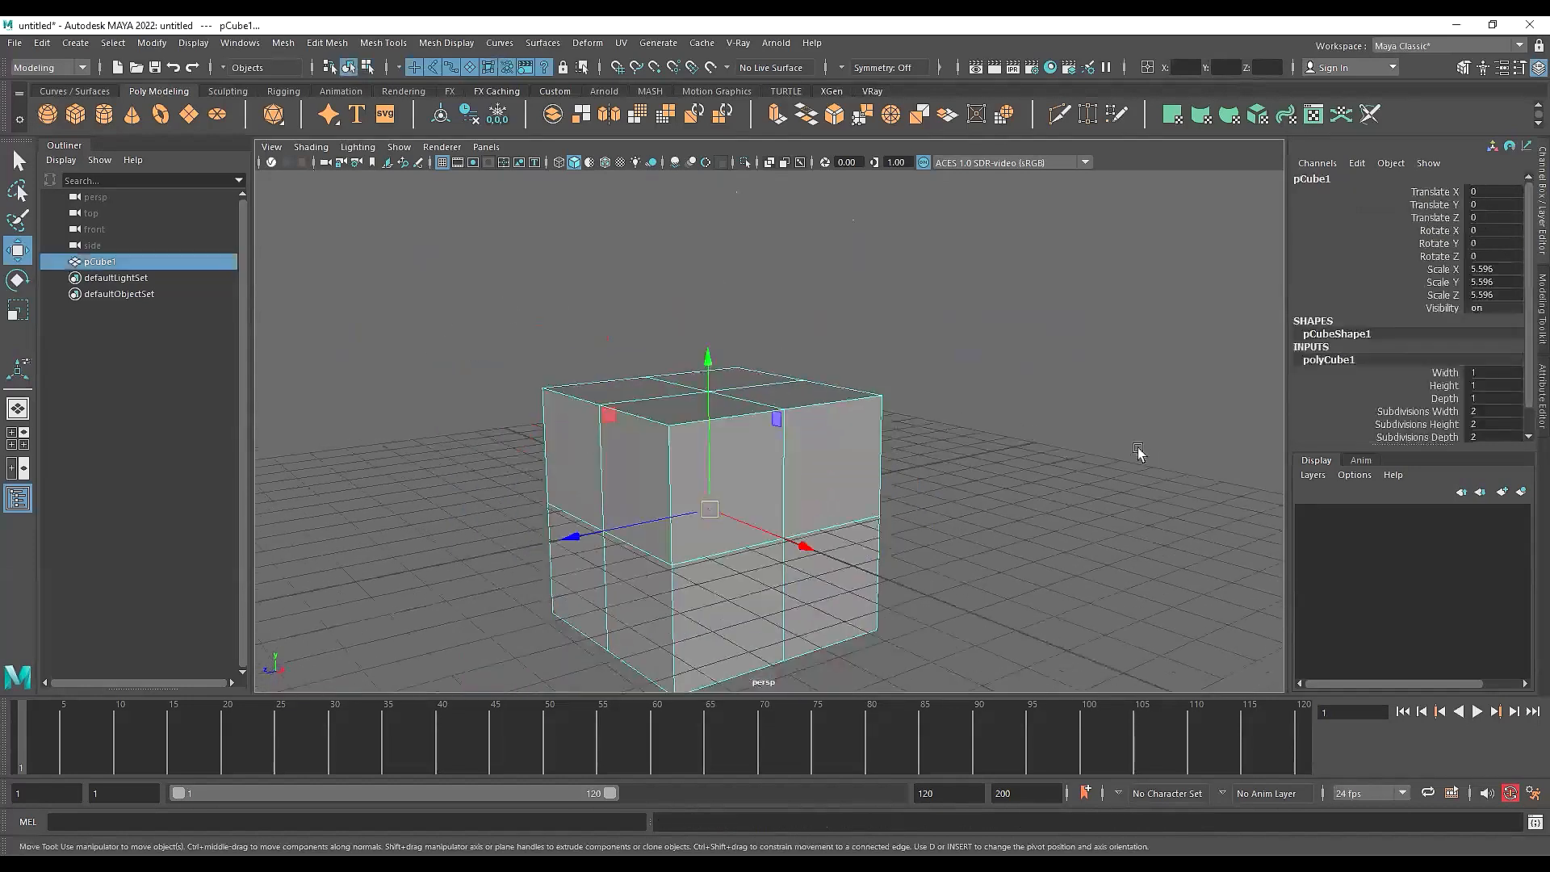
Deselect the cube and hide the viewport grid
{"action": "left_click", "coordinate": [1138, 449]}
{"action": "scroll", "coordinate": [838, 460], "scroll_direction": "down", "scroll_amount": 5}
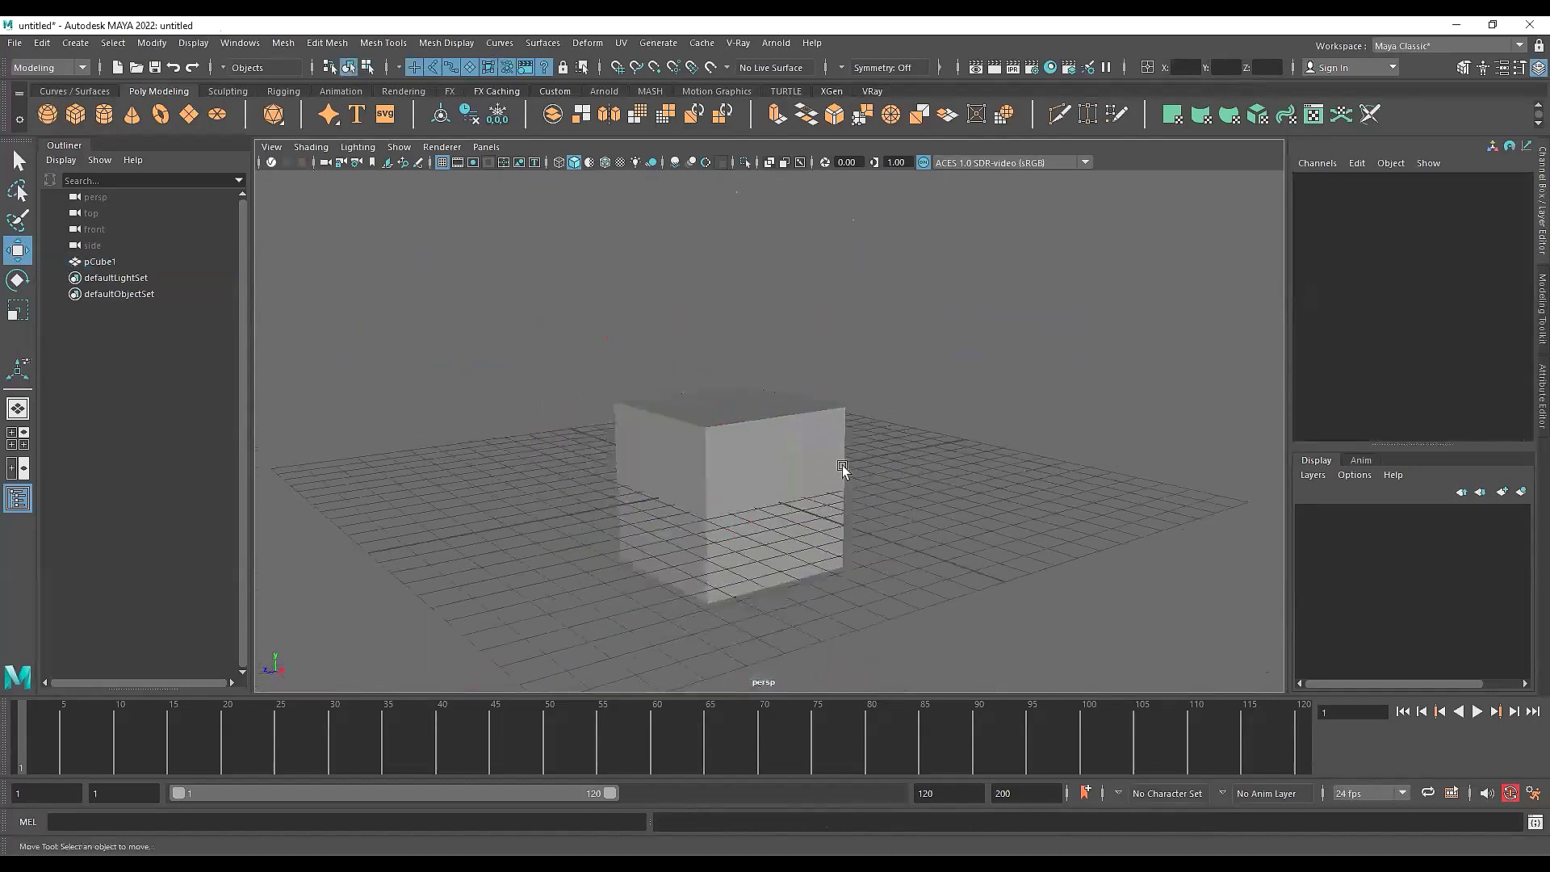
{"action": "left_click", "coordinate": [442, 162]}
{"action": "scroll", "coordinate": [823, 547], "scroll_direction": "up", "scroll_amount": 5}
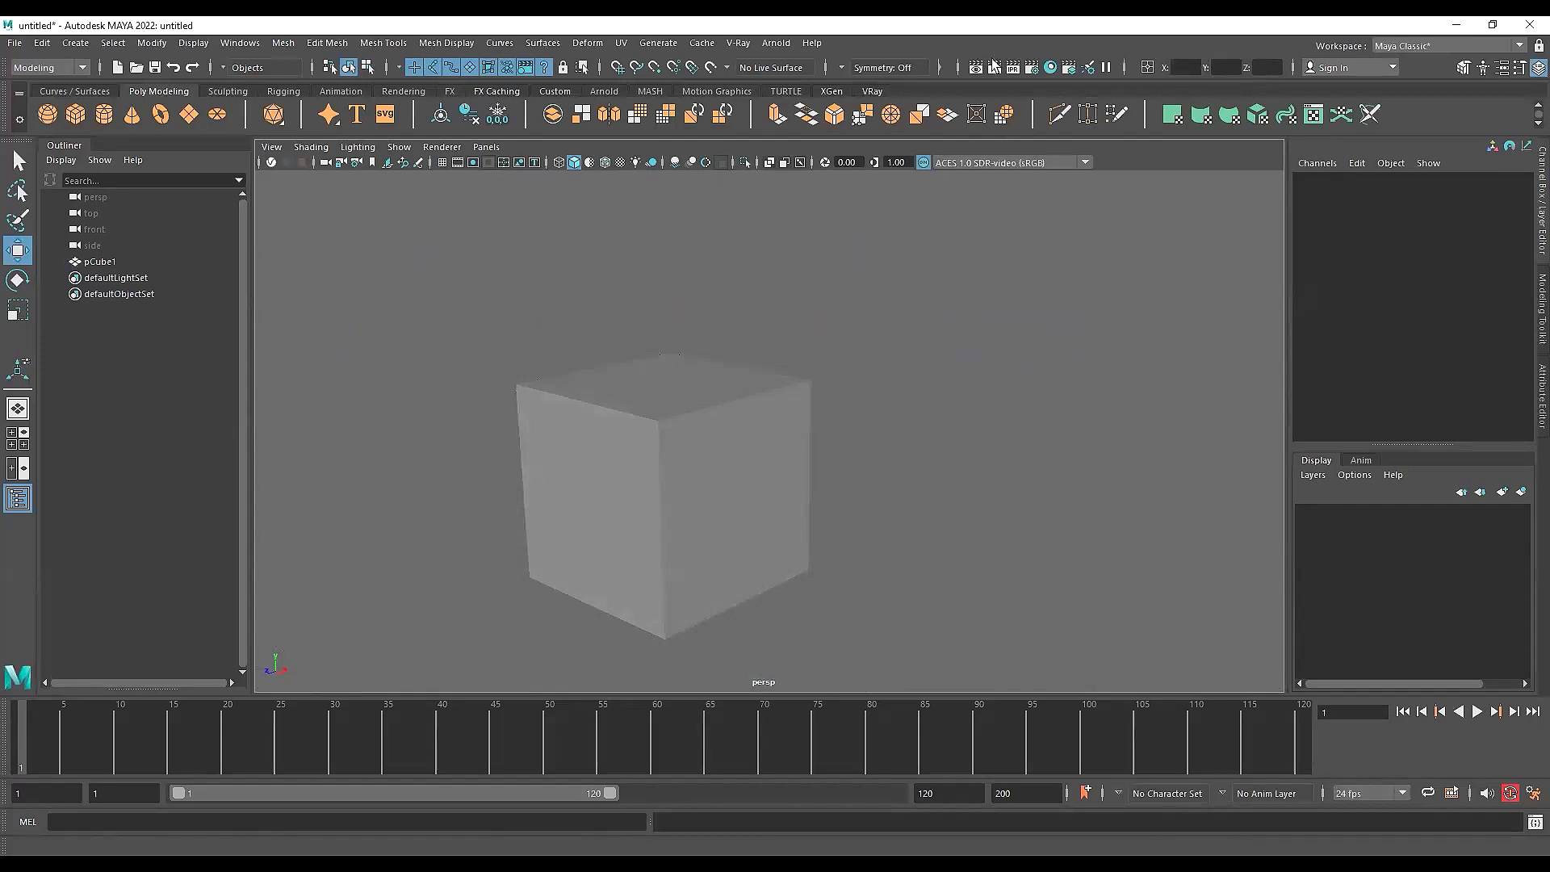
Show the cube's detailed attributes, collapse its Smooth Mesh section and view its lambert1 material settings
{"action": "left_click", "coordinate": [622, 405]}
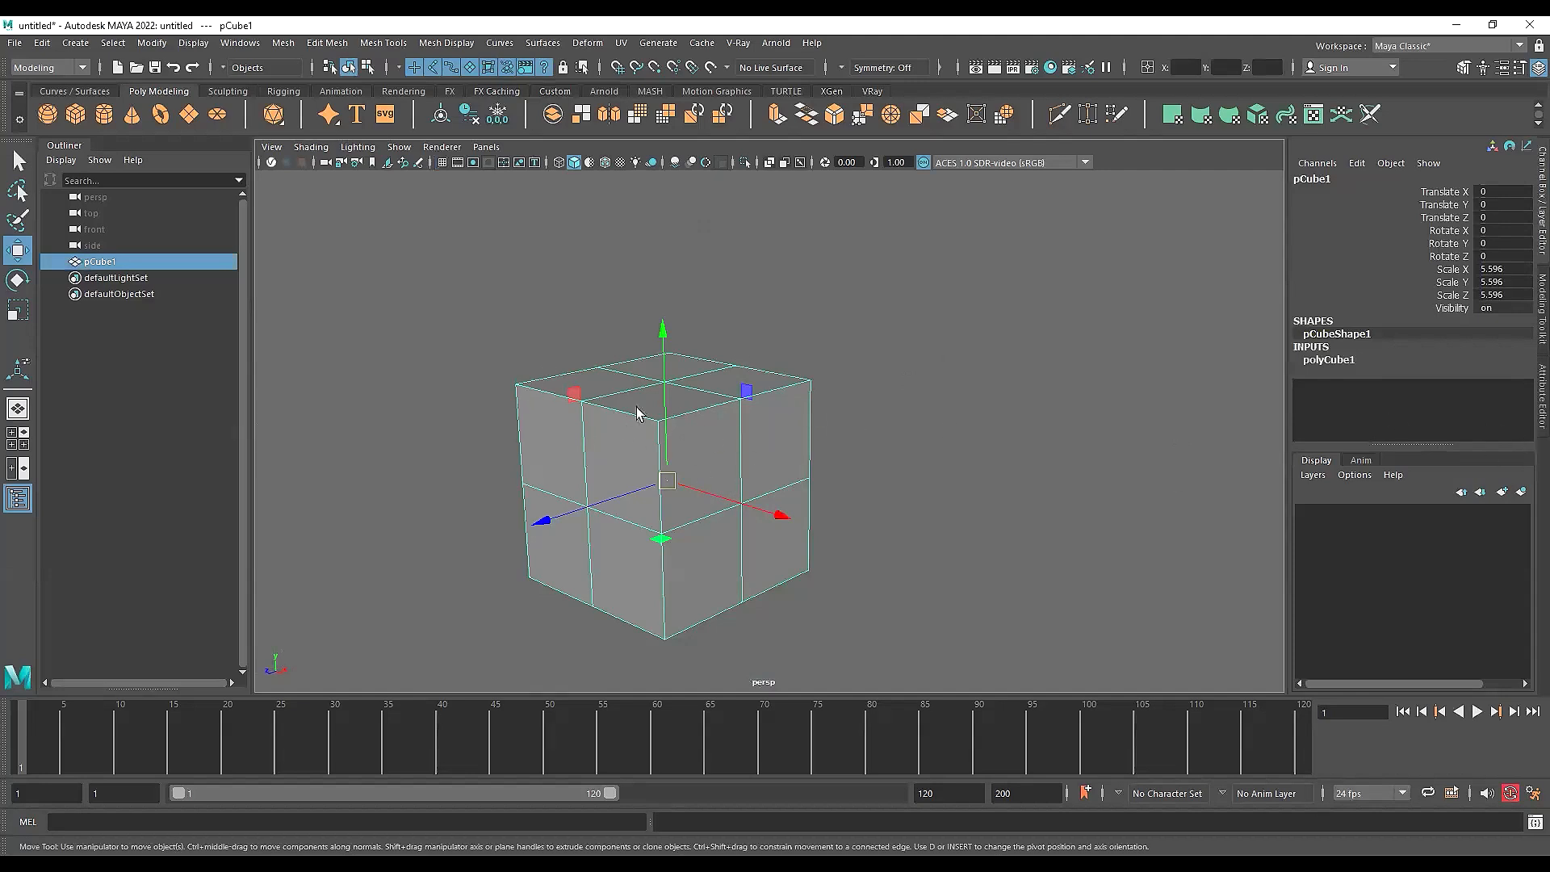
{"action": "left_click", "coordinate": [1538, 408]}
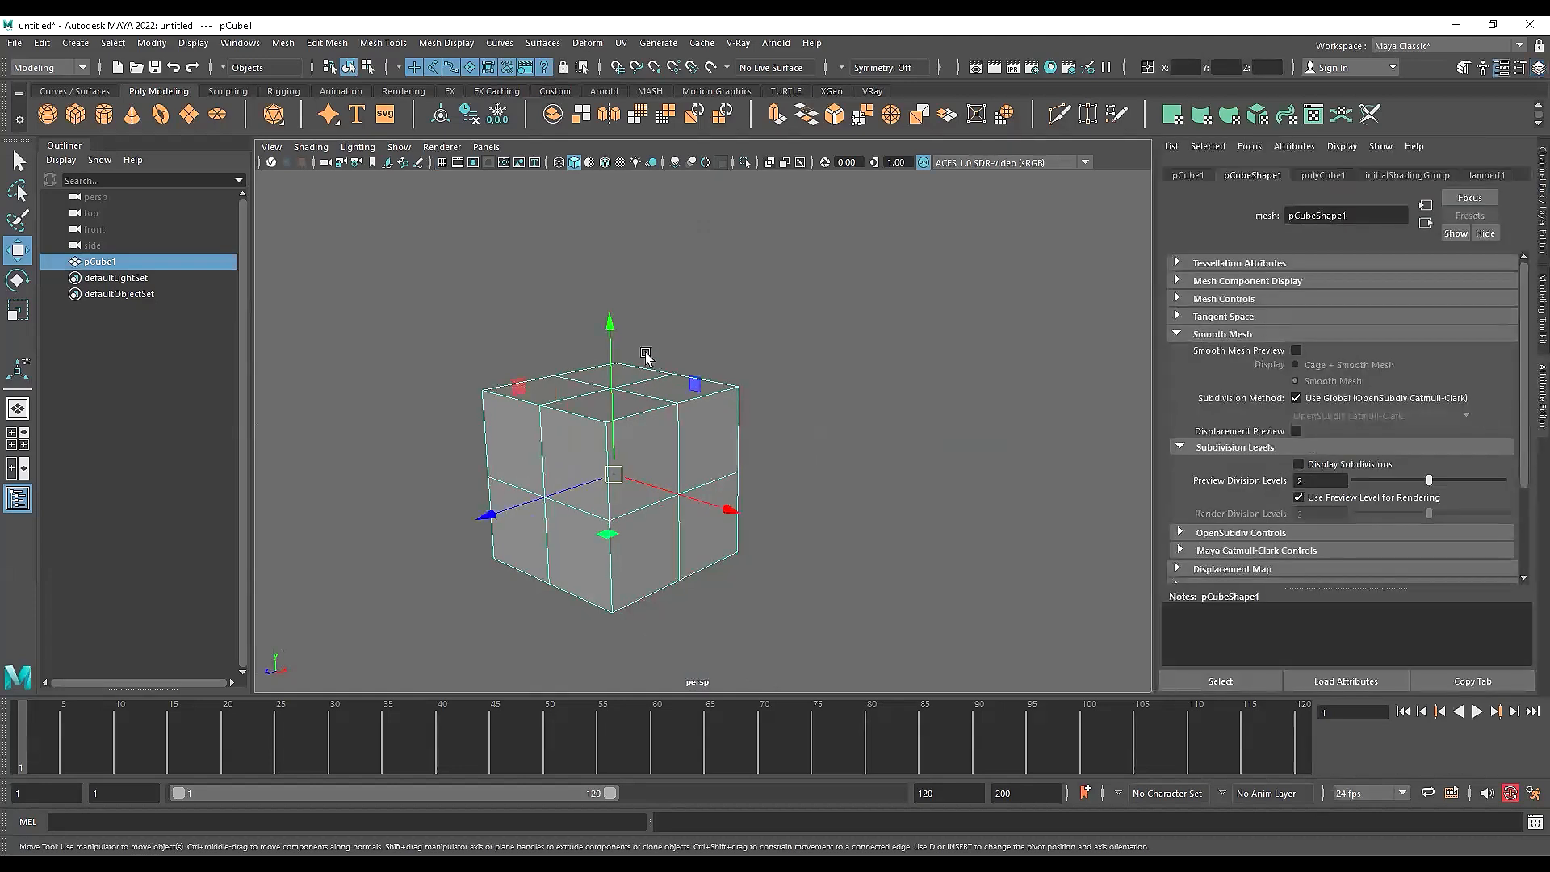
{"action": "left_click", "coordinate": [1215, 334]}
{"action": "left_click", "coordinate": [1215, 334]}
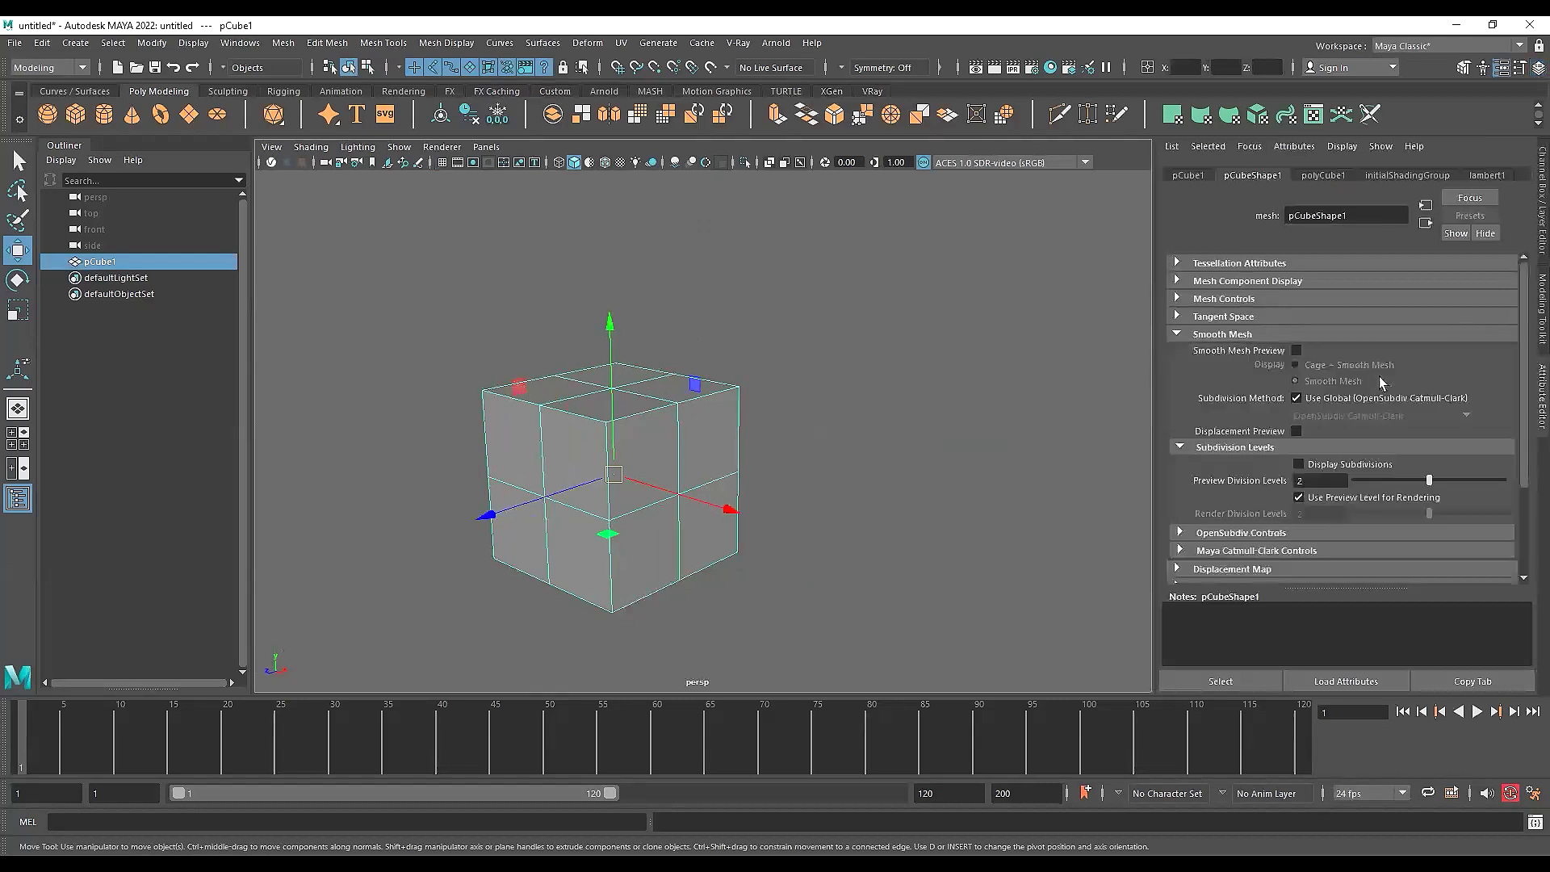
{"action": "left_click", "coordinate": [1251, 334]}
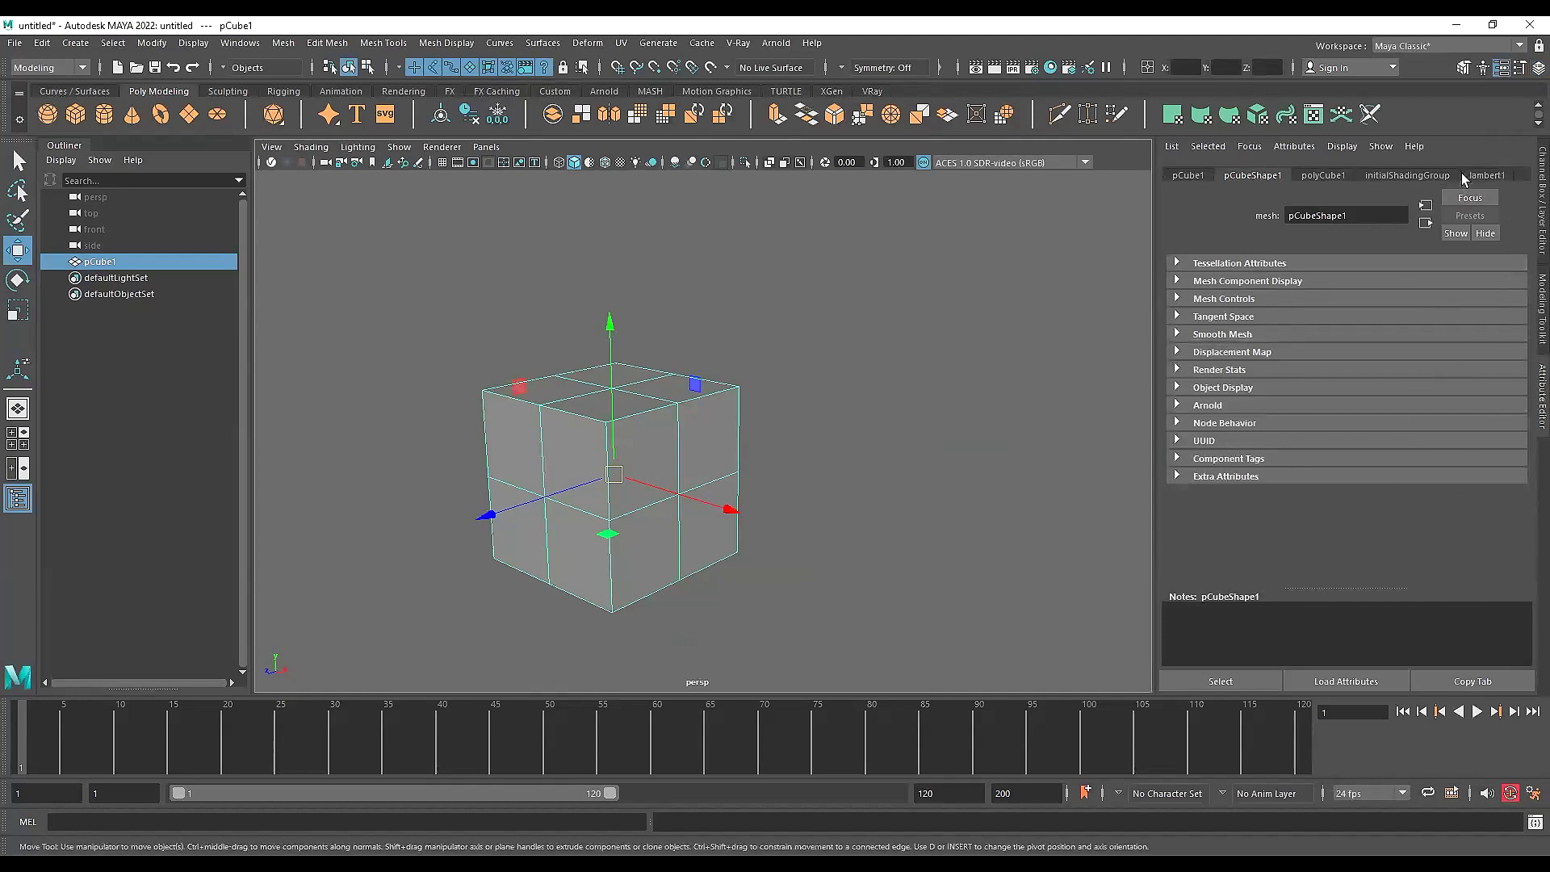
{"action": "left_click", "coordinate": [1484, 175]}
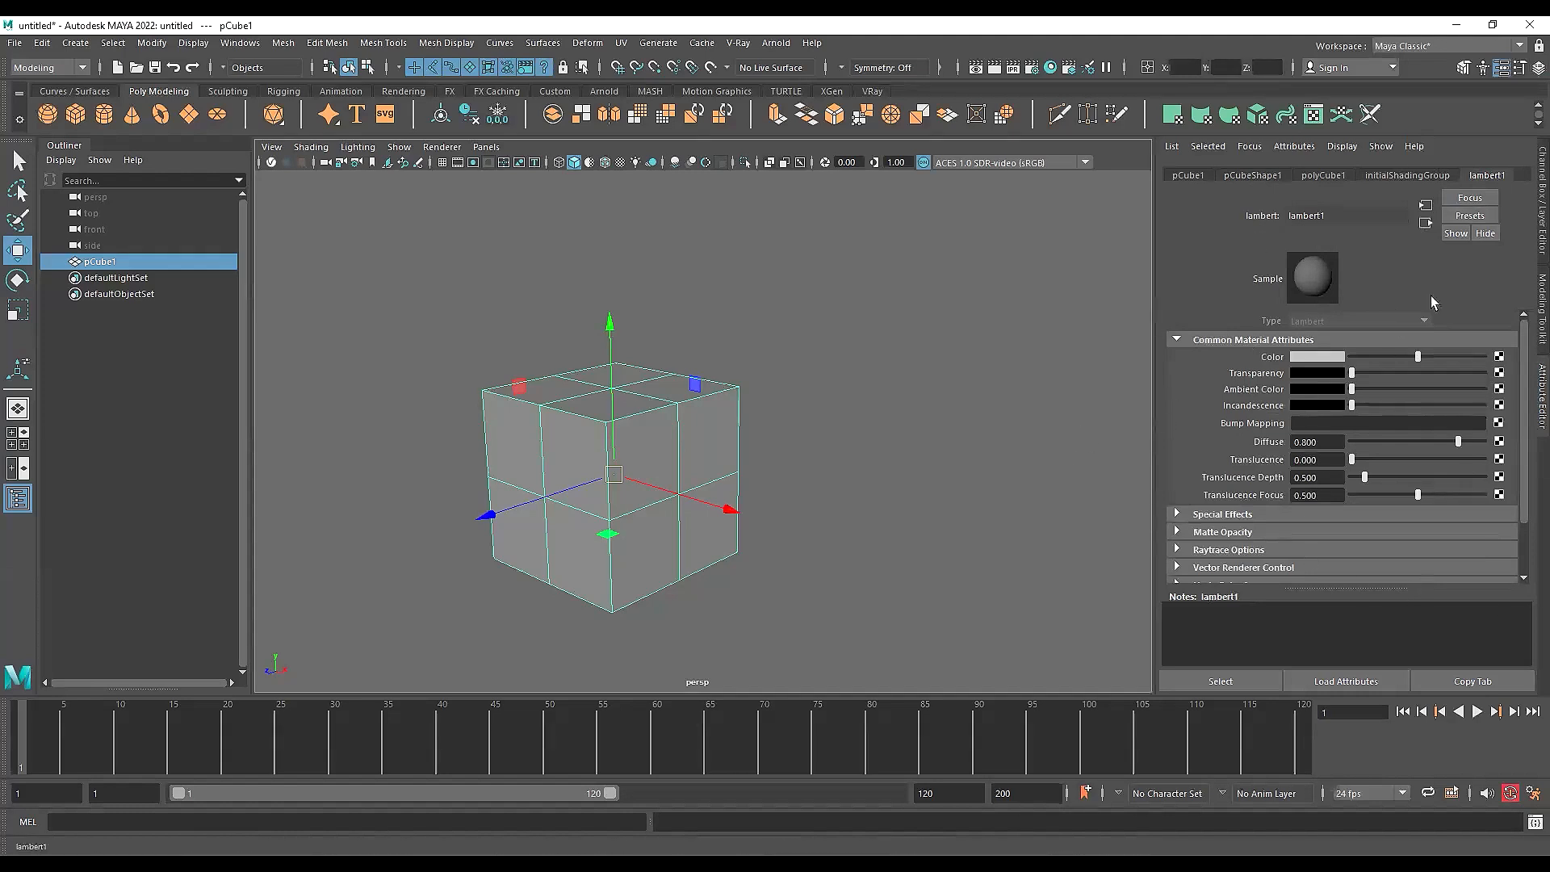
{"action": "middle_click_drag", "start_coordinate": [715, 400], "coordinate": [742, 375], "text": "alt"}
{"action": "left_click_drag", "start_coordinate": [742, 375], "coordinate": [723, 380], "text": "alt"}
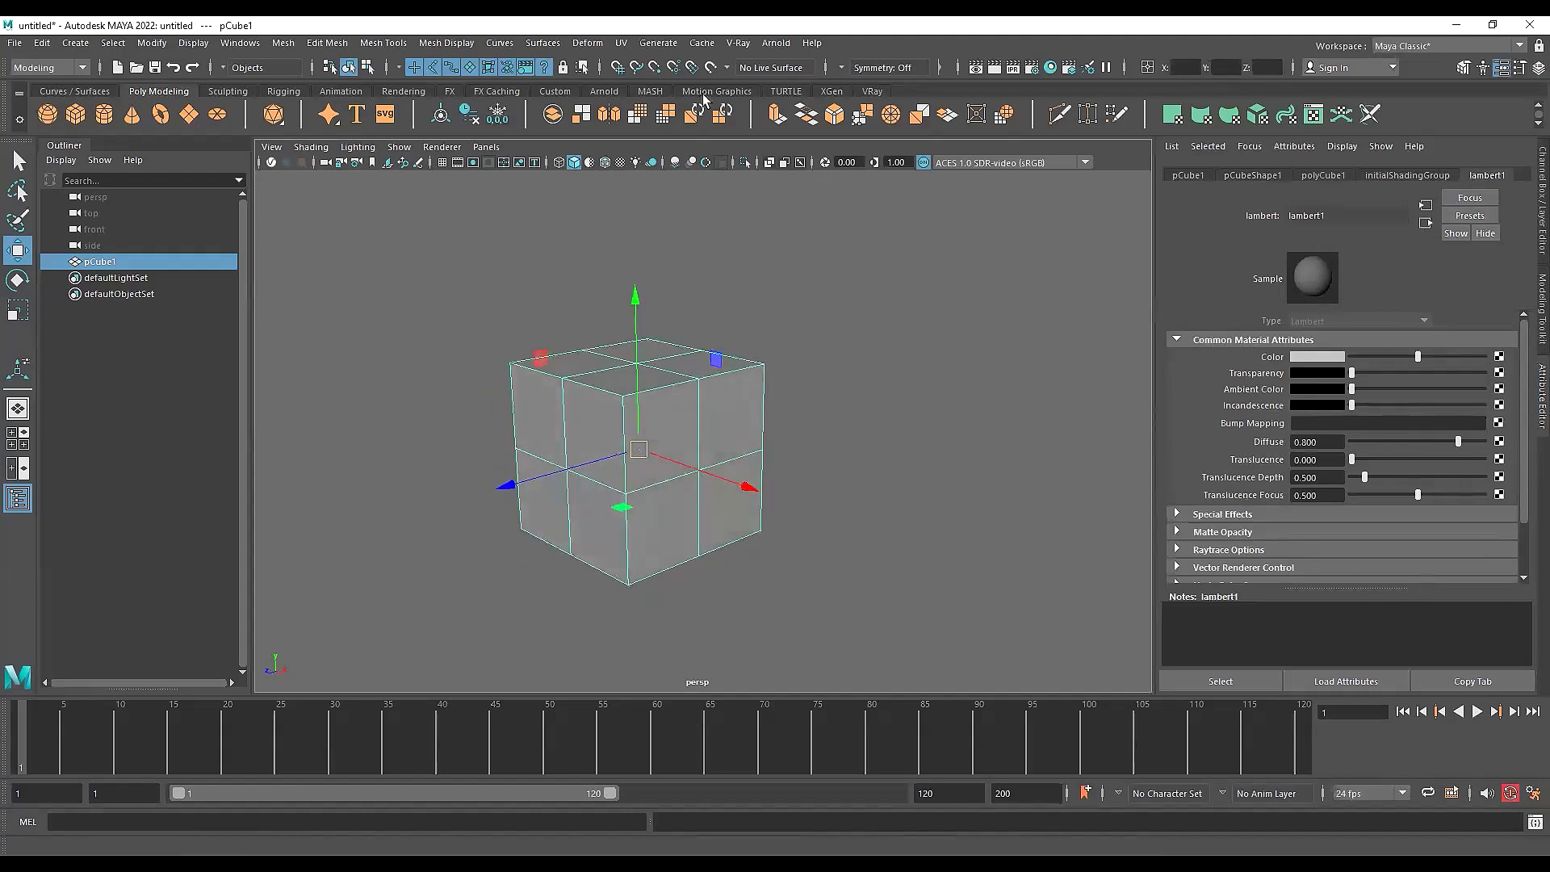
{"action": "left_click", "coordinate": [775, 43]}
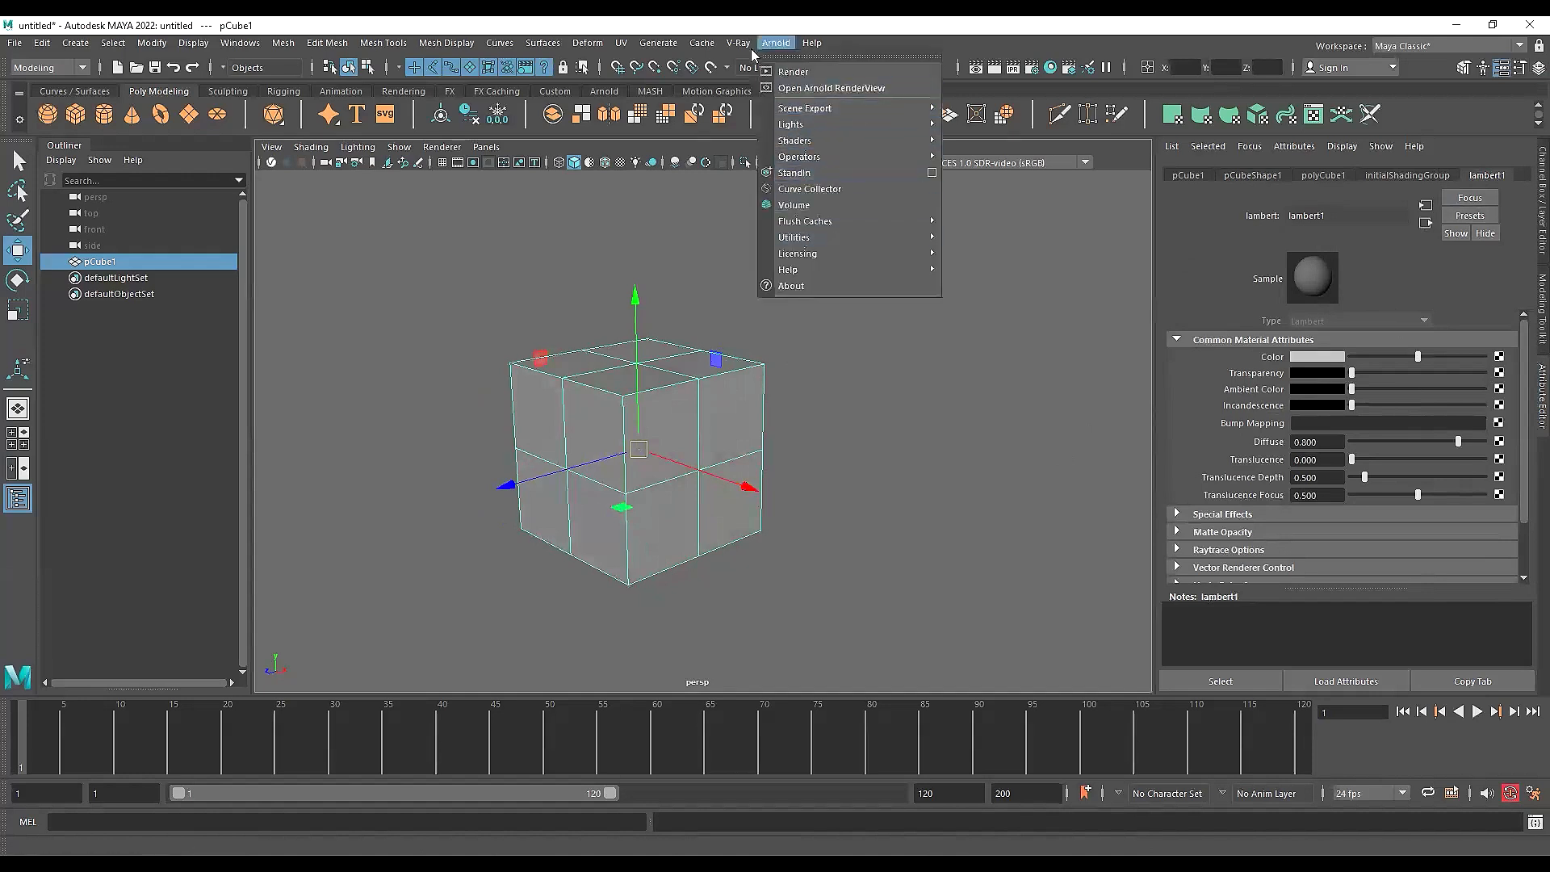
{"action": "left_click", "coordinate": [516, 24]}
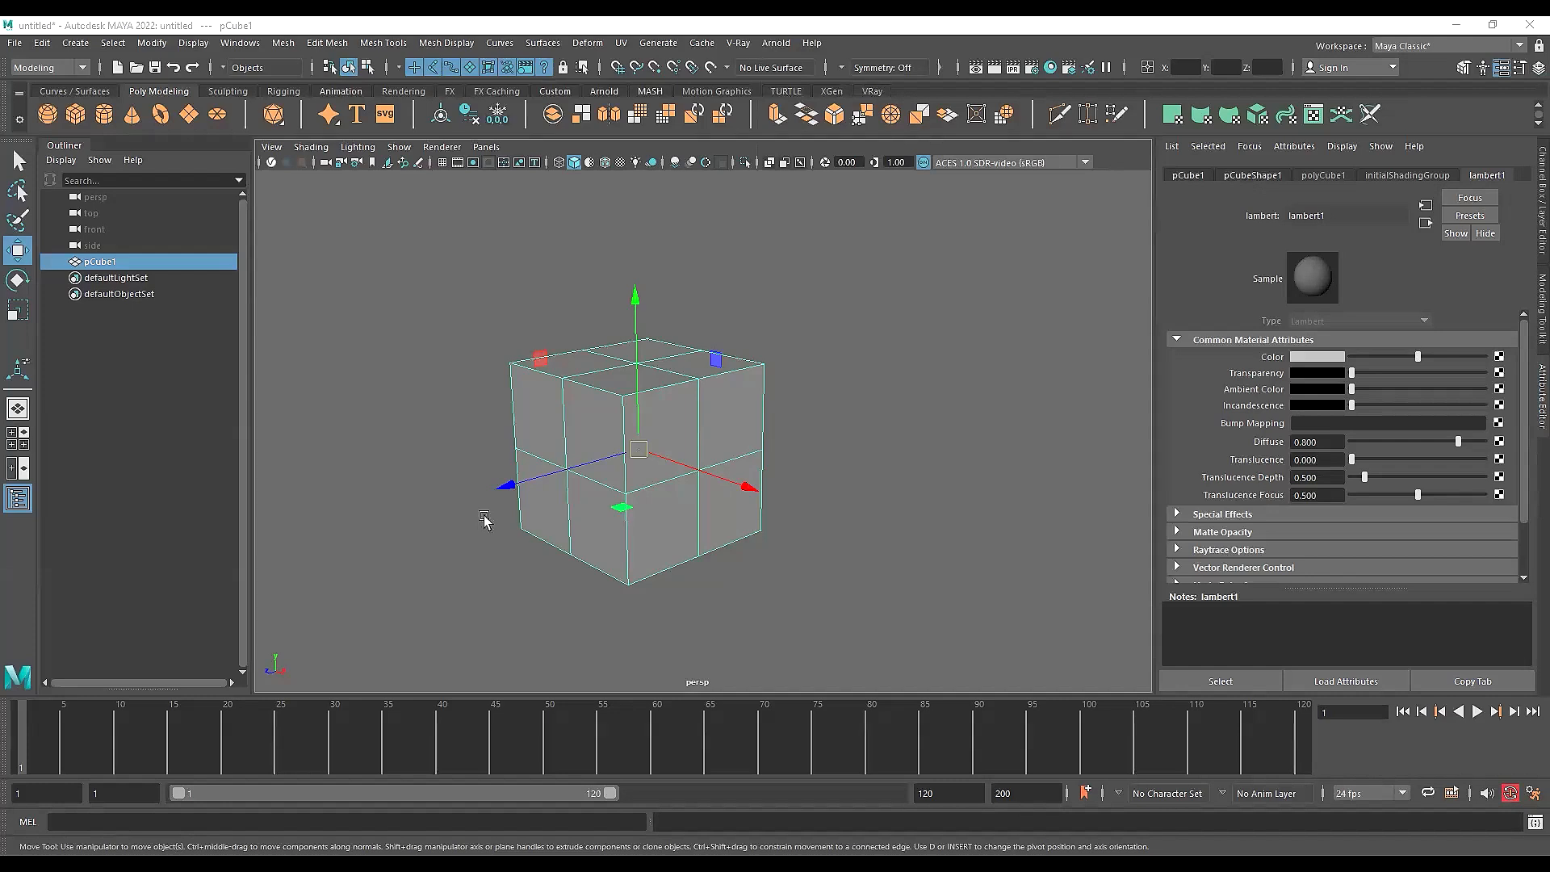
{"action": "scroll", "coordinate": [633, 432], "scroll_direction": "up", "scroll_amount": 2}
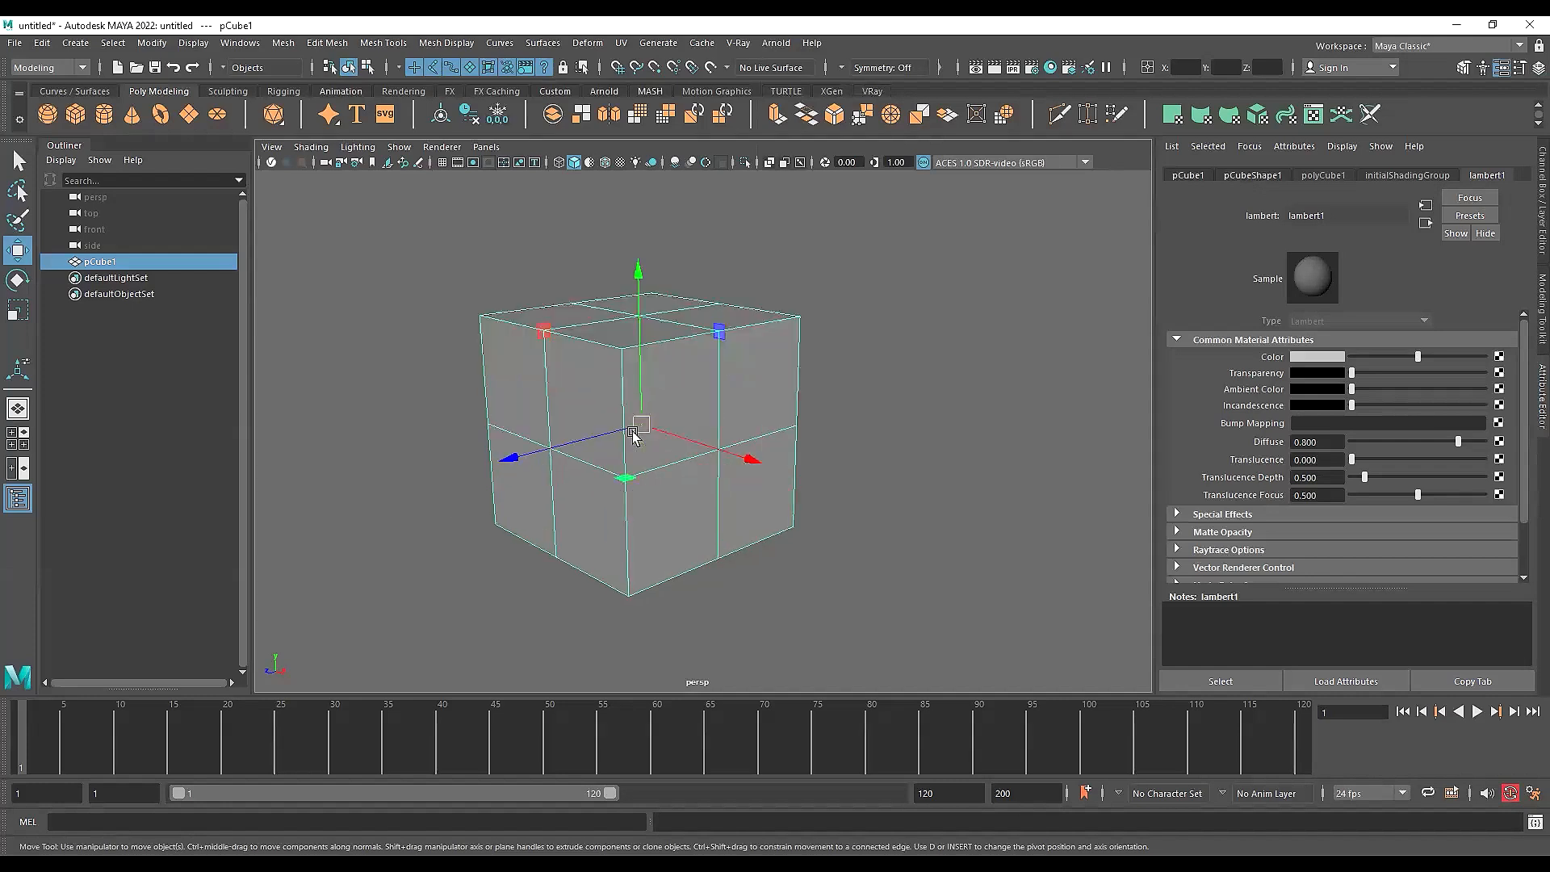
{"action": "left_click", "coordinate": [840, 433]}
{"action": "left_click", "coordinate": [604, 415]}
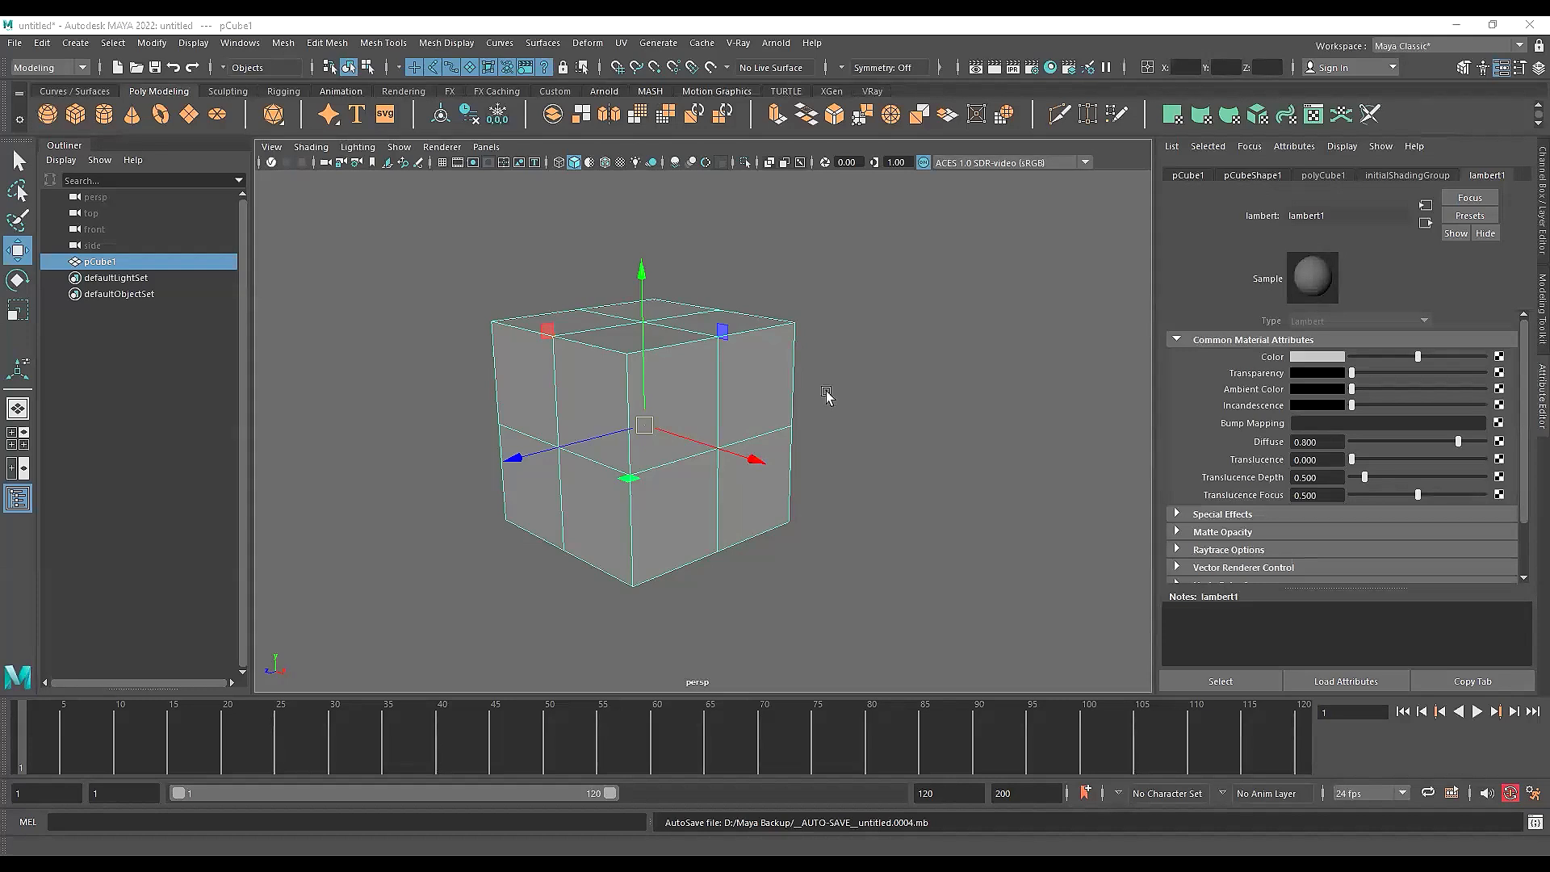
{"action": "scroll", "coordinate": [807, 398], "scroll_direction": "up", "scroll_amount": 2}
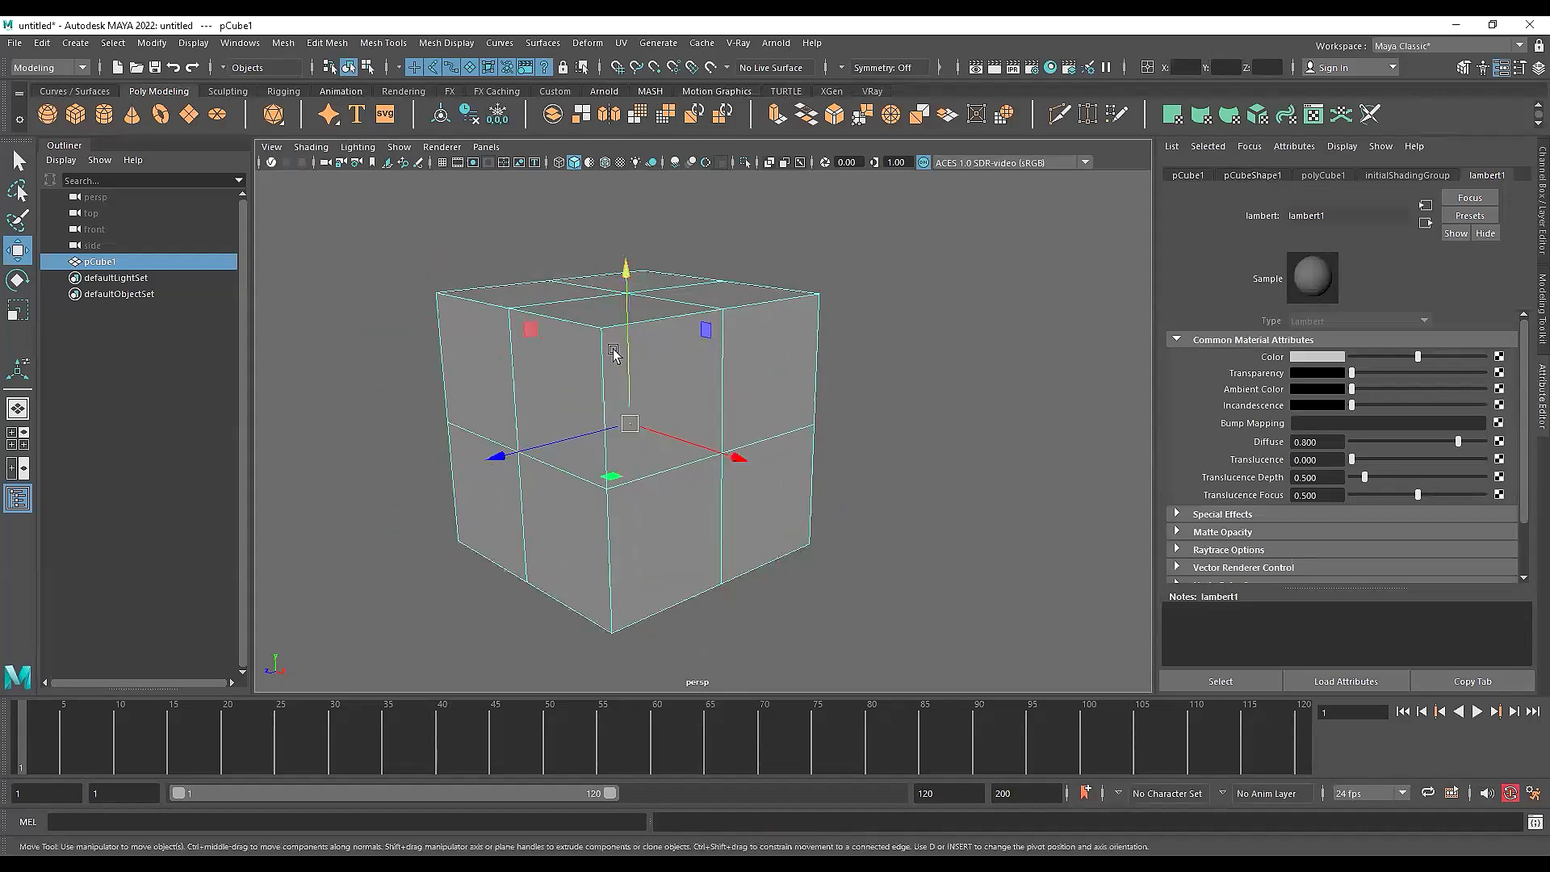
{"action": "left_click_drag", "start_coordinate": [737, 408], "coordinate": [678, 401], "text": "alt"}
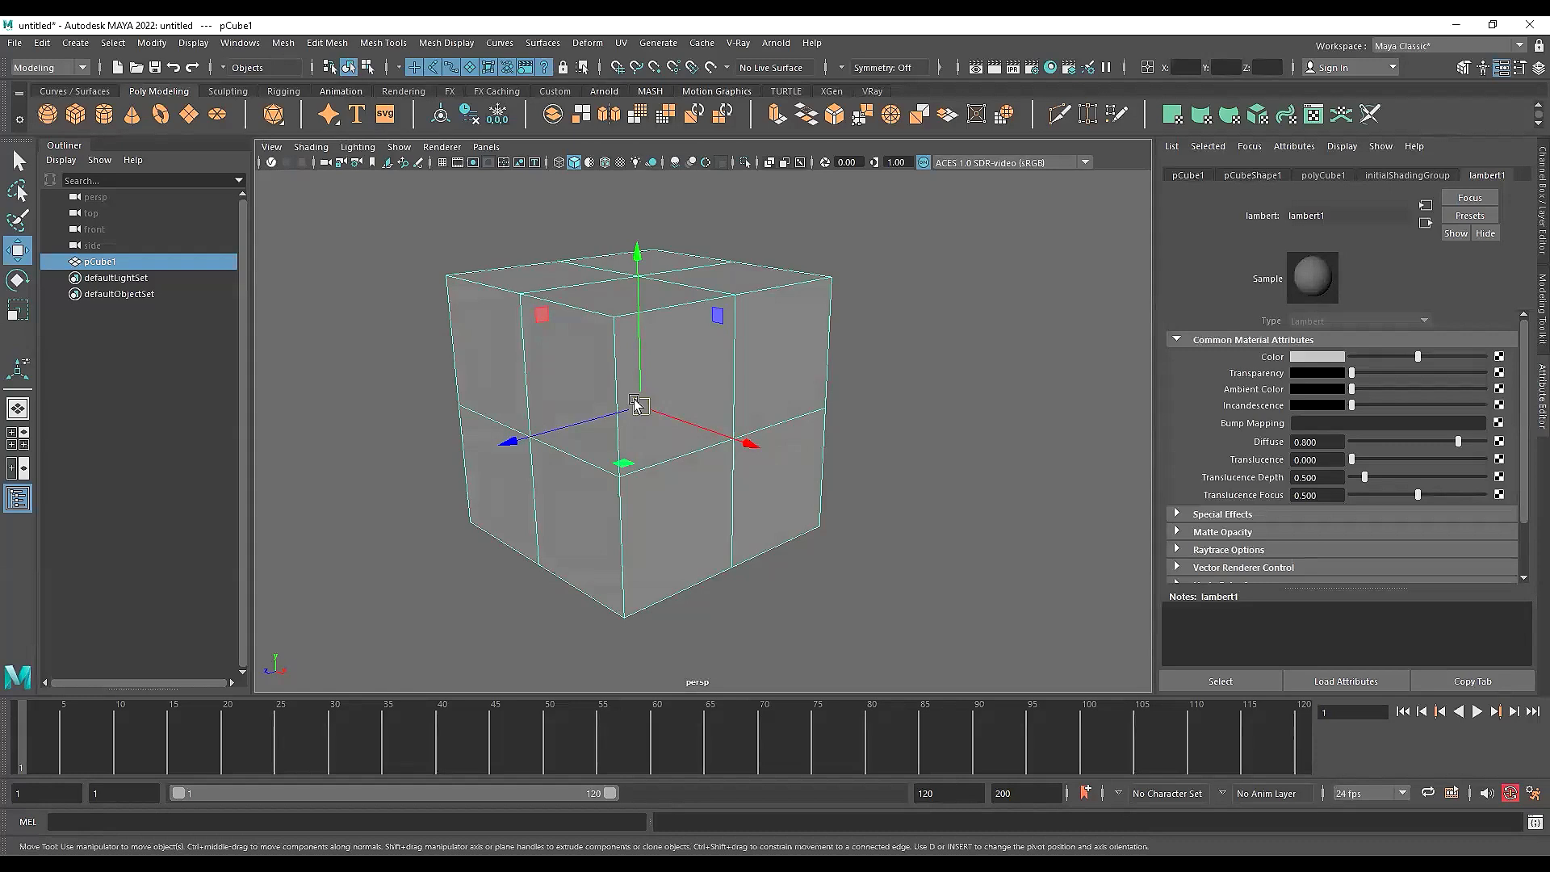
{"action": "left_click_drag", "start_coordinate": [808, 336], "coordinate": [804, 336], "text": "alt"}
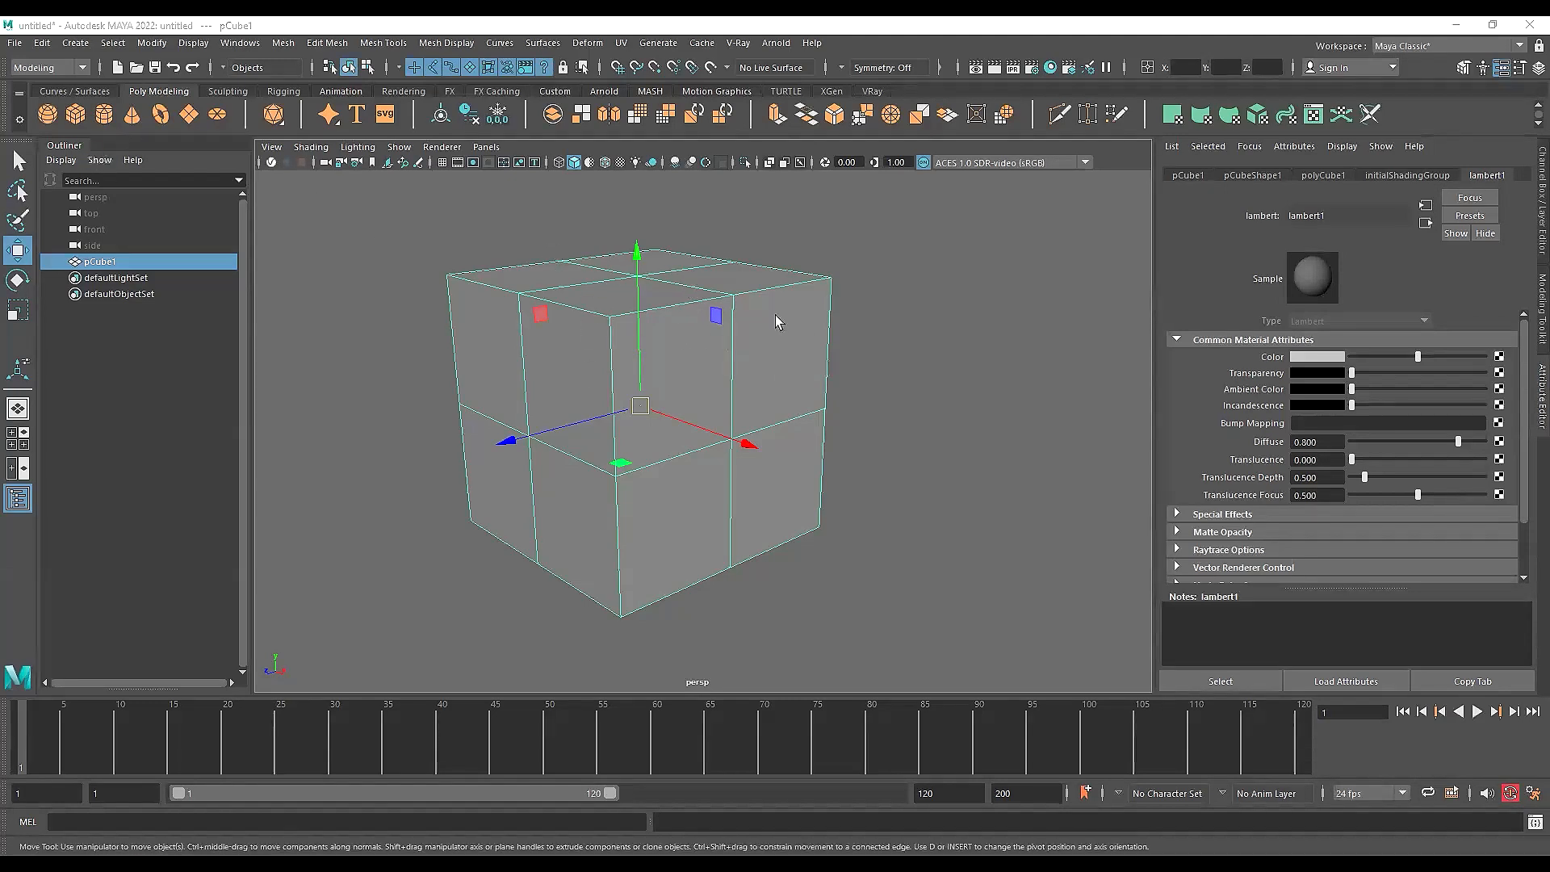
Delete the cube and create a polygon sphere at the origin in its place
{"action": "key", "text": "Delete"}
{"action": "left_click", "coordinate": [49, 114]}
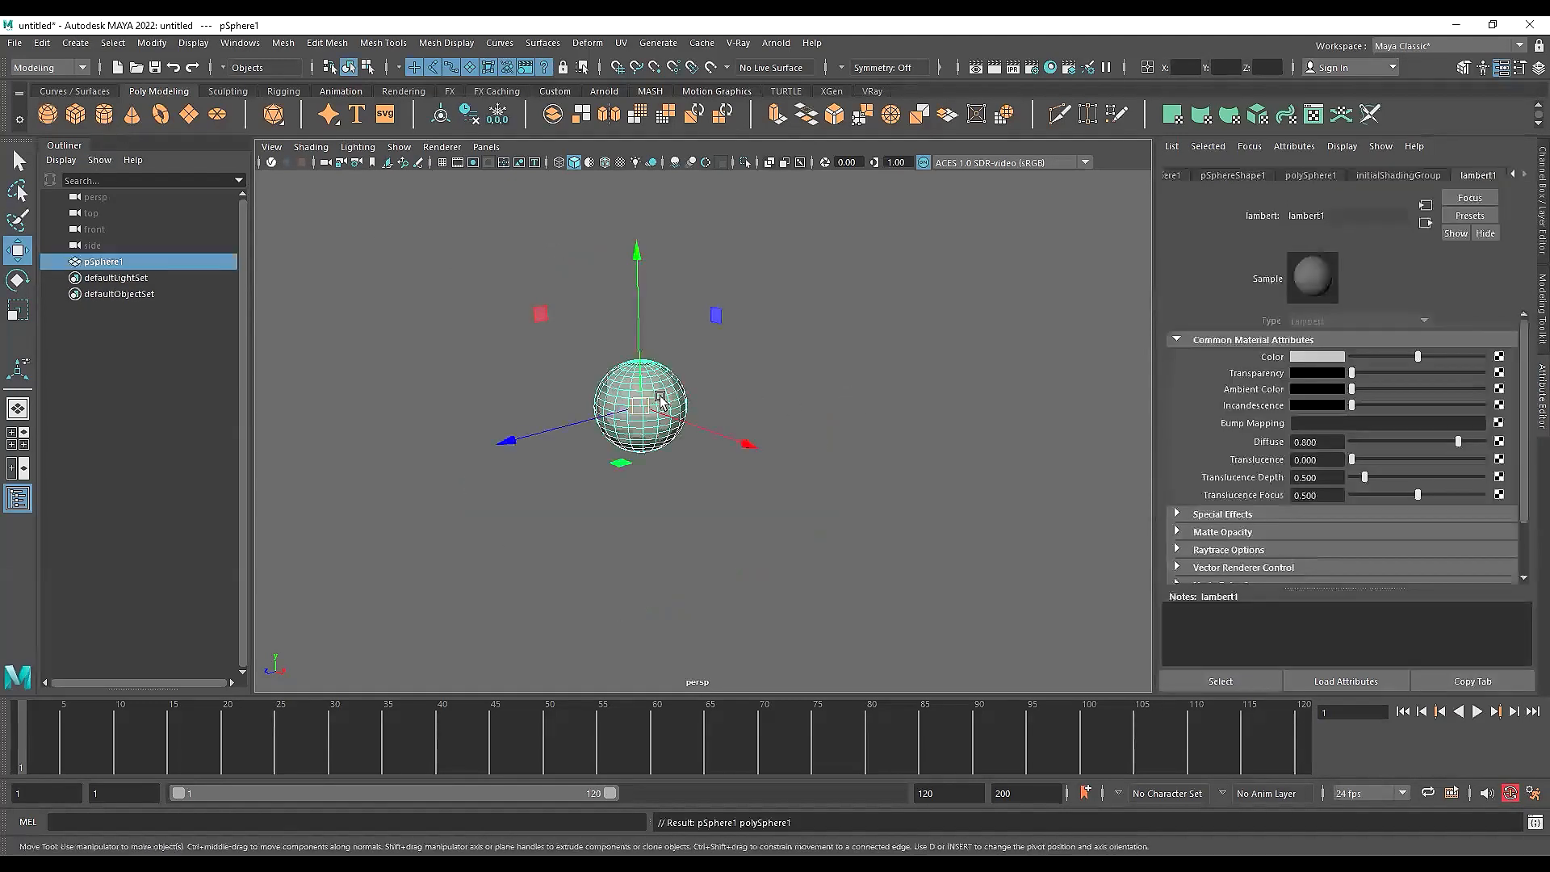
{"action": "scroll", "coordinate": [660, 401], "scroll_direction": "up", "scroll_amount": 6}
{"action": "scroll", "coordinate": [702, 388], "scroll_direction": "down", "scroll_amount": 3}
{"action": "scroll", "coordinate": [646, 386], "scroll_direction": "up", "scroll_amount": 3}
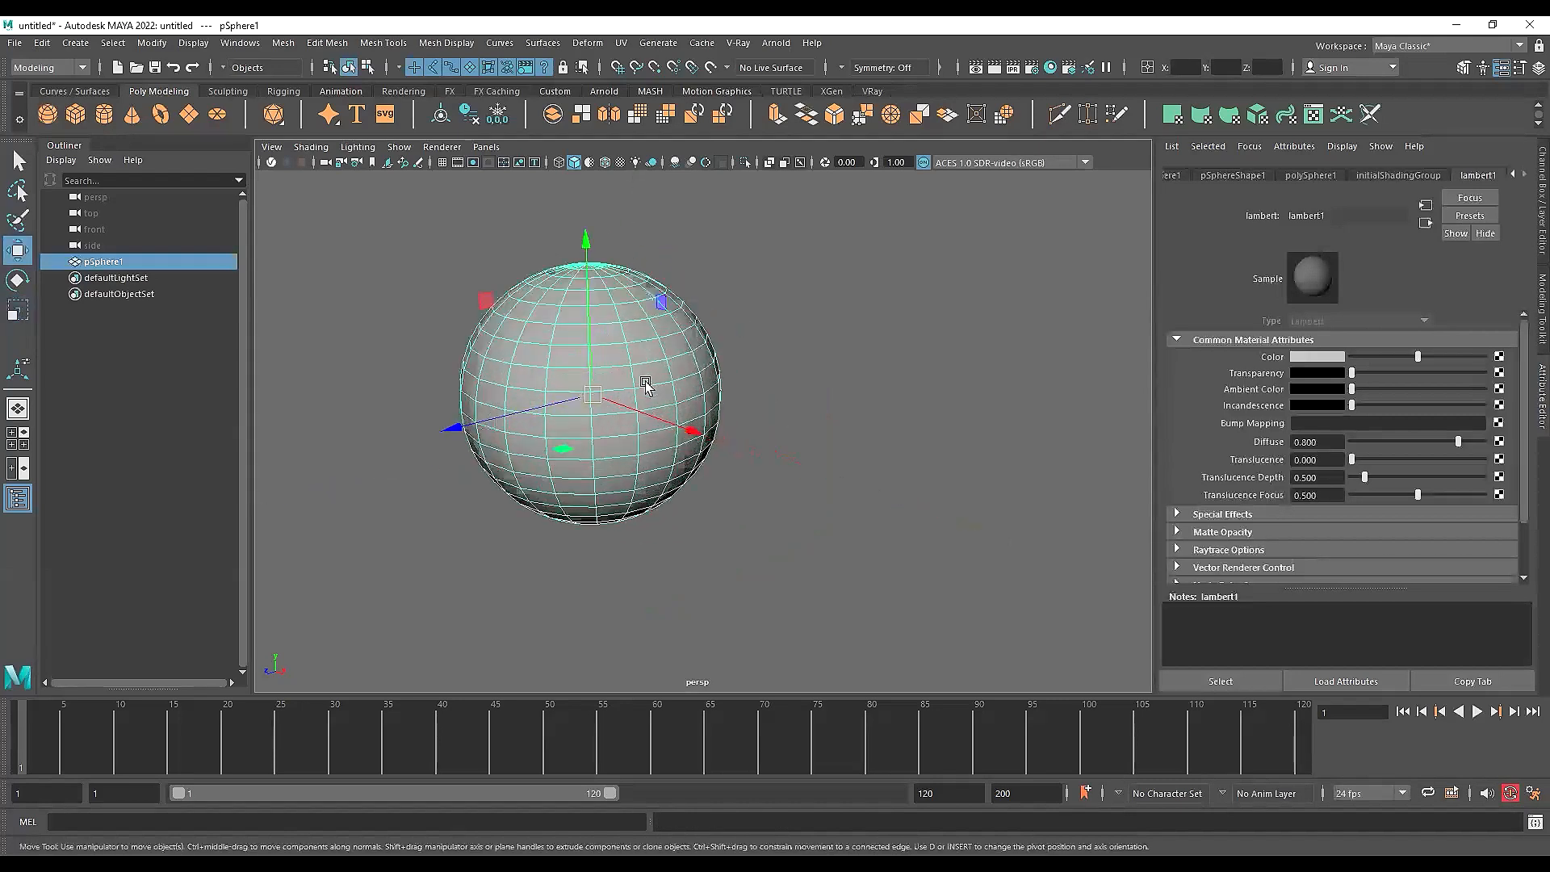
Duplicate the sphere twice, moving each copy along the X axis to form an evenly spaced row of three
{"action": "key", "text": "ctrl+d"}
{"action": "scroll", "coordinate": [613, 404], "scroll_direction": "down", "scroll_amount": 5}
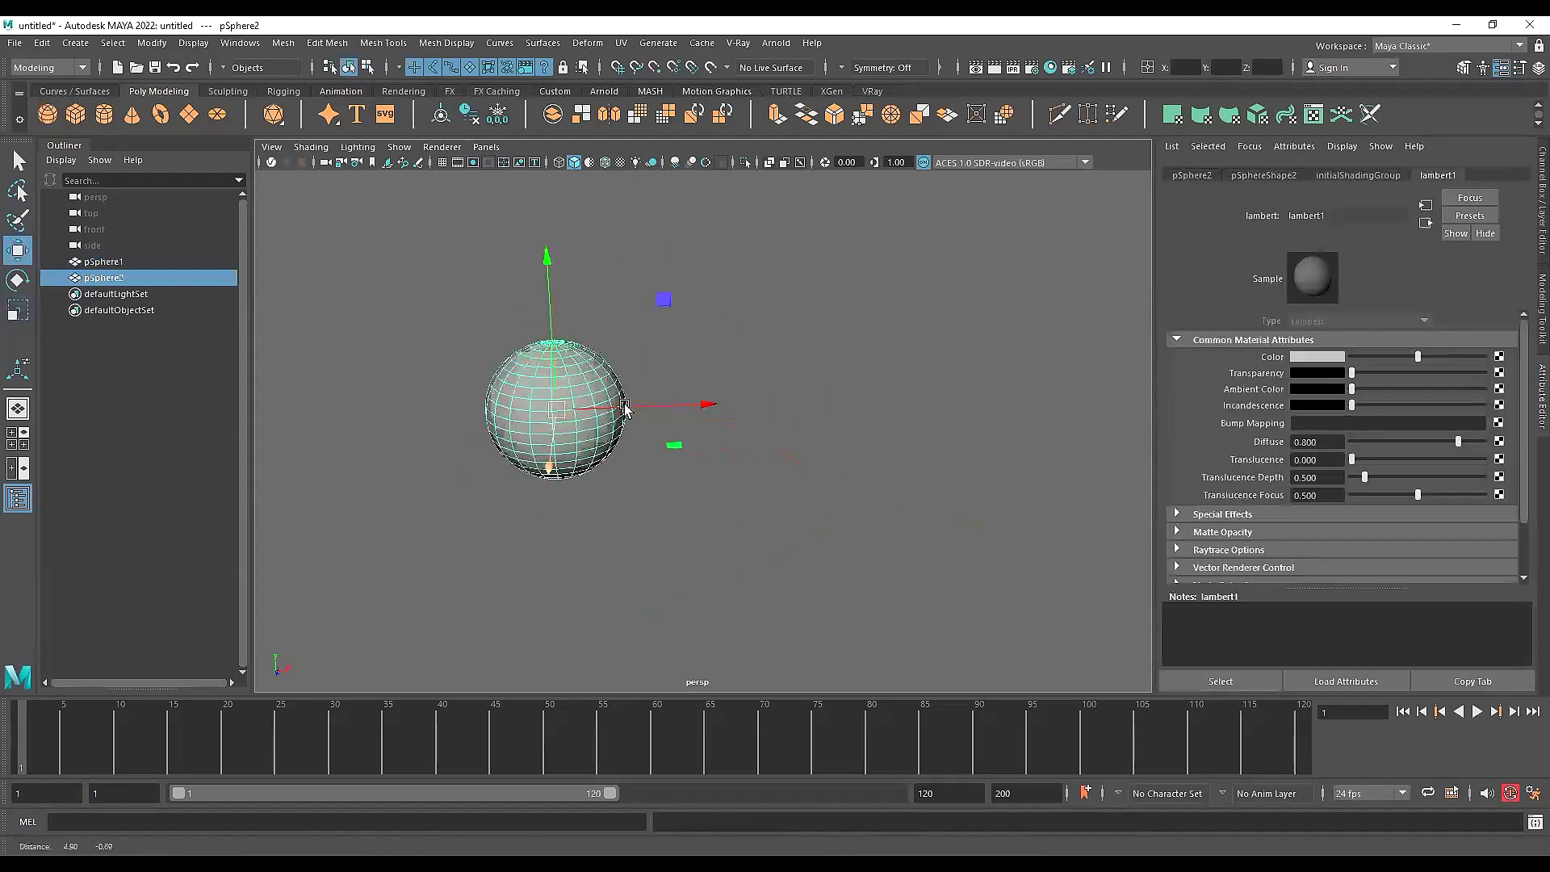
{"action": "left_click_drag", "start_coordinate": [624, 409], "coordinate": [815, 391]}
{"action": "middle_click_drag", "start_coordinate": [815, 392], "coordinate": [723, 391], "text": "alt"}
{"action": "key", "text": "ctrl+d"}
{"action": "left_click_drag", "start_coordinate": [815, 394], "coordinate": [997, 393]}
{"action": "left_click_drag", "start_coordinate": [807, 436], "coordinate": [735, 440], "text": "alt"}
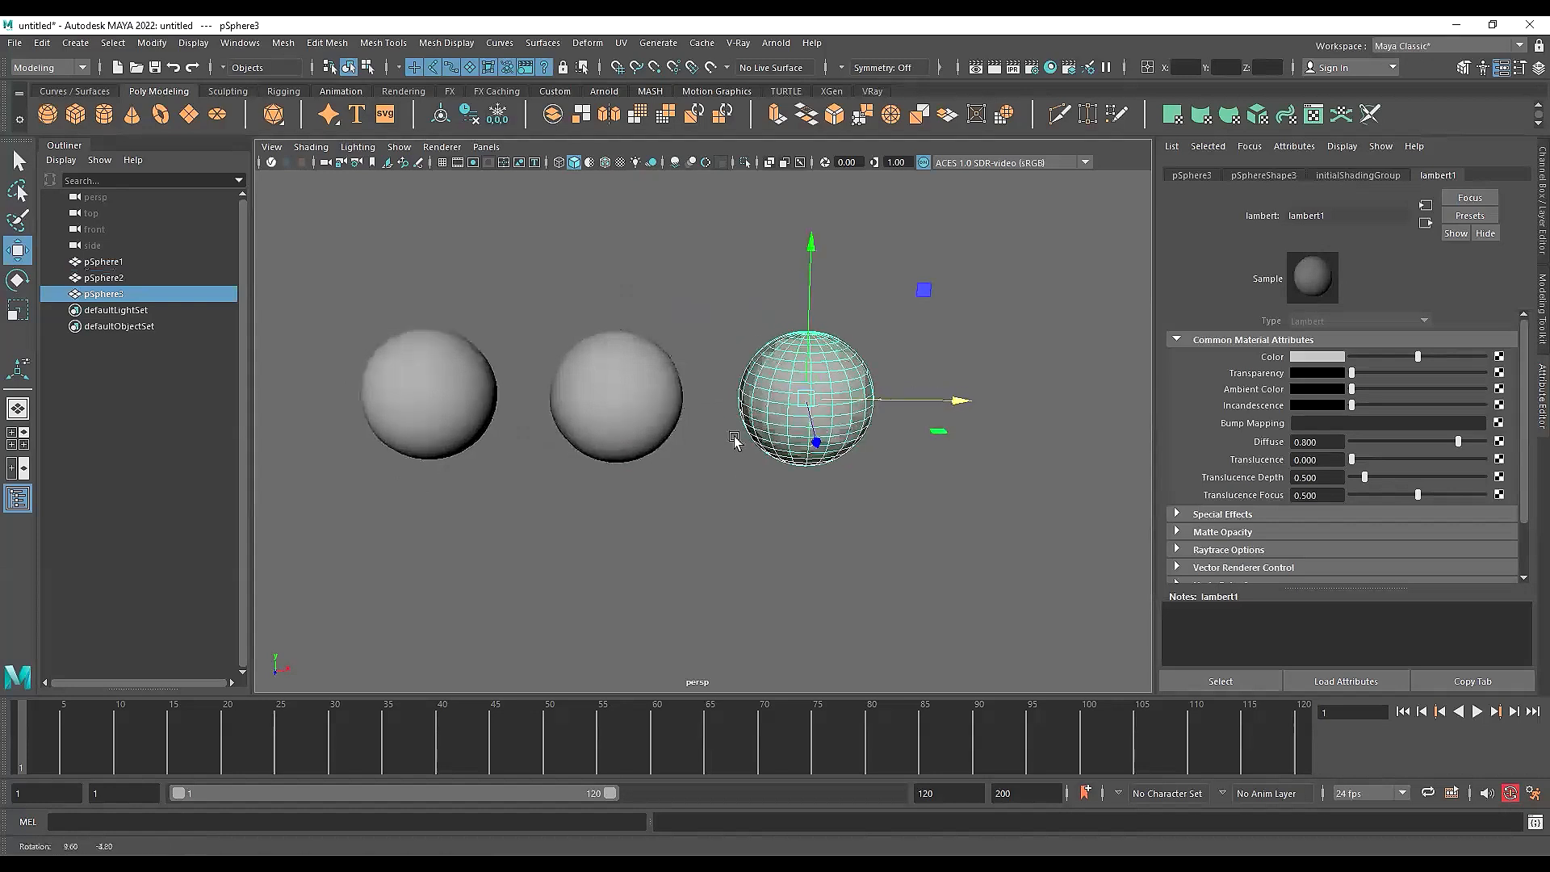
Select all three spheres and assign them a new Arnold aiStandardSurface material
{"action": "left_click", "coordinate": [736, 439]}
{"action": "mouse_move", "coordinate": [759, 511]}
{"action": "middle_mouse_down", "text": "alt"}
{"action": "mouse_move", "coordinate": [838, 508]}
{"action": "mouse_move", "coordinate": [743, 511]}
{"action": "middle_mouse_up", "text": "alt"}
{"action": "left_click_drag", "start_coordinate": [326, 312], "coordinate": [1004, 467]}
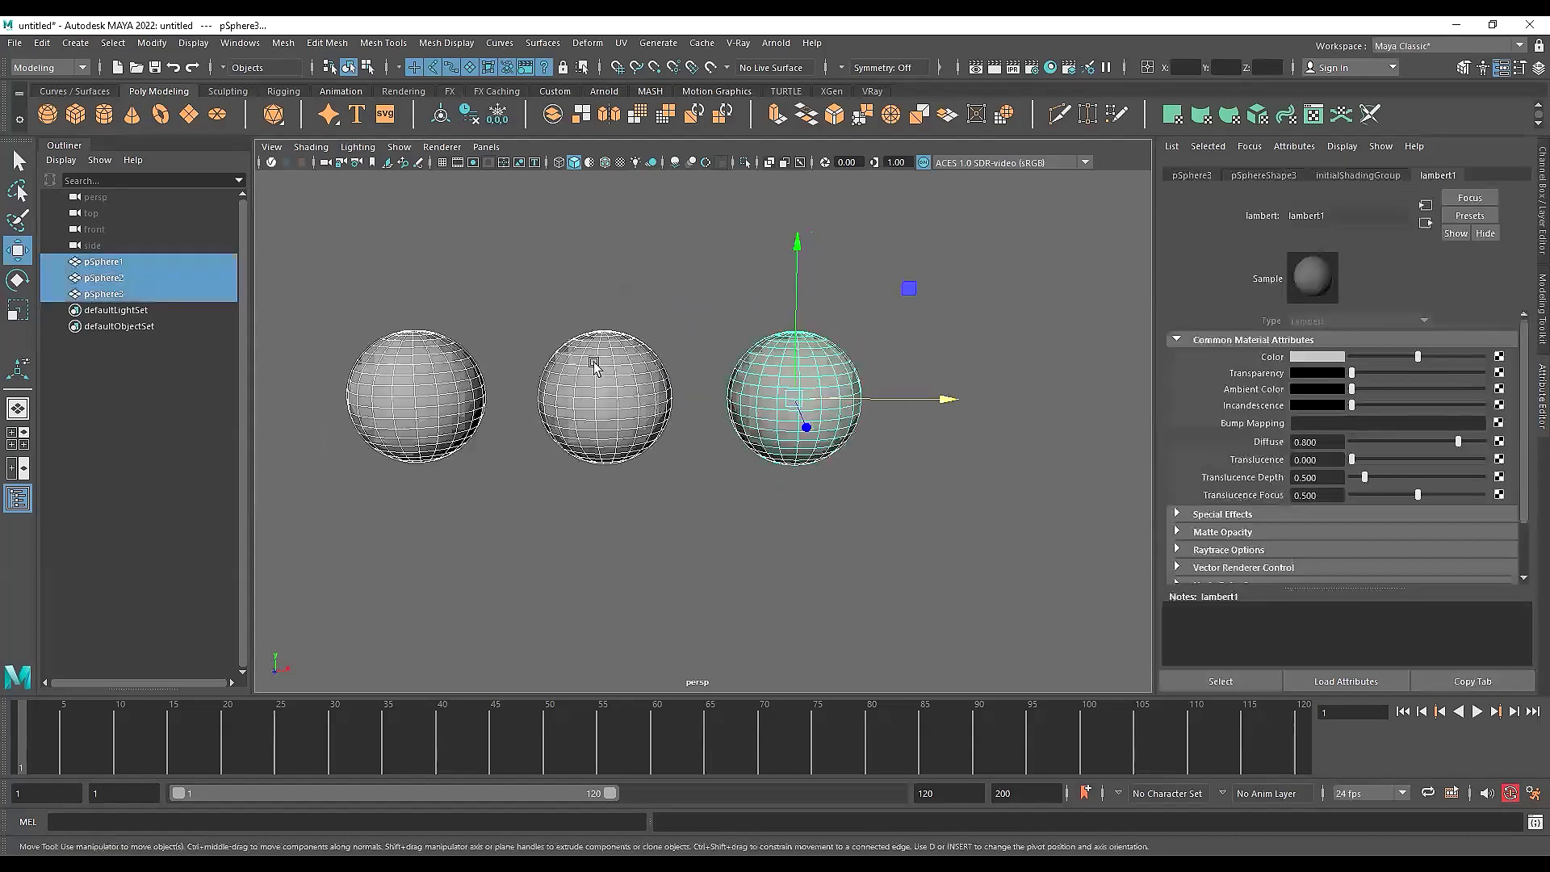
{"action": "right_click_drag", "start_coordinate": [639, 244], "coordinate": [637, 298]}
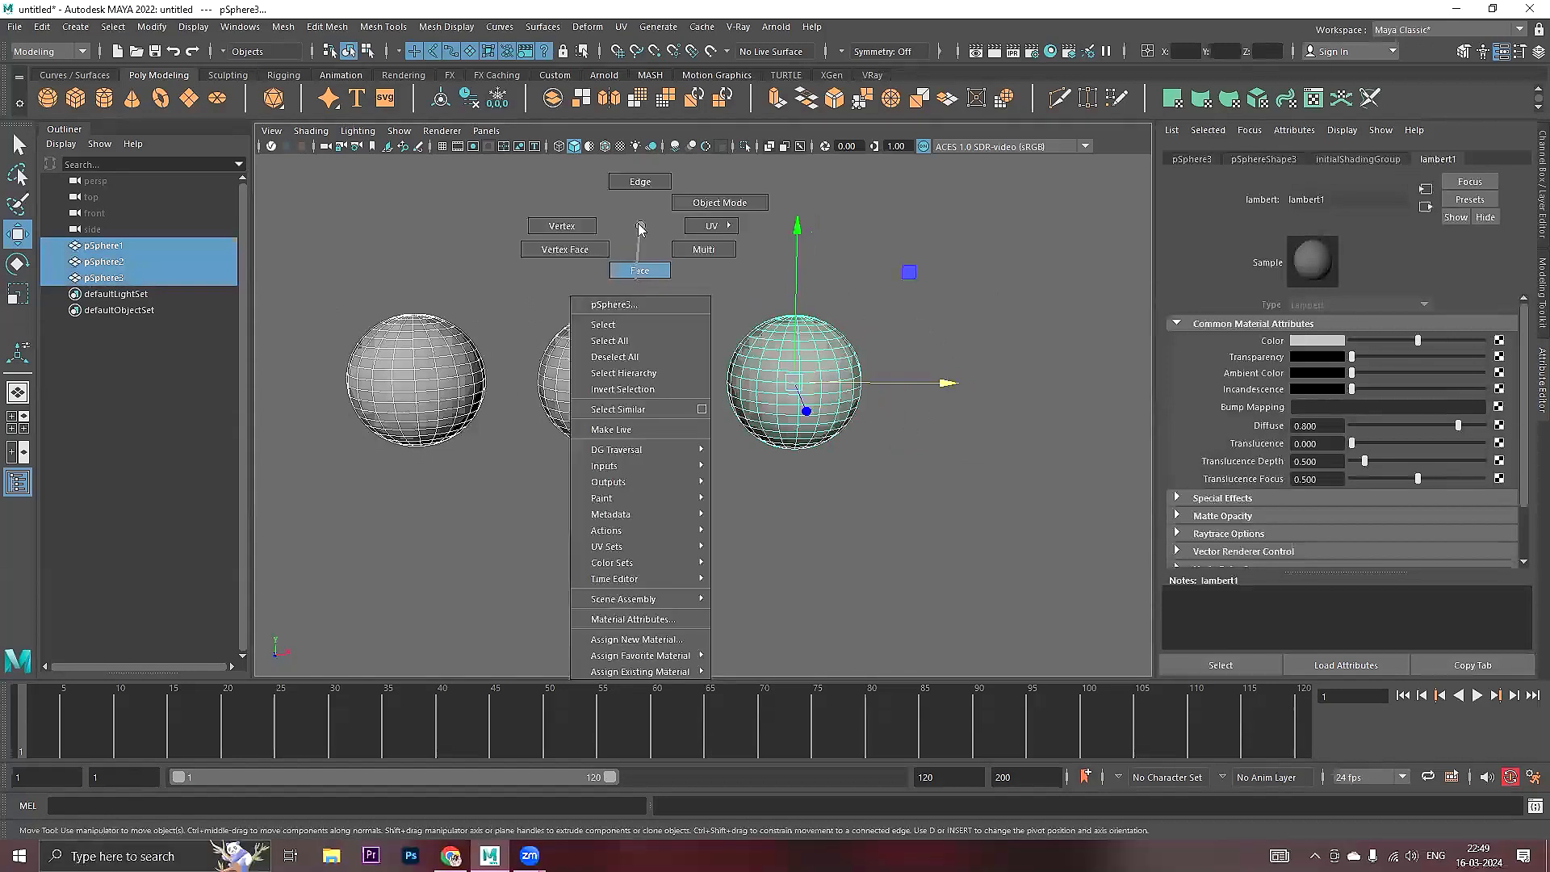
{"action": "right_click_drag", "start_coordinate": [639, 228], "coordinate": [642, 230]}
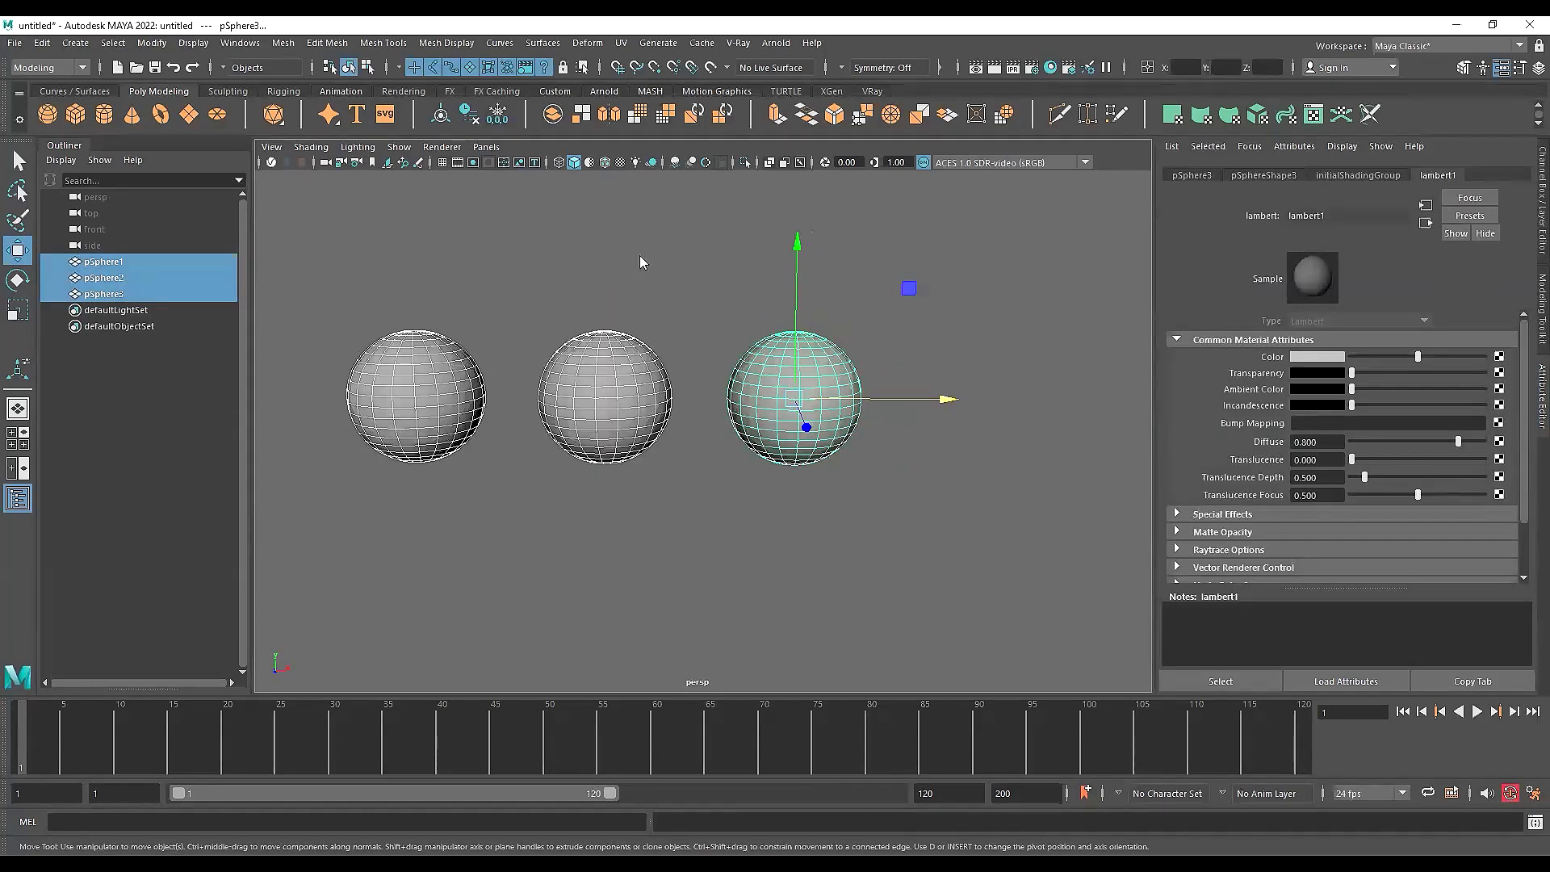
{"action": "right_click_drag", "start_coordinate": [639, 255], "coordinate": [640, 658]}
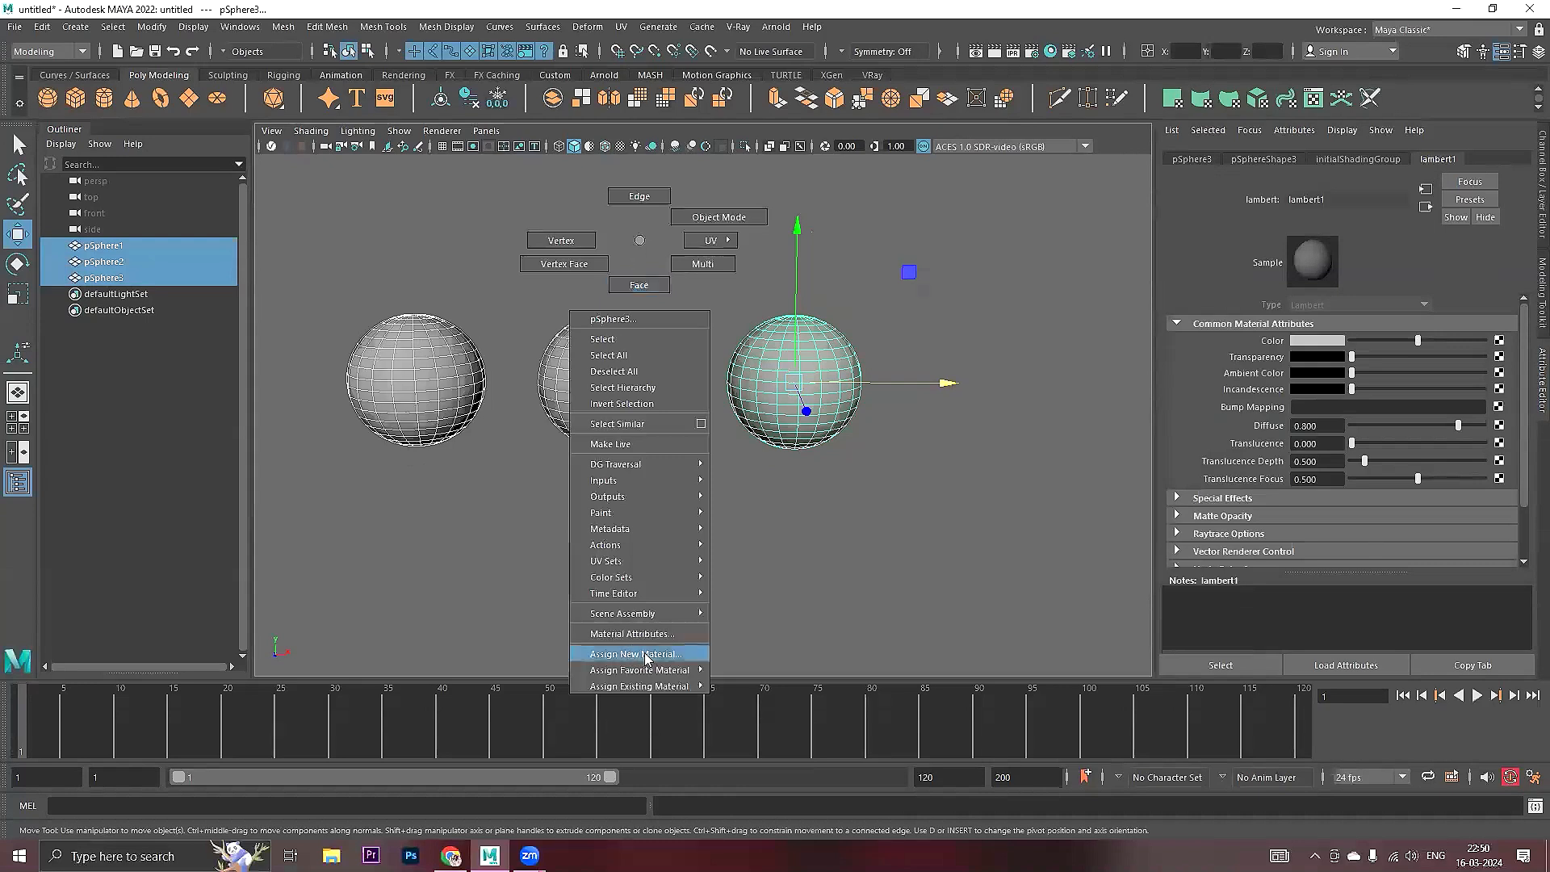
{"action": "right_click_drag", "start_coordinate": [646, 658], "coordinate": [646, 658]}
{"action": "left_click_drag", "start_coordinate": [582, 299], "coordinate": [595, 146]}
{"action": "scroll", "coordinate": [701, 485], "scroll_direction": "down", "scroll_amount": 4}
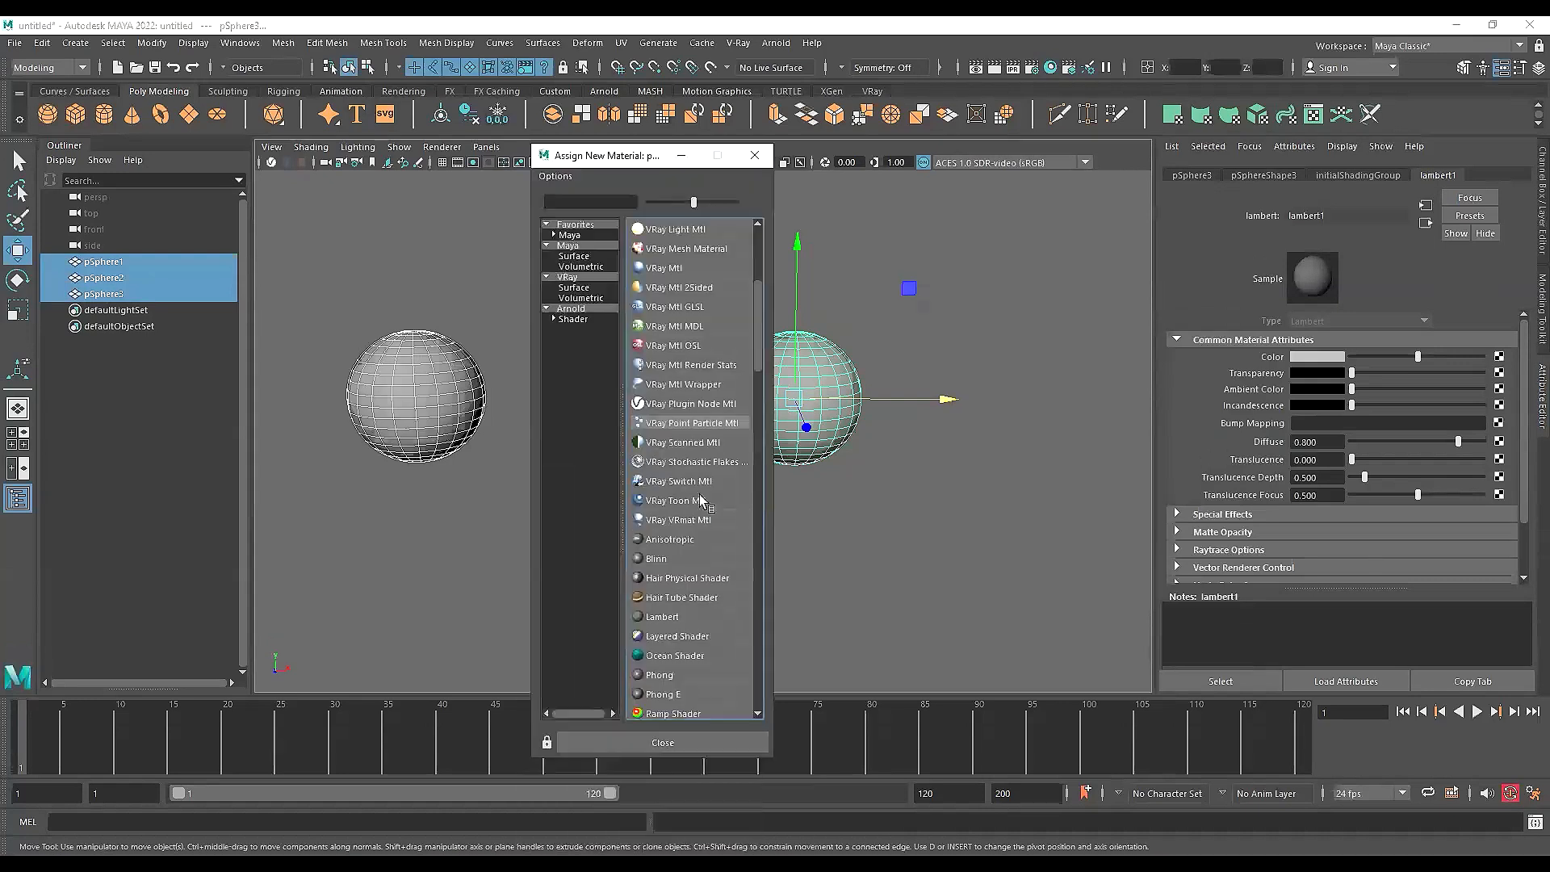
{"action": "left_click_drag", "start_coordinate": [756, 332], "coordinate": [758, 239]}
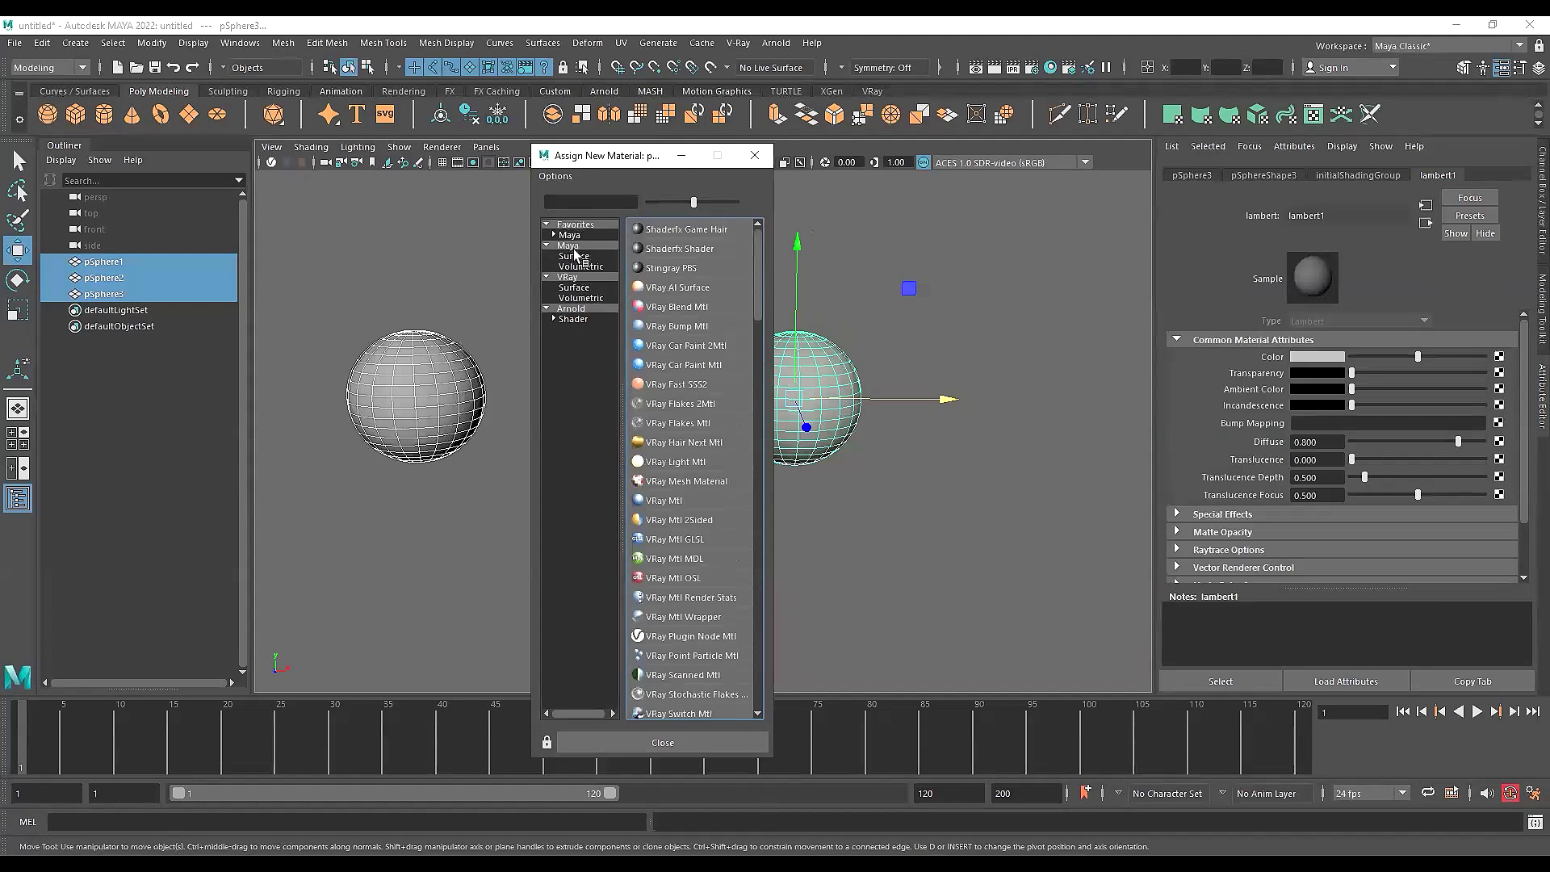
{"action": "left_click", "coordinate": [578, 309]}
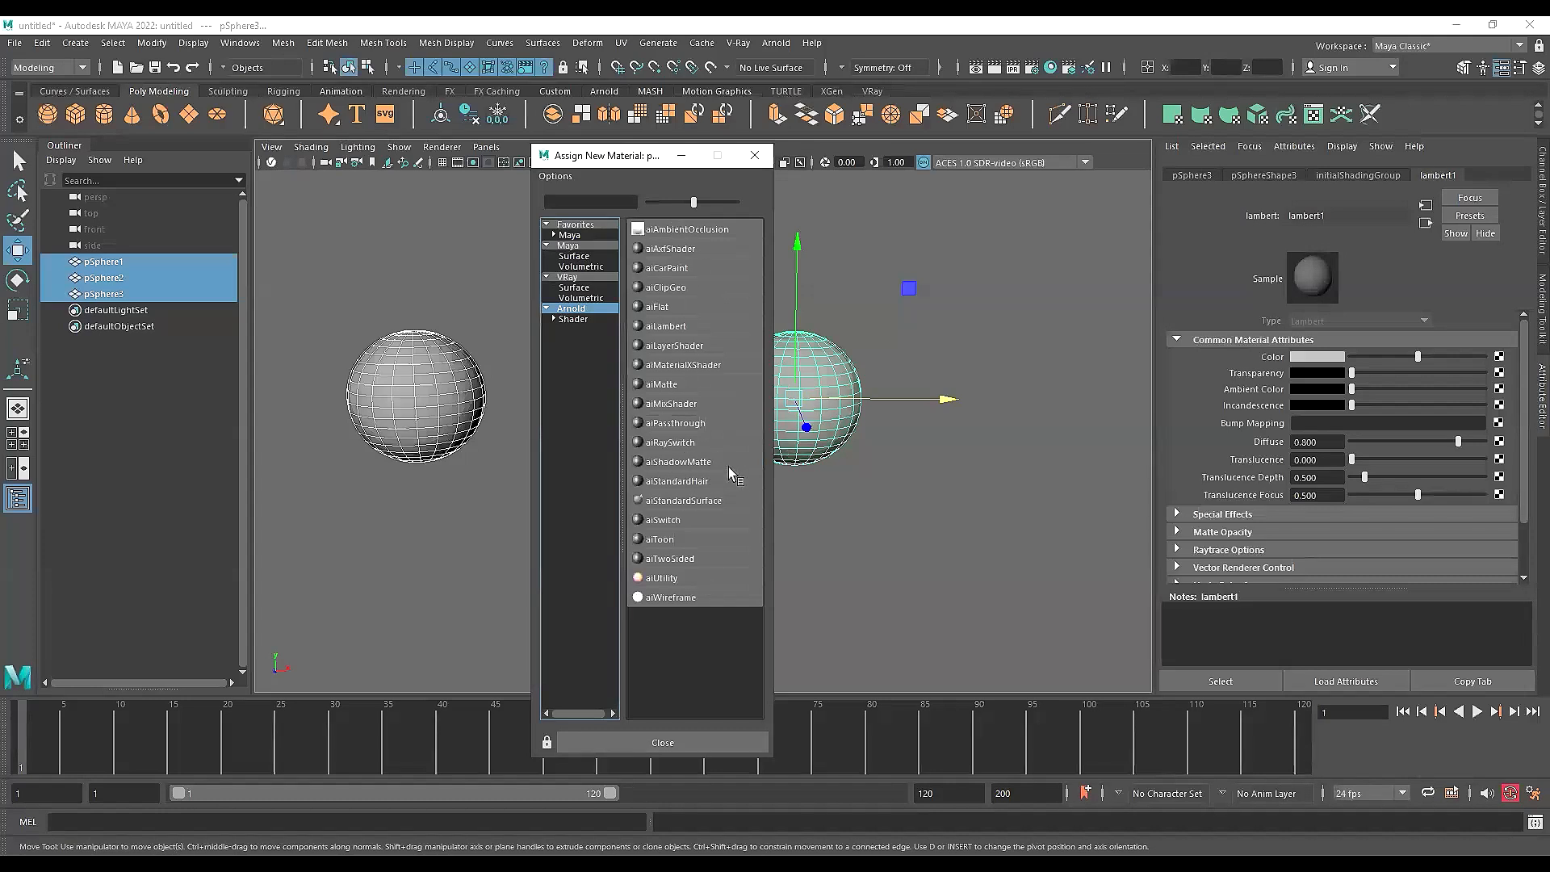
{"action": "left_click", "coordinate": [682, 501]}
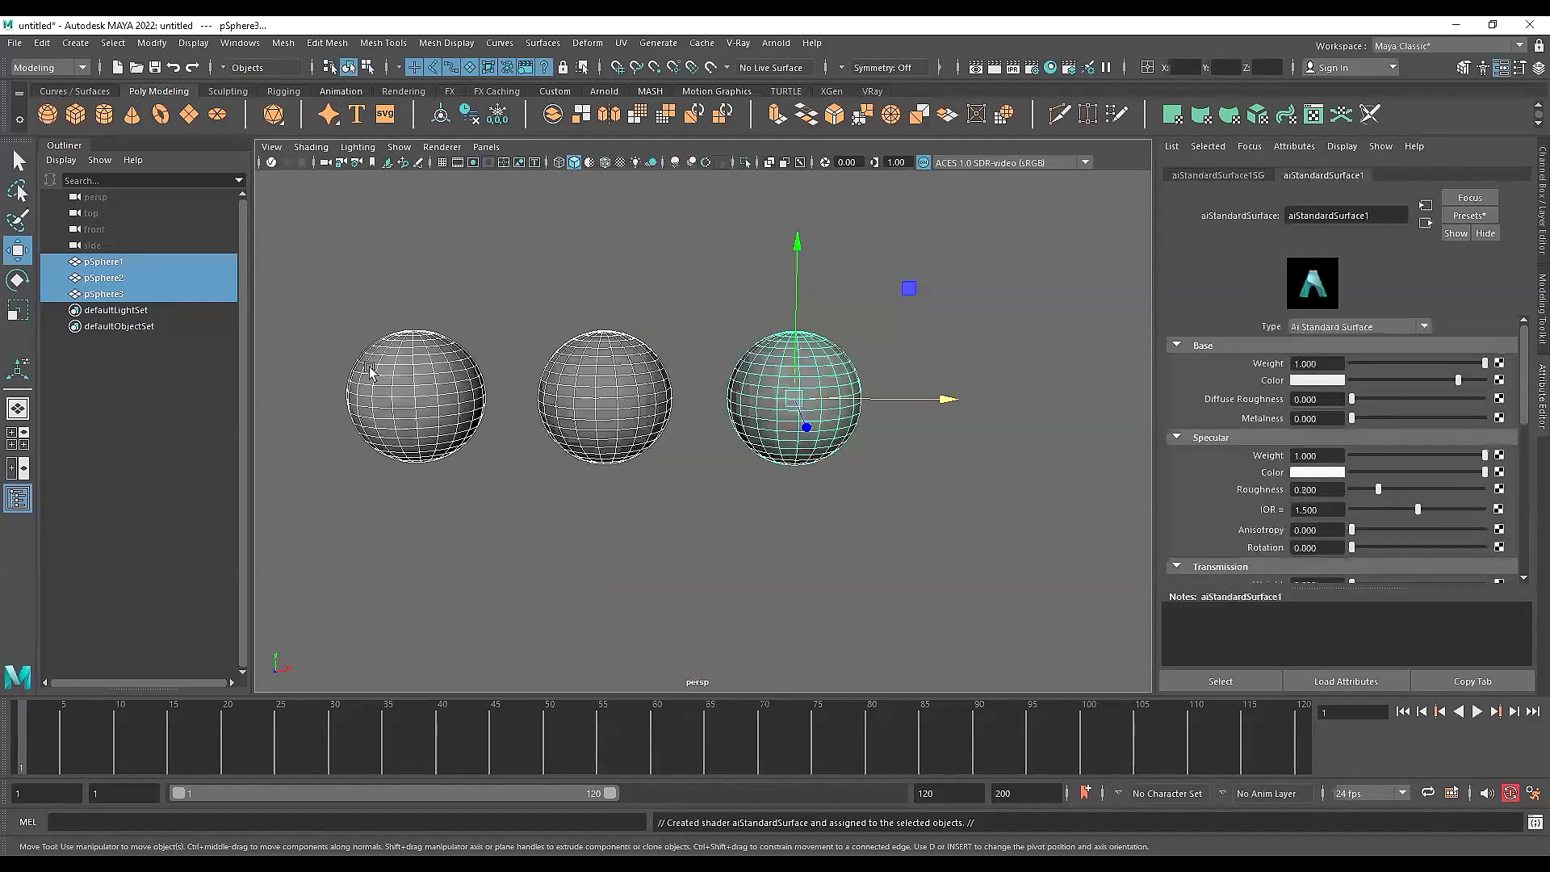
Clear the sphere selection and create an Arnold area light from the detached list of light types
{"action": "left_click", "coordinate": [744, 462]}
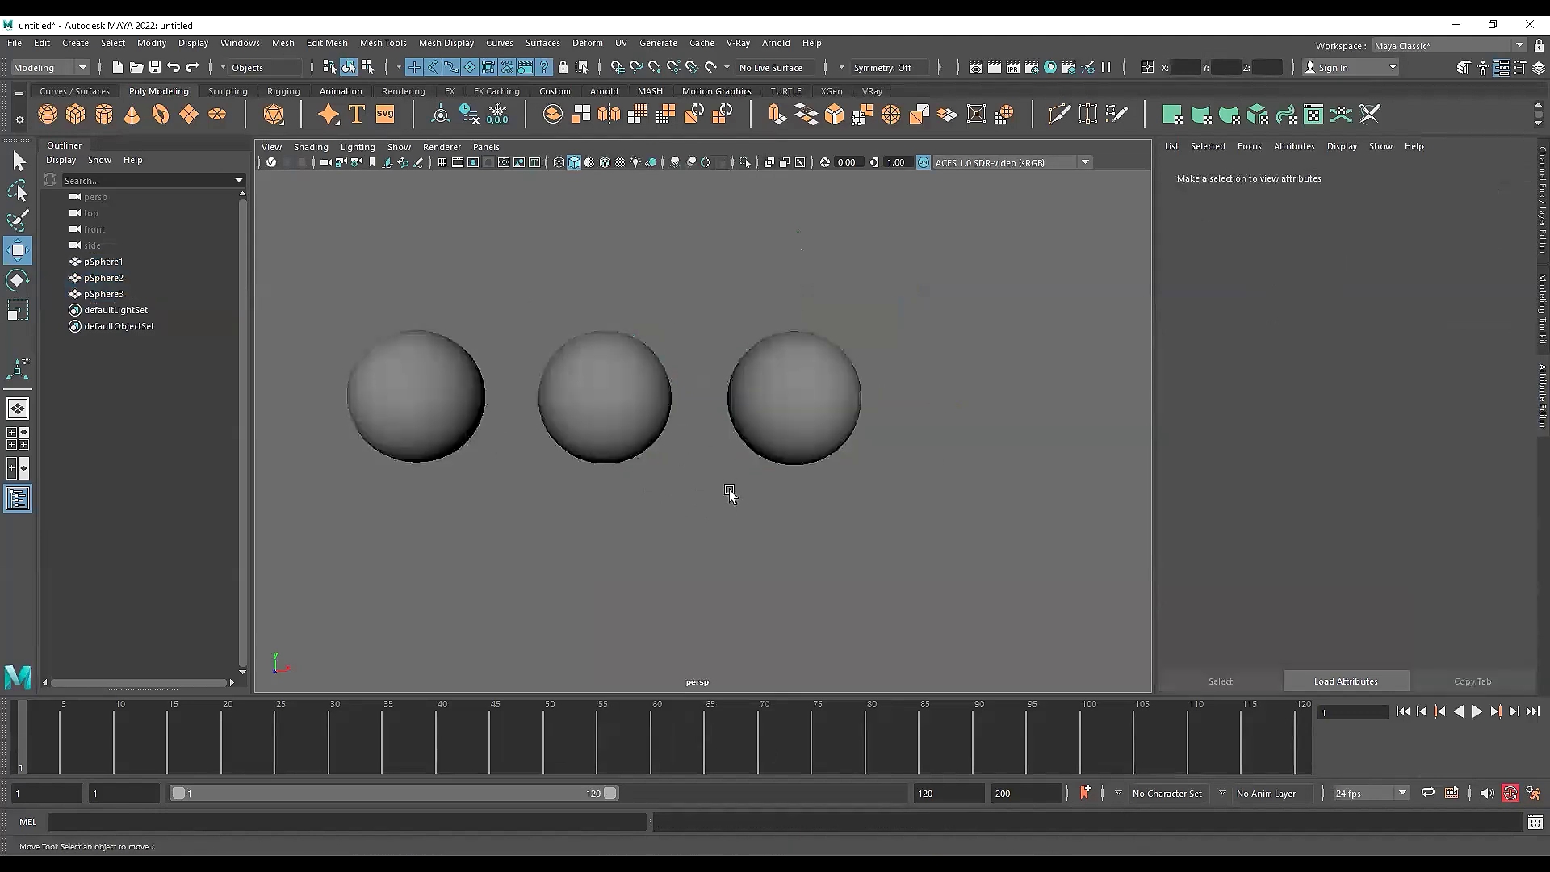
{"action": "left_click_drag", "start_coordinate": [730, 494], "coordinate": [767, 481], "text": "alt"}
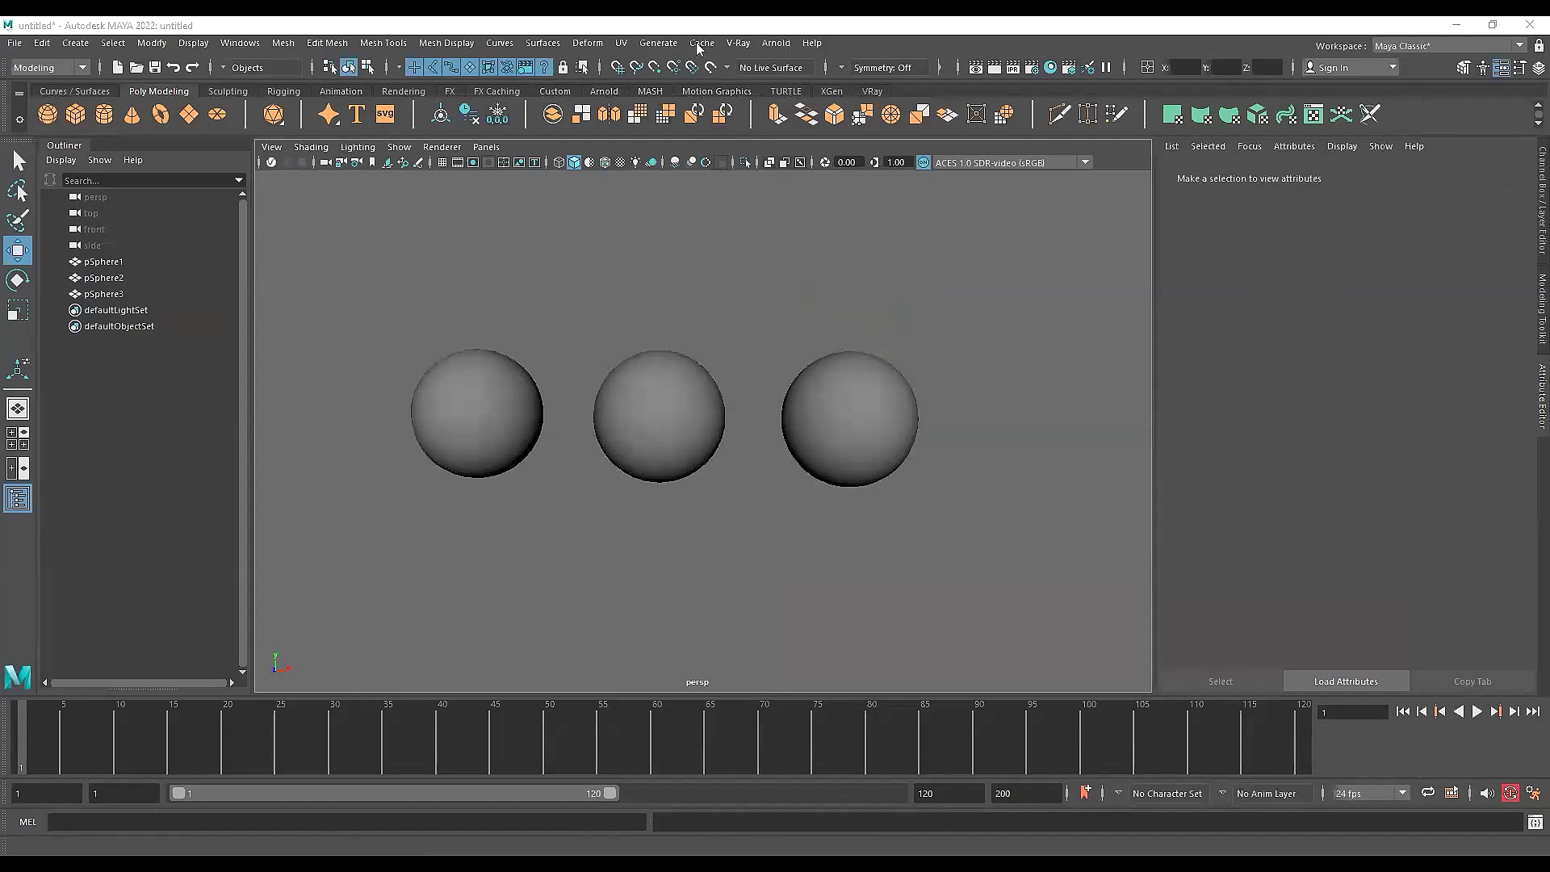
{"action": "left_click", "coordinate": [777, 44]}
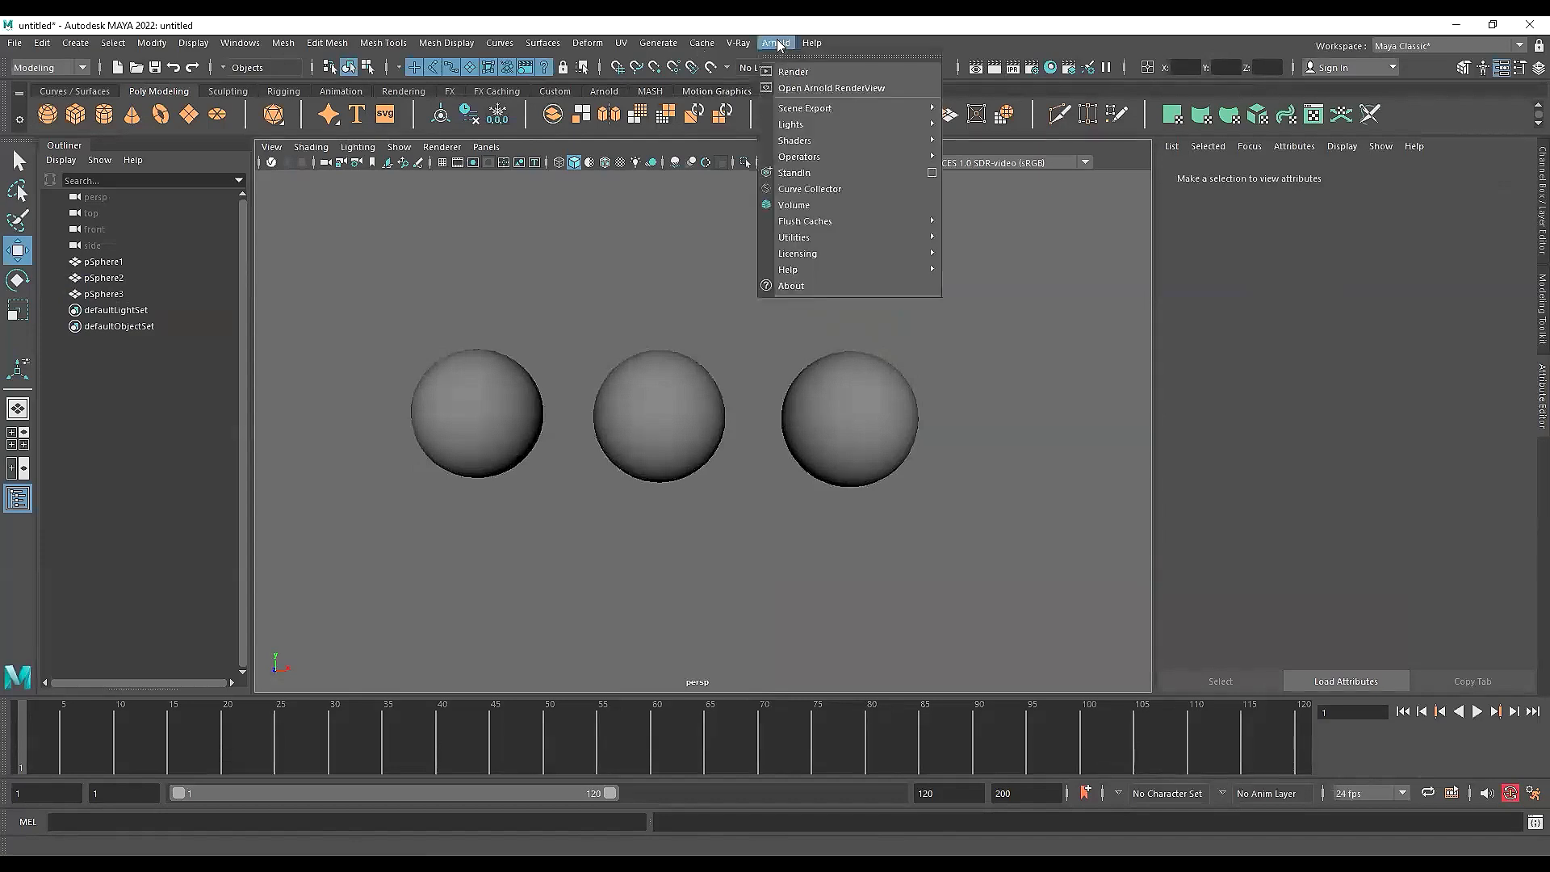
{"action": "mouse_move", "coordinate": [888, 124]}
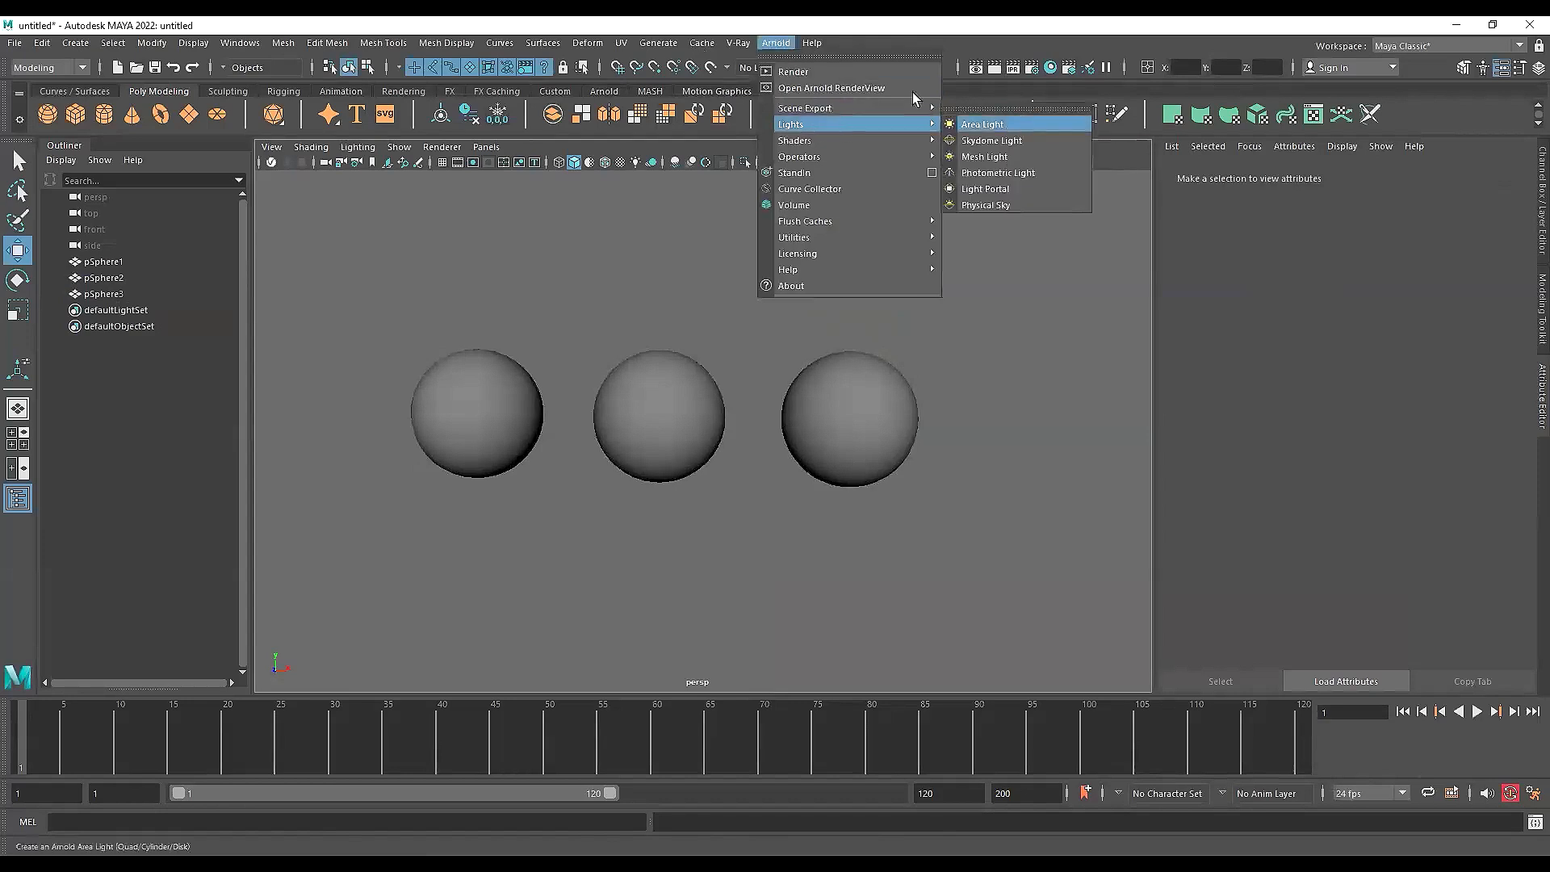
{"action": "left_click", "coordinate": [1019, 103]}
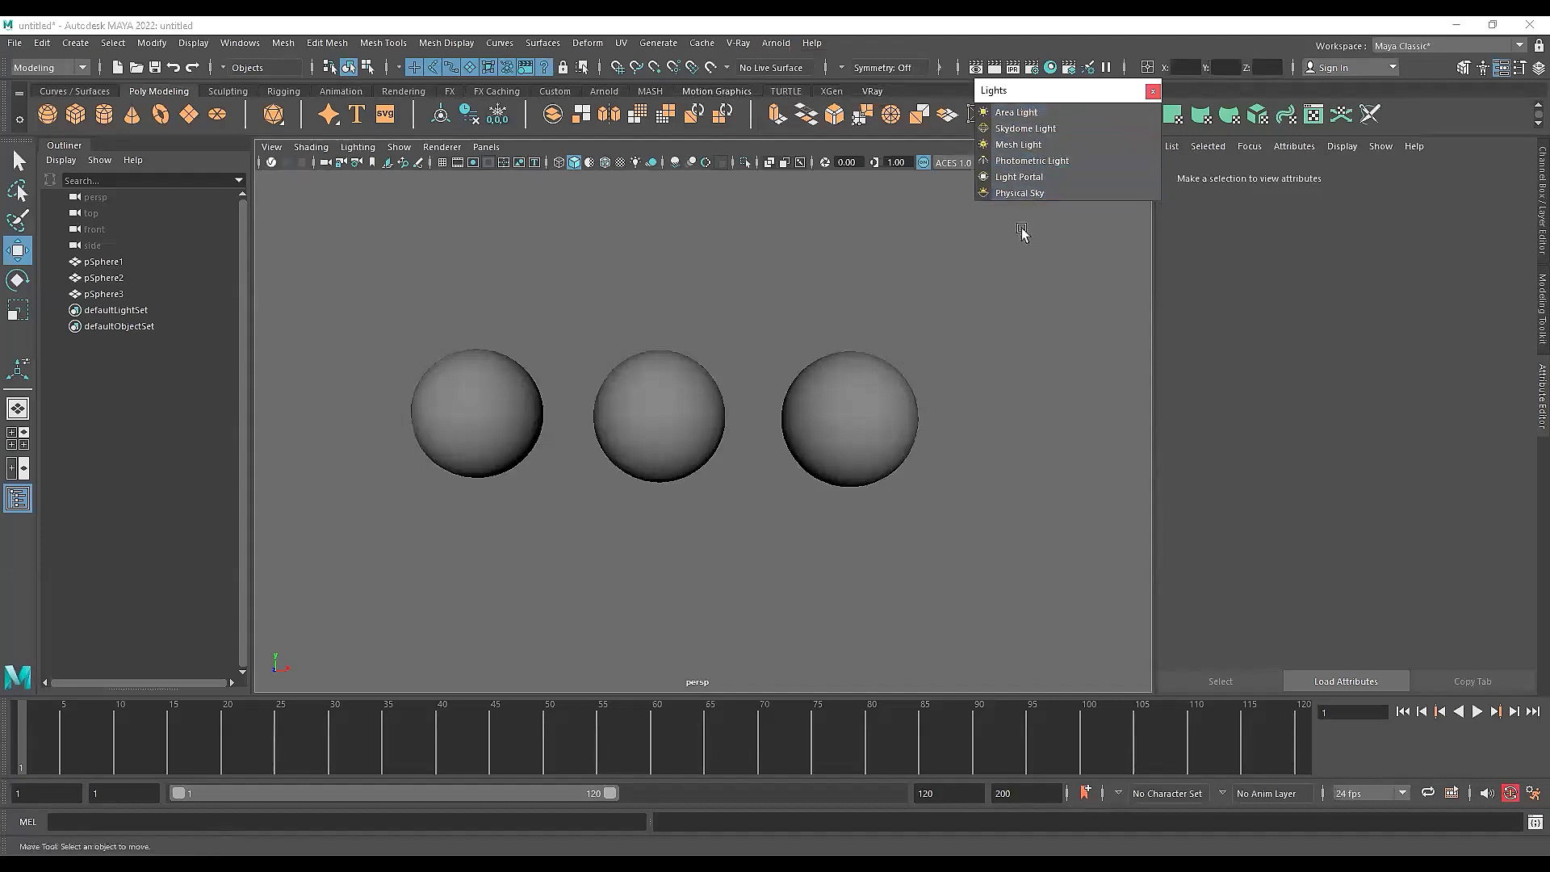
{"action": "left_click", "coordinate": [1024, 120]}
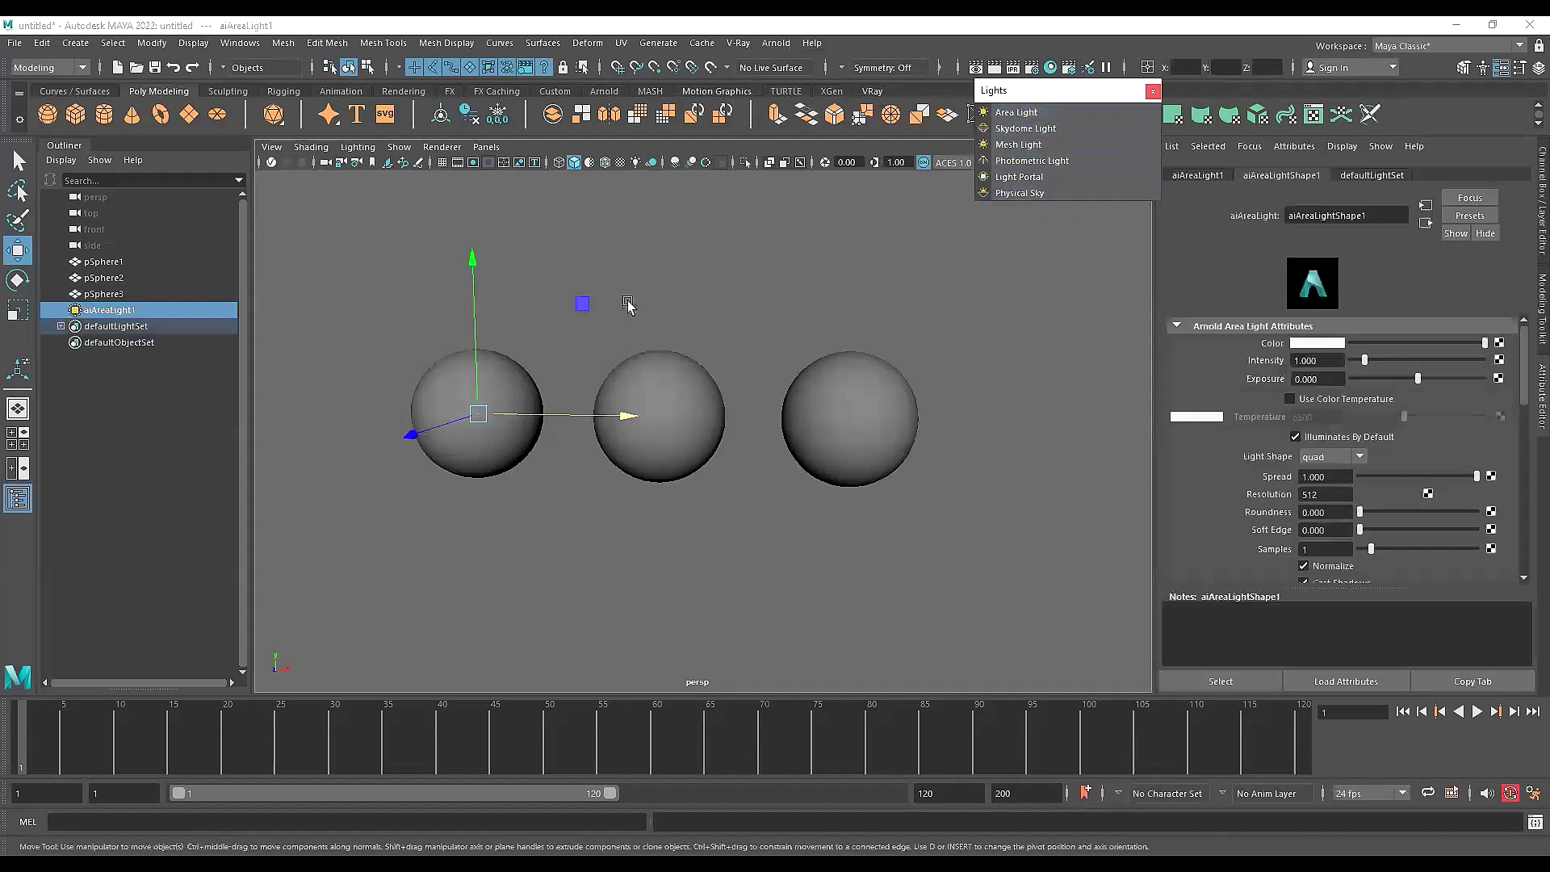
Move the area light away from the spheres along its facing axis and scale it up
{"action": "scroll", "coordinate": [630, 305], "scroll_direction": "down", "scroll_amount": 5}
{"action": "left_click_drag", "start_coordinate": [588, 453], "coordinate": [569, 530]}
{"action": "left_click_drag", "start_coordinate": [620, 499], "coordinate": [510, 461], "text": "alt"}
{"action": "scroll", "coordinate": [631, 476], "scroll_direction": "up", "scroll_amount": 4}
{"action": "key", "text": "e"}
{"action": "key", "text": "r"}
{"action": "key", "text": "w"}
{"action": "scroll", "coordinate": [584, 494], "scroll_direction": "up", "scroll_amount": 4}
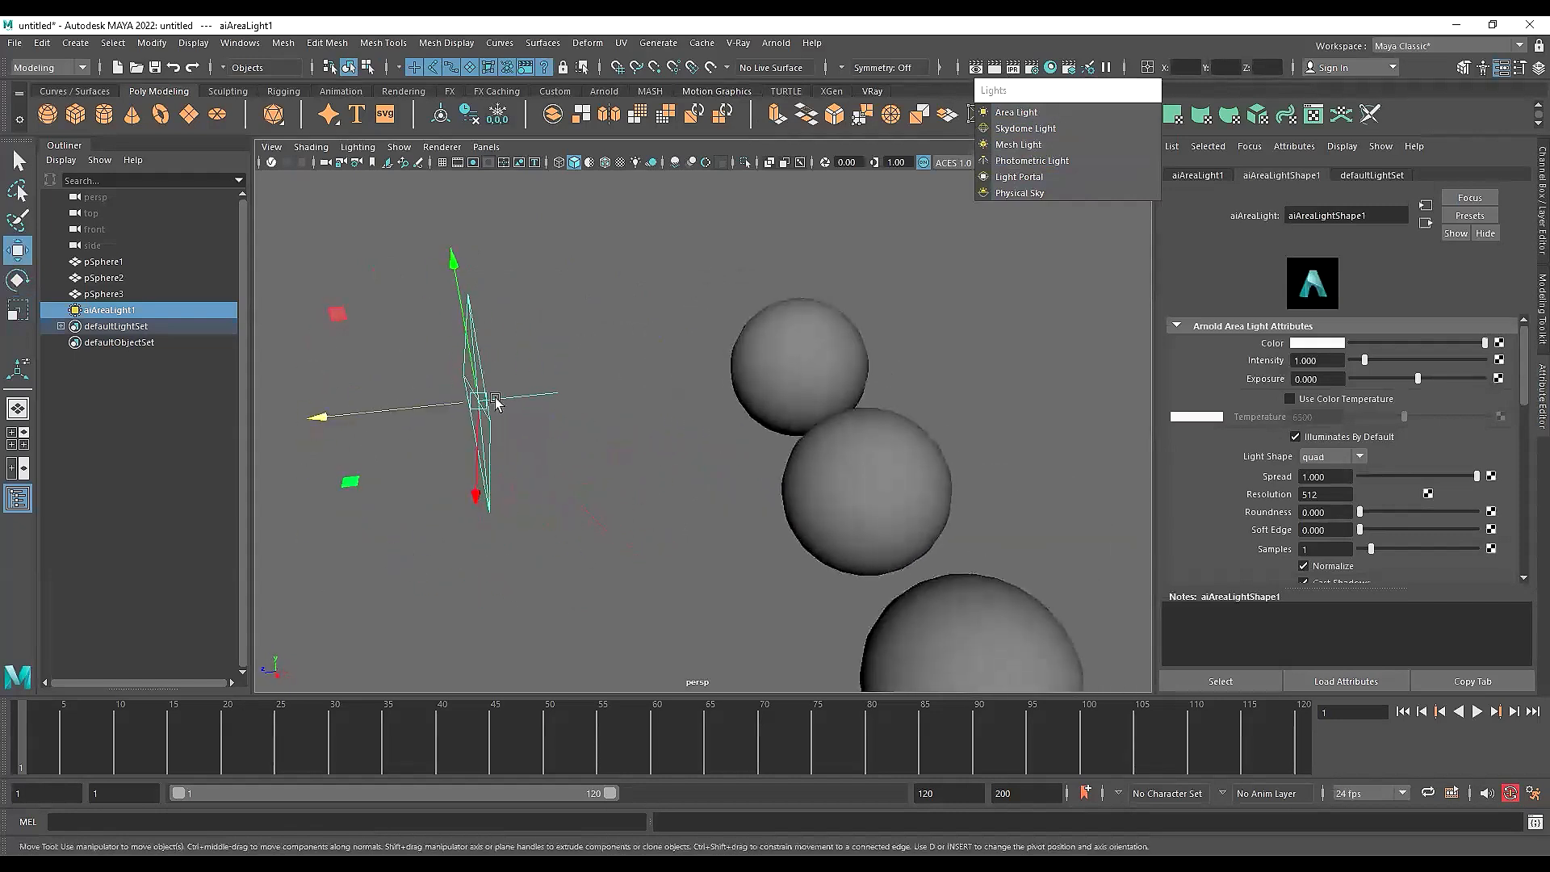
Raise the area light above the spheres, enlarge it and rotate it so it tilts down toward the row
{"action": "left_click_drag", "start_coordinate": [528, 401], "coordinate": [579, 350], "text": "alt"}
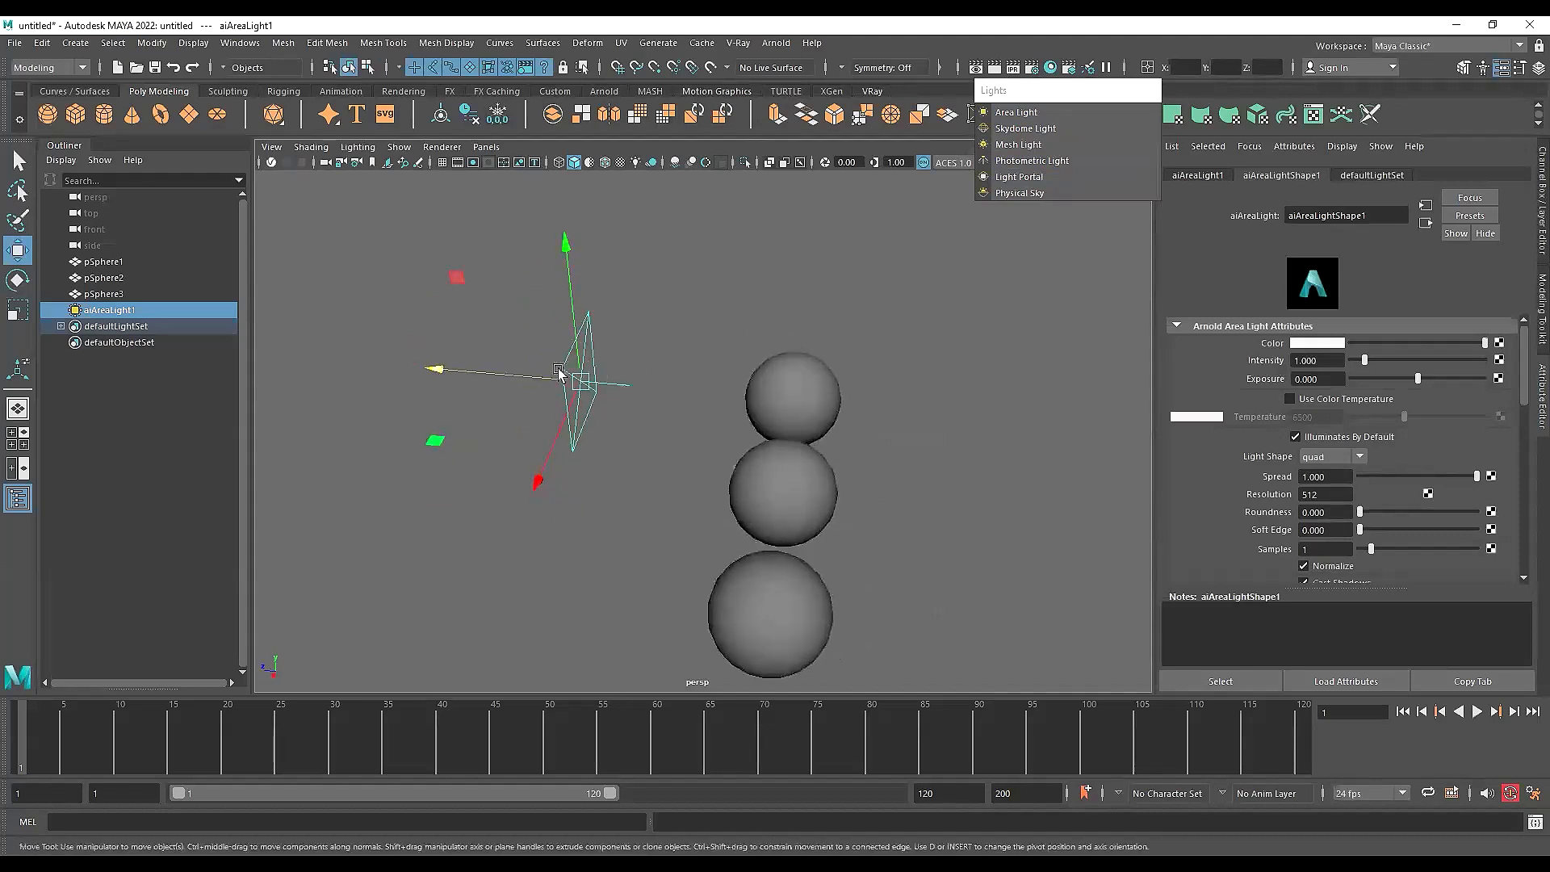
{"action": "left_click_drag", "start_coordinate": [898, 425], "coordinate": [856, 517], "text": "alt"}
{"action": "key", "text": "e"}
{"action": "key", "text": "r"}
{"action": "key", "text": "w"}
{"action": "left_click_drag", "start_coordinate": [646, 518], "coordinate": [600, 545], "text": "alt"}
{"action": "left_click_drag", "start_coordinate": [600, 545], "coordinate": [659, 302], "text": "alt"}
{"action": "key", "text": "e"}
{"action": "left_click_drag", "start_coordinate": [656, 378], "coordinate": [644, 318]}
{"action": "key", "text": "w"}
{"action": "left_click_drag", "start_coordinate": [877, 377], "coordinate": [655, 351], "text": "alt"}
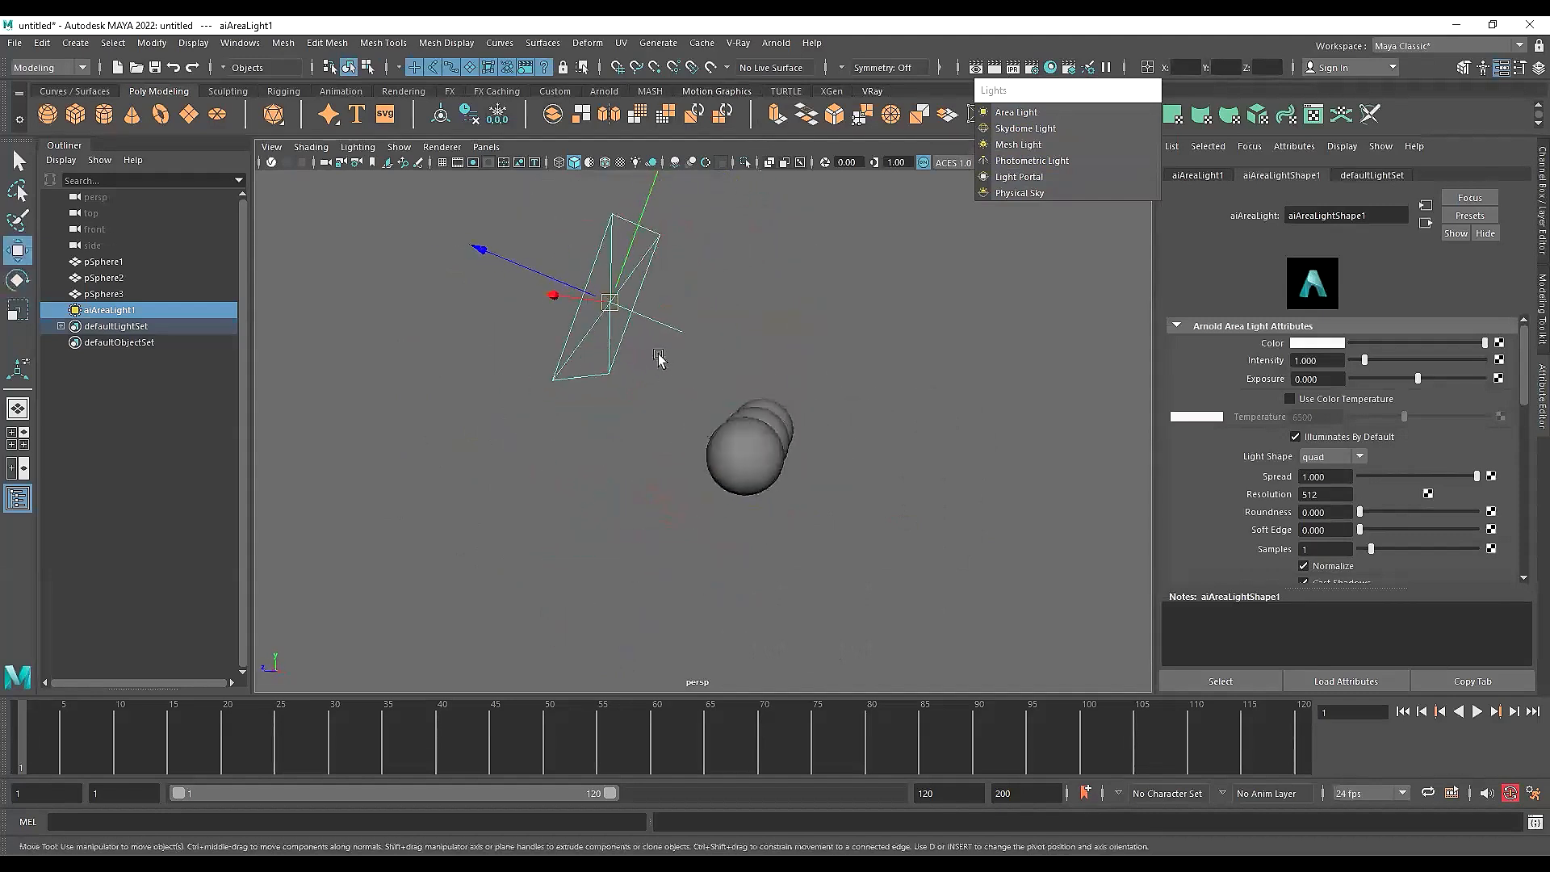
{"action": "key", "text": "e"}
{"action": "left_click_drag", "start_coordinate": [725, 296], "coordinate": [581, 312]}
{"action": "key", "text": "w"}
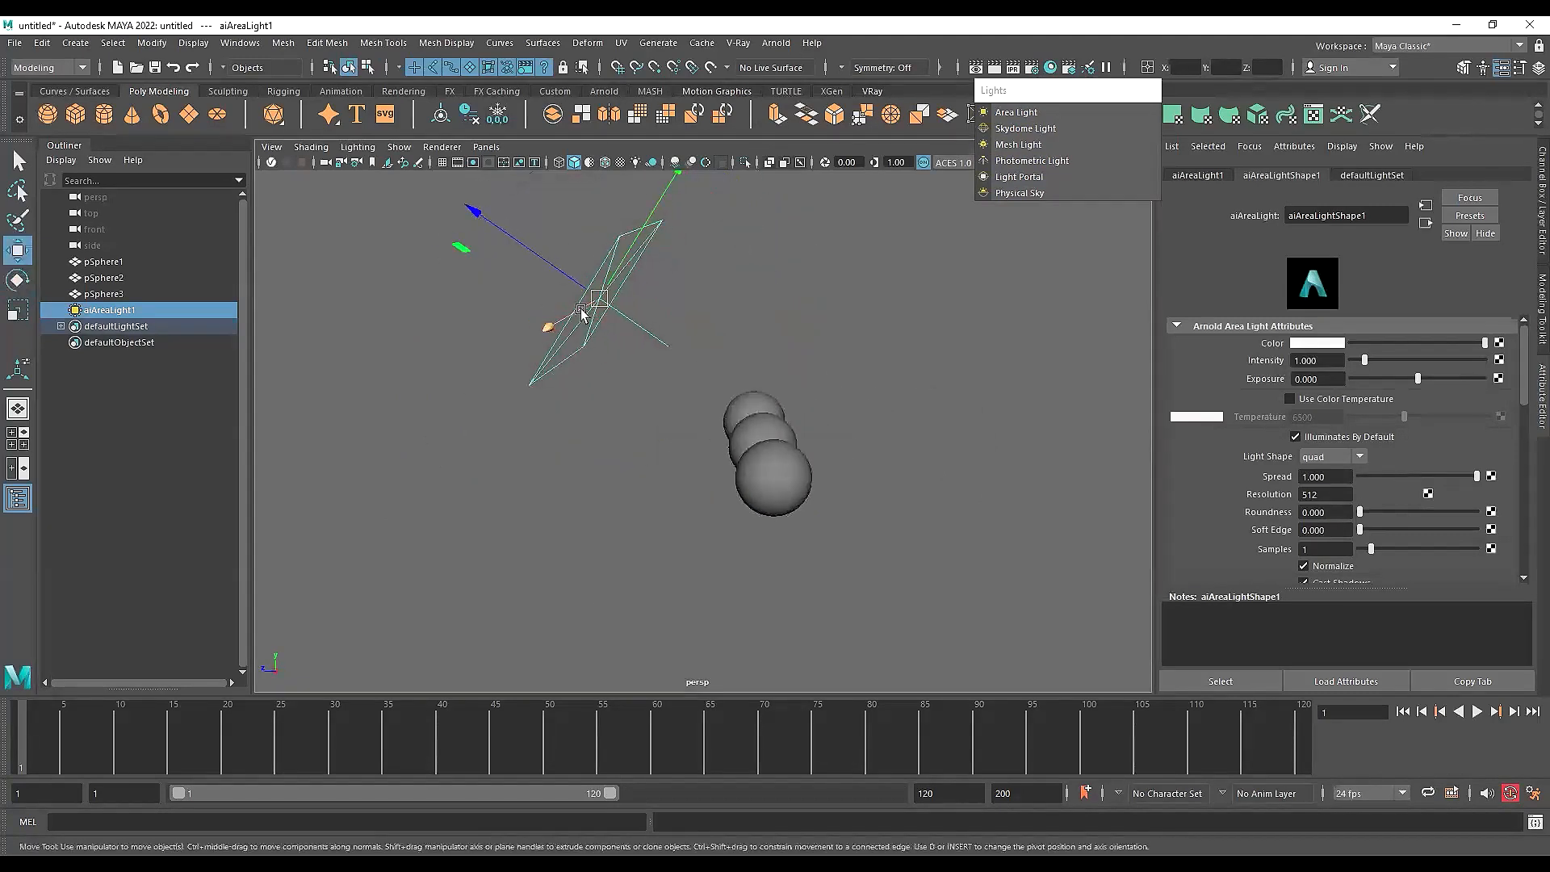
Frame the three spheres with the area light selected, switch the viewport renderer to Arnold and start a live render
{"action": "left_click_drag", "start_coordinate": [638, 436], "coordinate": [720, 483], "text": "alt"}
{"action": "middle_click_drag", "start_coordinate": [719, 479], "coordinate": [779, 480], "text": "alt"}
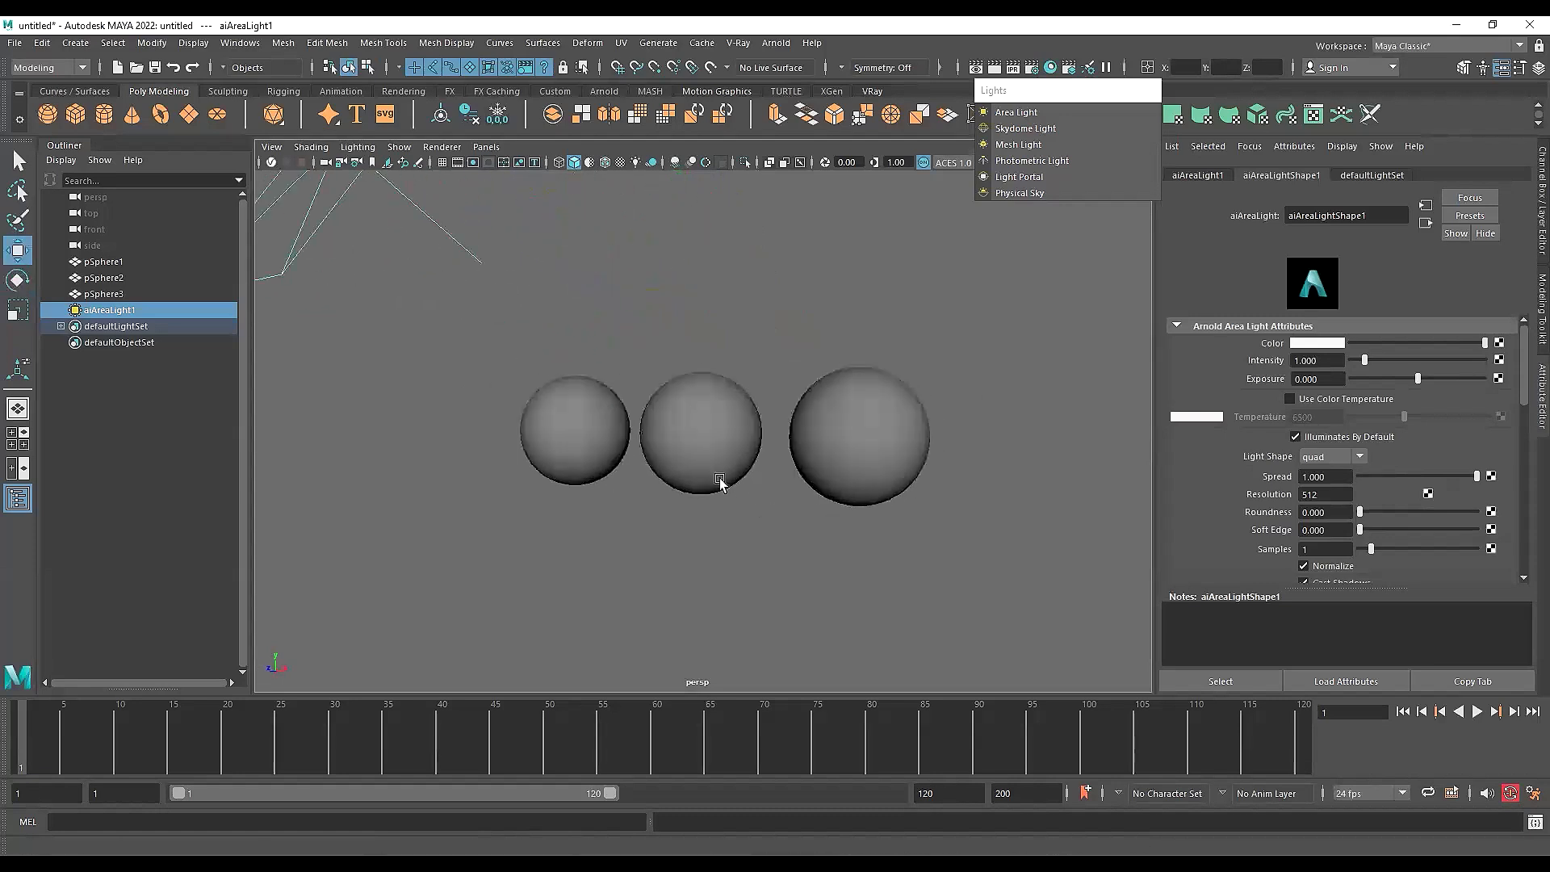
{"action": "middle_click_drag", "start_coordinate": [676, 402], "coordinate": [697, 391], "text": "alt"}
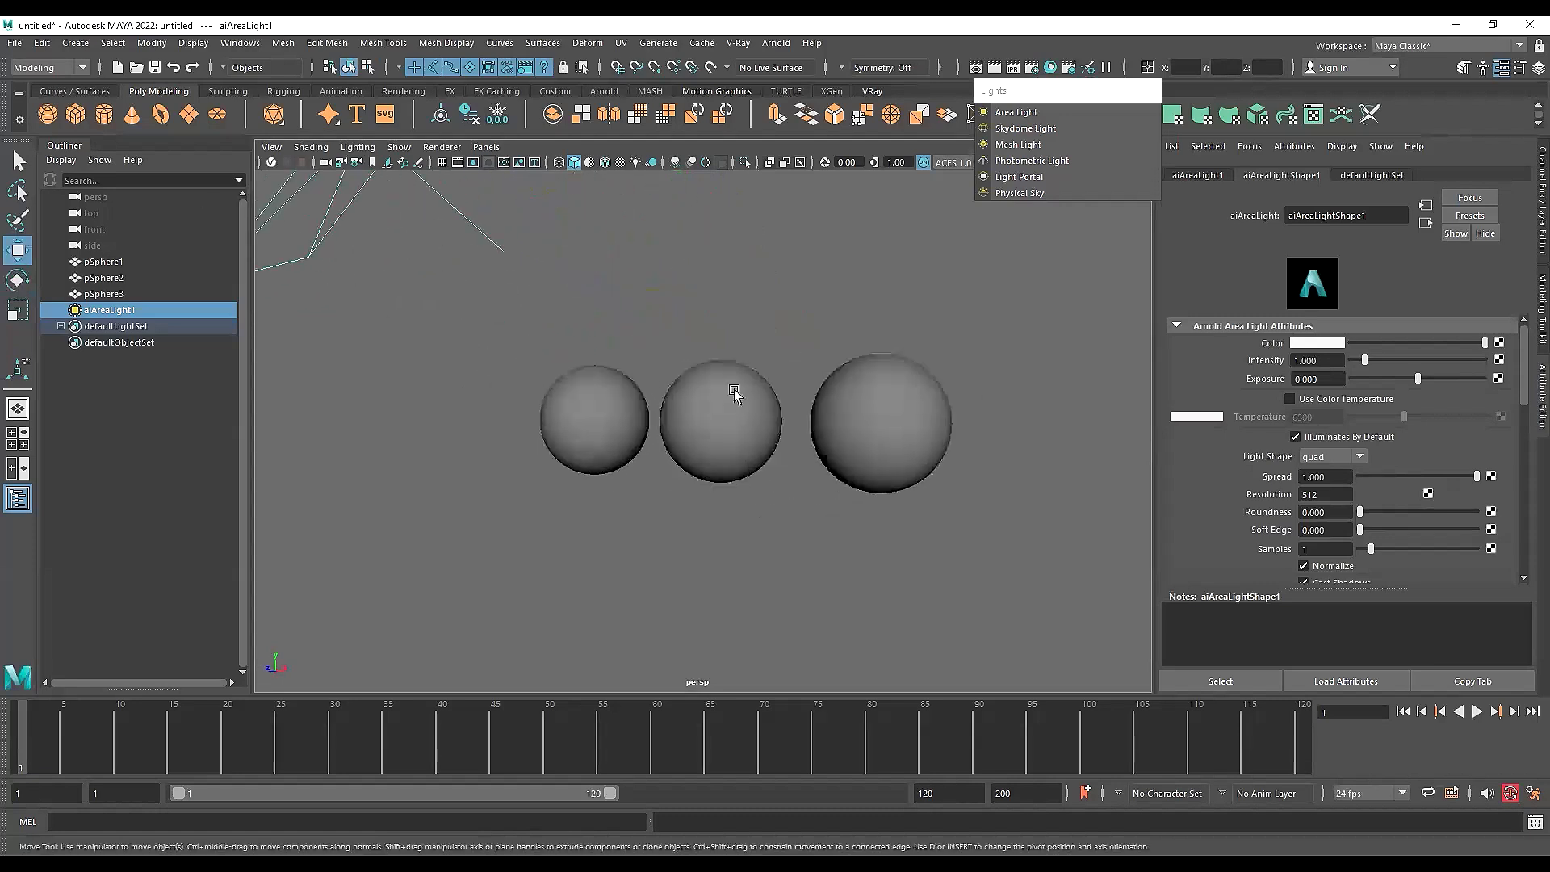
{"action": "scroll", "coordinate": [585, 376], "scroll_direction": "down", "scroll_amount": 3}
{"action": "left_click", "coordinate": [703, 282]}
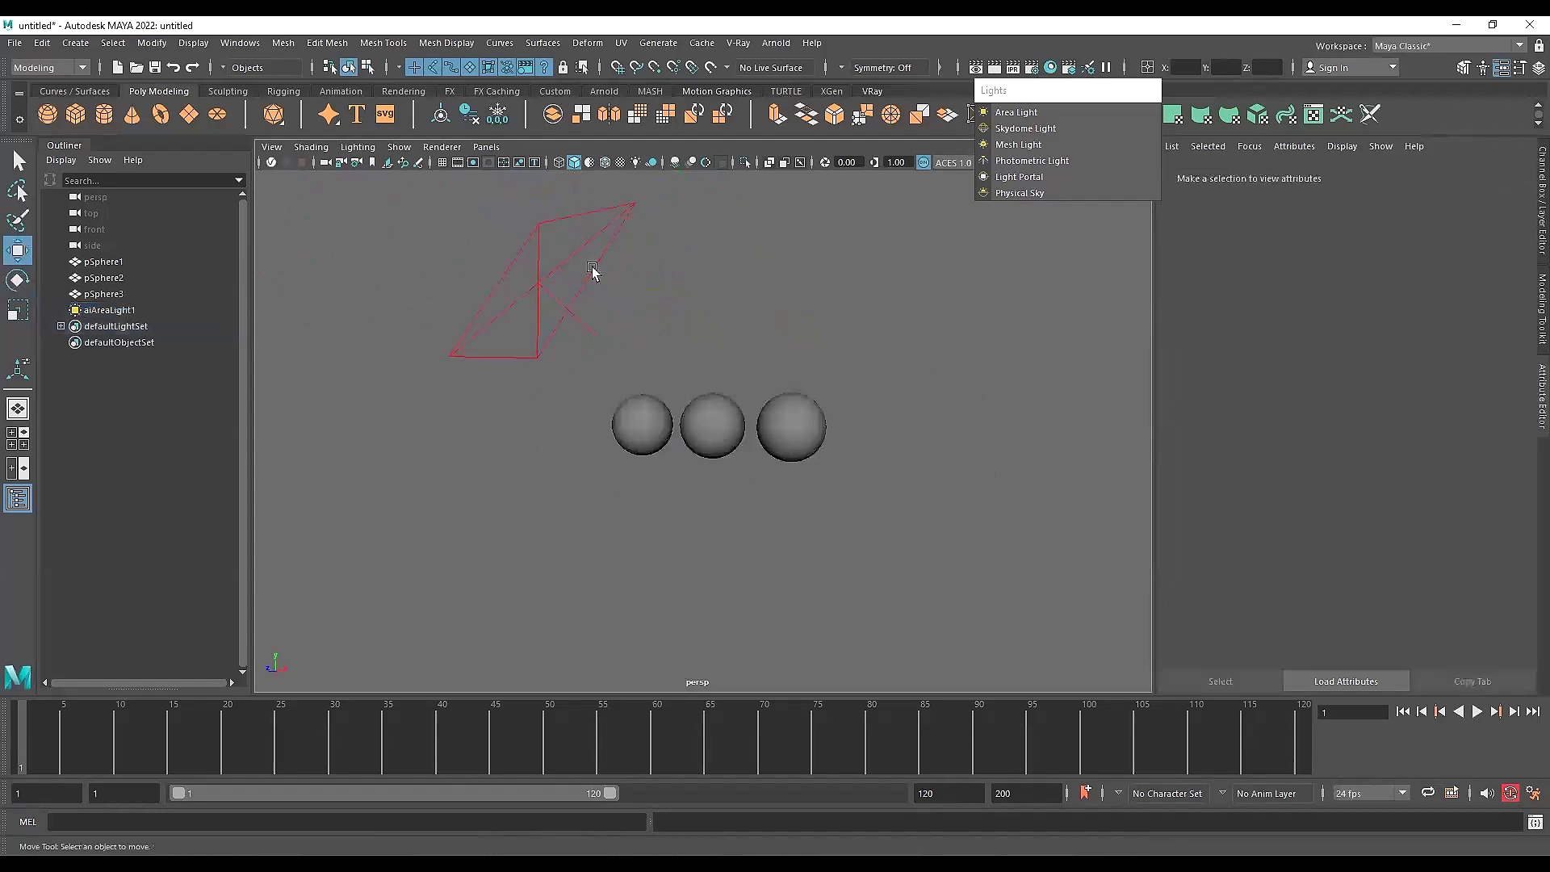
{"action": "left_click", "coordinate": [595, 270]}
{"action": "scroll", "coordinate": [795, 450], "scroll_direction": "up", "scroll_amount": 3}
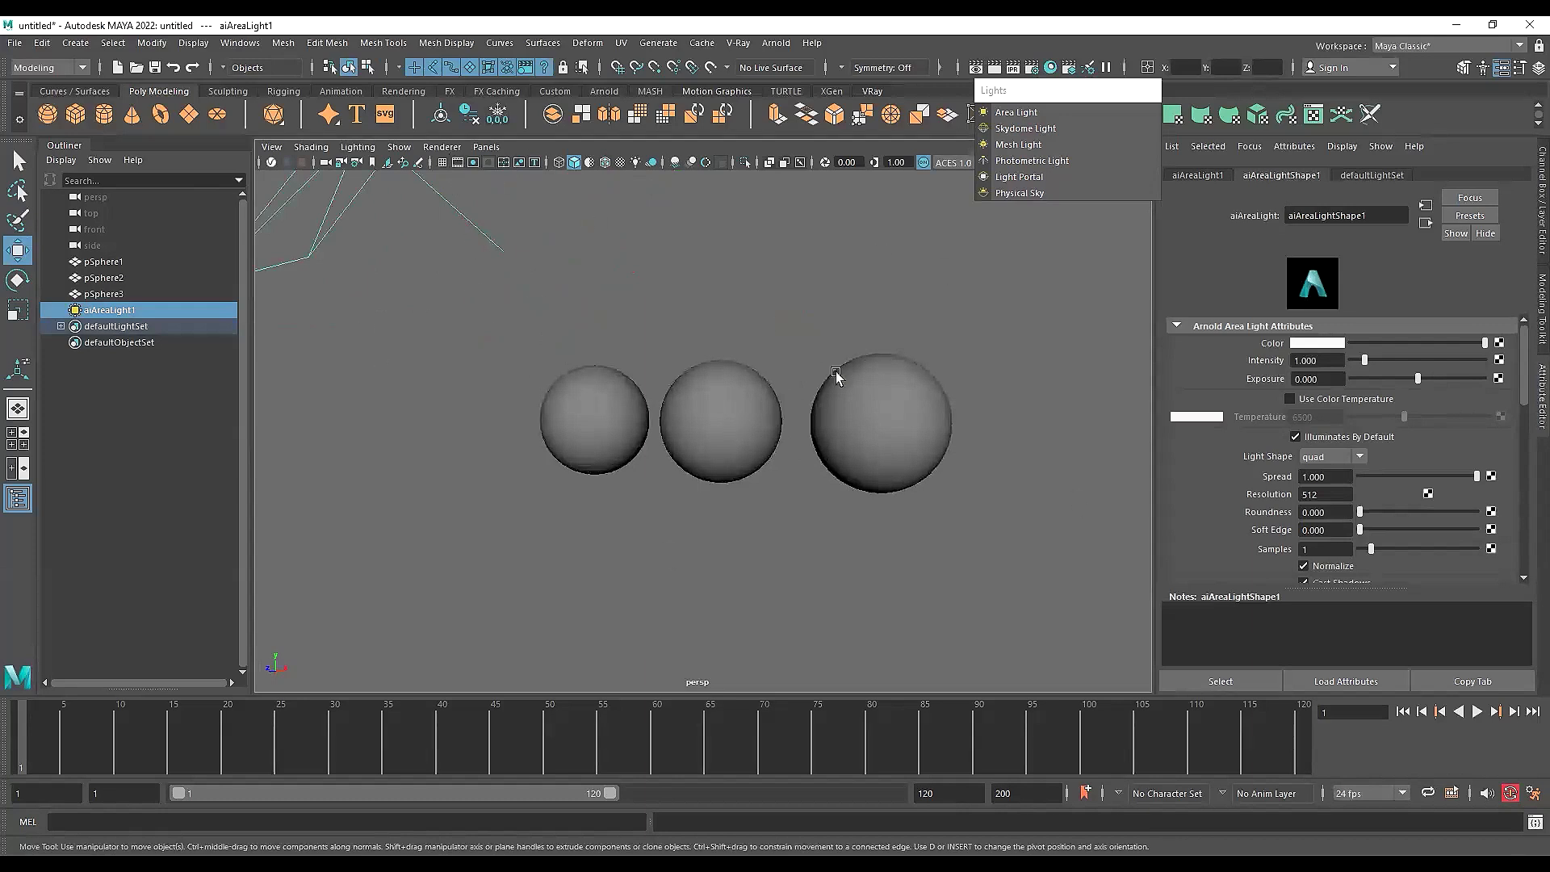
{"action": "middle_click_drag", "start_coordinate": [835, 371], "coordinate": [816, 415], "text": "alt"}
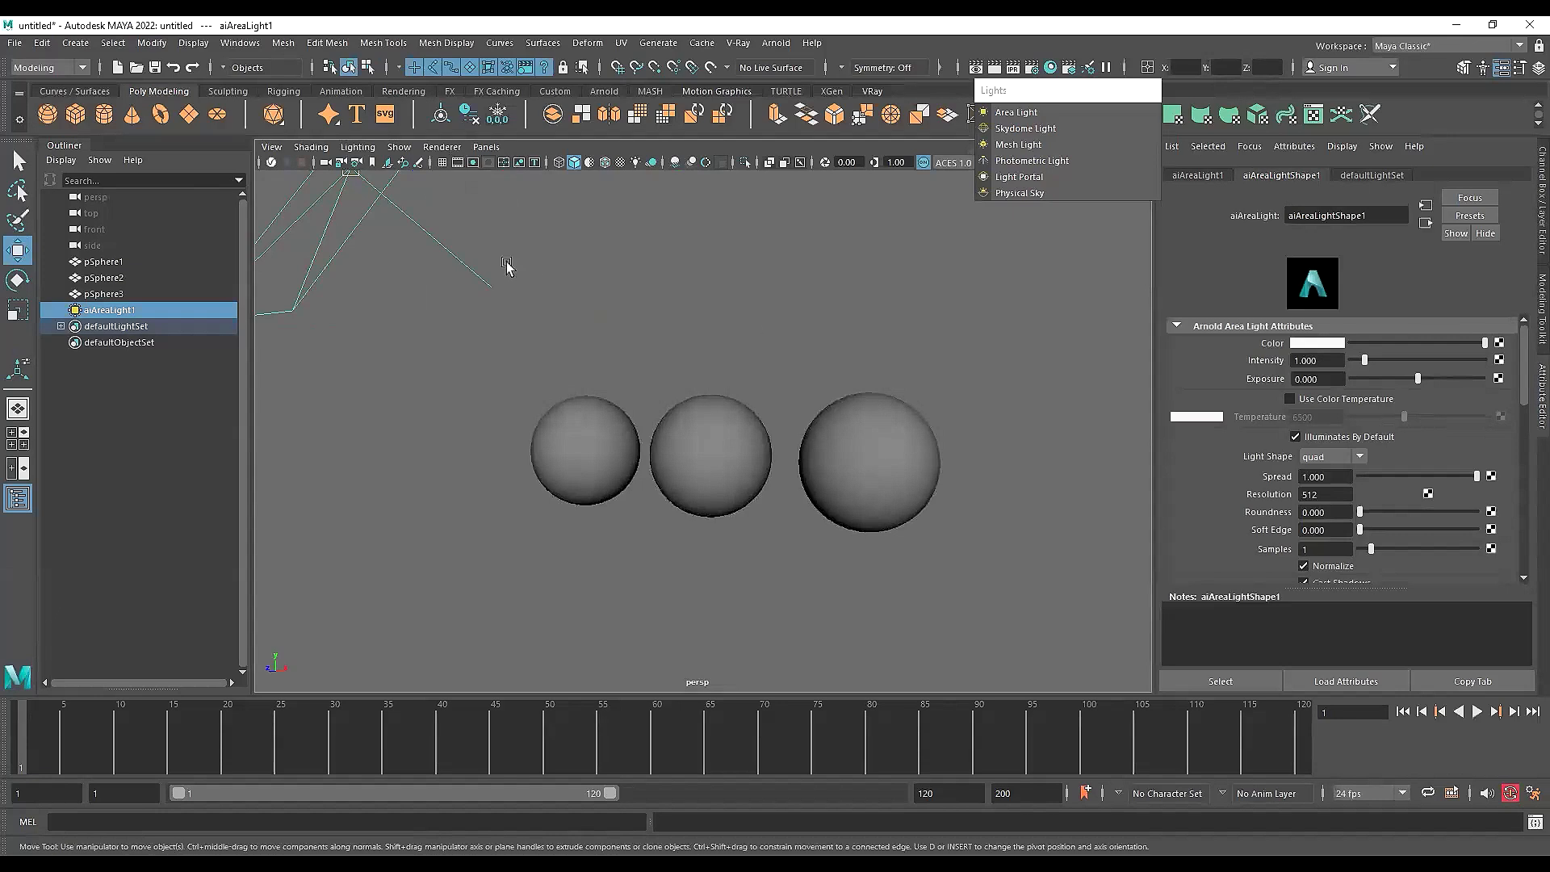
{"action": "left_click", "coordinate": [443, 148]}
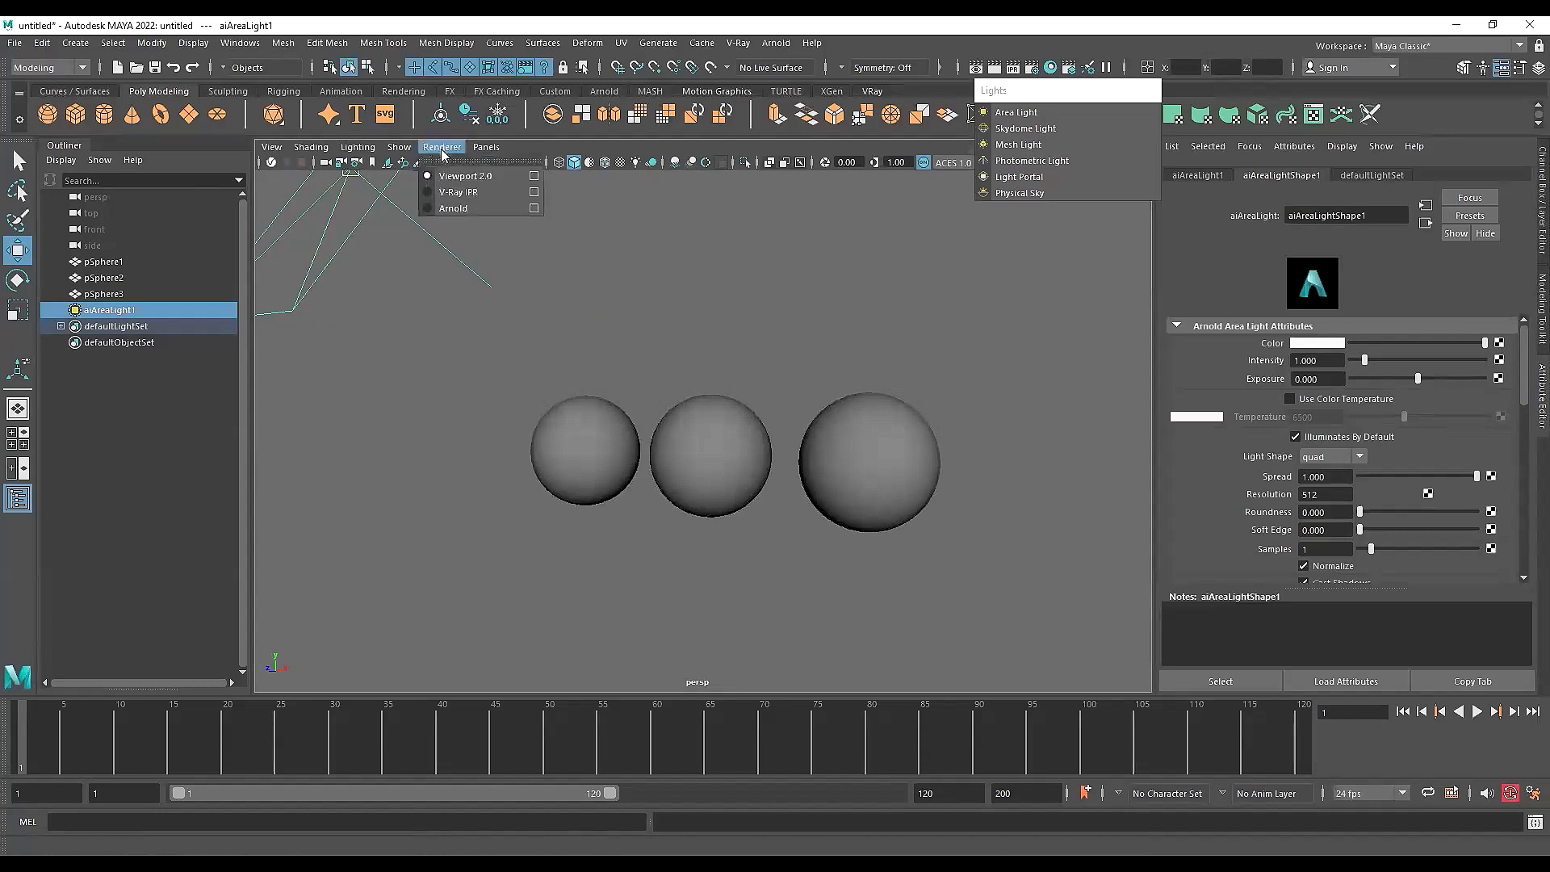
{"action": "left_click", "coordinate": [461, 208]}
{"action": "left_click_drag", "start_coordinate": [247, 237], "coordinate": [230, 191]}
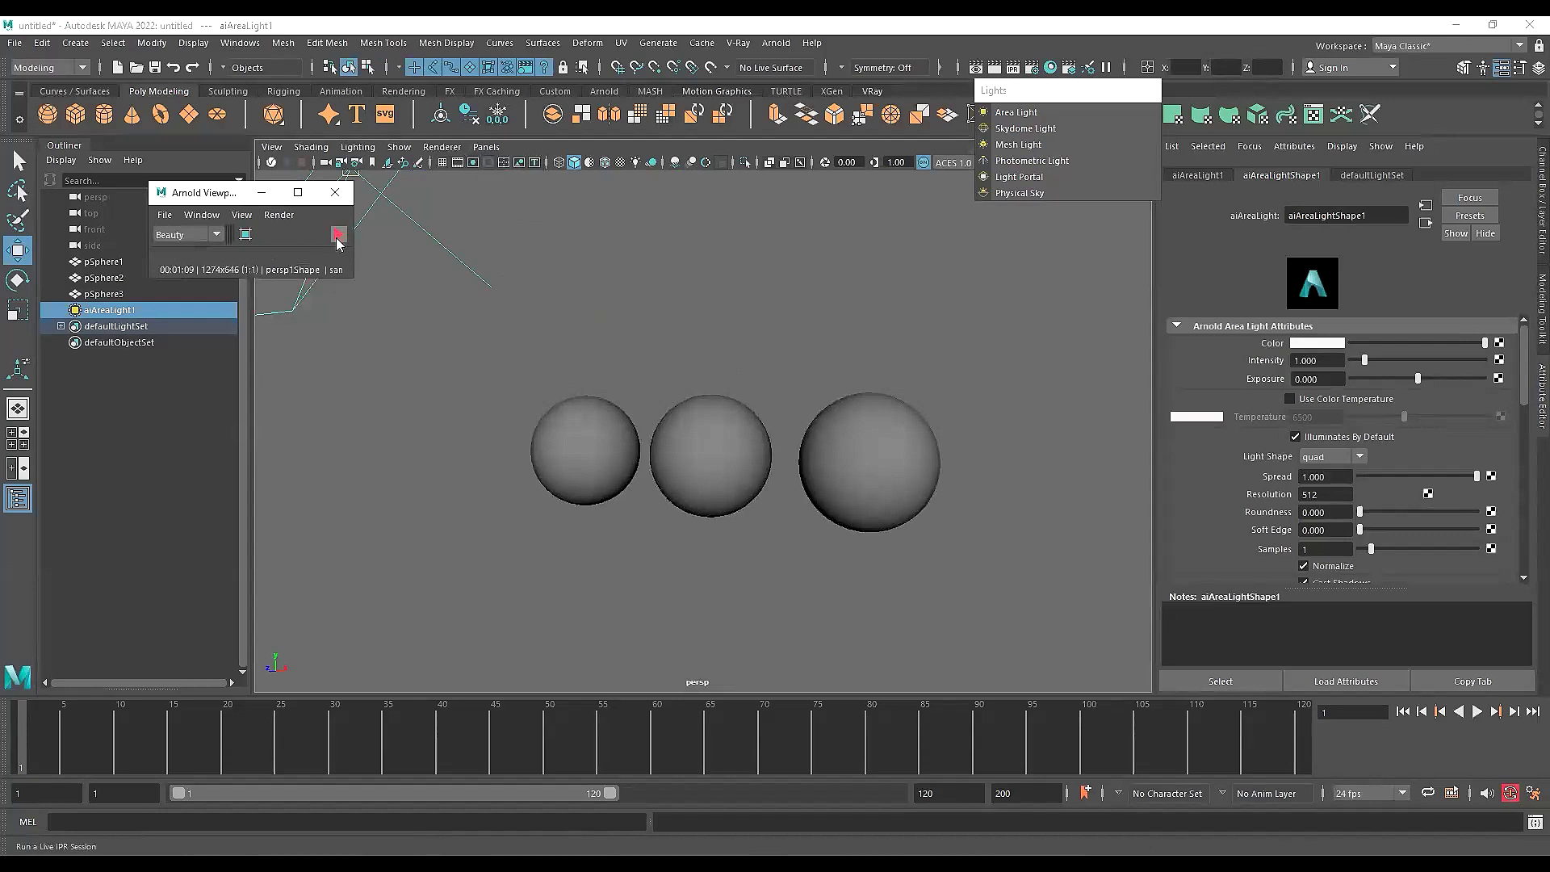
{"action": "left_click", "coordinate": [338, 235]}
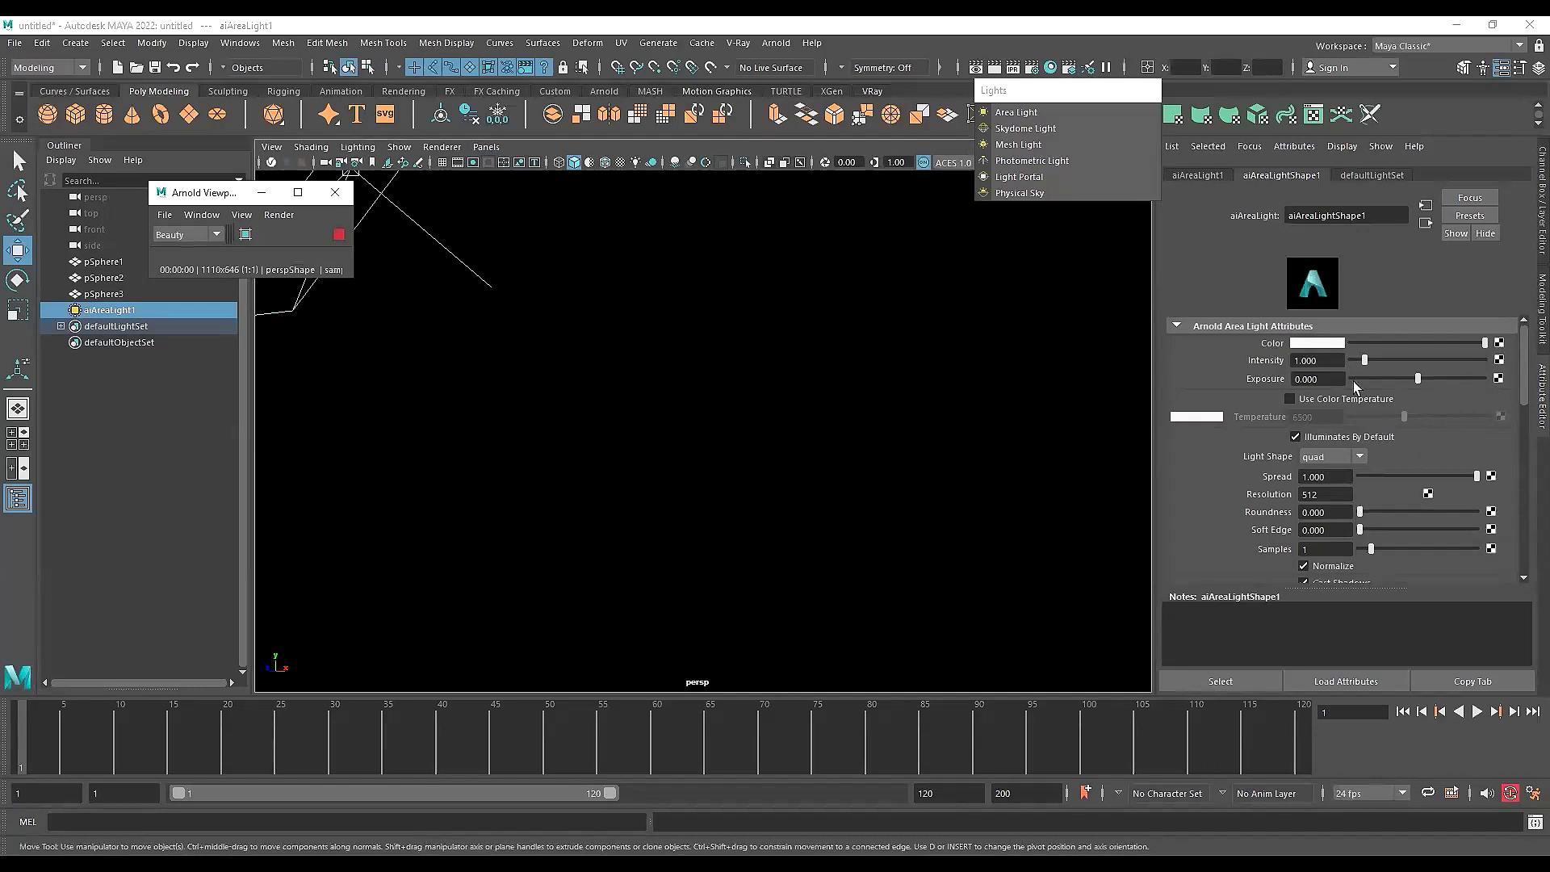
Set the area light's exposure to 7 and raise its intensity to about 4.66
{"action": "left_click", "coordinate": [1327, 379]}
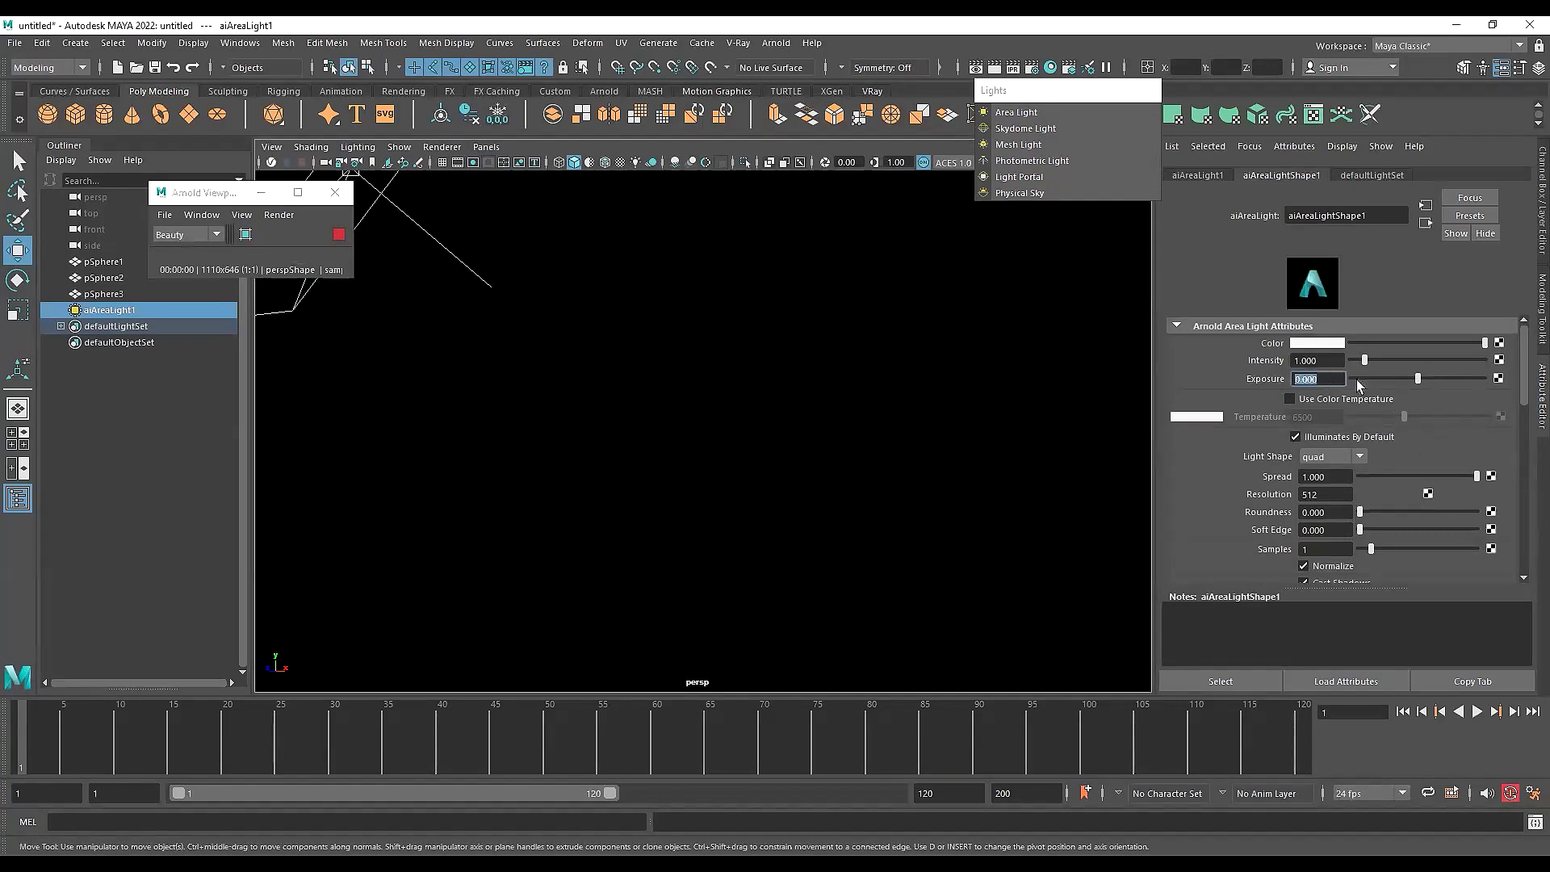
{"action": "type", "text": "7"}
{"action": "key", "text": "Return"}
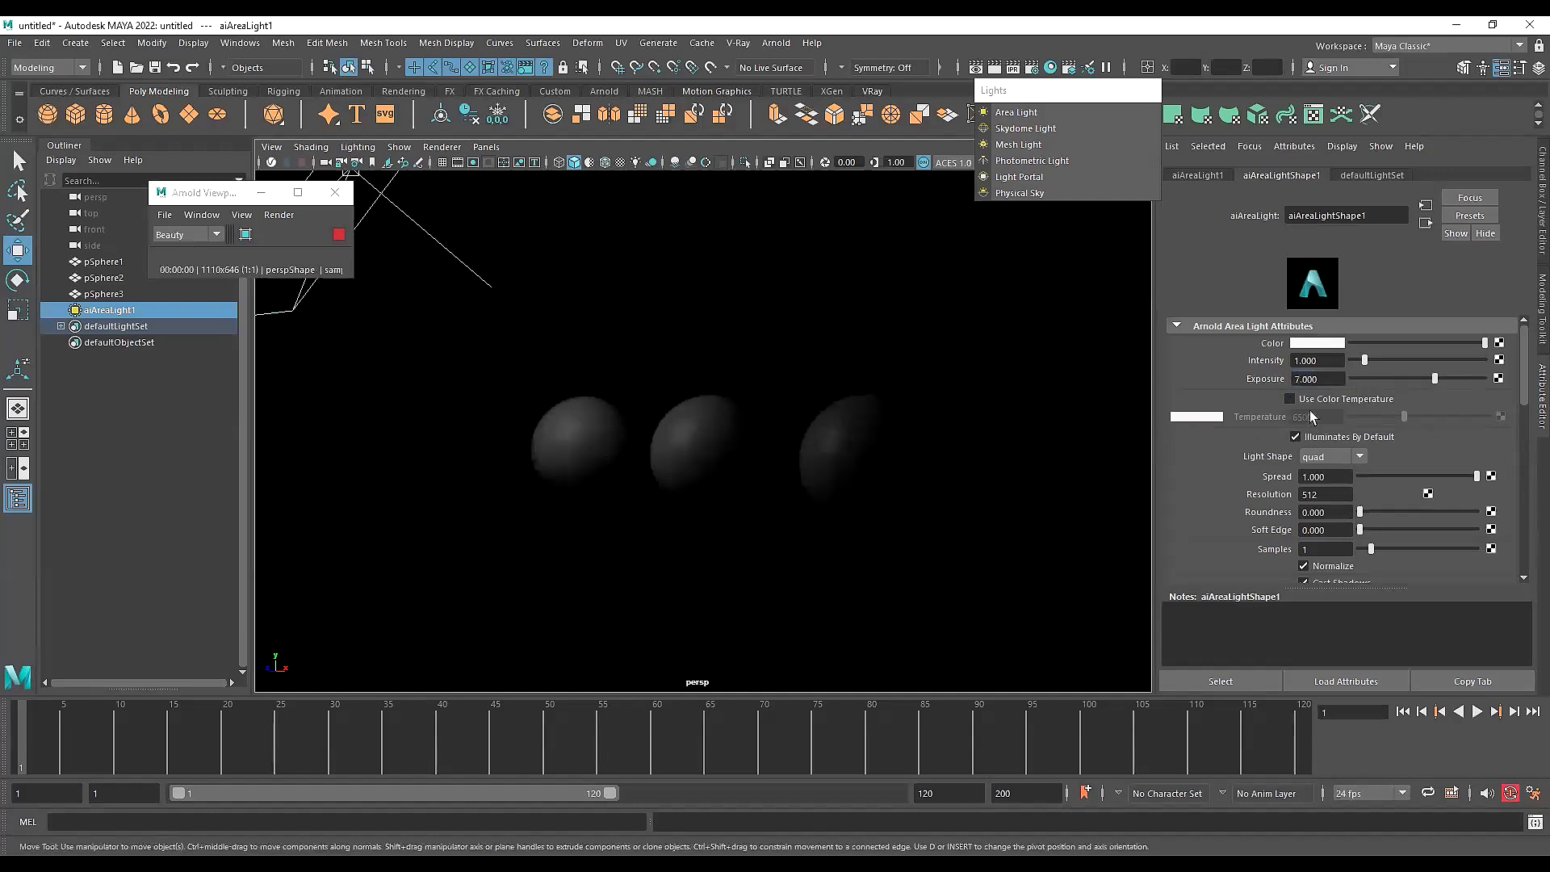
{"action": "left_click", "coordinate": [1297, 379]}
{"action": "left_click_drag", "start_coordinate": [1364, 360], "coordinate": [1389, 360]}
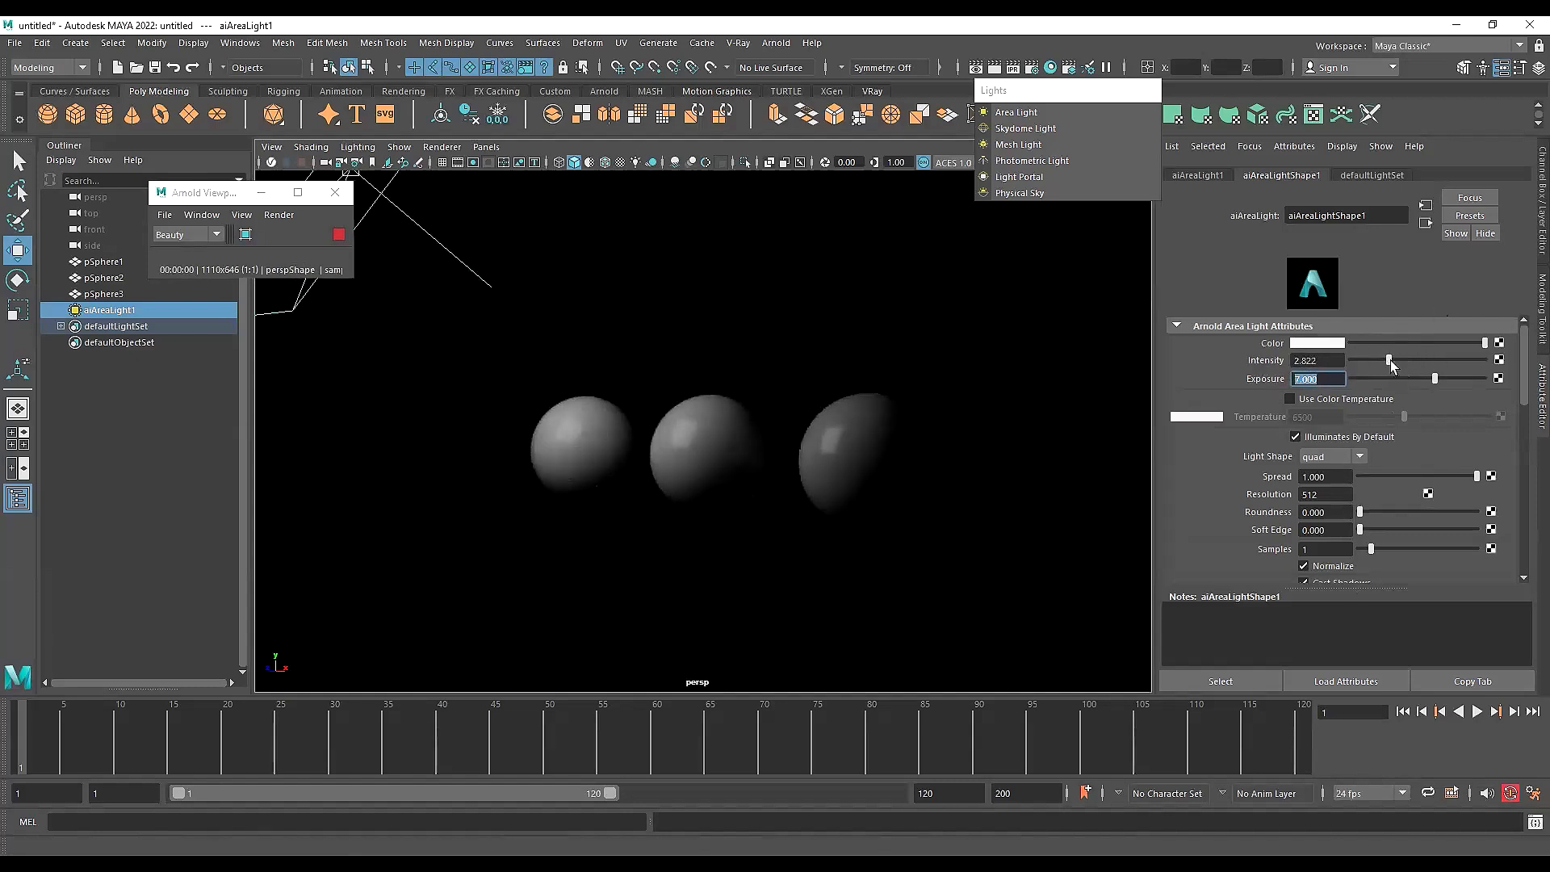
{"action": "left_click_drag", "start_coordinate": [1390, 359], "coordinate": [1412, 360]}
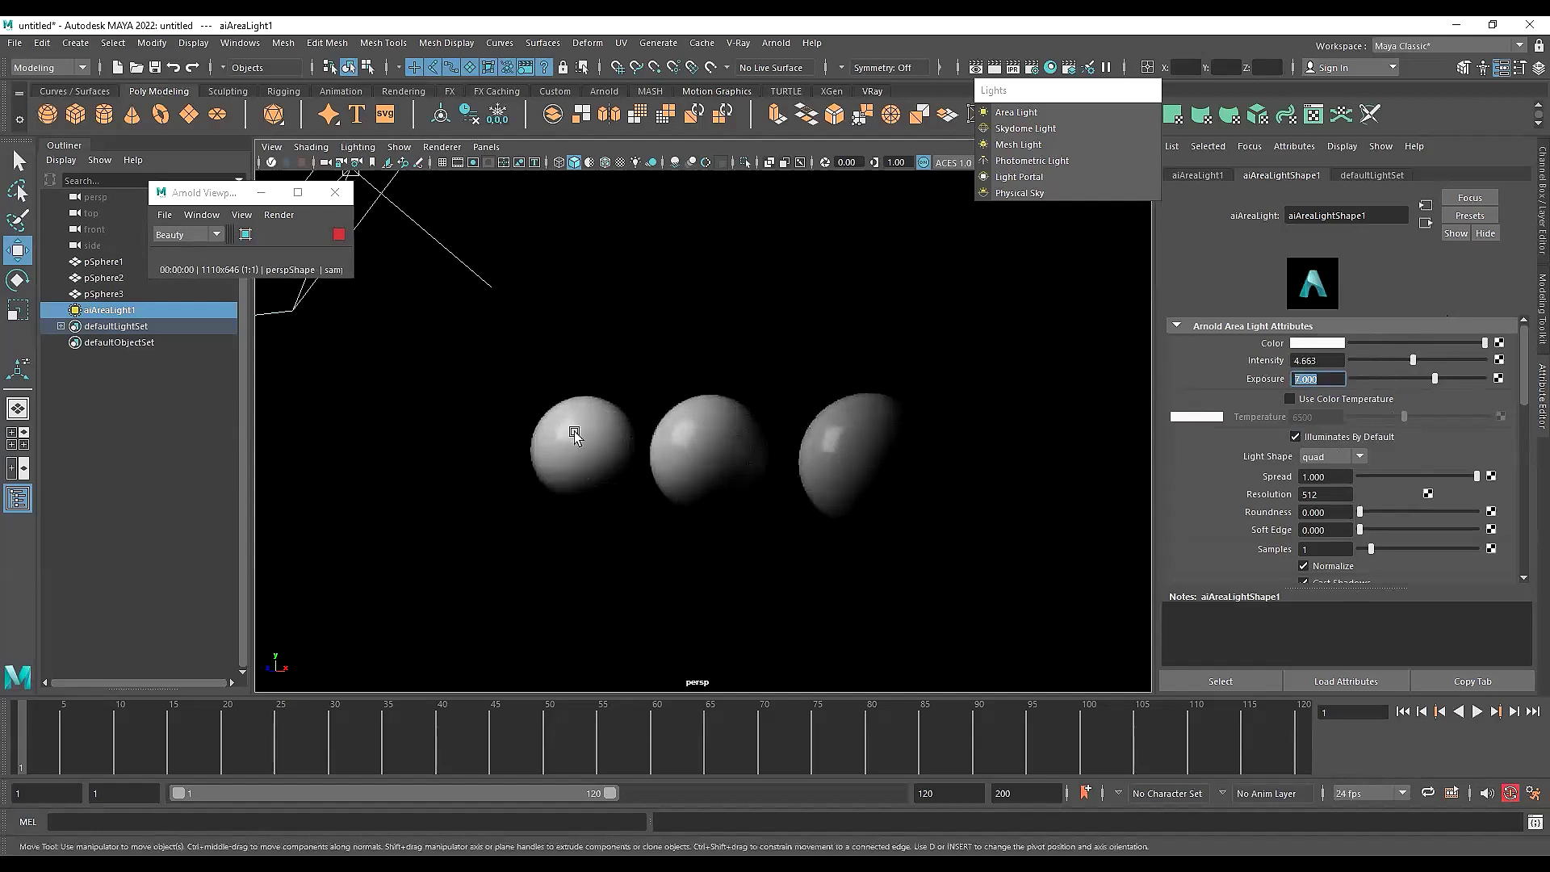
Duplicate the area light above the spheres
{"action": "scroll", "coordinate": [686, 460], "scroll_direction": "down", "scroll_amount": 5}
{"action": "scroll", "coordinate": [727, 455], "scroll_direction": "up", "scroll_amount": 3}
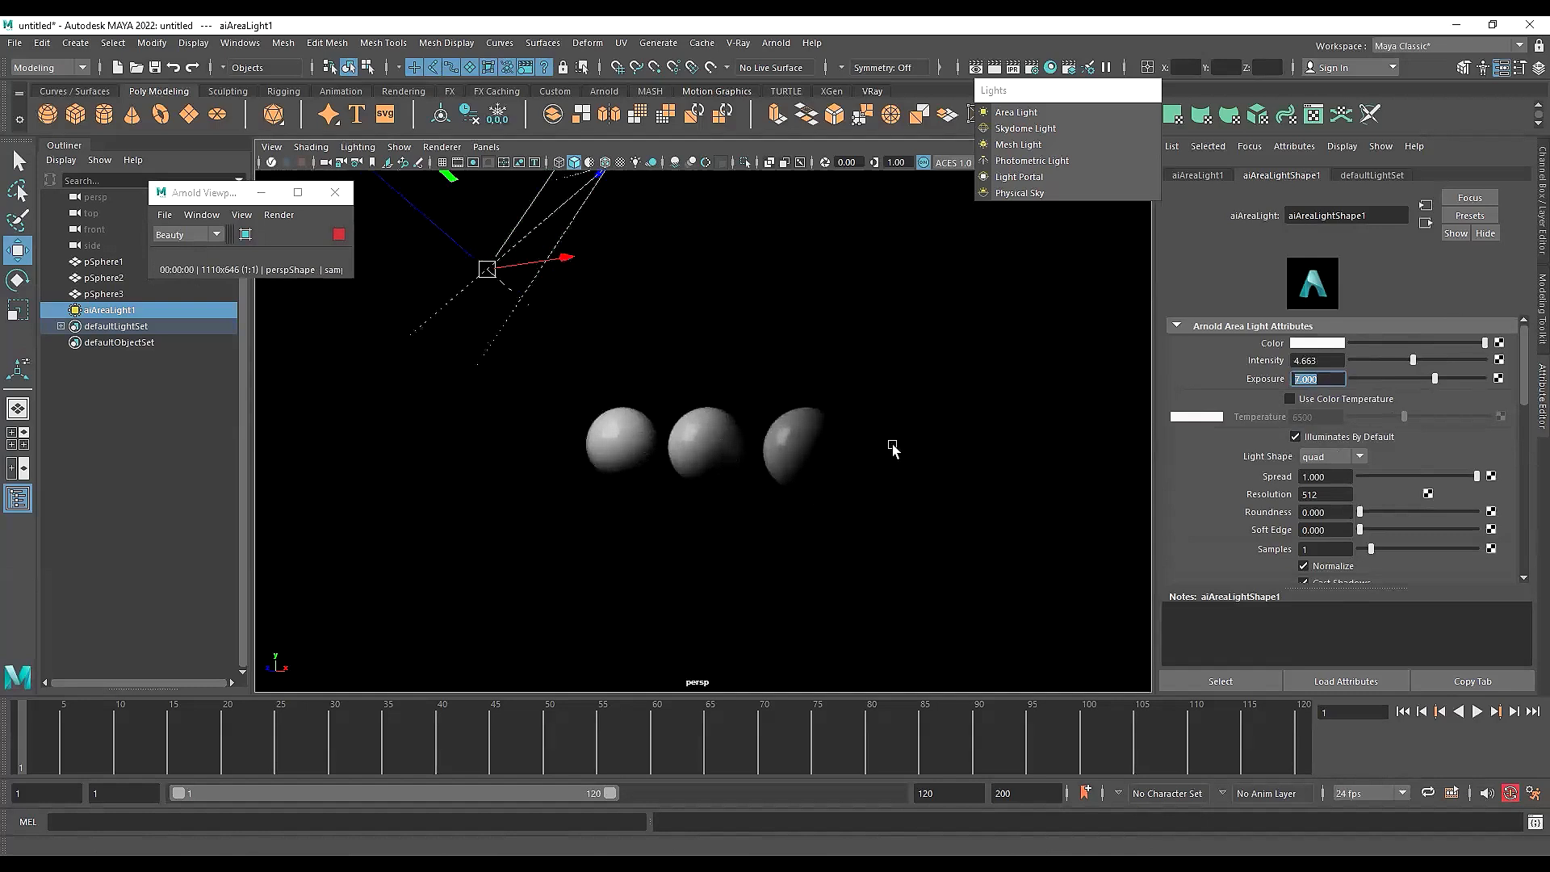
{"action": "middle_click_drag", "start_coordinate": [894, 450], "coordinate": [835, 448], "text": "alt"}
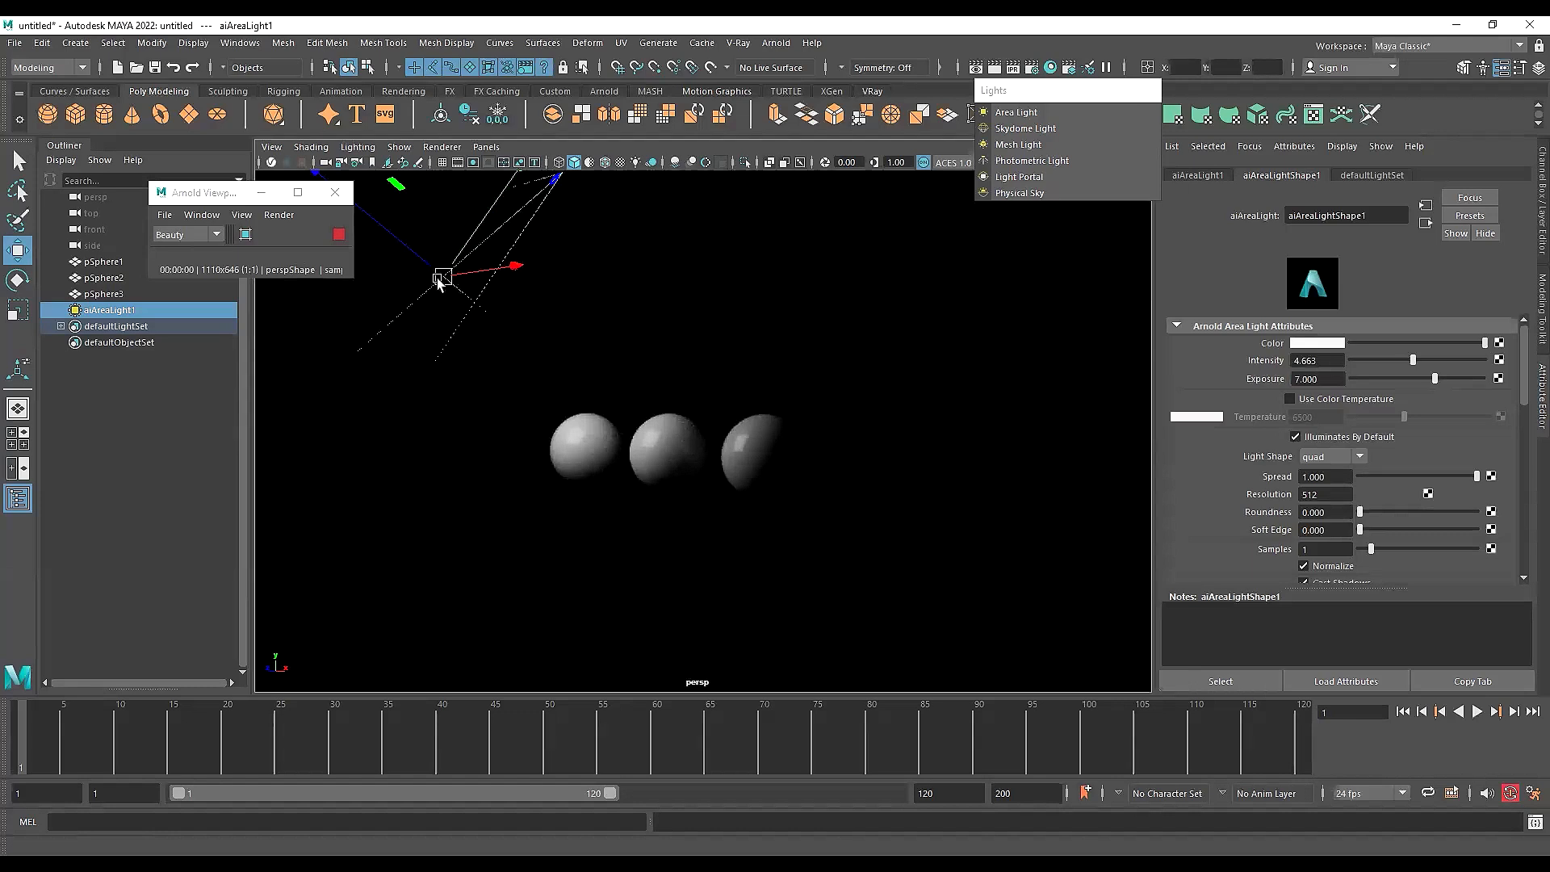
{"action": "left_click", "coordinate": [131, 313]}
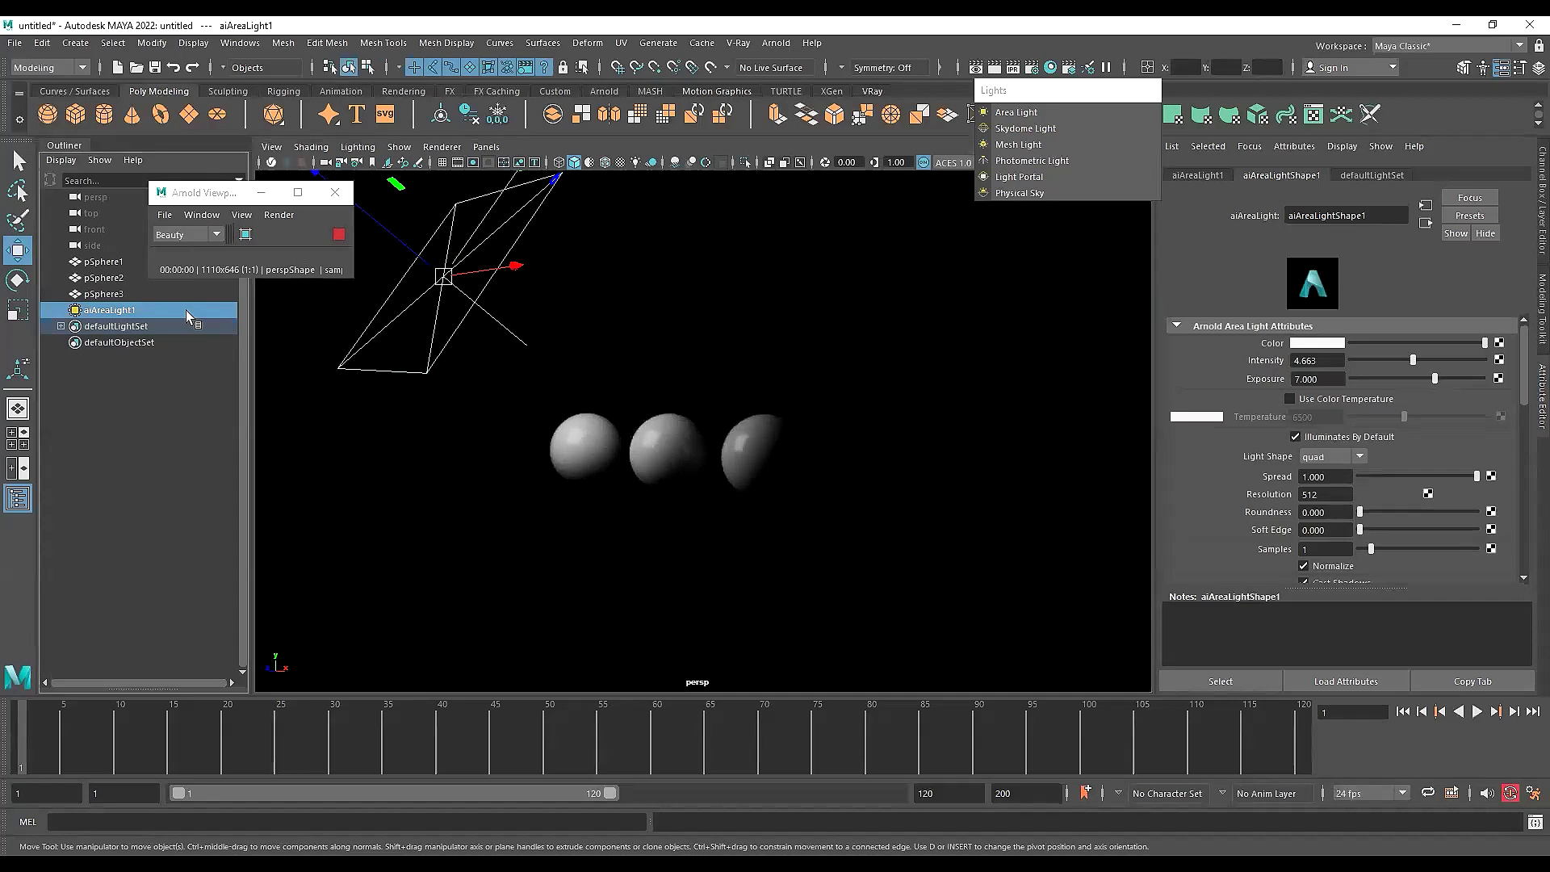
{"action": "key", "text": "ctrl+d"}
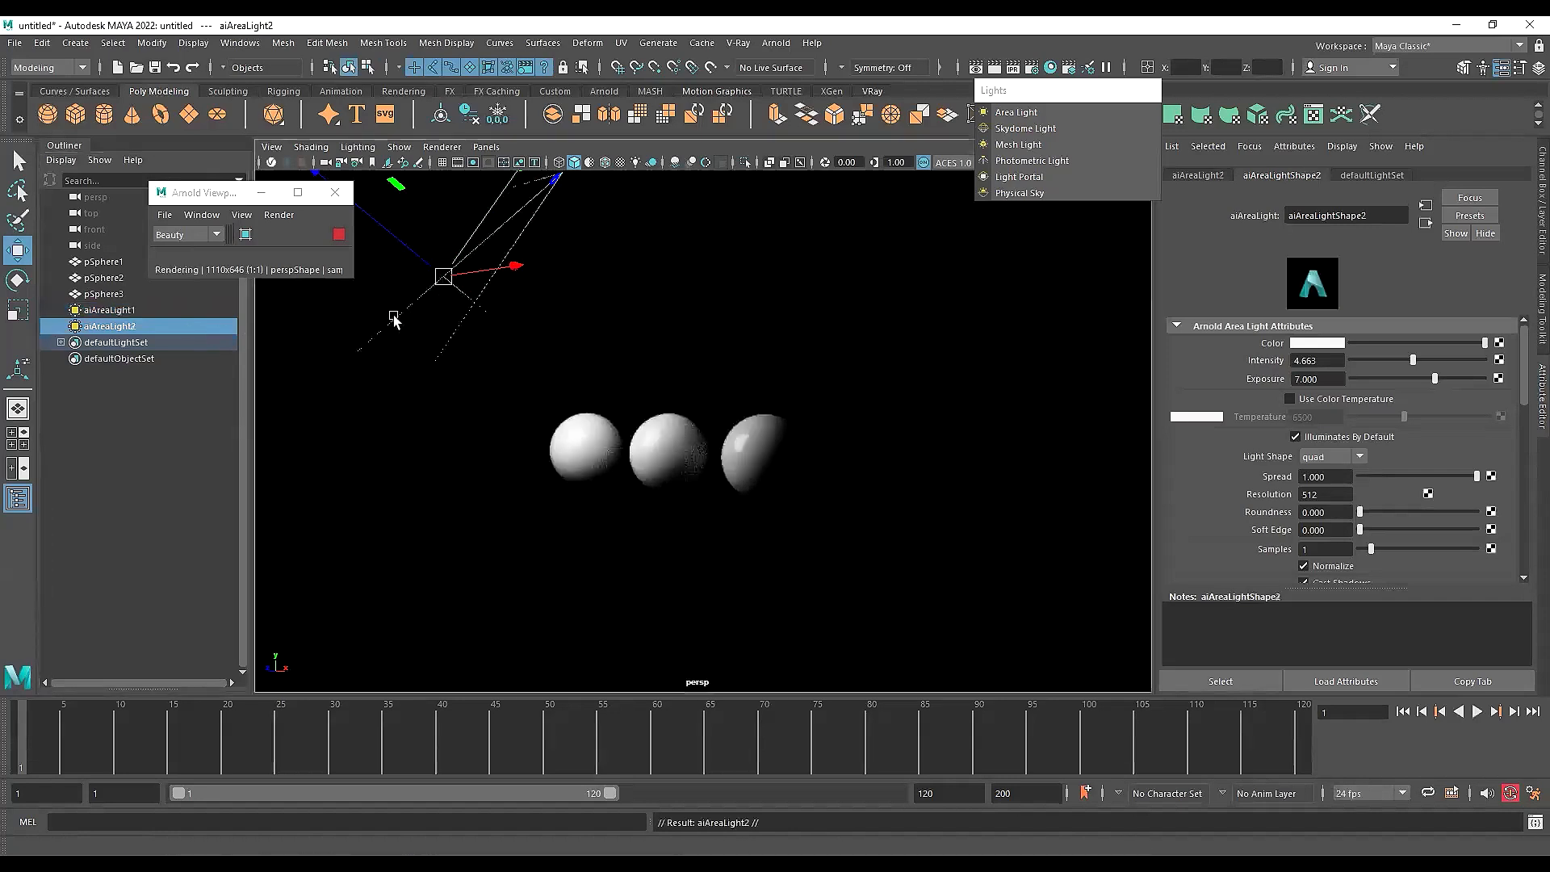
Move the duplicated area light to the opposite end of the row and rotate it to face the spheres
{"action": "left_click_drag", "start_coordinate": [443, 277], "coordinate": [730, 420]}
{"action": "key", "text": "e"}
{"action": "key", "text": "w"}
{"action": "scroll", "coordinate": [776, 562], "scroll_direction": "down", "scroll_amount": 3}
{"action": "key", "text": "e"}
{"action": "left_click_drag", "start_coordinate": [854, 391], "coordinate": [679, 414], "text": "alt"}
{"action": "key", "text": "w"}
{"action": "scroll", "coordinate": [693, 440], "scroll_direction": "up", "scroll_amount": 5}
{"action": "left_click_drag", "start_coordinate": [730, 480], "coordinate": [717, 413], "text": "alt"}
{"action": "scroll", "coordinate": [723, 497], "scroll_direction": "up", "scroll_amount": 4}
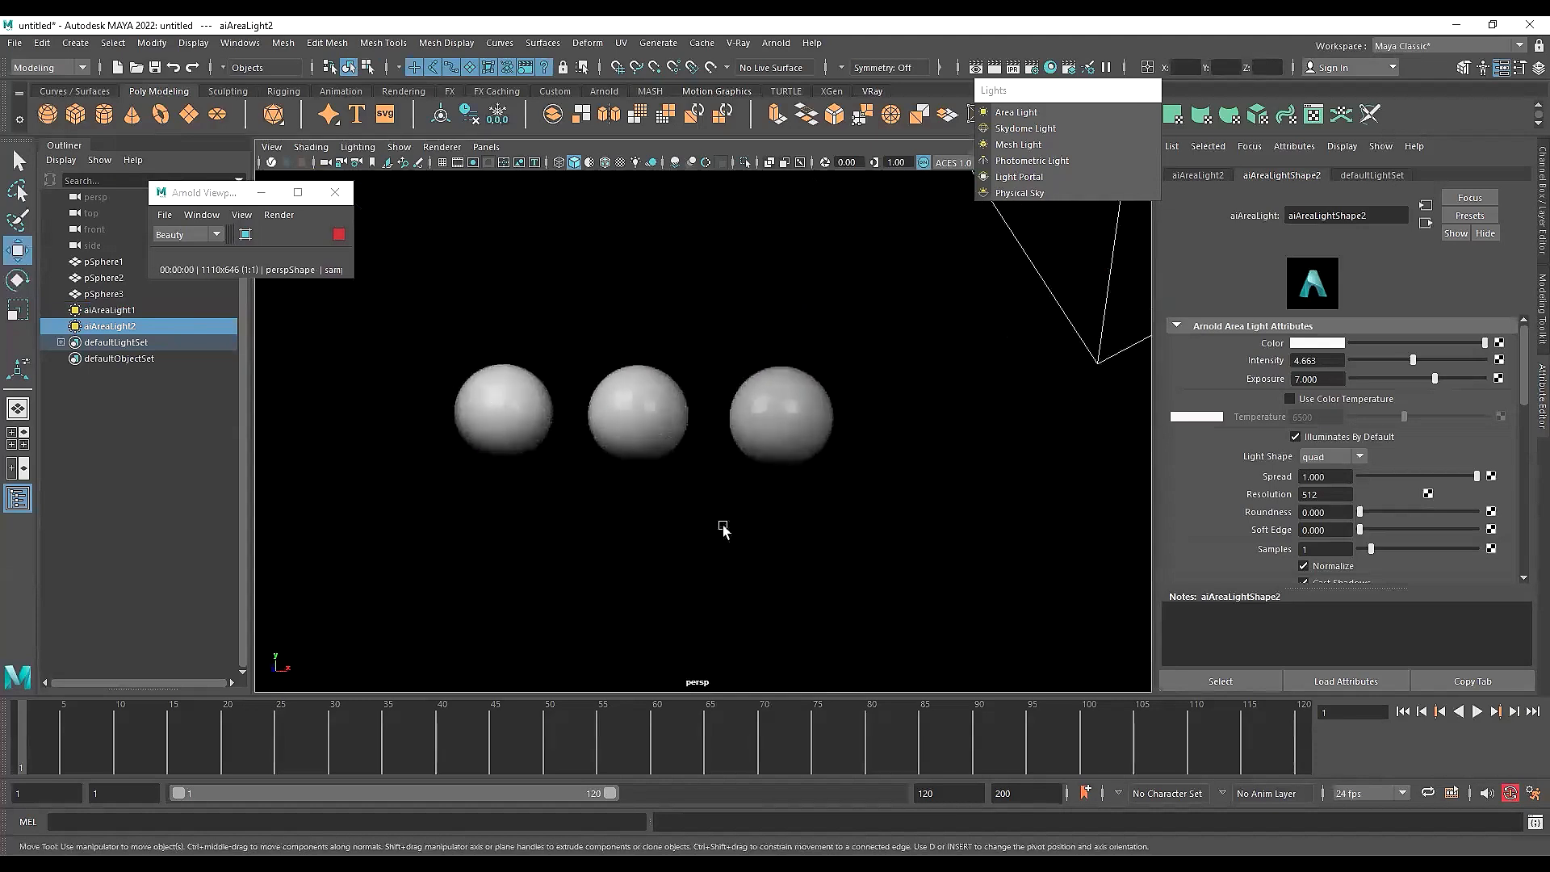
Examine the two-light result on the spheres from several angles and stop the live Arnold render
{"action": "left_click_drag", "start_coordinate": [795, 526], "coordinate": [626, 525], "text": "alt"}
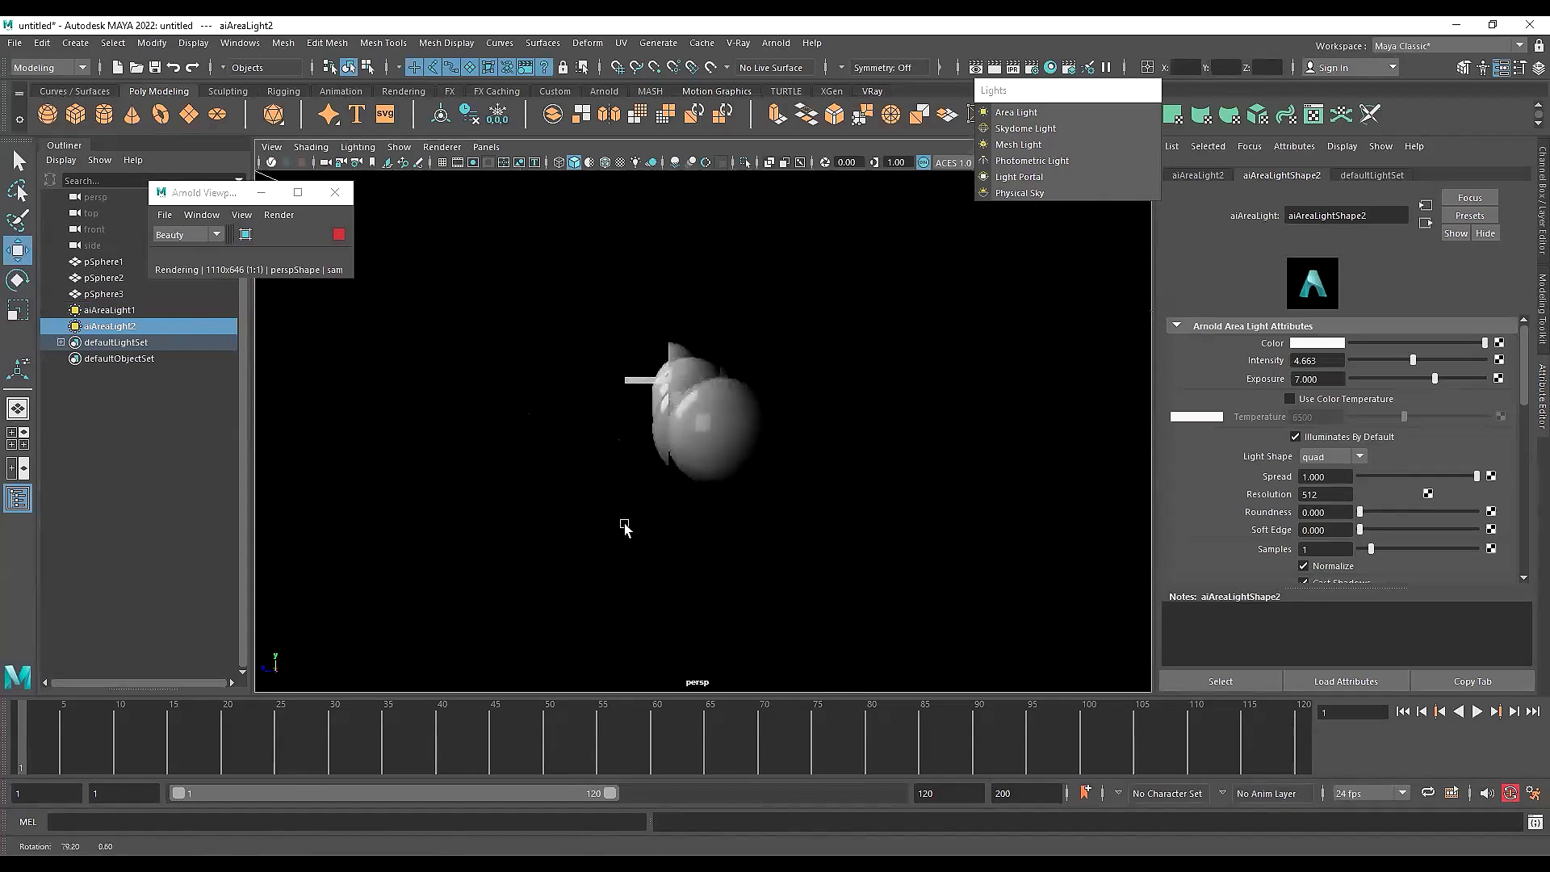
{"action": "left_click_drag", "start_coordinate": [726, 356], "coordinate": [775, 450], "text": "alt"}
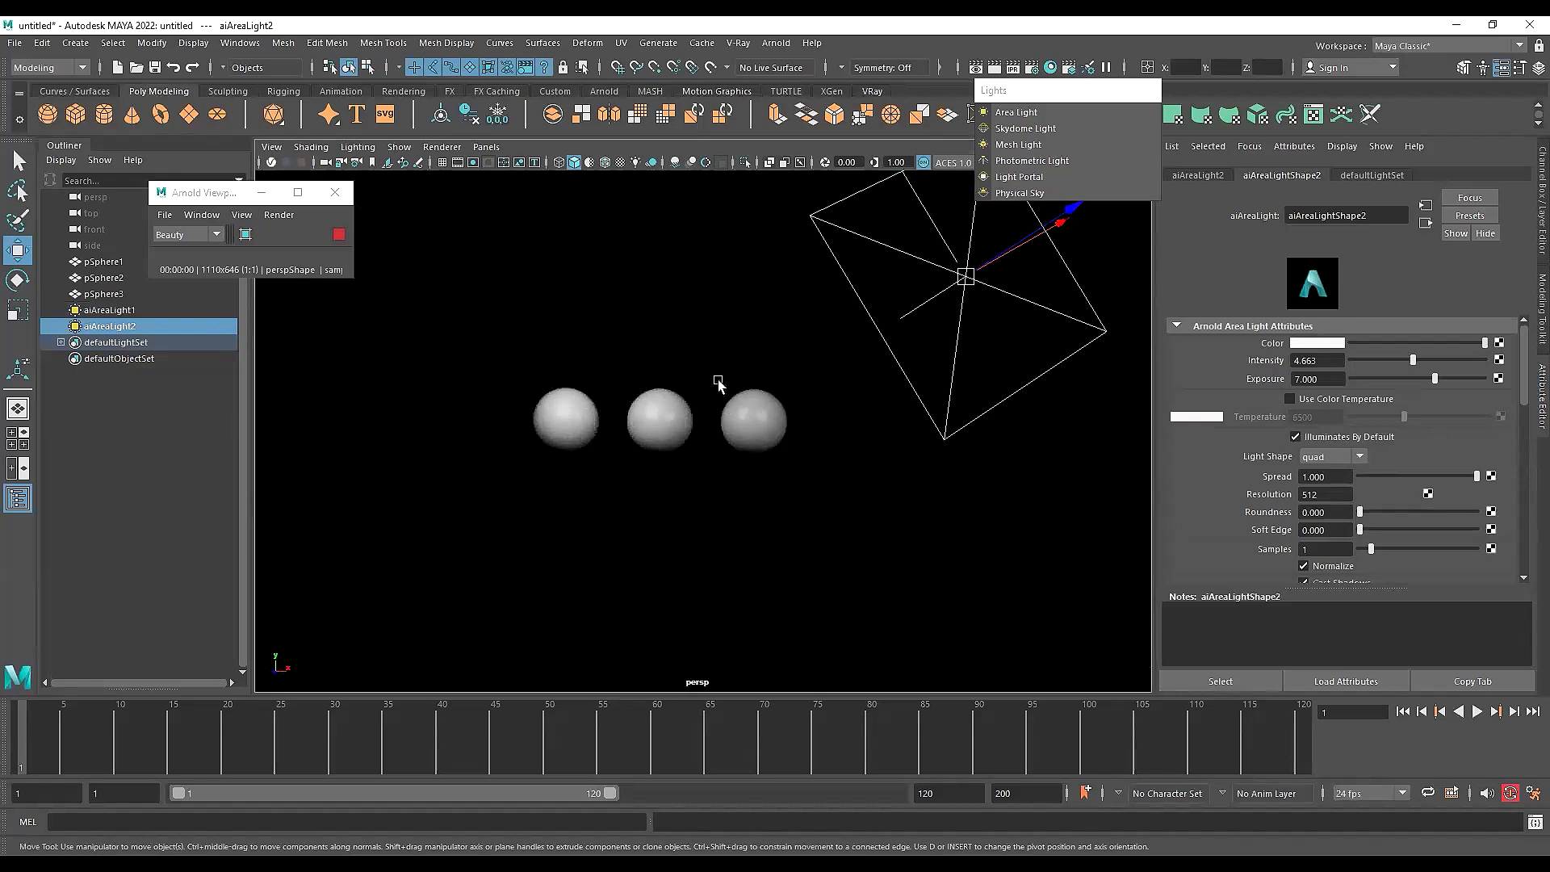
{"action": "left_click_drag", "start_coordinate": [757, 353], "coordinate": [743, 447], "text": "alt"}
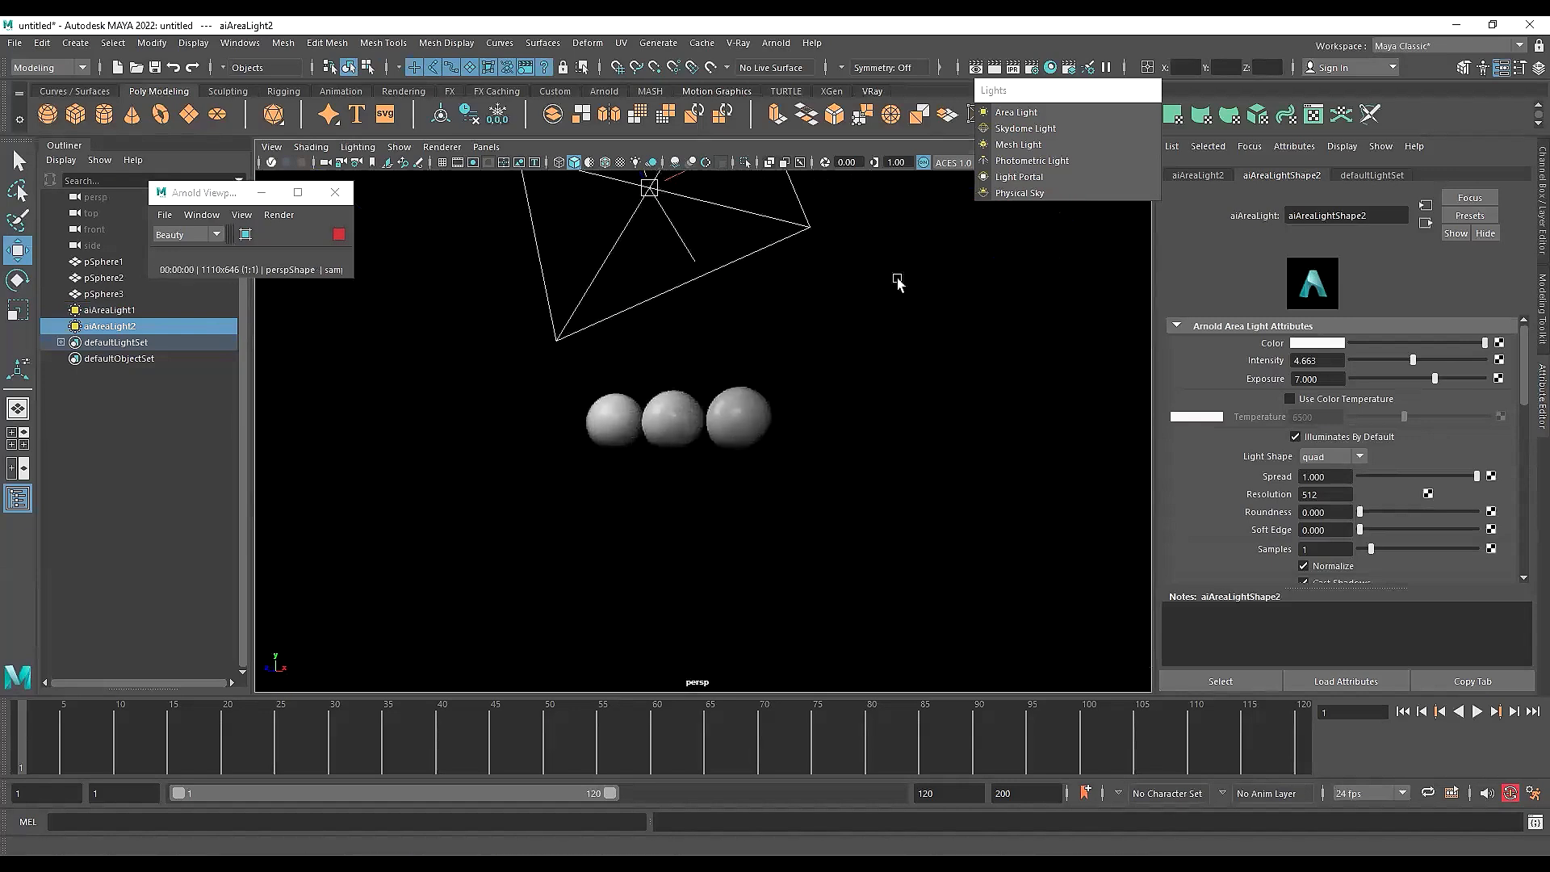
{"action": "left_click_drag", "start_coordinate": [681, 495], "coordinate": [734, 502], "text": "alt"}
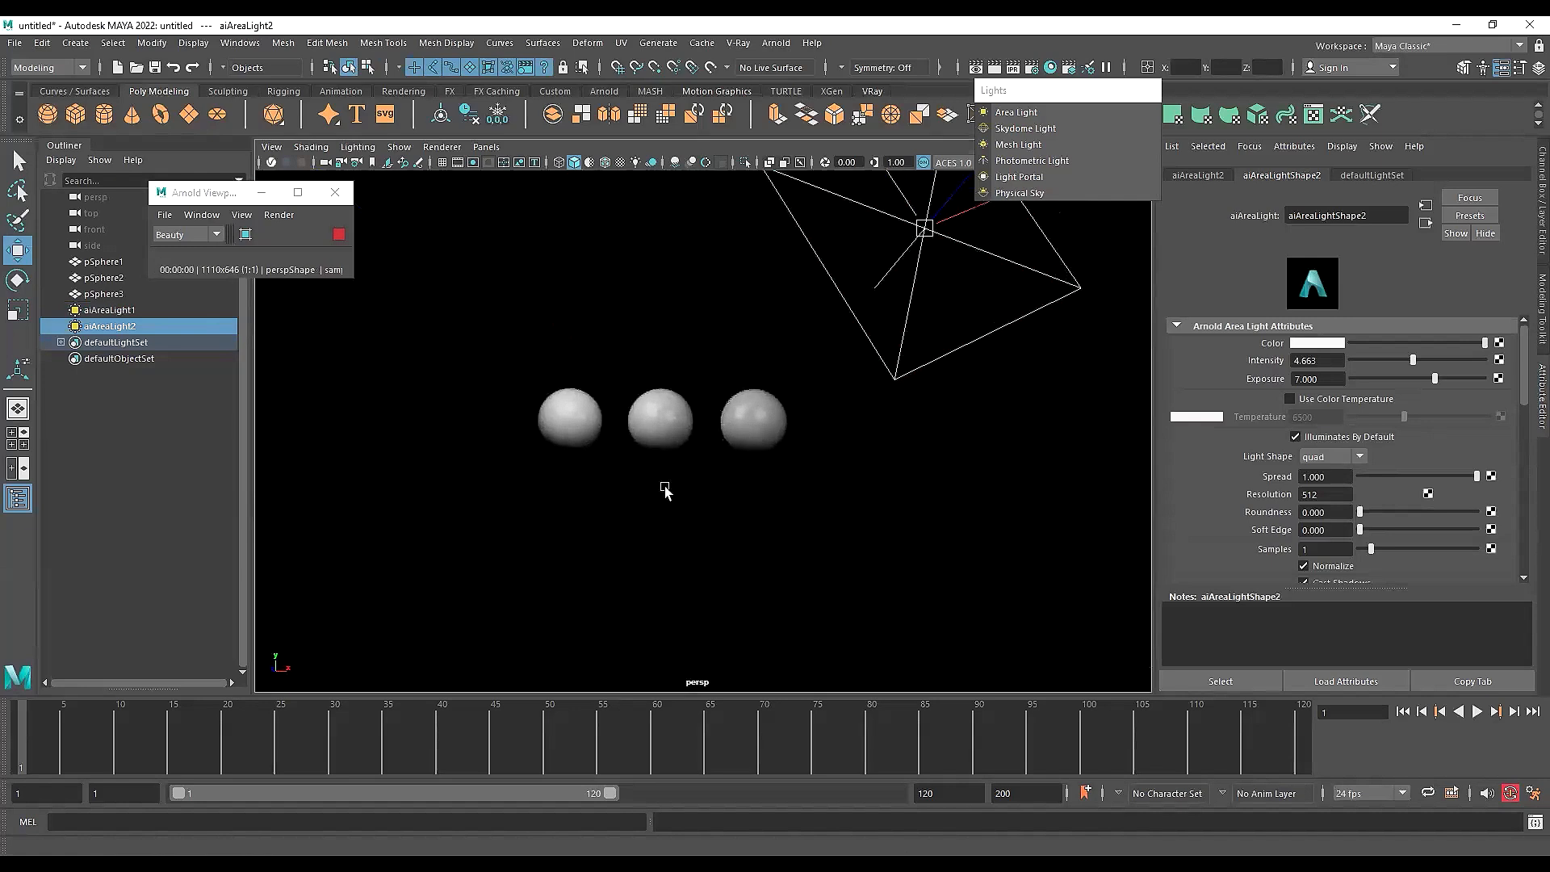
{"action": "left_click", "coordinate": [339, 235]}
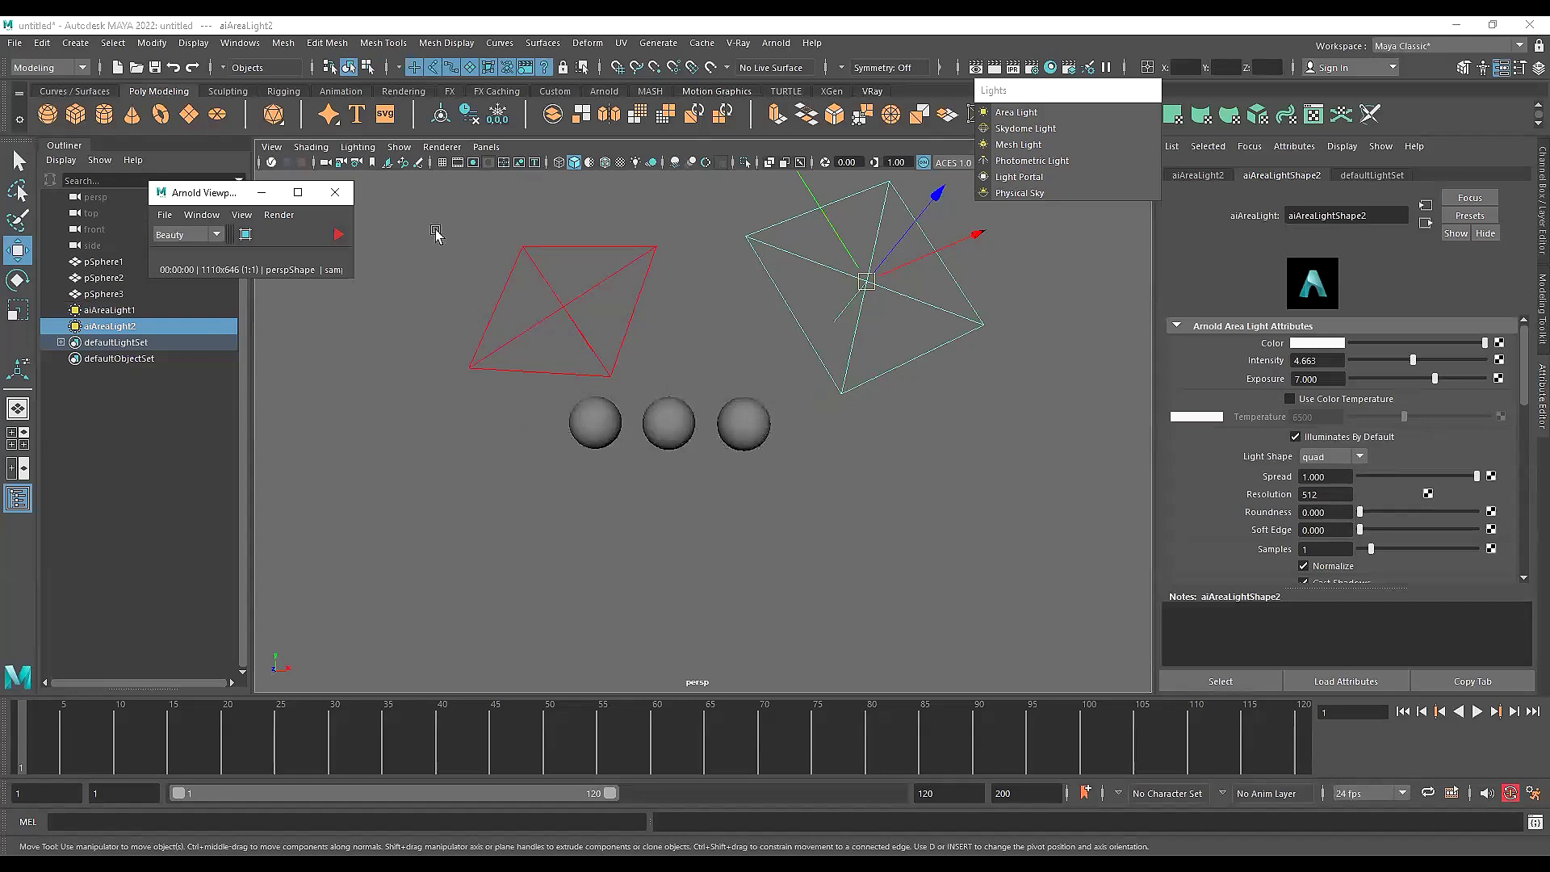
Create a polygon plane at the origin and scale it up uniformly into a floor spanning the spheres
{"action": "left_click", "coordinate": [190, 118]}
{"action": "left_click_drag", "start_coordinate": [598, 419], "coordinate": [678, 354]}
{"action": "key", "text": "ctrl+z"}
{"action": "left_click_drag", "start_coordinate": [670, 455], "coordinate": [648, 482], "text": "alt"}
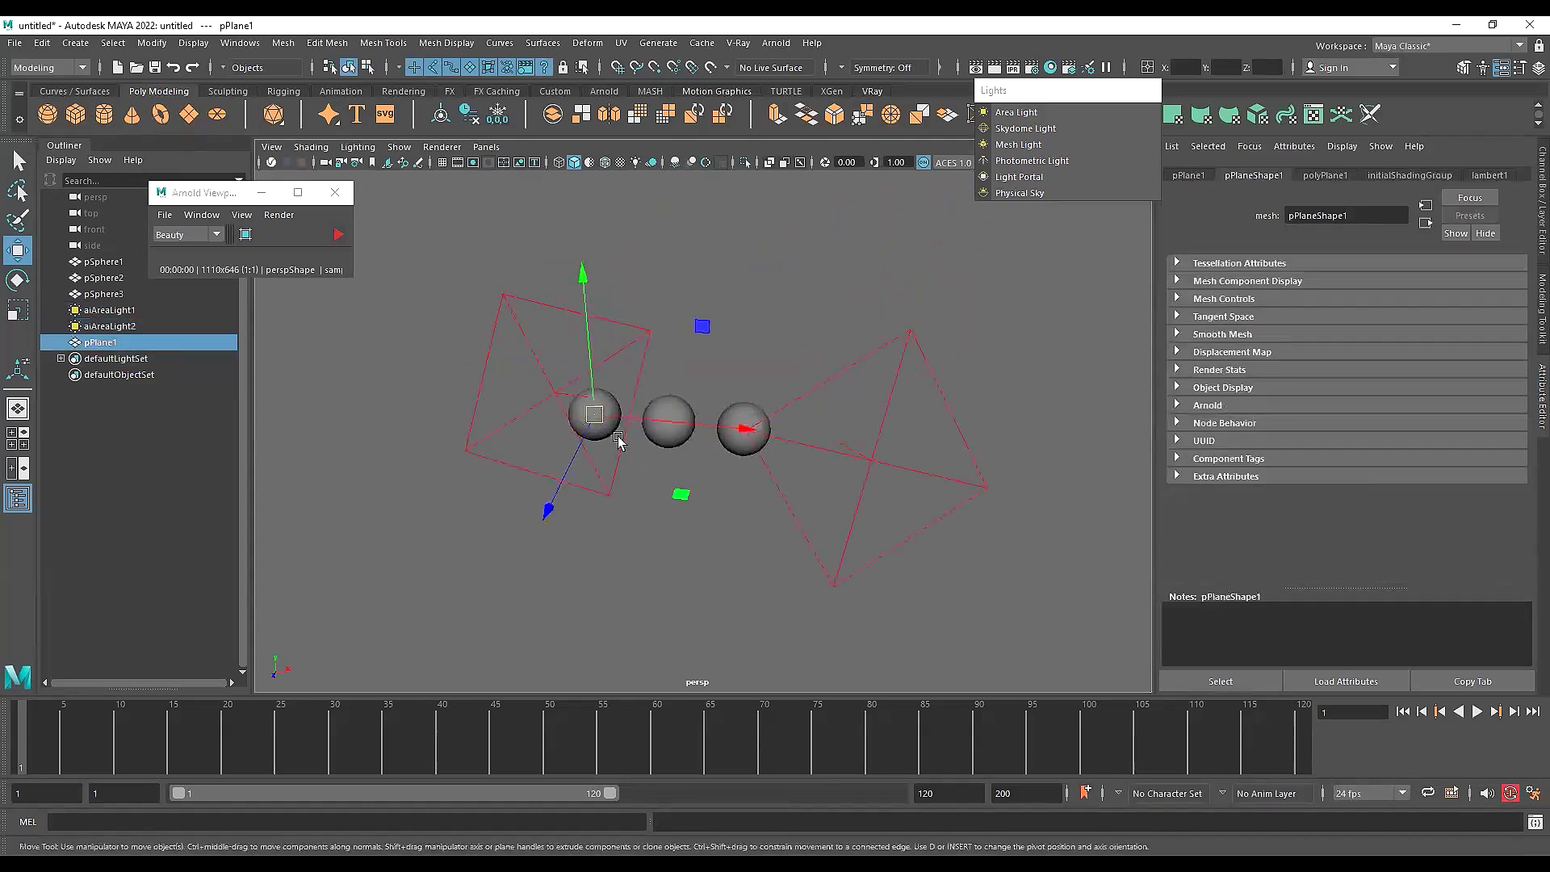
{"action": "key", "text": "r"}
{"action": "left_click_drag", "start_coordinate": [595, 415], "coordinate": [904, 436]}
{"action": "key", "text": "w"}
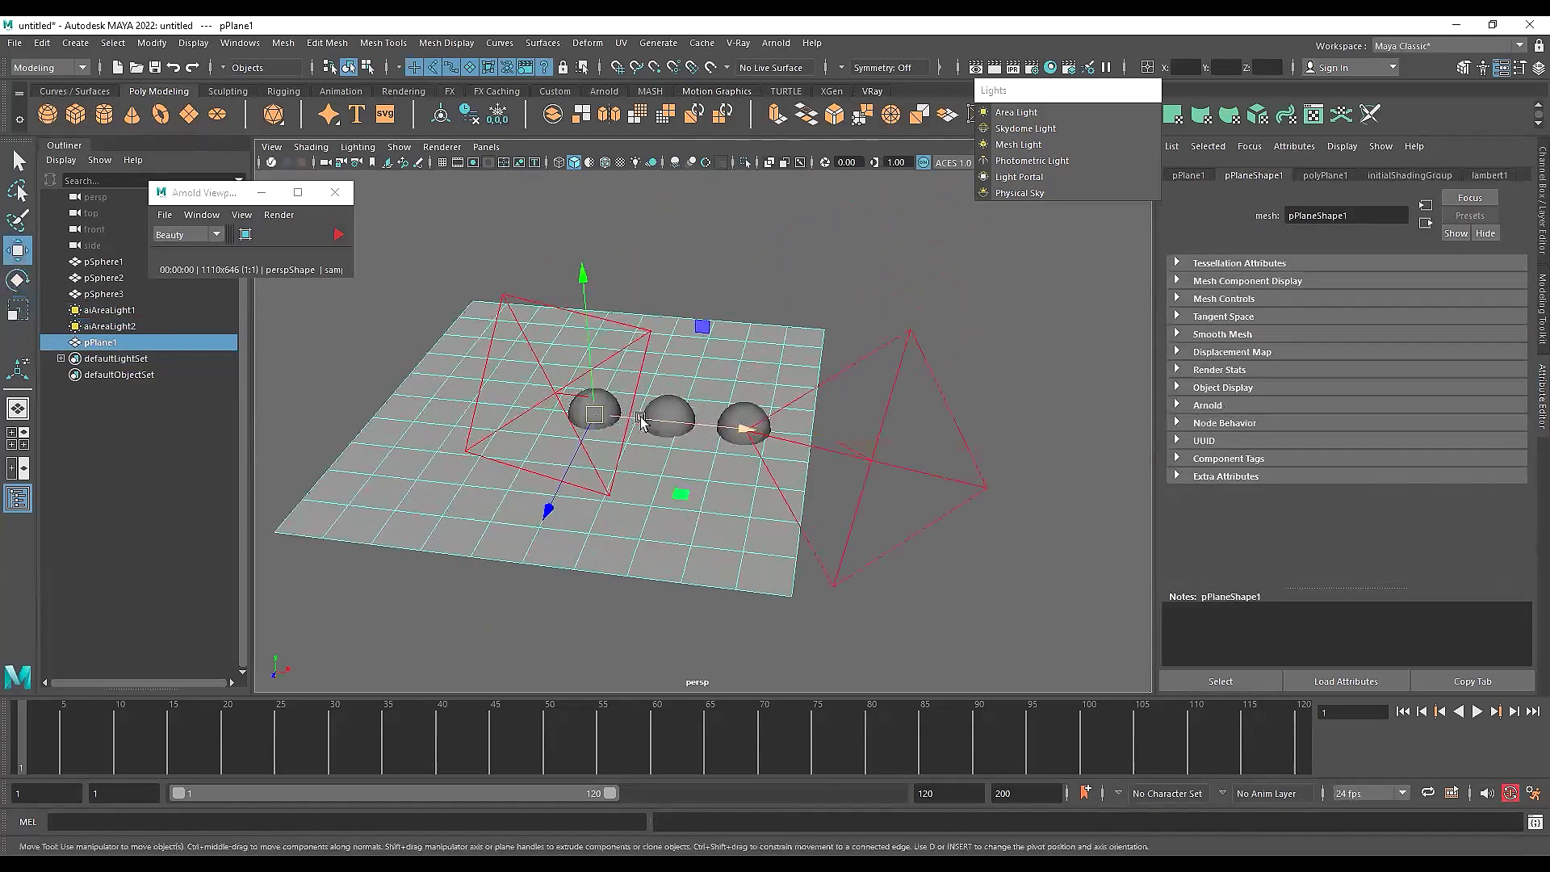
Move the plane along X to centre it on the row and lower it beneath the spheres
{"action": "left_click_drag", "start_coordinate": [746, 429], "coordinate": [837, 440]}
{"action": "left_click_drag", "start_coordinate": [672, 448], "coordinate": [678, 393], "text": "alt"}
{"action": "left_click_drag", "start_coordinate": [752, 453], "coordinate": [739, 457]}
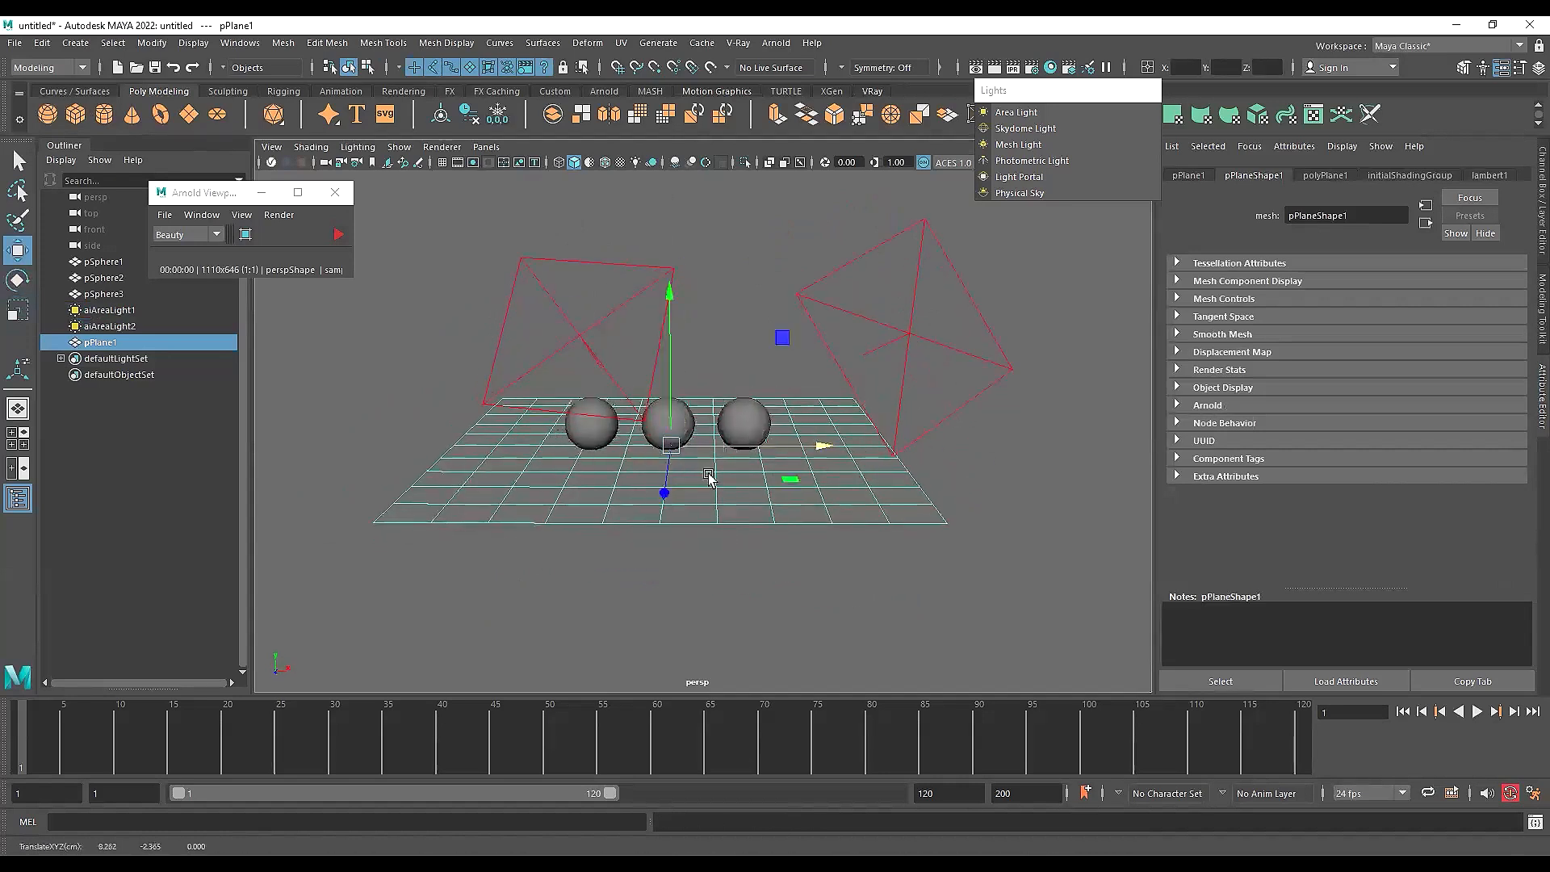
Assign the existing aiStandardSurface1 material to the floor plane
{"action": "scroll", "coordinate": [710, 478], "scroll_direction": "up", "scroll_amount": 3}
{"action": "left_click", "coordinate": [710, 355]}
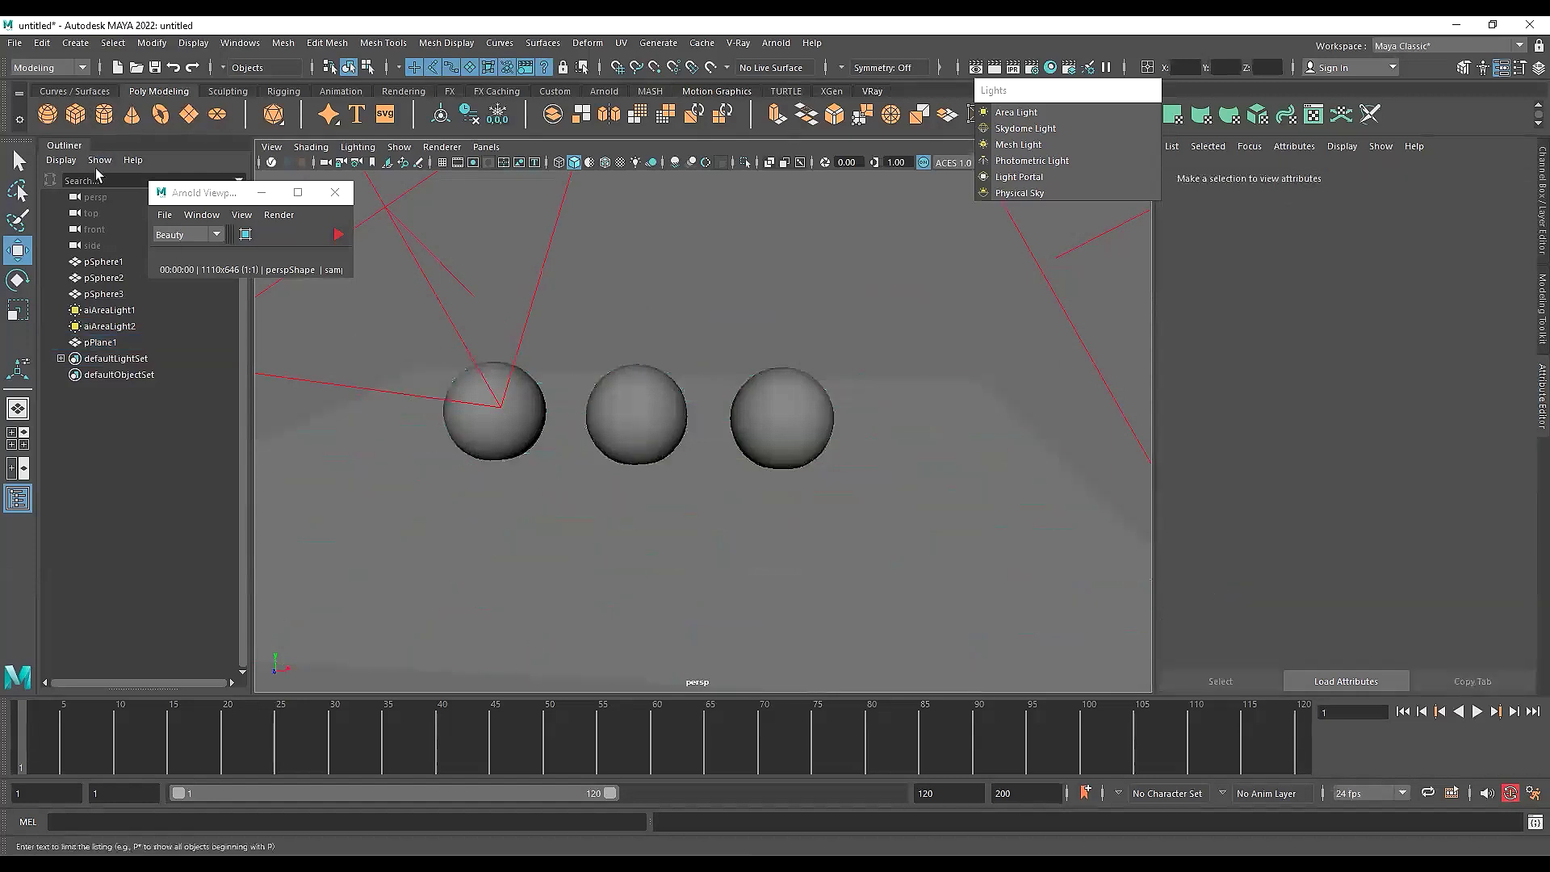
{"action": "left_click", "coordinate": [686, 578]}
{"action": "left_click", "coordinate": [1492, 177]}
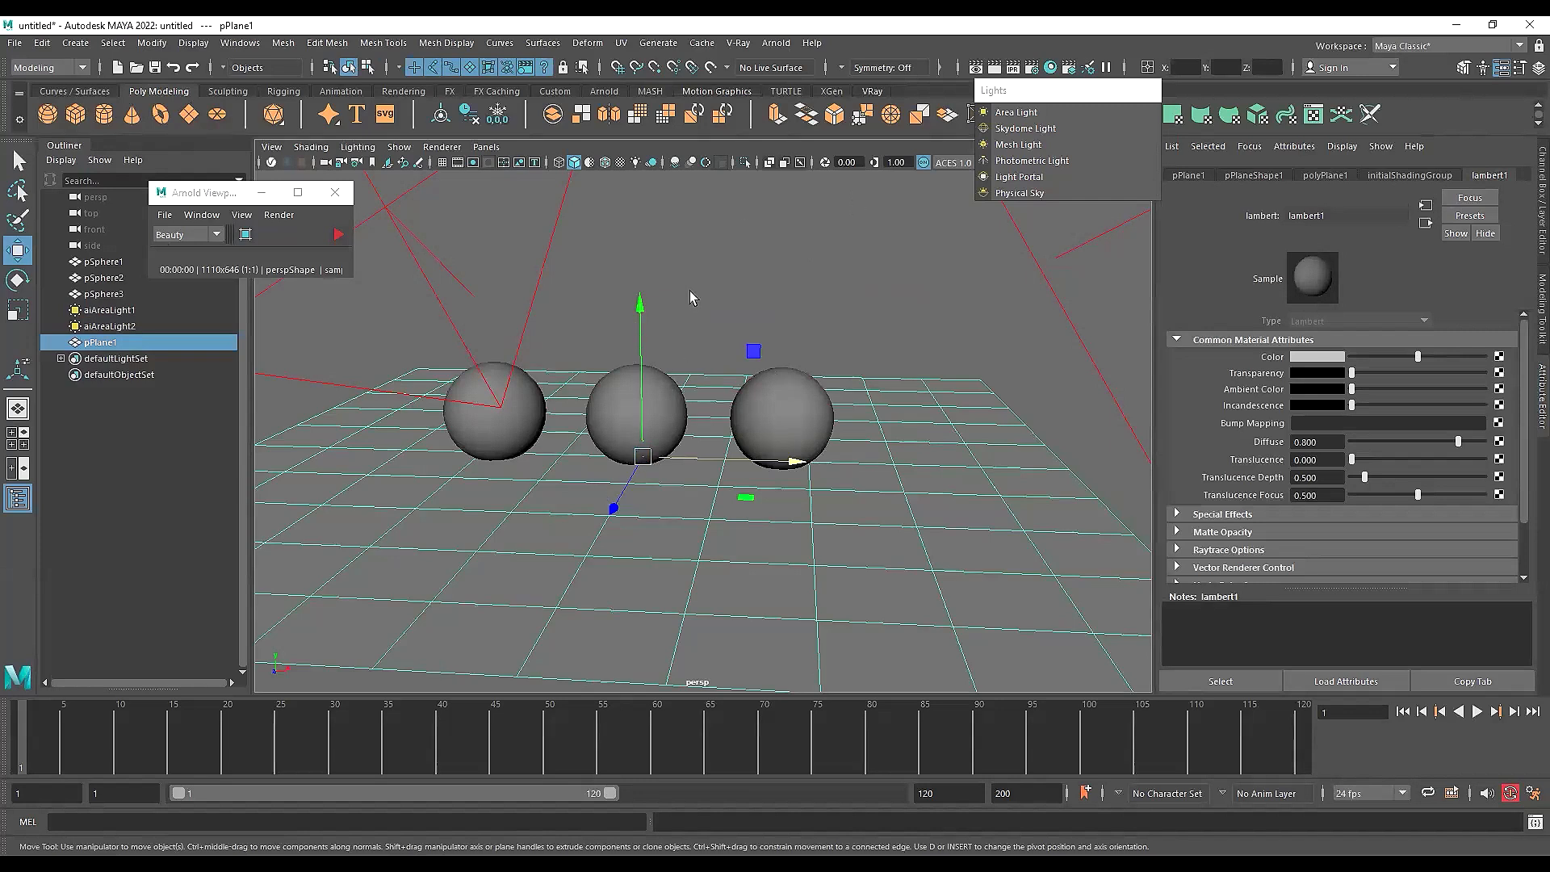
{"action": "right_click_drag", "start_coordinate": [676, 234], "coordinate": [696, 685]}
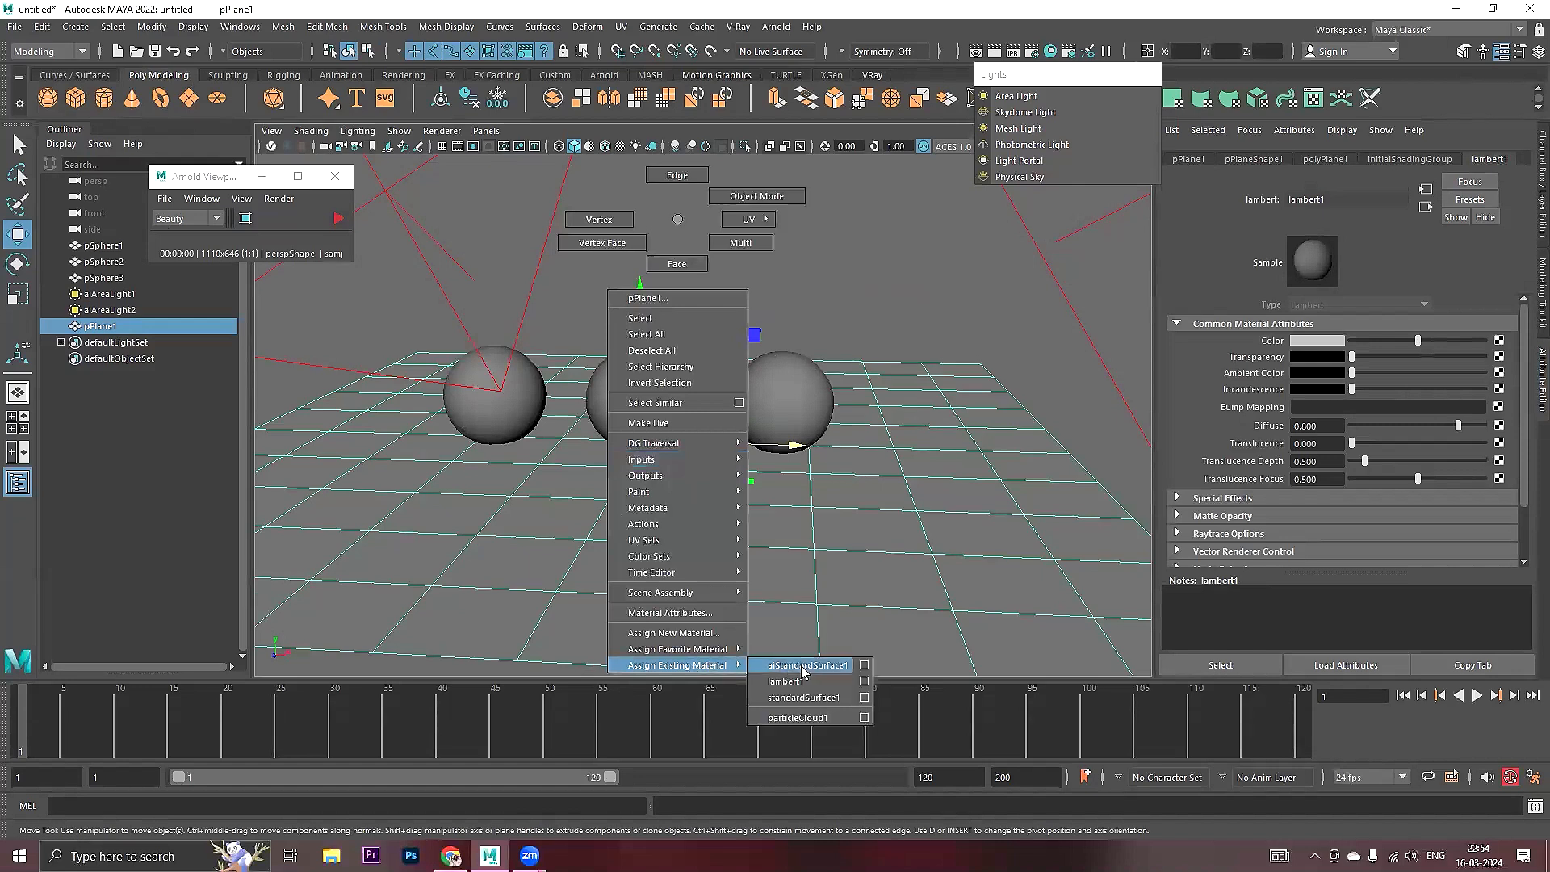
{"action": "right_click_drag", "start_coordinate": [802, 669], "coordinate": [802, 669]}
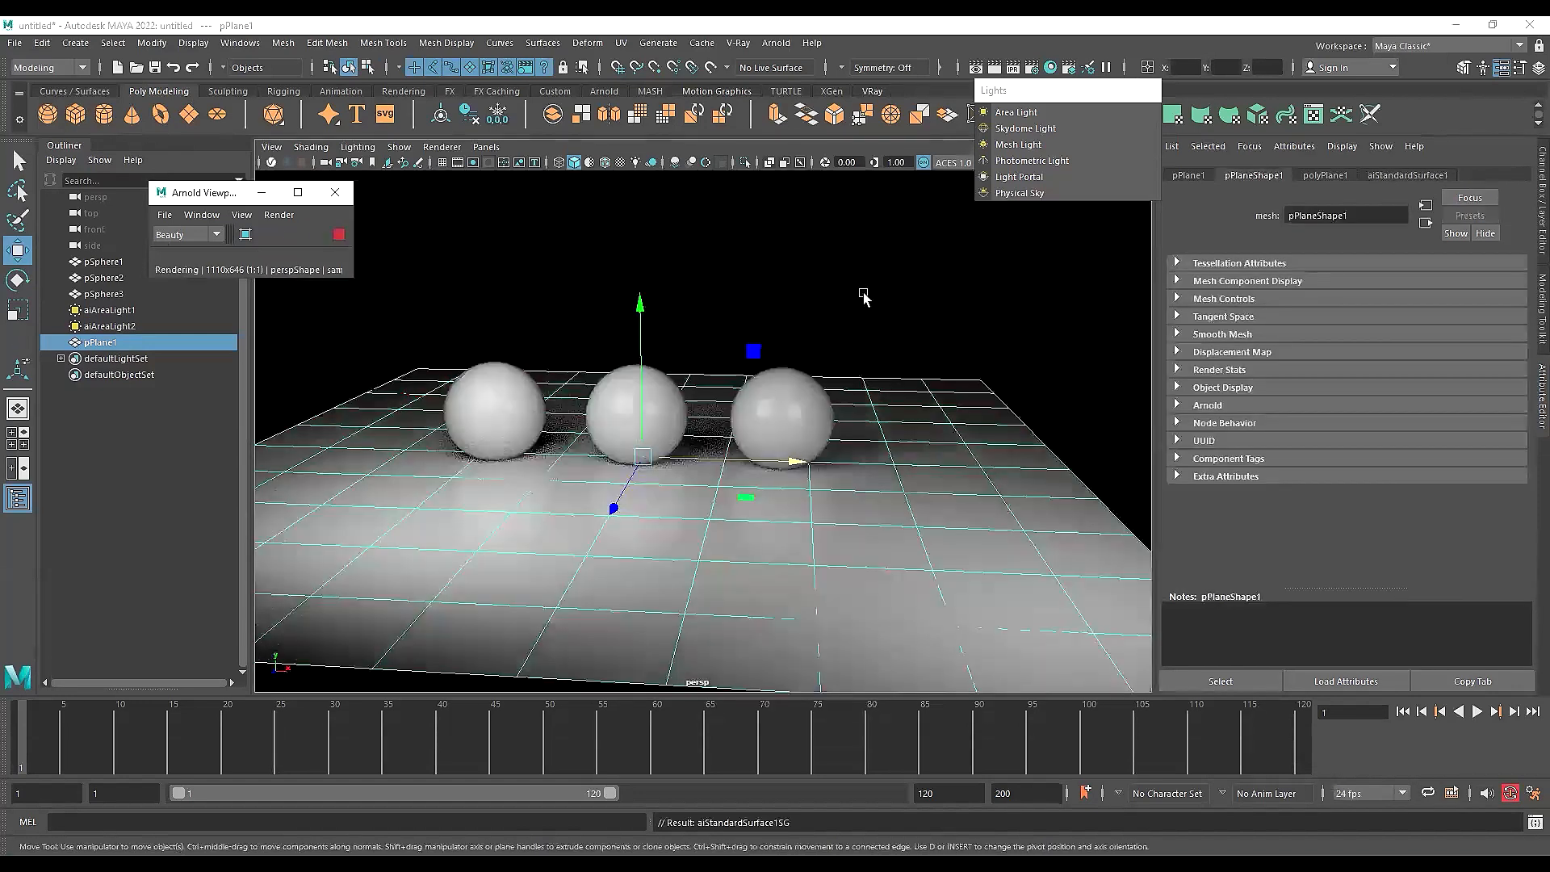
Examine the spheres' shadows and reflections on the floor from several angles in the live Arnold render, and stop the render
{"action": "left_click", "coordinate": [864, 297]}
{"action": "left_click_drag", "start_coordinate": [862, 315], "coordinate": [822, 326], "text": "alt"}
{"action": "left_click_drag", "start_coordinate": [707, 458], "coordinate": [728, 449], "text": "alt"}
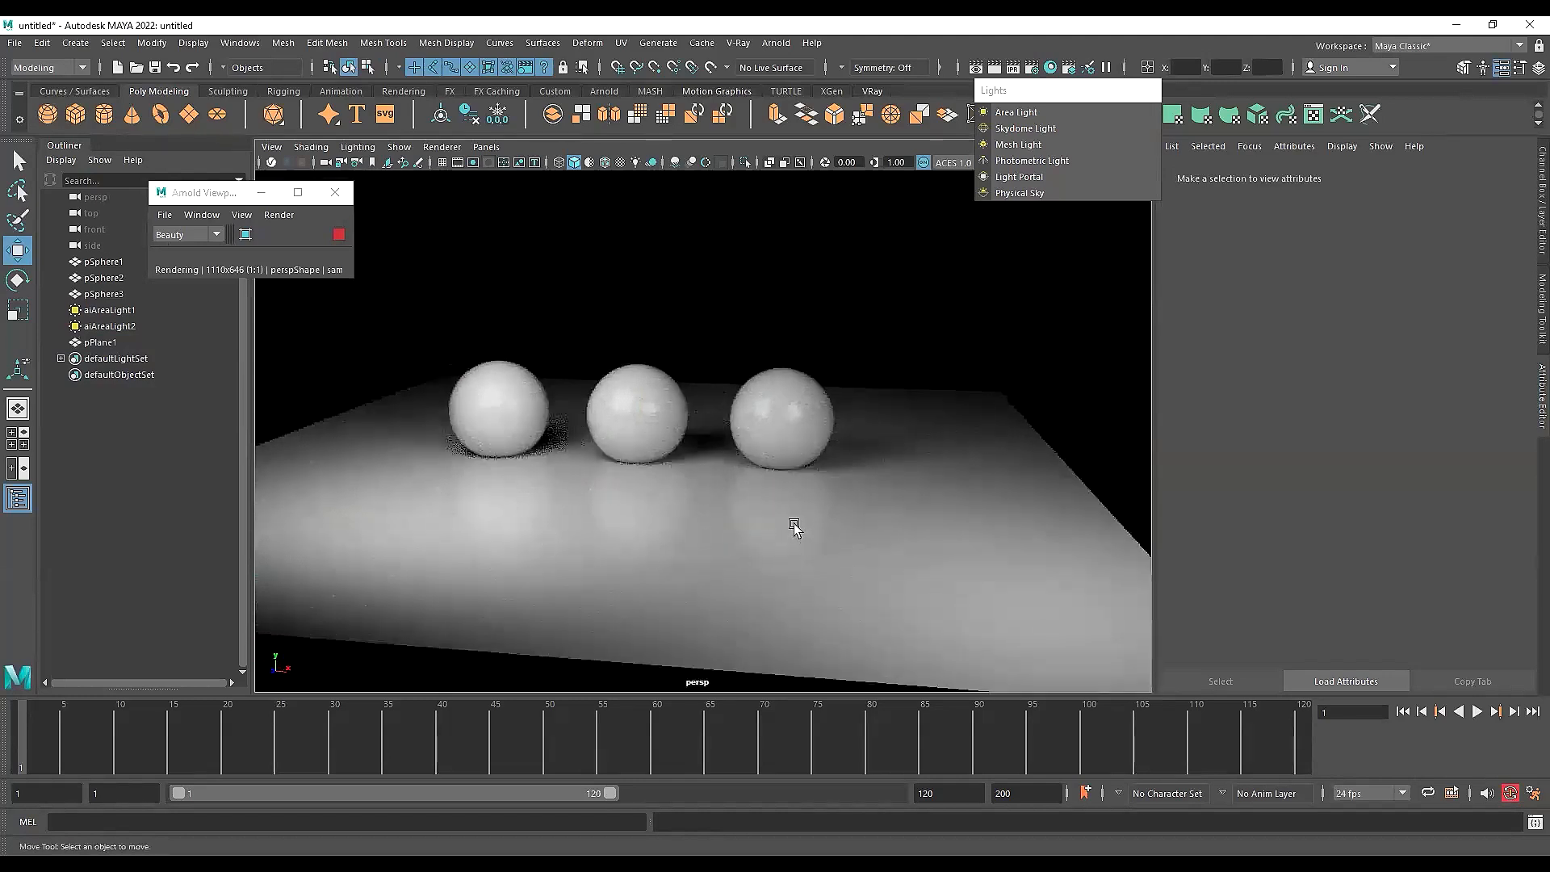
{"action": "left_click_drag", "start_coordinate": [796, 527], "coordinate": [782, 529], "text": "alt"}
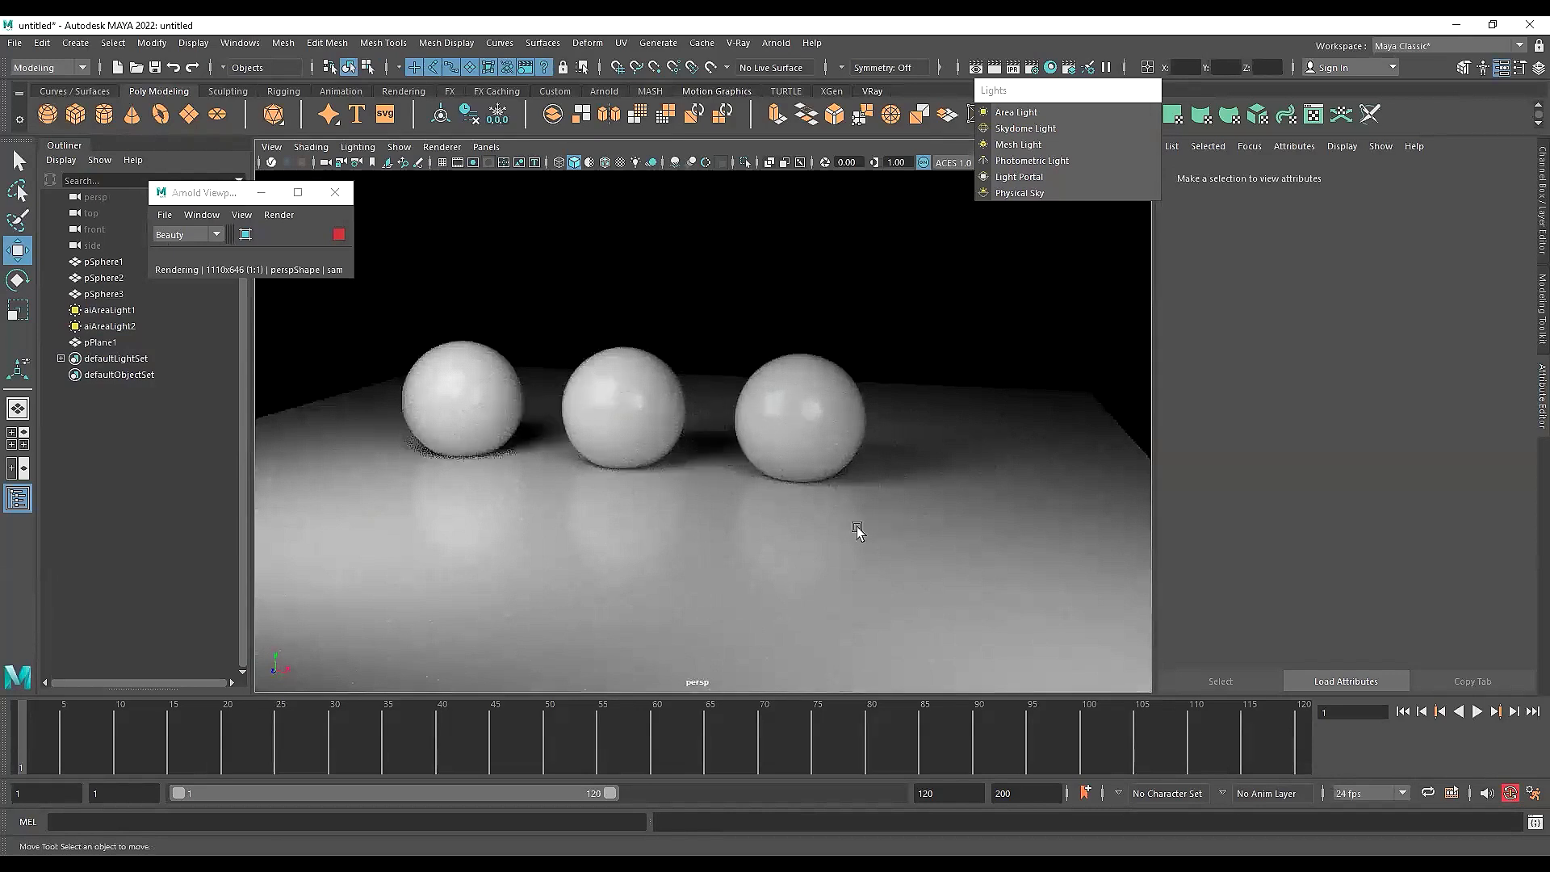
{"action": "left_click_drag", "start_coordinate": [777, 511], "coordinate": [766, 520], "text": "alt"}
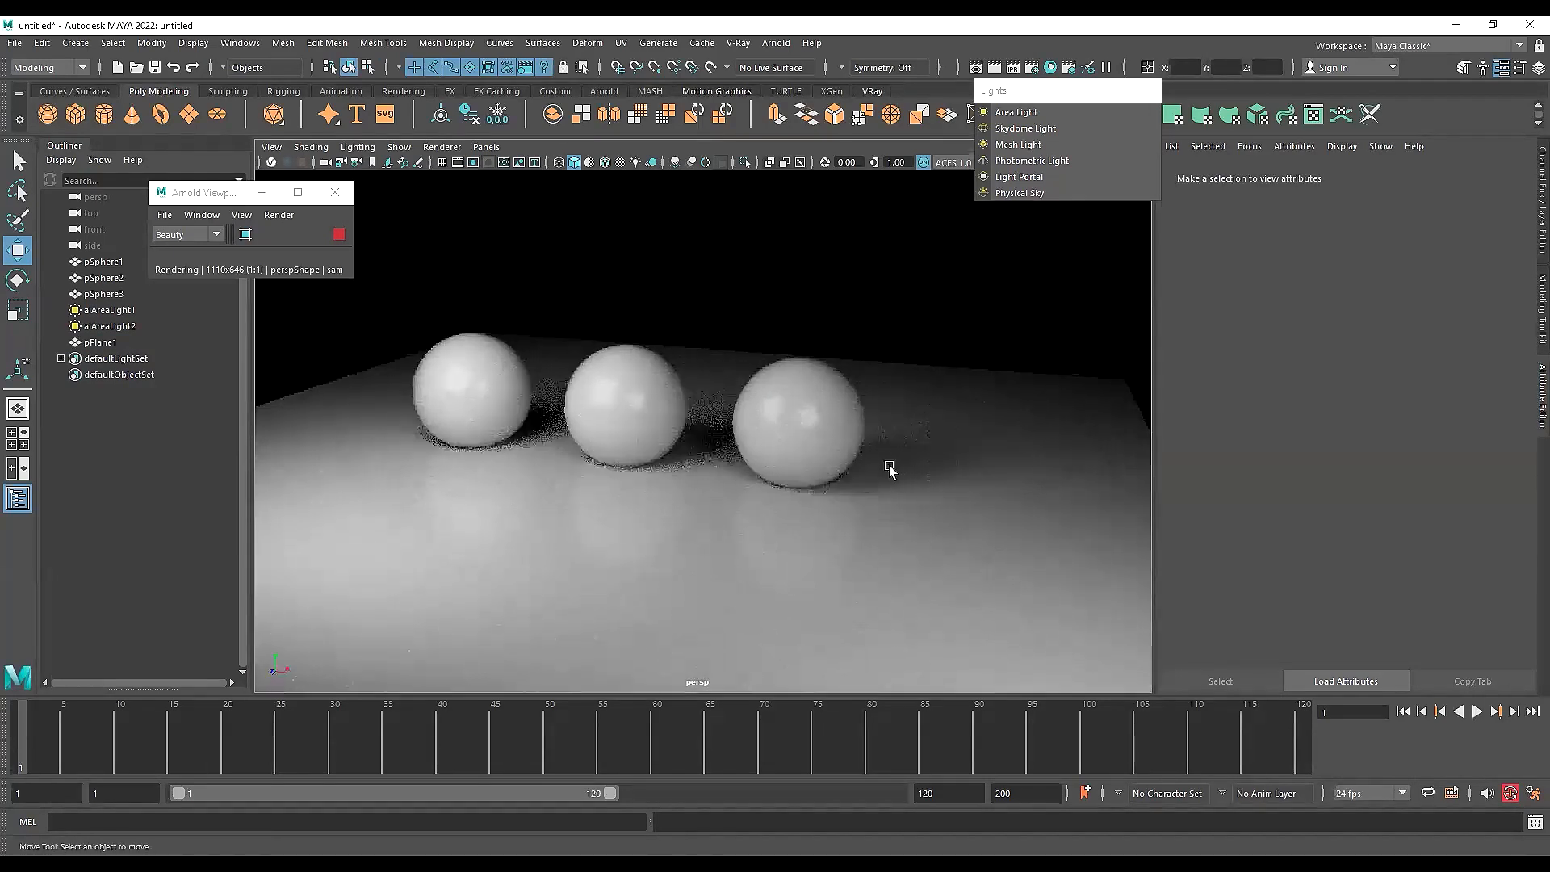
{"action": "left_click_drag", "start_coordinate": [889, 471], "coordinate": [719, 467], "text": "alt"}
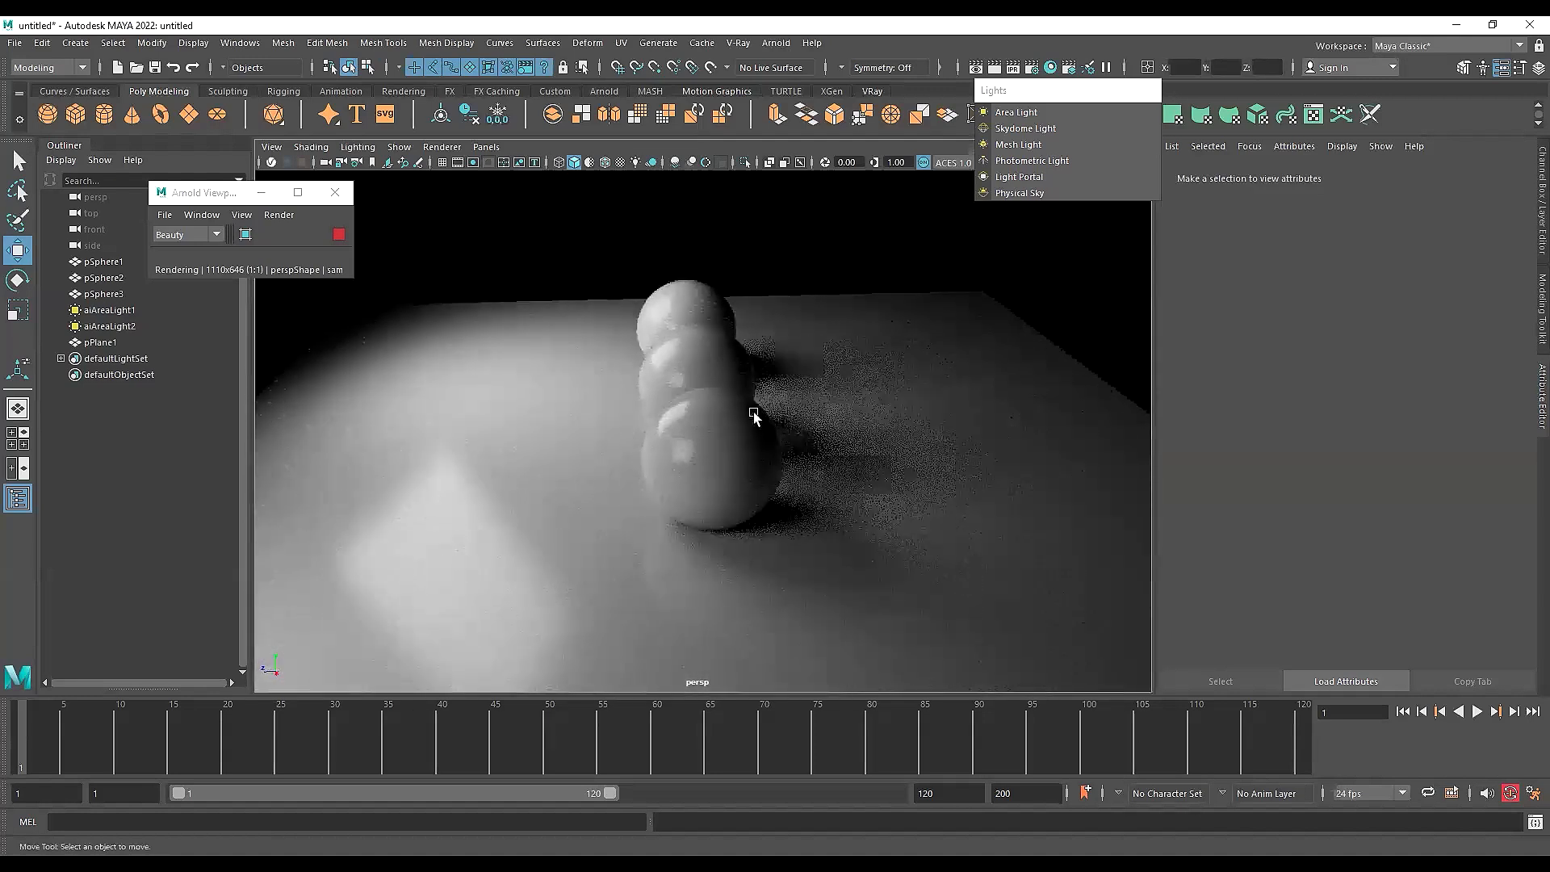
{"action": "left_click_drag", "start_coordinate": [797, 511], "coordinate": [888, 480], "text": "alt"}
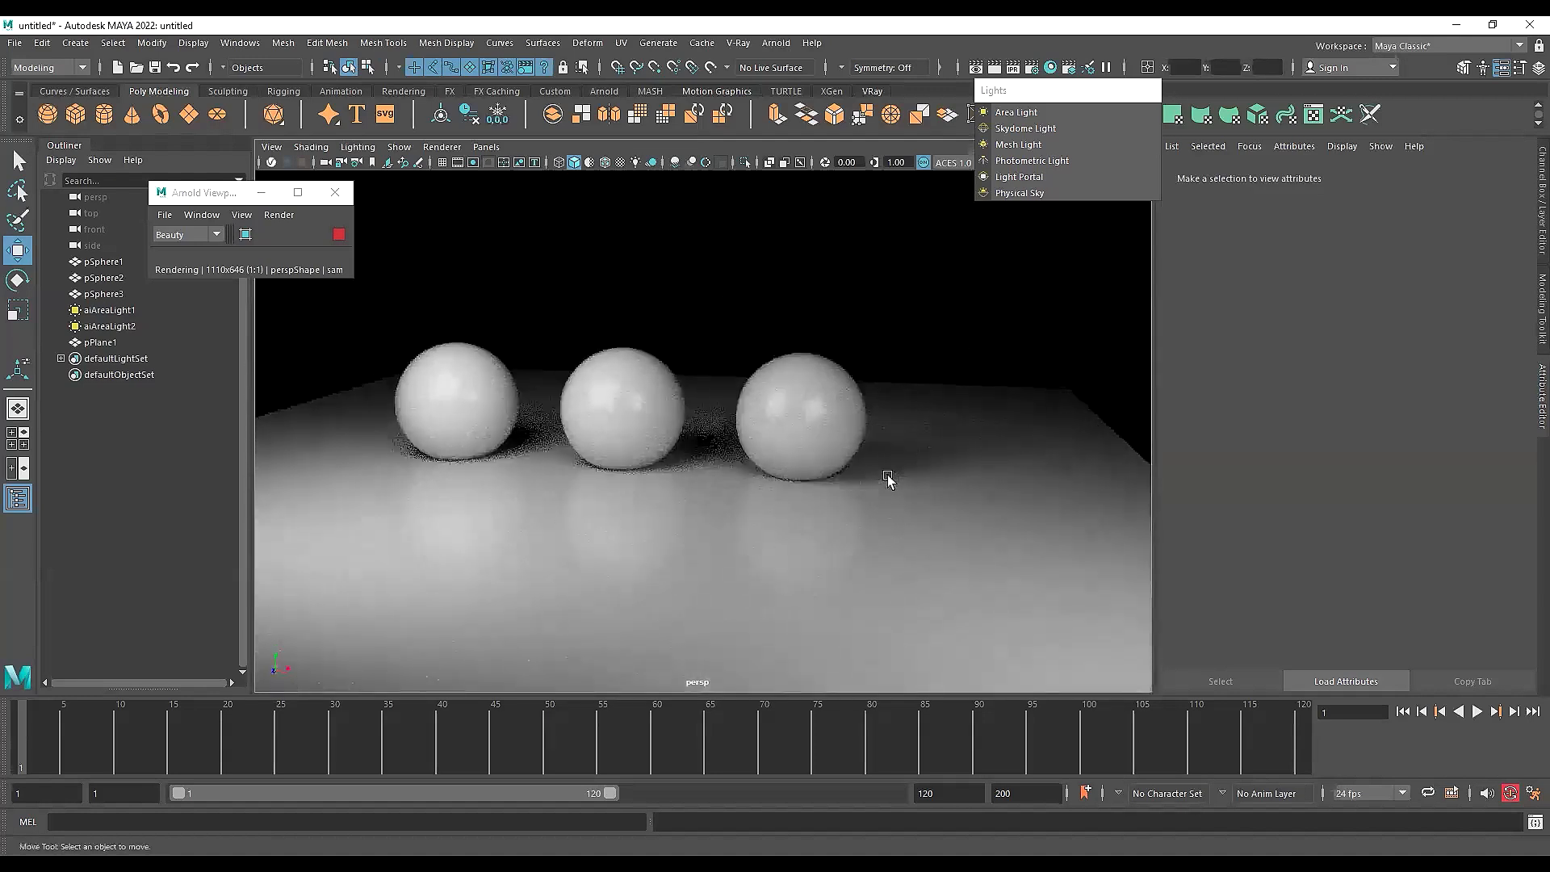
{"action": "scroll", "coordinate": [717, 451], "scroll_direction": "up", "scroll_amount": 3}
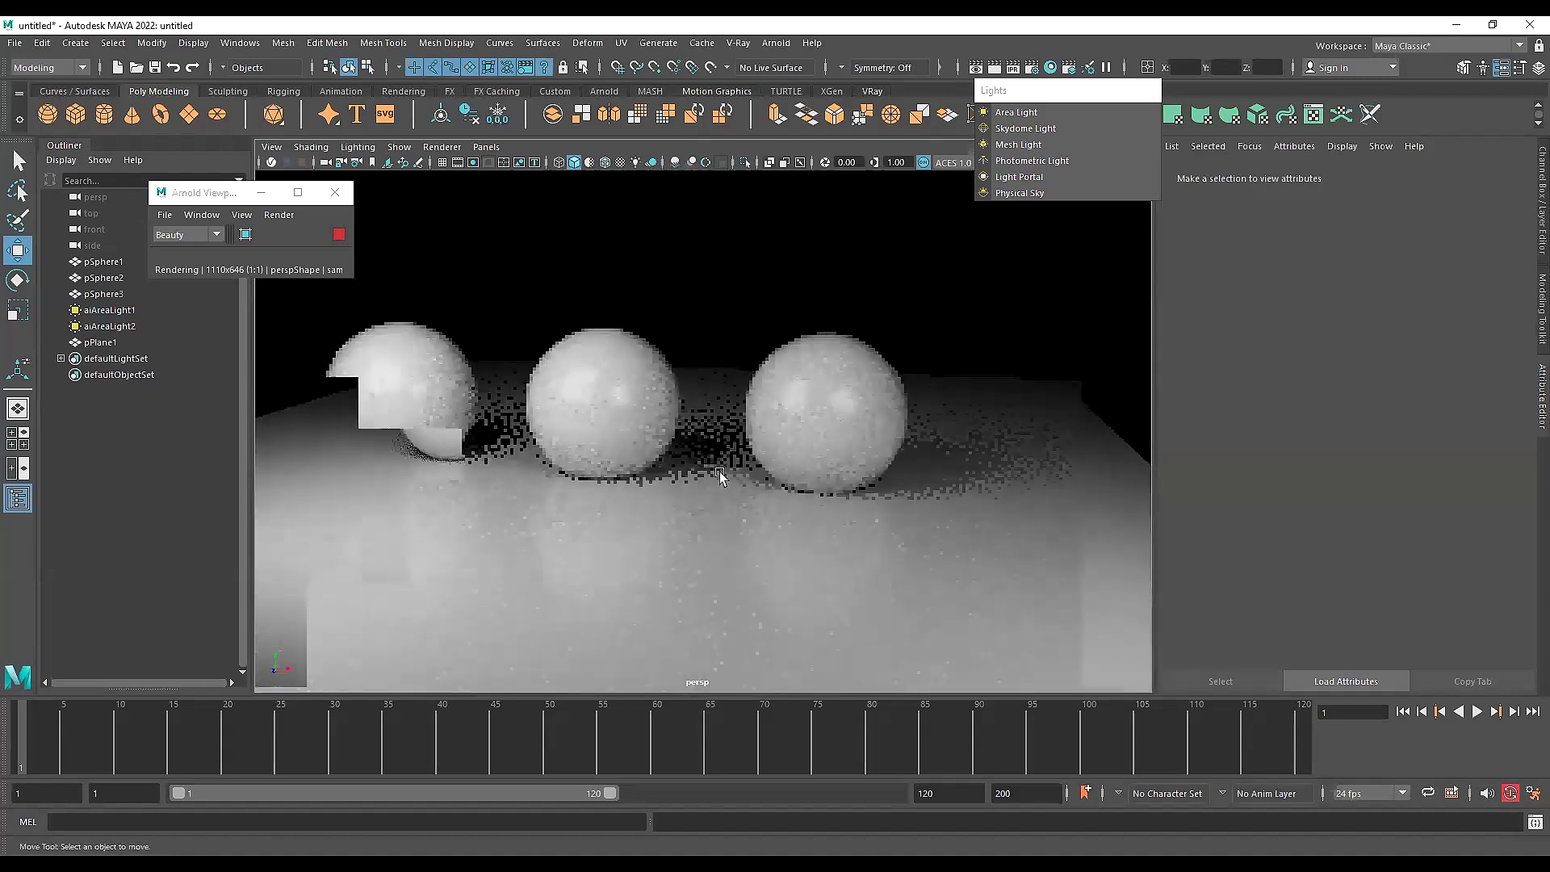
{"action": "left_click", "coordinate": [583, 472]}
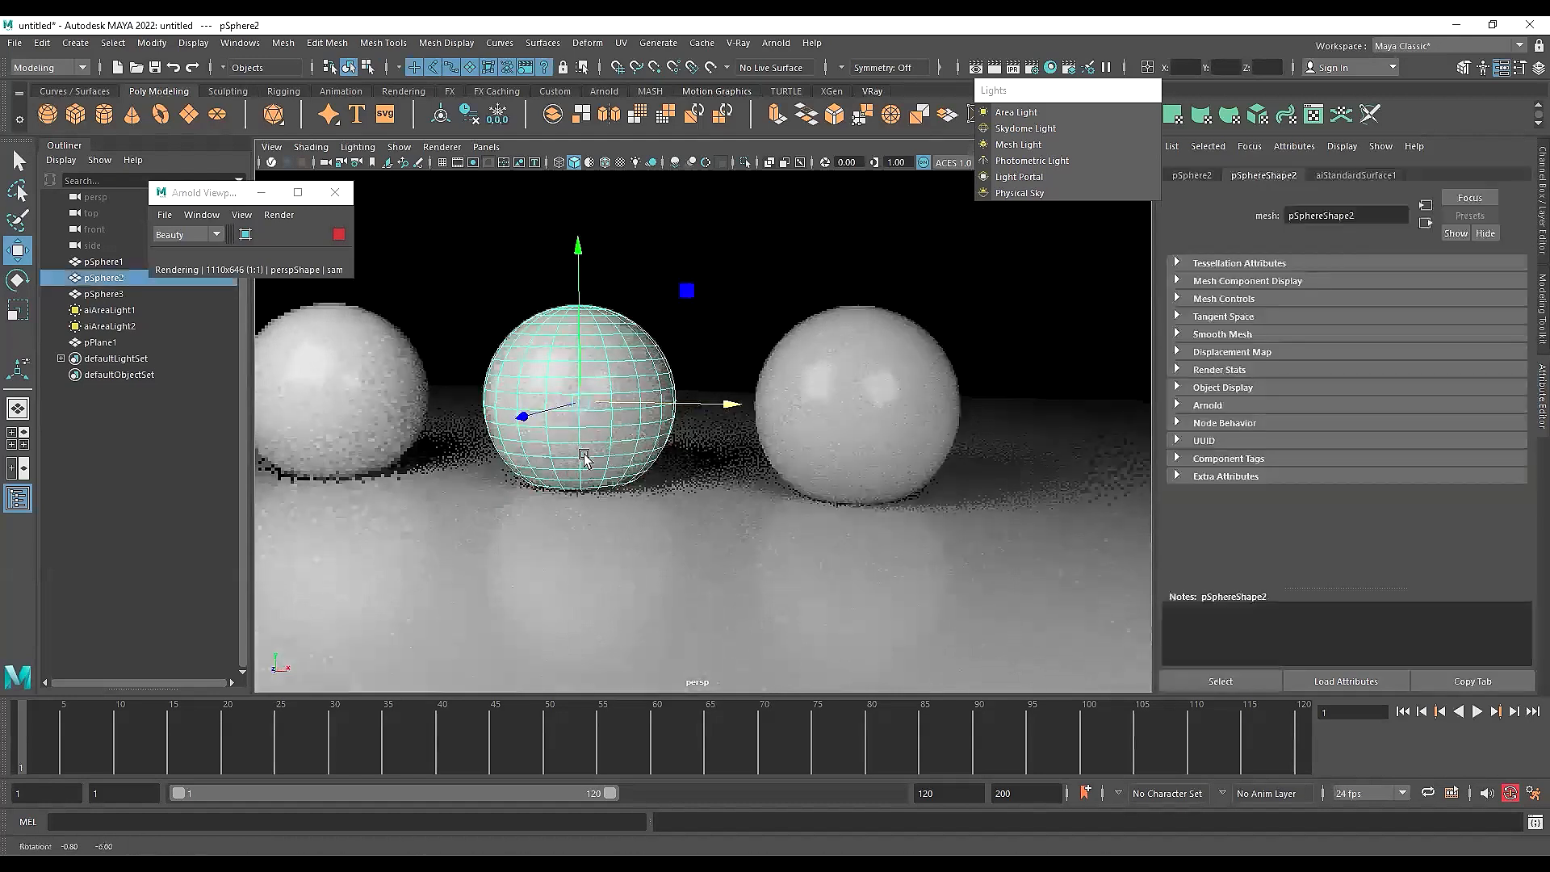
{"action": "left_click_drag", "start_coordinate": [563, 512], "coordinate": [592, 517], "text": "alt"}
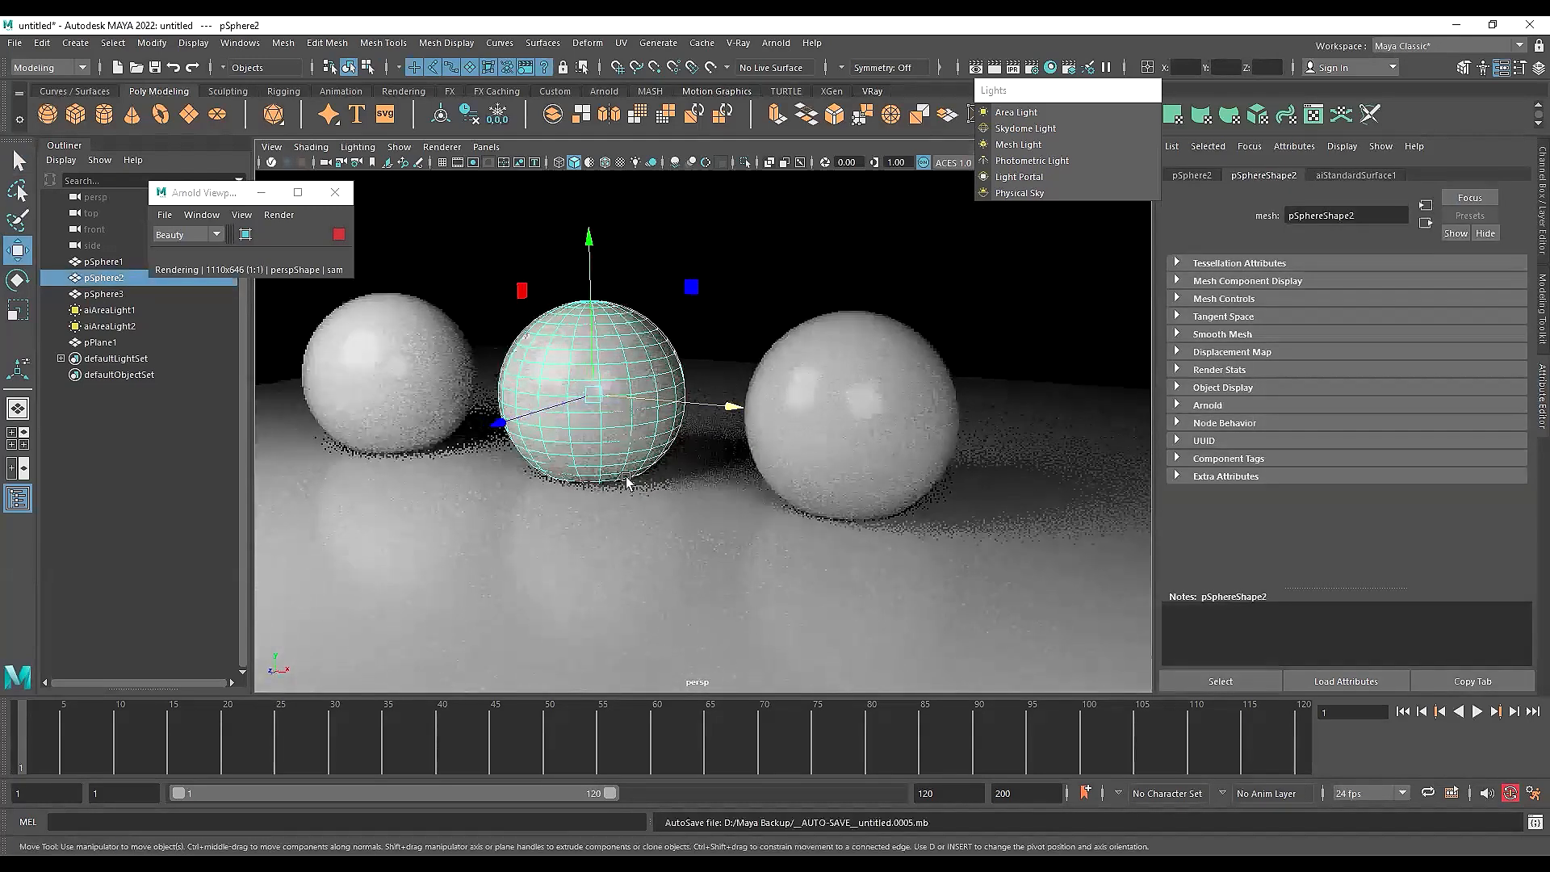
{"action": "left_click", "coordinate": [726, 327]}
{"action": "scroll", "coordinate": [727, 327], "scroll_direction": "down", "scroll_amount": 2}
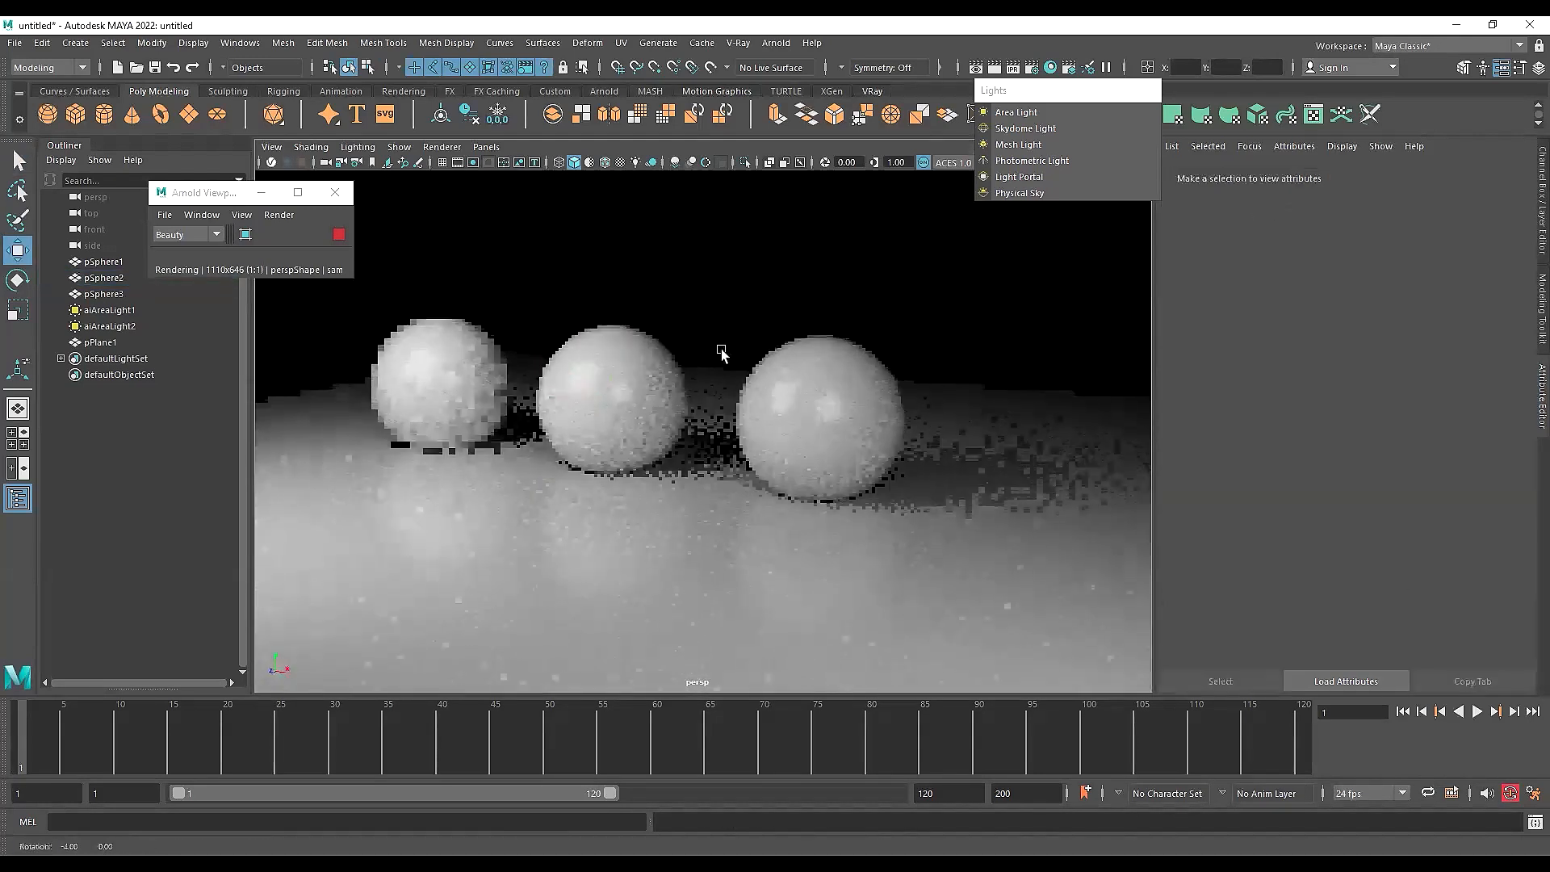
{"action": "scroll", "coordinate": [728, 452], "scroll_direction": "down", "scroll_amount": 3}
{"action": "left_click_drag", "start_coordinate": [733, 461], "coordinate": [741, 463], "text": "alt"}
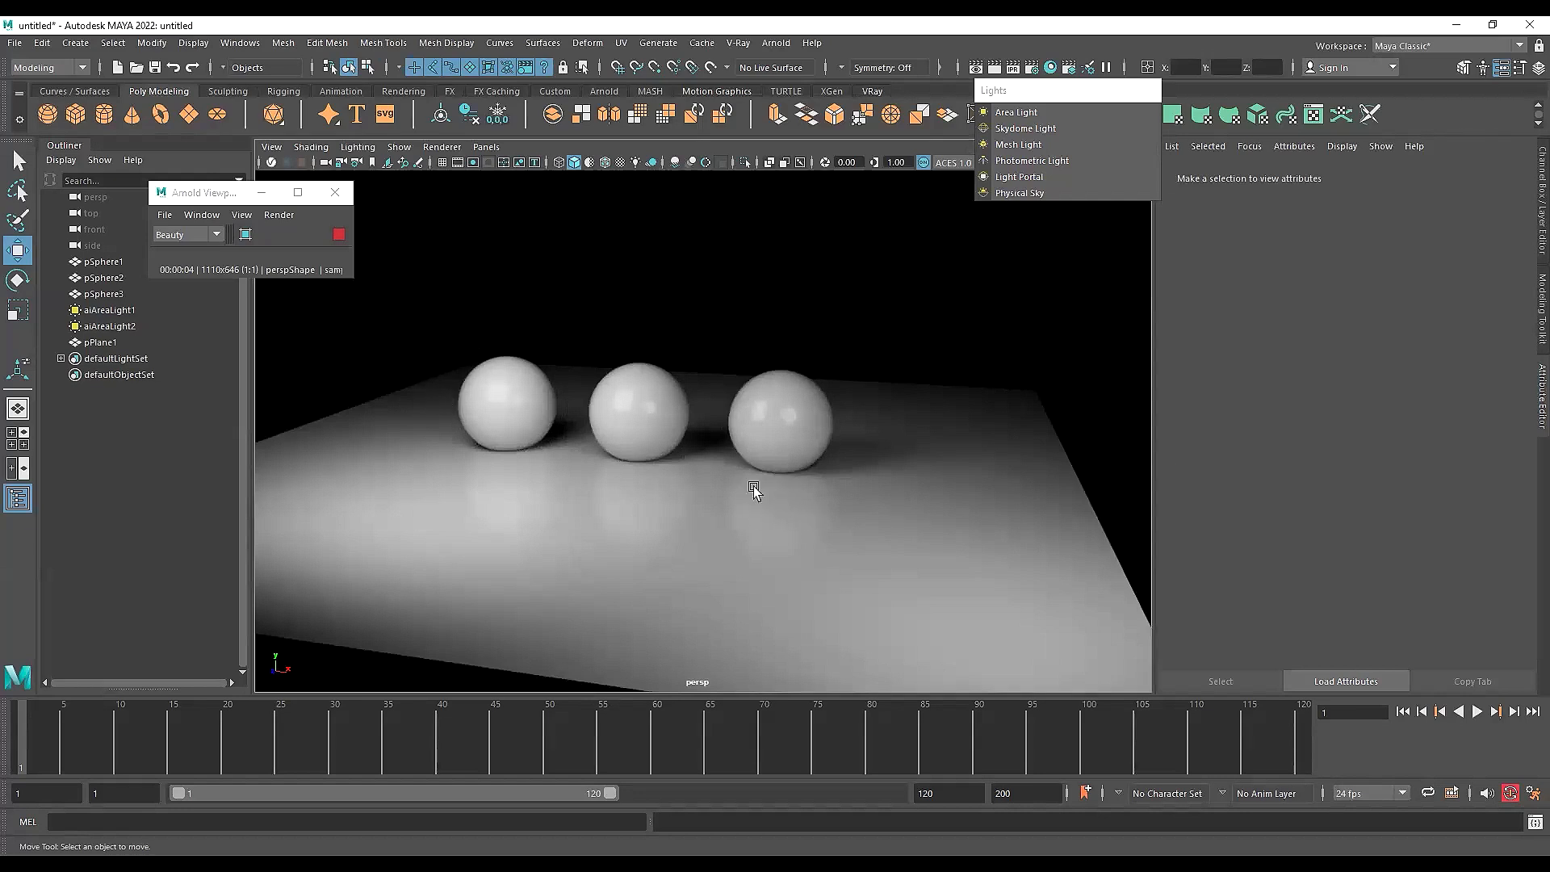
{"action": "left_click", "coordinate": [336, 236]}
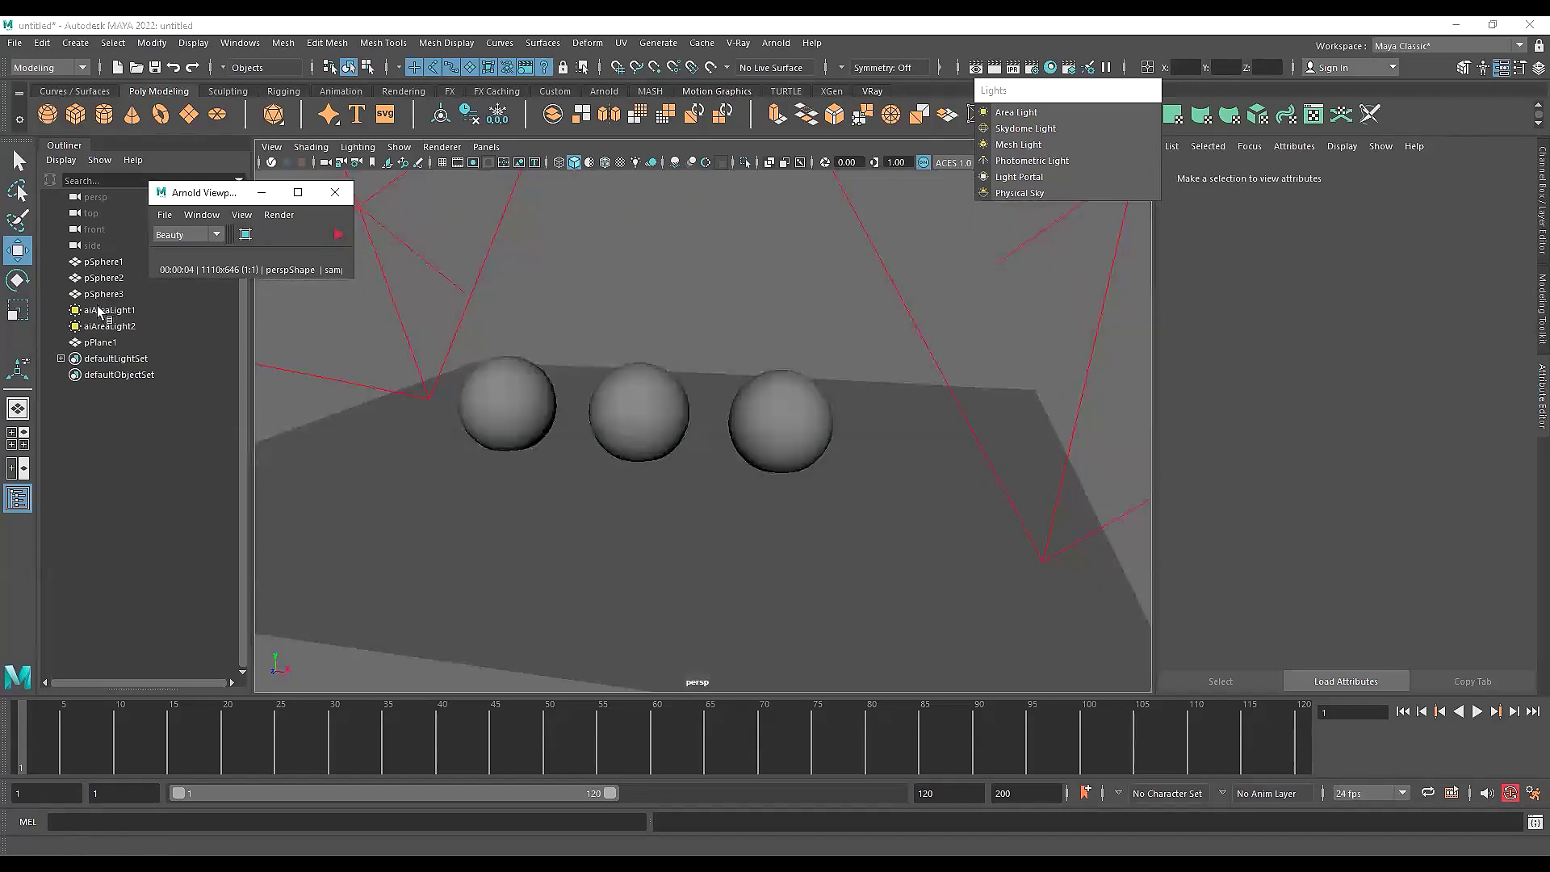
Hide aiAreaLight1 and aiAreaLight2 and run a live Arnold render of the scene without them
{"action": "left_click_drag", "start_coordinate": [102, 310], "coordinate": [110, 326]}
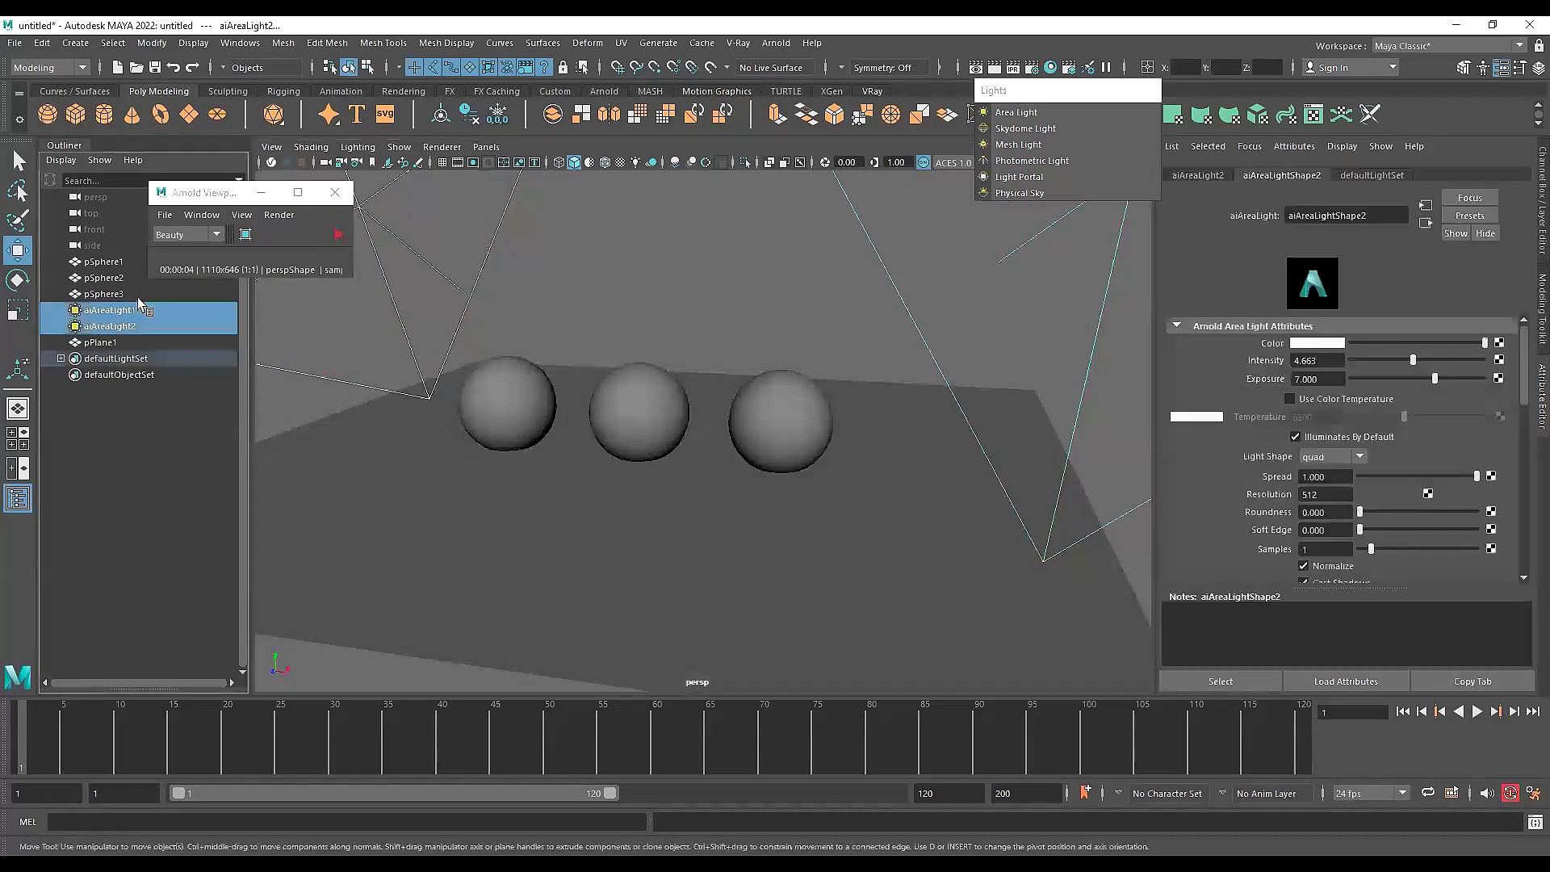
{"action": "key", "text": "ctrl+h"}
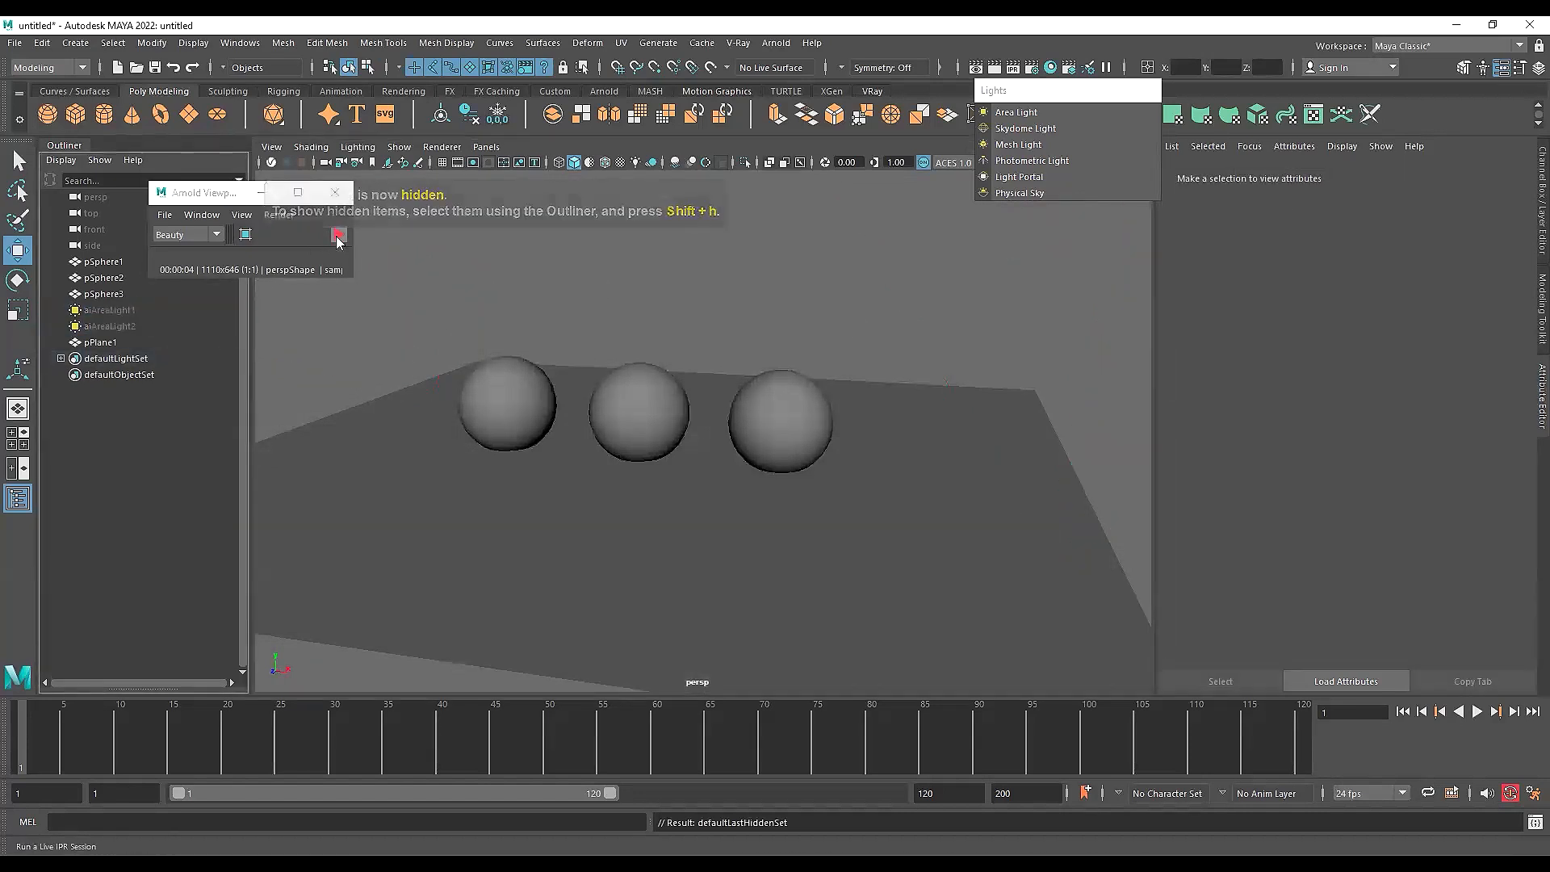
{"action": "left_click", "coordinate": [337, 237]}
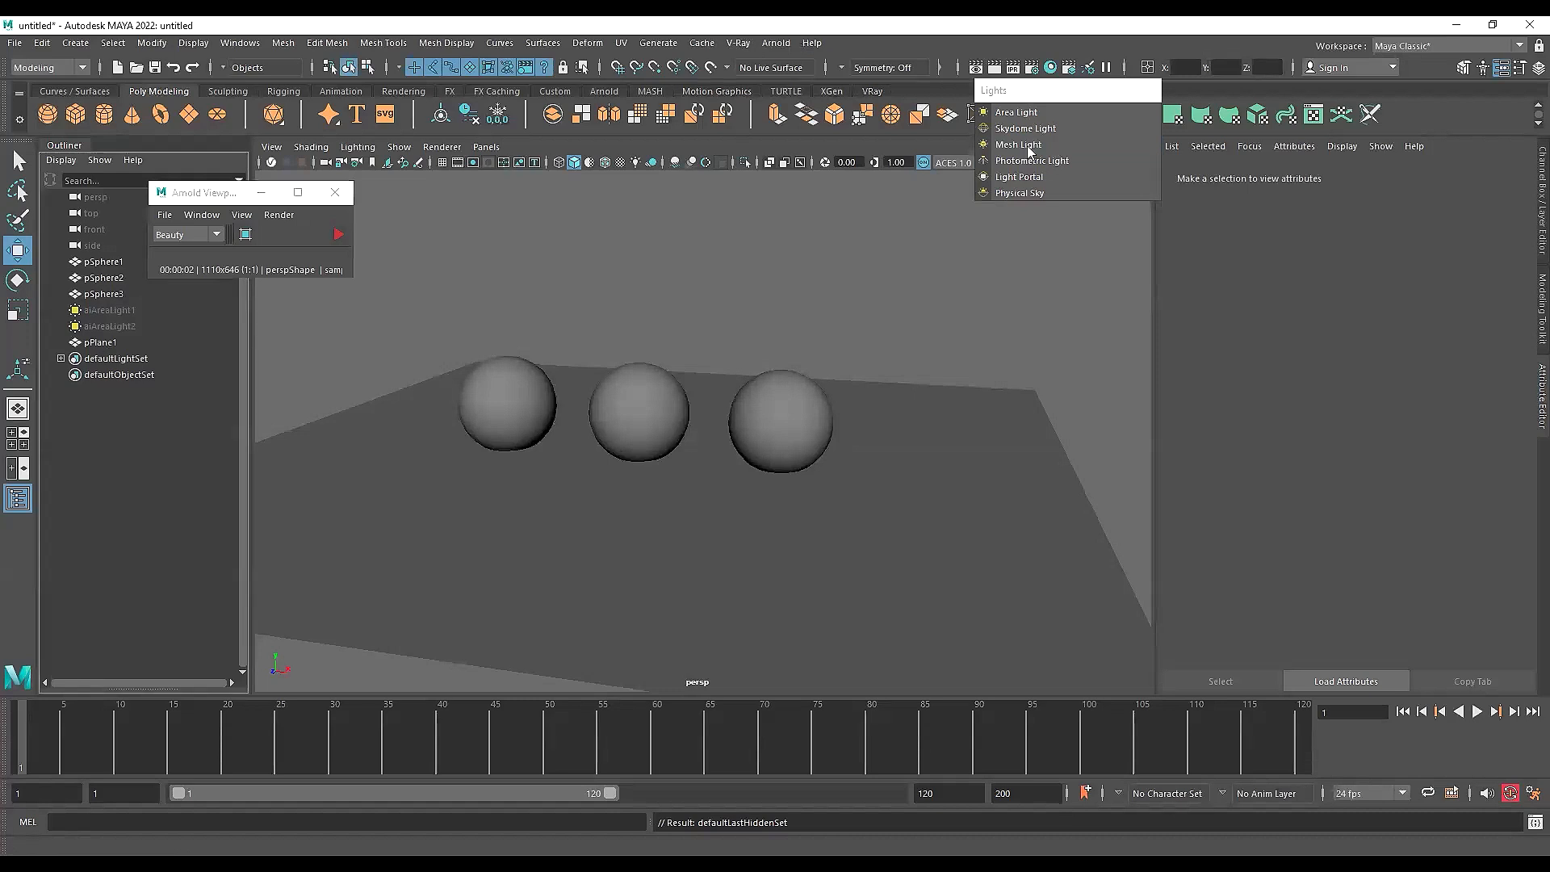
Add an Arnold Skydome Light, close the floating Lights palette and start the live Arnold render
{"action": "left_click_drag", "start_coordinate": [1020, 91], "coordinate": [1102, 164]}
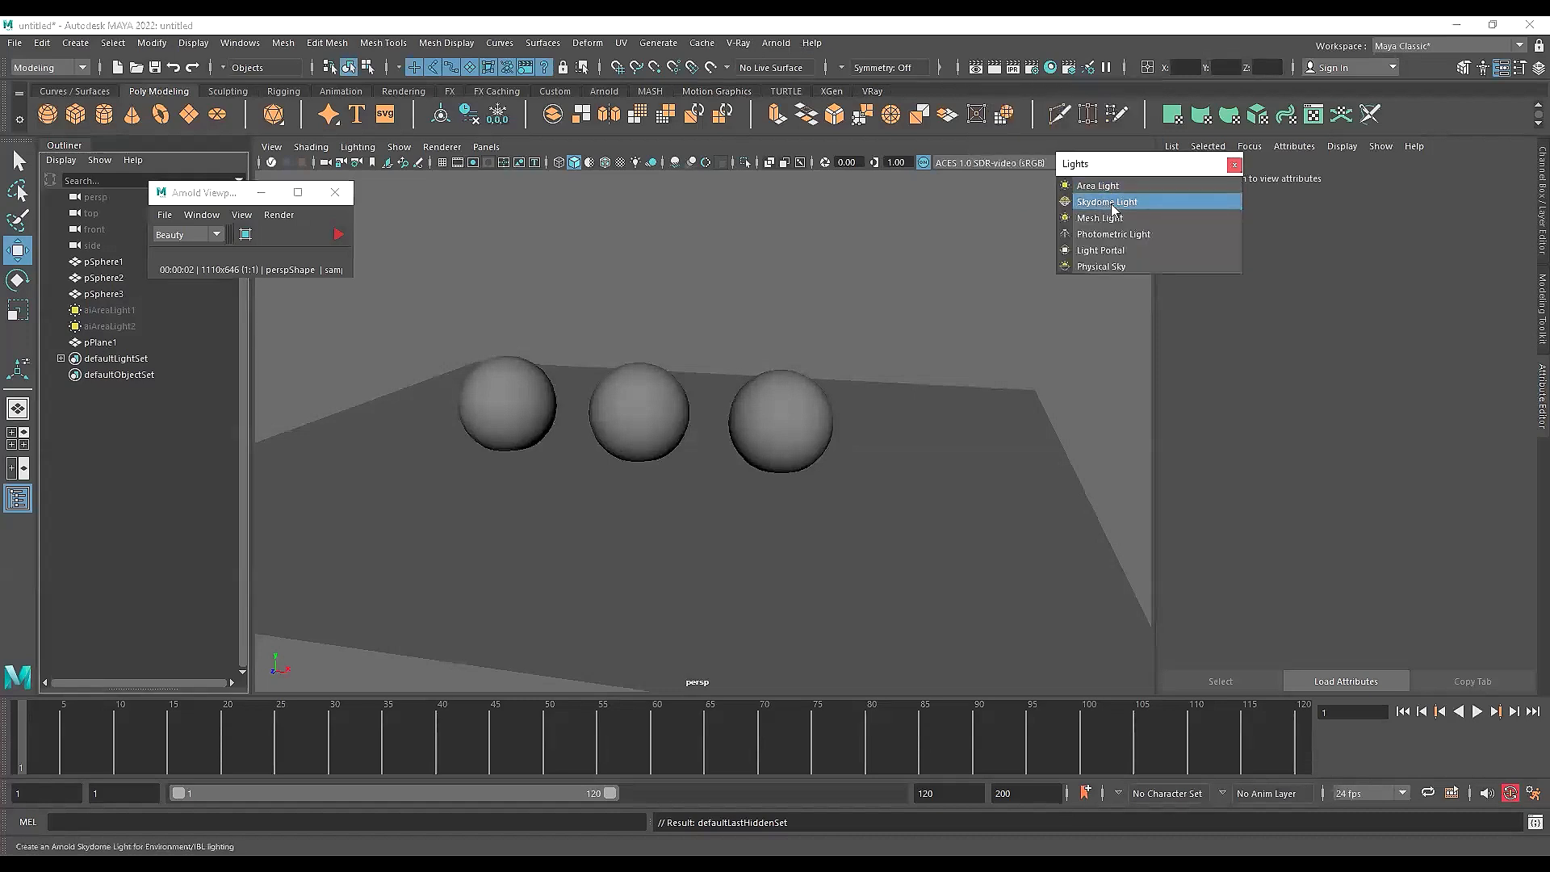
{"action": "left_click", "coordinate": [1234, 165]}
{"action": "left_click", "coordinate": [337, 238]}
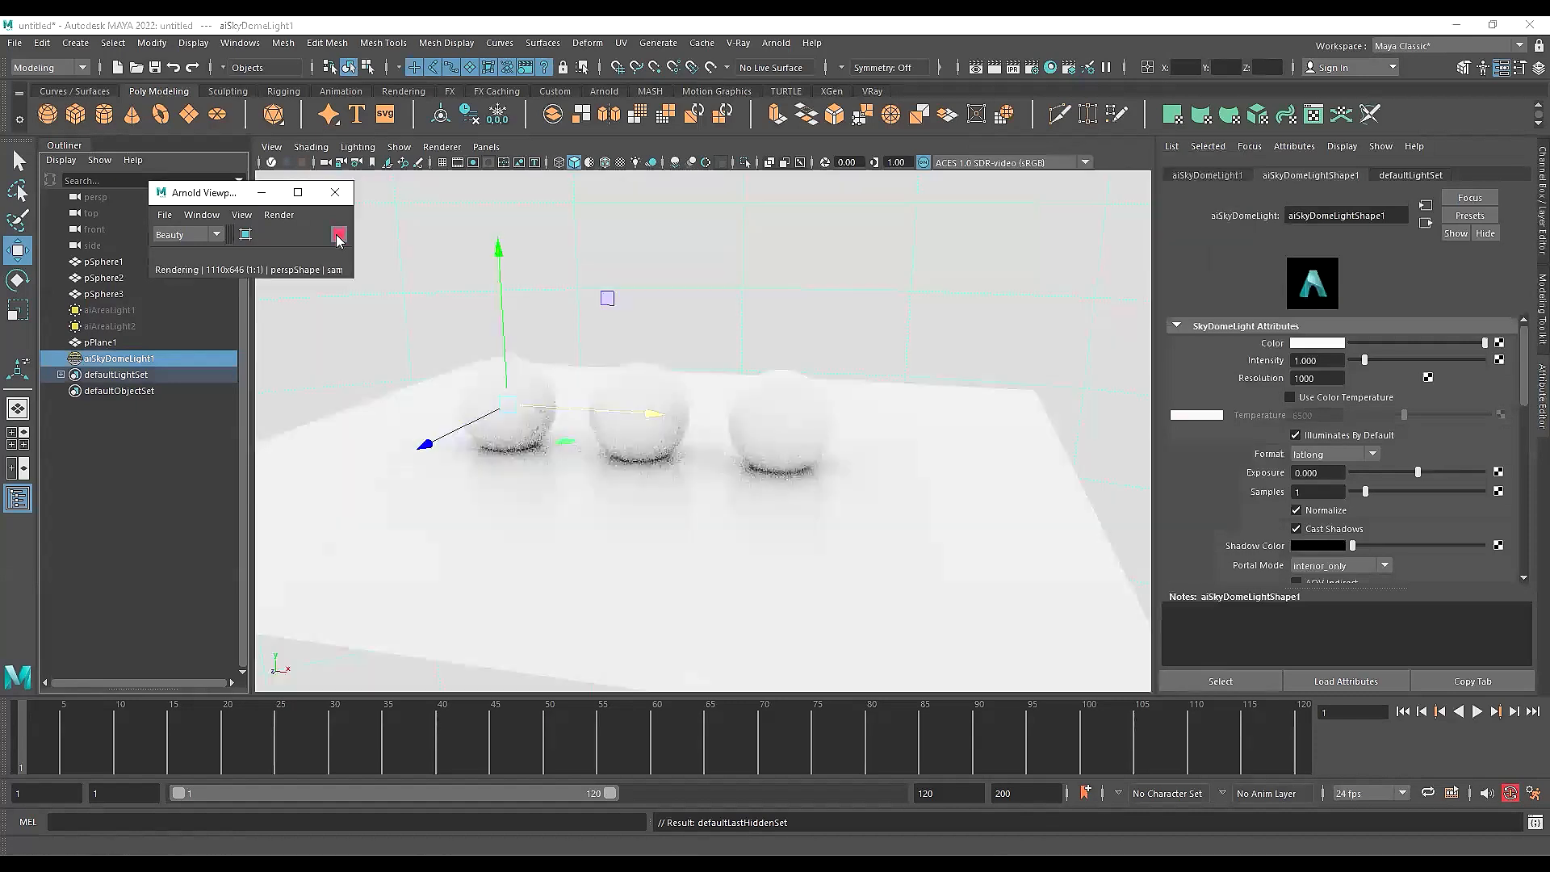
Examine the skydome lighting on the spheres and floor from several angles and distances, and stop the live render
{"action": "left_click_drag", "start_coordinate": [633, 412], "coordinate": [730, 475], "text": "alt"}
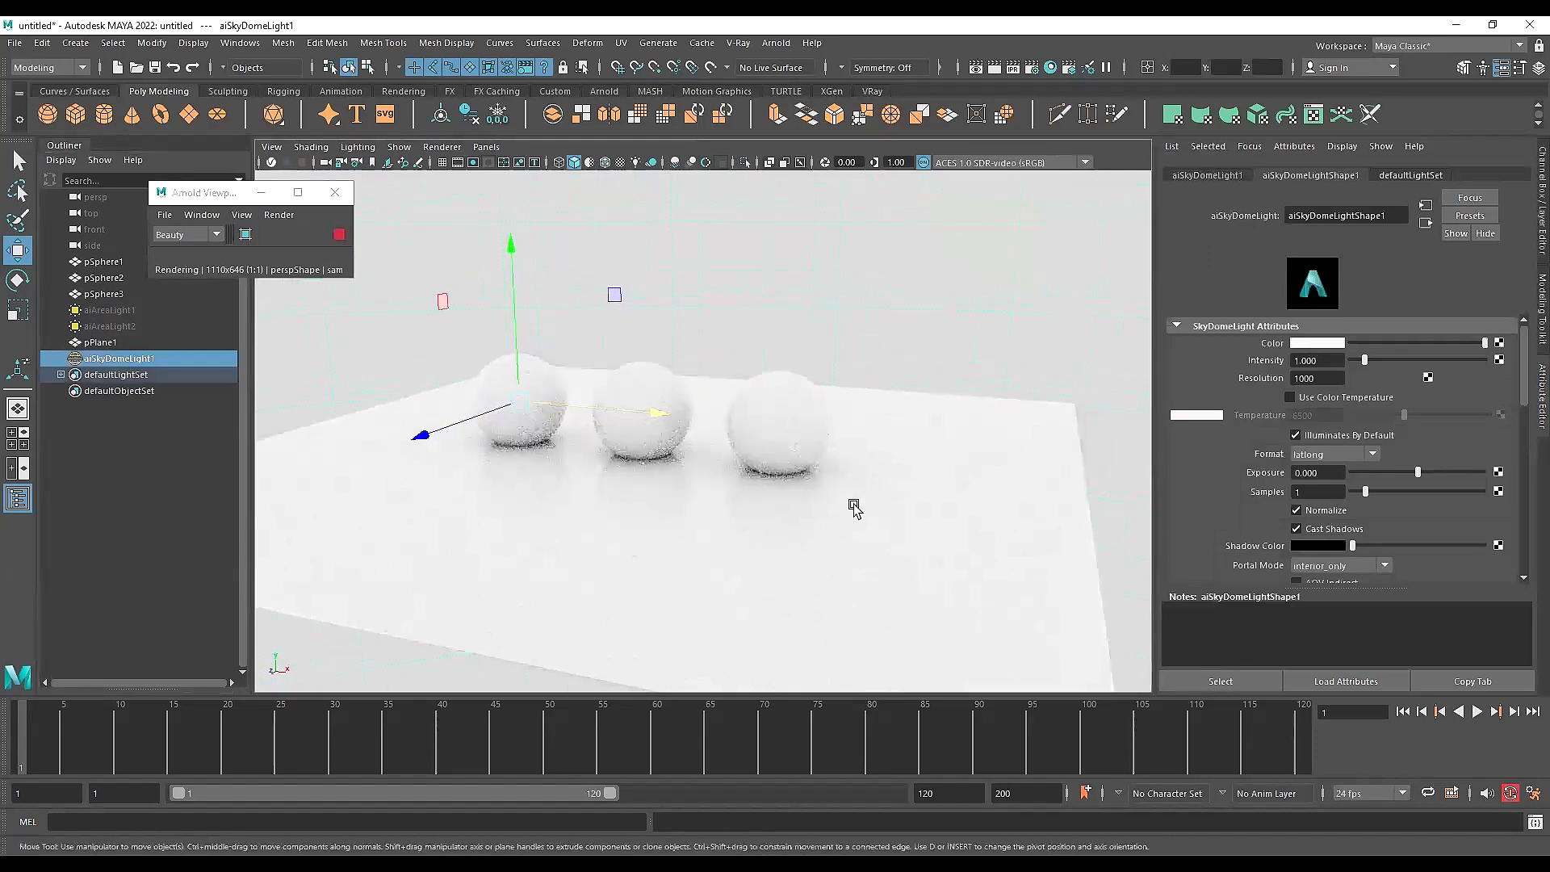
{"action": "right_click_drag", "start_coordinate": [851, 508], "coordinate": [249, 519], "text": "alt"}
{"action": "scroll", "coordinate": [829, 531], "scroll_direction": "up", "scroll_amount": 3}
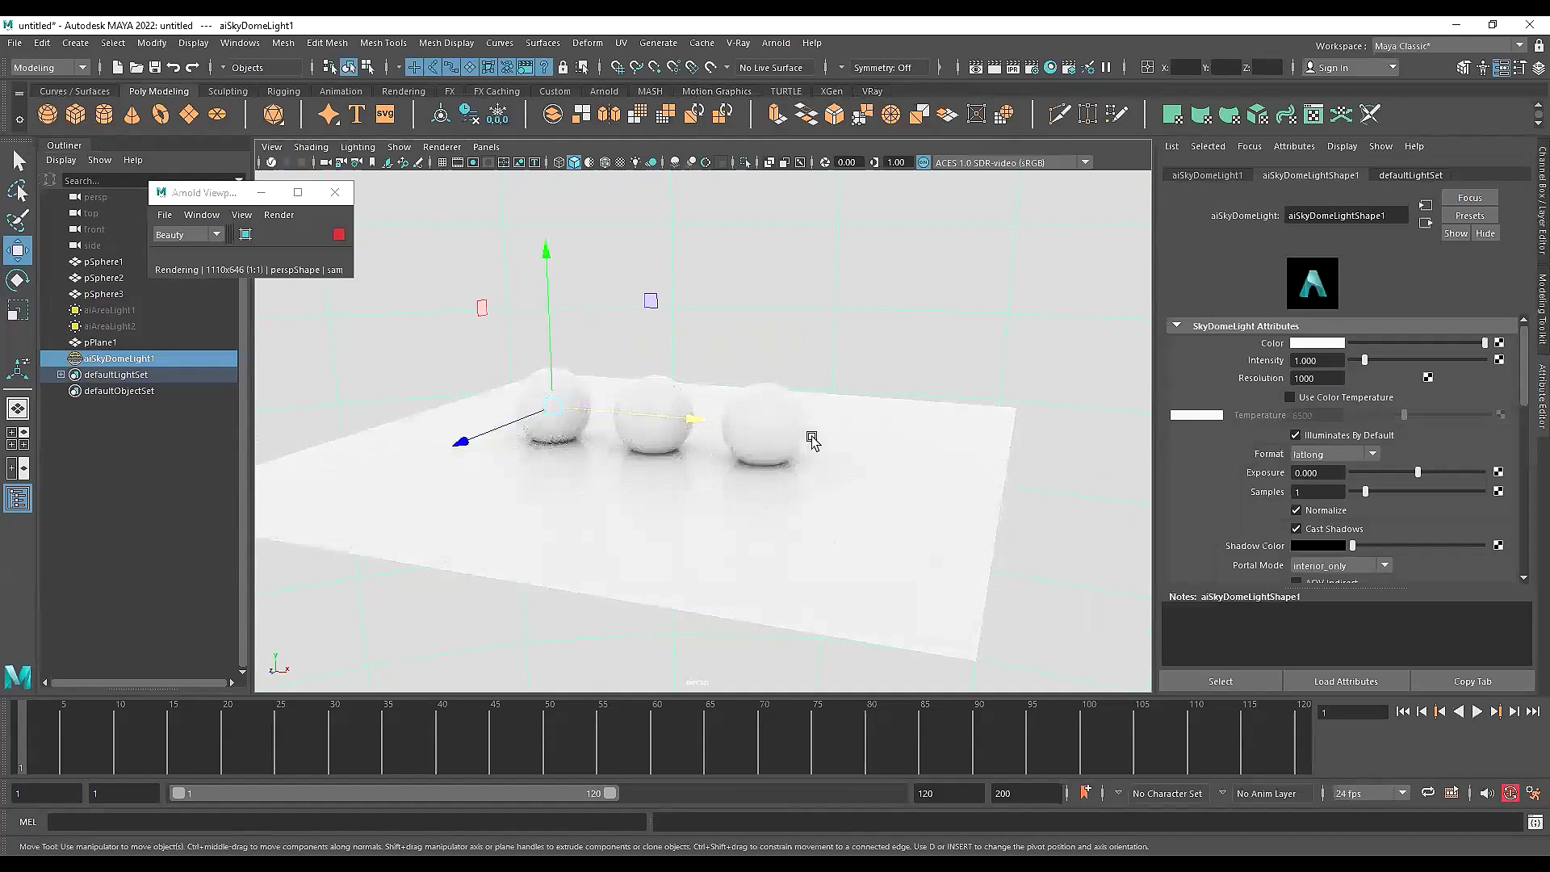
{"action": "middle_click_drag", "start_coordinate": [832, 443], "coordinate": [848, 425], "text": "alt"}
{"action": "scroll", "coordinate": [876, 422], "scroll_direction": "up", "scroll_amount": 2}
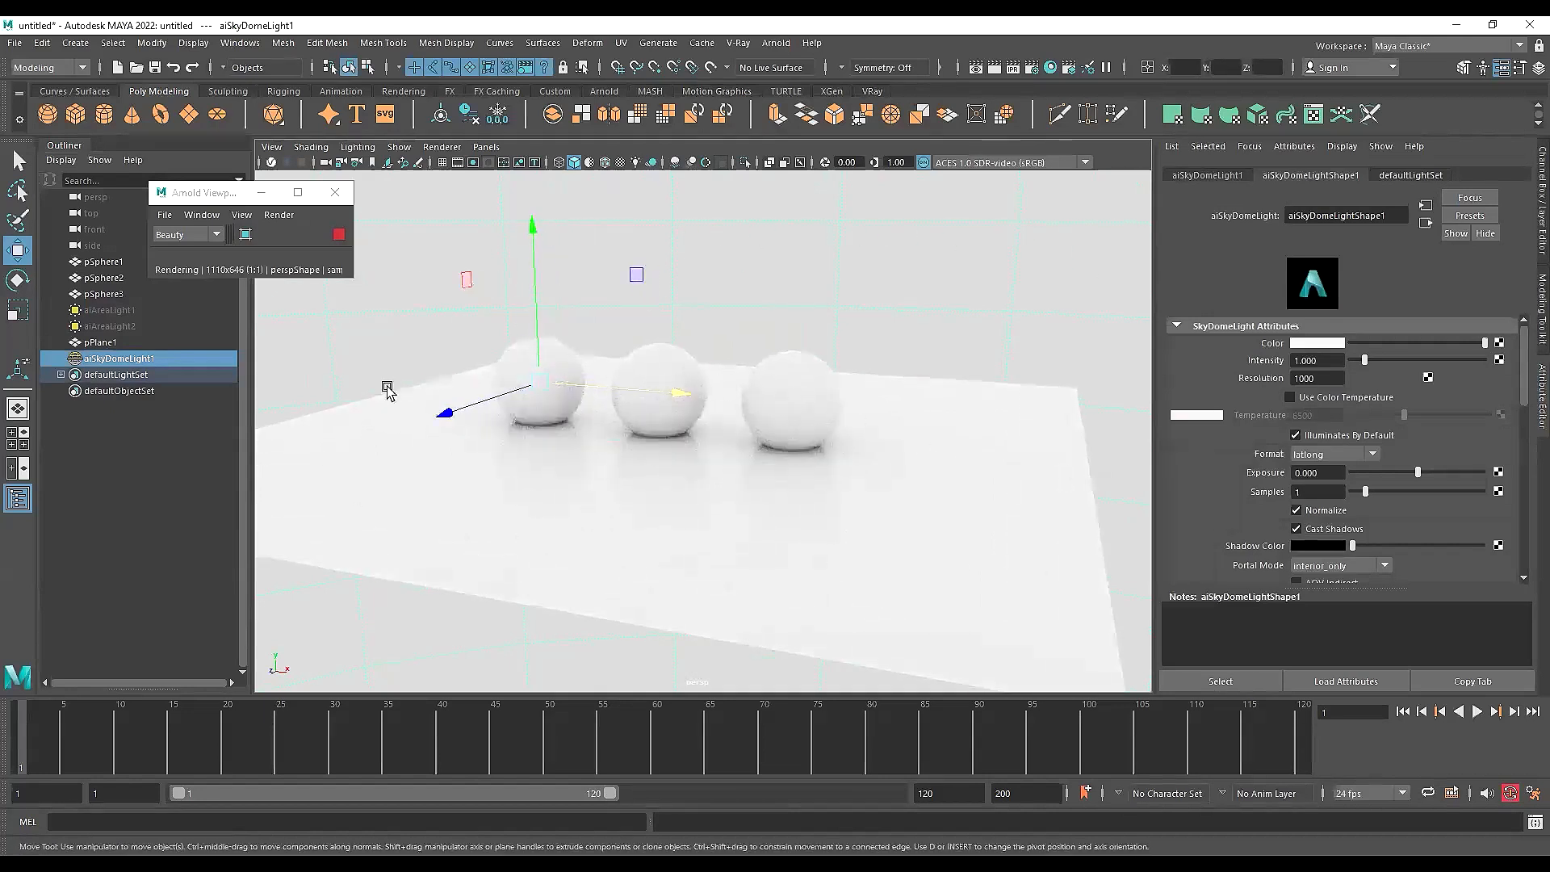
{"action": "scroll", "coordinate": [917, 367], "scroll_direction": "down", "scroll_amount": 4}
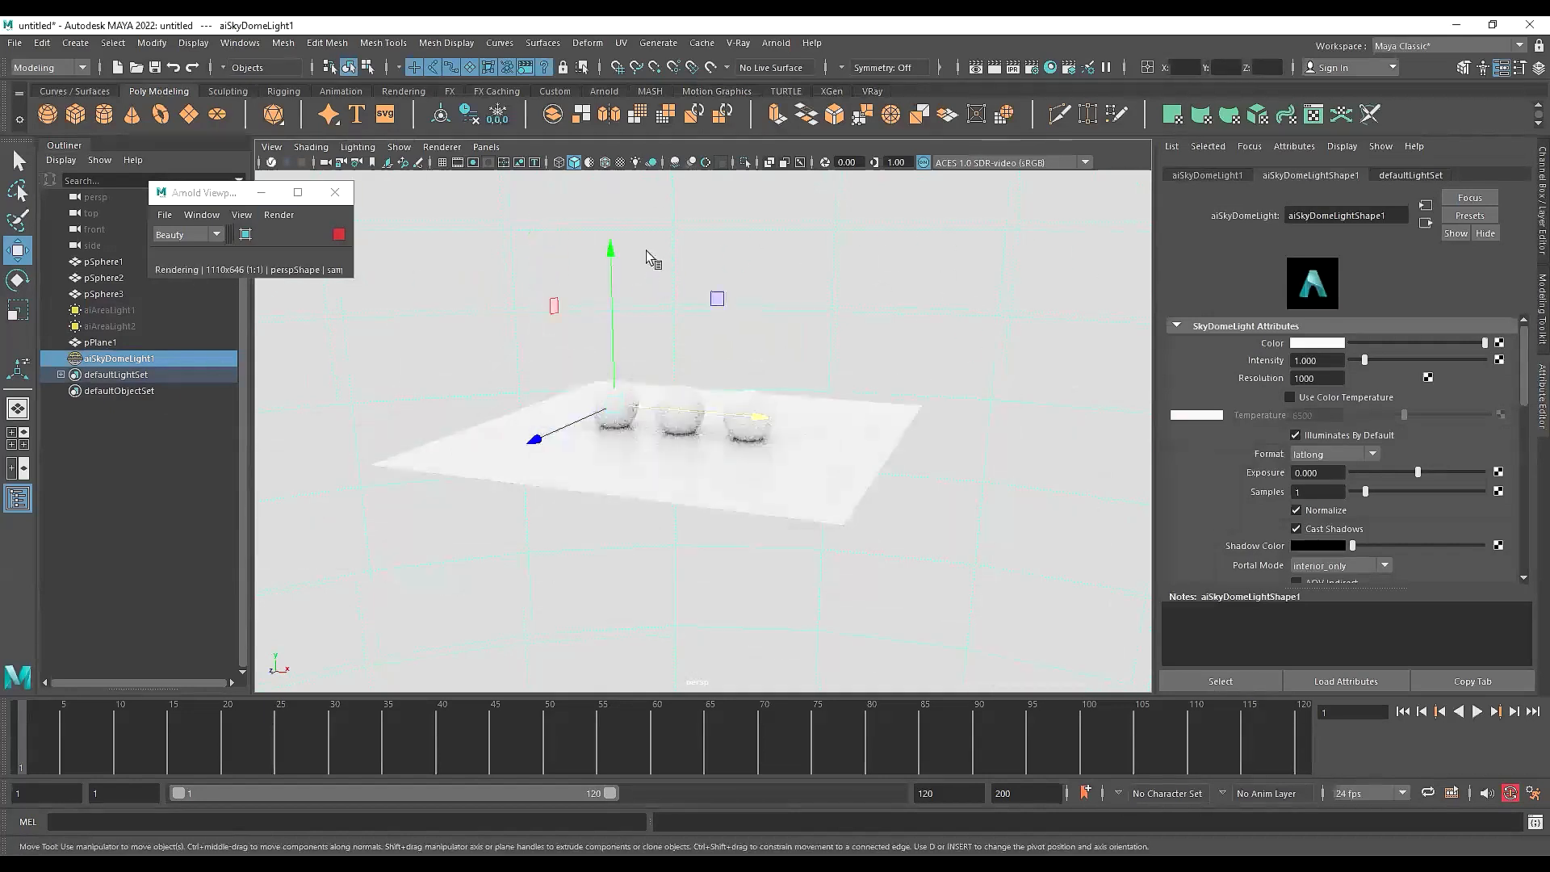
{"action": "left_click_drag", "start_coordinate": [651, 259], "coordinate": [751, 505], "text": "alt"}
{"action": "right_click_drag", "start_coordinate": [750, 506], "coordinate": [846, 529], "text": "alt"}
{"action": "left_click_drag", "start_coordinate": [848, 529], "coordinate": [799, 428], "text": "alt"}
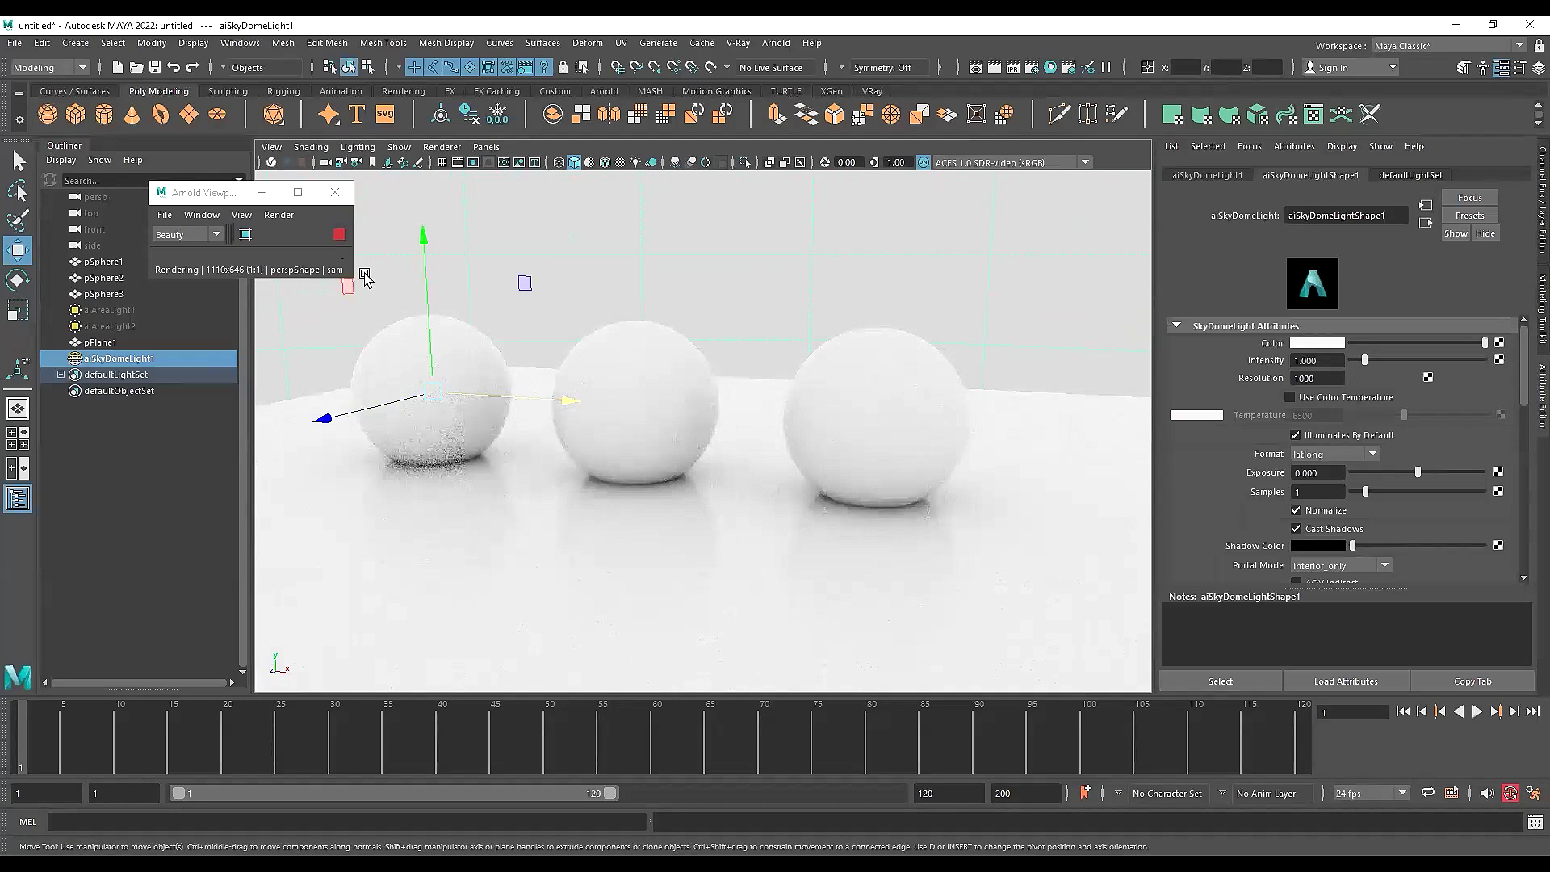
{"action": "left_click", "coordinate": [338, 234]}
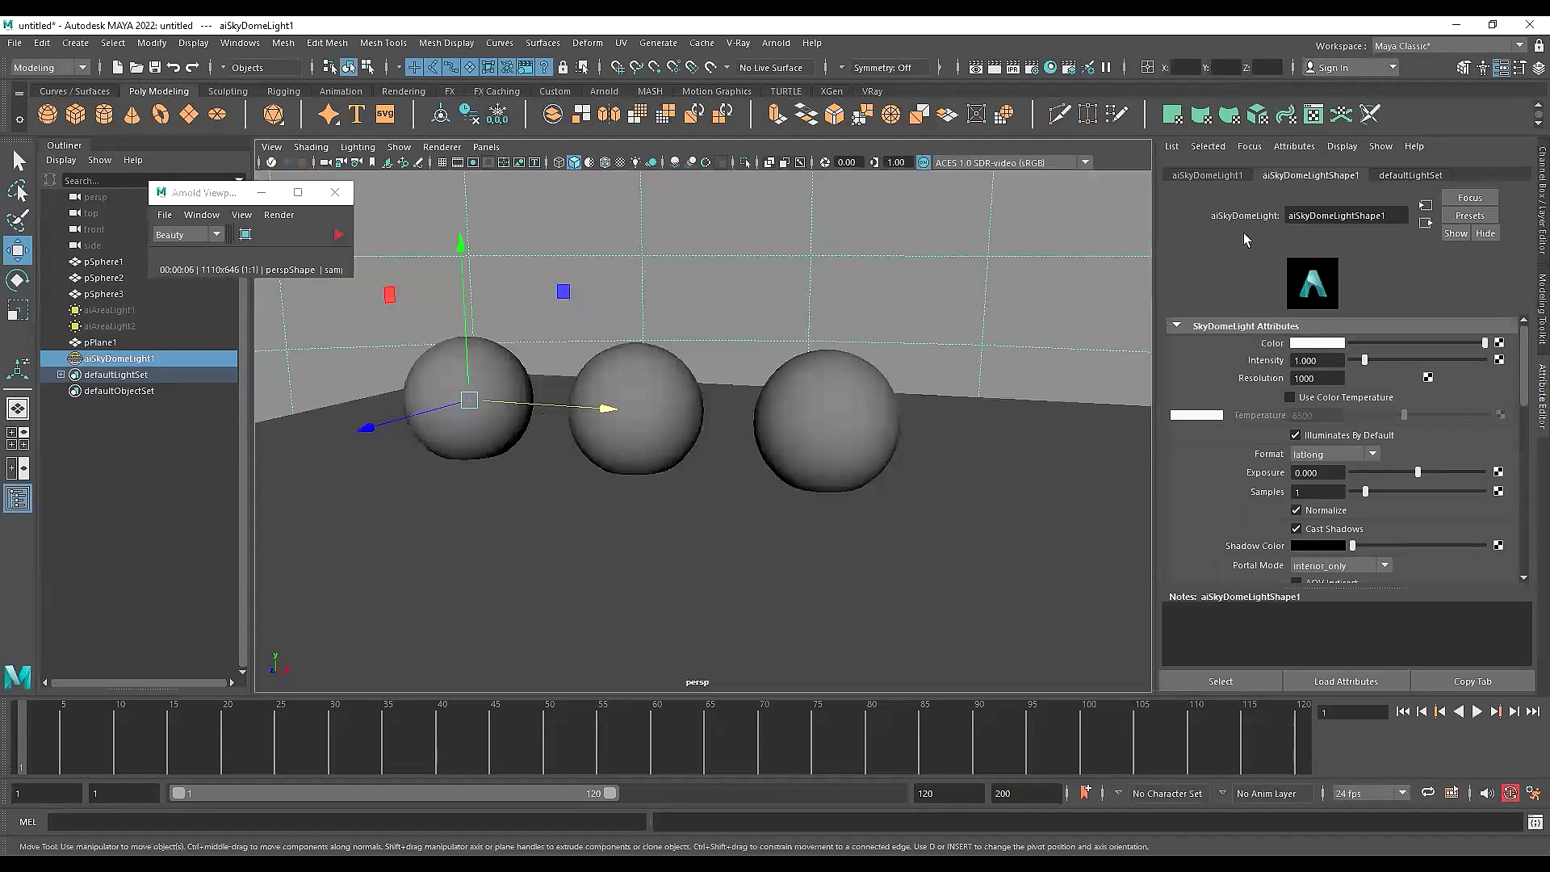
Connect a File texture node to the Color attribute of the skydome light
{"action": "left_click", "coordinate": [103, 343]}
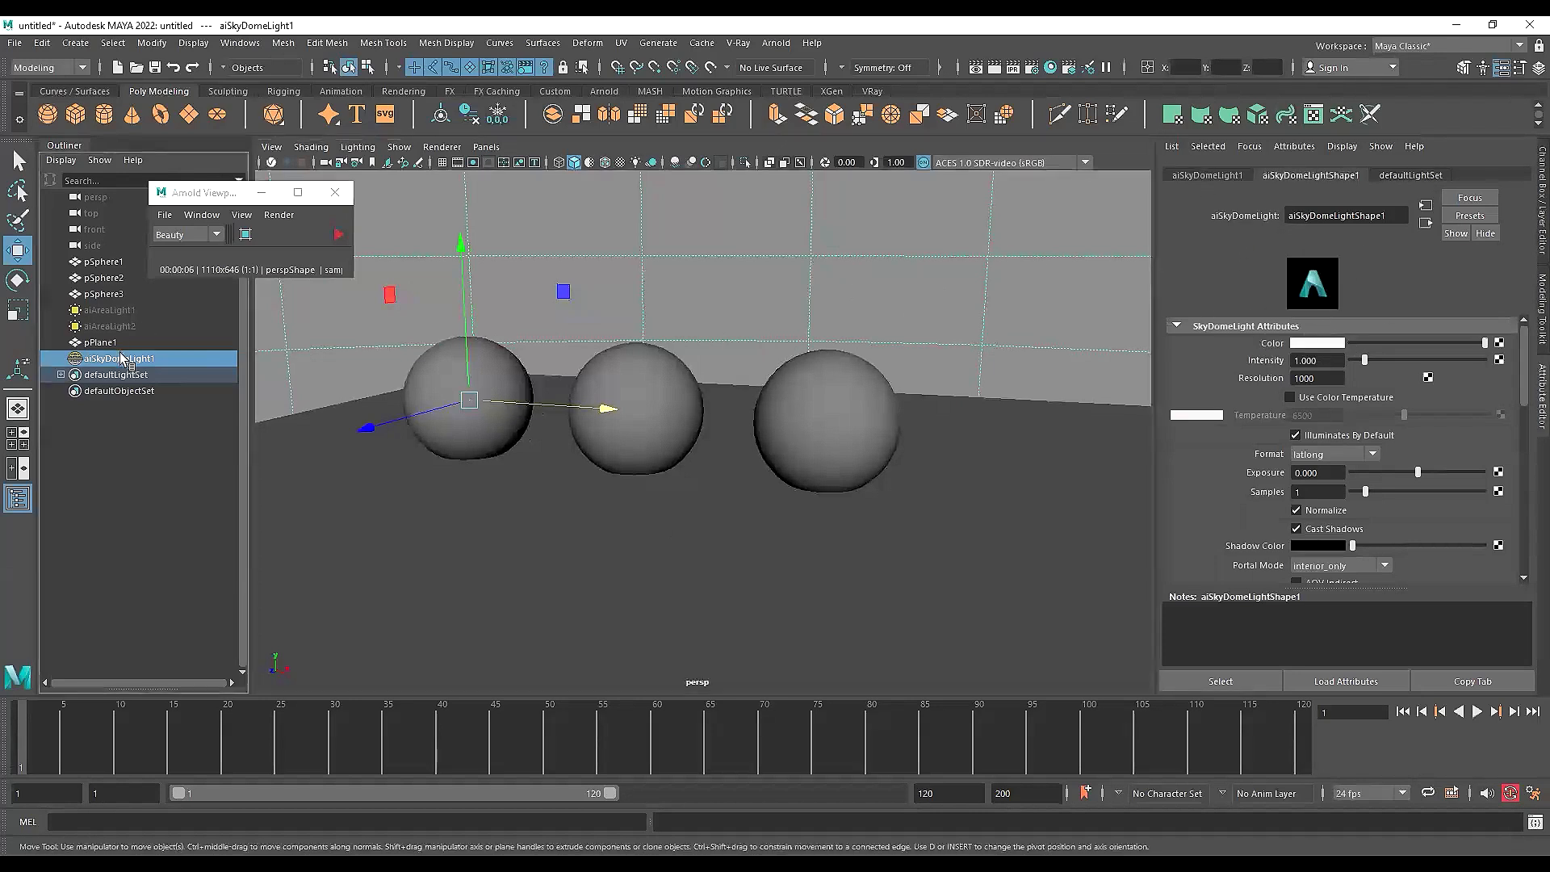
{"action": "left_click", "coordinate": [131, 358]}
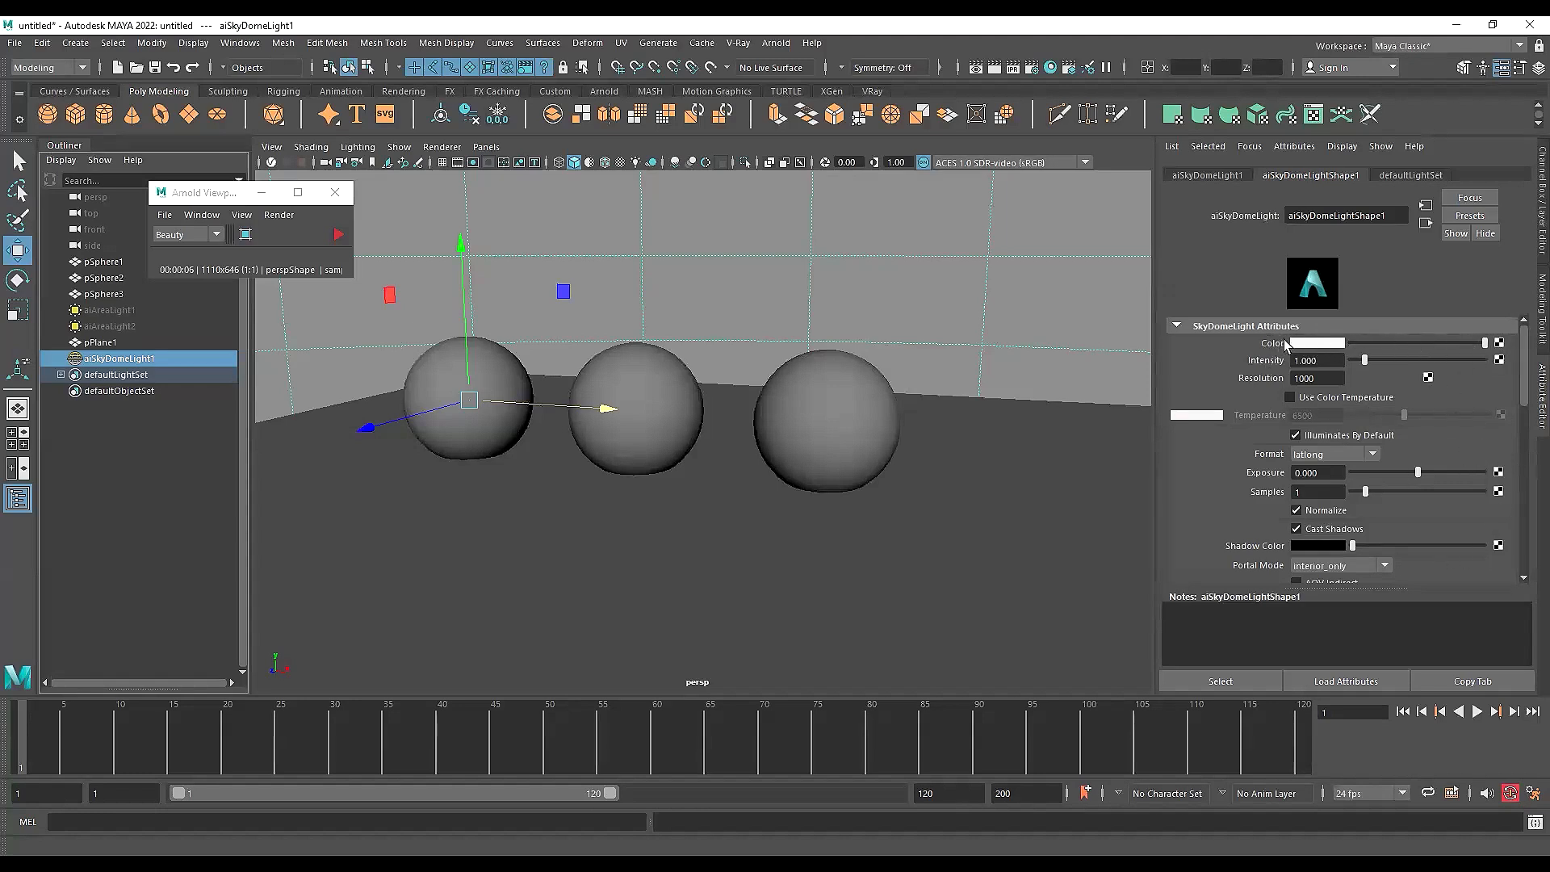
{"action": "left_click", "coordinate": [1500, 343]}
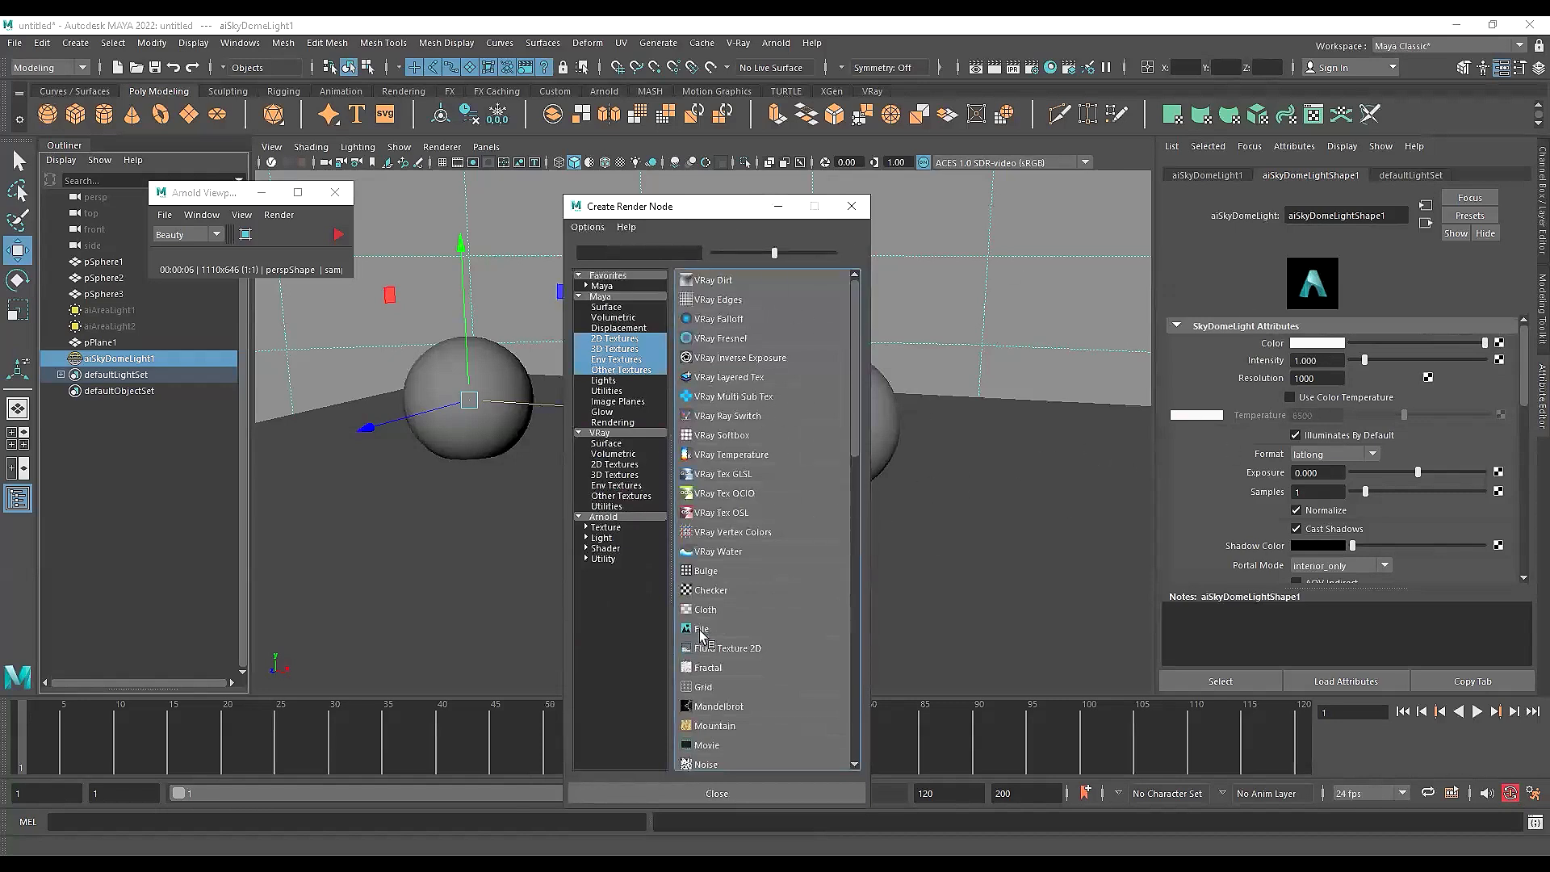
{"action": "scroll", "coordinate": [701, 635], "scroll_direction": "down", "scroll_amount": 2}
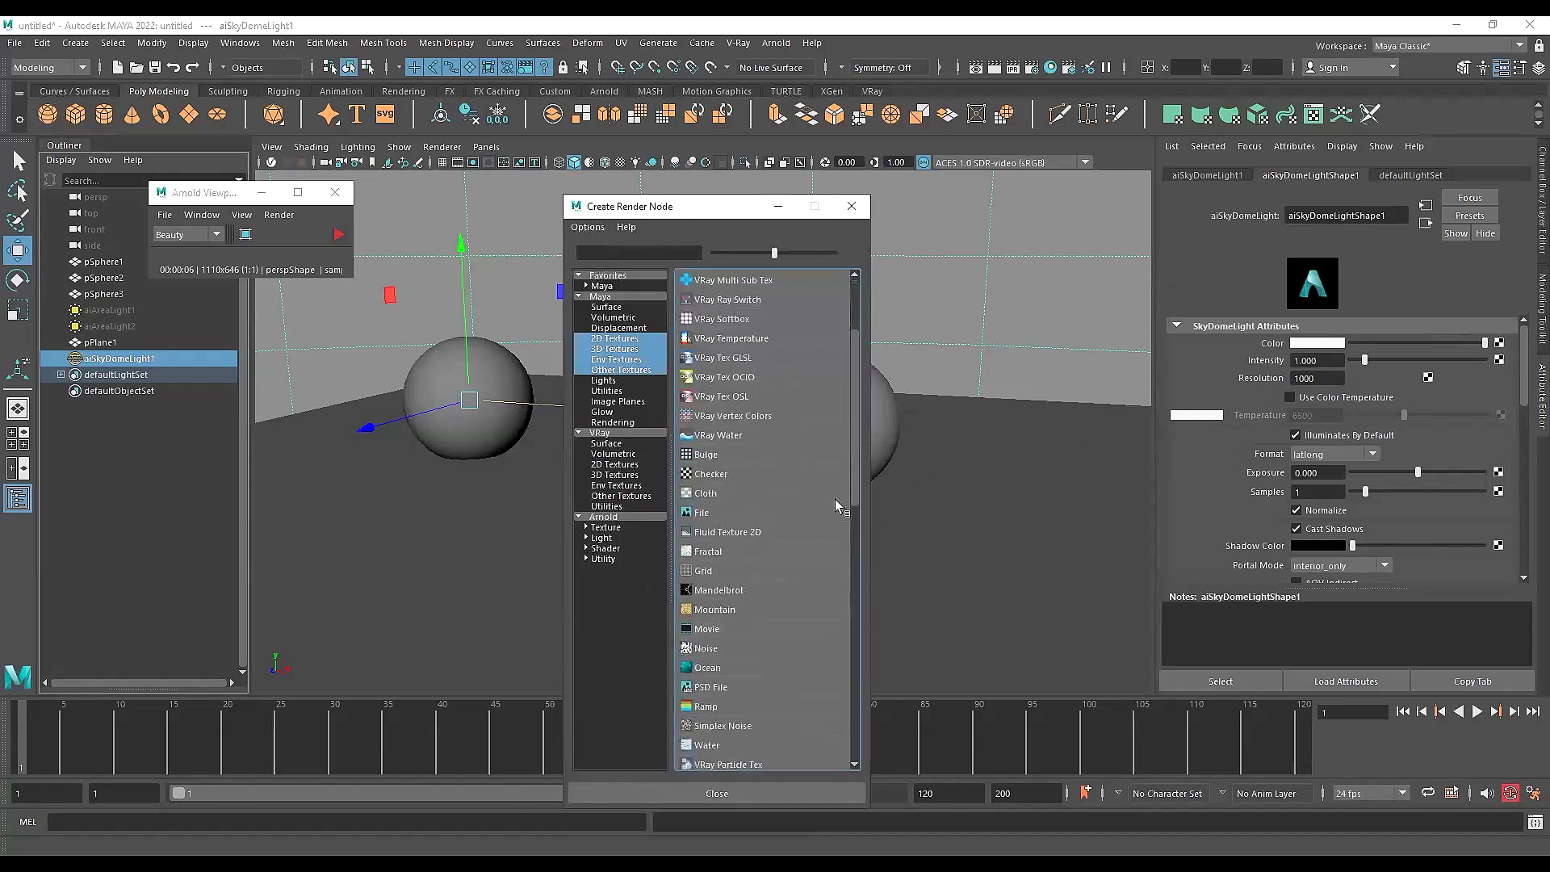
{"action": "left_click", "coordinate": [702, 511]}
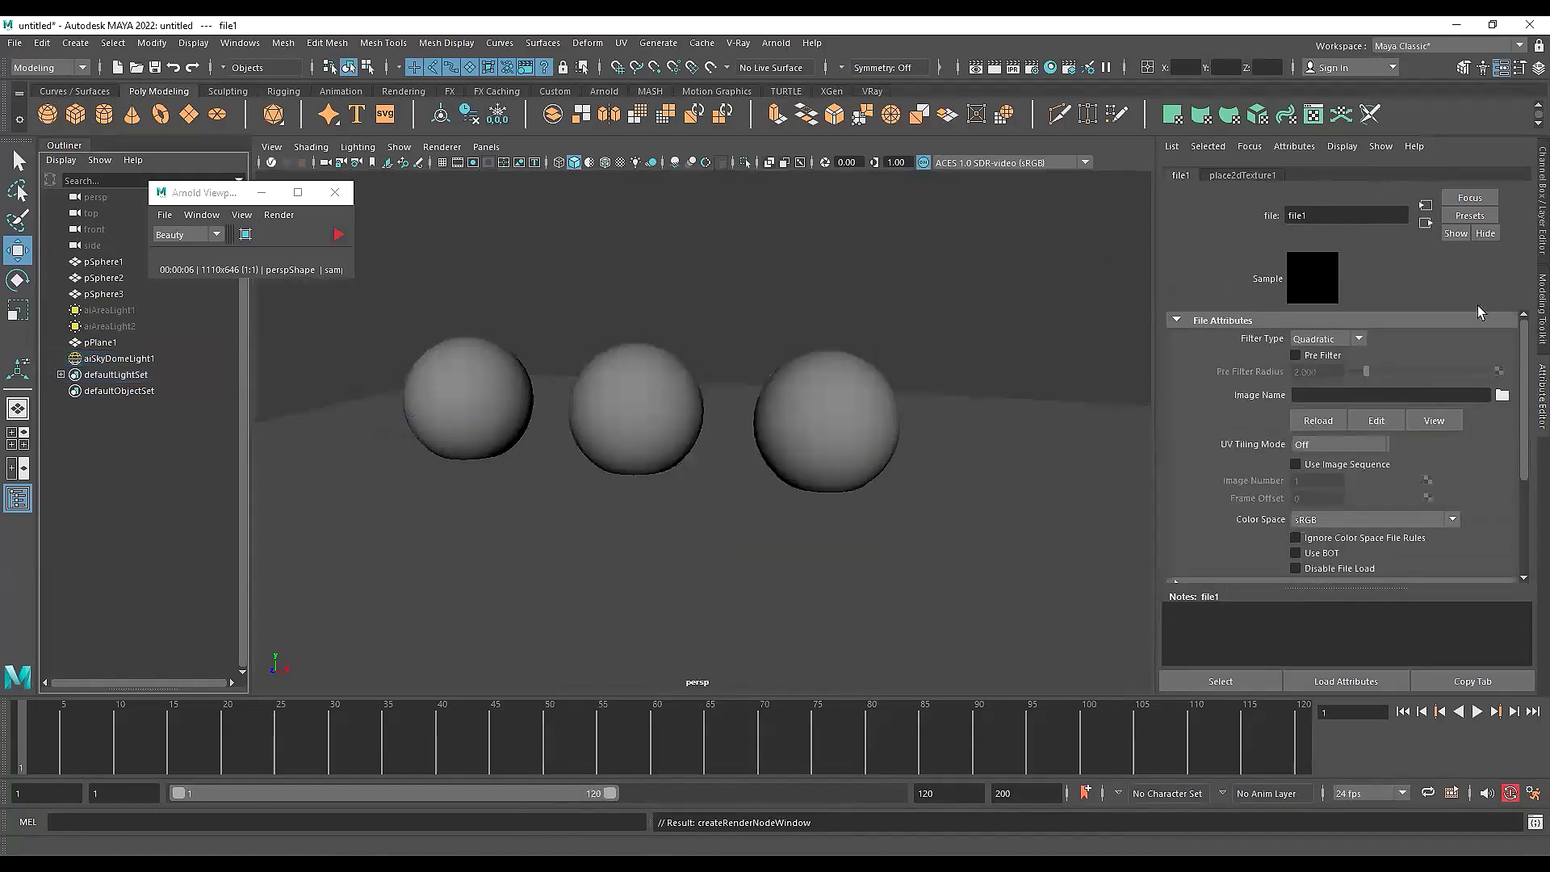
Load studio_small_03_4k.exr from the Desktop as the image of the skydome's file texture
{"action": "left_click", "coordinate": [1502, 395]}
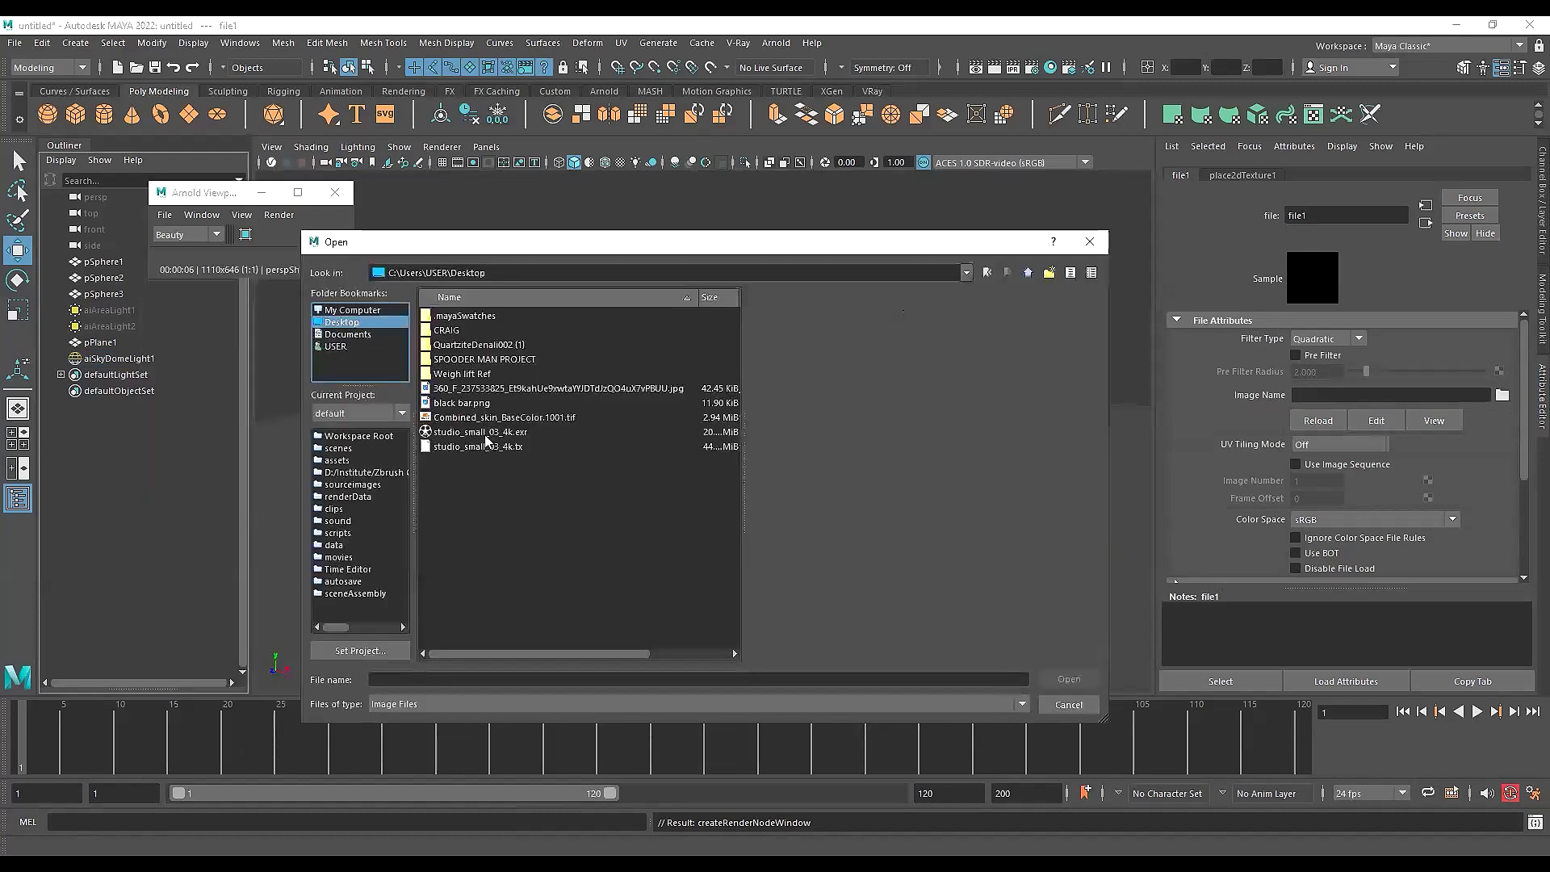
{"action": "left_click", "coordinate": [485, 433]}
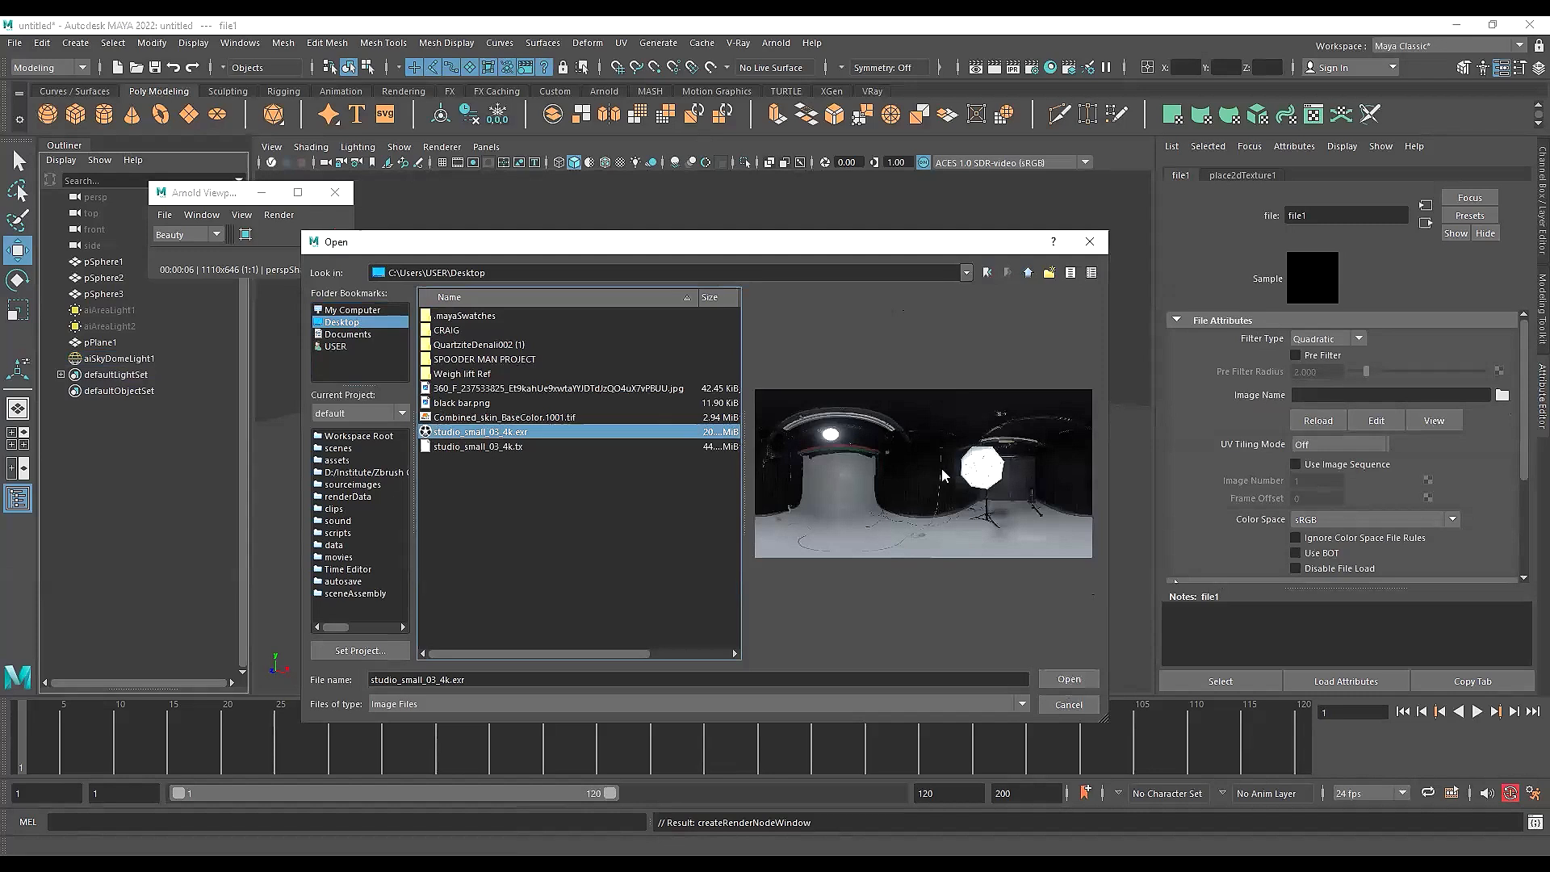
{"action": "left_click", "coordinate": [1069, 679]}
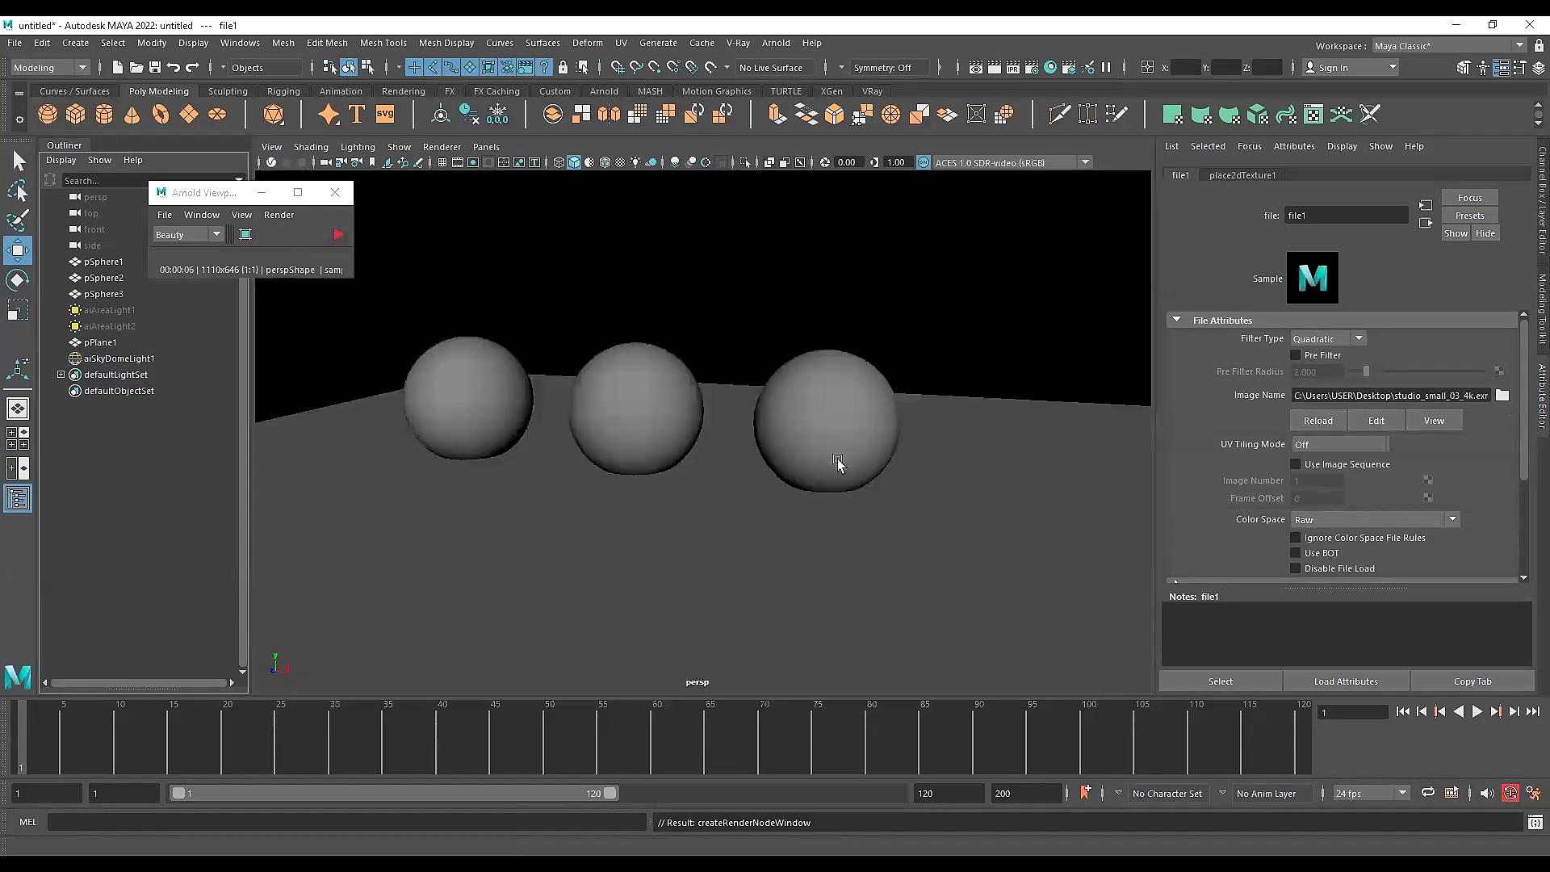
{"action": "scroll", "coordinate": [745, 443], "scroll_direction": "down", "scroll_amount": 5}
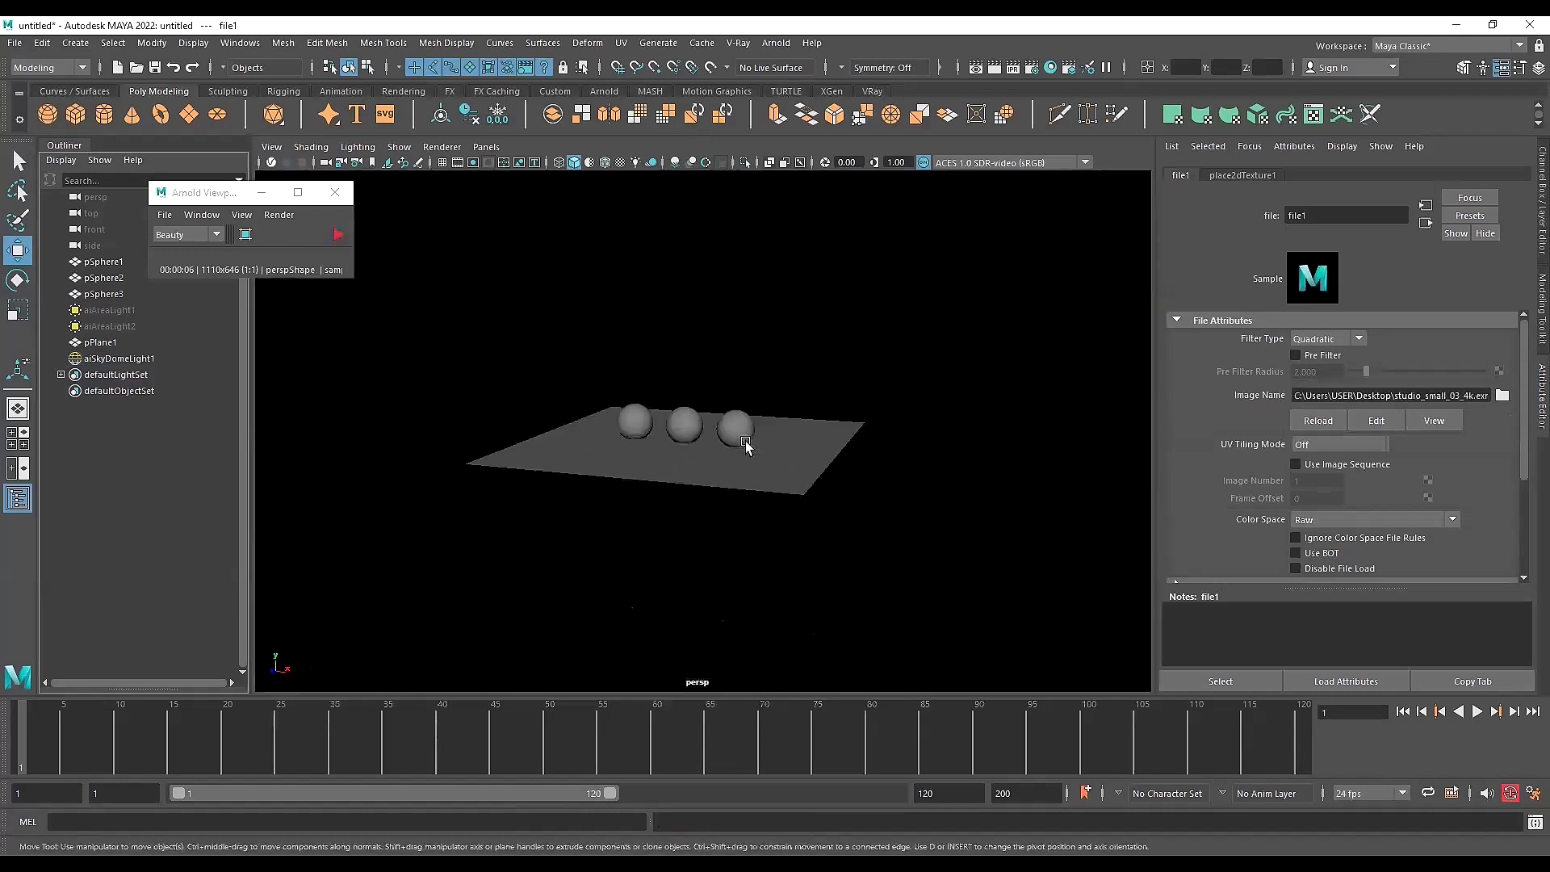
Look around the HDRI backdrop behind the spheres and start the live Arnold render
{"action": "scroll", "coordinate": [743, 443], "scroll_direction": "up", "scroll_amount": 4}
{"action": "left_click_drag", "start_coordinate": [741, 439], "coordinate": [847, 436], "text": "alt"}
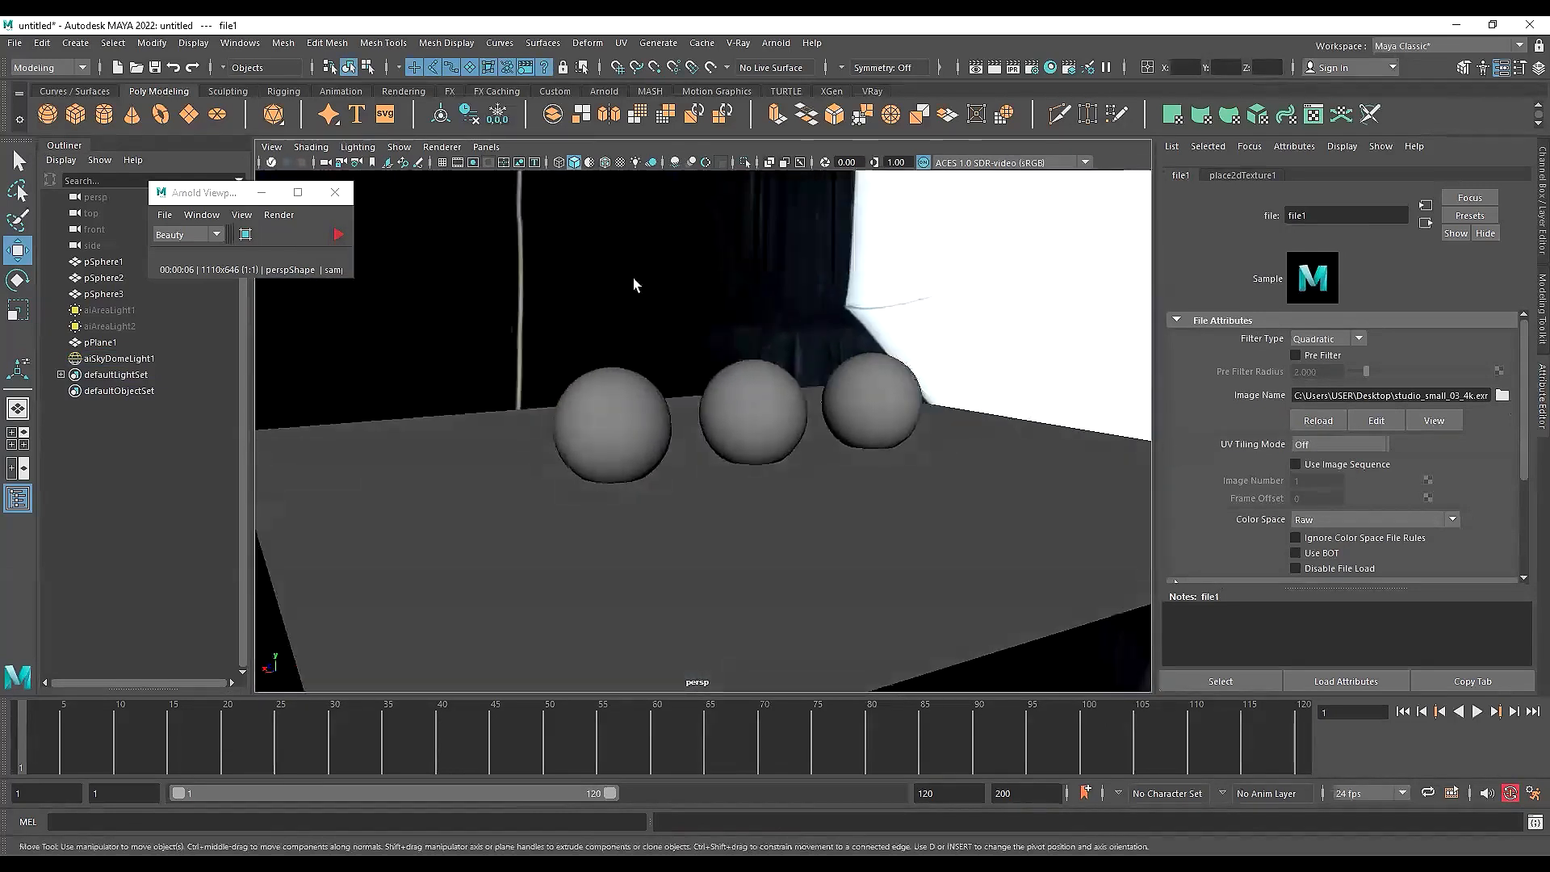
{"action": "scroll", "coordinate": [990, 468], "scroll_direction": "down", "scroll_amount": 10}
{"action": "left_click_drag", "start_coordinate": [975, 472], "coordinate": [710, 429], "text": "alt"}
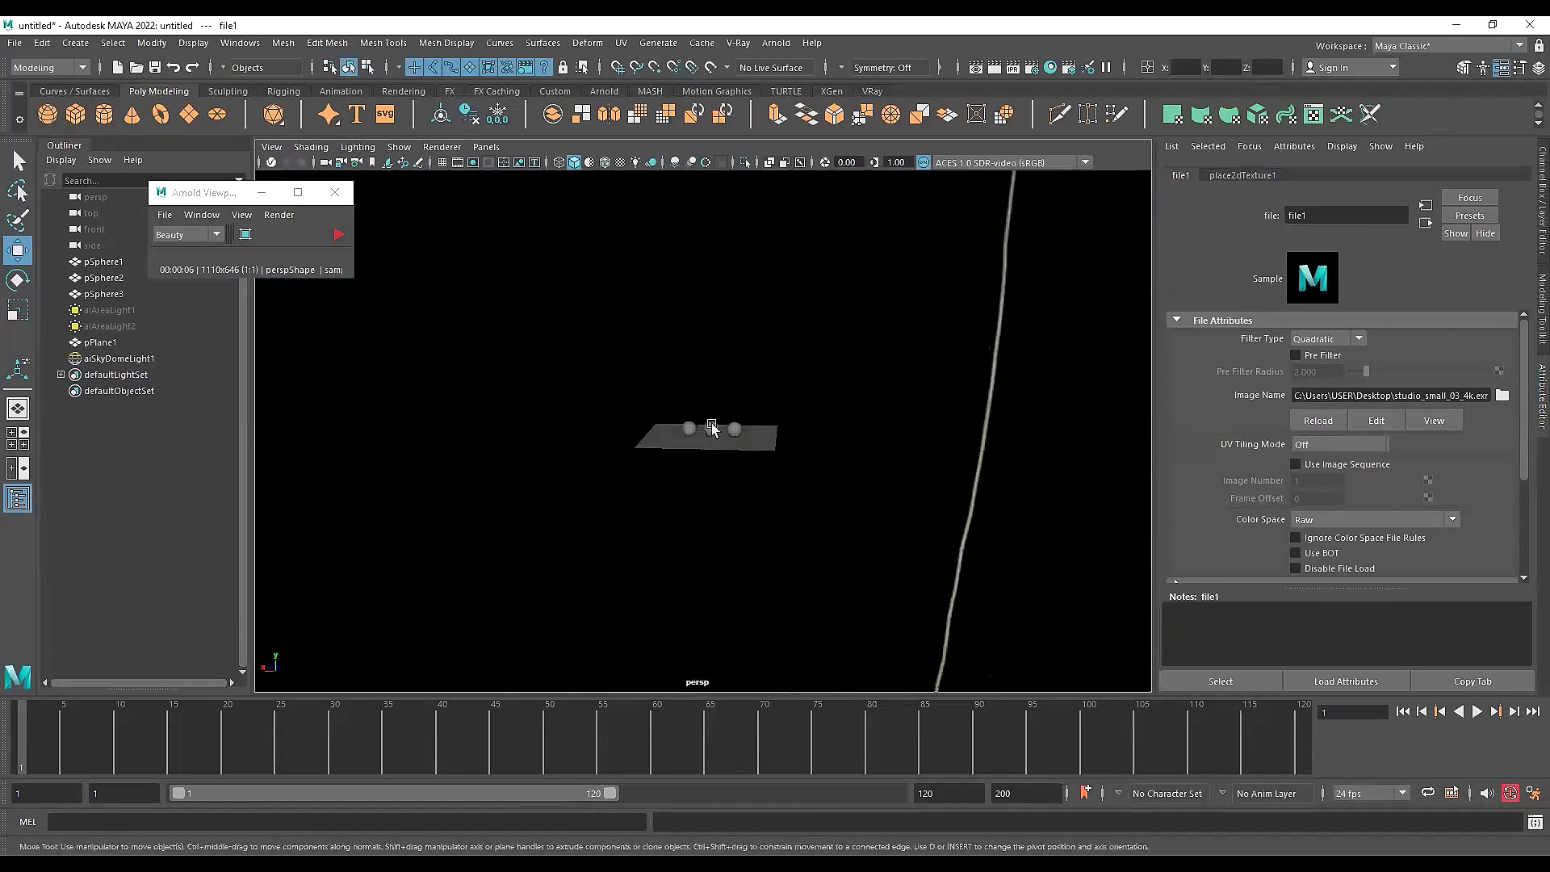
{"action": "scroll", "coordinate": [754, 429], "scroll_direction": "up", "scroll_amount": 10}
{"action": "scroll", "coordinate": [700, 468], "scroll_direction": "up", "scroll_amount": 2}
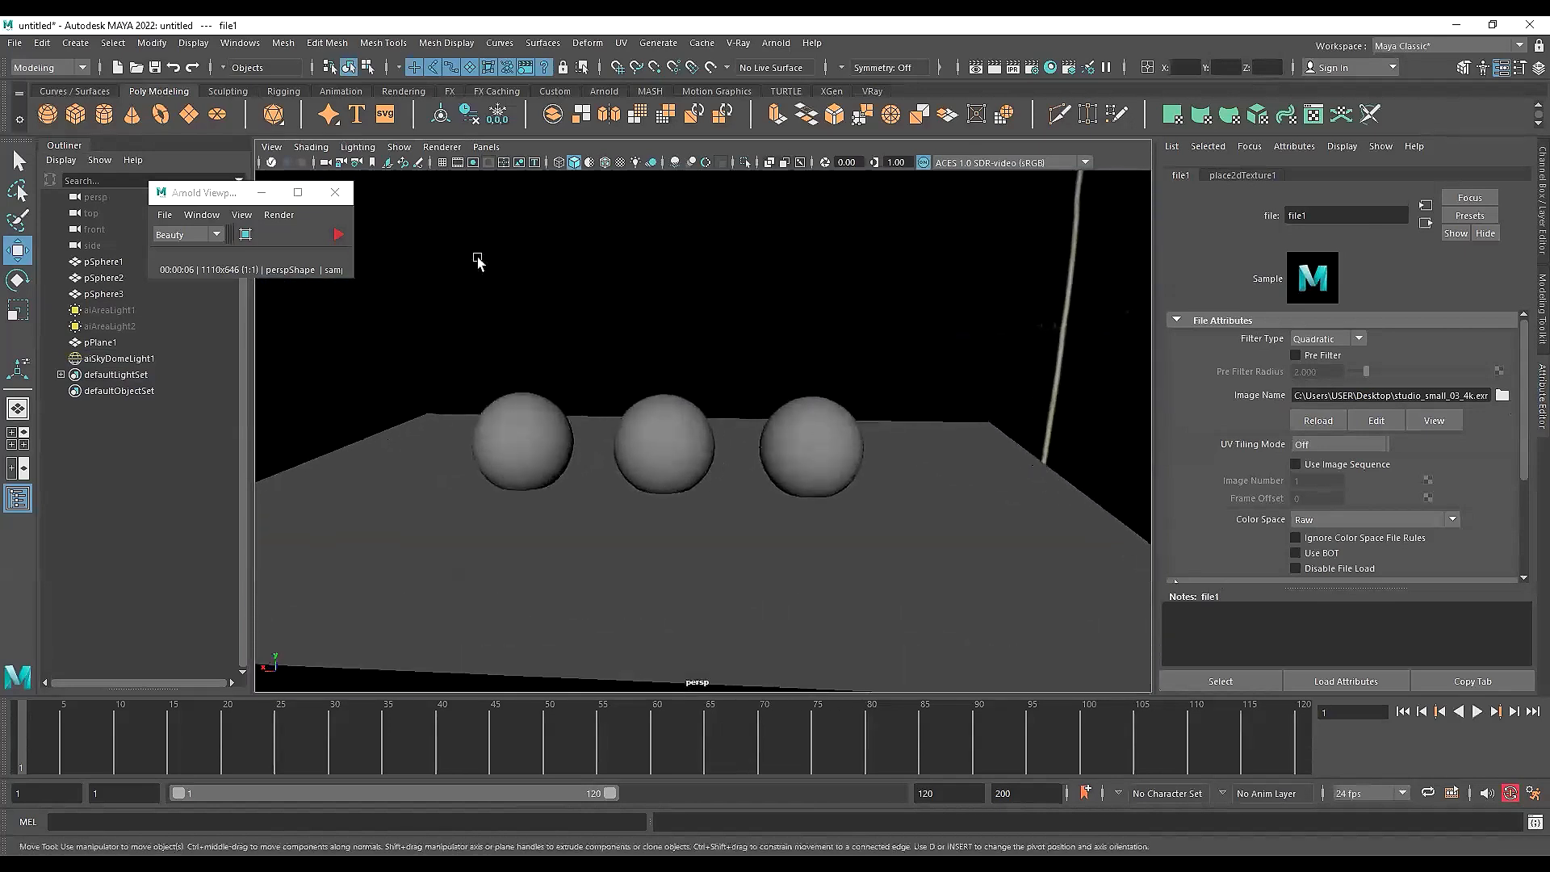
{"action": "left_click", "coordinate": [338, 235]}
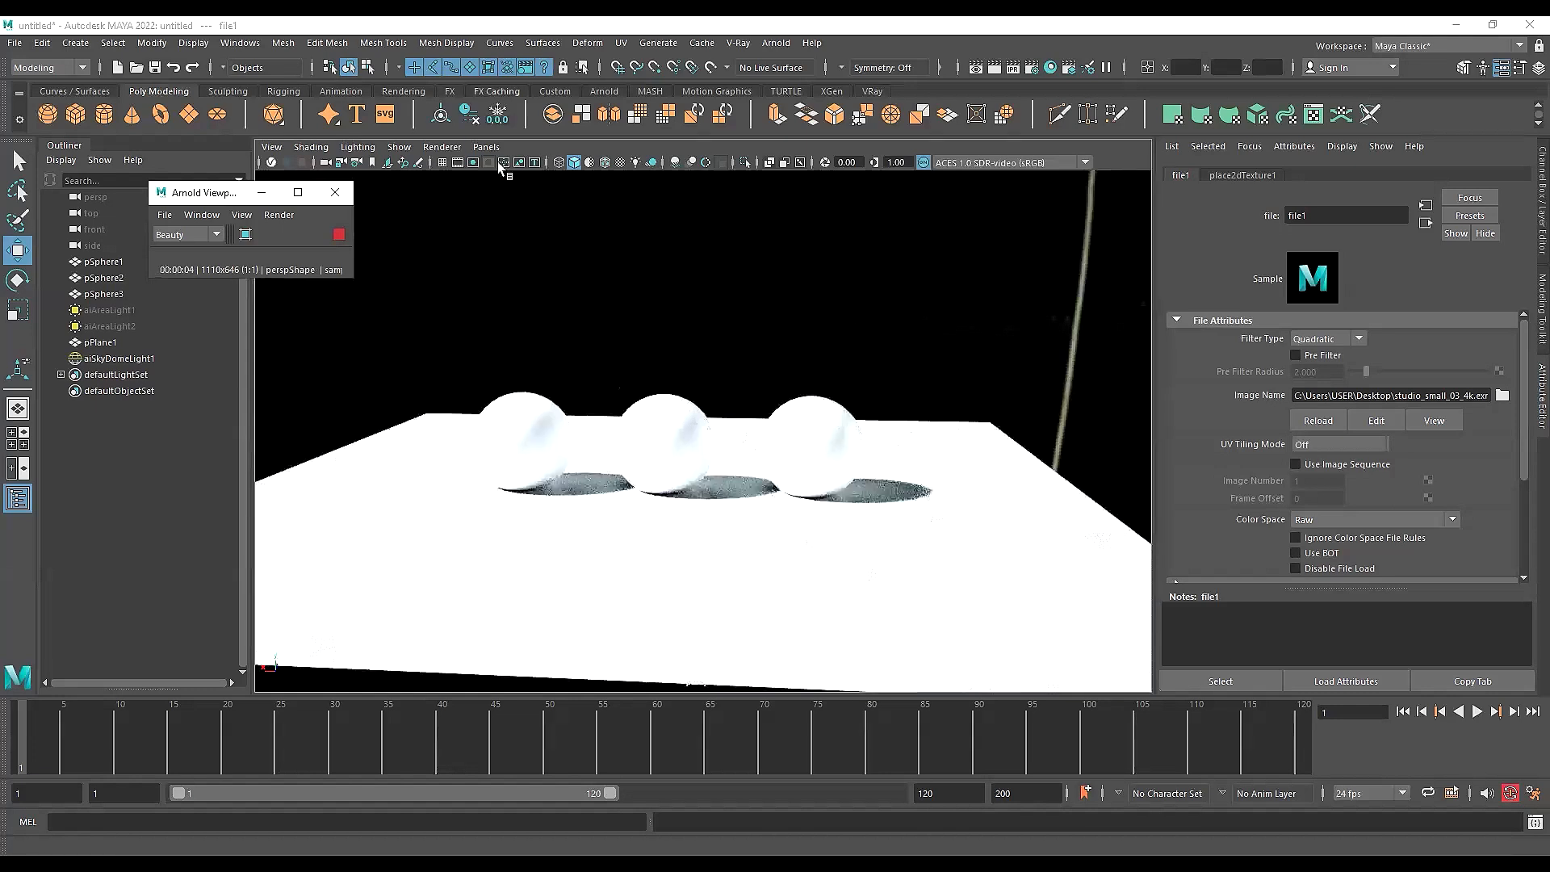
{"action": "left_click", "coordinate": [536, 129]}
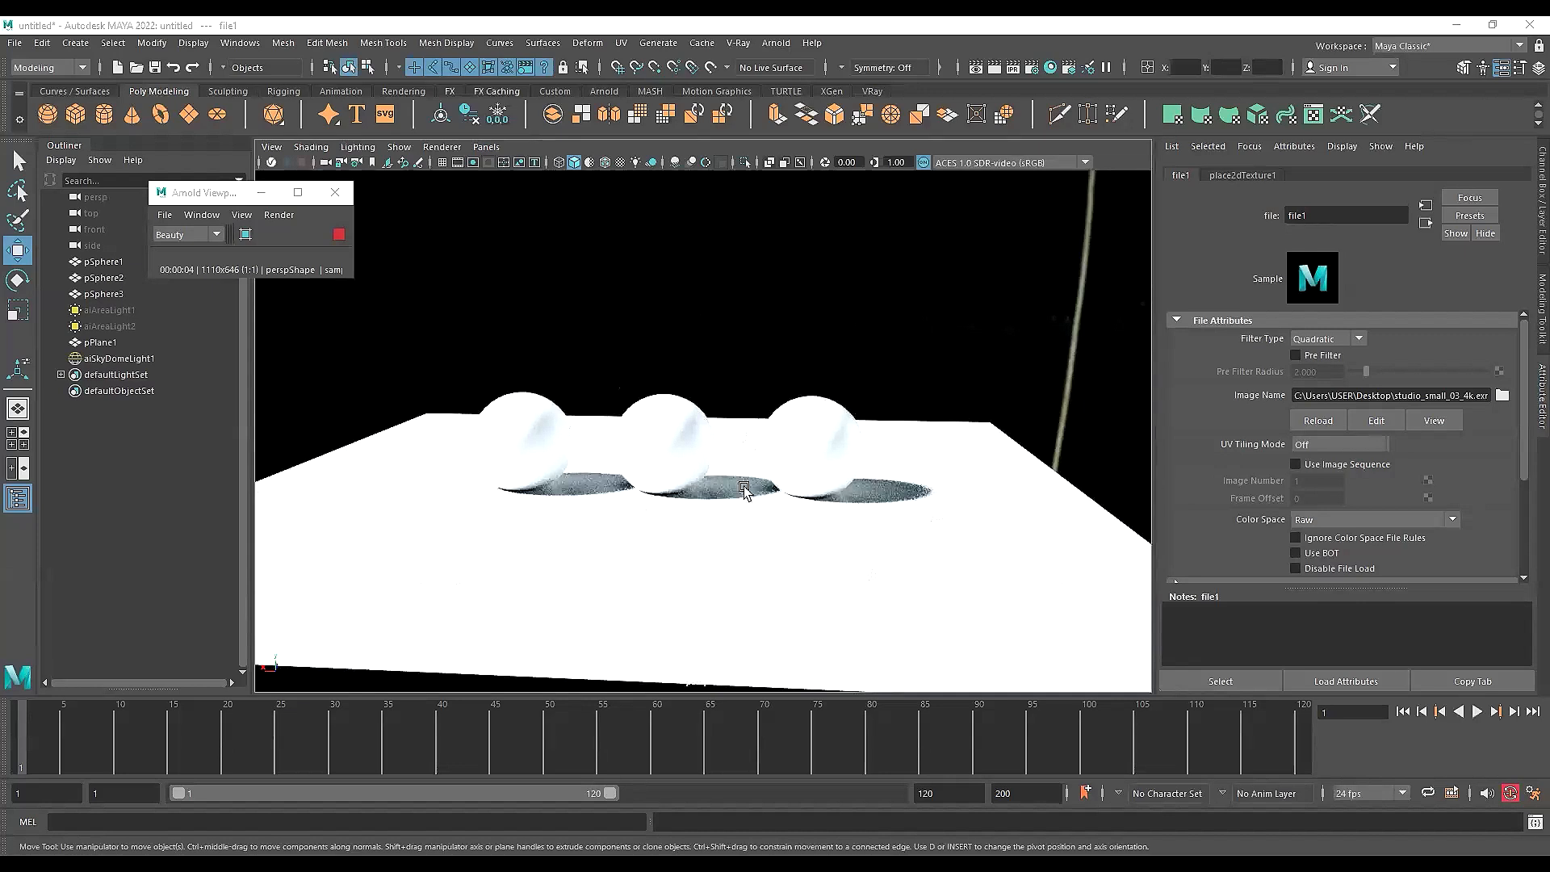
Rotate the skydome light about its vertical axis by about 150 degrees so the light hits the spheres from another side
{"action": "left_click", "coordinate": [638, 342]}
{"action": "scroll", "coordinate": [711, 371], "scroll_direction": "down", "scroll_amount": 4}
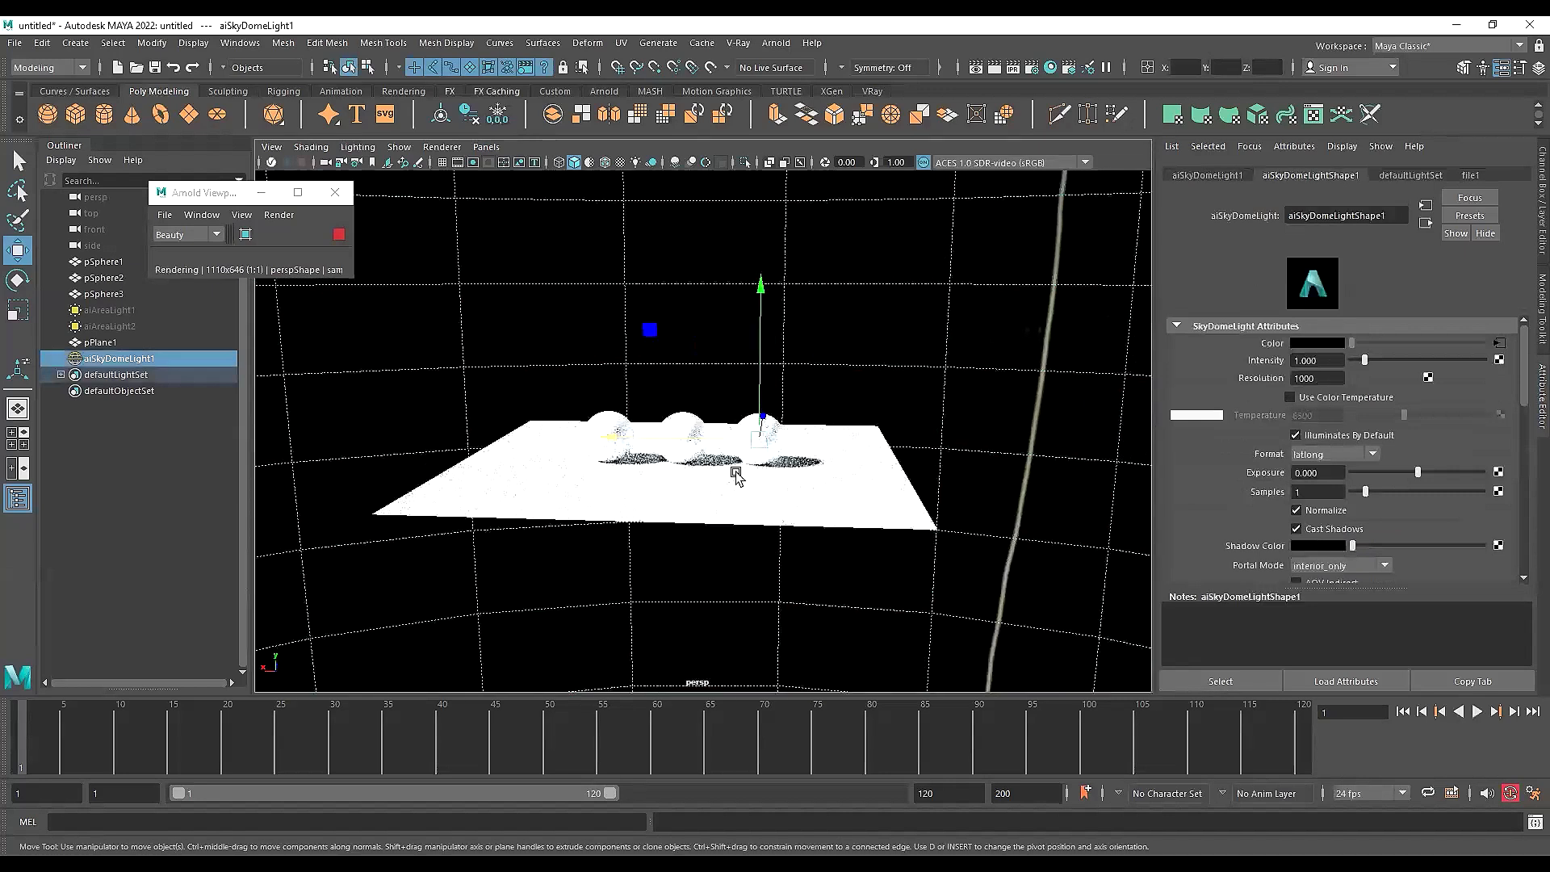
{"action": "left_click_drag", "start_coordinate": [734, 474], "coordinate": [723, 525], "text": "alt"}
{"action": "left_click_drag", "start_coordinate": [612, 474], "coordinate": [634, 442], "text": "alt"}
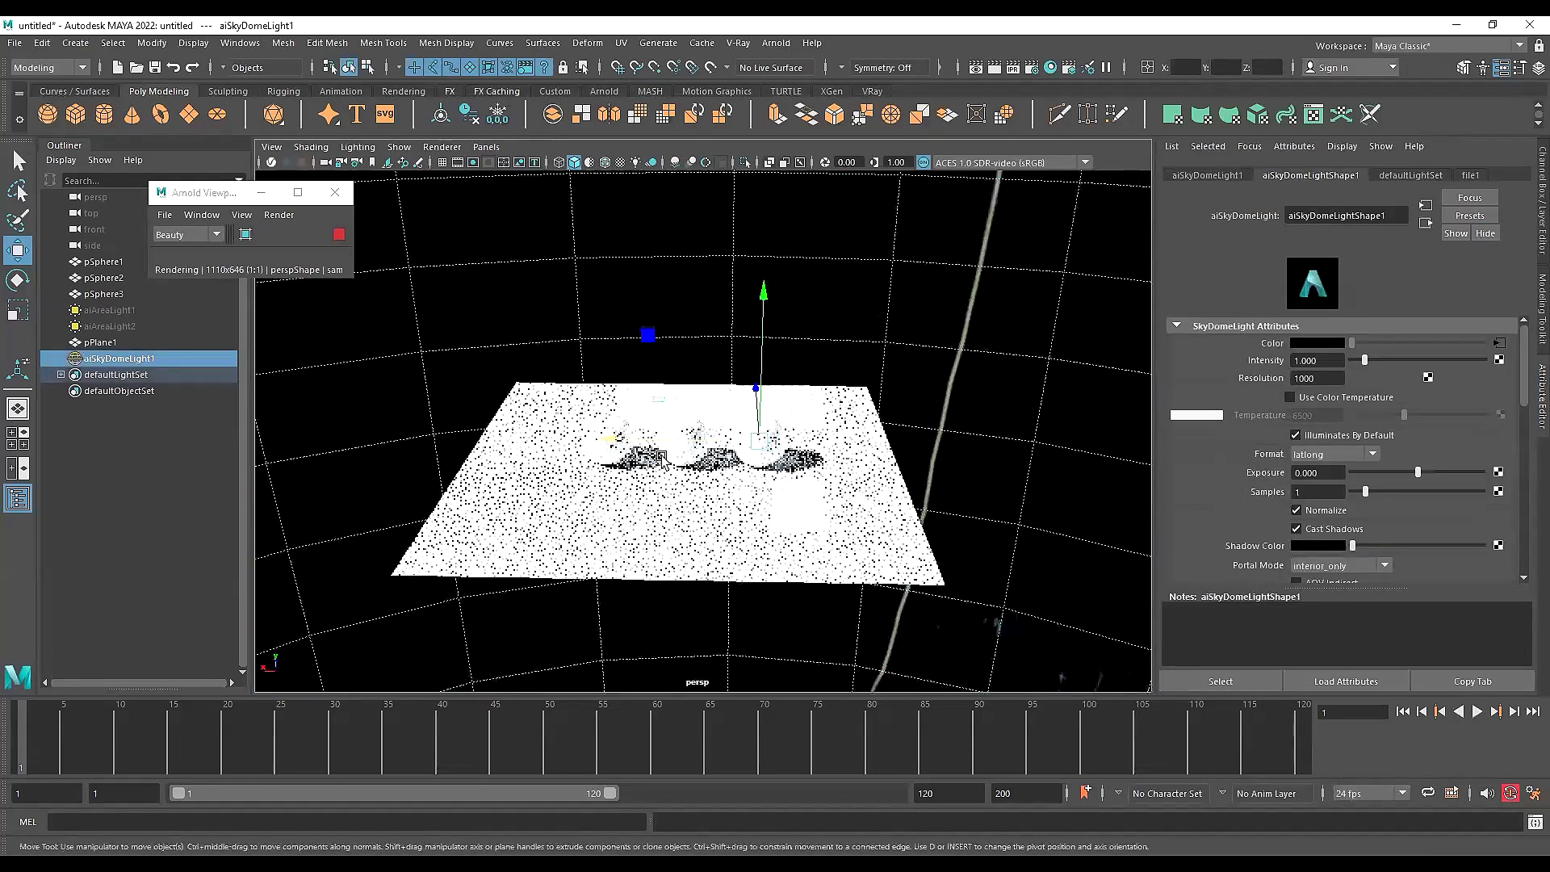
{"action": "key", "text": "e"}
{"action": "left_click_drag", "start_coordinate": [708, 510], "coordinate": [804, 507]}
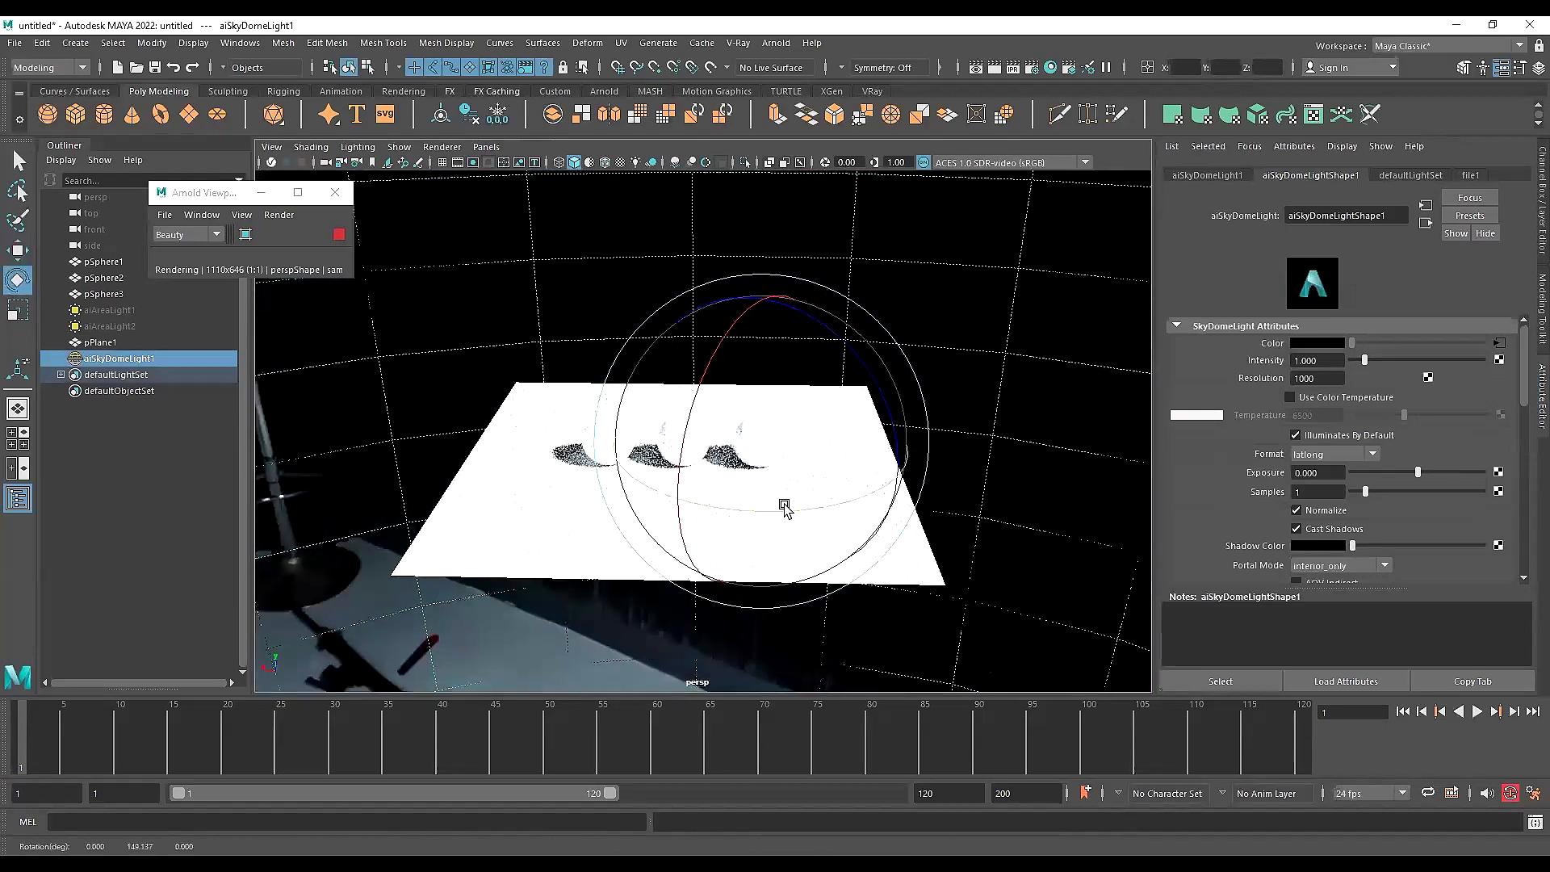
Lower the skydome light's intensity to 0.613 and check the rendered spheres and shadows from several angles and distances
{"action": "left_click_drag", "start_coordinate": [1362, 367], "coordinate": [1358, 367]}
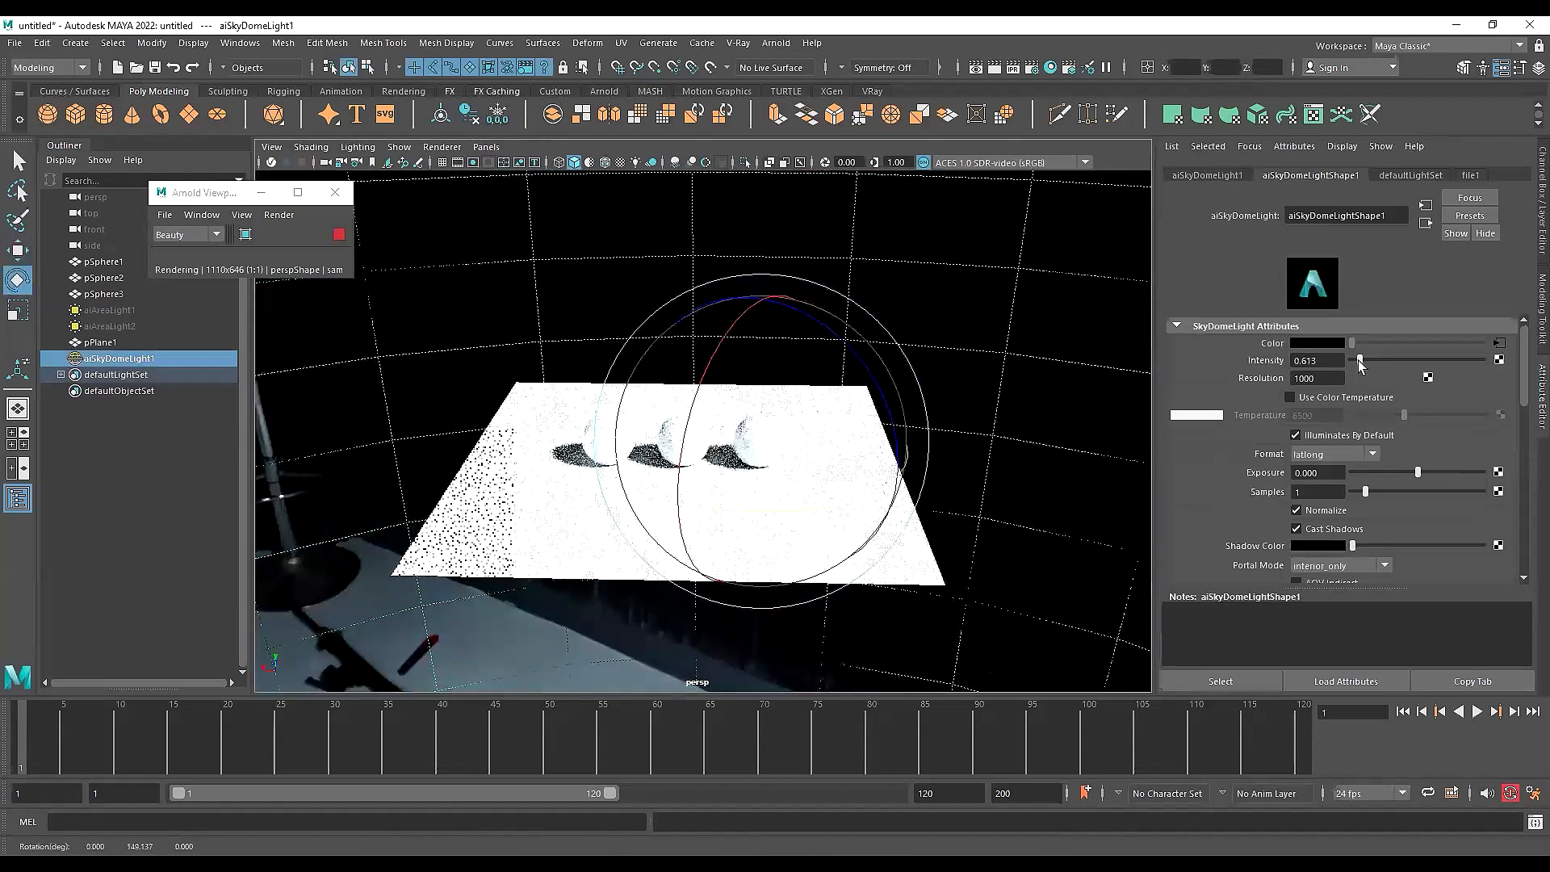
{"action": "scroll", "coordinate": [852, 460], "scroll_direction": "up", "scroll_amount": 2}
{"action": "left_click_drag", "start_coordinate": [852, 460], "coordinate": [682, 444], "text": "alt"}
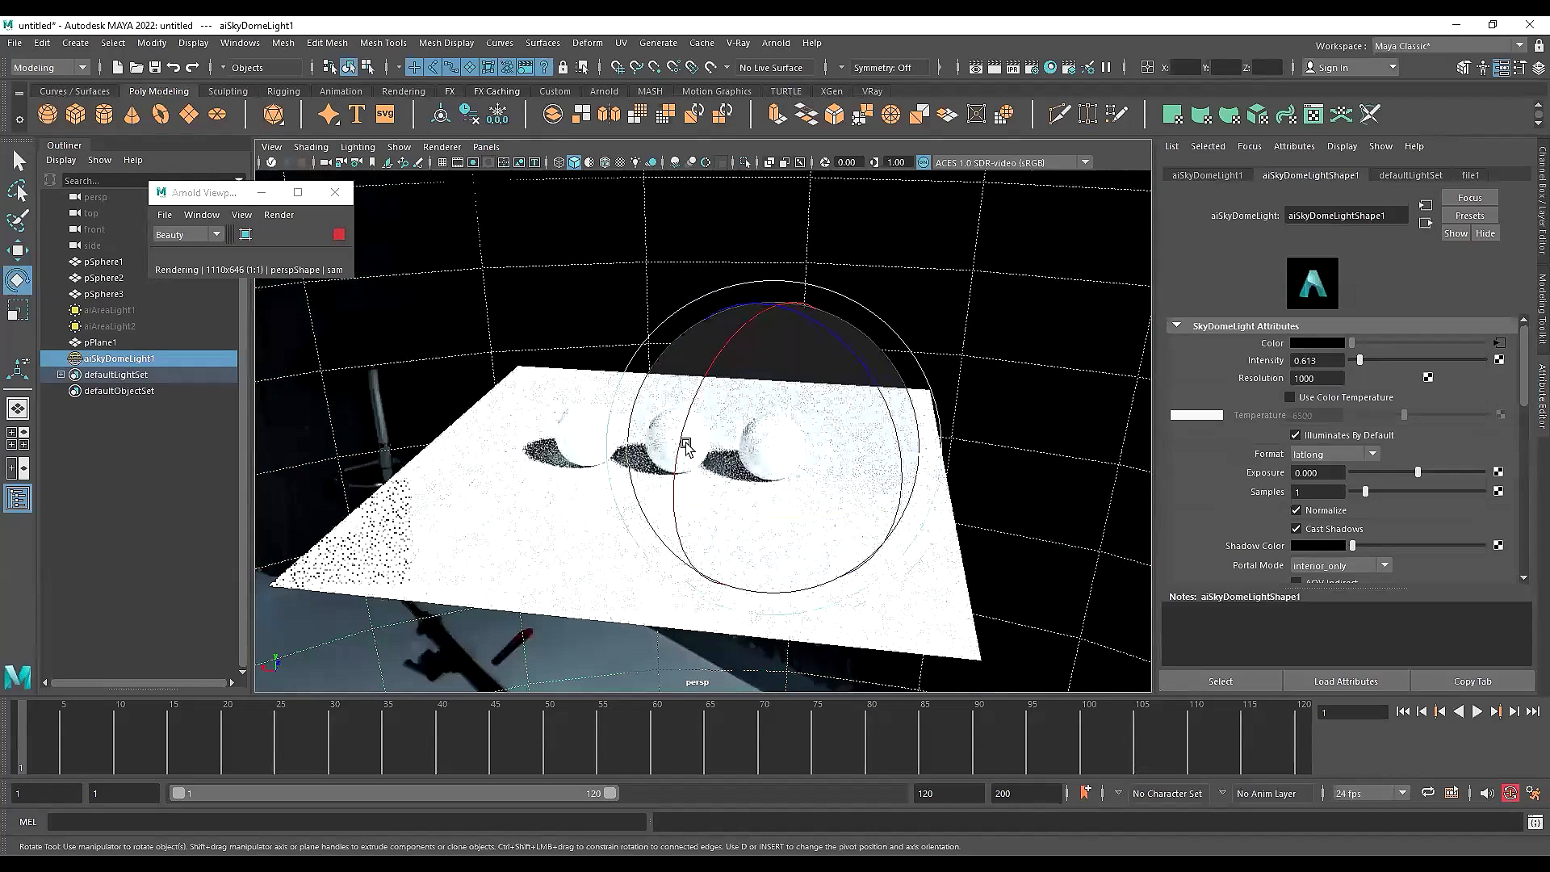
{"action": "scroll", "coordinate": [682, 444], "scroll_direction": "up", "scroll_amount": 4}
{"action": "key", "text": "q"}
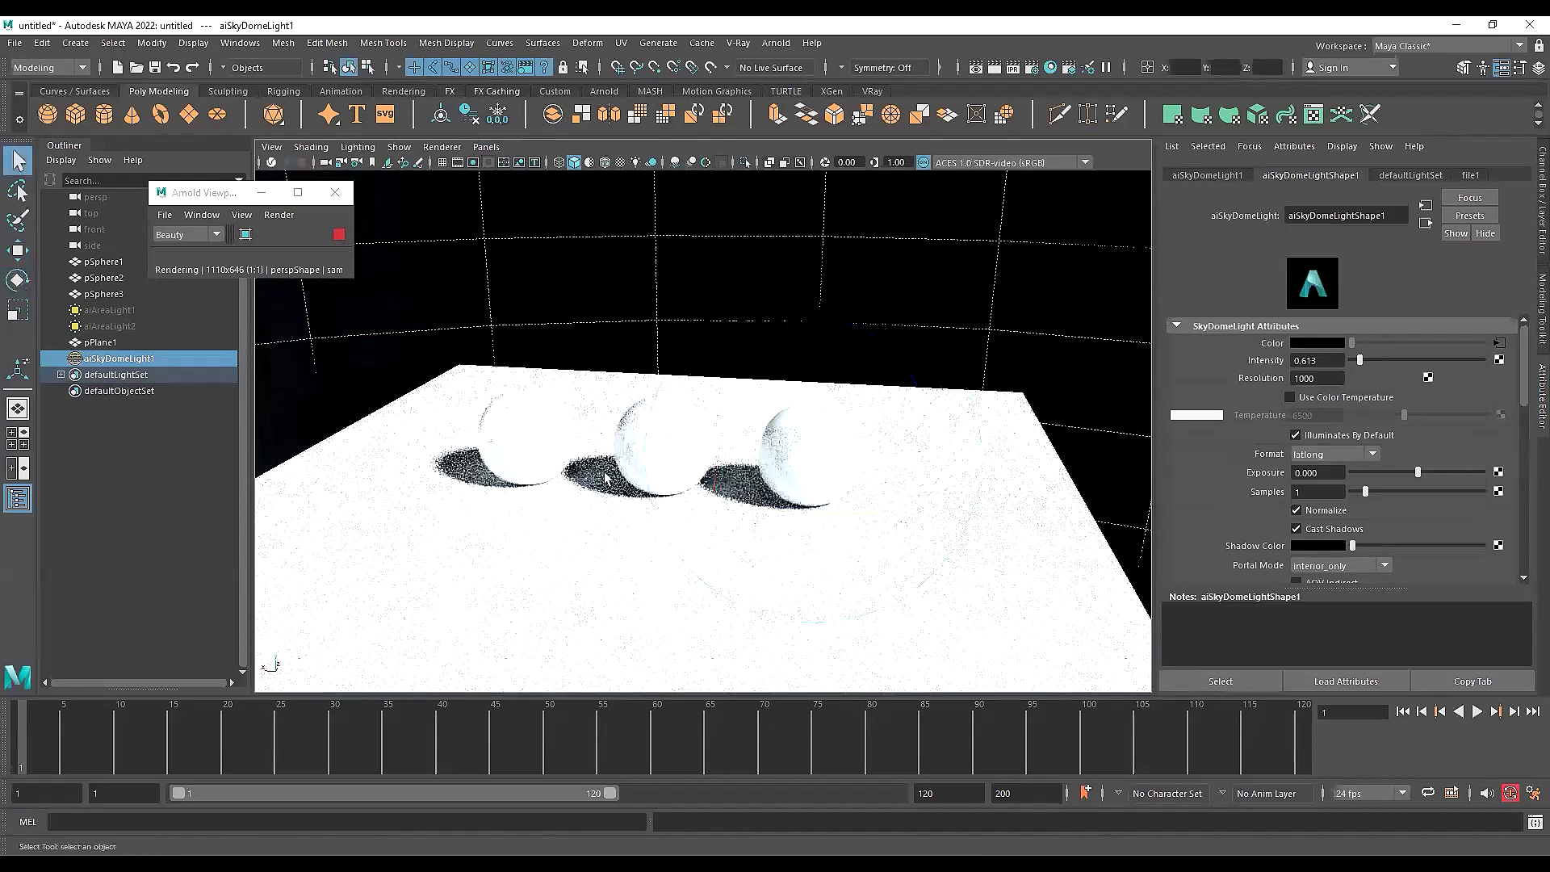
{"action": "middle_click_drag", "start_coordinate": [742, 490], "coordinate": [726, 481], "text": "alt"}
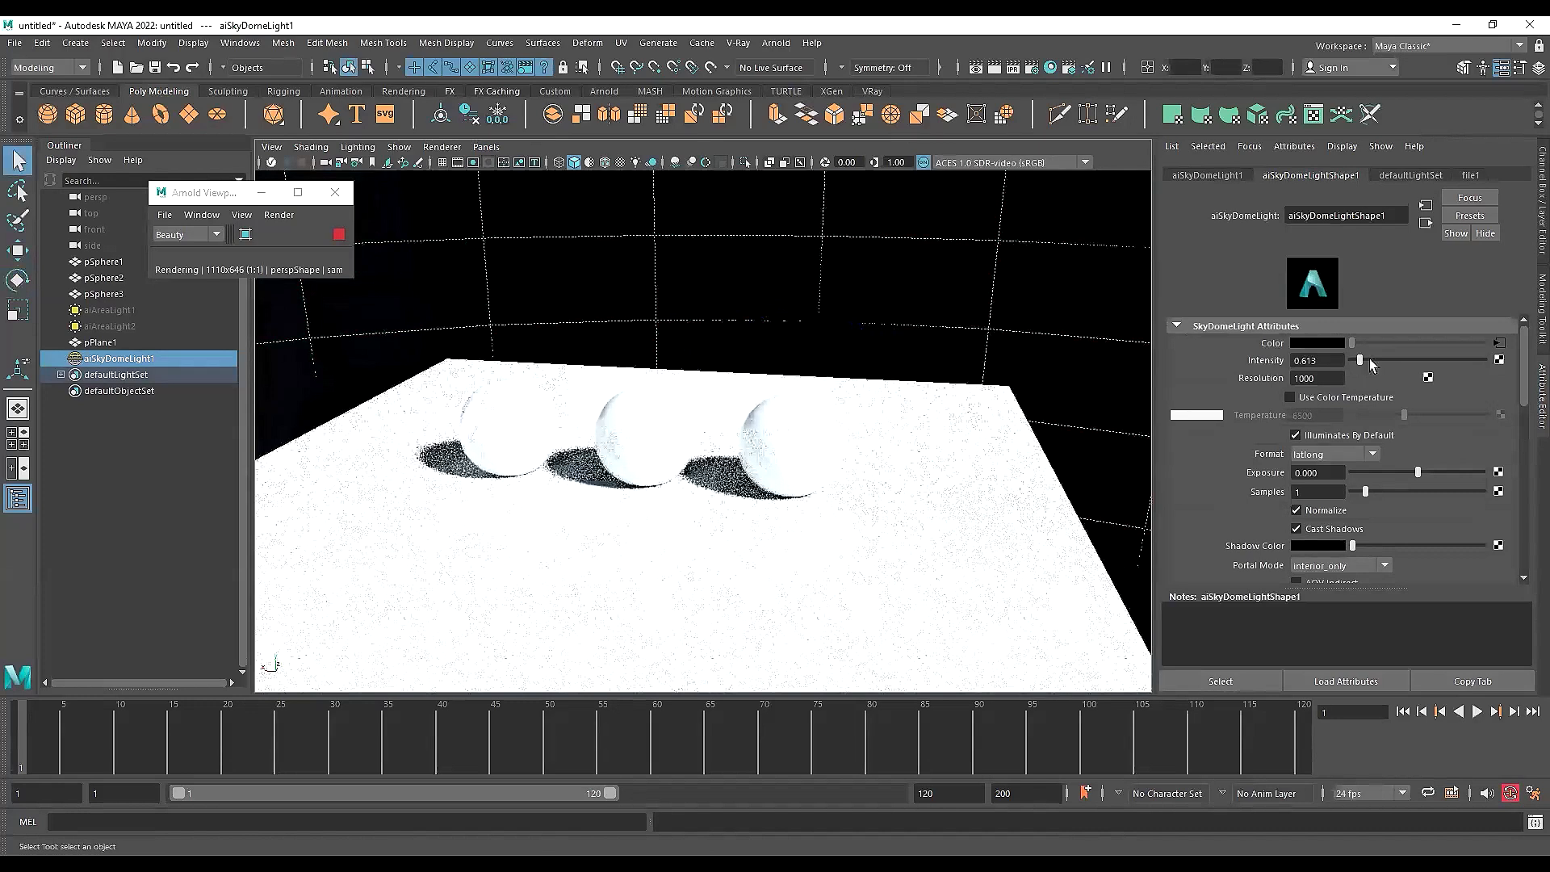
{"action": "left_click_drag", "start_coordinate": [649, 273], "coordinate": [793, 483], "text": "alt"}
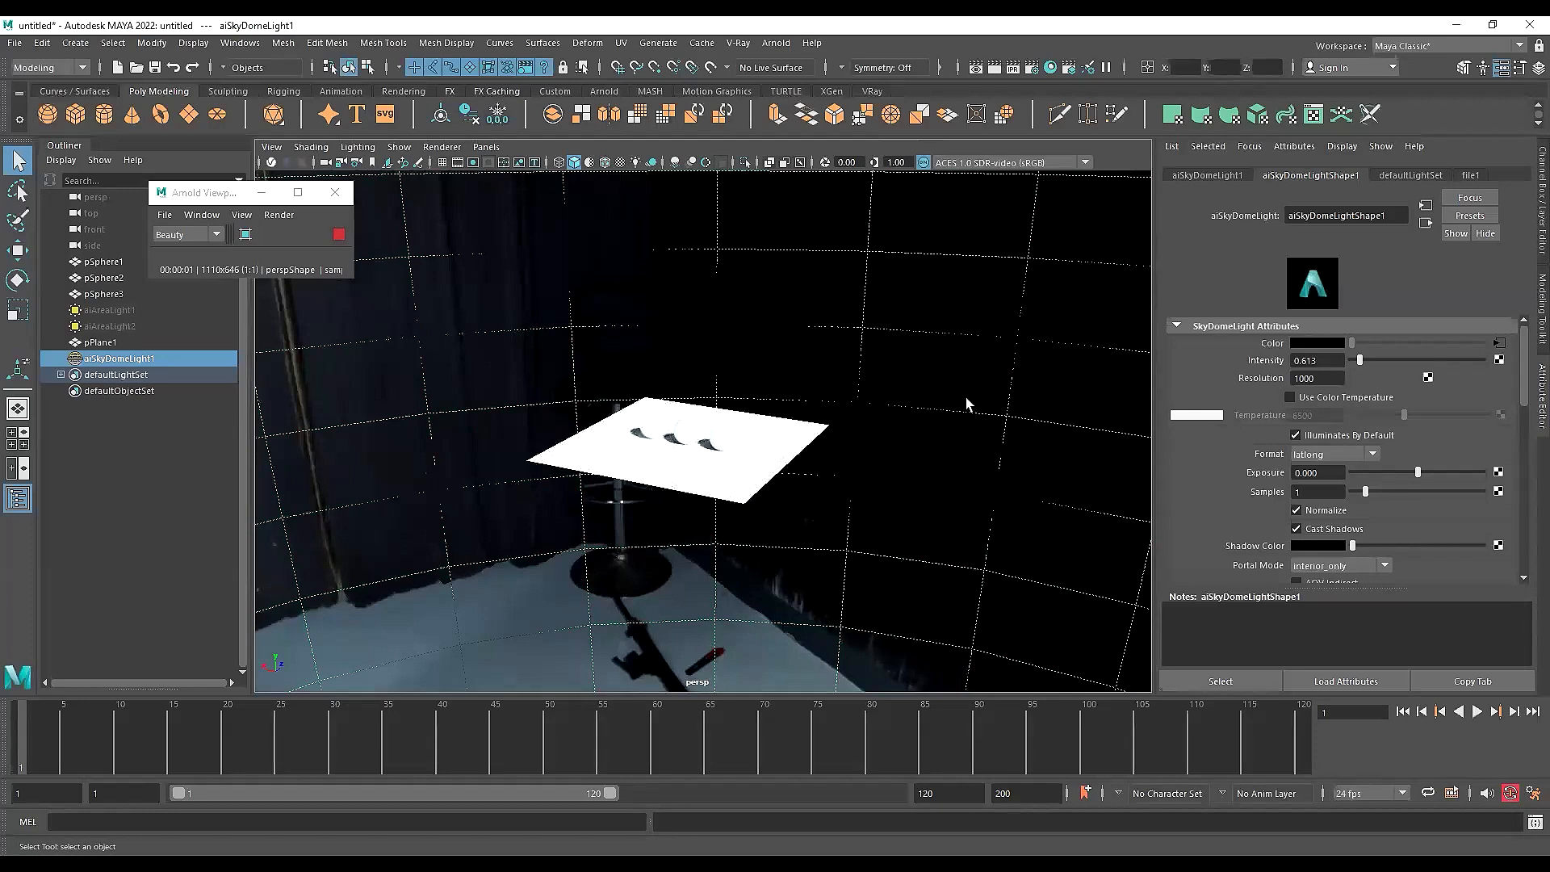
{"action": "right_click_drag", "start_coordinate": [581, 435], "coordinate": [762, 412], "text": "alt"}
{"action": "left_click_drag", "start_coordinate": [699, 440], "coordinate": [716, 448], "text": "alt"}
{"action": "right_click_drag", "start_coordinate": [716, 448], "coordinate": [799, 445], "text": "alt"}
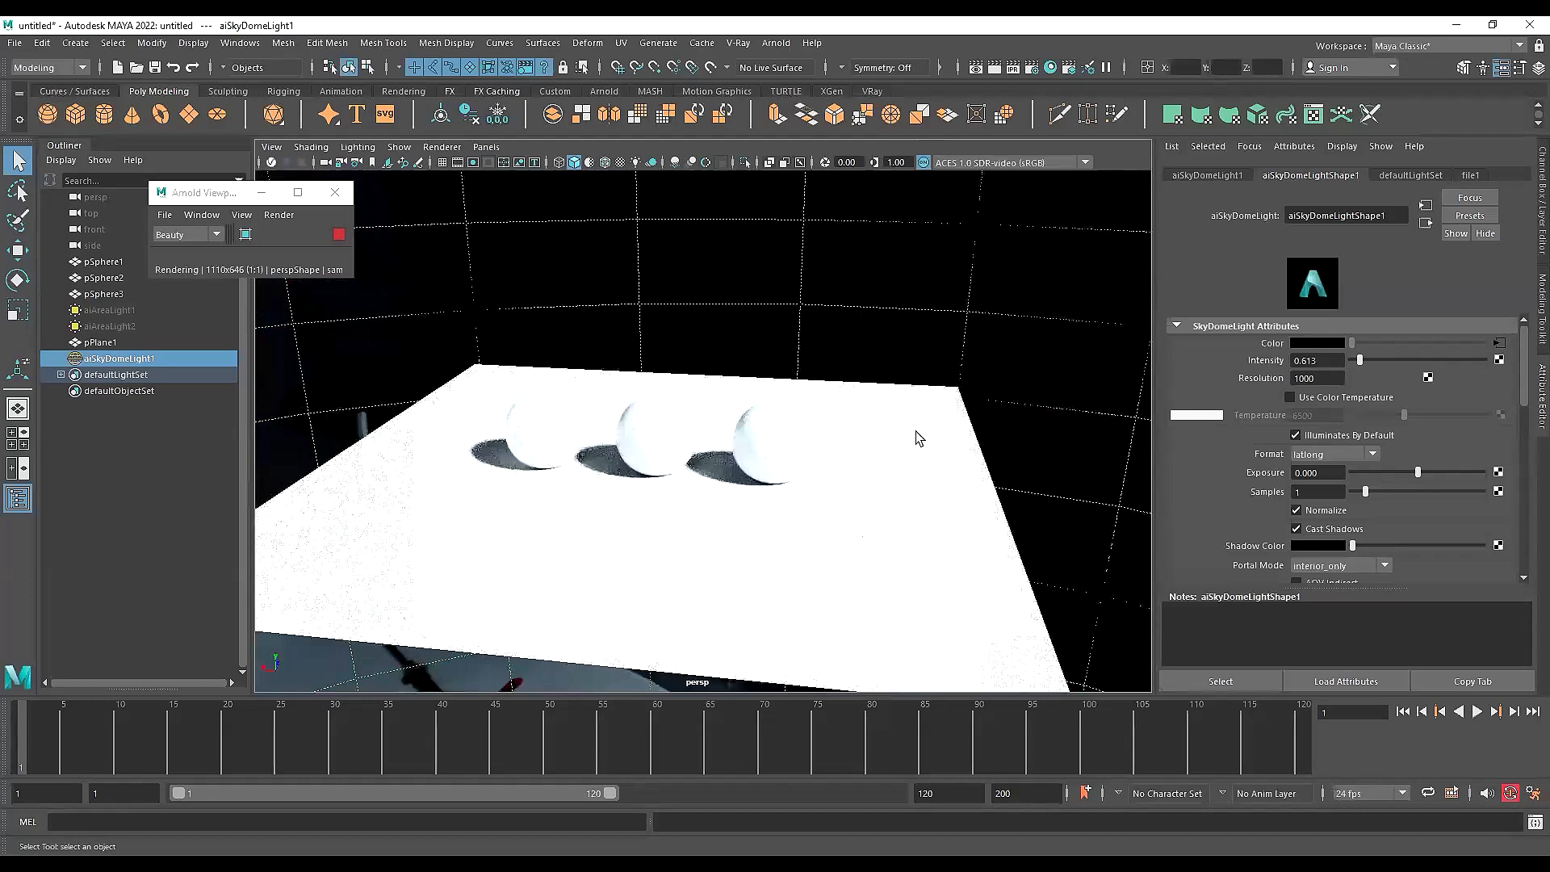
{"action": "left_click_drag", "start_coordinate": [917, 436], "coordinate": [941, 417], "text": "alt"}
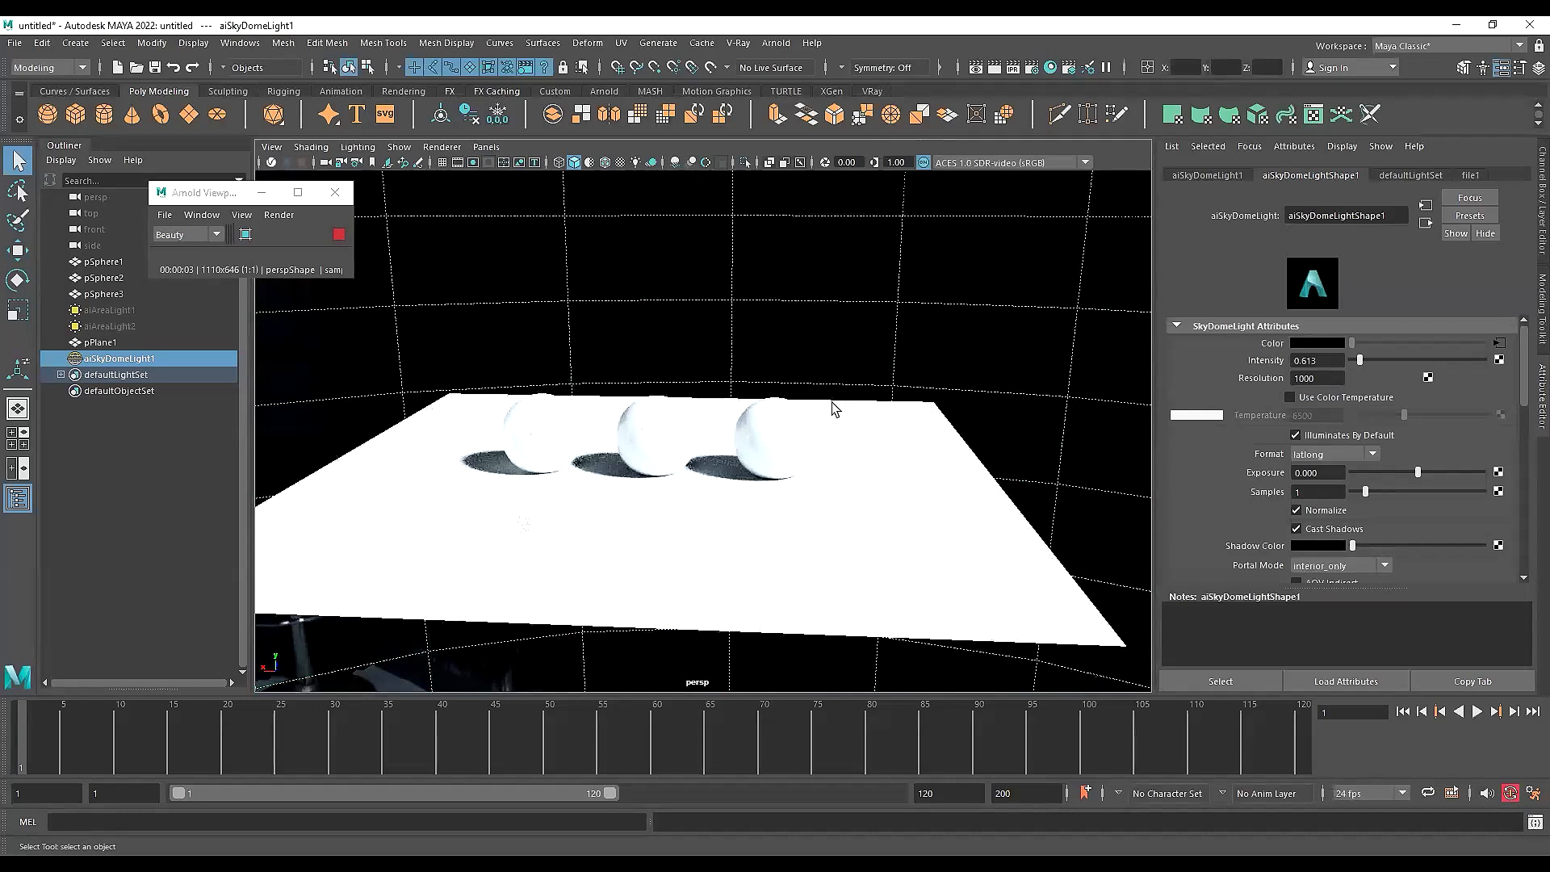
Delete the floor plane to view the spheres without it, and undo the deletion
{"action": "left_click", "coordinate": [811, 517]}
{"action": "key", "text": "Delete"}
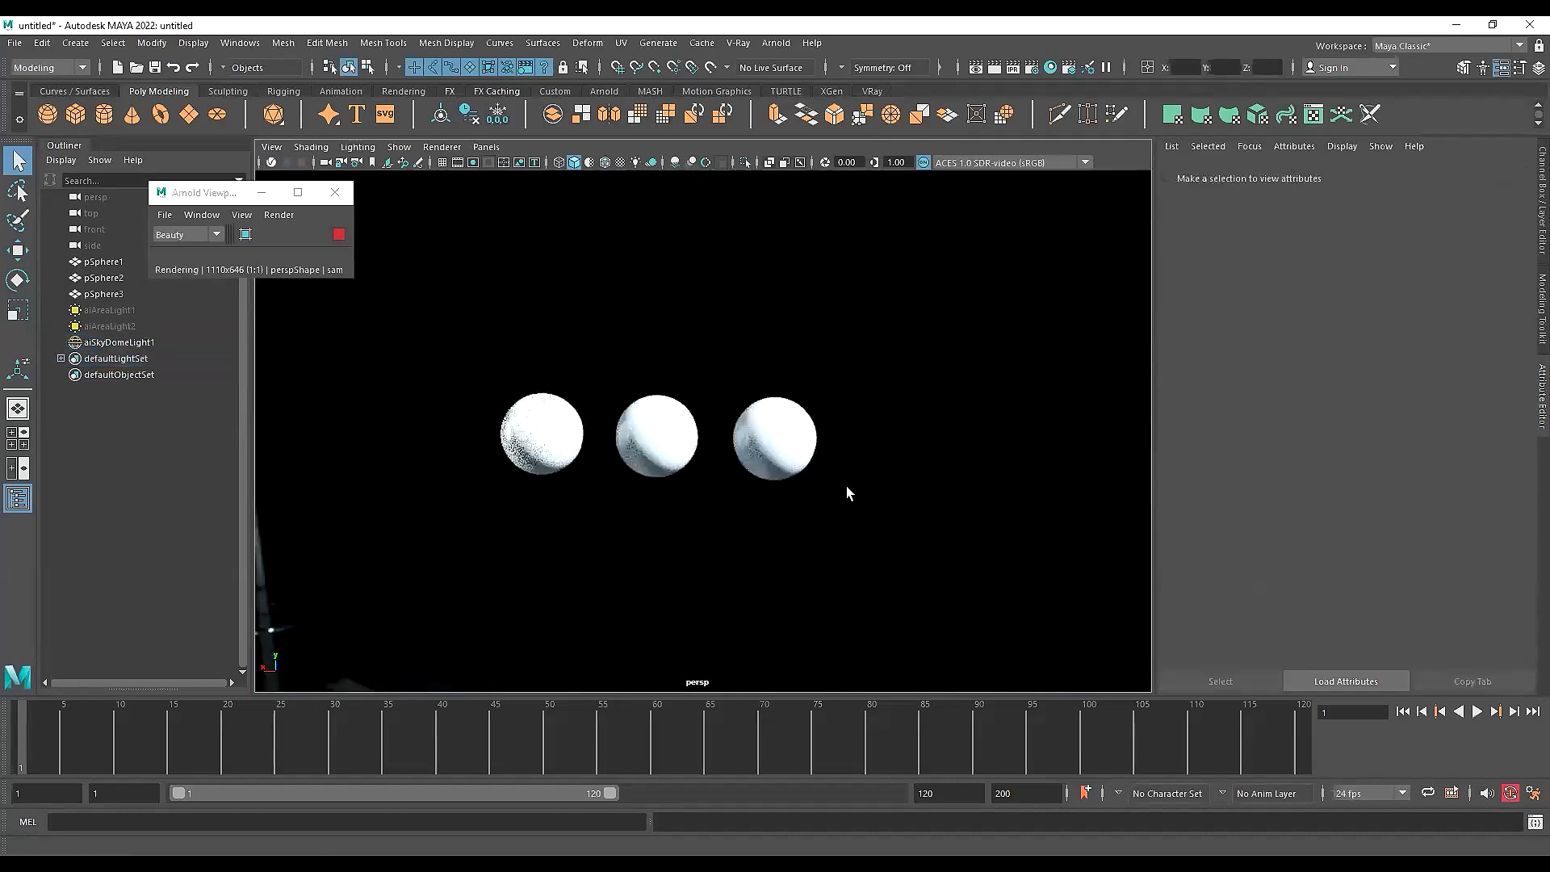
{"action": "key", "text": "ctrl+z"}
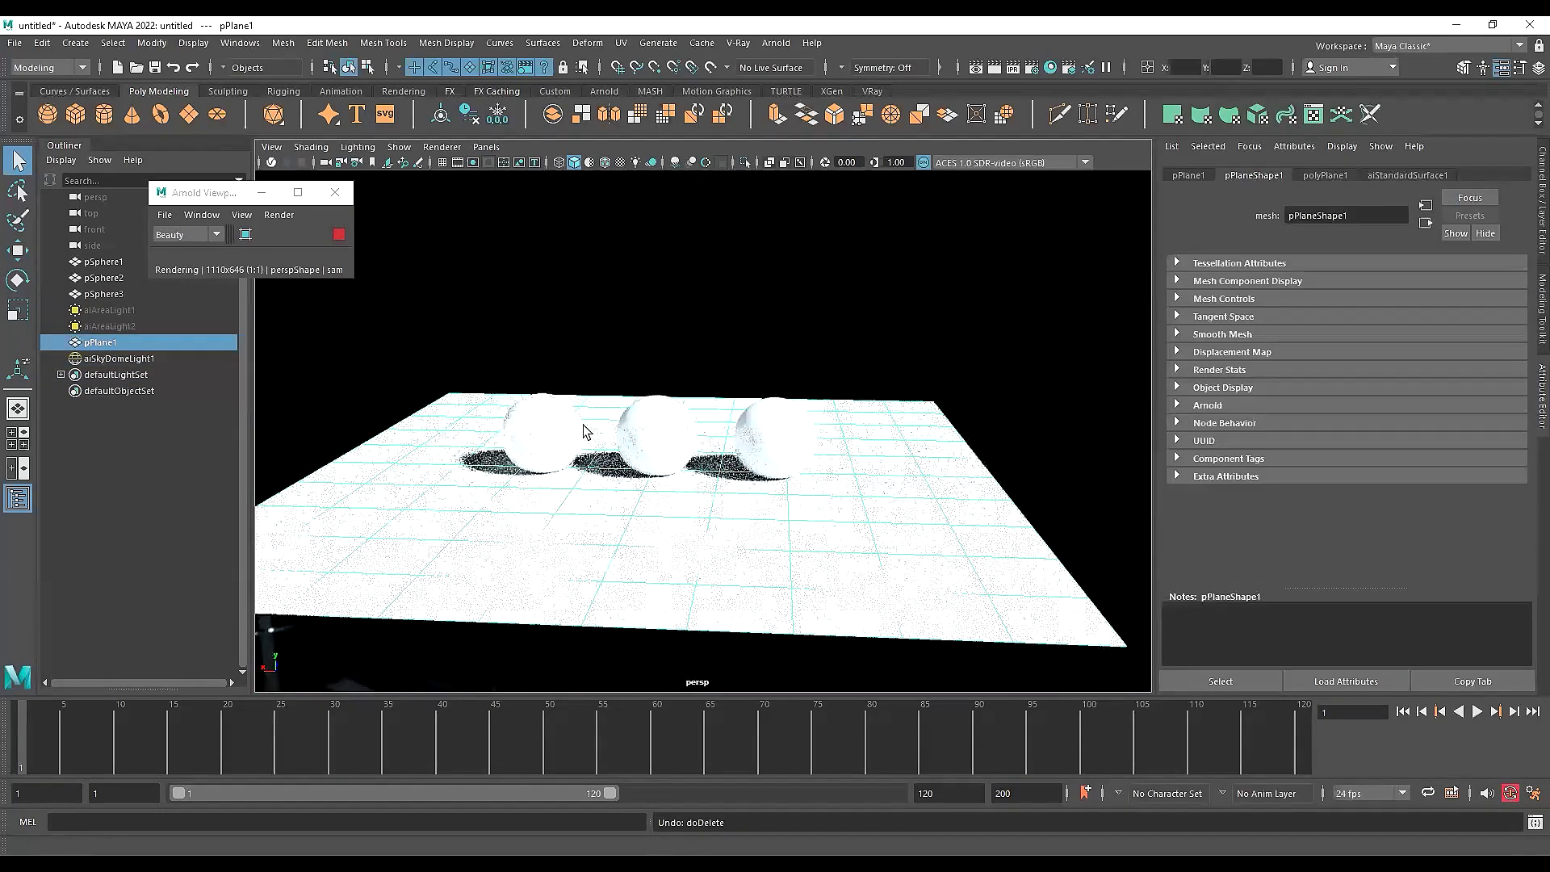
Stop the live Arnold render and select the skydome light
{"action": "left_click", "coordinate": [339, 235]}
{"action": "scroll", "coordinate": [607, 368], "scroll_direction": "down", "scroll_amount": 3}
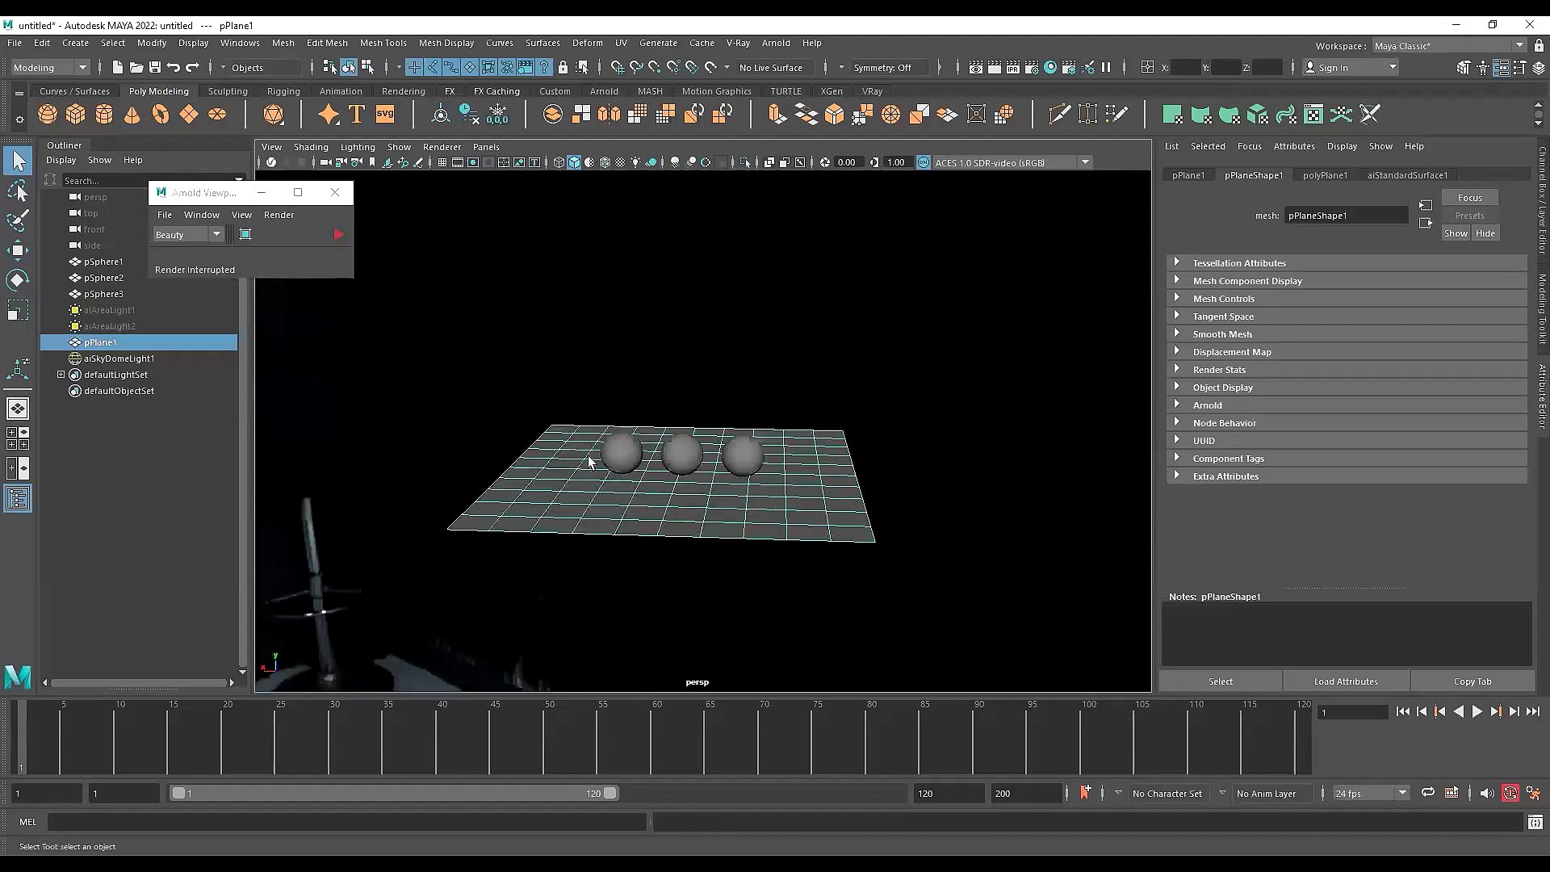
{"action": "left_click", "coordinate": [129, 327]}
{"action": "left_click", "coordinate": [121, 358]}
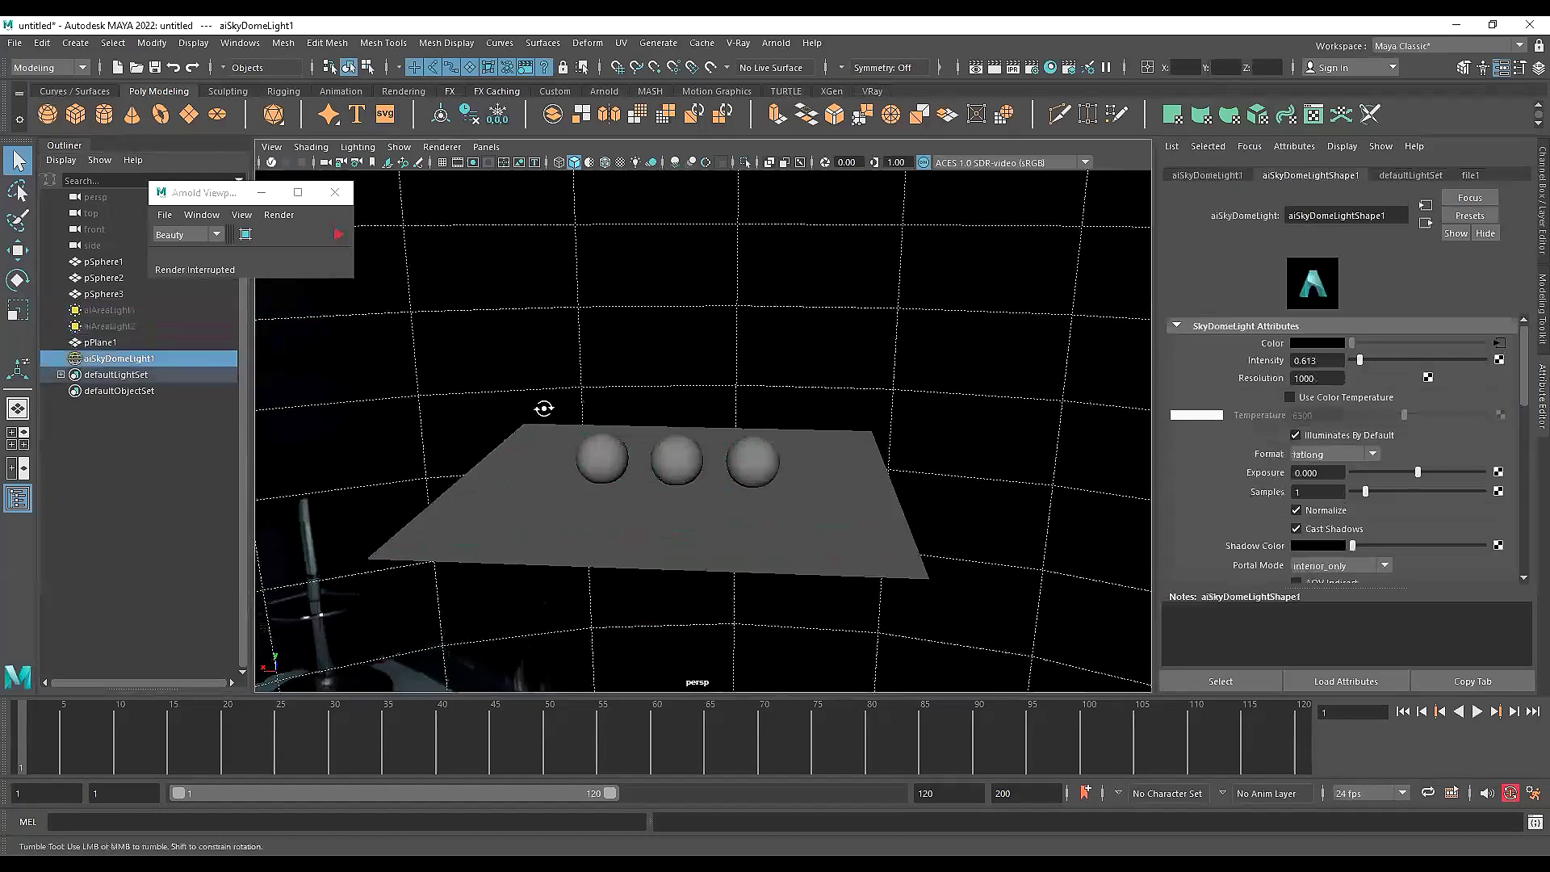
{"action": "left_click_drag", "start_coordinate": [544, 408], "coordinate": [598, 409], "text": "alt"}
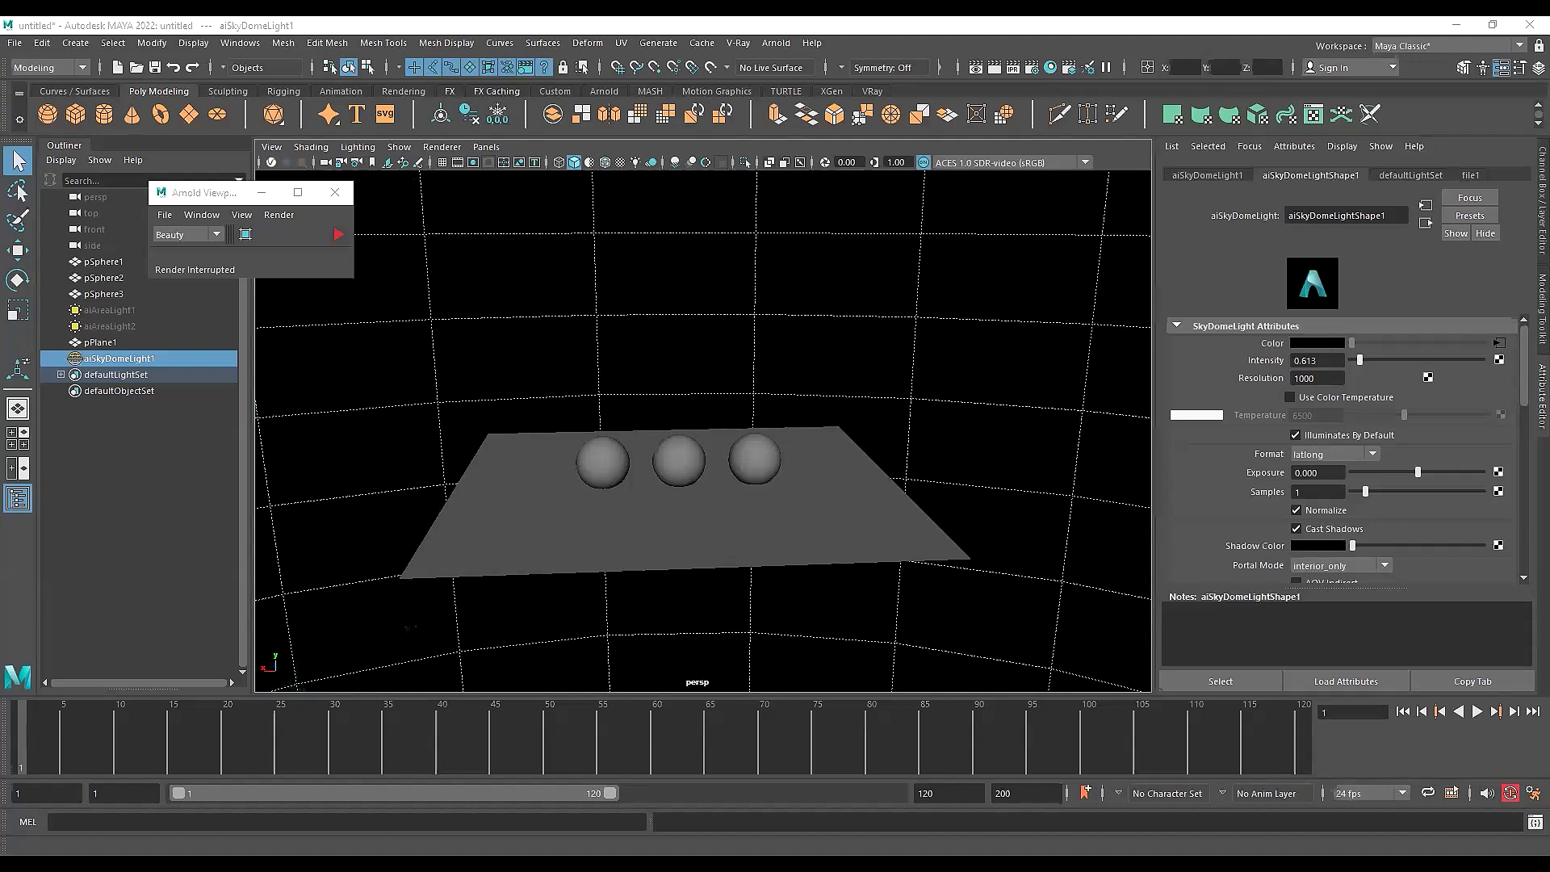
Switch to Chrome, search Google for polyhaven and open the Poly Haven website
{"action": "key", "text": "alt+Tab"}
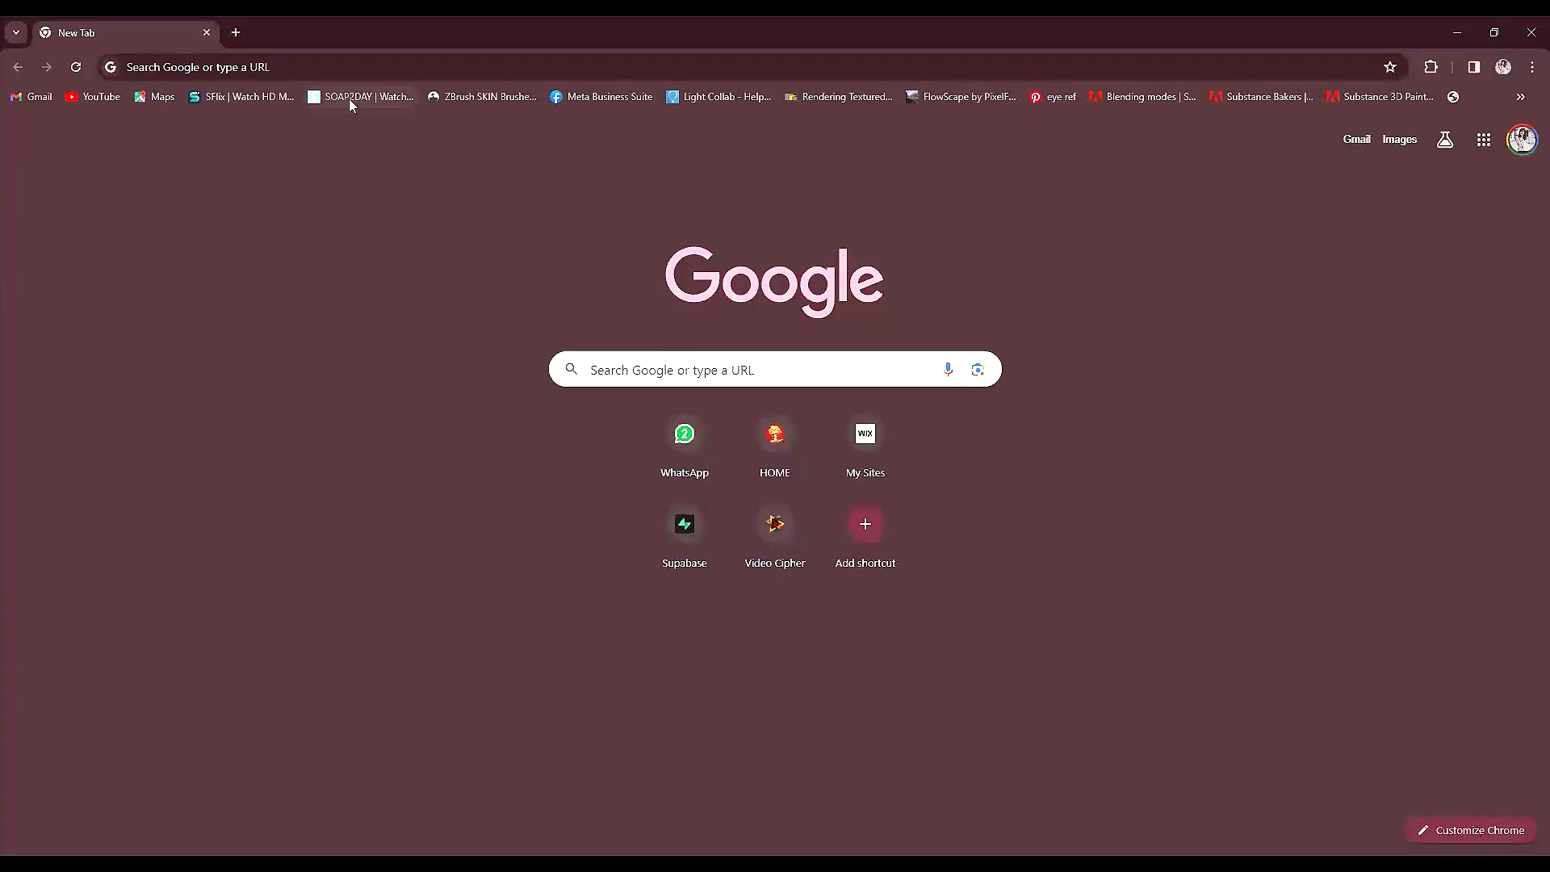
{"action": "left_click", "coordinate": [610, 364]}
{"action": "type", "text": "polou"}
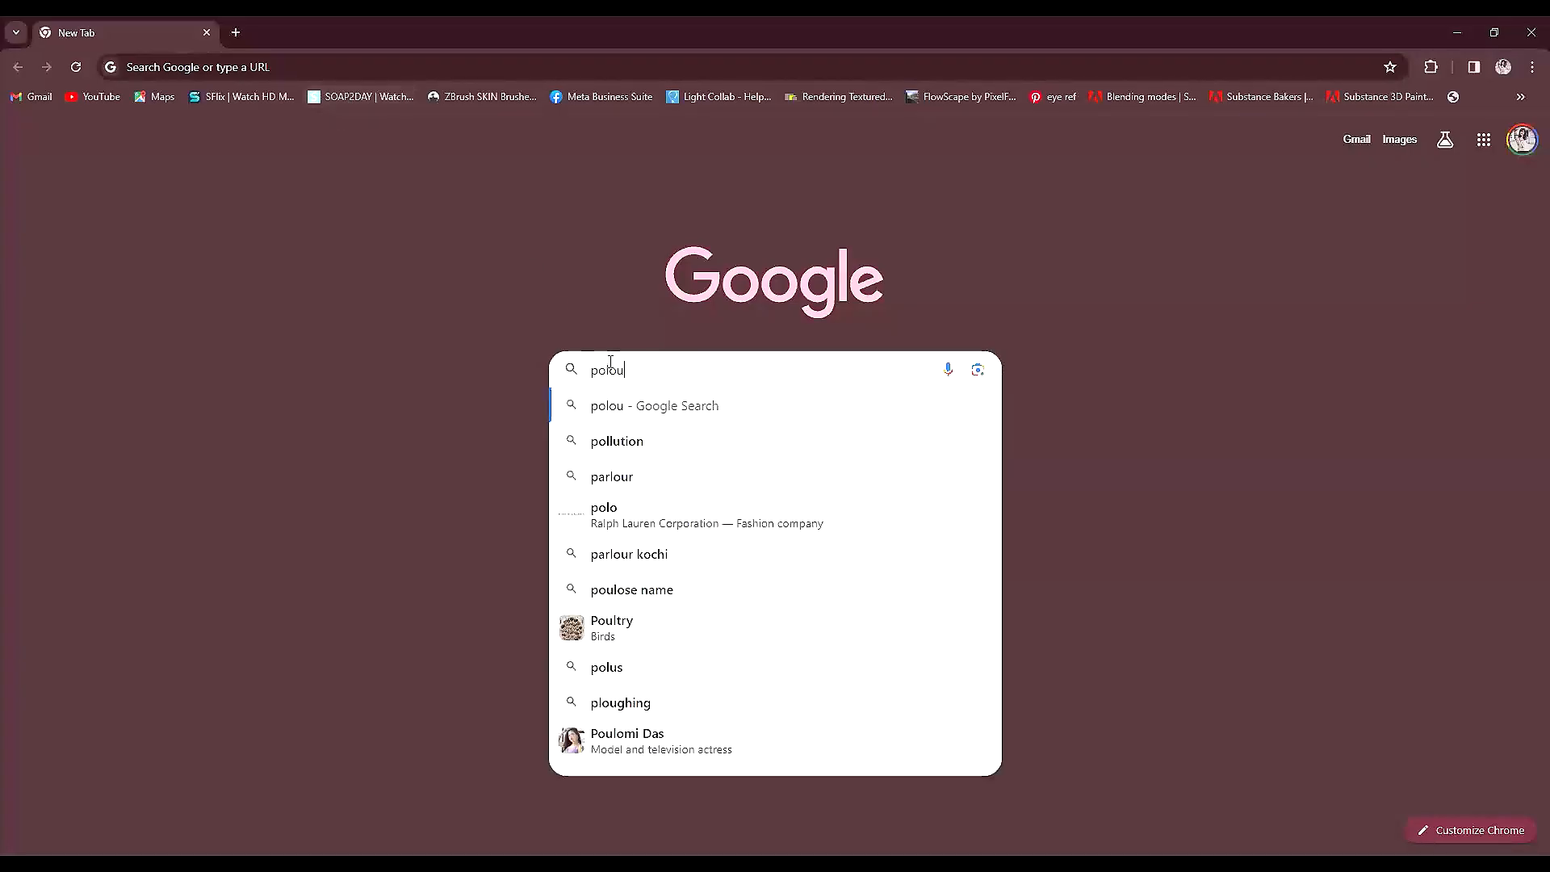
{"action": "key", "text": "BackSpace"}
{"action": "key", "text": "BackSpace"}
{"action": "type", "text": "yahv"}
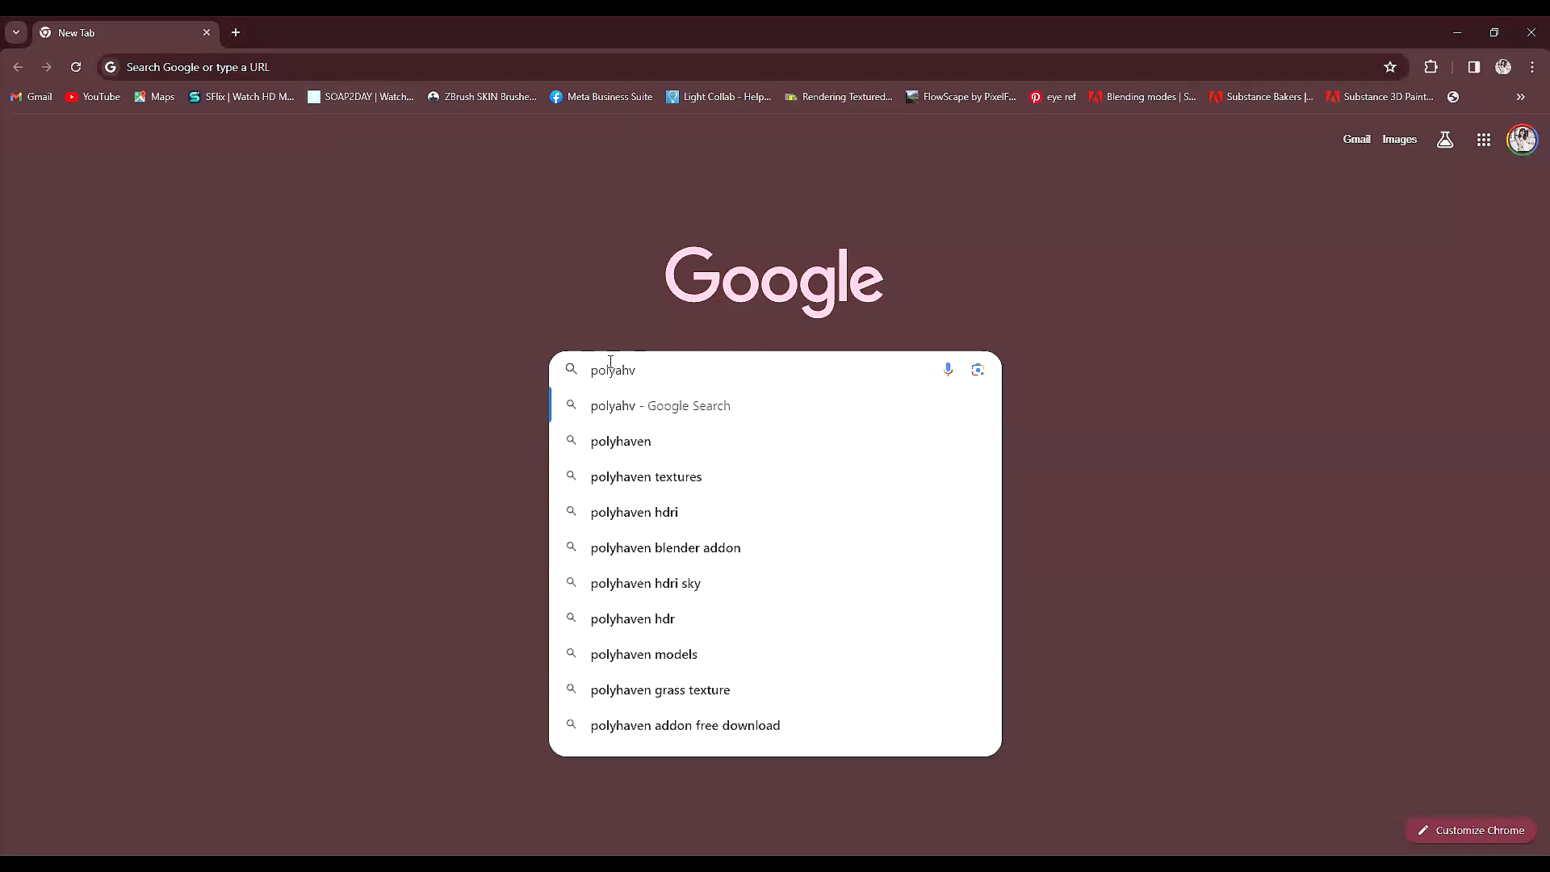
{"action": "key", "text": "Down"}
{"action": "key", "text": "Down"}
{"action": "key", "text": "Up"}
{"action": "key", "text": "Return"}
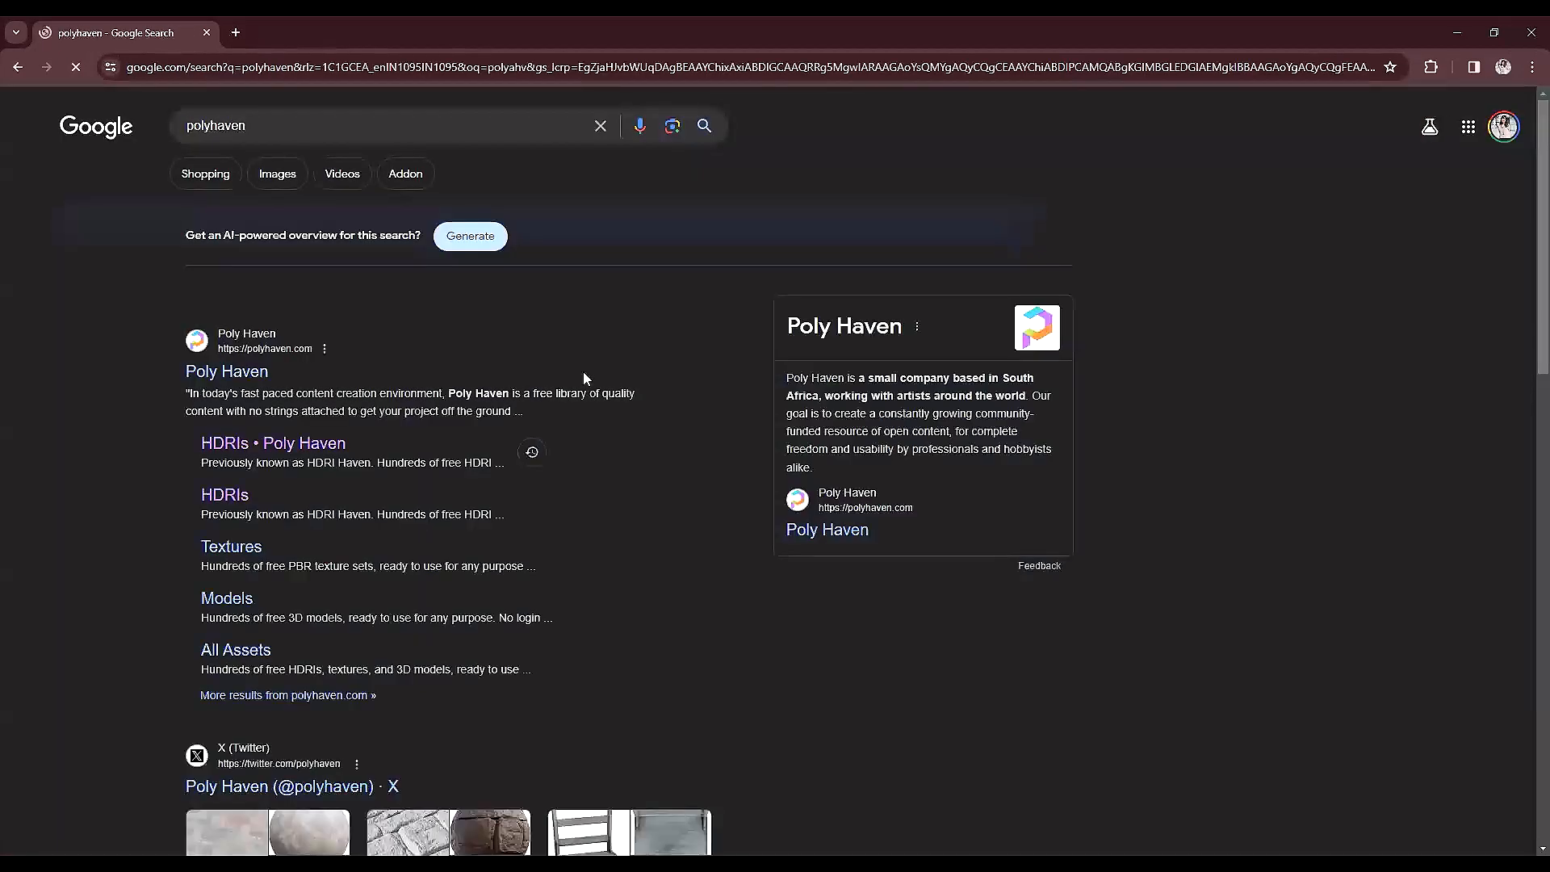
{"action": "left_click", "coordinate": [242, 372]}
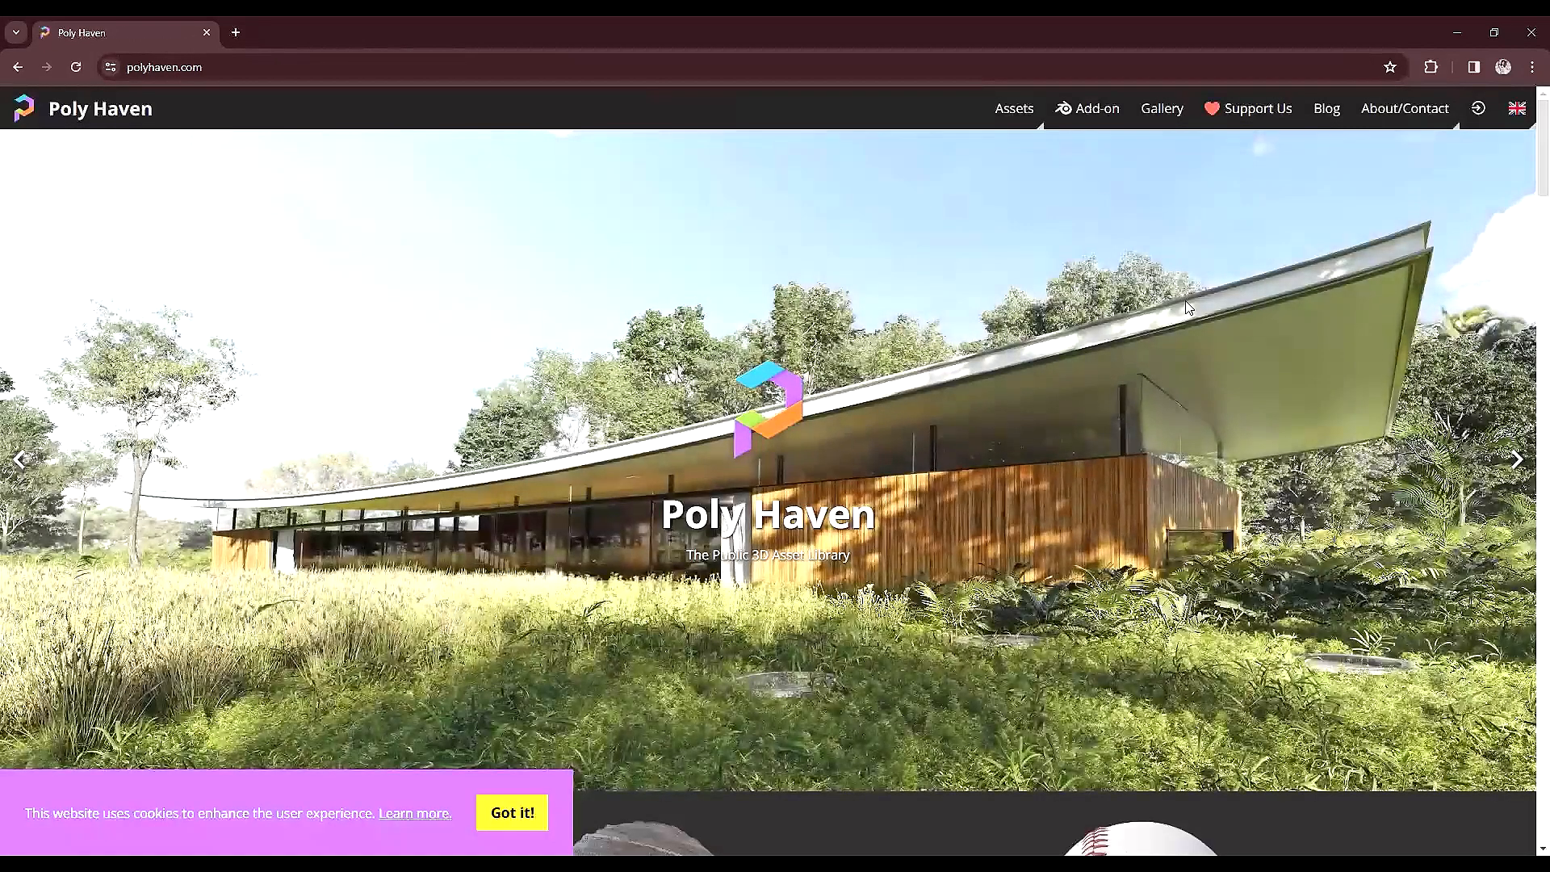
Browse Poly Haven's HDRI library through the Outdoor, Natural Light and Studio categories
{"action": "scroll", "coordinate": [426, 612], "scroll_direction": "down", "scroll_amount": 7}
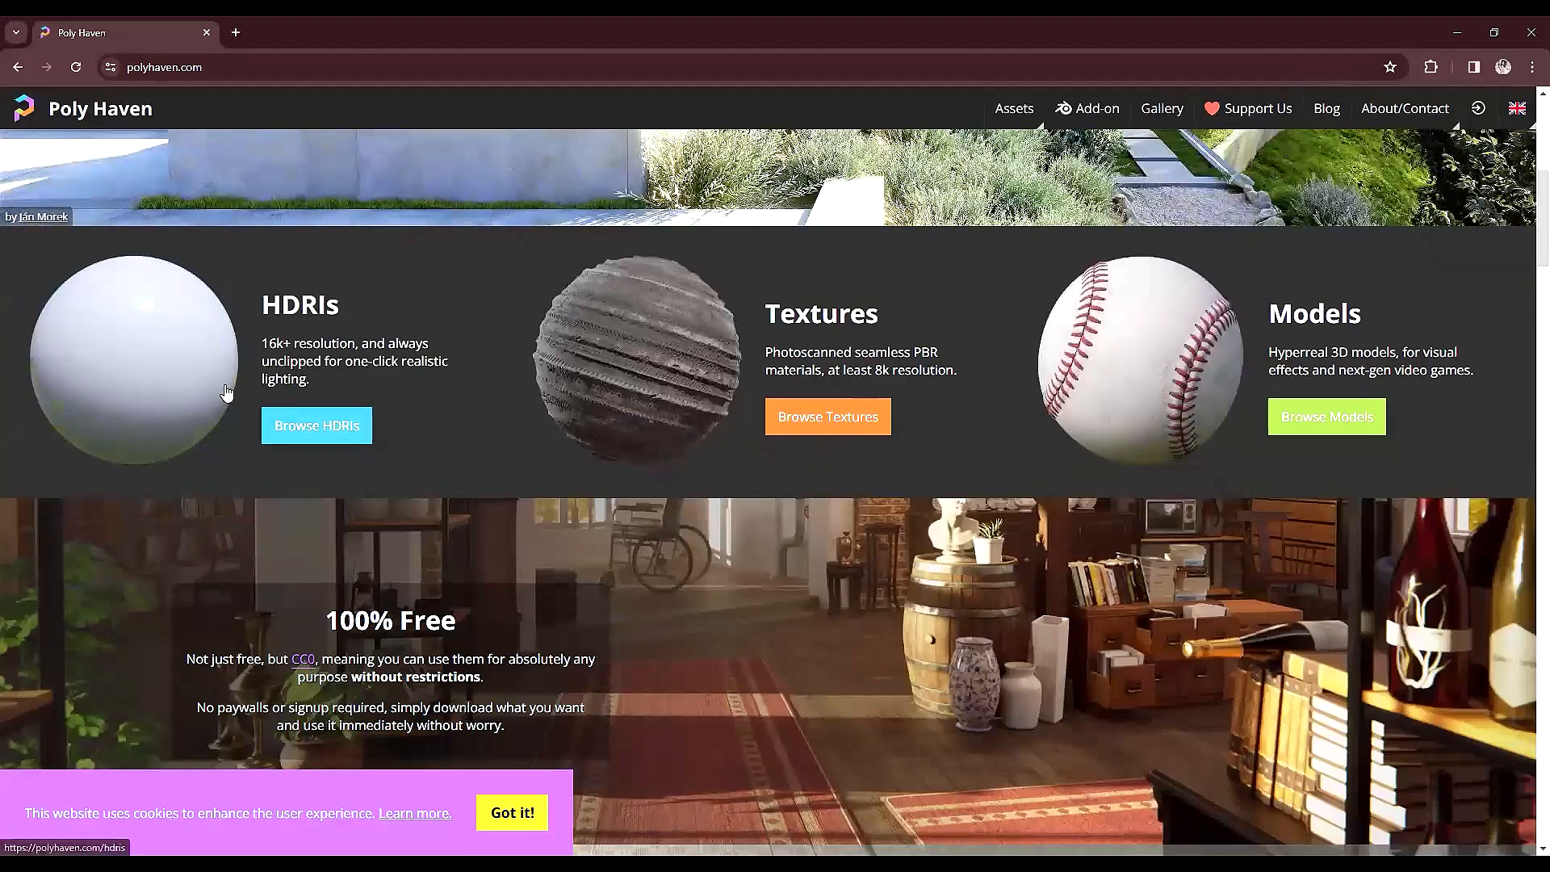
{"action": "left_click", "coordinate": [315, 424]}
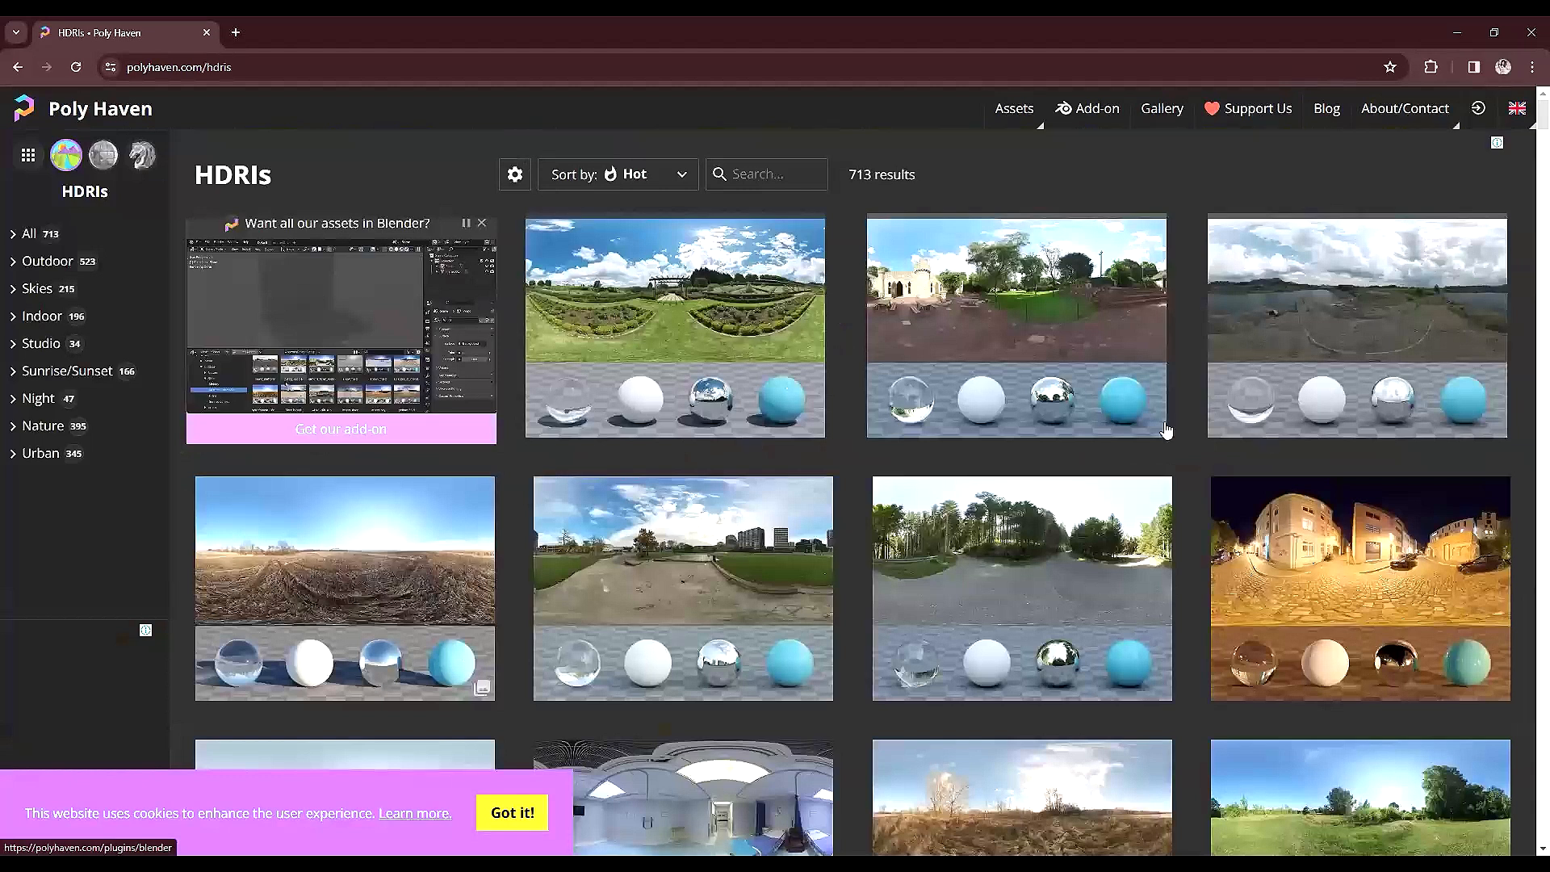
{"action": "scroll", "coordinate": [1166, 431], "scroll_direction": "down", "scroll_amount": 4}
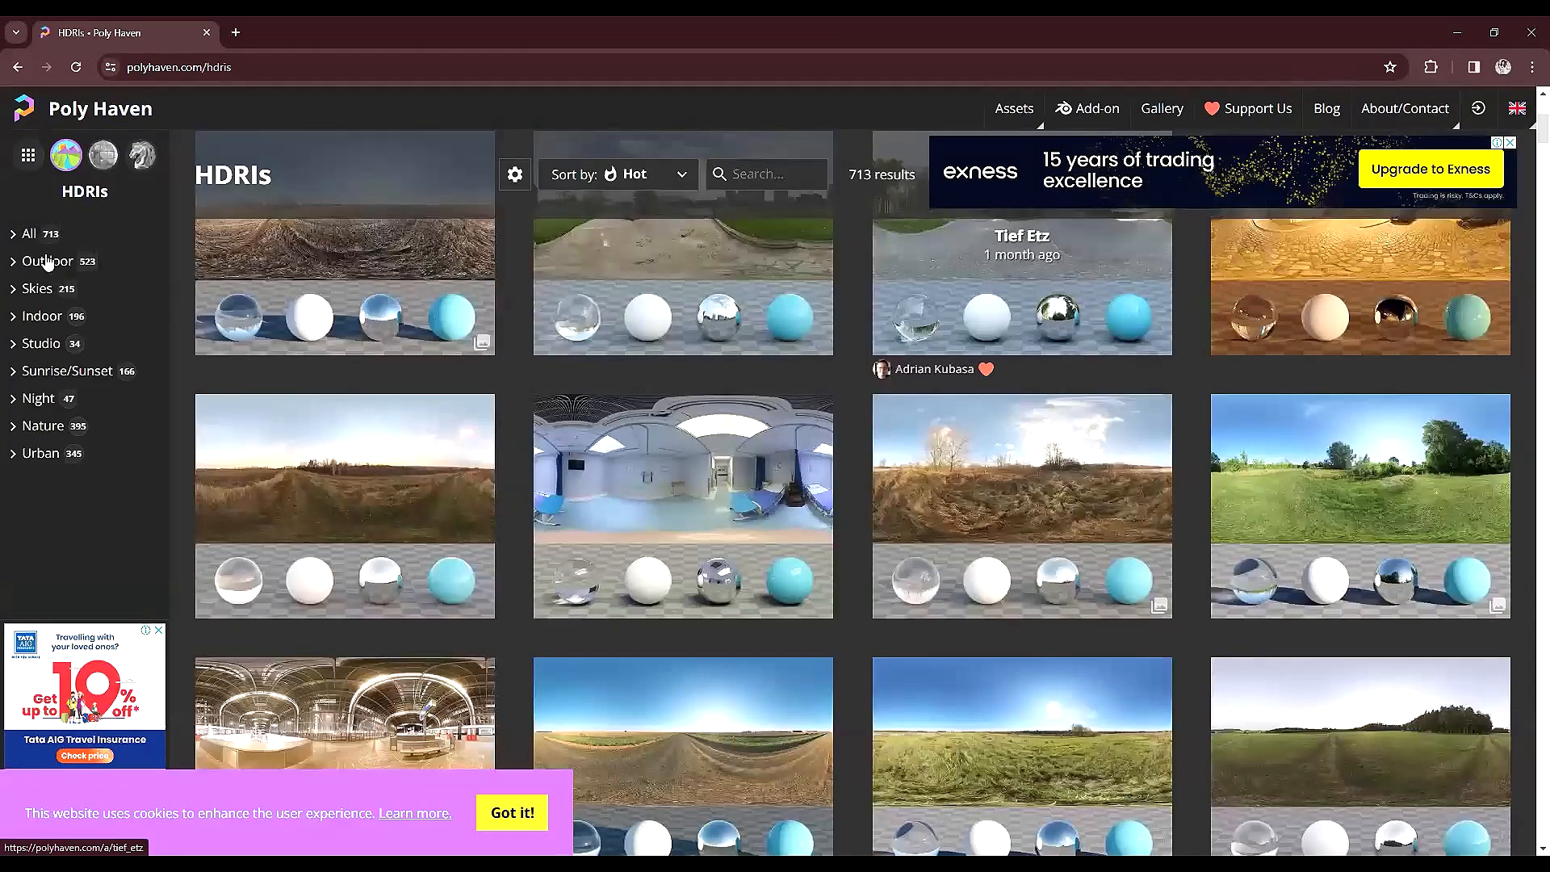
{"action": "left_click", "coordinate": [47, 261]}
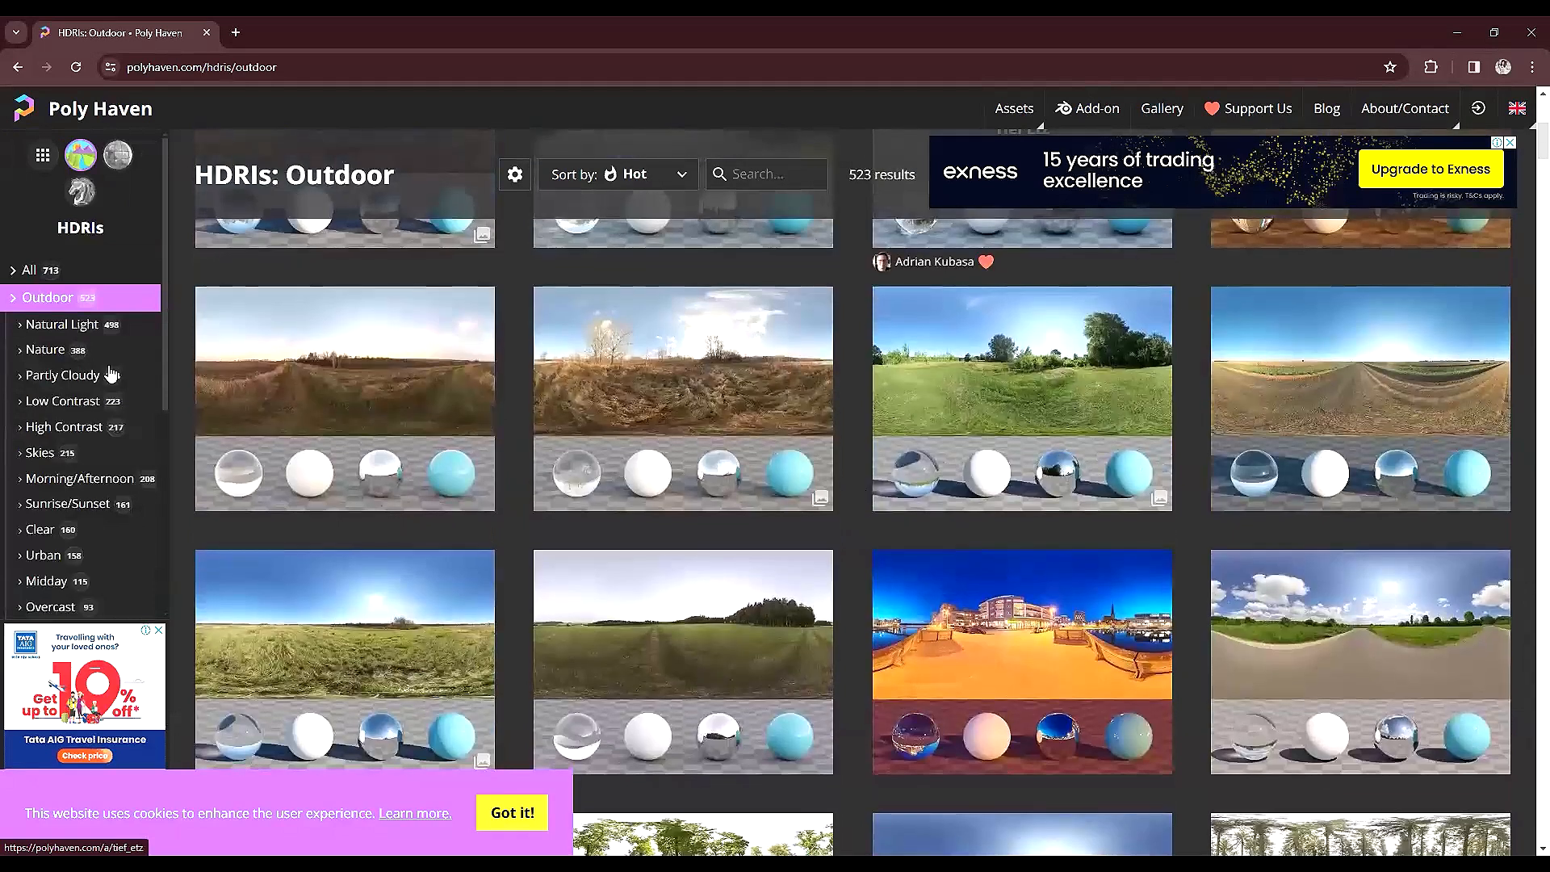
{"action": "left_click", "coordinate": [17, 324]}
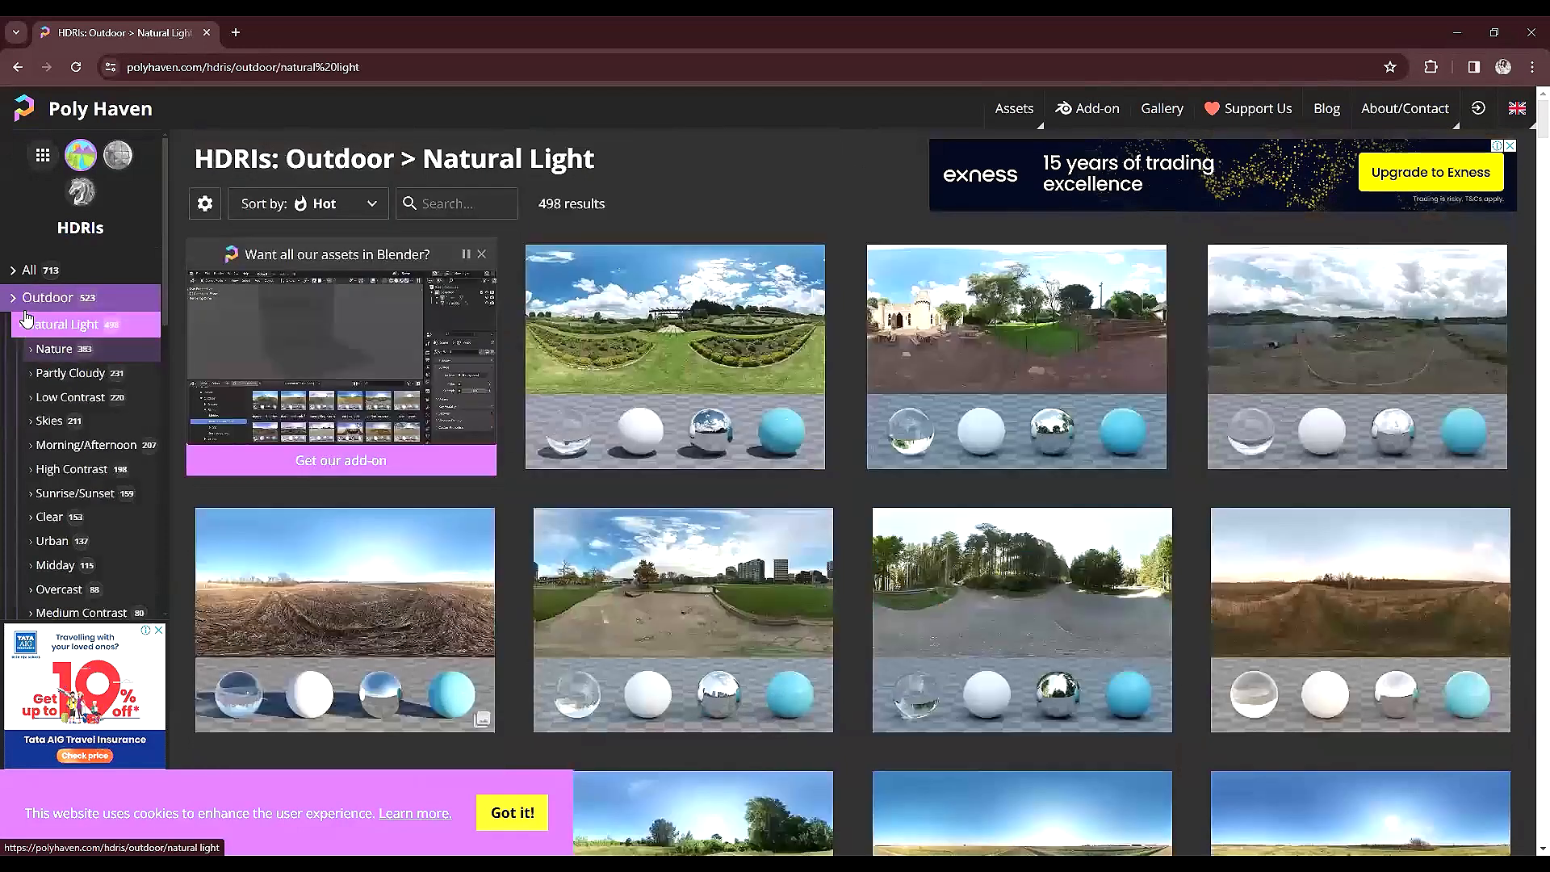
{"action": "left_click", "coordinate": [12, 300]}
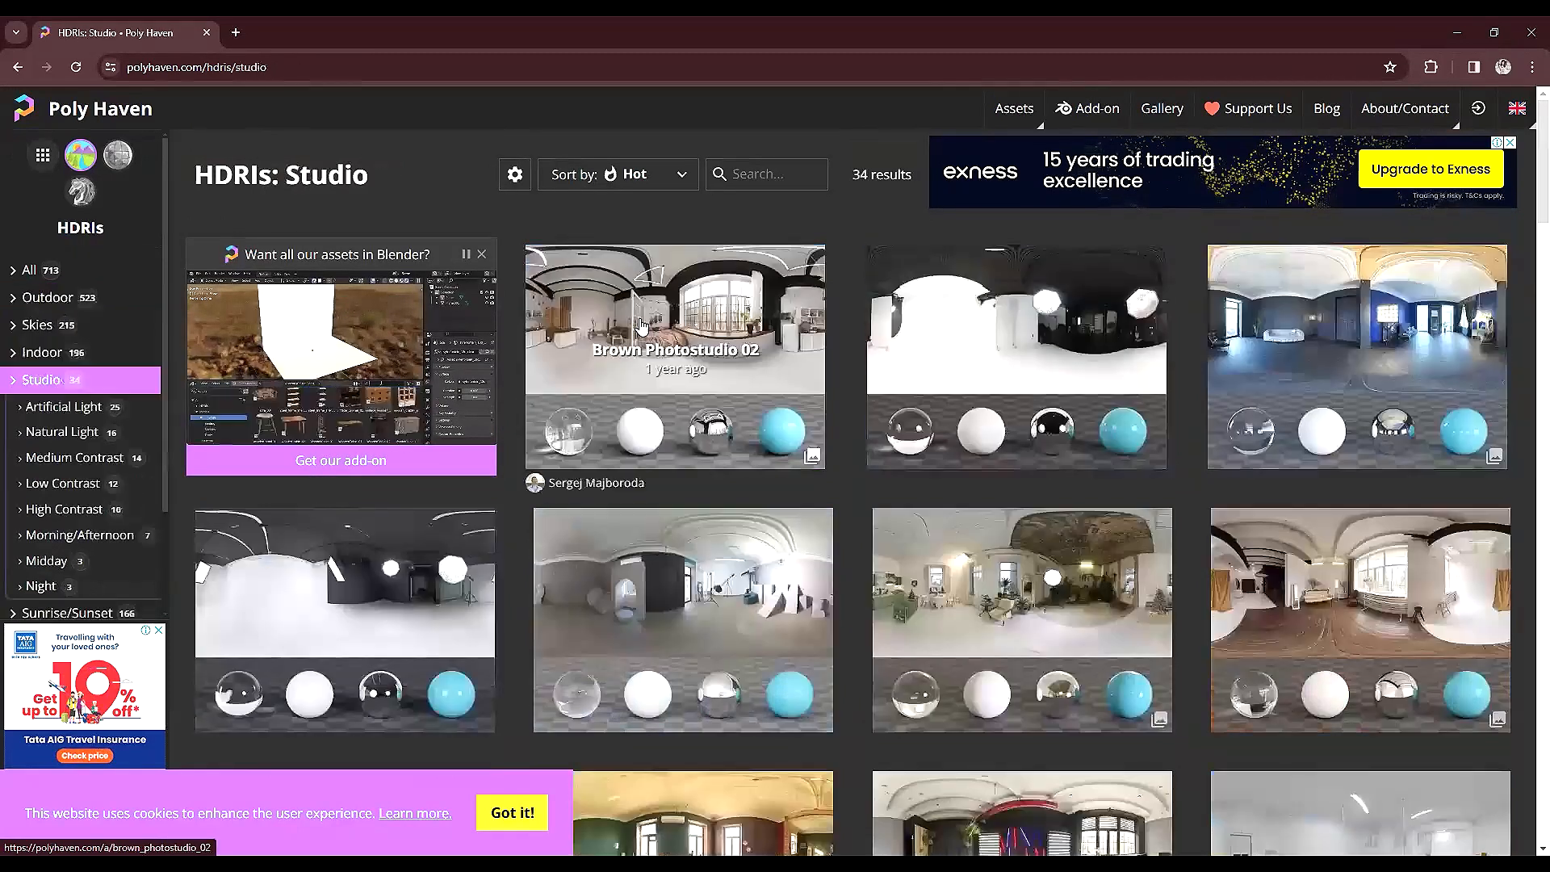
Open the Brown Photostudio 02 HDRI and choose 4K as its download resolution
{"action": "left_click", "coordinate": [687, 300]}
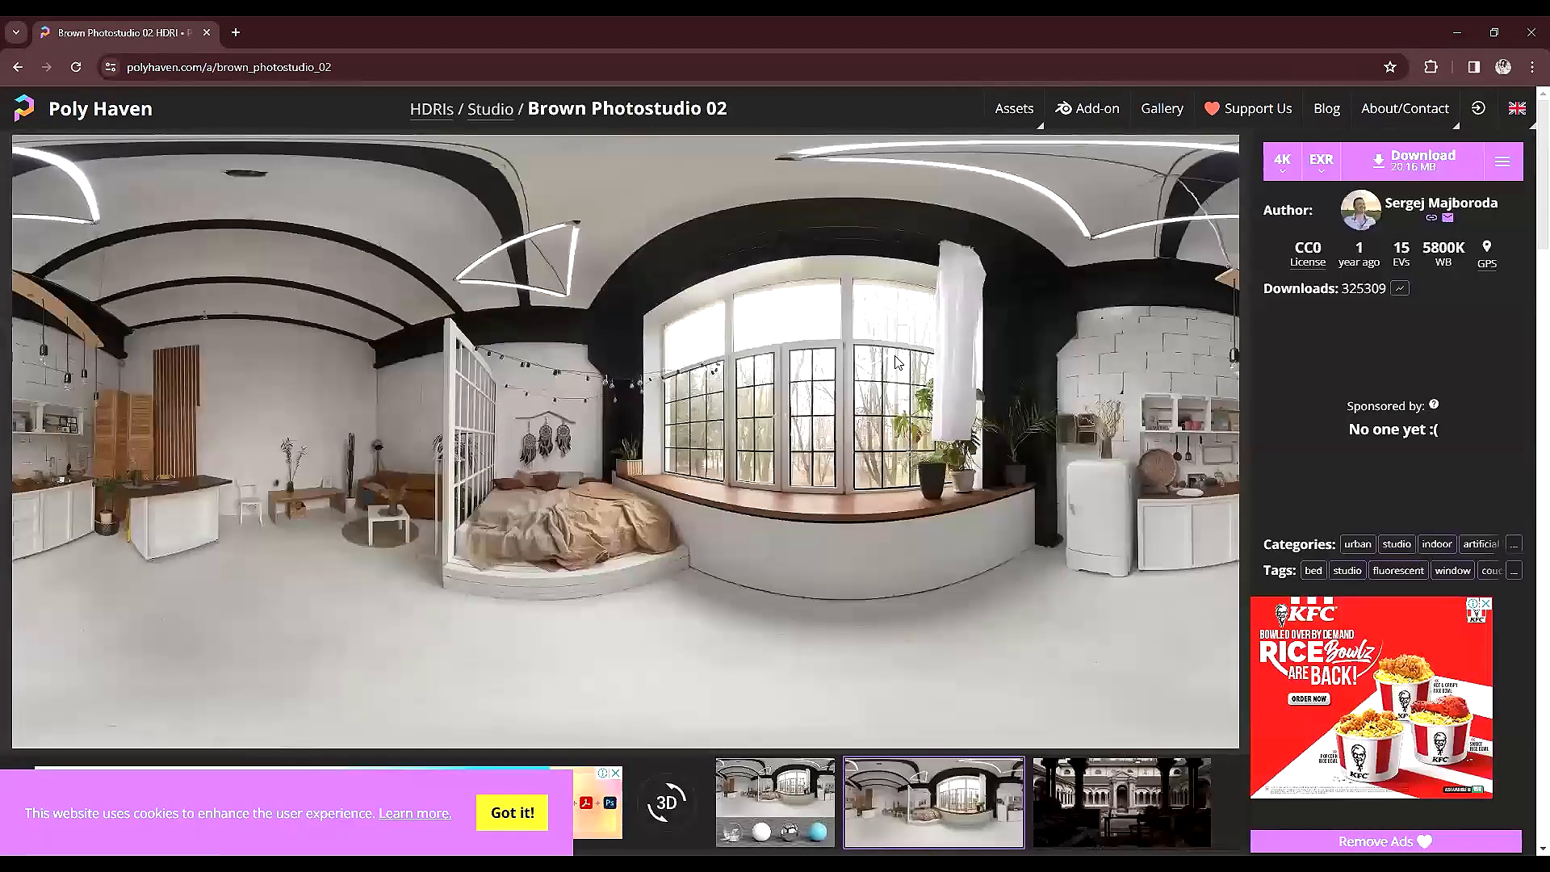
{"action": "left_click", "coordinate": [1297, 174]}
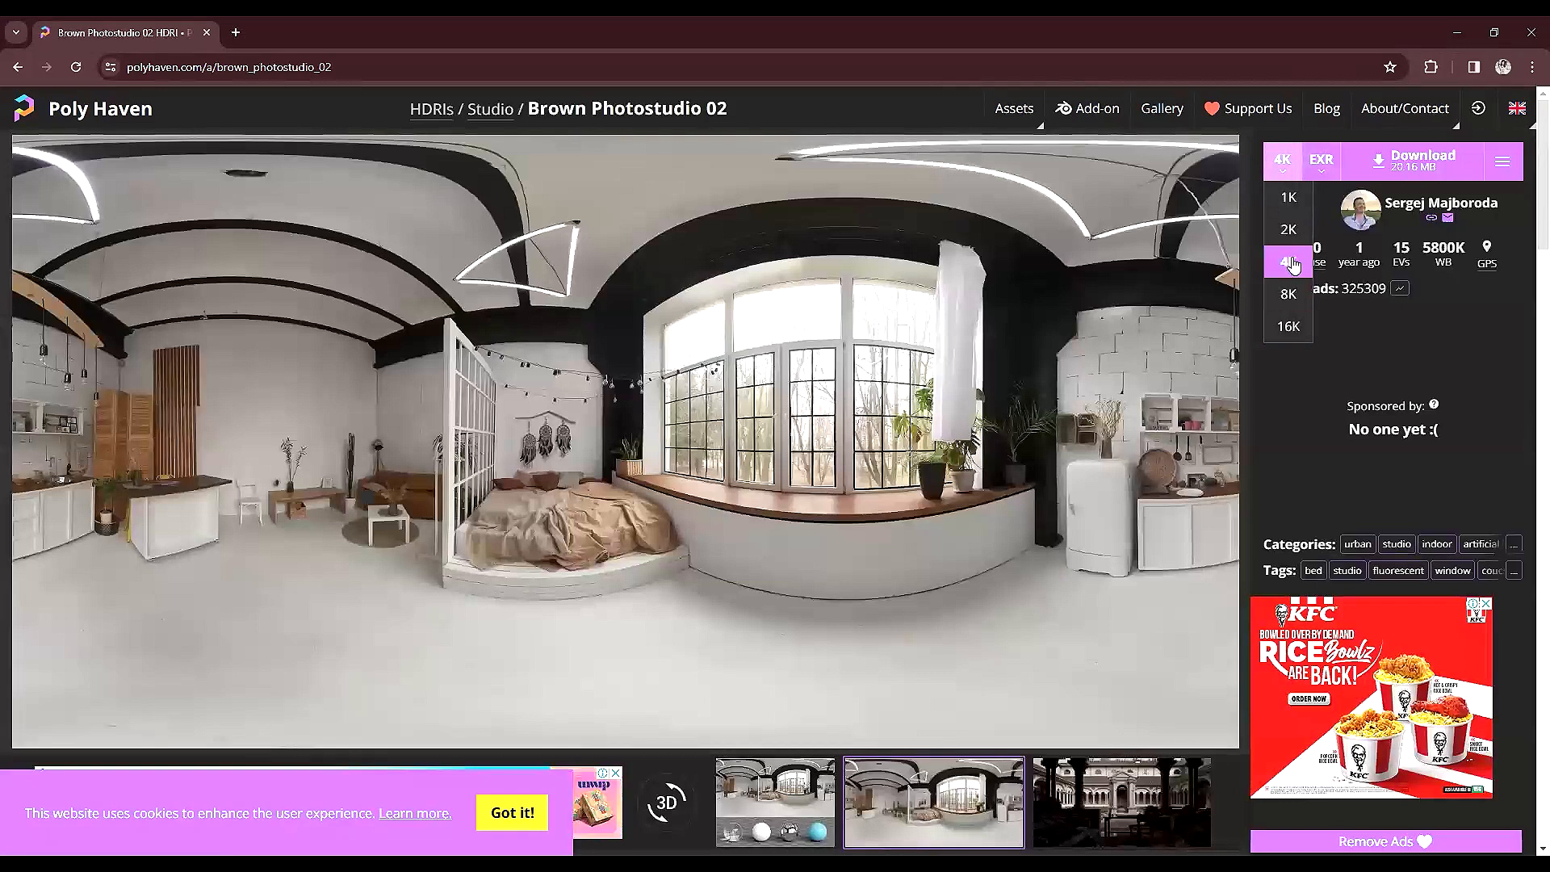
{"action": "left_click", "coordinate": [1290, 262]}
{"action": "left_click", "coordinate": [1282, 159]}
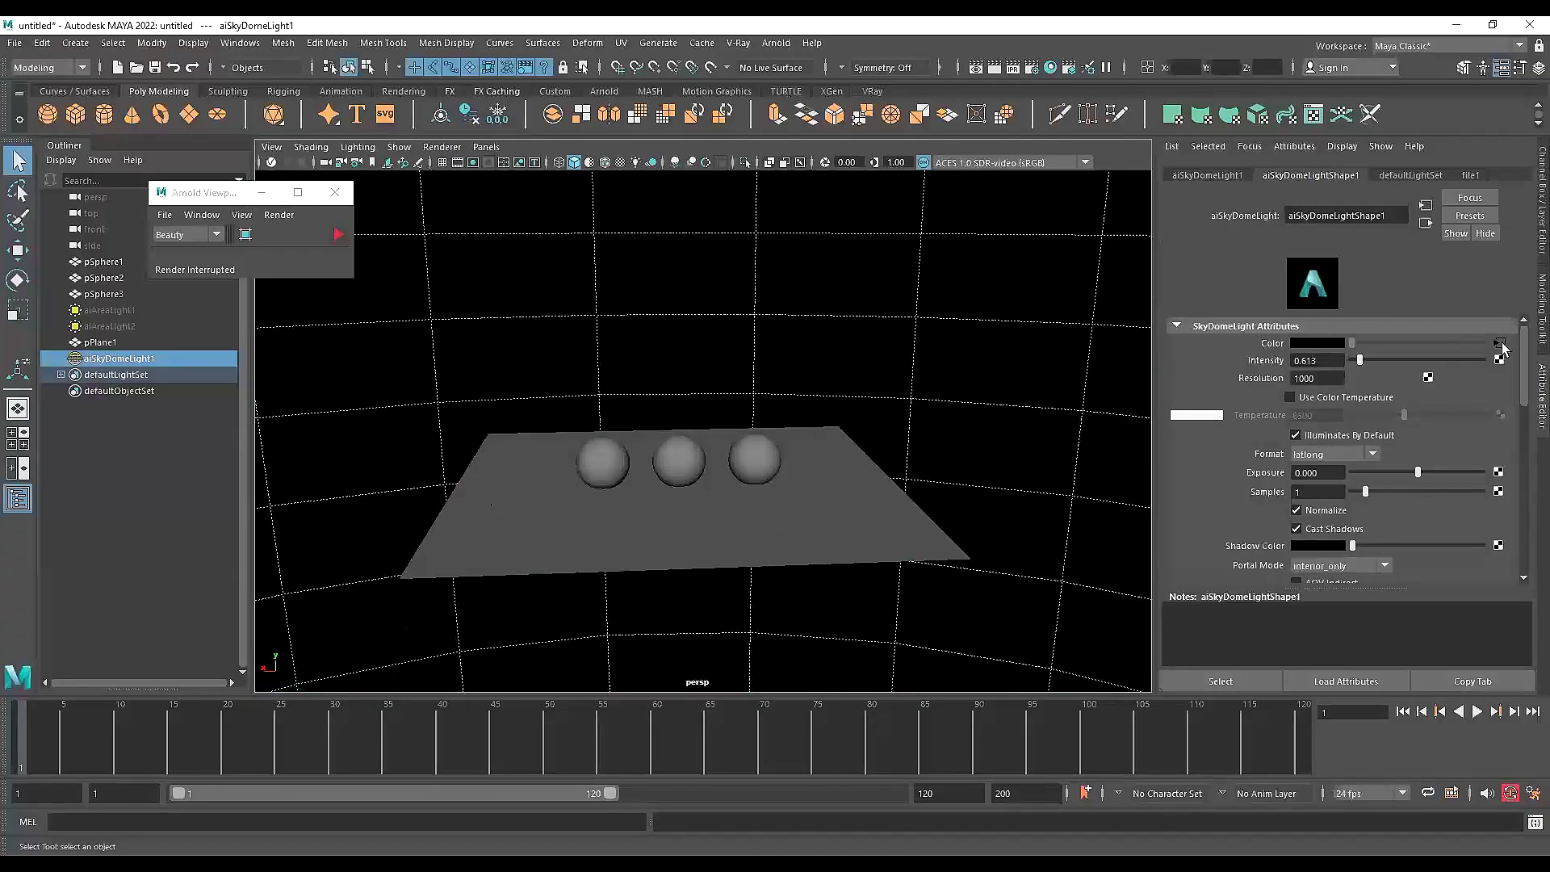
Switch back to Maya and view where the skydome colour's HDRI image file is chosen, leaving the file as is
{"action": "left_click", "coordinate": [1499, 343]}
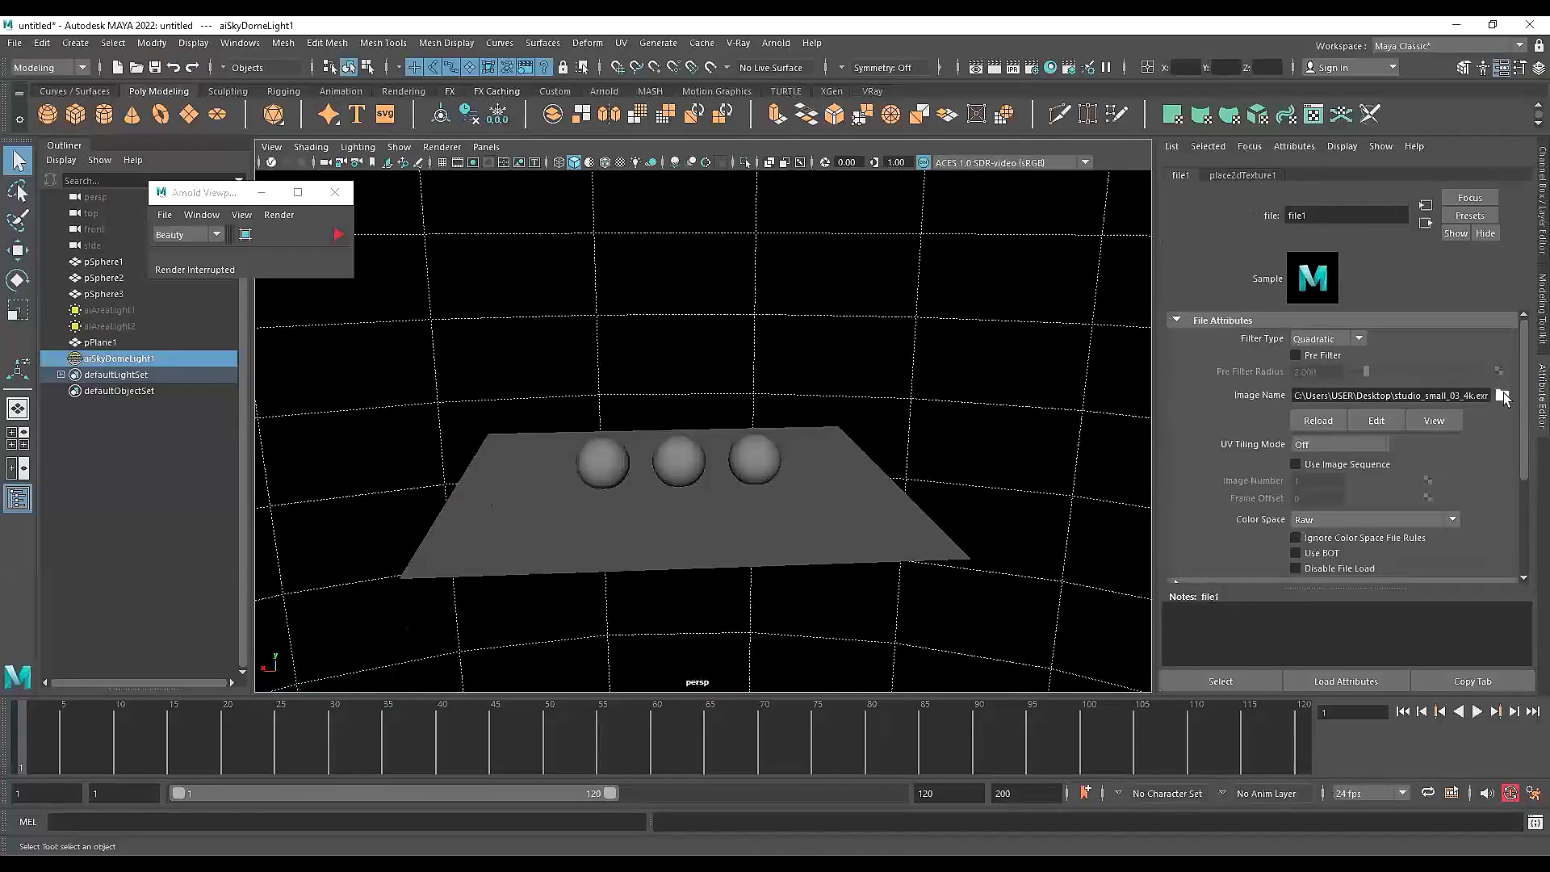
{"action": "left_click", "coordinate": [1503, 395]}
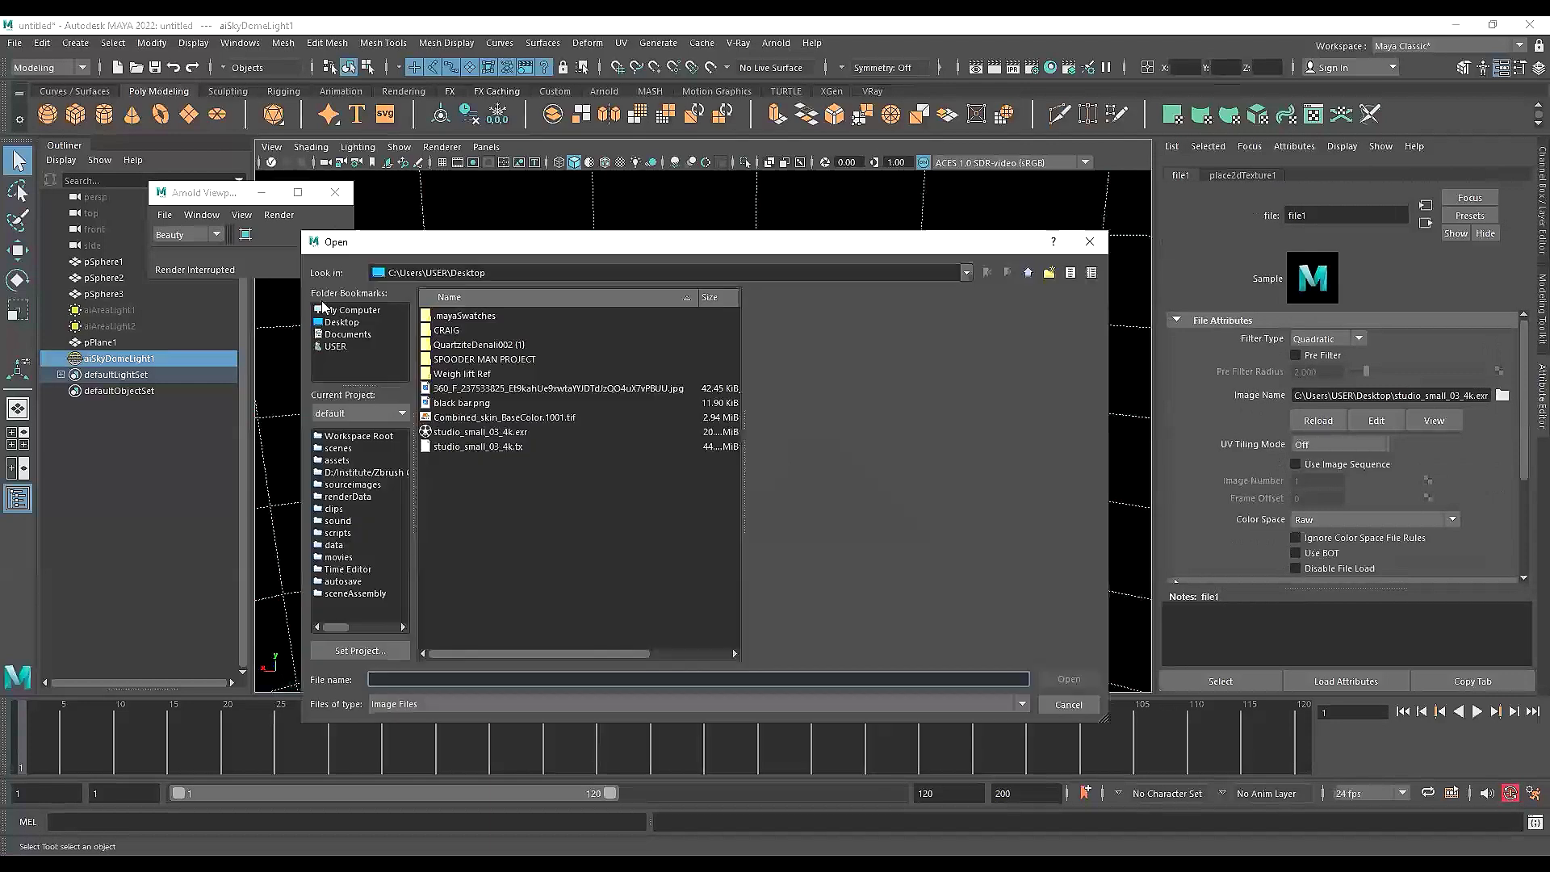
{"action": "left_click", "coordinate": [1091, 242]}
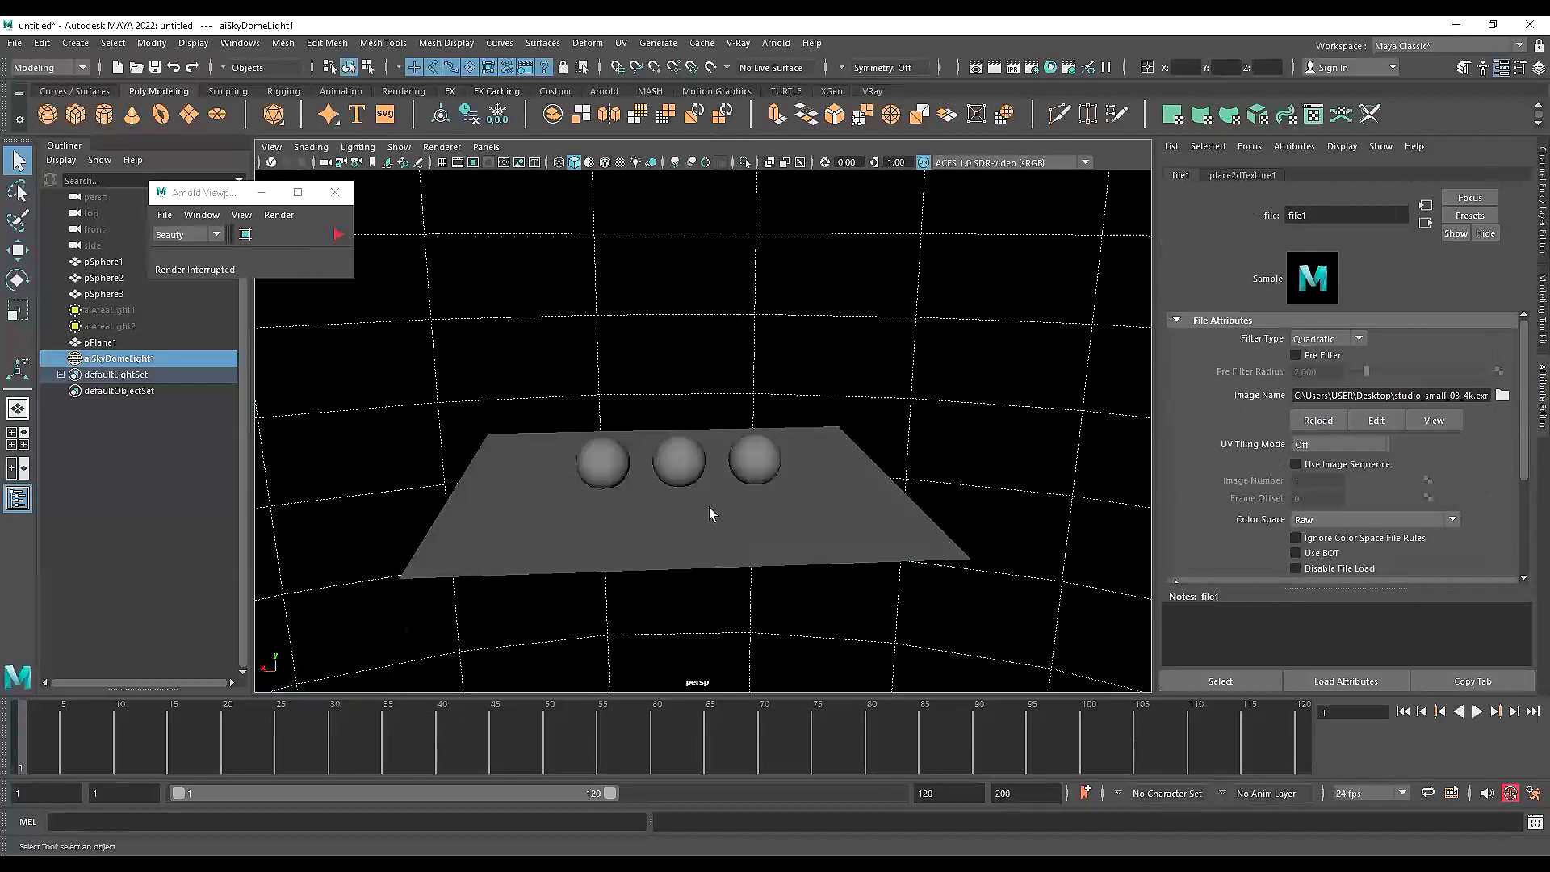
Delete the floor plane beneath the three spheres
{"action": "left_click", "coordinate": [943, 408]}
{"action": "left_click_drag", "start_coordinate": [943, 408], "coordinate": [822, 472], "text": "alt"}
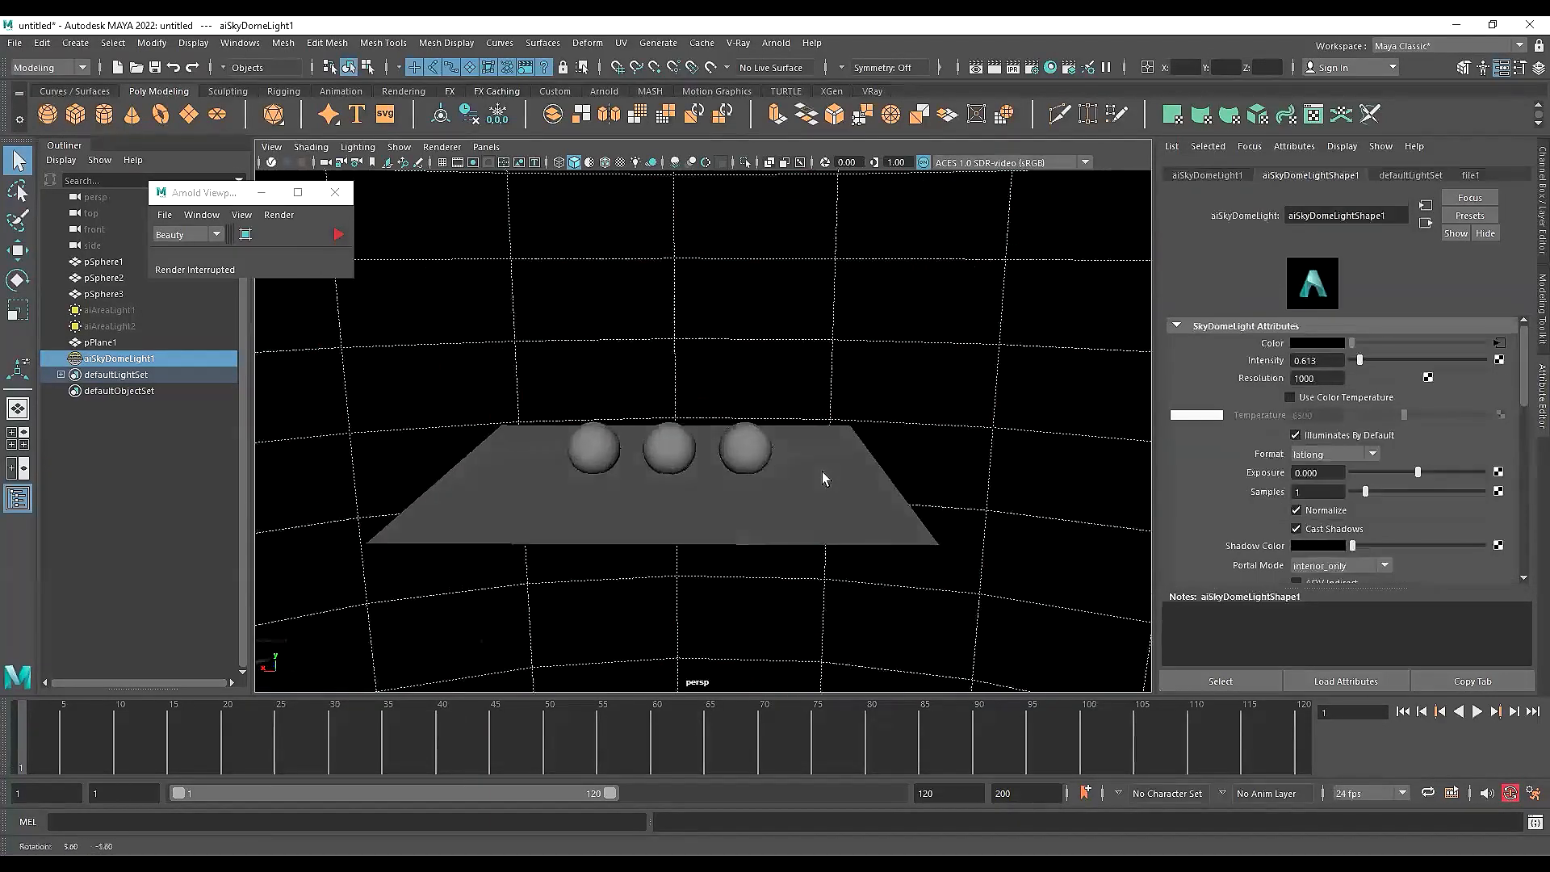
{"action": "scroll", "coordinate": [817, 479], "scroll_direction": "up", "scroll_amount": 2}
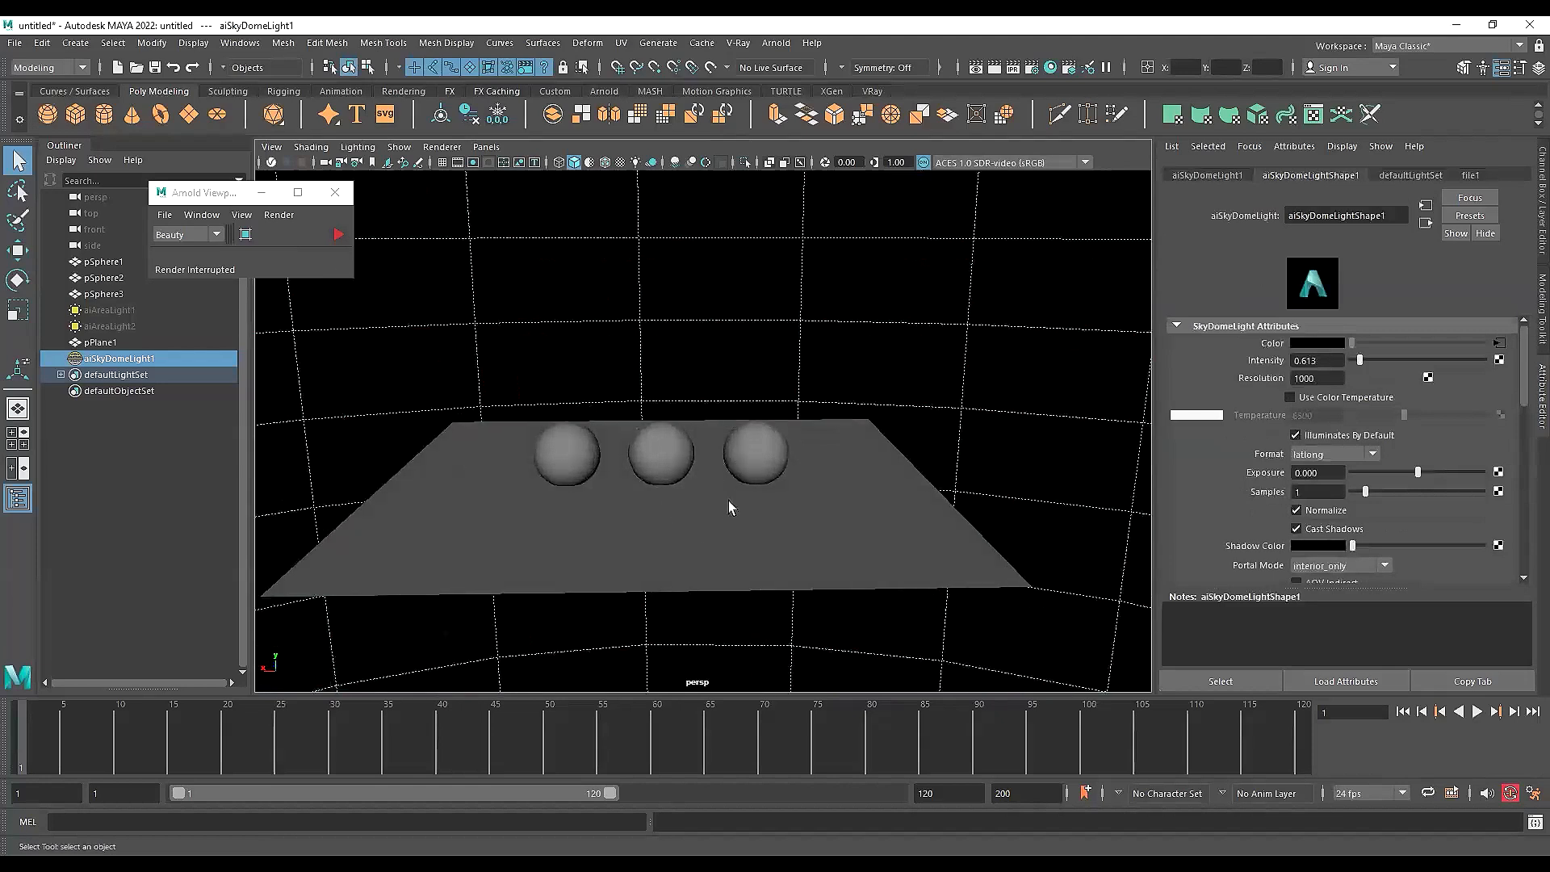
{"action": "left_click", "coordinate": [731, 525]}
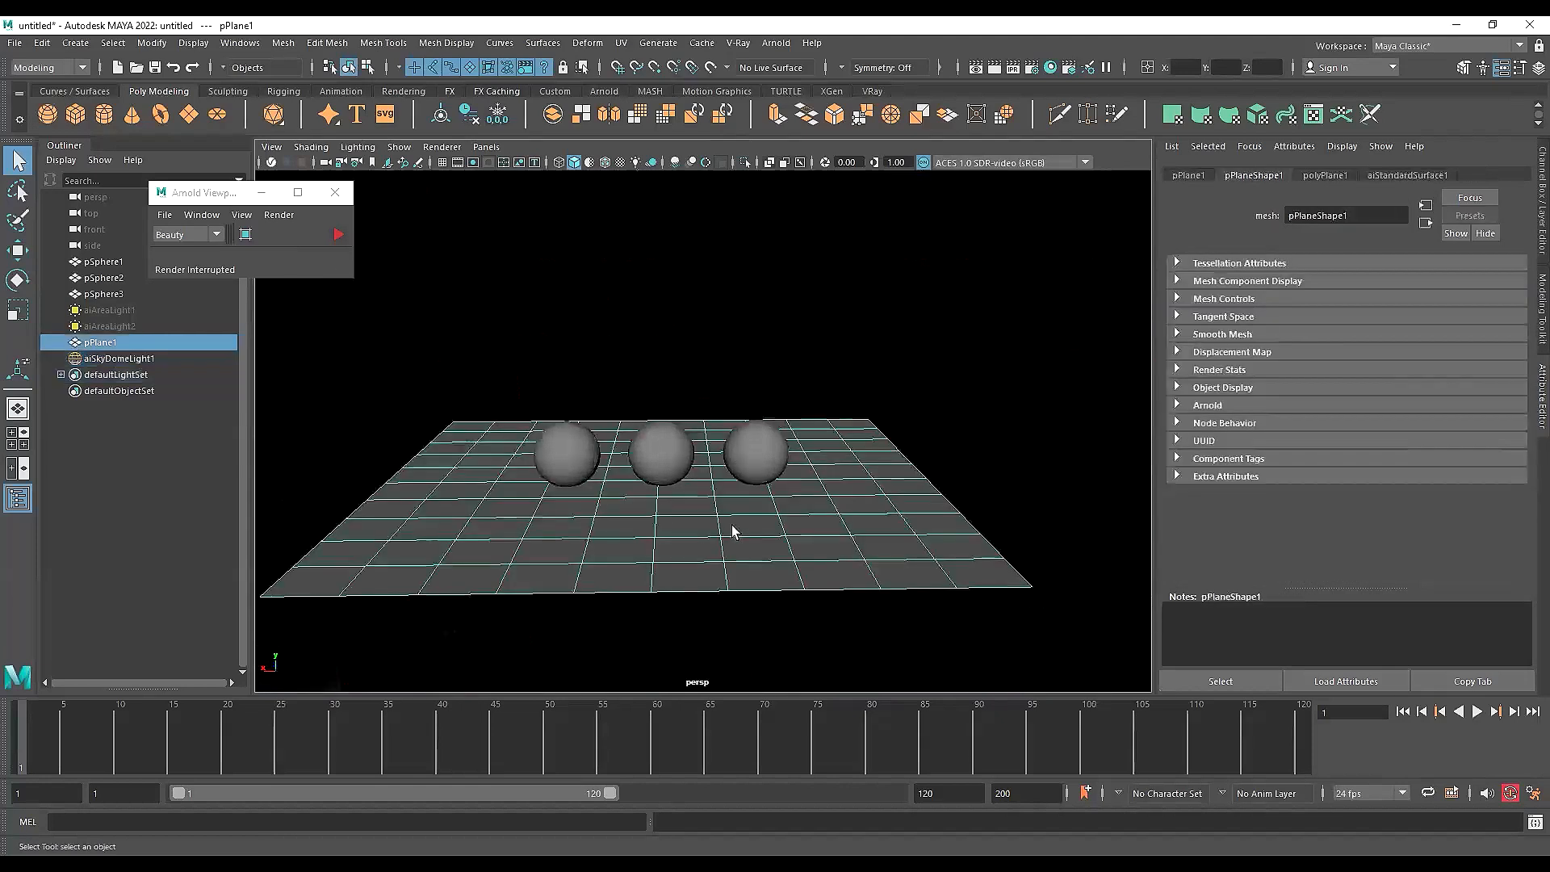
{"action": "key", "text": "Delete"}
{"action": "scroll", "coordinate": [519, 467], "scroll_direction": "up", "scroll_amount": 5}
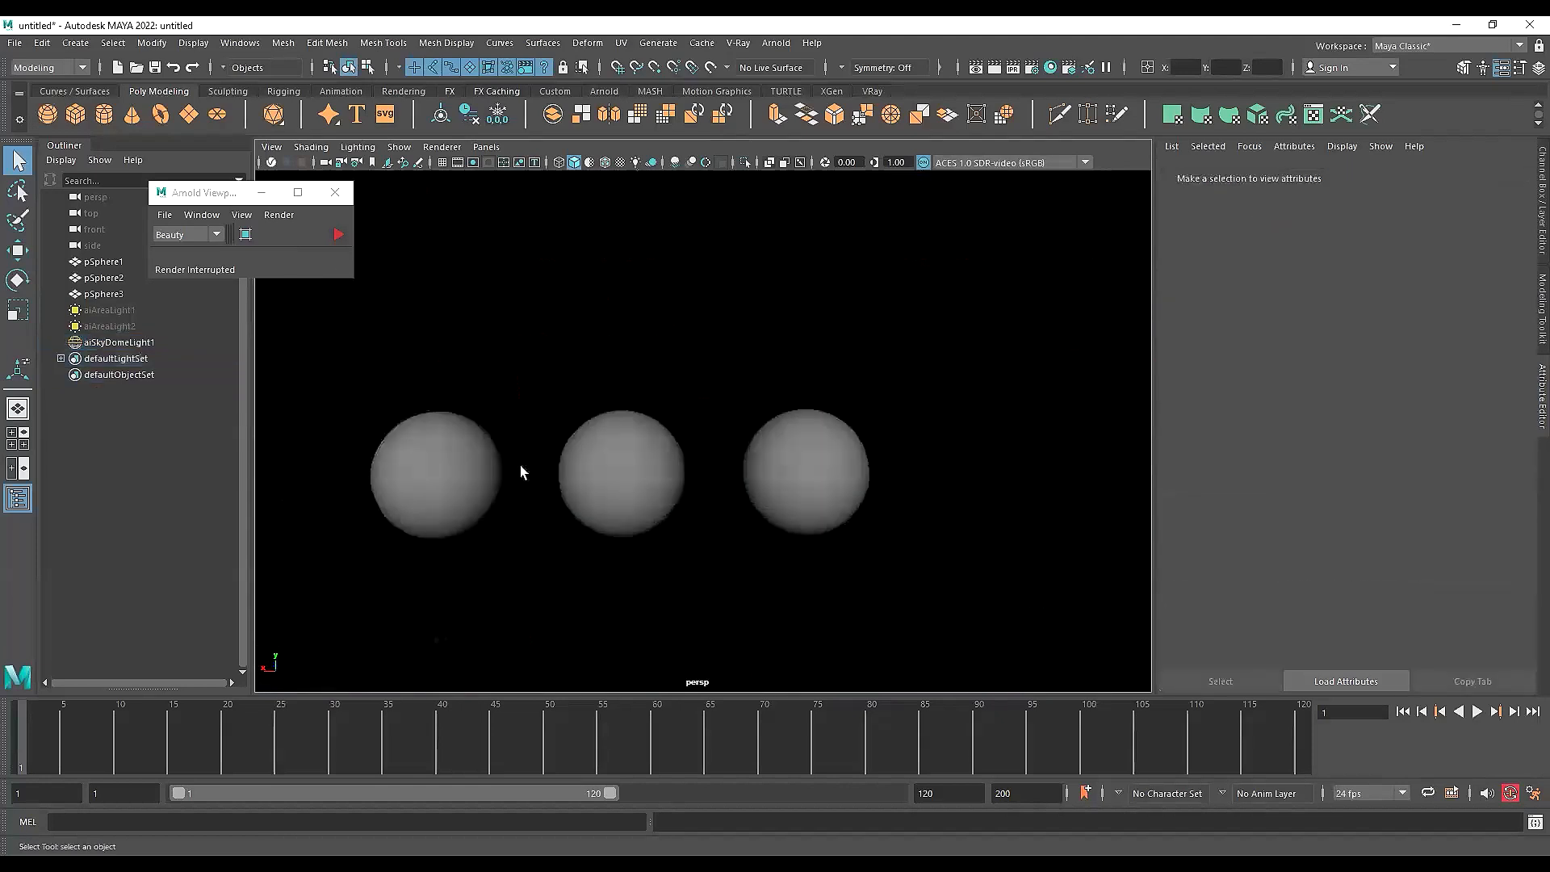
Preview the leftmost sphere up close in a live Arnold render and stop the render
{"action": "left_click", "coordinate": [517, 426]}
{"action": "scroll", "coordinate": [507, 421], "scroll_direction": "up", "scroll_amount": 3}
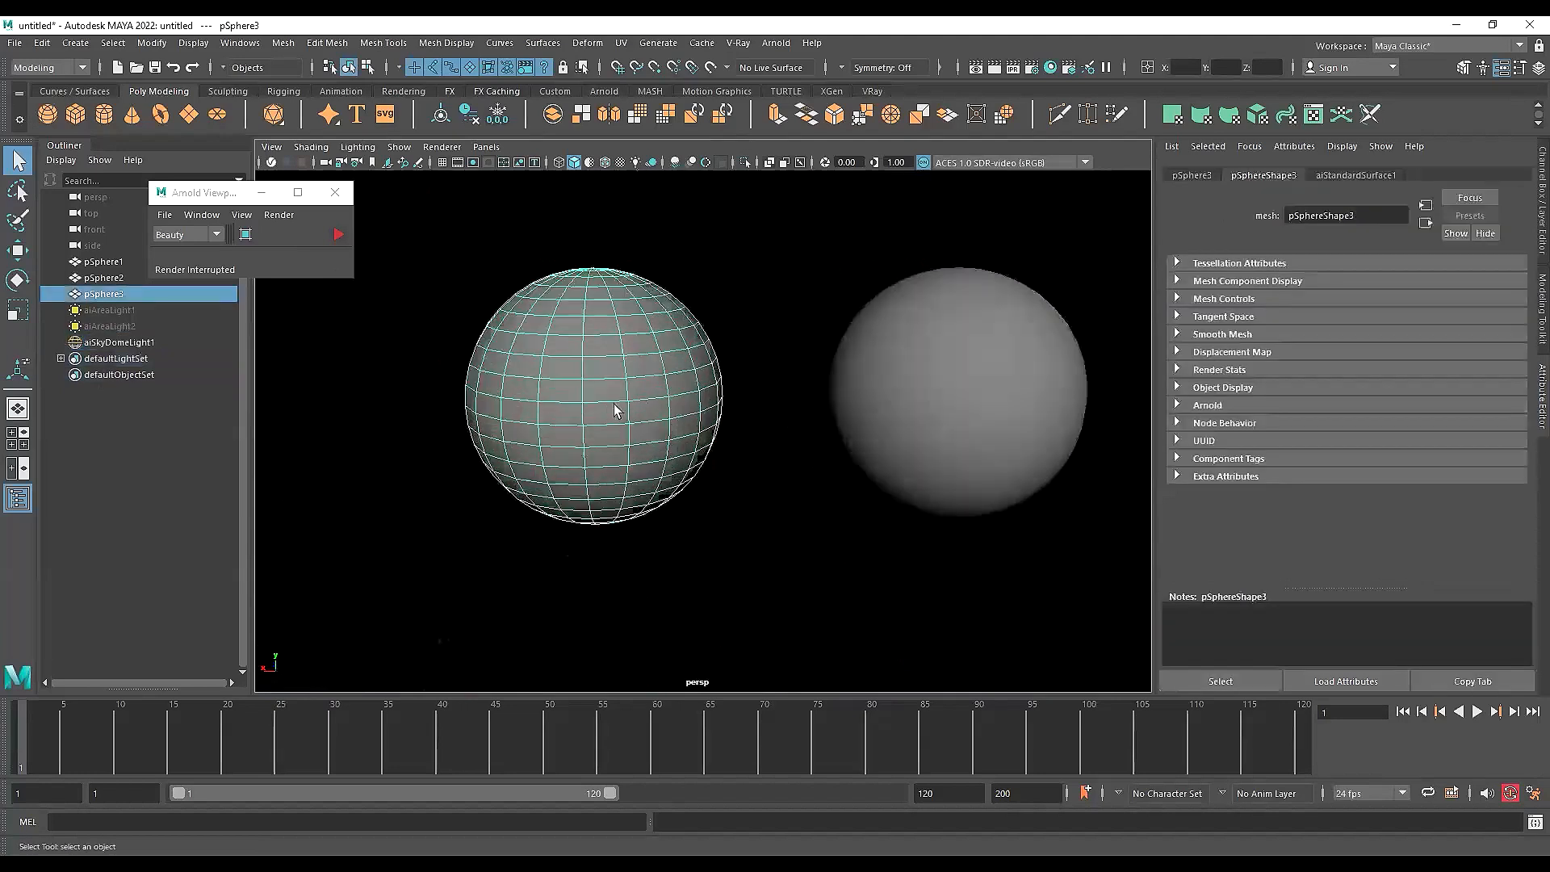
{"action": "left_click", "coordinate": [336, 238]}
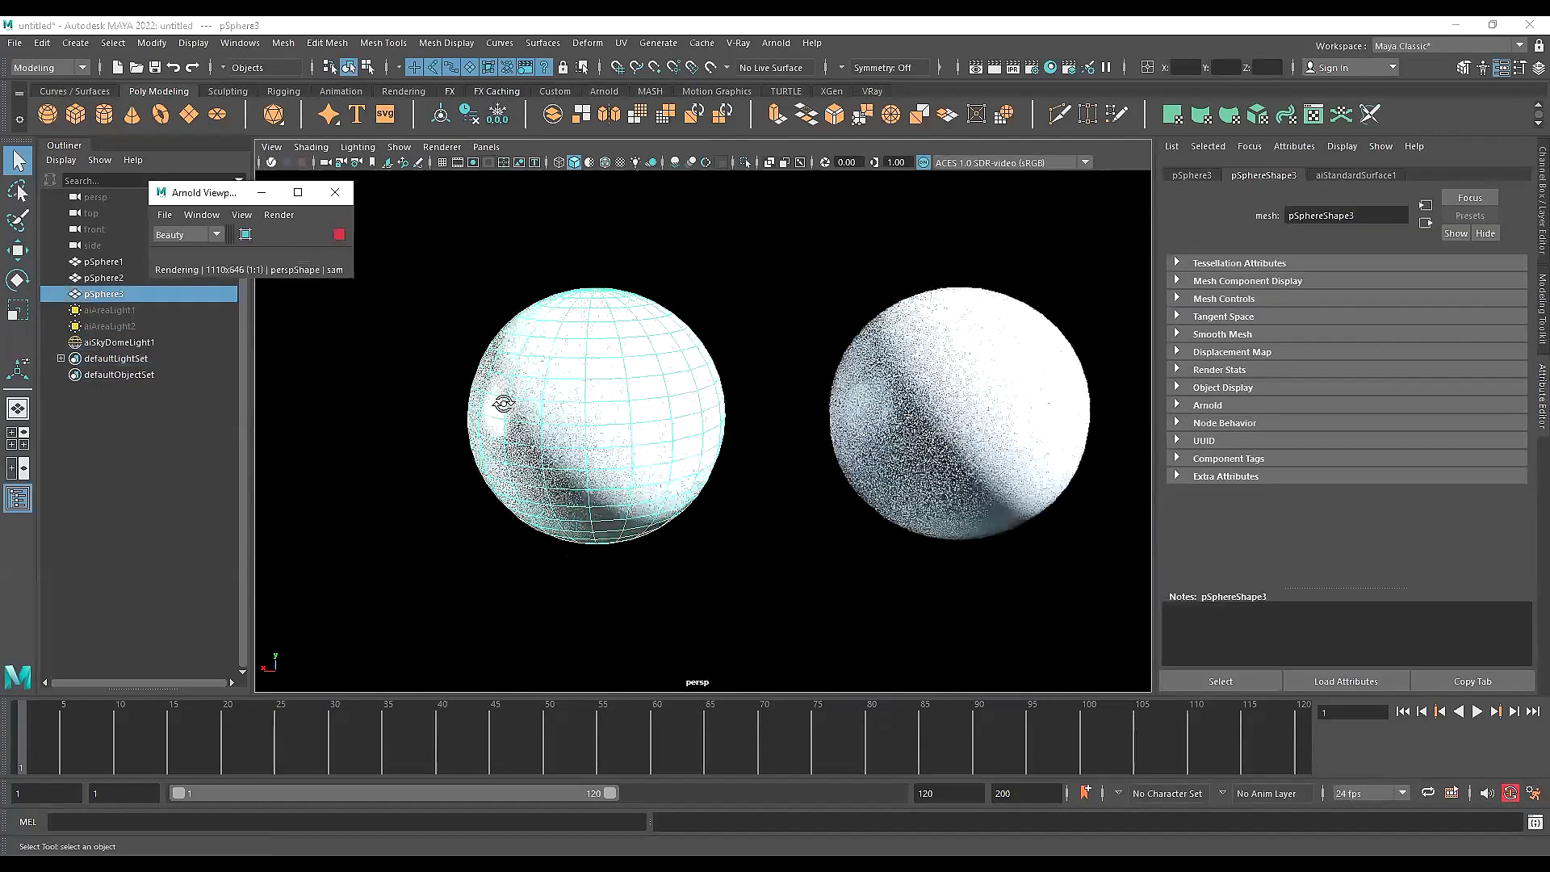
{"action": "scroll", "coordinate": [711, 423], "scroll_direction": "up", "scroll_amount": 3}
{"action": "middle_click_drag", "start_coordinate": [654, 411], "coordinate": [693, 415], "text": "alt"}
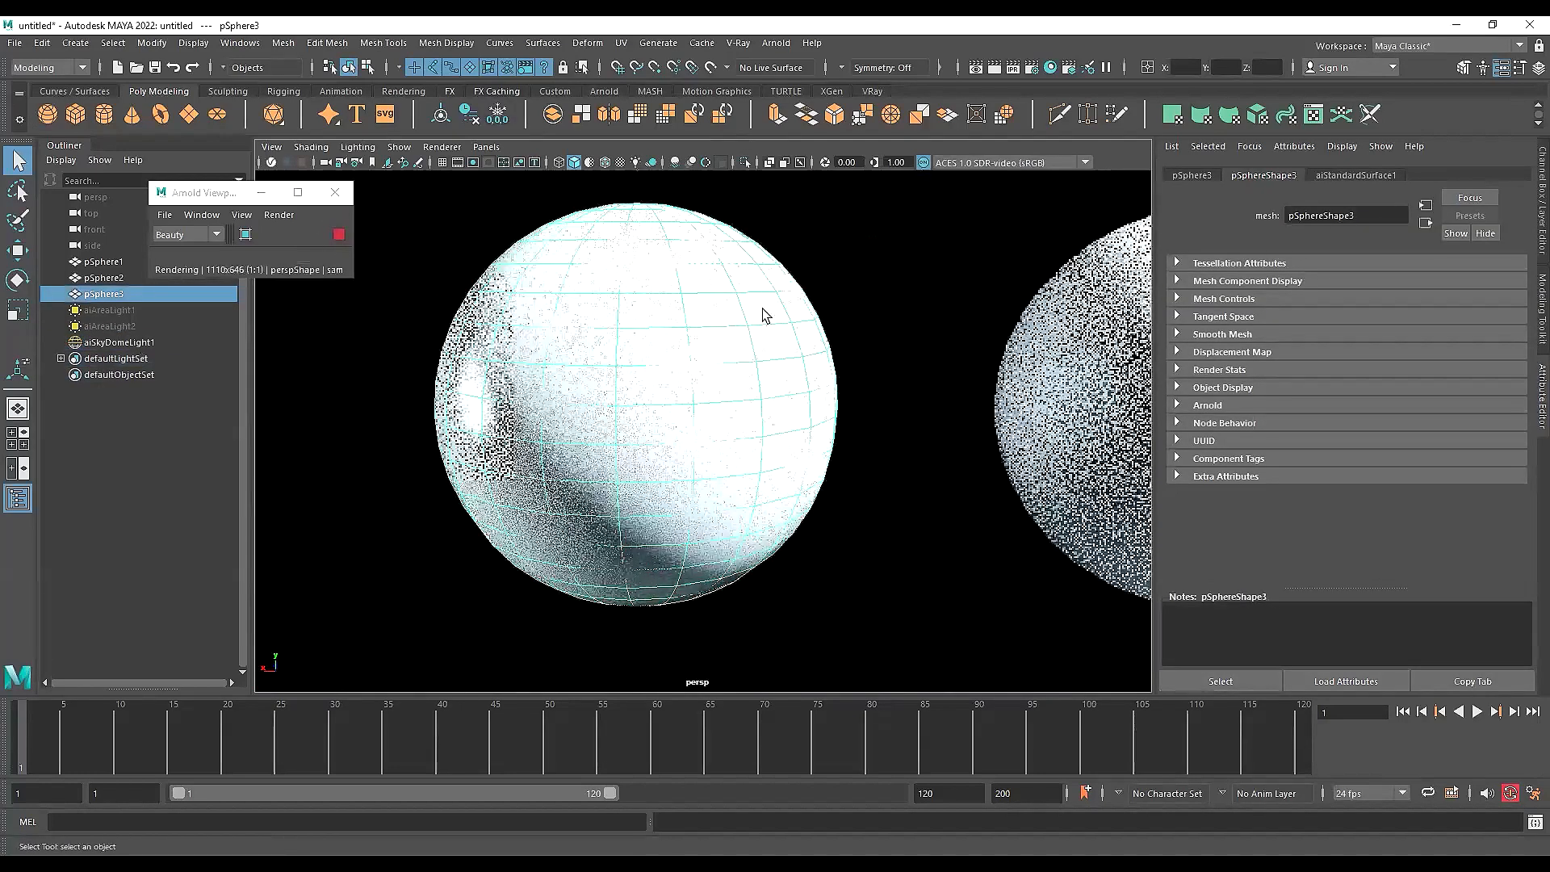
{"action": "left_click", "coordinate": [339, 239]}
Rename the leftmost sphere's aiStandardSurface material to Plastic
{"action": "scroll", "coordinate": [790, 392], "scroll_direction": "down", "scroll_amount": 5}
{"action": "left_click", "coordinate": [1364, 176]}
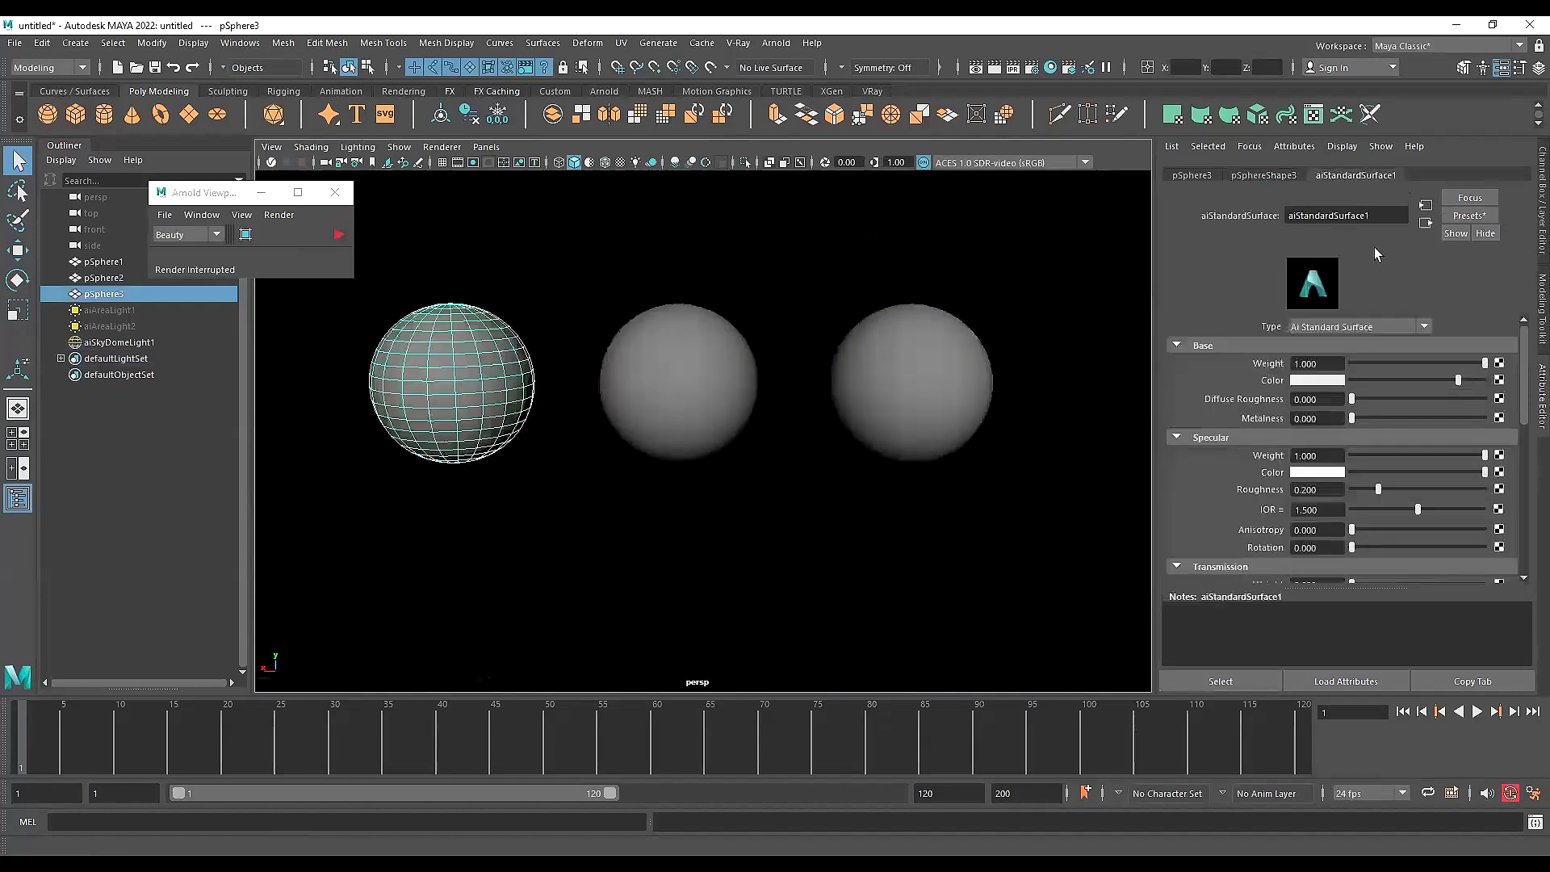
{"action": "double_click", "coordinate": [1344, 216]}
{"action": "type", "text": "Plast"}
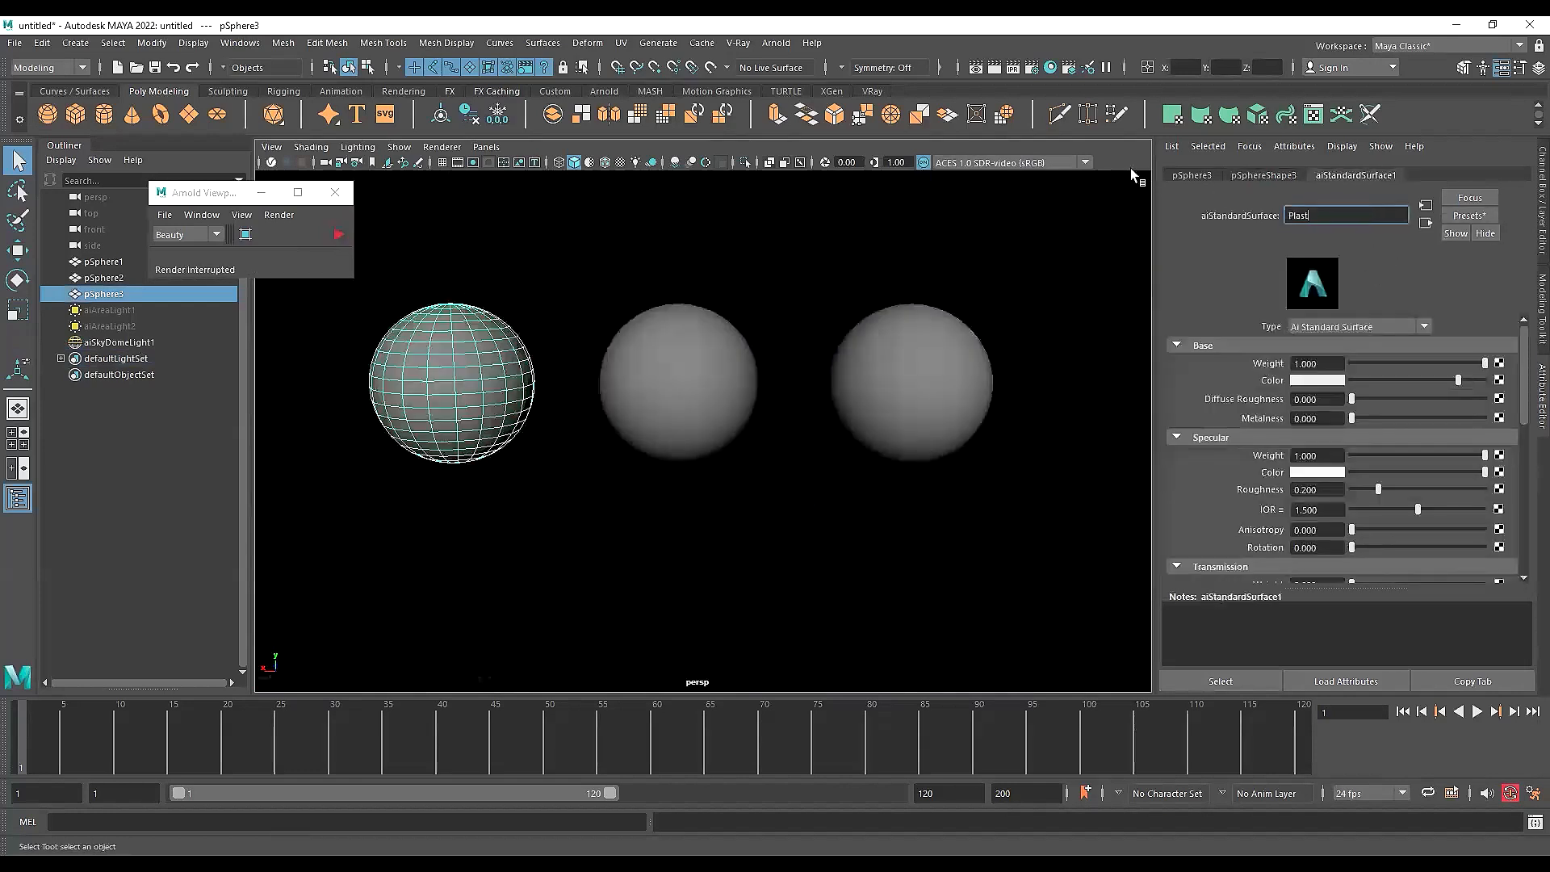
{"action": "type", "text": "ic"}
{"action": "key", "text": "Return"}
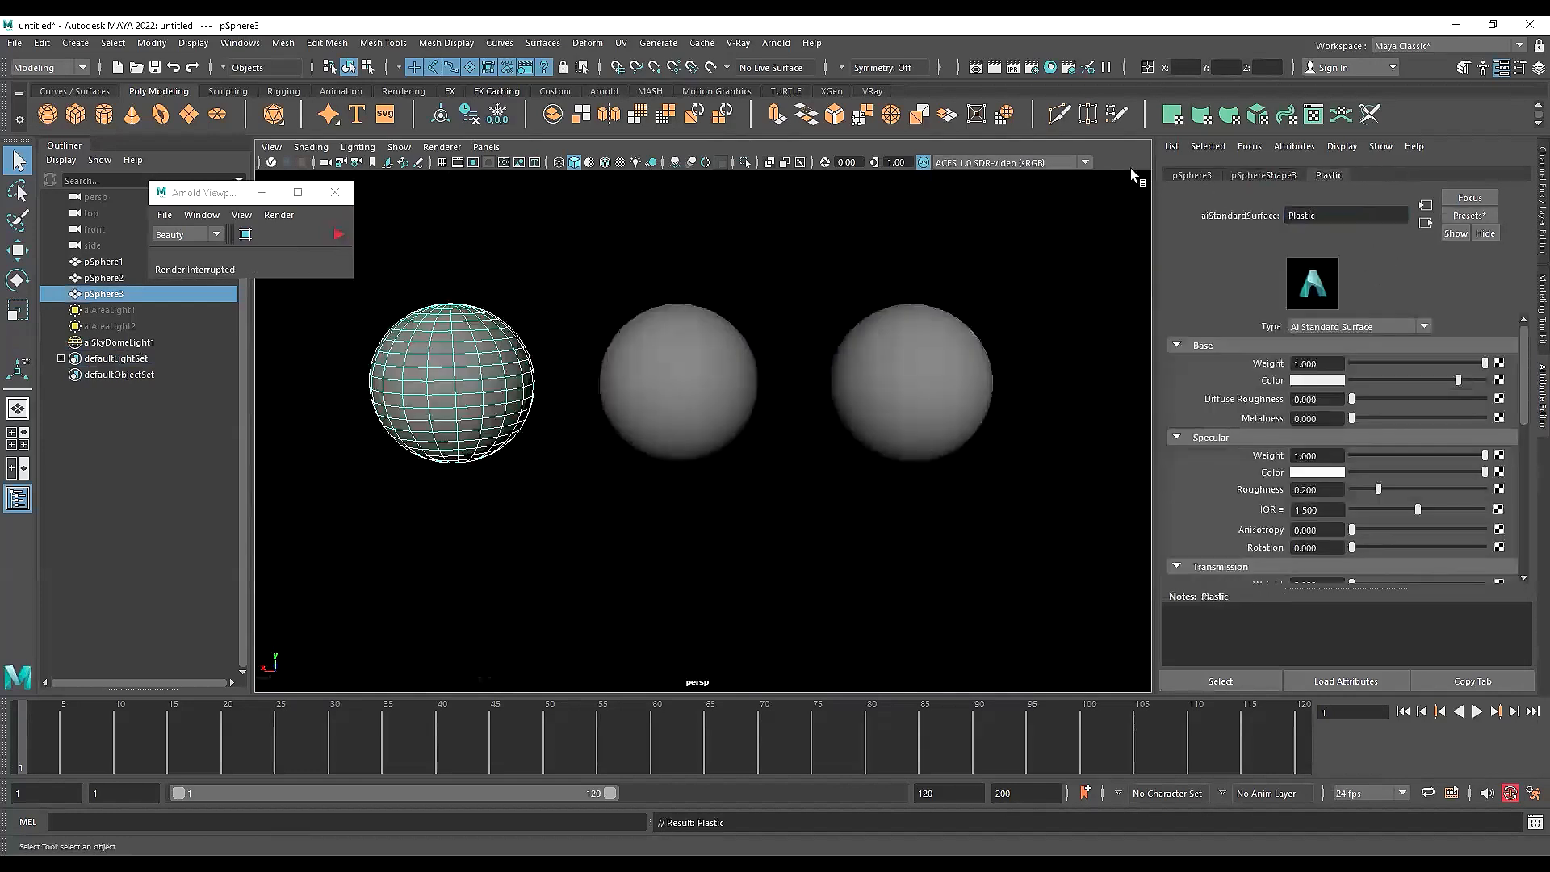
Select the spheres in turn to check which material each one uses
{"action": "left_click", "coordinate": [654, 394]}
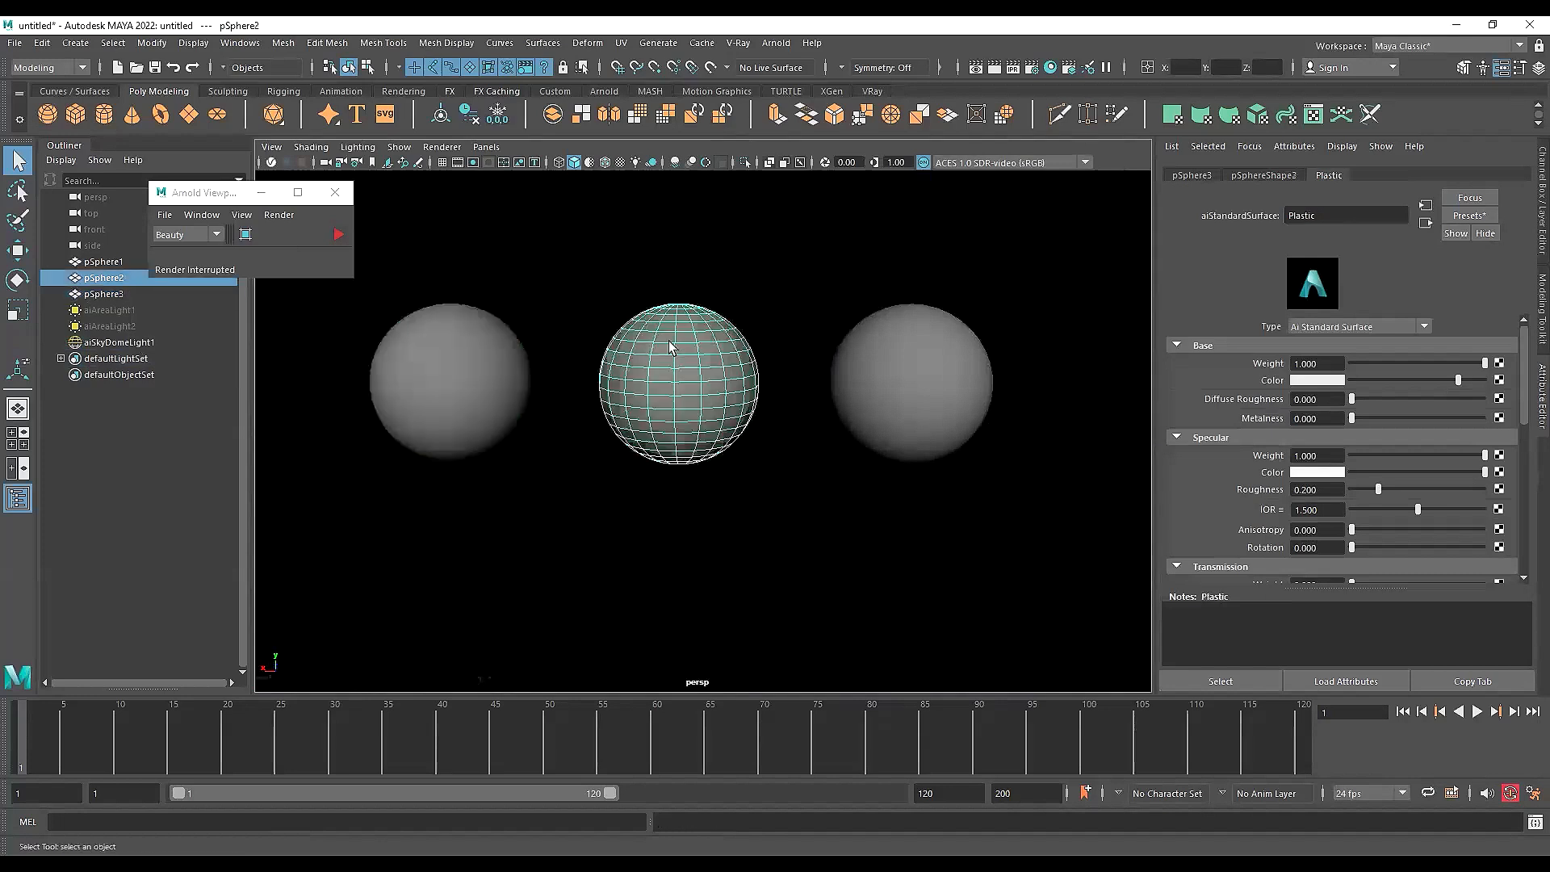
{"action": "left_click", "coordinate": [493, 372]}
{"action": "left_click", "coordinate": [719, 391]}
{"action": "left_click", "coordinate": [934, 405]}
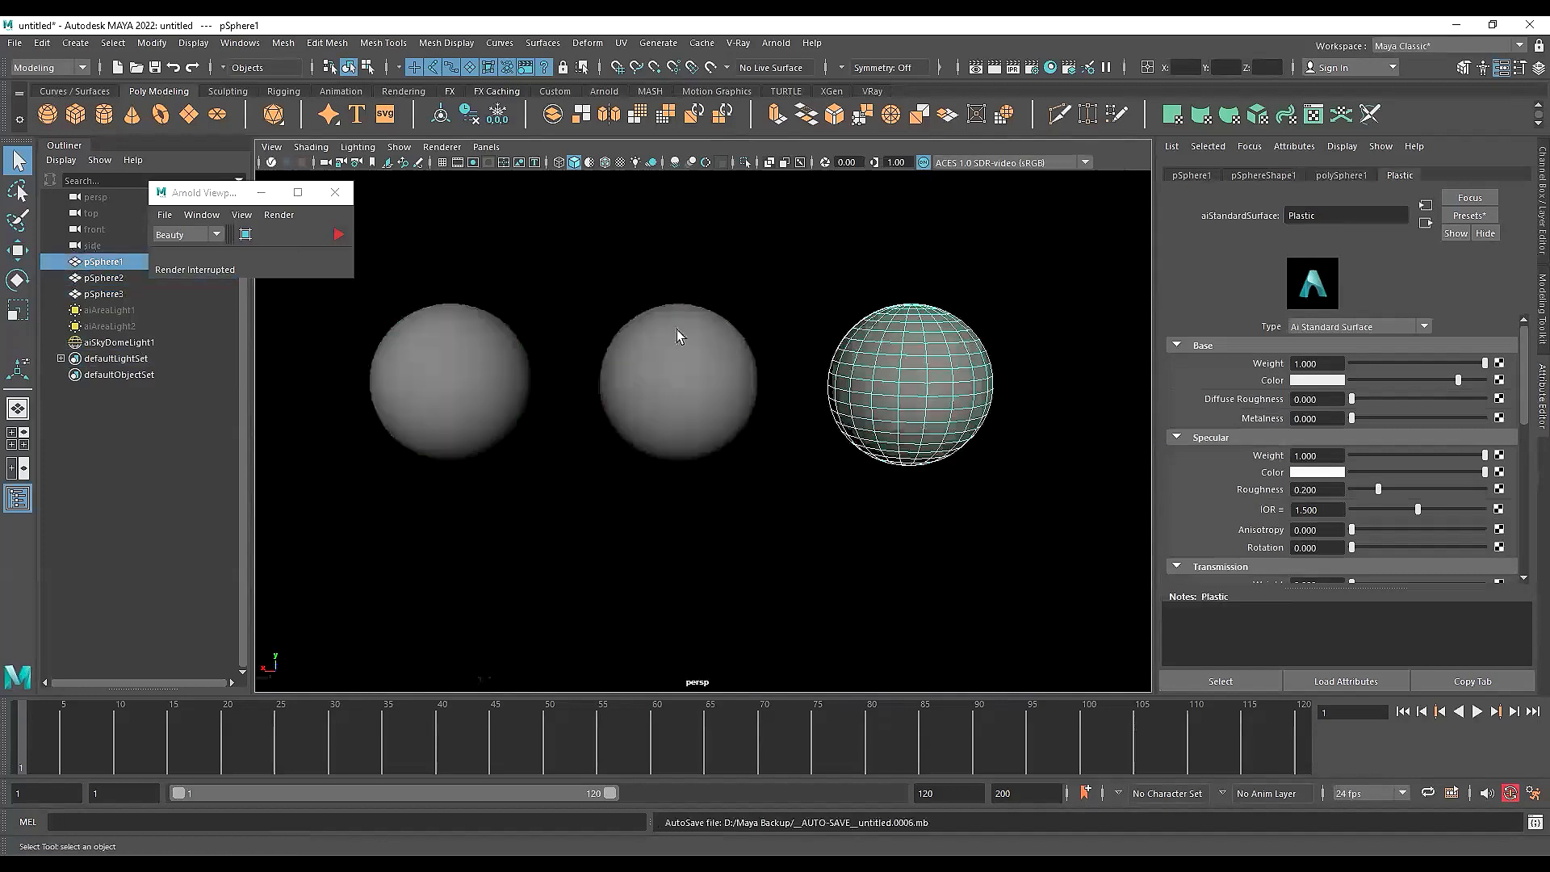
Assign a new aiStandardSurface material to the middle sphere and name it Metal
{"action": "left_click", "coordinate": [704, 376]}
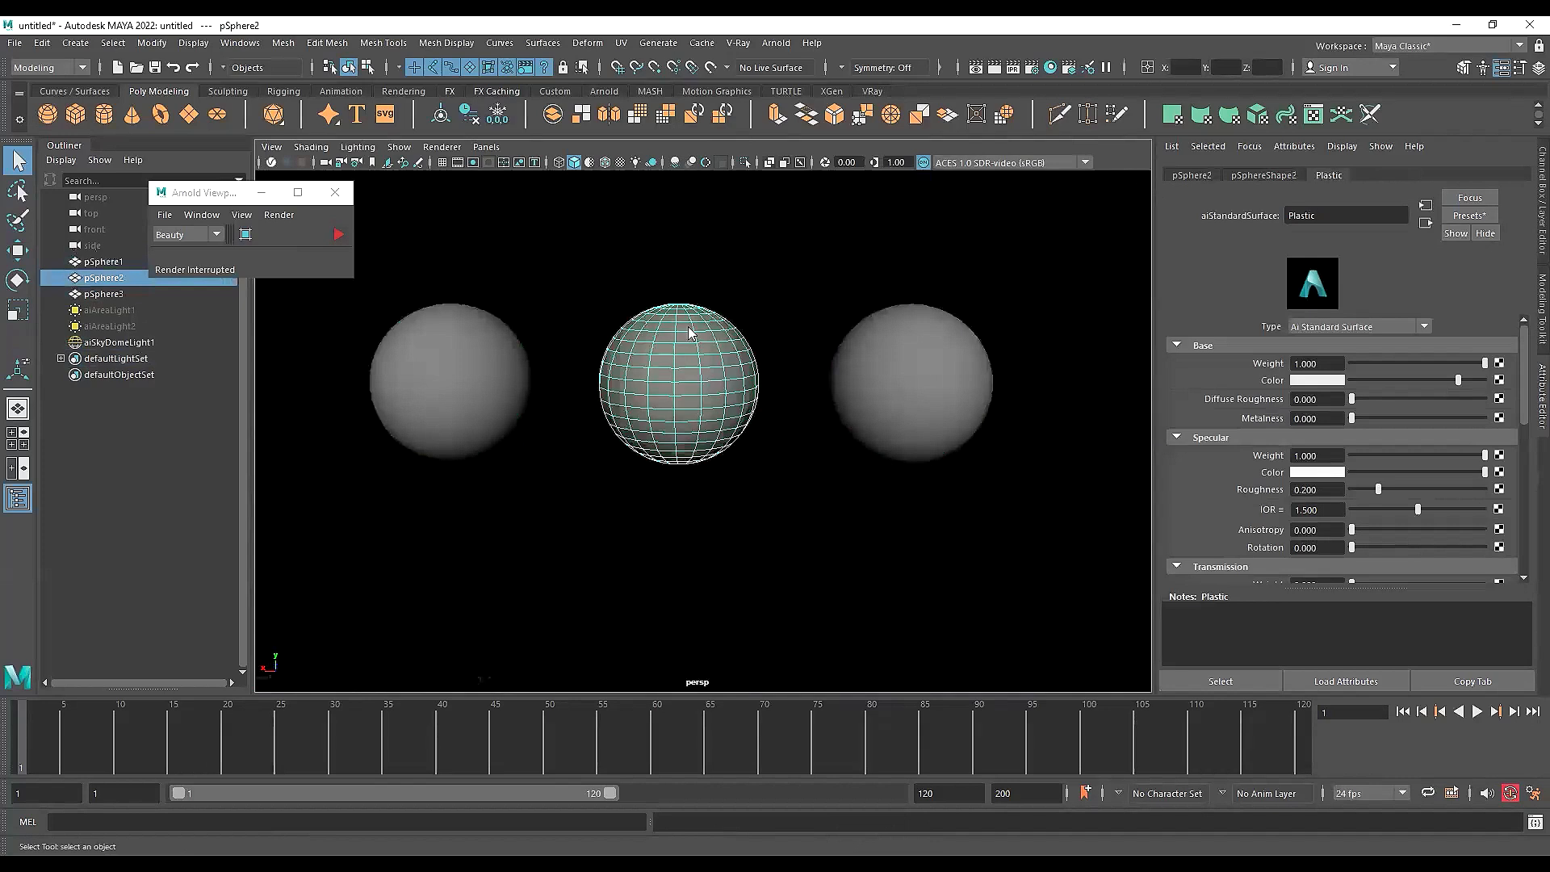
{"action": "right_click_drag", "start_coordinate": [688, 332], "coordinate": [700, 726]}
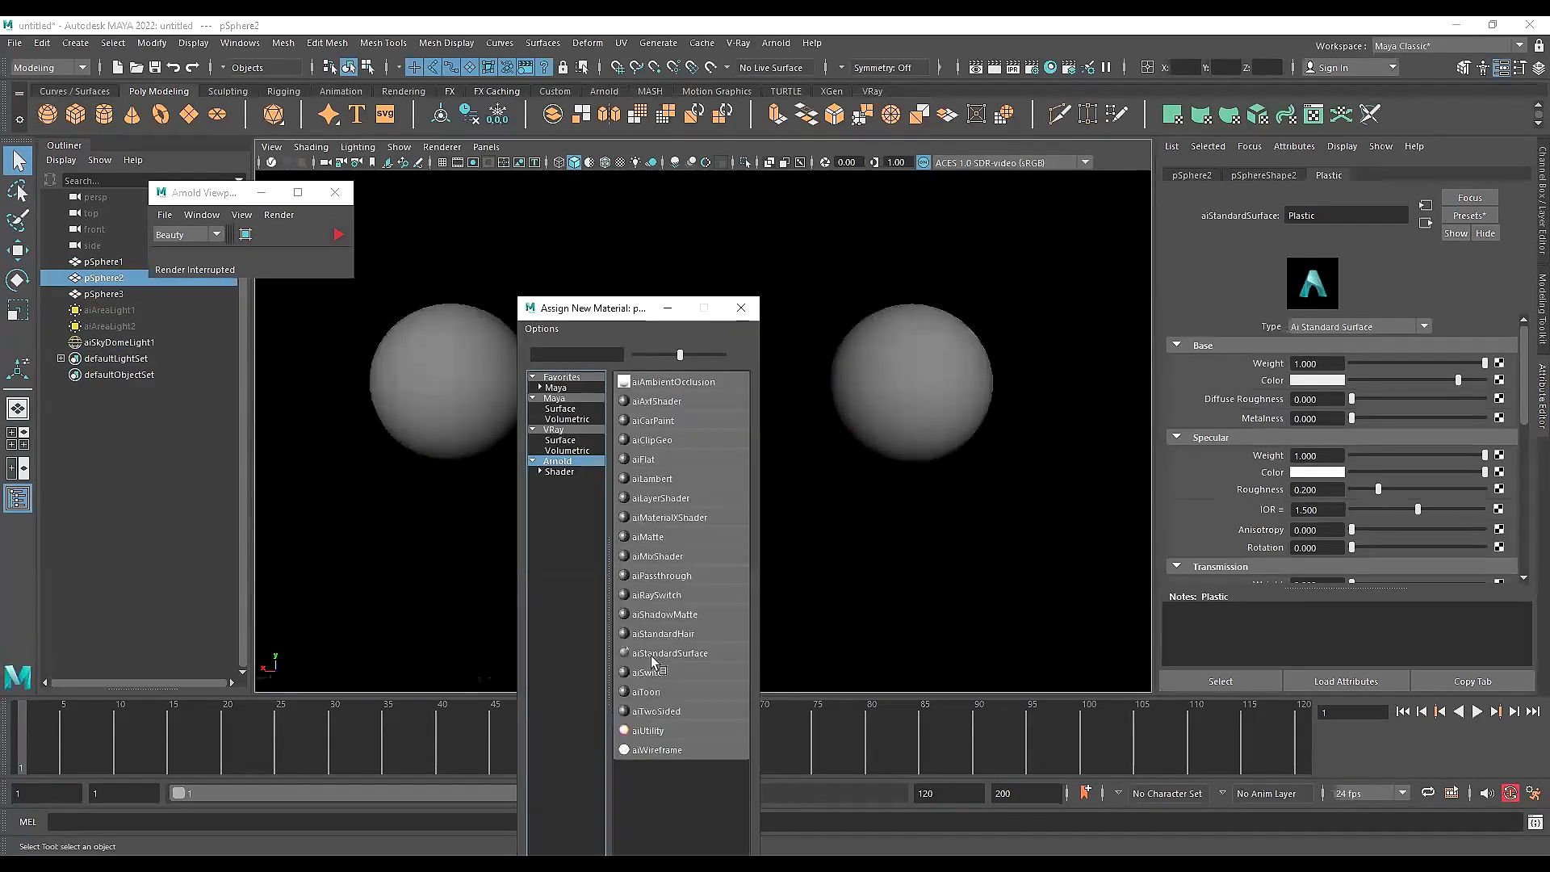
{"action": "left_click", "coordinate": [660, 646]}
{"action": "left_click", "coordinate": [1365, 202]}
{"action": "left_click_drag", "start_coordinate": [1365, 217], "coordinate": [1253, 196]}
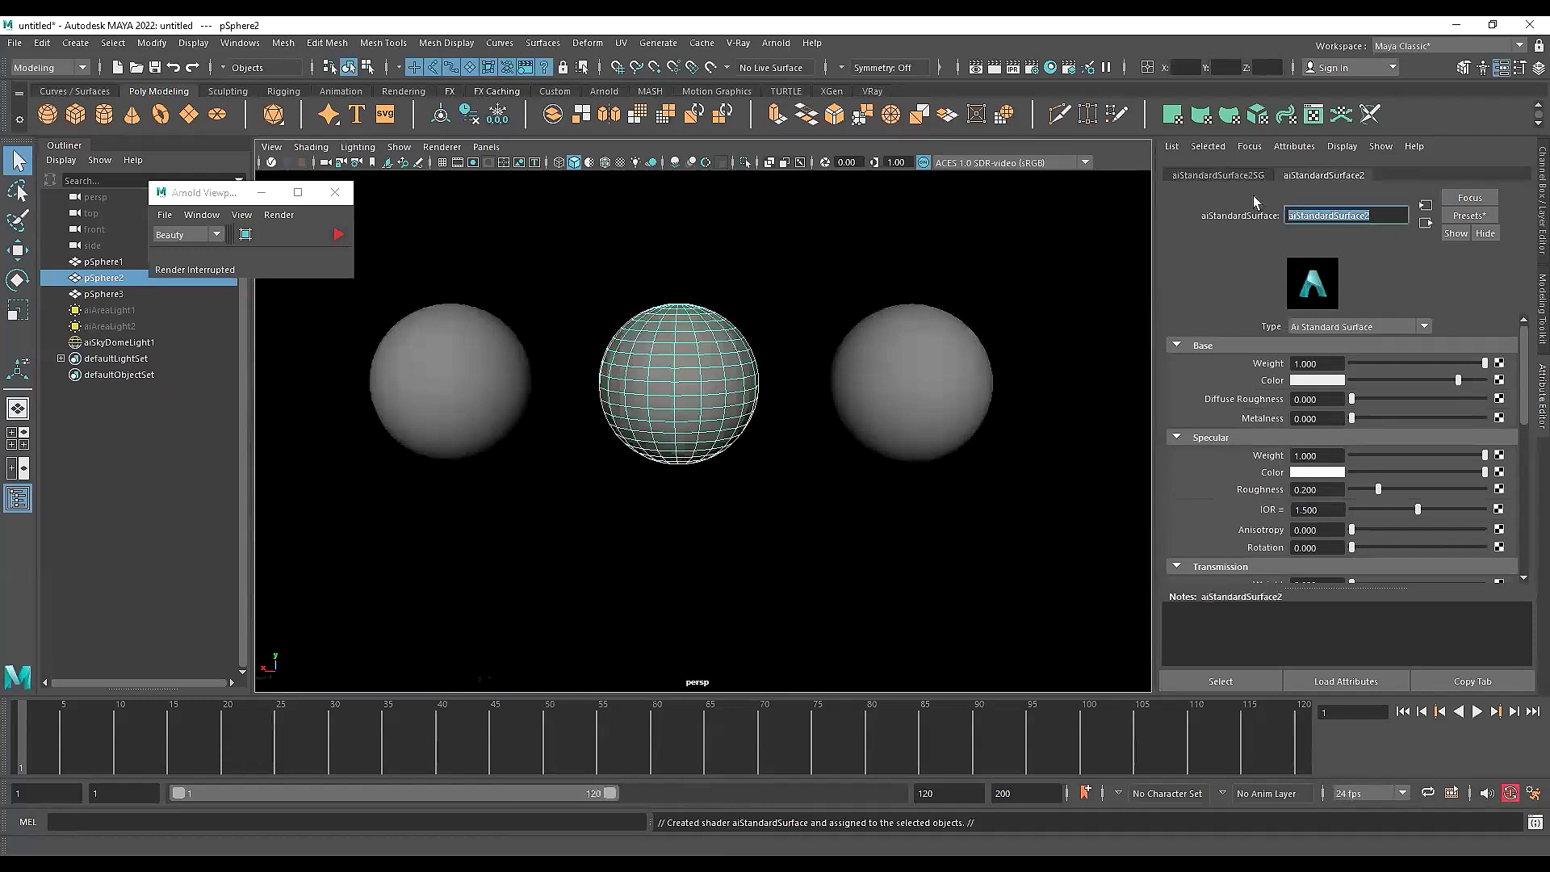
{"action": "type", "text": "Metal"}
{"action": "key", "text": "Return"}
Assign a new aiStandardSurface material to the rightmost sphere and name it Glass
{"action": "left_click", "coordinate": [975, 357]}
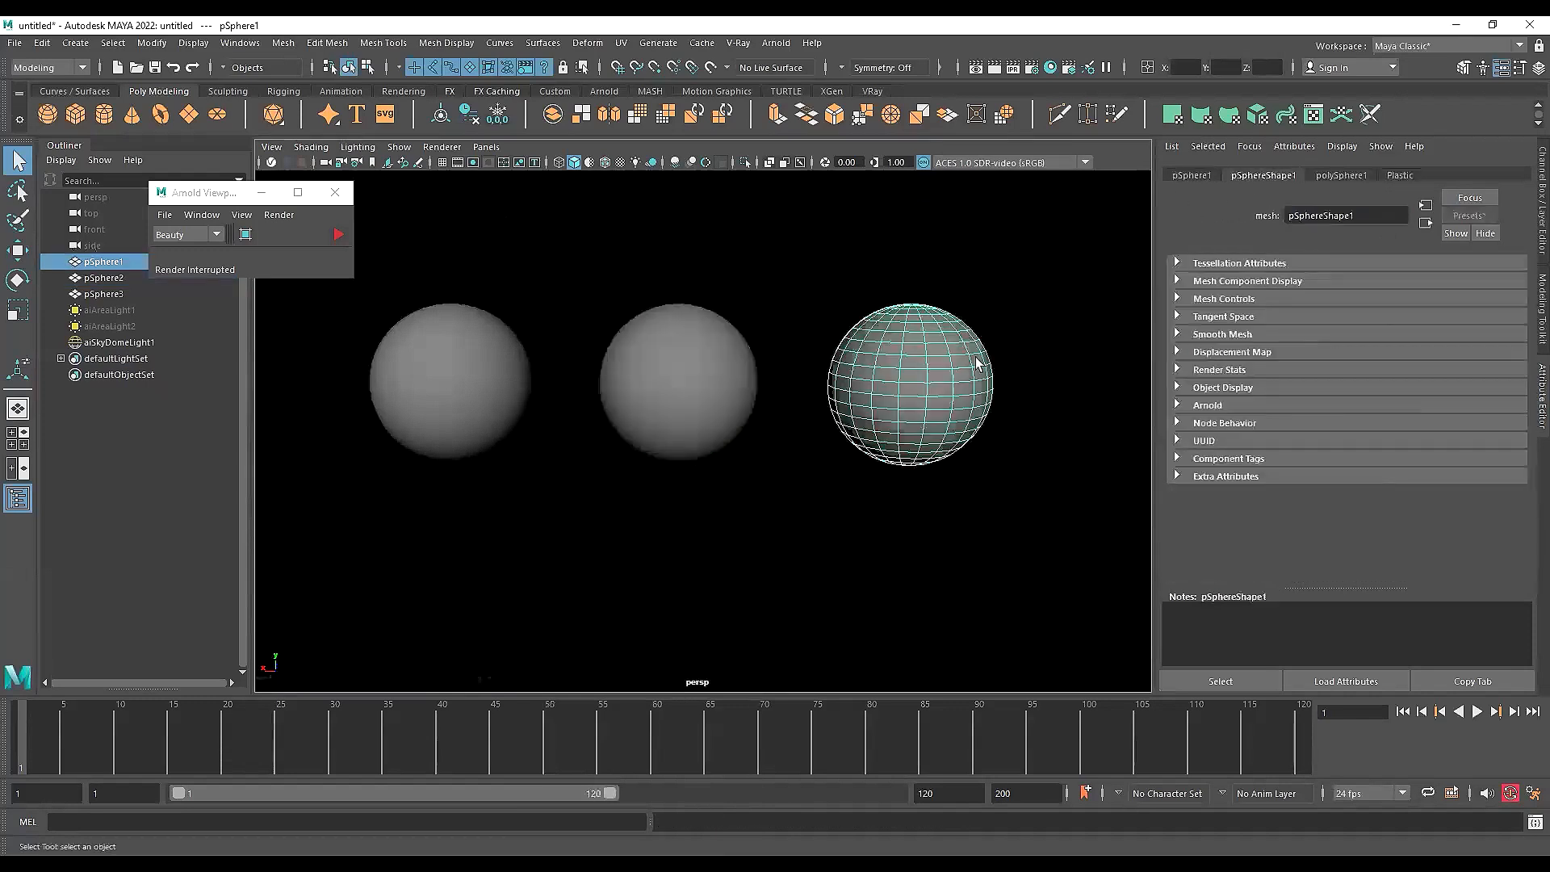
{"action": "right_click_drag", "start_coordinate": [941, 342], "coordinate": [945, 745]}
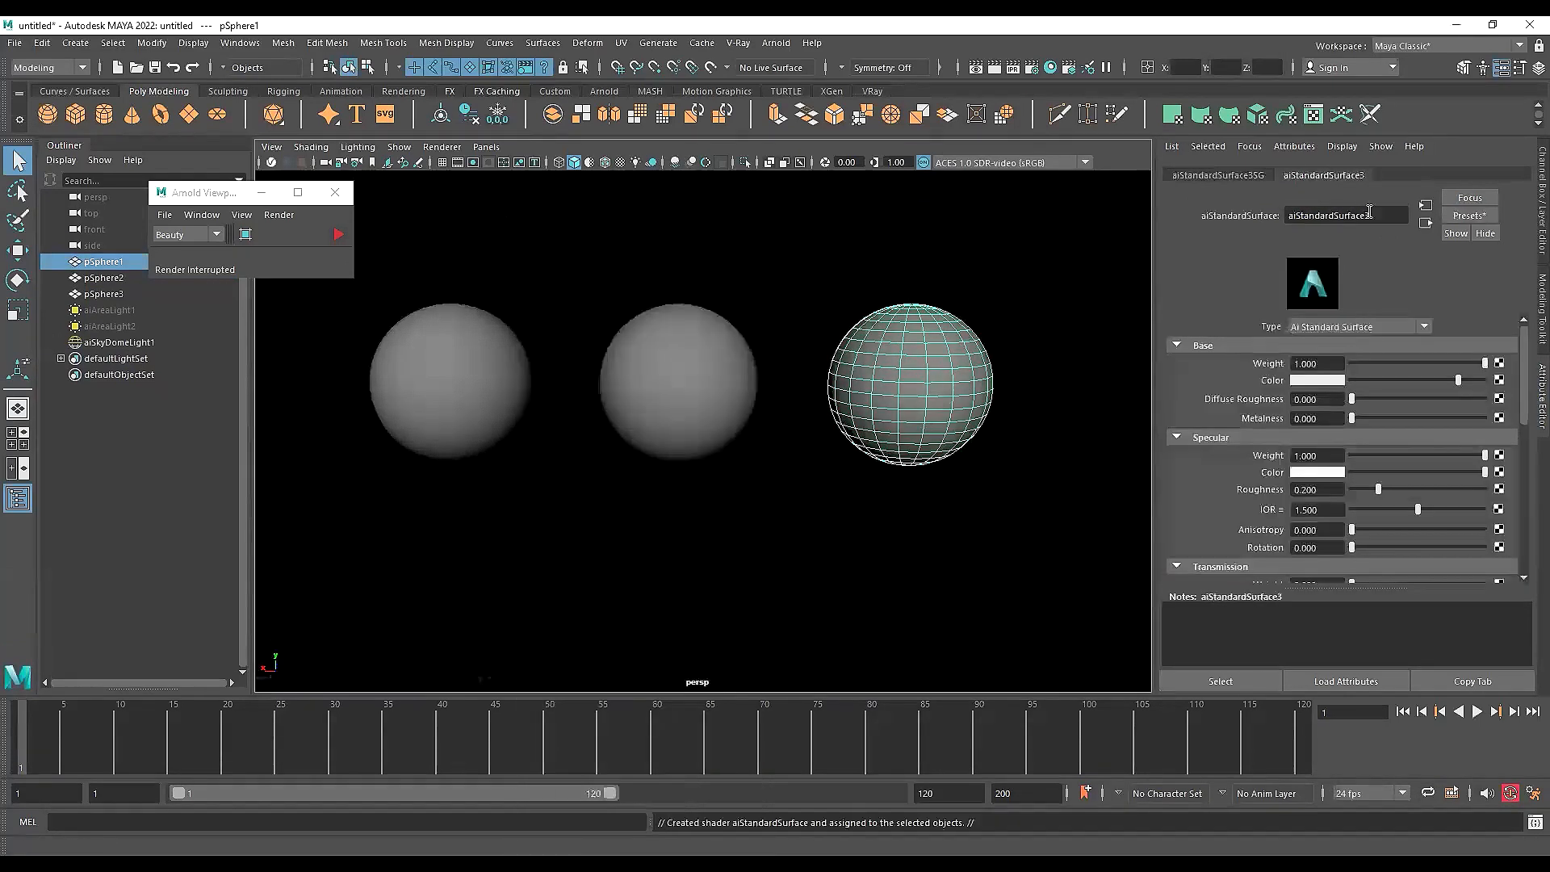
{"action": "type", "text": "Glass"}
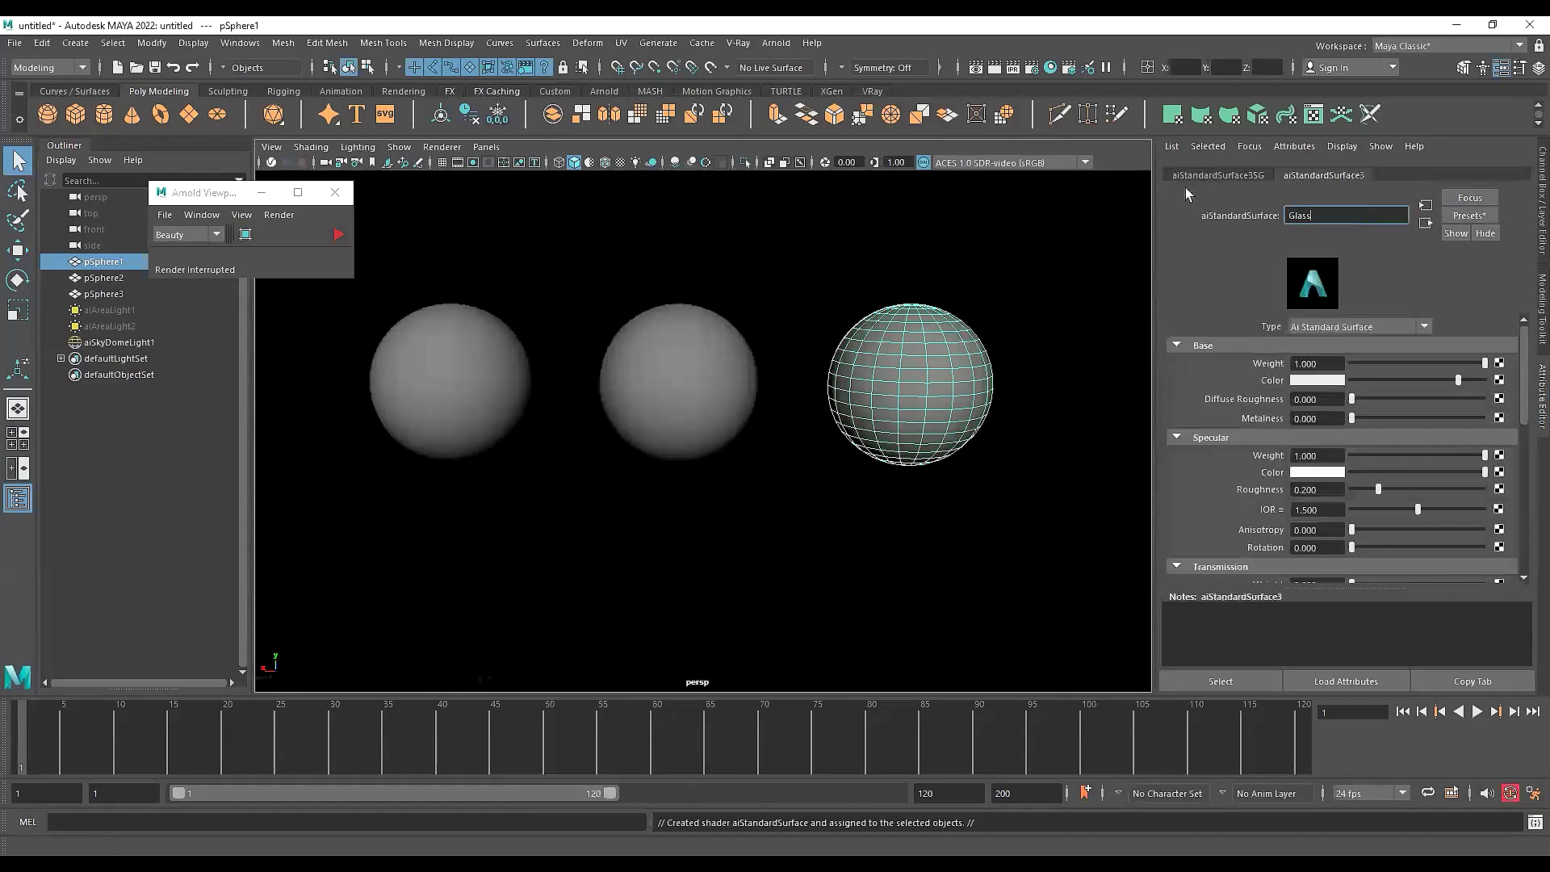
{"action": "key", "text": "Return"}
Start the live Arnold render framed on the leftmost sphere and show its Plastic material attributes
{"action": "left_click", "coordinate": [422, 408]}
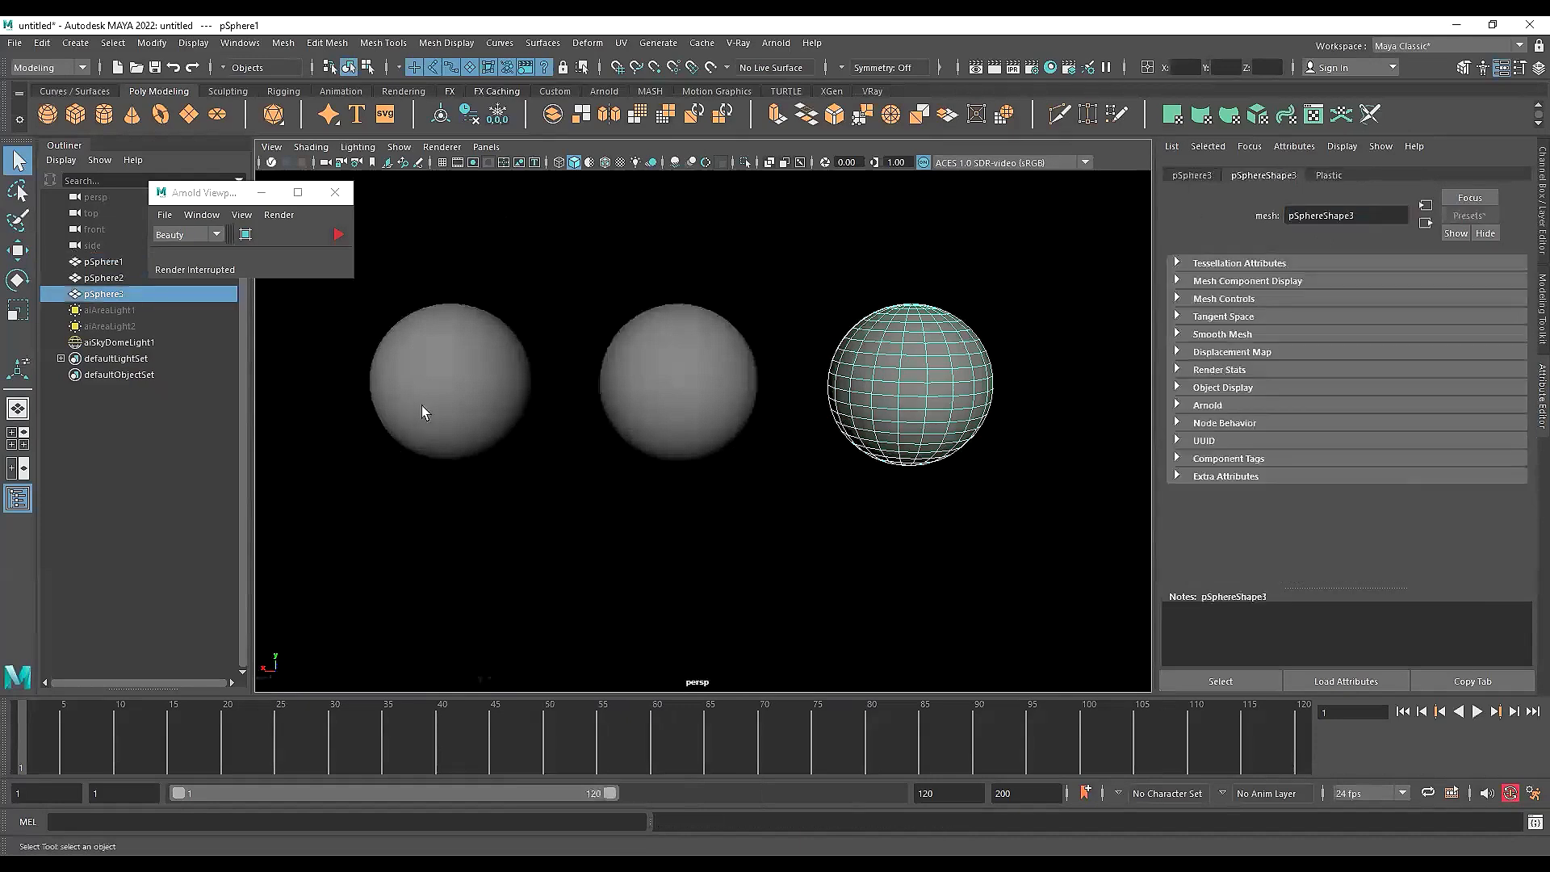
{"action": "middle_click_drag", "start_coordinate": [422, 409], "coordinate": [699, 370], "text": "alt"}
{"action": "scroll", "coordinate": [700, 370], "scroll_direction": "up", "scroll_amount": 3}
{"action": "left_click", "coordinate": [340, 234]}
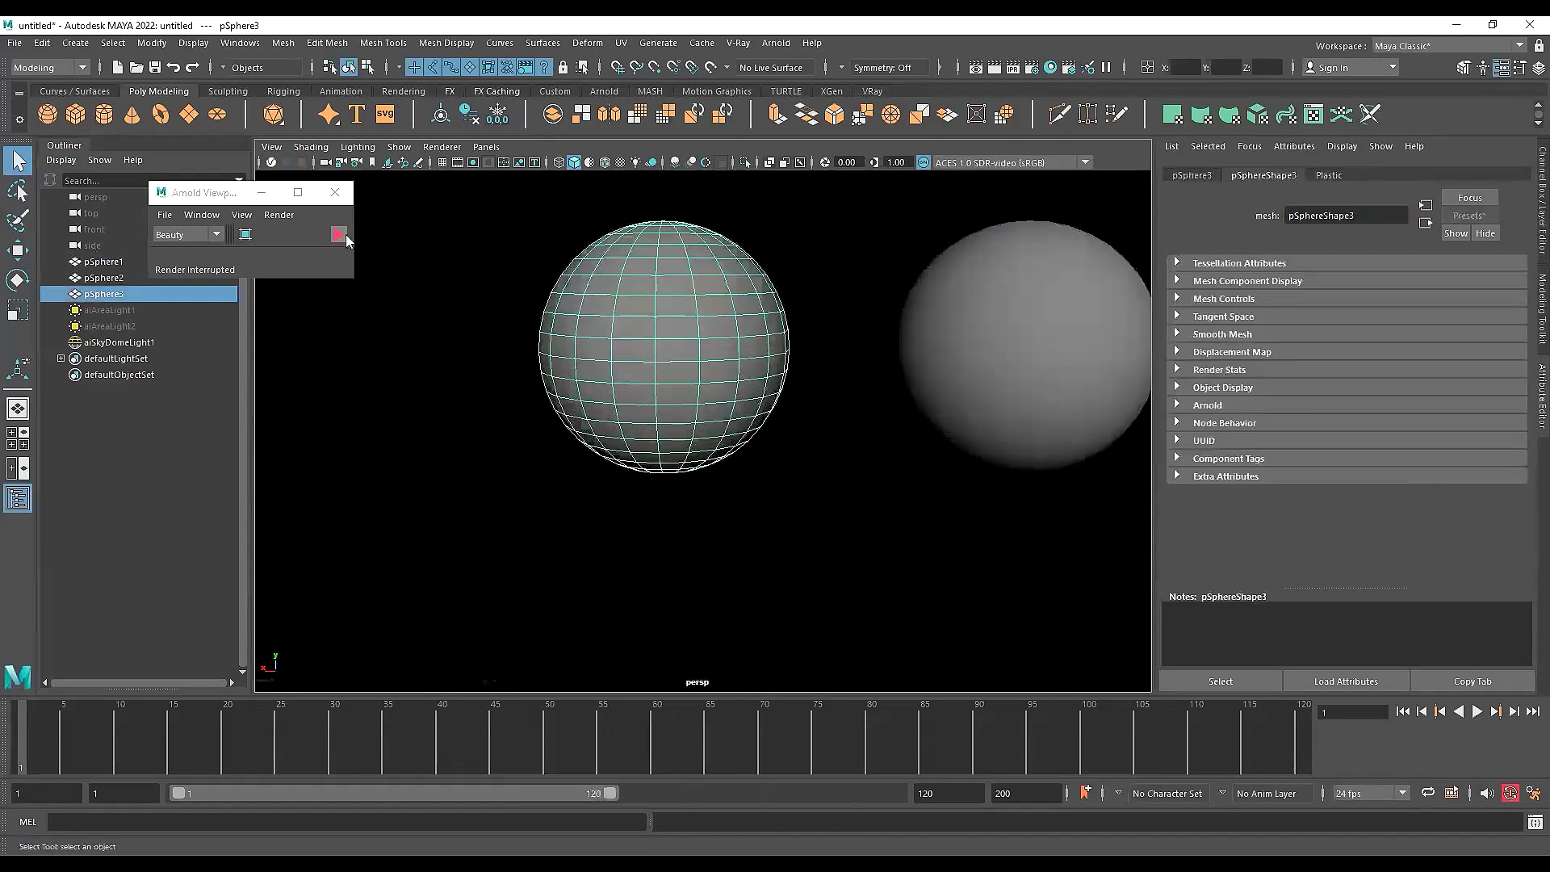
{"action": "scroll", "coordinate": [727, 381], "scroll_direction": "up", "scroll_amount": 2}
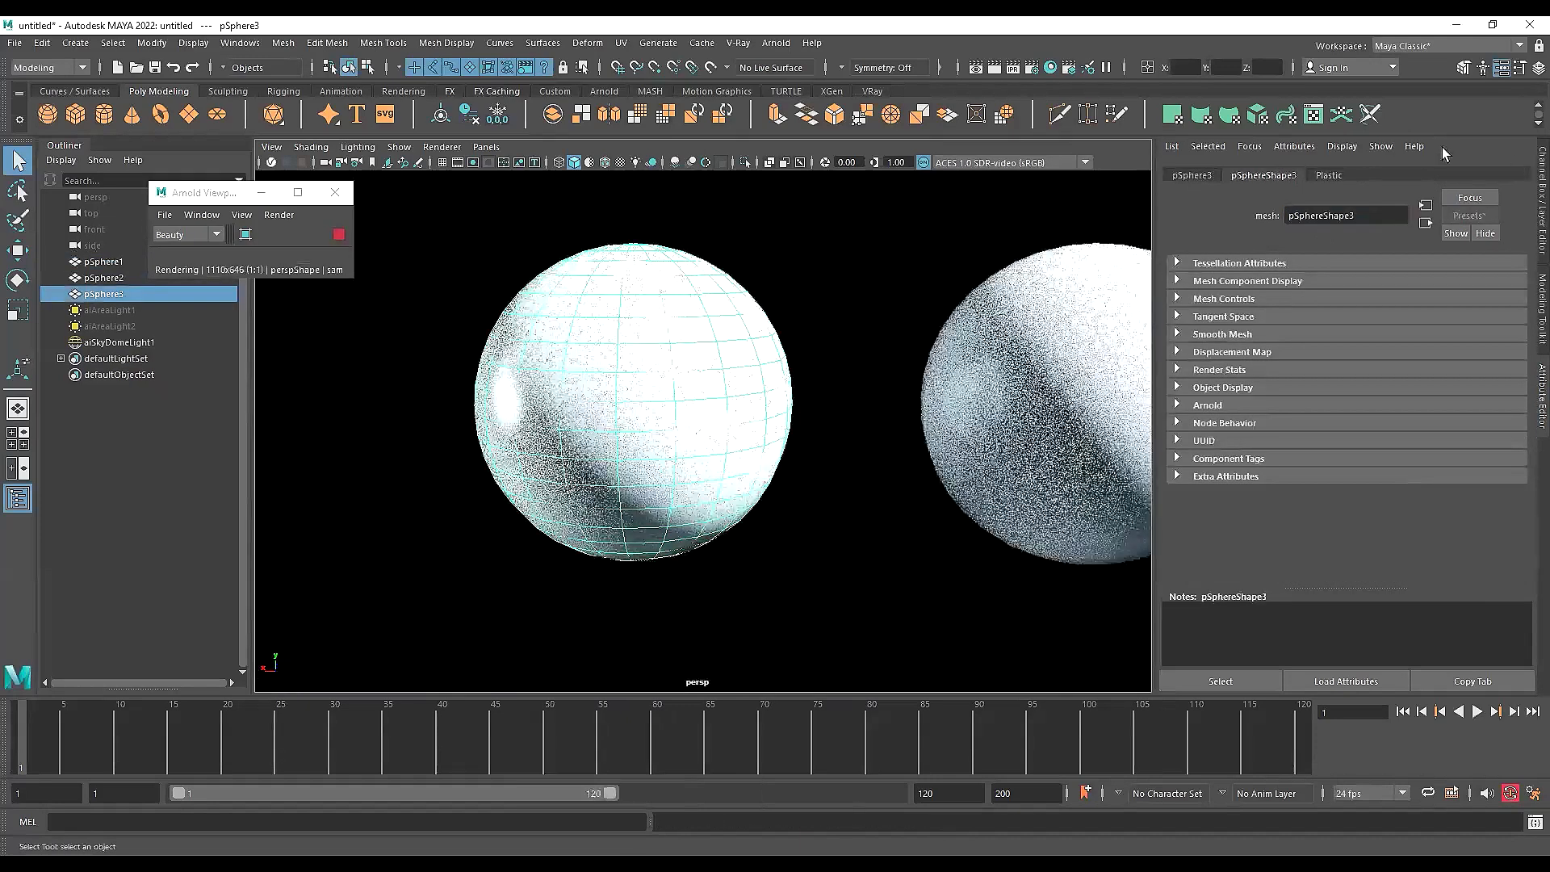
{"action": "left_click", "coordinate": [1332, 175]}
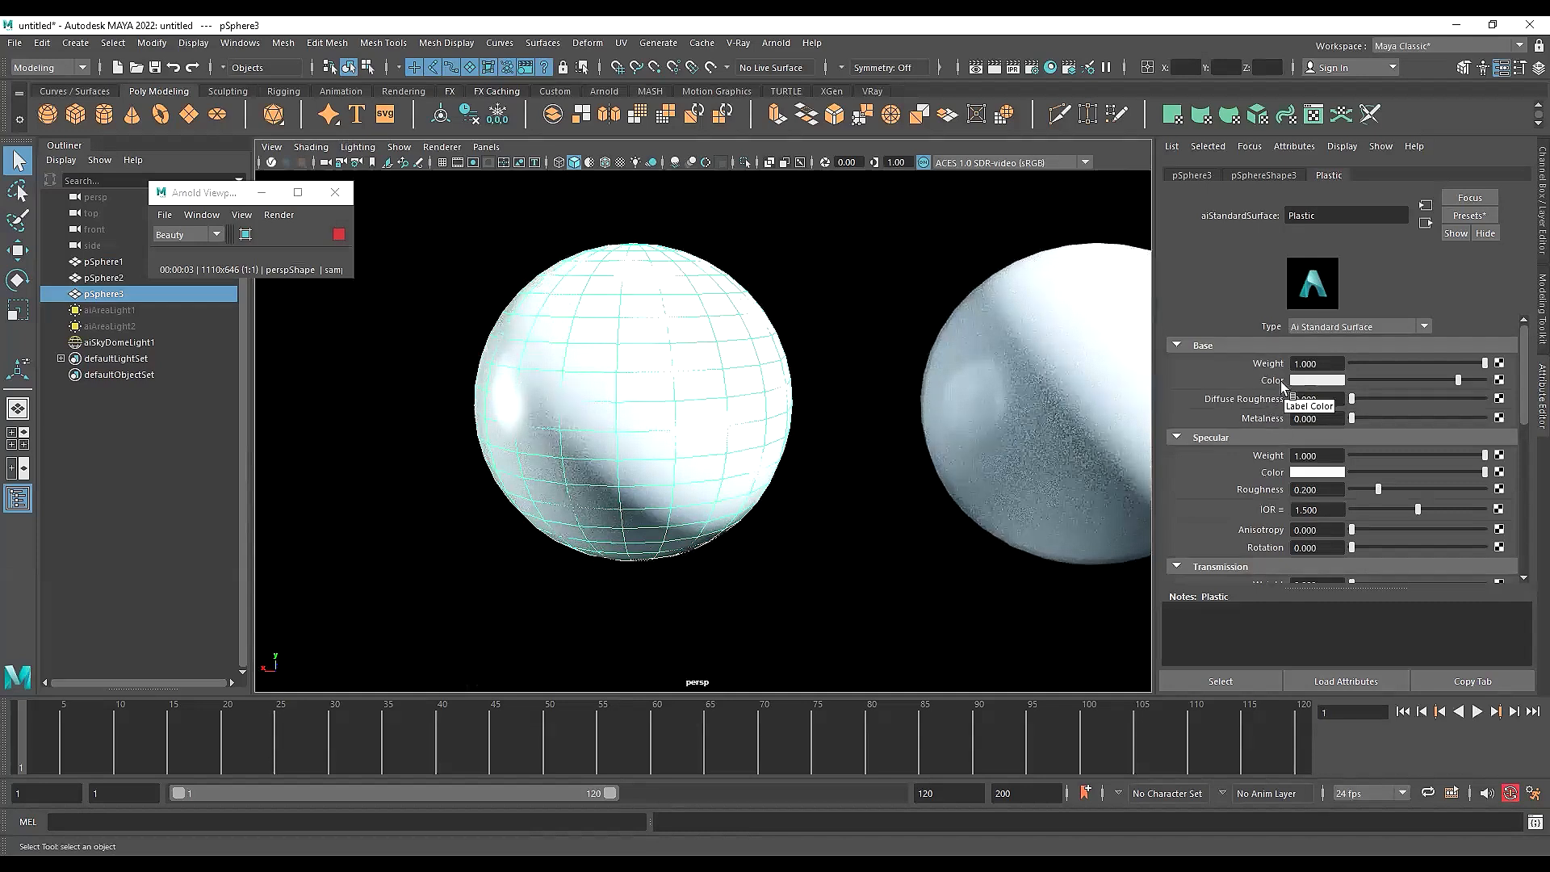
Try the Plastic material's base color at black and at full white
{"action": "left_click_drag", "start_coordinate": [1444, 378], "coordinate": [1345, 381]}
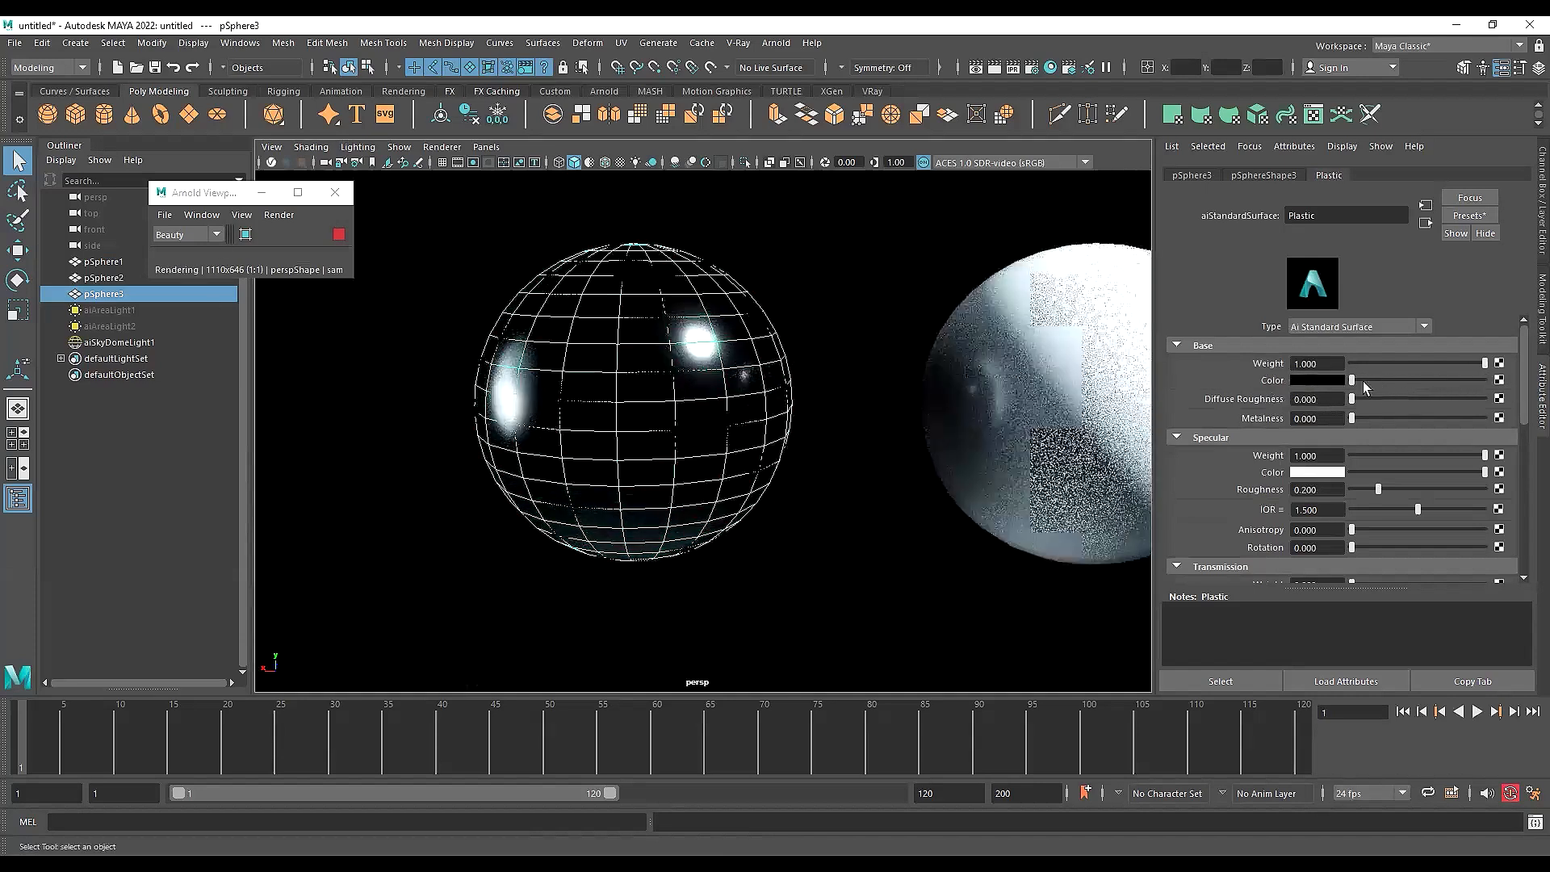
{"action": "left_click_drag", "start_coordinate": [1362, 381], "coordinate": [1502, 382]}
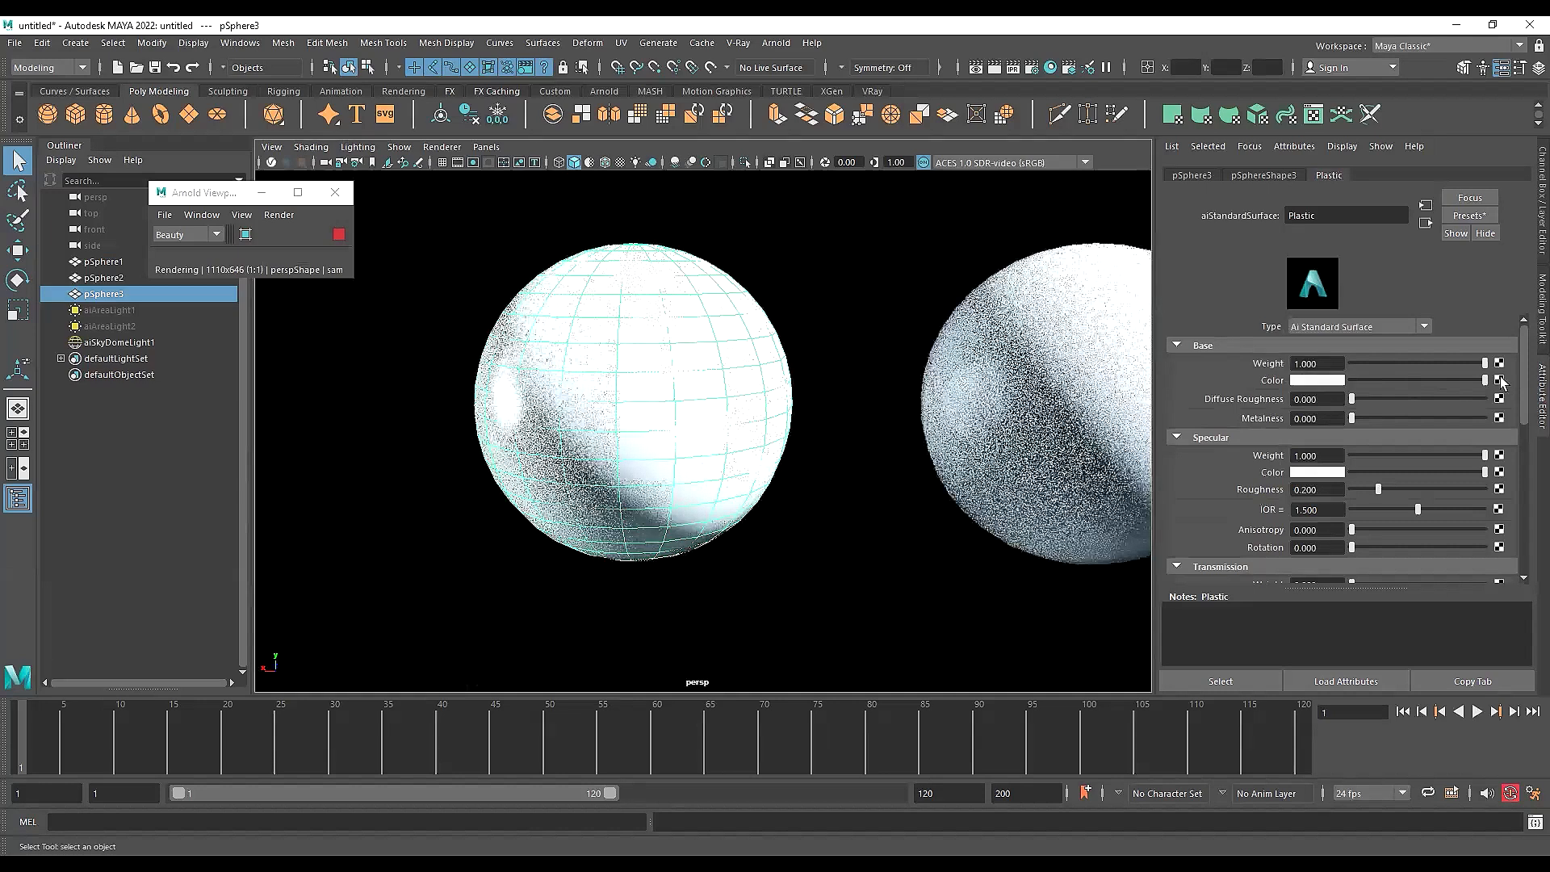
{"action": "left_click", "coordinate": [1500, 380]}
{"action": "left_click", "coordinate": [817, 301]}
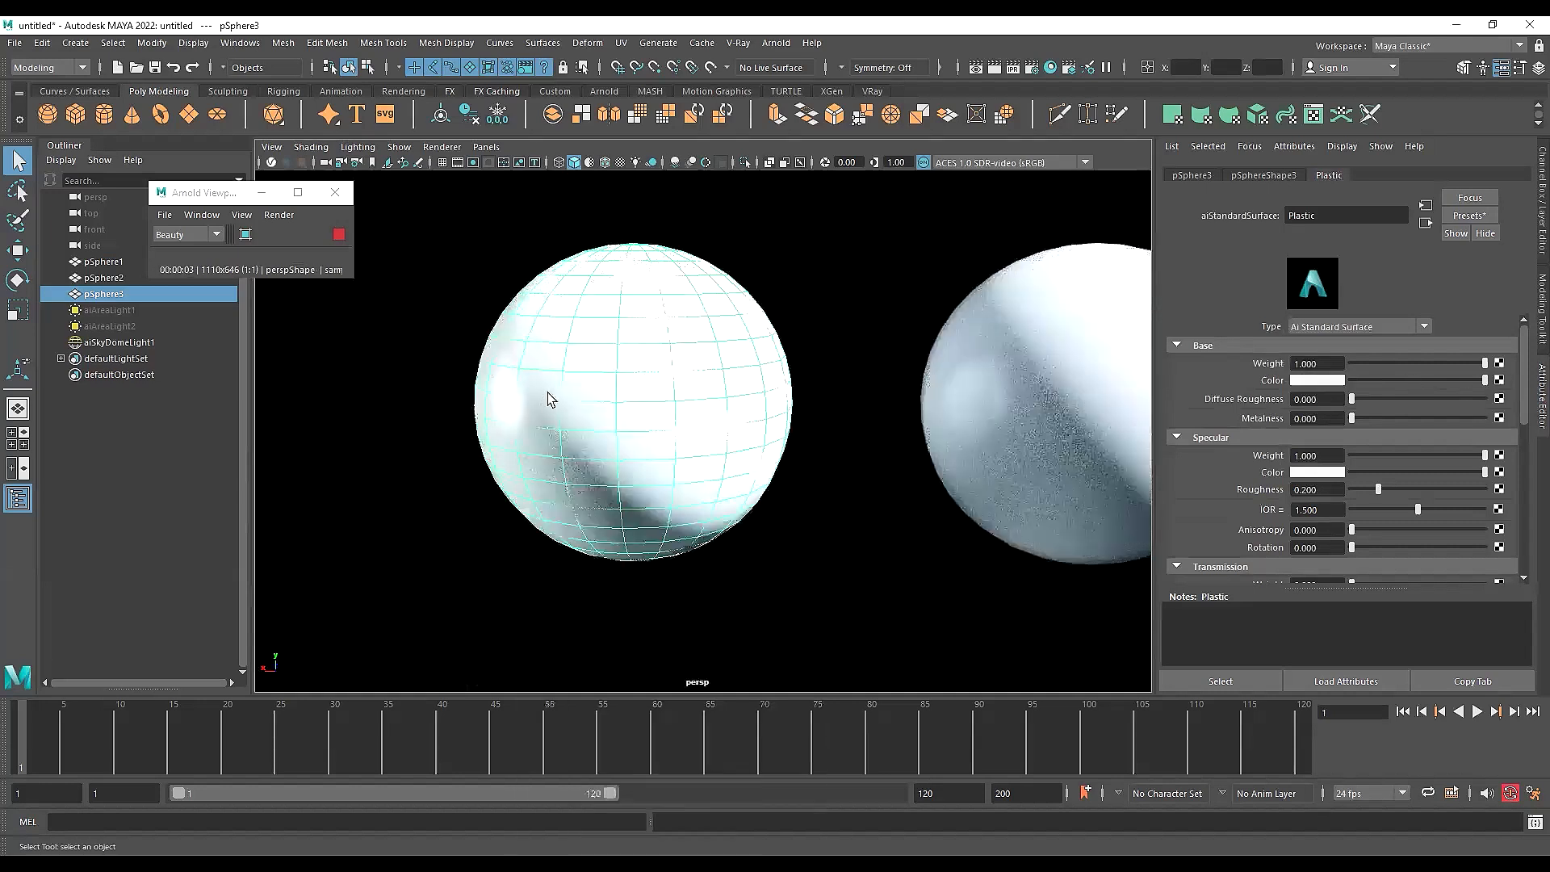
Set the Plastic material's base color to blue with hue 232.68, saturation 0.686 and value 0.182, and check the render with the sphere deselected
{"action": "left_click", "coordinate": [1318, 380]}
{"action": "left_click", "coordinate": [1317, 381]}
{"action": "left_click", "coordinate": [1446, 352]}
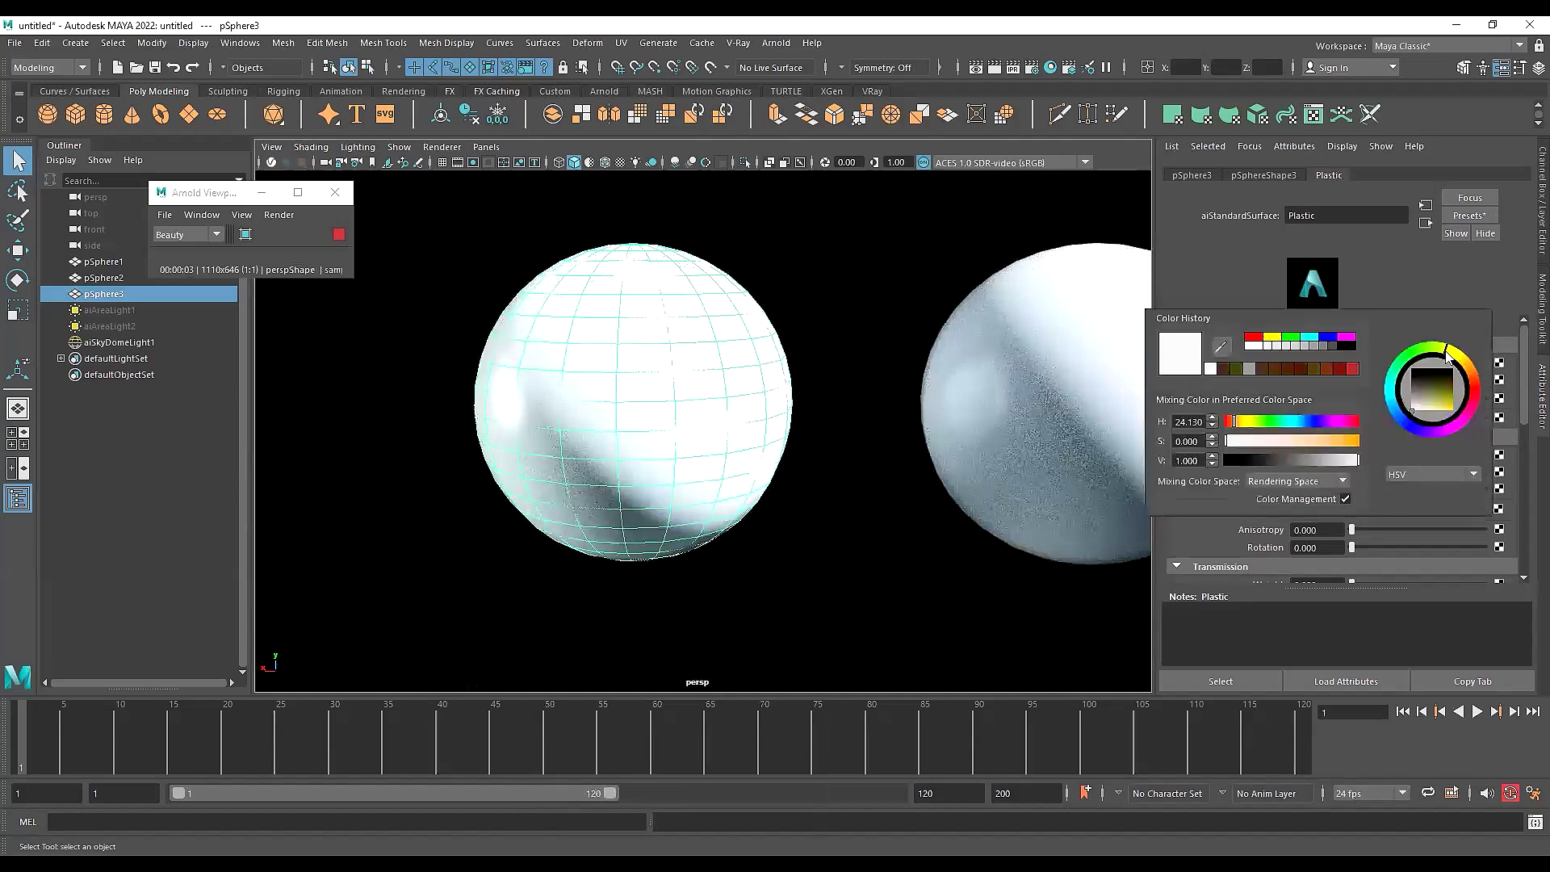
{"action": "mouse_move", "coordinate": [1439, 388]}
{"action": "left_mouse_down"}
{"action": "mouse_move", "coordinate": [1437, 403]}
{"action": "mouse_move", "coordinate": [1430, 389]}
{"action": "left_mouse_up"}
{"action": "left_click", "coordinate": [1406, 428]}
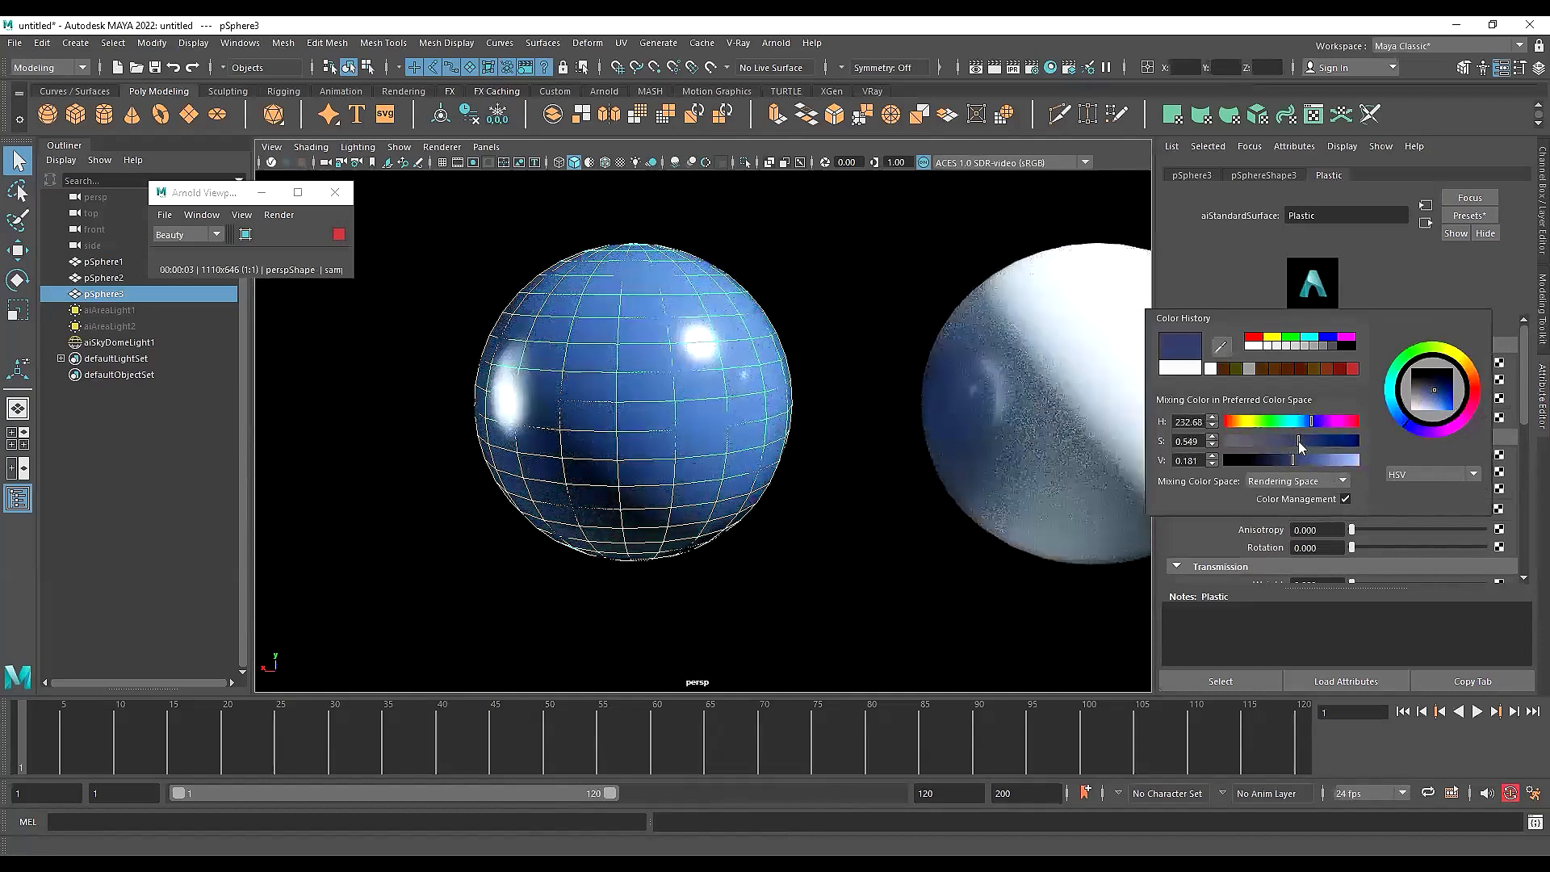
{"action": "mouse_move", "coordinate": [1298, 441]}
{"action": "left_mouse_down"}
{"action": "mouse_move", "coordinate": [1326, 441]}
{"action": "mouse_move", "coordinate": [1290, 440]}
{"action": "left_mouse_up"}
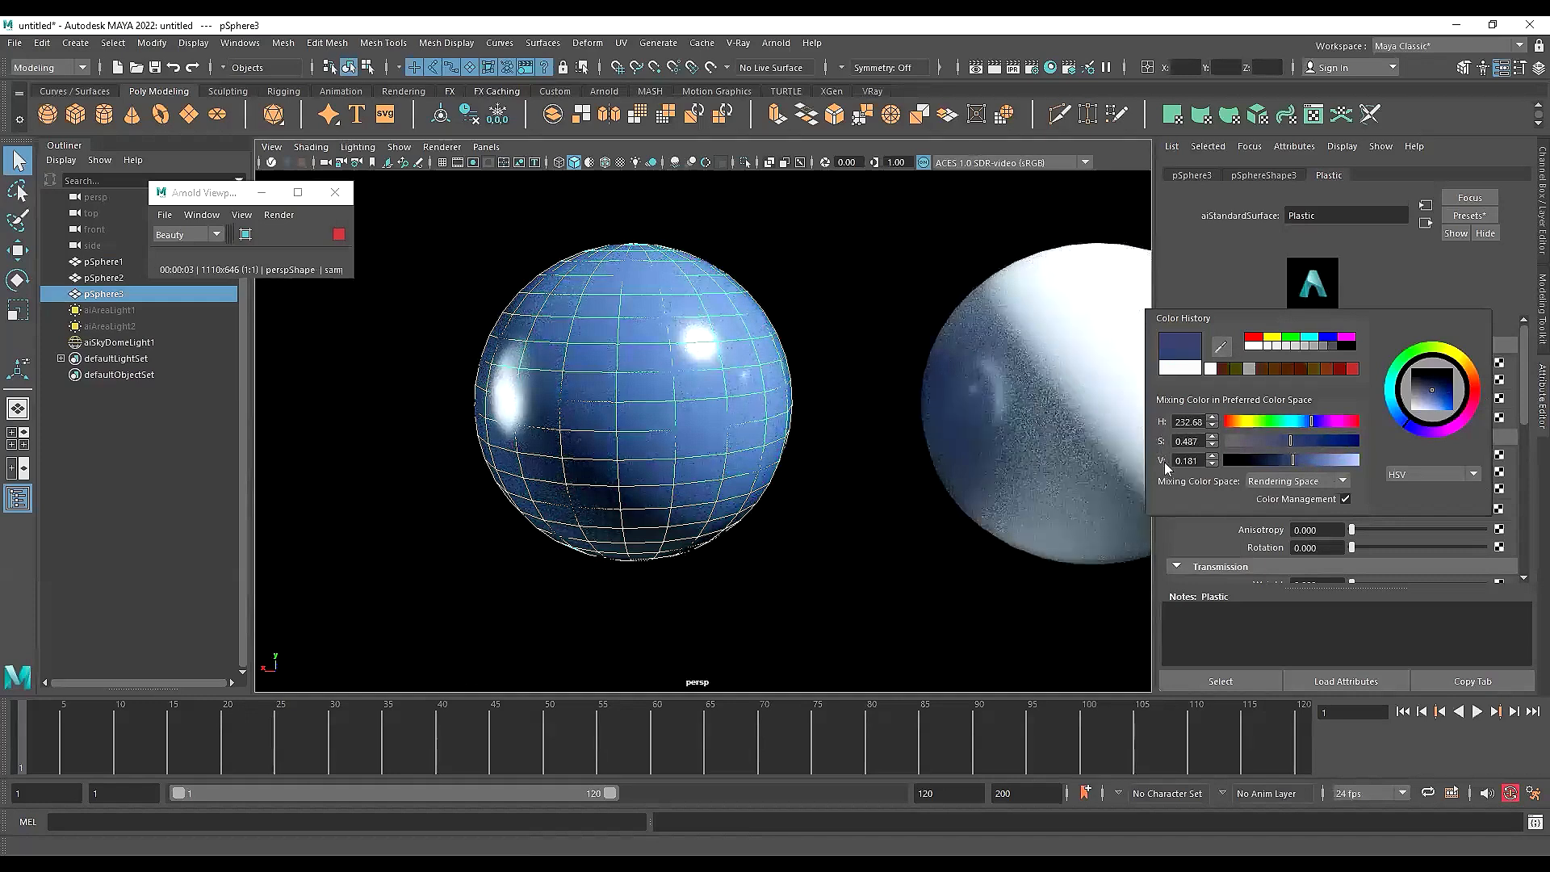
{"action": "mouse_move", "coordinate": [1290, 441]}
{"action": "left_mouse_down"}
{"action": "mouse_move", "coordinate": [1277, 441]}
{"action": "mouse_move", "coordinate": [1314, 441]}
{"action": "left_mouse_up"}
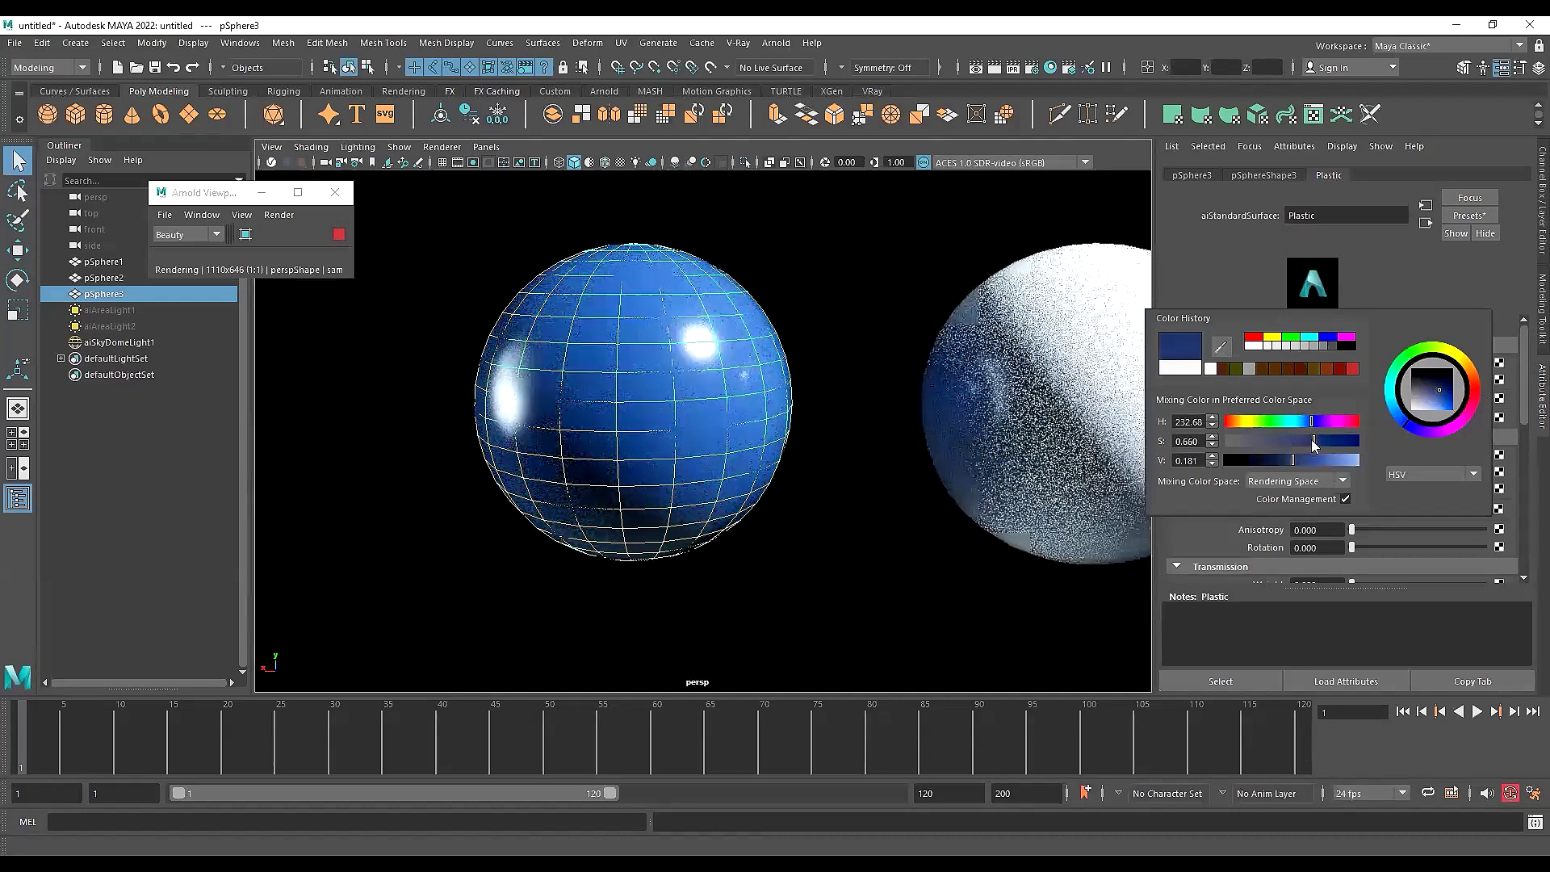
{"action": "mouse_move", "coordinate": [1285, 442]}
{"action": "left_mouse_down"}
{"action": "mouse_move", "coordinate": [1322, 440]}
{"action": "mouse_move", "coordinate": [1292, 462]}
{"action": "left_mouse_up"}
{"action": "left_click", "coordinate": [1292, 458]}
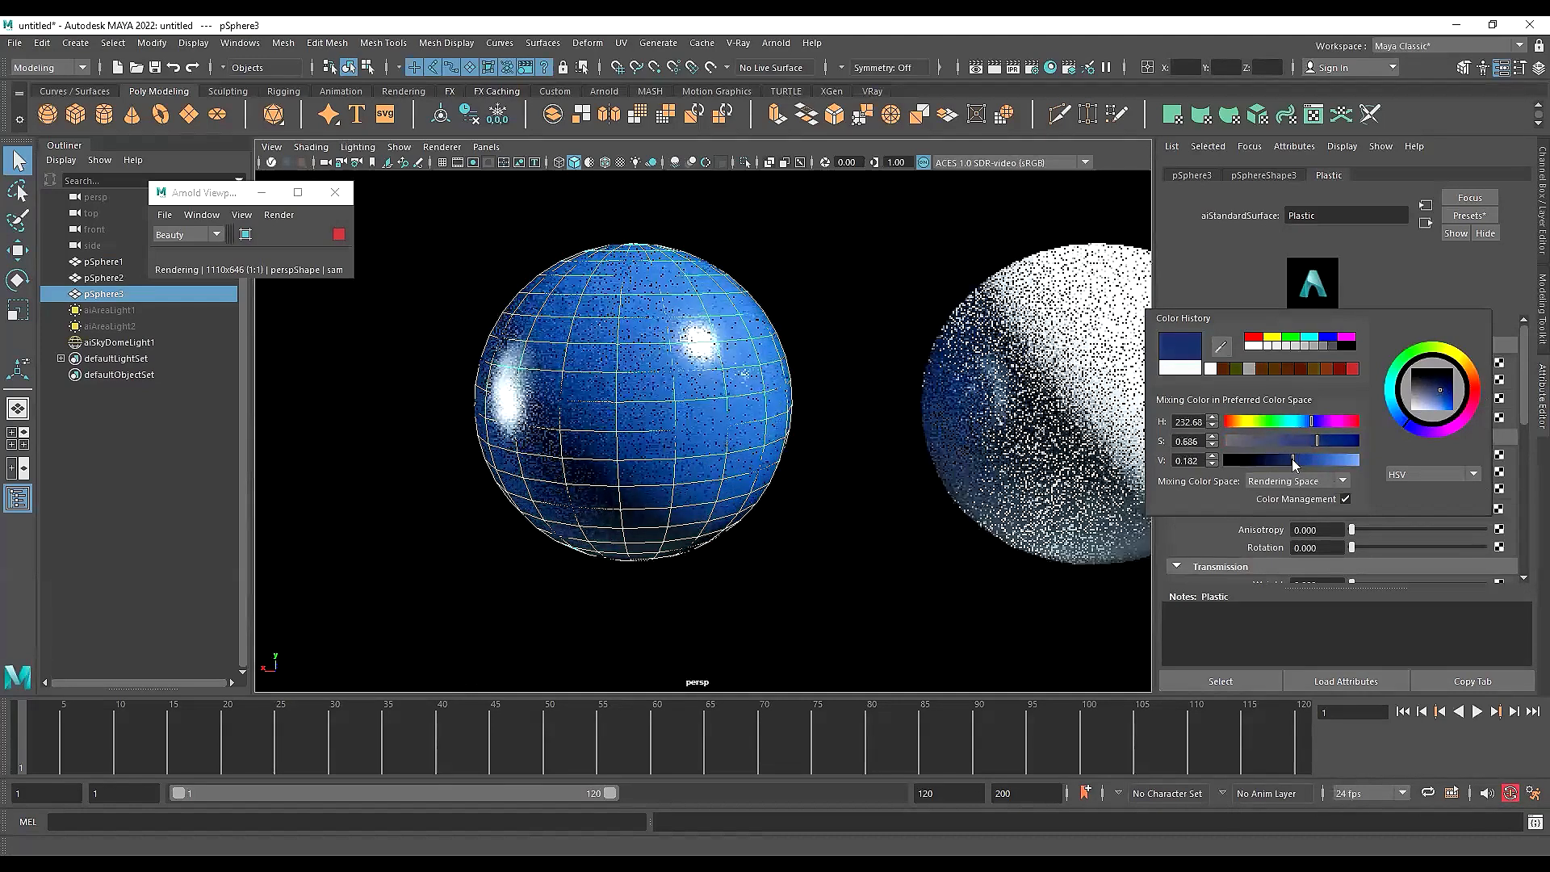
{"action": "left_click", "coordinate": [873, 435]}
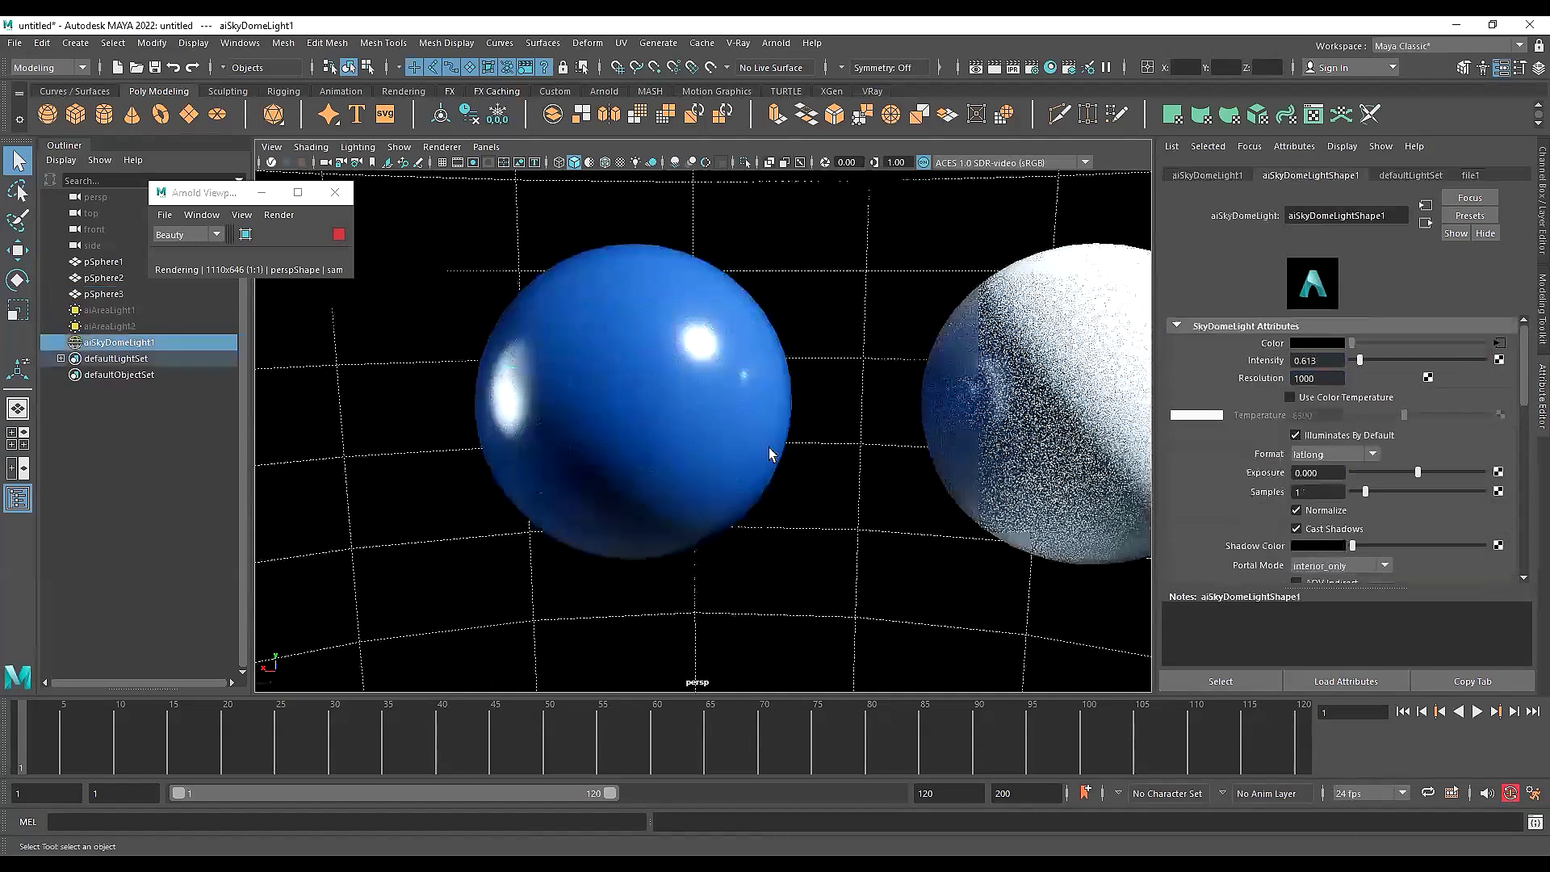
{"action": "left_click", "coordinate": [682, 381]}
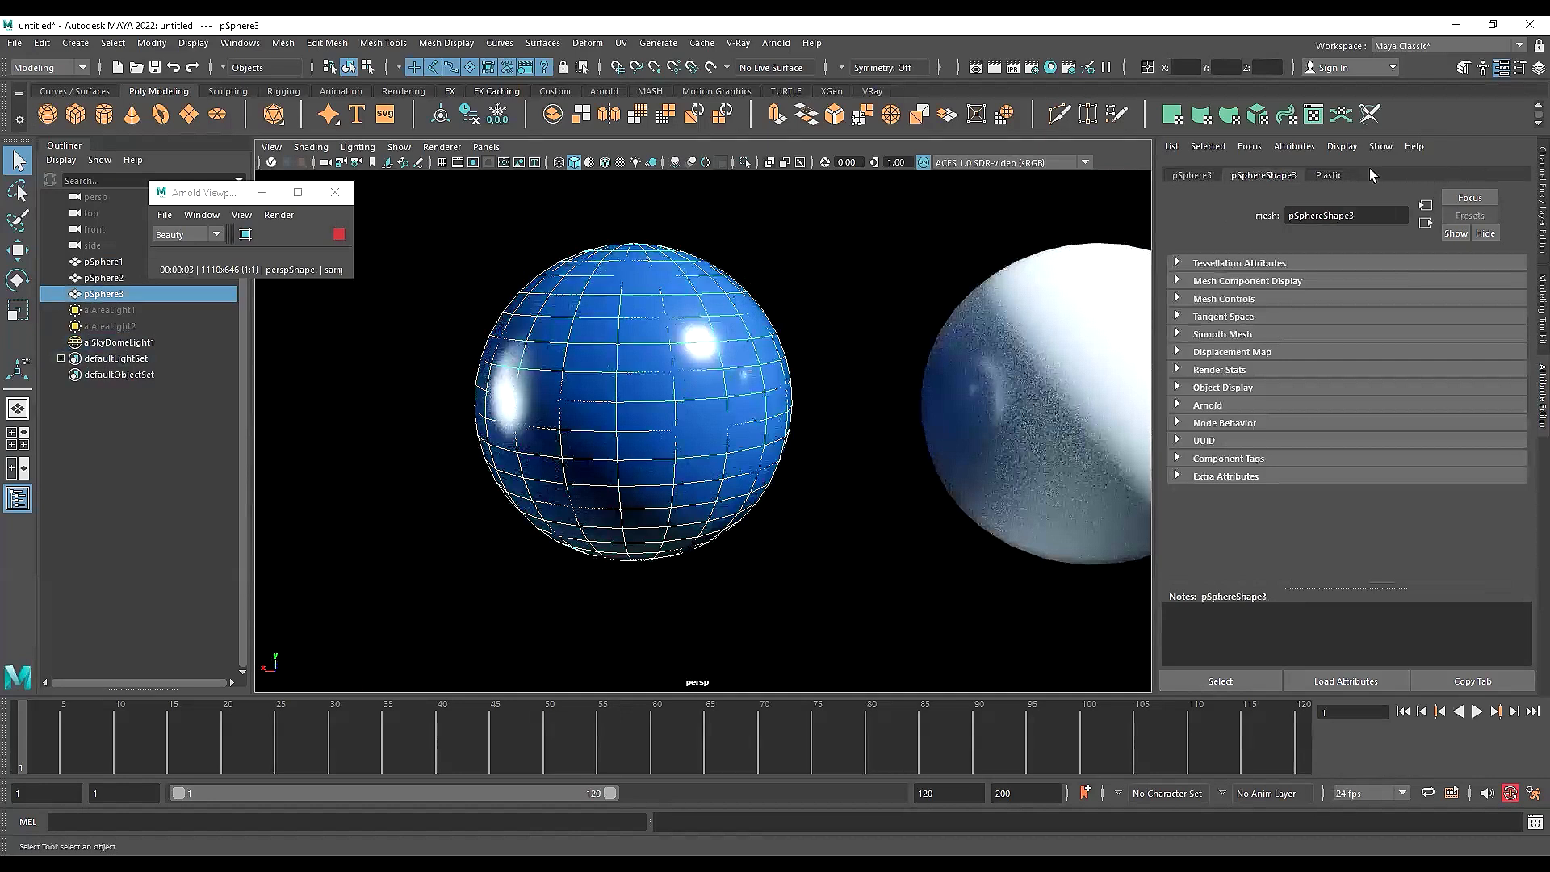
Set the Plastic material's specular roughness to 0 and check the render with the sphere deselected
{"action": "left_click", "coordinate": [1328, 176]}
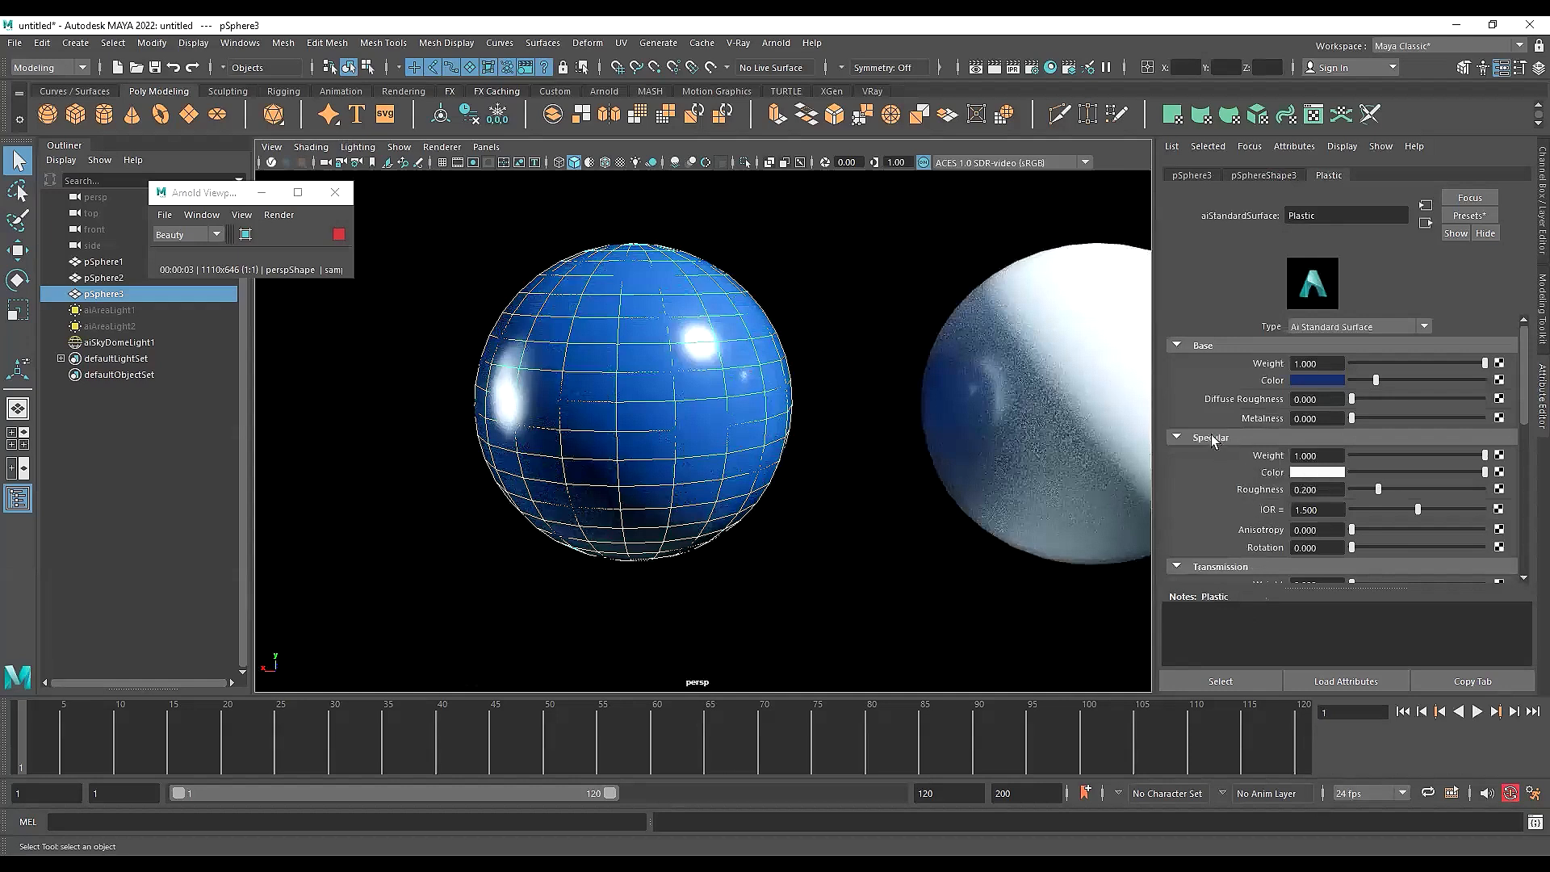
{"action": "scroll", "coordinate": [1211, 439], "scroll_direction": "down", "scroll_amount": 1}
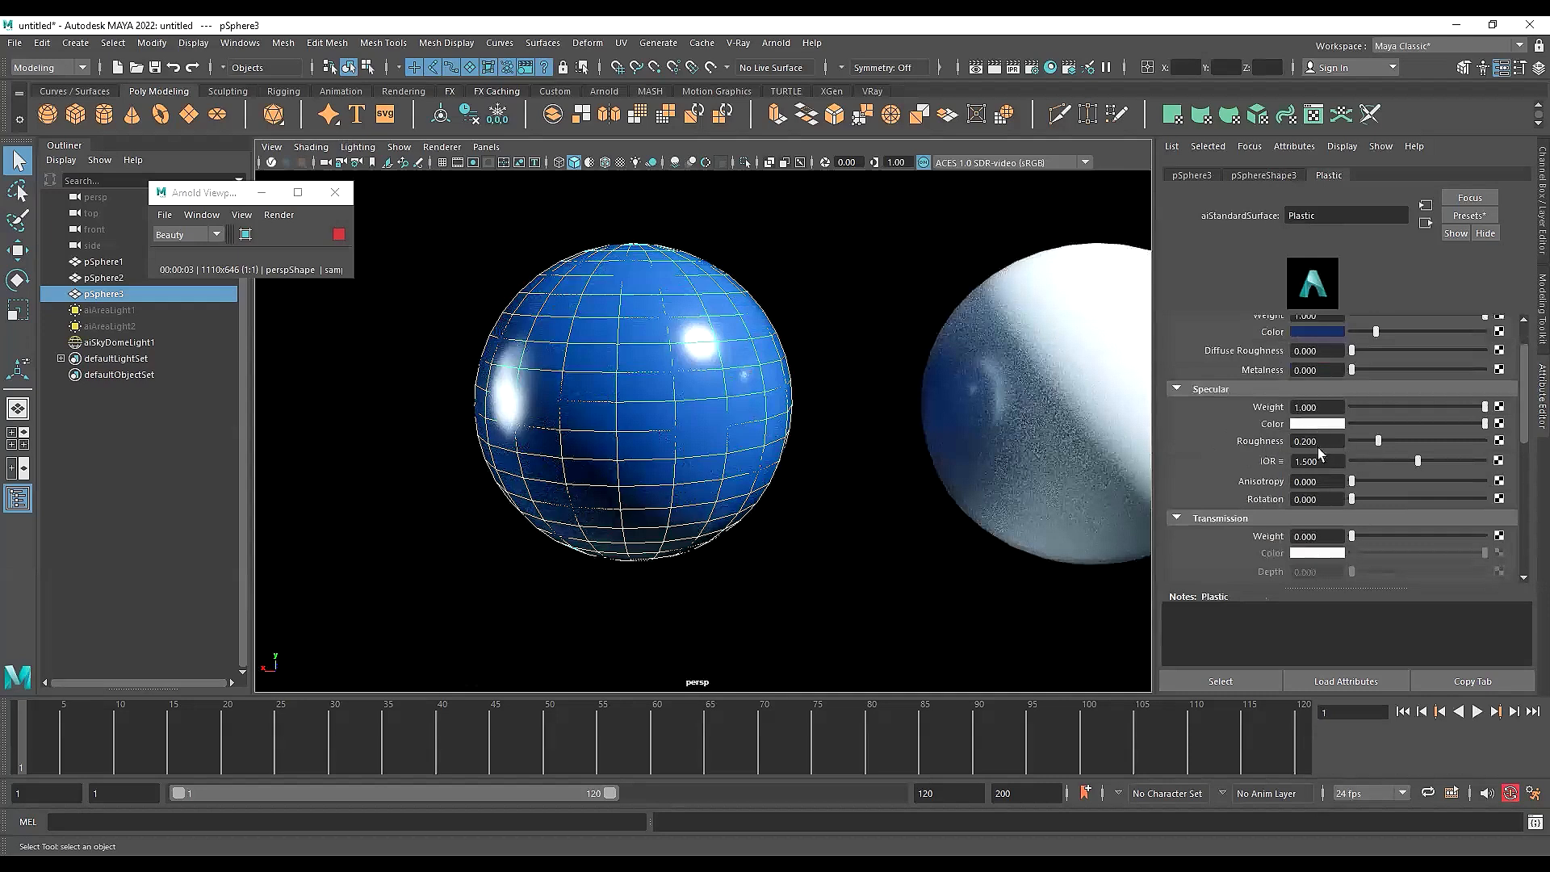
{"action": "left_click_drag", "start_coordinate": [1376, 442], "coordinate": [1356, 444]}
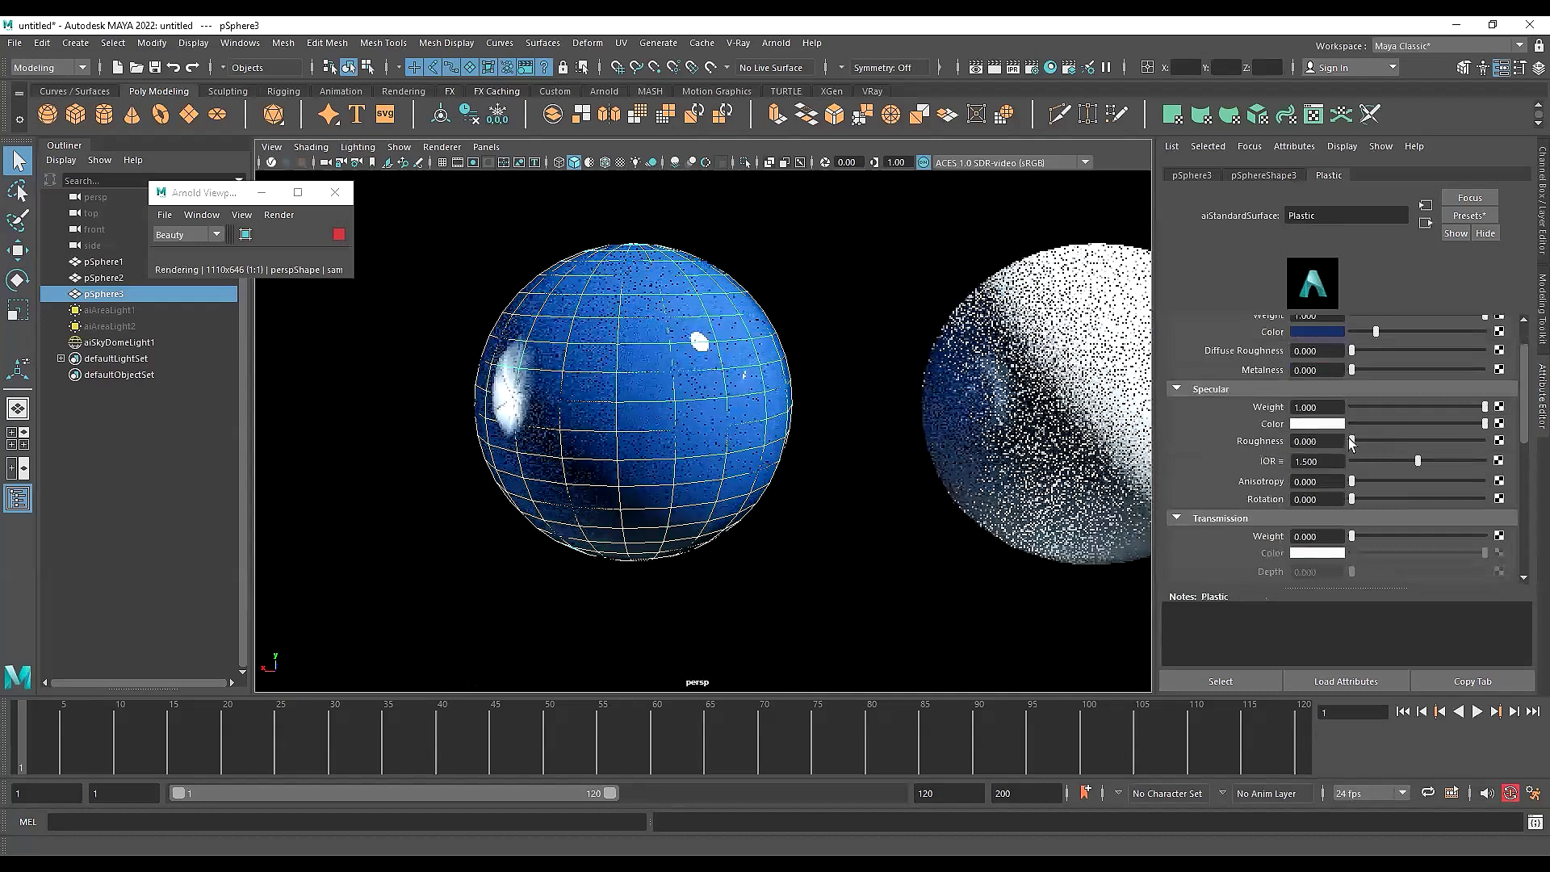
{"action": "left_click", "coordinate": [807, 442]}
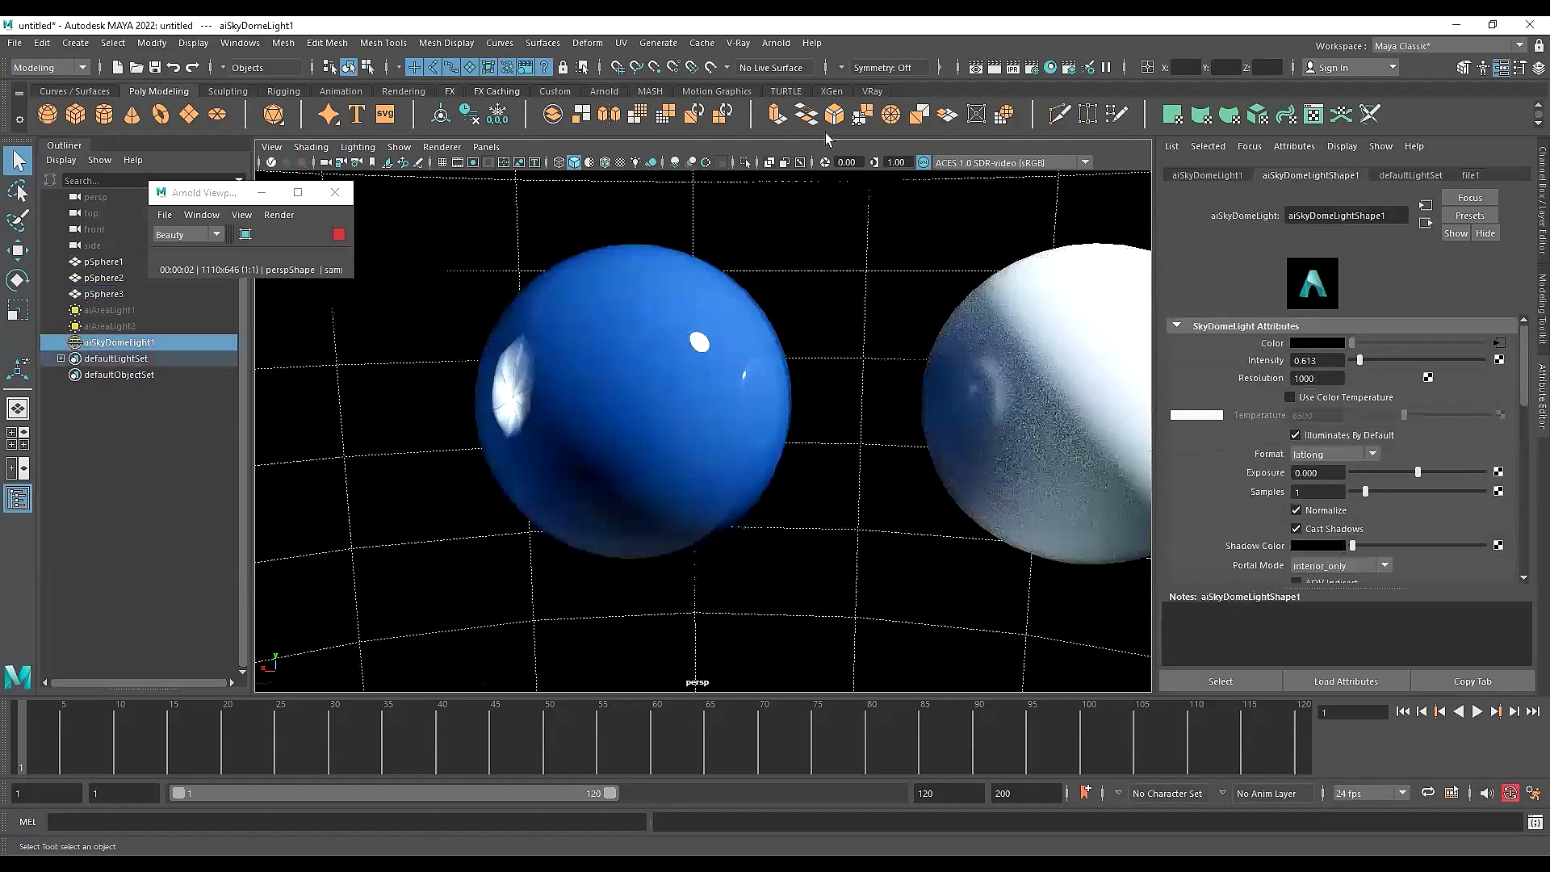
Try the Plastic material's specular roughness at 0.086 and at 0.589, checking each render with the sphere deselected
{"action": "left_click", "coordinate": [663, 386]}
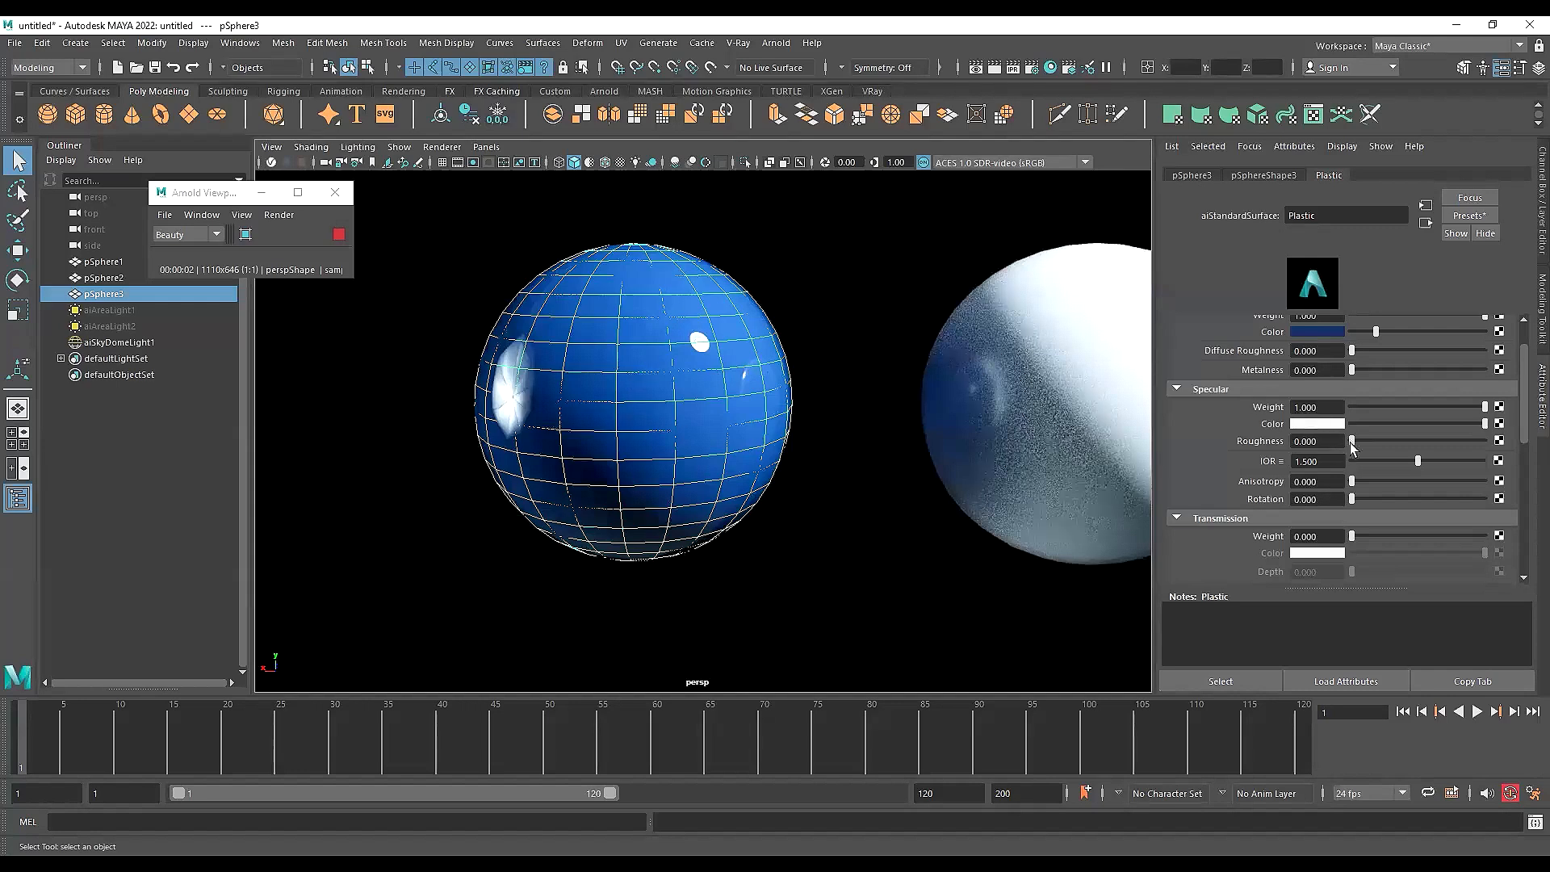
{"action": "left_click_drag", "start_coordinate": [1352, 442], "coordinate": [1364, 445]}
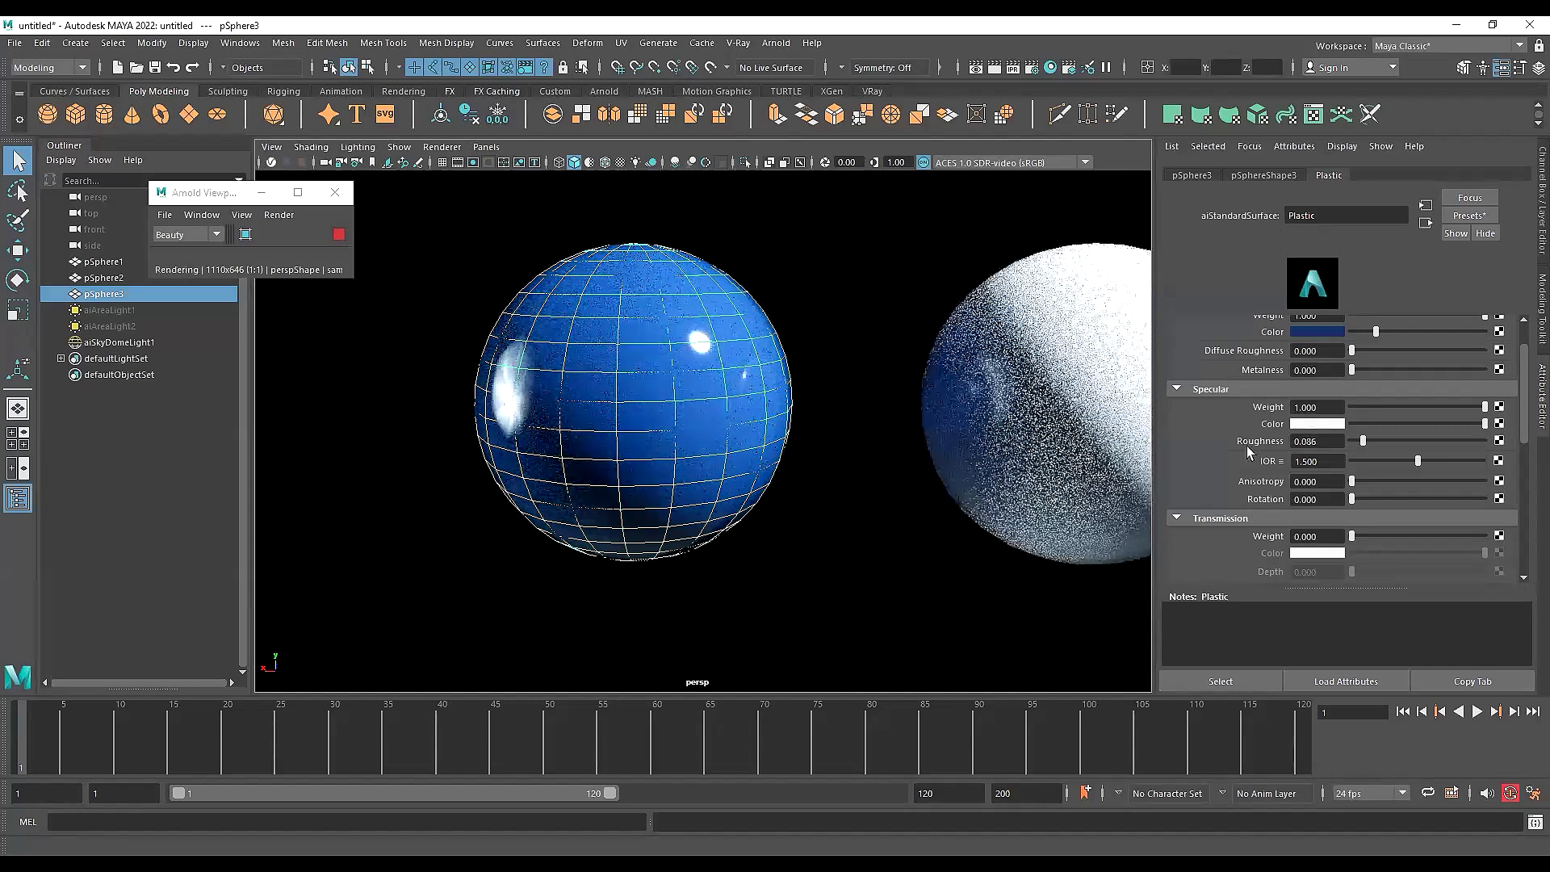
{"action": "left_click", "coordinate": [844, 391]}
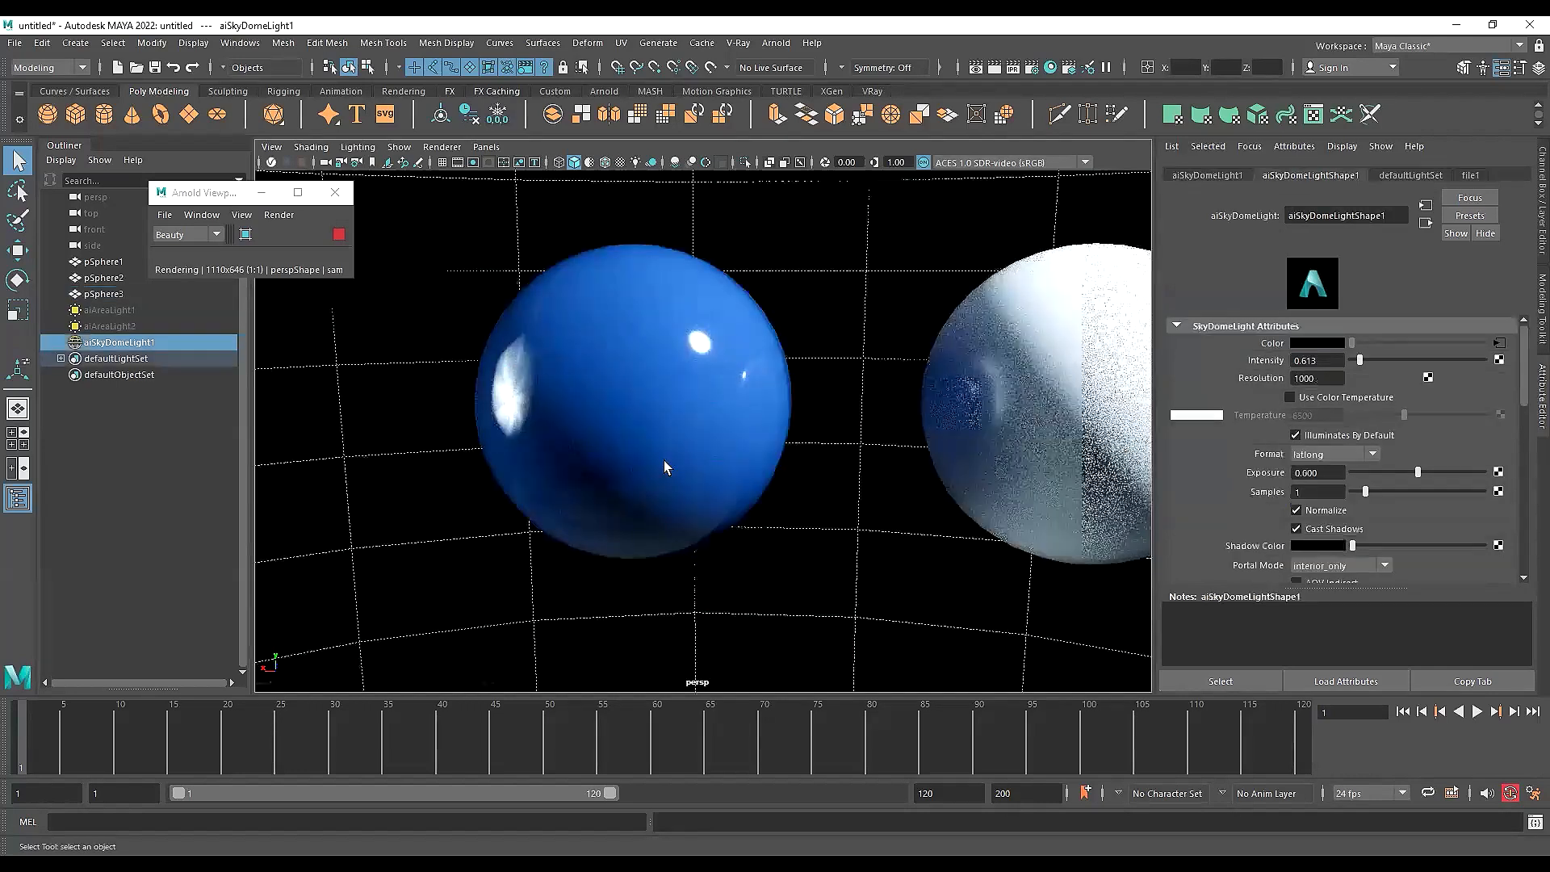
{"action": "left_click", "coordinate": [688, 468]}
{"action": "left_click", "coordinate": [1329, 176]}
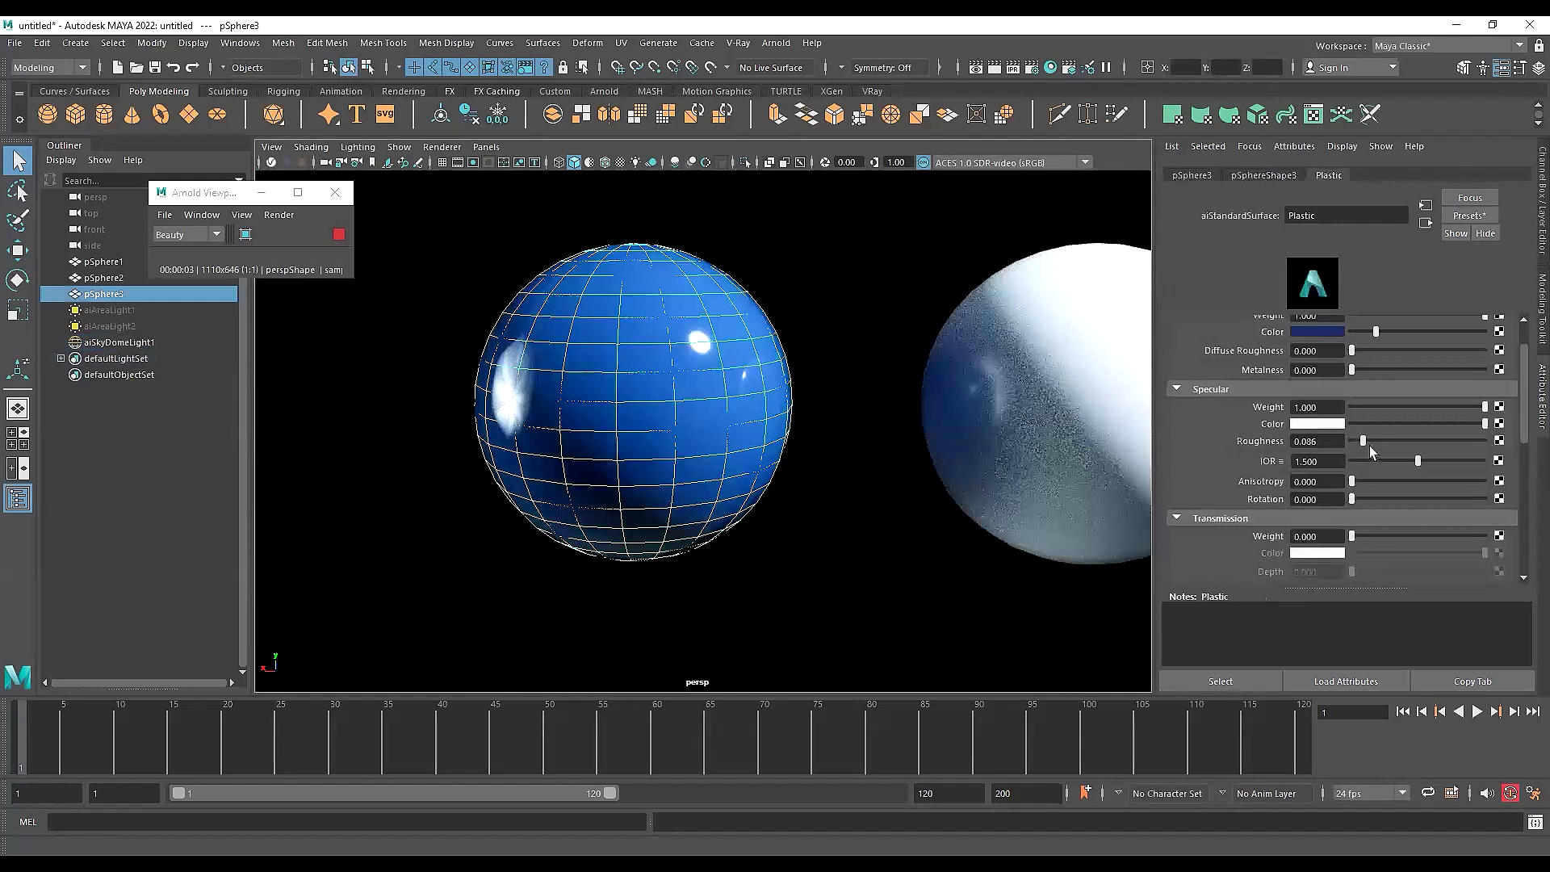
{"action": "left_click", "coordinate": [898, 507]}
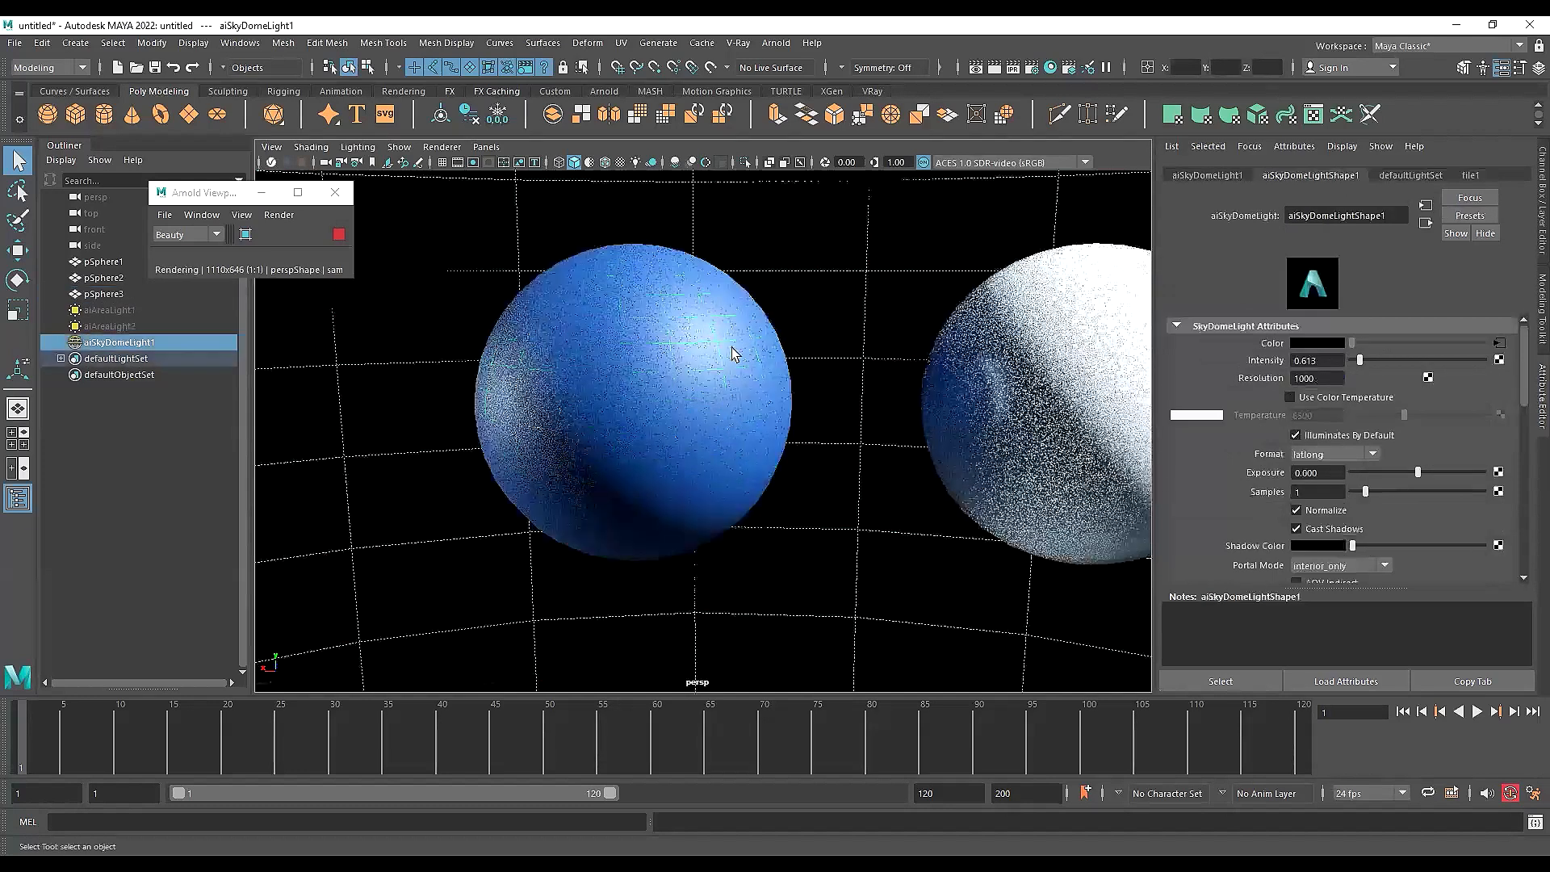
Raise the Plastic material's specular roughness to 1 and check the render with the sphere deselected
{"action": "left_click", "coordinate": [717, 438]}
{"action": "left_click", "coordinate": [1330, 175]}
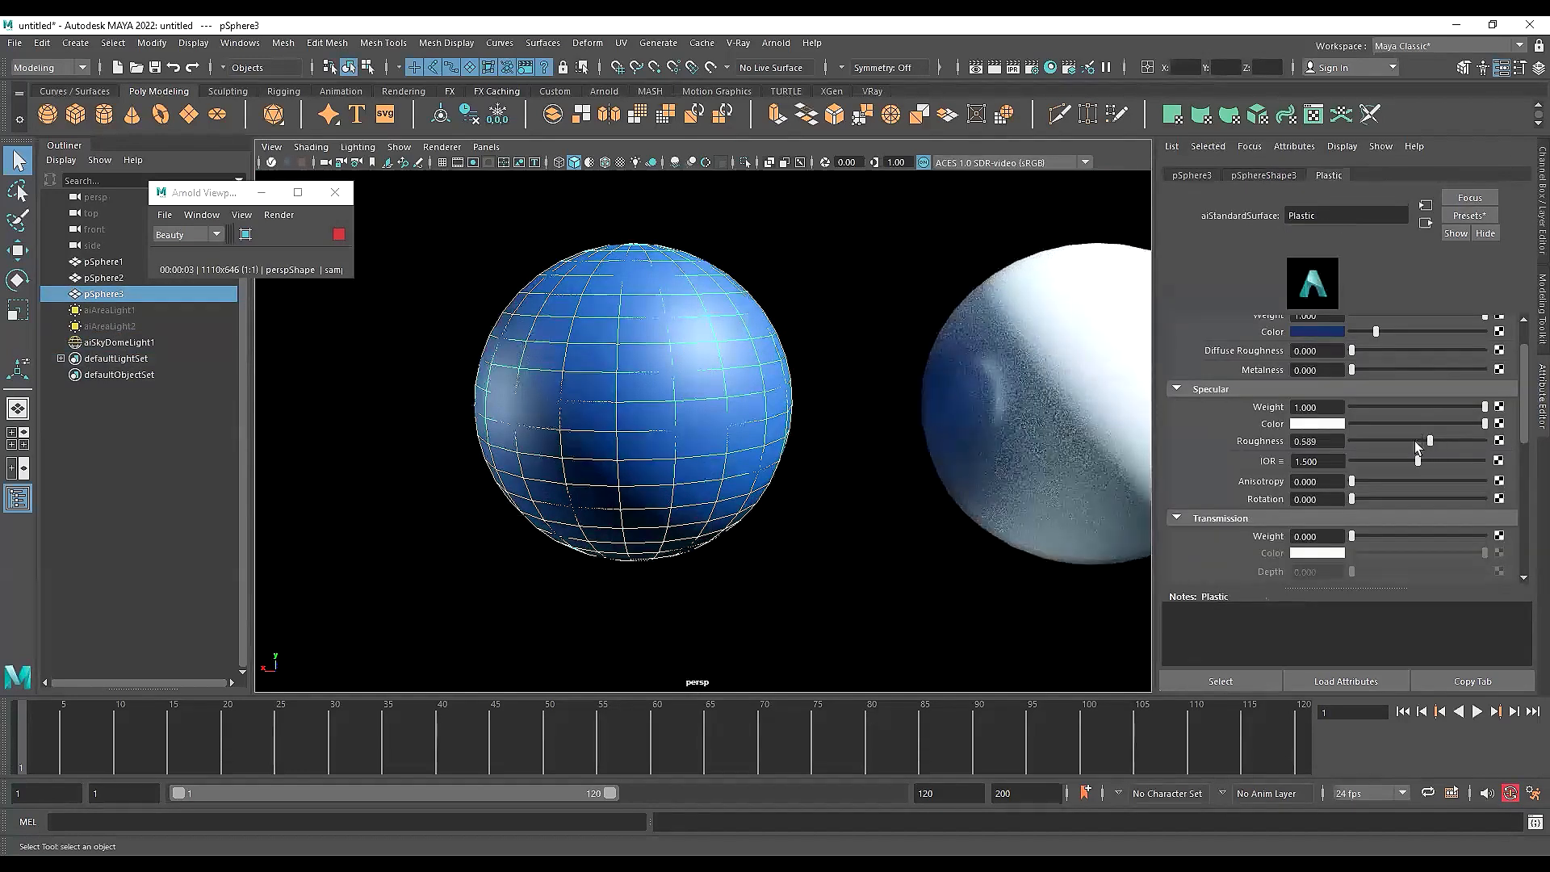
{"action": "left_click_drag", "start_coordinate": [1416, 447], "coordinate": [1495, 443]}
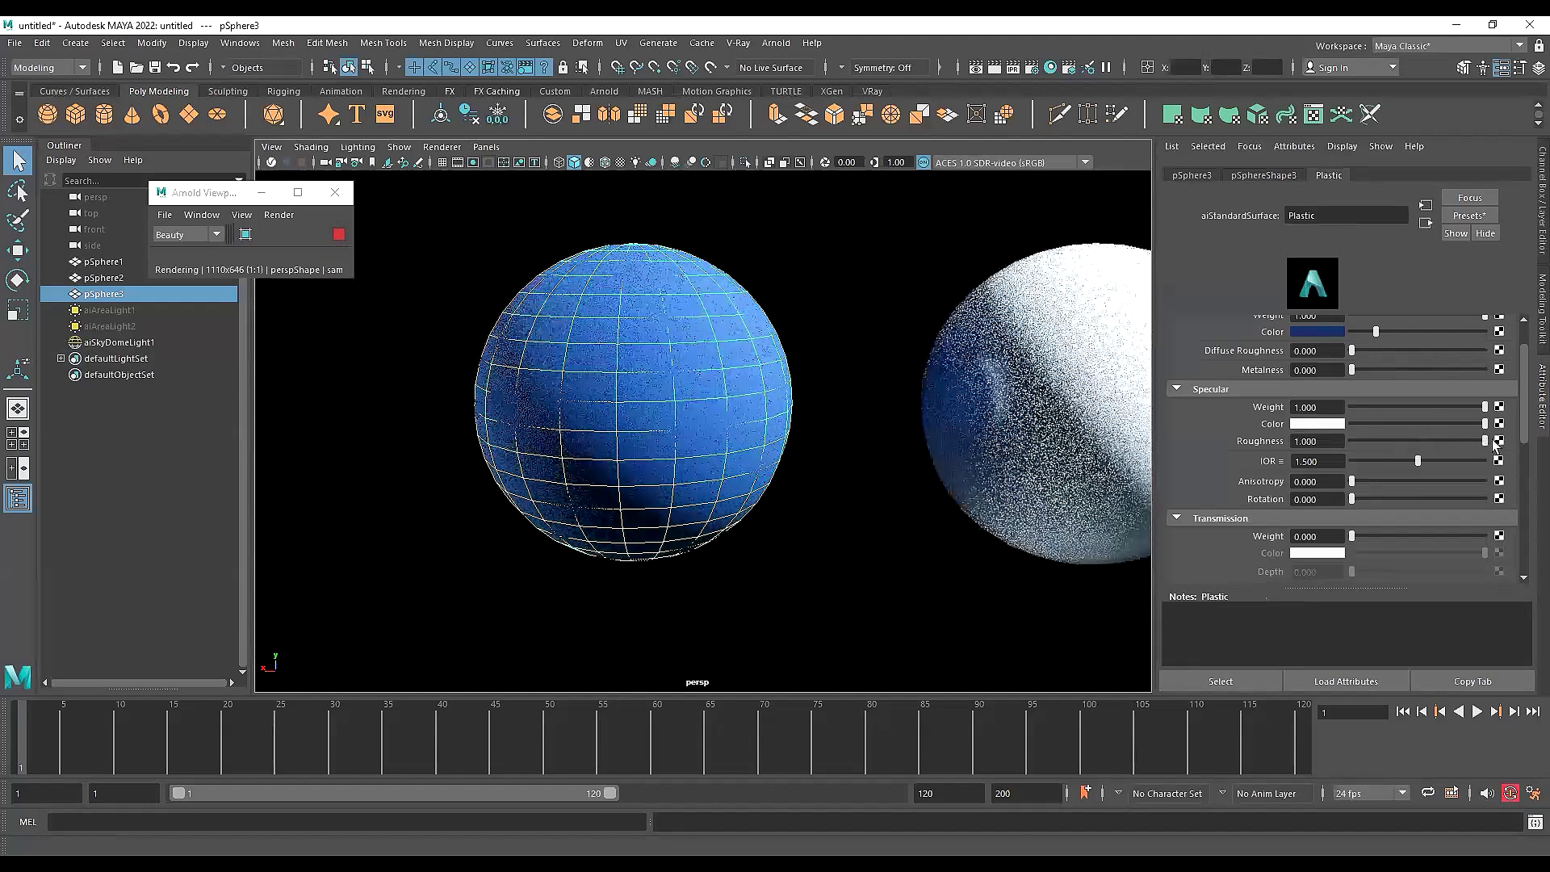
{"action": "left_click", "coordinate": [874, 442]}
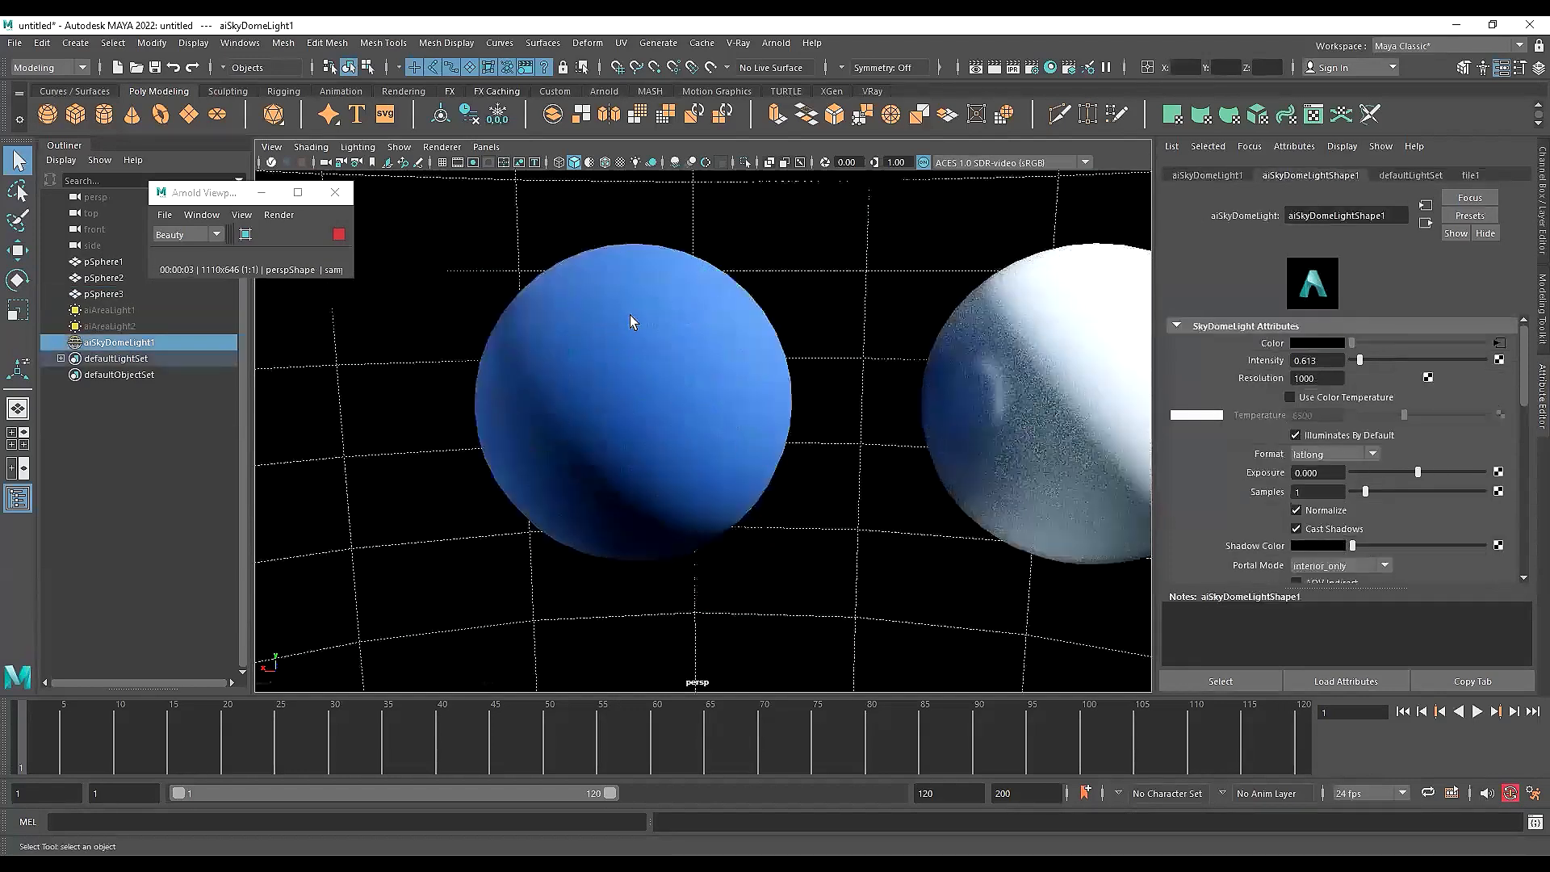
Compare the Plastic material's specular roughness at 0.393, 0 and 1, and settle on 0.135
{"action": "left_click", "coordinate": [655, 383]}
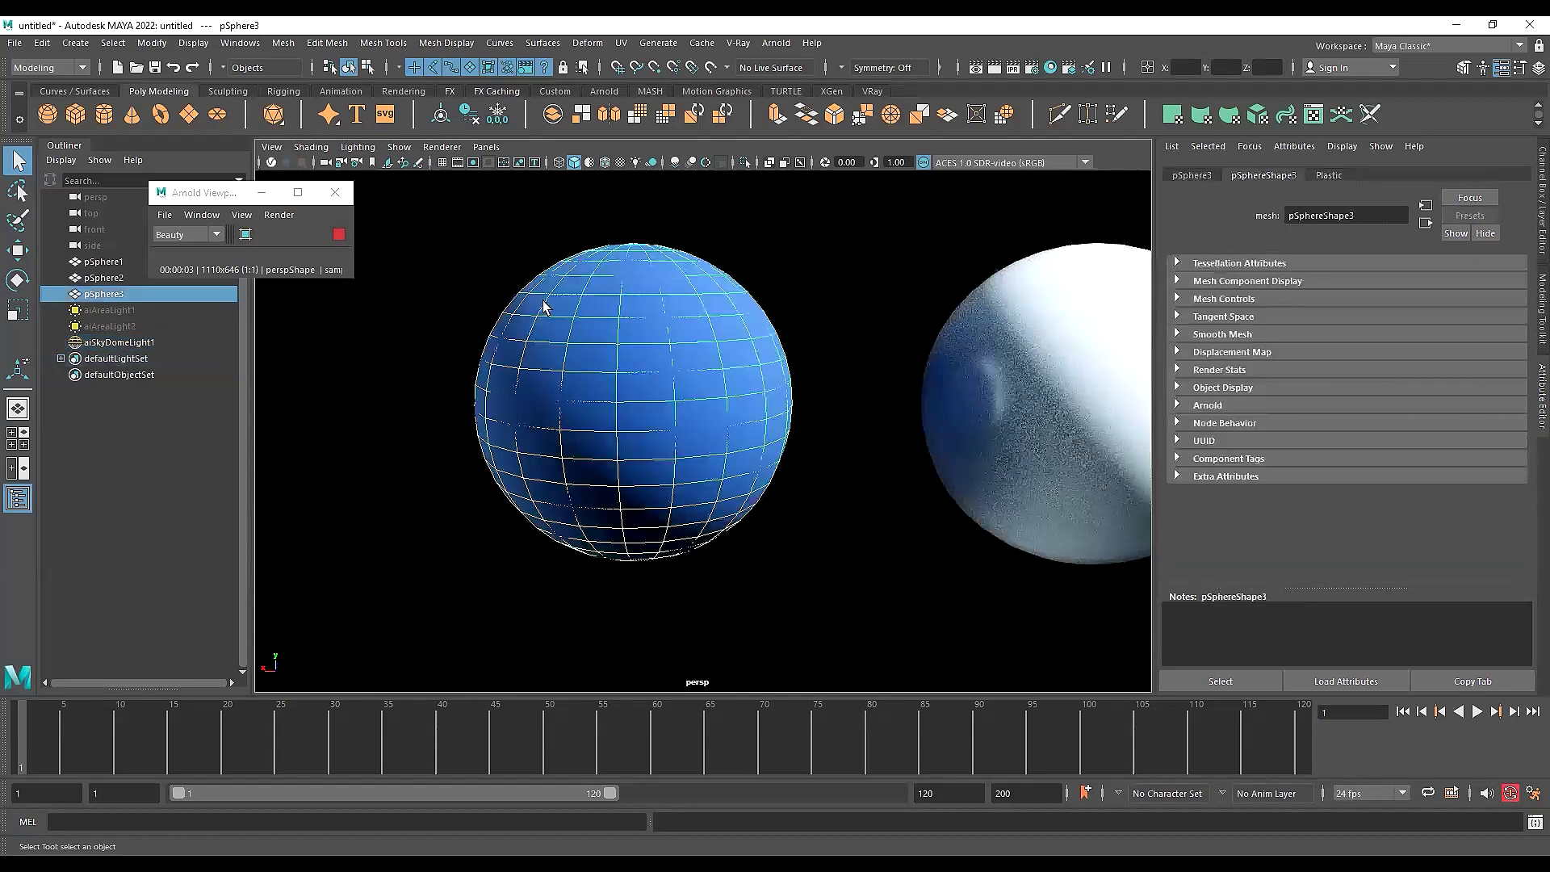
{"action": "left_click", "coordinate": [1332, 176]}
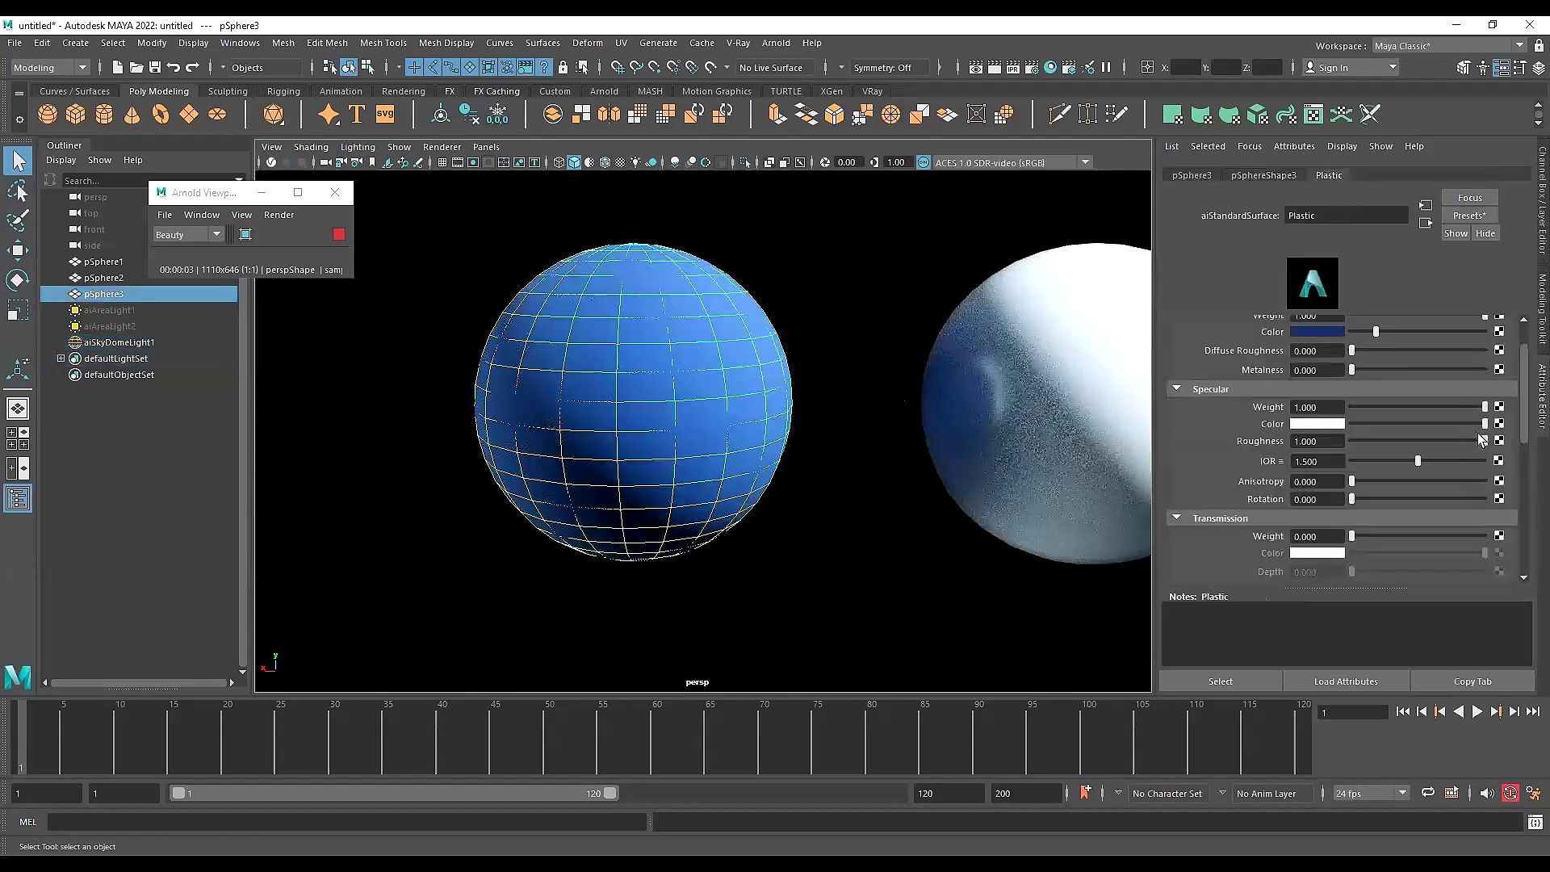
{"action": "left_click_drag", "start_coordinate": [1482, 439], "coordinate": [1401, 441]}
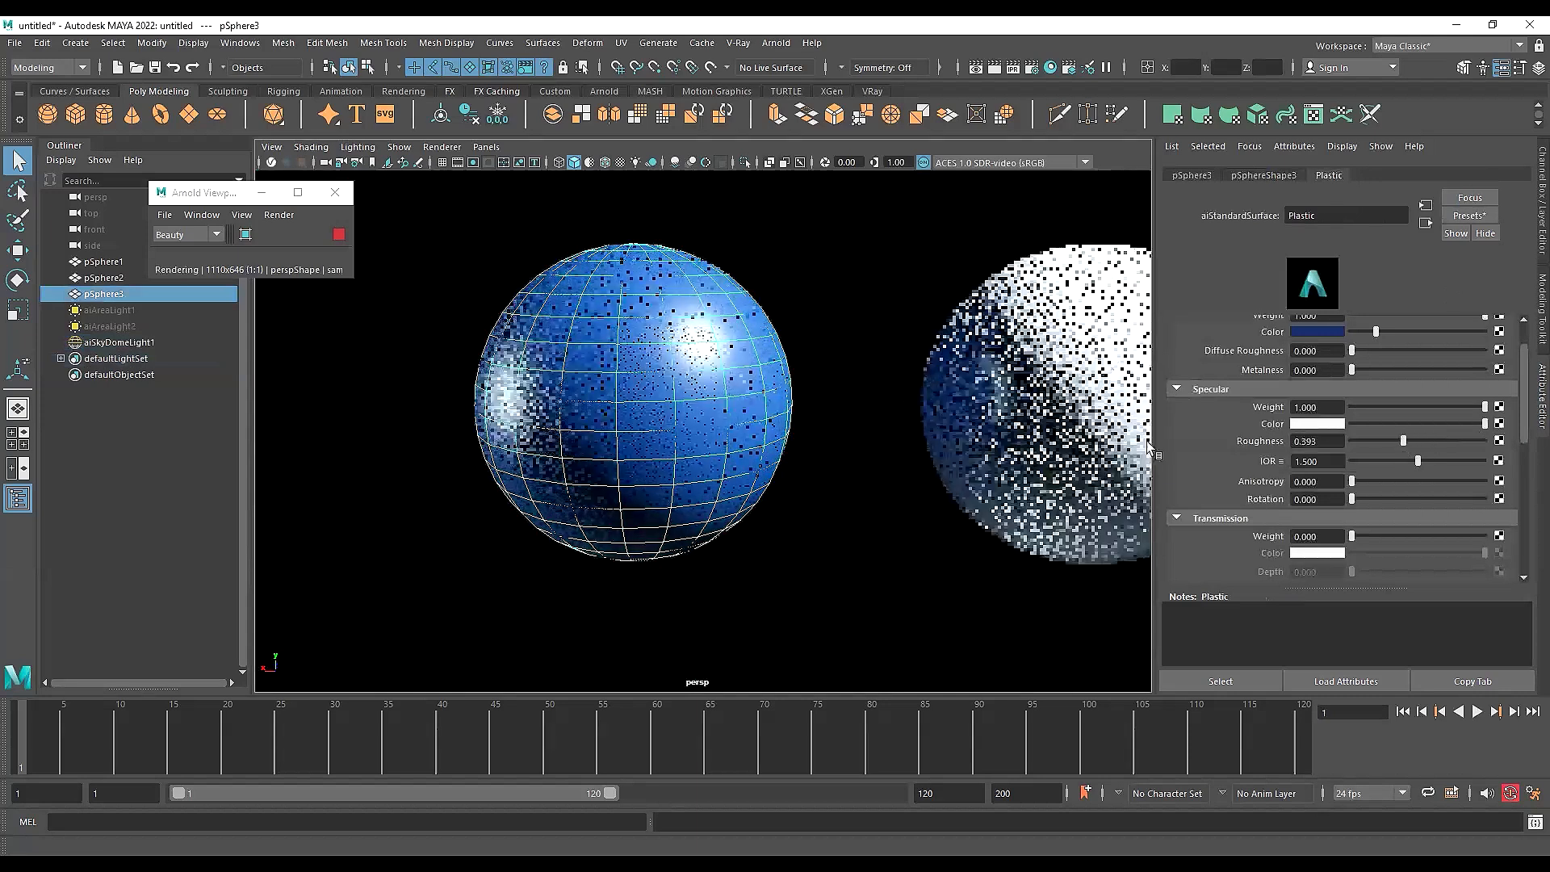
{"action": "left_click_drag", "start_coordinate": [1395, 440], "coordinate": [1303, 441]}
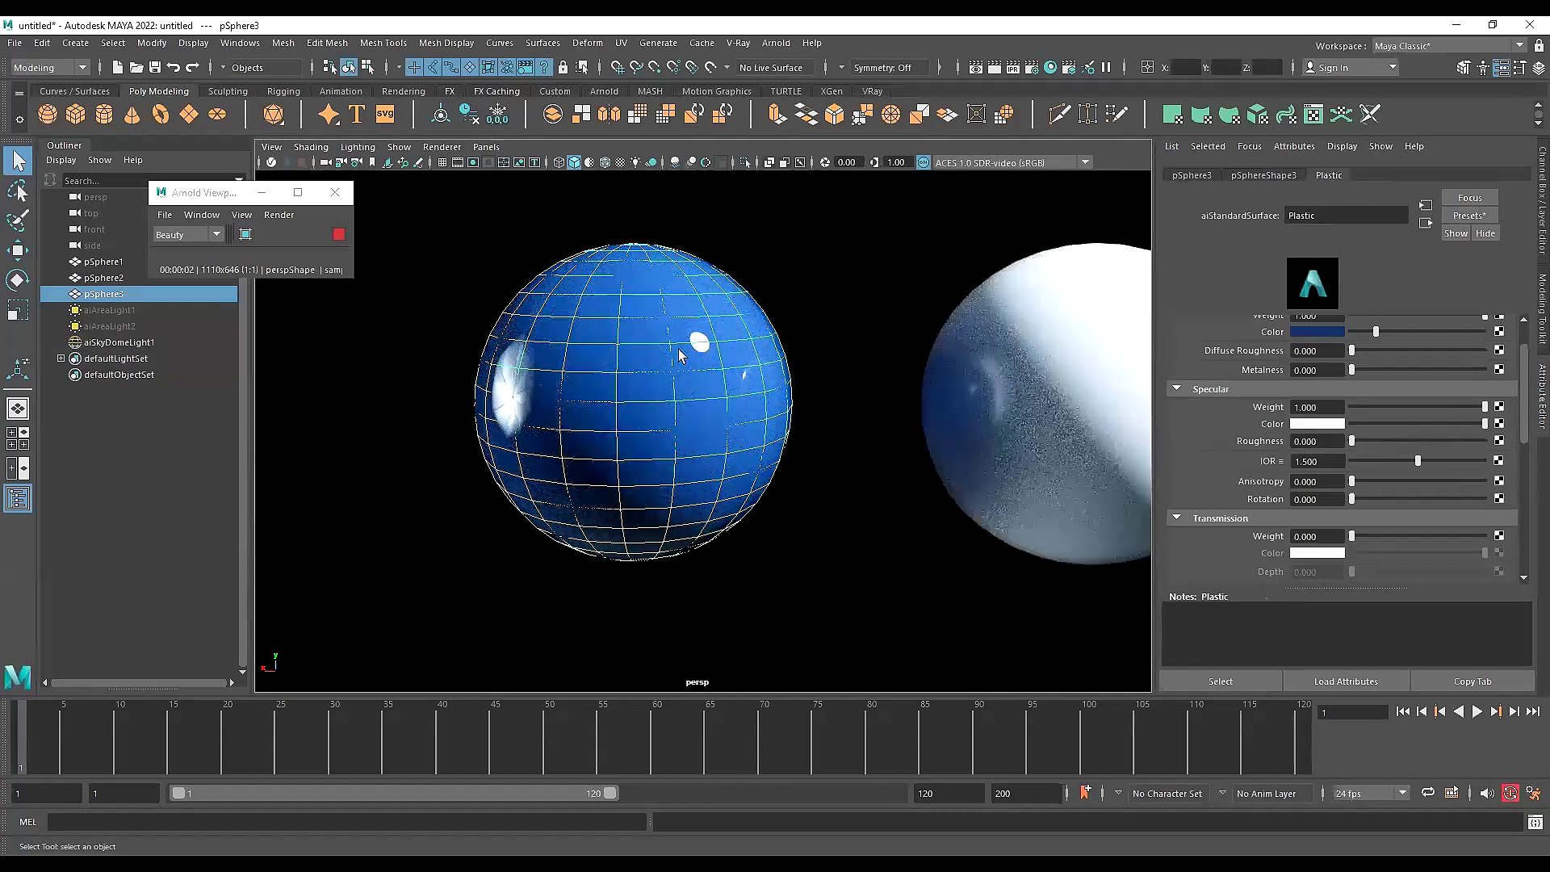
{"action": "left_click_drag", "start_coordinate": [1366, 442], "coordinate": [1509, 446]}
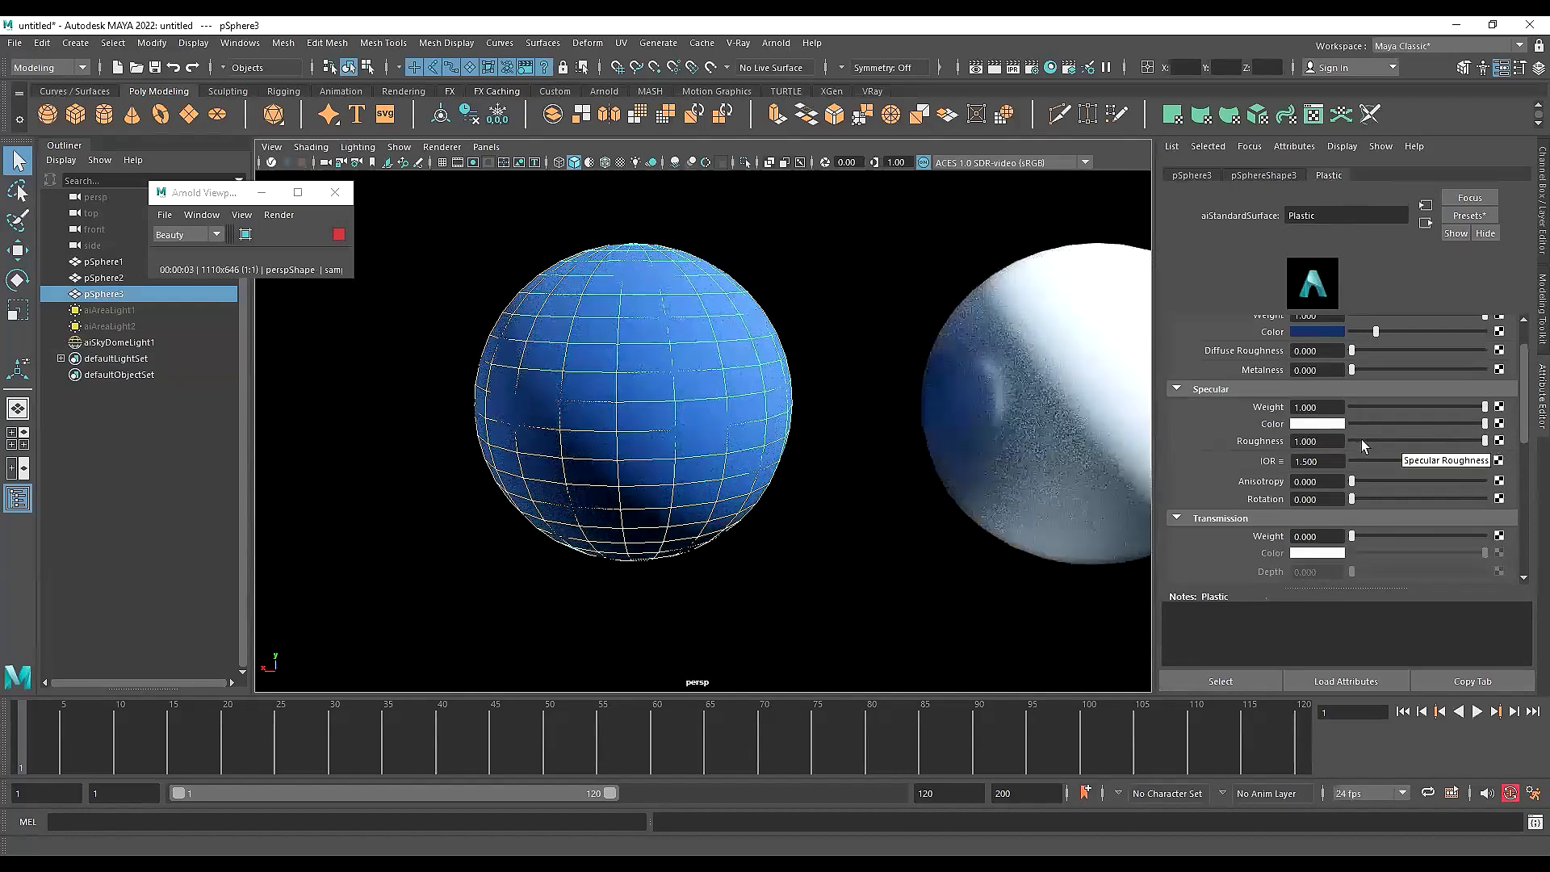
{"action": "left_click_drag", "start_coordinate": [1403, 441], "coordinate": [1369, 441]}
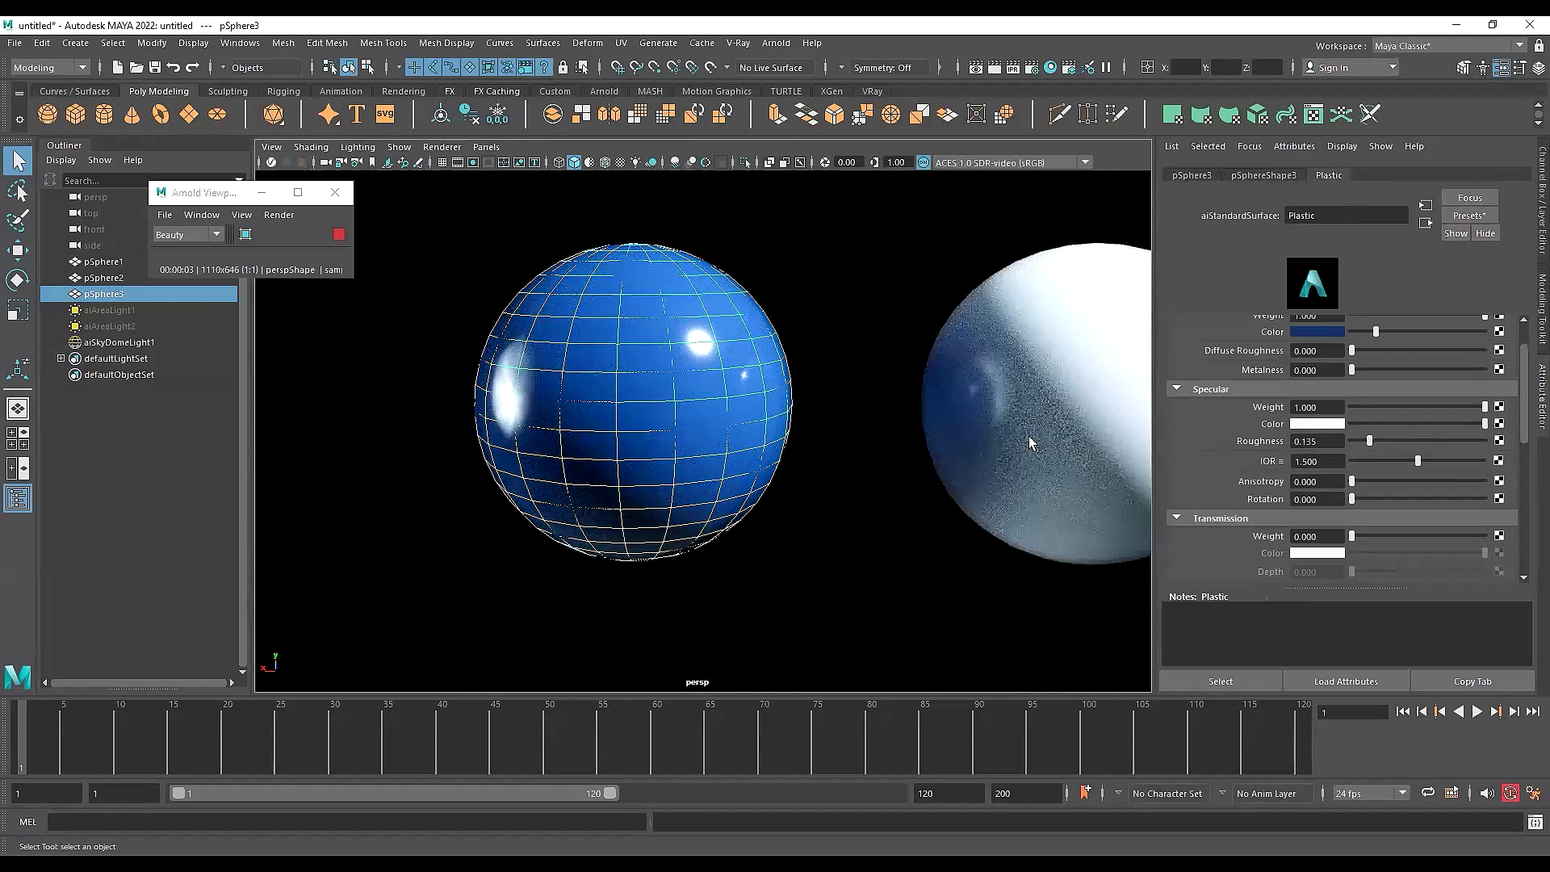
Set the metalness of the middle sphere's Metal material to 1 and view the rendered reflections
{"action": "middle_click_drag", "start_coordinate": [905, 413], "coordinate": [644, 405], "text": "alt"}
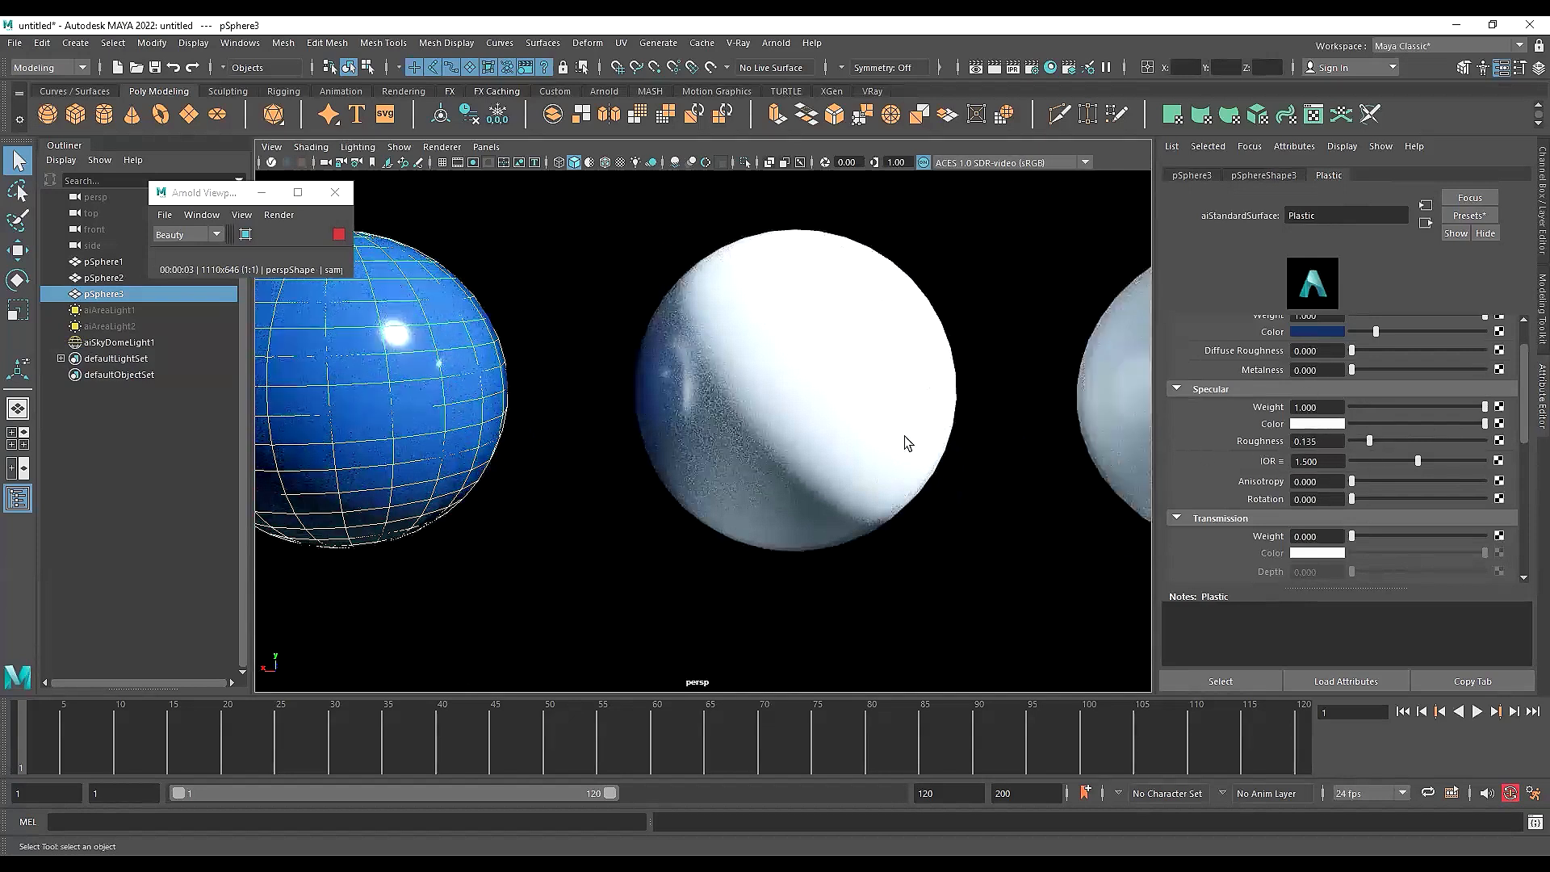
{"action": "left_click", "coordinate": [803, 389]}
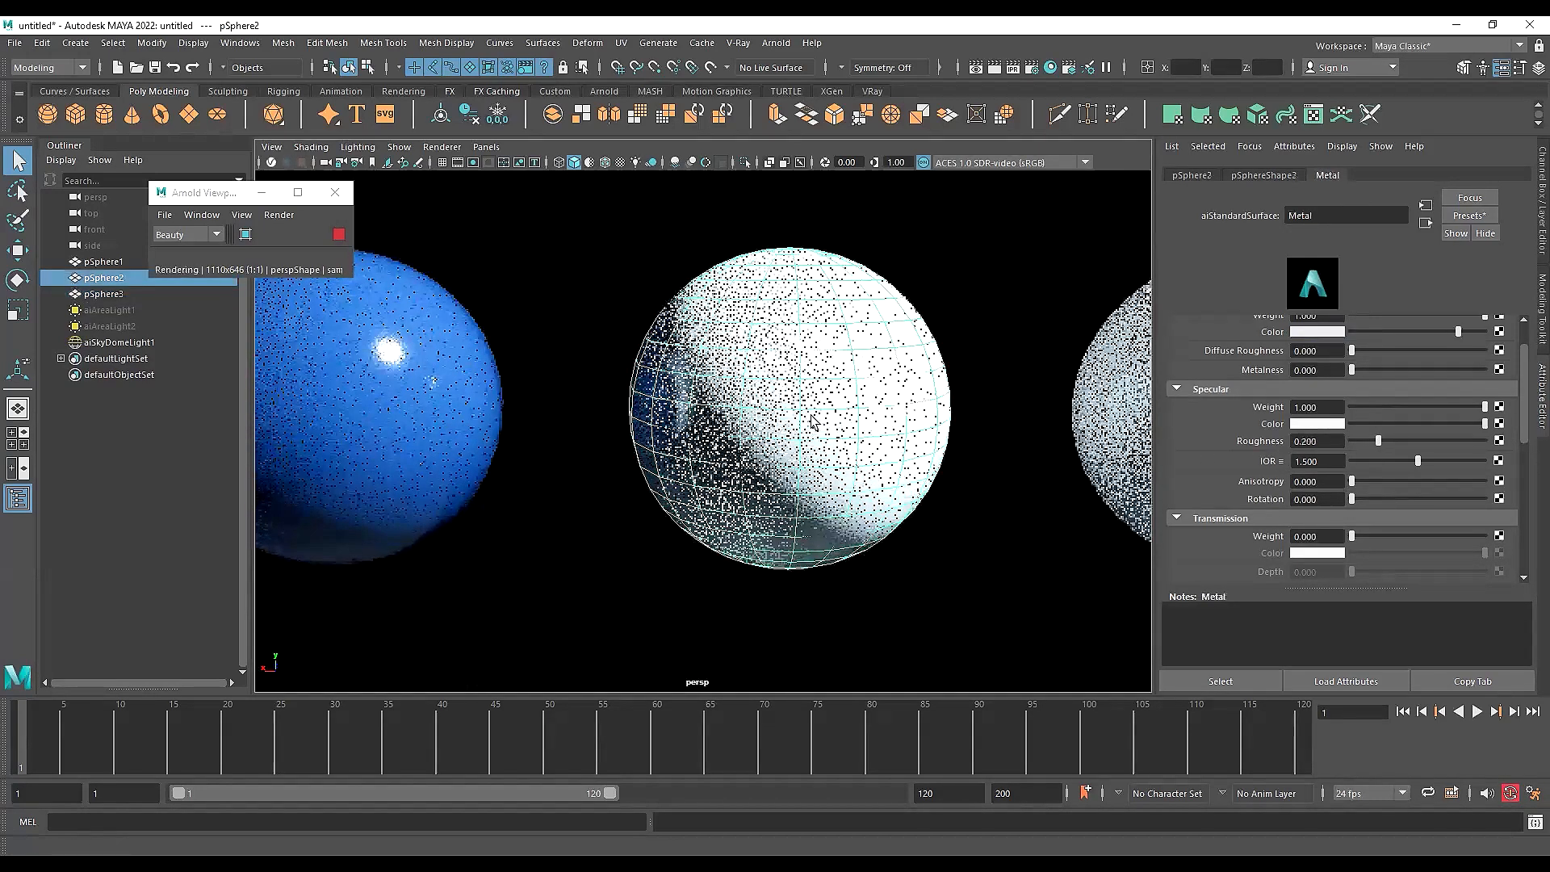
{"action": "scroll", "coordinate": [1206, 473], "scroll_direction": "up", "scroll_amount": 2}
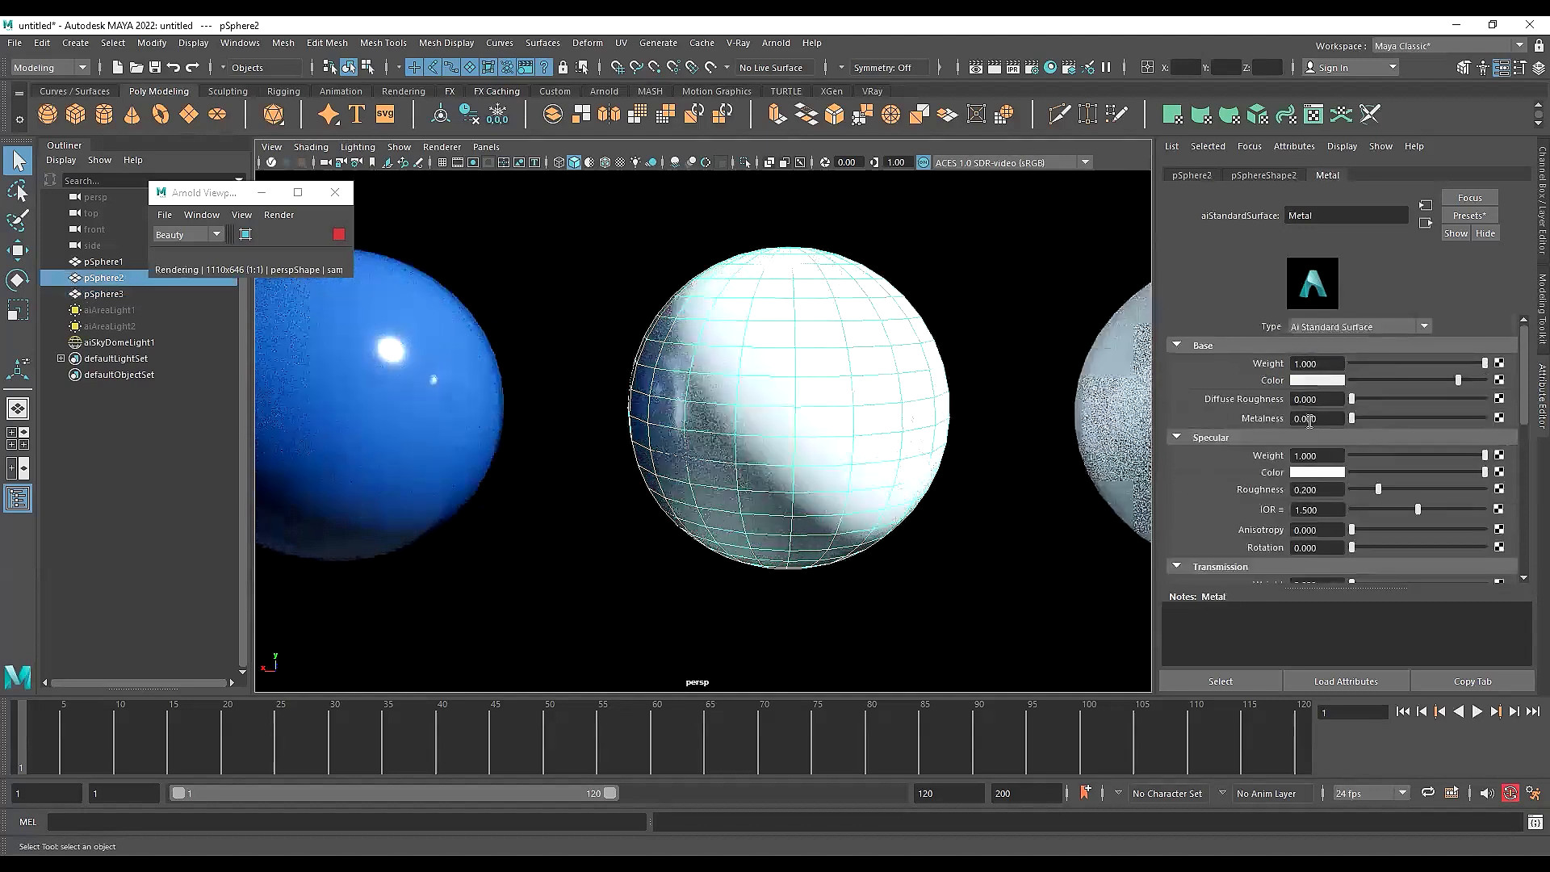
{"action": "left_click_drag", "start_coordinate": [1360, 423], "coordinate": [1533, 425]}
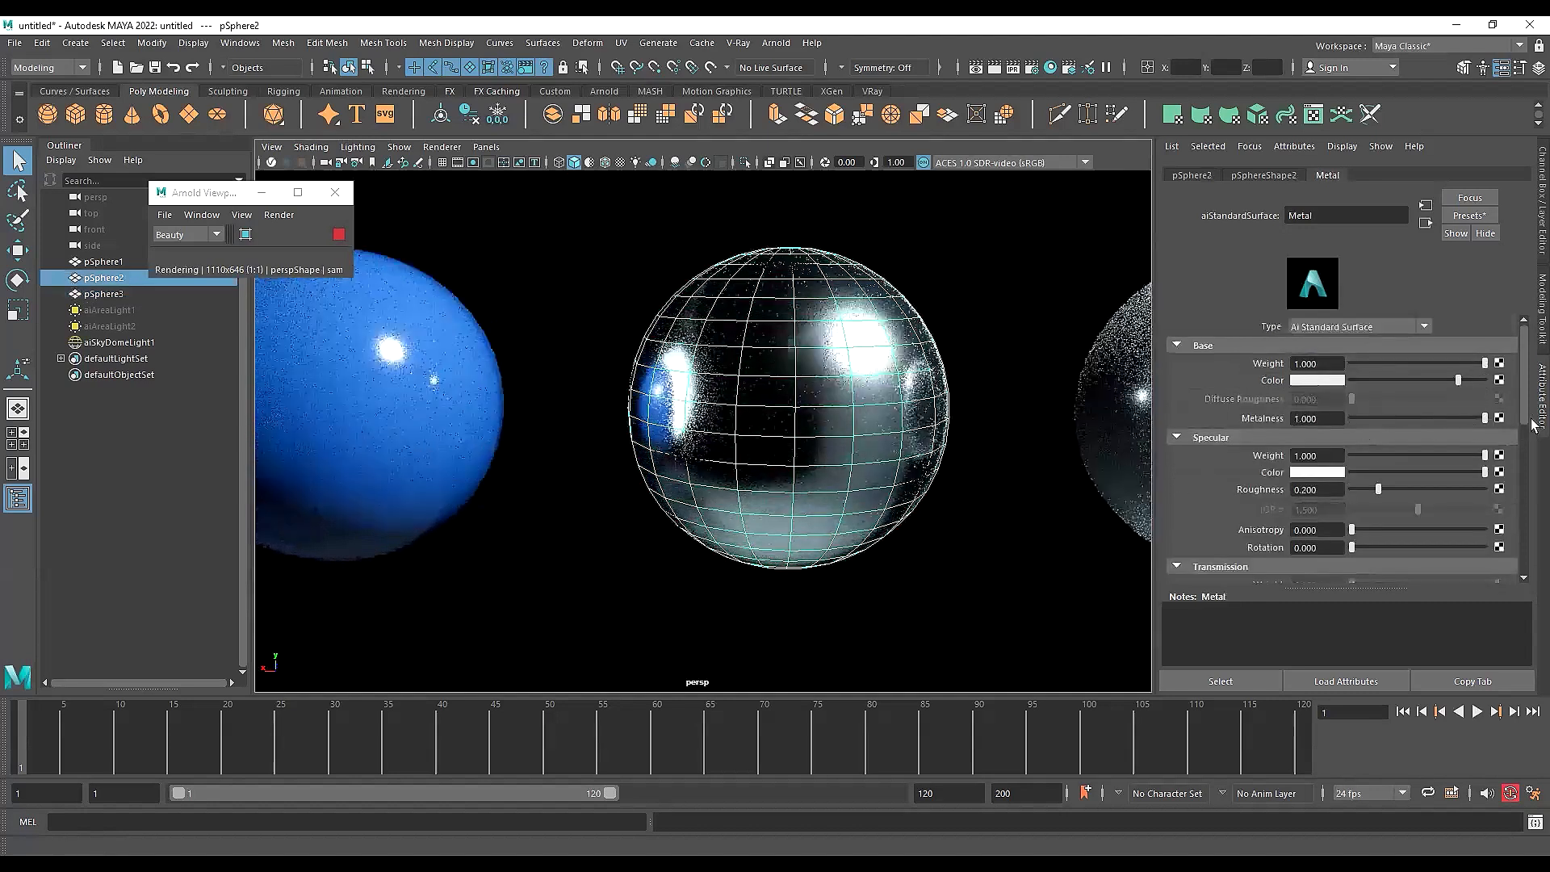
{"action": "scroll", "coordinate": [972, 441], "scroll_direction": "down", "scroll_amount": 2}
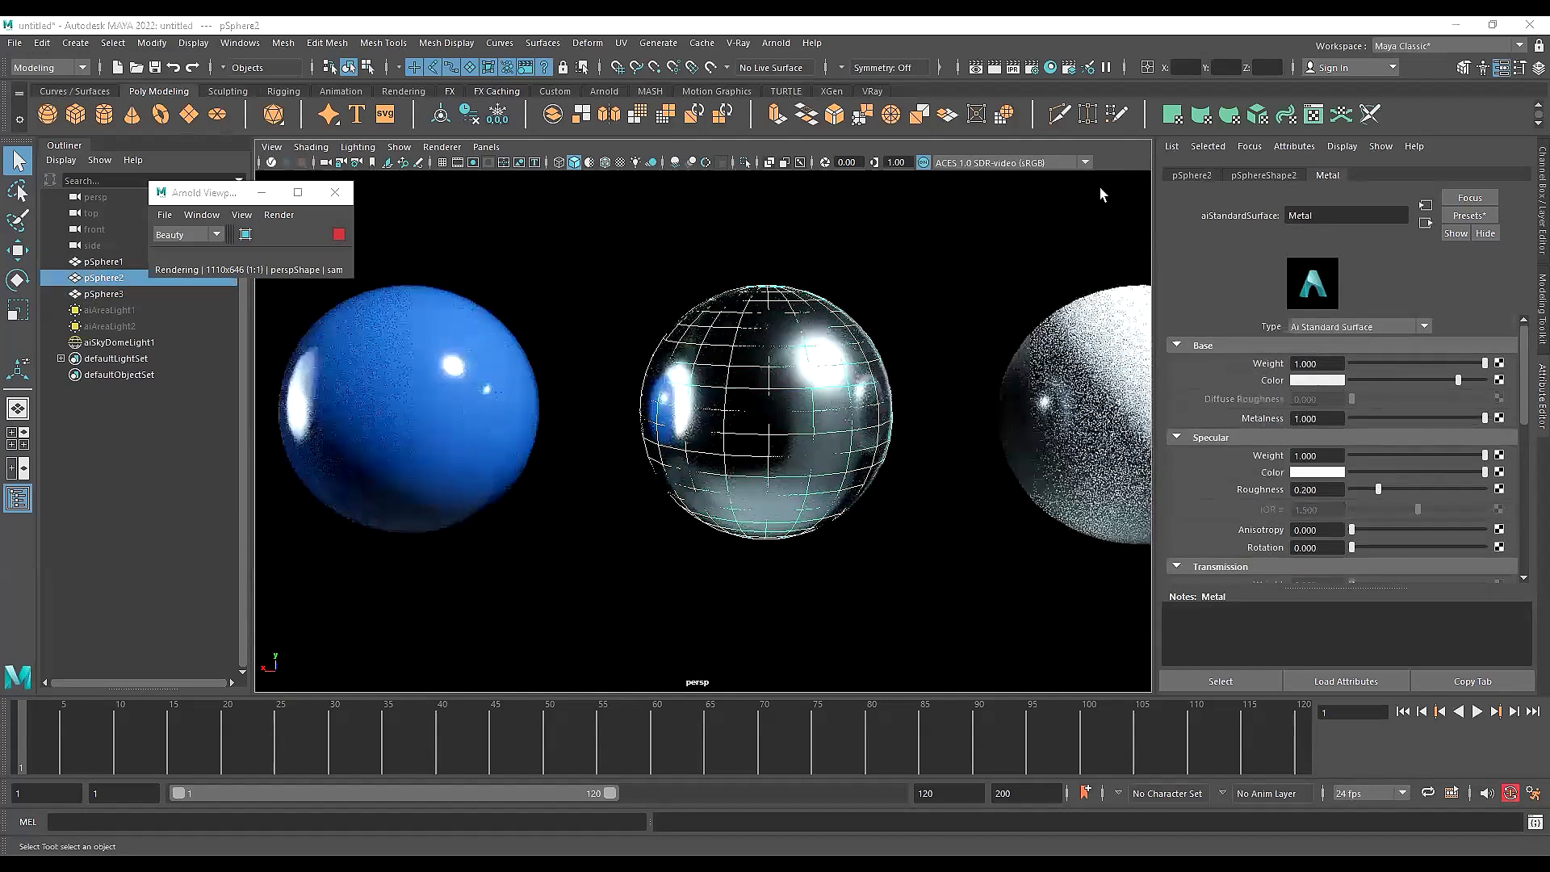
{"action": "scroll", "coordinate": [705, 339], "scroll_direction": "up", "scroll_amount": 3}
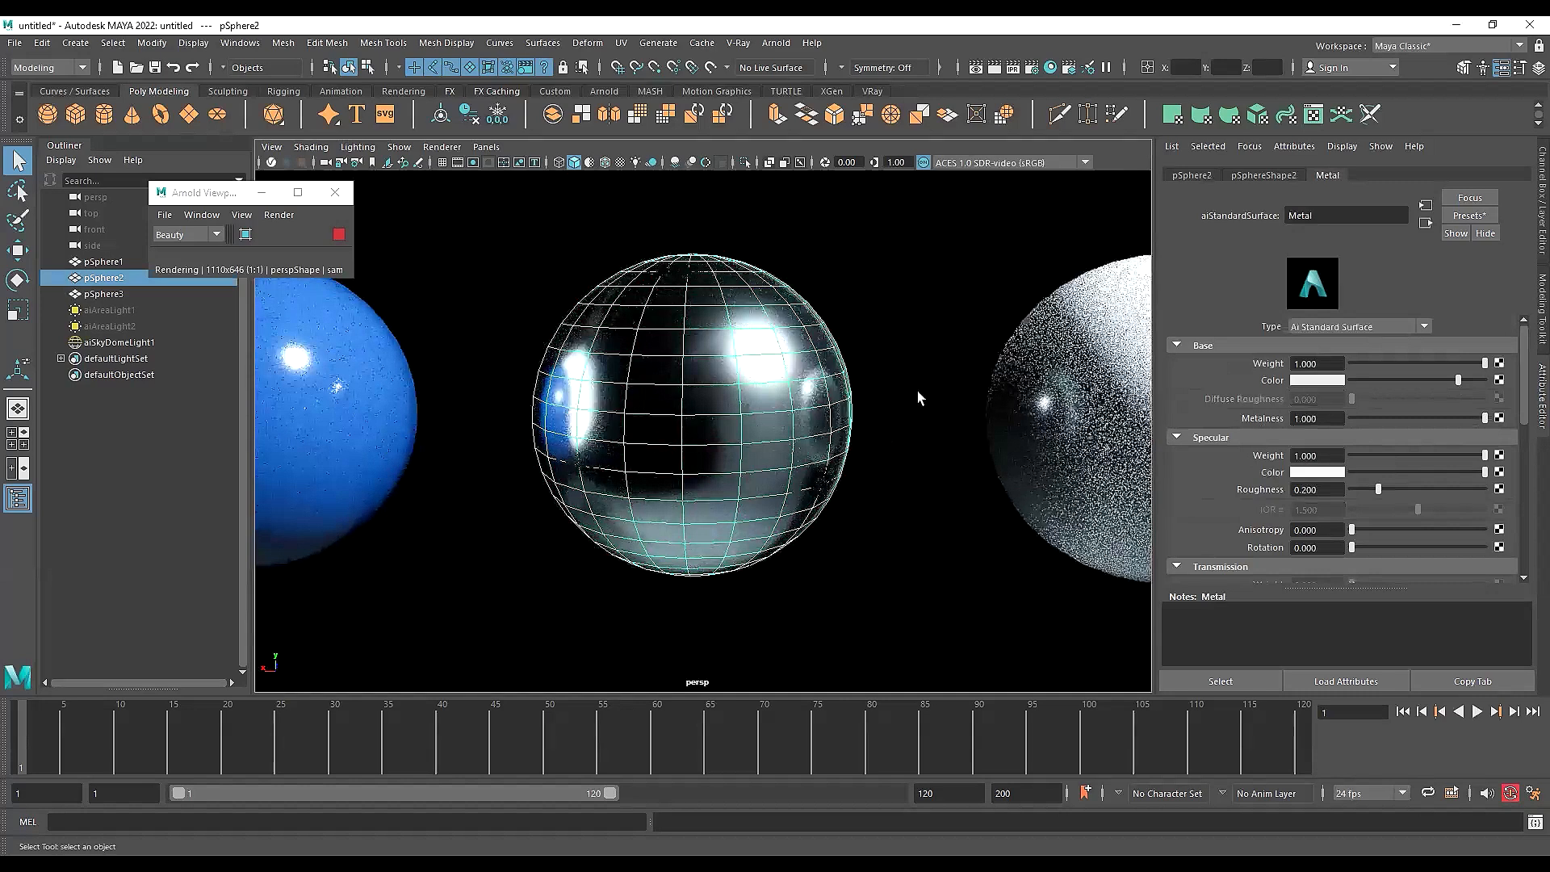
Try the Metal material's specular roughness at 0 and 0.061, and settle on 0.080
{"action": "left_click_drag", "start_coordinate": [1378, 489], "coordinate": [1343, 494]}
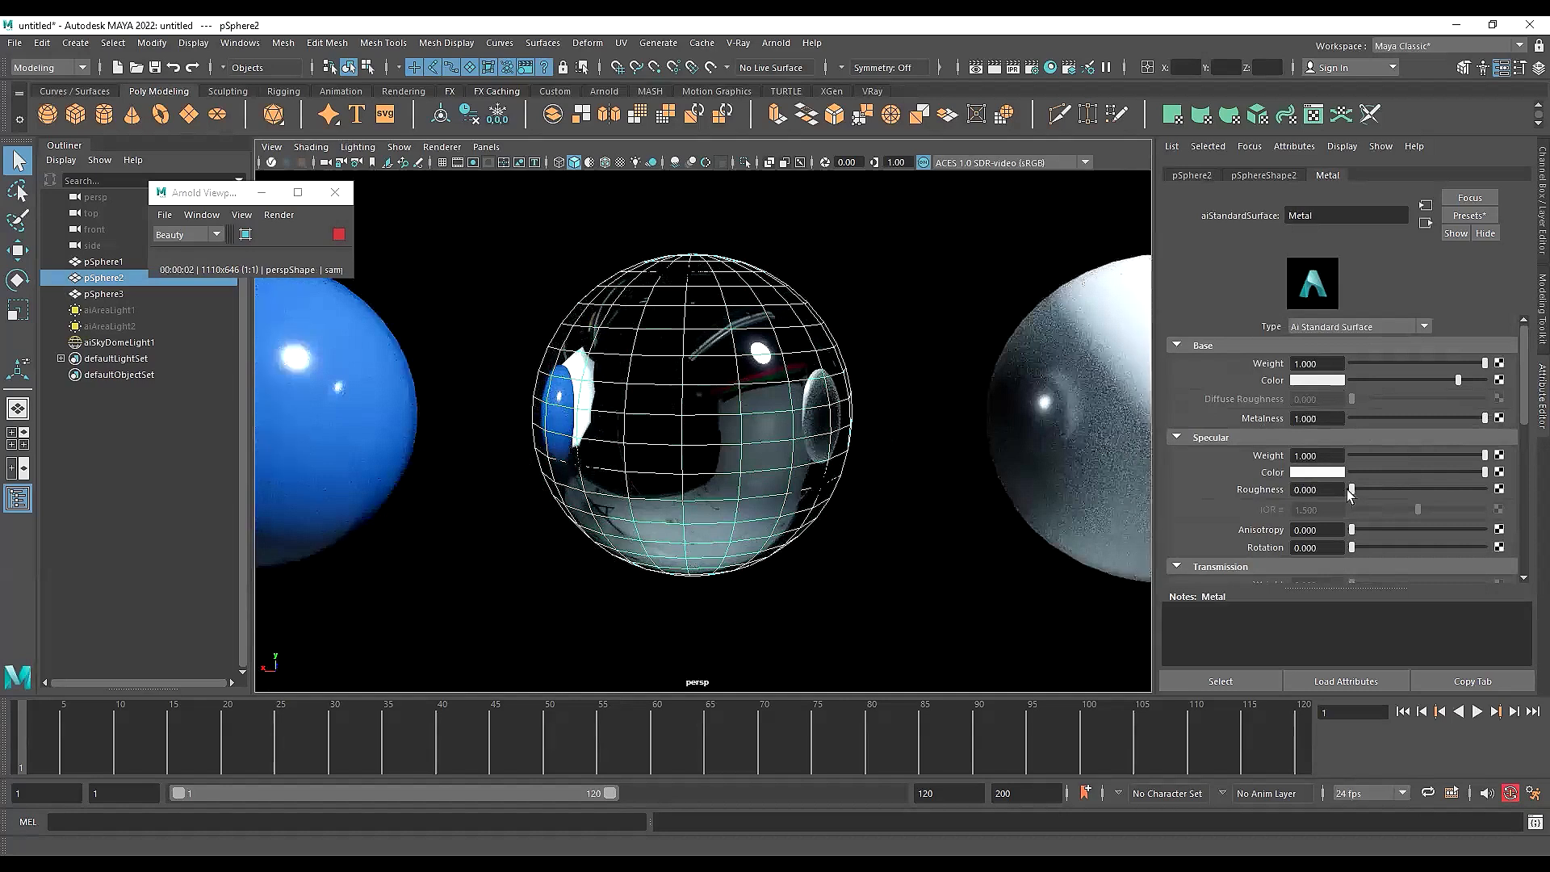
{"action": "left_click_drag", "start_coordinate": [1352, 494], "coordinate": [1359, 492]}
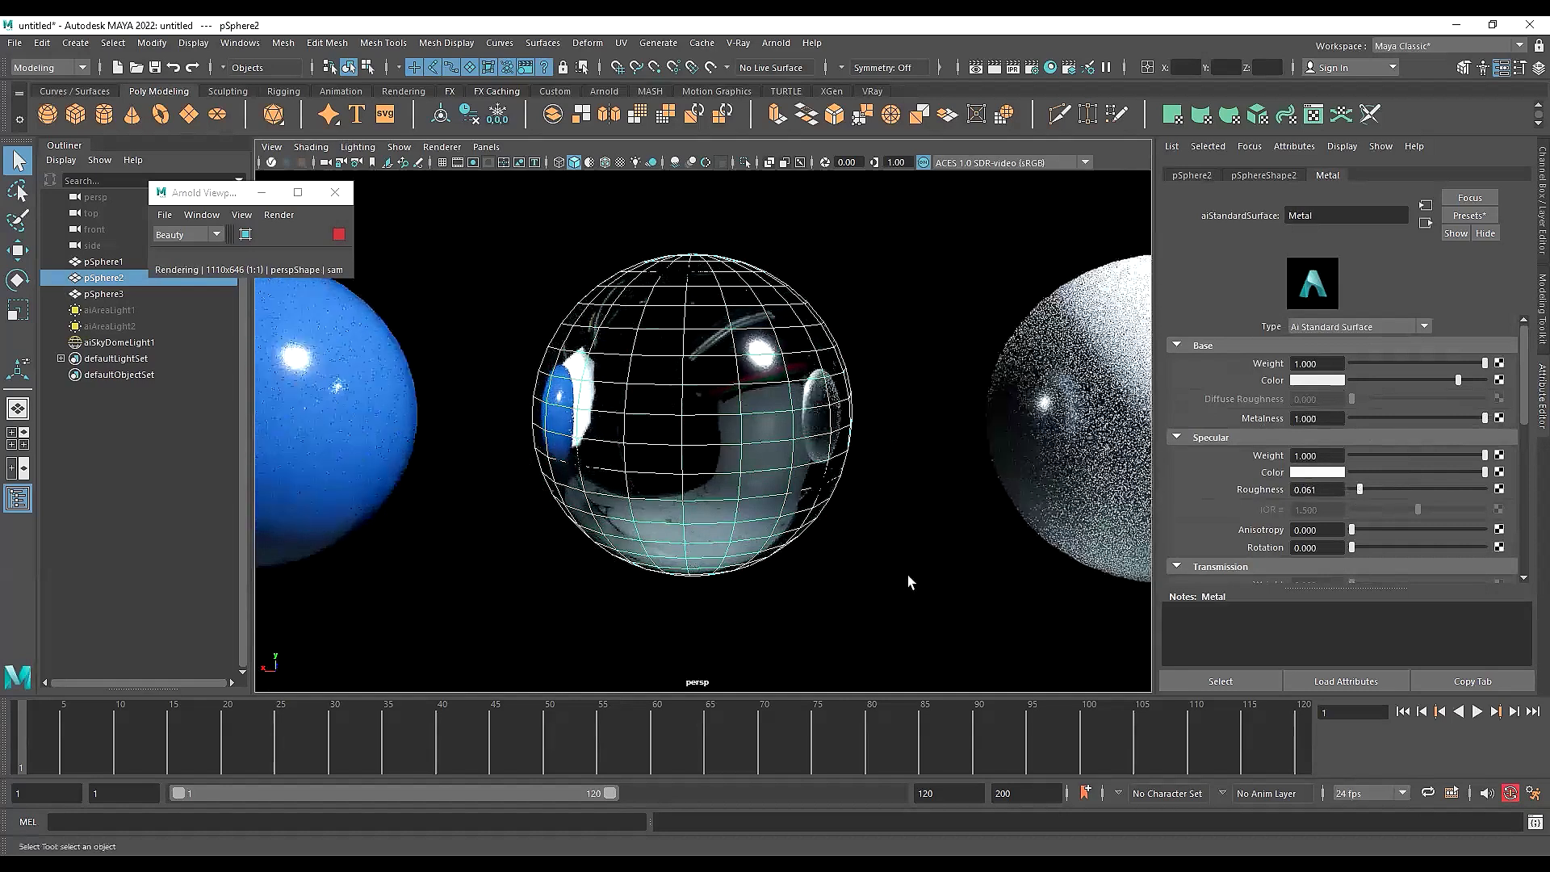
{"action": "left_click", "coordinate": [1362, 487]}
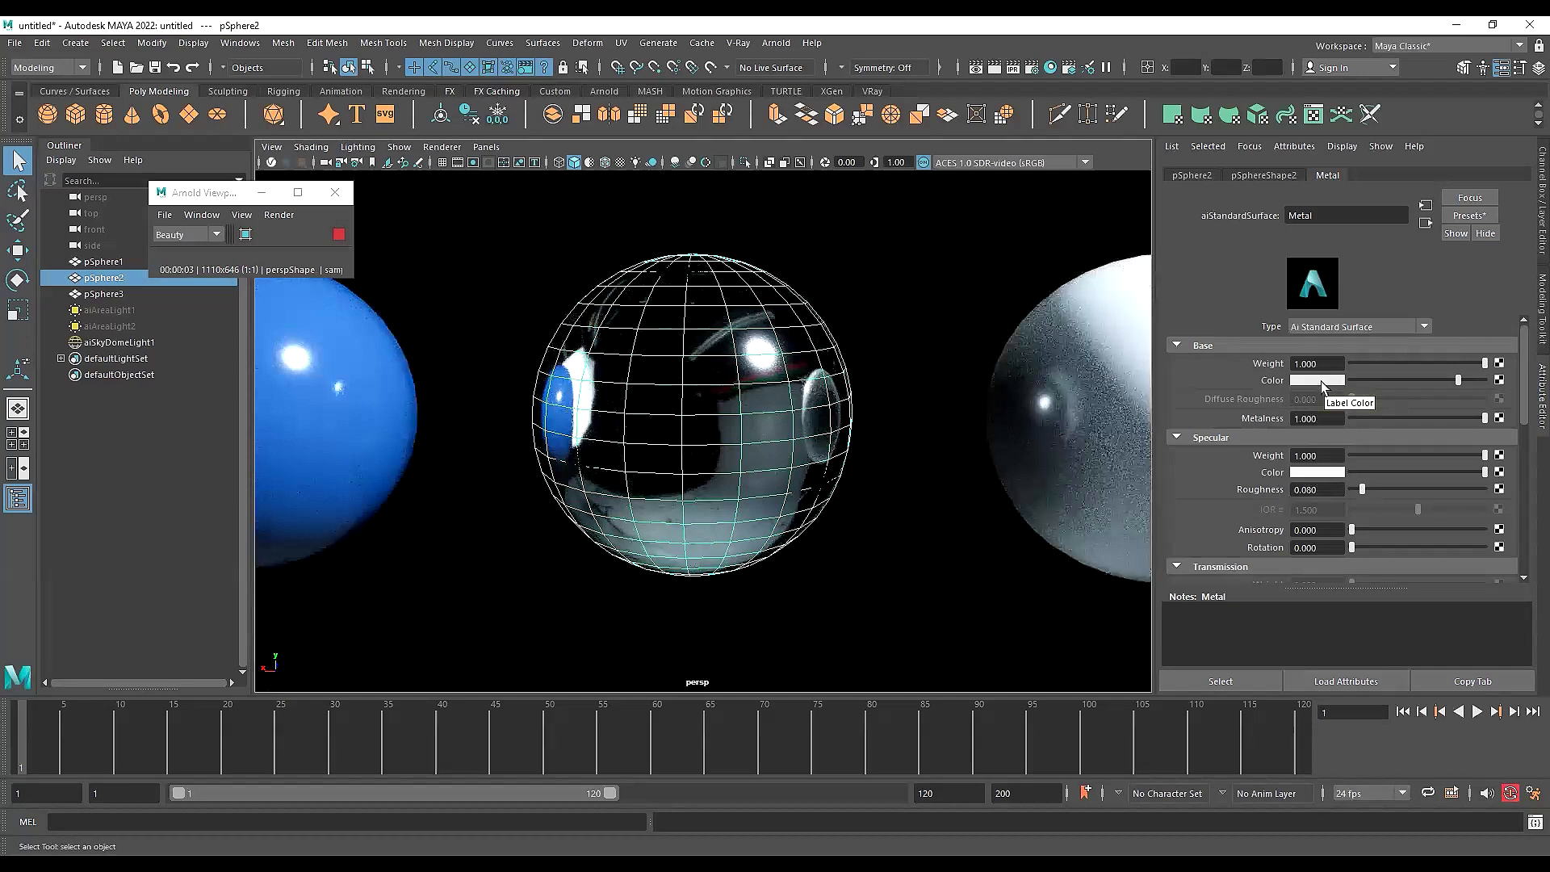
Try the Metal material's base color at full white, yellow, and a red with hue 9.231, saturation 0.706 and value 0.440
{"action": "left_click_drag", "start_coordinate": [1406, 379], "coordinate": [1485, 379]}
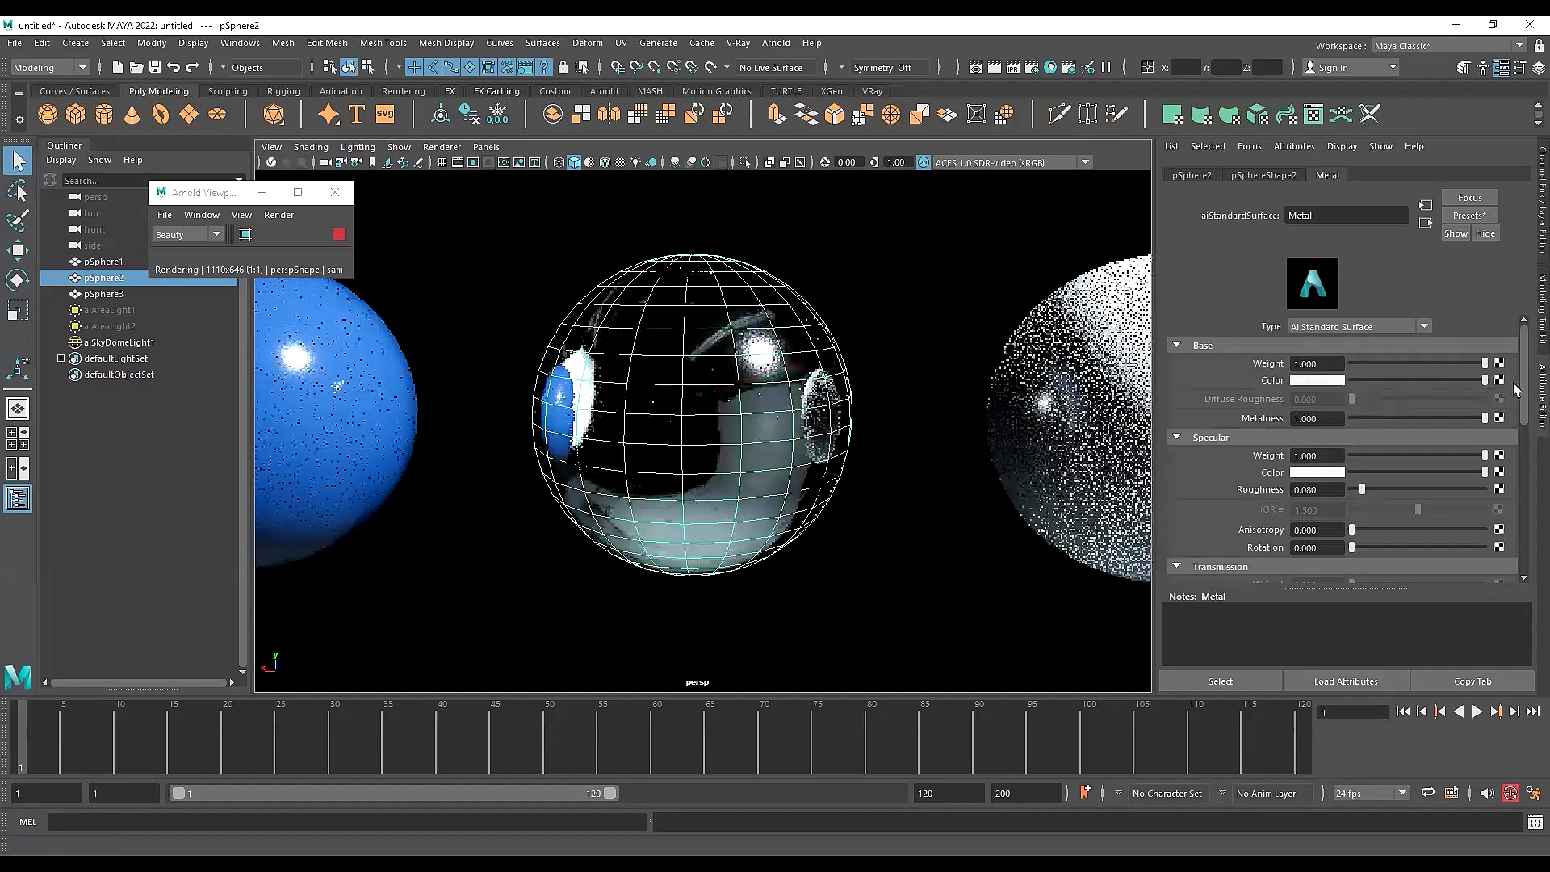
{"action": "left_click", "coordinate": [1316, 379]}
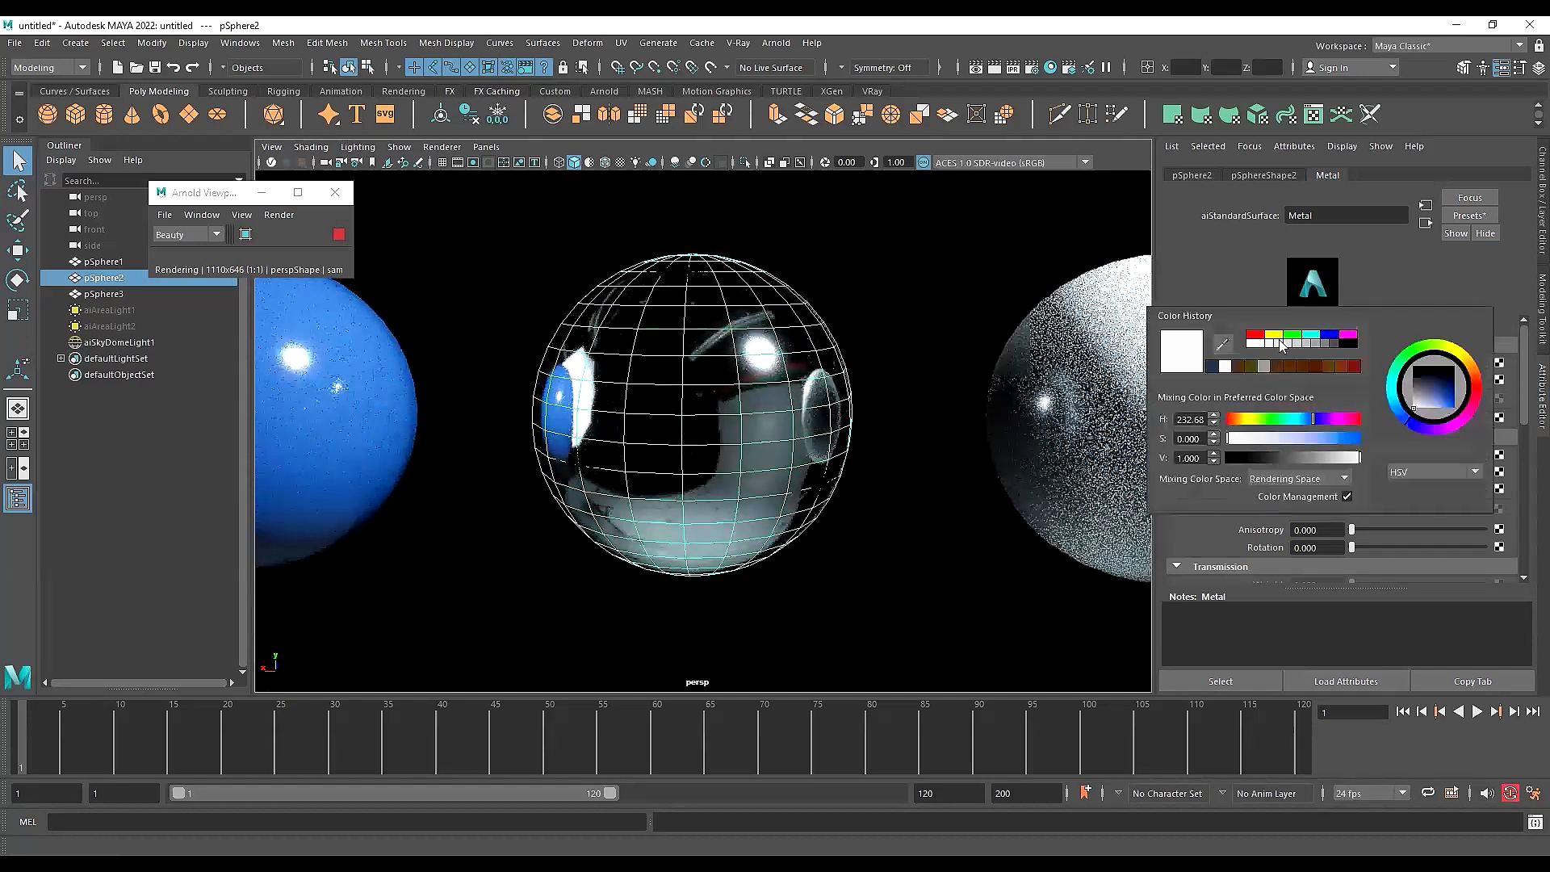
{"action": "left_click", "coordinate": [1276, 335]}
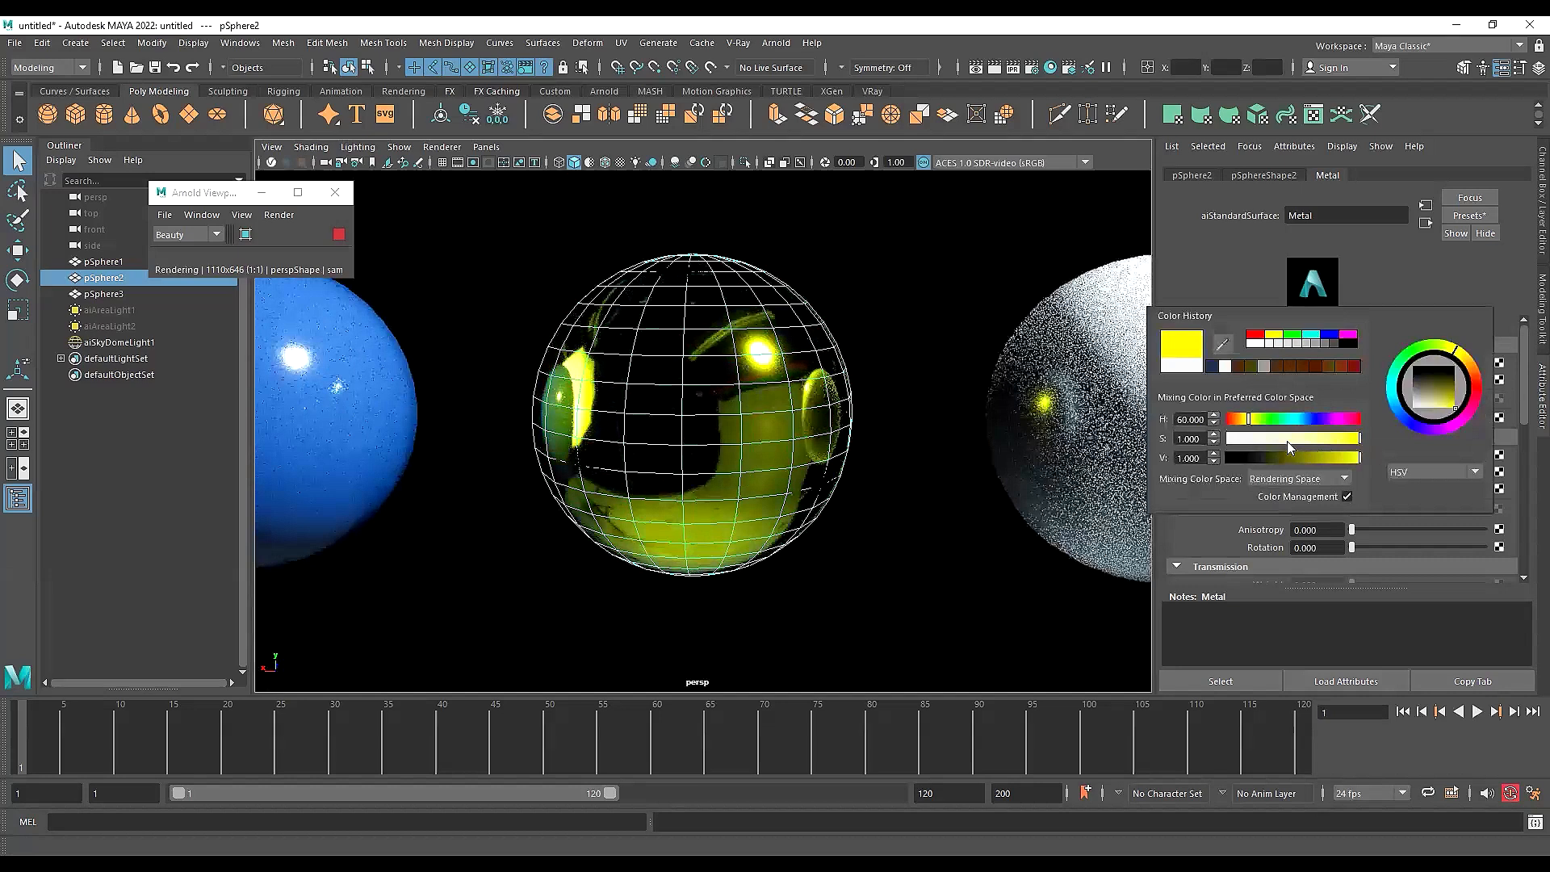
{"action": "left_click", "coordinate": [1314, 440]}
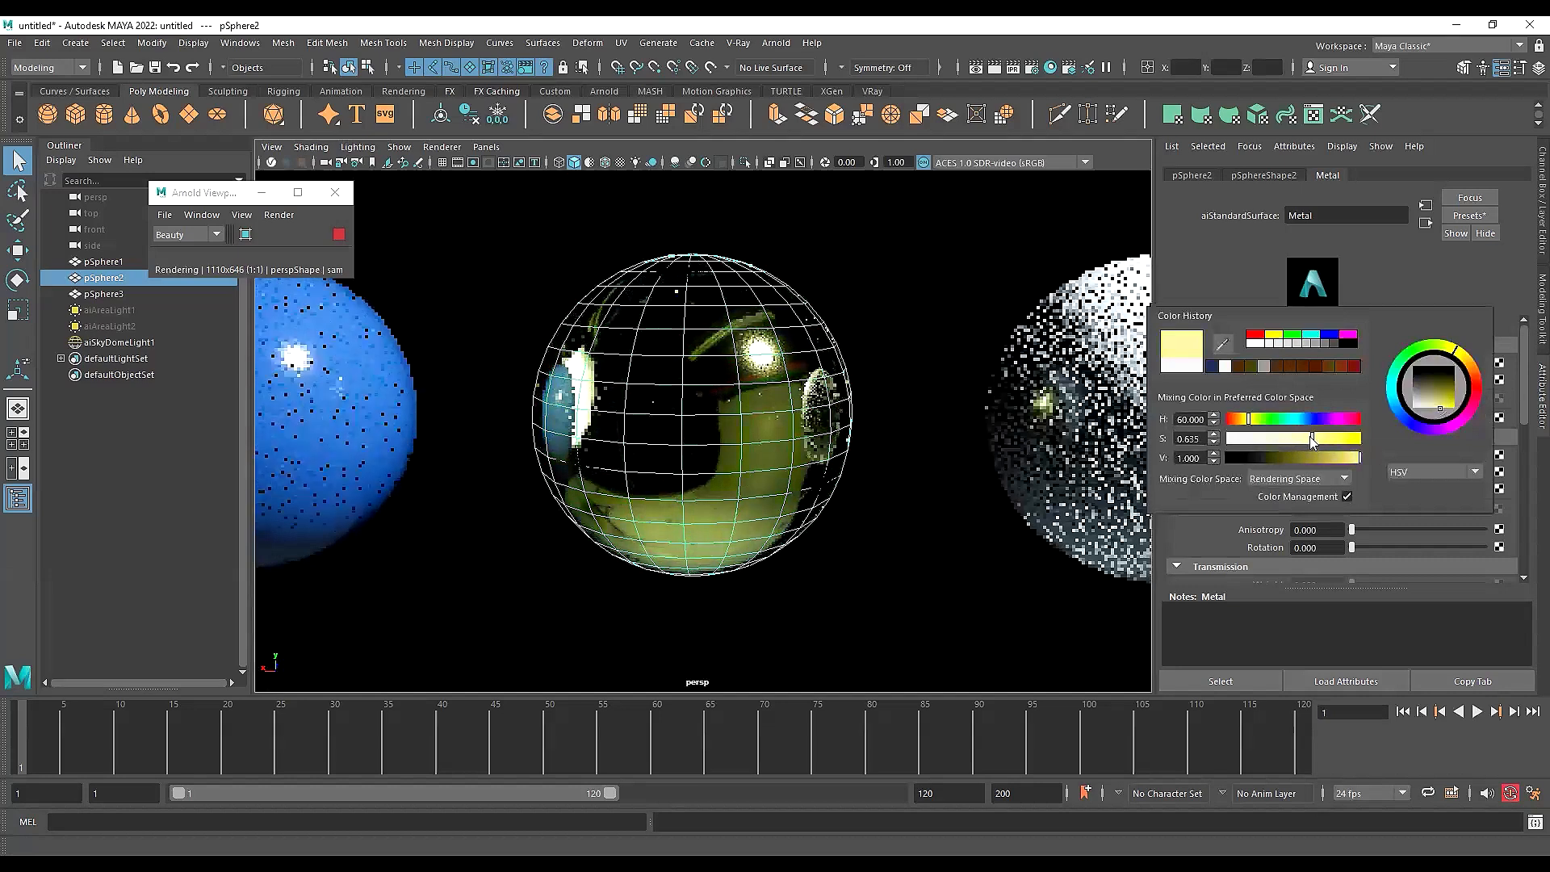
{"action": "left_click", "coordinate": [1340, 458]}
{"action": "left_click_drag", "start_coordinate": [1445, 393], "coordinate": [1442, 395]}
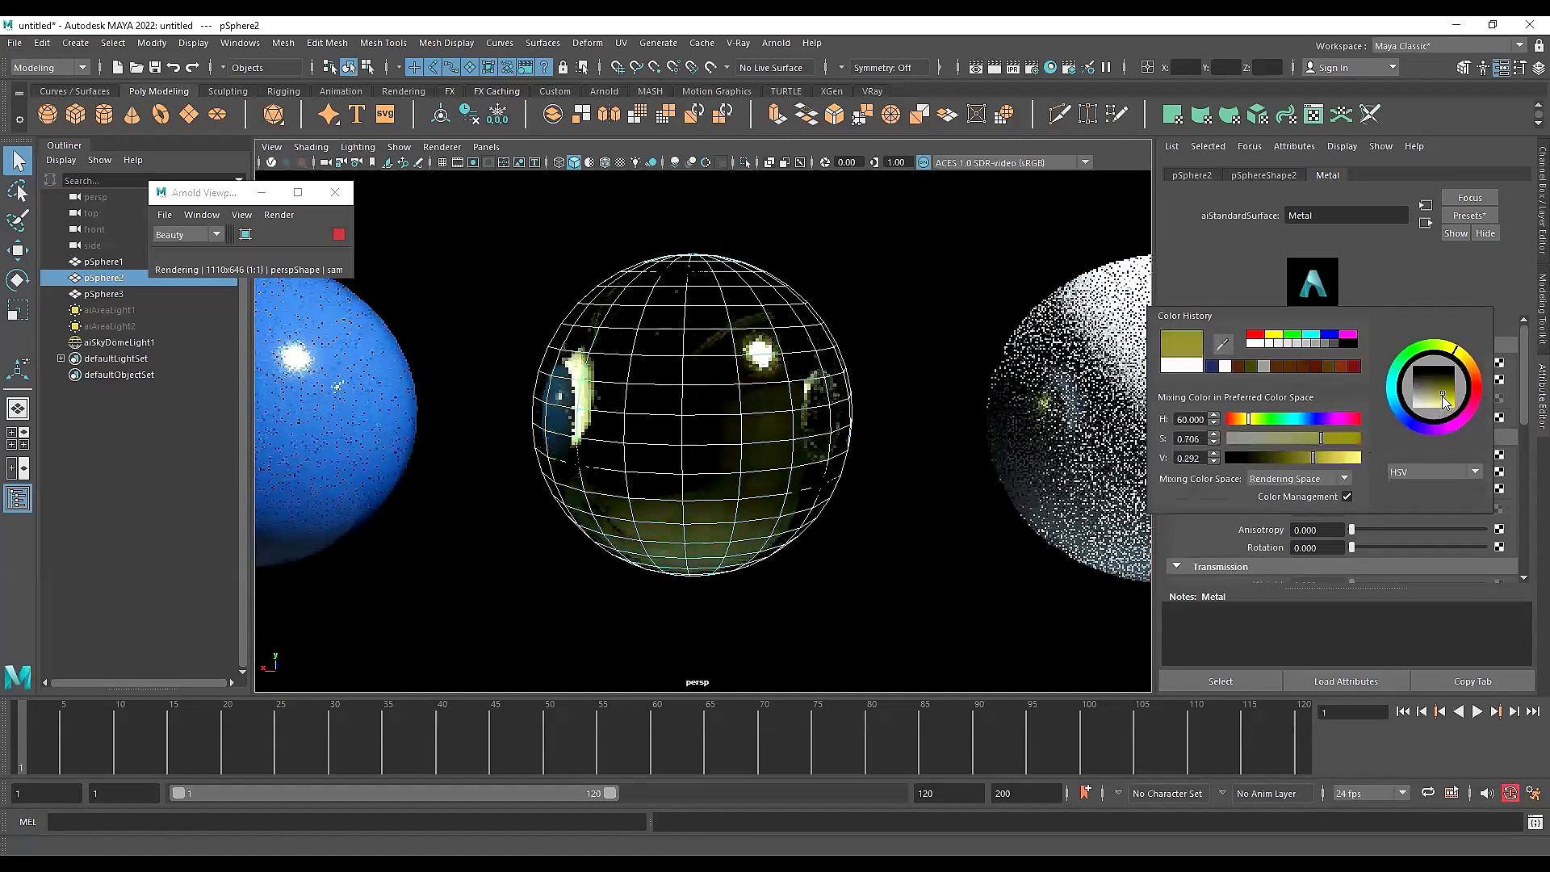
{"action": "left_click", "coordinate": [1235, 418]}
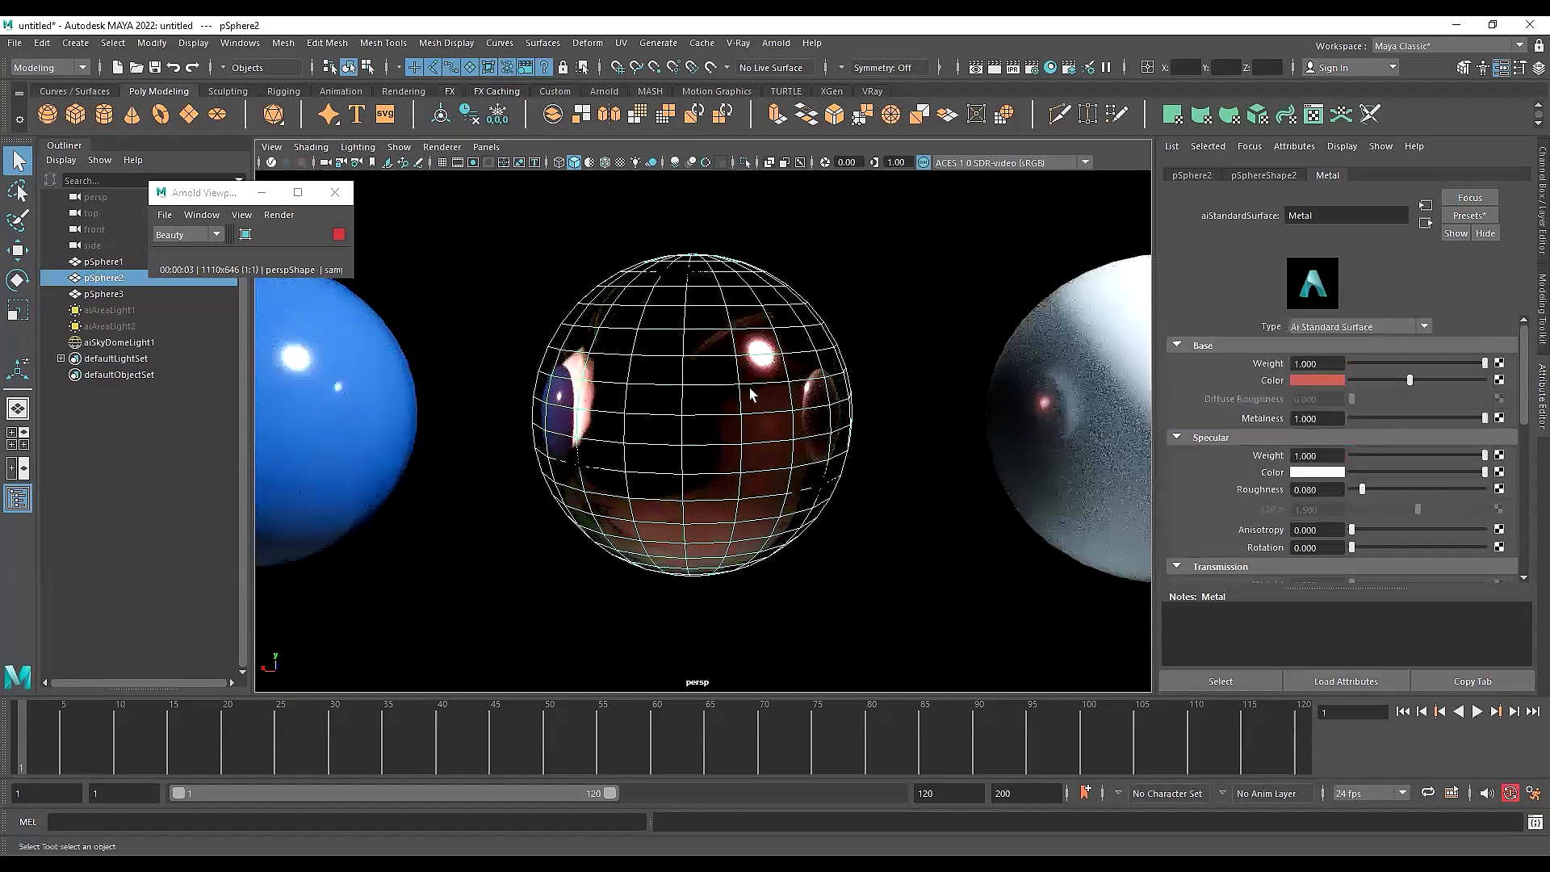
Set the Metal material's base color to a neutral white and check the render with the sphere deselected
{"action": "left_click", "coordinate": [1325, 380]}
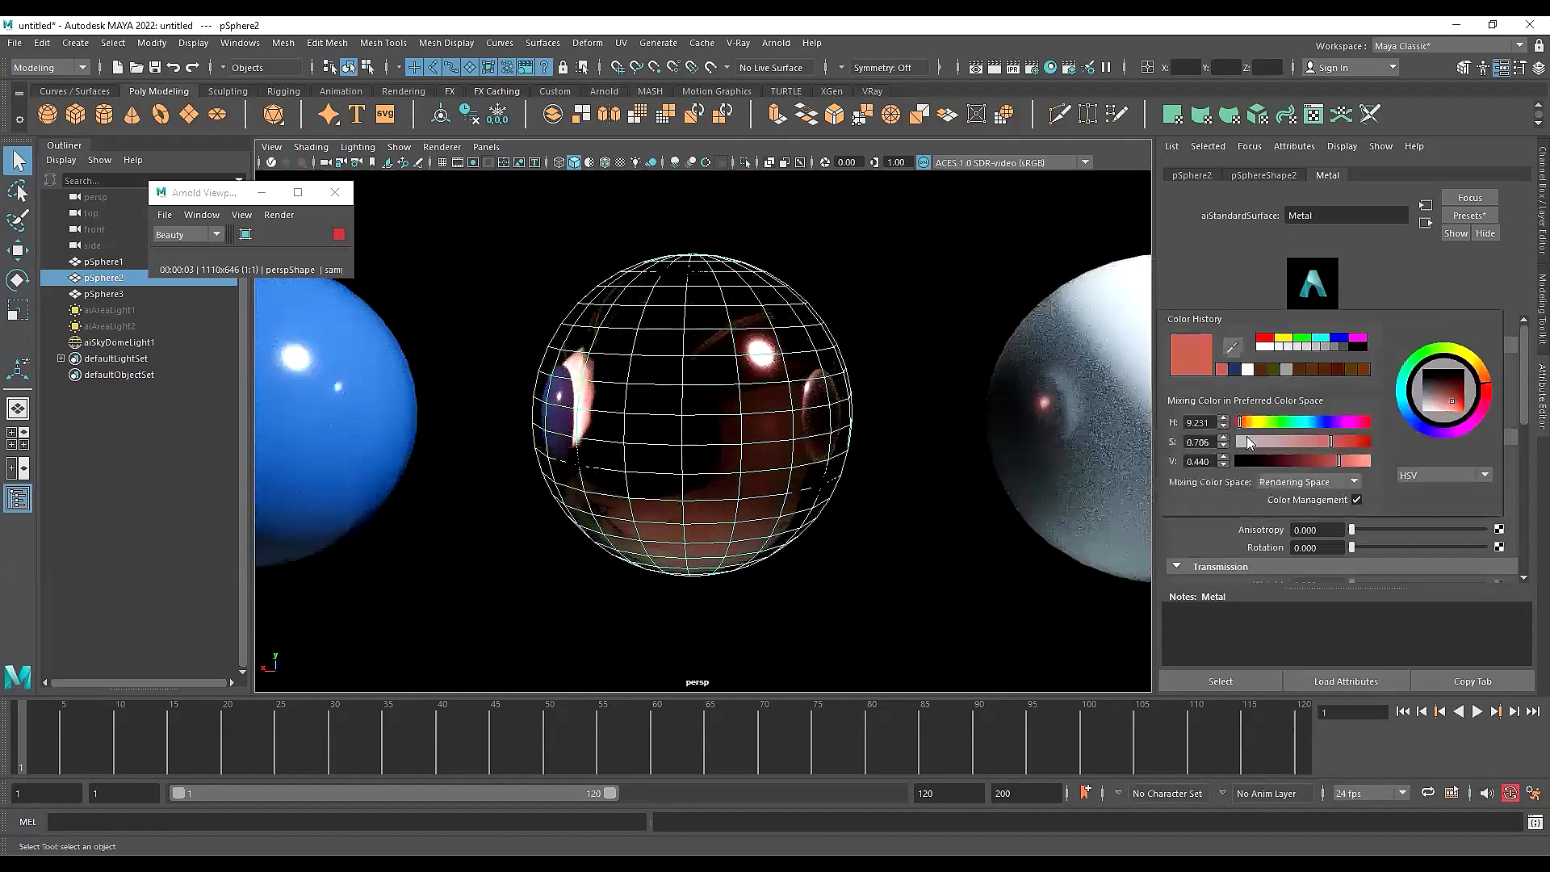
{"action": "left_click_drag", "start_coordinate": [1437, 395], "coordinate": [1419, 416]}
{"action": "left_click", "coordinate": [896, 343]}
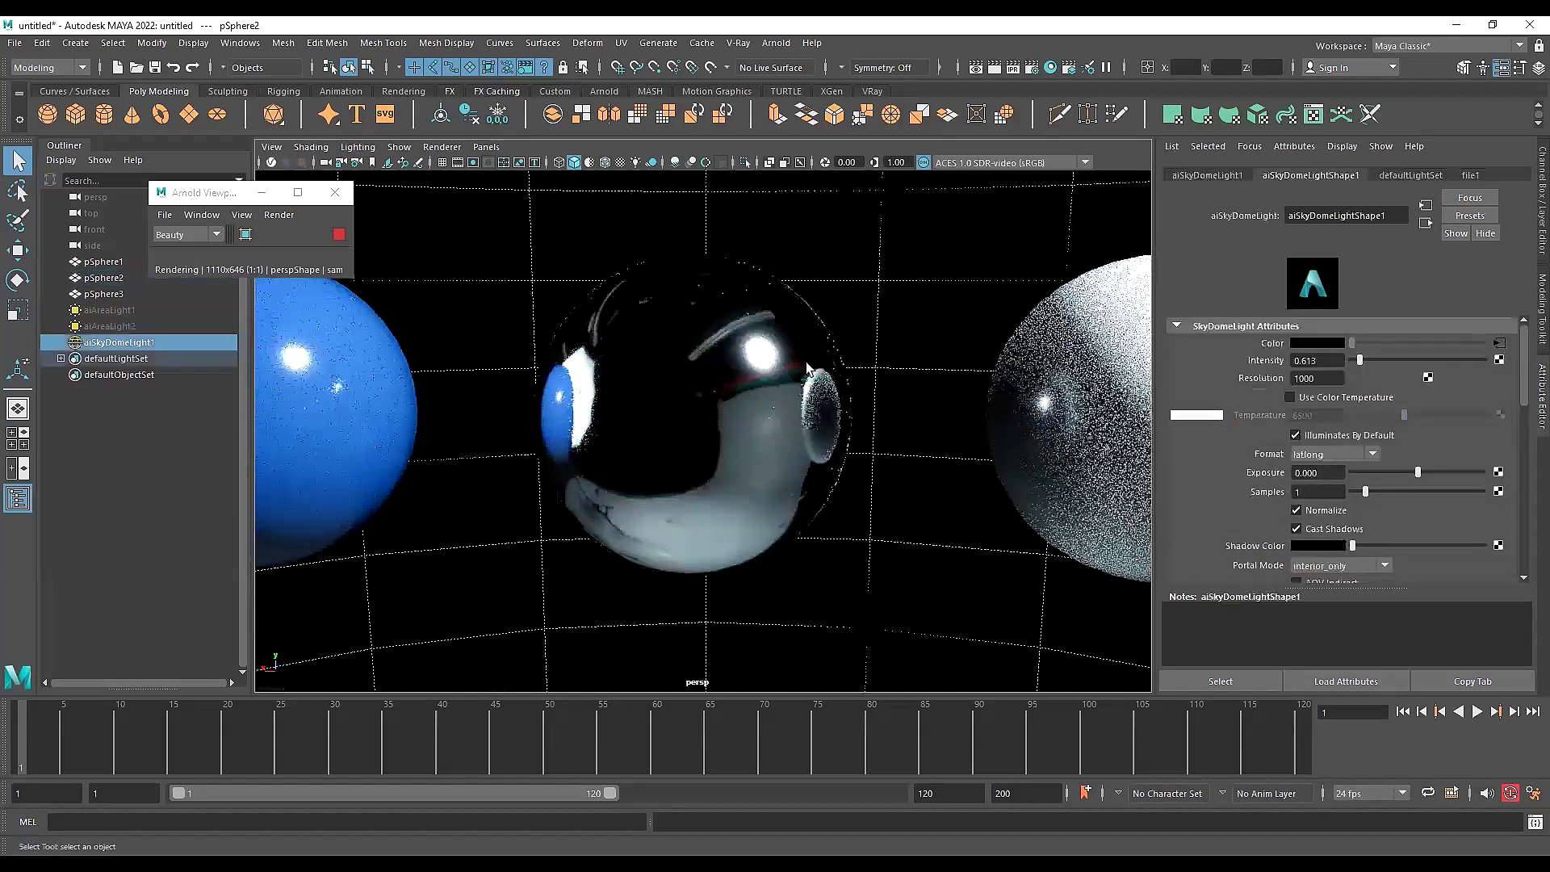
Set the specular roughness of the middle sphere's Metal material to 0.110
{"action": "scroll", "coordinate": [754, 360], "scroll_direction": "down", "scroll_amount": 5}
{"action": "middle_click_drag", "start_coordinate": [754, 360], "coordinate": [701, 358], "text": "alt"}
{"action": "left_click", "coordinate": [682, 387]}
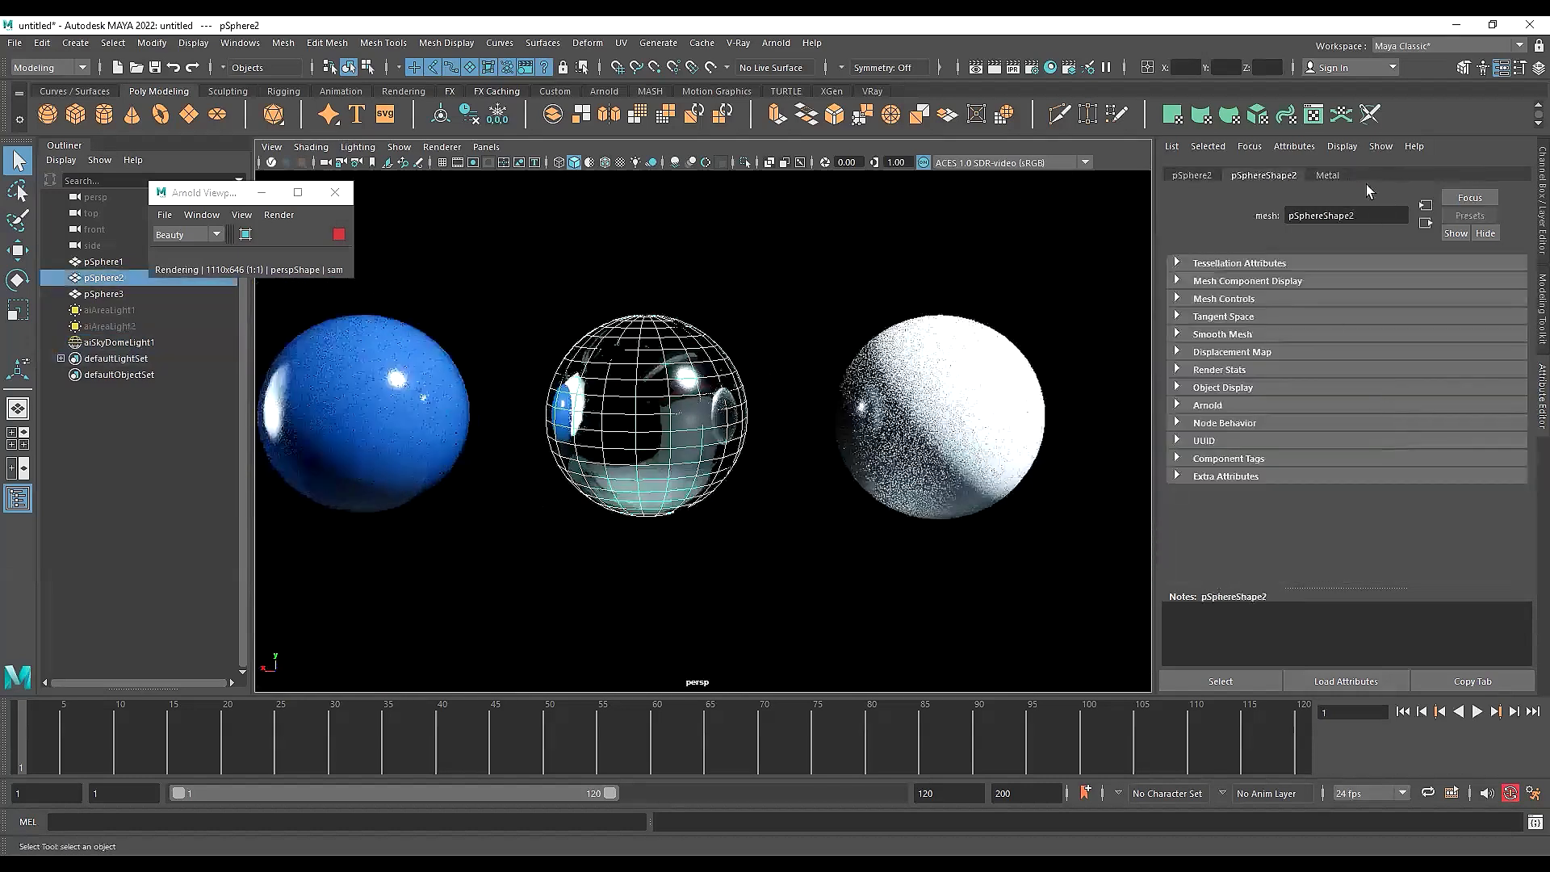
{"action": "left_click", "coordinate": [1328, 175]}
{"action": "left_click_drag", "start_coordinate": [1363, 488], "coordinate": [1367, 487]}
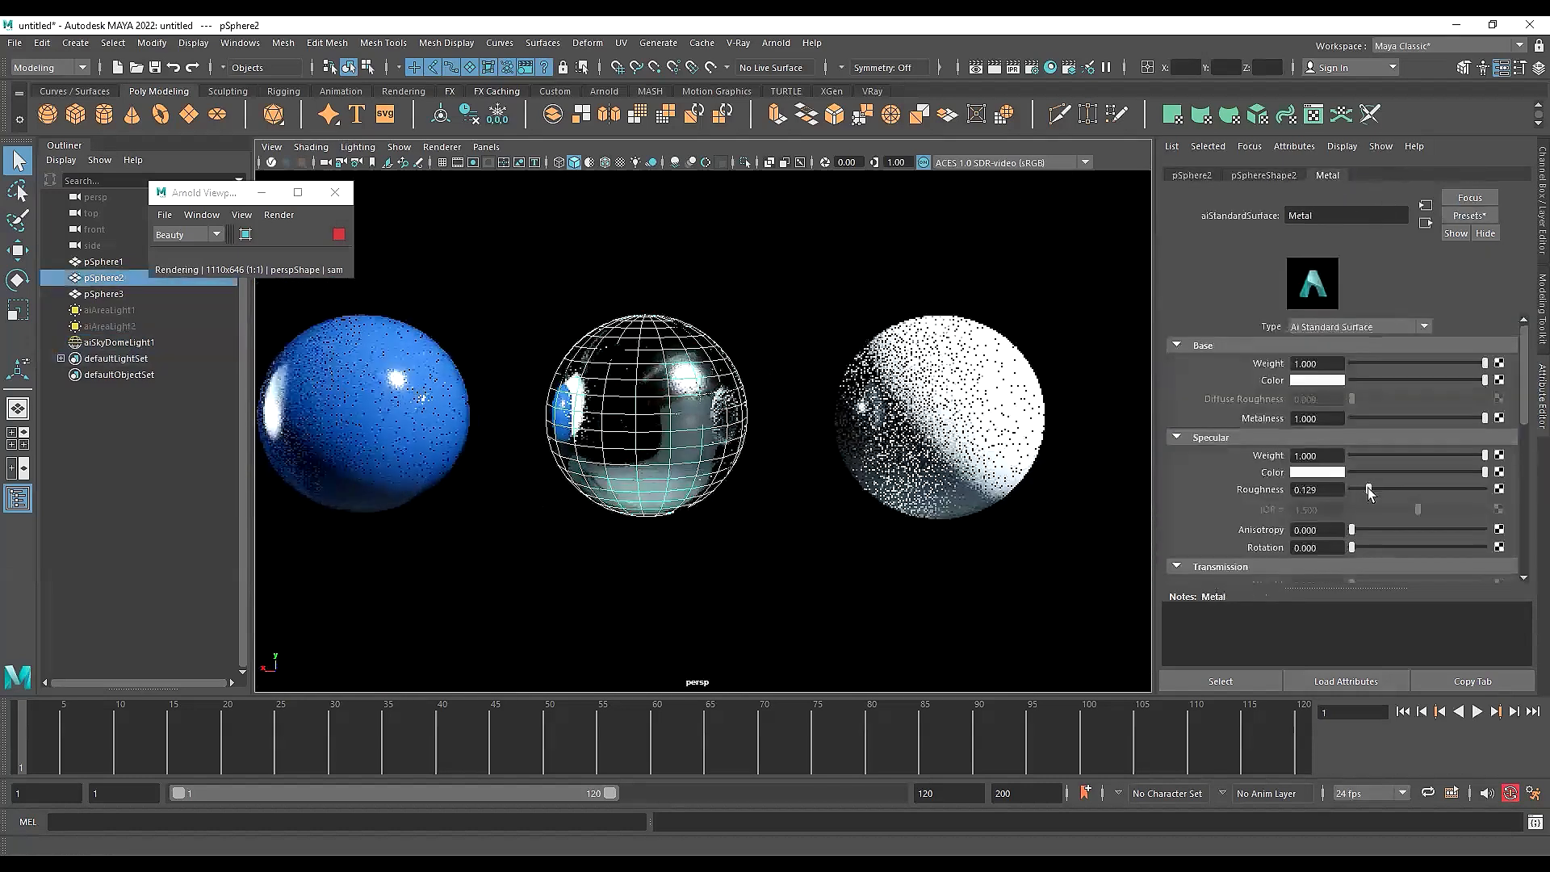
{"action": "scroll", "coordinate": [786, 494], "scroll_direction": "up", "scroll_amount": 2}
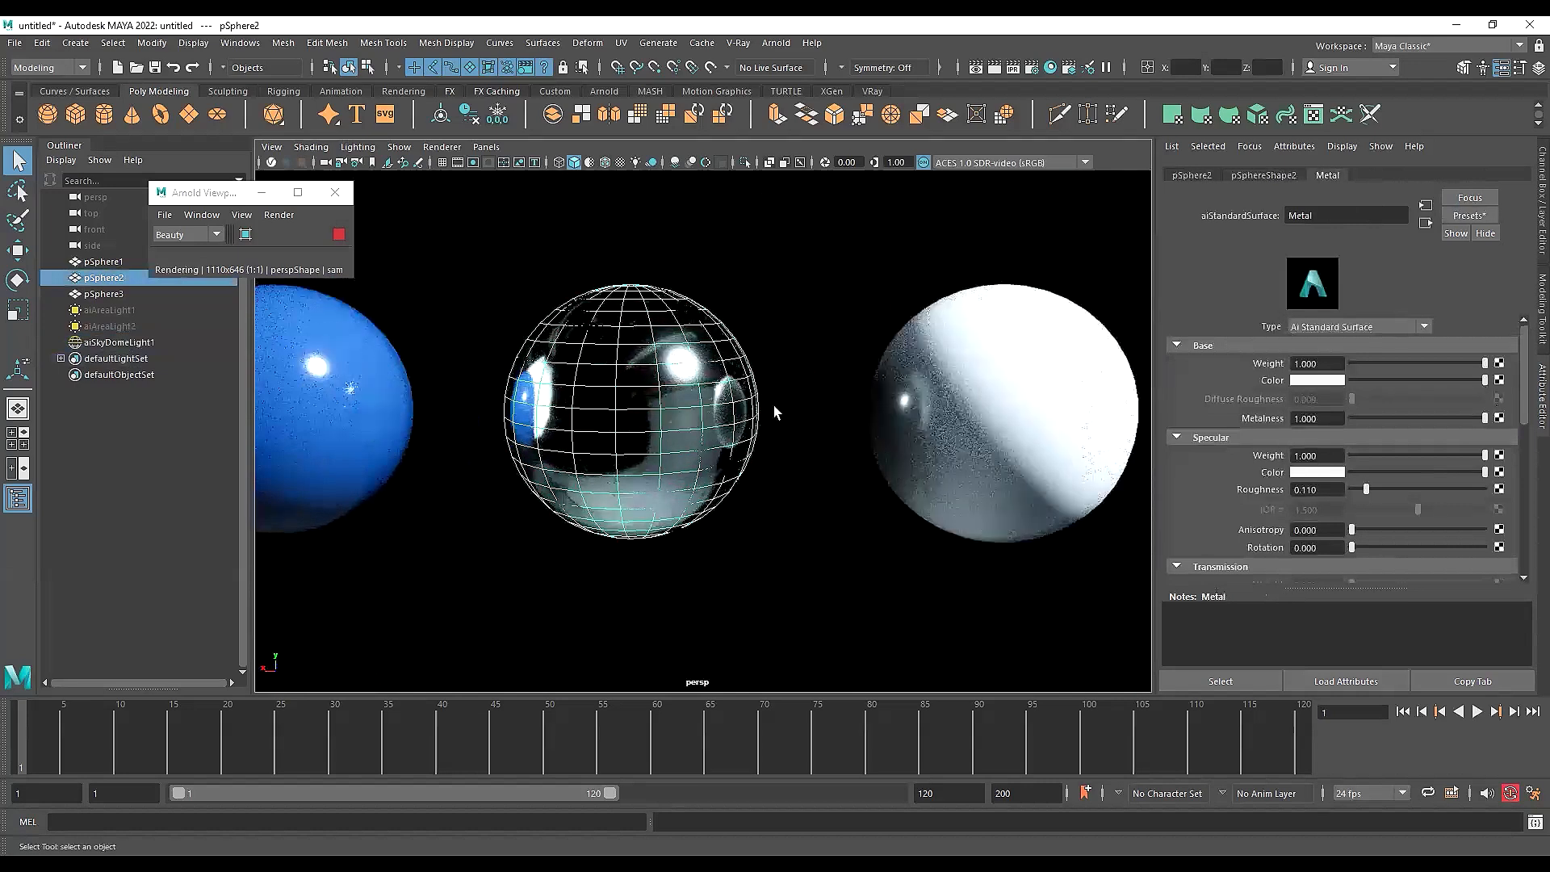
Select the white sphere, frame it and show its Glass material attributes
{"action": "left_click_drag", "start_coordinate": [622, 408], "coordinate": [813, 432], "text": "alt"}
{"action": "left_click", "coordinate": [813, 432]}
{"action": "key", "text": "f"}
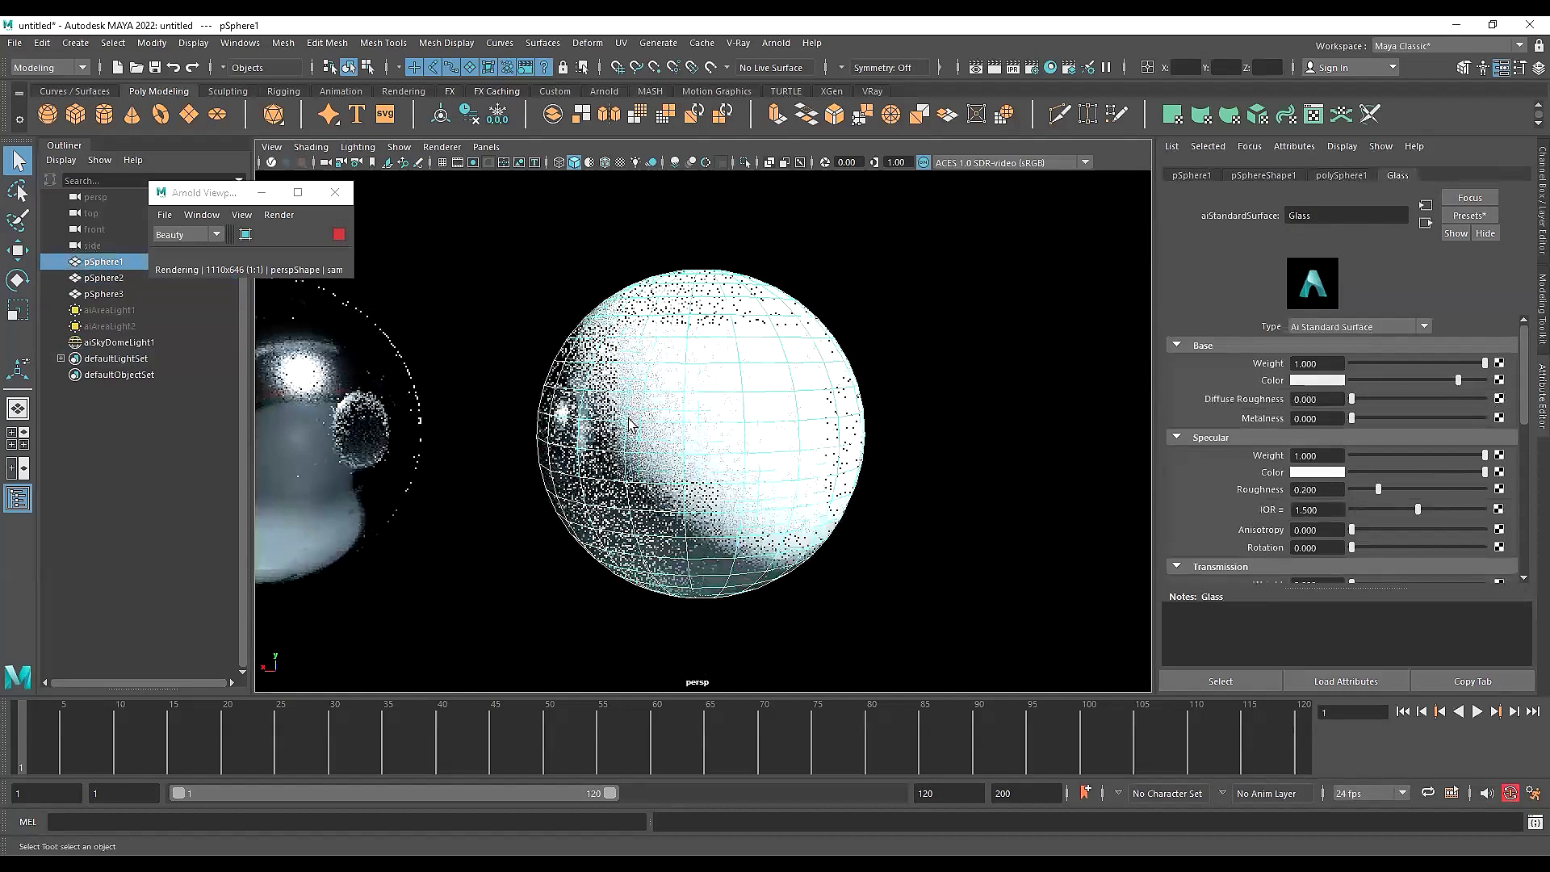
{"action": "middle_click_drag", "start_coordinate": [698, 459], "coordinate": [670, 447], "text": "alt"}
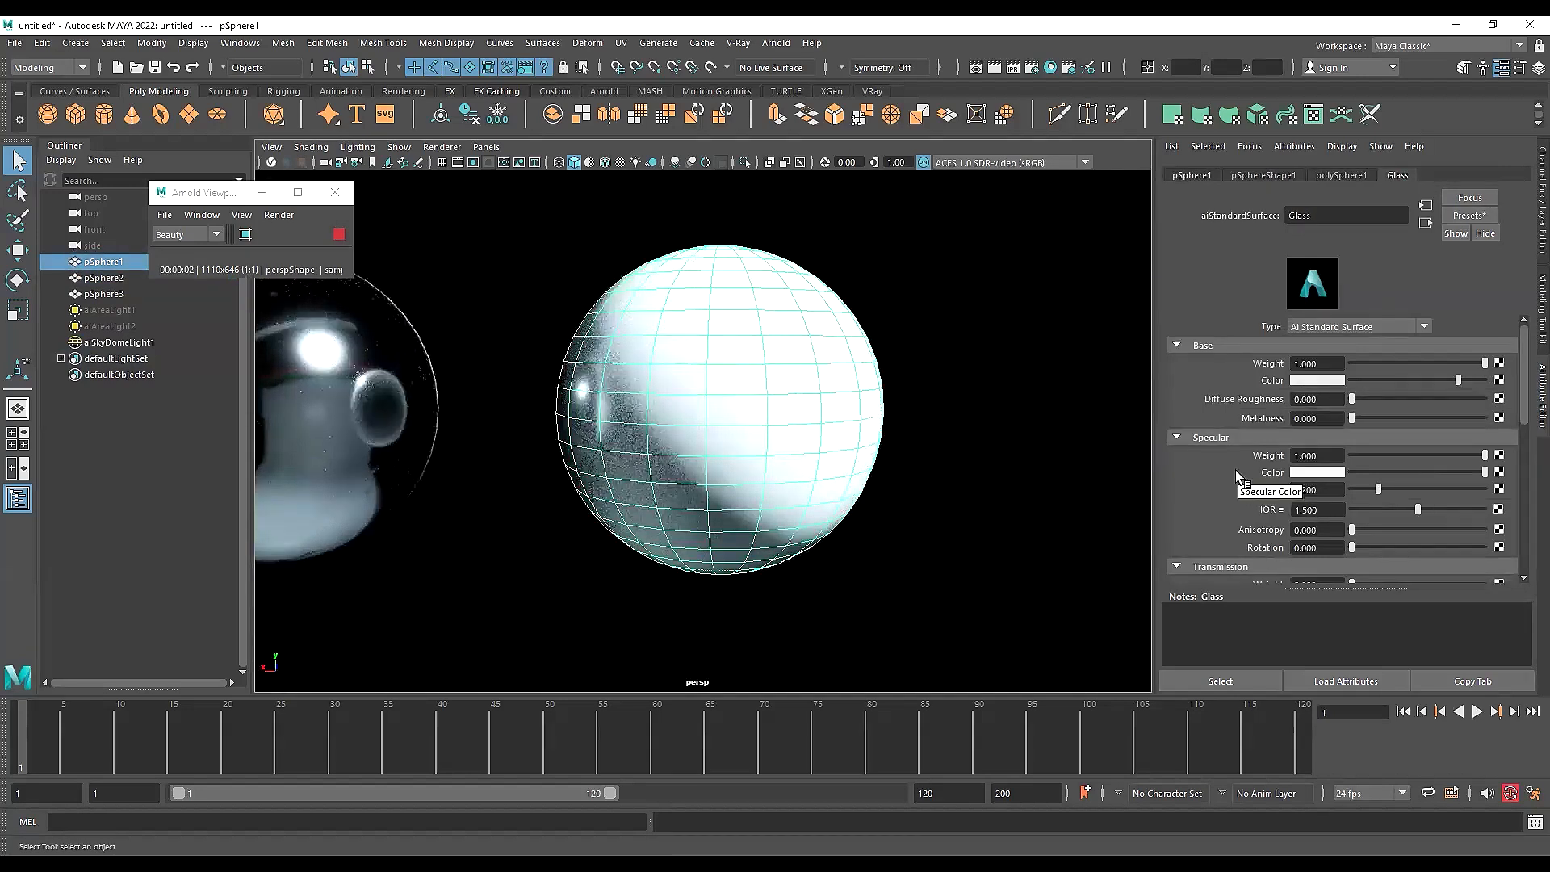
Compare the rendered reflections on all three spheres with the skydome light selected and with nothing selected
{"action": "key", "text": "a"}
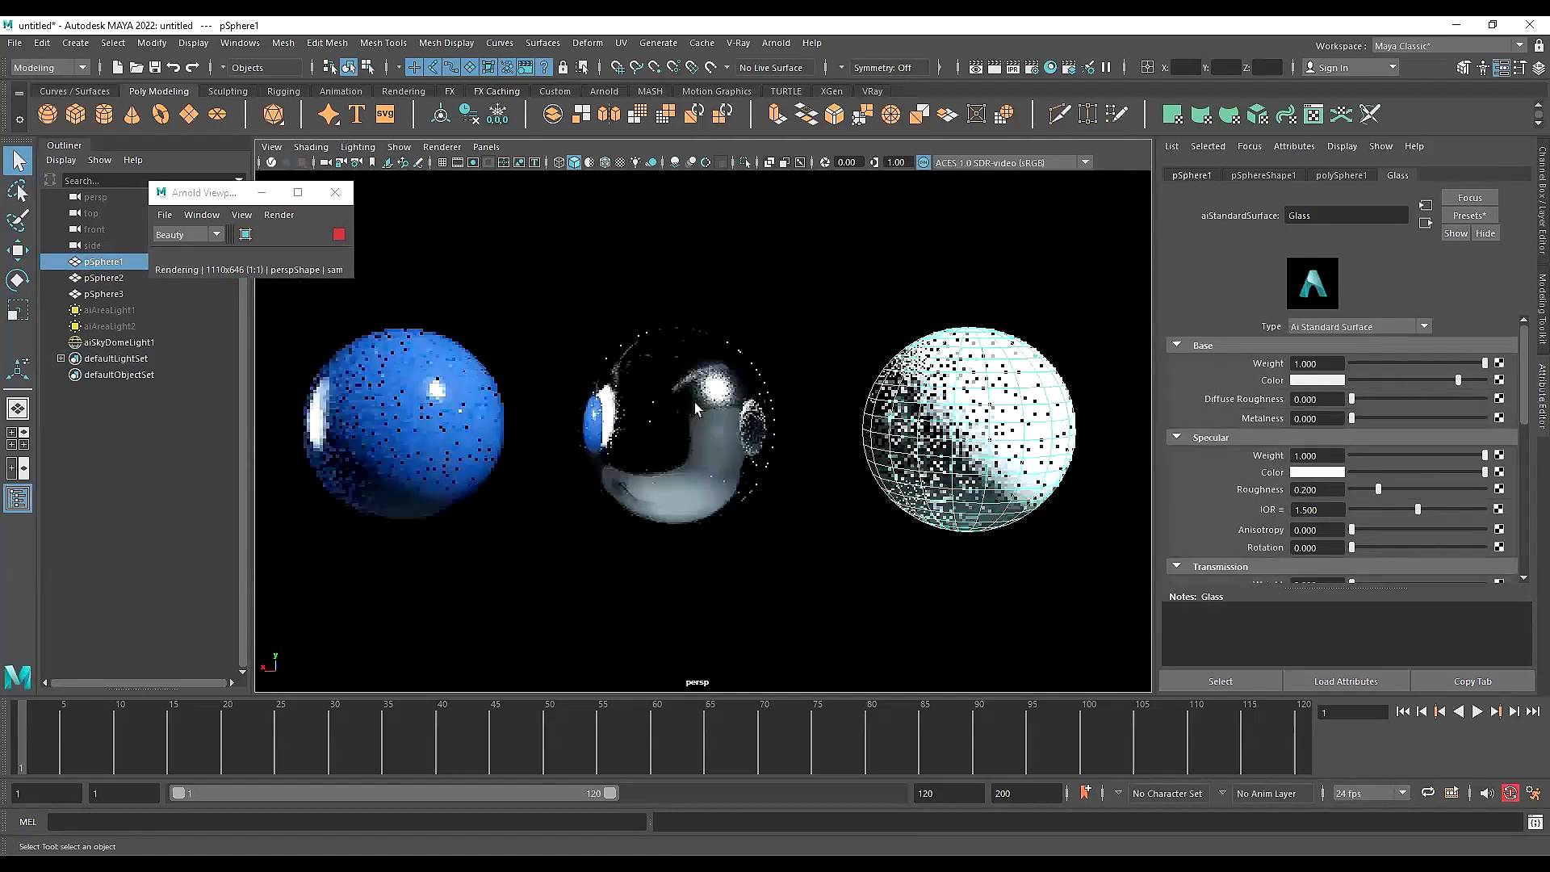
{"action": "left_click_drag", "start_coordinate": [647, 412], "coordinate": [683, 523]}
{"action": "left_click", "coordinate": [137, 343]}
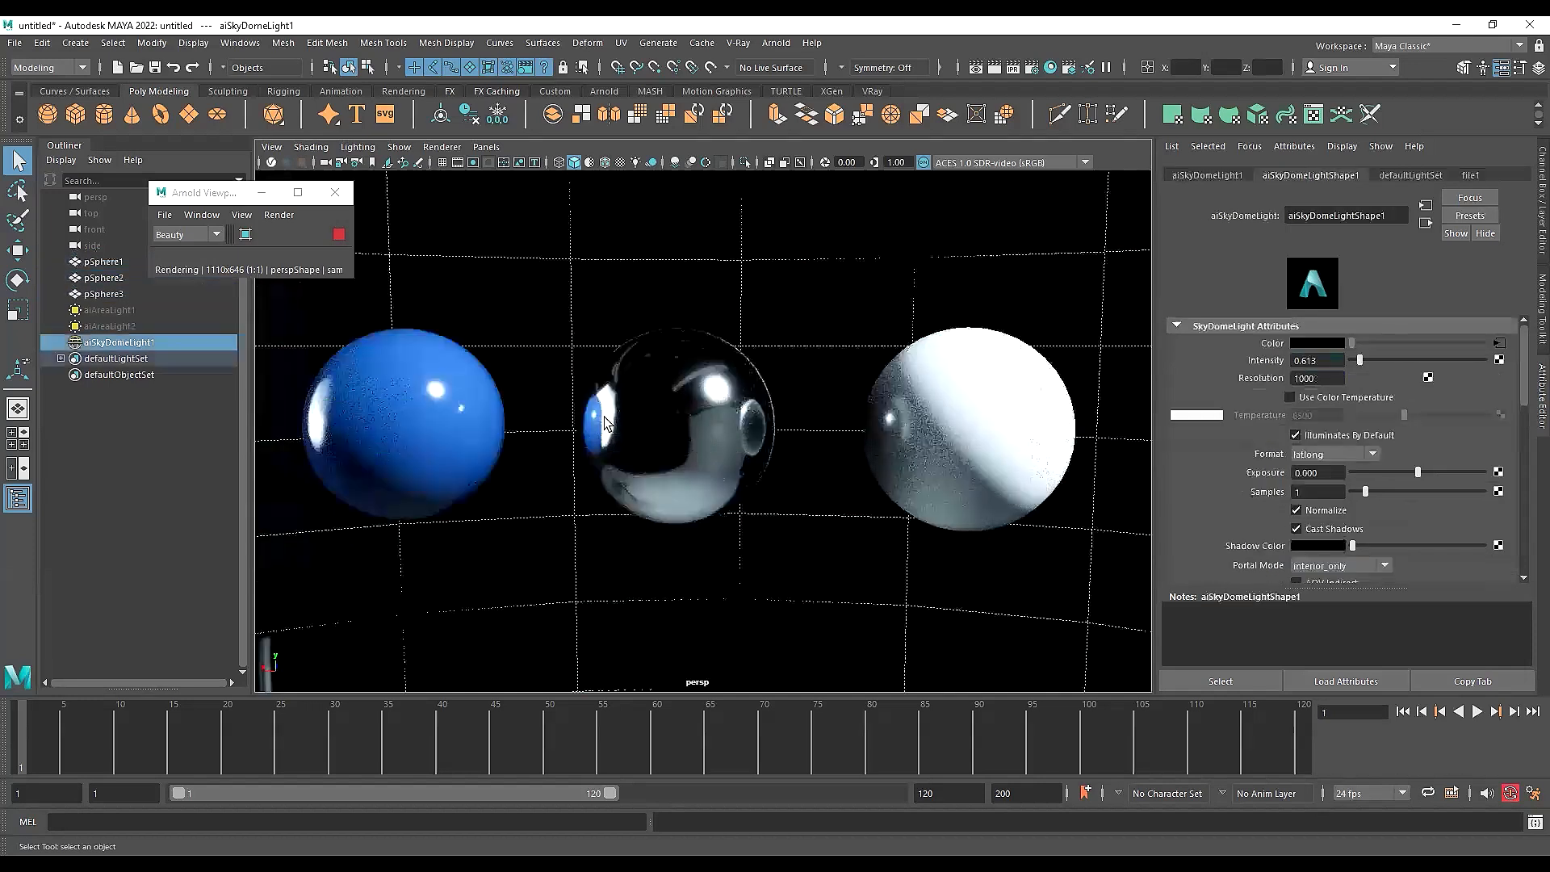
{"action": "left_click", "coordinate": [859, 620]}
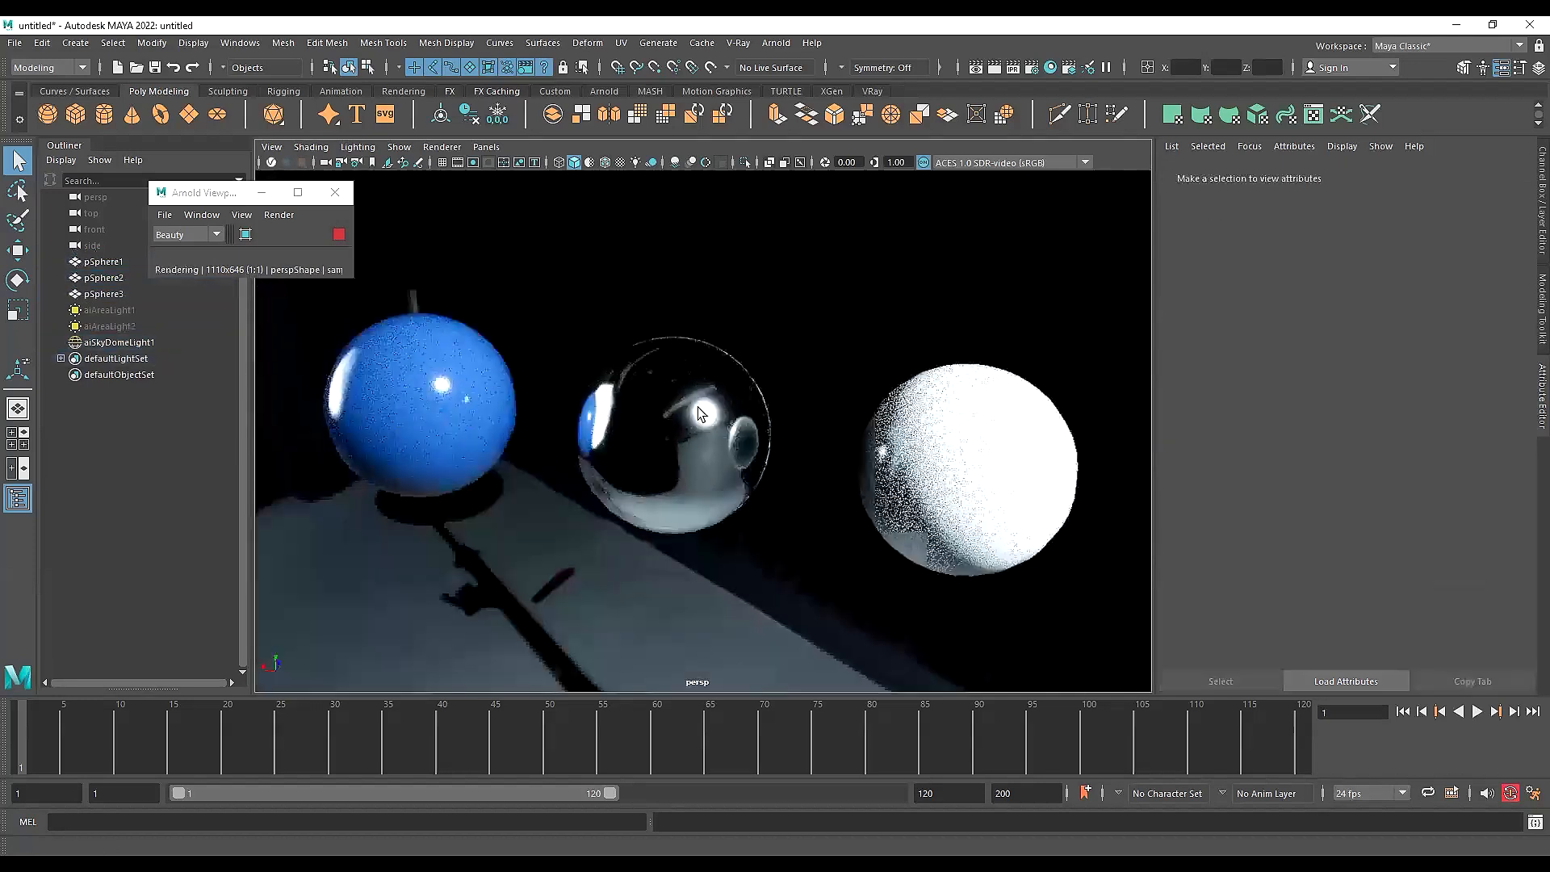
{"action": "left_click_drag", "start_coordinate": [721, 404], "coordinate": [791, 478], "text": "alt"}
Set the transmission weight of the white sphere's Glass material to 1 and inspect the render with the sphere deselected
{"action": "left_click", "coordinate": [806, 415]}
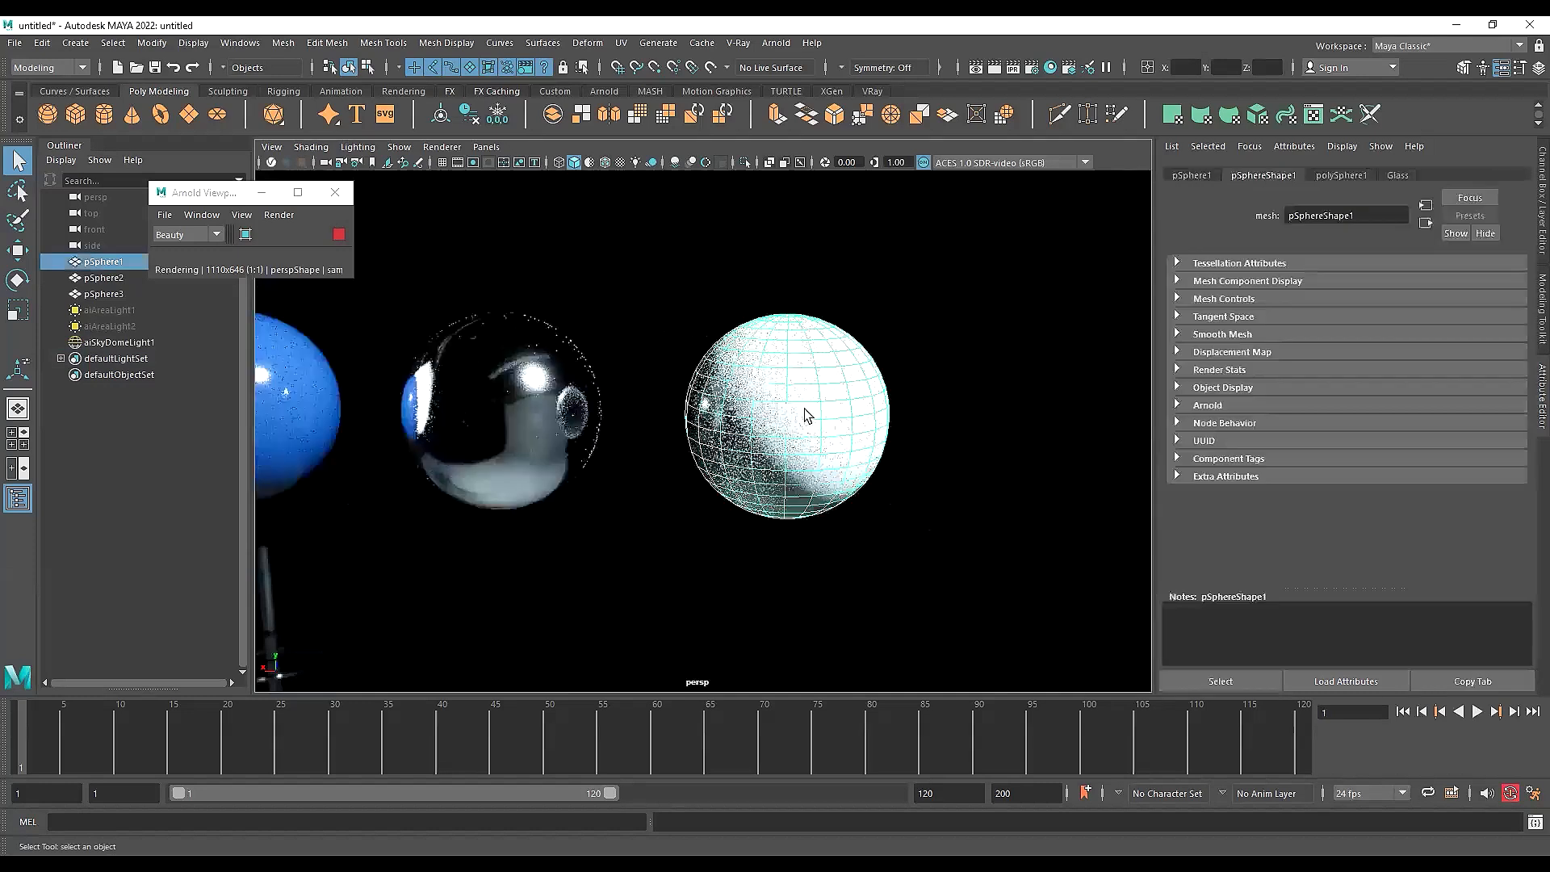
{"action": "key", "text": "f"}
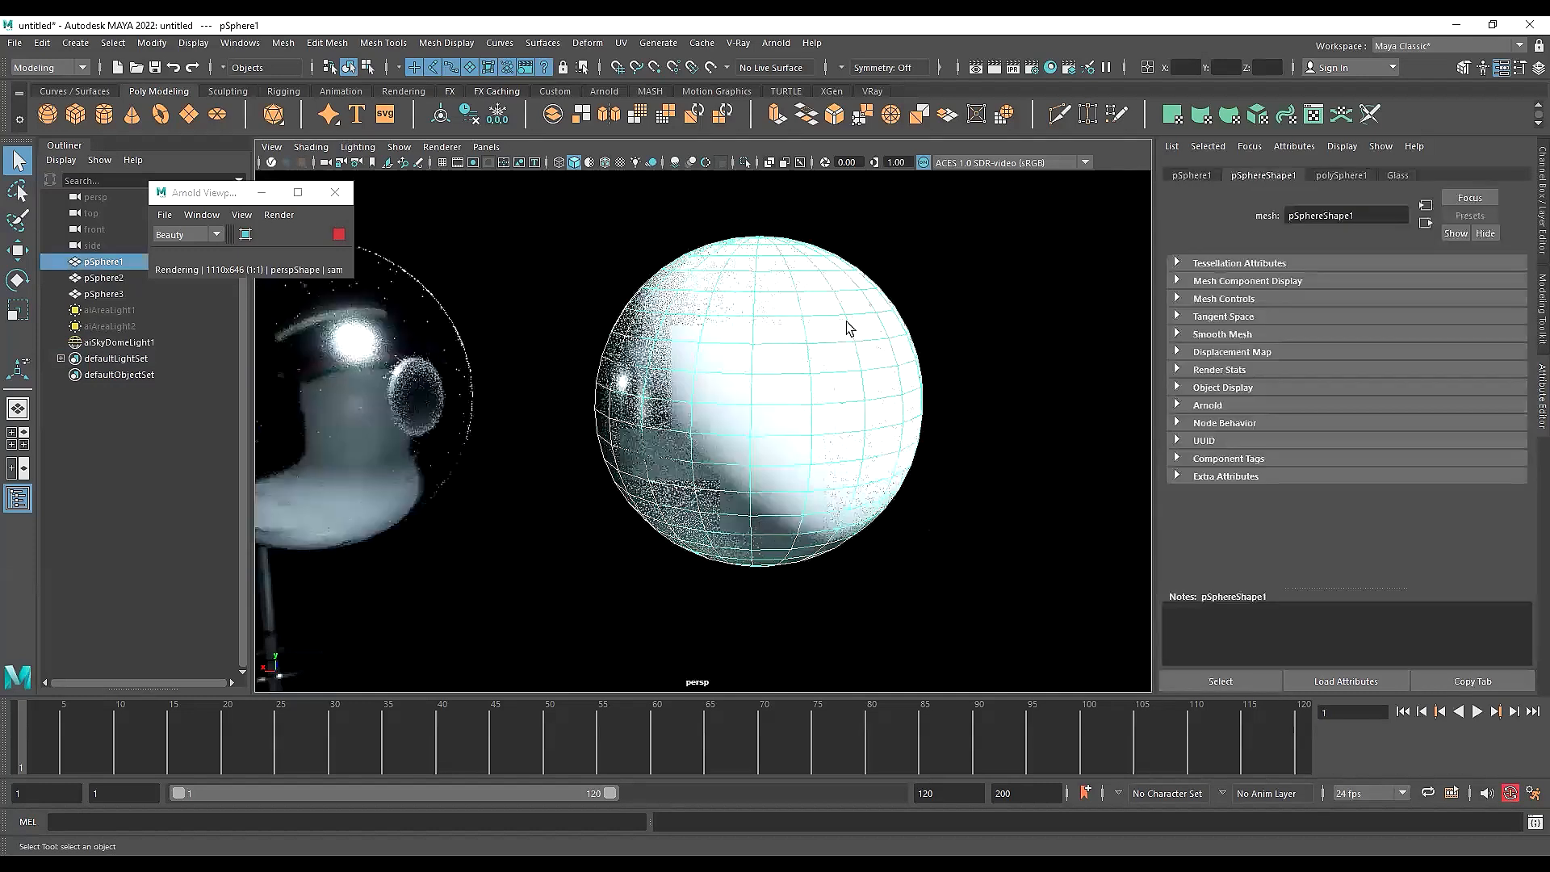
{"action": "left_click", "coordinate": [1397, 176]}
{"action": "scroll", "coordinate": [1205, 488], "scroll_direction": "down", "scroll_amount": 3}
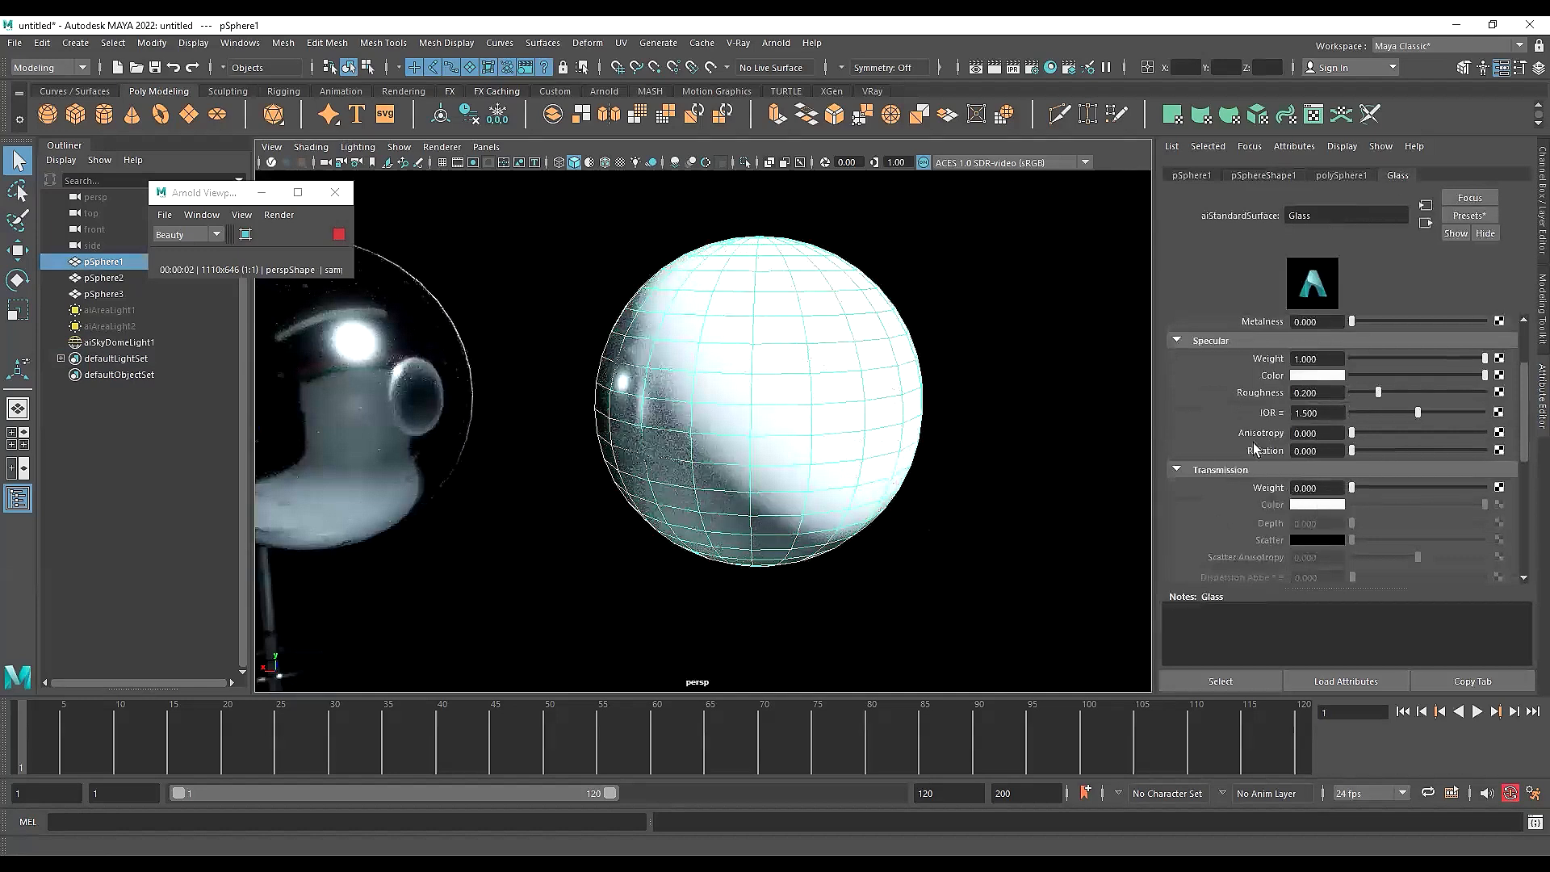
{"action": "scroll", "coordinate": [1385, 365], "scroll_direction": "up", "scroll_amount": 3}
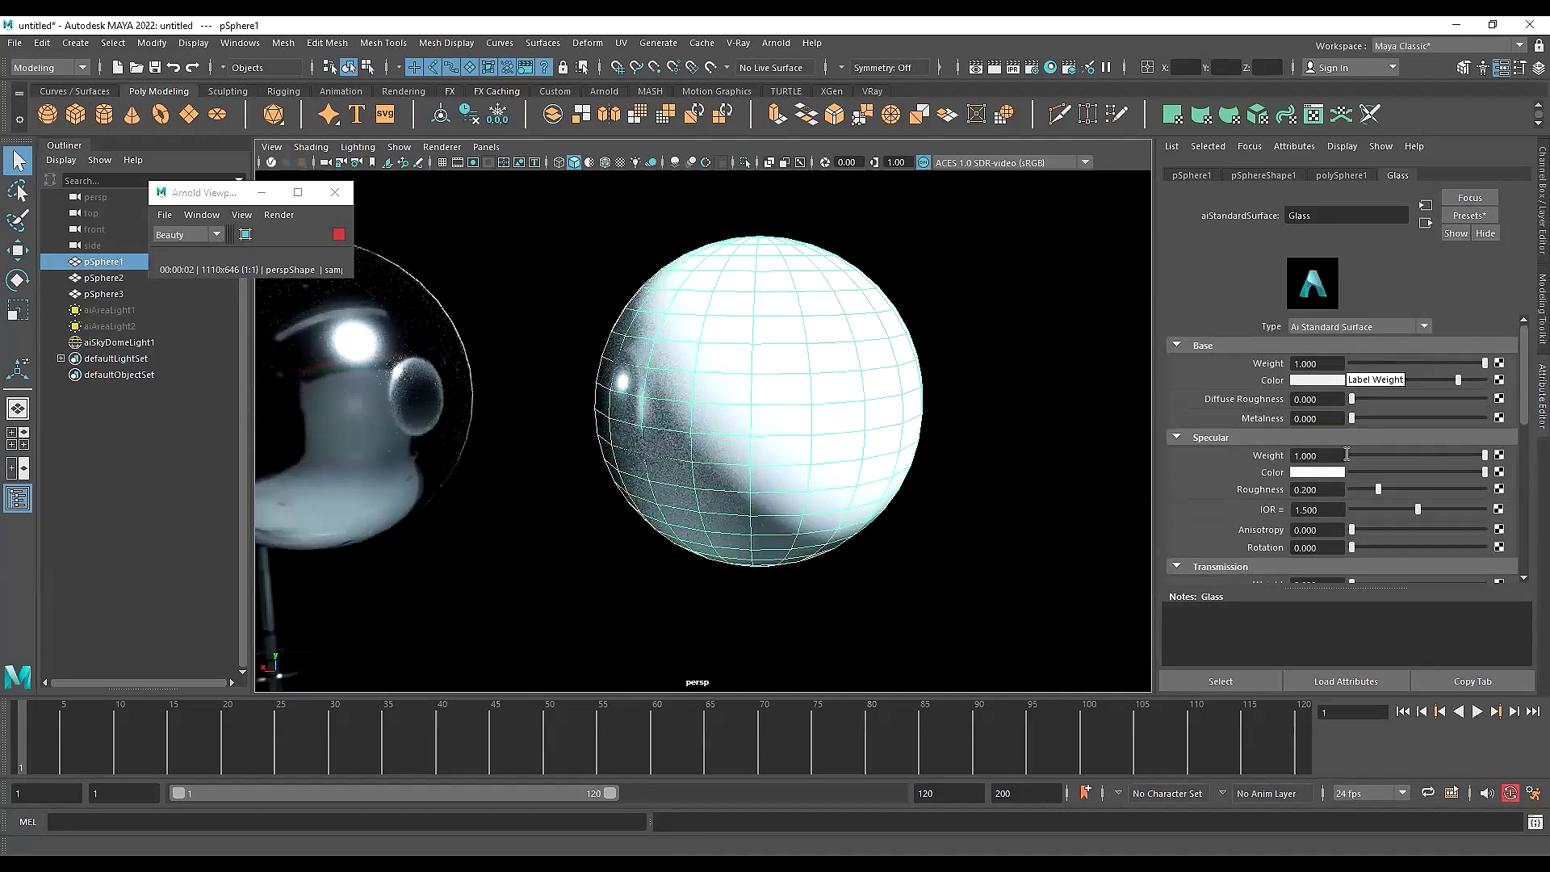
{"action": "scroll", "coordinate": [1289, 483], "scroll_direction": "down", "scroll_amount": 3}
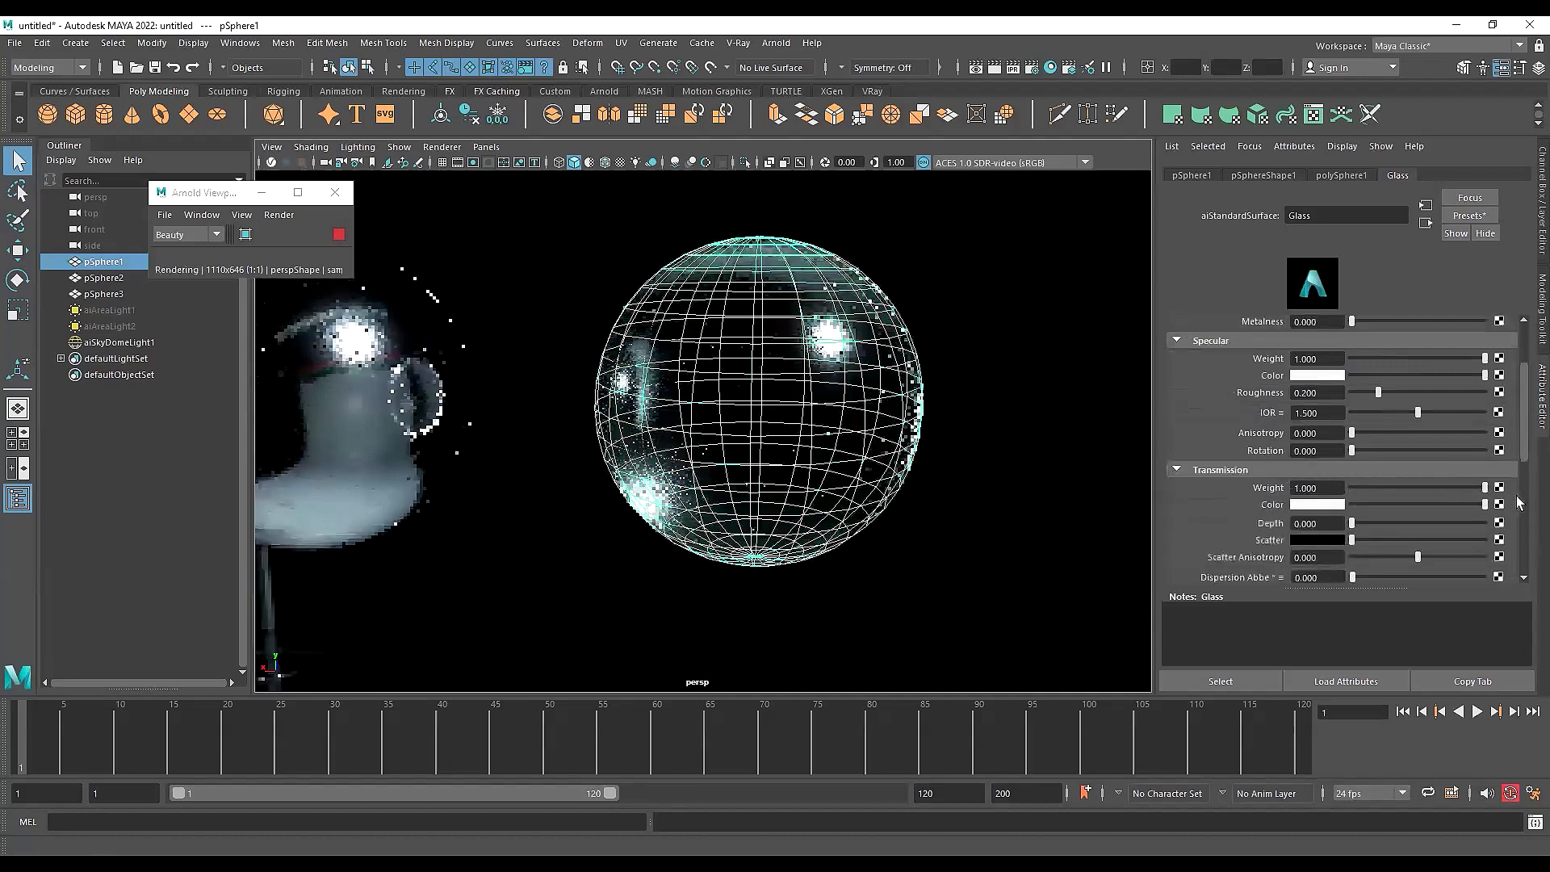
{"action": "left_click", "coordinate": [1068, 451]}
{"action": "left_click", "coordinate": [764, 408]}
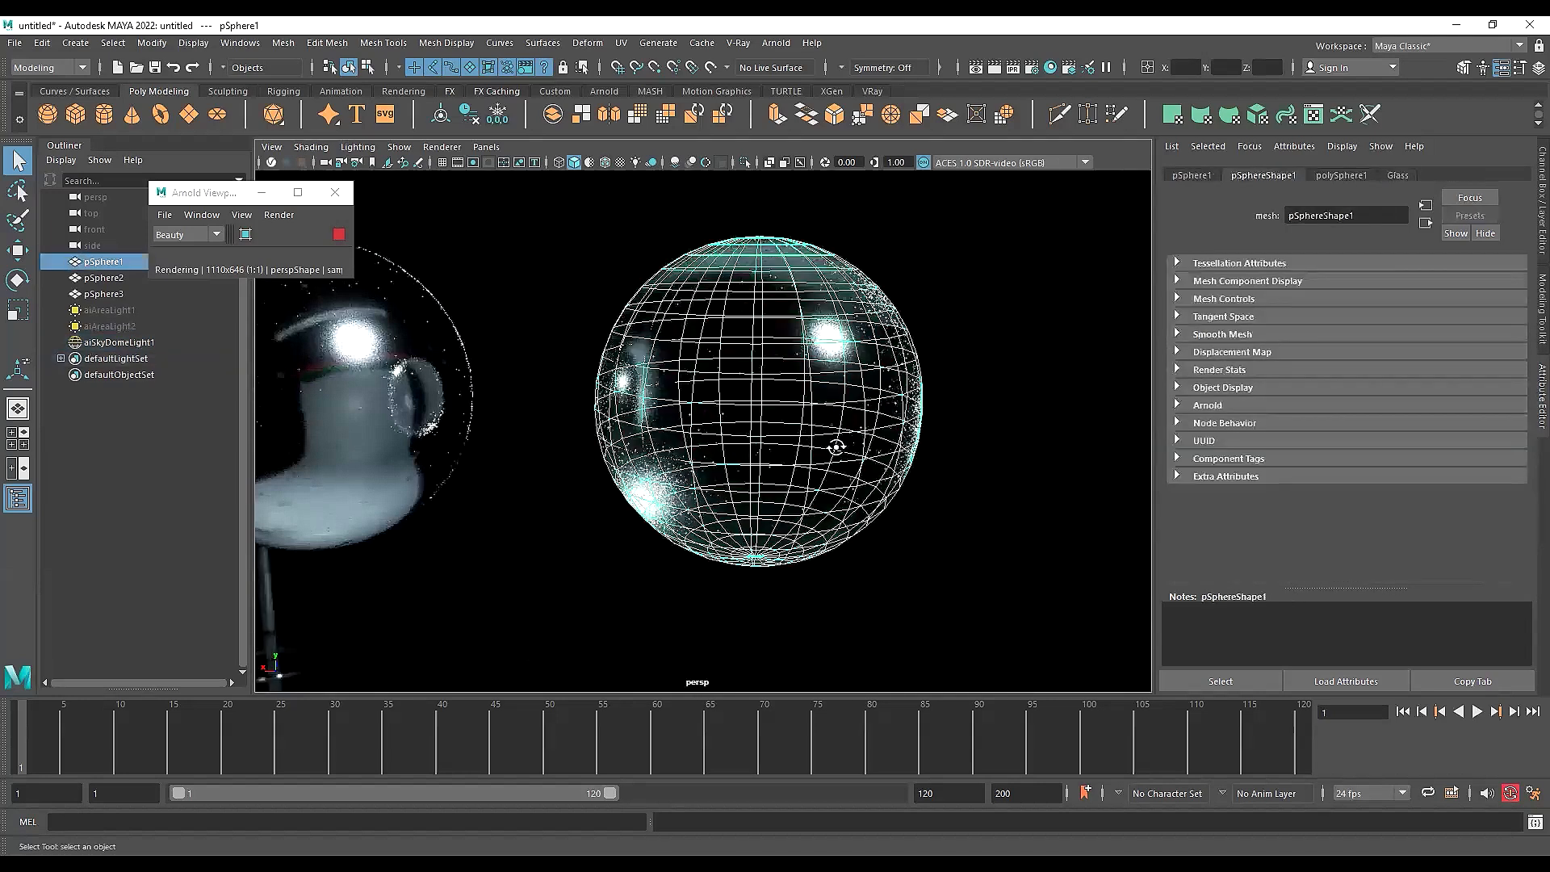
{"action": "left_click", "coordinate": [934, 505]}
{"action": "mouse_move", "coordinate": [933, 505]}
{"action": "left_mouse_down", "text": "alt"}
{"action": "mouse_move", "coordinate": [900, 502]}
{"action": "mouse_move", "coordinate": [960, 519]}
{"action": "left_mouse_up", "text": "alt"}
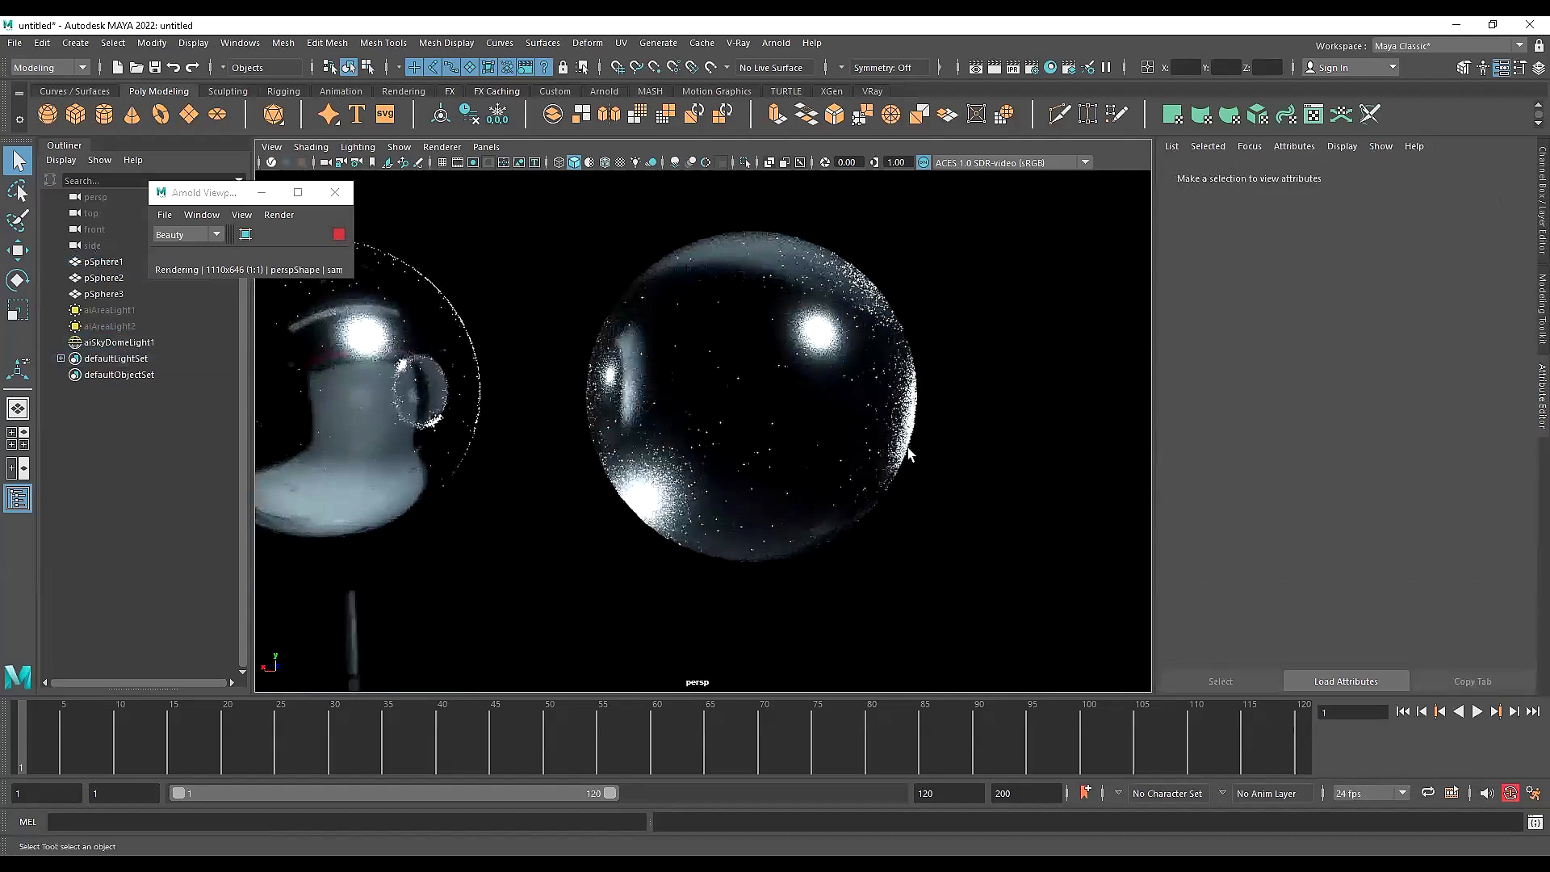
Lower the Glass material's specular roughness to 0.074 and view the deselected sphere from slightly different angles
{"action": "left_click", "coordinate": [845, 373]}
{"action": "left_click", "coordinate": [1395, 175]}
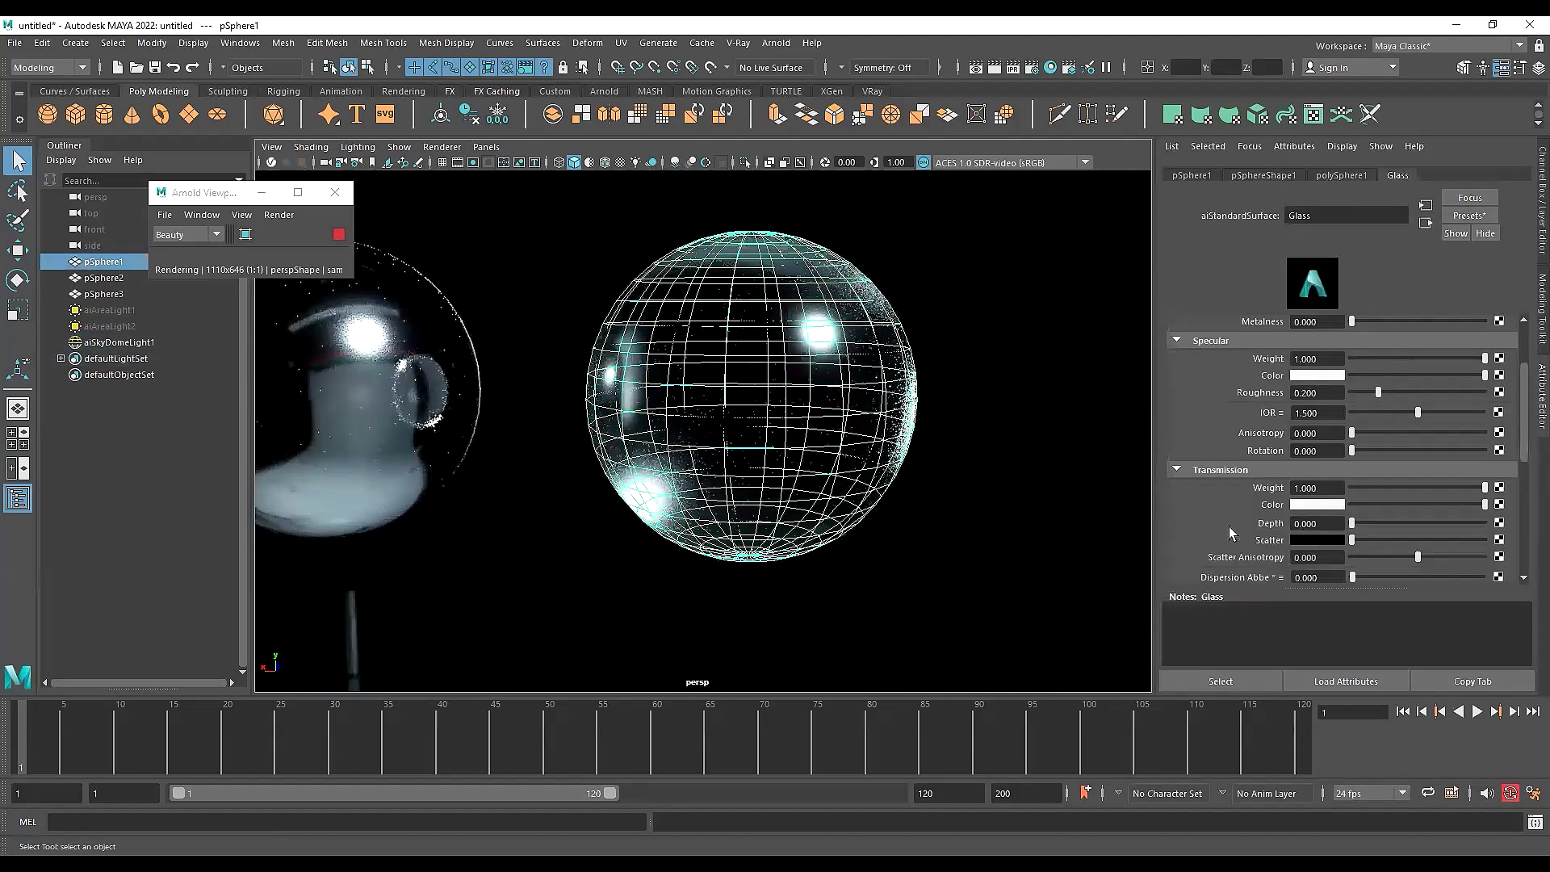
{"action": "scroll", "coordinate": [1231, 533], "scroll_direction": "down", "scroll_amount": 2}
{"action": "scroll", "coordinate": [1257, 464], "scroll_direction": "down", "scroll_amount": 2}
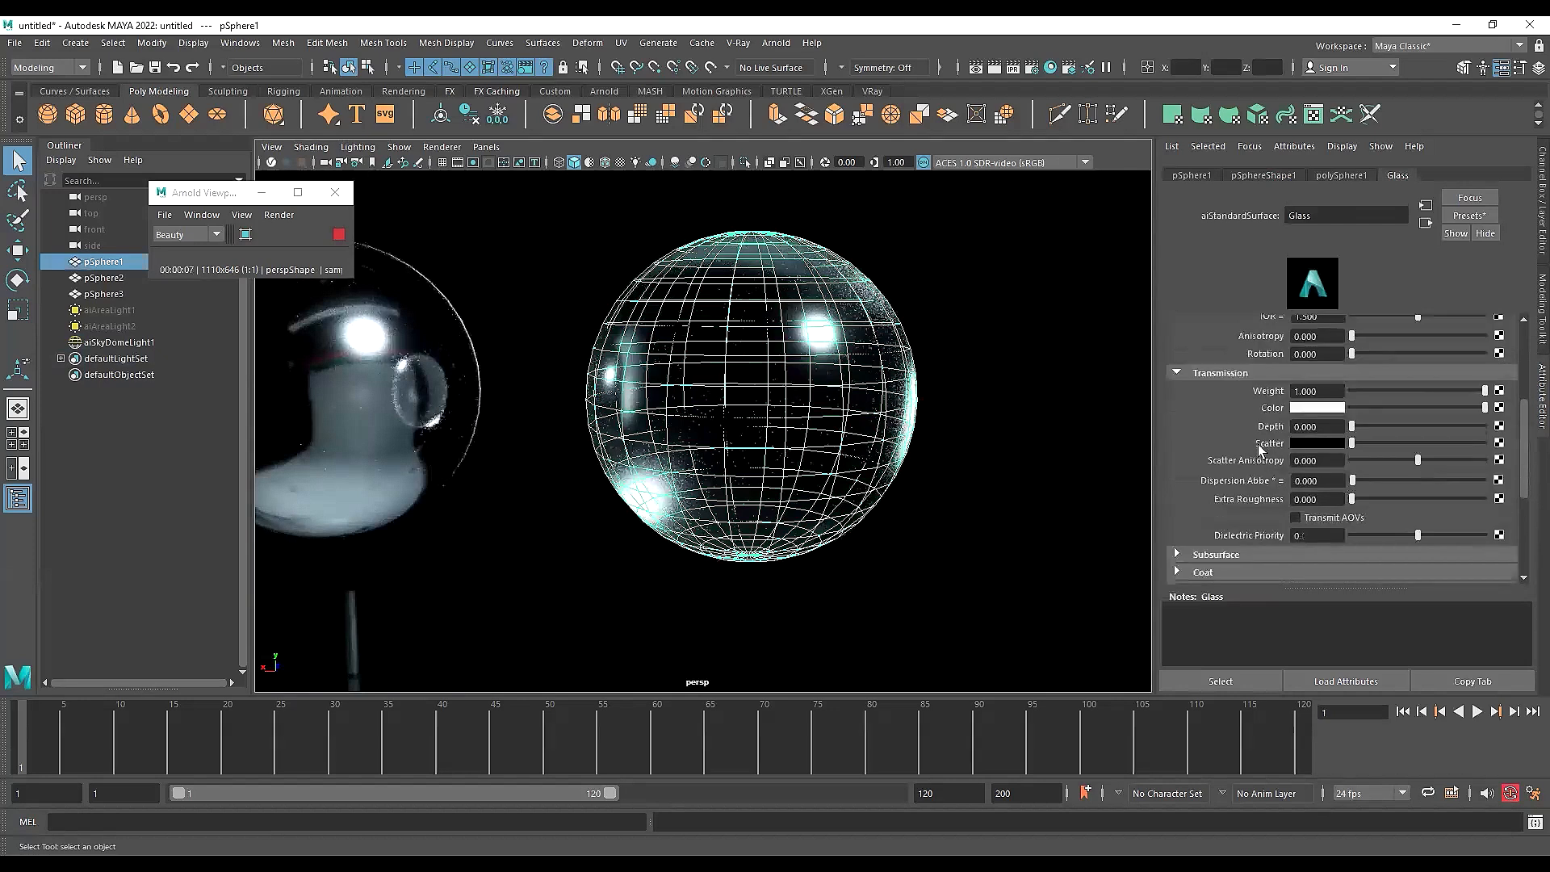
{"action": "scroll", "coordinate": [1260, 450], "scroll_direction": "up", "scroll_amount": 3}
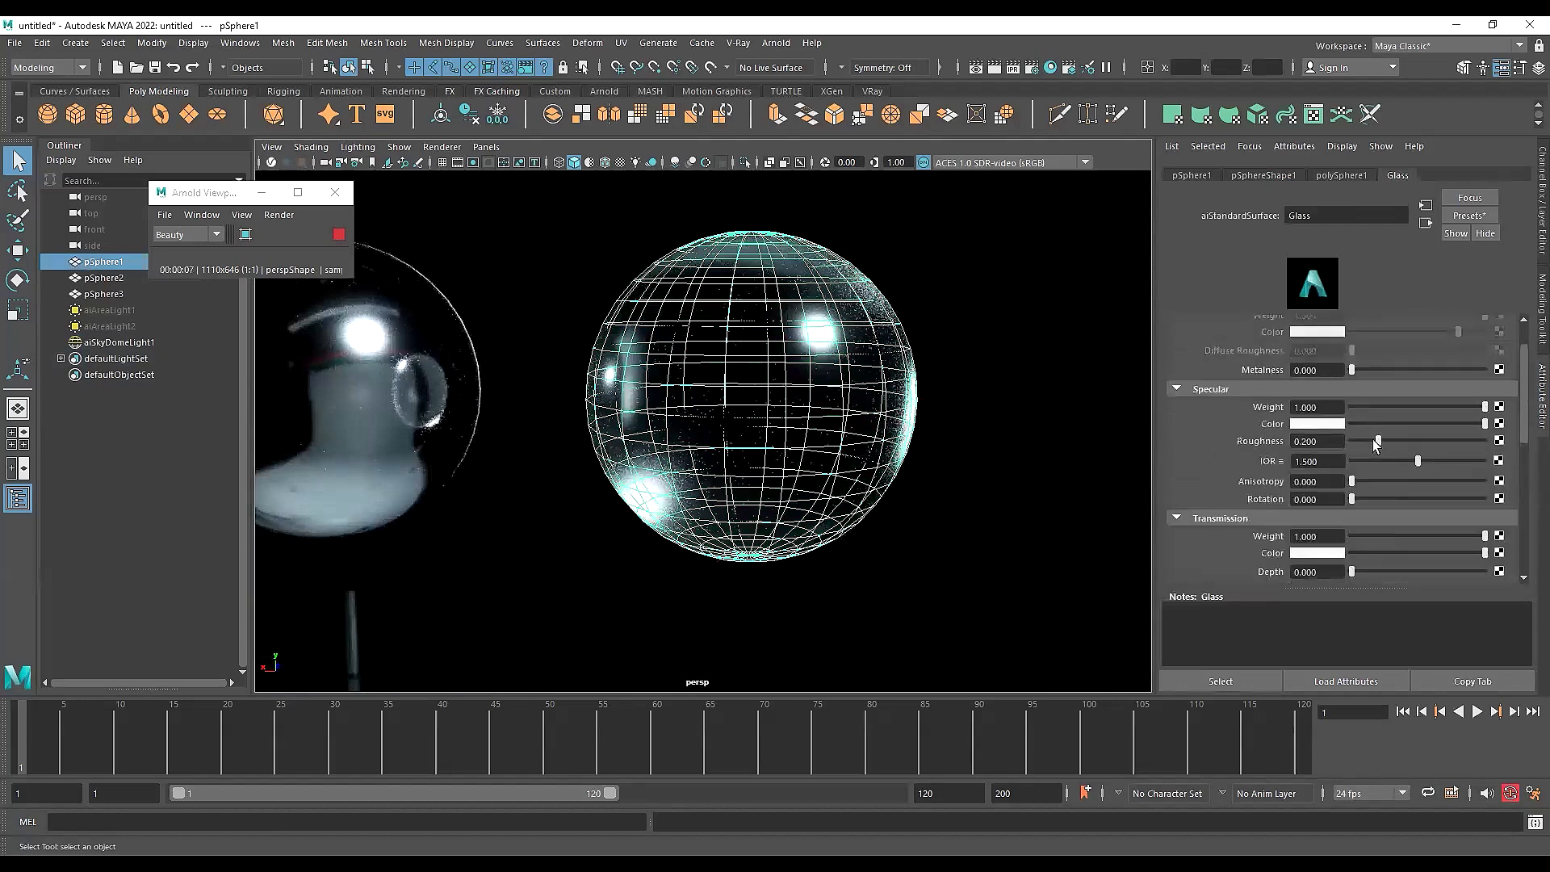
{"action": "left_click_drag", "start_coordinate": [1377, 440], "coordinate": [1361, 440]}
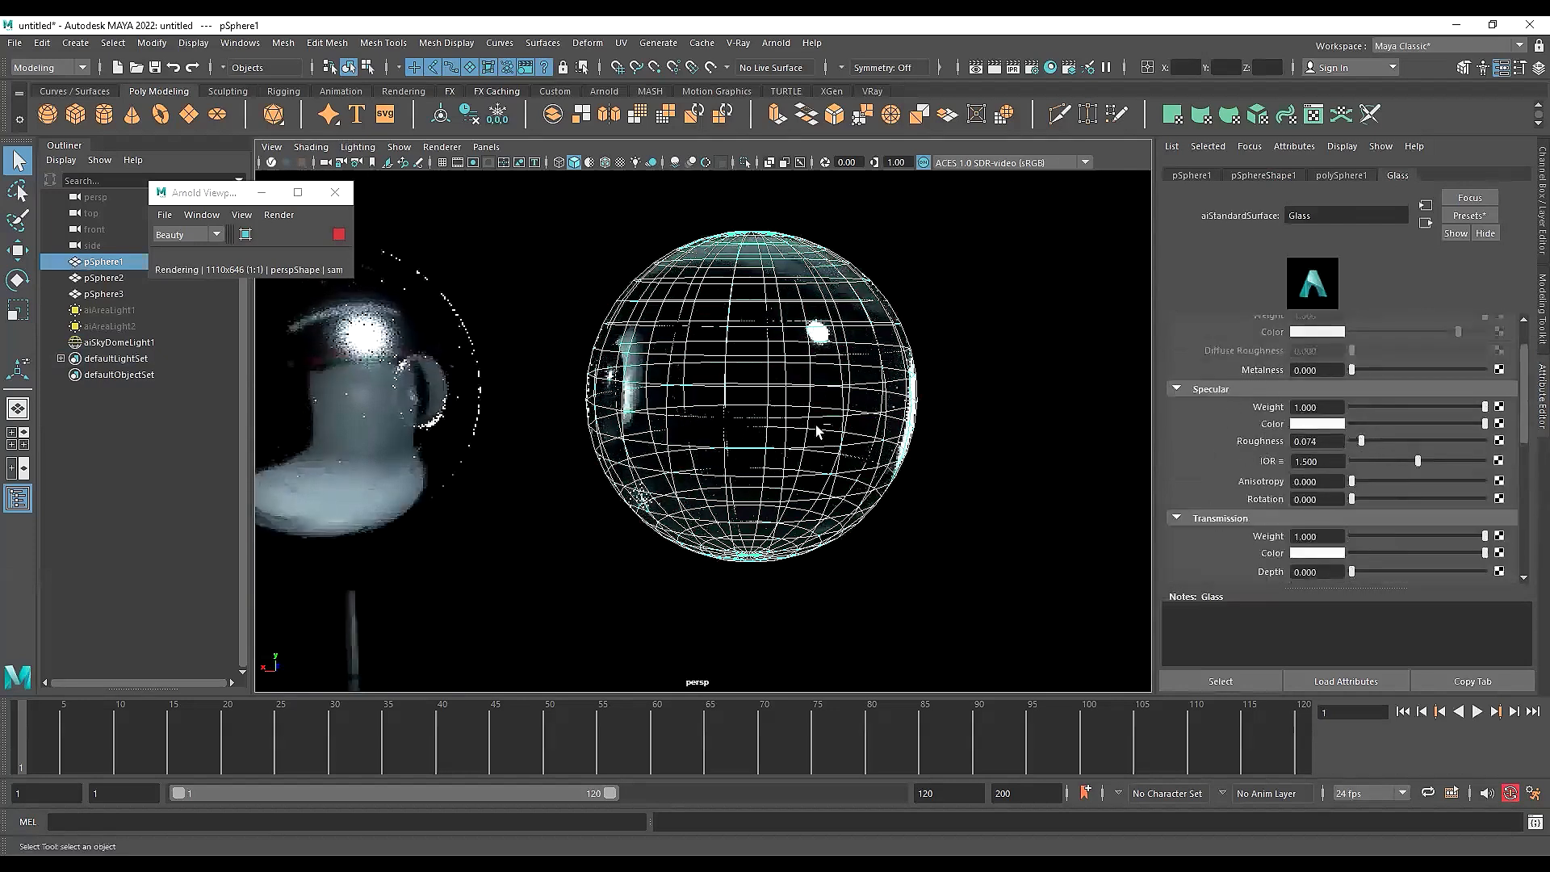
{"action": "left_click", "coordinate": [1024, 525]}
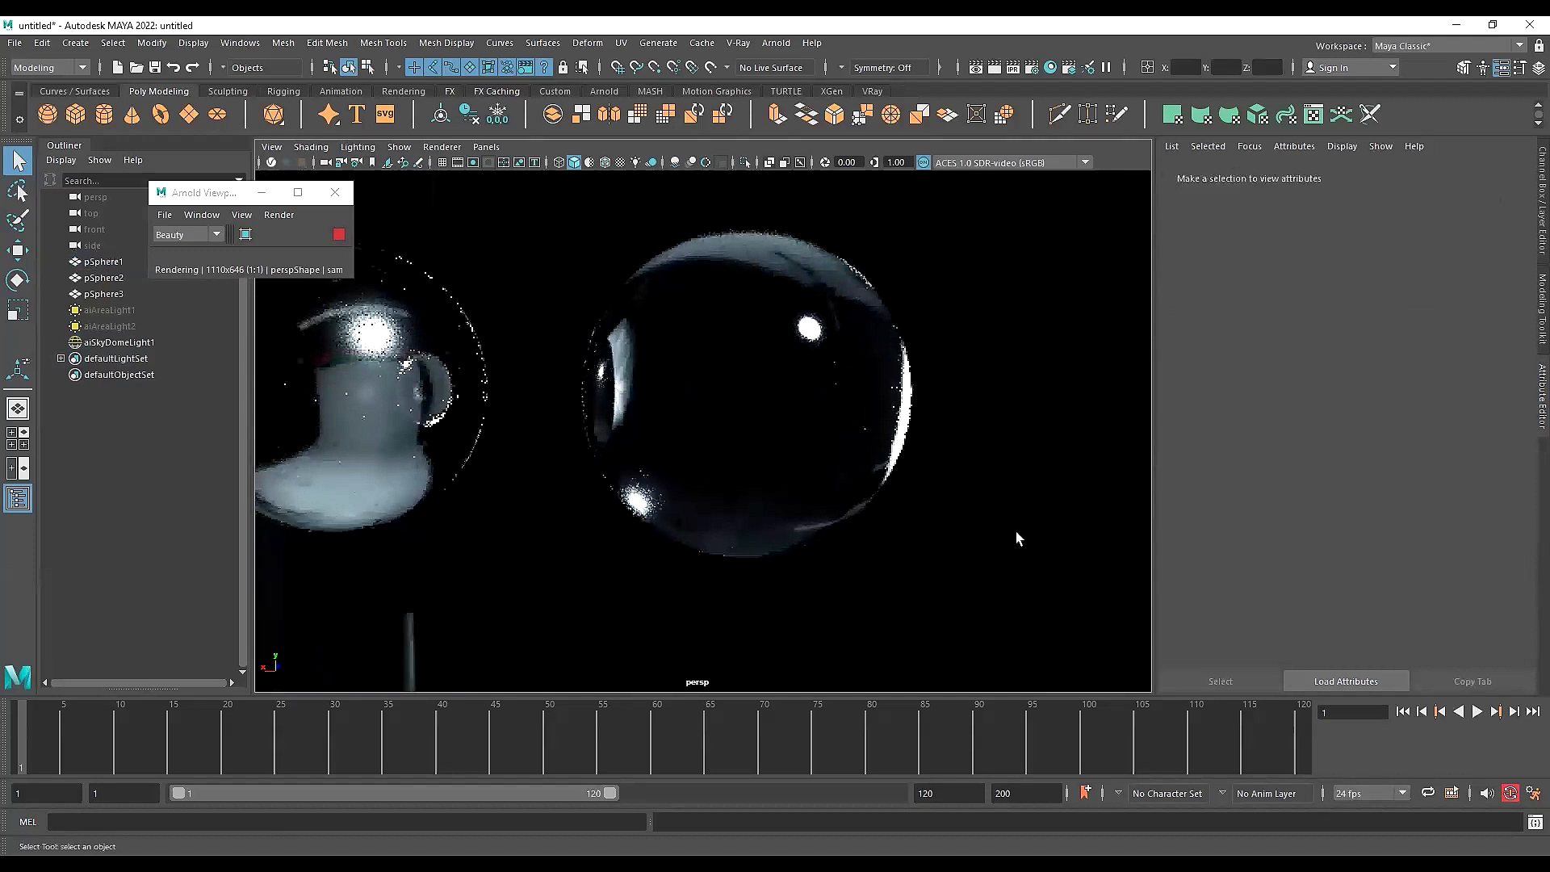
{"action": "left_click_drag", "start_coordinate": [1031, 529], "coordinate": [906, 435], "text": "alt"}
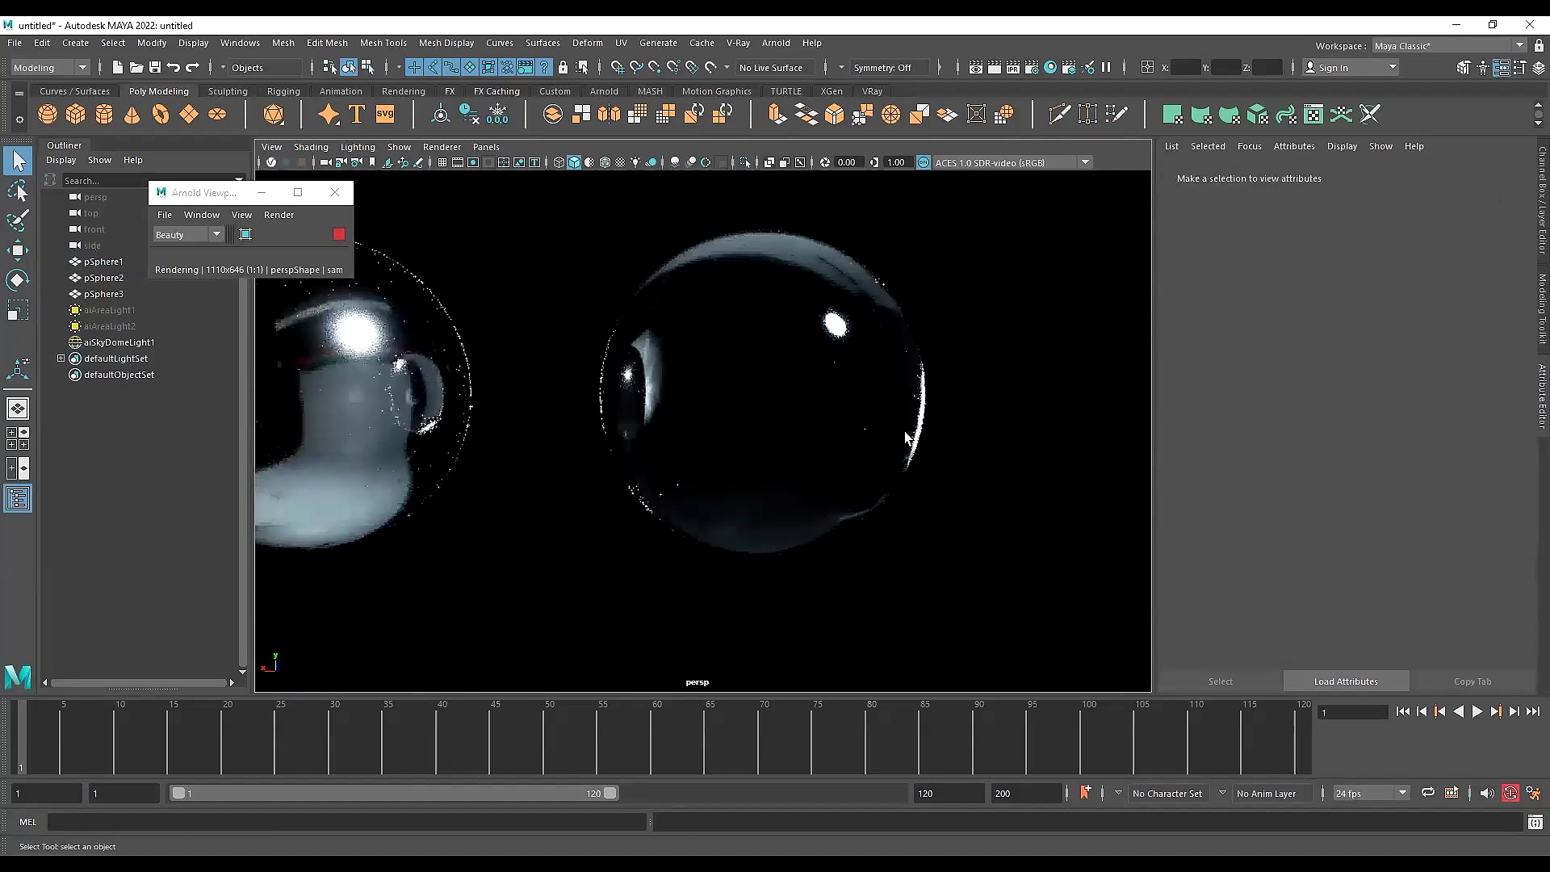
Reselect the glass sphere and review the Base, Specular and Transmission attributes of its Glass material
{"action": "key", "text": "ctrl+z"}
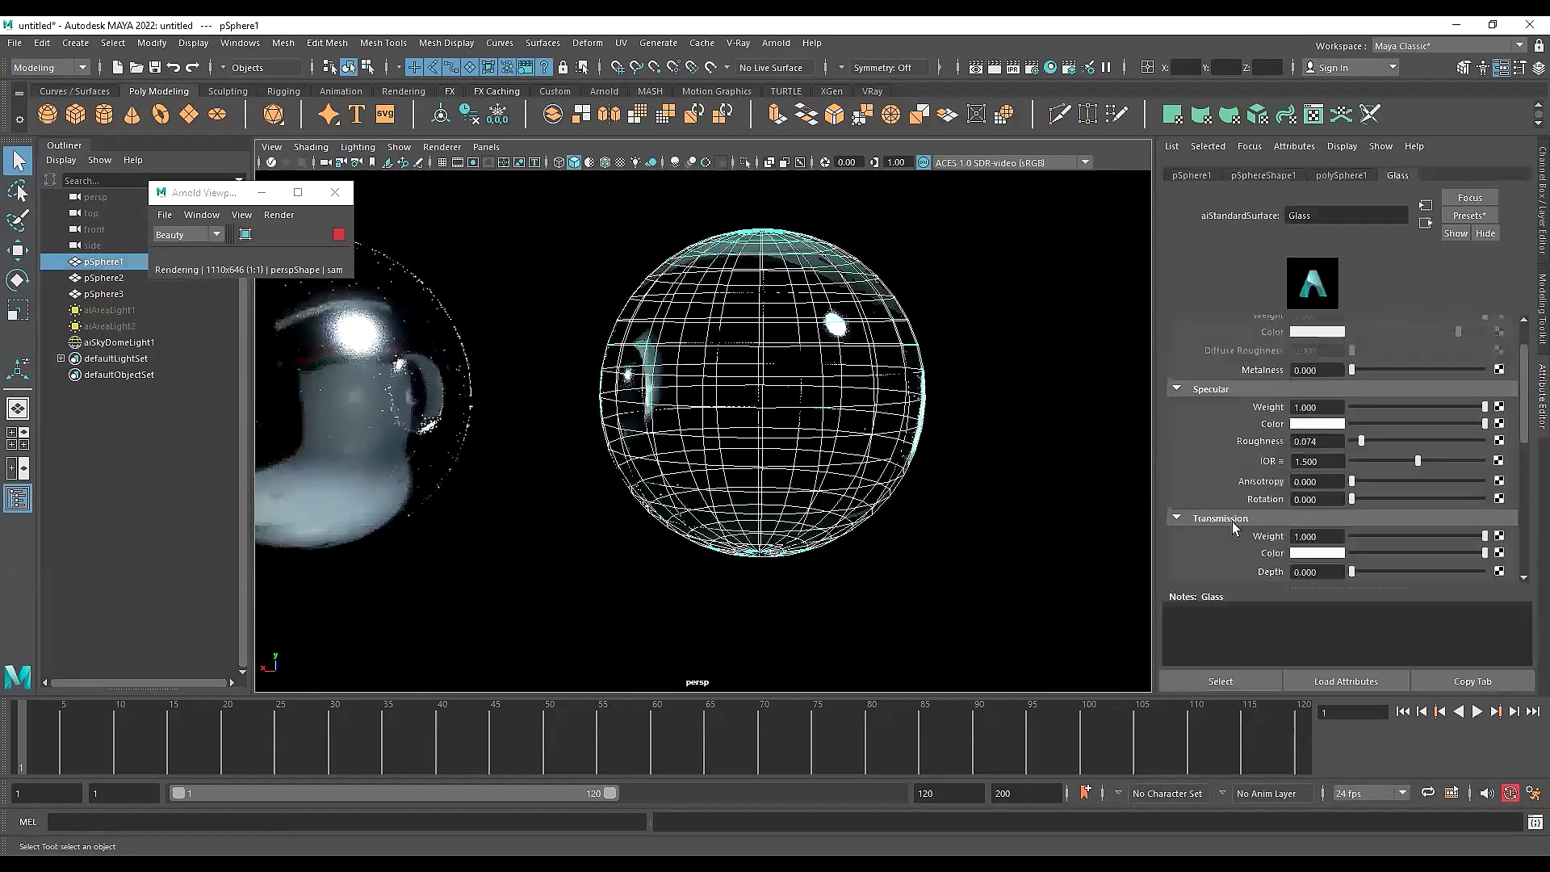
{"action": "scroll", "coordinate": [1377, 507], "scroll_direction": "down", "scroll_amount": 1}
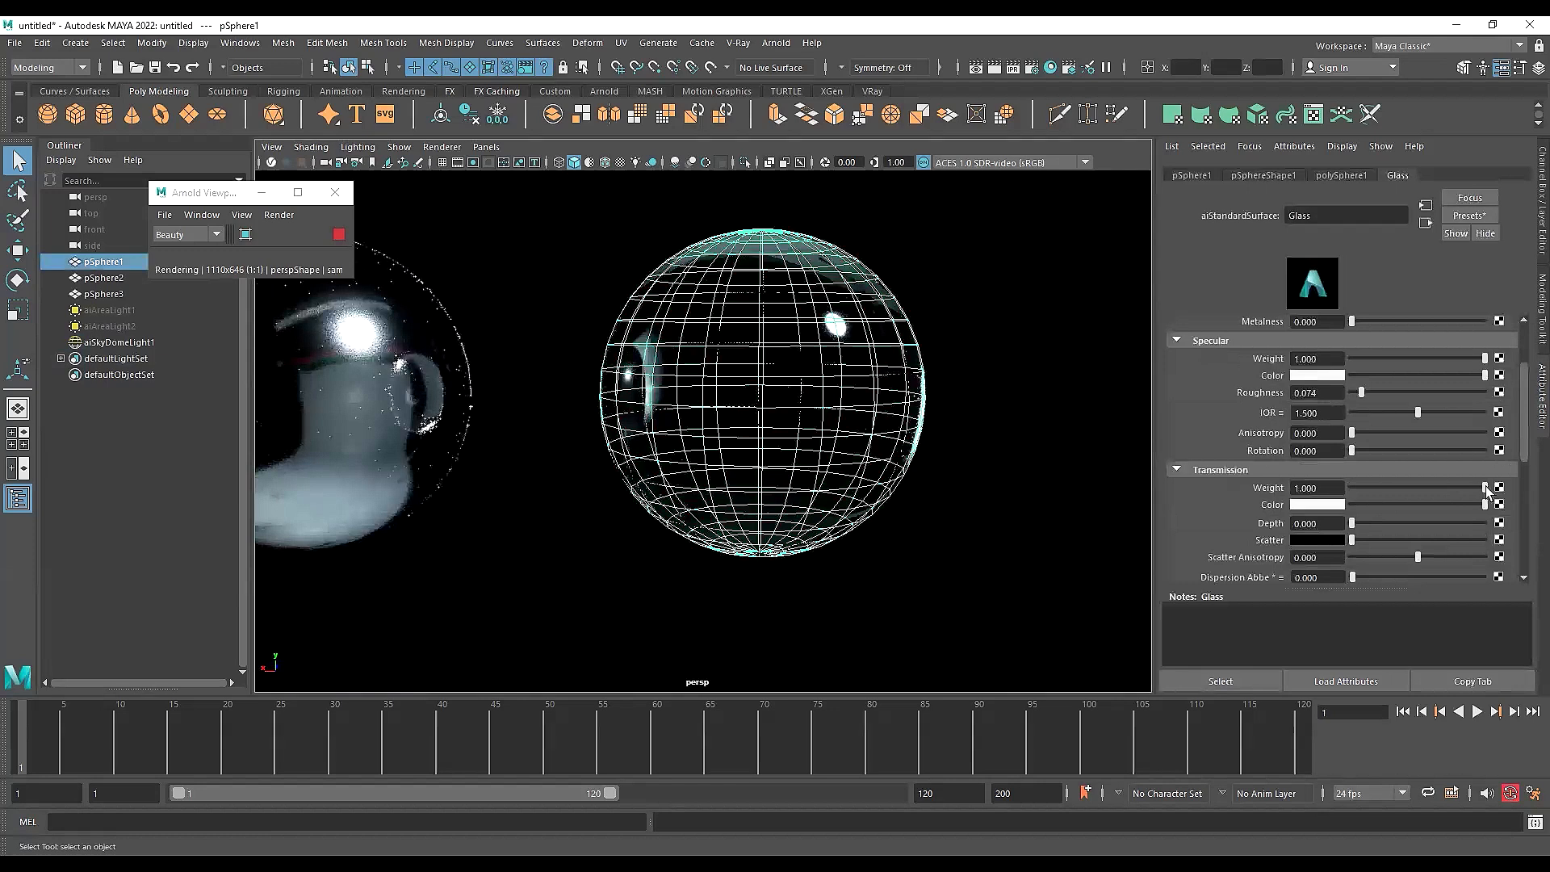
{"action": "scroll", "coordinate": [1283, 349], "scroll_direction": "up", "scroll_amount": 3}
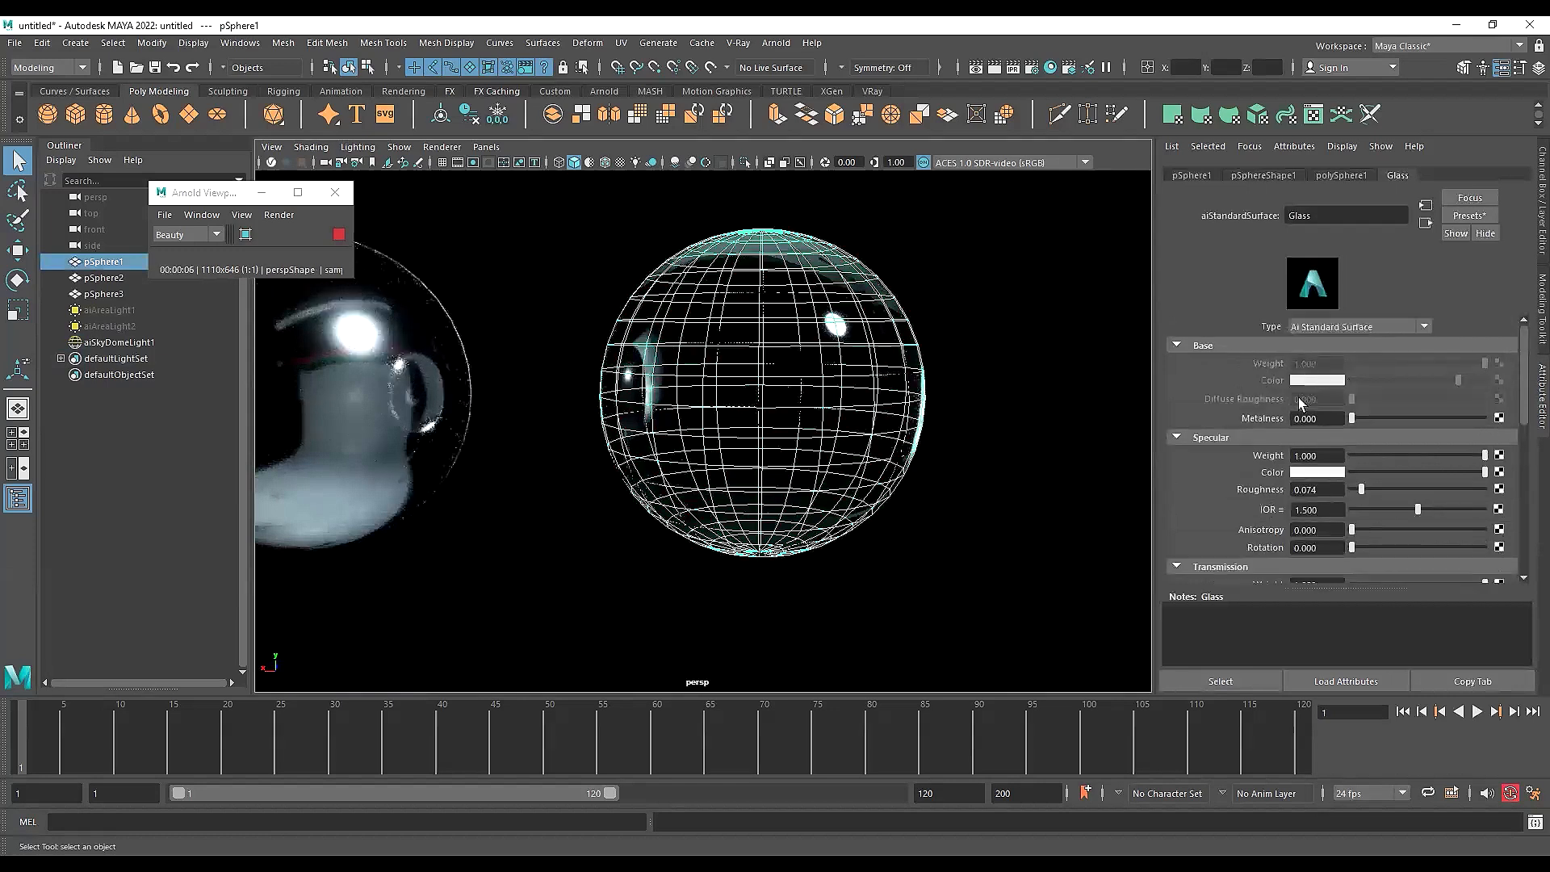
{"action": "scroll", "coordinate": [1275, 400], "scroll_direction": "down", "scroll_amount": 3}
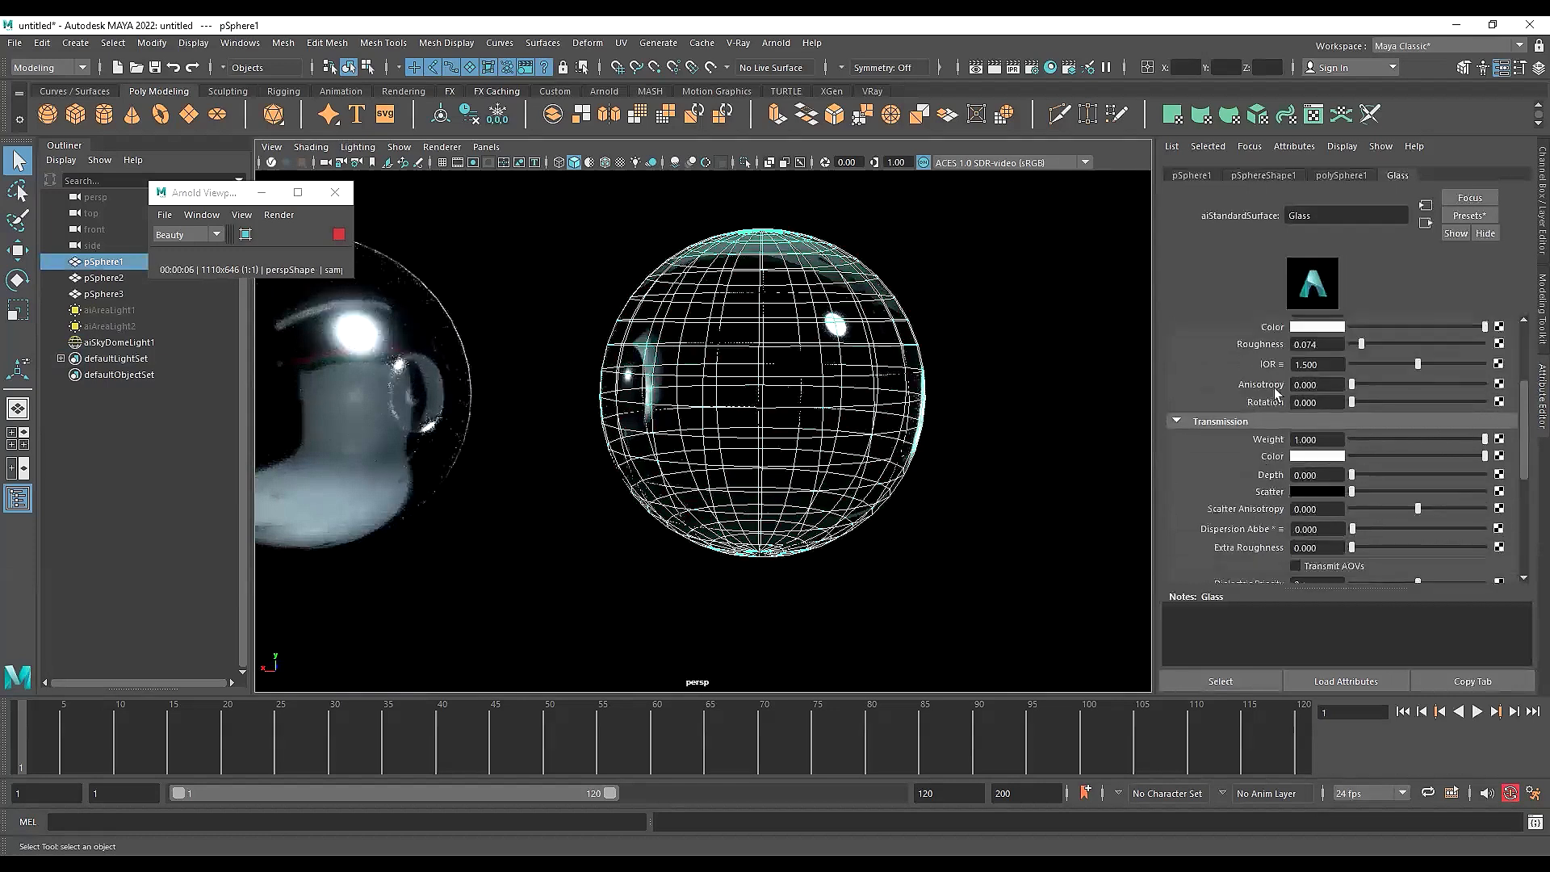
{"action": "scroll", "coordinate": [1328, 337], "scroll_direction": "up", "scroll_amount": 2}
{"action": "scroll", "coordinate": [1214, 503], "scroll_direction": "down", "scroll_amount": 2}
{"action": "middle_click_drag", "start_coordinate": [824, 430], "coordinate": [810, 434], "text": "alt"}
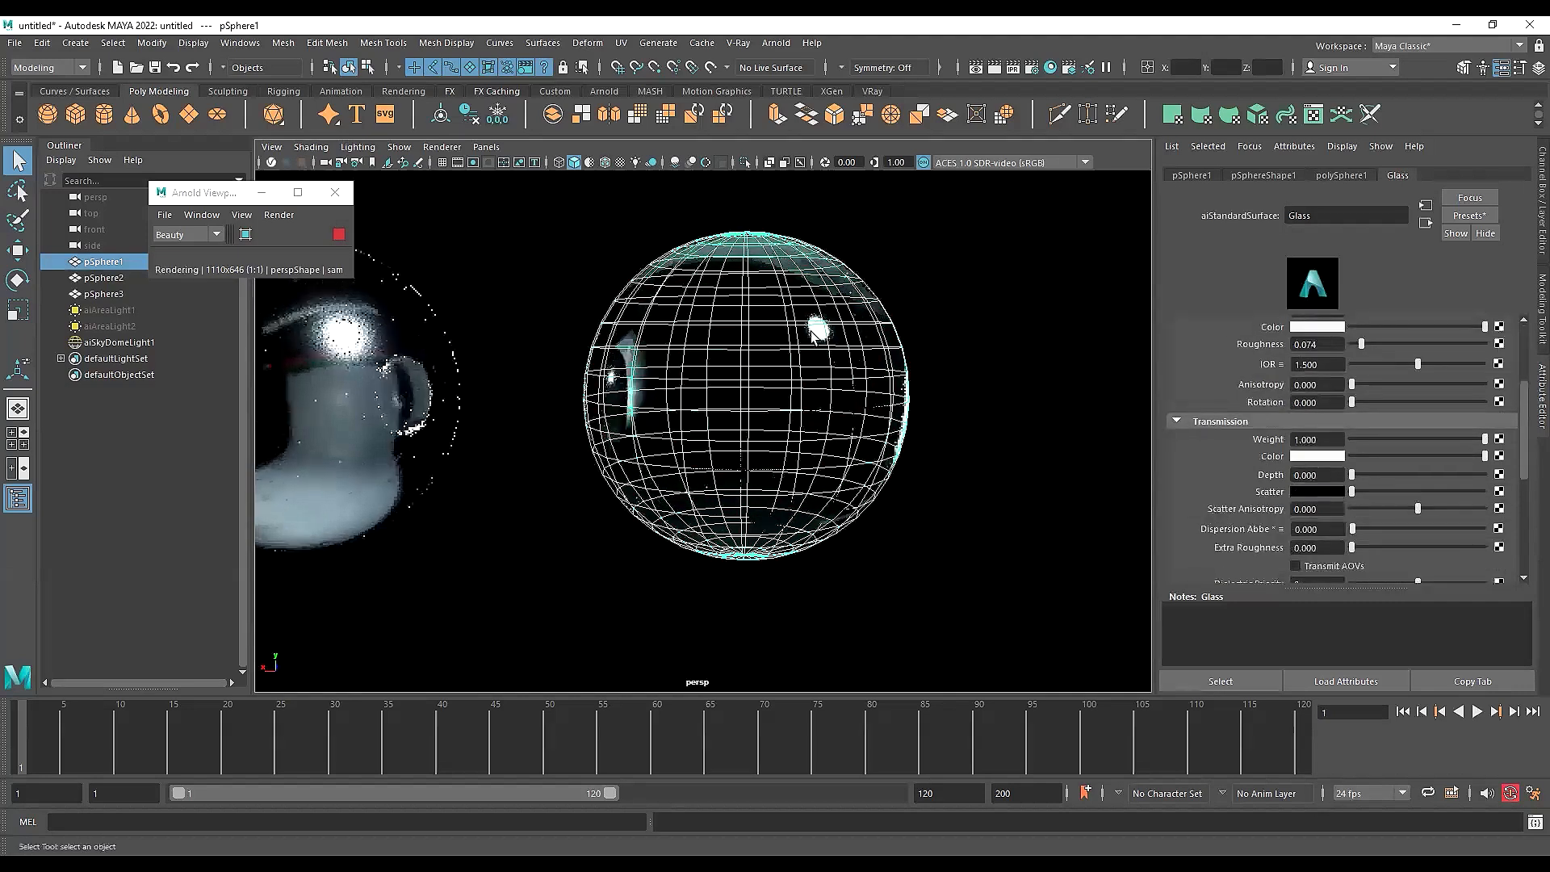
Change the Glass material's transmission color to a muted red and inspect the tinted render with the sphere deselected
{"action": "left_click", "coordinate": [1329, 458]}
{"action": "left_click", "coordinate": [1235, 446]}
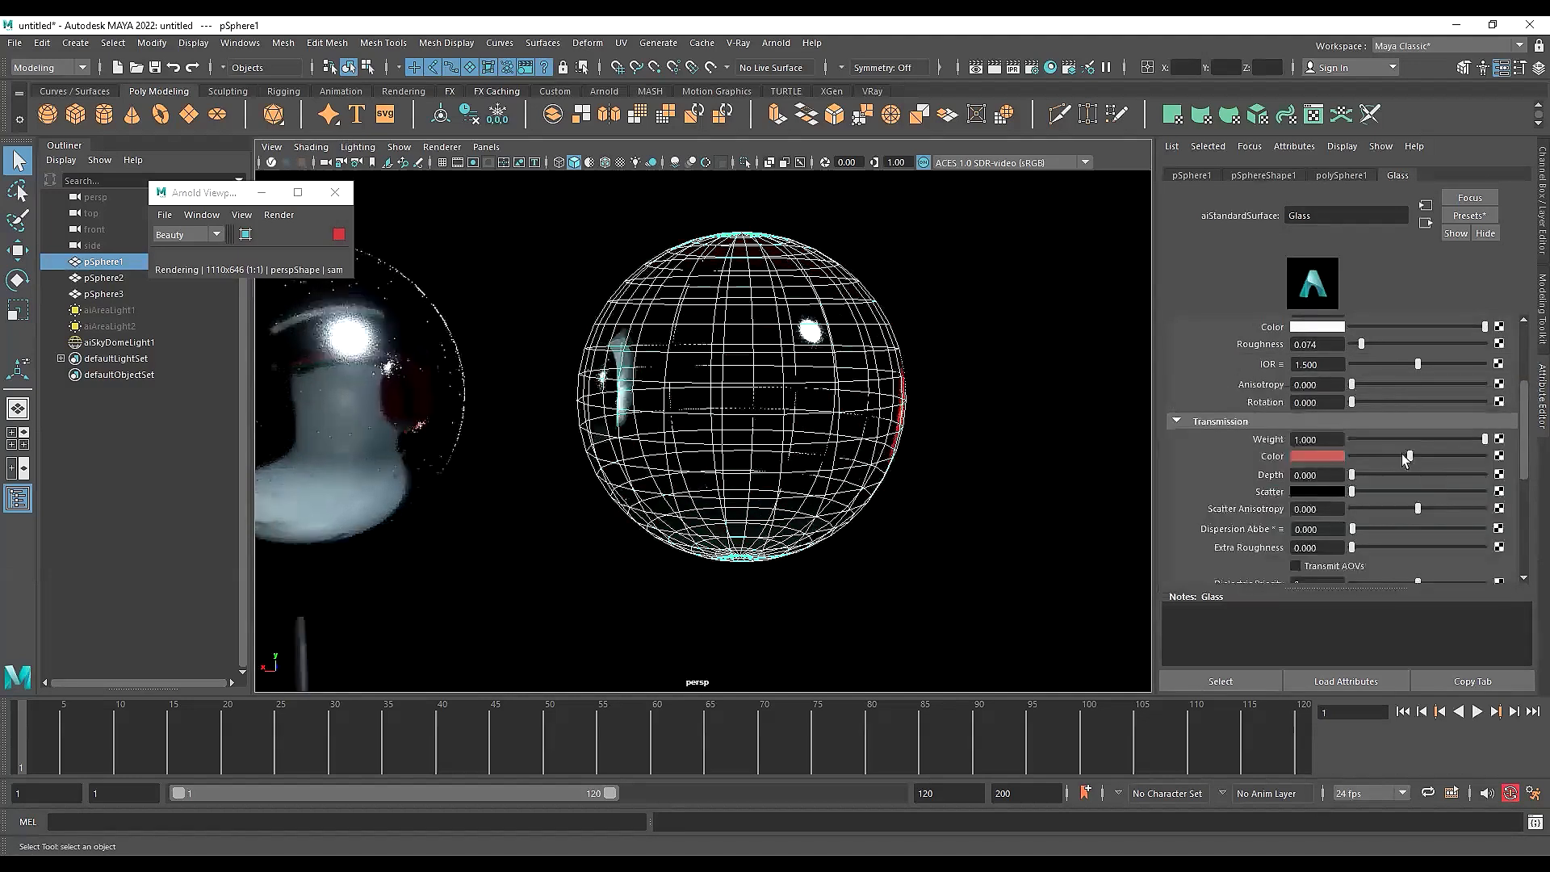
{"action": "left_click", "coordinate": [966, 440]}
{"action": "left_click", "coordinate": [813, 418]}
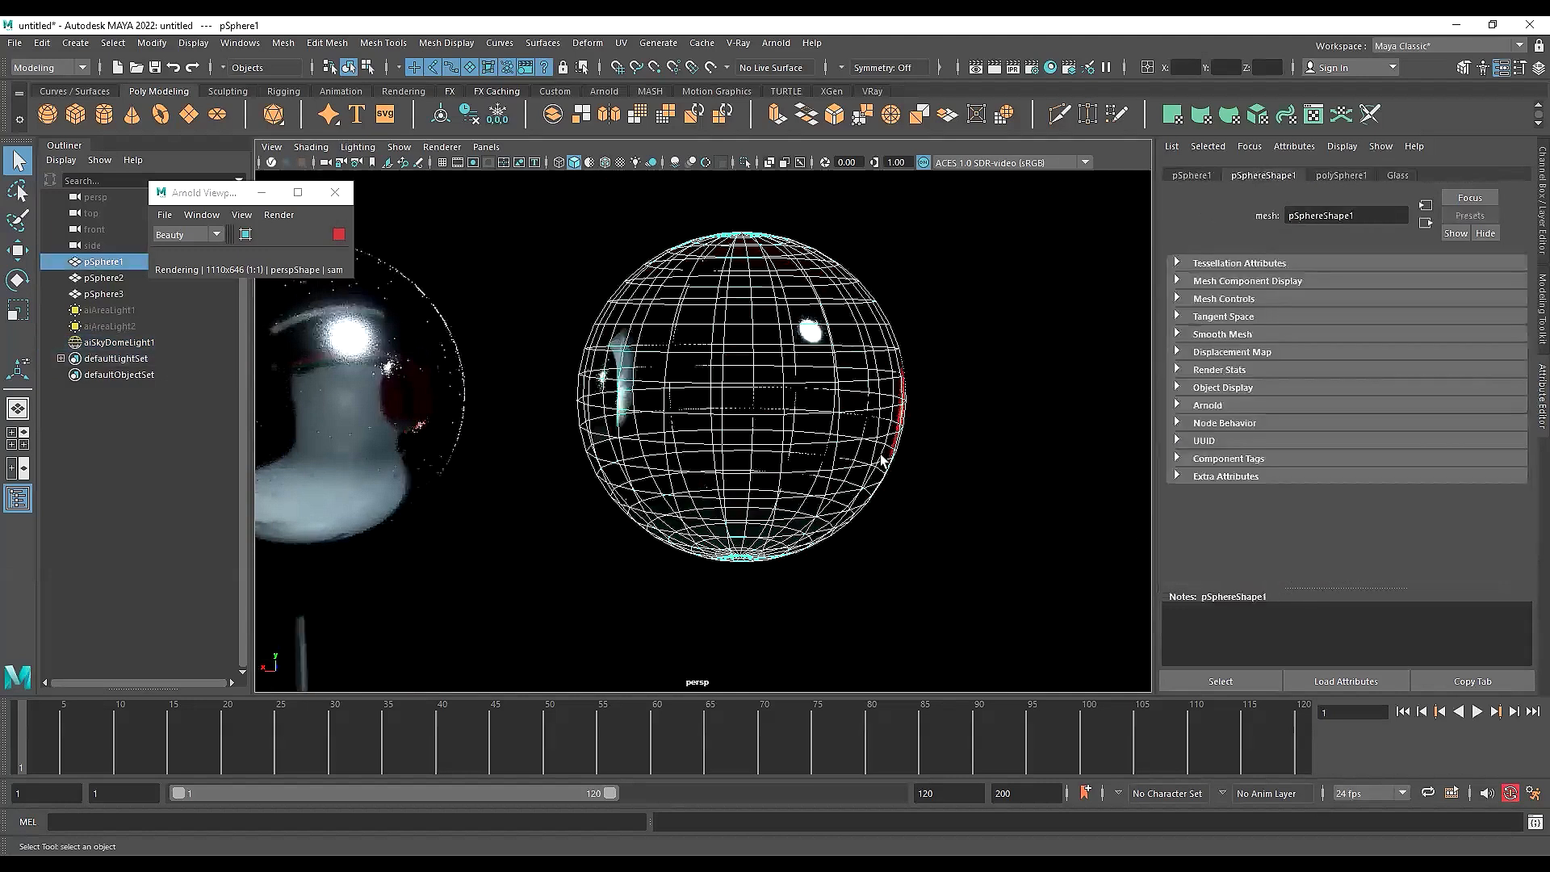
{"action": "left_click", "coordinate": [881, 455]}
{"action": "mouse_move", "coordinate": [880, 457]}
{"action": "left_mouse_down", "text": "alt"}
{"action": "mouse_move", "coordinate": [836, 474]}
{"action": "mouse_move", "coordinate": [843, 486]}
{"action": "mouse_move", "coordinate": [875, 422]}
{"action": "mouse_move", "coordinate": [855, 446]}
{"action": "mouse_move", "coordinate": [881, 463]}
{"action": "mouse_move", "coordinate": [855, 457]}
{"action": "left_mouse_up", "text": "alt"}
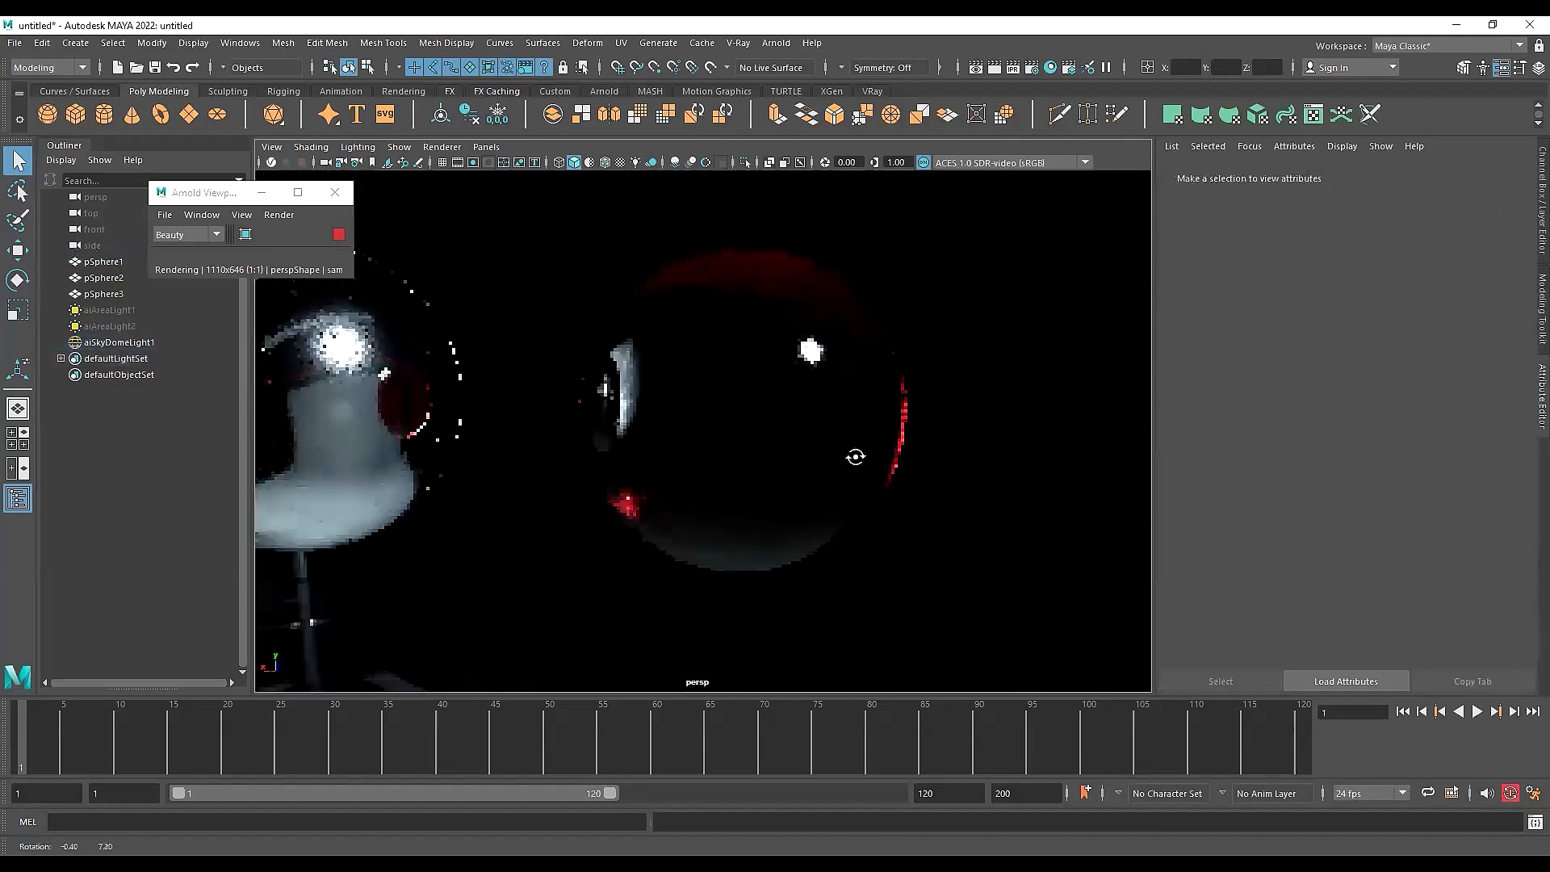
{"action": "left_click_drag", "start_coordinate": [733, 350], "coordinate": [811, 377], "text": "alt"}
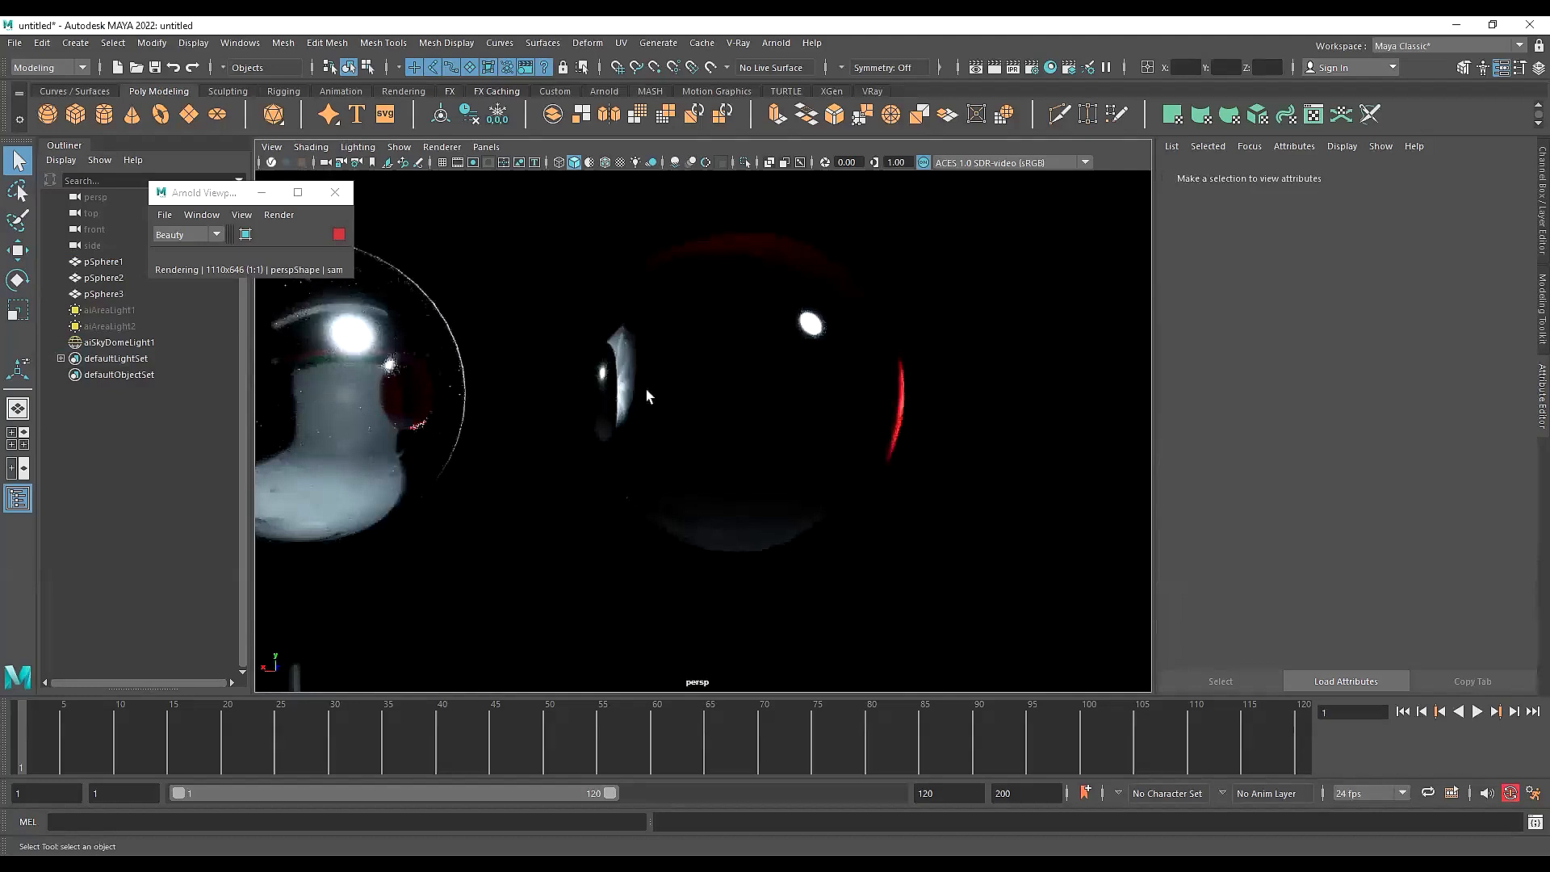
Raise the Glass material's transmission depth to the end of its slider range and check the render with the sphere deselected
{"action": "left_click", "coordinate": [743, 400]}
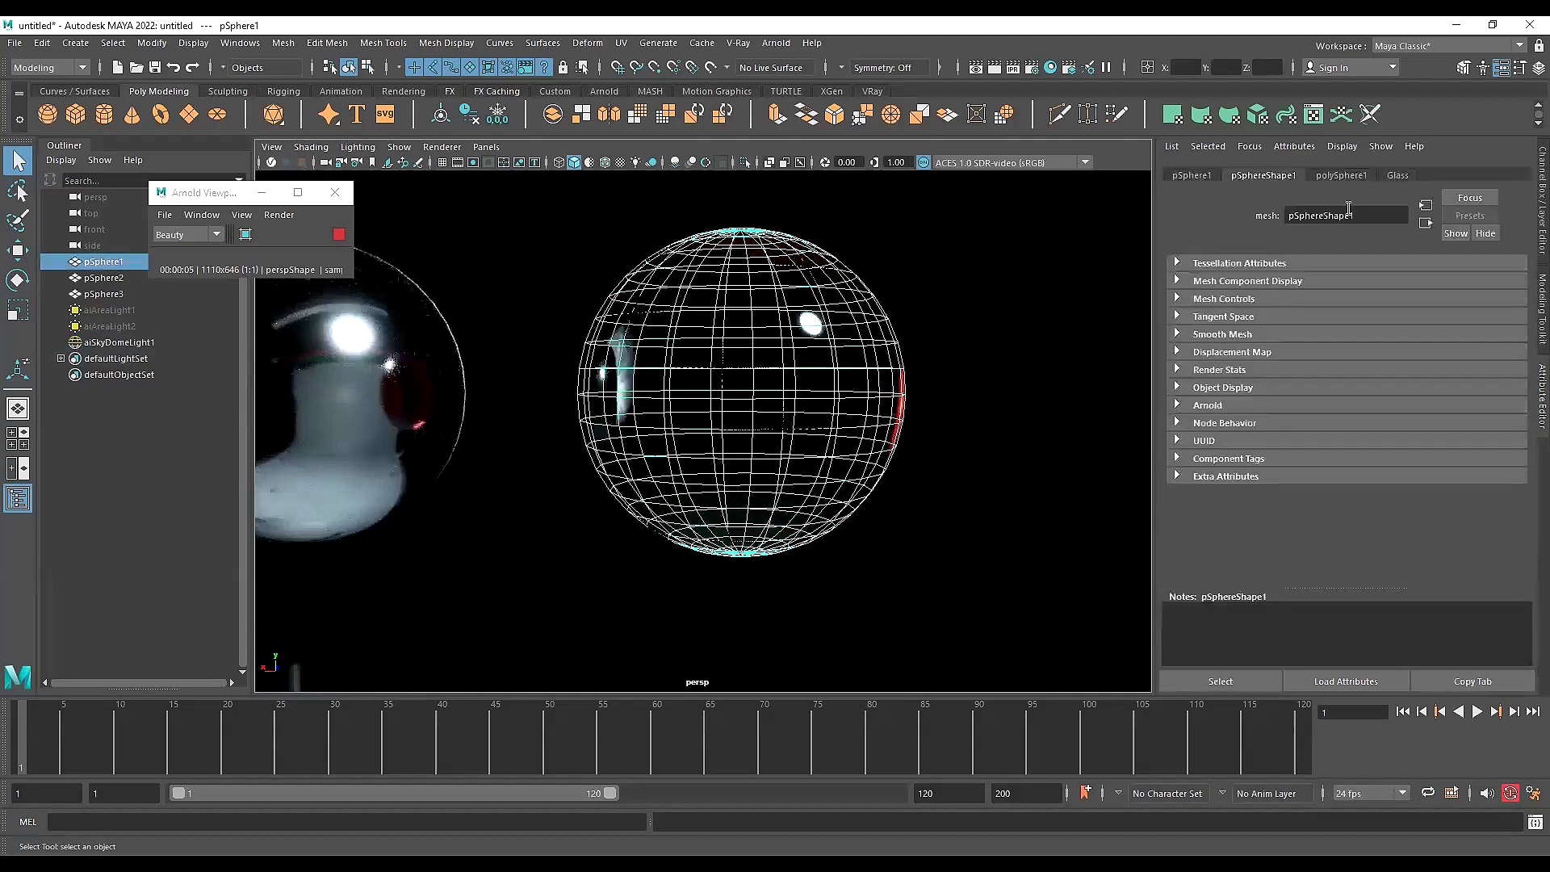
{"action": "left_click", "coordinate": [1397, 176]}
{"action": "left_click", "coordinate": [1067, 488]}
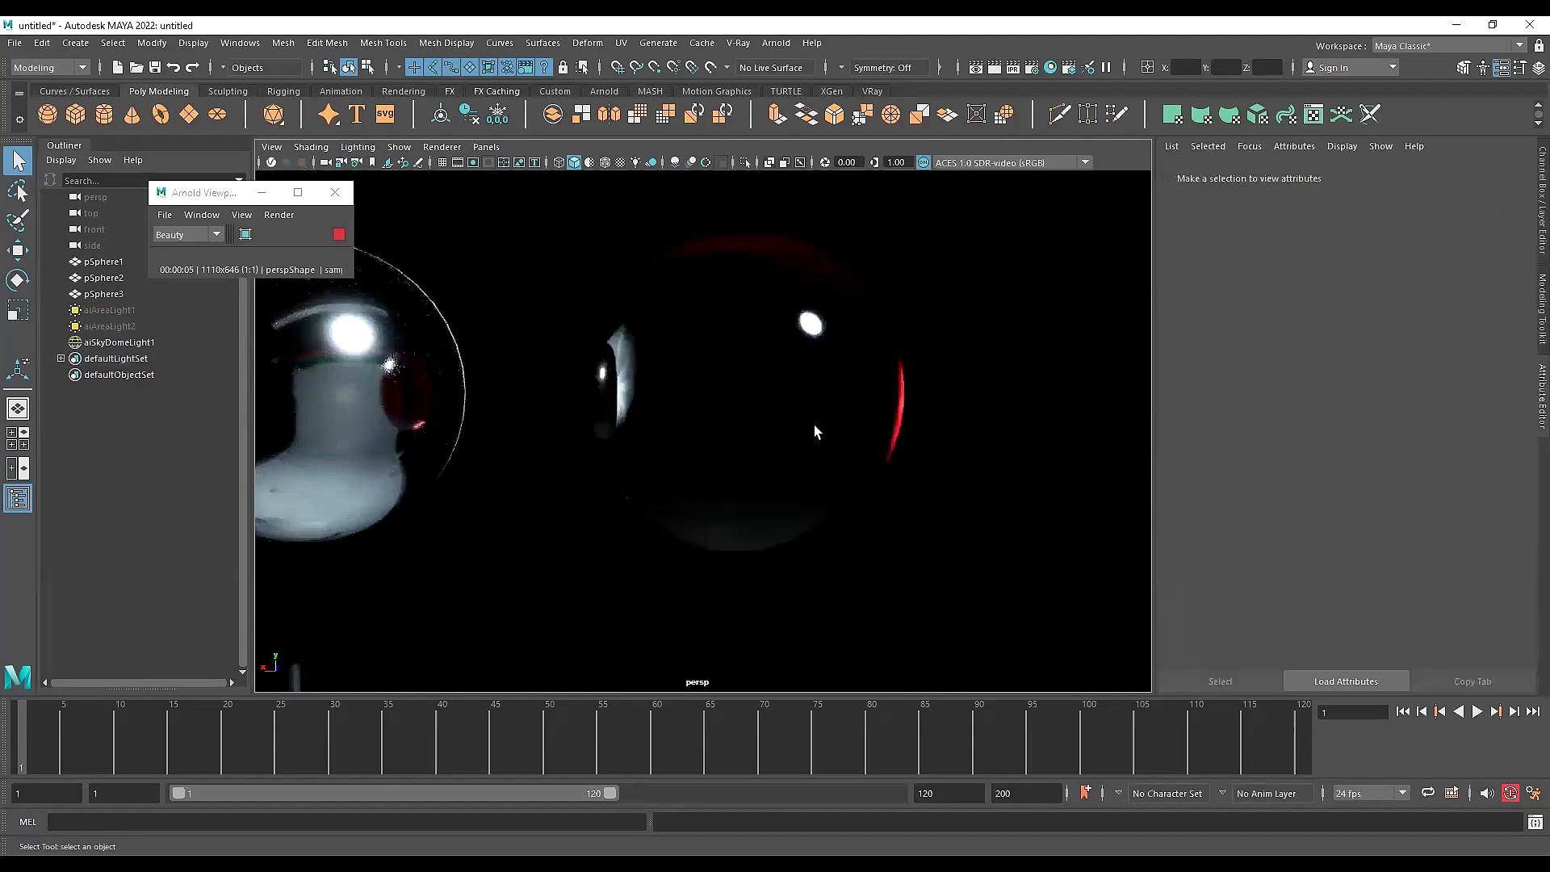
{"action": "left_click", "coordinate": [814, 425]}
{"action": "scroll", "coordinate": [1239, 511], "scroll_direction": "down", "scroll_amount": 2}
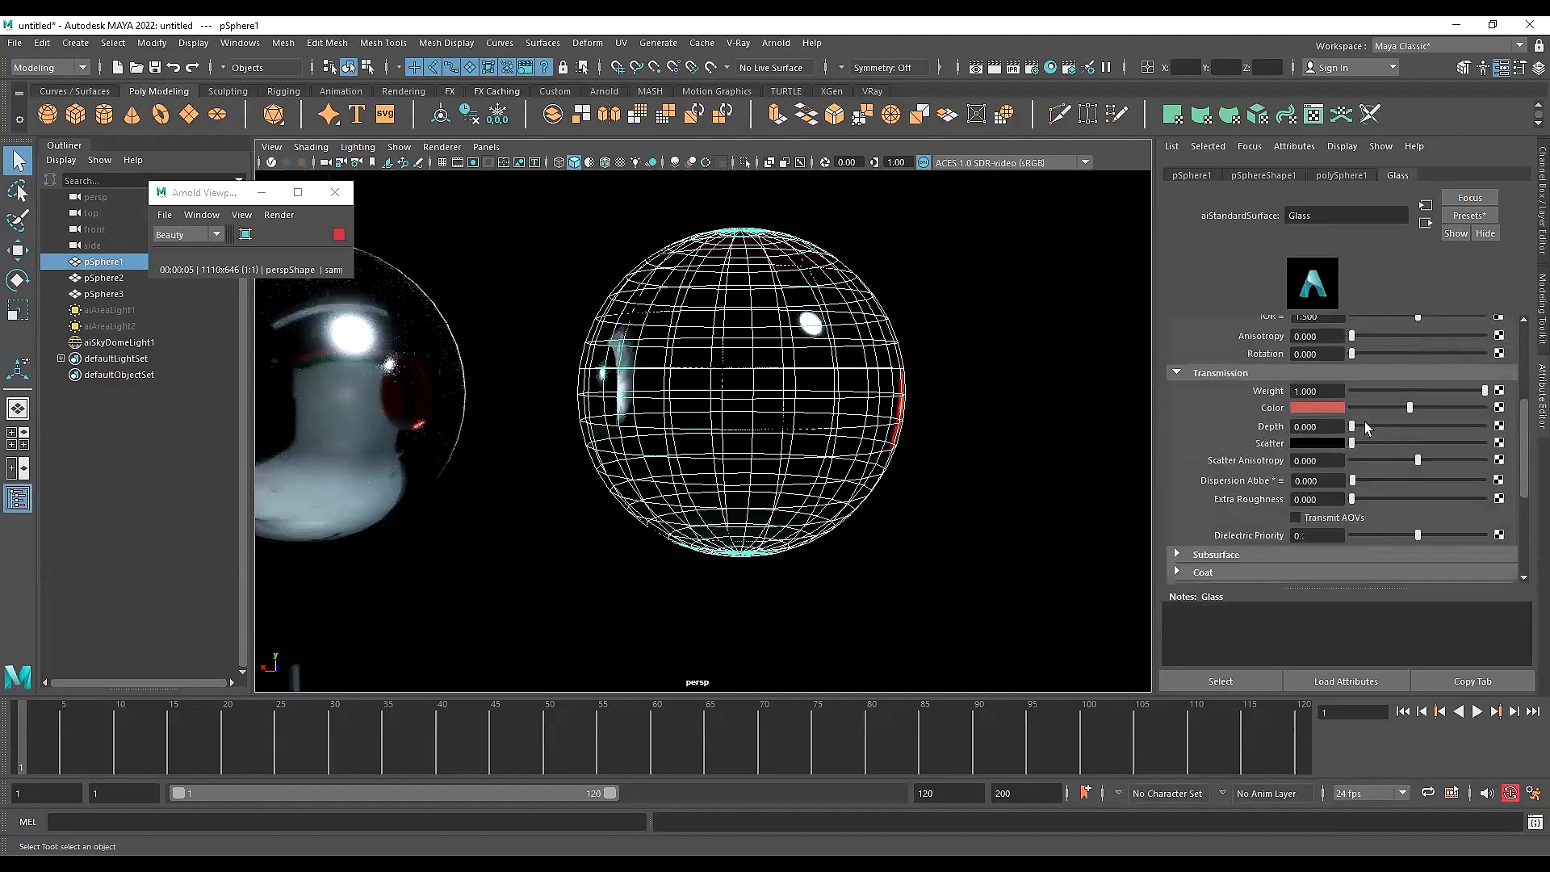
{"action": "left_click_drag", "start_coordinate": [1386, 430], "coordinate": [1507, 433]}
{"action": "left_click", "coordinate": [899, 443]}
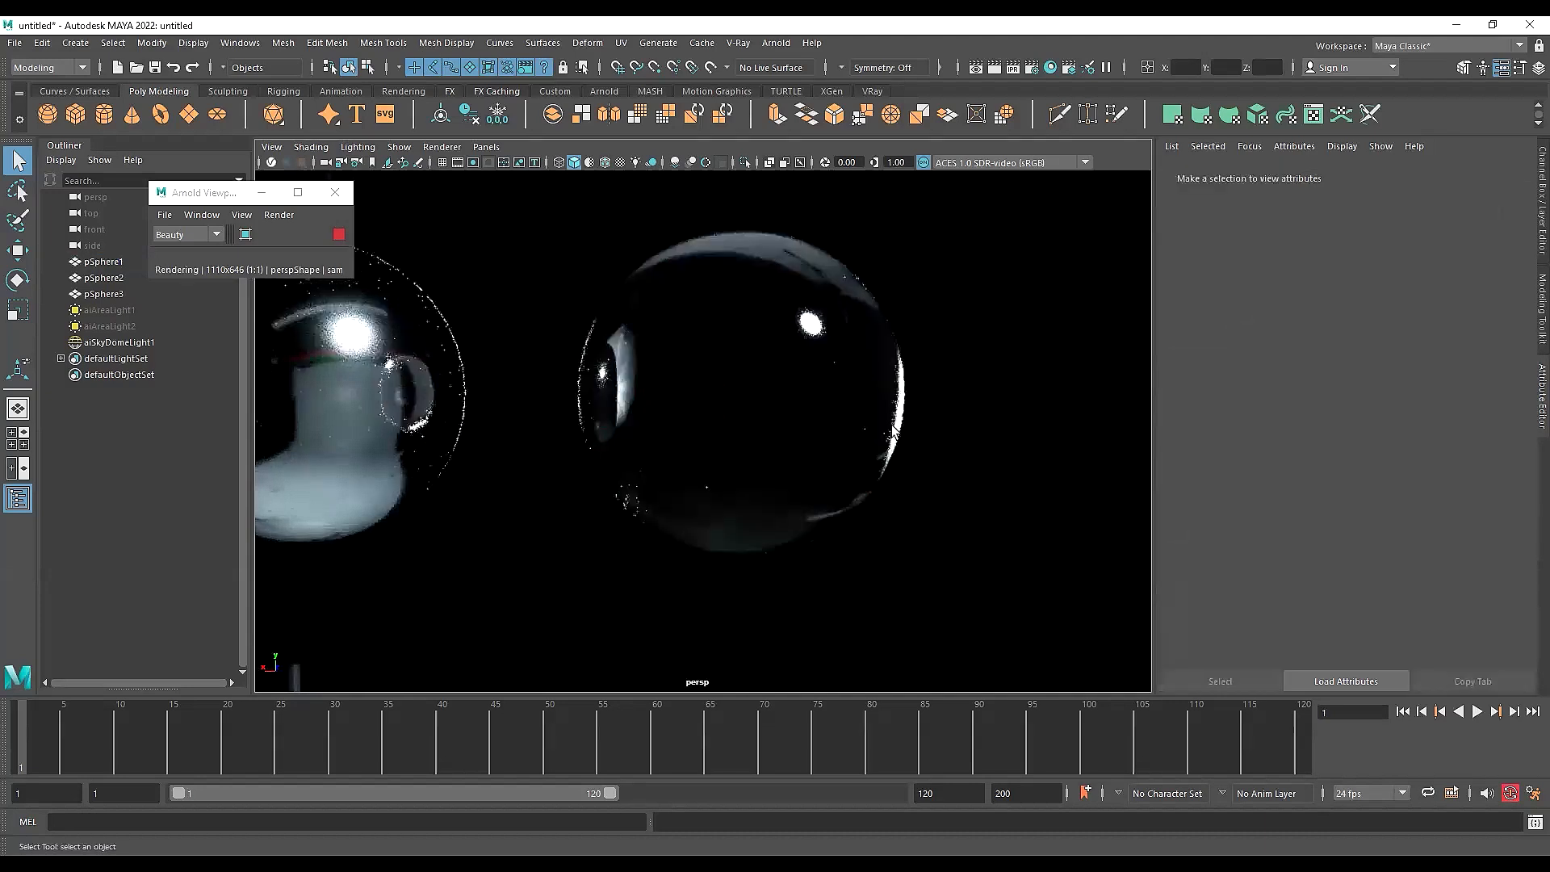
{"action": "left_click_drag", "start_coordinate": [869, 439], "coordinate": [772, 462], "text": "alt"}
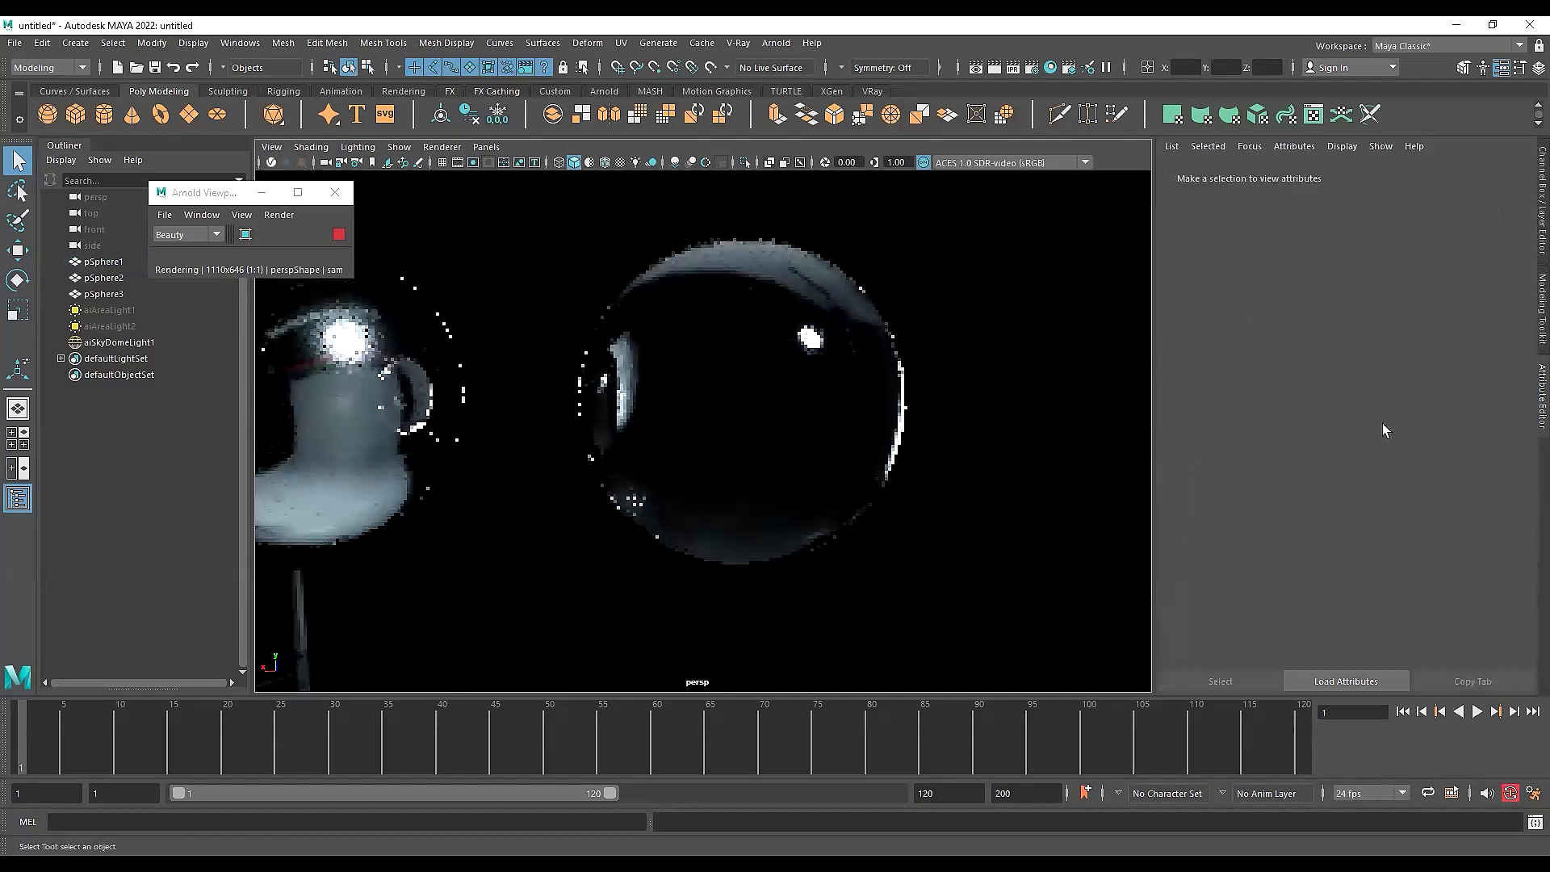
Reduce the Glass material's transmission depth to 1.227 and inspect the tinted sphere from slightly different angles
{"action": "key", "text": "ctrl+z"}
{"action": "left_click", "coordinate": [1353, 422]}
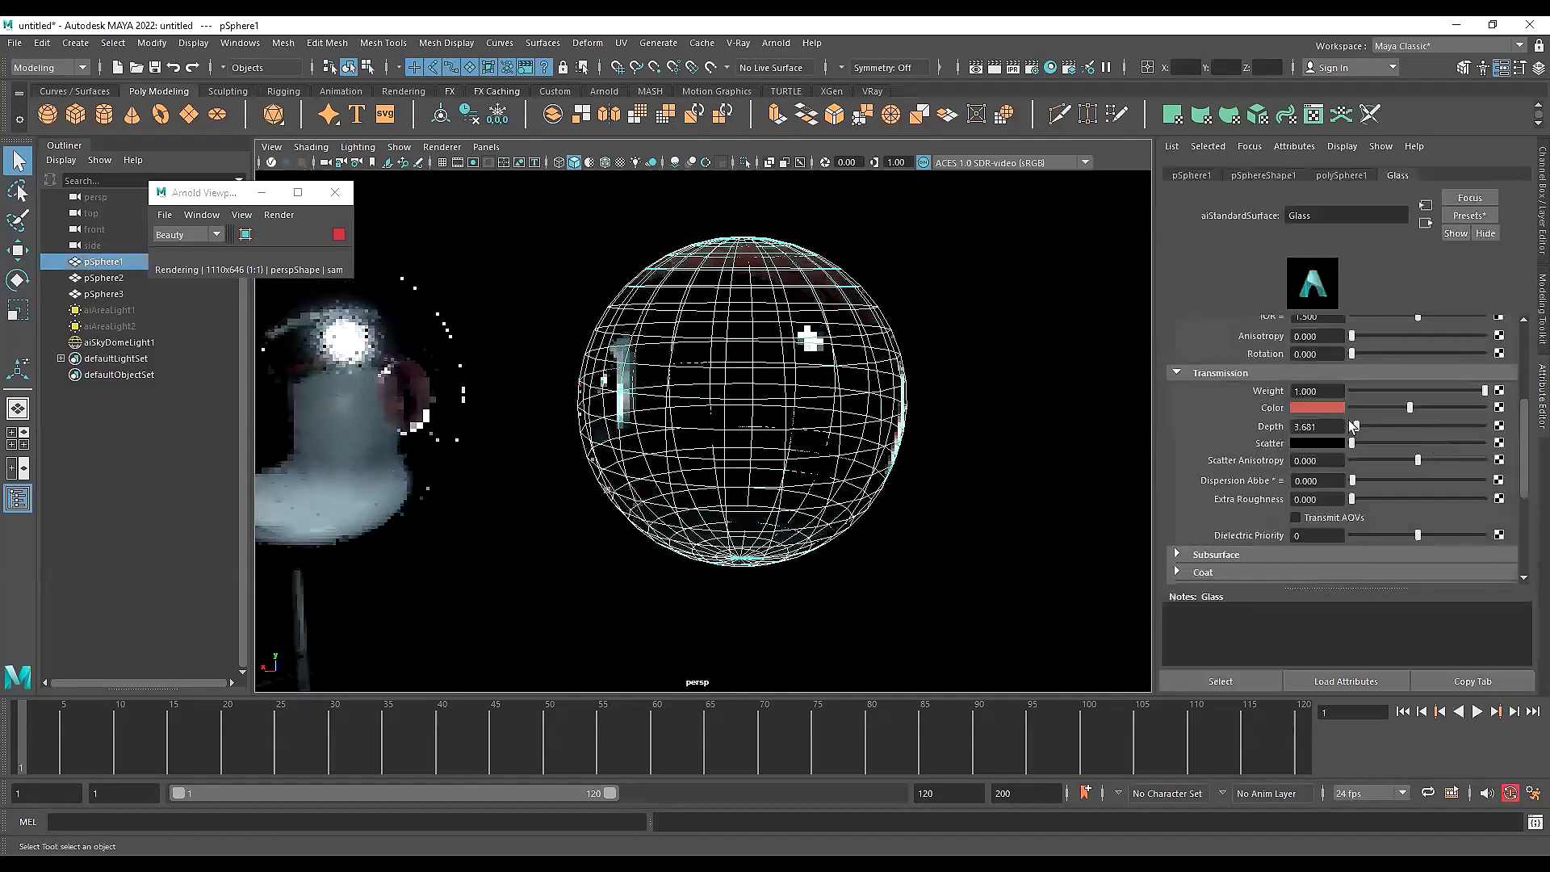
{"action": "left_click", "coordinate": [1351, 421]}
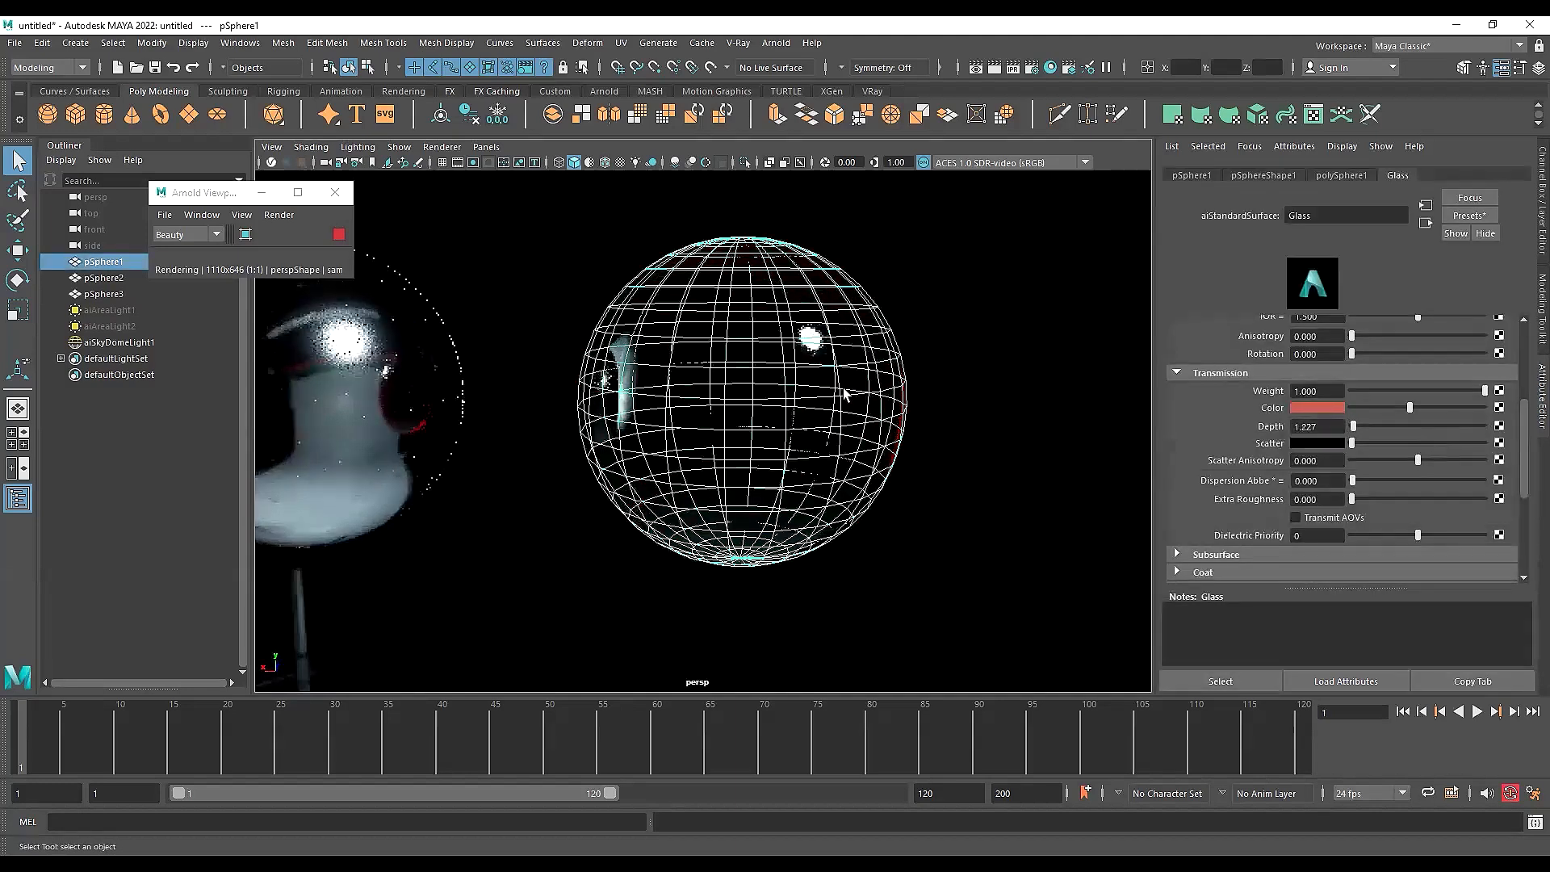
{"action": "left_click_drag", "start_coordinate": [932, 381], "coordinate": [832, 418], "text": "alt"}
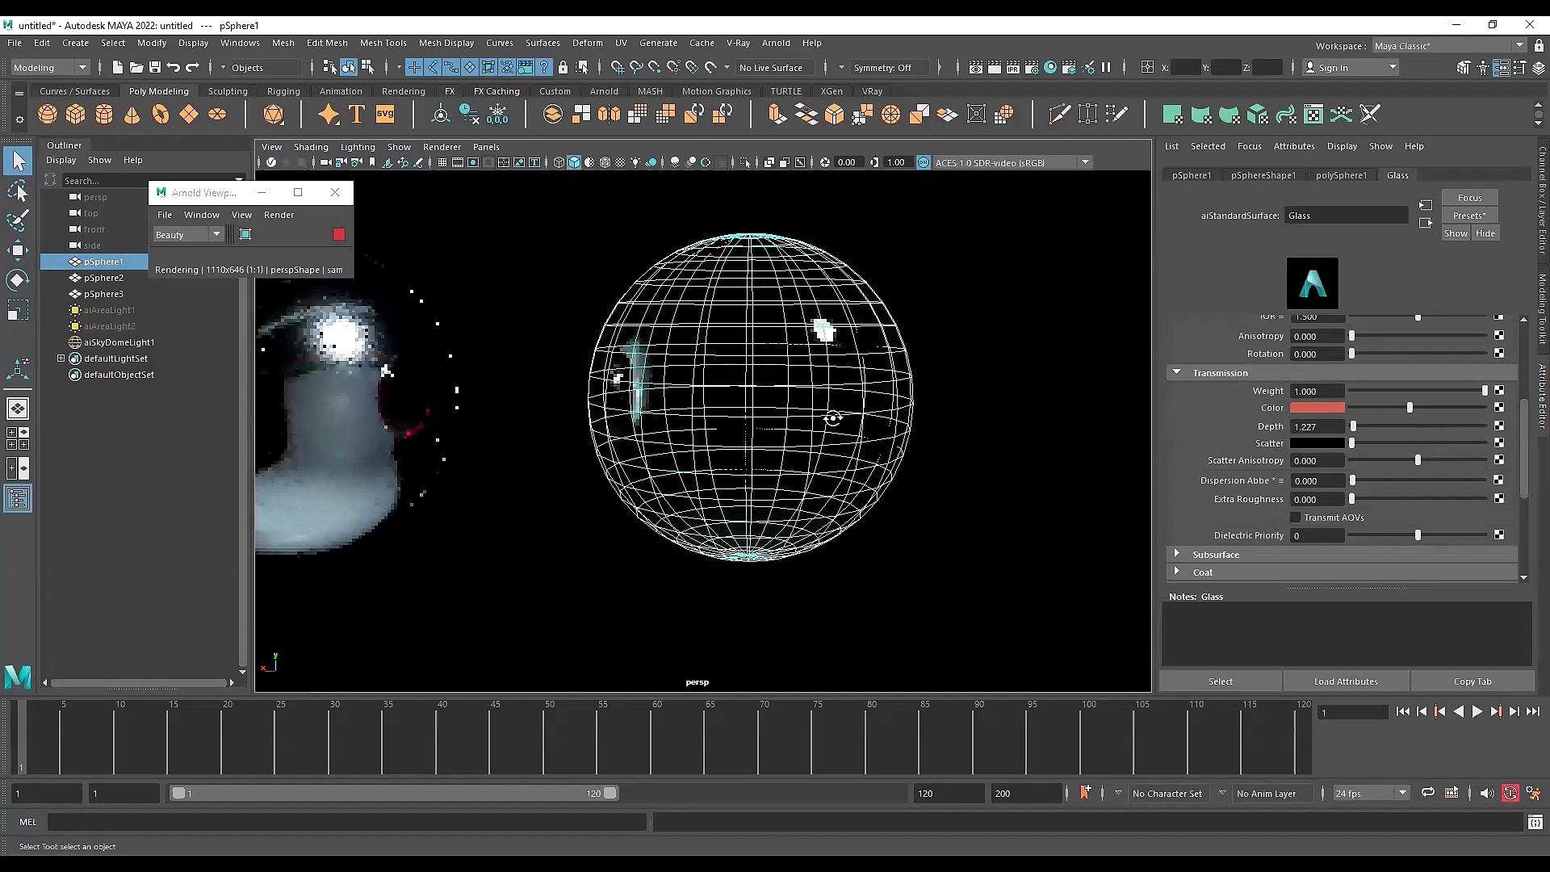
{"action": "left_click_drag", "start_coordinate": [557, 396], "coordinate": [840, 436], "text": "alt"}
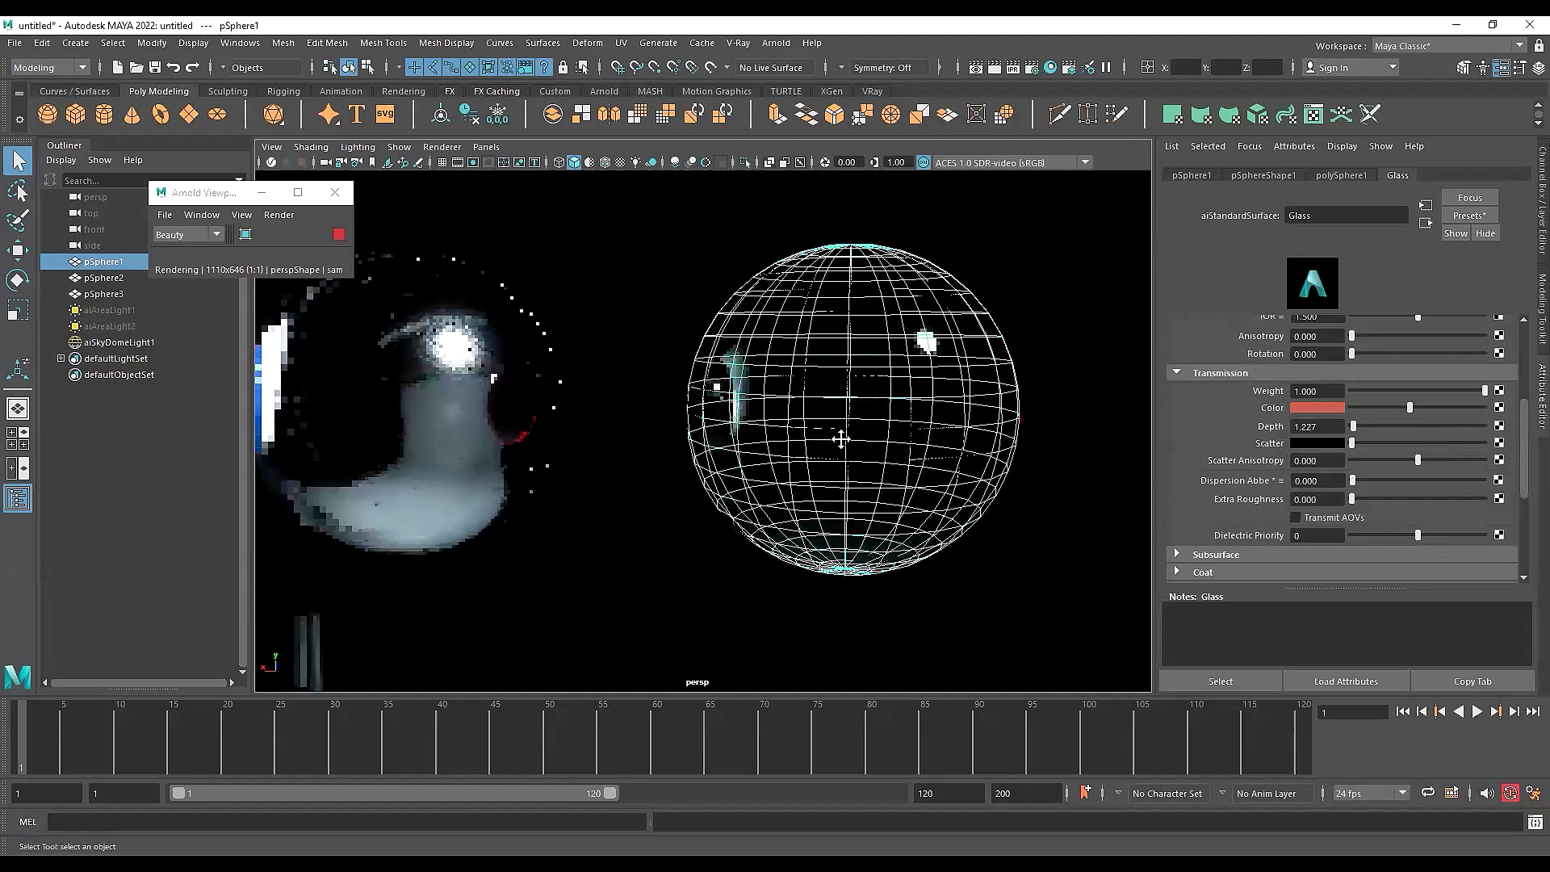
{"action": "left_click_drag", "start_coordinate": [958, 380], "coordinate": [914, 376], "text": "alt"}
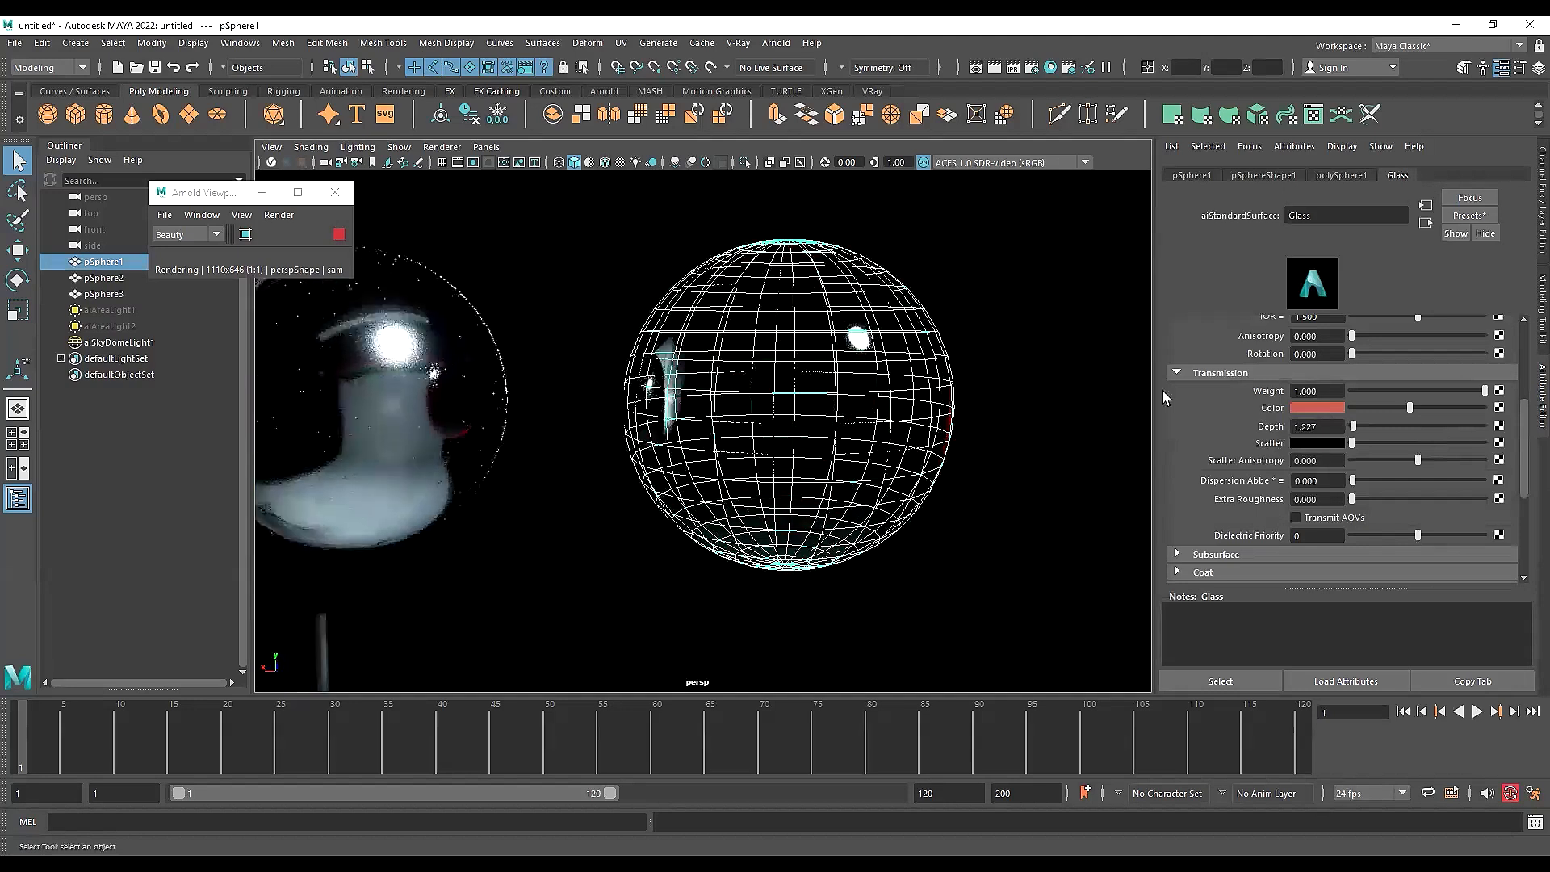
Undo the Glass material's transmission depth changes and bring all three rendered spheres into view
{"action": "key", "text": "ctrl+z"}
{"action": "key", "text": "ctrl+z"}
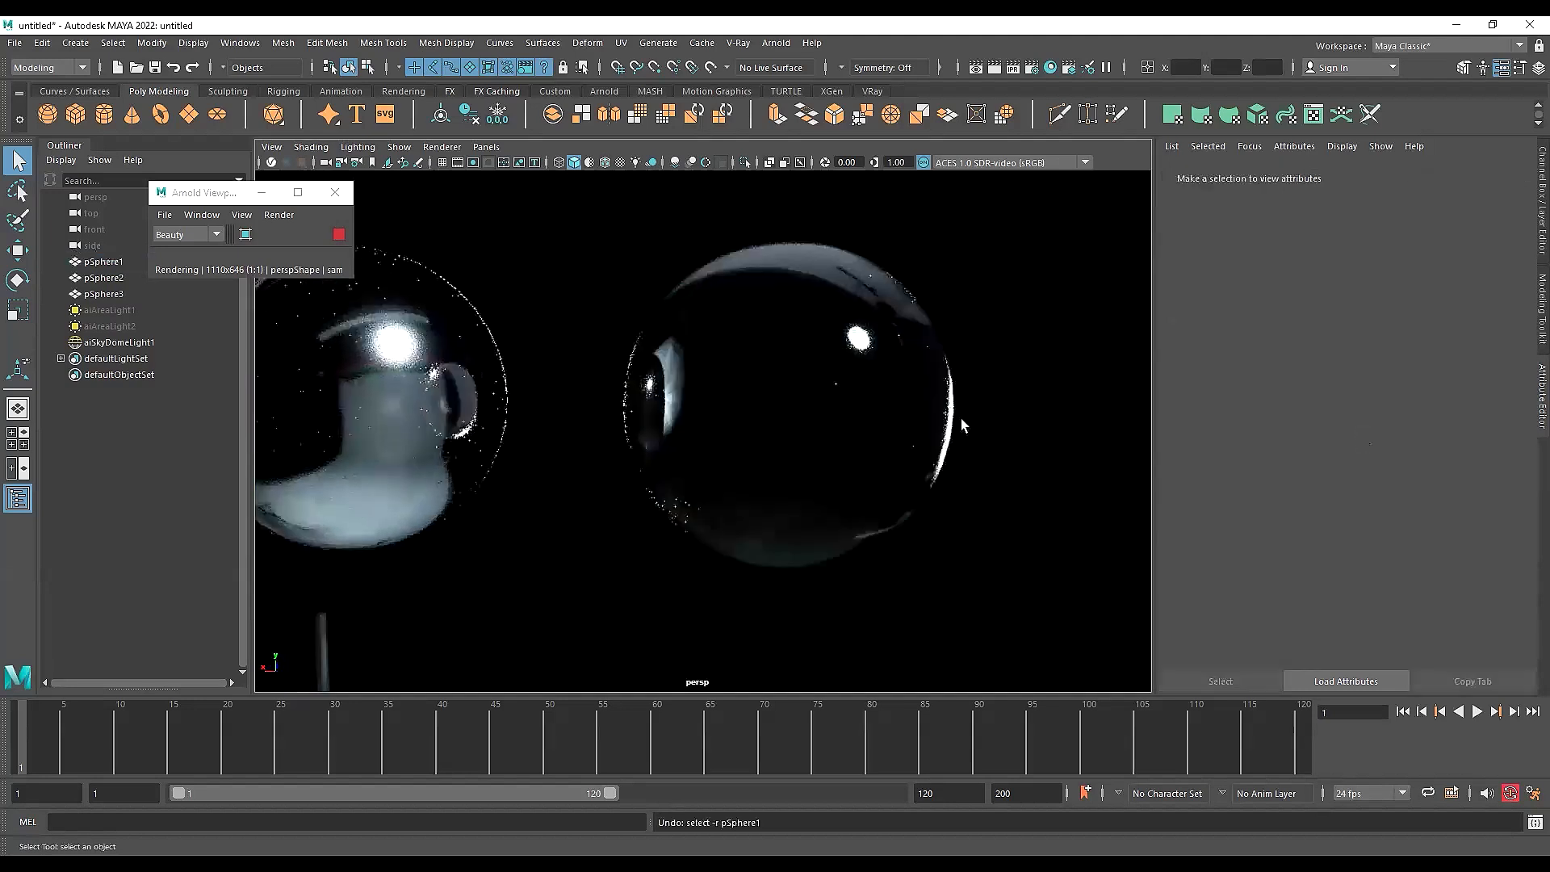
{"action": "scroll", "coordinate": [905, 436], "scroll_direction": "down", "scroll_amount": 2}
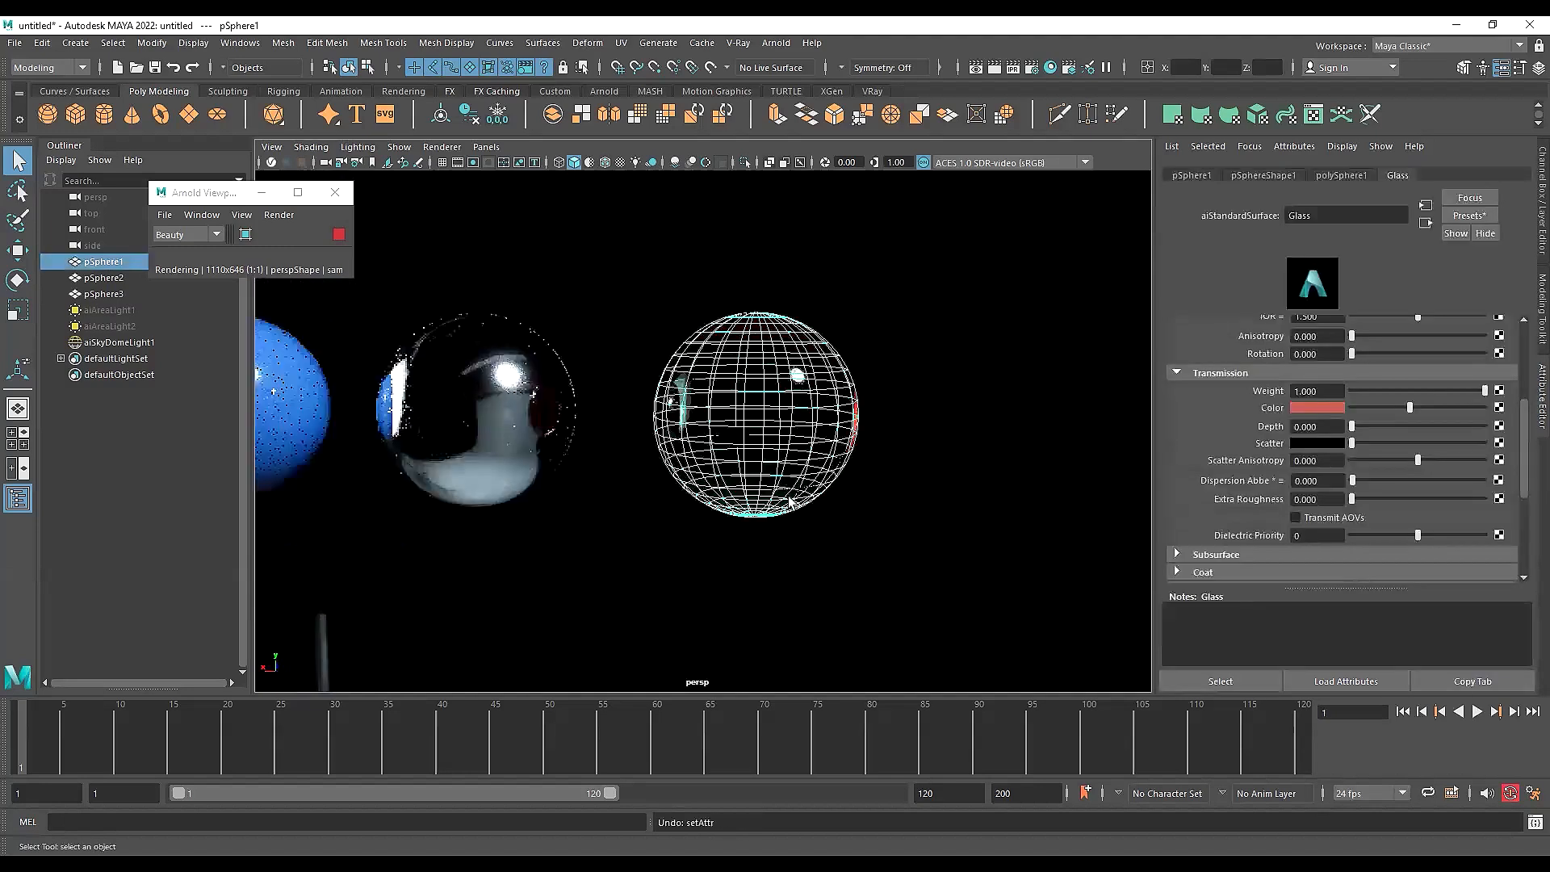
{"action": "scroll", "coordinate": [858, 457], "scroll_direction": "down", "scroll_amount": 3}
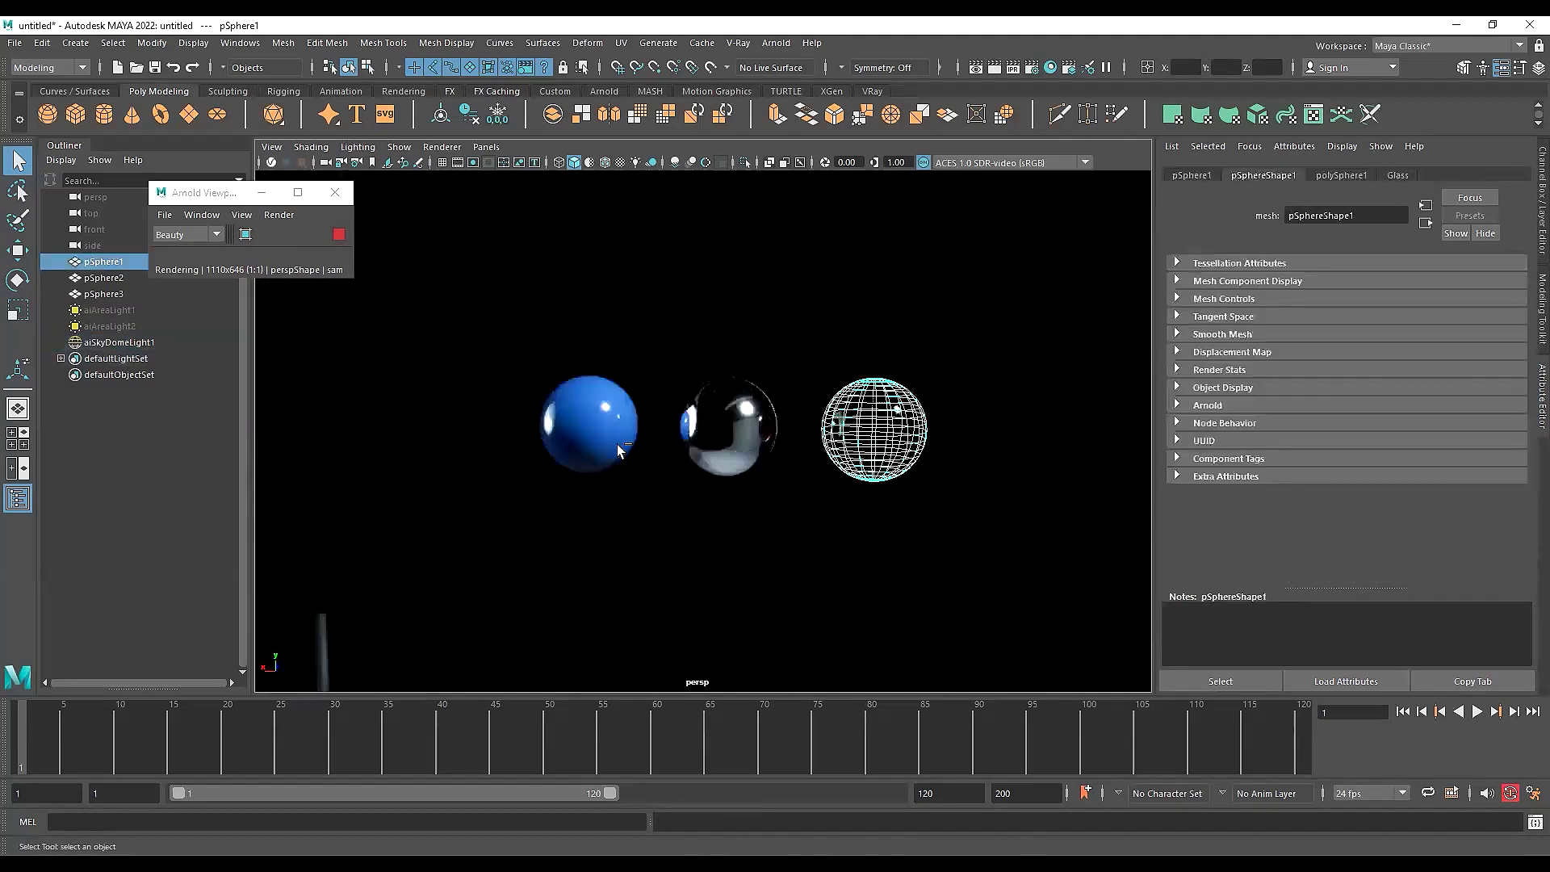
Select aiAreaLight1 and view the plastic, metal and glass spheres together from different angles
{"action": "left_click", "coordinate": [109, 310]}
{"action": "left_click_drag", "start_coordinate": [668, 534], "coordinate": [627, 456], "text": "alt"}
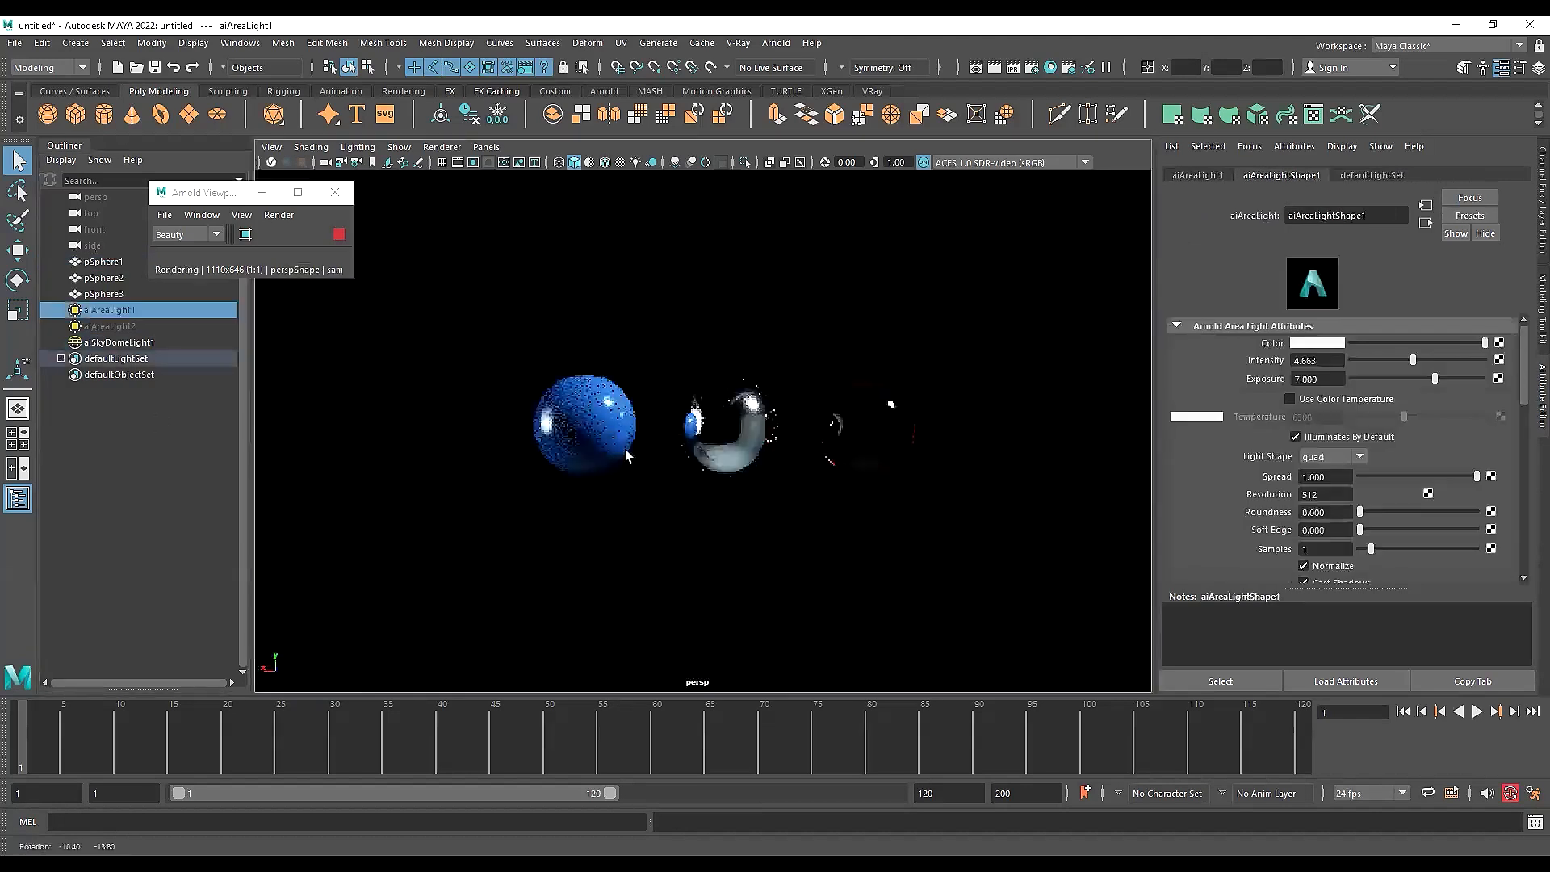
{"action": "left_click_drag", "start_coordinate": [979, 441], "coordinate": [877, 453], "text": "alt"}
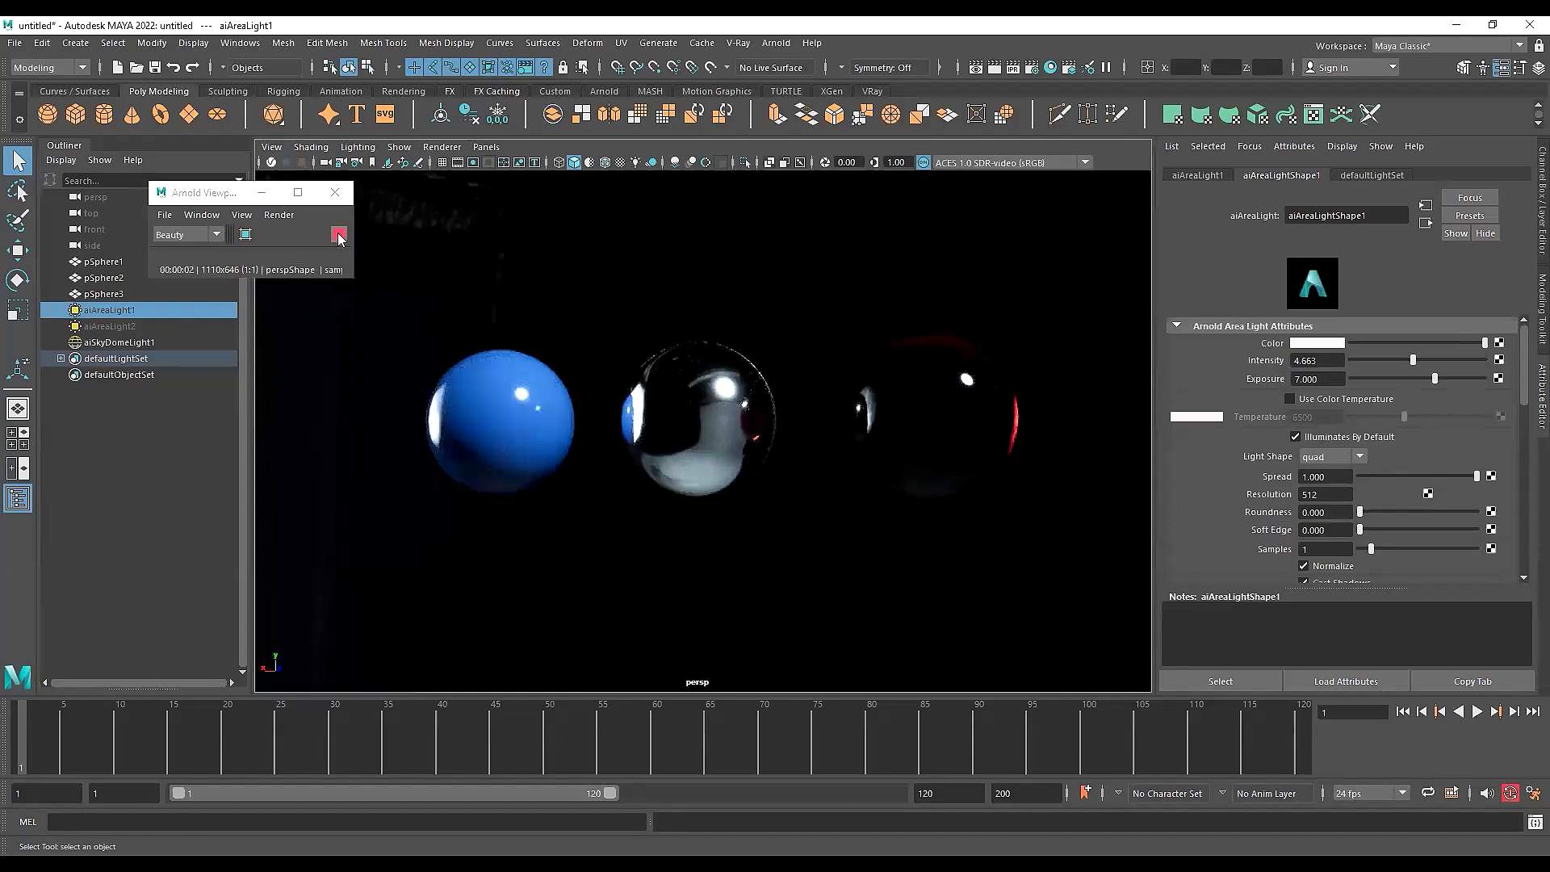
Open the Bottle.mb scene, show the bottle's channel values and make the Bottle display layer current
{"action": "left_click", "coordinate": [10, 43]}
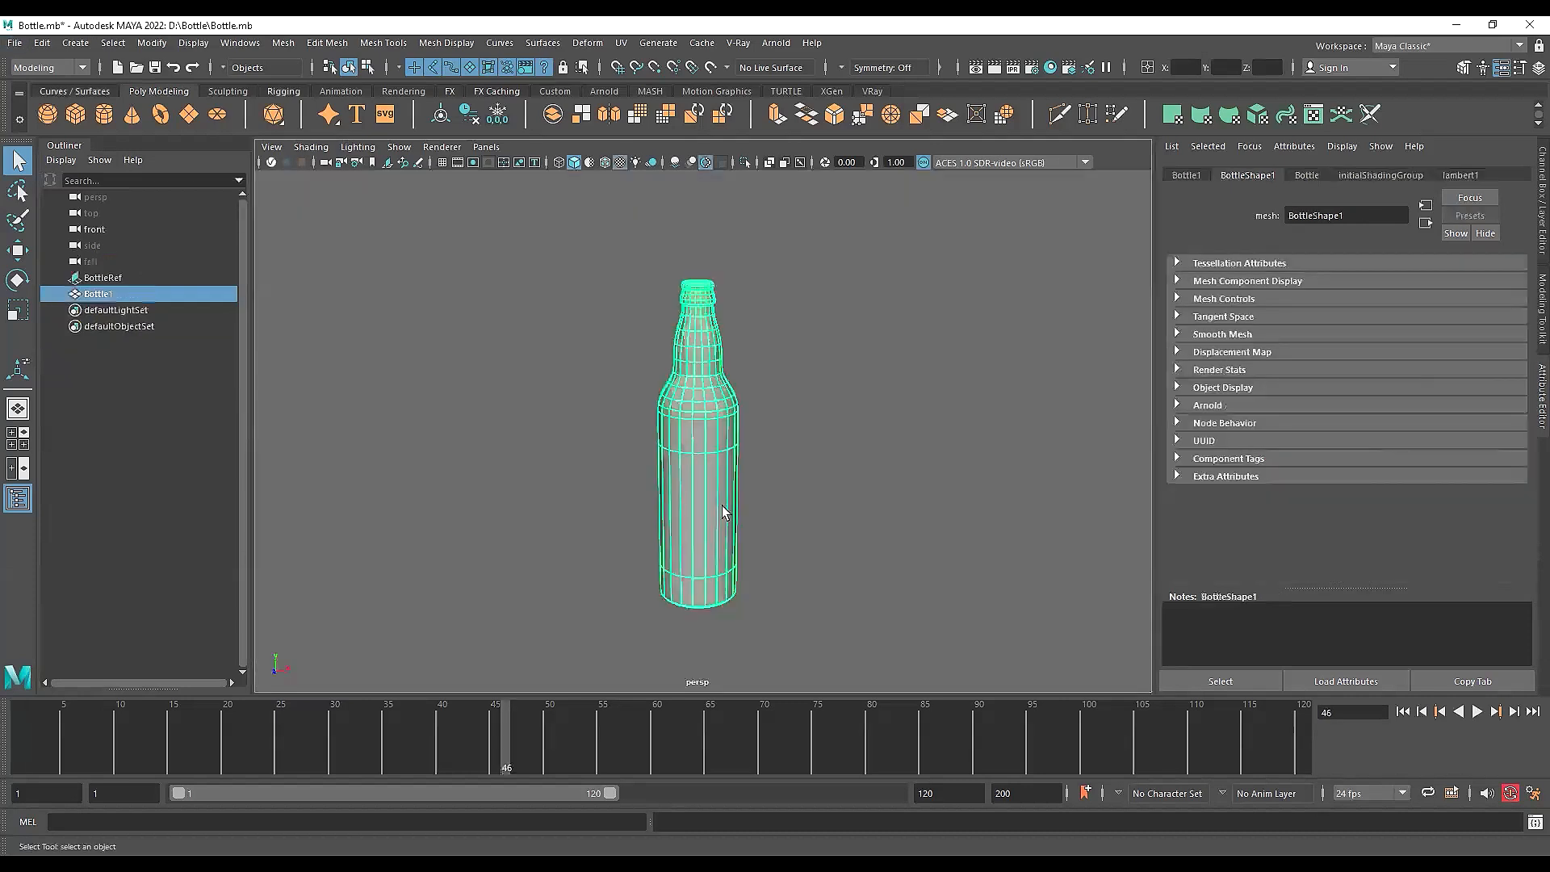
{"action": "left_click", "coordinate": [1539, 242]}
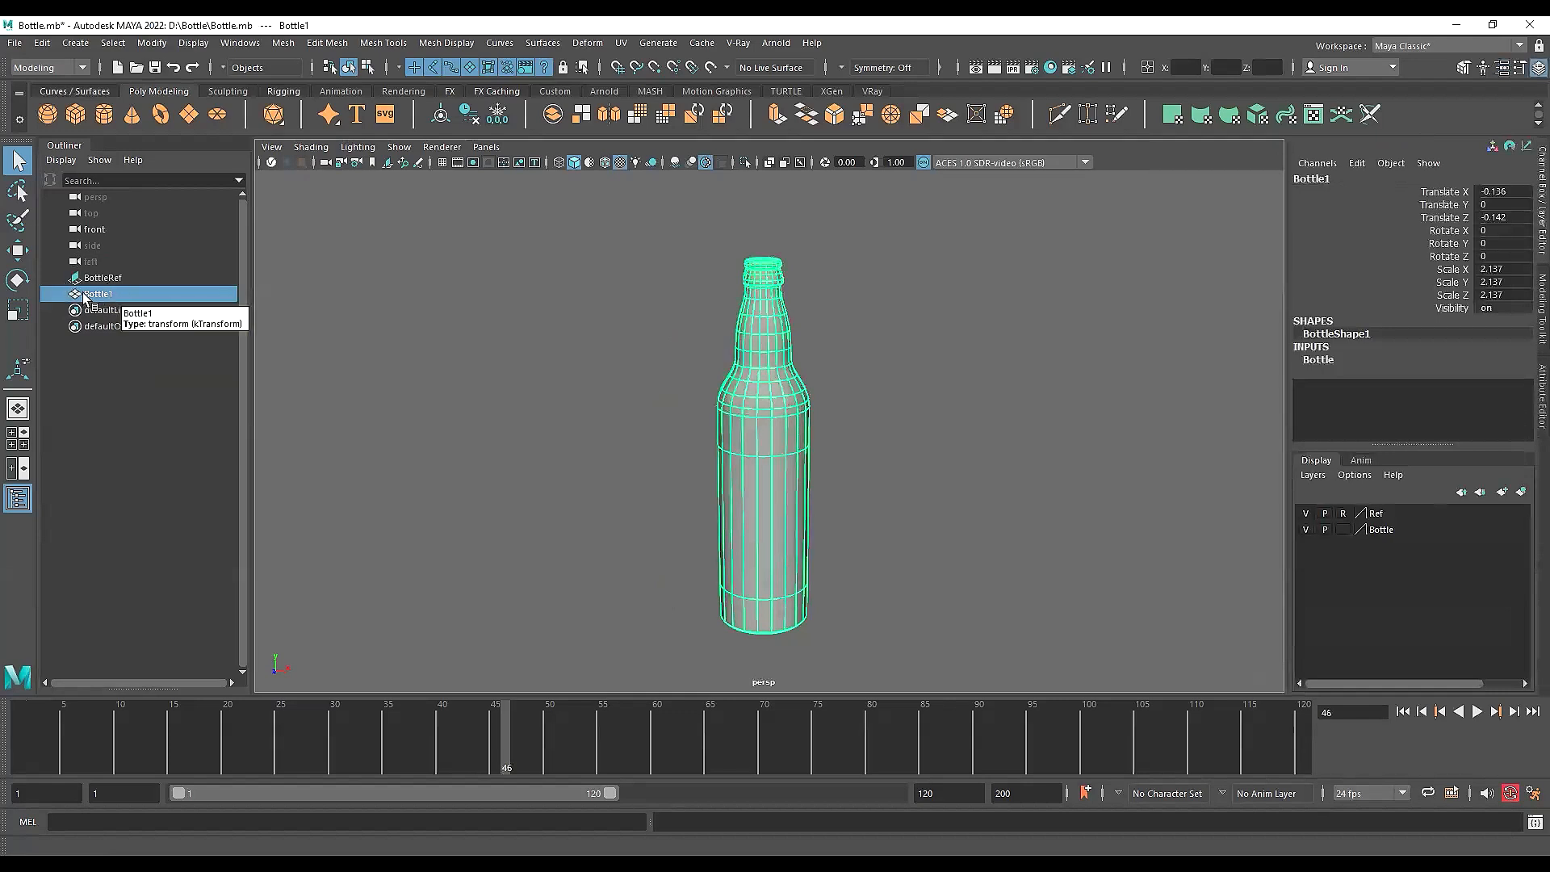
{"action": "left_click", "coordinate": [1381, 529]}
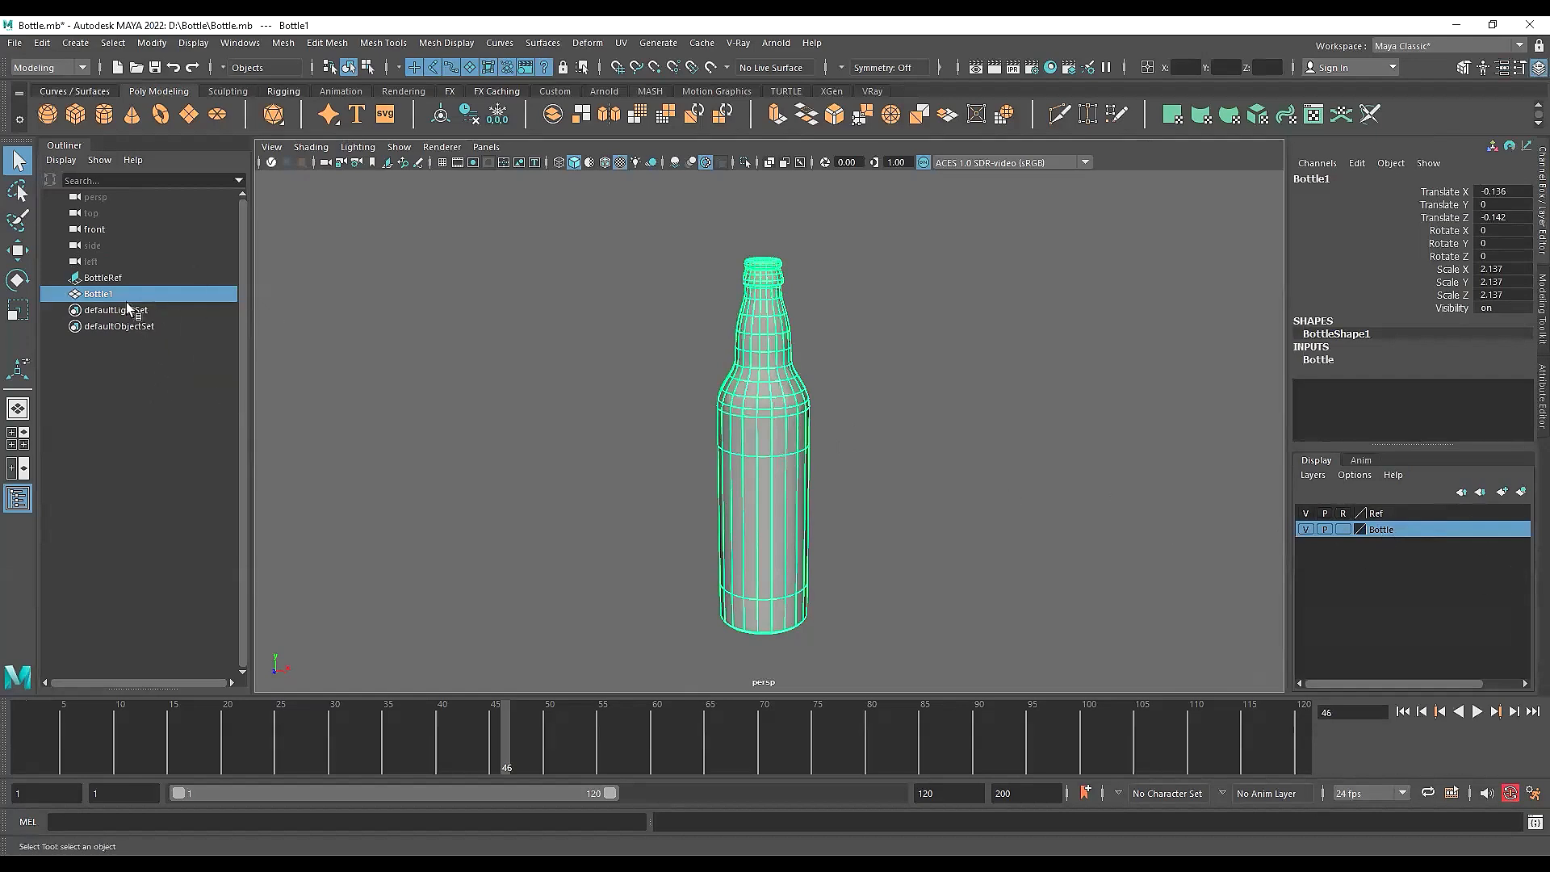
Rename the Bottle1 mesh to Bottle_Model
{"action": "left_click", "coordinate": [92, 279]}
{"action": "left_click", "coordinate": [90, 294]}
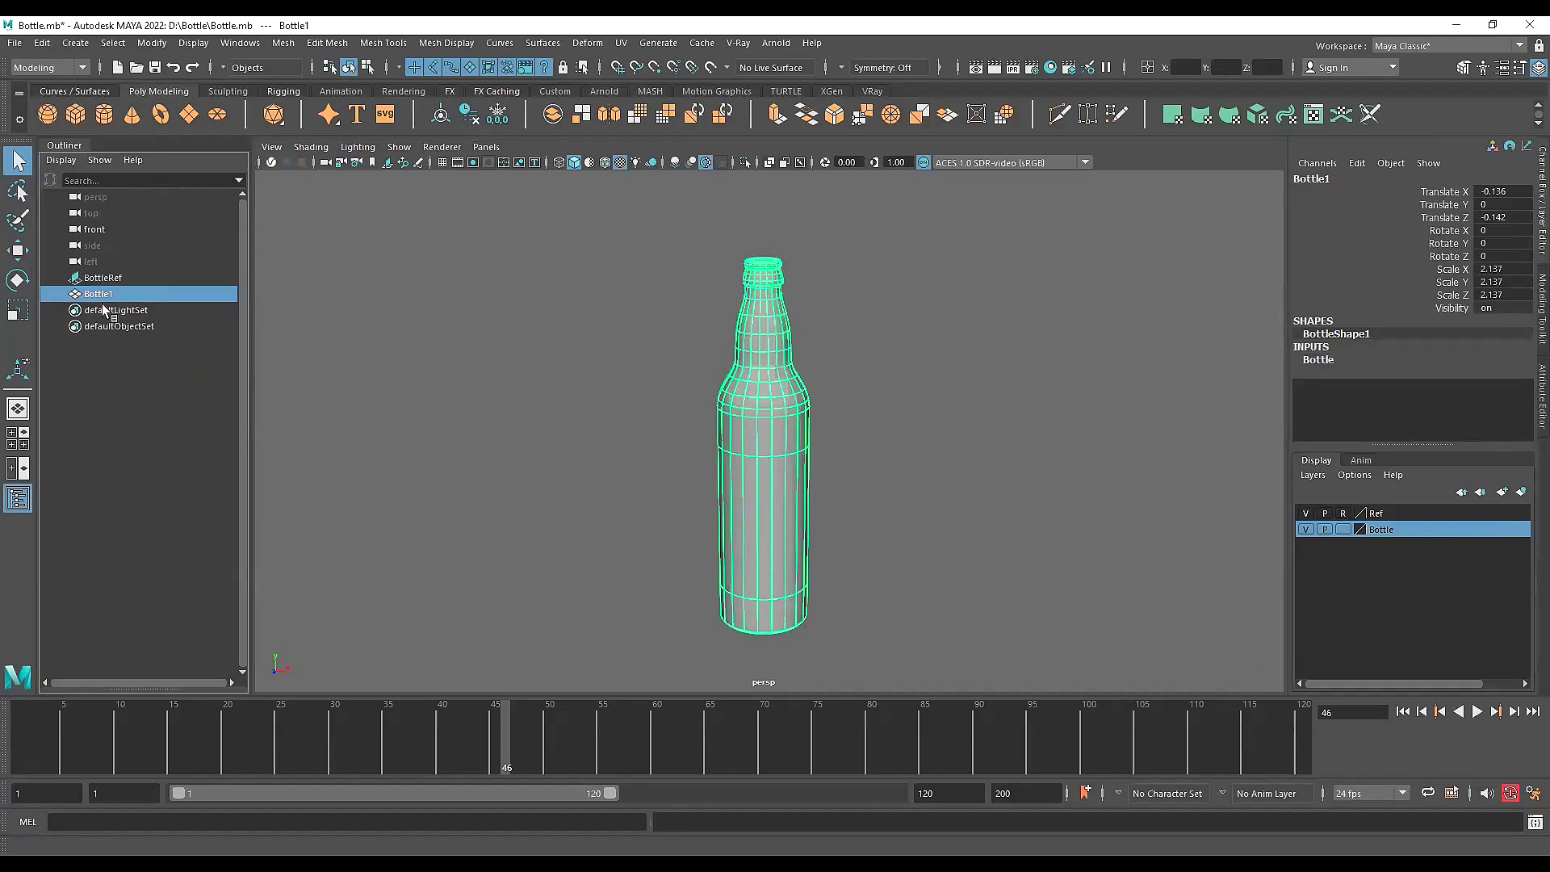
{"action": "double_click", "coordinate": [125, 297]}
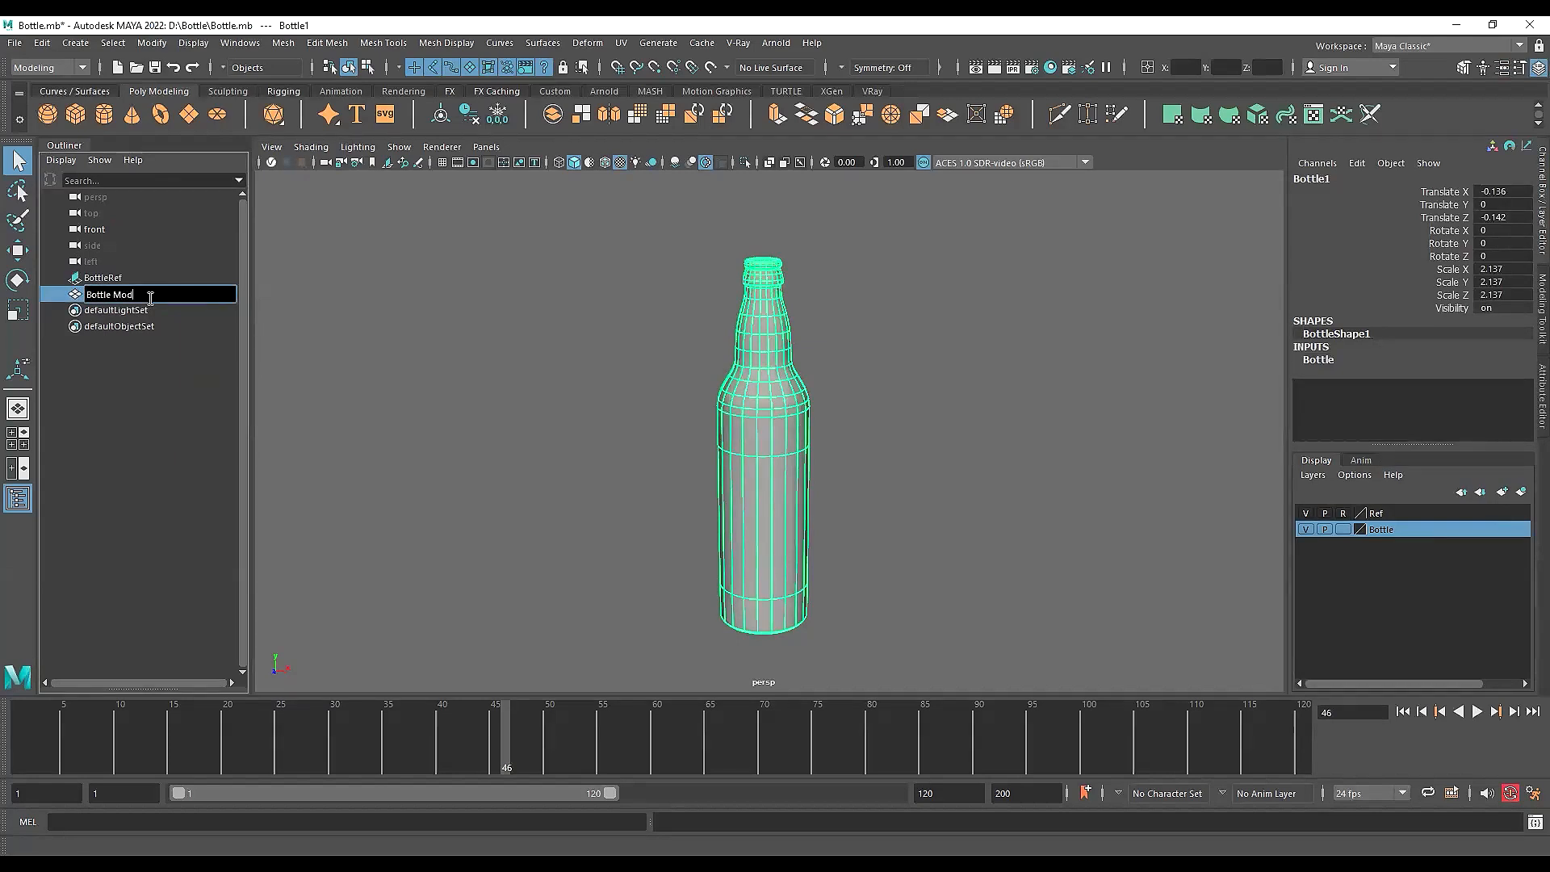
{"action": "key", "text": "Return"}
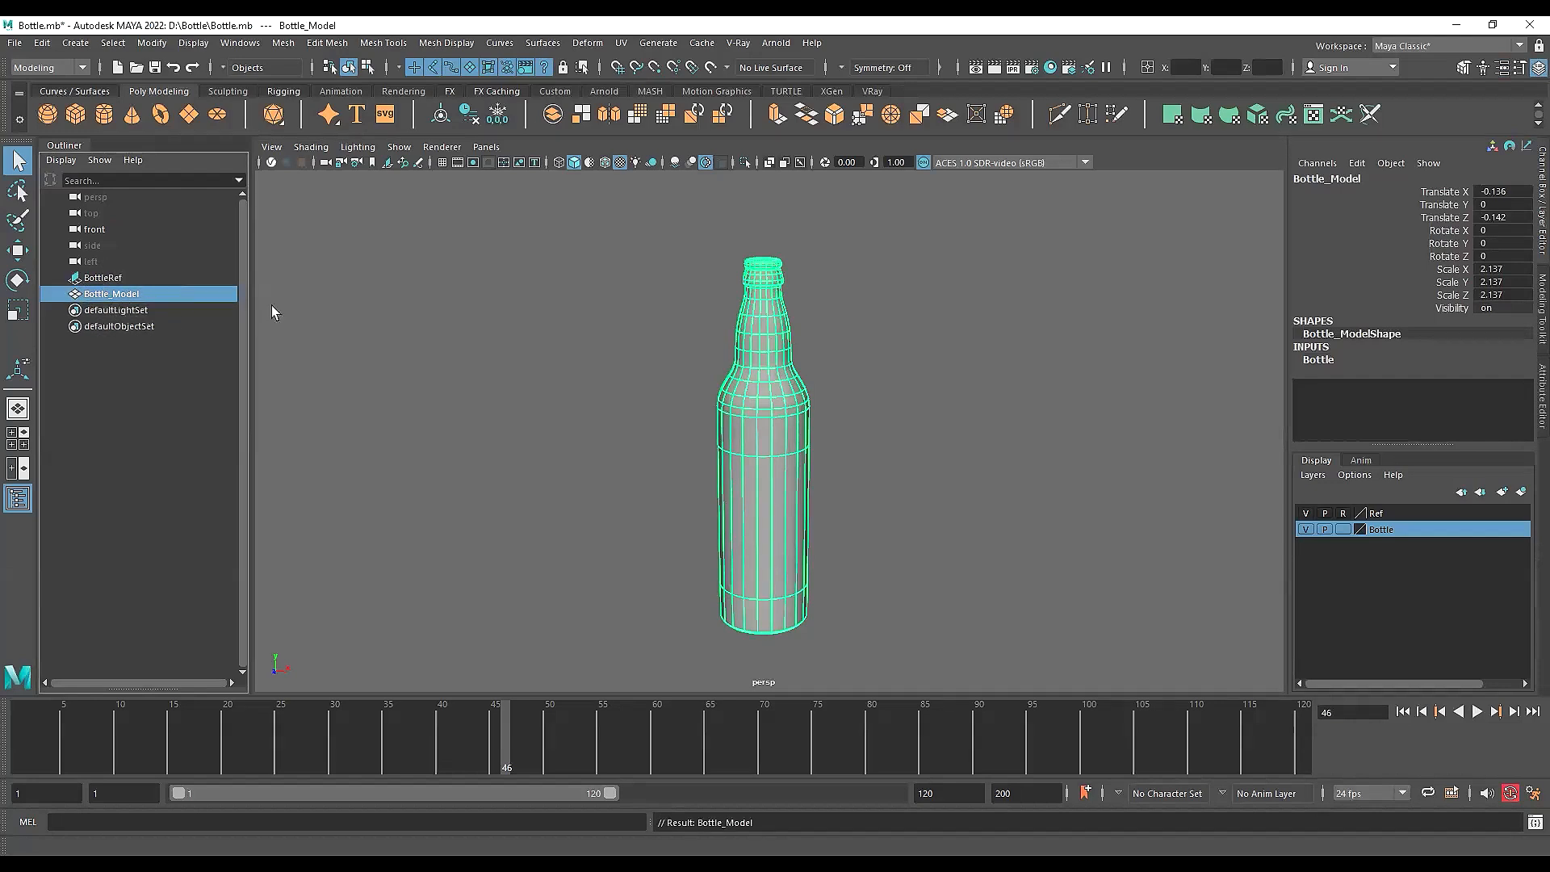
Activate the Move tool on Bottle_Model, turn on the viewport grid and view the bottle from several angles
{"action": "middle_click_drag", "start_coordinate": [624, 397], "coordinate": [600, 380], "text": "alt"}
{"action": "key", "text": "w"}
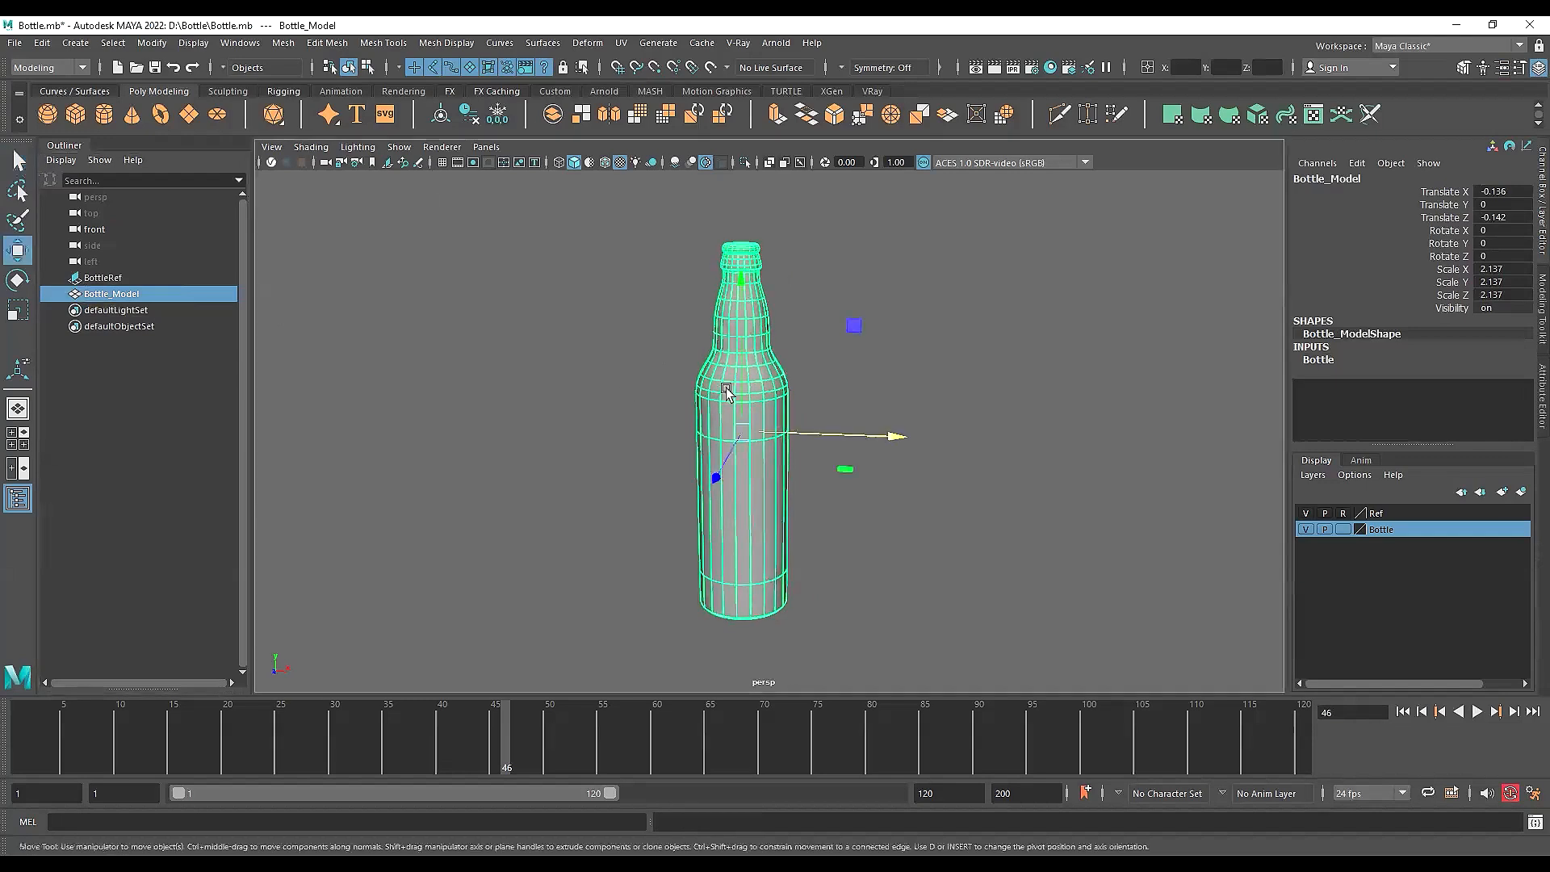
{"action": "middle_click_drag", "start_coordinate": [704, 390], "coordinate": [682, 390], "text": "alt"}
{"action": "left_click", "coordinate": [443, 163]}
{"action": "left_click_drag", "start_coordinate": [583, 396], "coordinate": [754, 415], "text": "alt"}
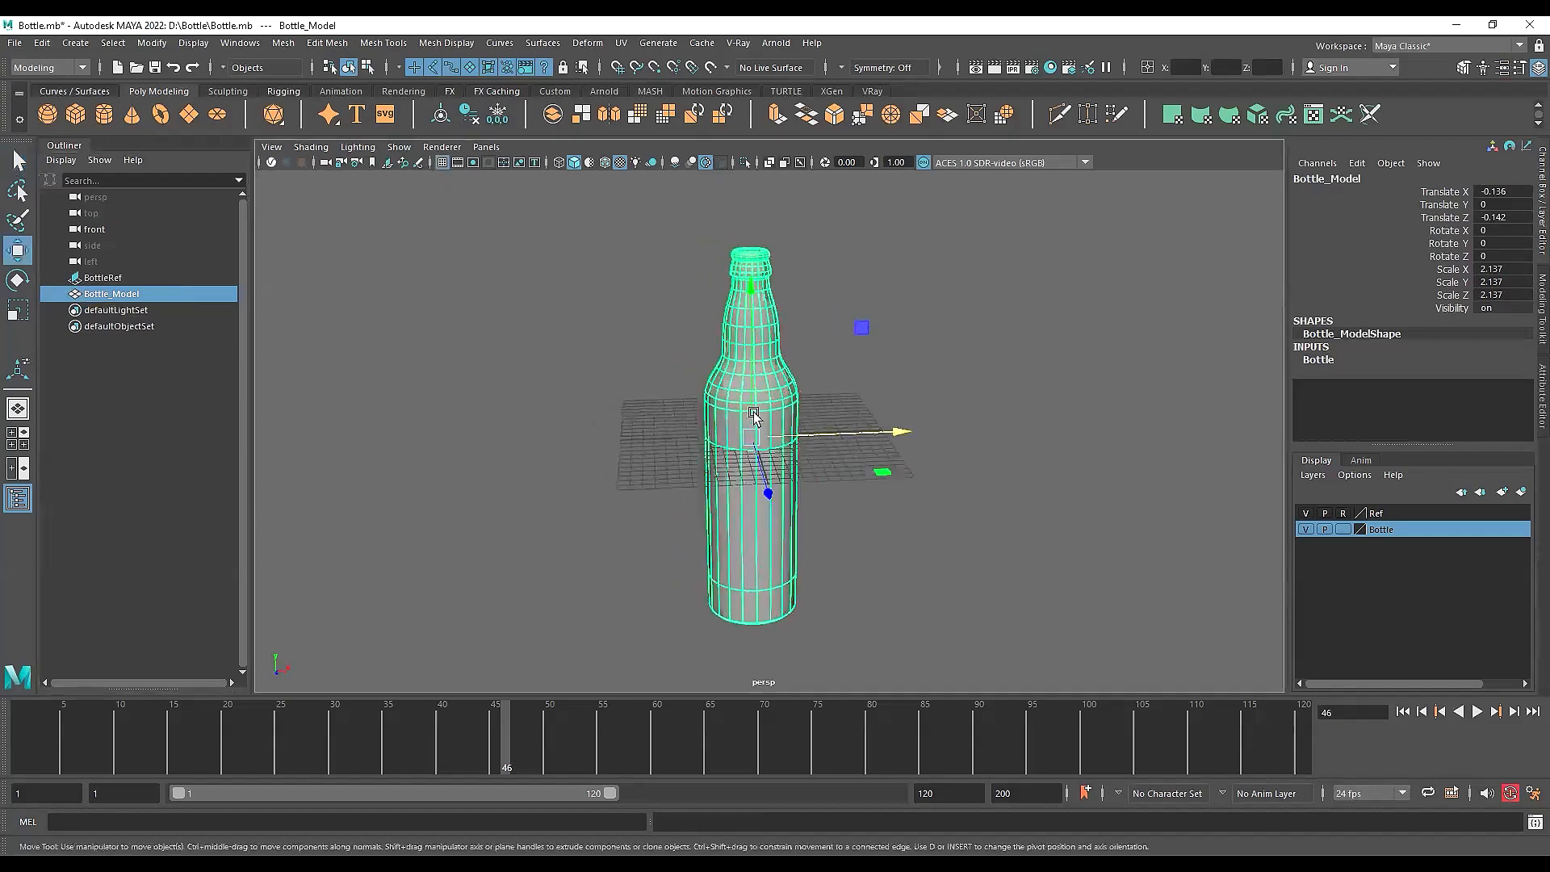
{"action": "middle_click_drag", "start_coordinate": [754, 415], "coordinate": [703, 419], "text": "alt"}
{"action": "scroll", "coordinate": [702, 419], "scroll_direction": "up", "scroll_amount": 2}
{"action": "left_click_drag", "start_coordinate": [703, 419], "coordinate": [855, 452], "text": "alt"}
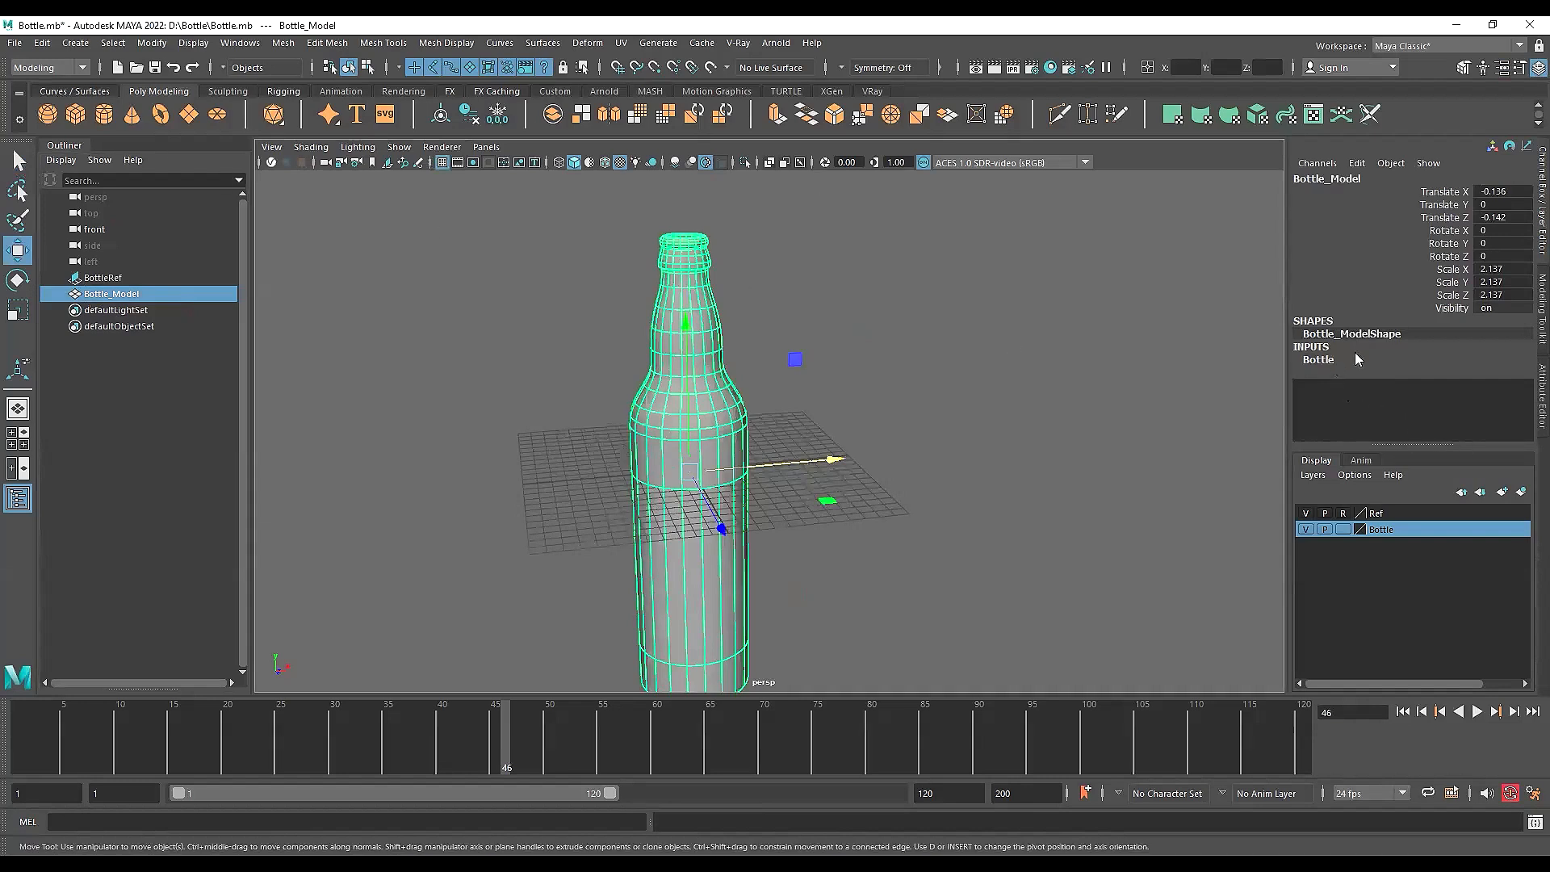
{"action": "middle_click_drag", "start_coordinate": [654, 305], "coordinate": [616, 257], "text": "alt"}
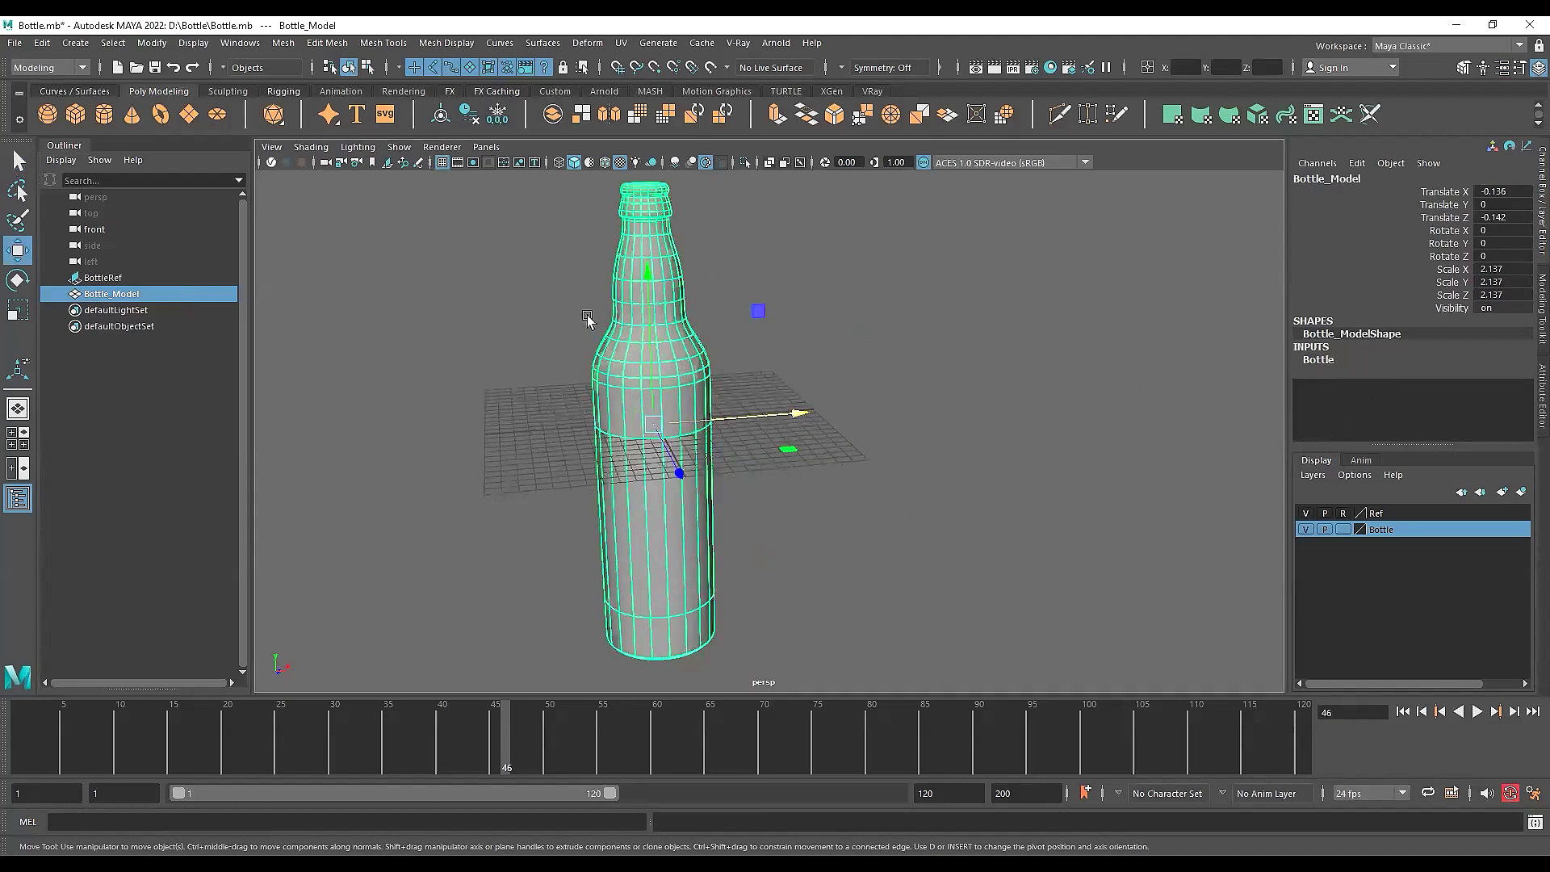
Create a polygon cube beside the bottle at Translate X about 33.6 and scale it uniformly to about 24.1
{"action": "left_click_drag", "start_coordinate": [775, 339], "coordinate": [654, 311], "text": "alt"}
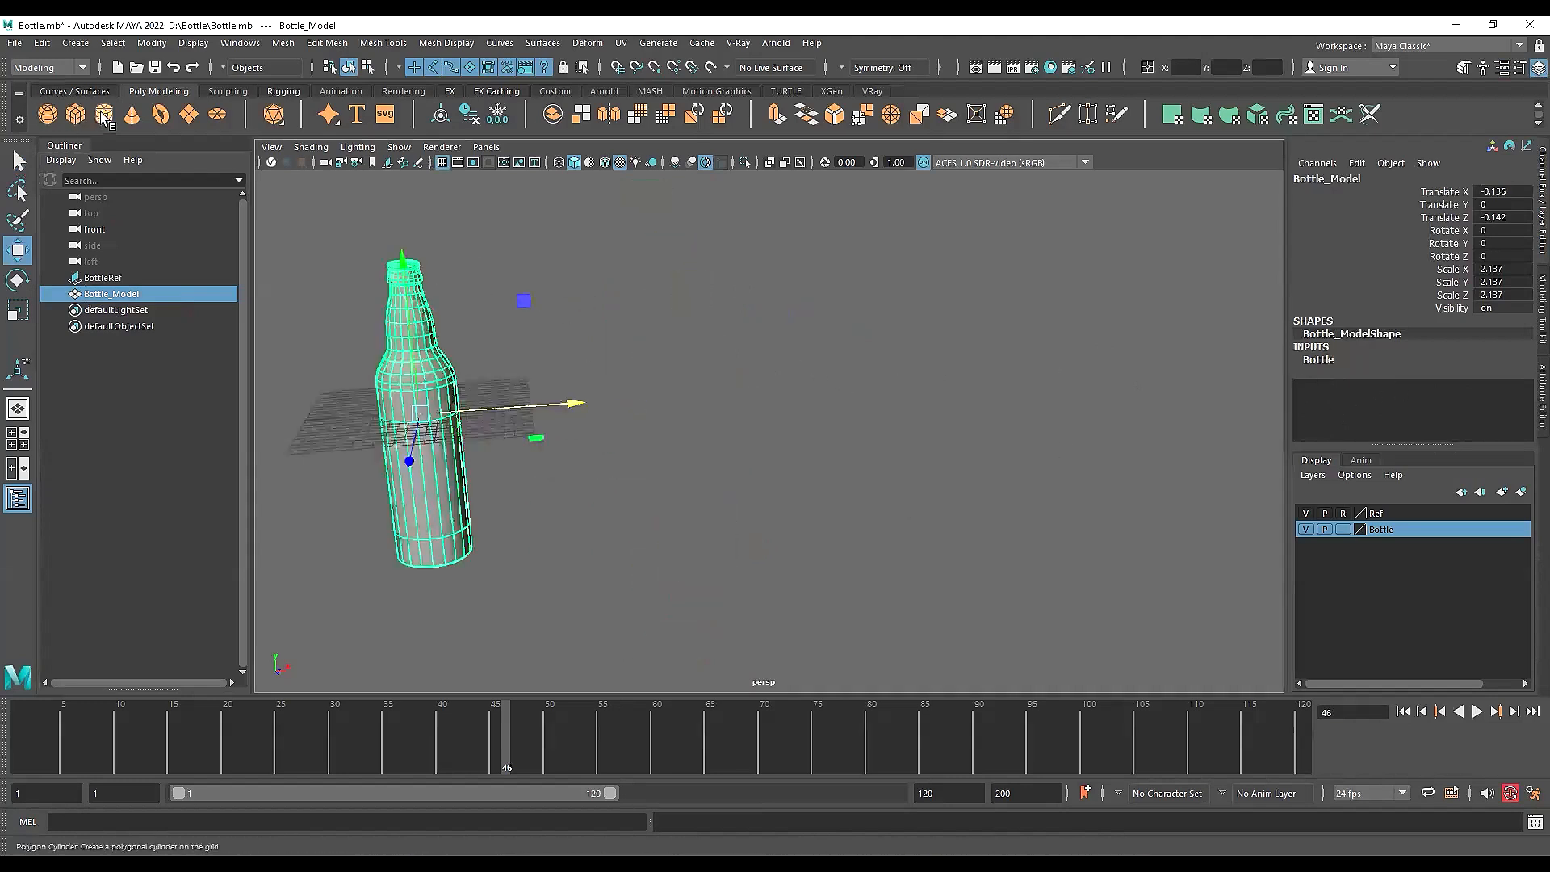
{"action": "left_click", "coordinate": [75, 114]}
{"action": "left_click_drag", "start_coordinate": [517, 405], "coordinate": [790, 437]}
{"action": "key", "text": "r"}
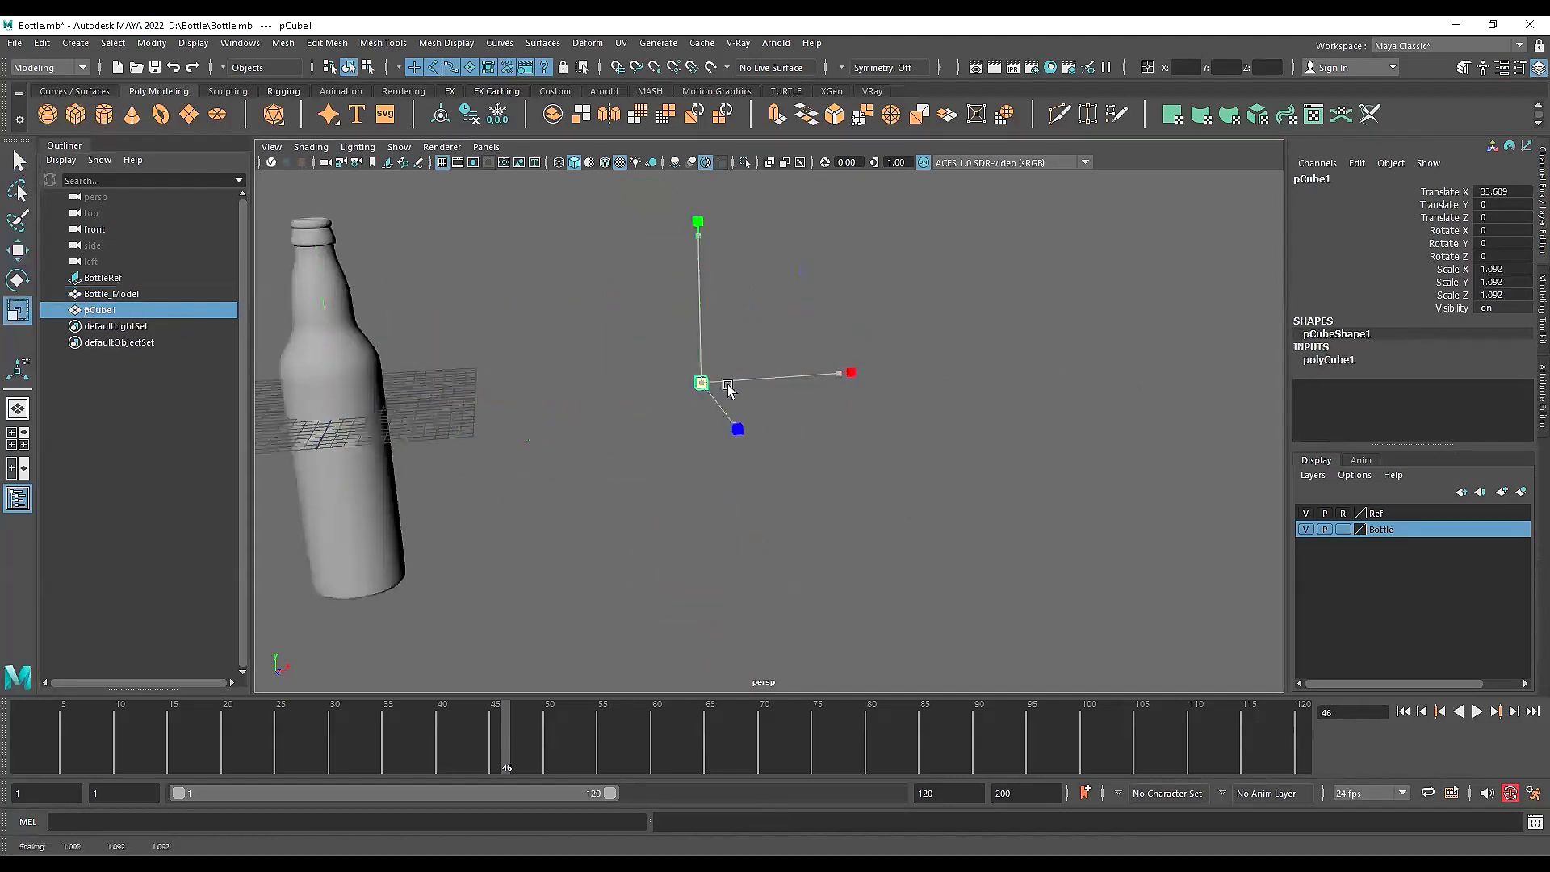
{"action": "left_click_drag", "start_coordinate": [701, 383], "coordinate": [737, 267]}
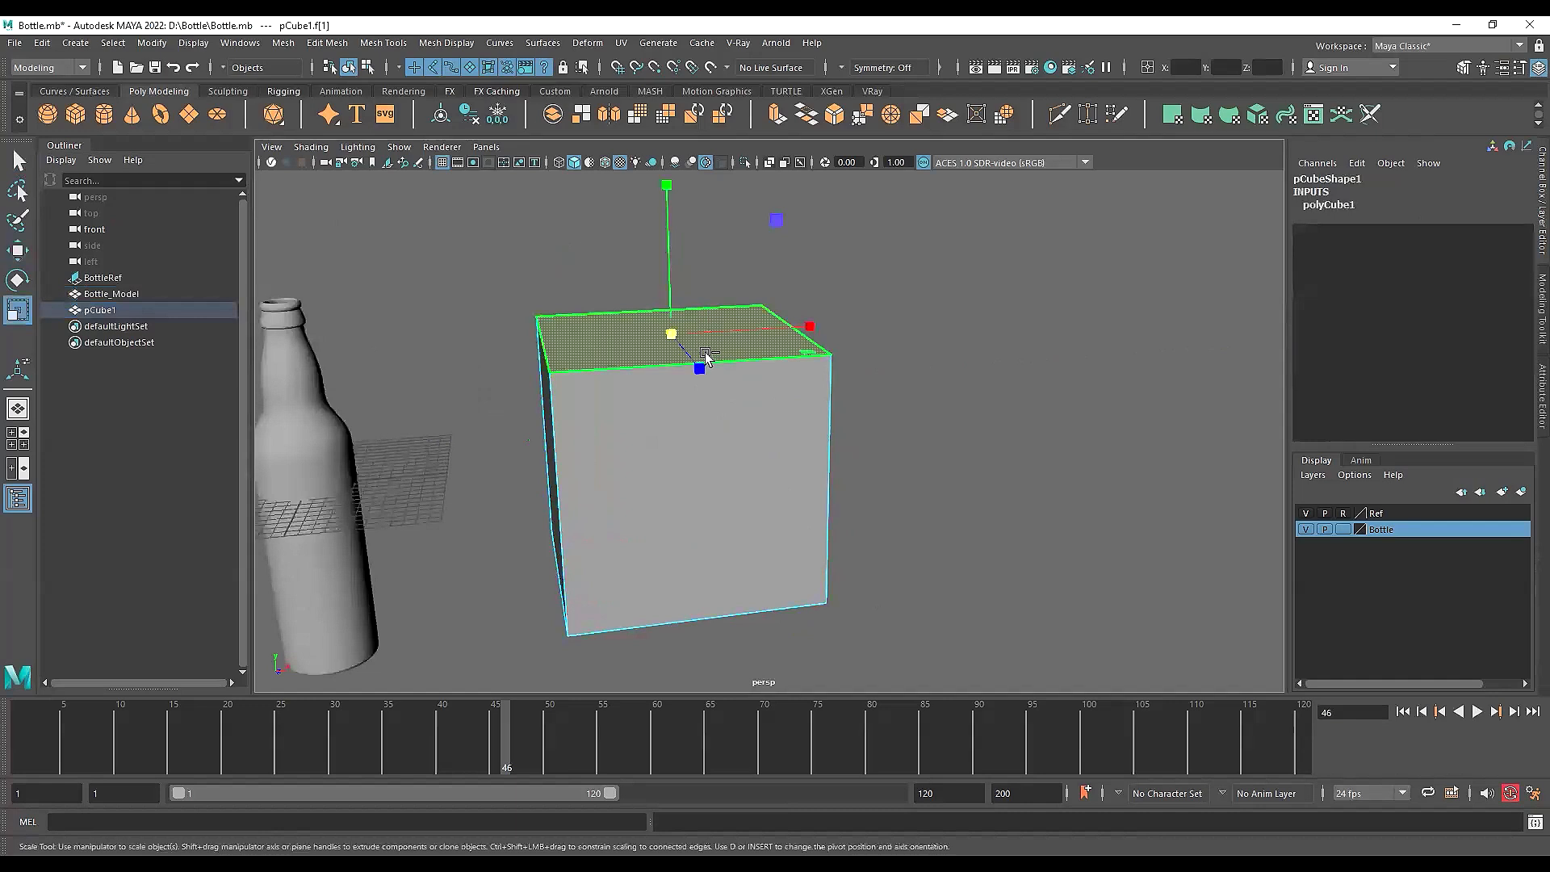
Extrude the cube's top face inward, then extrude the inset face upward by about 12.46
{"action": "key", "text": "ctrl+e"}
{"action": "left_click_drag", "start_coordinate": [988, 372], "coordinate": [1011, 371]}
{"action": "key", "text": "ctrl+e"}
{"action": "left_click_drag", "start_coordinate": [667, 303], "coordinate": [665, 159]}
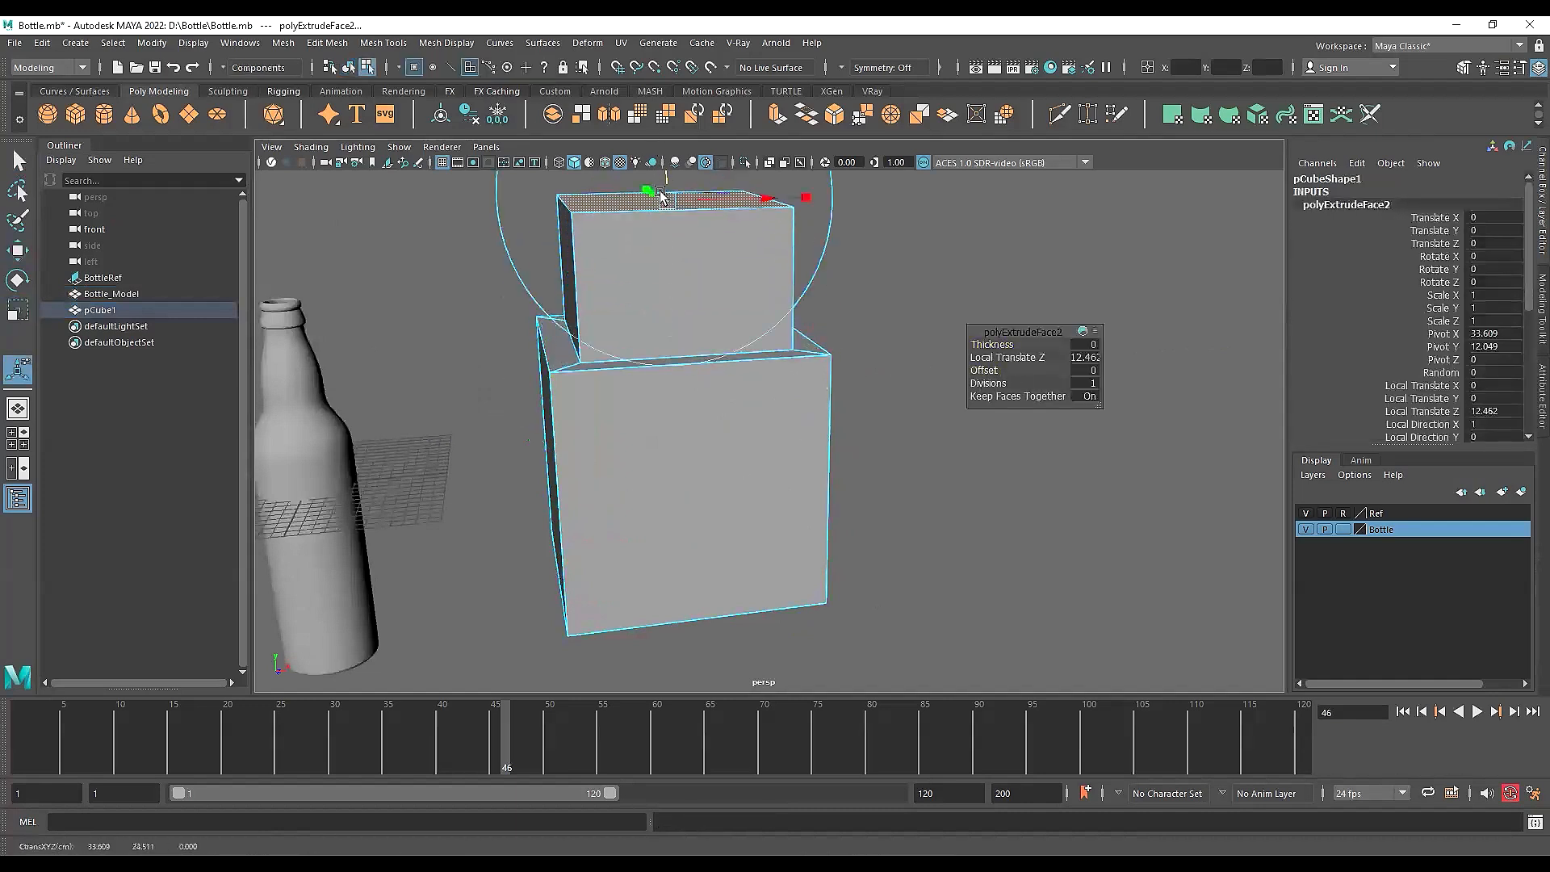
Select the extruded cube as a whole object and delete its construction history
{"action": "middle_click_drag", "start_coordinate": [665, 160], "coordinate": [637, 371], "text": "alt"}
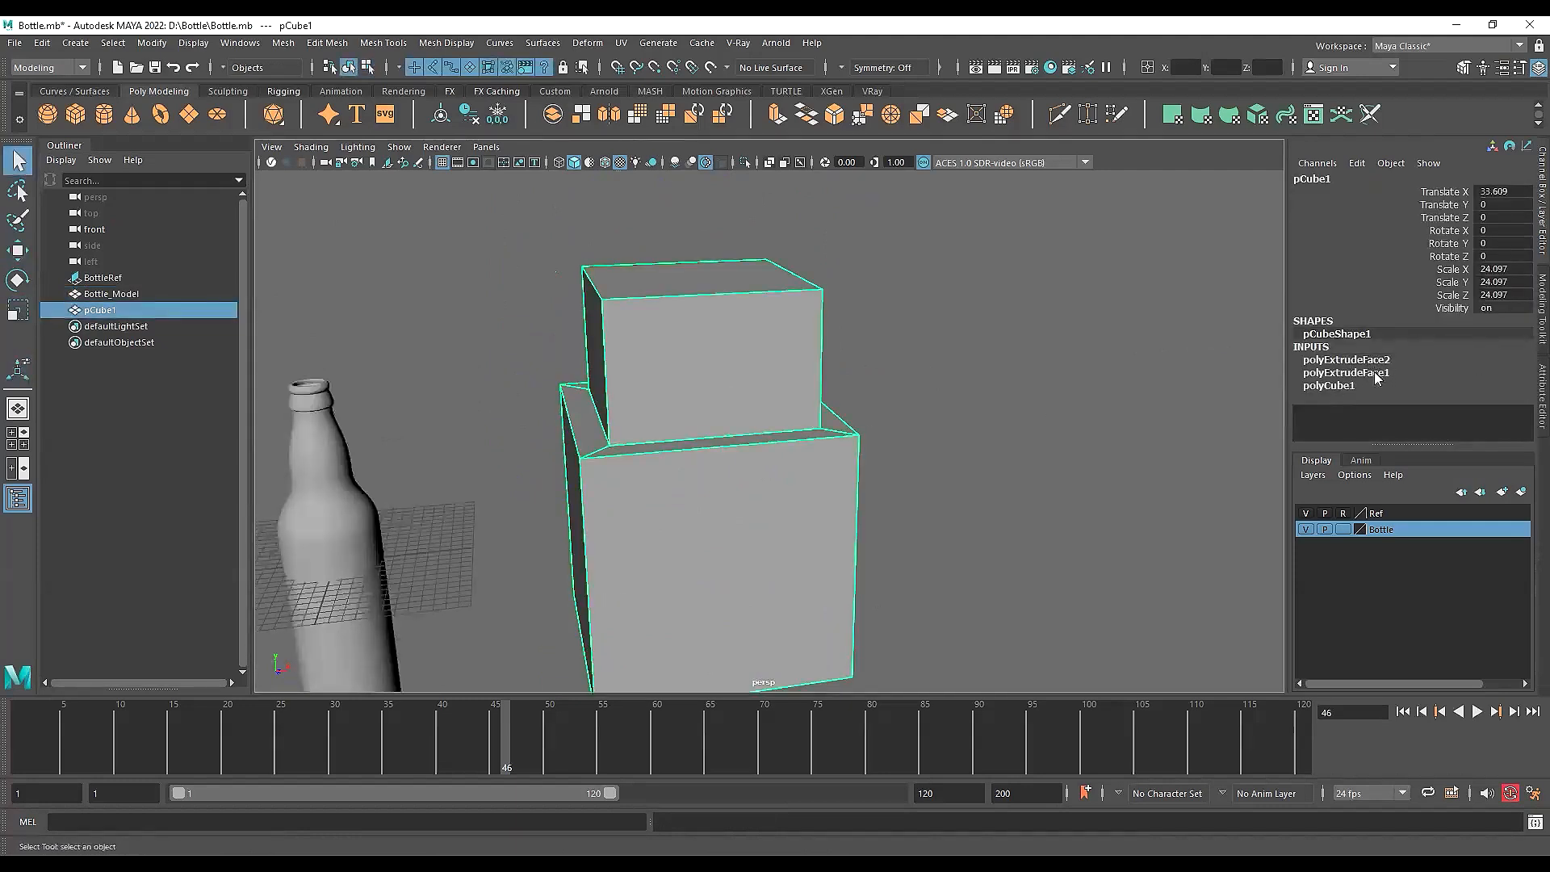
{"action": "middle_click_drag", "start_coordinate": [650, 409], "coordinate": [663, 360], "text": "alt"}
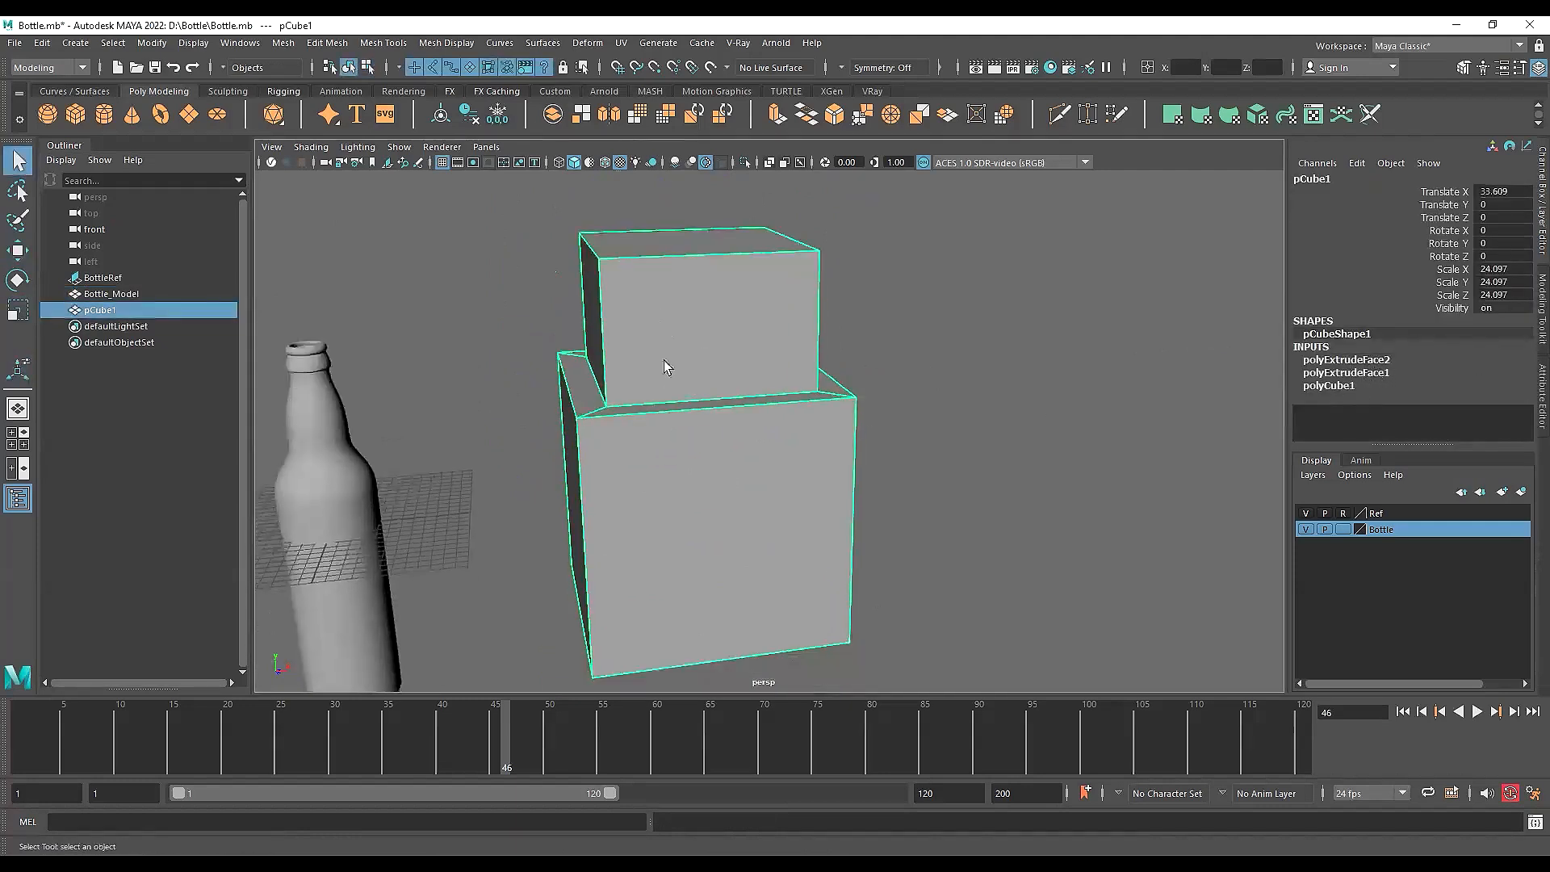
{"action": "key", "text": "w"}
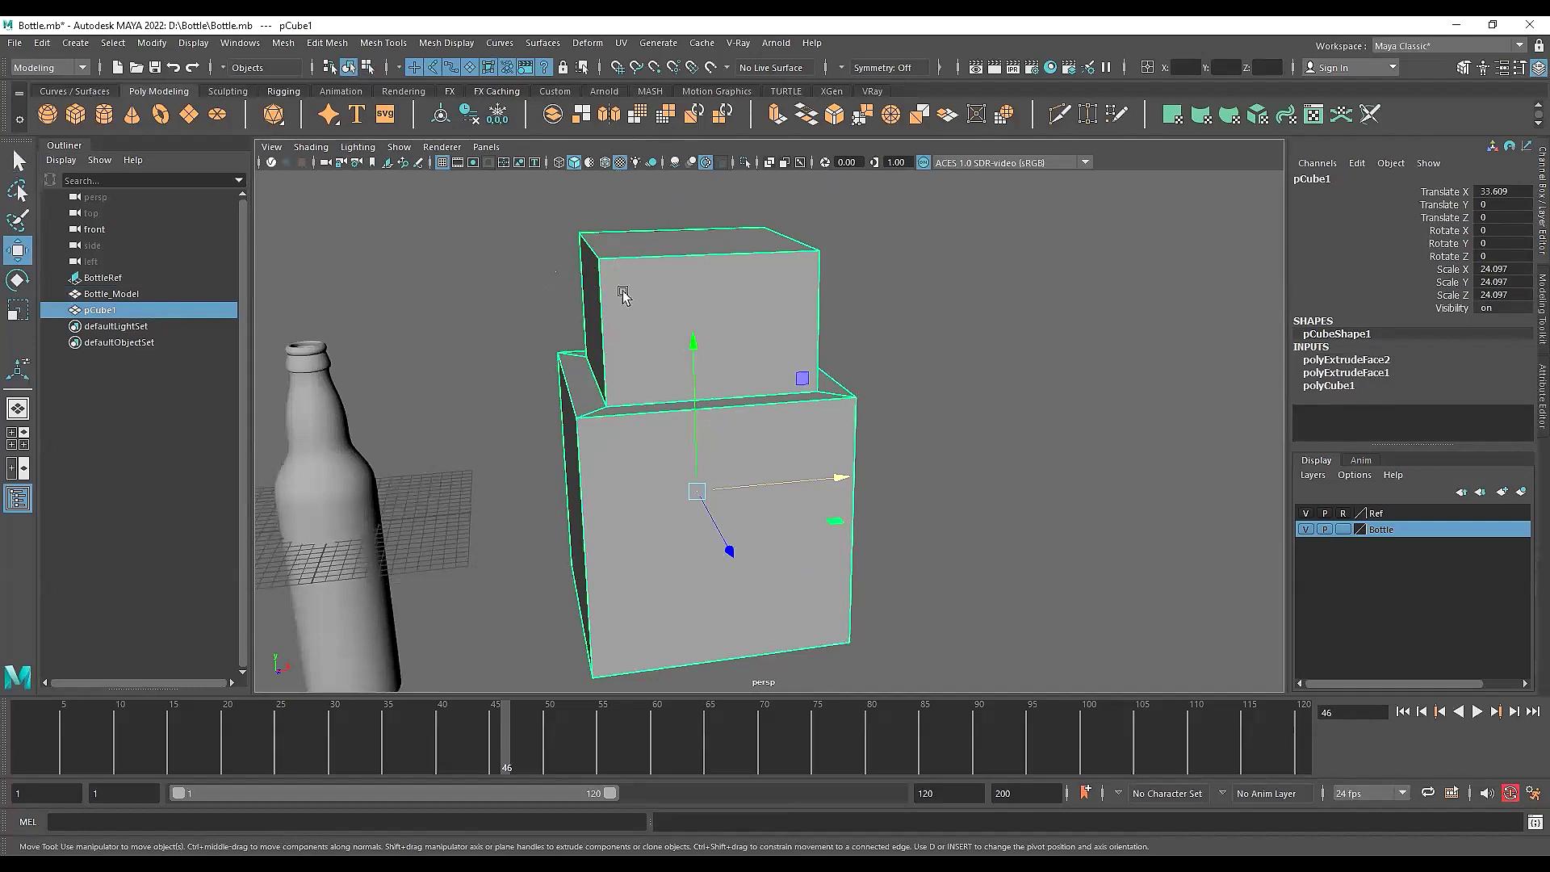
{"action": "left_click", "coordinate": [41, 43]}
{"action": "mouse_move", "coordinate": [227, 231]}
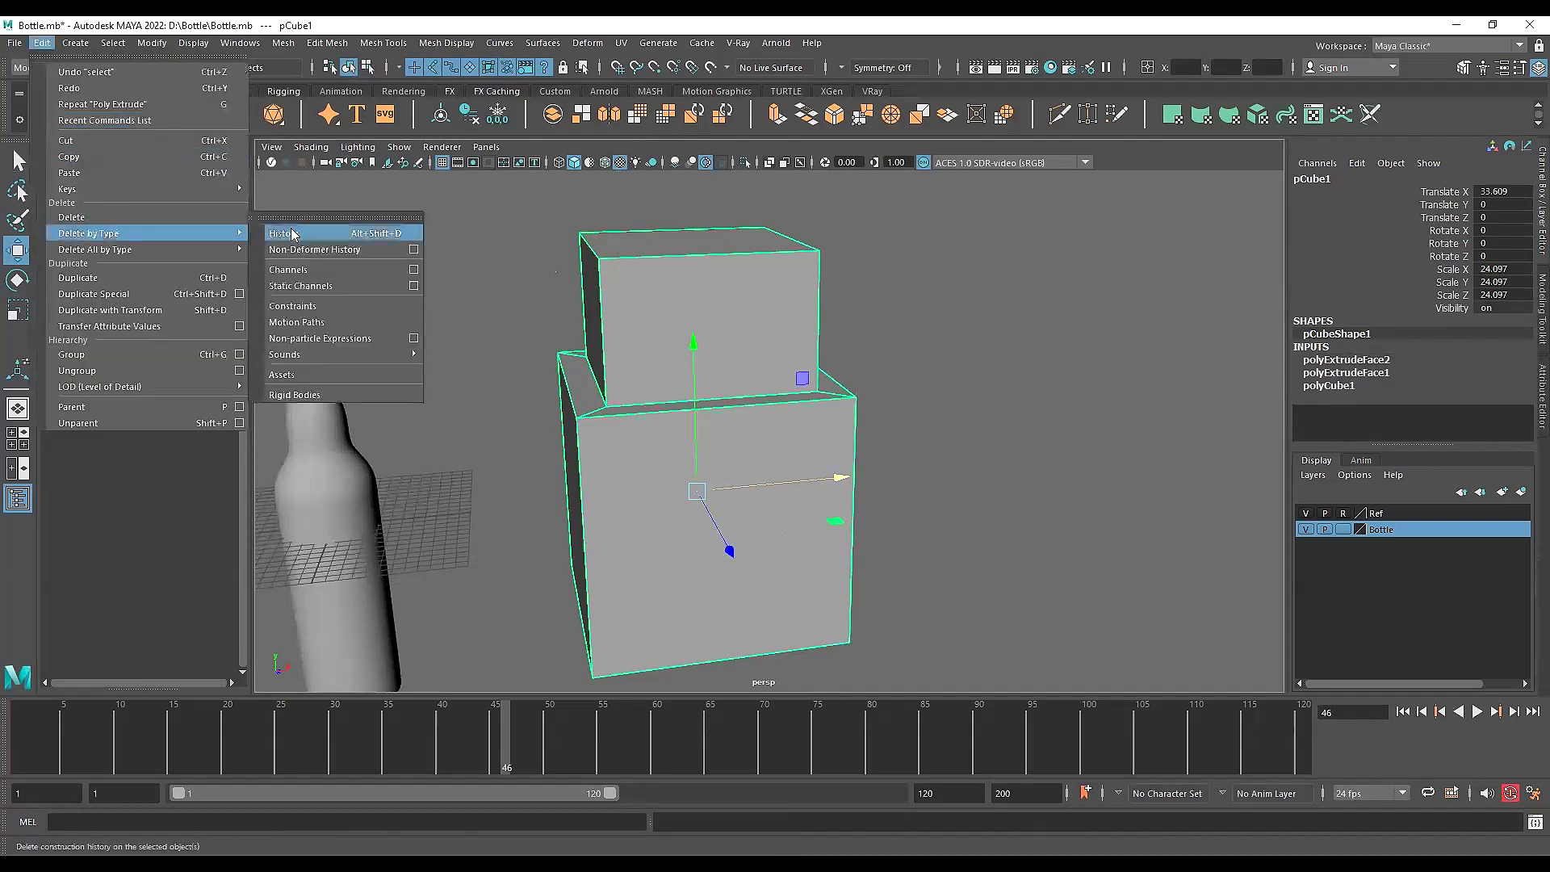
{"action": "left_click", "coordinate": [506, 150]}
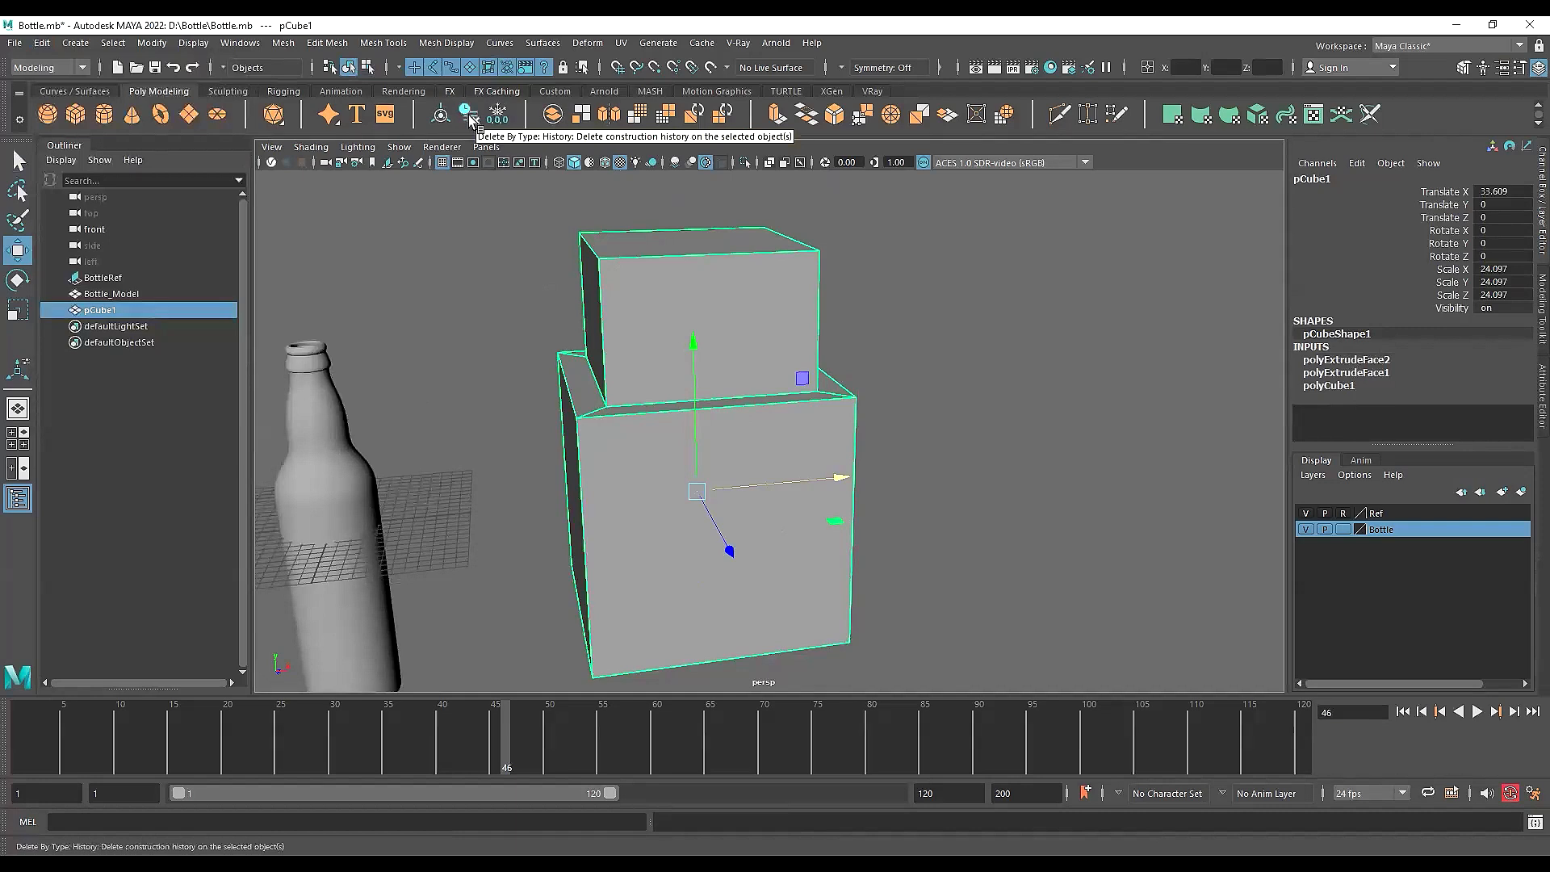
{"action": "left_click", "coordinate": [469, 118]}
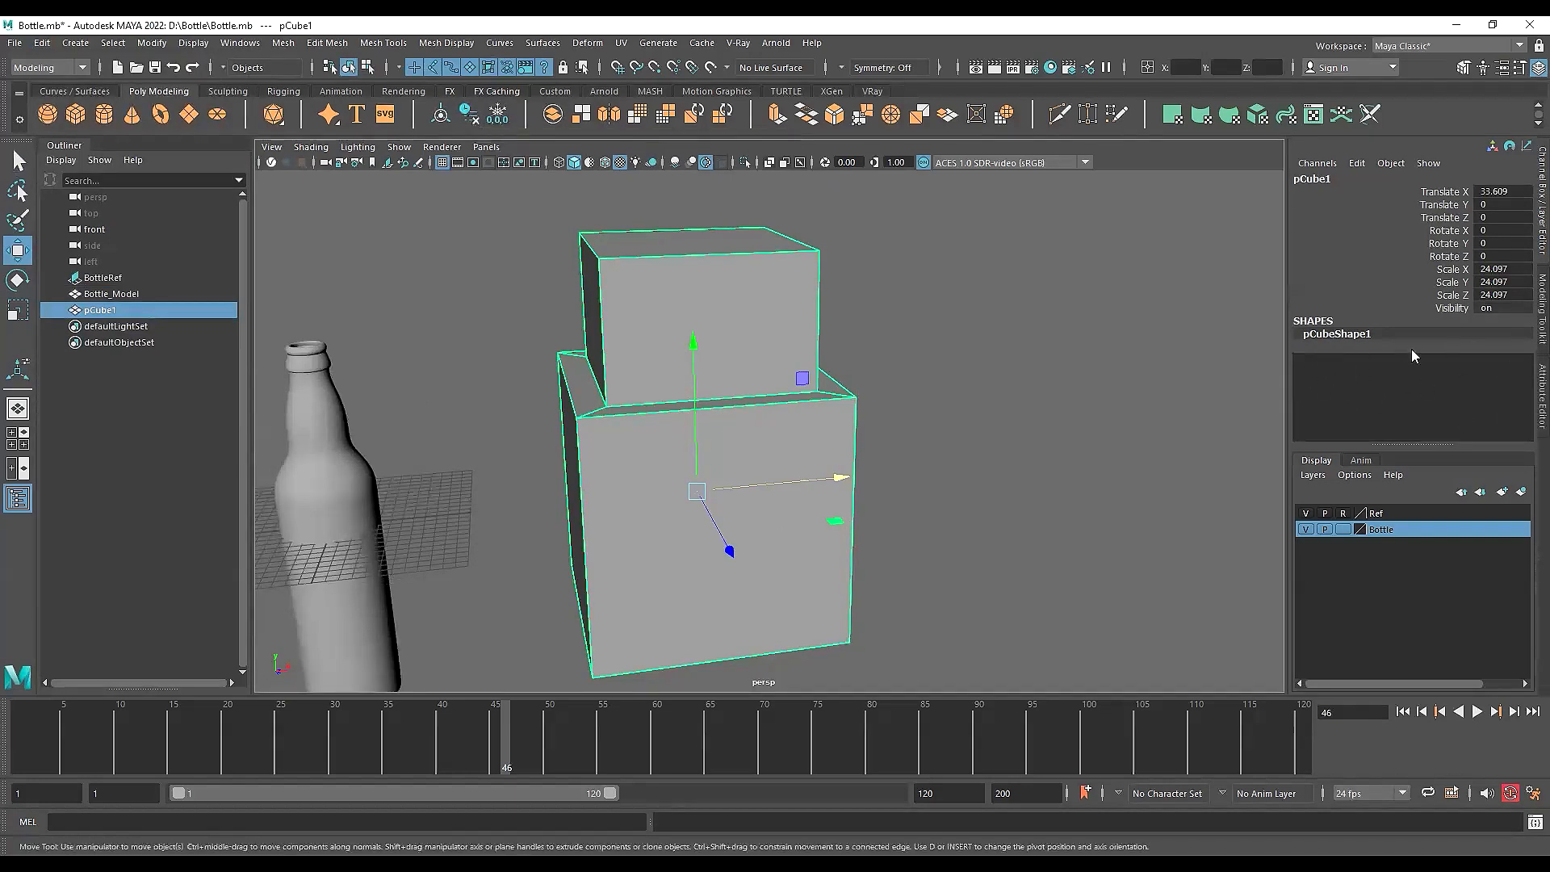
Compare the input history listed for Bottle_Model with that of the cube, leaving the bottle selected
{"action": "left_click", "coordinate": [346, 473]}
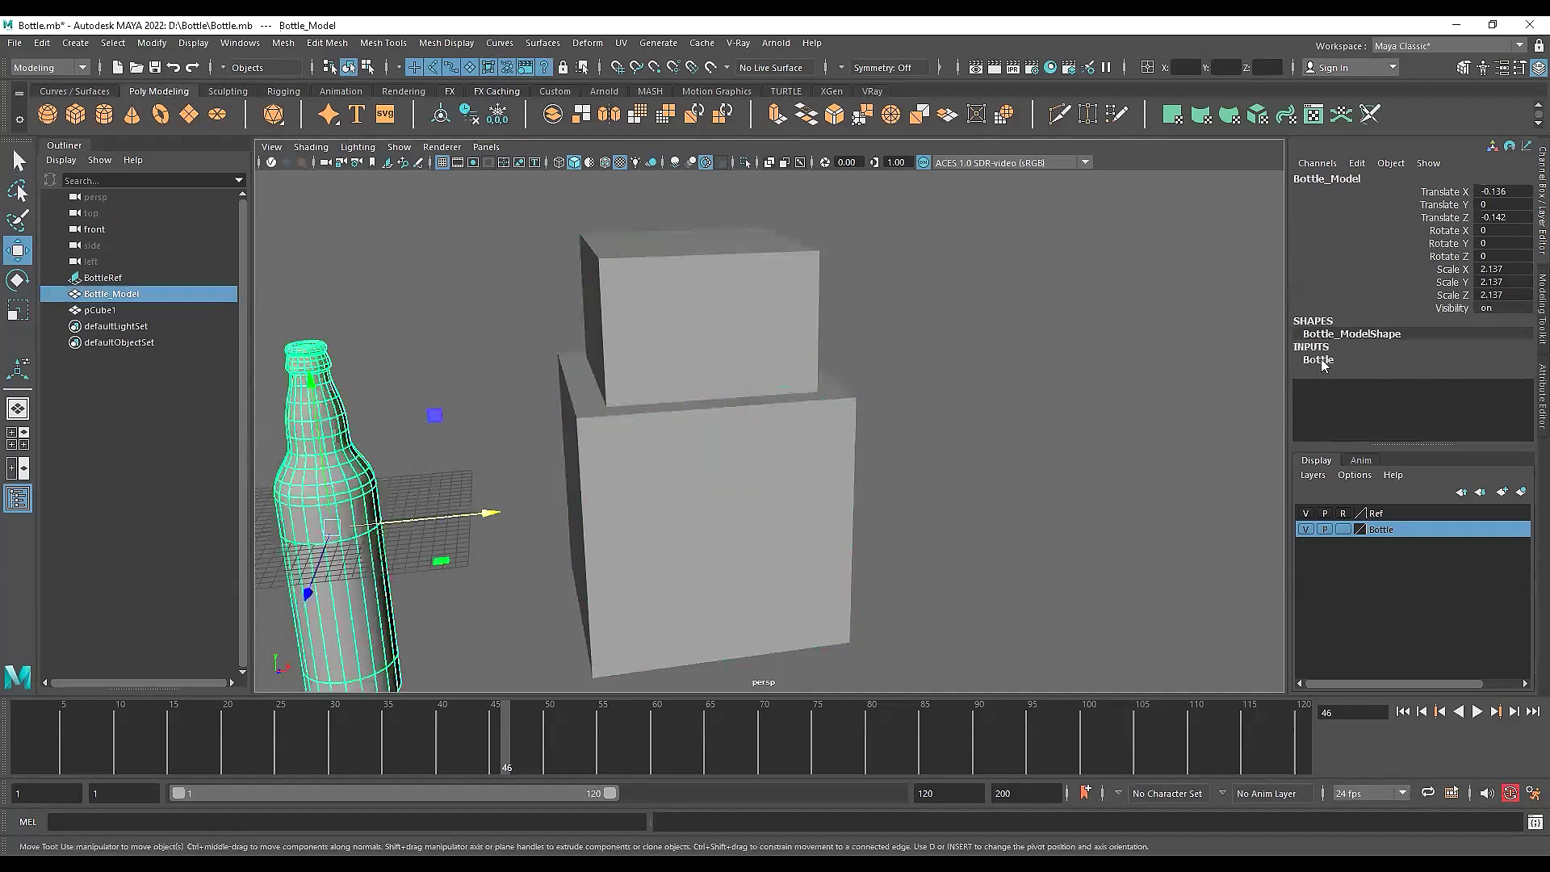
{"action": "middle_click_drag", "start_coordinate": [658, 322], "coordinate": [831, 339], "text": "alt"}
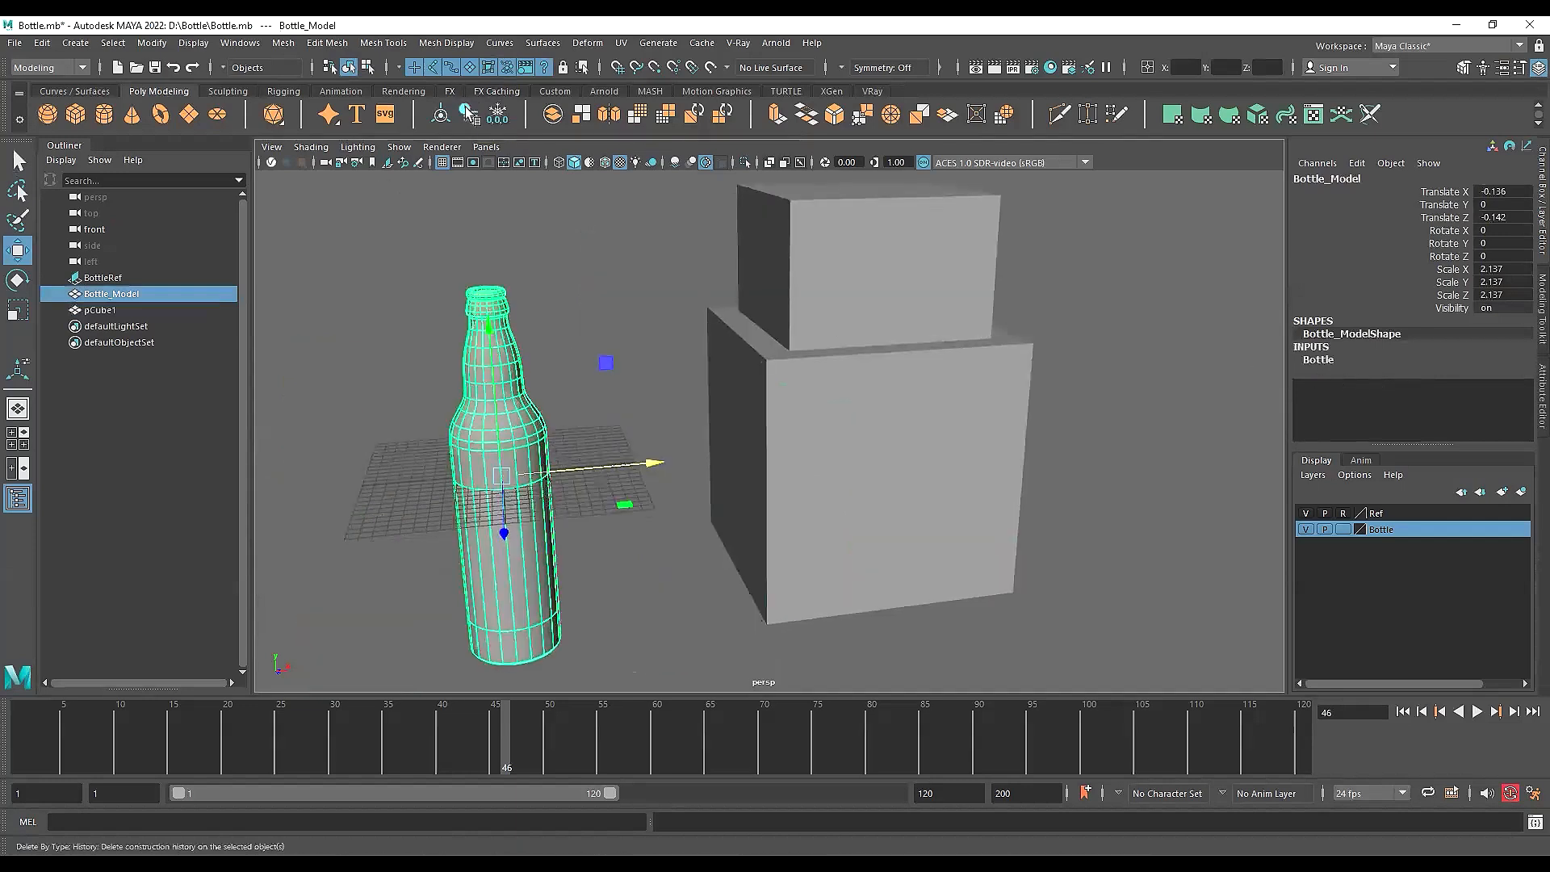
{"action": "left_click", "coordinate": [709, 330]}
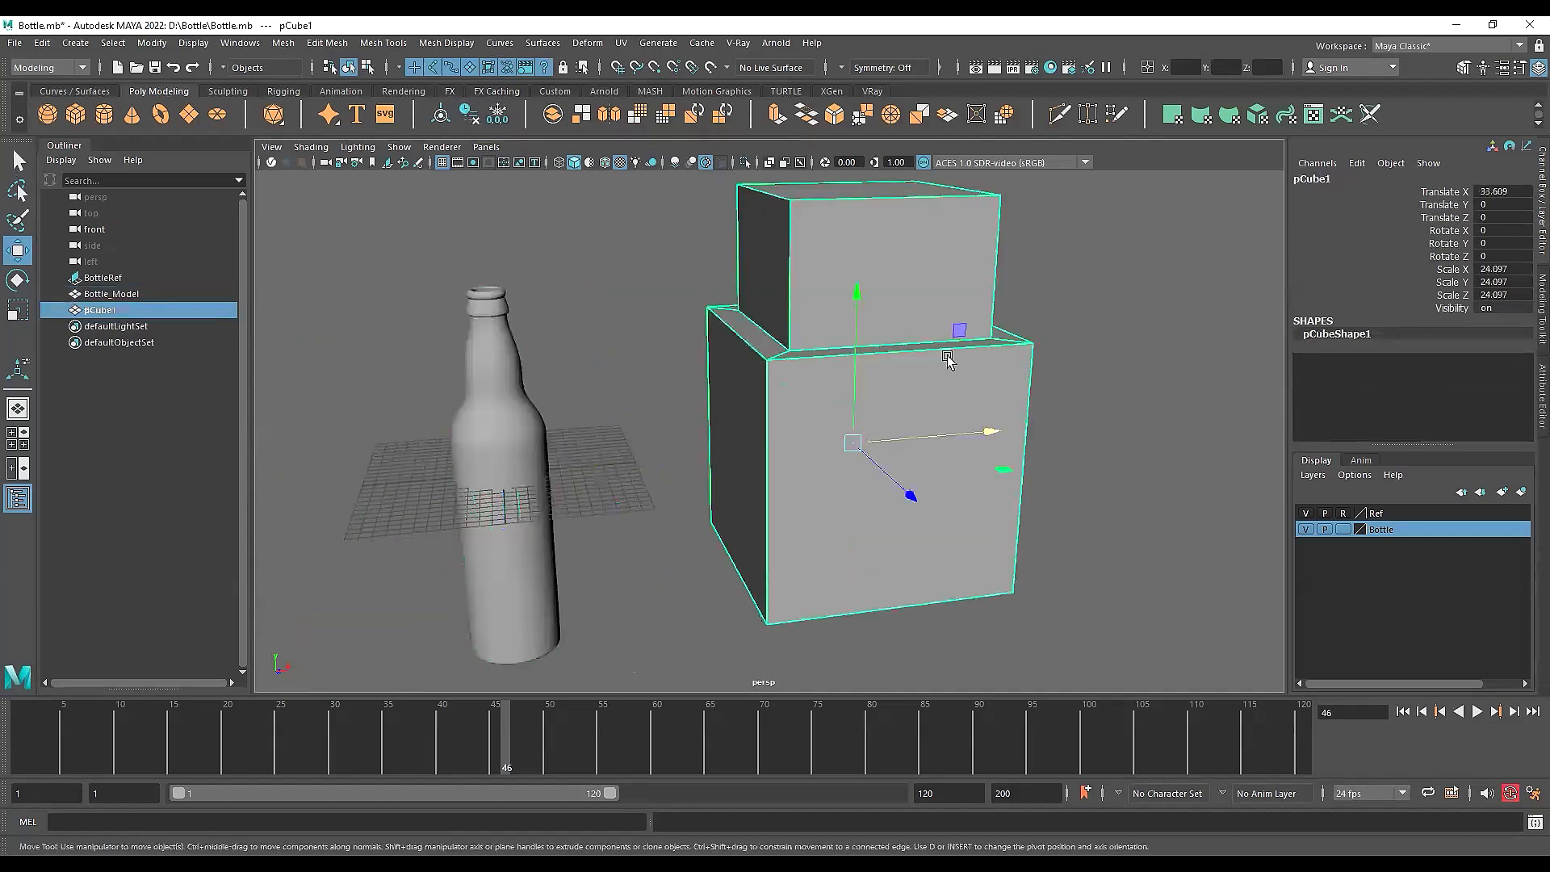
{"action": "key", "text": "ctrl+z"}
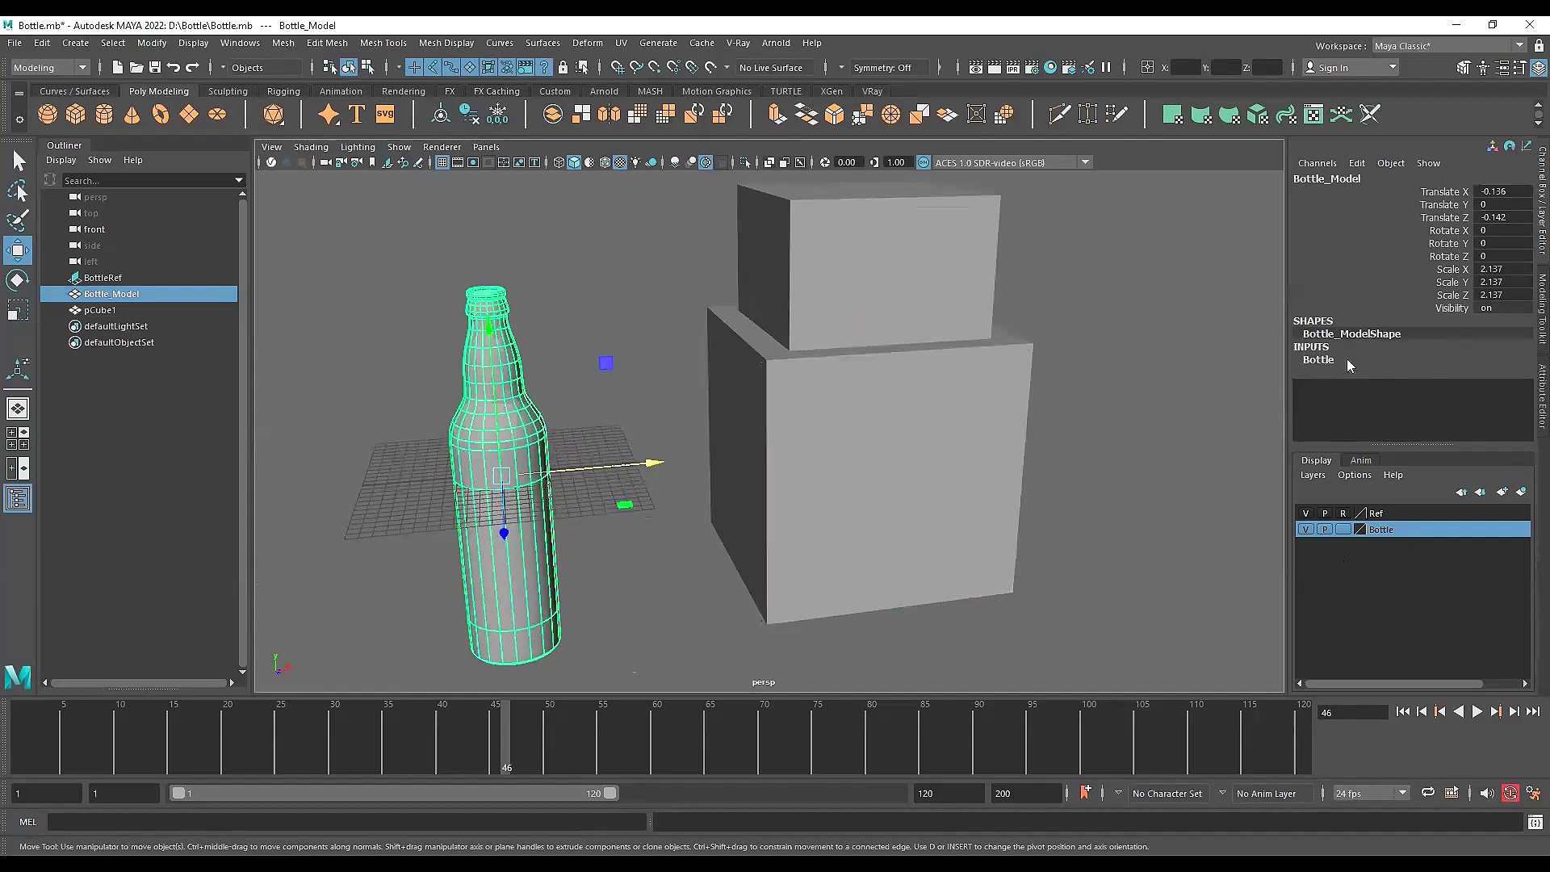
{"action": "middle_click_drag", "start_coordinate": [640, 449], "coordinate": [625, 447], "text": "alt"}
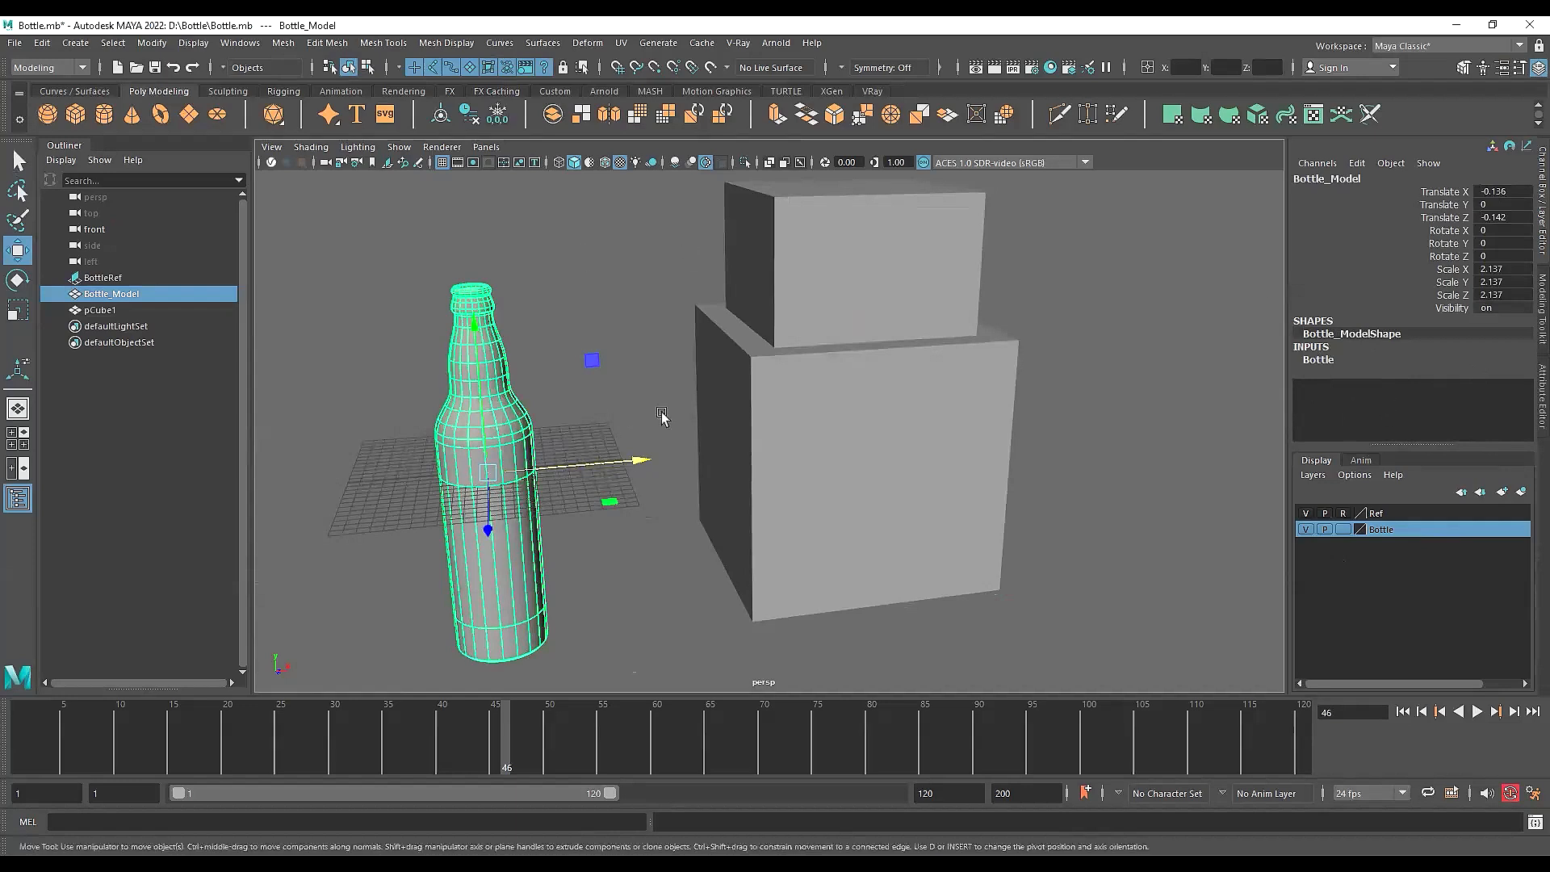
Delete the extruded cube and reselect Bottle_Model
{"action": "left_click", "coordinate": [891, 384]}
{"action": "key", "text": "Delete"}
{"action": "left_click", "coordinate": [484, 408]}
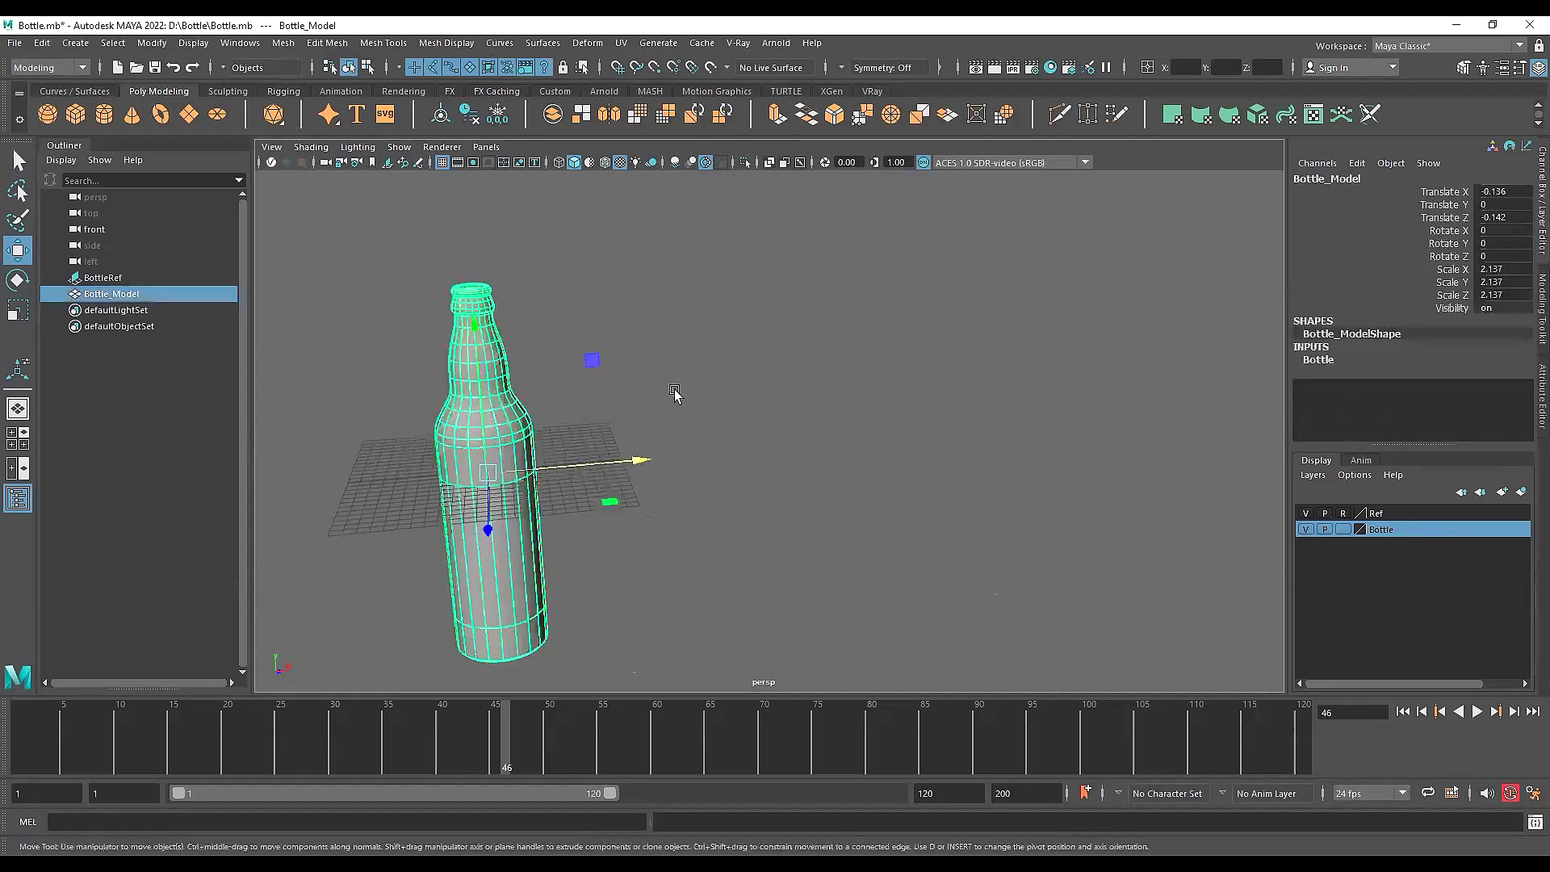
{"action": "key", "text": "f"}
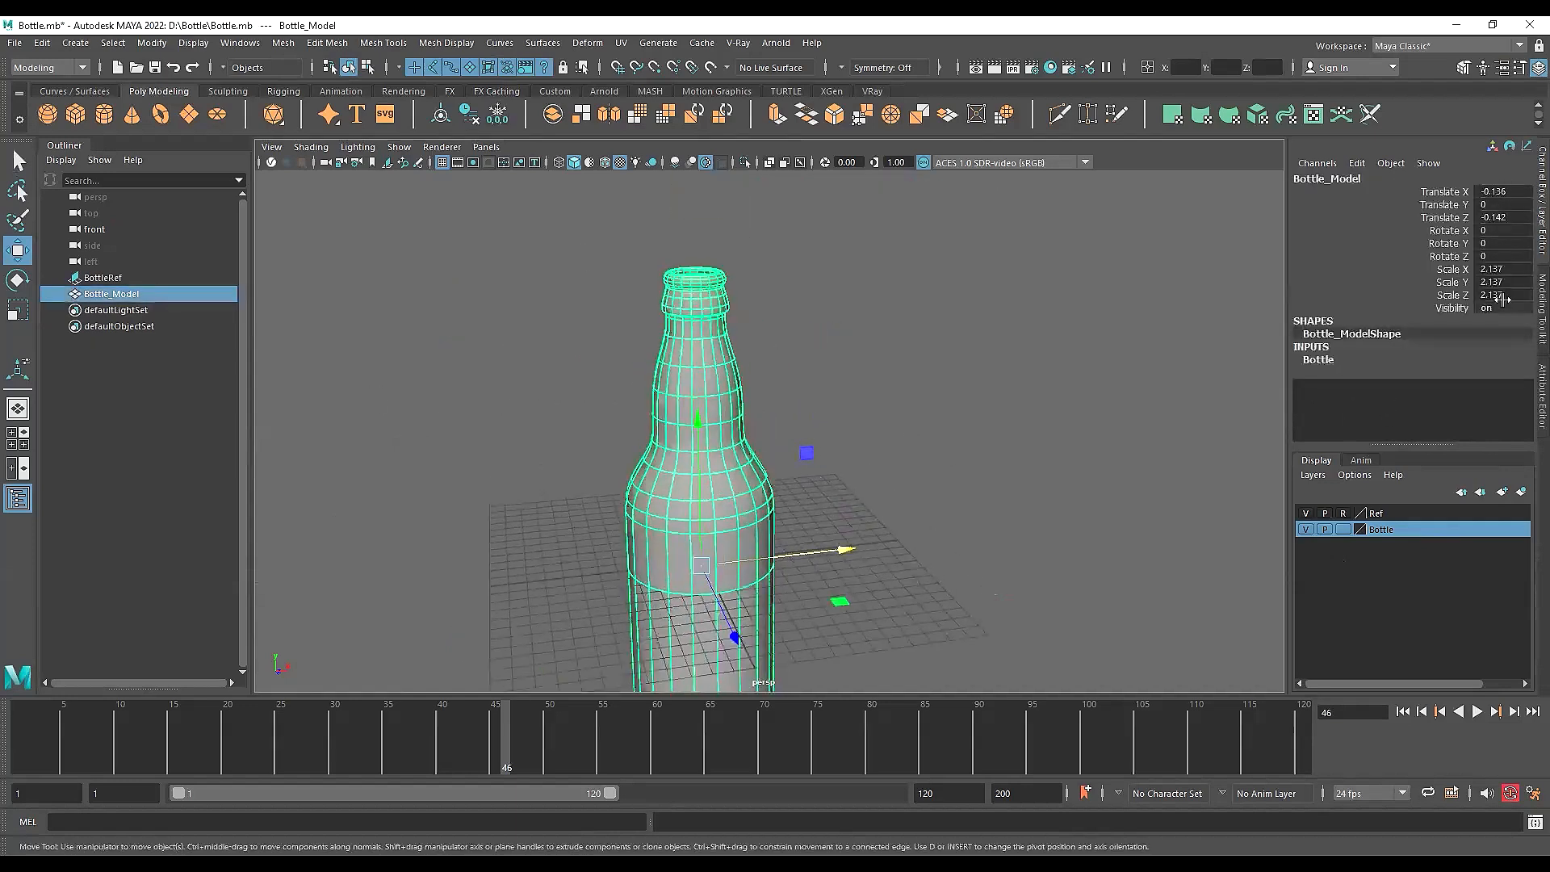
{"action": "scroll", "coordinate": [769, 326], "scroll_direction": "down", "scroll_amount": 2}
{"action": "middle_click_drag", "start_coordinate": [766, 328], "coordinate": [740, 297], "text": "alt"}
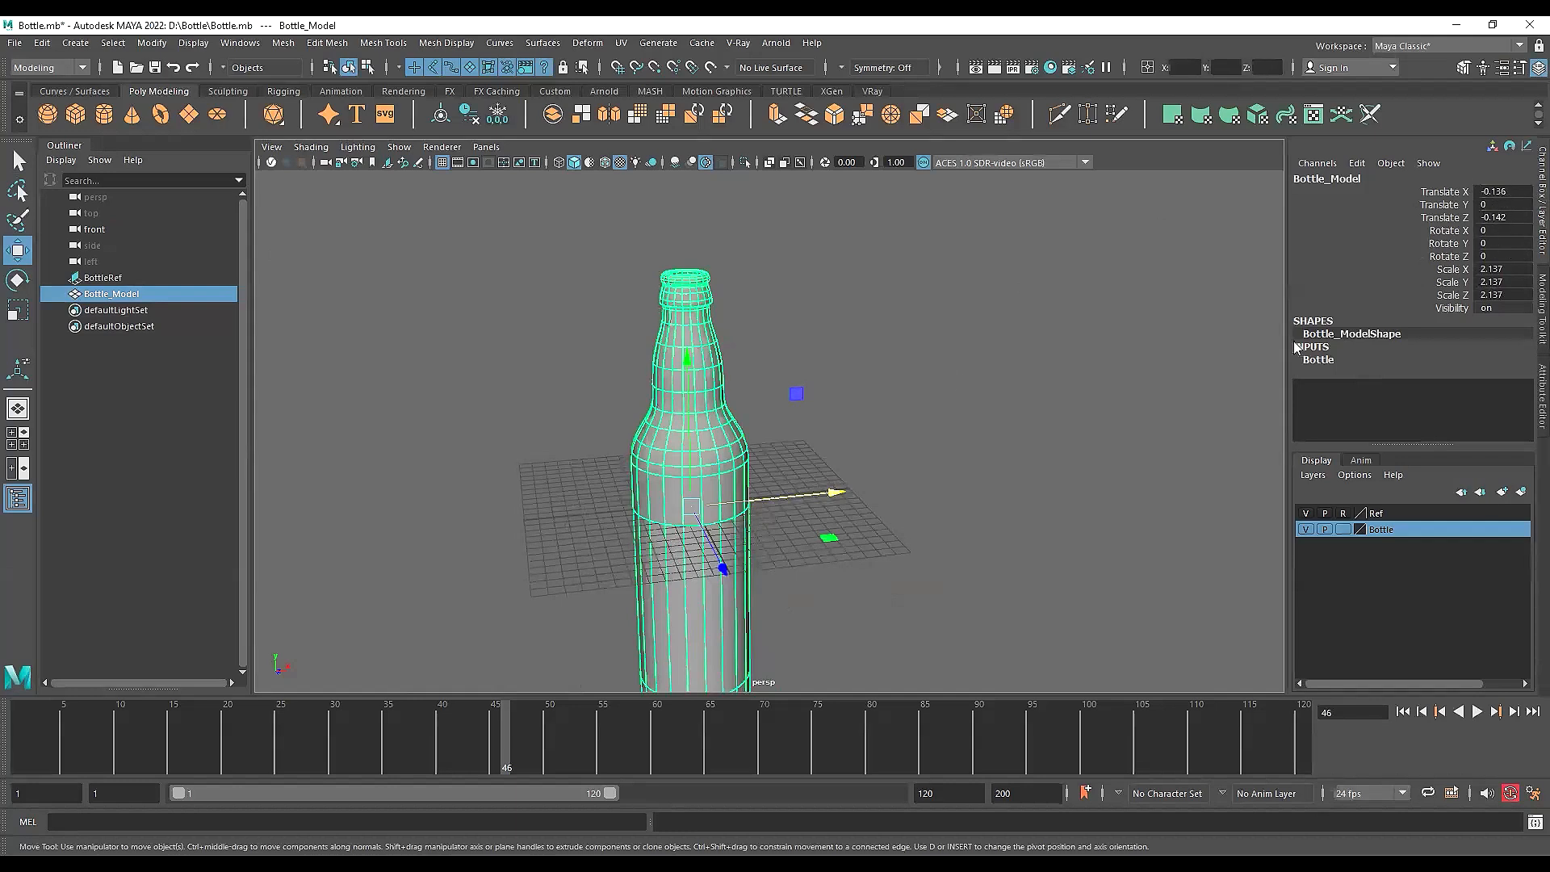
{"action": "middle_click_drag", "start_coordinate": [782, 408], "coordinate": [761, 390], "text": "alt"}
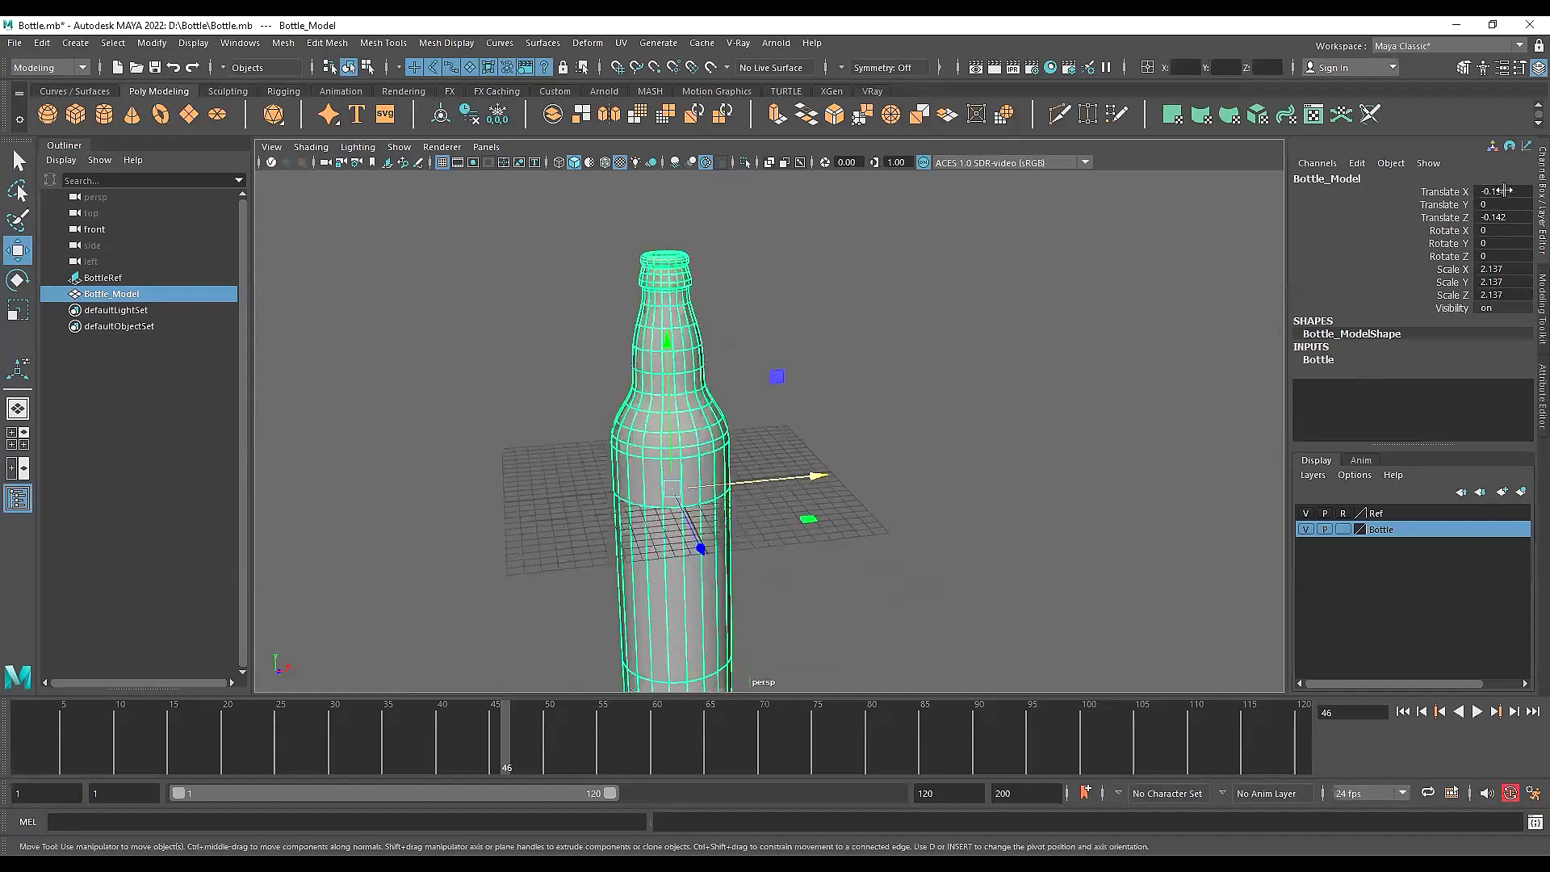
Set Bottle_Model's Translate X, Y and Z to 0 and its Scale X, Y and Z to 1
{"action": "left_click_drag", "start_coordinate": [1500, 192], "coordinate": [1504, 220]}
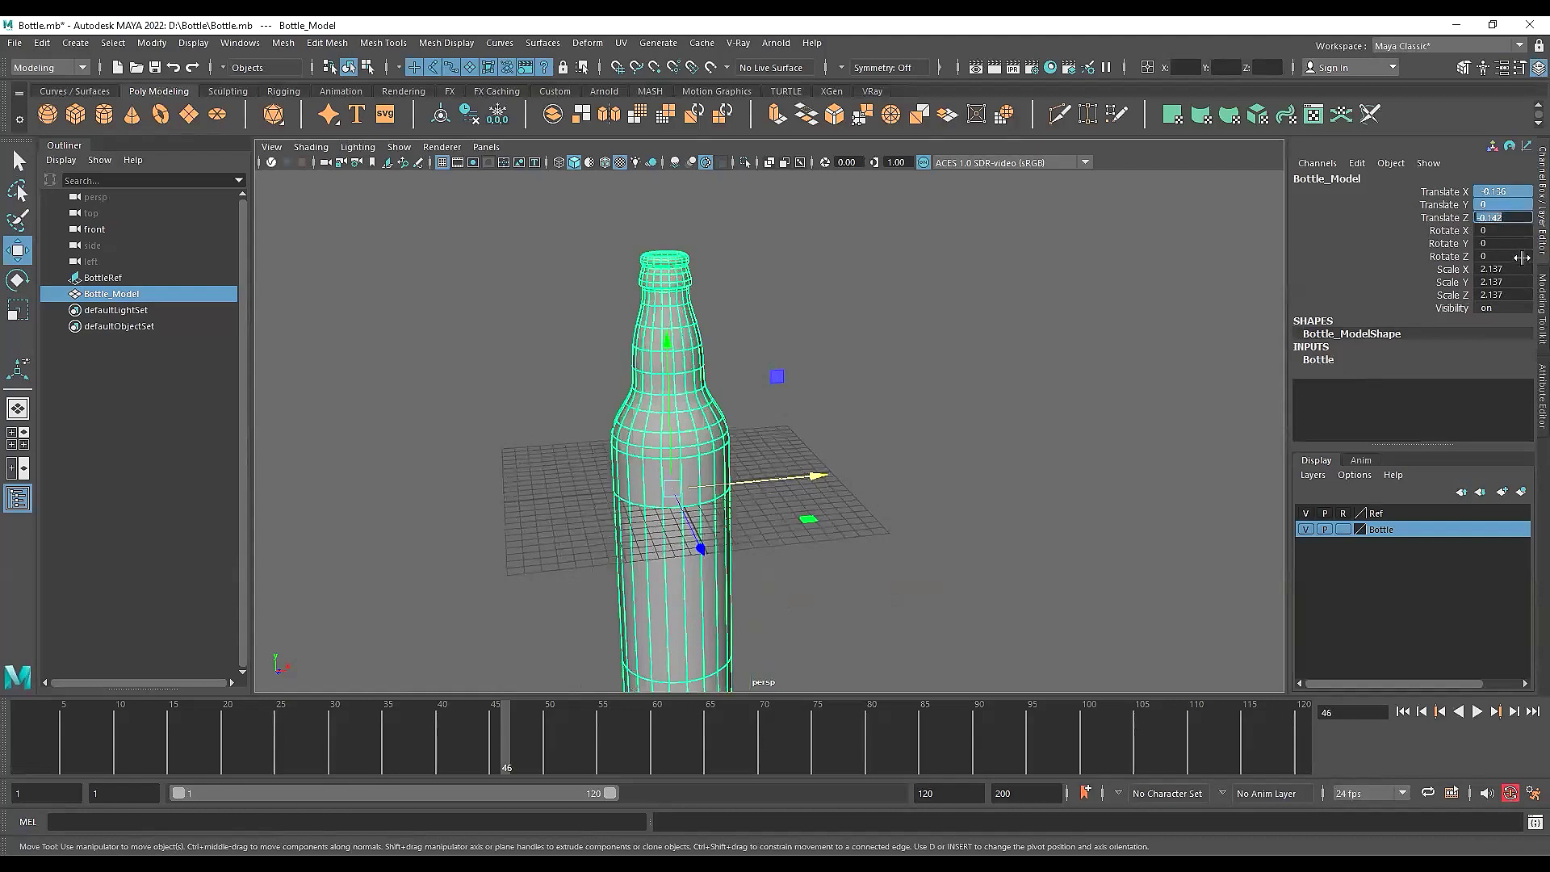
{"action": "type", "text": "0"}
{"action": "key", "text": "Return"}
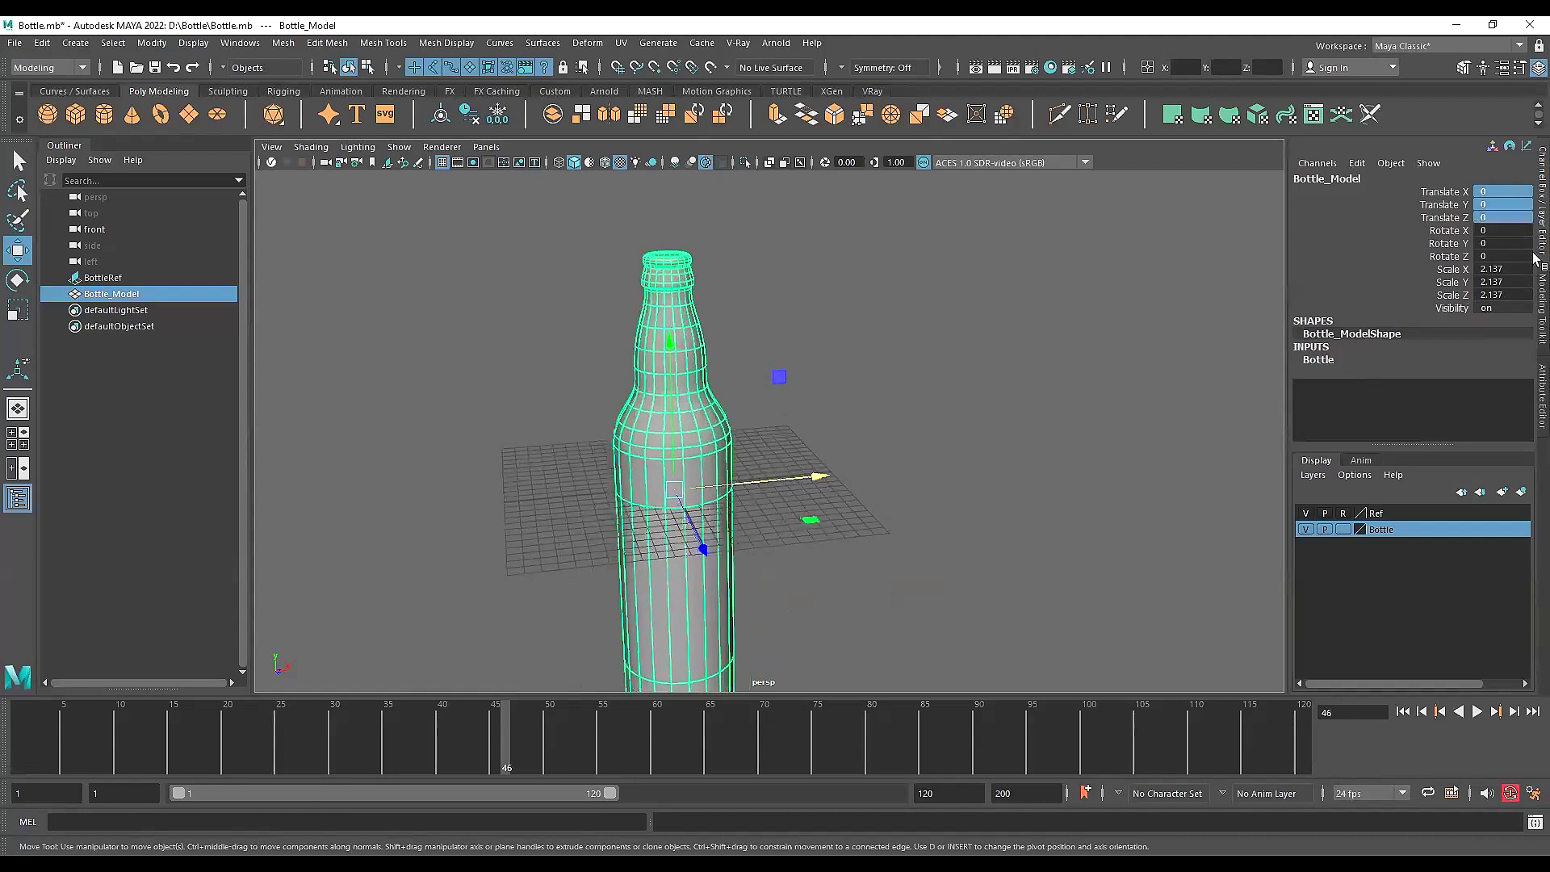
{"action": "left_click_drag", "start_coordinate": [1504, 269], "coordinate": [1505, 294]}
{"action": "type", "text": "1"}
{"action": "key", "text": "Return"}
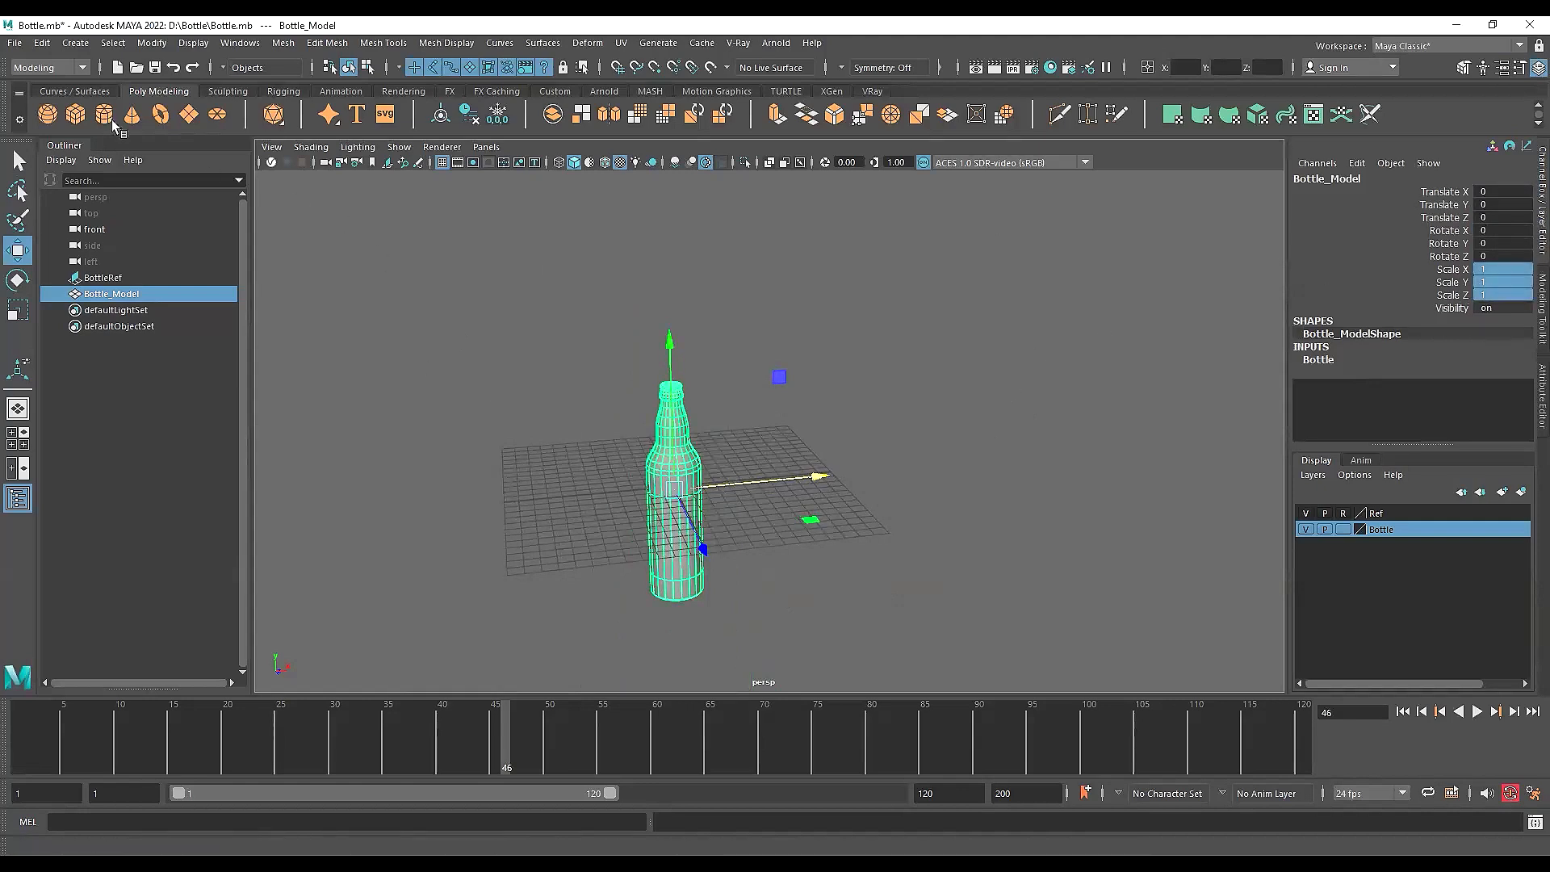
Undo the manual translate and scale value changes on Bottle_Model
{"action": "left_click_drag", "start_coordinate": [691, 495], "coordinate": [678, 591], "text": "alt"}
{"action": "key", "text": "ctrl+z"}
{"action": "key", "text": "ctrl+z"}
{"action": "key", "text": "ctrl+z"}
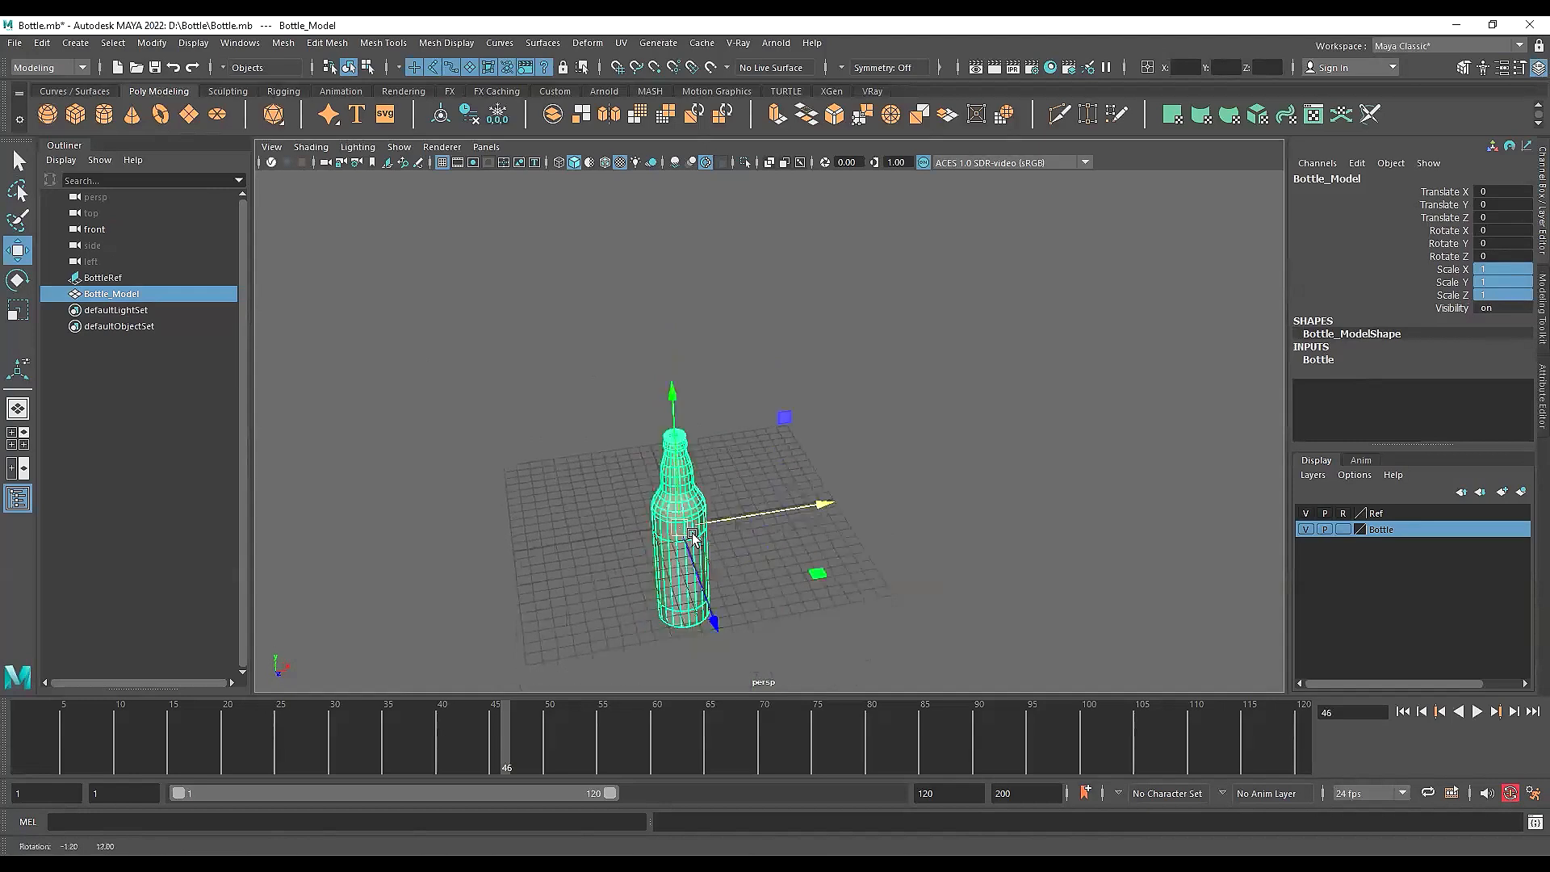
{"action": "left_click_drag", "start_coordinate": [680, 527], "coordinate": [752, 454], "text": "alt"}
{"action": "left_click", "coordinate": [757, 452]}
{"action": "left_click_drag", "start_coordinate": [650, 363], "coordinate": [654, 394], "text": "alt"}
{"action": "left_click", "coordinate": [655, 395]}
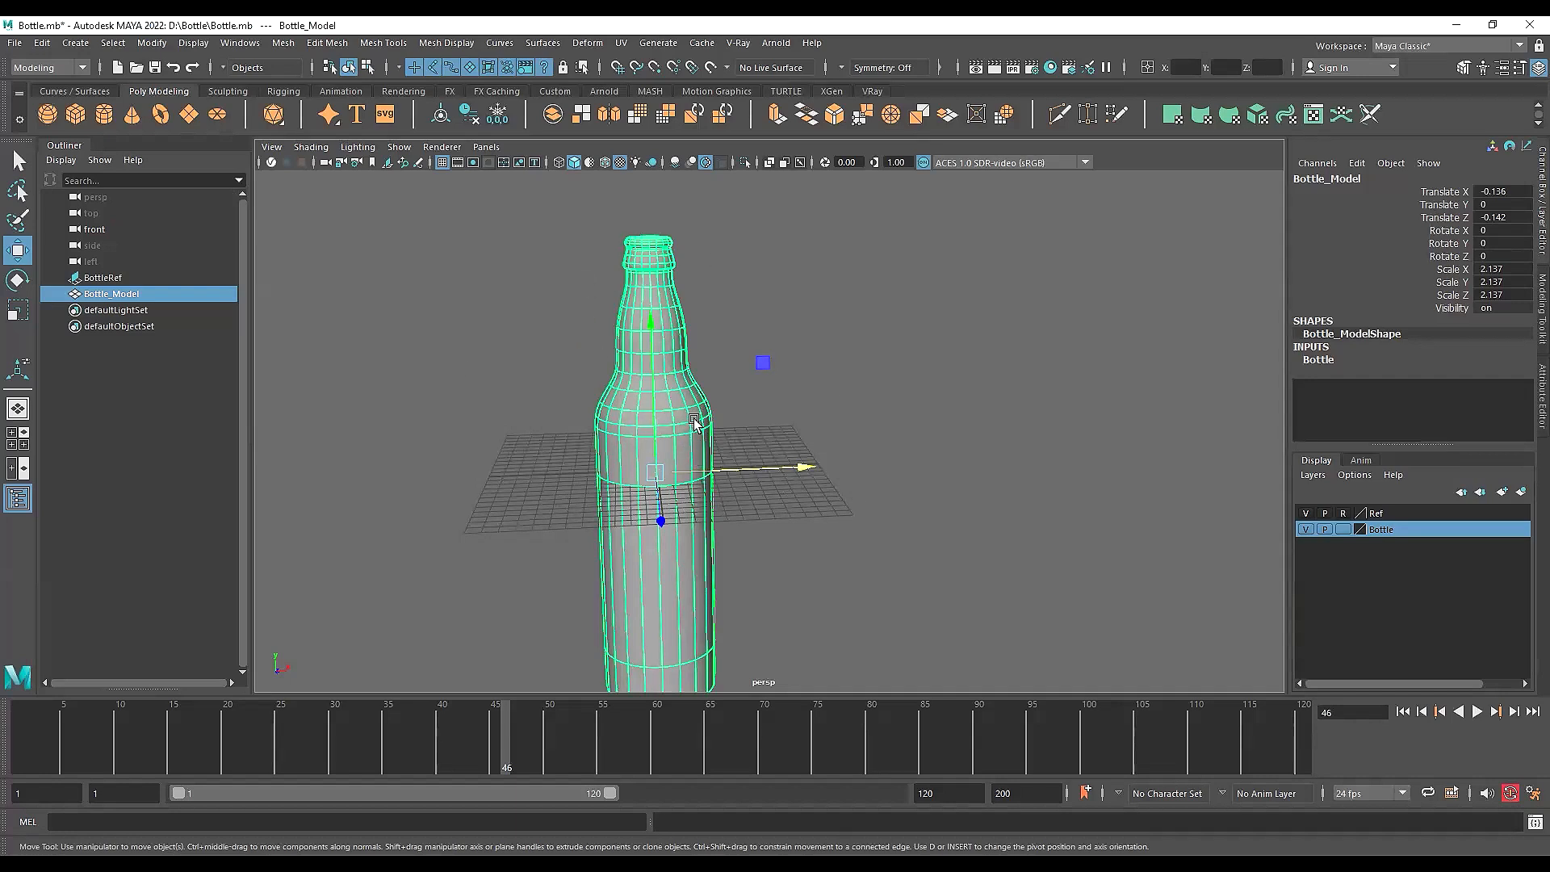
Try Freeze Transformations on Bottle_Model and undo it
{"action": "left_click", "coordinate": [500, 117]}
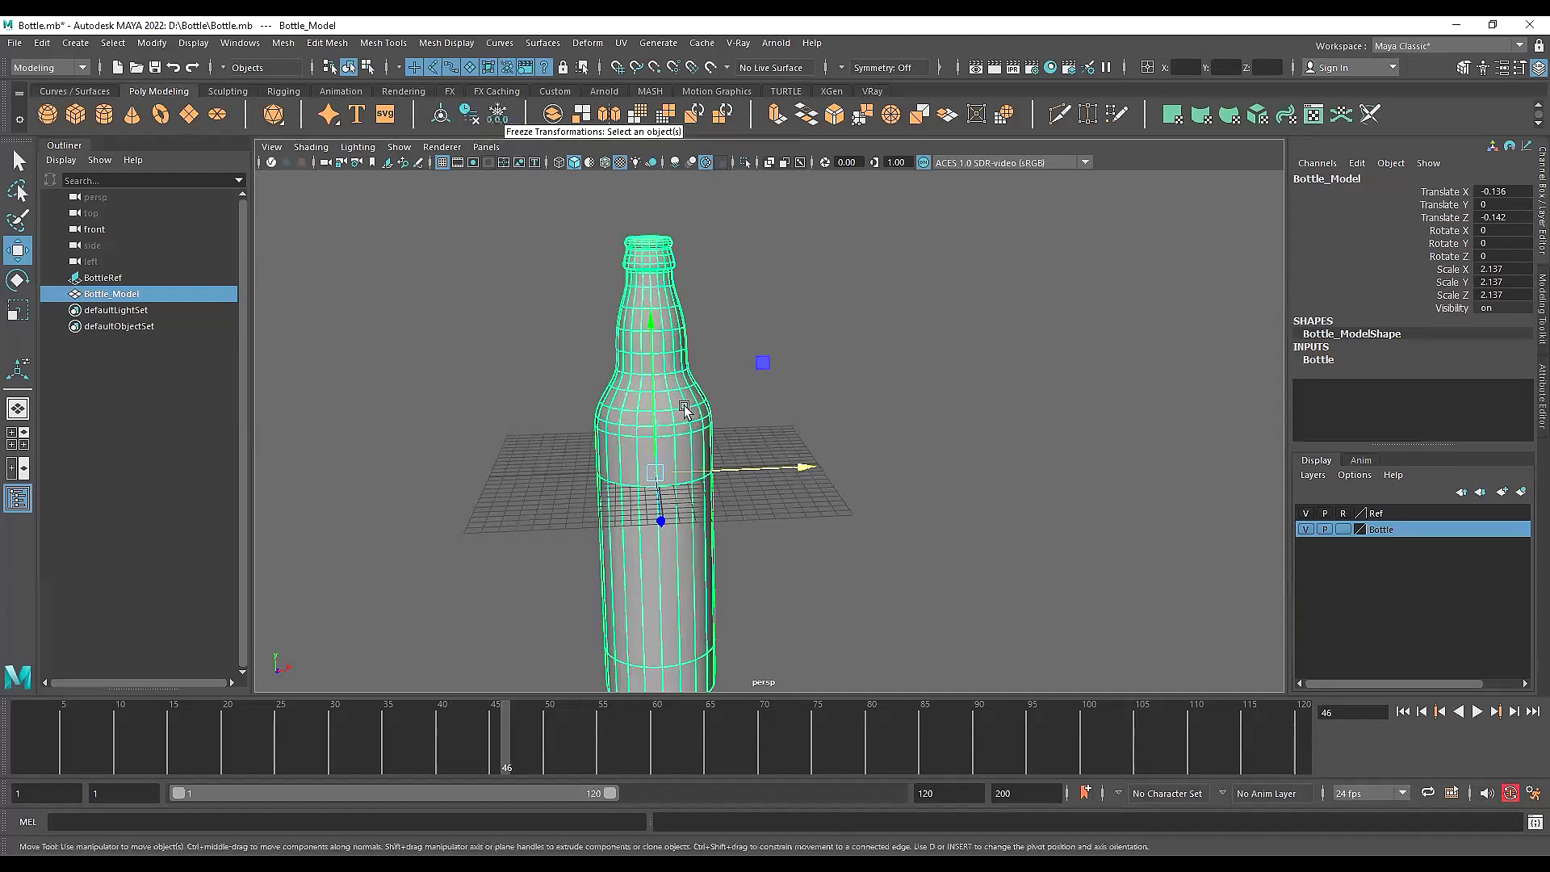
{"action": "left_click", "coordinate": [498, 116]}
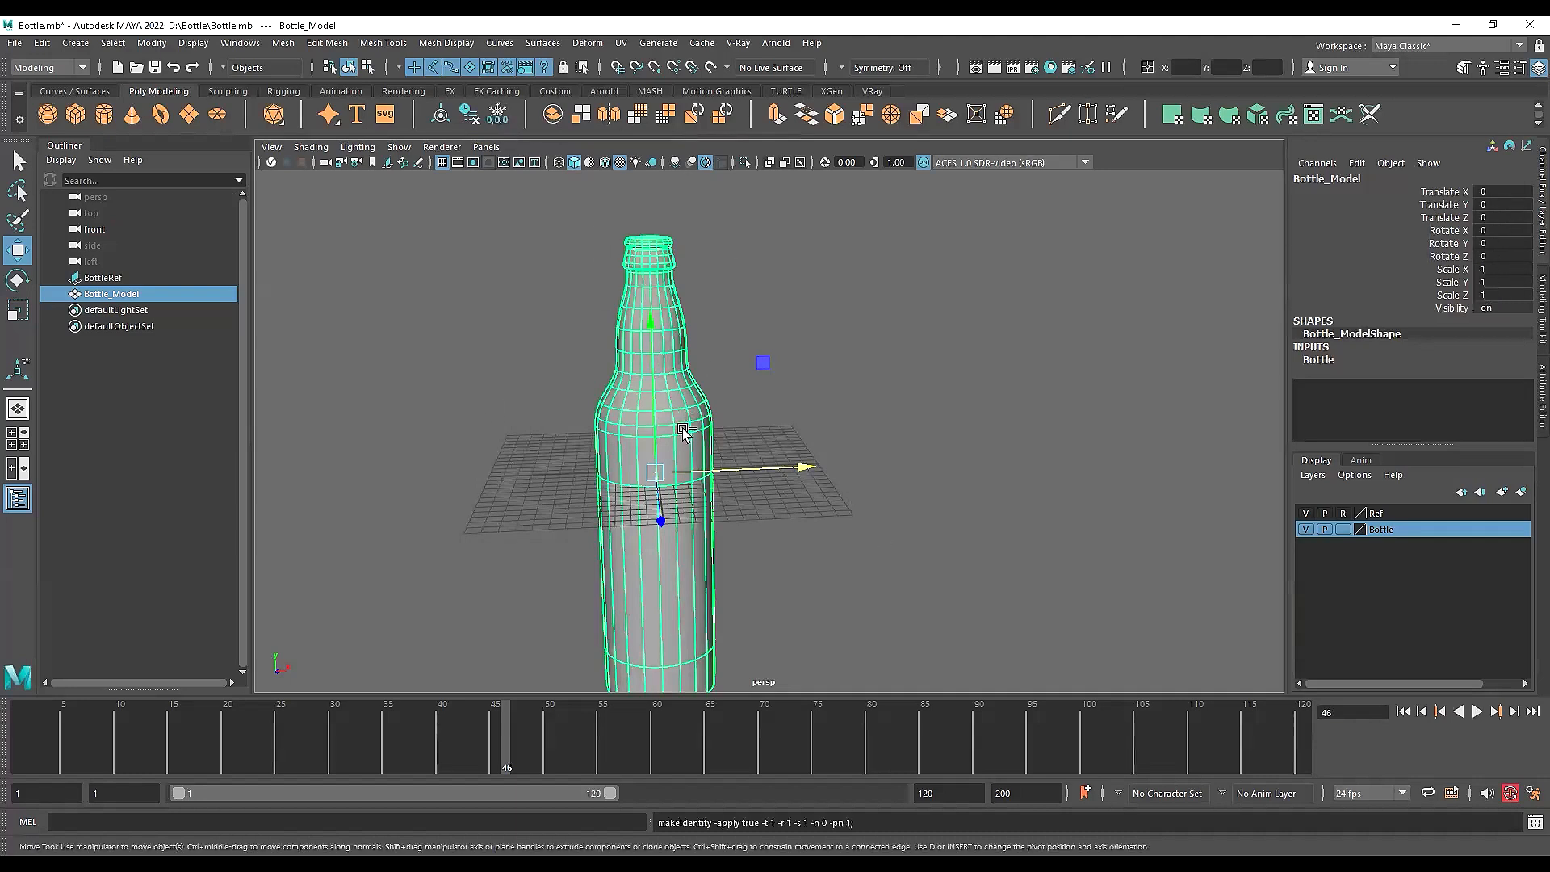
{"action": "key", "text": "ctrl+z"}
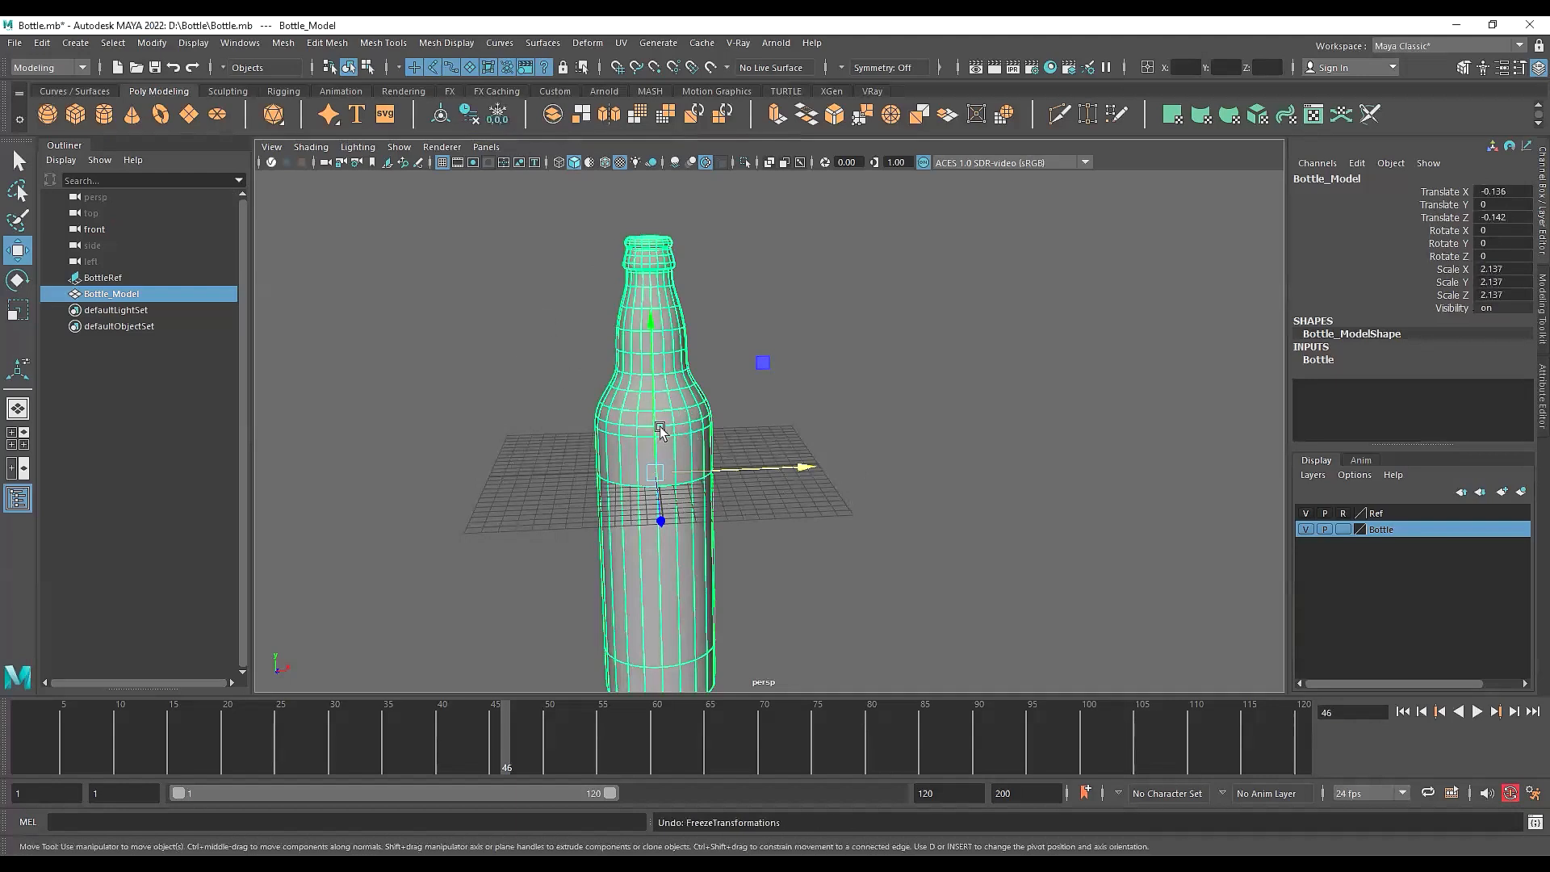
Freeze Bottle_Model's transformations, keeping its current size and position, and check its translate and rotate channels
{"action": "mouse_move", "coordinate": [660, 427]}
{"action": "left_mouse_down", "text": "alt"}
{"action": "mouse_move", "coordinate": [862, 437]}
{"action": "mouse_move", "coordinate": [667, 431]}
{"action": "left_mouse_up", "text": "alt"}
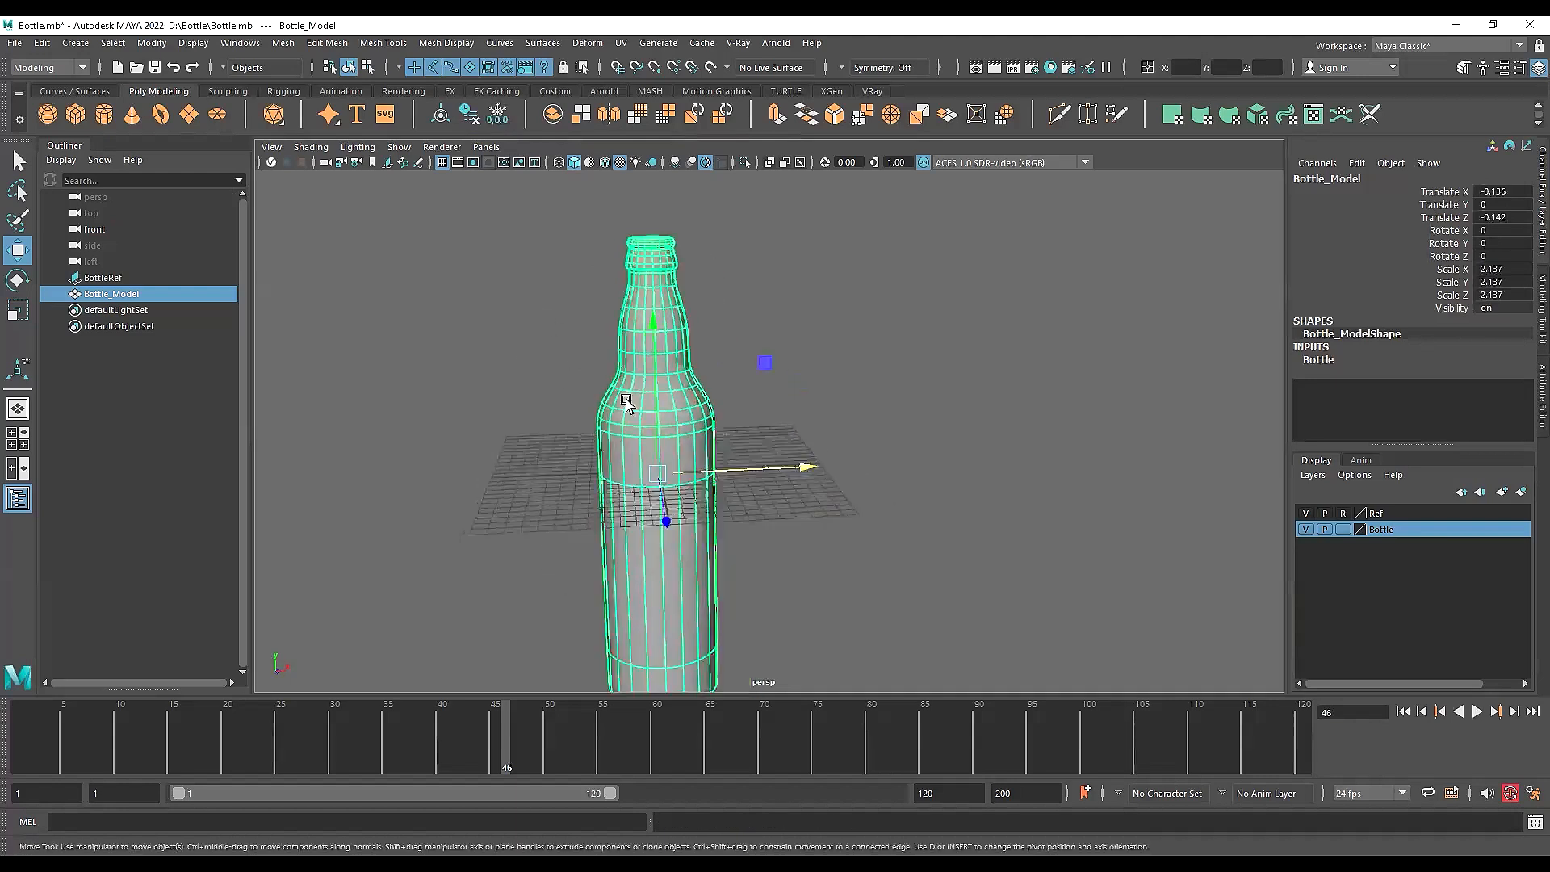
{"action": "left_click", "coordinate": [499, 121]}
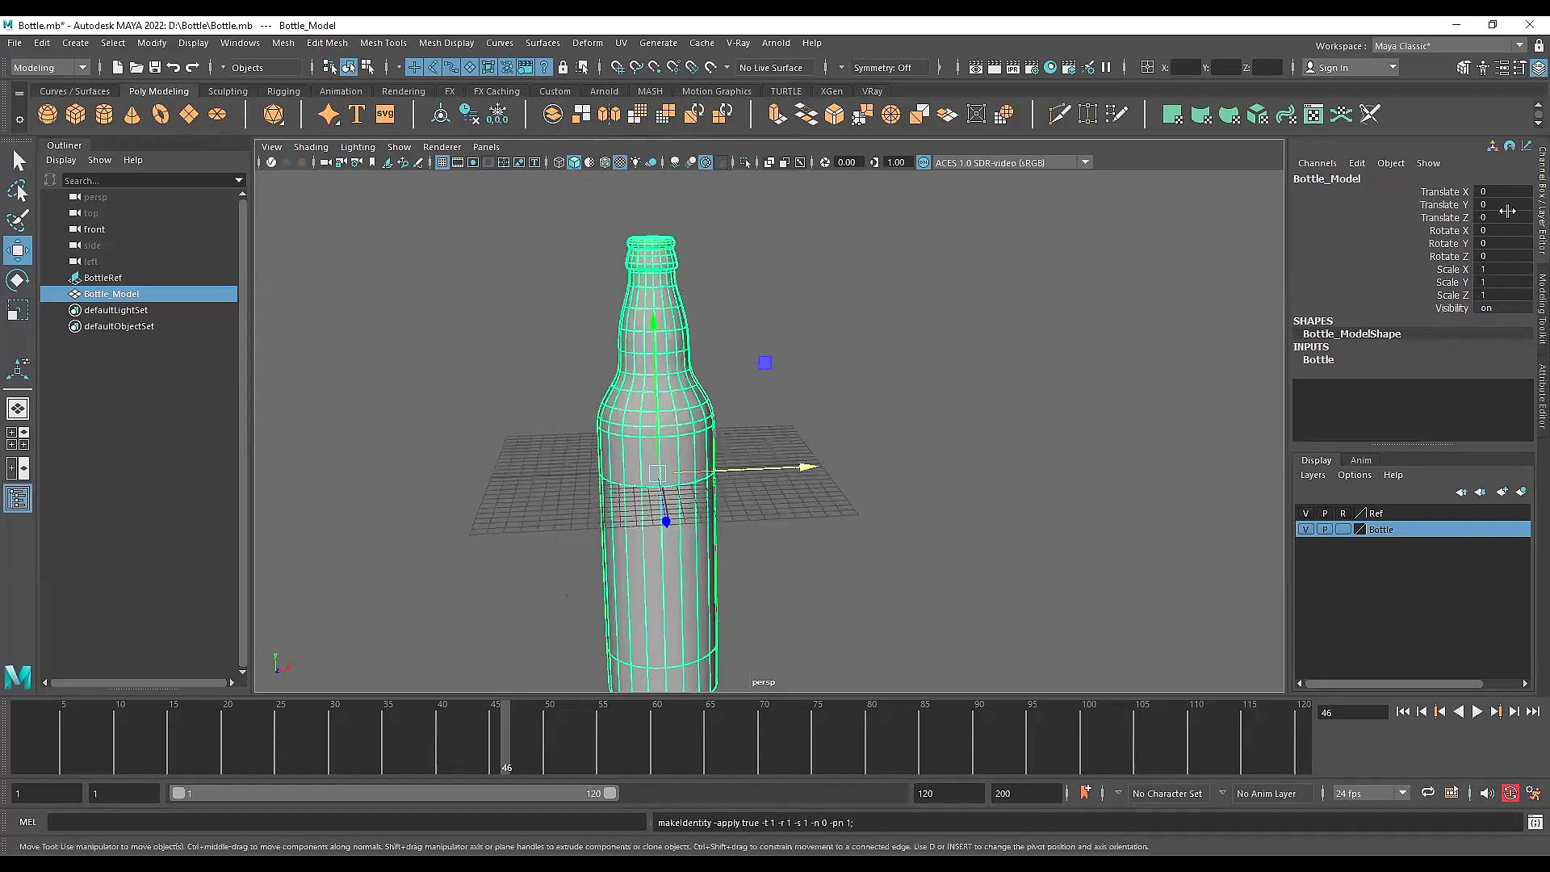
{"action": "scroll", "coordinate": [718, 460], "scroll_direction": "down", "scroll_amount": 4}
{"action": "middle_click_drag", "start_coordinate": [715, 457], "coordinate": [612, 484], "text": "alt"}
{"action": "left_click_drag", "start_coordinate": [596, 484], "coordinate": [1508, 231]}
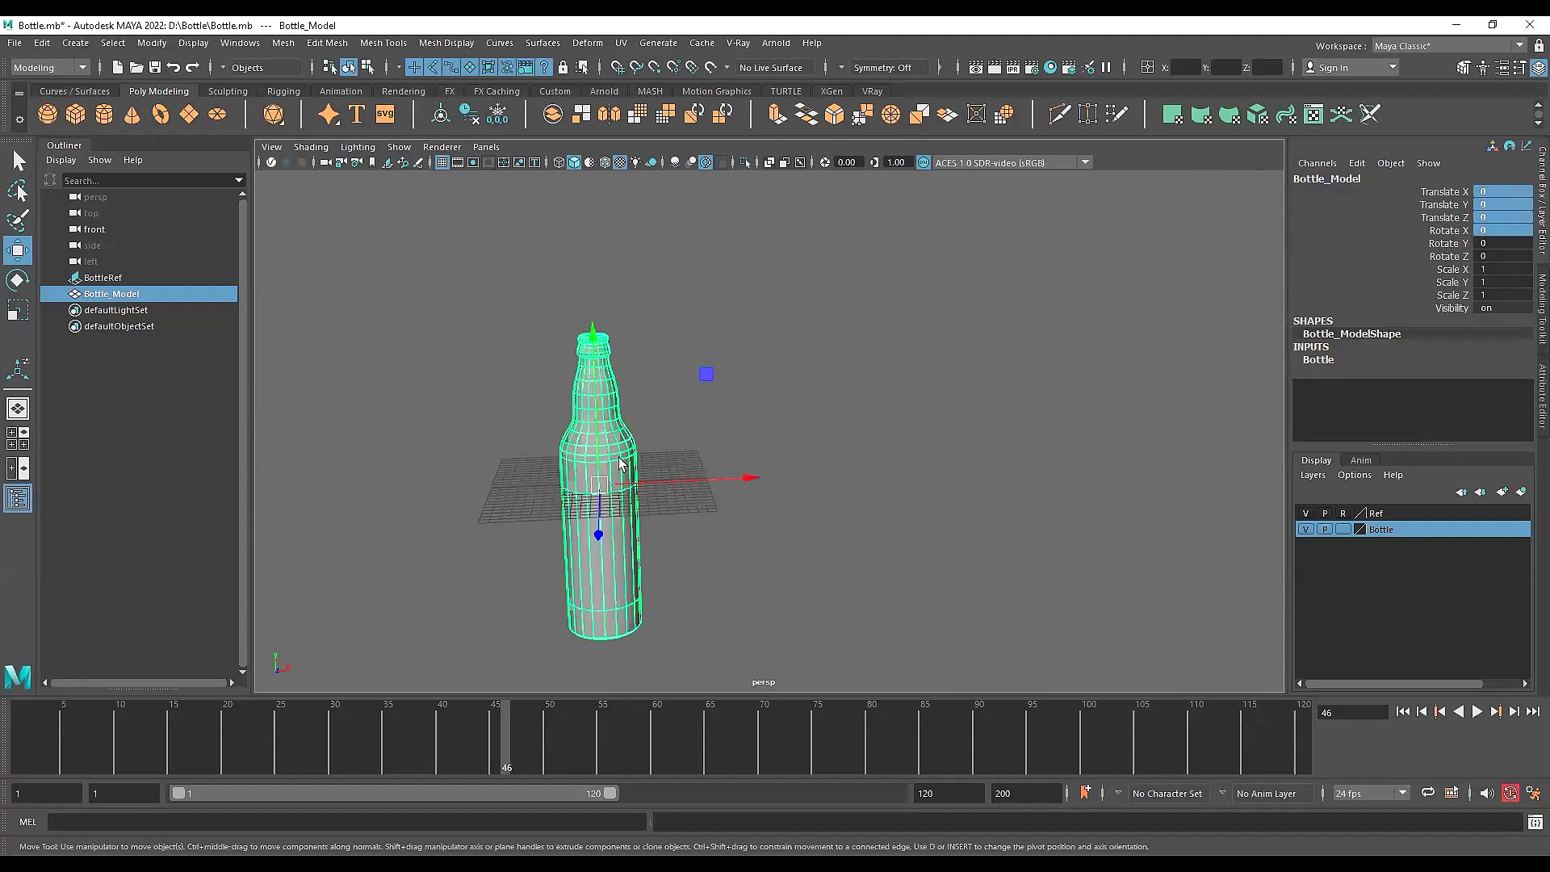
{"action": "right_click_drag", "start_coordinate": [619, 459], "coordinate": [831, 359], "text": "alt"}
{"action": "middle_click_drag", "start_coordinate": [566, 476], "coordinate": [731, 388], "text": "alt"}
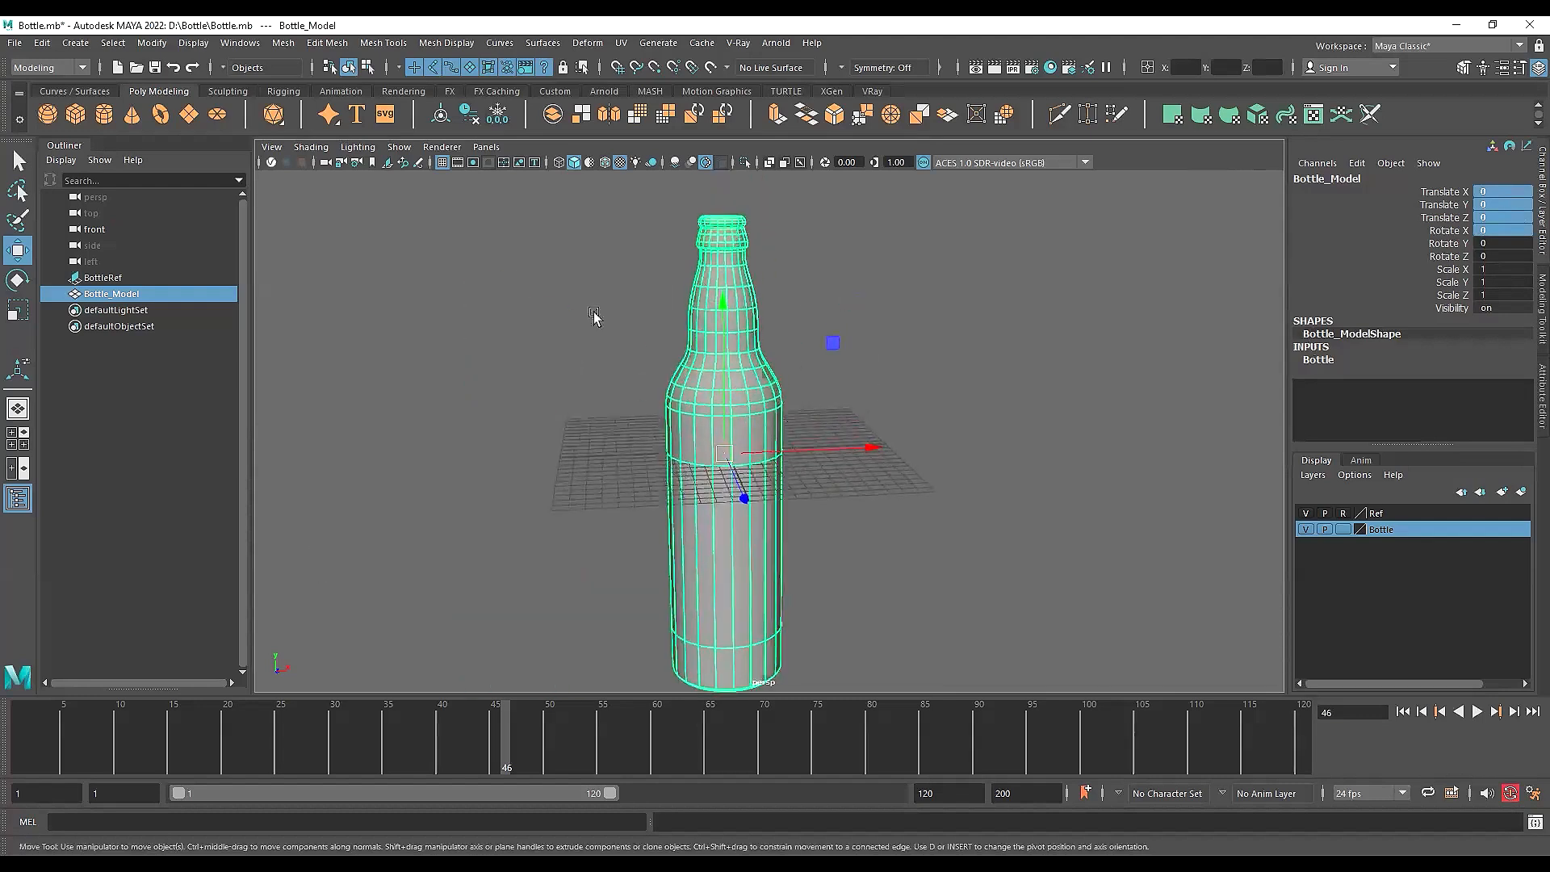
{"action": "left_click_drag", "start_coordinate": [660, 414], "coordinate": [756, 484], "text": "alt"}
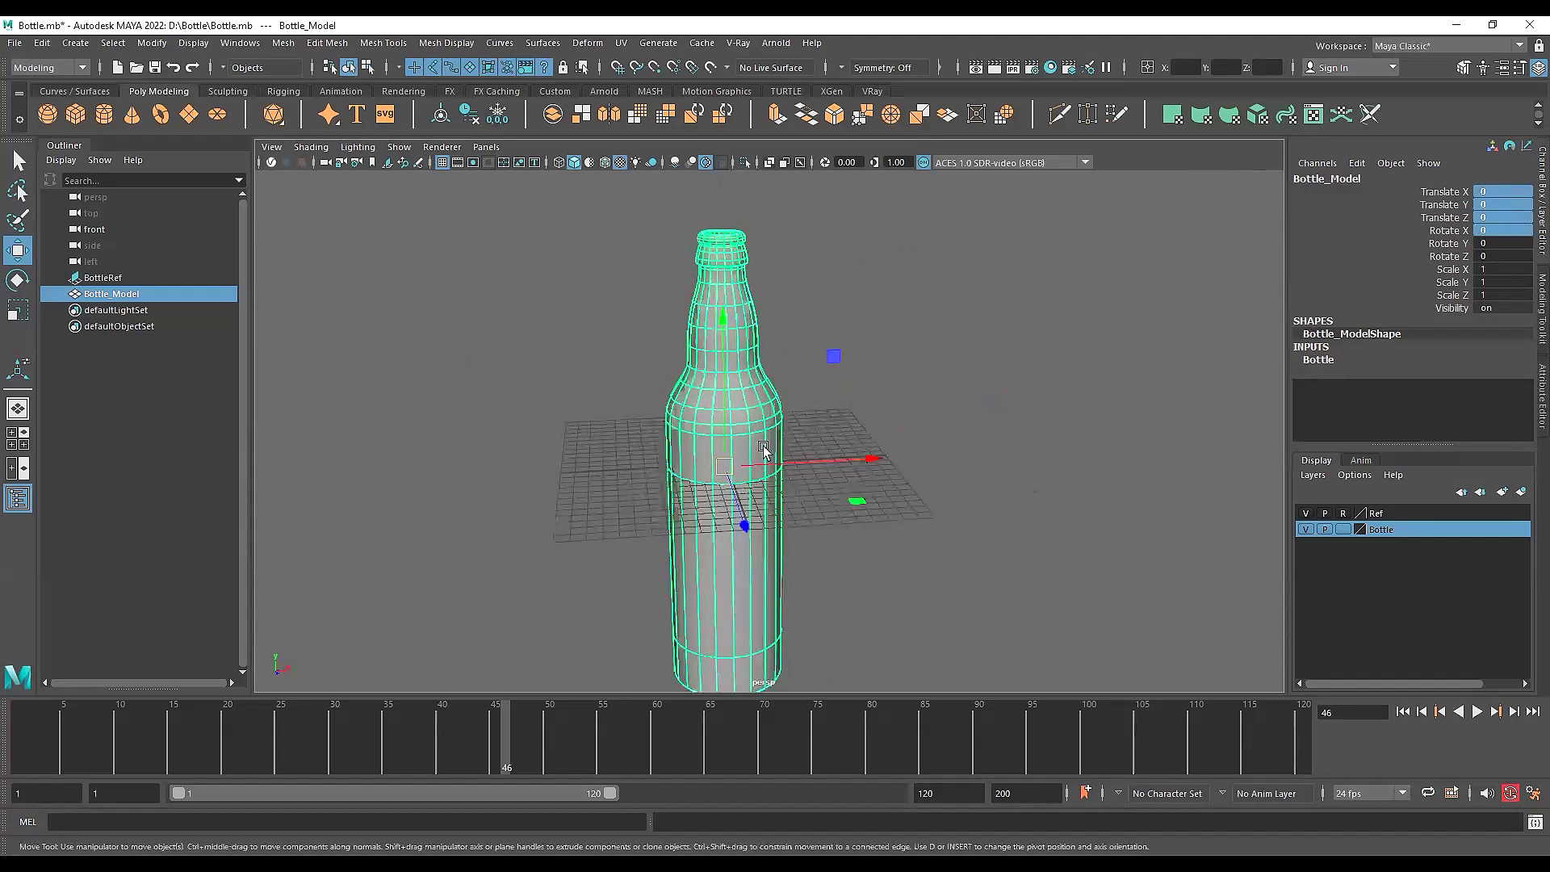
{"action": "middle_click_drag", "start_coordinate": [764, 448], "coordinate": [714, 402], "text": "alt"}
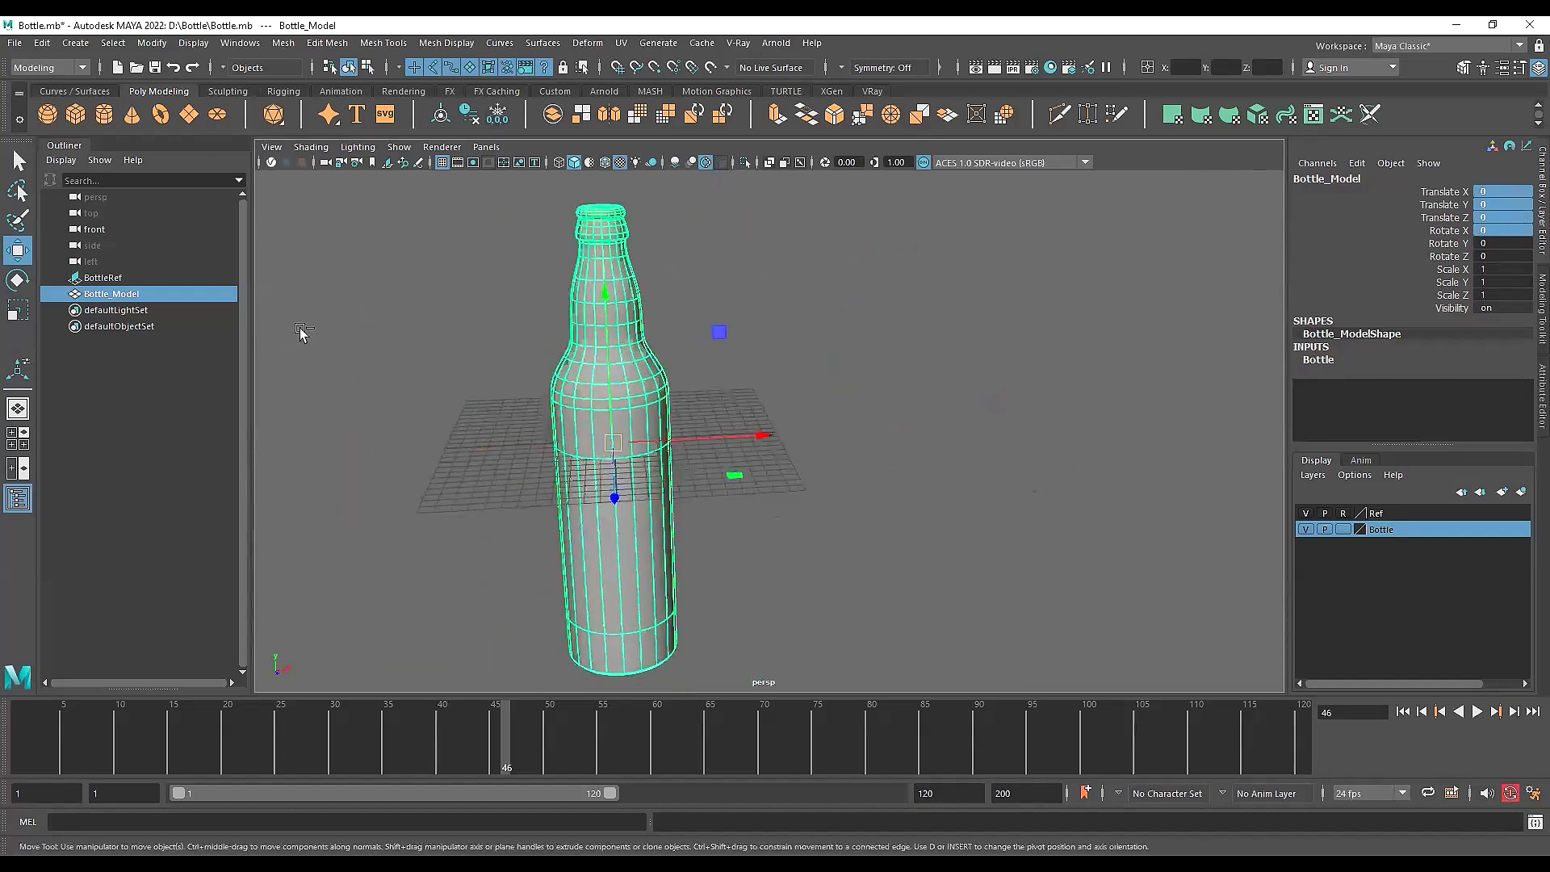
Hide the bottle, create a polygon cylinder at the origin and scale it uniformly to about 2.03
{"action": "key", "text": "ctrl+h"}
{"action": "left_click", "coordinate": [104, 114]}
{"action": "key", "text": "f"}
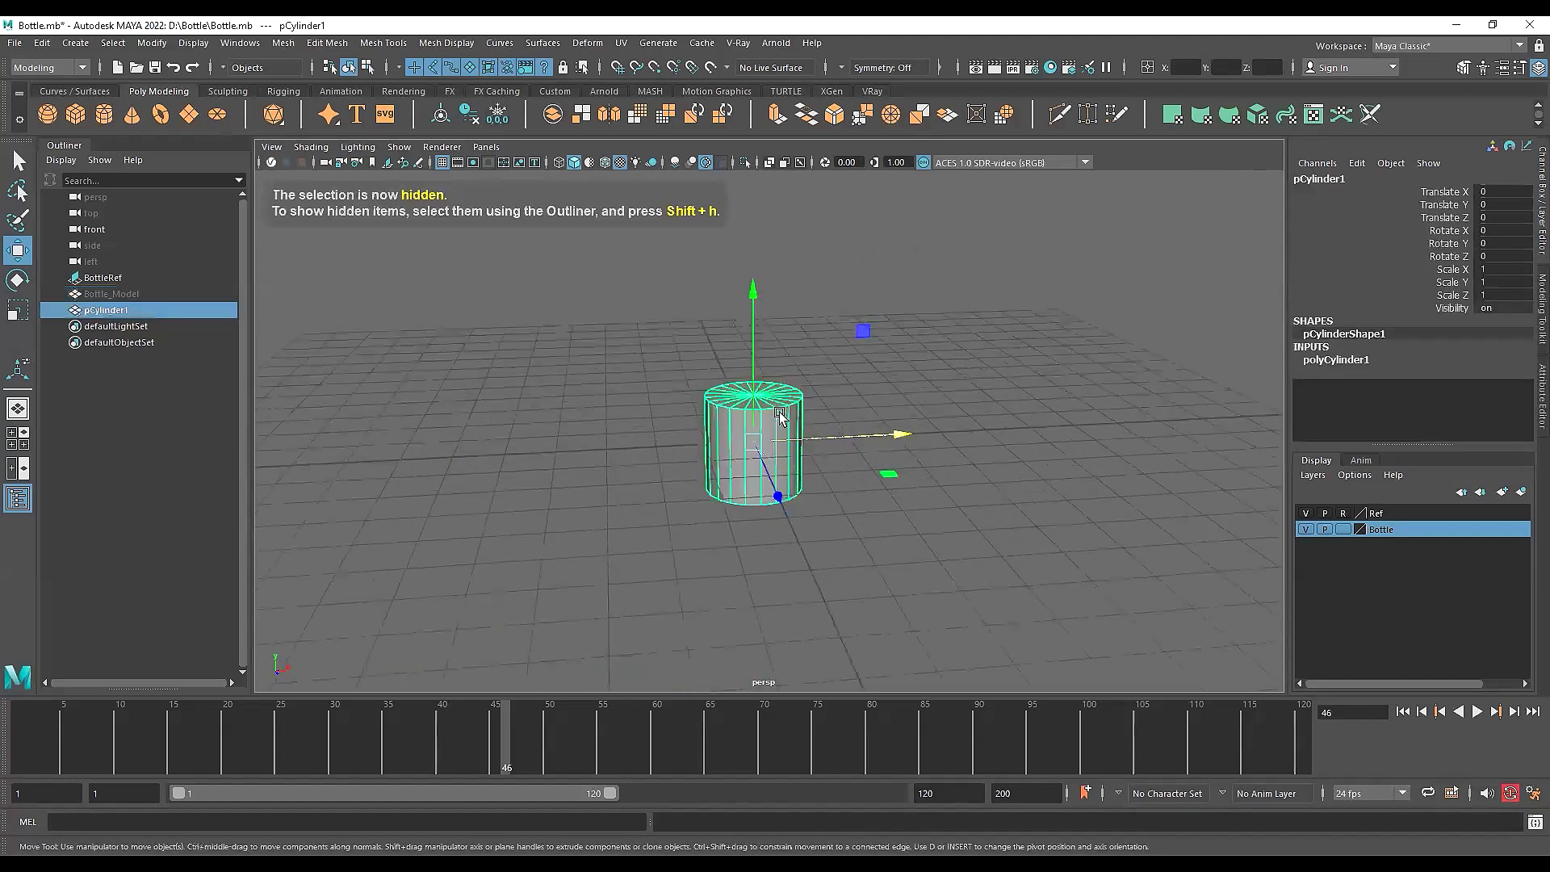
{"action": "key", "text": "r"}
{"action": "left_click_drag", "start_coordinate": [754, 442], "coordinate": [811, 447]}
{"action": "scroll", "coordinate": [810, 444], "scroll_direction": "down", "scroll_amount": 5}
{"action": "key", "text": "w"}
{"action": "middle_click_drag", "start_coordinate": [808, 438], "coordinate": [715, 476], "text": "alt"}
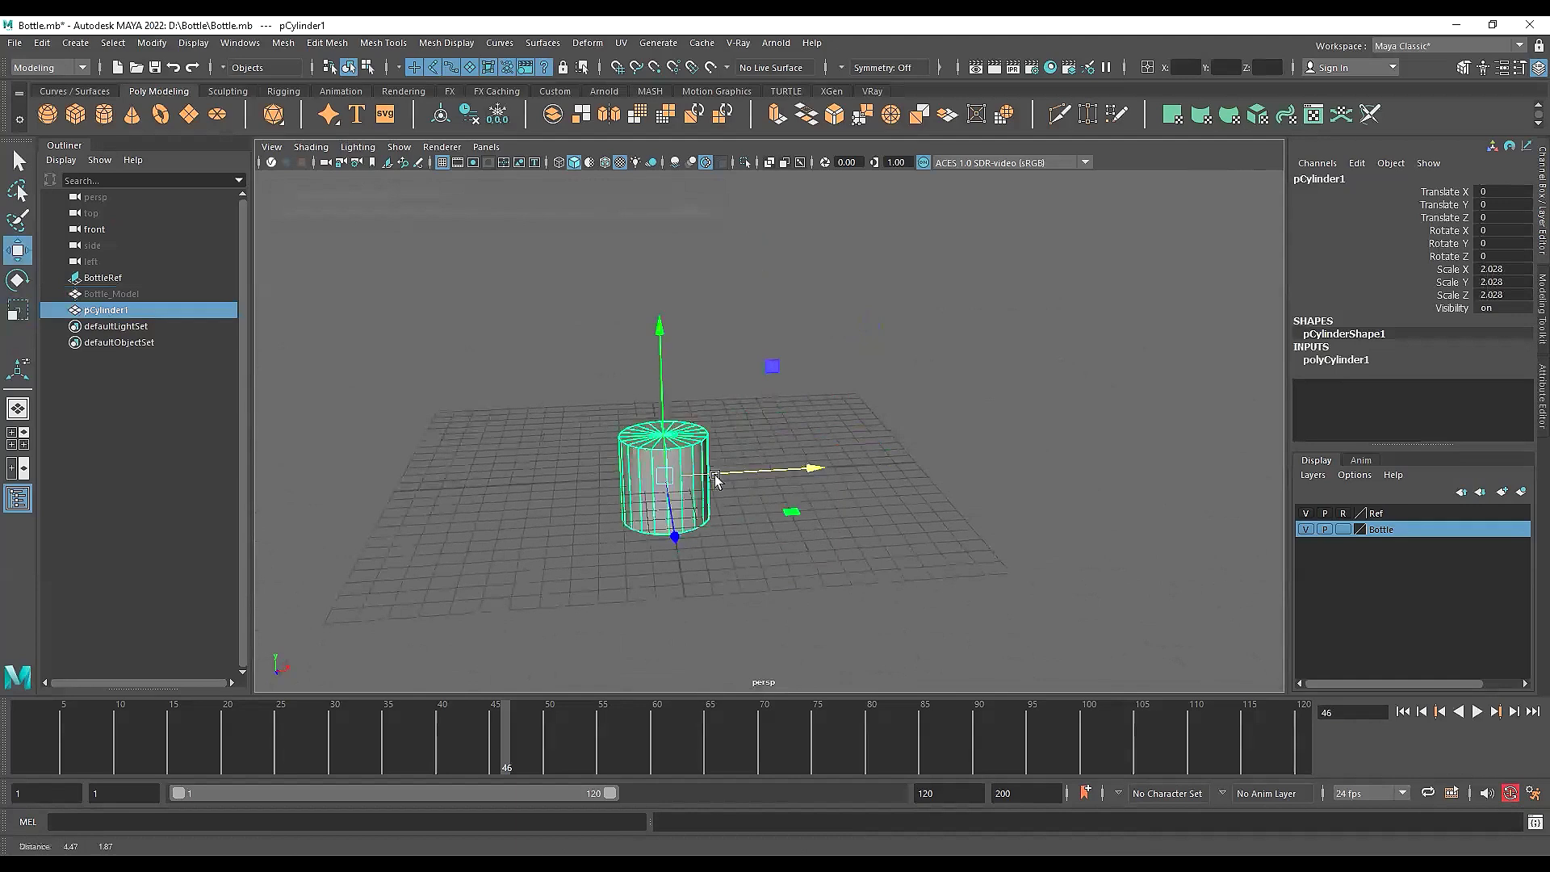
Move the cylinder to about X 6.6, Y 2.4, Z 0.2 and stretch its Scale Y to about 3.16
{"action": "left_click_drag", "start_coordinate": [715, 480], "coordinate": [848, 454]}
{"action": "key", "text": "r"}
{"action": "left_click_drag", "start_coordinate": [803, 279], "coordinate": [799, 198]}
{"action": "middle_click_drag", "start_coordinate": [807, 323], "coordinate": [759, 427], "text": "alt"}
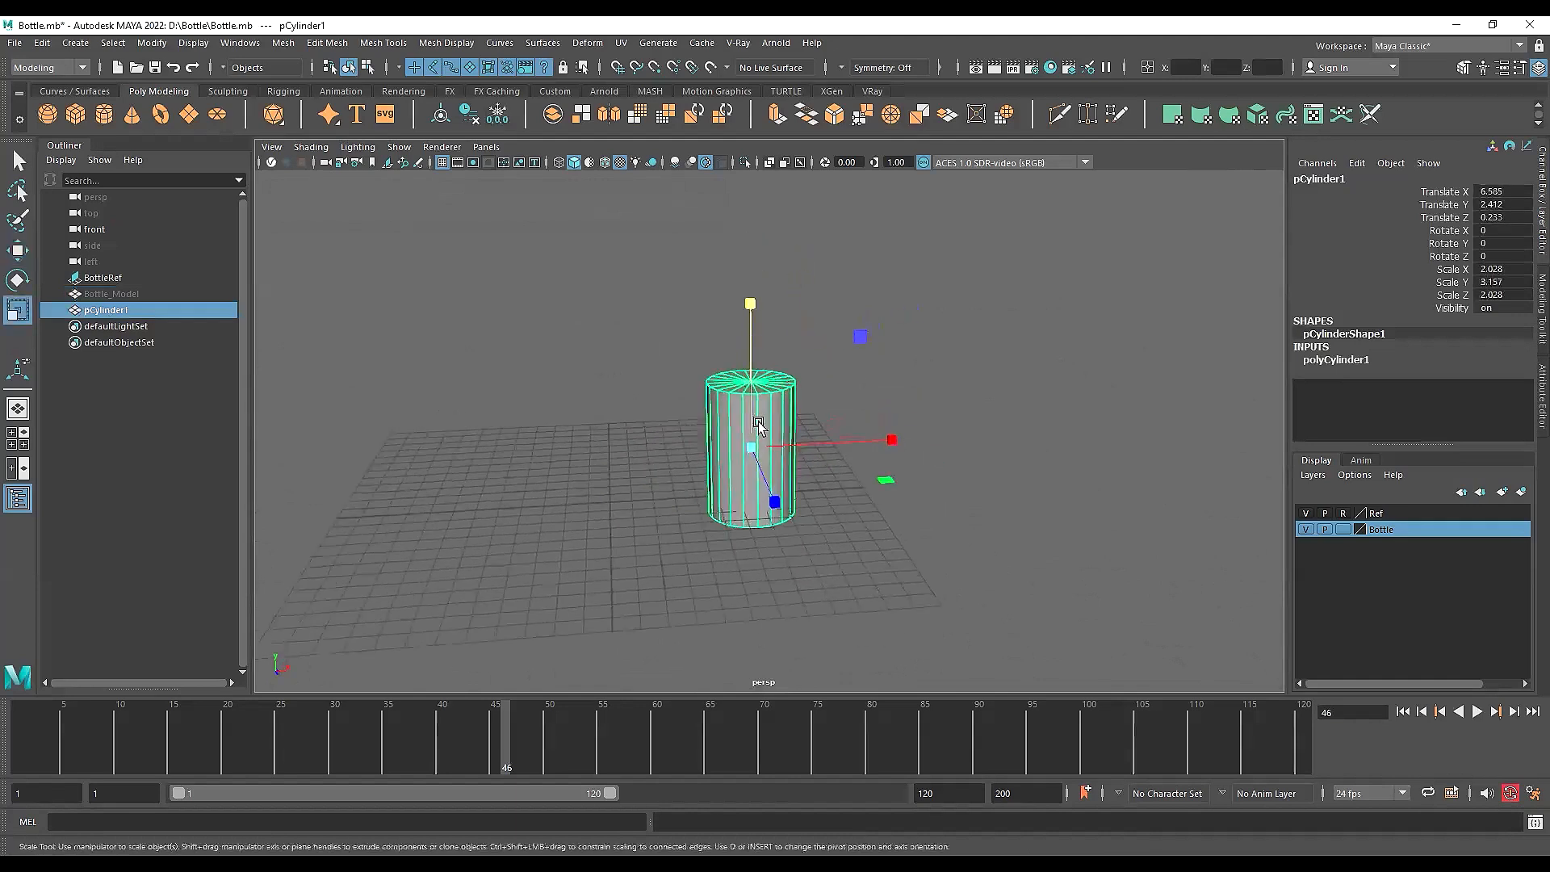
{"action": "key", "text": "w"}
{"action": "left_click", "coordinate": [891, 510]}
{"action": "left_click_drag", "start_coordinate": [886, 509], "coordinate": [702, 487], "text": "alt"}
{"action": "scroll", "coordinate": [645, 472], "scroll_direction": "up", "scroll_amount": 4}
{"action": "left_click_drag", "start_coordinate": [597, 462], "coordinate": [715, 449], "text": "alt"}
{"action": "left_click", "coordinate": [716, 450]}
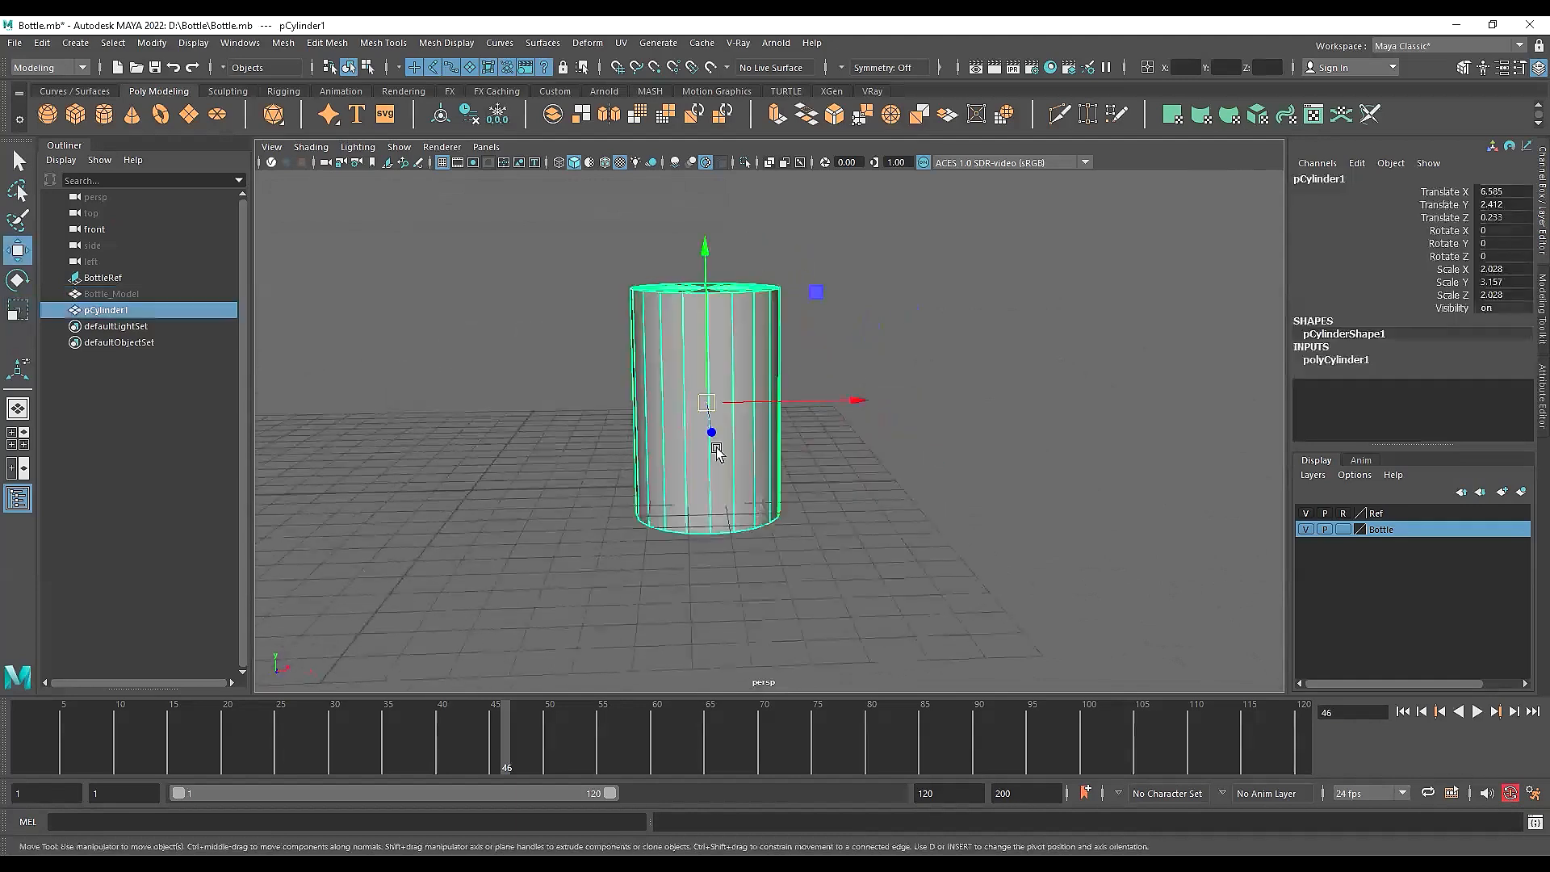
{"action": "middle_click_drag", "start_coordinate": [717, 453], "coordinate": [790, 468], "text": "alt"}
{"action": "scroll", "coordinate": [765, 528], "scroll_direction": "down", "scroll_amount": 3}
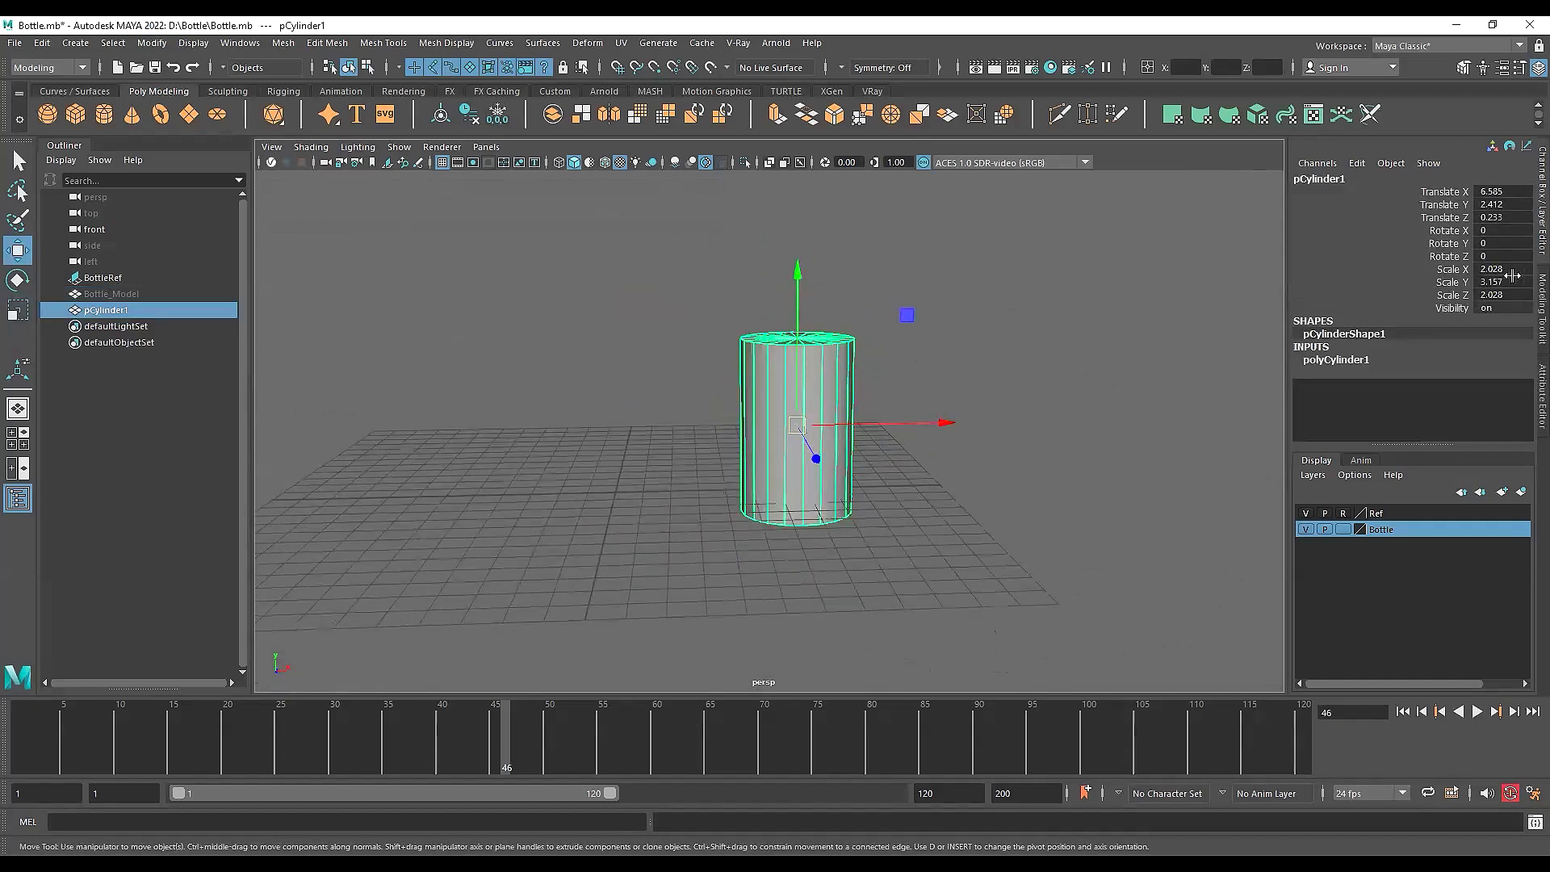
Move the cylinder to about X -3.5, Y 7.8, Z -1.8, and reset its three translate values to 0
{"action": "left_click_drag", "start_coordinate": [796, 425], "coordinate": [511, 273]}
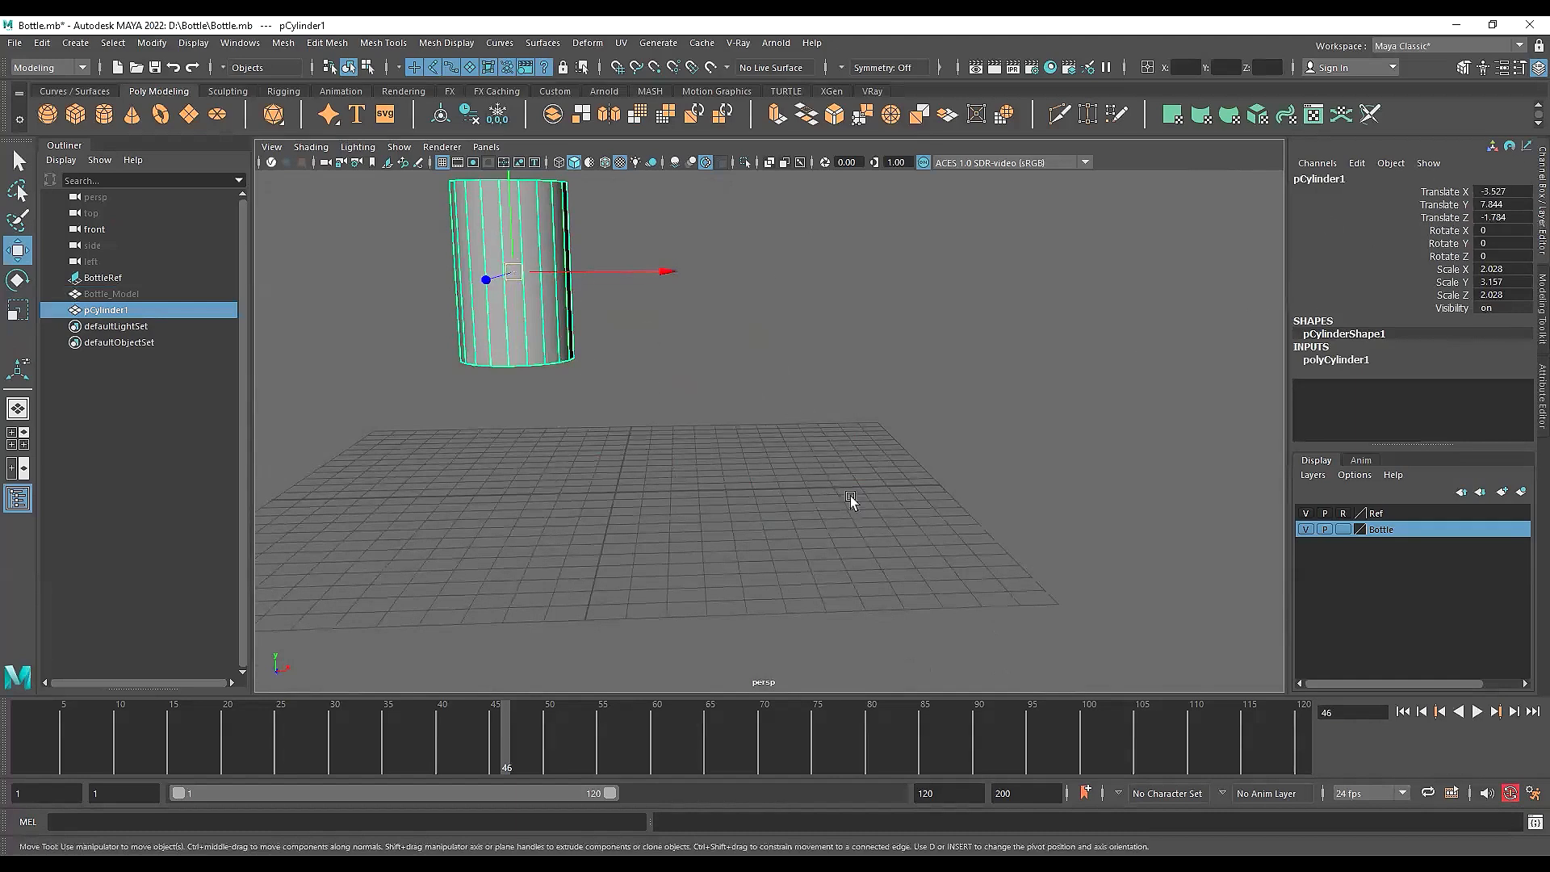
{"action": "left_click_drag", "start_coordinate": [1518, 191], "coordinate": [1503, 217]}
{"action": "type", "text": "0"}
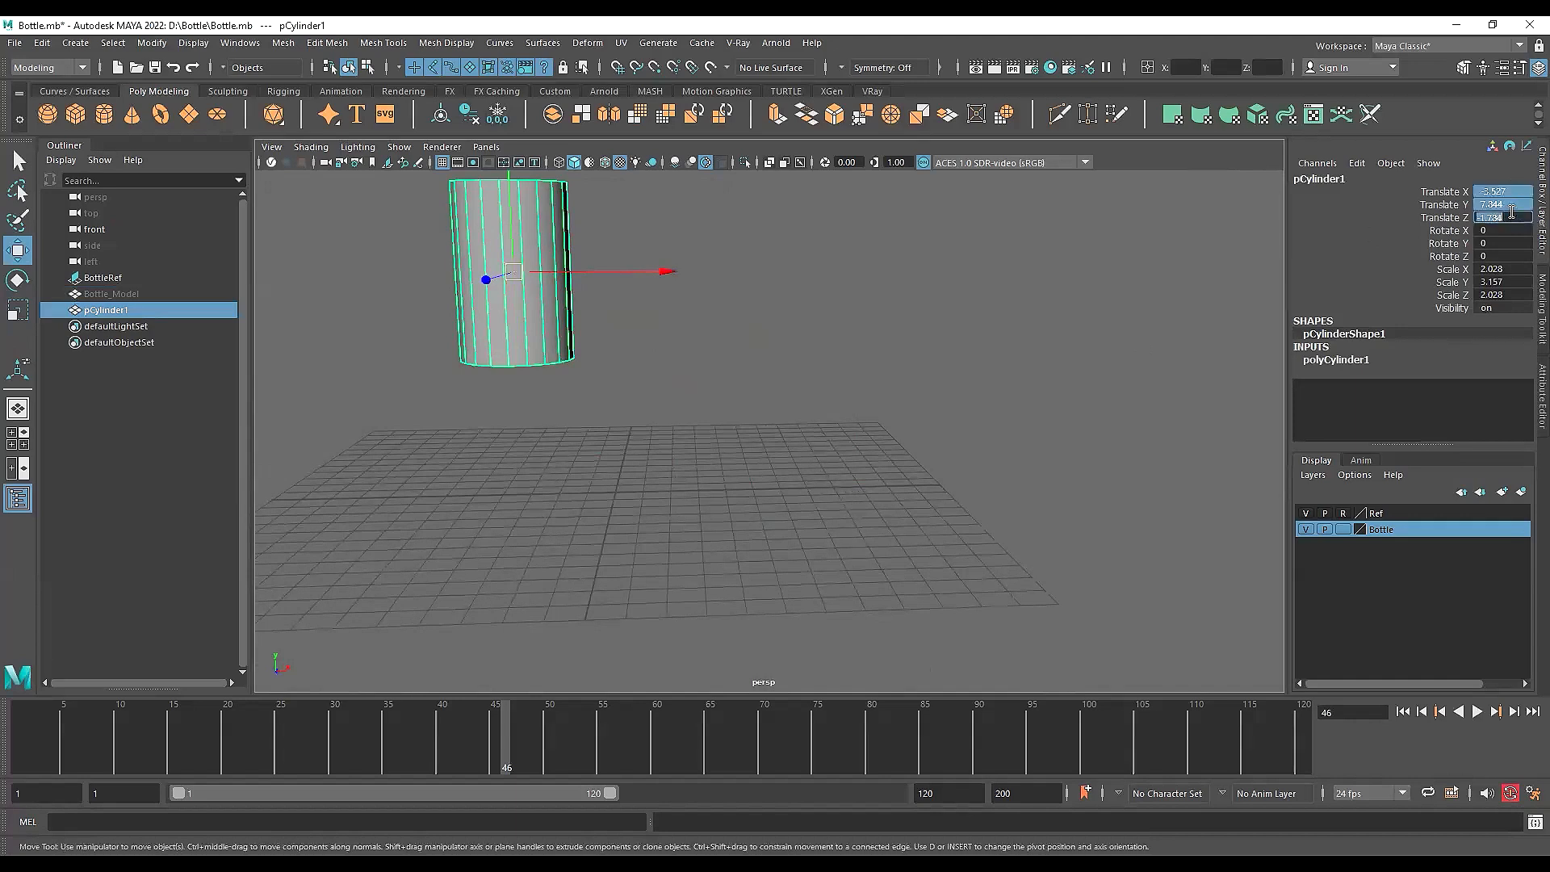
{"action": "key", "text": "Return"}
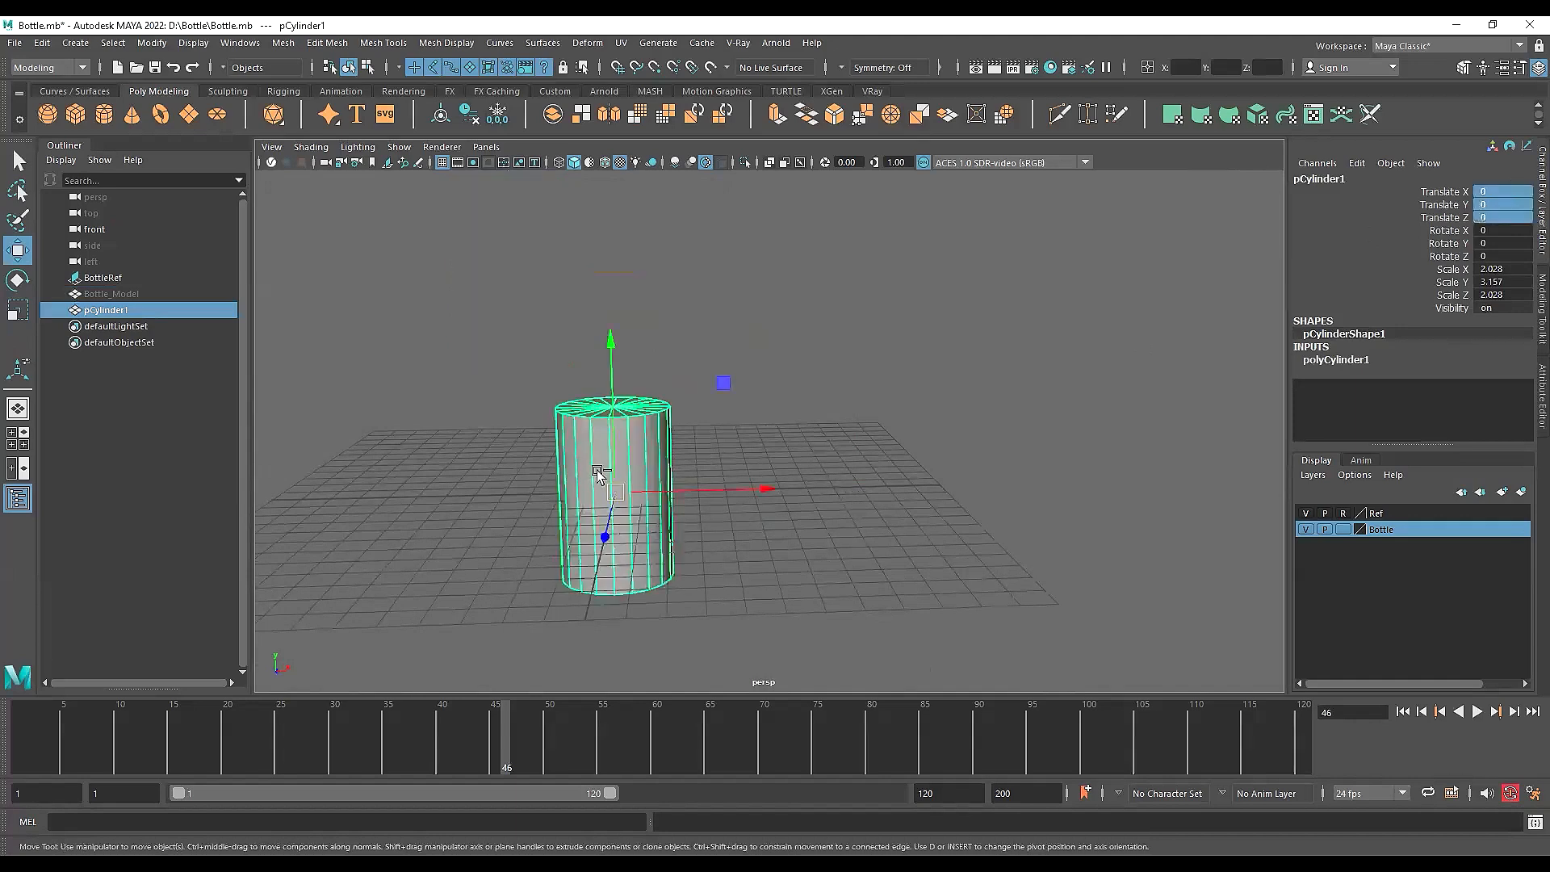
Undo the cylinder's translation reset and last move, and freeze its transformations at that earlier position
{"action": "left_click_drag", "start_coordinate": [597, 470], "coordinate": [781, 404]}
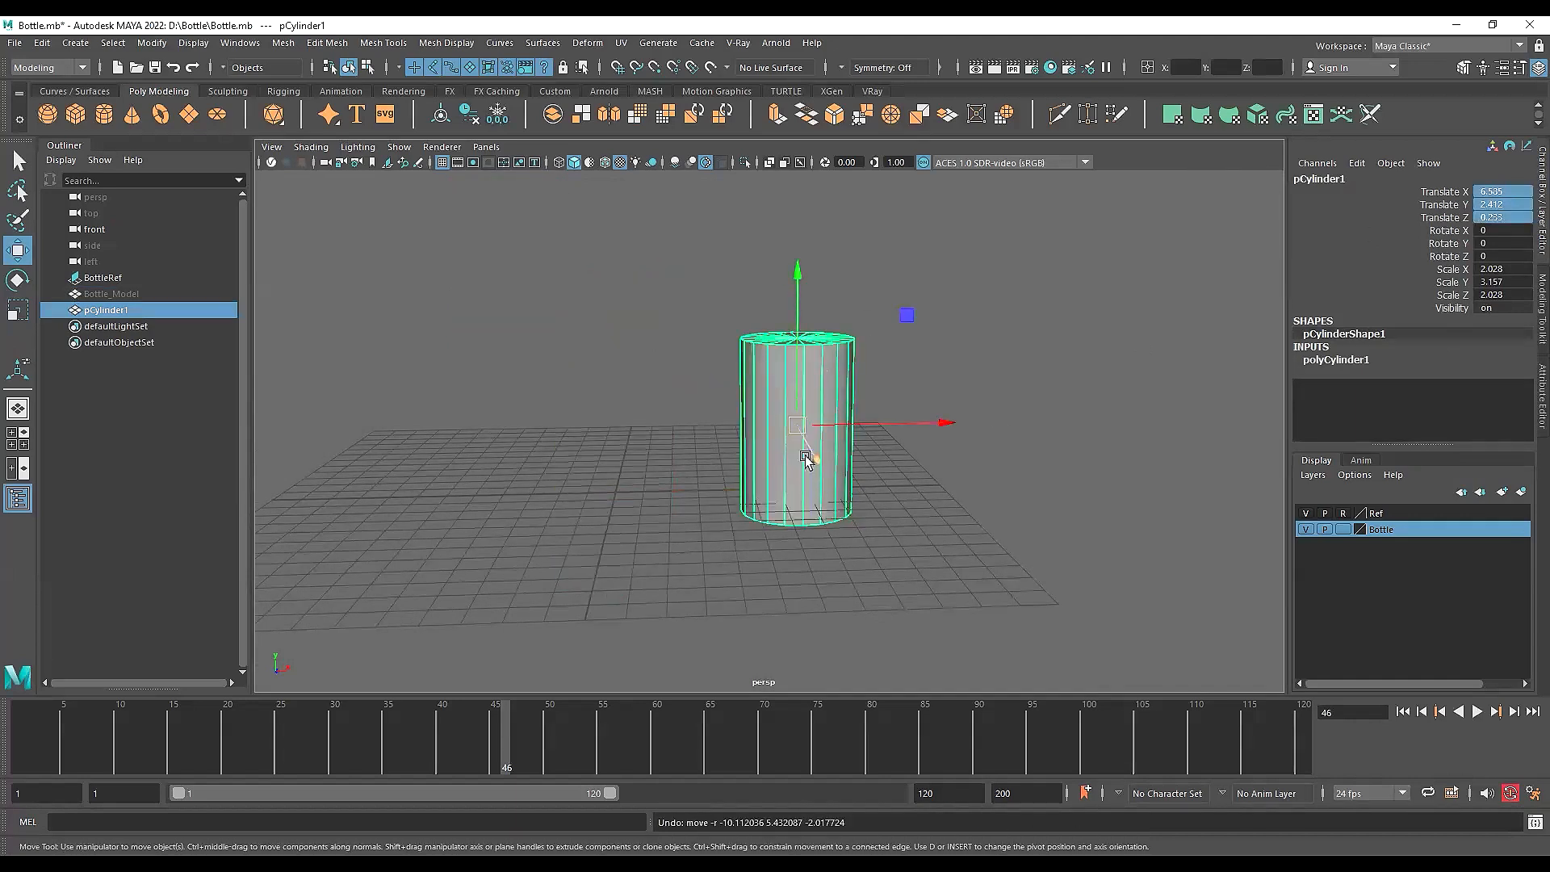
{"action": "left_click", "coordinate": [1030, 575]}
{"action": "middle_click_drag", "start_coordinate": [796, 449], "coordinate": [694, 459], "text": "alt"}
{"action": "left_click", "coordinate": [729, 406]}
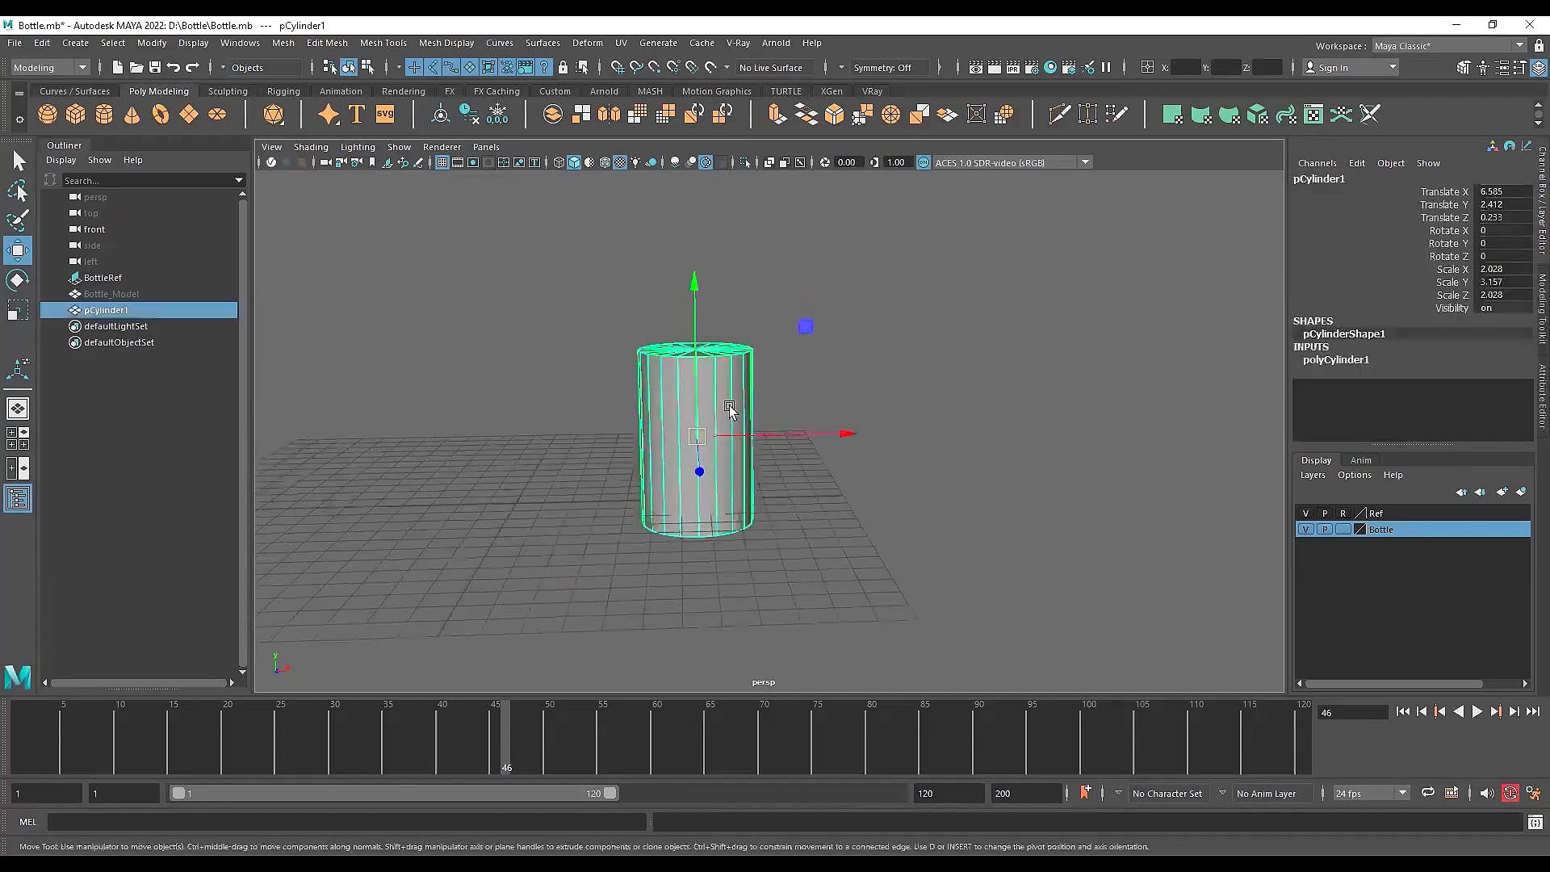
{"action": "left_click", "coordinate": [498, 115]}
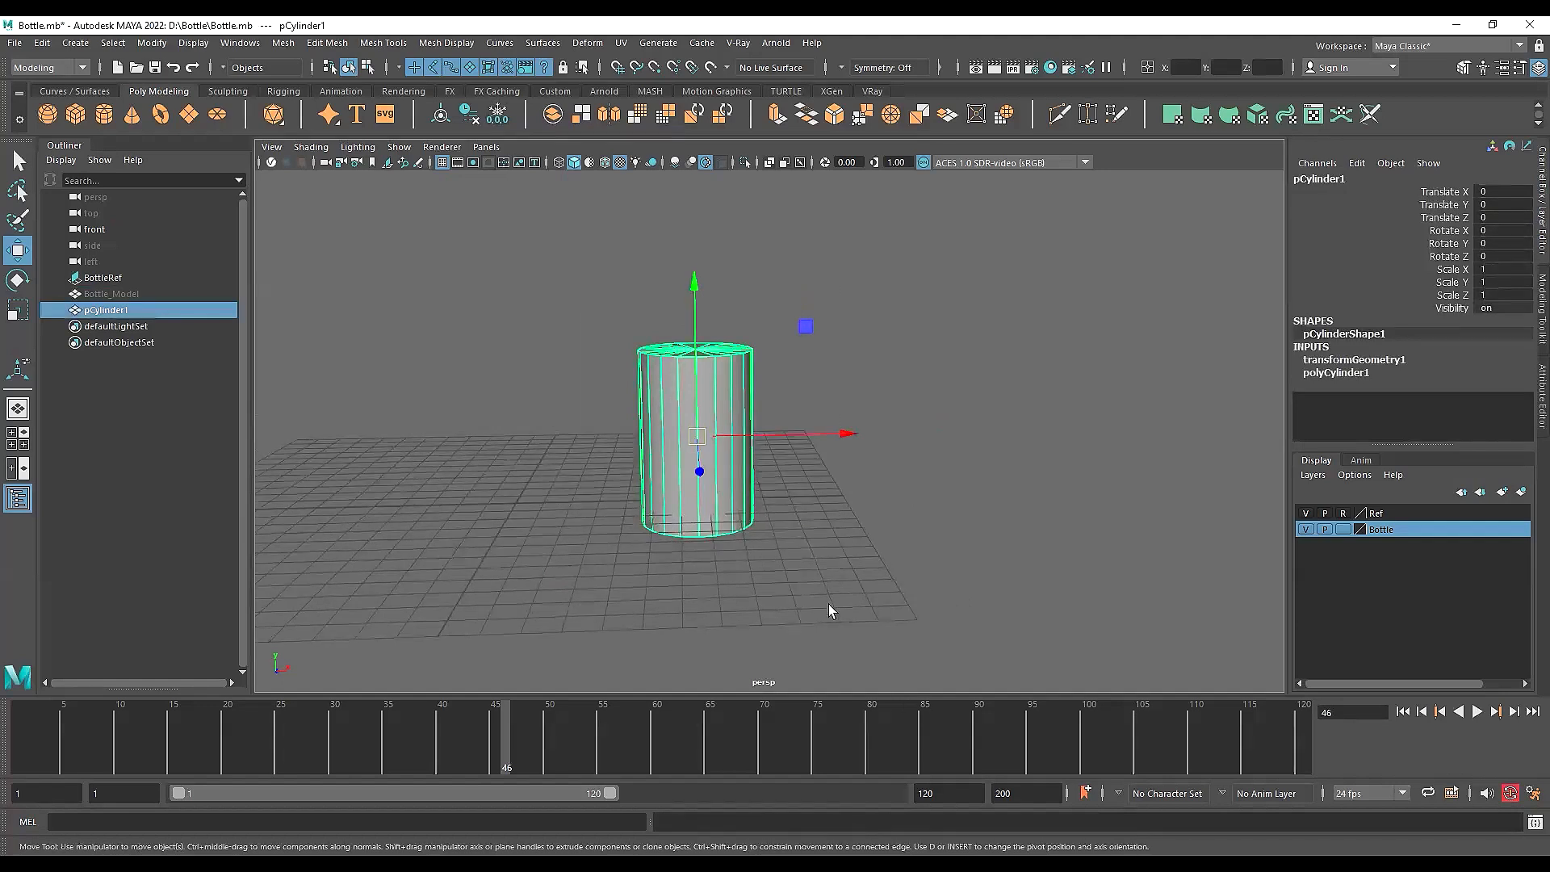
Move the frozen cylinder well above the grid and return it to its frozen position by setting its translate values to 0
{"action": "middle_click_drag", "start_coordinate": [737, 564], "coordinate": [1534, 209]}
{"action": "left_click_drag", "start_coordinate": [1510, 192], "coordinate": [1509, 230]}
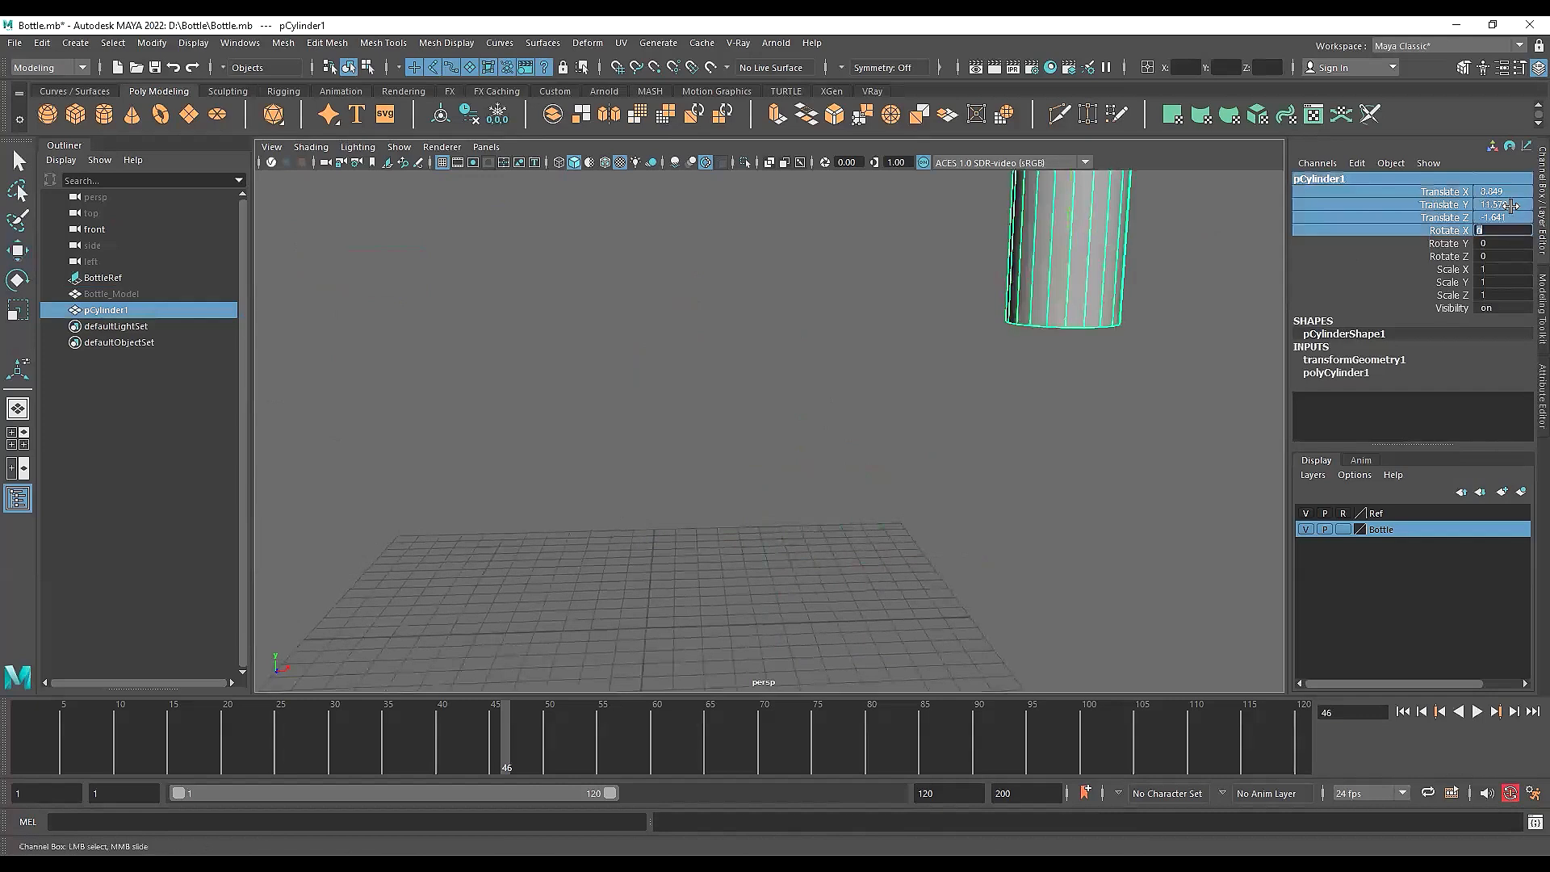
{"action": "key", "text": "Return"}
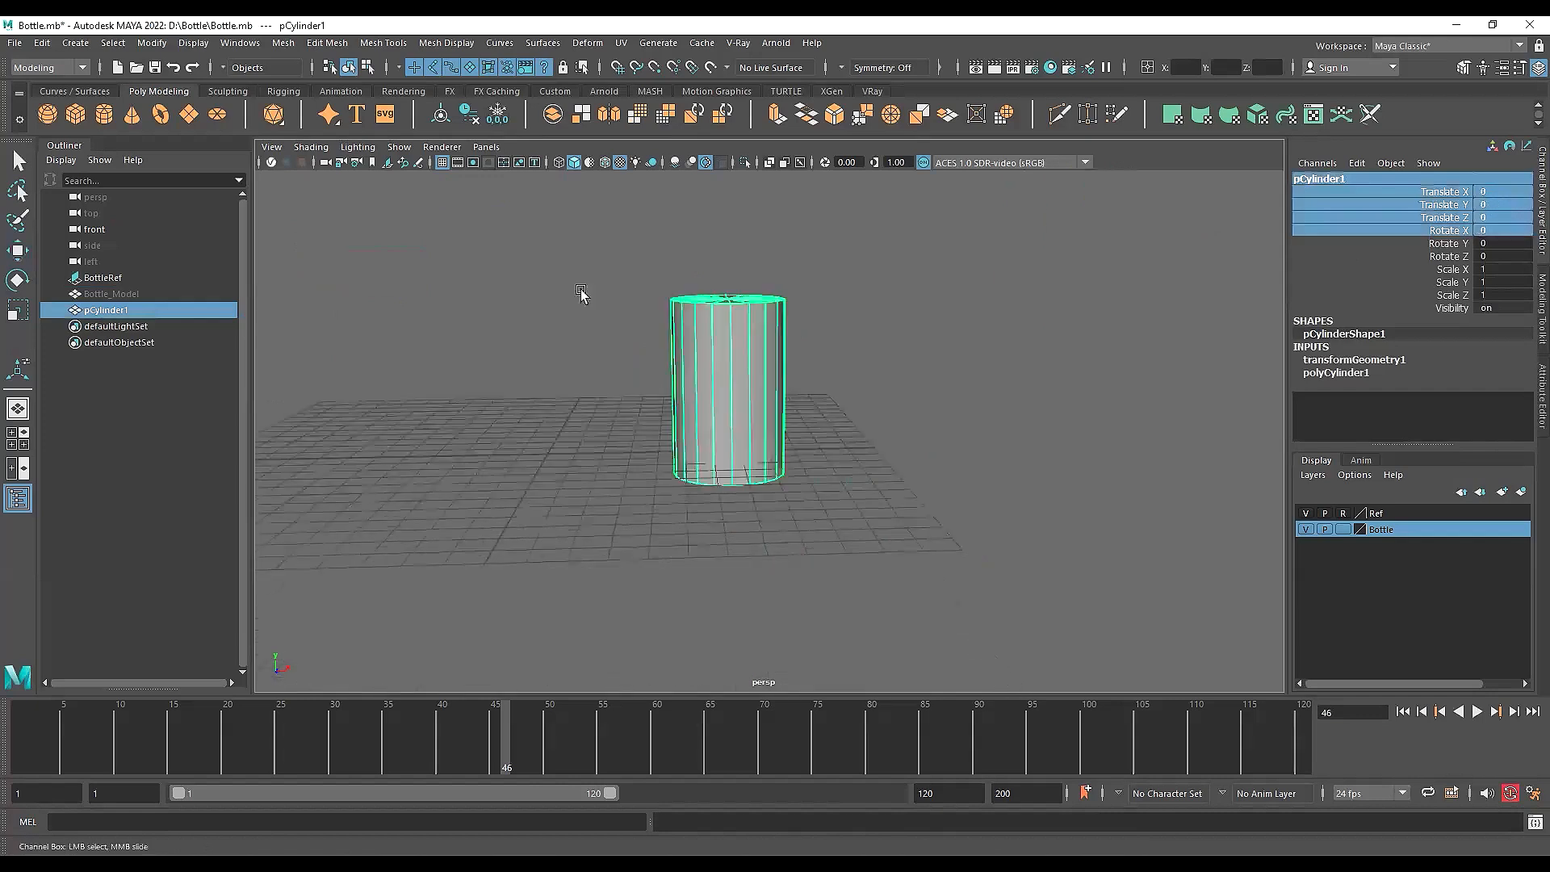
{"action": "left_click", "coordinate": [544, 239]}
{"action": "key", "text": "w"}
{"action": "left_click", "coordinate": [754, 335]}
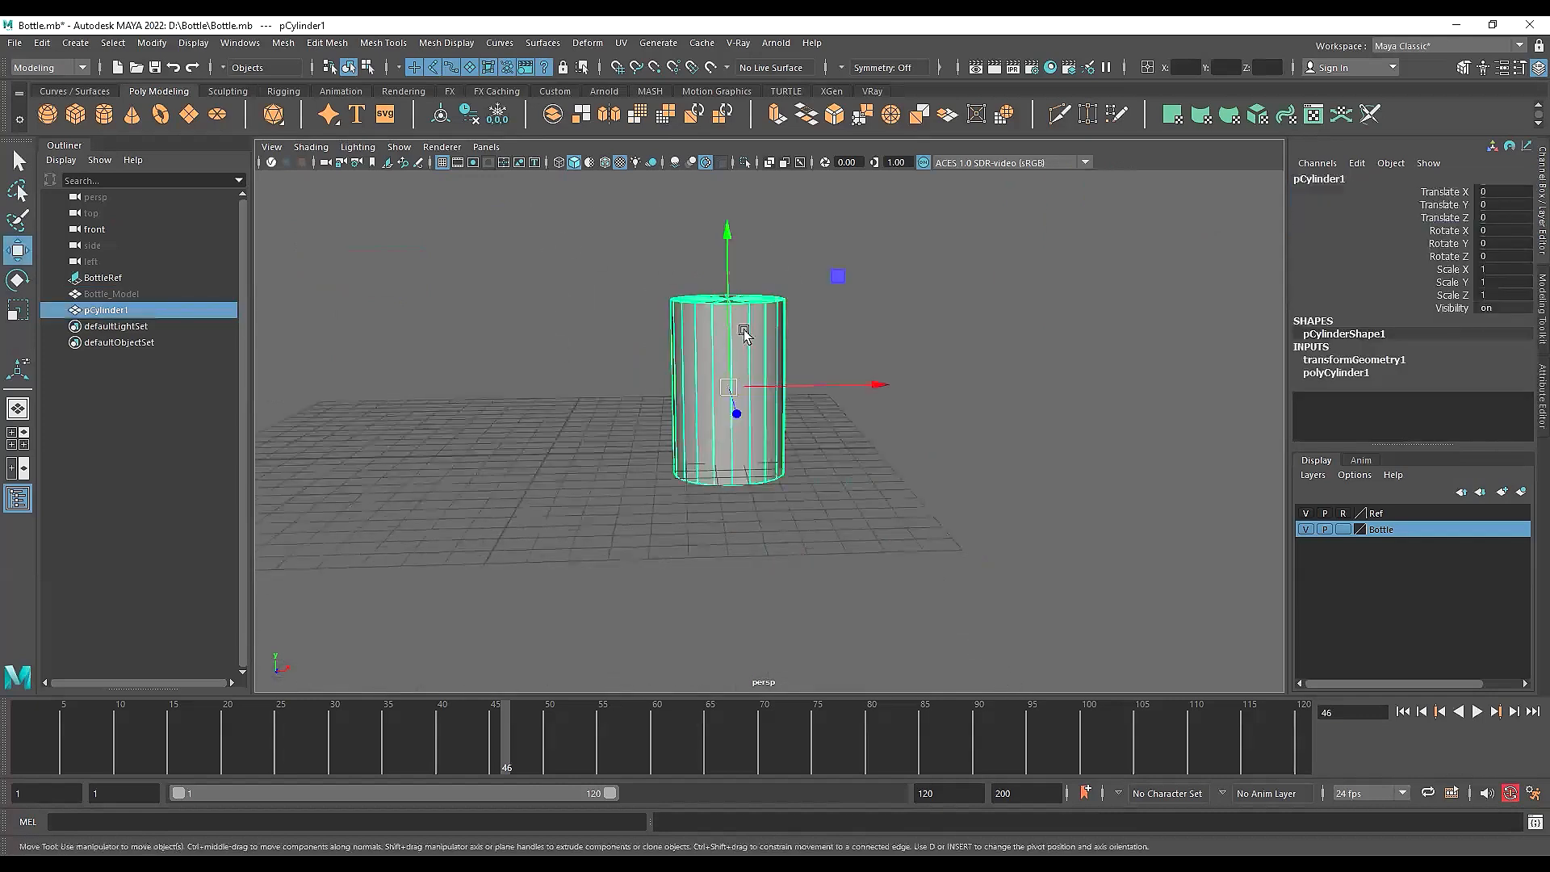
{"action": "middle_click_drag", "start_coordinate": [726, 408], "coordinate": [872, 488], "text": "alt"}
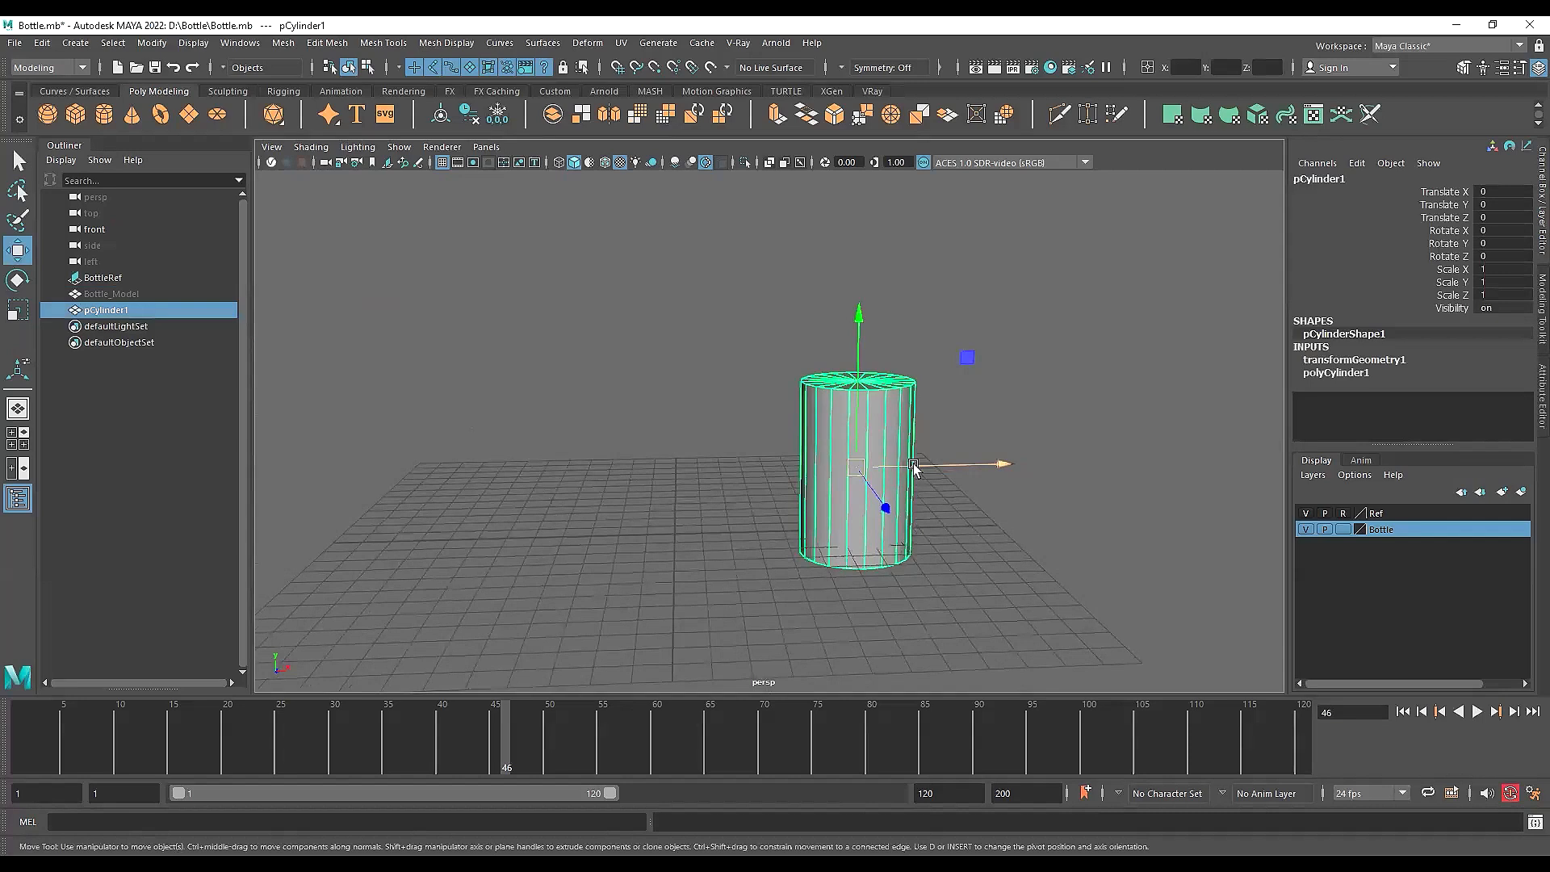
Delete the test cylinder and unhide Bottle_Model
{"action": "key", "text": "Delete"}
{"action": "left_click", "coordinate": [105, 294]}
{"action": "key", "text": "shift+h"}
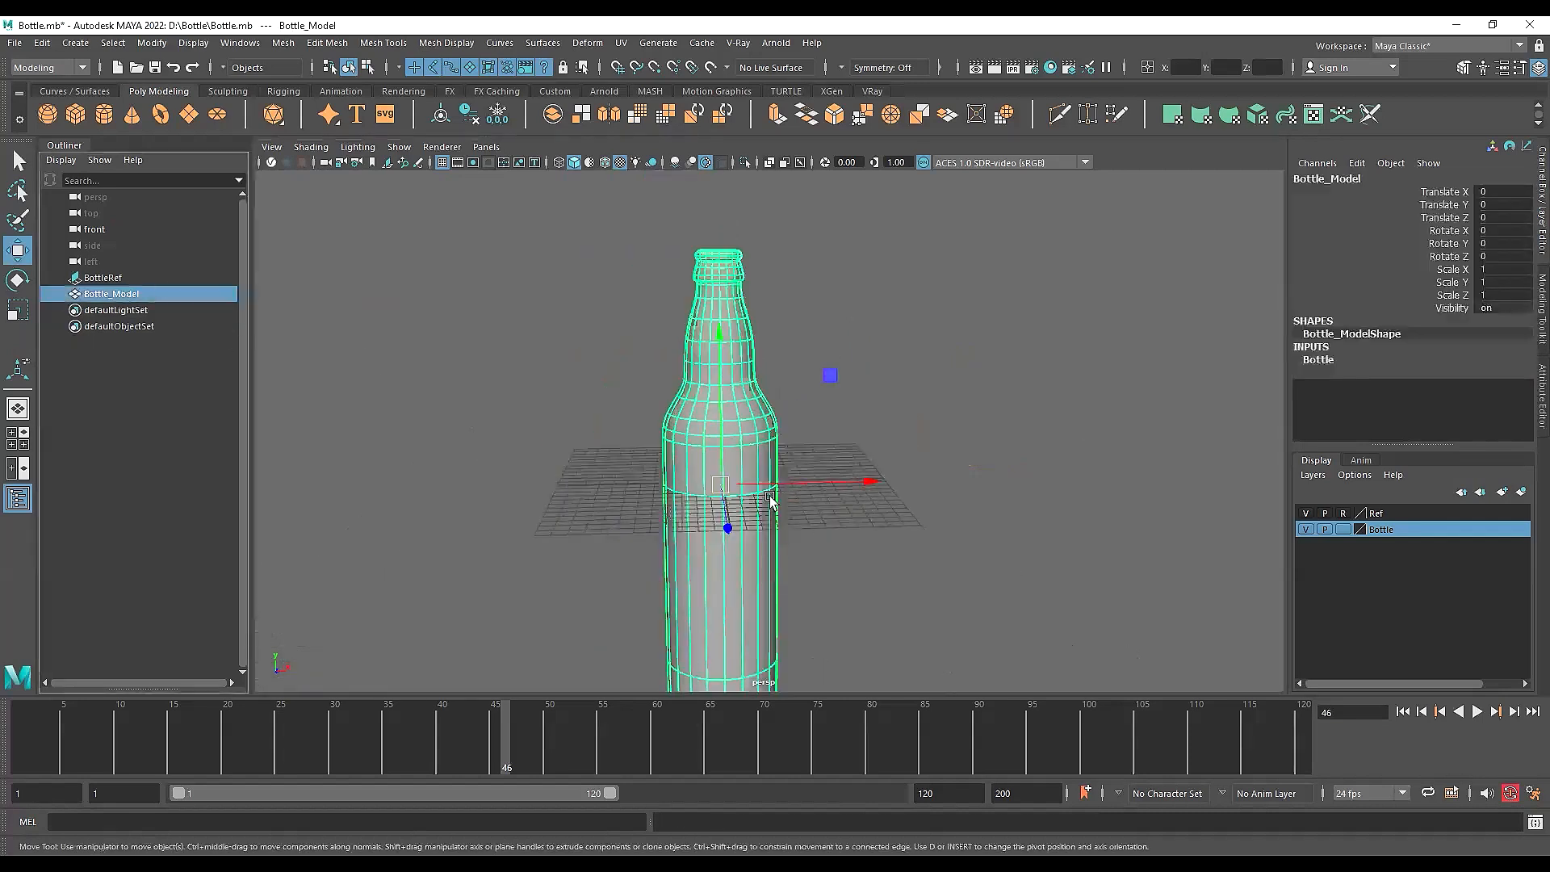
Hide the viewport grid around the bottle
{"action": "middle_click_drag", "start_coordinate": [771, 498], "coordinate": [731, 507], "text": "alt"}
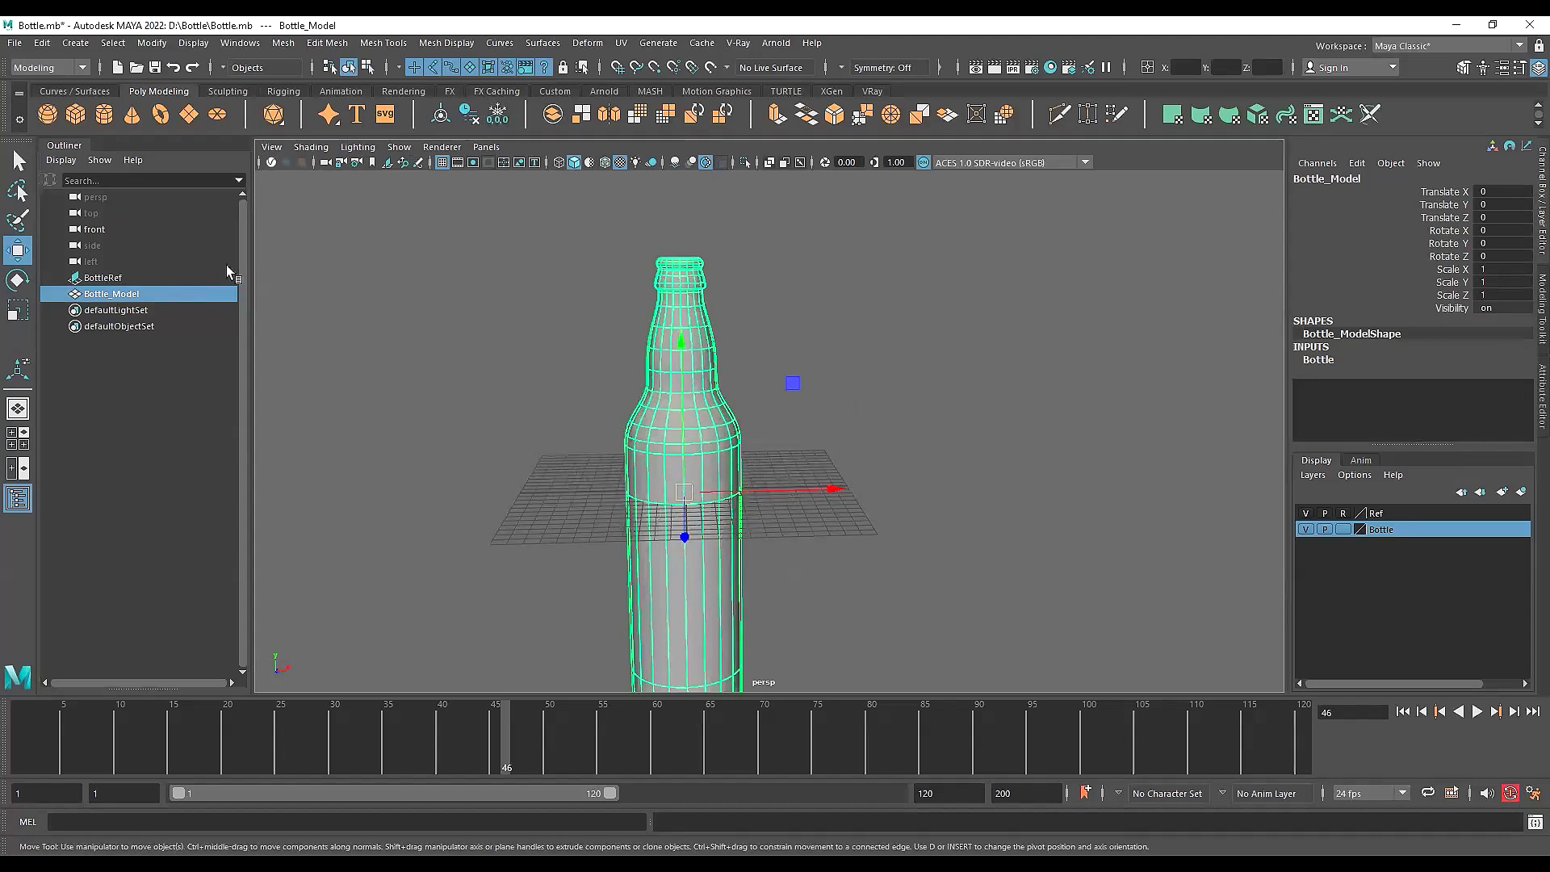
{"action": "middle_click_drag", "start_coordinate": [553, 489], "coordinate": [554, 471], "text": "alt"}
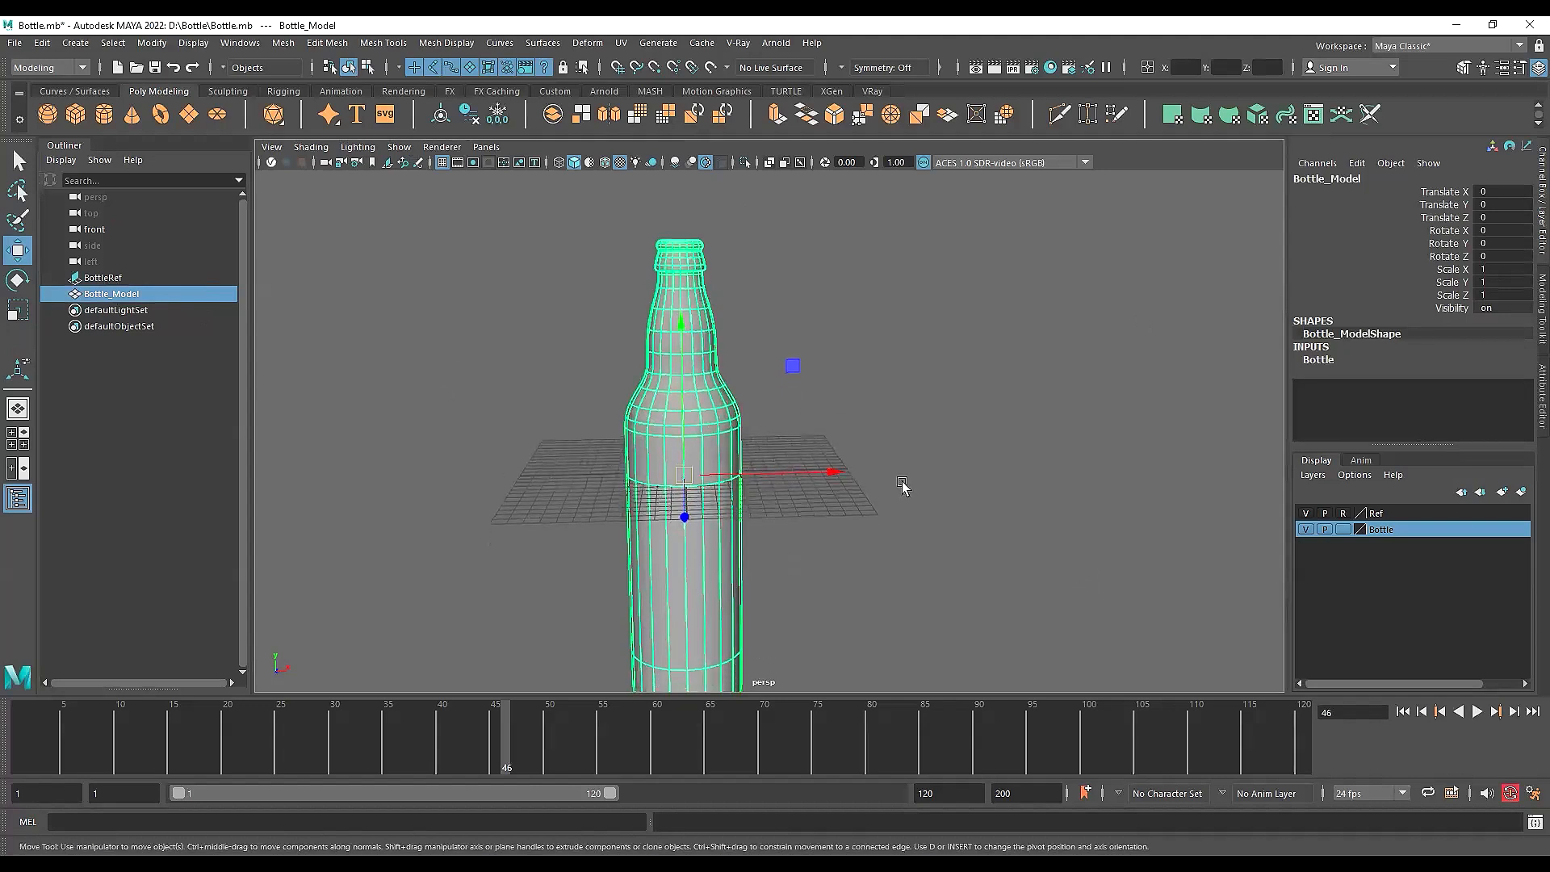
{"action": "scroll", "coordinate": [710, 465], "scroll_direction": "up", "scroll_amount": 3}
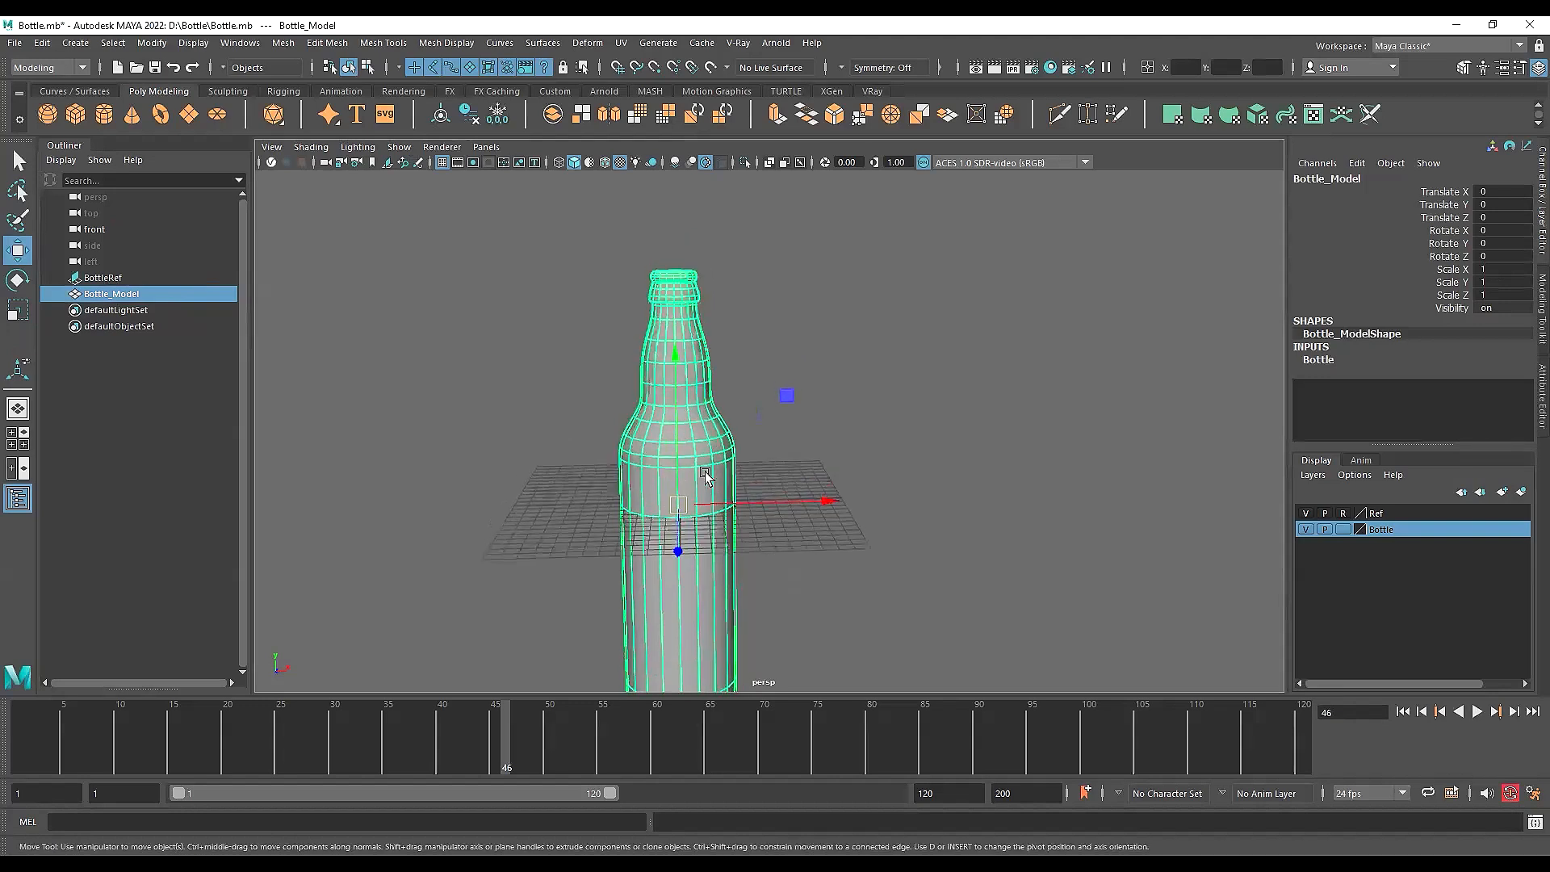
{"action": "left_click", "coordinate": [443, 166]}
{"action": "scroll", "coordinate": [775, 439], "scroll_direction": "down", "scroll_amount": 3}
{"action": "left_click_drag", "start_coordinate": [775, 439], "coordinate": [733, 343], "text": "alt"}
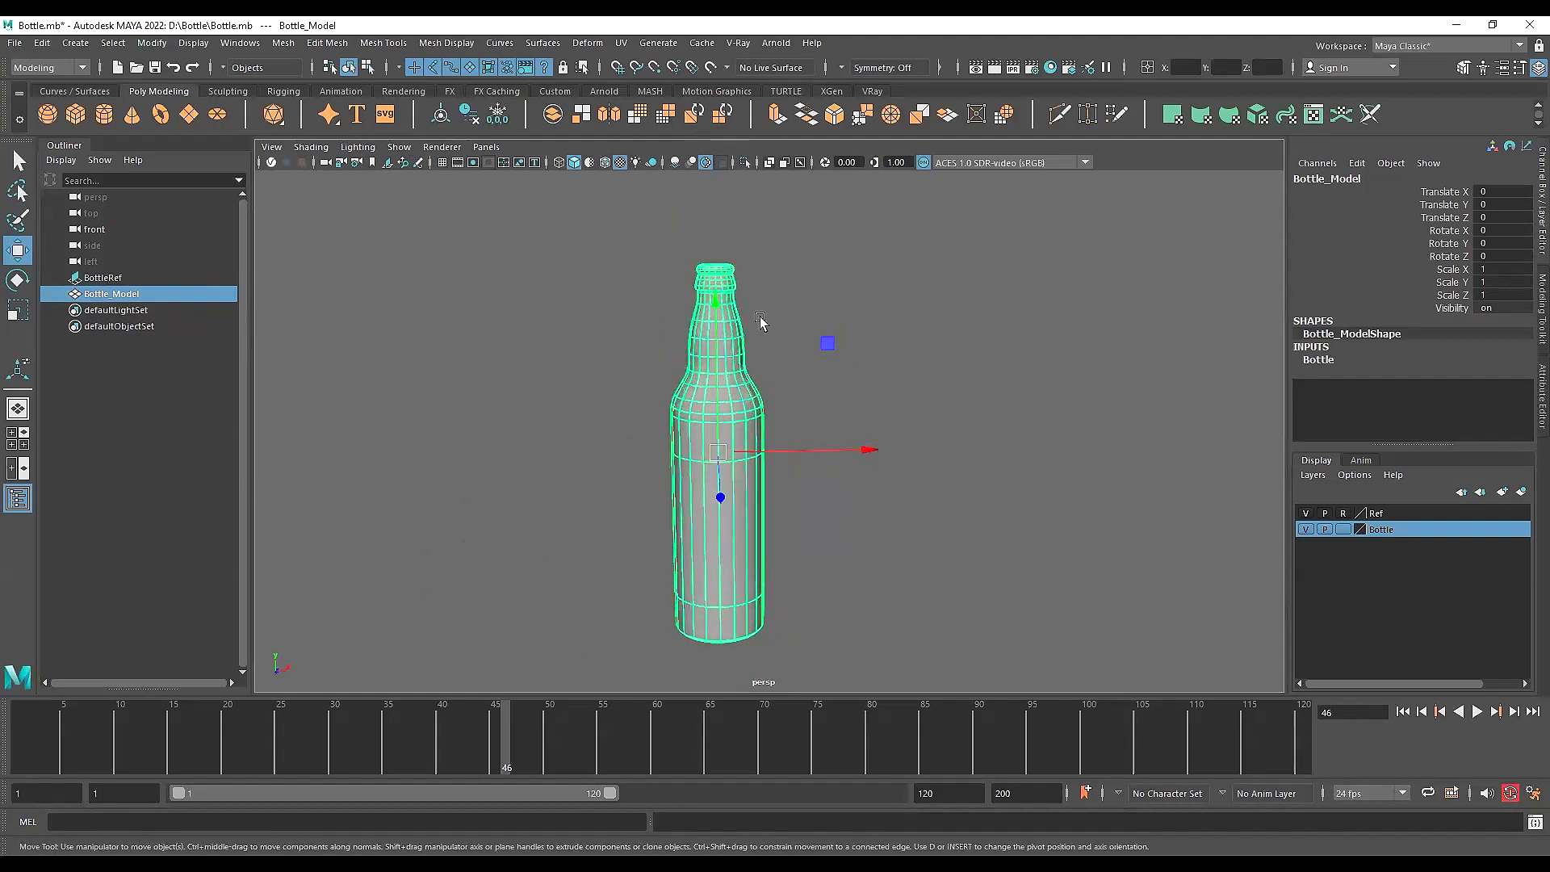
Assign a new aiStandardSurface material to the bottle model and rename the material Glass
{"action": "right_click_drag", "start_coordinate": [760, 318], "coordinate": [757, 716]}
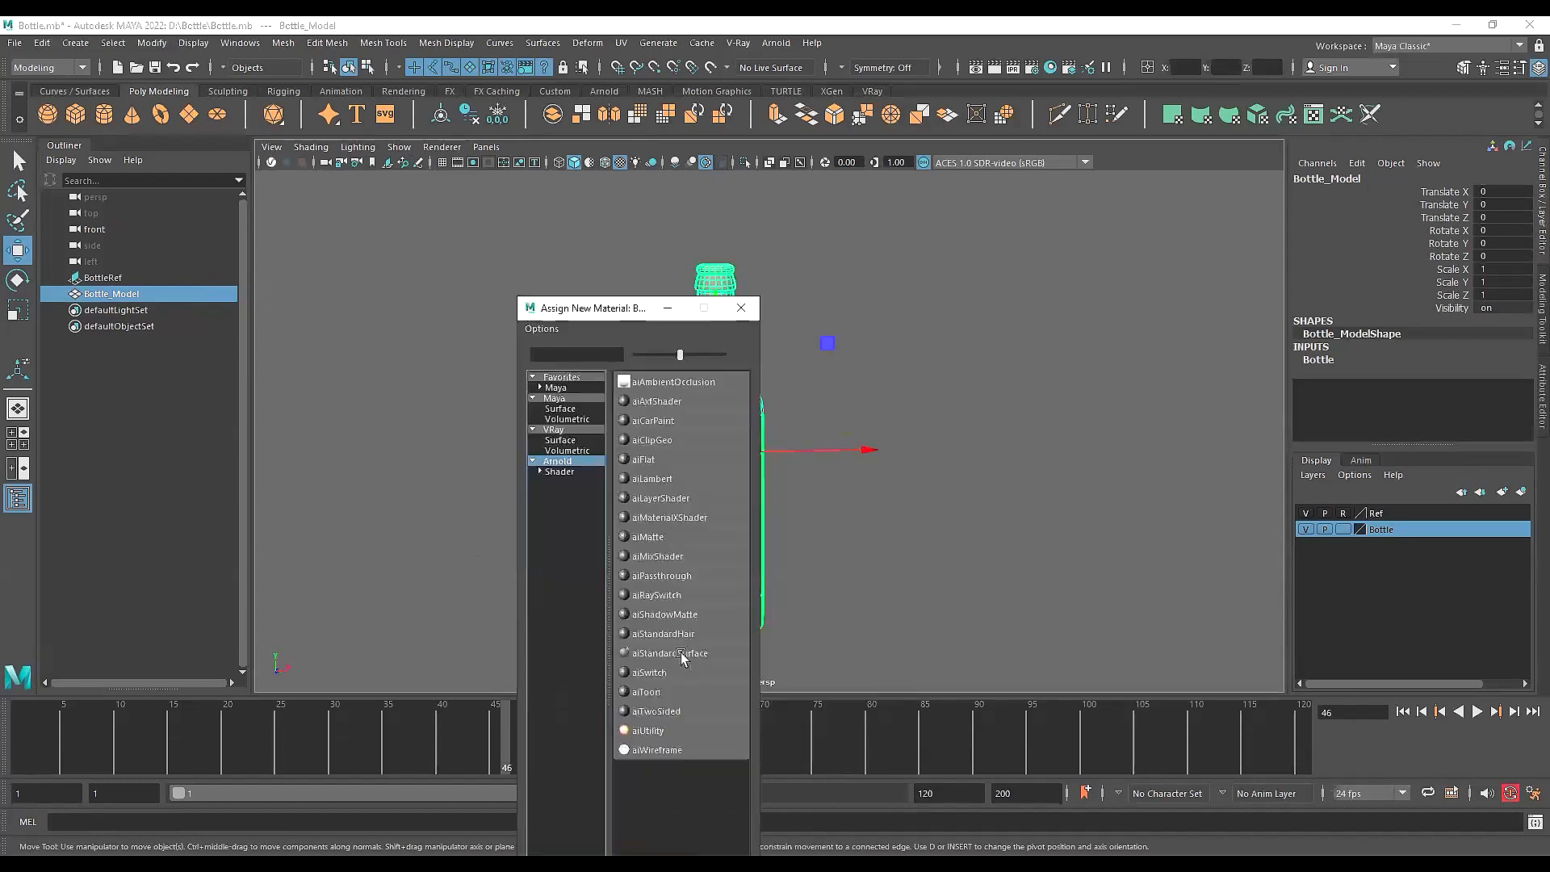
{"action": "left_click", "coordinate": [681, 653]}
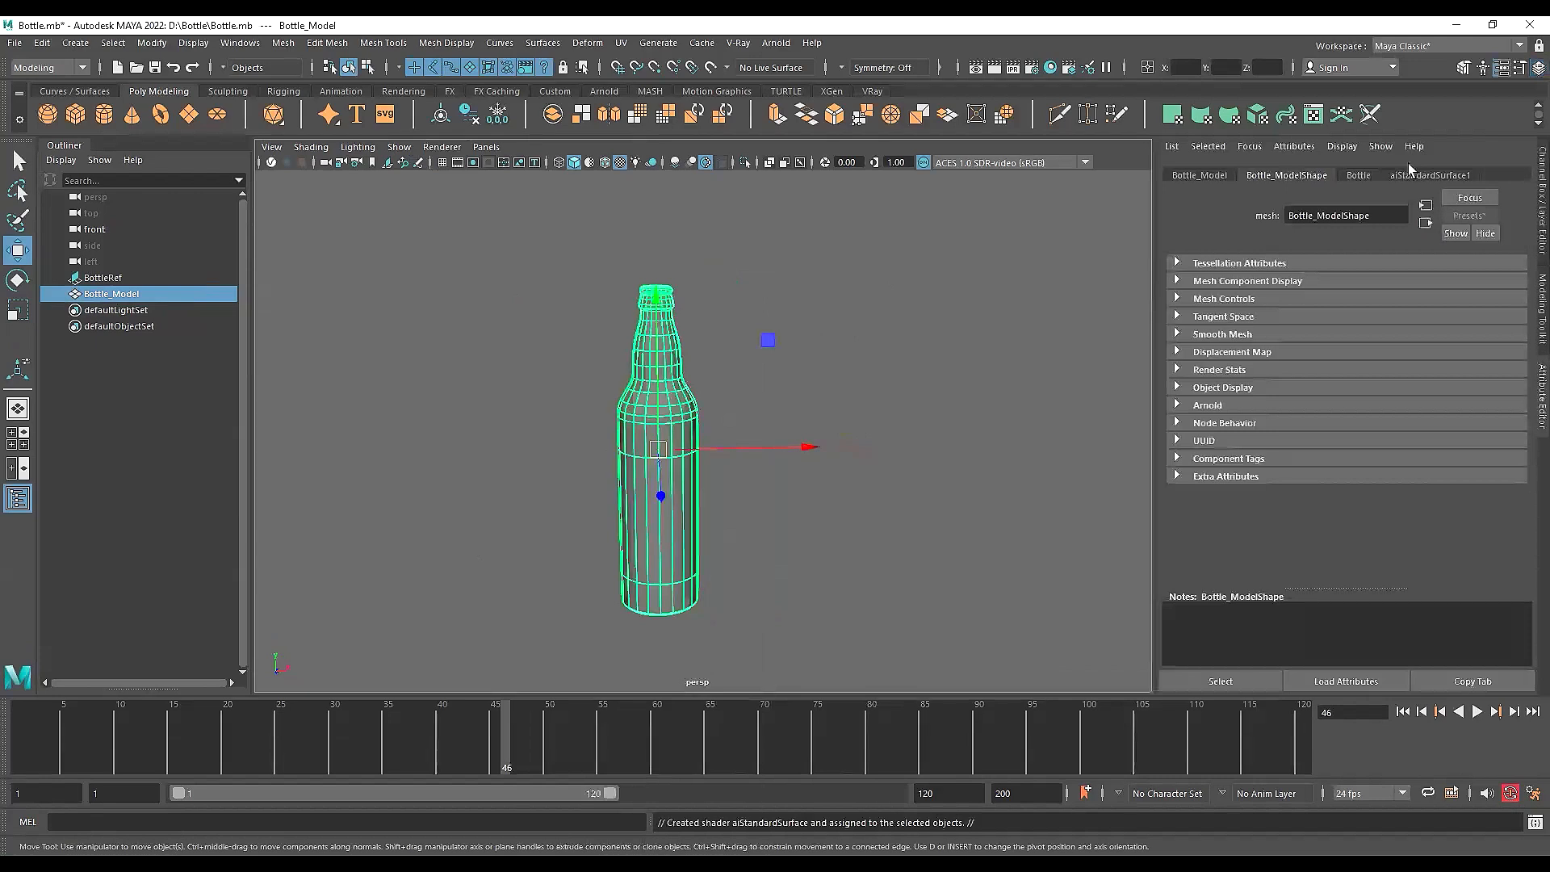
{"action": "left_click", "coordinate": [1427, 173]}
{"action": "left_click_drag", "start_coordinate": [1379, 218], "coordinate": [1090, 210]}
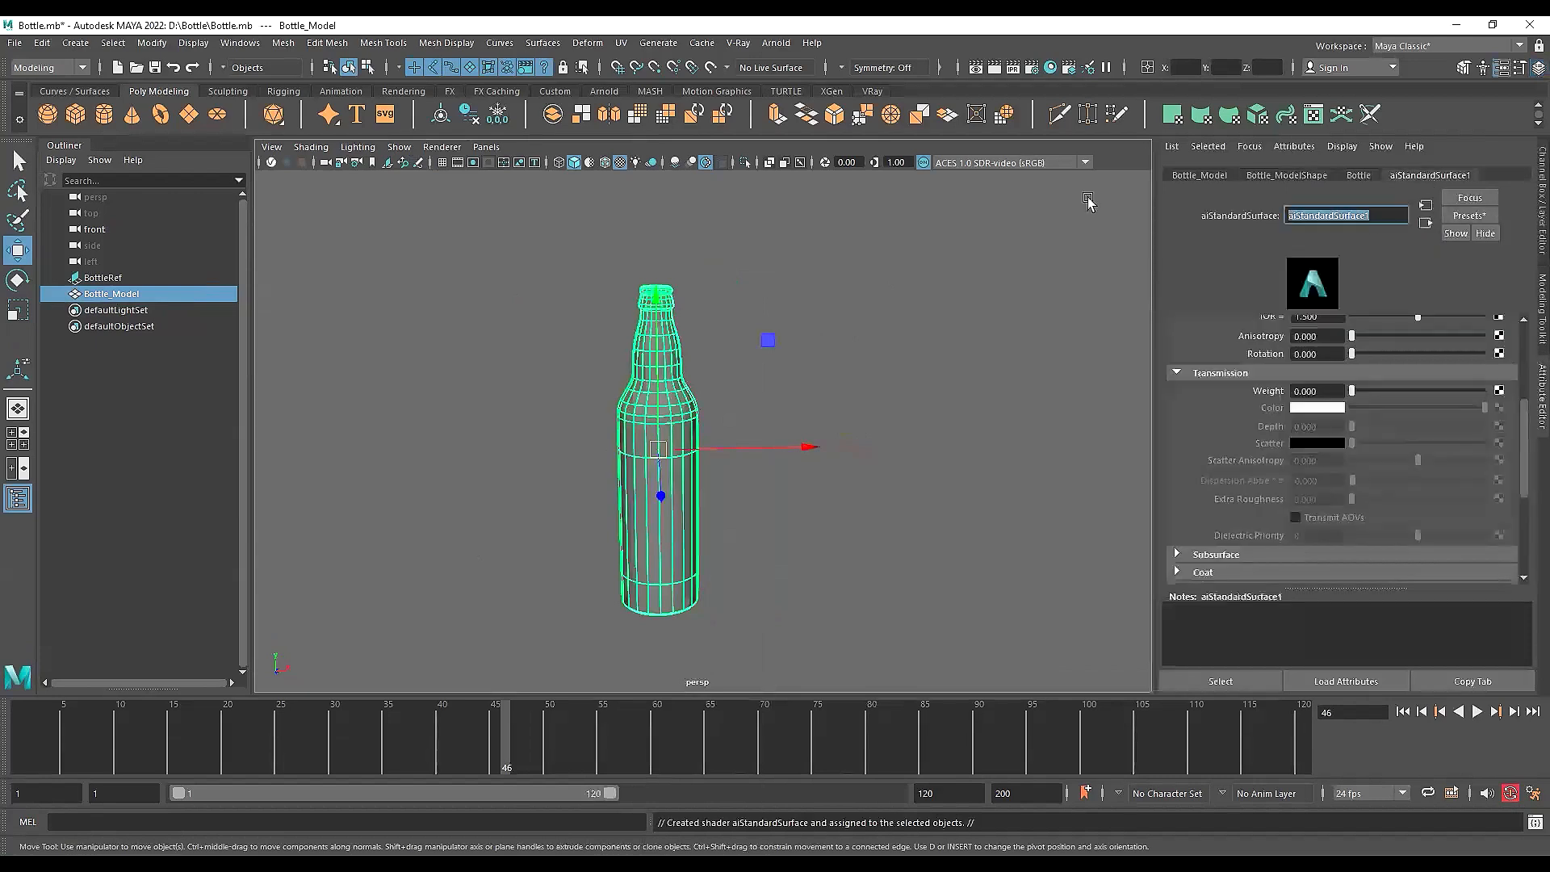
{"action": "type", "text": "Glass"}
{"action": "key", "text": "Return"}
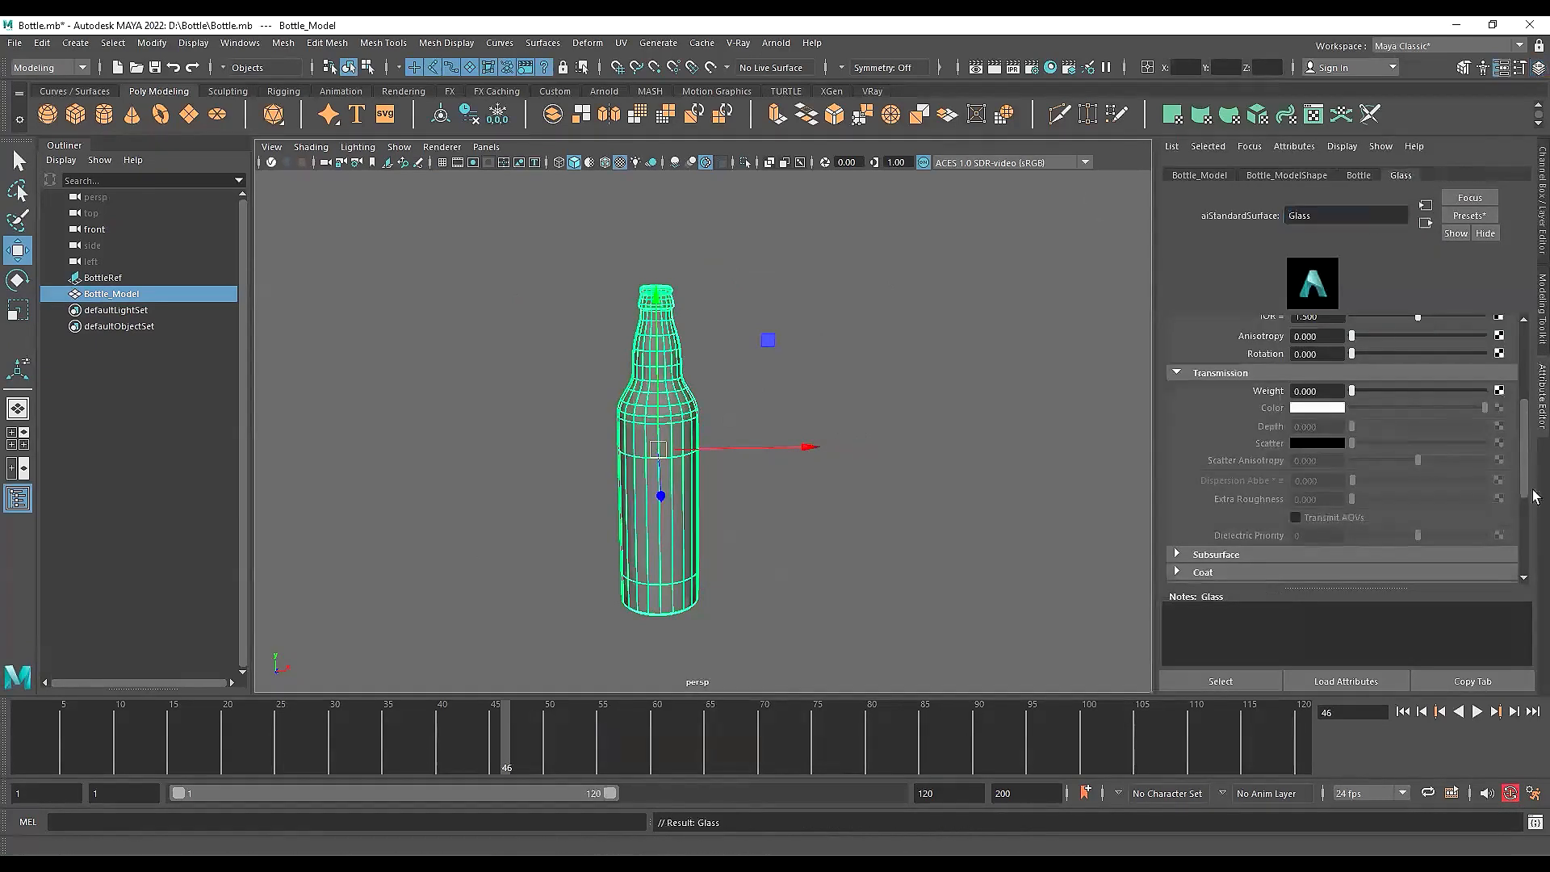
{"action": "scroll", "coordinate": [792, 371], "scroll_direction": "up", "scroll_amount": 2}
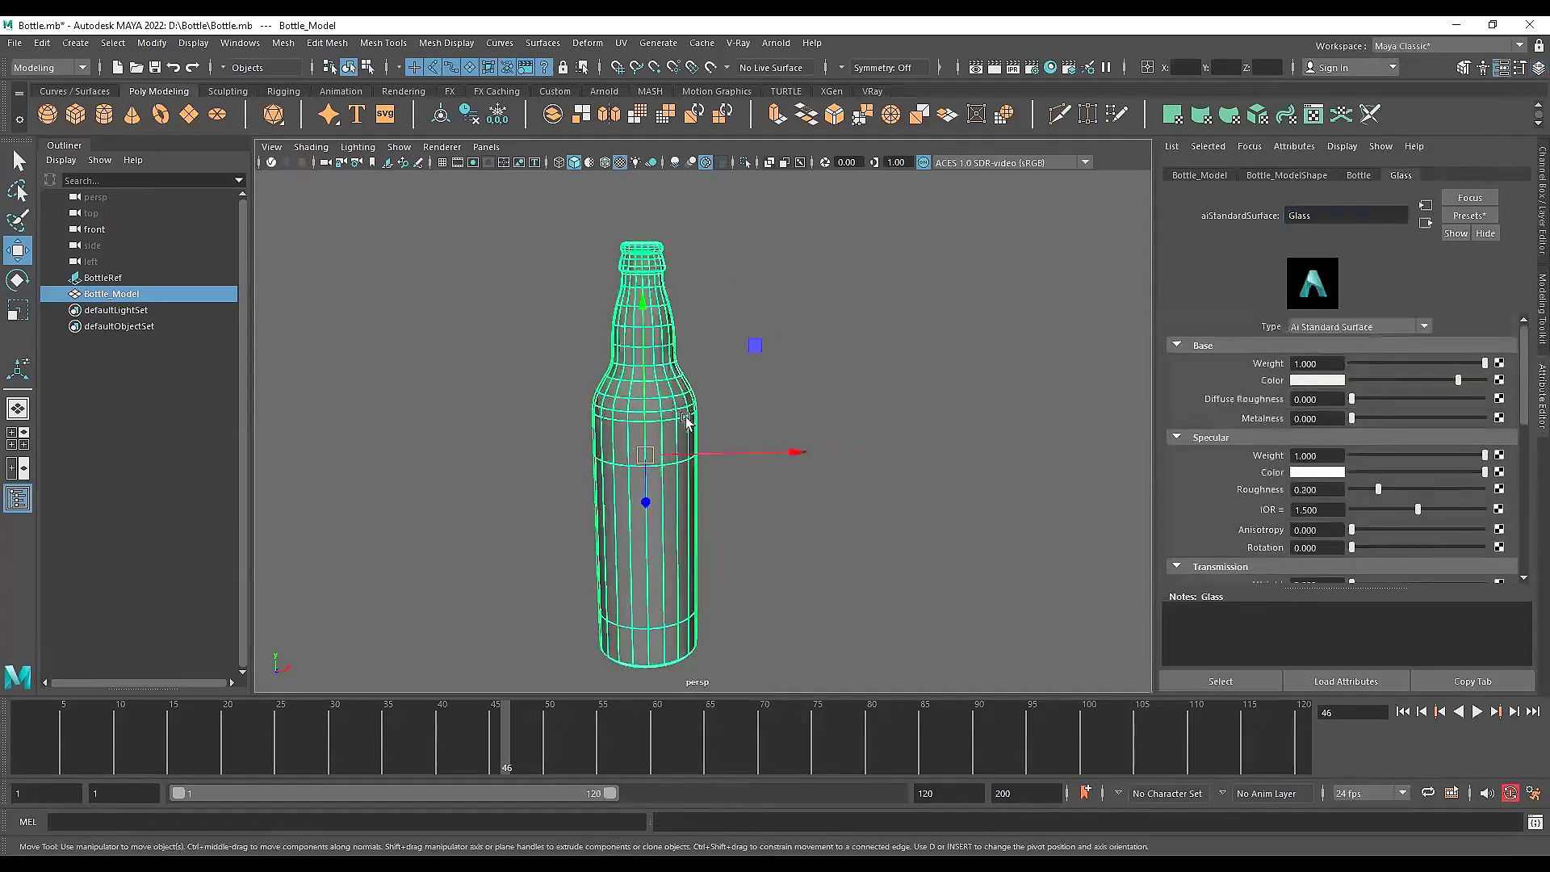
Set the Glass material's base color to a dark reddish brown and deselect the bottle
{"action": "left_click", "coordinate": [1332, 380]}
{"action": "left_click_drag", "start_coordinate": [1453, 386], "coordinate": [1494, 387]}
{"action": "left_click_drag", "start_coordinate": [1338, 463], "coordinate": [1295, 468]}
{"action": "left_click", "coordinate": [787, 454]}
{"action": "left_click_drag", "start_coordinate": [787, 454], "coordinate": [796, 473], "text": "alt"}
{"action": "key", "text": "ctrl+z"}
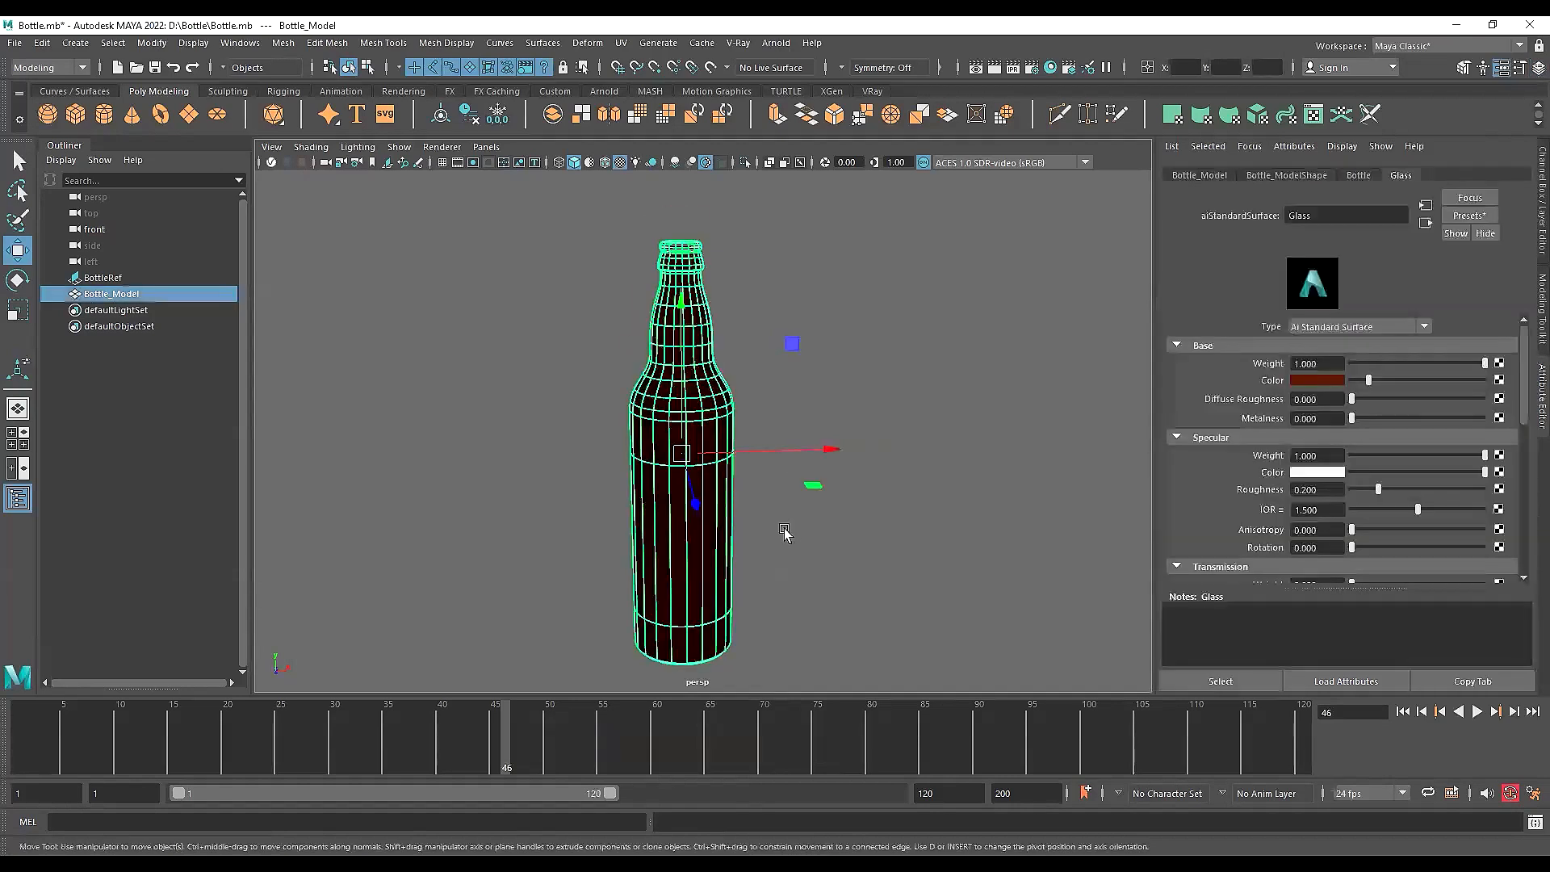
{"action": "middle_click_drag", "start_coordinate": [787, 528], "coordinate": [785, 511], "text": "alt"}
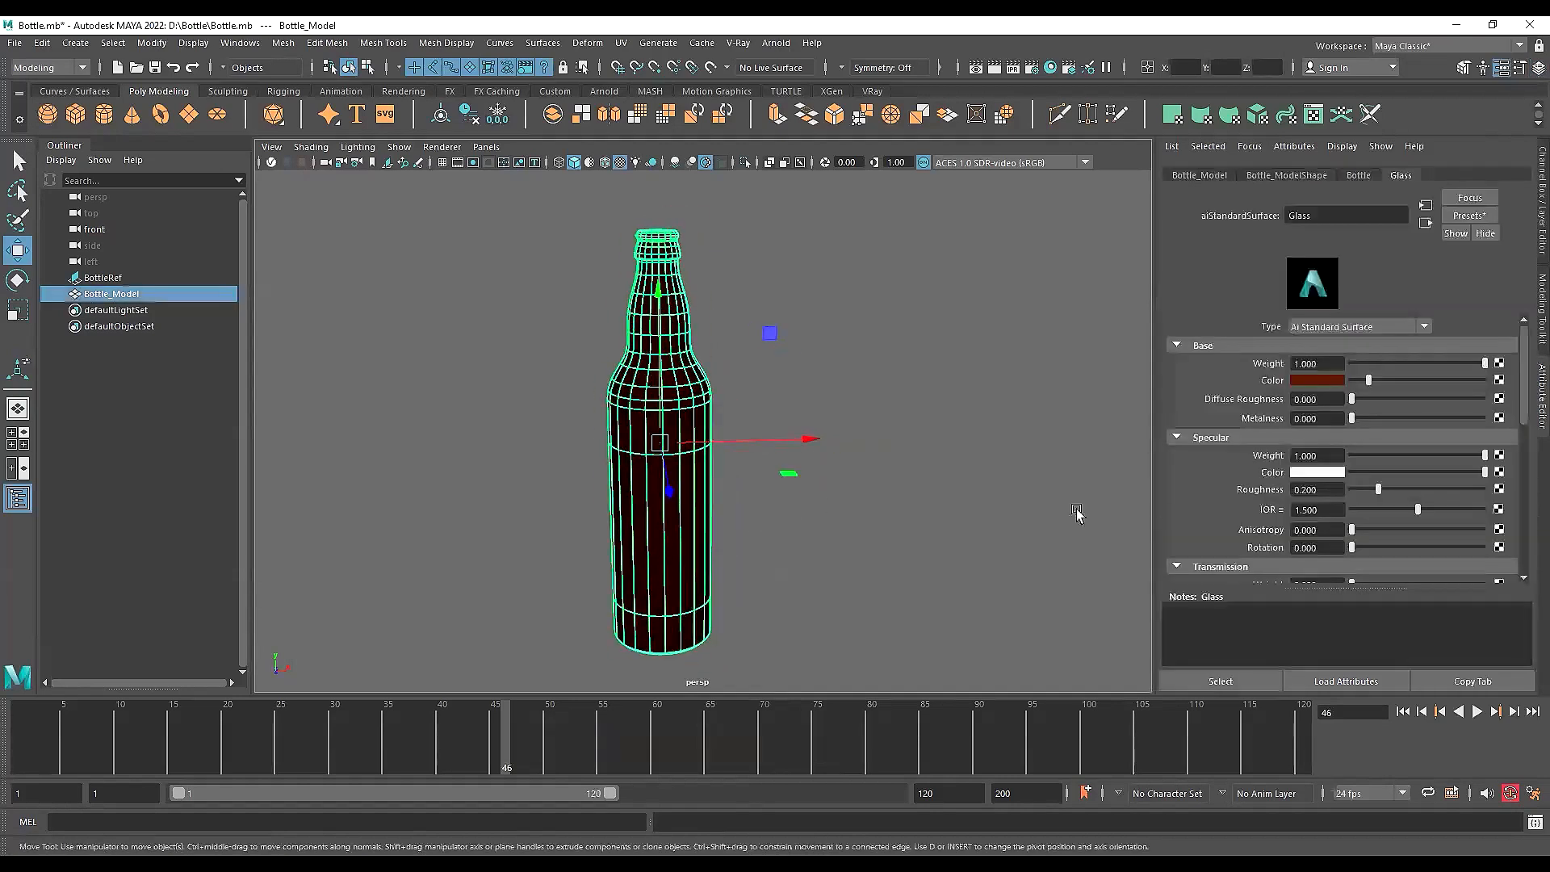
{"action": "left_click", "coordinate": [872, 528]}
{"action": "scroll", "coordinate": [650, 484], "scroll_direction": "down", "scroll_amount": 2}
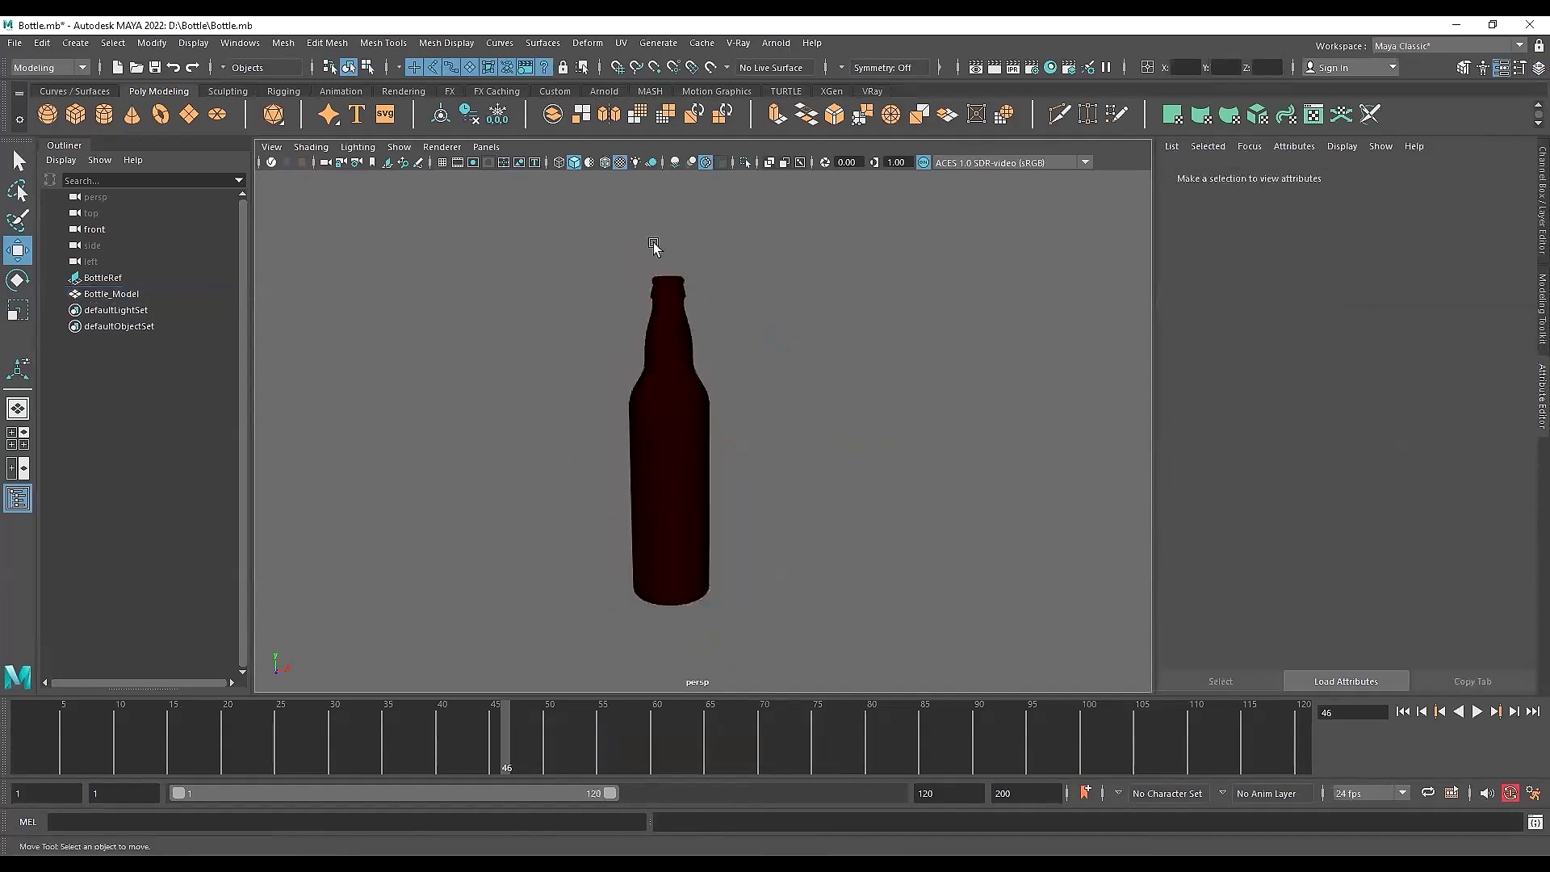
{"action": "scroll", "coordinate": [713, 412], "scroll_direction": "down", "scroll_amount": 3}
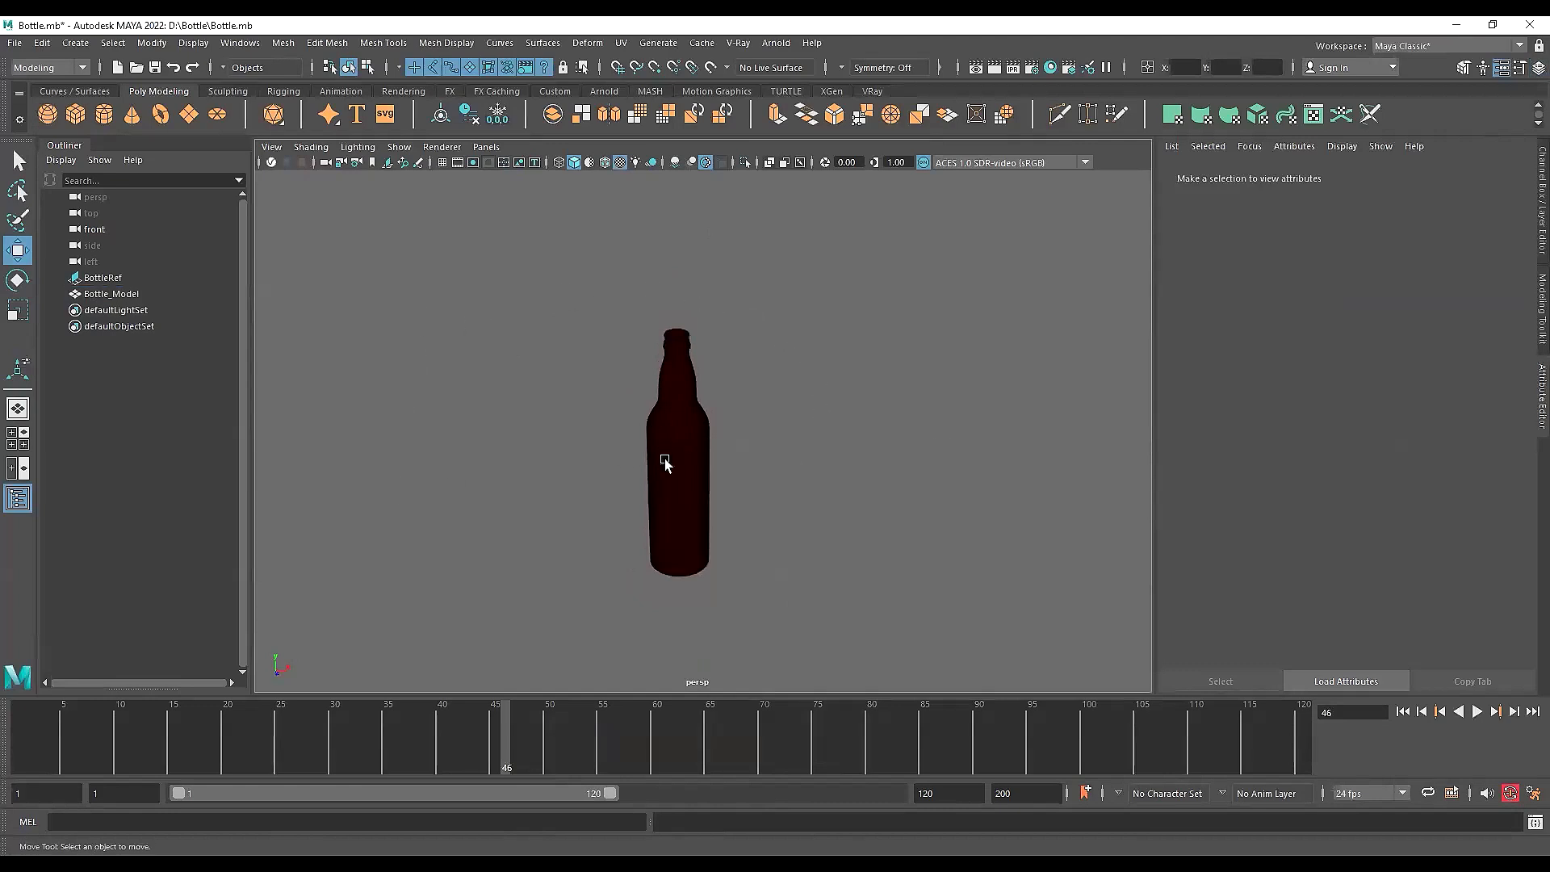
Create a polygon plane and scale it up uniformly until it extends well beyond the bottle
{"action": "left_click_drag", "start_coordinate": [574, 417], "coordinate": [561, 393], "text": "alt"}
{"action": "left_click_drag", "start_coordinate": [657, 428], "coordinate": [650, 442], "text": "alt"}
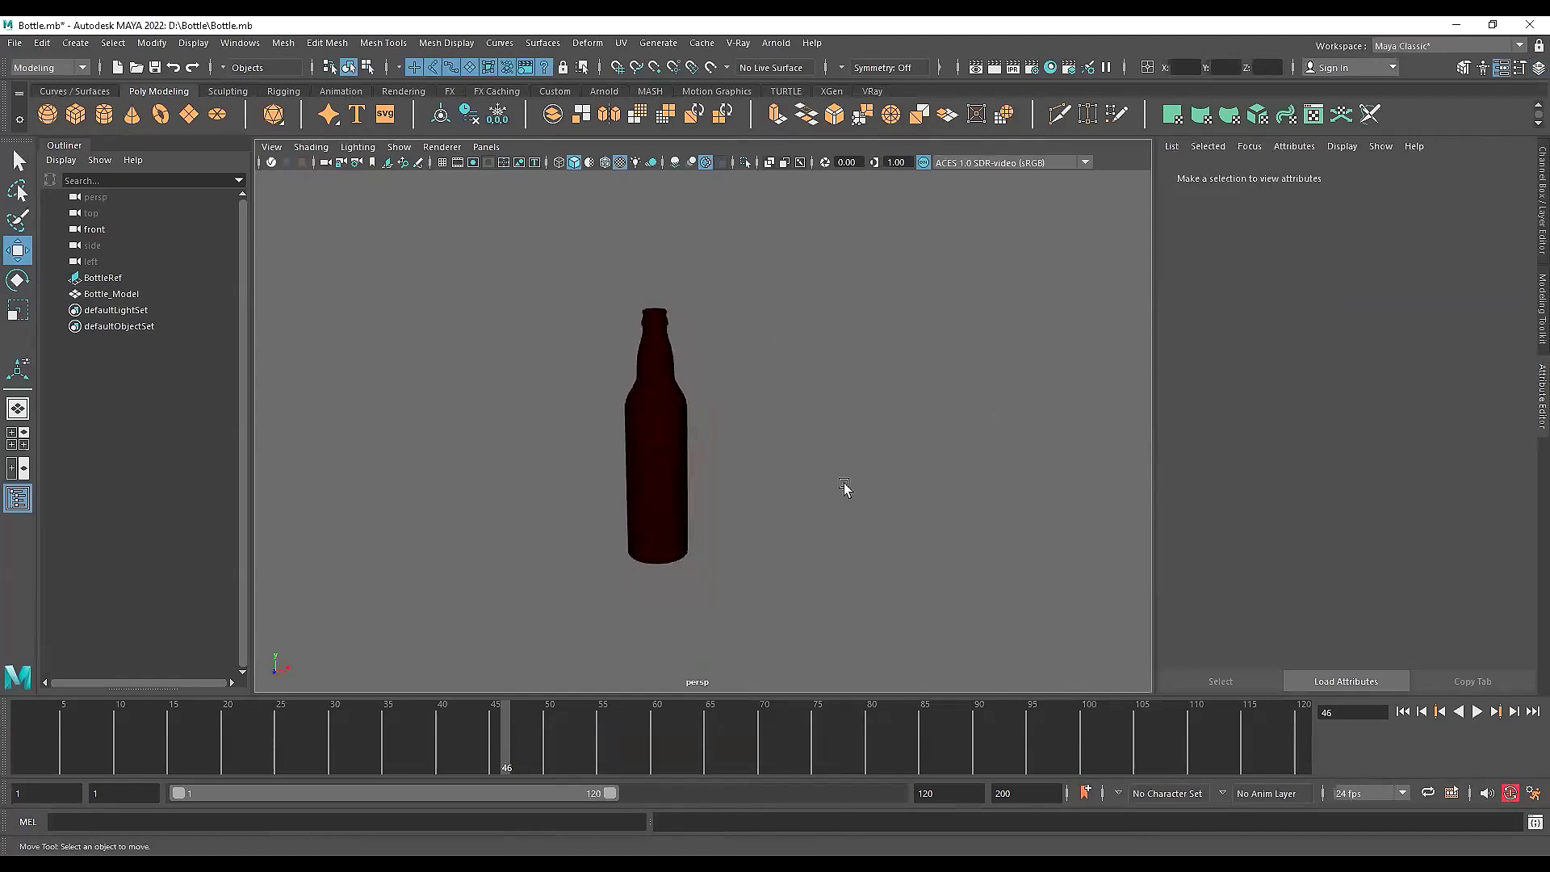
{"action": "left_click", "coordinate": [189, 114]}
{"action": "key", "text": "r"}
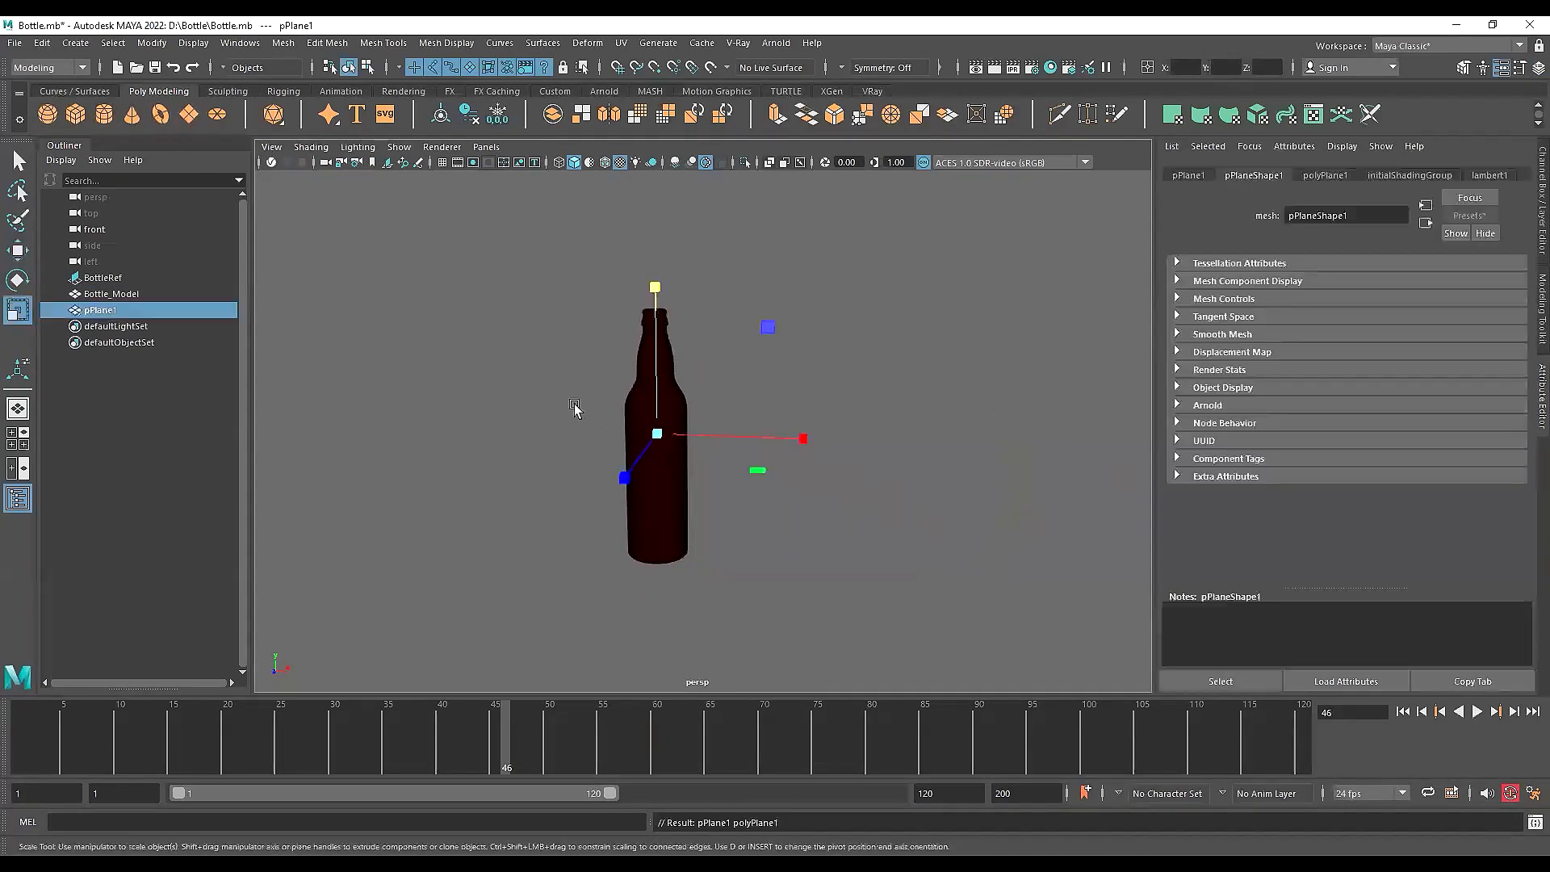
{"action": "left_click_drag", "start_coordinate": [653, 431], "coordinate": [1168, 515]}
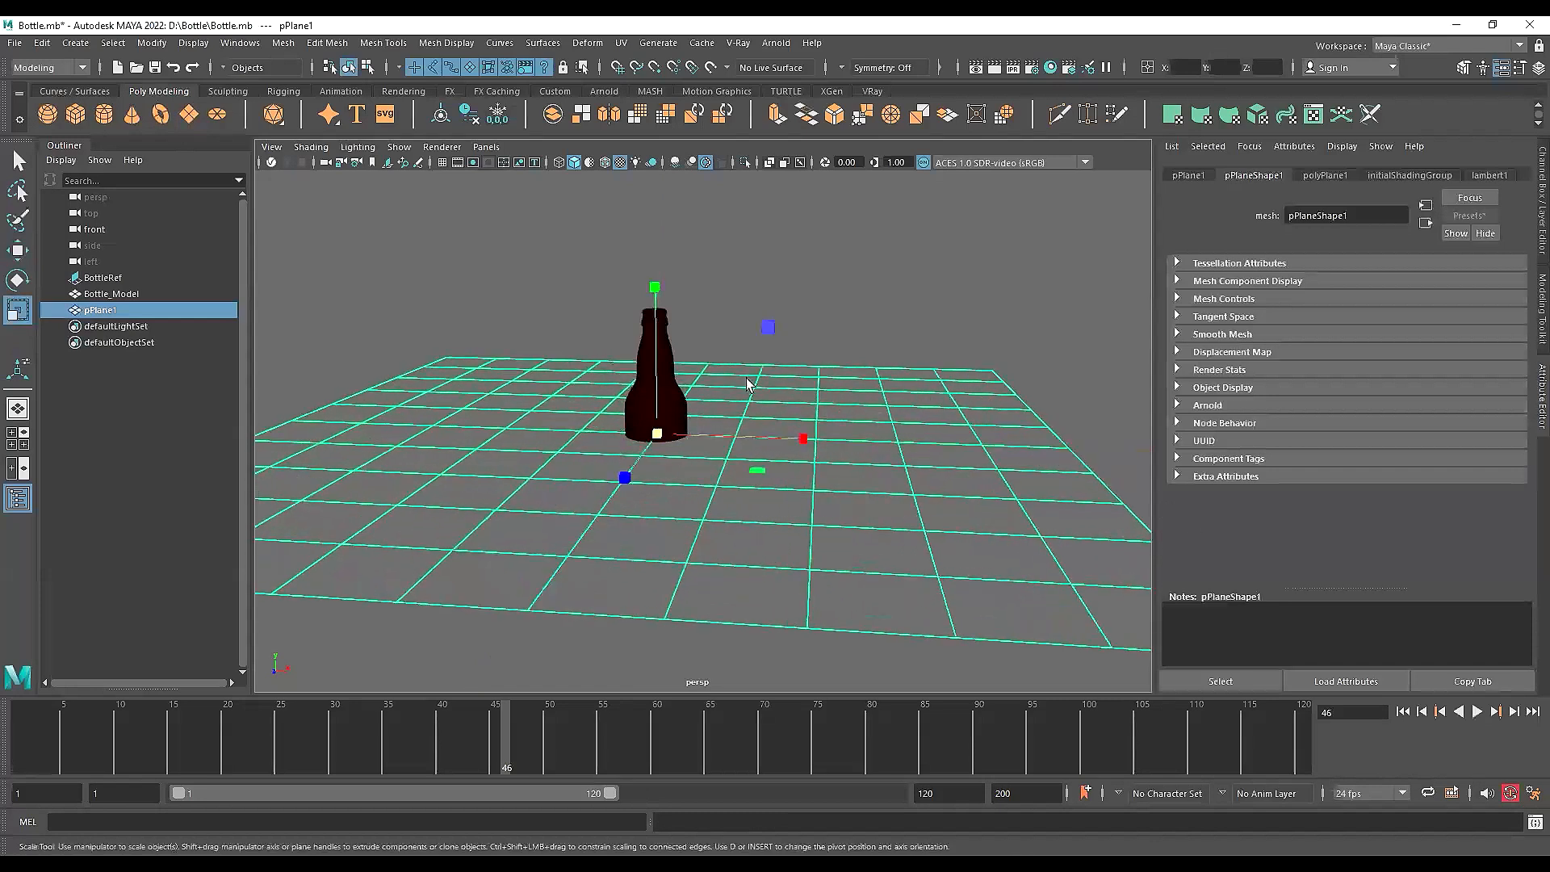
Lower the plane along Y to the bottle's base so it serves as a floor
{"action": "key", "text": "w"}
{"action": "left_click_drag", "start_coordinate": [660, 366], "coordinate": [661, 410]}
{"action": "key", "text": "ctrl+z"}
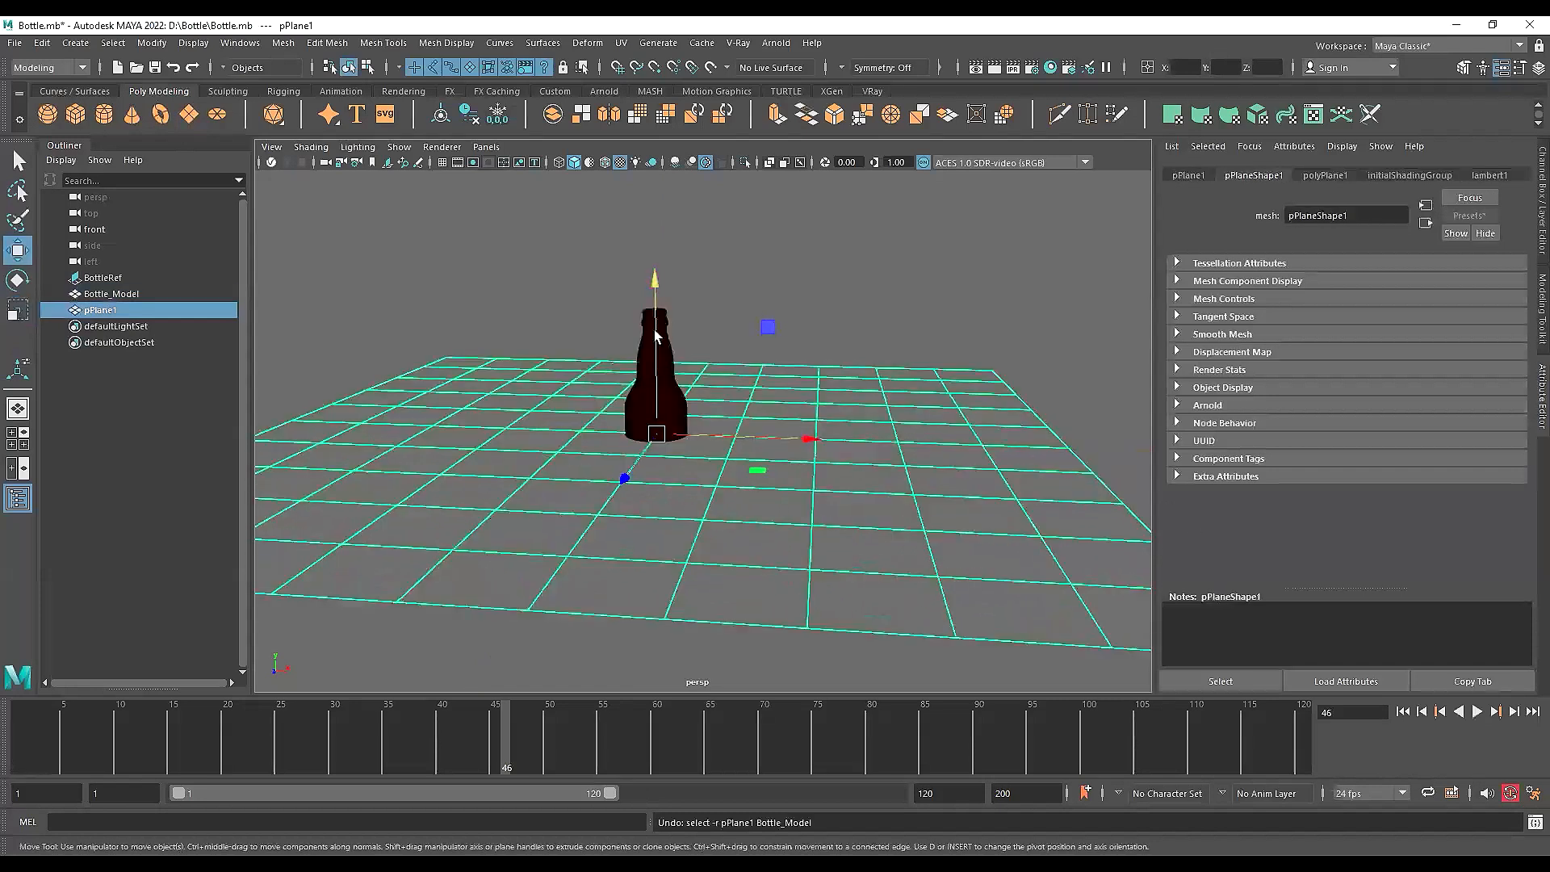
{"action": "left_click_drag", "start_coordinate": [657, 332], "coordinate": [683, 454]}
{"action": "scroll", "coordinate": [650, 465], "scroll_direction": "down", "scroll_amount": 4}
{"action": "middle_click_drag", "start_coordinate": [650, 484], "coordinate": [556, 494], "text": "alt"}
Scale the floor plane up further in all directions so it spreads far around the bottle
{"action": "key", "text": "r"}
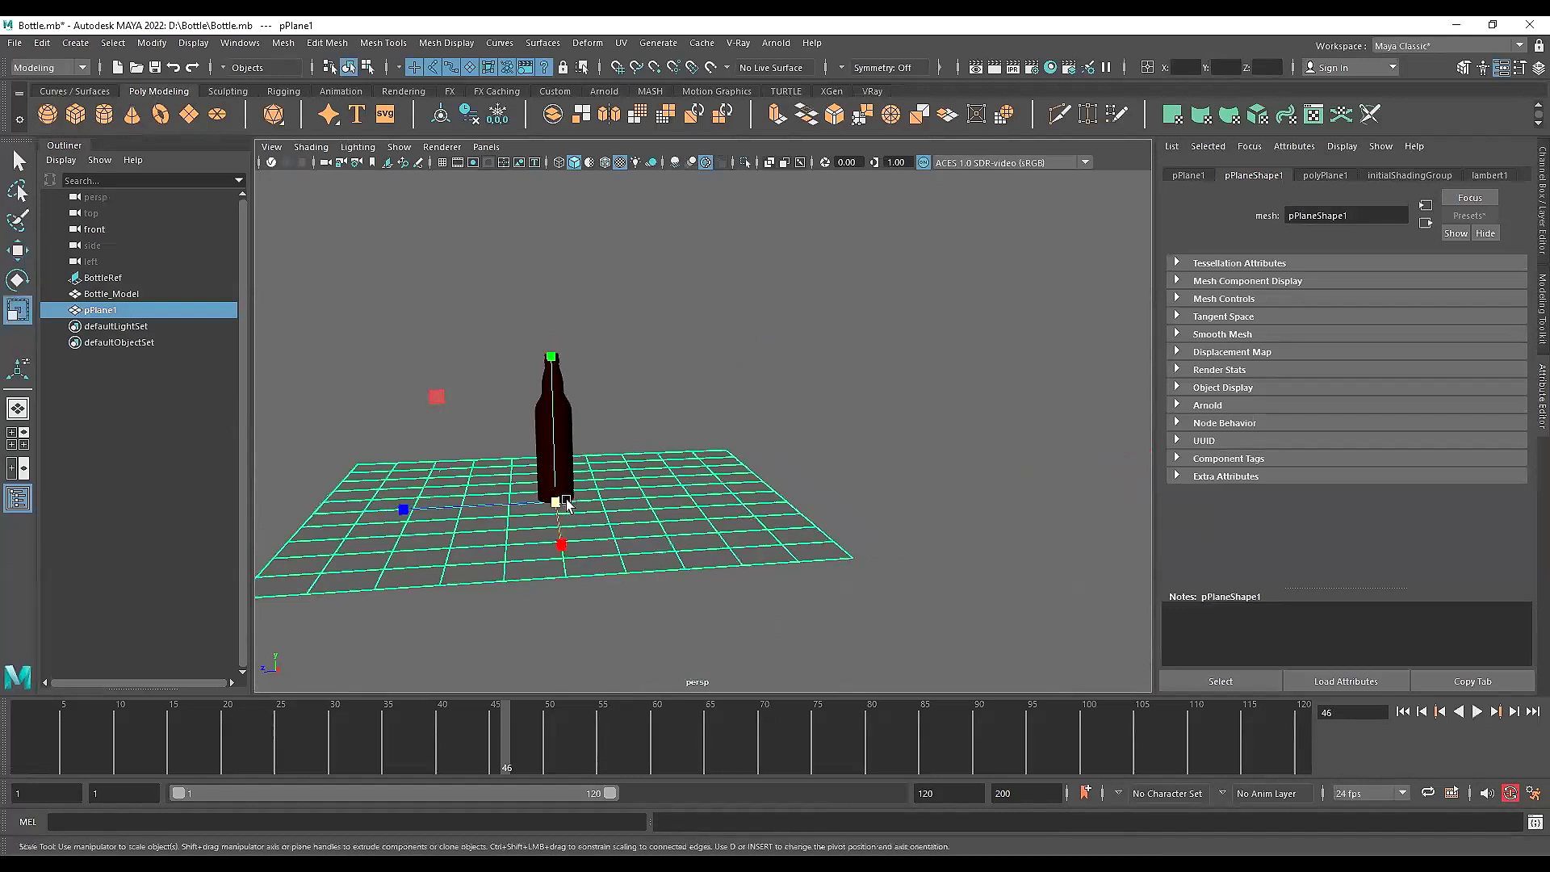
{"action": "left_click_drag", "start_coordinate": [558, 501], "coordinate": [839, 527]}
{"action": "scroll", "coordinate": [686, 503], "scroll_direction": "down", "scroll_amount": 4}
{"action": "middle_click_drag", "start_coordinate": [651, 493], "coordinate": [608, 502], "text": "alt"}
{"action": "left_click_drag", "start_coordinate": [609, 508], "coordinate": [613, 465], "text": "alt"}
{"action": "scroll", "coordinate": [615, 465], "scroll_direction": "down", "scroll_amount": 3}
{"action": "middle_click_drag", "start_coordinate": [615, 466], "coordinate": [649, 471], "text": "alt"}
{"action": "left_click_drag", "start_coordinate": [649, 471], "coordinate": [699, 451], "text": "alt"}
{"action": "scroll", "coordinate": [687, 491], "scroll_direction": "up", "scroll_amount": 3}
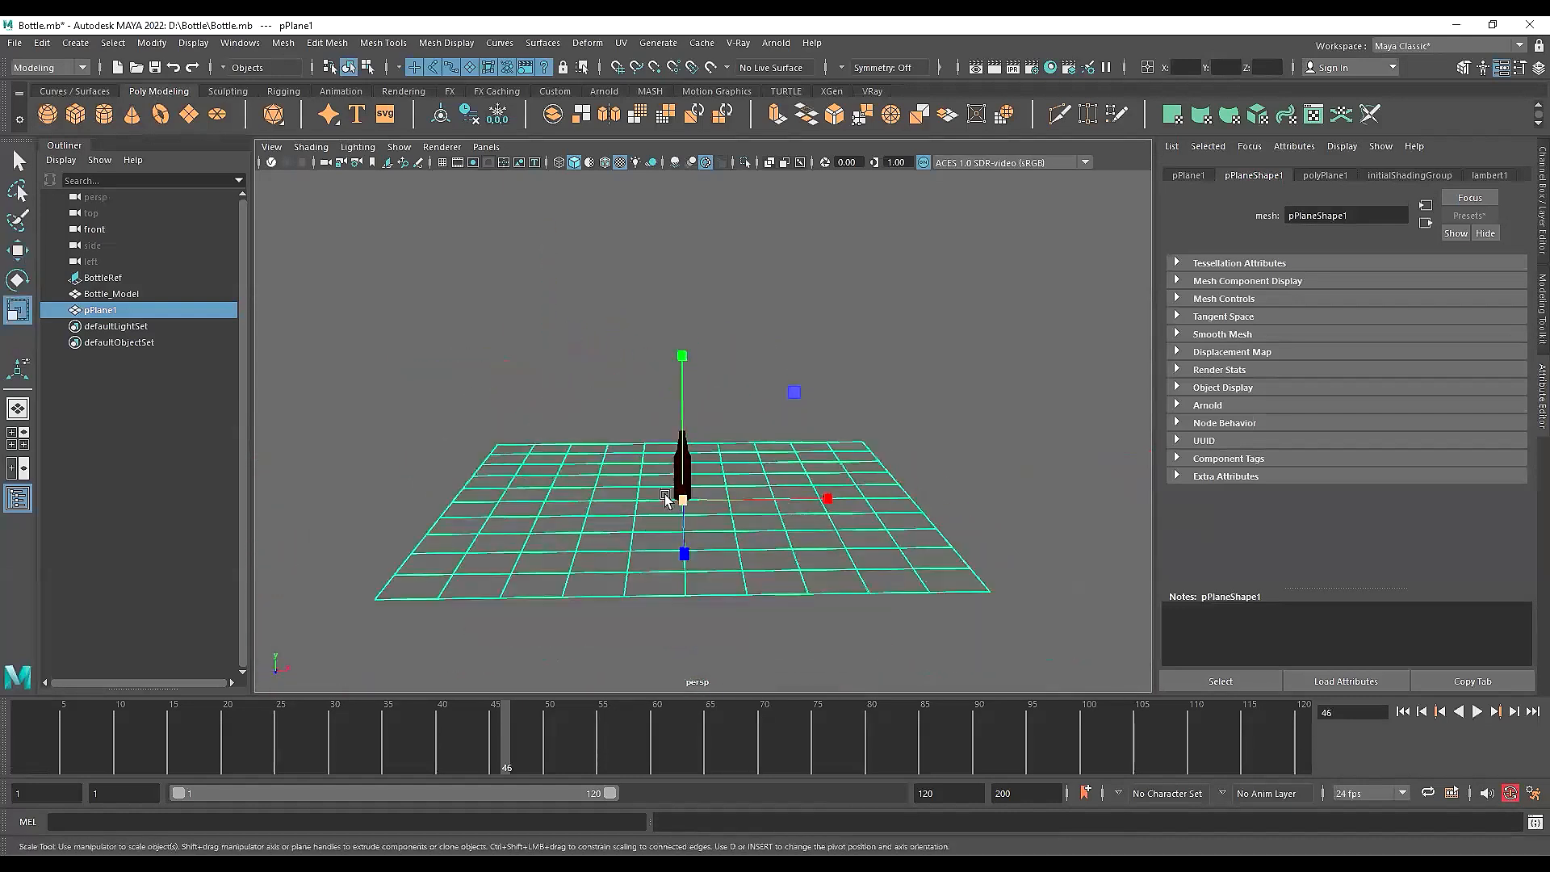
{"action": "scroll", "coordinate": [710, 502], "scroll_direction": "up", "scroll_amount": 4}
{"action": "middle_click_drag", "start_coordinate": [686, 496], "coordinate": [675, 453], "text": "alt"}
{"action": "left_click_drag", "start_coordinate": [675, 453], "coordinate": [652, 445], "text": "alt"}
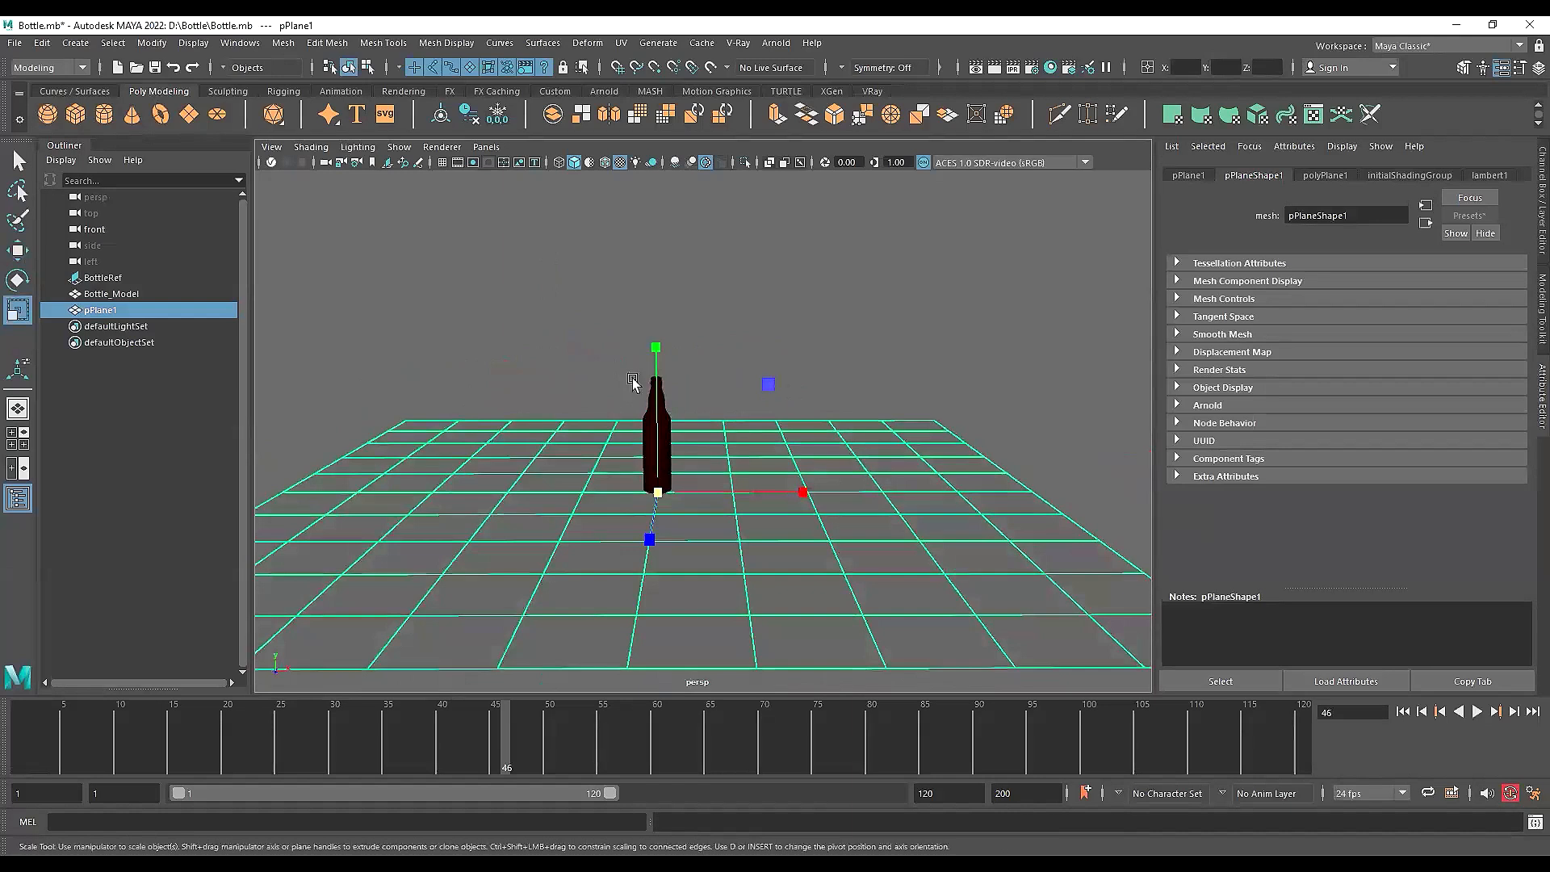
{"action": "middle_click_drag", "start_coordinate": [674, 458], "coordinate": [763, 522], "text": "alt"}
{"action": "scroll", "coordinate": [686, 424], "scroll_direction": "up", "scroll_amount": 6}
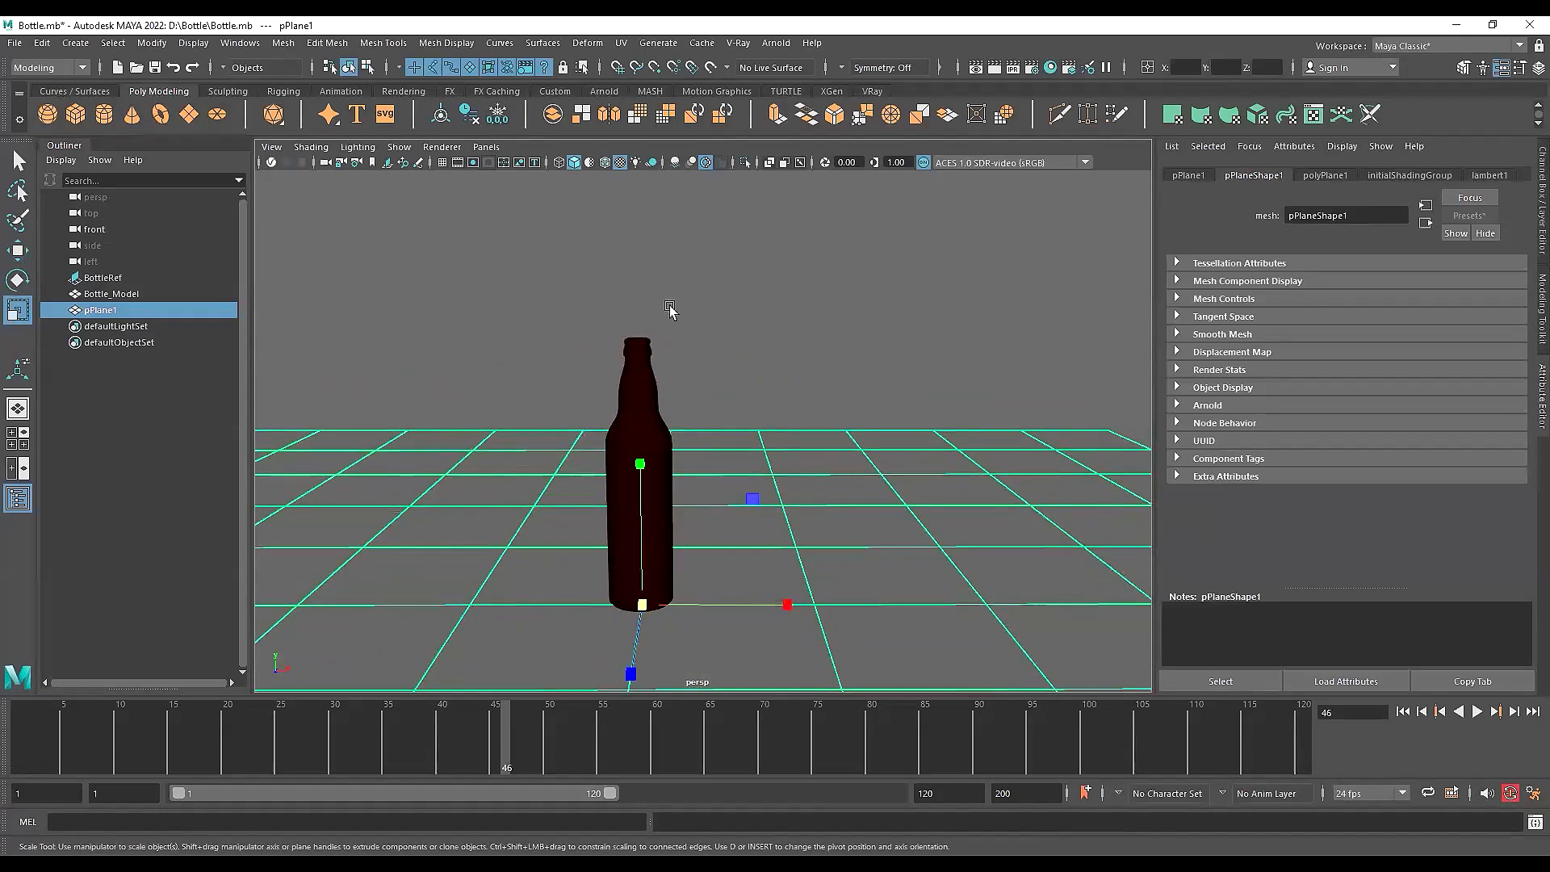
Select the plane's entire border edge behind the bottle and turn on soft selection for it
{"action": "scroll", "coordinate": [515, 398], "scroll_direction": "down", "scroll_amount": 5}
{"action": "left_click_drag", "start_coordinate": [677, 405], "coordinate": [780, 403], "text": "alt"}
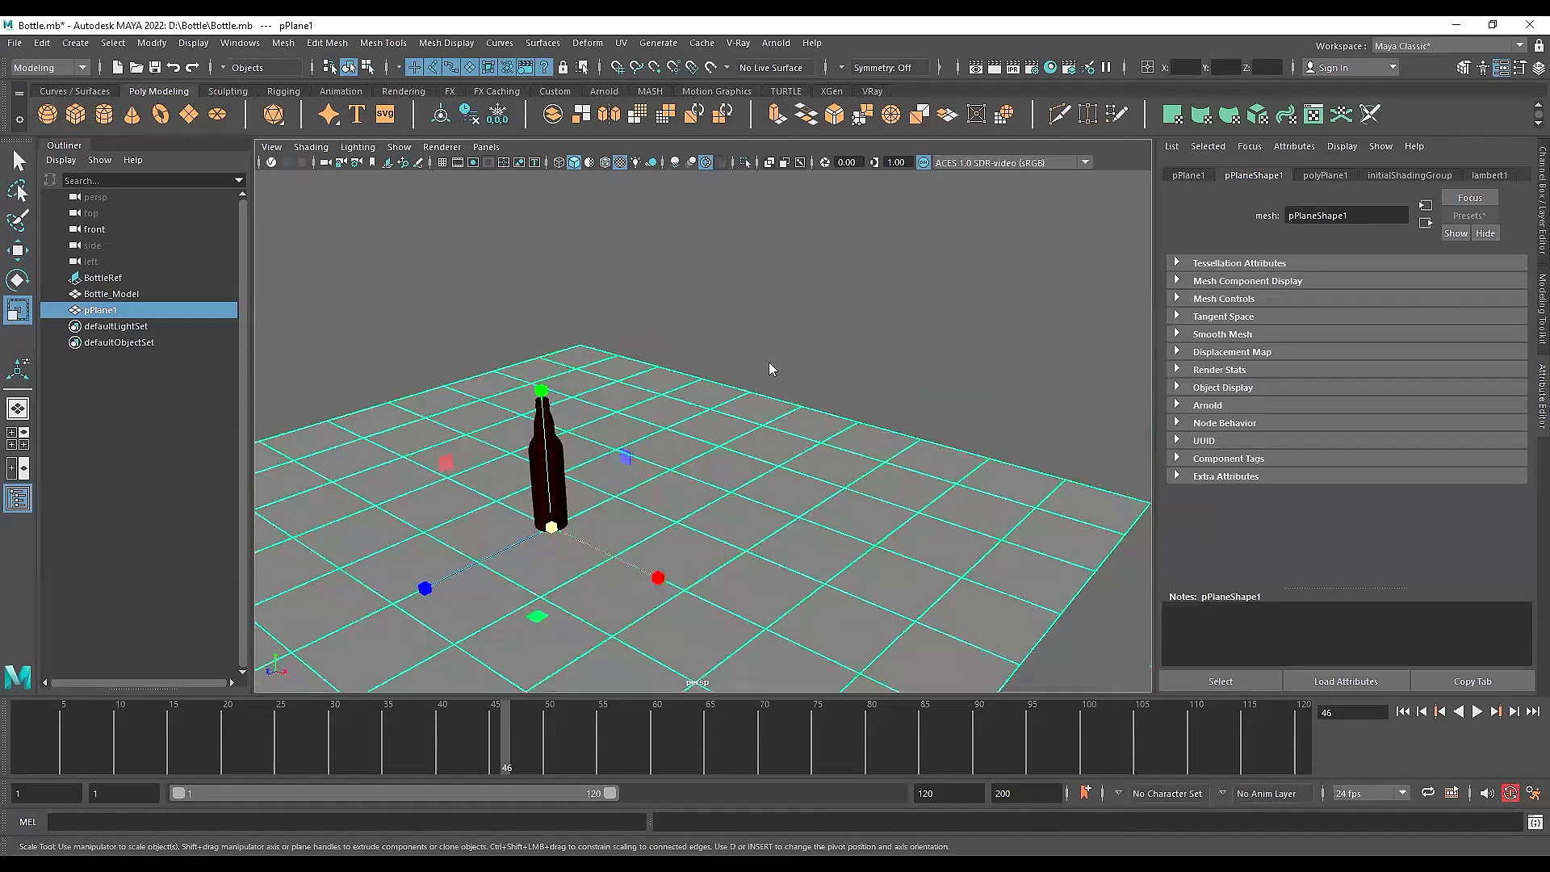
{"action": "left_click", "coordinate": [494, 356]}
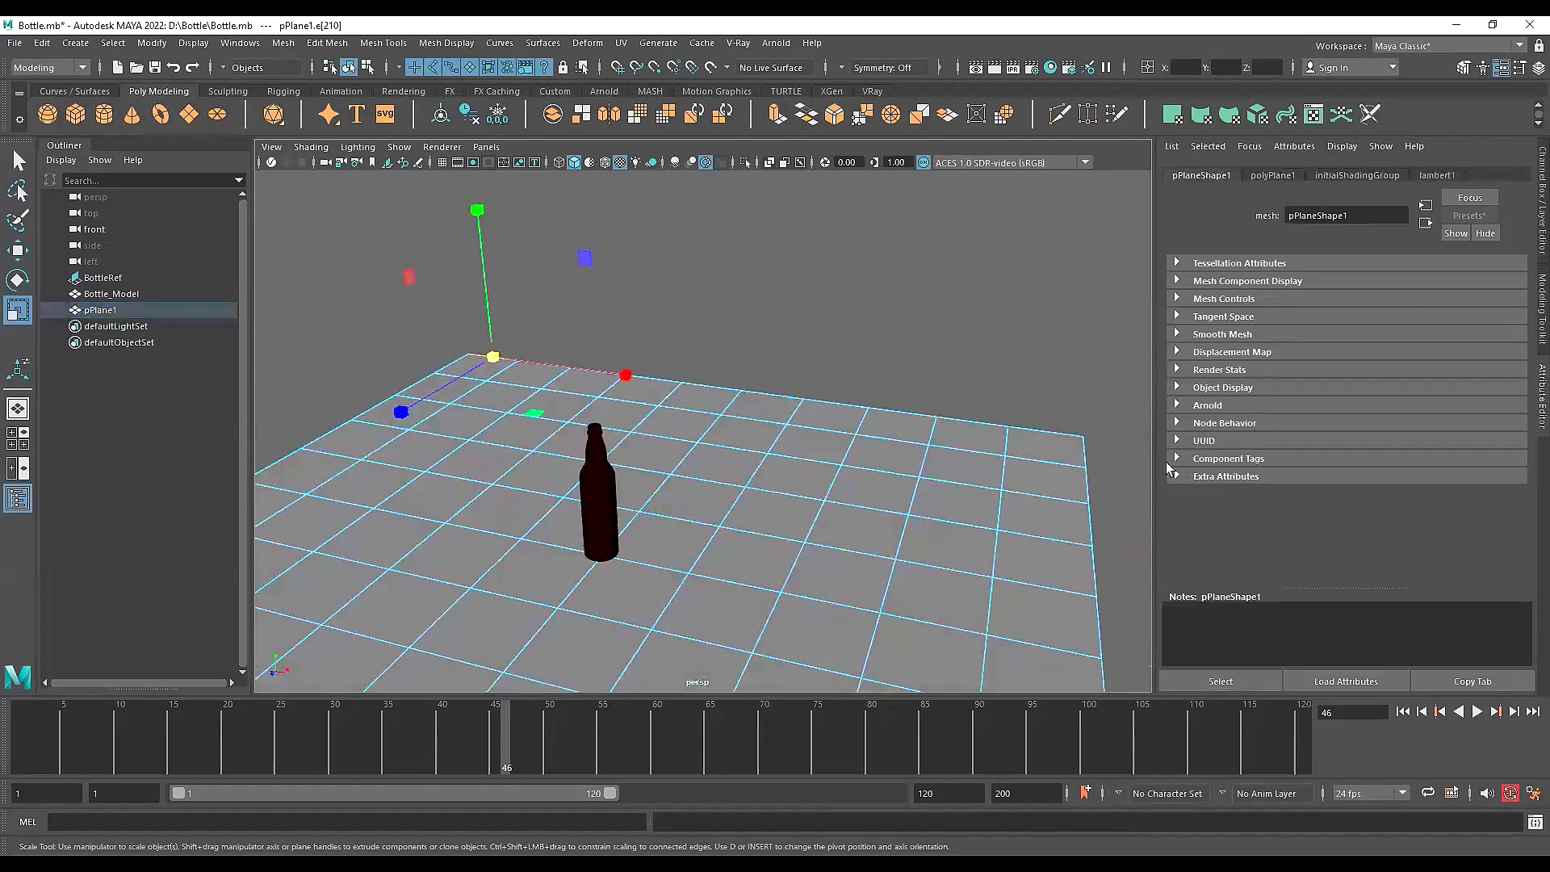
{"action": "double_click", "coordinate": [1048, 430], "text": "shift"}
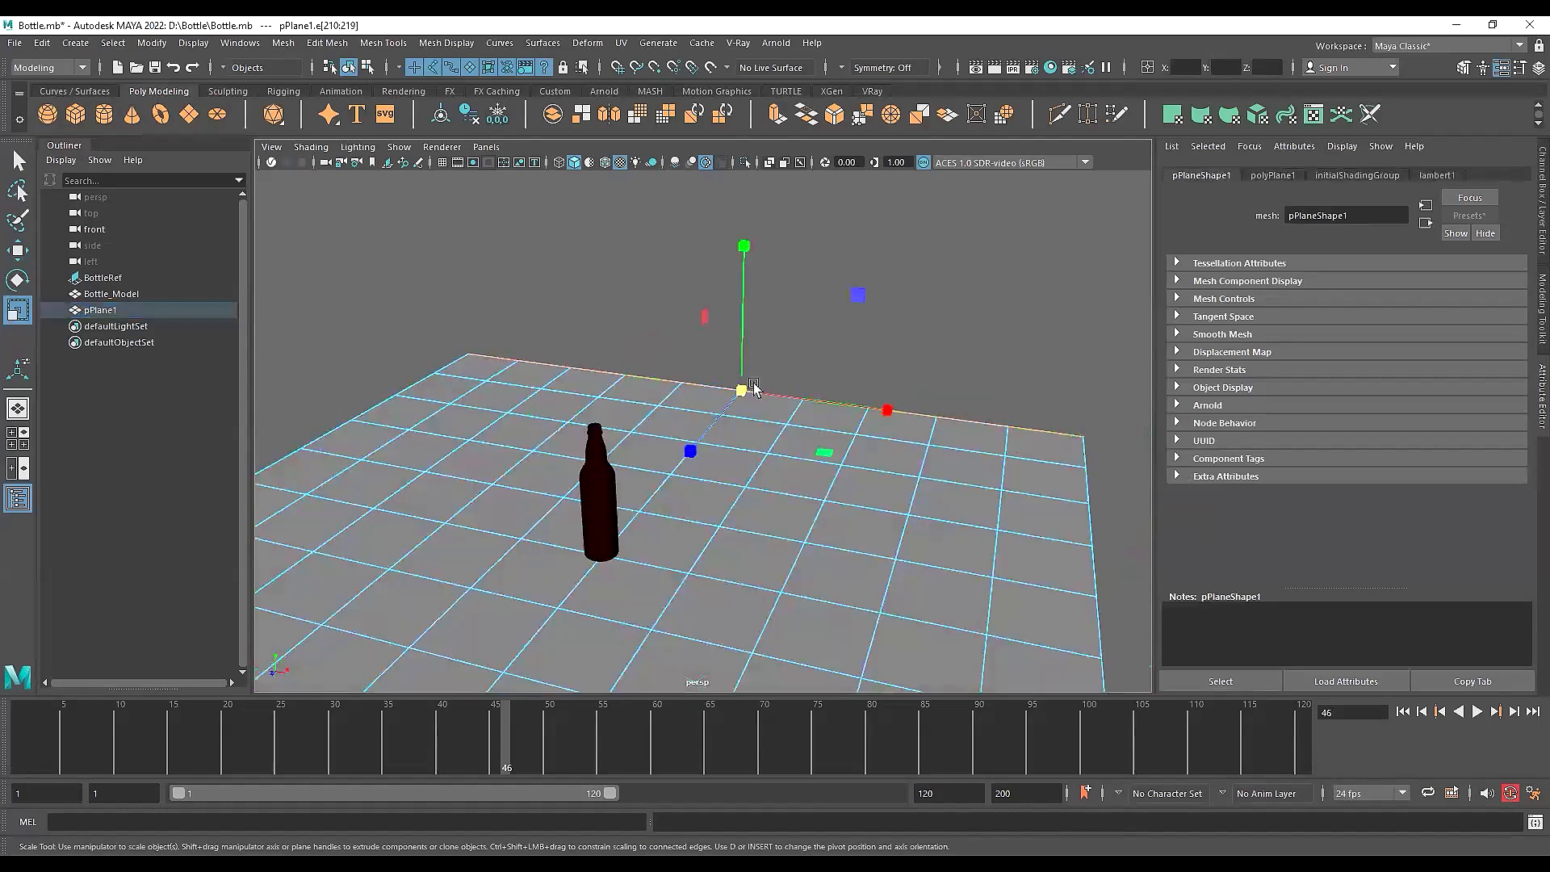
{"action": "key", "text": "w"}
{"action": "scroll", "coordinate": [756, 389], "scroll_direction": "down", "scroll_amount": 5}
{"action": "left_click_drag", "start_coordinate": [997, 428], "coordinate": [869, 403], "text": "alt"}
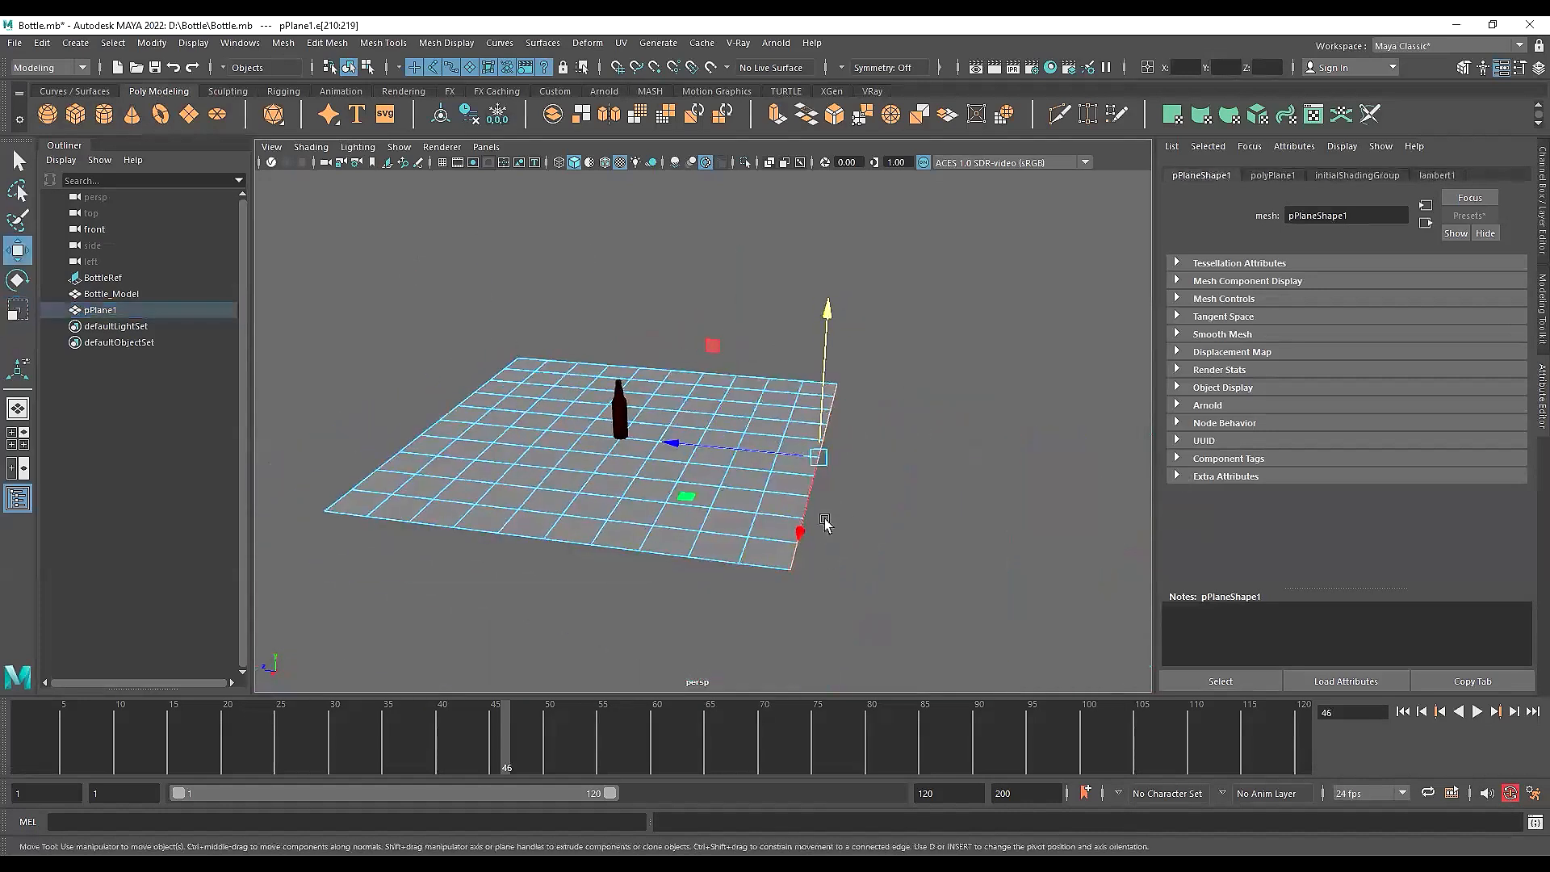
{"action": "left_click_drag", "start_coordinate": [826, 523], "coordinate": [864, 504], "text": "alt"}
{"action": "key", "text": "b"}
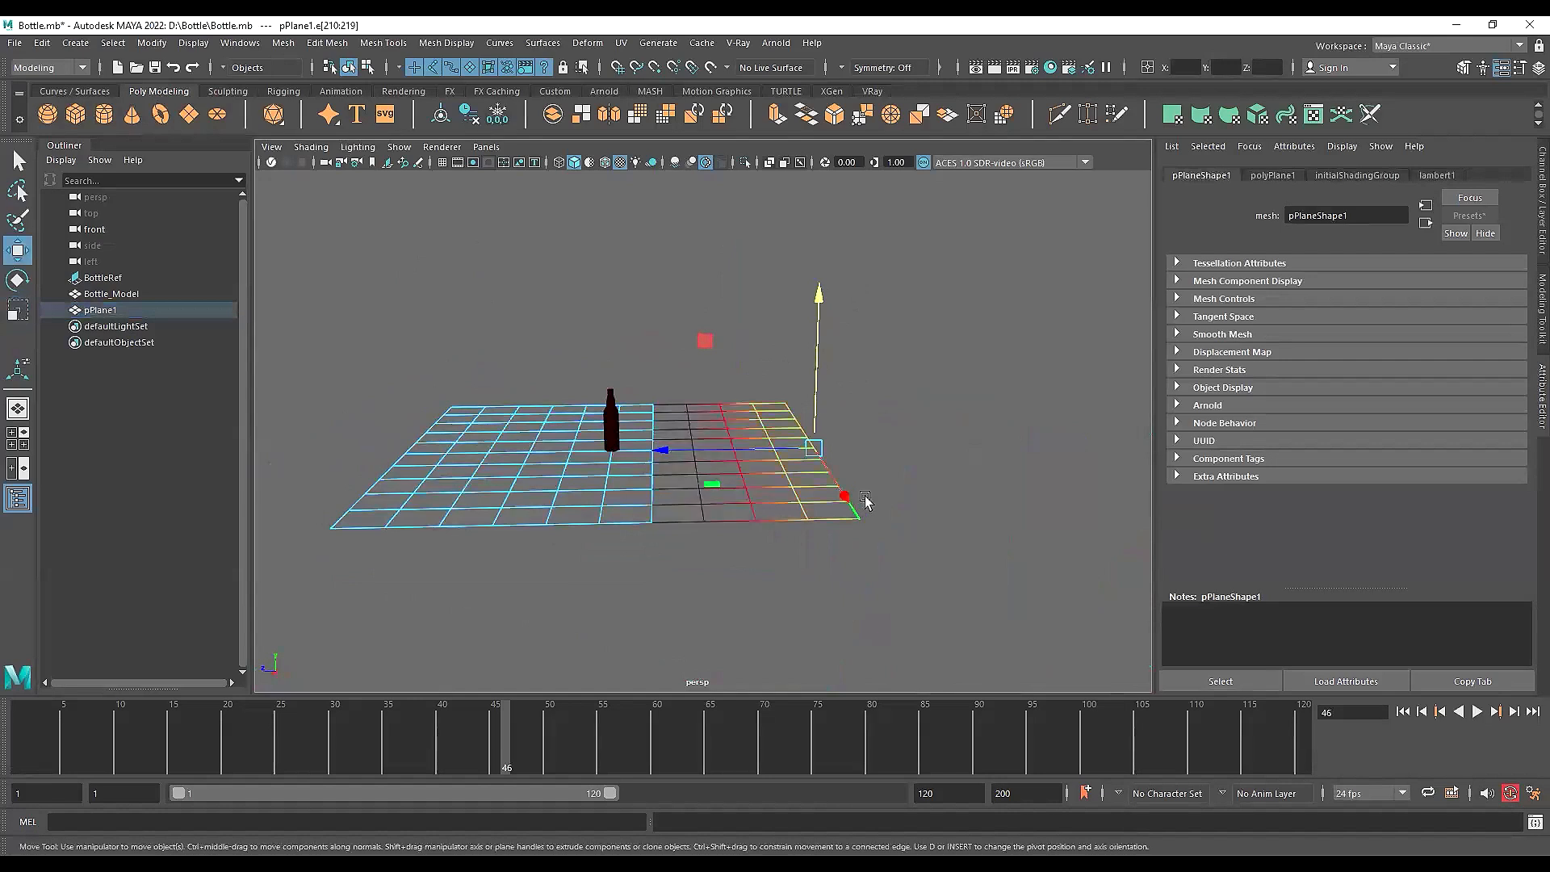
{"action": "key", "text": "b"}
{"action": "scroll", "coordinate": [808, 468], "scroll_direction": "up", "scroll_amount": 2}
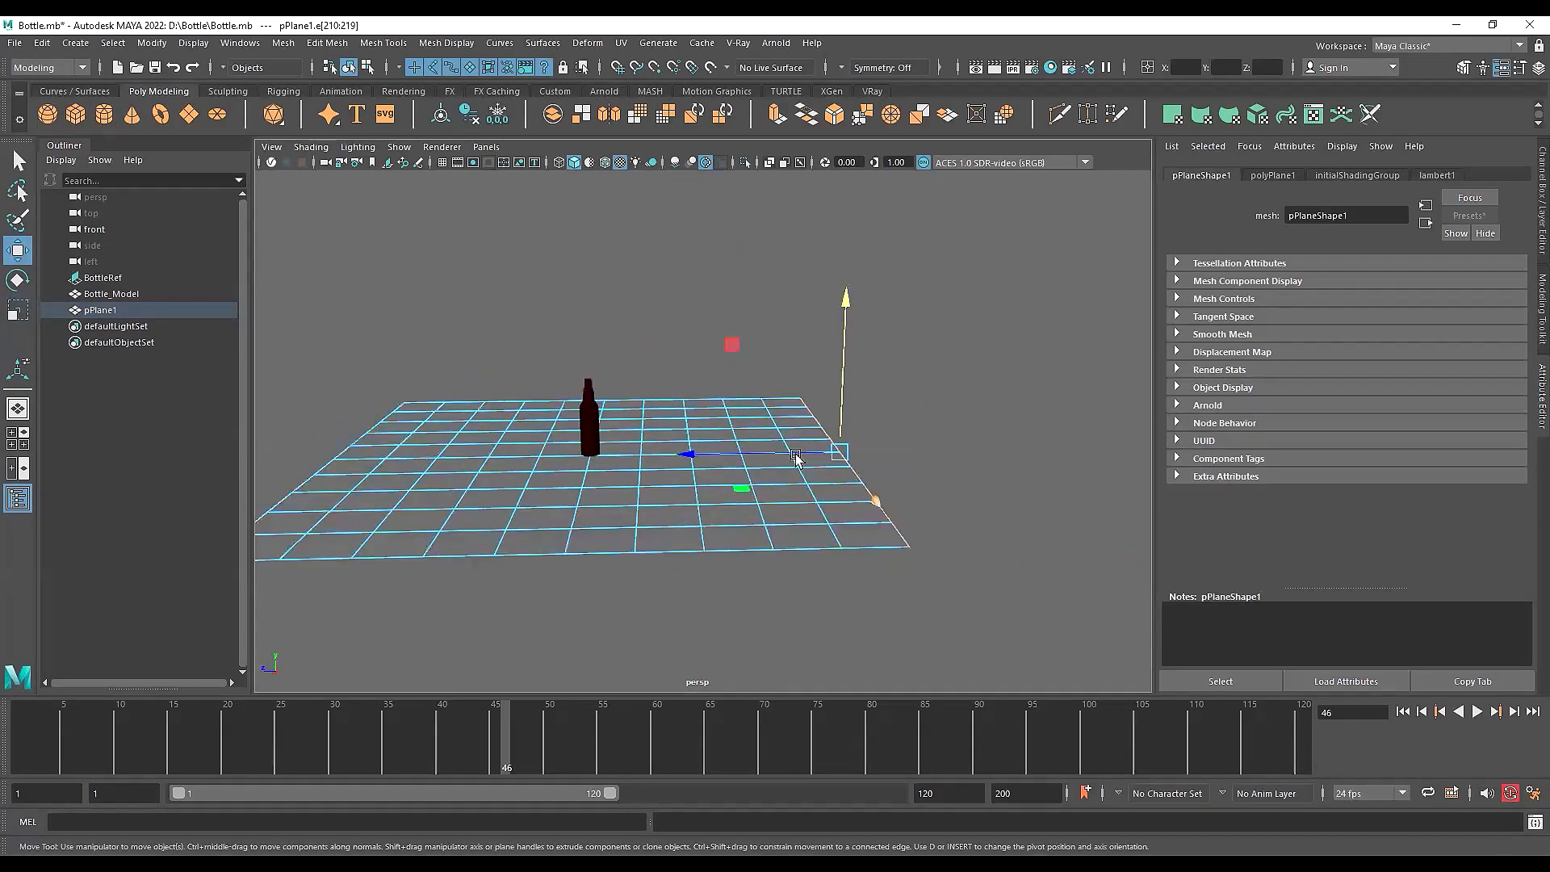
{"action": "key", "text": "b"}
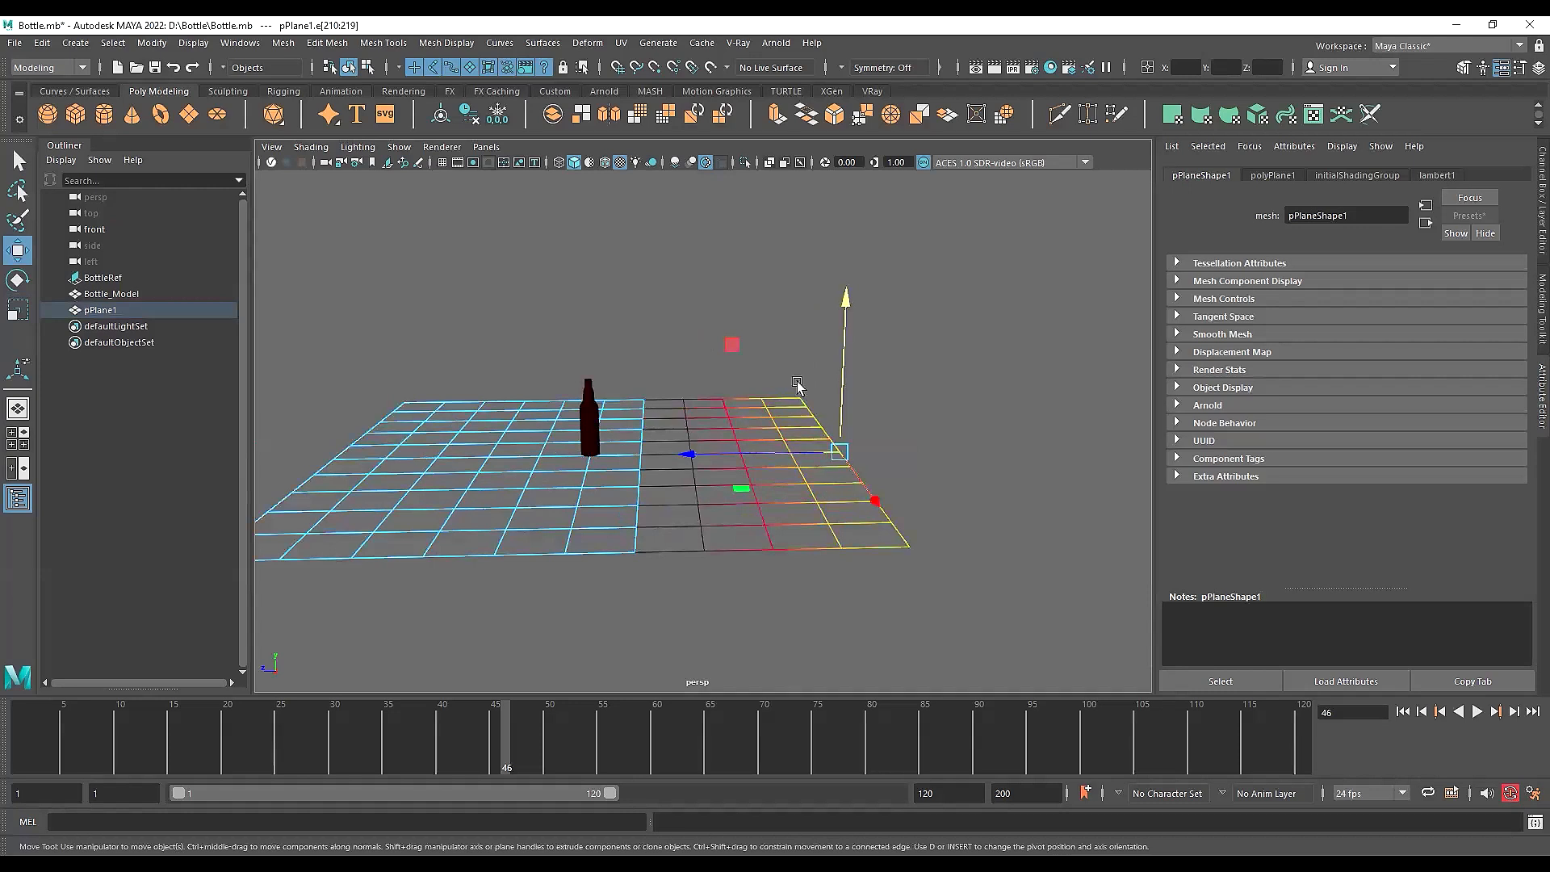
Try moving the plane's back edge with the soft-selection falloff, and undo the moves
{"action": "mouse_move", "coordinate": [841, 450]}
{"action": "left_mouse_down"}
{"action": "mouse_move", "coordinate": [790, 434]}
{"action": "mouse_move", "coordinate": [882, 454]}
{"action": "mouse_move", "coordinate": [781, 450]}
{"action": "mouse_move", "coordinate": [848, 477]}
{"action": "mouse_move", "coordinate": [789, 454]}
{"action": "mouse_move", "coordinate": [844, 464]}
{"action": "left_mouse_up"}
{"action": "key", "text": "ctrl+z"}
{"action": "key", "text": "ctrl+z"}
{"action": "key", "text": "ctrl+z"}
{"action": "key", "text": "ctrl+z"}
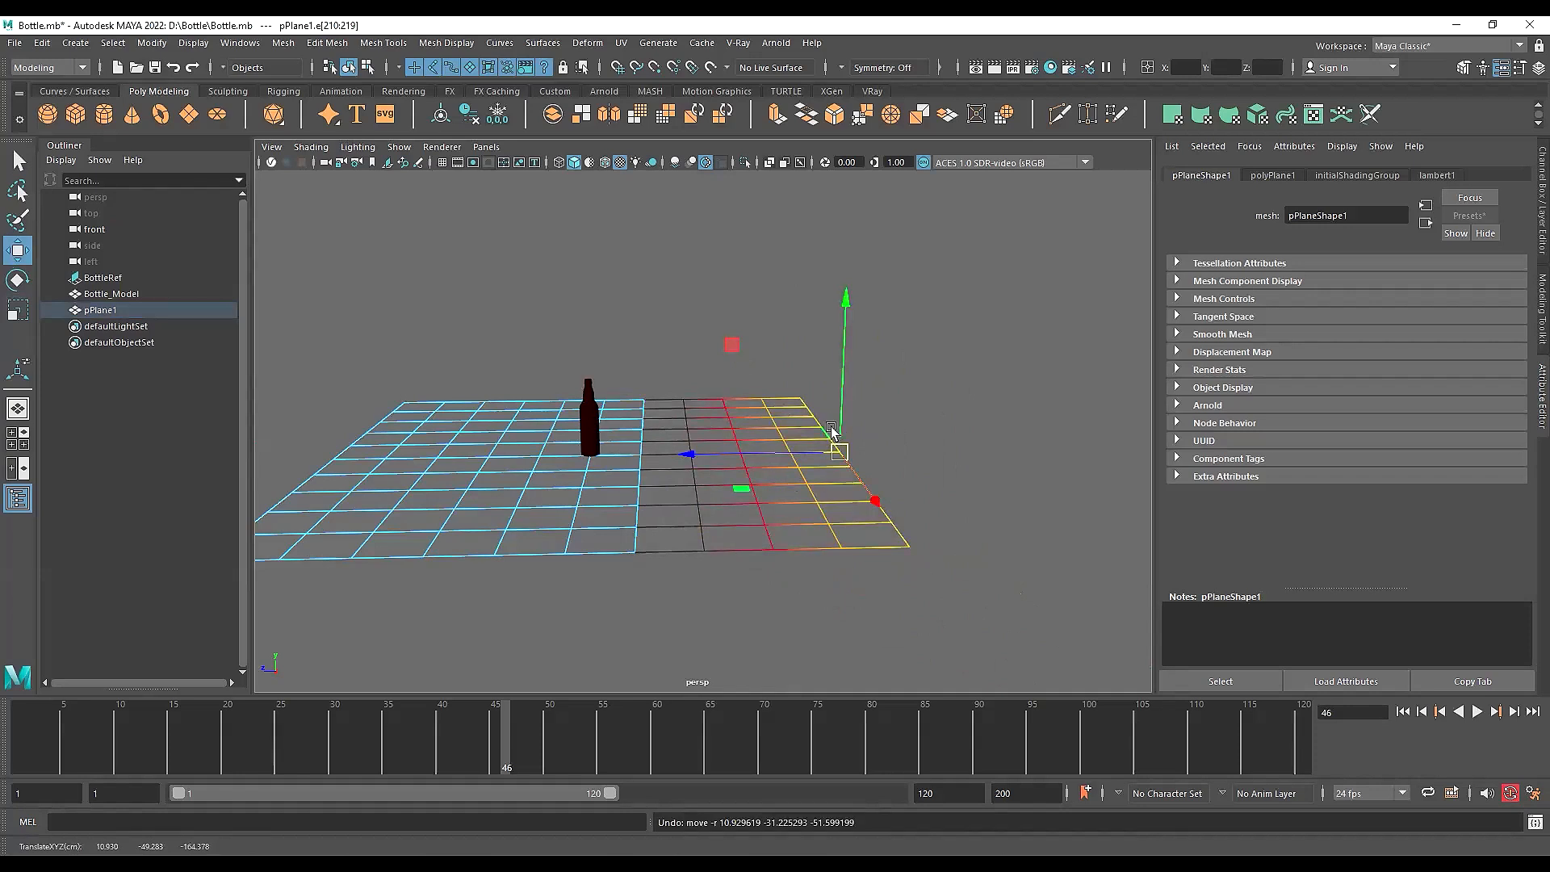
Try a small soft-selection falloff radius of about 7.67 with a test move of the back edge, and undo the move
{"action": "left_click_drag", "start_coordinate": [832, 432], "coordinate": [839, 433]}
{"action": "left_click_drag", "start_coordinate": [927, 439], "coordinate": [848, 452]}
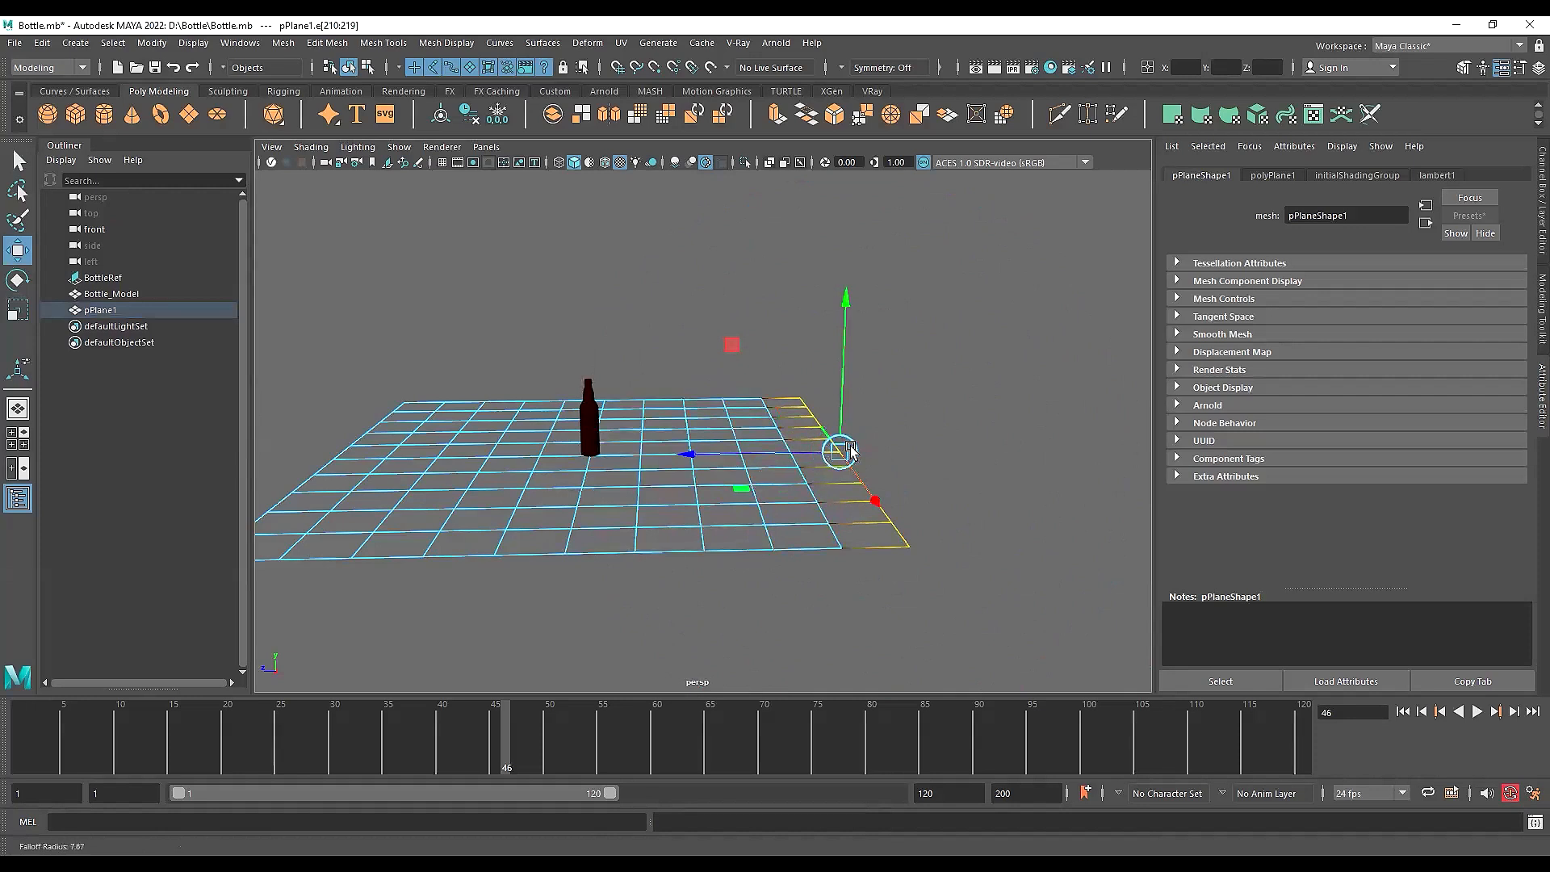
{"action": "left_click_drag", "start_coordinate": [839, 449], "coordinate": [870, 417]}
{"action": "key", "text": "ctrl+z"}
Raise the plane's back edge with a wide soft-selection falloff and rotate it upward to form a curved backdrop
{"action": "left_click_drag", "start_coordinate": [837, 466], "coordinate": [1110, 500]}
{"action": "left_click_drag", "start_coordinate": [847, 434], "coordinate": [827, 163]}
{"action": "left_click_drag", "start_coordinate": [795, 298], "coordinate": [747, 352], "text": "alt"}
{"action": "key", "text": "e"}
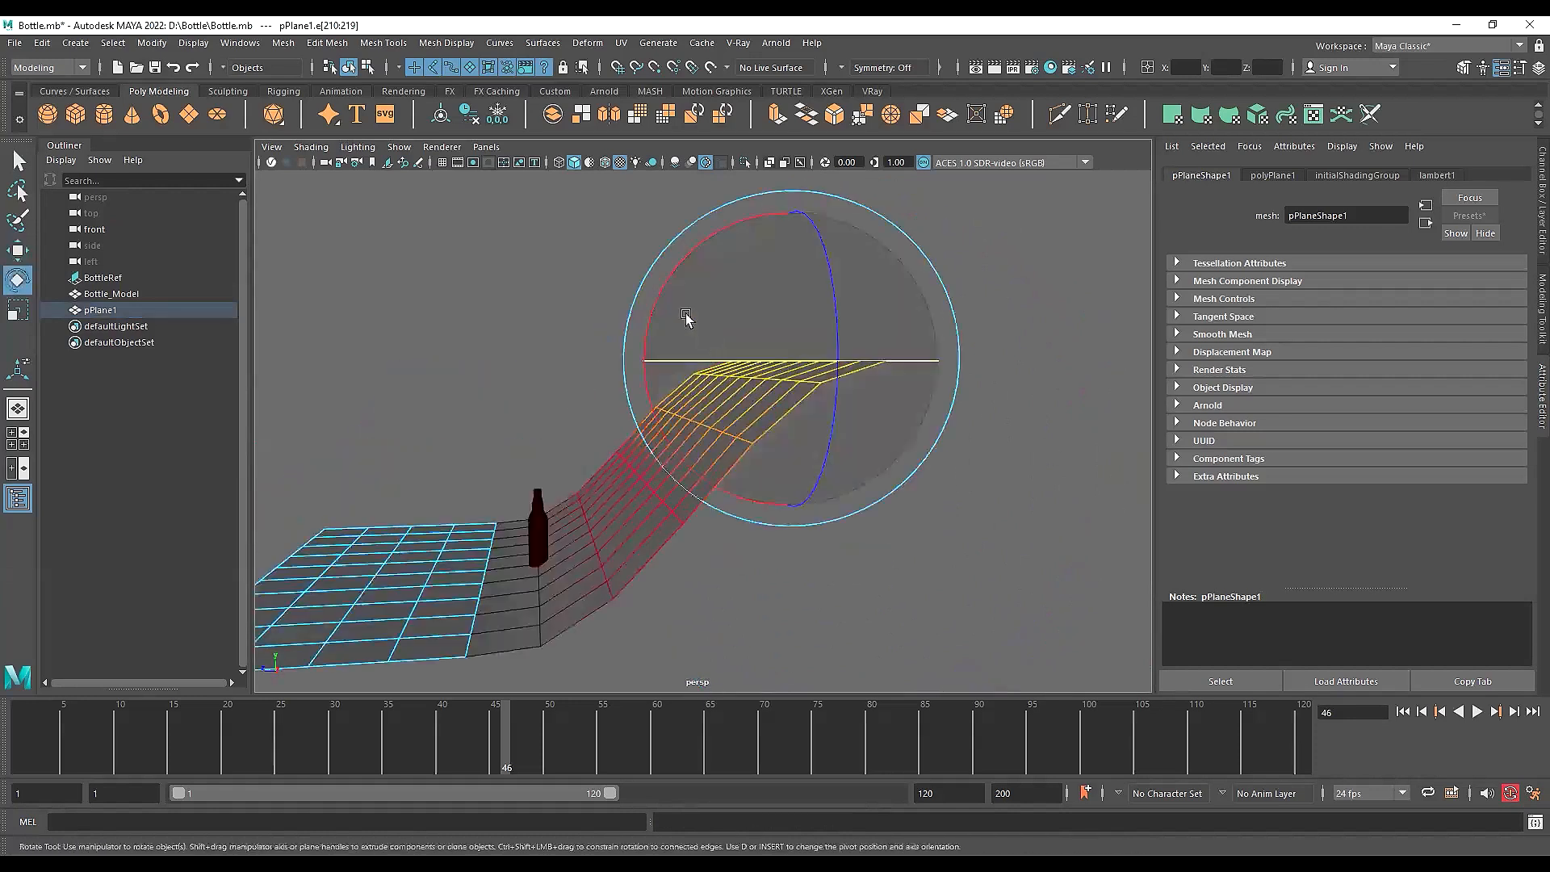
{"action": "left_click_drag", "start_coordinate": [659, 298], "coordinate": [782, 351]}
{"action": "key", "text": "w"}
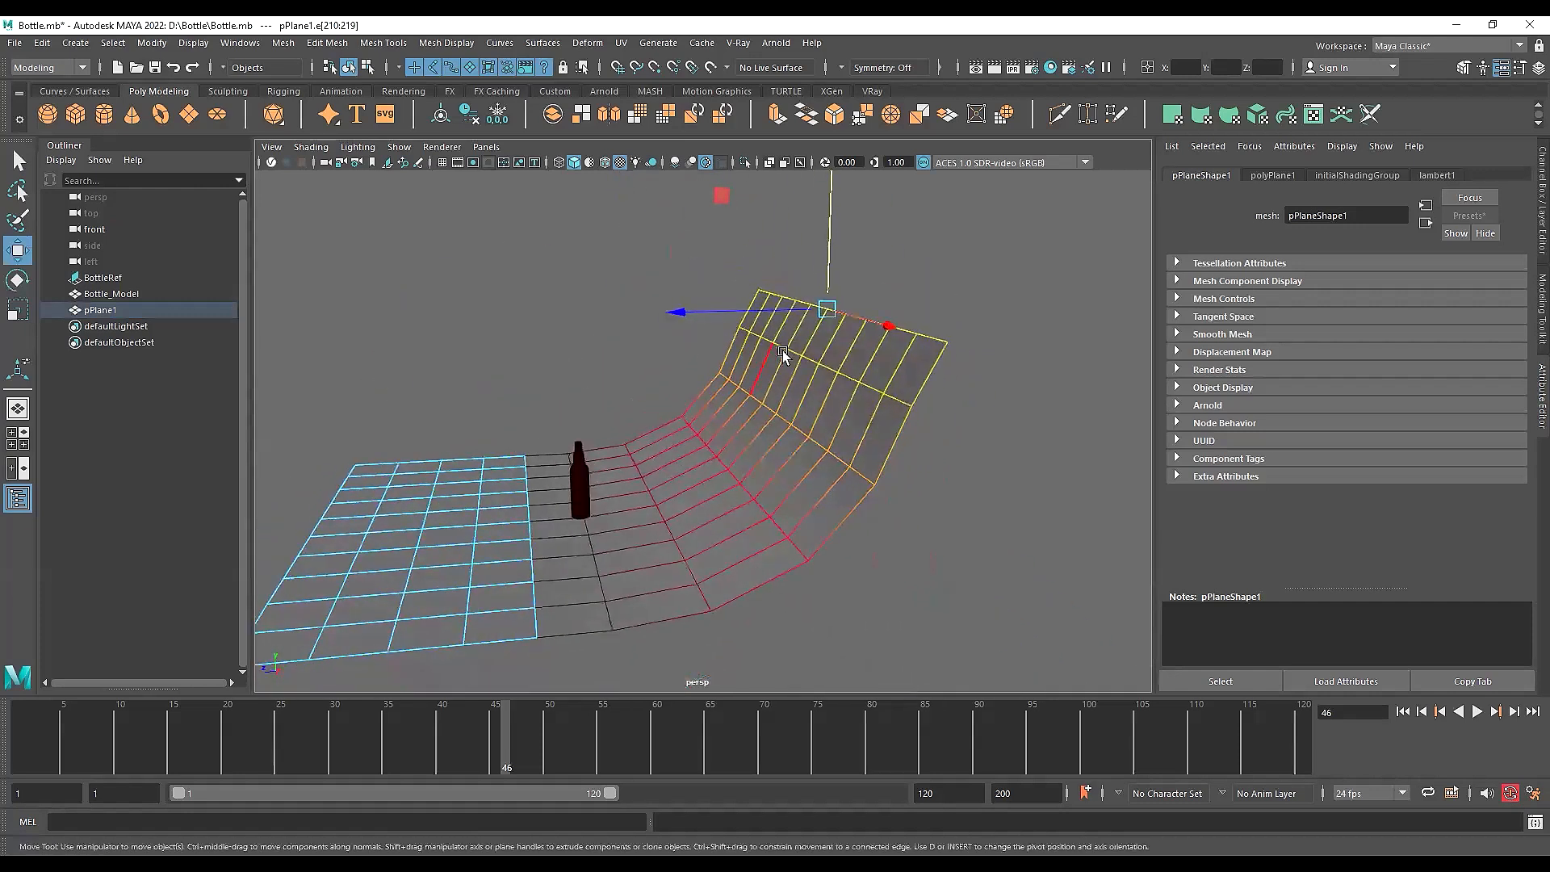
Return to object mode and widen the smoothed backdrop plane along the X axis
{"action": "right_click_drag", "start_coordinate": [807, 328], "coordinate": [848, 299]}
{"action": "left_click", "coordinate": [980, 540]}
{"action": "left_click_drag", "start_coordinate": [979, 539], "coordinate": [612, 524], "text": "alt"}
{"action": "left_click", "coordinate": [815, 504]}
{"action": "key", "text": "r"}
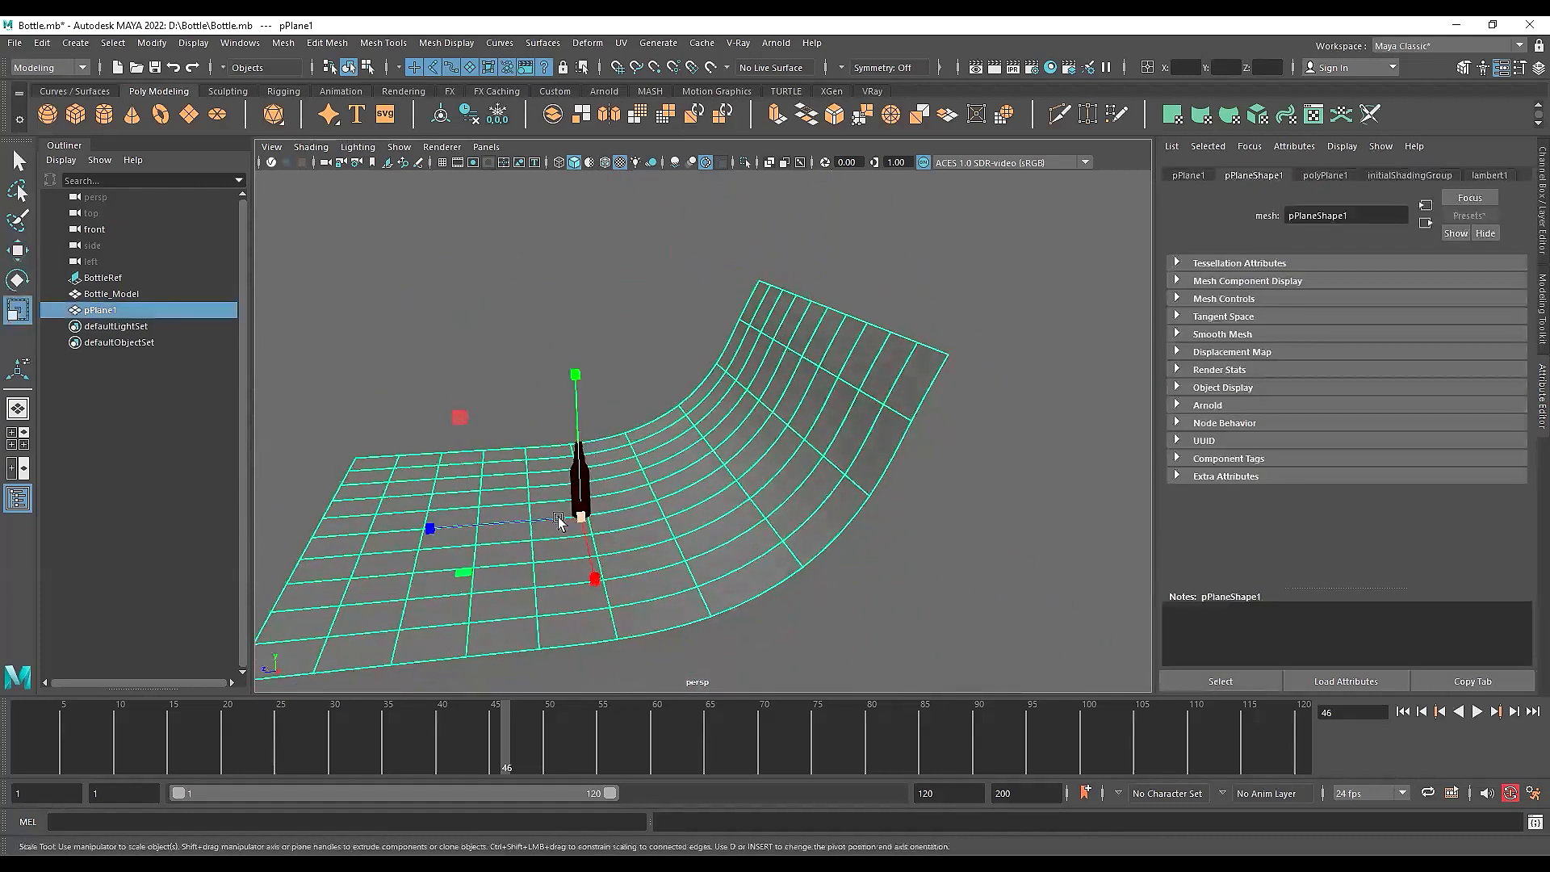
{"action": "left_click_drag", "start_coordinate": [510, 521], "coordinate": [616, 409]}
{"action": "scroll", "coordinate": [605, 522], "scroll_direction": "up", "scroll_amount": 8}
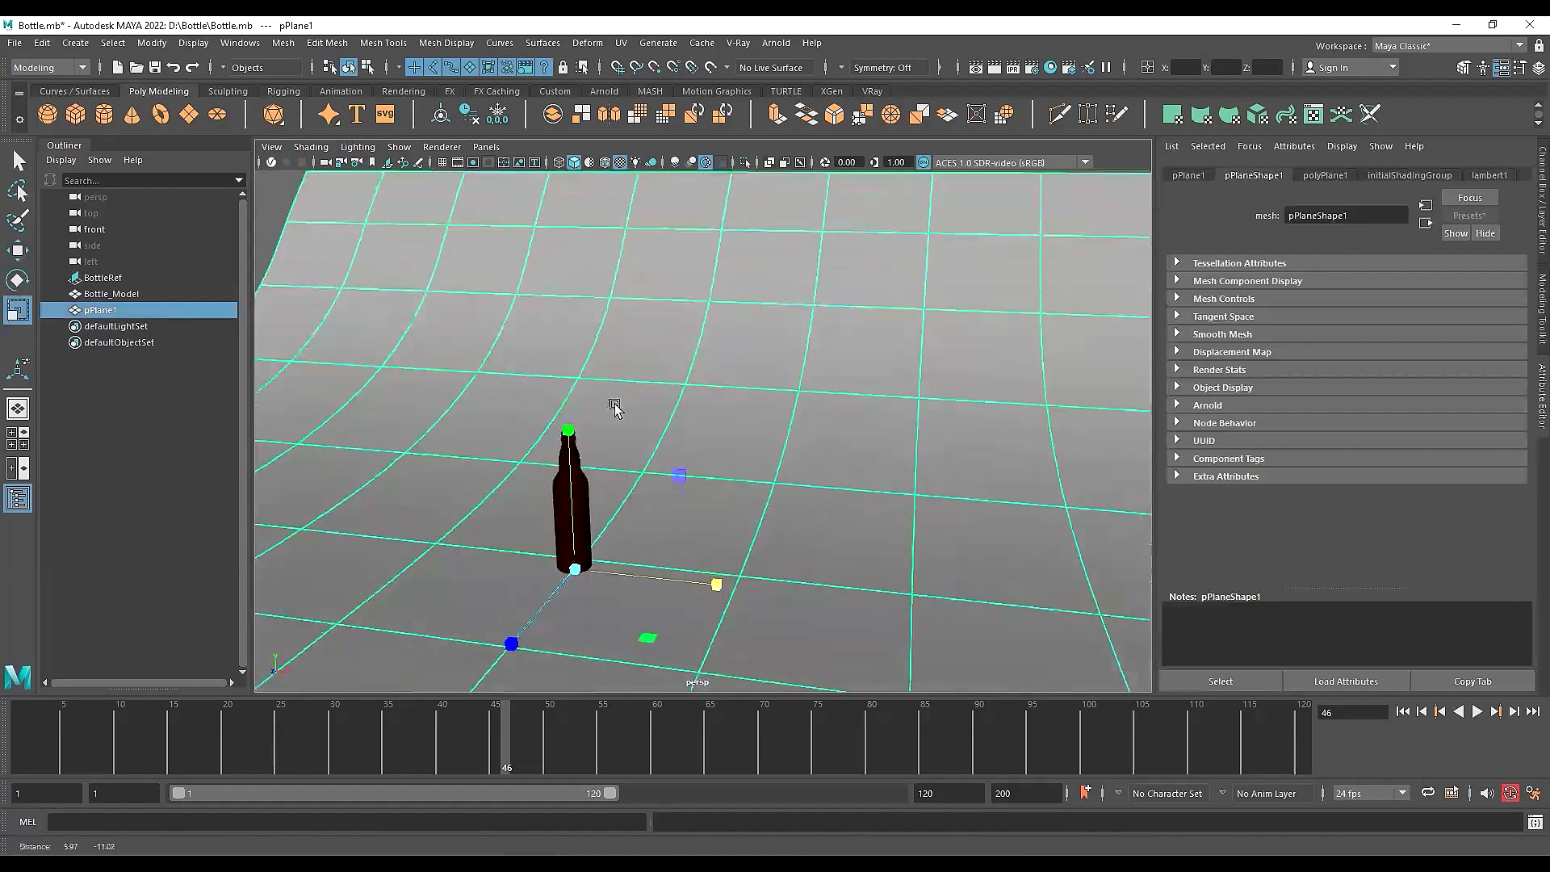
Select the backdrop's whole upper border edge and raise it to make the back wall taller
{"action": "scroll", "coordinate": [616, 408], "scroll_direction": "up", "scroll_amount": 3}
{"action": "left_click_drag", "start_coordinate": [677, 459], "coordinate": [629, 400], "text": "alt"}
{"action": "scroll", "coordinate": [776, 497], "scroll_direction": "up", "scroll_amount": 3}
{"action": "scroll", "coordinate": [777, 497], "scroll_direction": "up", "scroll_amount": 3}
{"action": "key", "text": "w"}
{"action": "scroll", "coordinate": [764, 490], "scroll_direction": "down", "scroll_amount": 5}
{"action": "left_click", "coordinate": [796, 533]}
{"action": "left_click", "coordinate": [797, 496]}
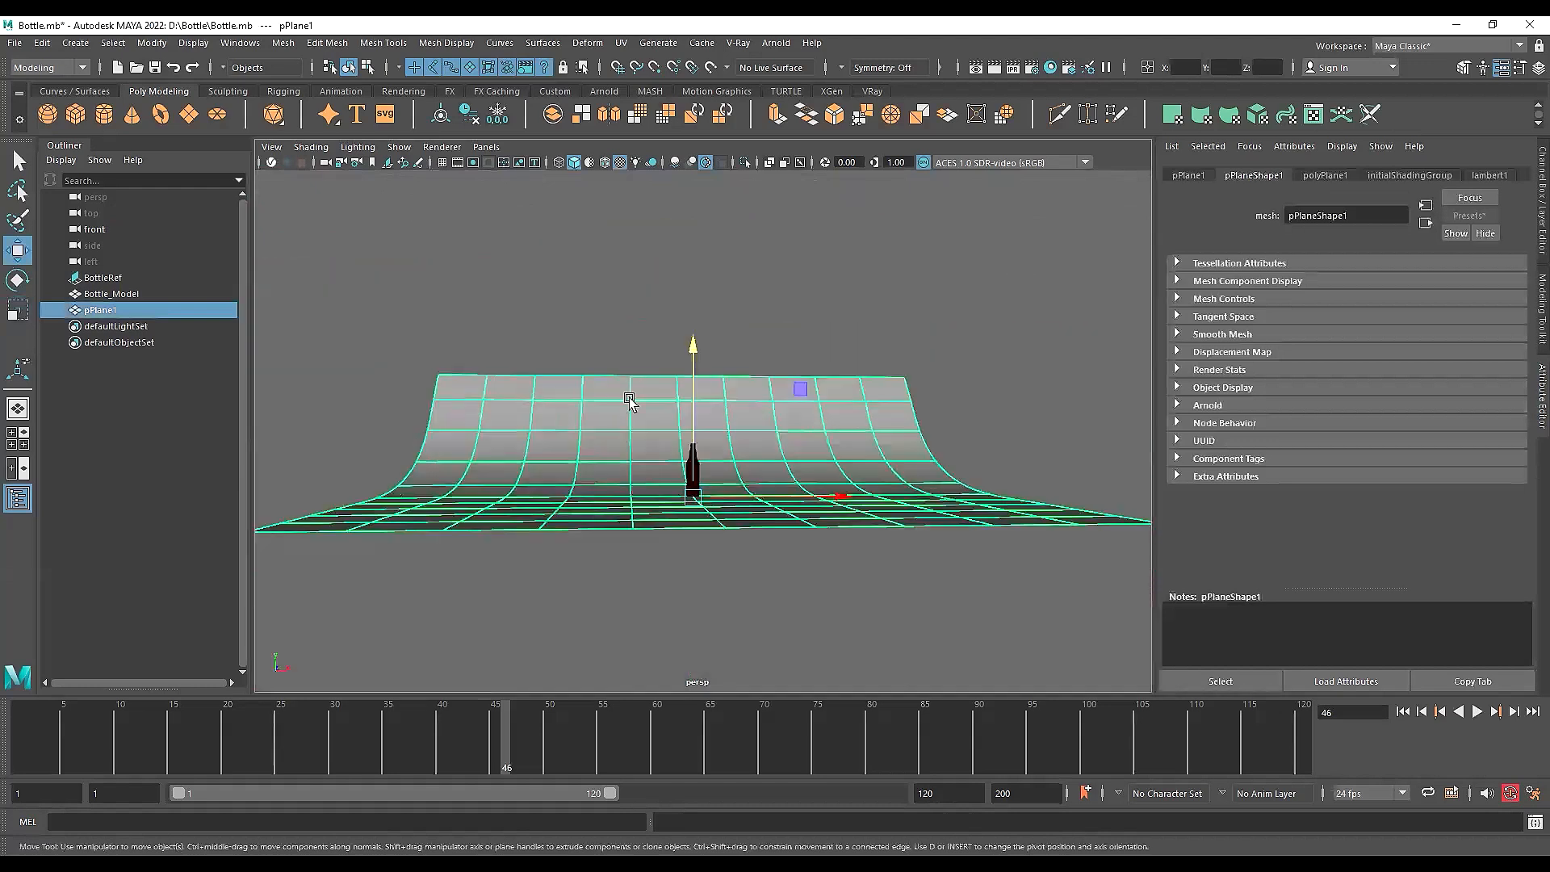
{"action": "left_click", "coordinate": [485, 376]}
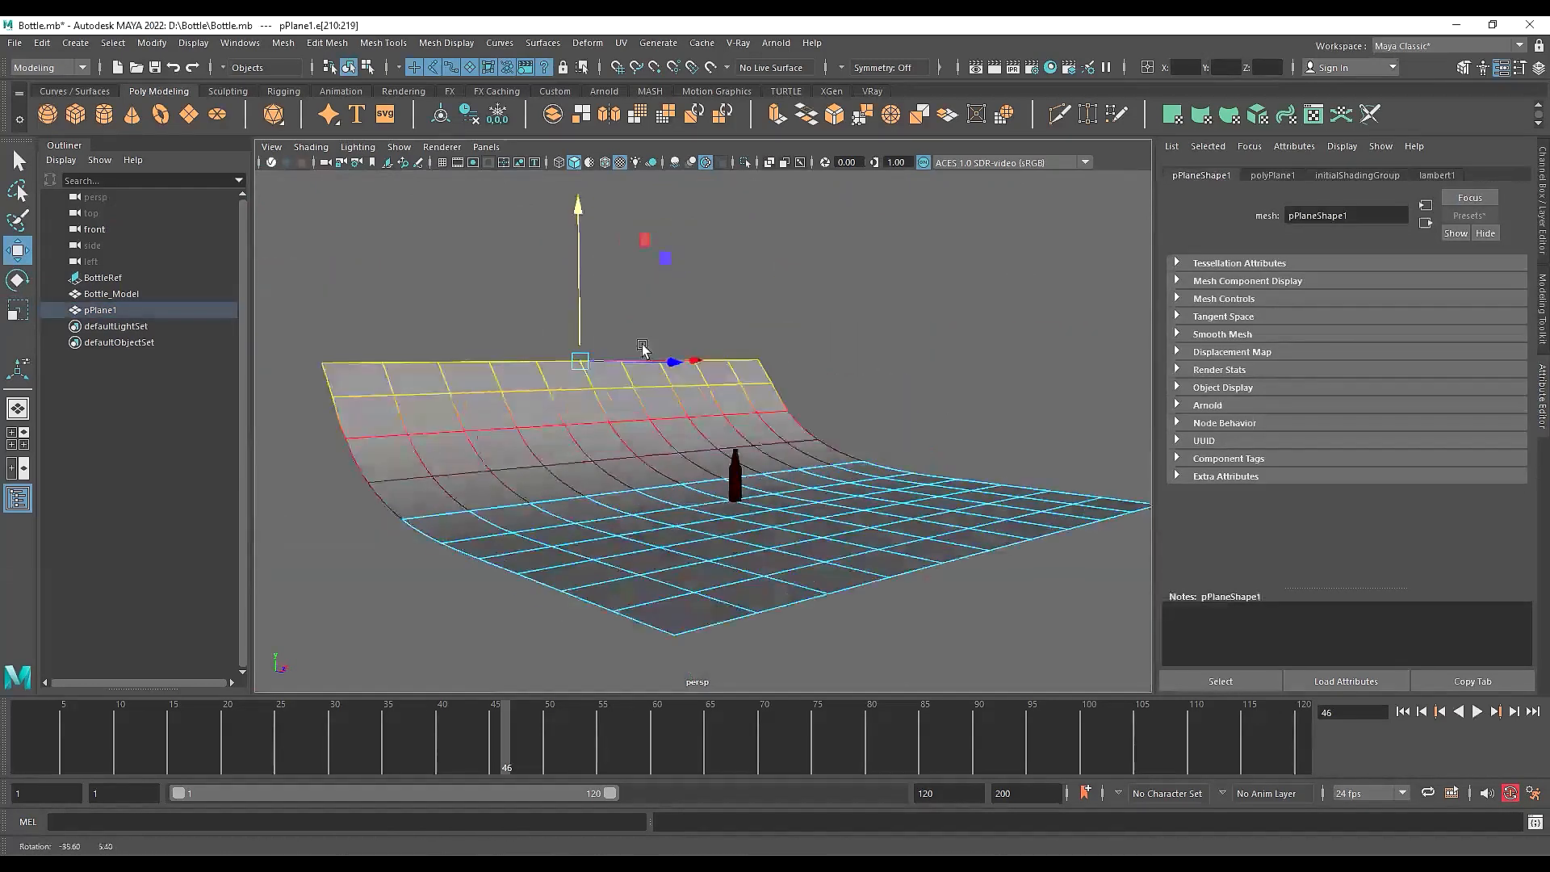
{"action": "left_click_drag", "start_coordinate": [534, 335], "coordinate": [537, 252], "text": "alt"}
{"action": "double_click", "coordinate": [537, 357]}
{"action": "mouse_move", "coordinate": [513, 311]}
{"action": "left_mouse_down", "text": "alt"}
{"action": "mouse_move", "coordinate": [577, 311]}
{"action": "mouse_move", "coordinate": [499, 288]}
{"action": "left_mouse_up", "text": "alt"}
{"action": "left_click_drag", "start_coordinate": [429, 234], "coordinate": [430, 176]}
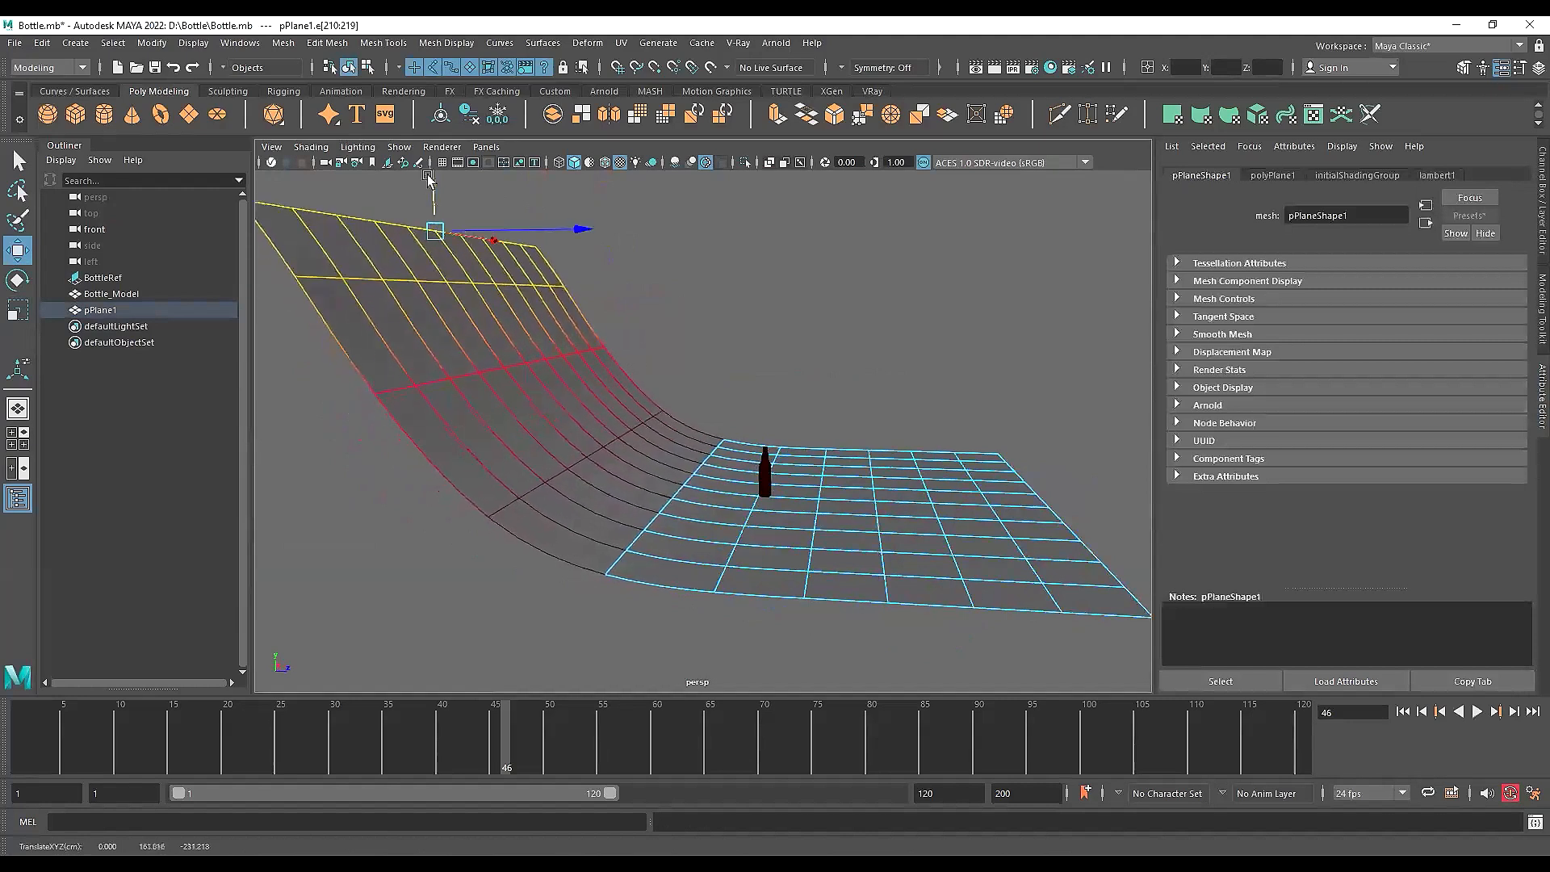
Deselect the backdrop and frame the bottle from the front against it in the perspective view
{"action": "left_click_drag", "start_coordinate": [449, 346], "coordinate": [563, 352], "text": "alt"}
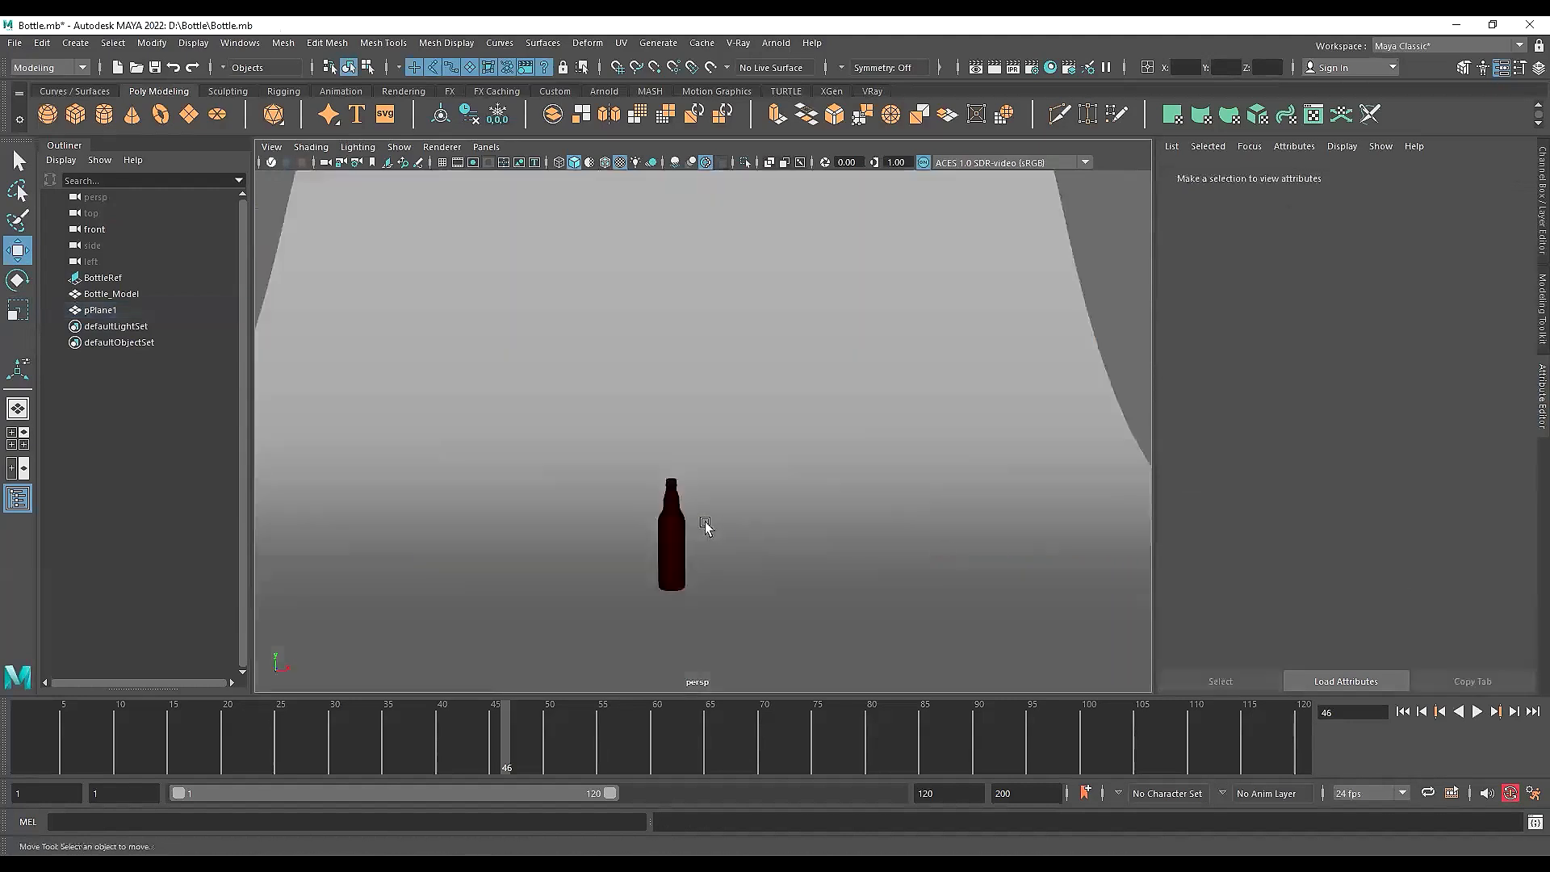
{"action": "right_click_drag", "start_coordinate": [705, 526], "coordinate": [944, 474], "text": "alt"}
{"action": "left_click_drag", "start_coordinate": [638, 493], "coordinate": [633, 427], "text": "alt"}
{"action": "middle_click_drag", "start_coordinate": [633, 426], "coordinate": [646, 526], "text": "alt"}
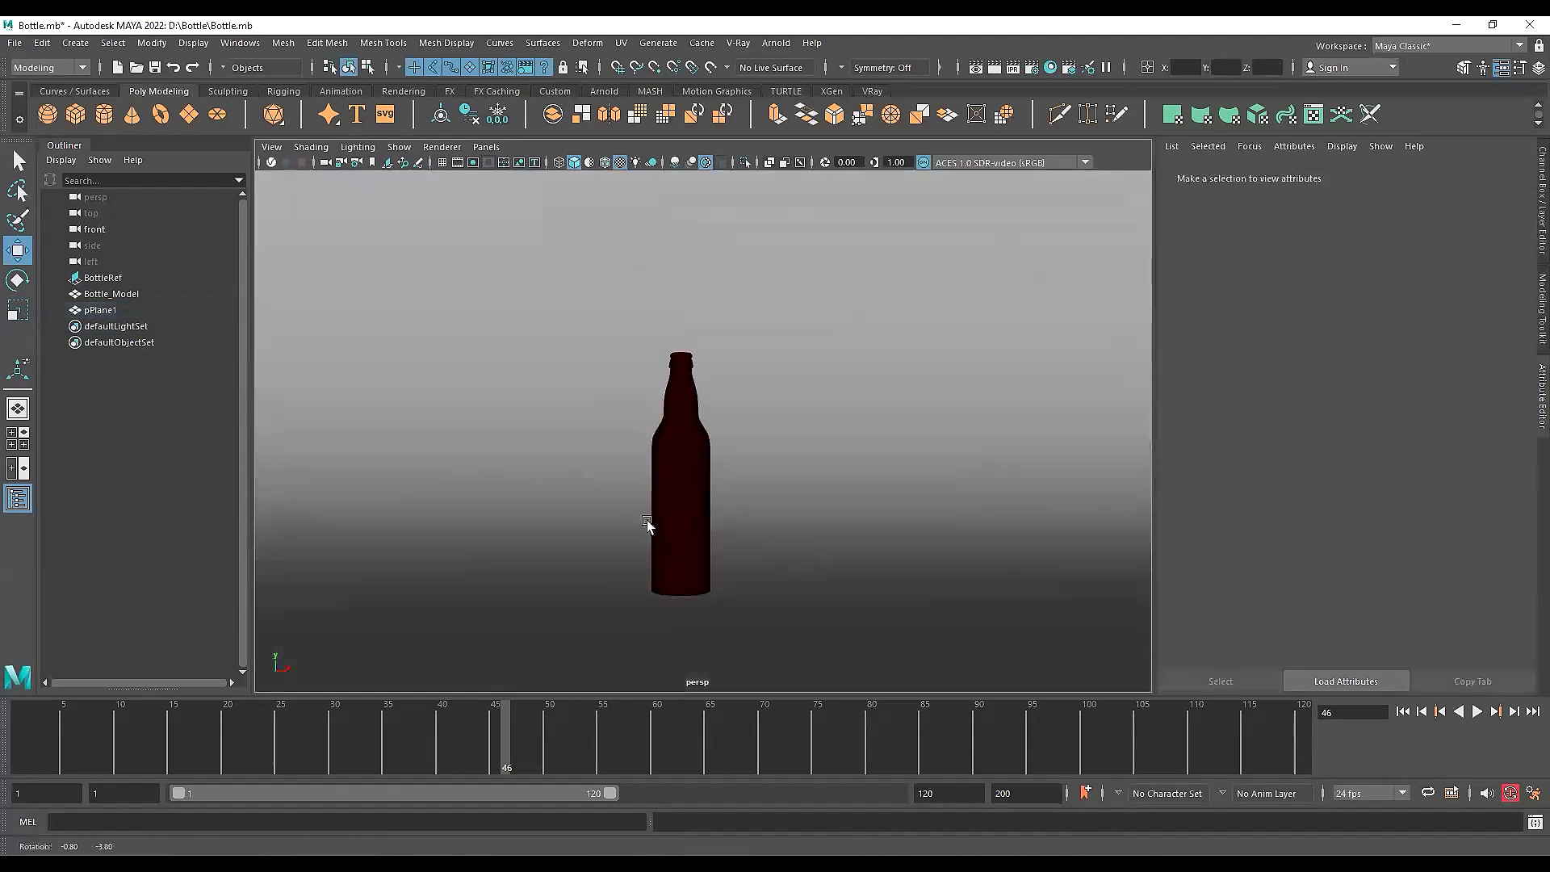
Duplicate the bottle twice, placing the copies behind it on either side, and duplicate the front bottle once more in place
{"action": "left_click", "coordinate": [685, 482]}
{"action": "scroll", "coordinate": [678, 477], "scroll_direction": "up", "scroll_amount": 5}
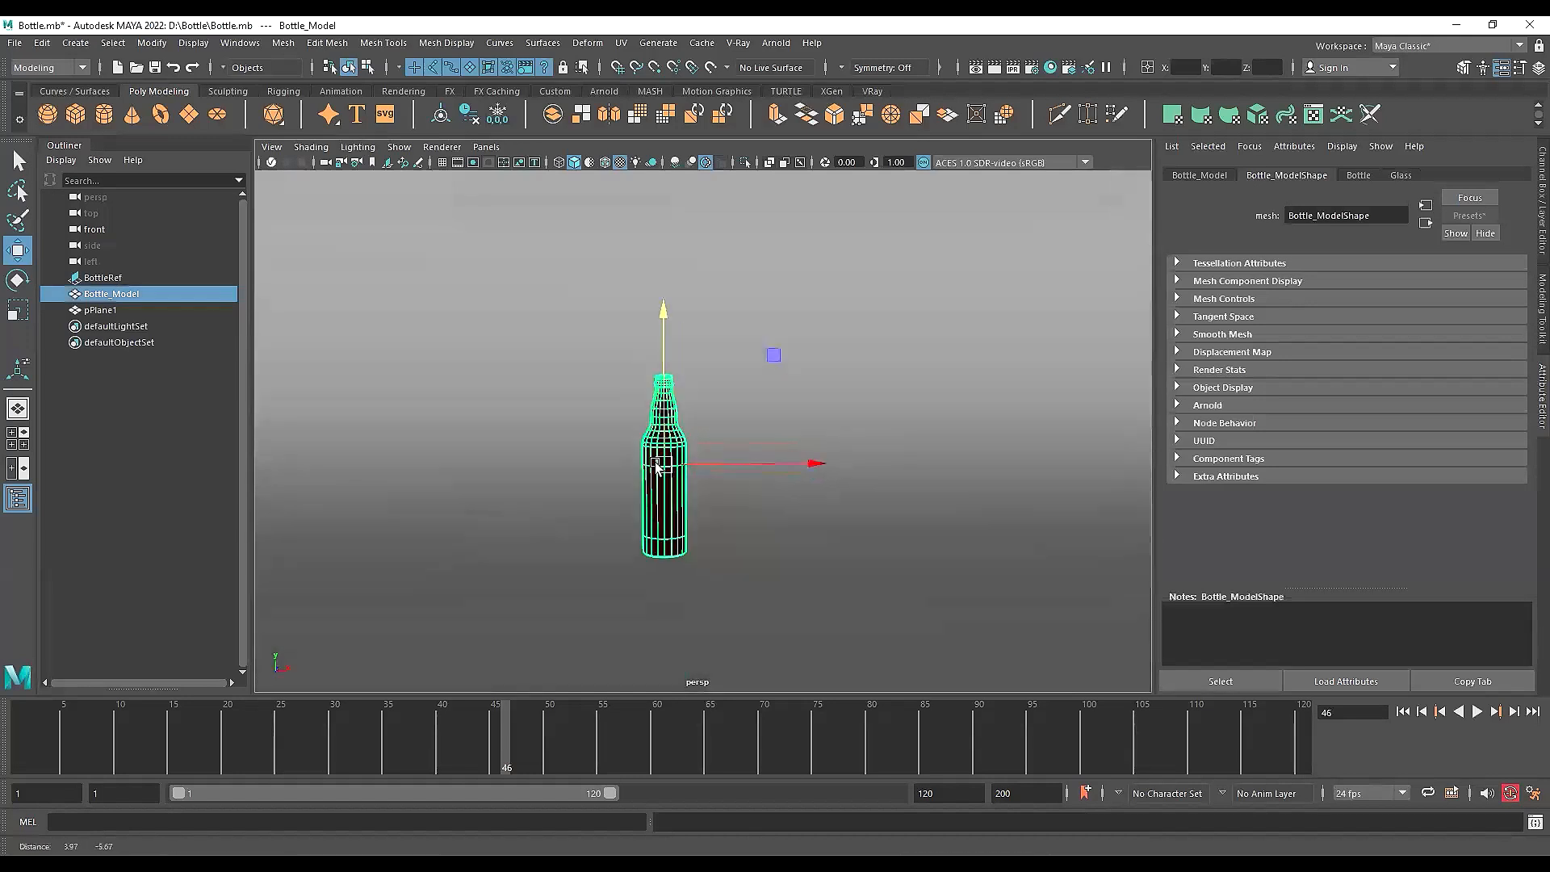
{"action": "key", "text": "ctrl+d"}
{"action": "left_click_drag", "start_coordinate": [670, 508], "coordinate": [730, 569]}
{"action": "scroll", "coordinate": [678, 525], "scroll_direction": "down", "scroll_amount": 5}
{"action": "left_click_drag", "start_coordinate": [673, 612], "coordinate": [671, 621]}
{"action": "key", "text": "ctrl+d"}
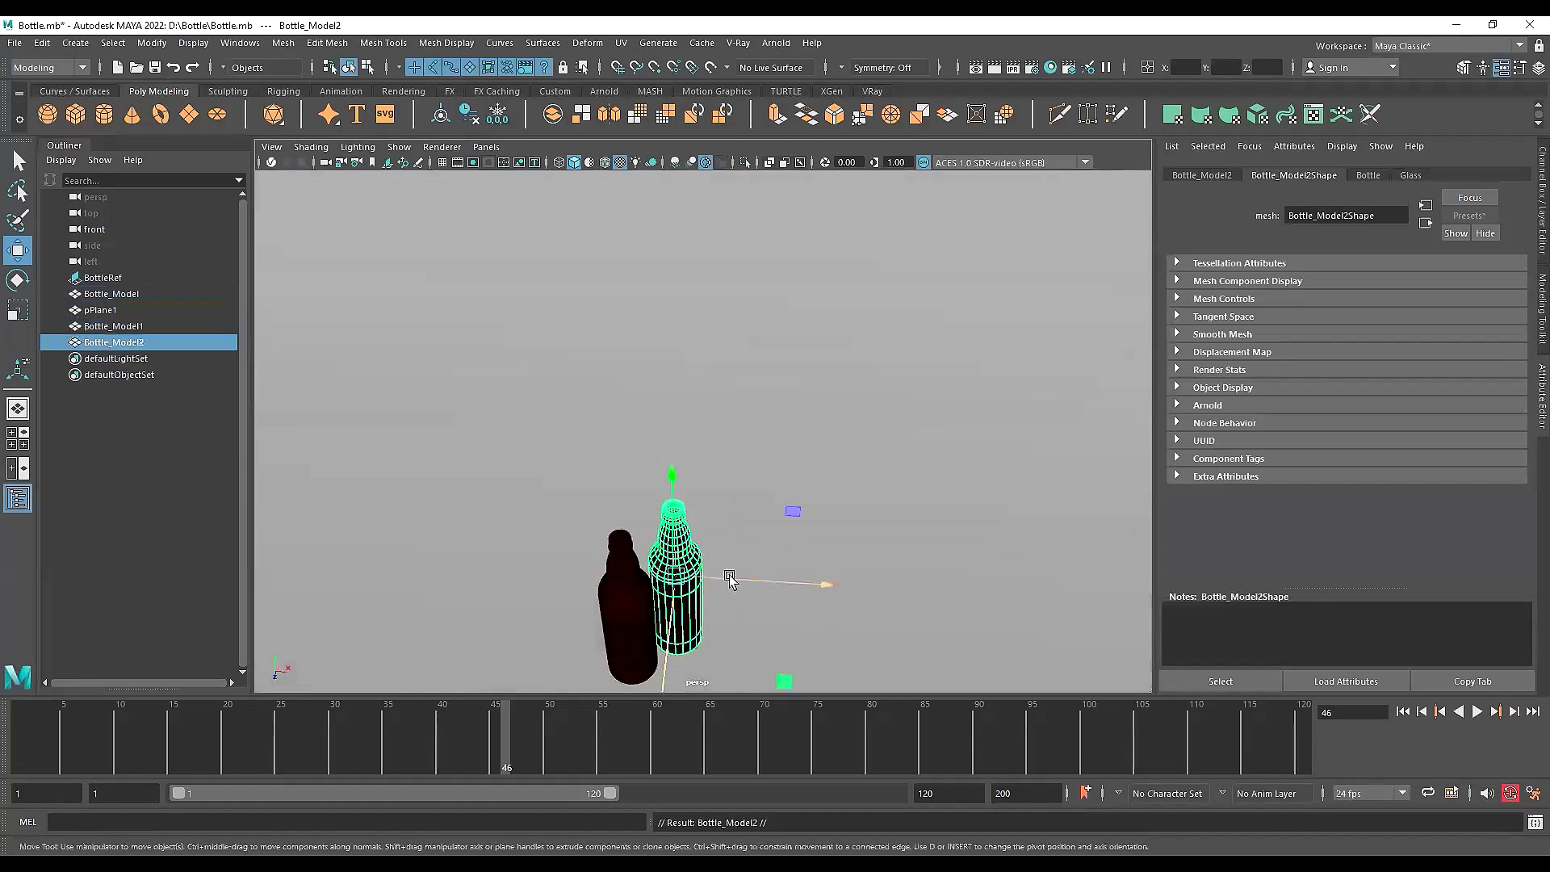
{"action": "left_click_drag", "start_coordinate": [731, 578], "coordinate": [658, 557]}
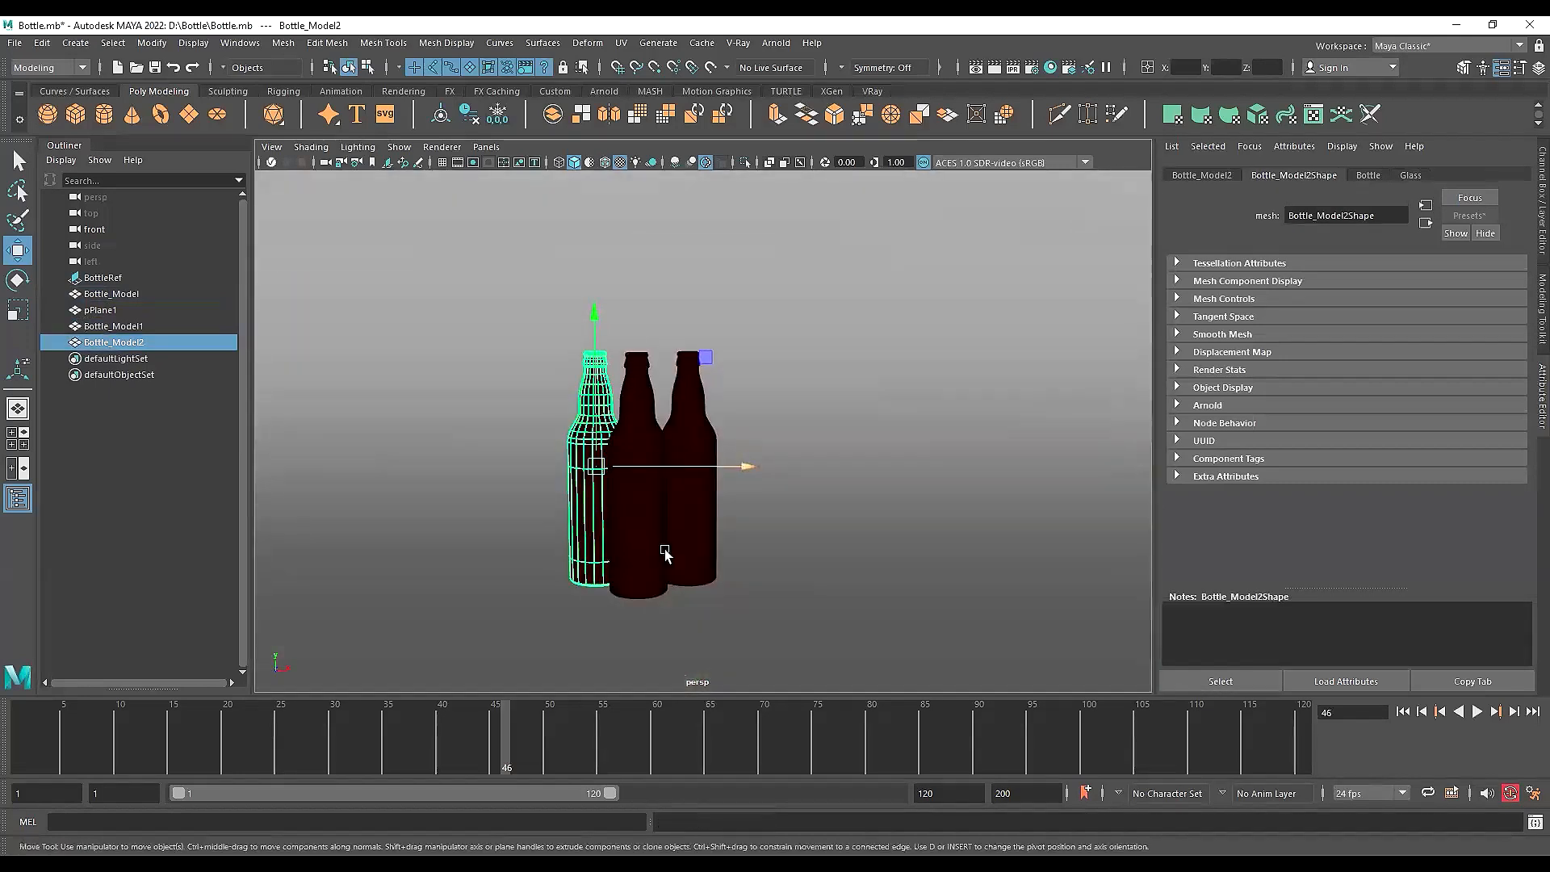
{"action": "left_click", "coordinate": [657, 549]}
{"action": "key", "text": "ctrl+d"}
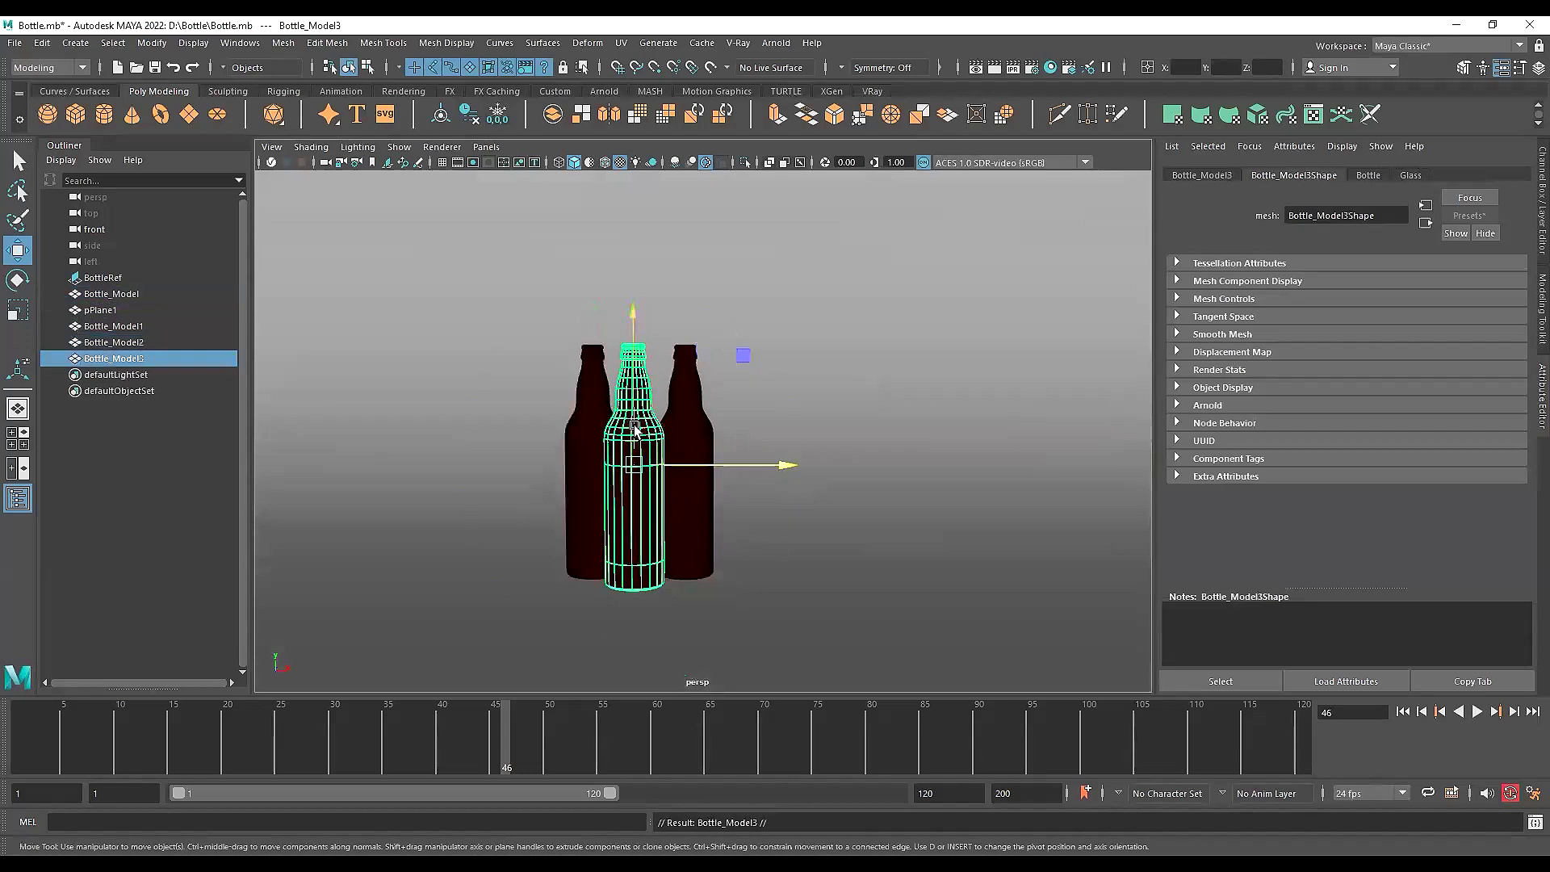
Try to rotate the newest bottle copy freehand onto its side, undoing each rotation
{"action": "key", "text": "e"}
{"action": "left_click_drag", "start_coordinate": [691, 327], "coordinate": [1535, 269]}
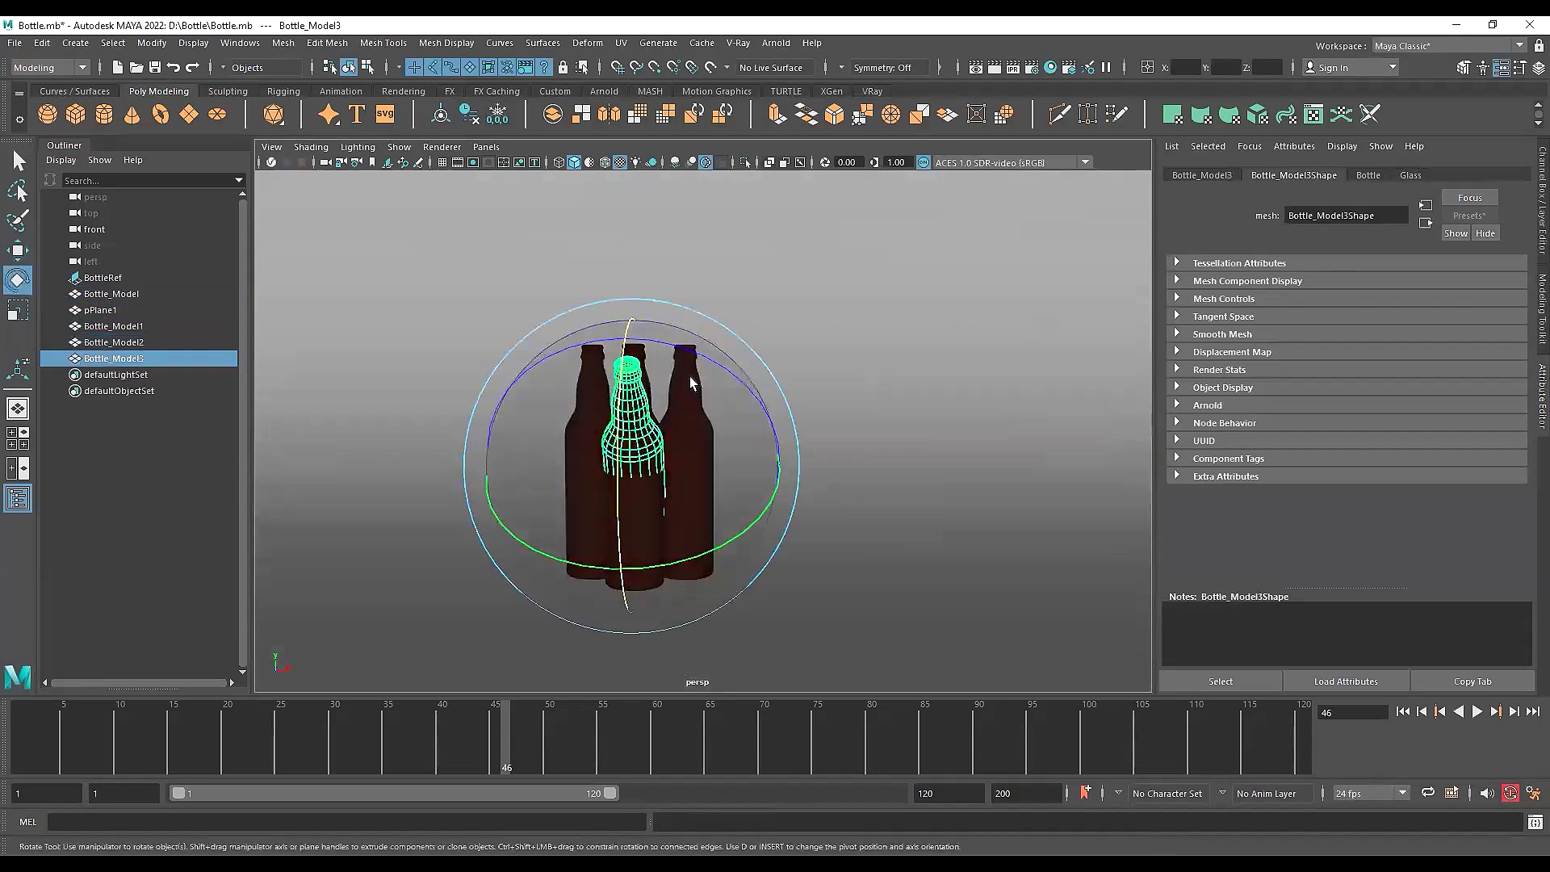
{"action": "left_click_drag", "start_coordinate": [618, 411], "coordinate": [587, 571]}
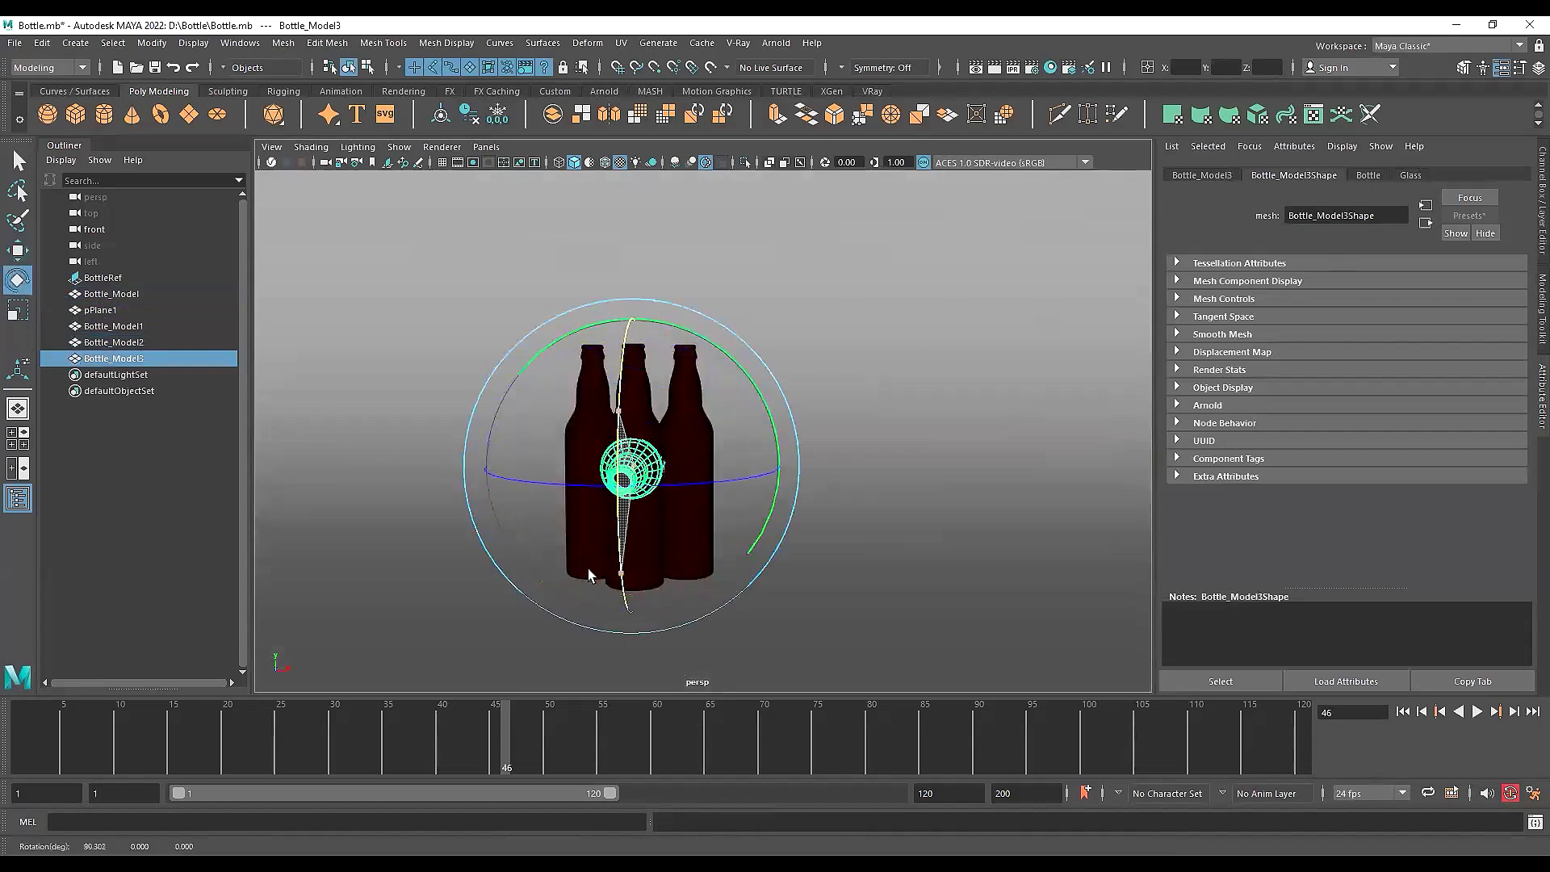
{"action": "key", "text": "ctrl+z"}
{"action": "key", "text": "ctrl+z"}
{"action": "key", "text": "ctrl+z"}
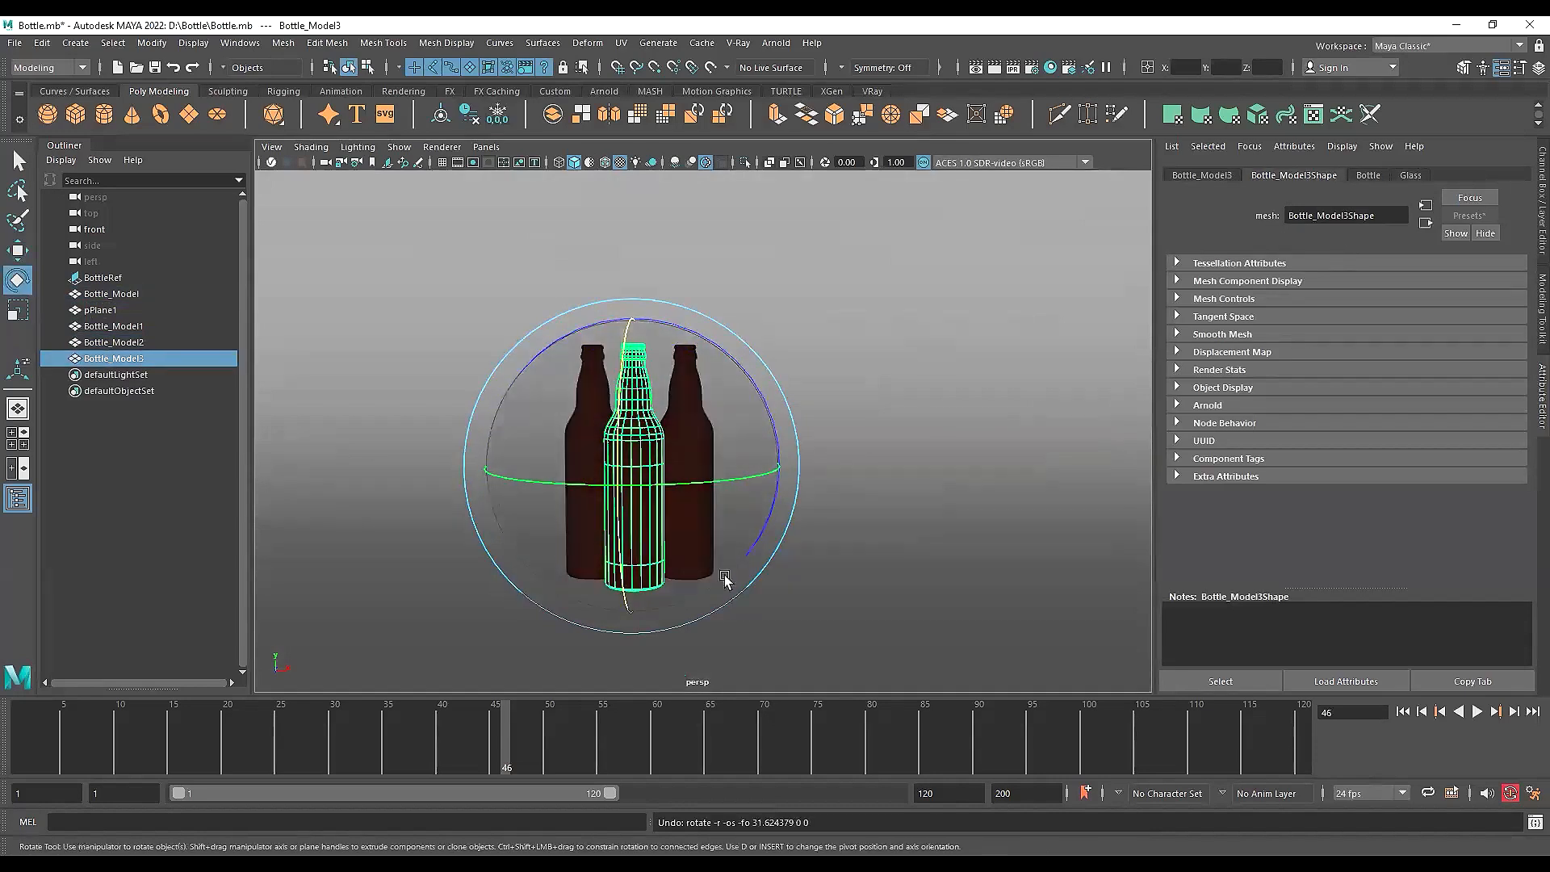
{"action": "left_click_drag", "start_coordinate": [725, 580], "coordinate": [613, 379], "text": "alt"}
{"action": "key", "text": "ctrl+z"}
{"action": "left_click_drag", "start_coordinate": [621, 327], "coordinate": [464, 203]}
{"action": "key", "text": "ctrl+z"}
{"action": "left_click_drag", "start_coordinate": [622, 327], "coordinate": [631, 301]}
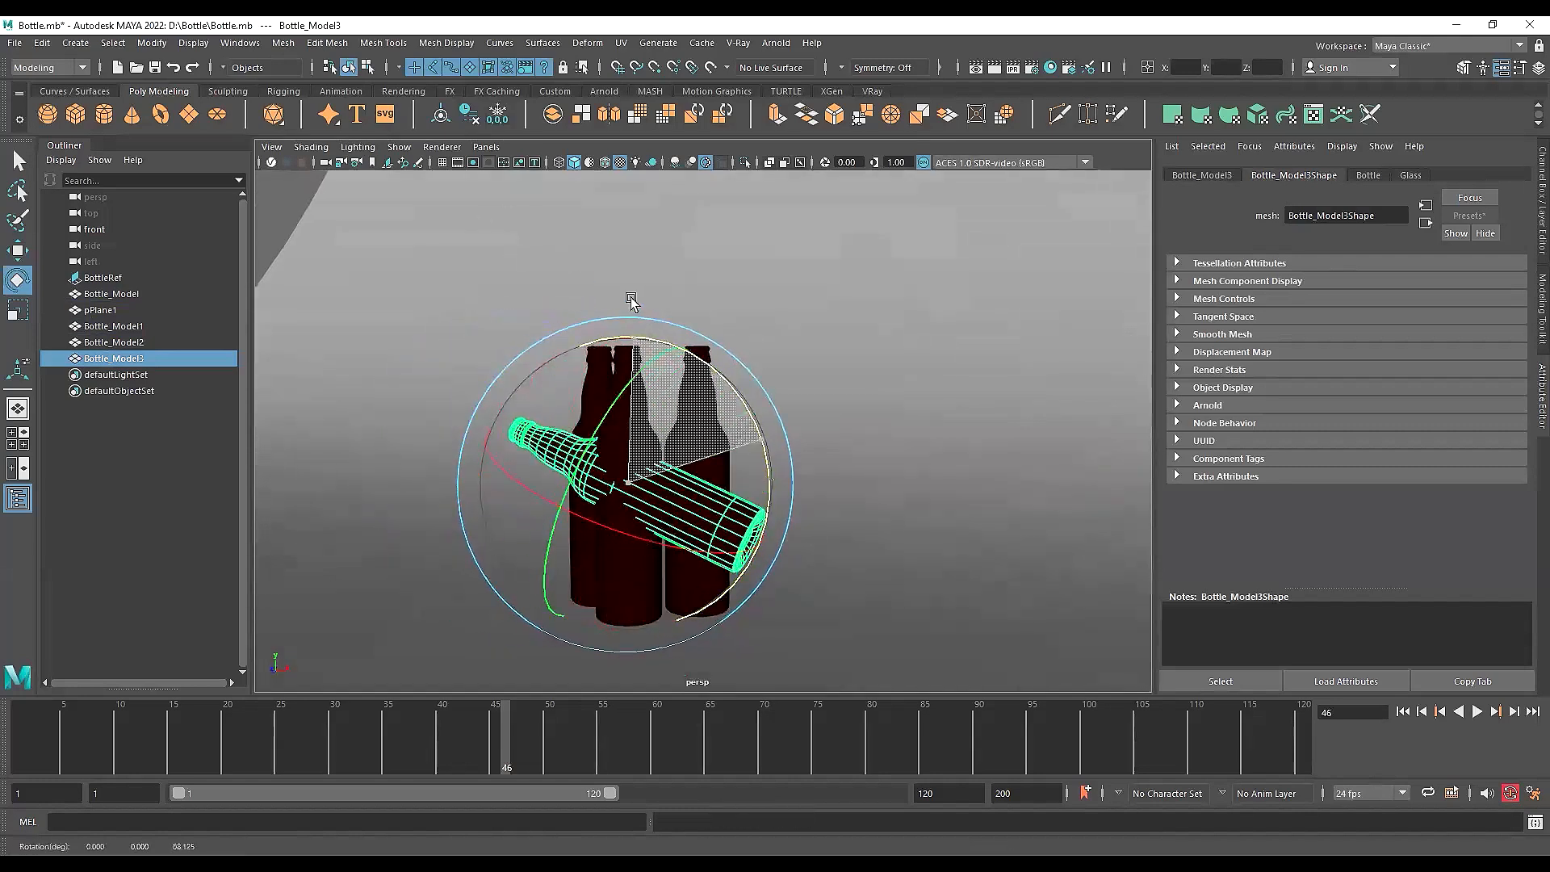
{"action": "key", "text": "ctrl+z"}
Set the newest bottle copy's Rotate Z to 90 to lay it on its side
{"action": "left_click", "coordinate": [1542, 202]}
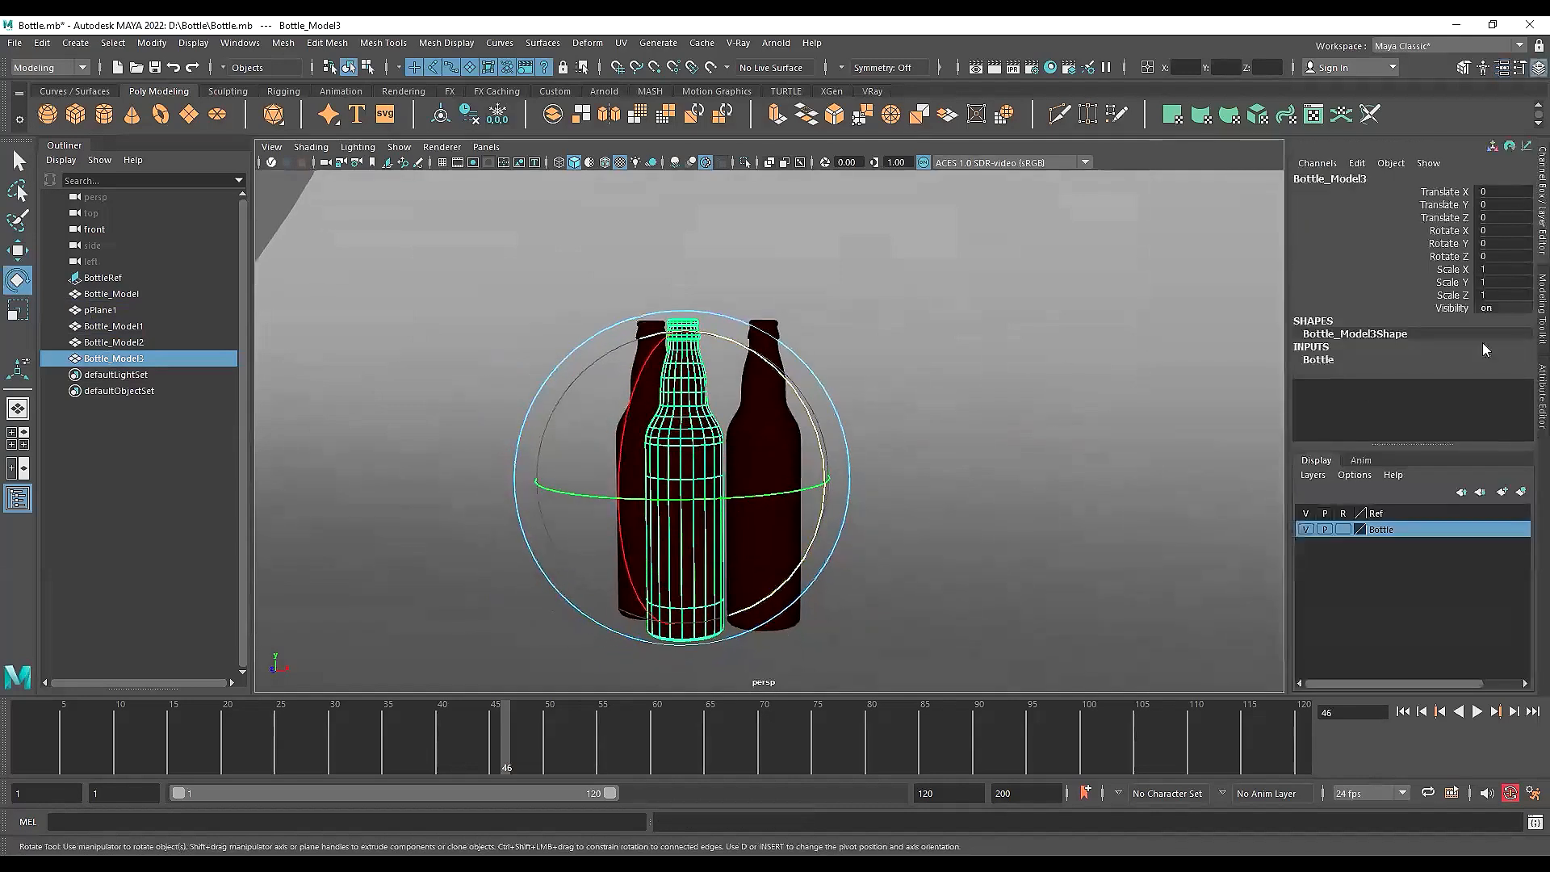
{"action": "double_click", "coordinate": [1489, 256]}
{"action": "type", "text": "90"}
{"action": "key", "text": "Return"}
Lower the lying bottle to the floor, place it in front of the upright bottles, and turn it at a slight angle
{"action": "key", "text": "w"}
{"action": "scroll", "coordinate": [720, 499], "scroll_direction": "down", "scroll_amount": 2}
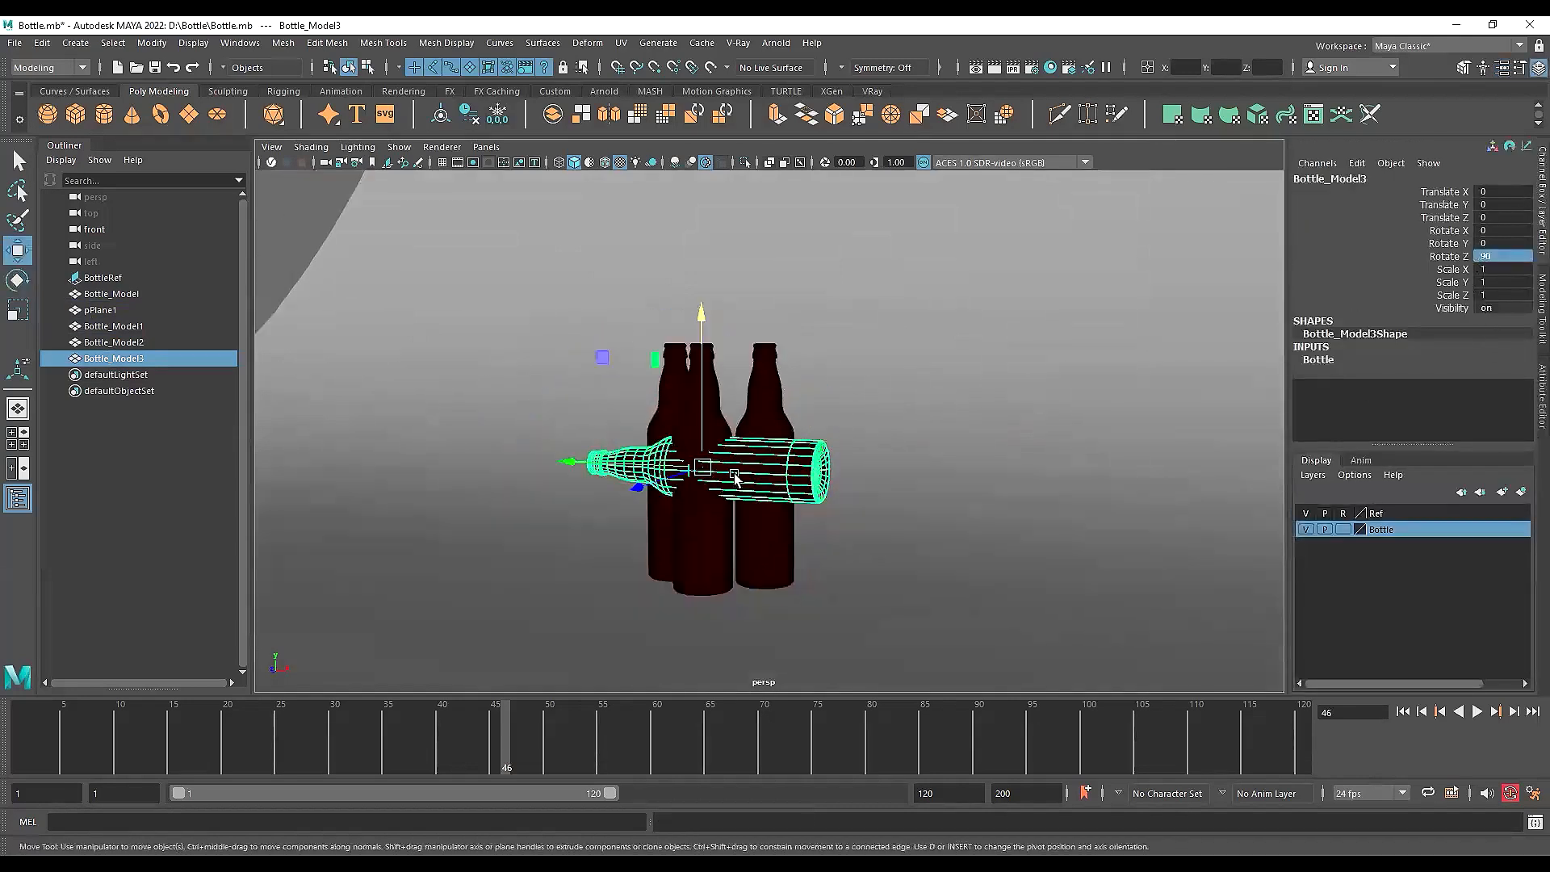
{"action": "left_click_drag", "start_coordinate": [721, 499], "coordinate": [757, 478], "text": "alt"}
{"action": "left_click_drag", "start_coordinate": [752, 421], "coordinate": [754, 519]}
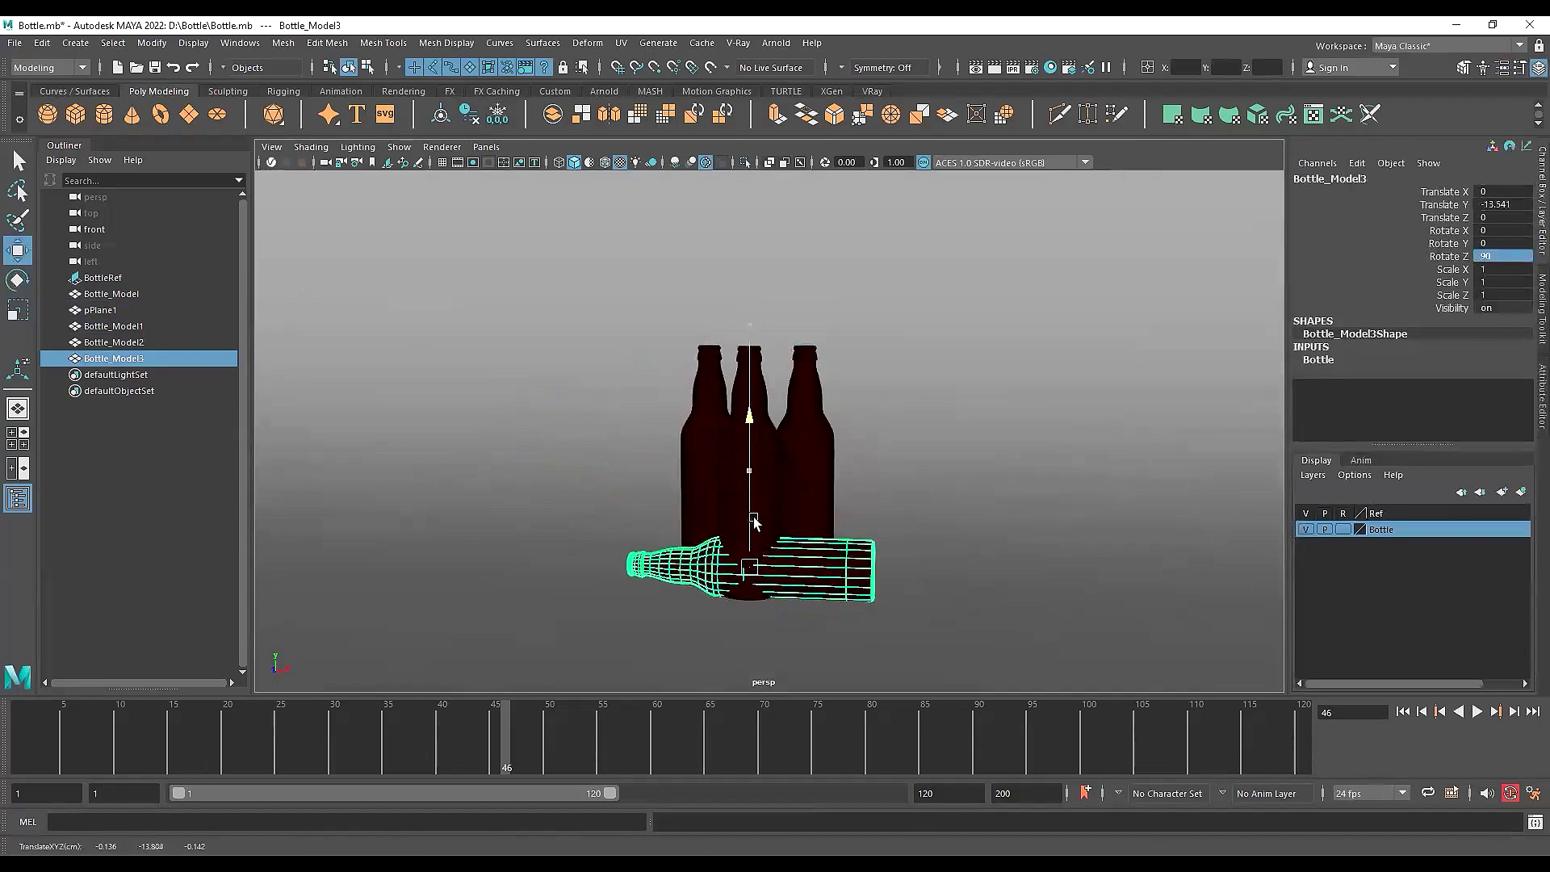
{"action": "left_click_drag", "start_coordinate": [746, 612], "coordinate": [768, 679]}
{"action": "key", "text": "e"}
{"action": "middle_click_drag", "start_coordinate": [796, 684], "coordinate": [790, 551], "text": "alt"}
{"action": "left_click_drag", "start_coordinate": [789, 551], "coordinate": [732, 458]}
{"action": "key", "text": "w"}
Move the backdrop plane backward along the Z axis to about -44.9 and clear the selection
{"action": "scroll", "coordinate": [803, 530], "scroll_direction": "down", "scroll_amount": 4}
{"action": "left_click", "coordinate": [889, 550]}
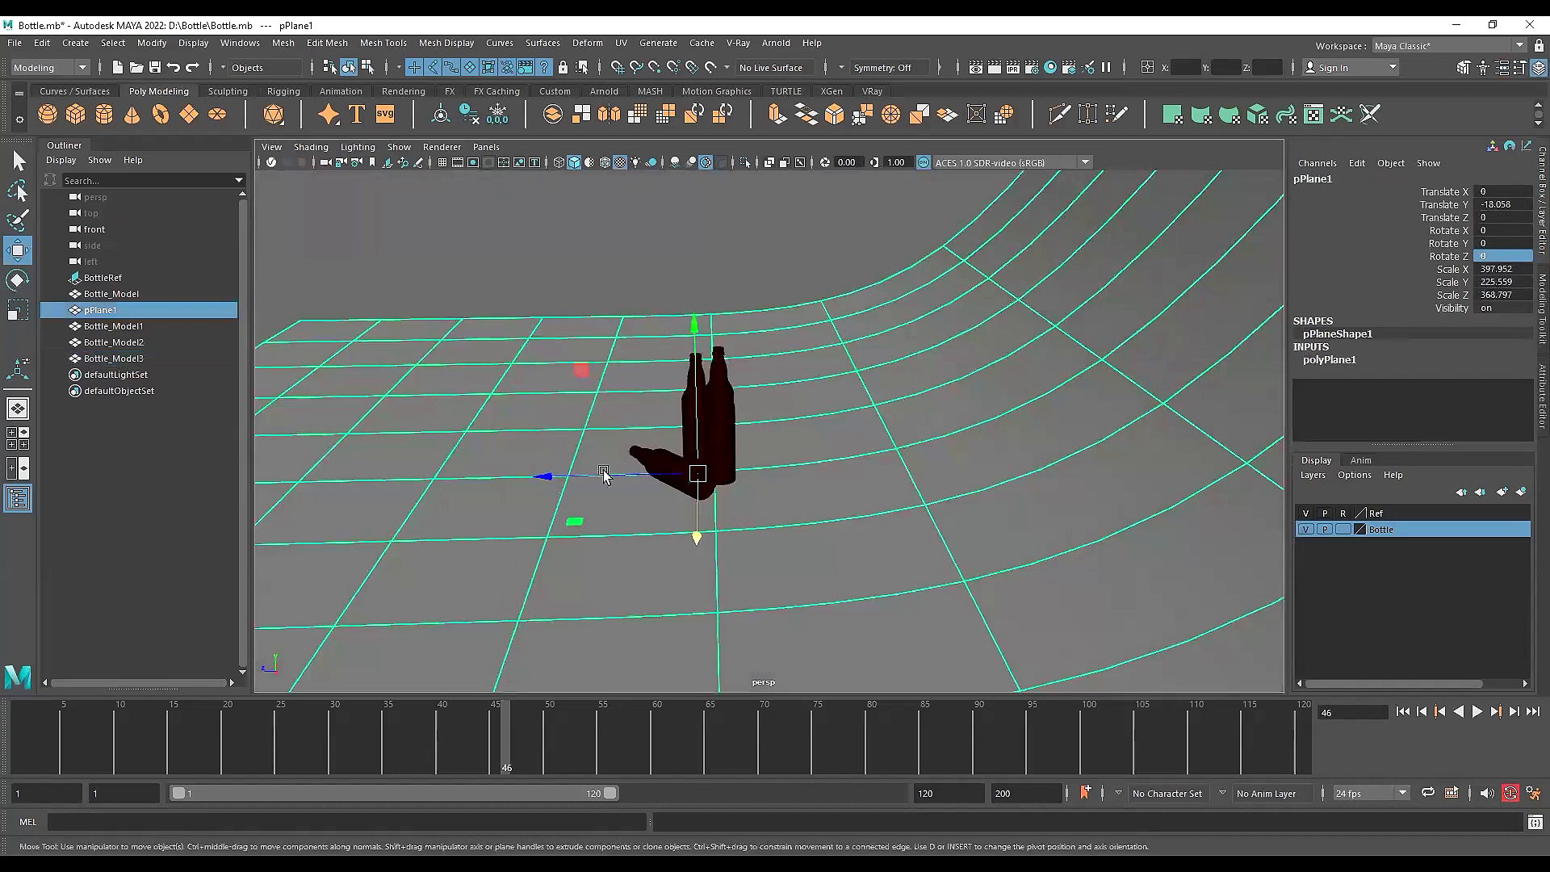
{"action": "left_click_drag", "start_coordinate": [604, 475], "coordinate": [644, 499]}
{"action": "left_click_drag", "start_coordinate": [695, 444], "coordinate": [824, 512], "text": "alt"}
{"action": "right_click_drag", "start_coordinate": [824, 512], "coordinate": [949, 552], "text": "alt"}
{"action": "middle_click_drag", "start_coordinate": [775, 516], "coordinate": [816, 530], "text": "alt"}
{"action": "left_click_drag", "start_coordinate": [817, 530], "coordinate": [861, 477], "text": "alt"}
{"action": "left_click", "coordinate": [862, 477]}
Frame the three upright bottles and the lying bottle close up from a low front angle in the perspective view
{"action": "left_click_drag", "start_coordinate": [719, 500], "coordinate": [710, 461], "text": "alt"}
{"action": "middle_click_drag", "start_coordinate": [710, 461], "coordinate": [794, 491], "text": "alt"}
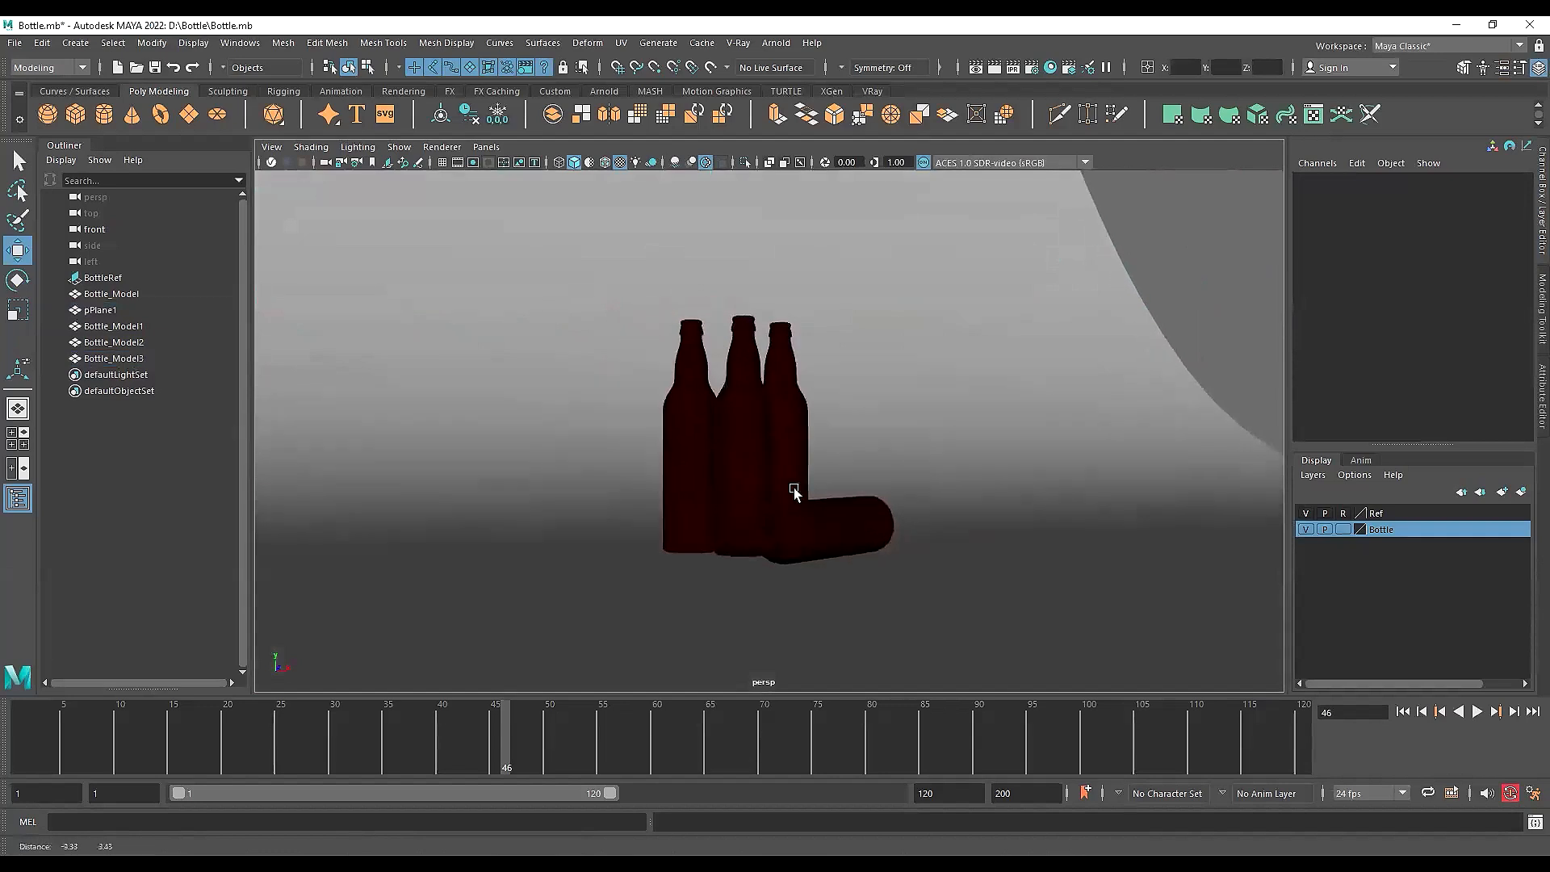
{"action": "mouse_move", "coordinate": [794, 491]}
{"action": "left_mouse_down", "text": "alt"}
{"action": "mouse_move", "coordinate": [737, 488]}
{"action": "mouse_move", "coordinate": [772, 491]}
{"action": "left_mouse_up", "text": "alt"}
{"action": "right_click_drag", "start_coordinate": [772, 491], "coordinate": [865, 505], "text": "alt"}
{"action": "middle_click_drag", "start_coordinate": [783, 496], "coordinate": [829, 530], "text": "alt"}
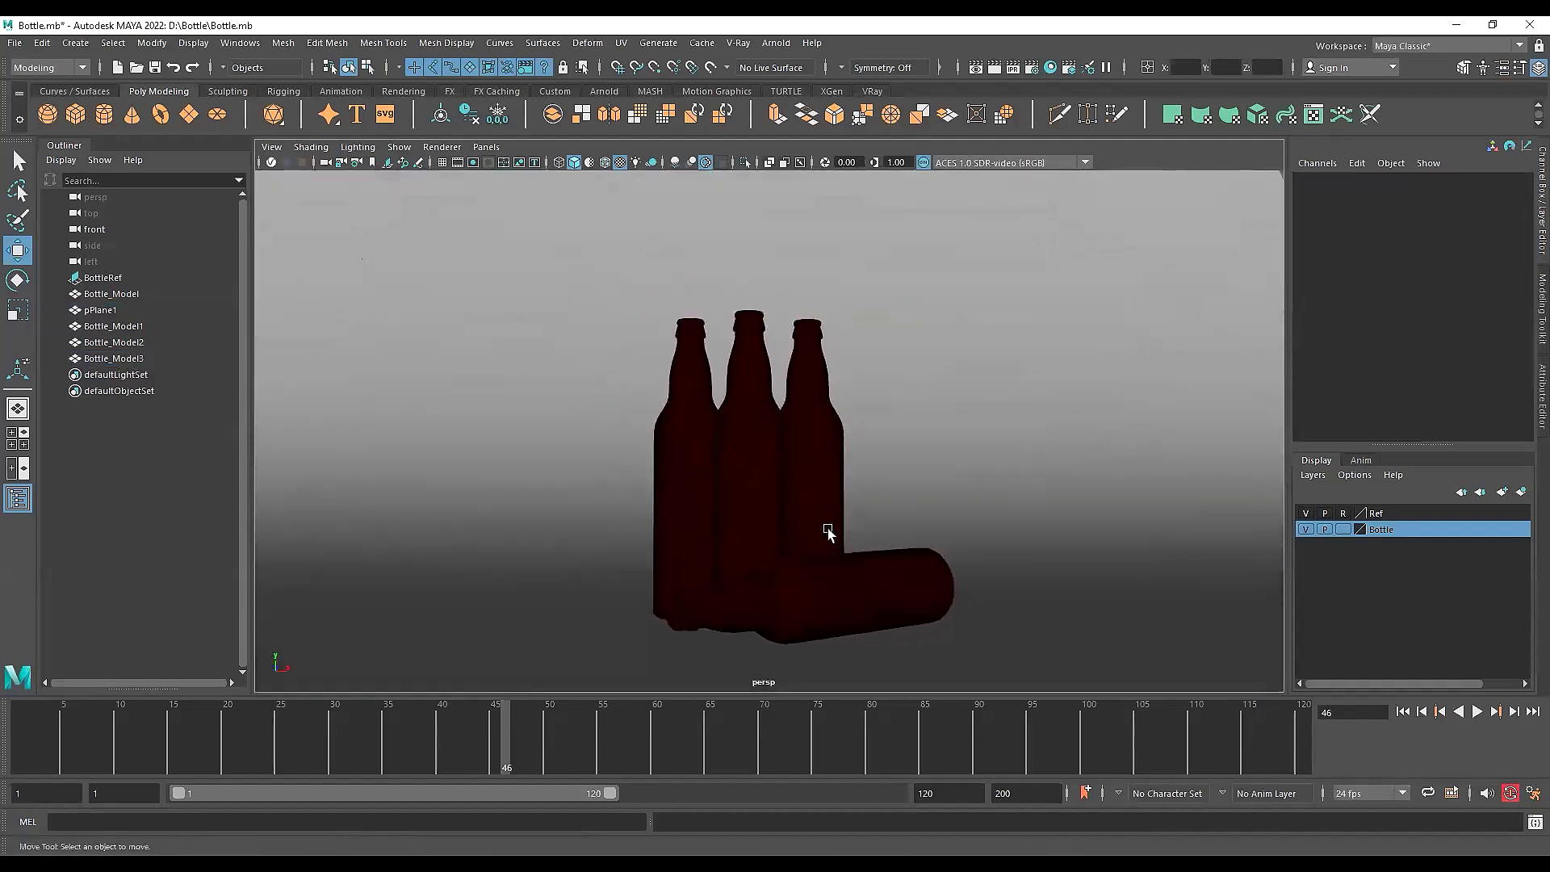
{"action": "left_click_drag", "start_coordinate": [828, 529], "coordinate": [817, 515], "text": "alt"}
{"action": "middle_click_drag", "start_coordinate": [818, 515], "coordinate": [802, 532], "text": "alt"}
{"action": "right_click_drag", "start_coordinate": [801, 532], "coordinate": [890, 547], "text": "alt"}
{"action": "middle_click_drag", "start_coordinate": [851, 544], "coordinate": [890, 521], "text": "alt"}
{"action": "left_click_drag", "start_coordinate": [890, 521], "coordinate": [876, 521], "text": "alt"}
{"action": "middle_click_drag", "start_coordinate": [876, 521], "coordinate": [854, 541], "text": "alt"}
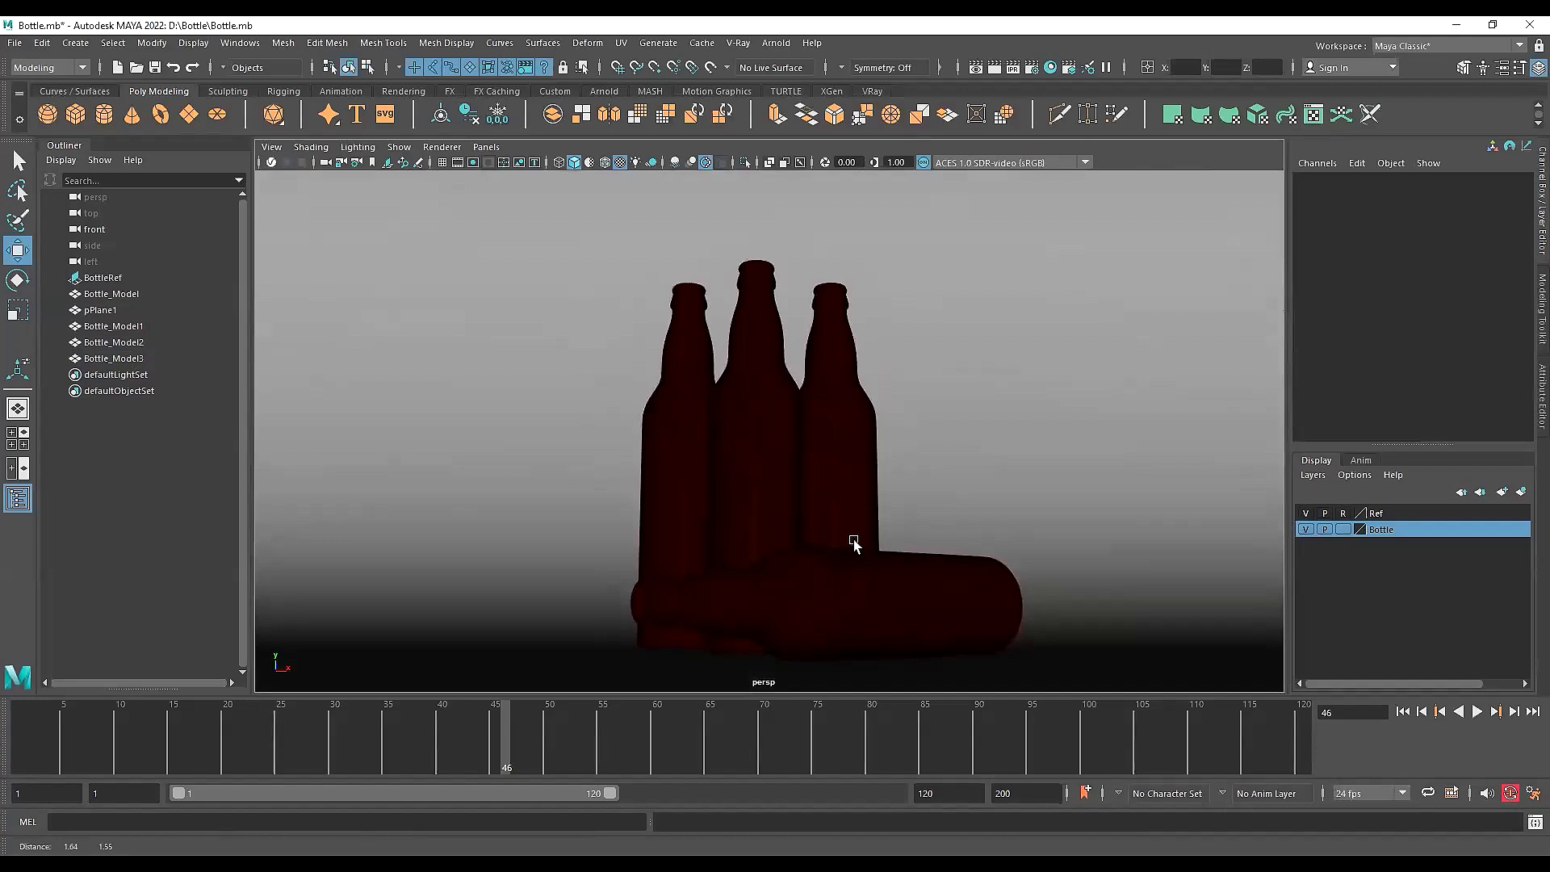
{"action": "right_click_drag", "start_coordinate": [854, 540], "coordinate": [850, 570], "text": "alt"}
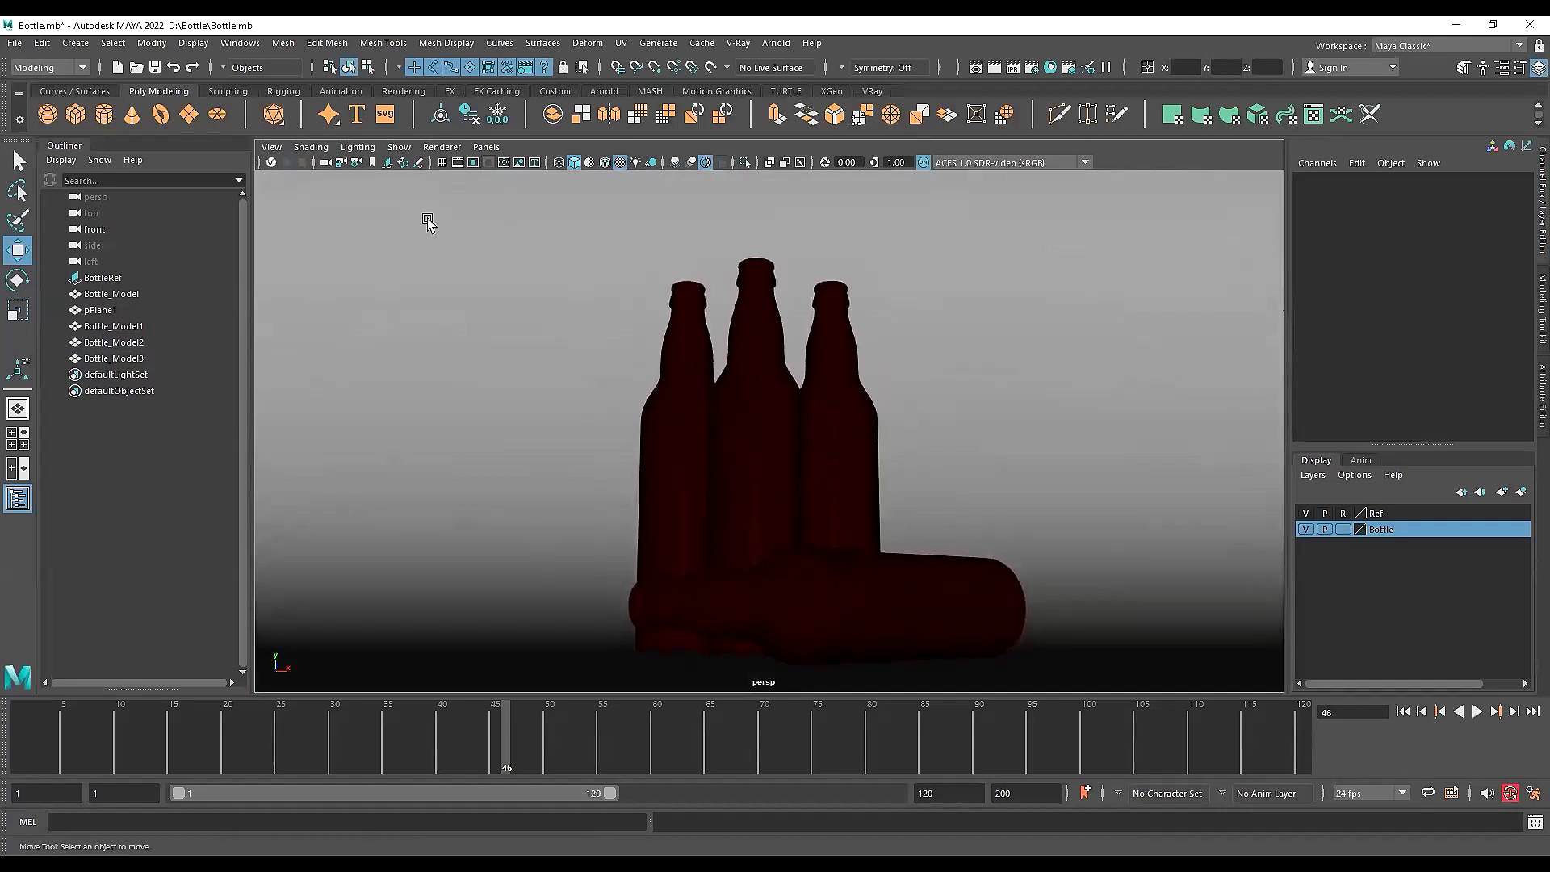
{"action": "middle_click_drag", "start_coordinate": [866, 463], "coordinate": [868, 452], "text": "alt"}
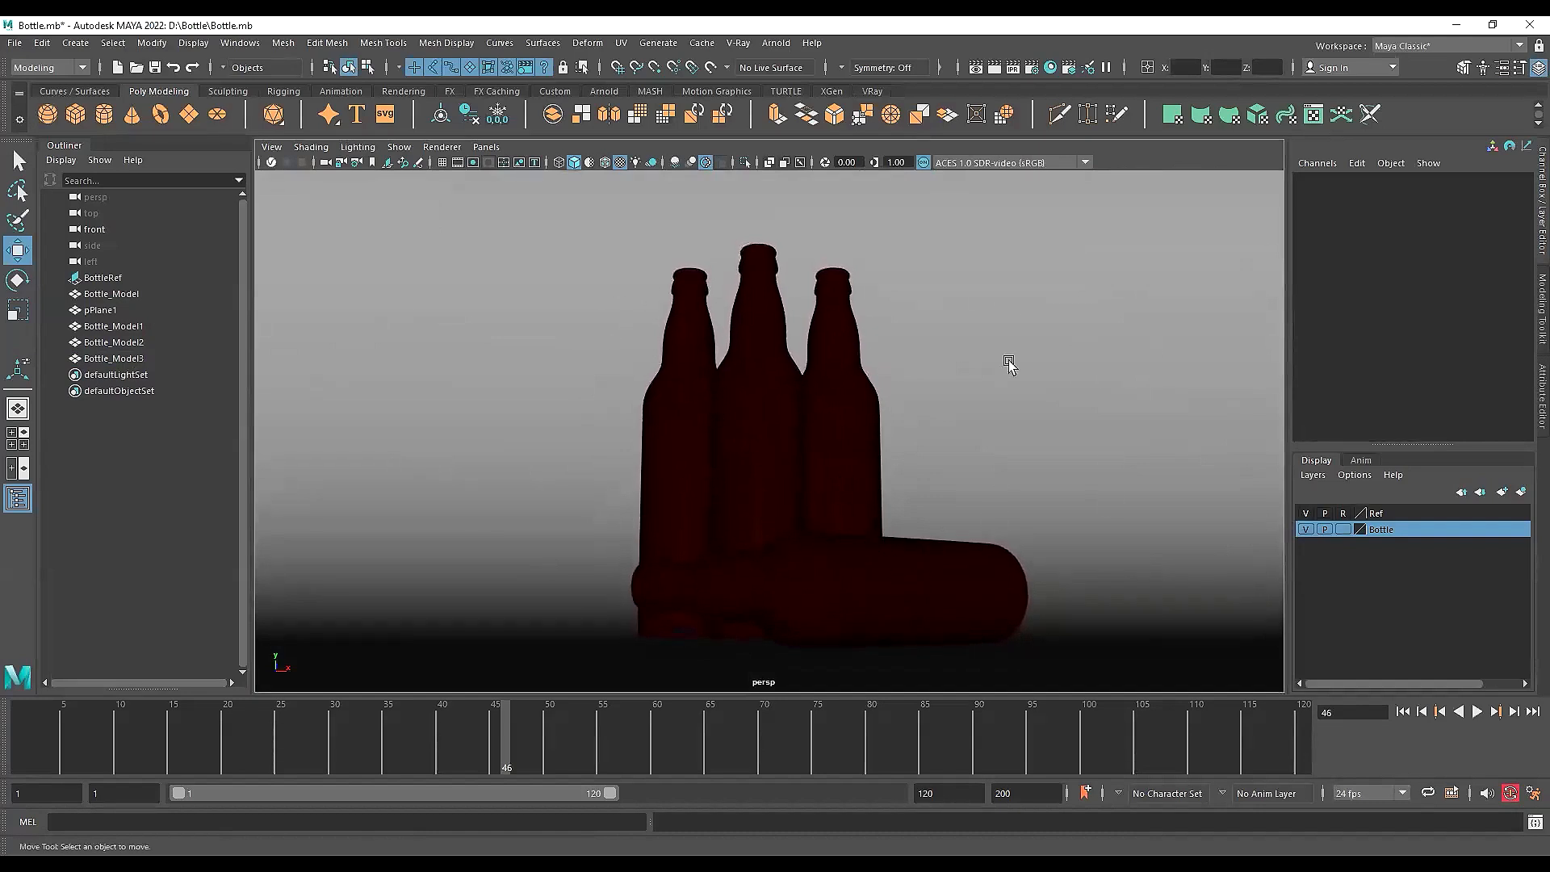
Create a camera from the current view and rename it Main
{"action": "left_click", "coordinate": [264, 148]}
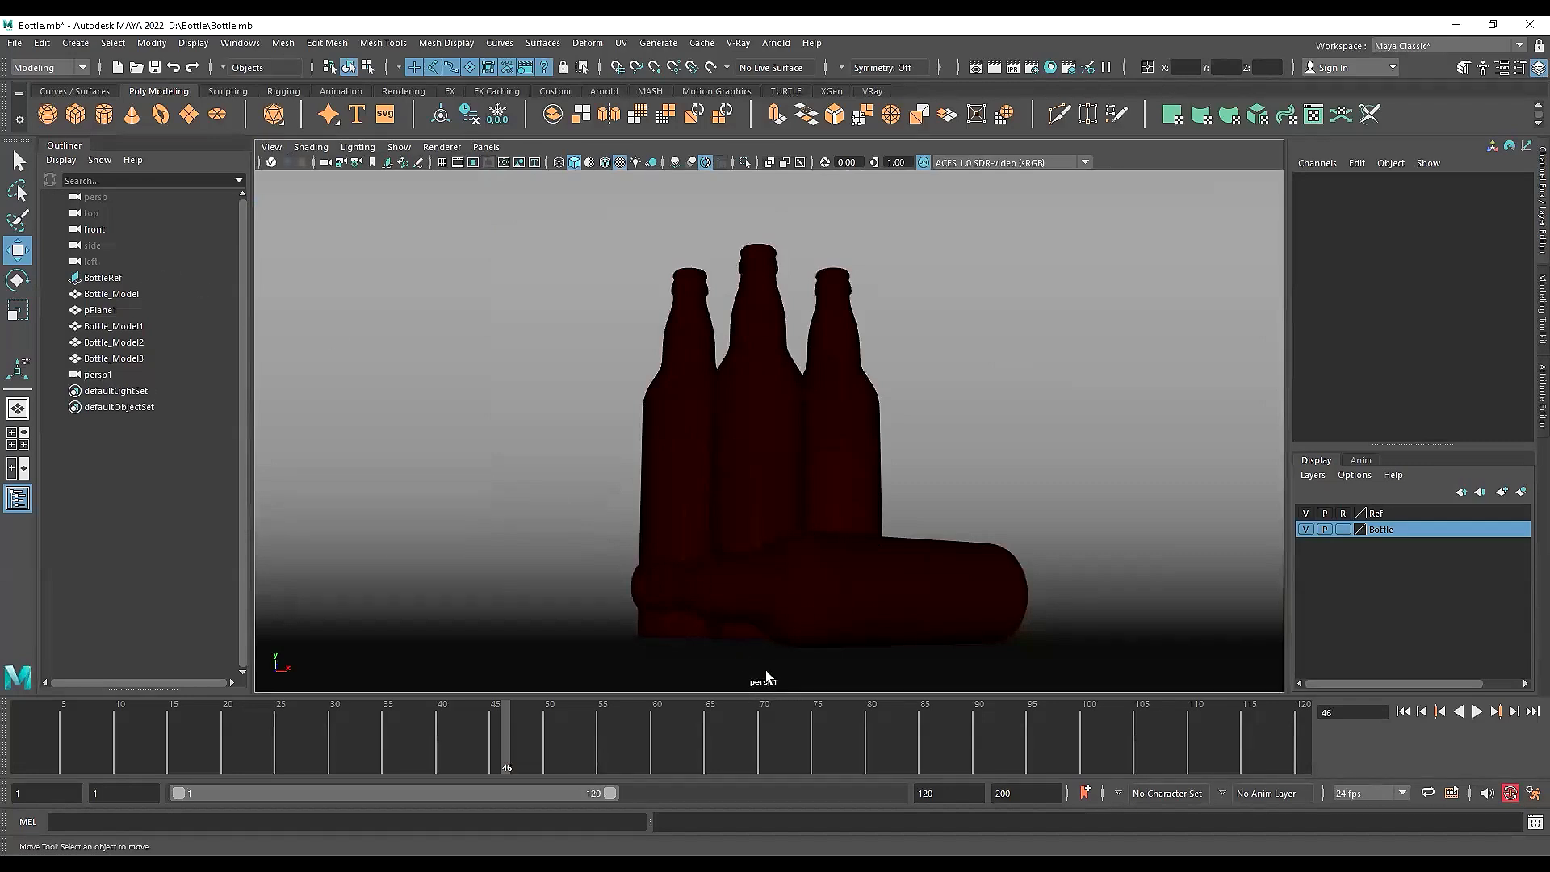
{"action": "double_click", "coordinate": [106, 374]}
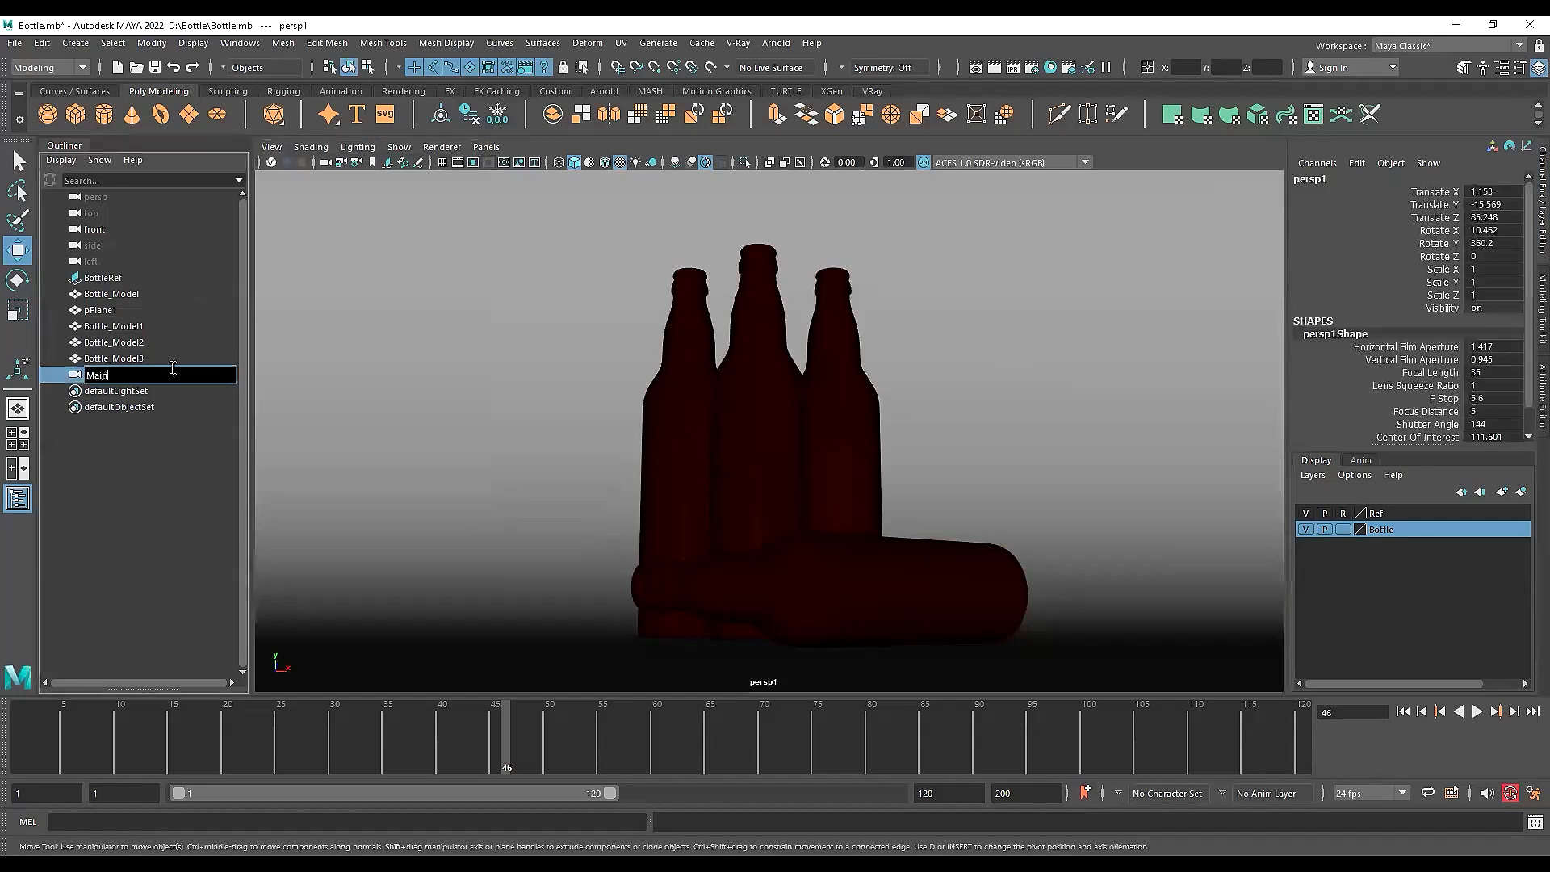
{"action": "key", "text": "Return"}
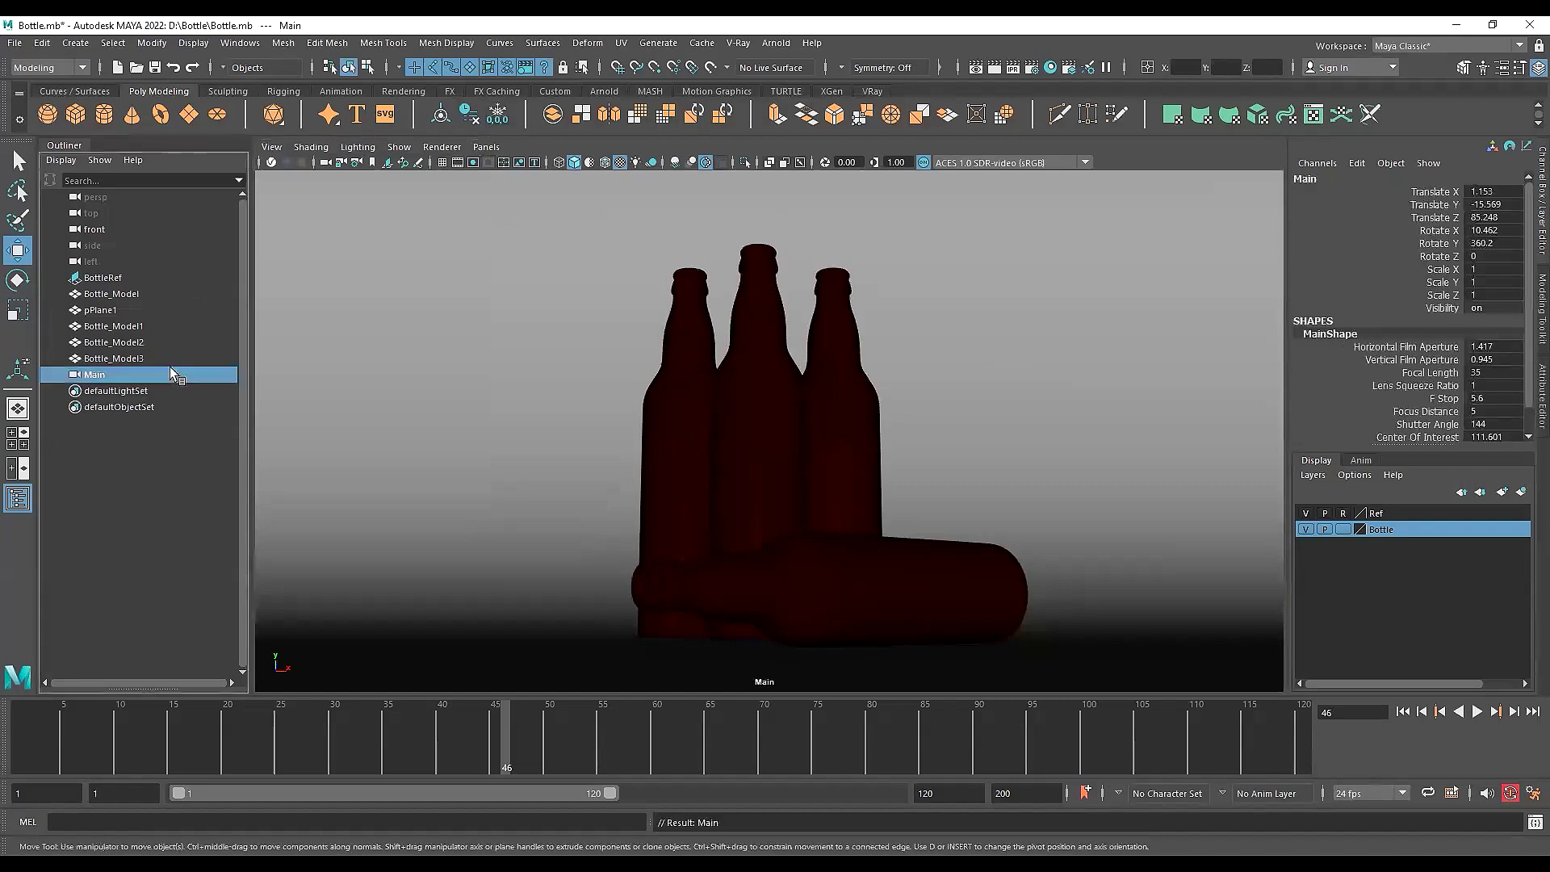
Show the resolution gate with its mask and reframe the Main camera so the bottle group fills the middle of the frame
{"action": "left_click", "coordinate": [475, 164]}
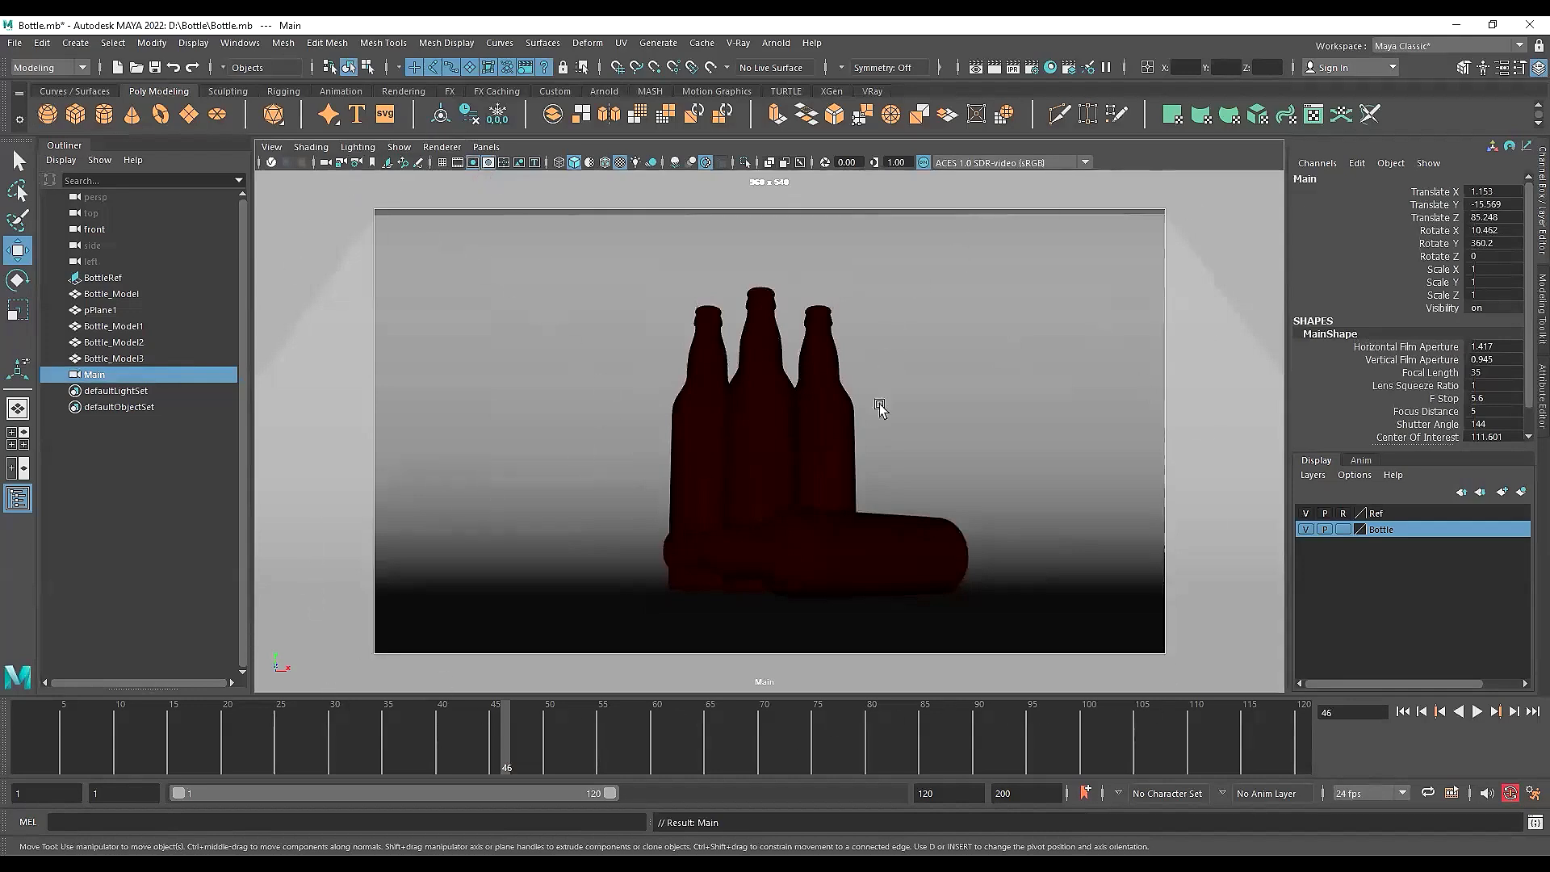
{"action": "middle_click_drag", "start_coordinate": [862, 427], "coordinate": [852, 415], "text": "alt"}
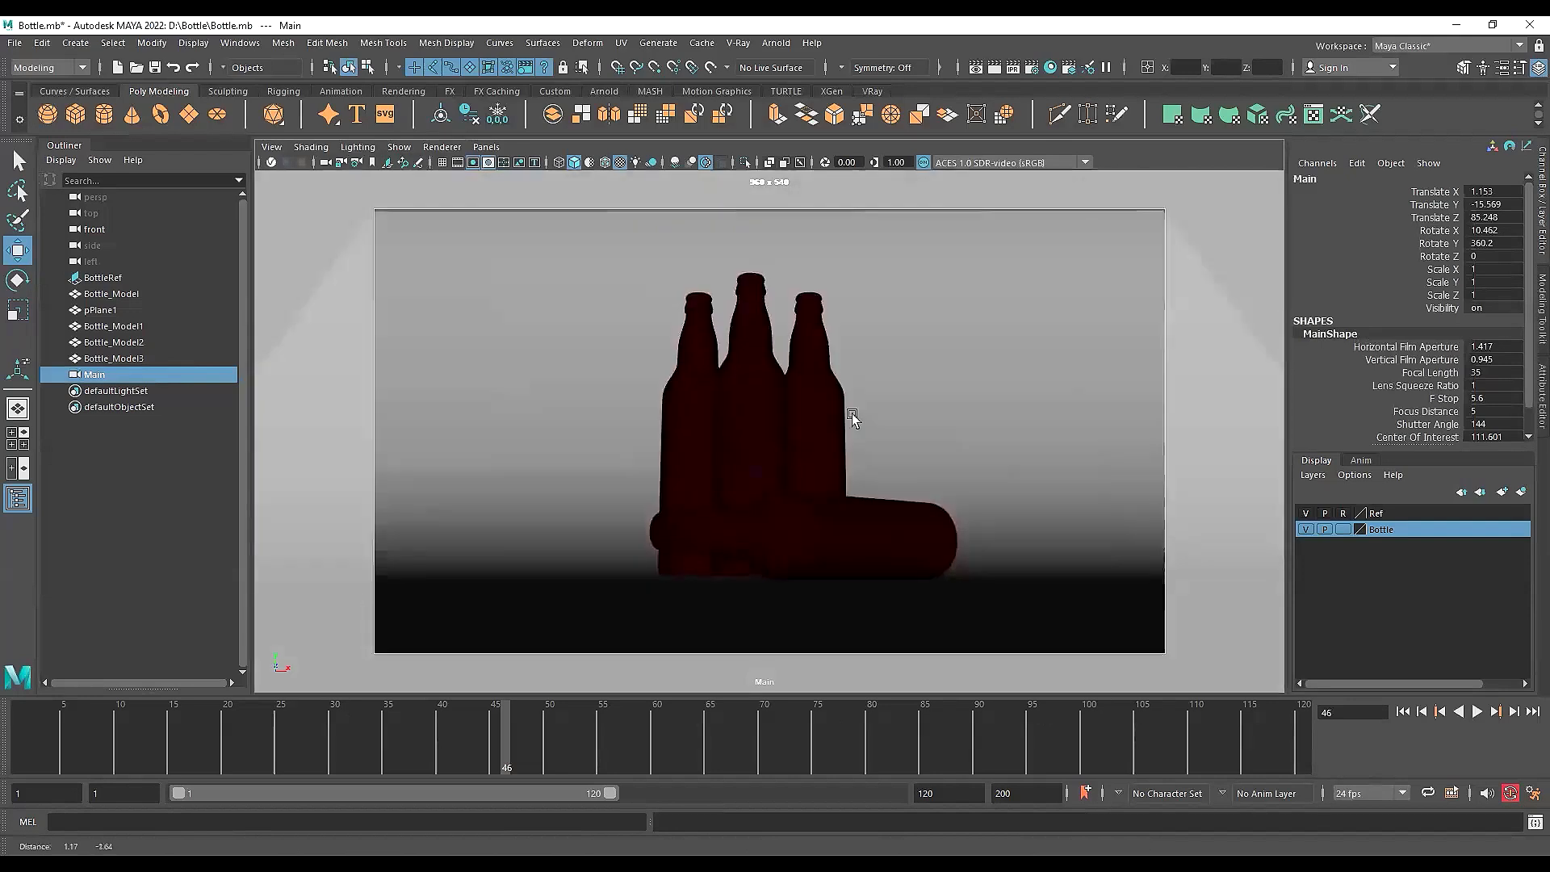
{"action": "left_click_drag", "start_coordinate": [821, 425], "coordinate": [820, 443], "text": "alt"}
{"action": "middle_click_drag", "start_coordinate": [820, 443], "coordinate": [822, 438], "text": "alt"}
{"action": "right_click_drag", "start_coordinate": [822, 439], "coordinate": [841, 444], "text": "alt"}
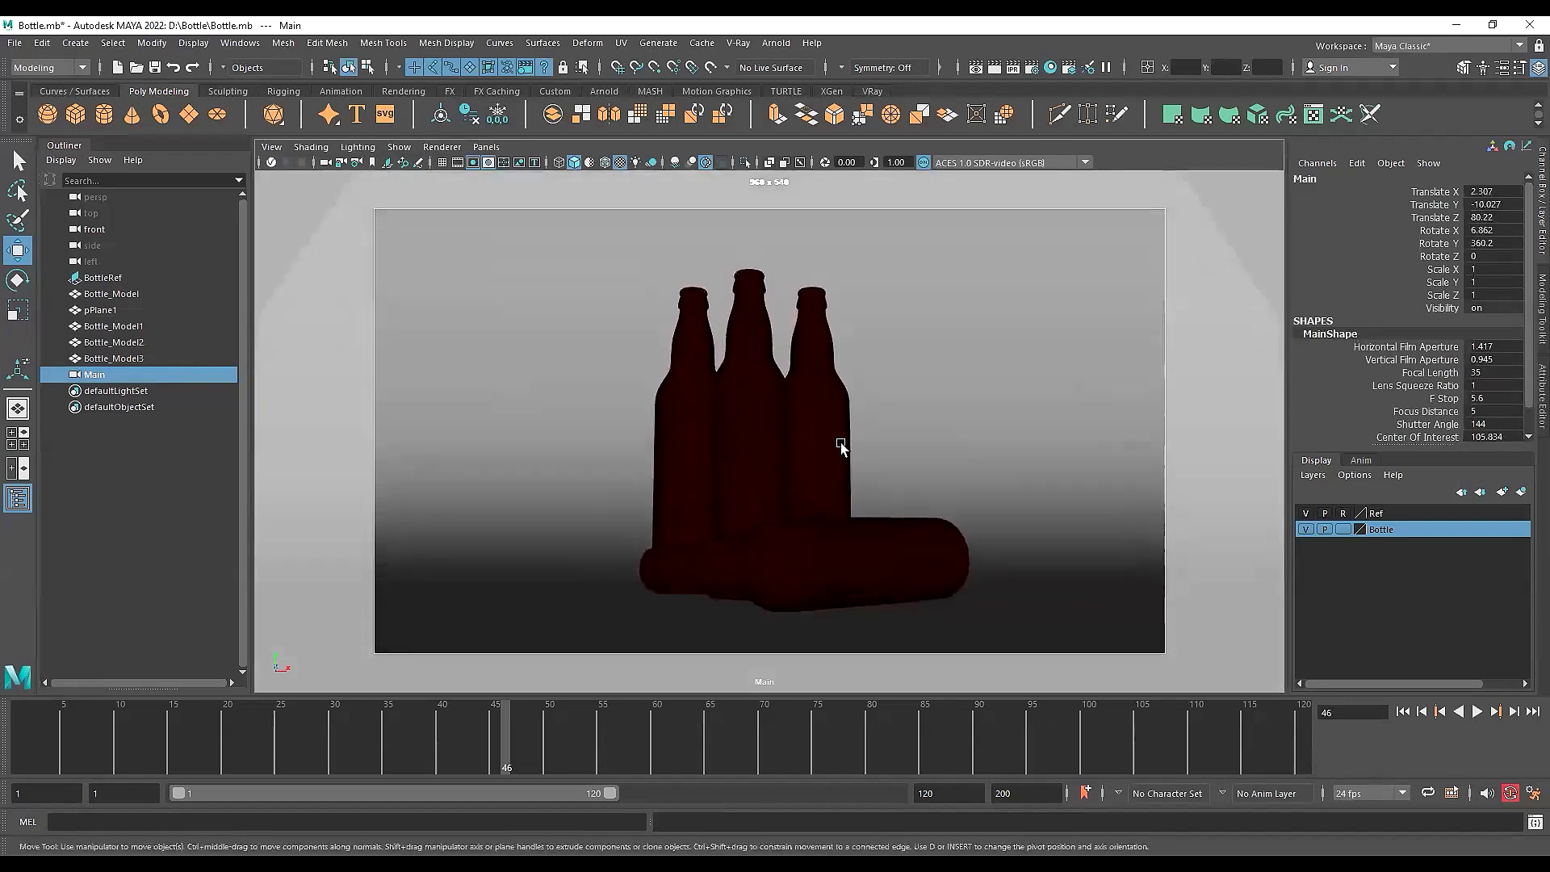
{"action": "middle_click_drag", "start_coordinate": [840, 443], "coordinate": [857, 441], "text": "alt"}
{"action": "right_click_drag", "start_coordinate": [857, 442], "coordinate": [874, 442], "text": "alt"}
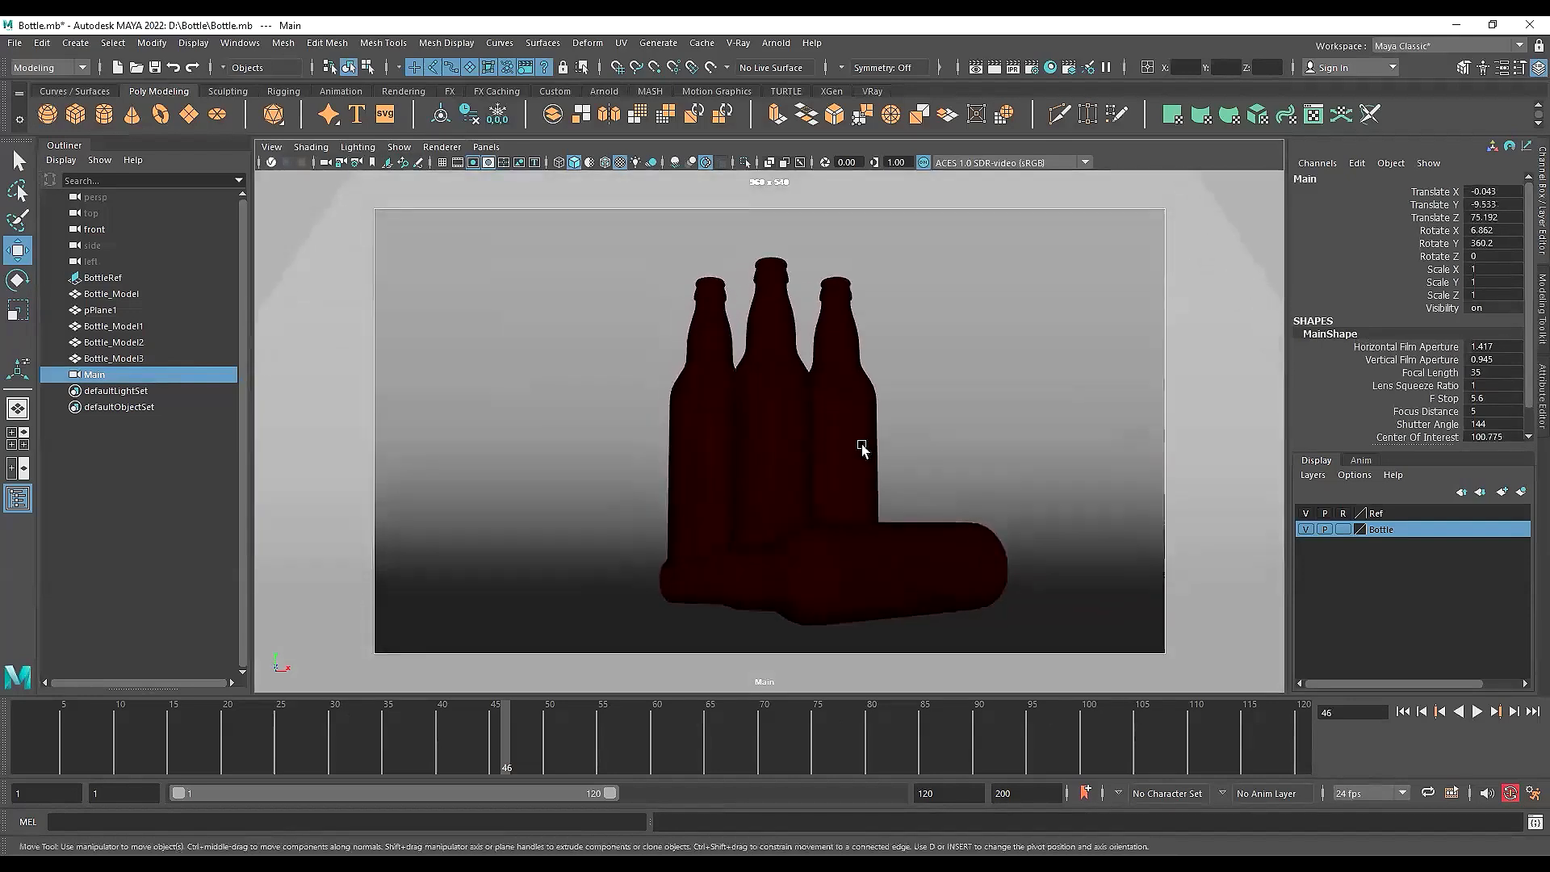
{"action": "middle_click_drag", "start_coordinate": [862, 448], "coordinate": [855, 444], "text": "alt"}
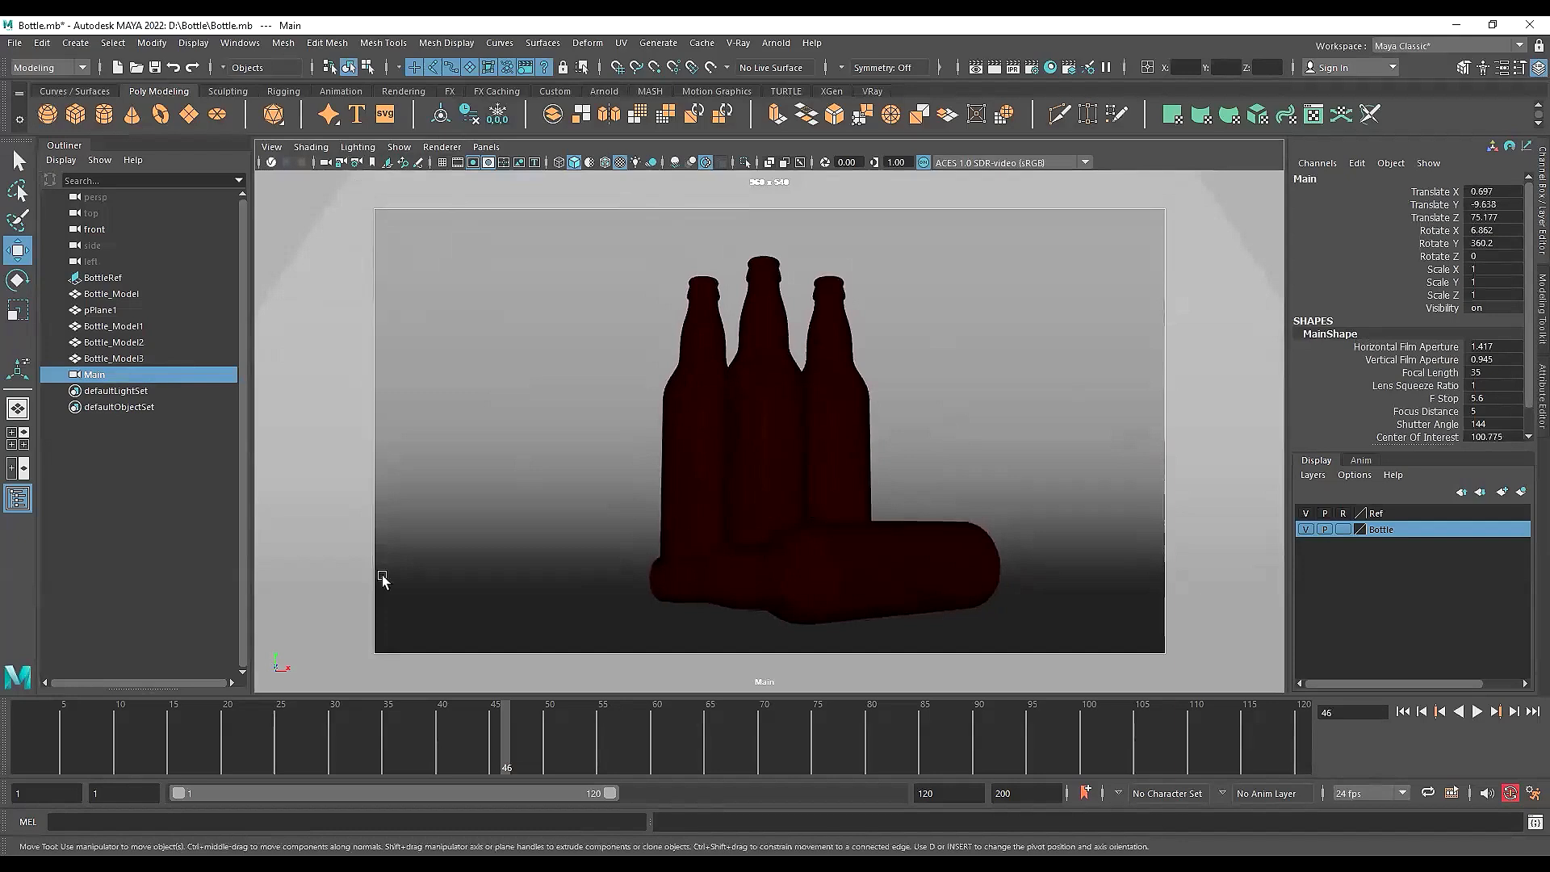
{"action": "right_click_drag", "start_coordinate": [761, 504], "coordinate": [820, 519], "text": "alt"}
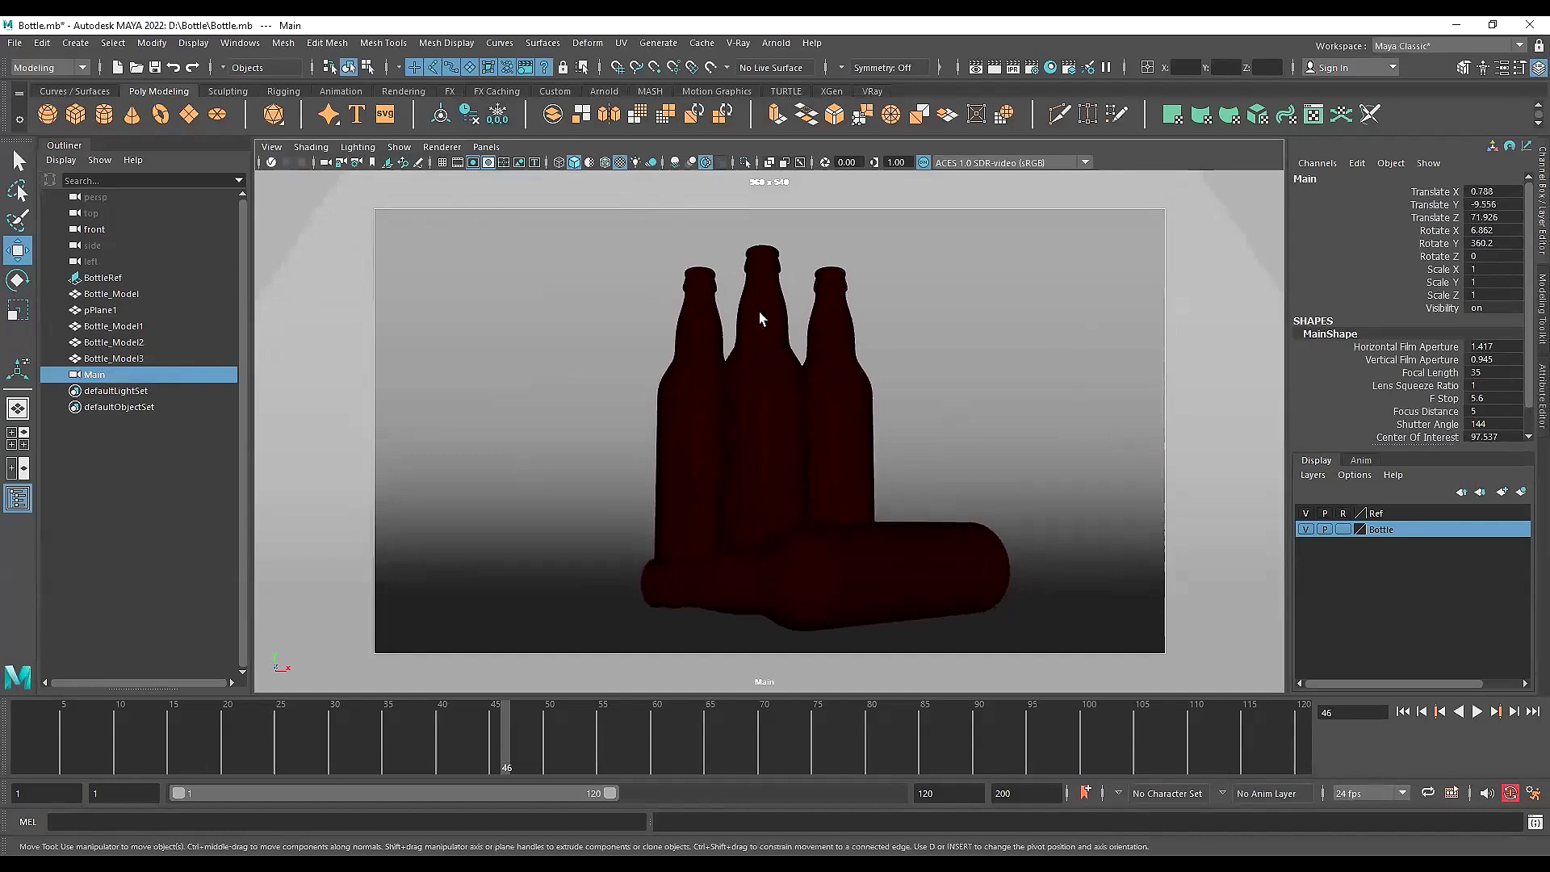
{"action": "middle_click_drag", "start_coordinate": [861, 426], "coordinate": [859, 423], "text": "alt"}
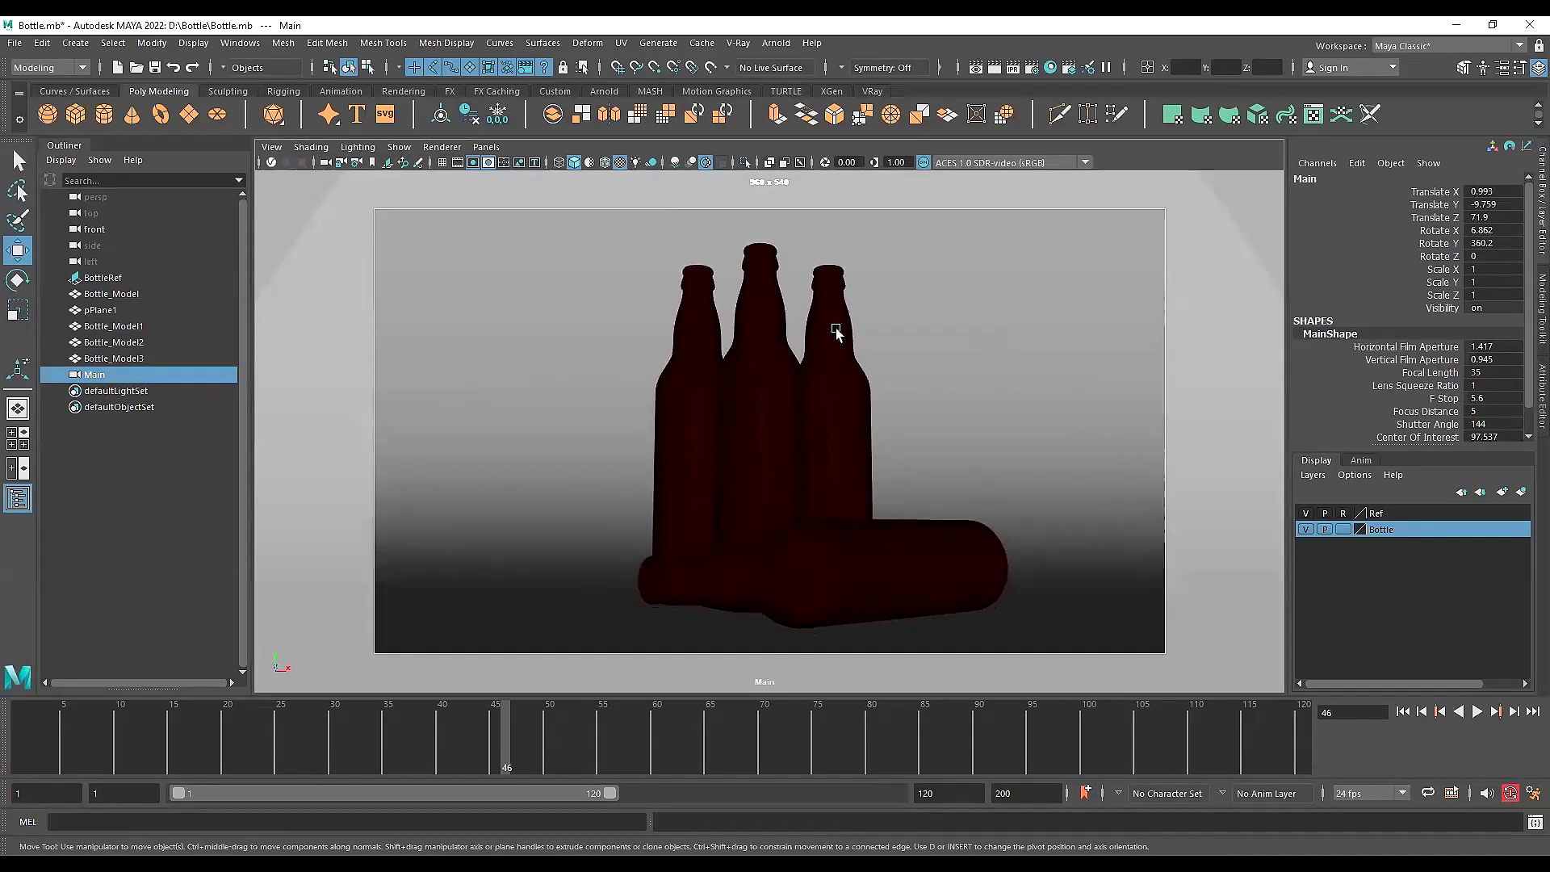
{"action": "middle_click_drag", "start_coordinate": [856, 461], "coordinate": [856, 461], "text": "alt"}
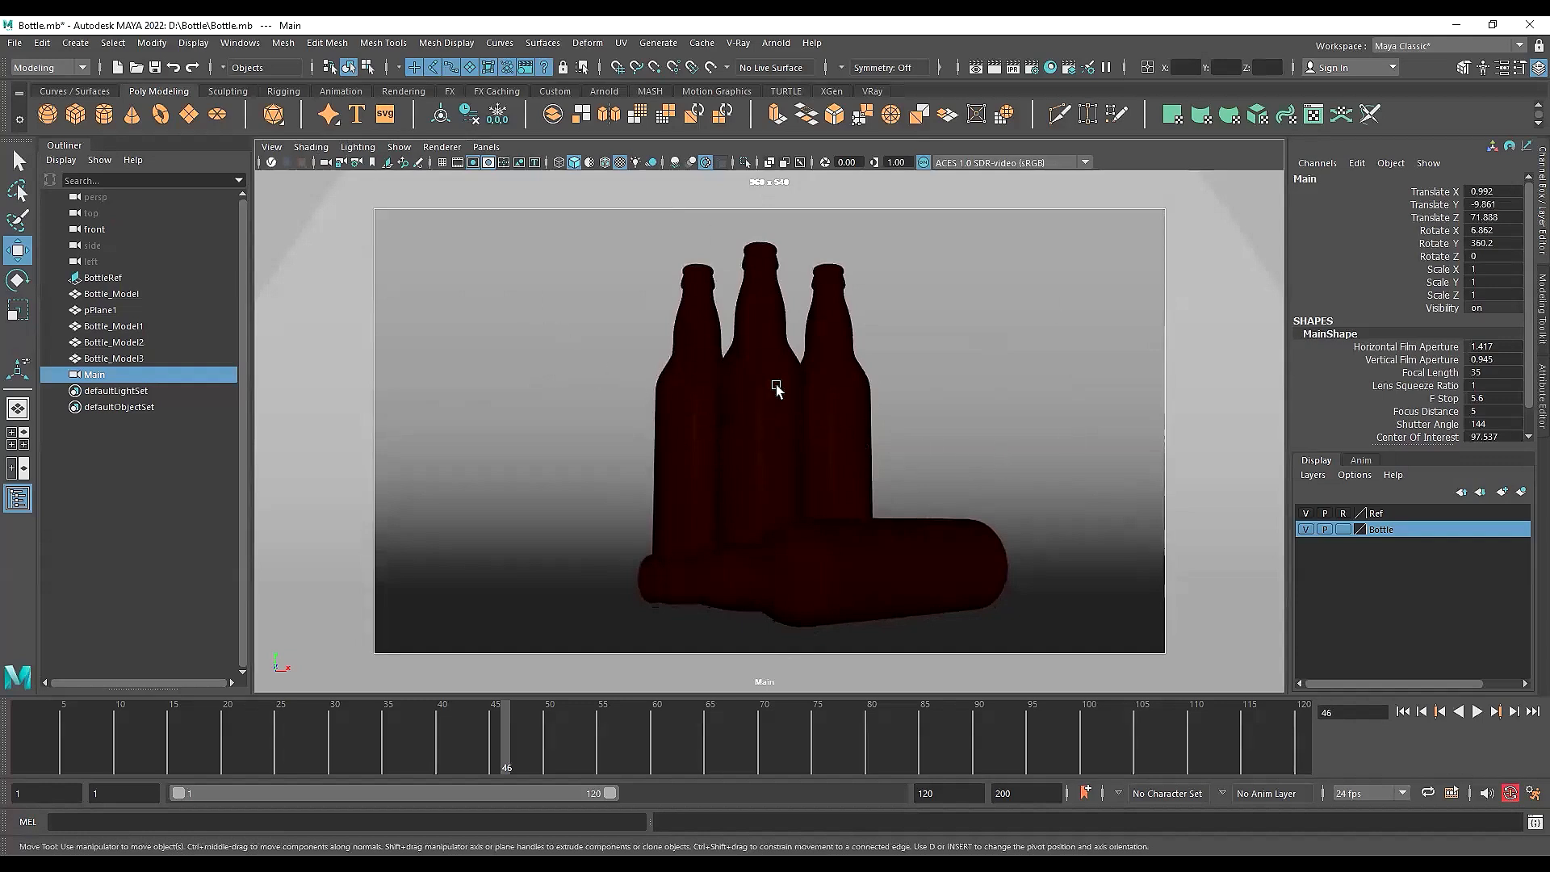
{"action": "middle_click_drag", "start_coordinate": [778, 386], "coordinate": [777, 386], "text": "alt"}
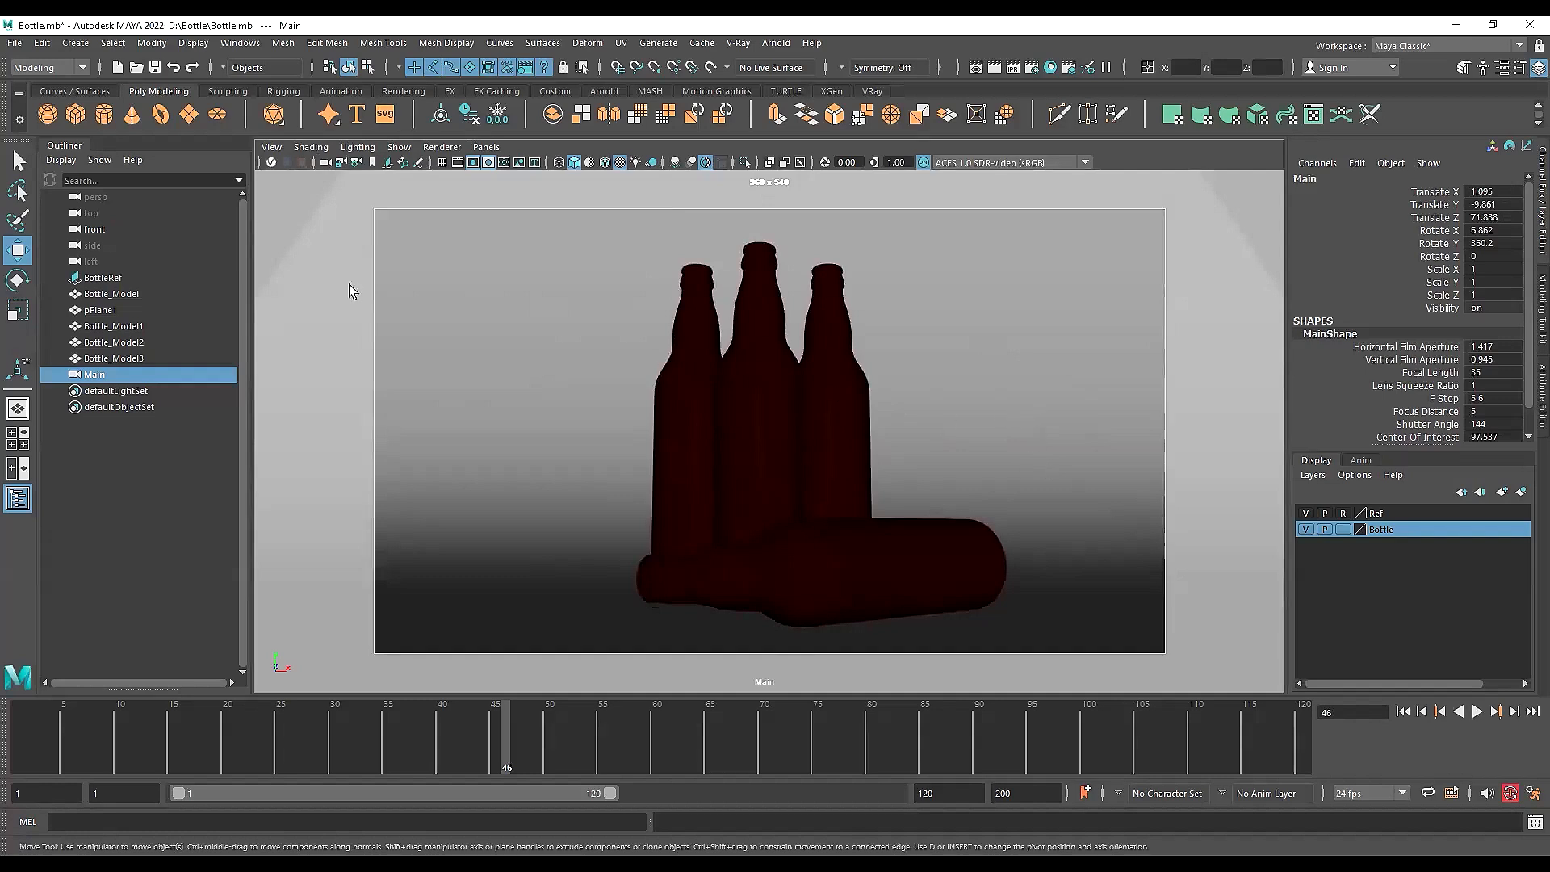
Lock the Main camera's framing and leave nothing selected in the scene
{"action": "left_click", "coordinate": [340, 164]}
{"action": "left_click", "coordinate": [646, 326]}
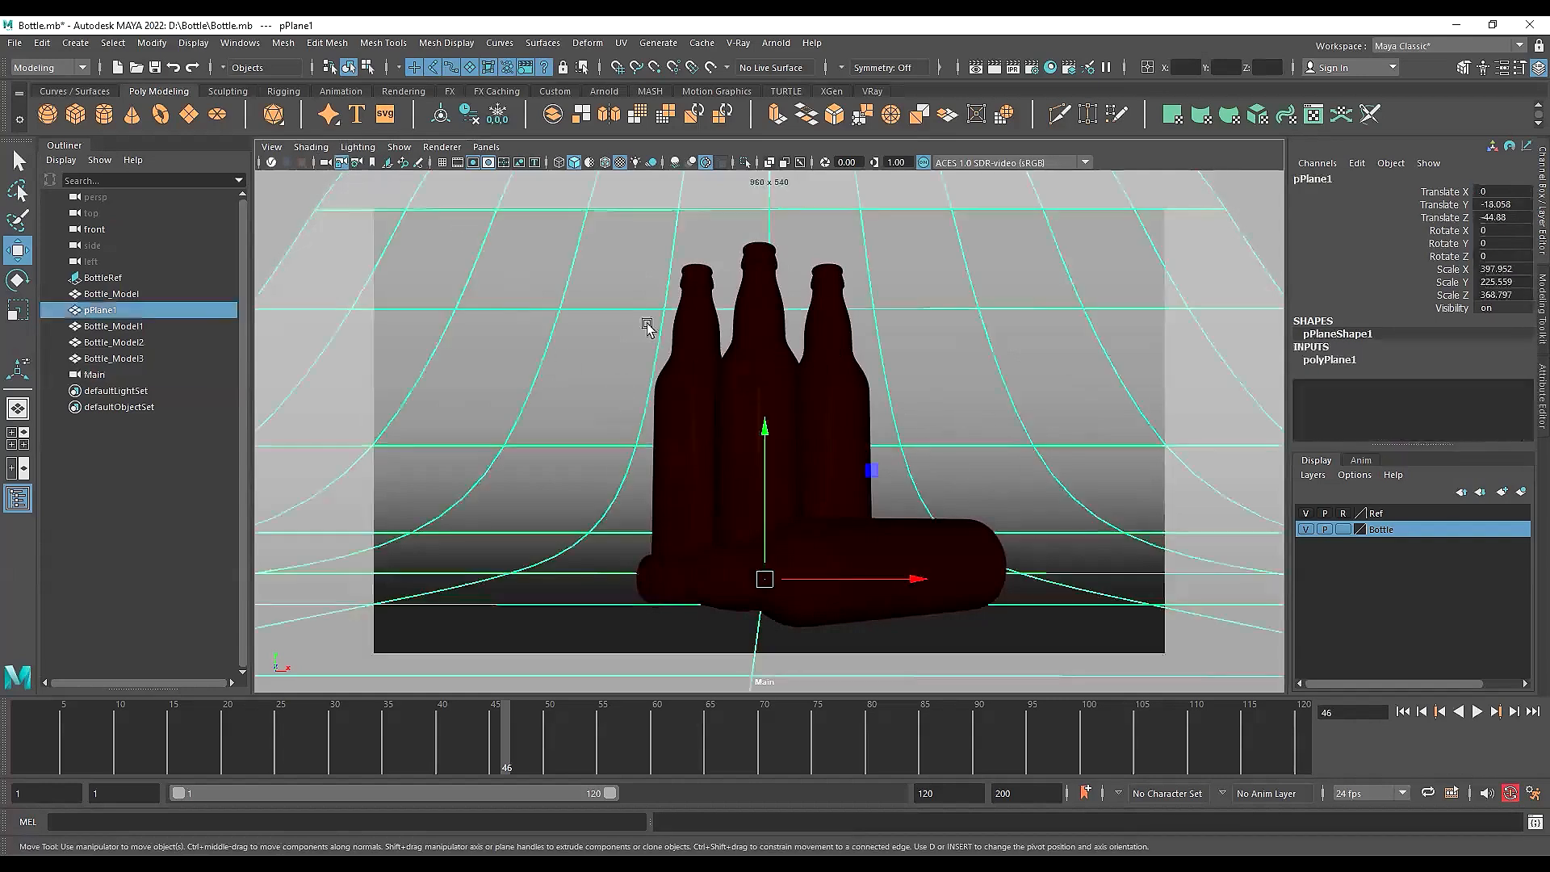
{"action": "left_click", "coordinate": [982, 383], "text": "ctrl"}
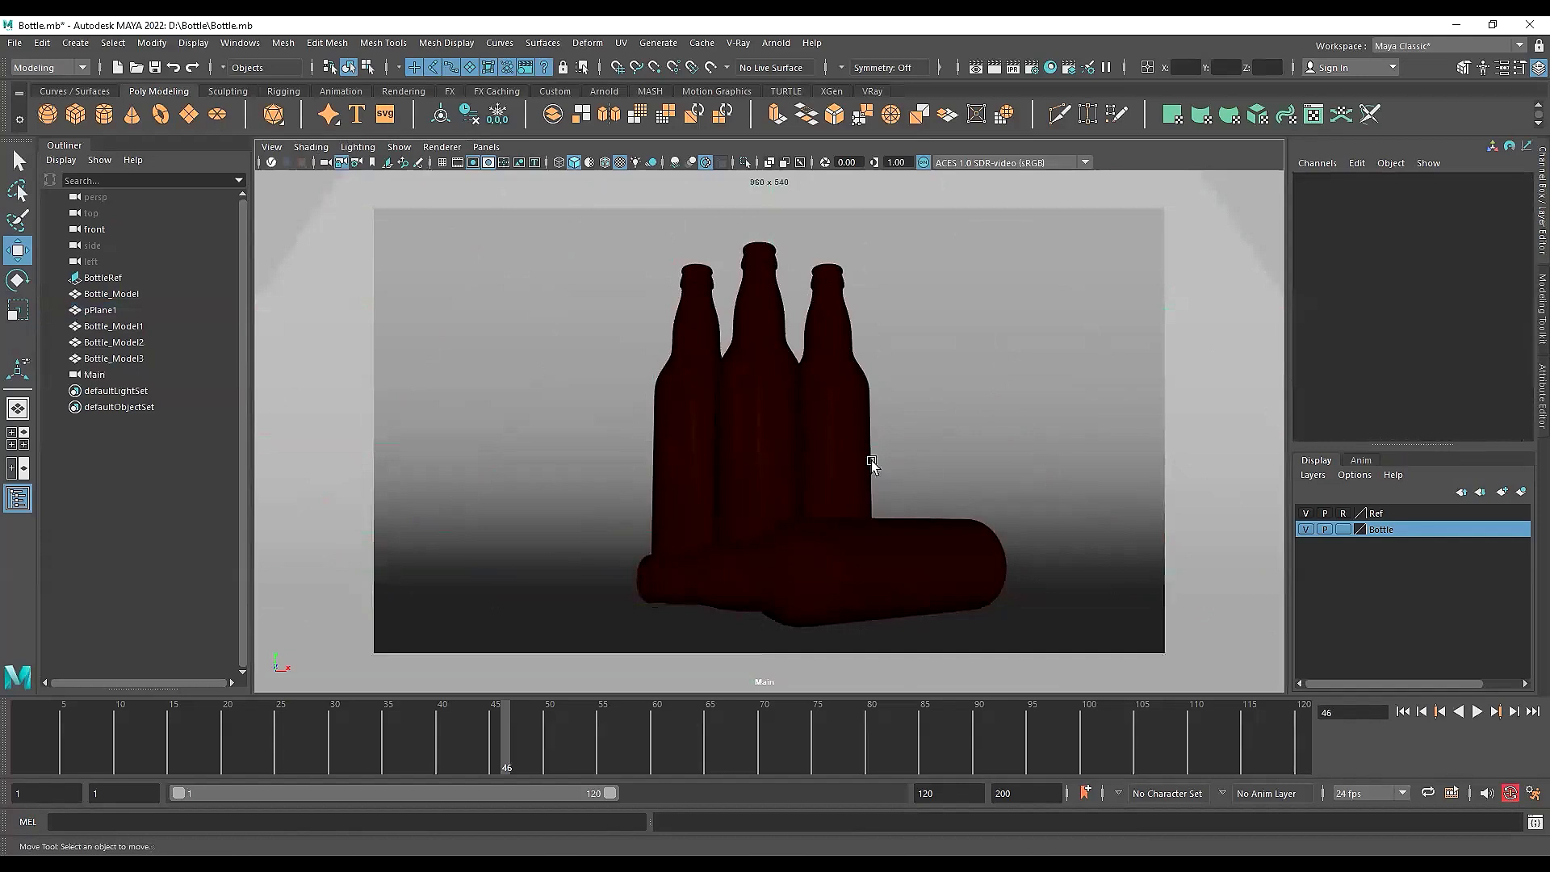
Show the perspective and Main camera views side by side with the Outliner hidden
{"action": "left_click", "coordinate": [23, 468]}
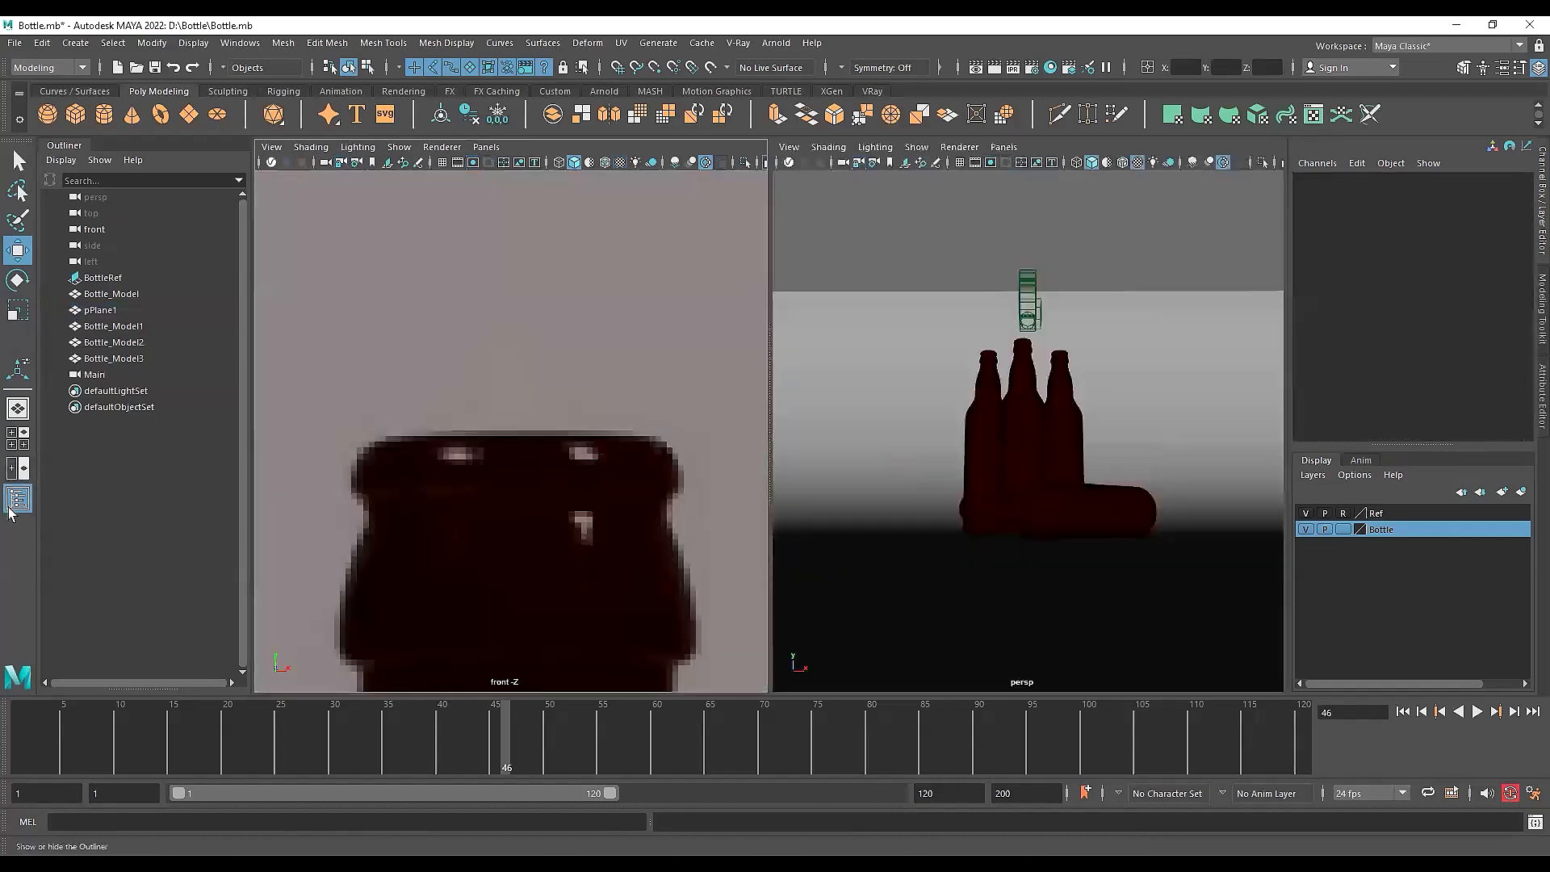
{"action": "left_click", "coordinate": [19, 499]}
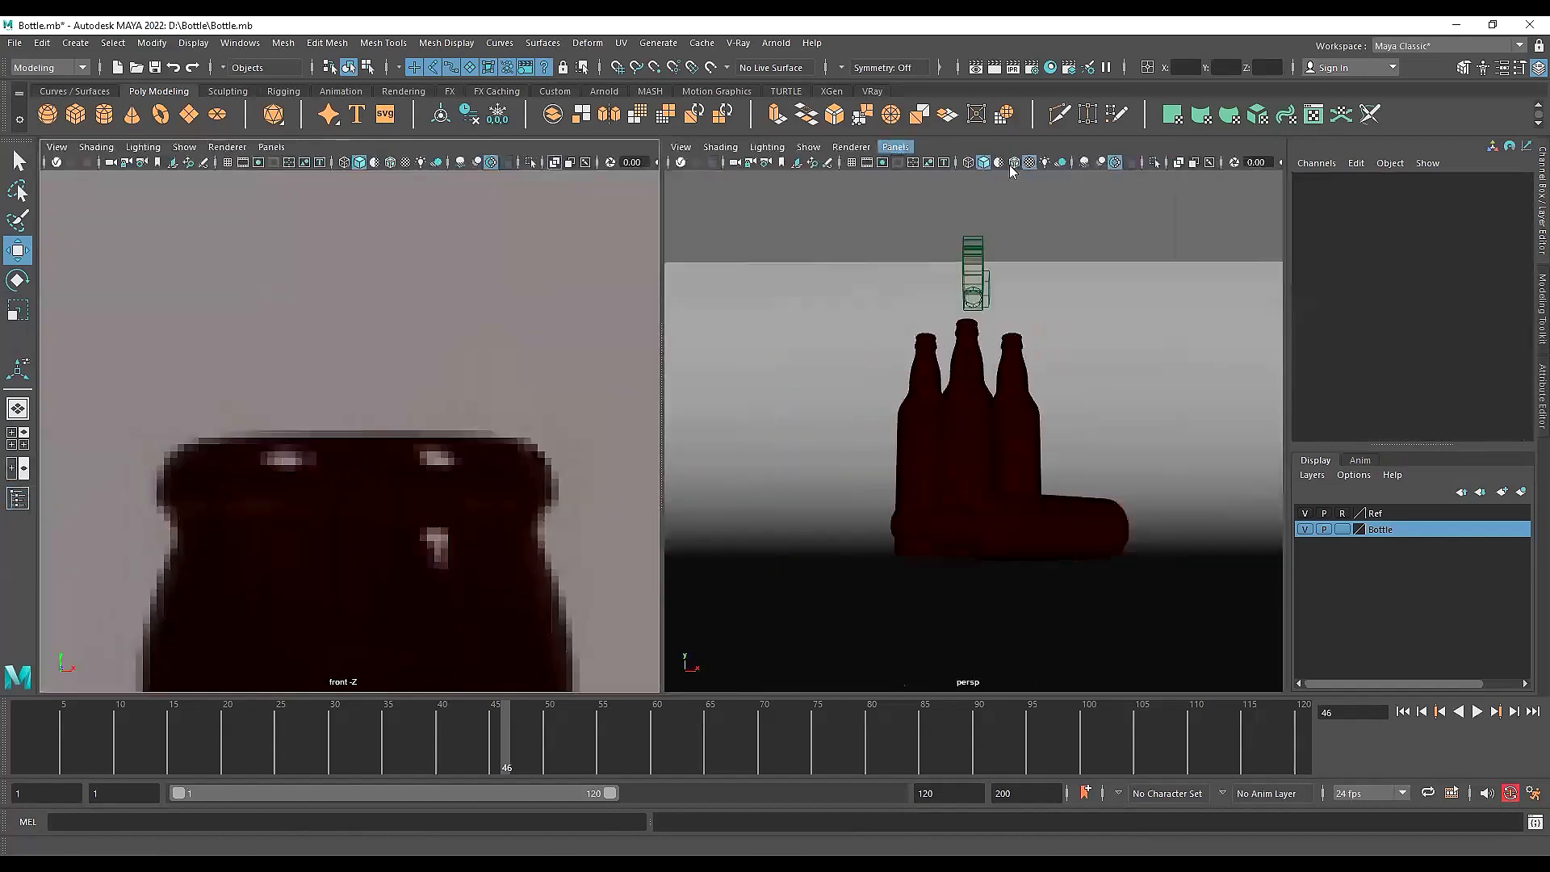
{"action": "left_click", "coordinate": [899, 147]}
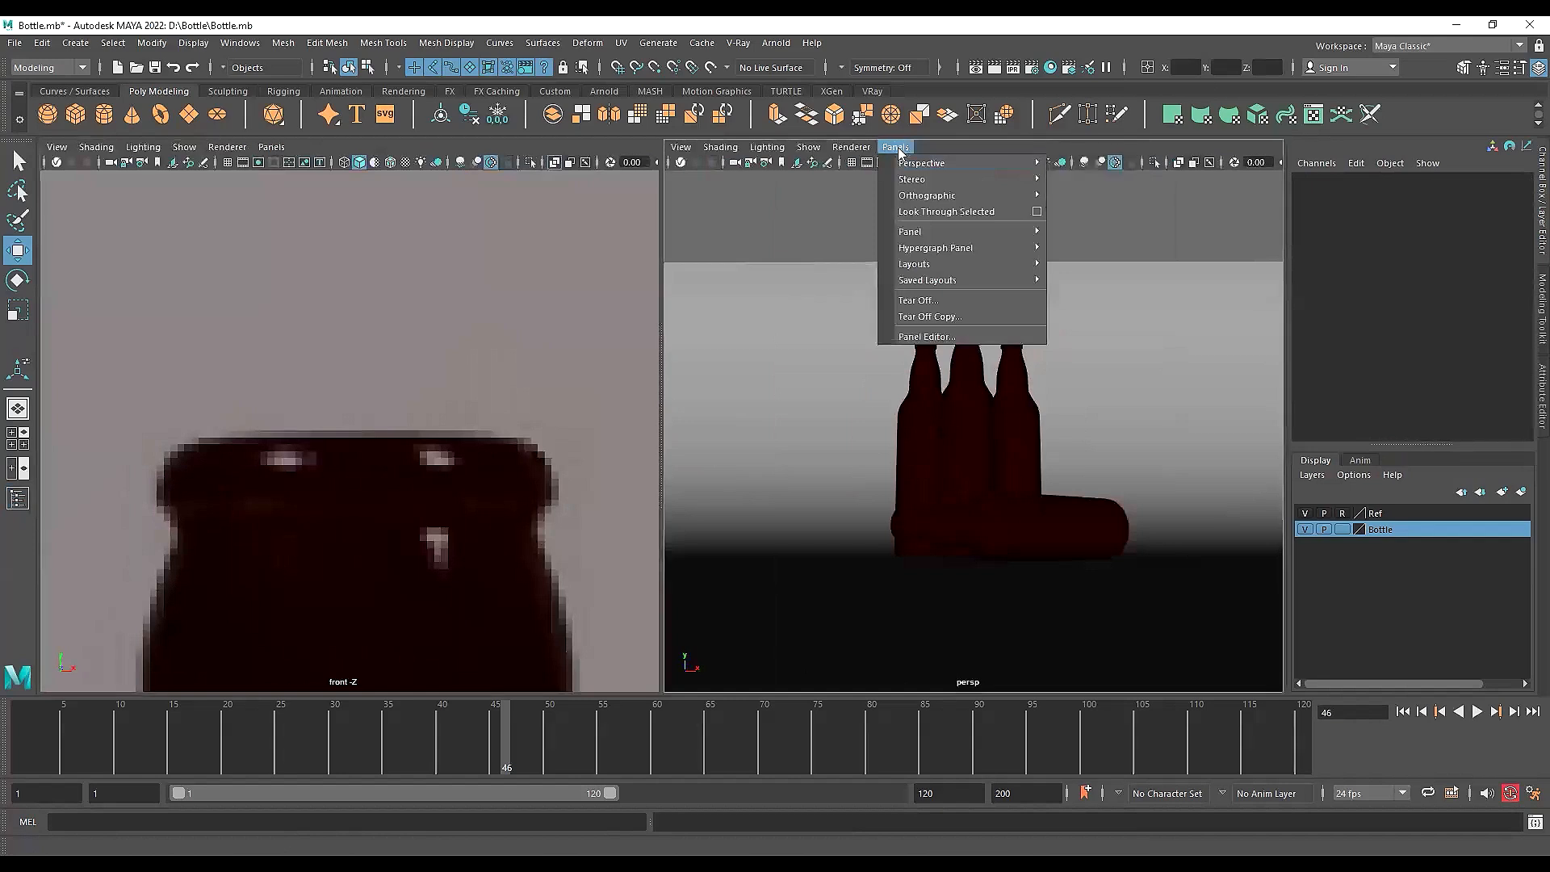
{"action": "mouse_move", "coordinate": [932, 164]}
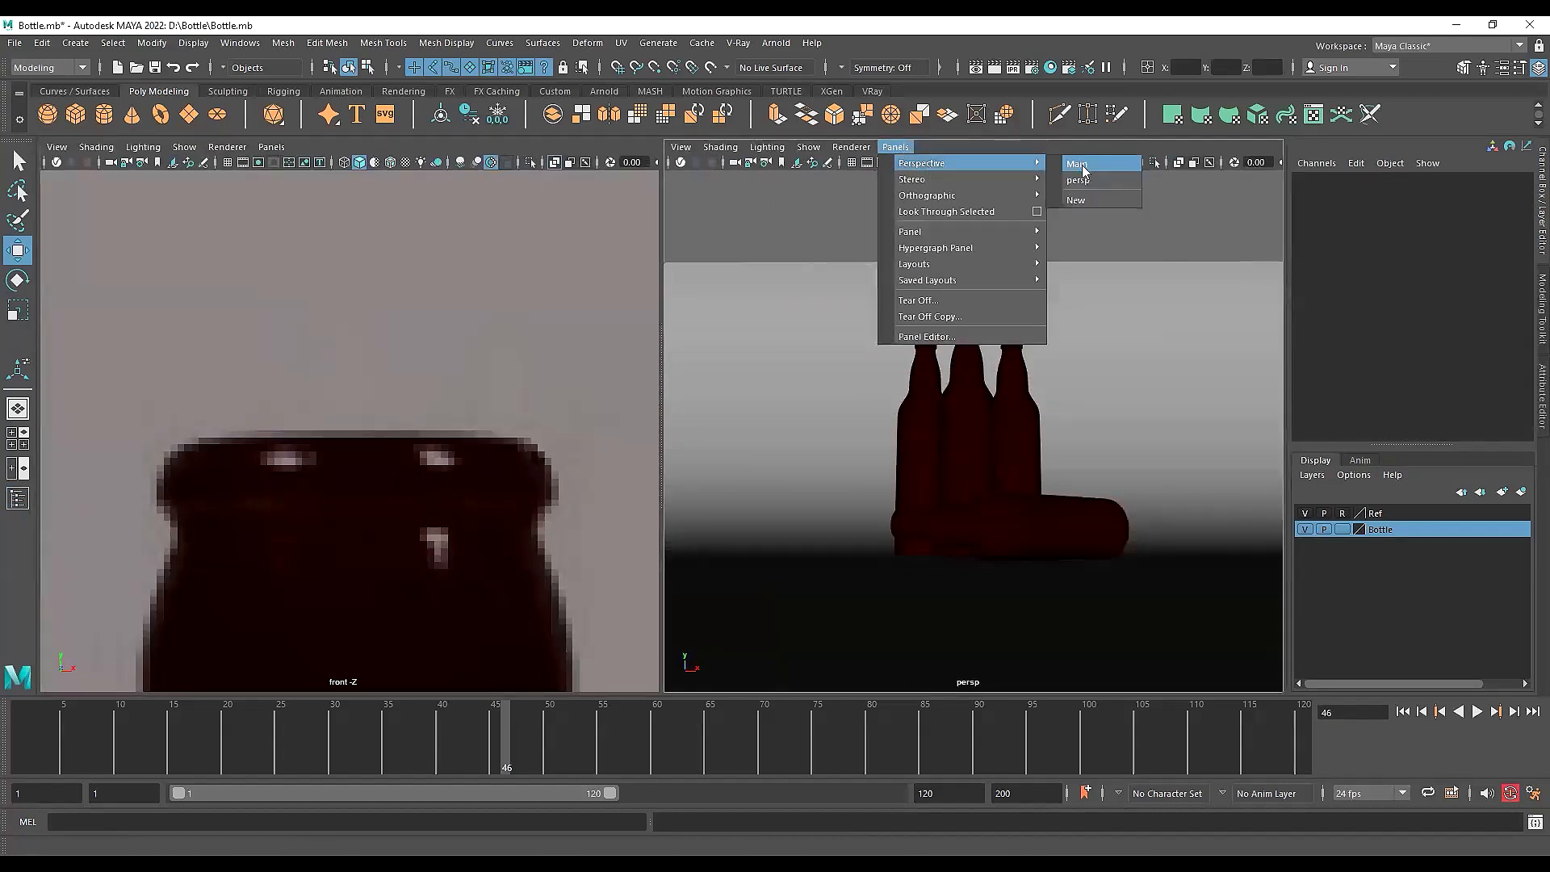
{"action": "left_click", "coordinate": [1081, 164]}
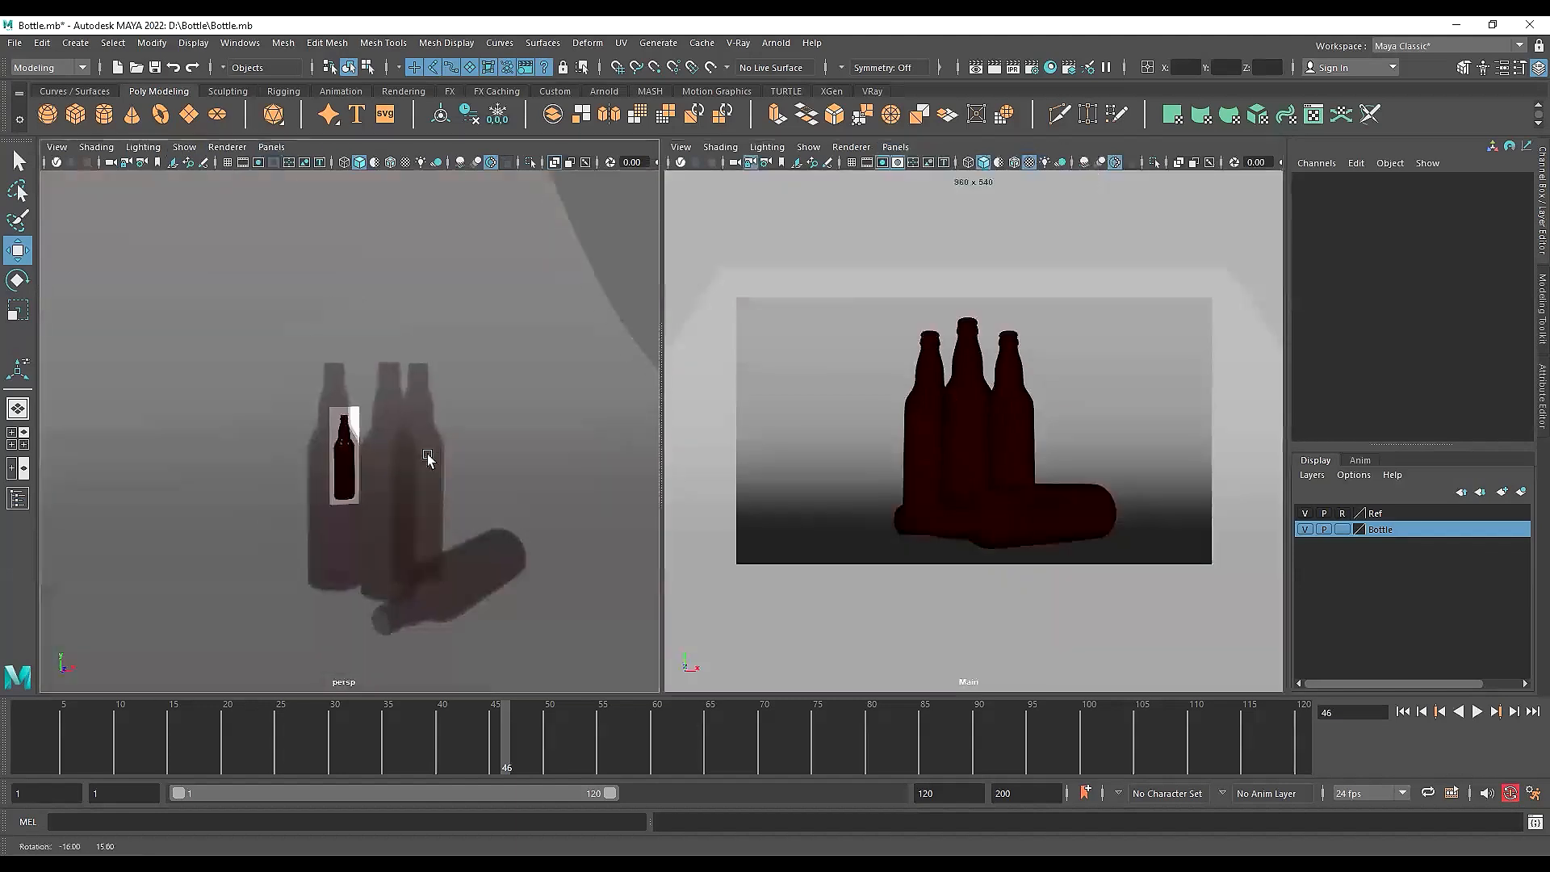
Turn off X-ray shading in the perspective view and frame the bottle group from the front
{"action": "mouse_move", "coordinate": [412, 452]}
{"action": "left_mouse_down", "text": "alt"}
{"action": "mouse_move", "coordinate": [389, 452]}
{"action": "mouse_move", "coordinate": [412, 460]}
{"action": "left_mouse_up", "text": "alt"}
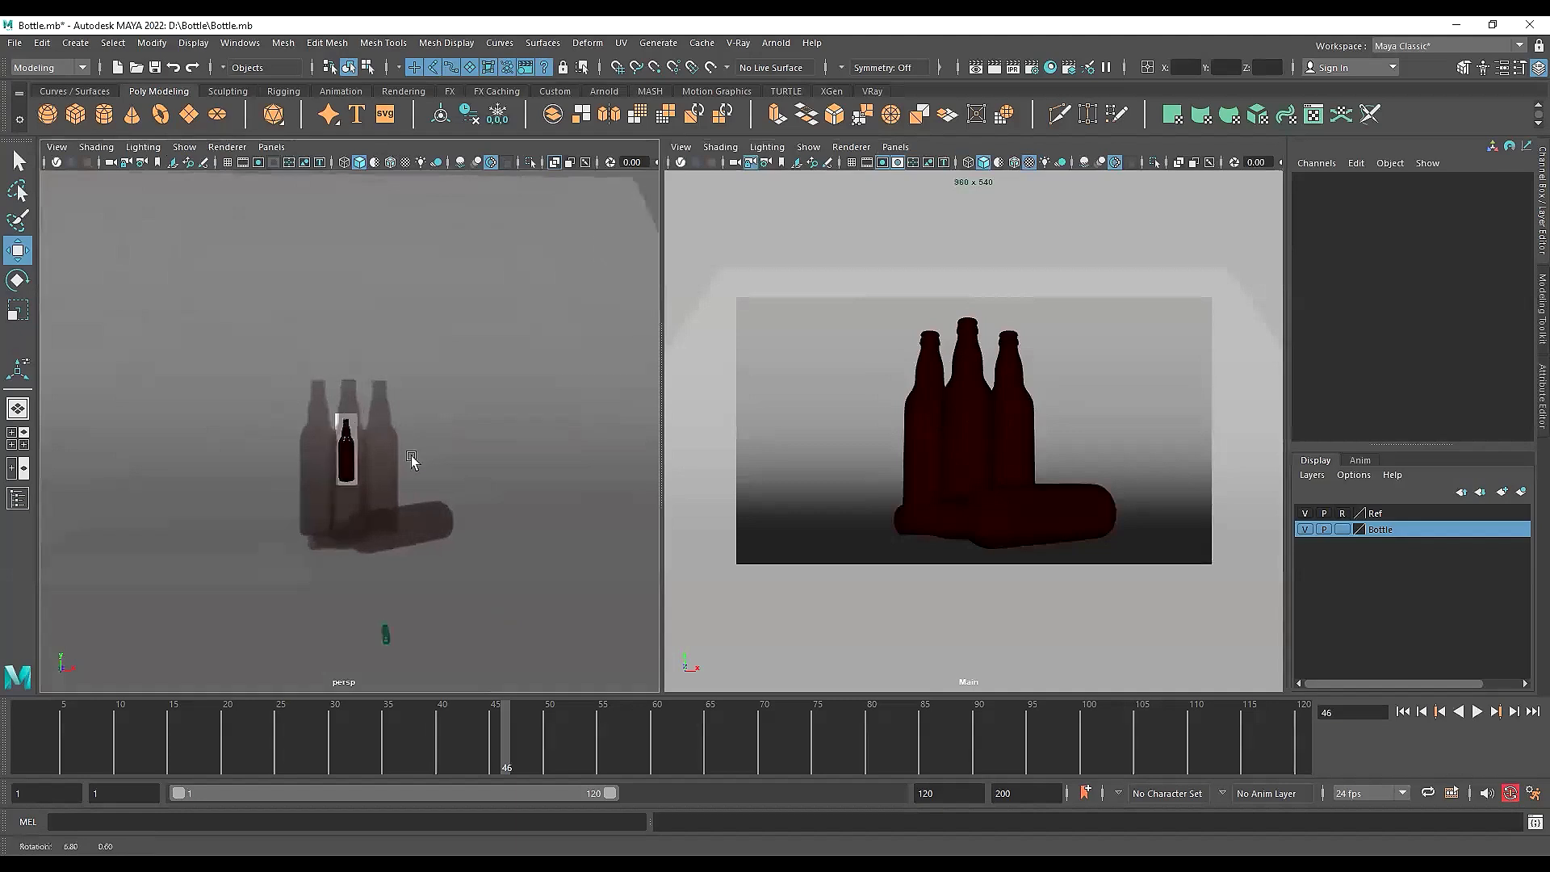
{"action": "left_click_drag", "start_coordinate": [303, 453], "coordinate": [333, 467], "text": "alt"}
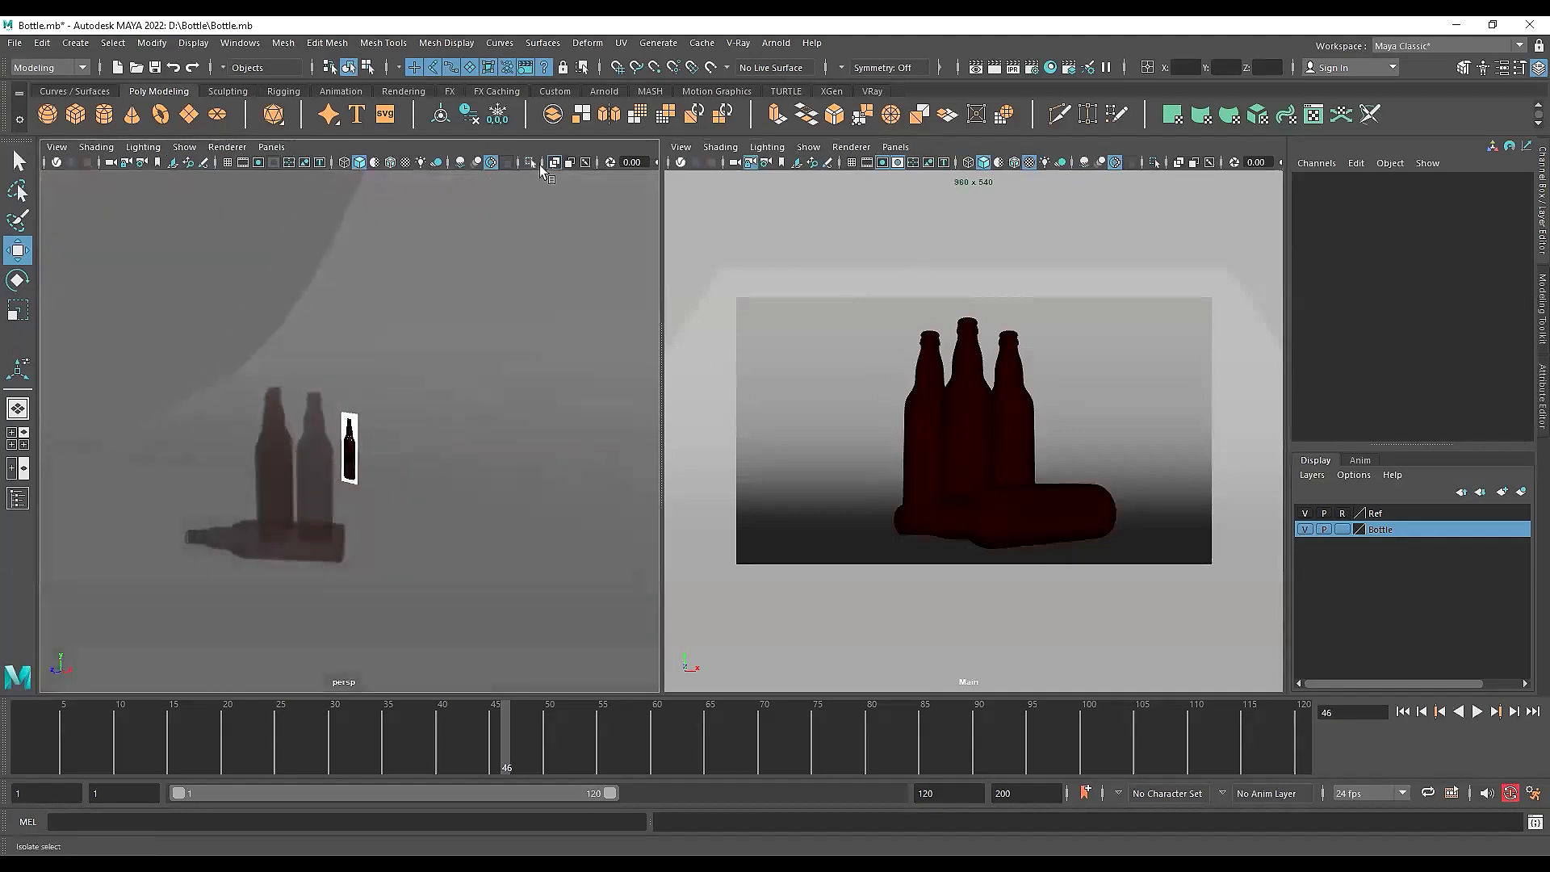
{"action": "left_click", "coordinate": [551, 163]}
{"action": "mouse_move", "coordinate": [380, 336]}
{"action": "left_mouse_down", "text": "alt"}
{"action": "mouse_move", "coordinate": [423, 415]}
{"action": "mouse_move", "coordinate": [336, 412]}
{"action": "mouse_move", "coordinate": [391, 356]}
{"action": "left_mouse_up", "text": "alt"}
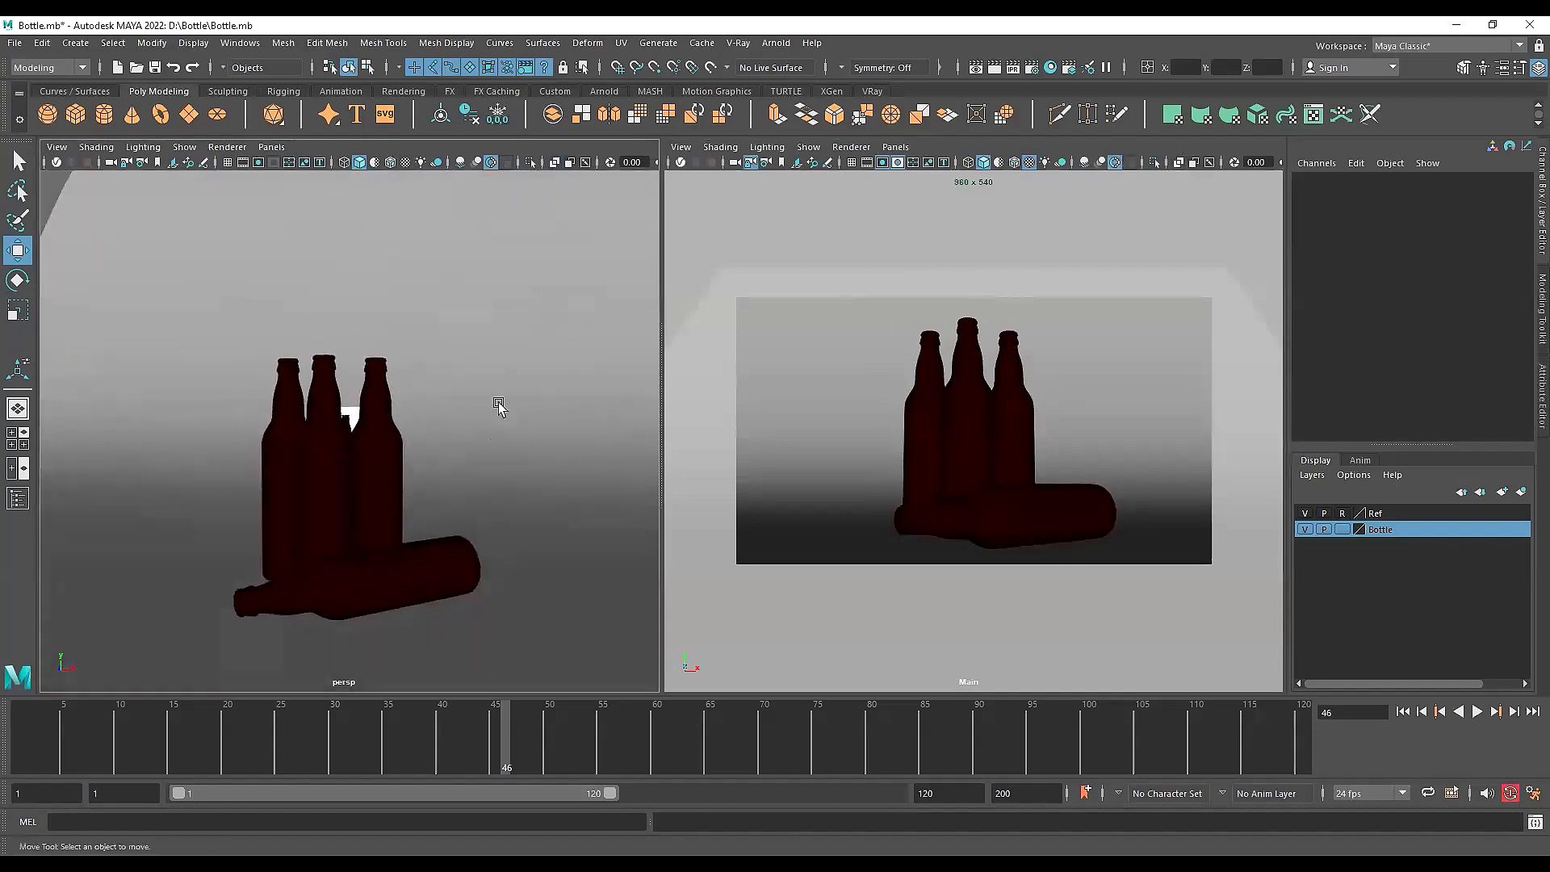
{"action": "middle_click_drag", "start_coordinate": [502, 409], "coordinate": [503, 371], "text": "alt"}
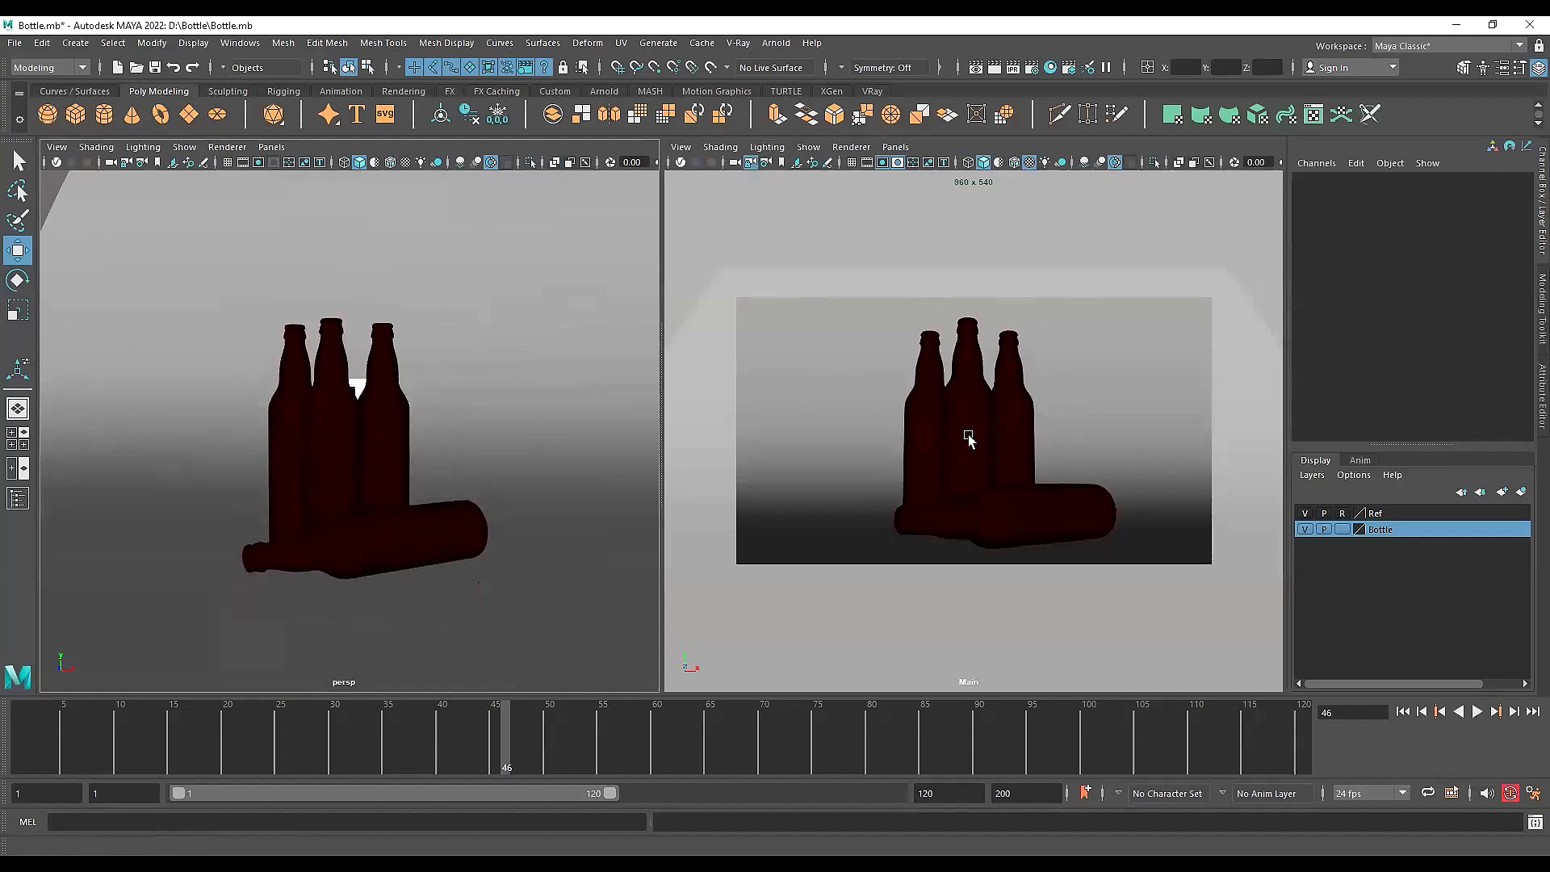
Hide the bottle reference image in the perspective view while keeping the other object types displayed
{"action": "left_click", "coordinate": [184, 146]}
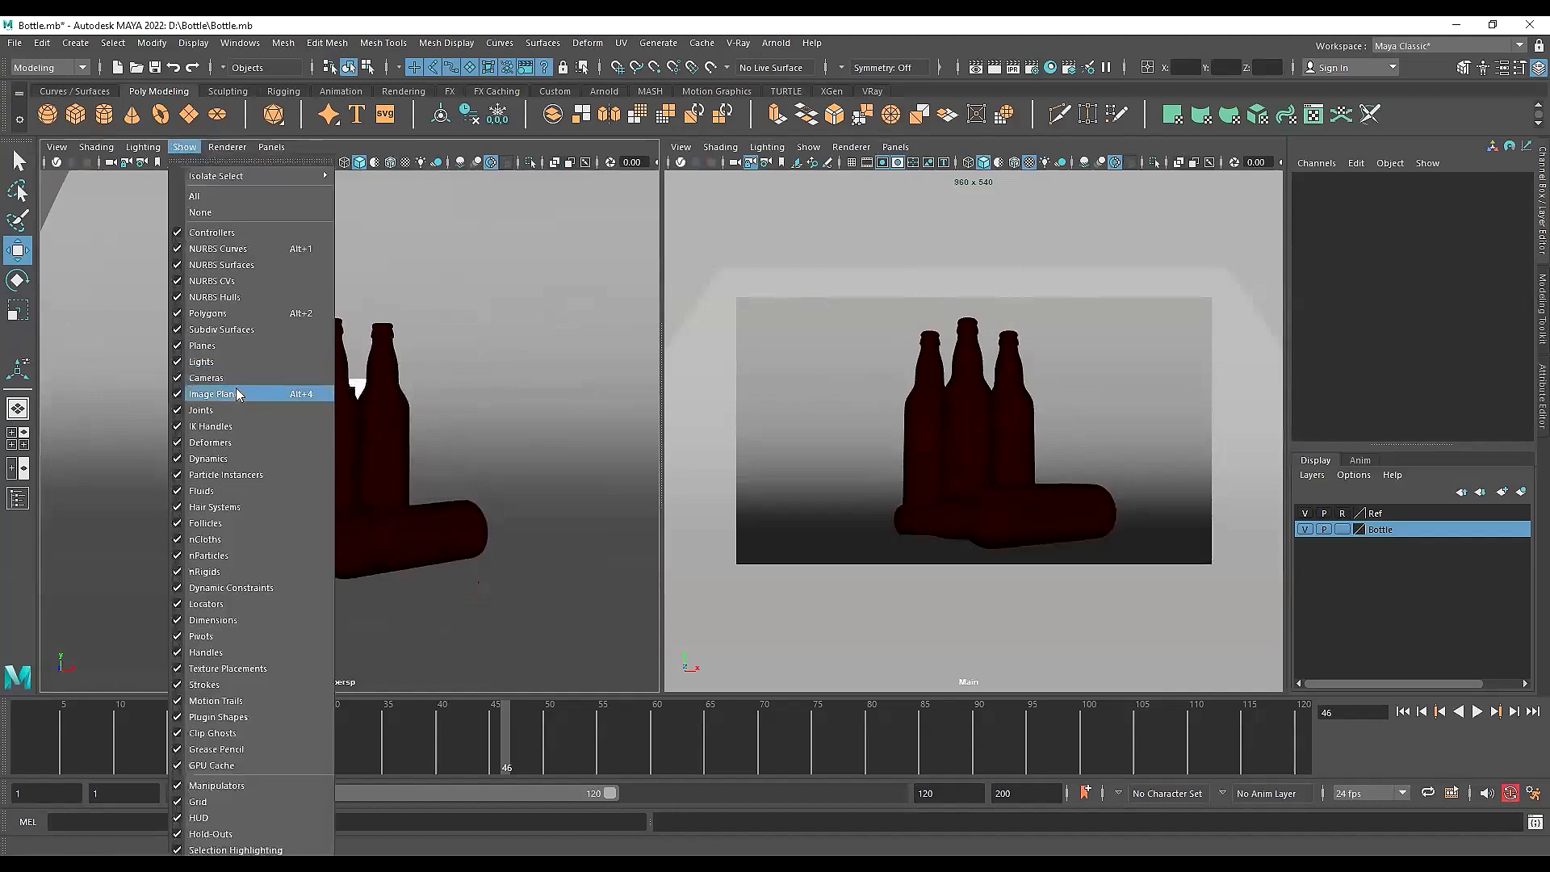
{"action": "left_click", "coordinate": [202, 212]}
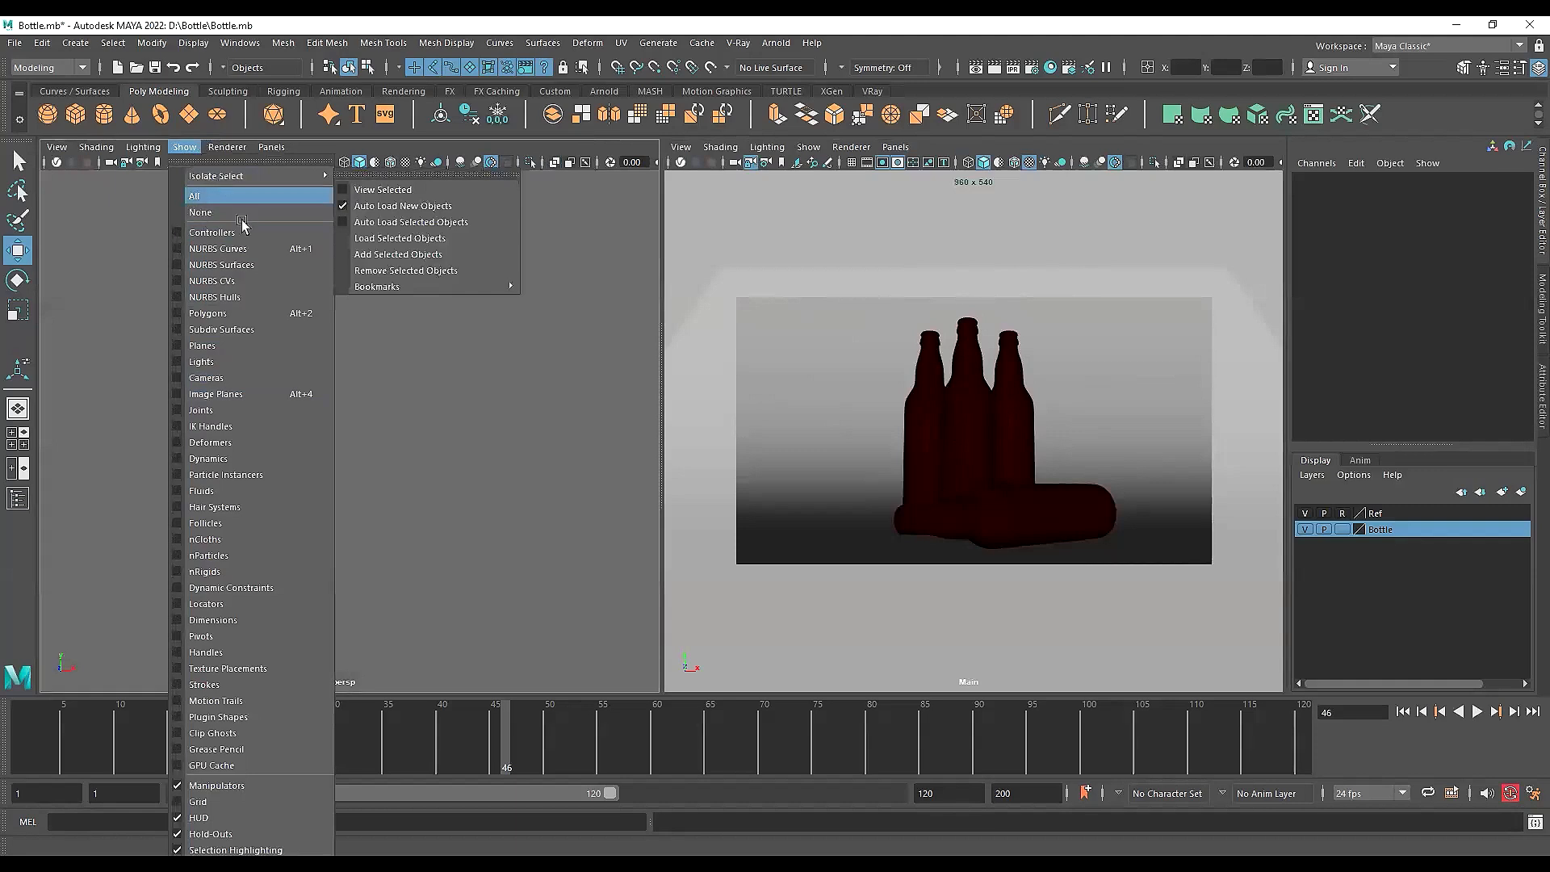
{"action": "left_click", "coordinate": [194, 195]}
{"action": "left_click", "coordinate": [184, 146]}
{"action": "left_click", "coordinate": [387, 407]}
{"action": "scroll", "coordinate": [395, 412], "scroll_direction": "down", "scroll_amount": 5}
{"action": "mouse_move", "coordinate": [395, 412]}
{"action": "left_mouse_down", "text": "alt"}
{"action": "mouse_move", "coordinate": [419, 428]}
{"action": "mouse_move", "coordinate": [395, 403]}
{"action": "left_mouse_up", "text": "alt"}
{"action": "left_click", "coordinate": [76, 200]}
{"action": "middle_click_drag", "start_coordinate": [502, 302], "coordinate": [465, 300], "text": "alt"}
{"action": "left_click_drag", "start_coordinate": [465, 301], "coordinate": [395, 367], "text": "alt"}
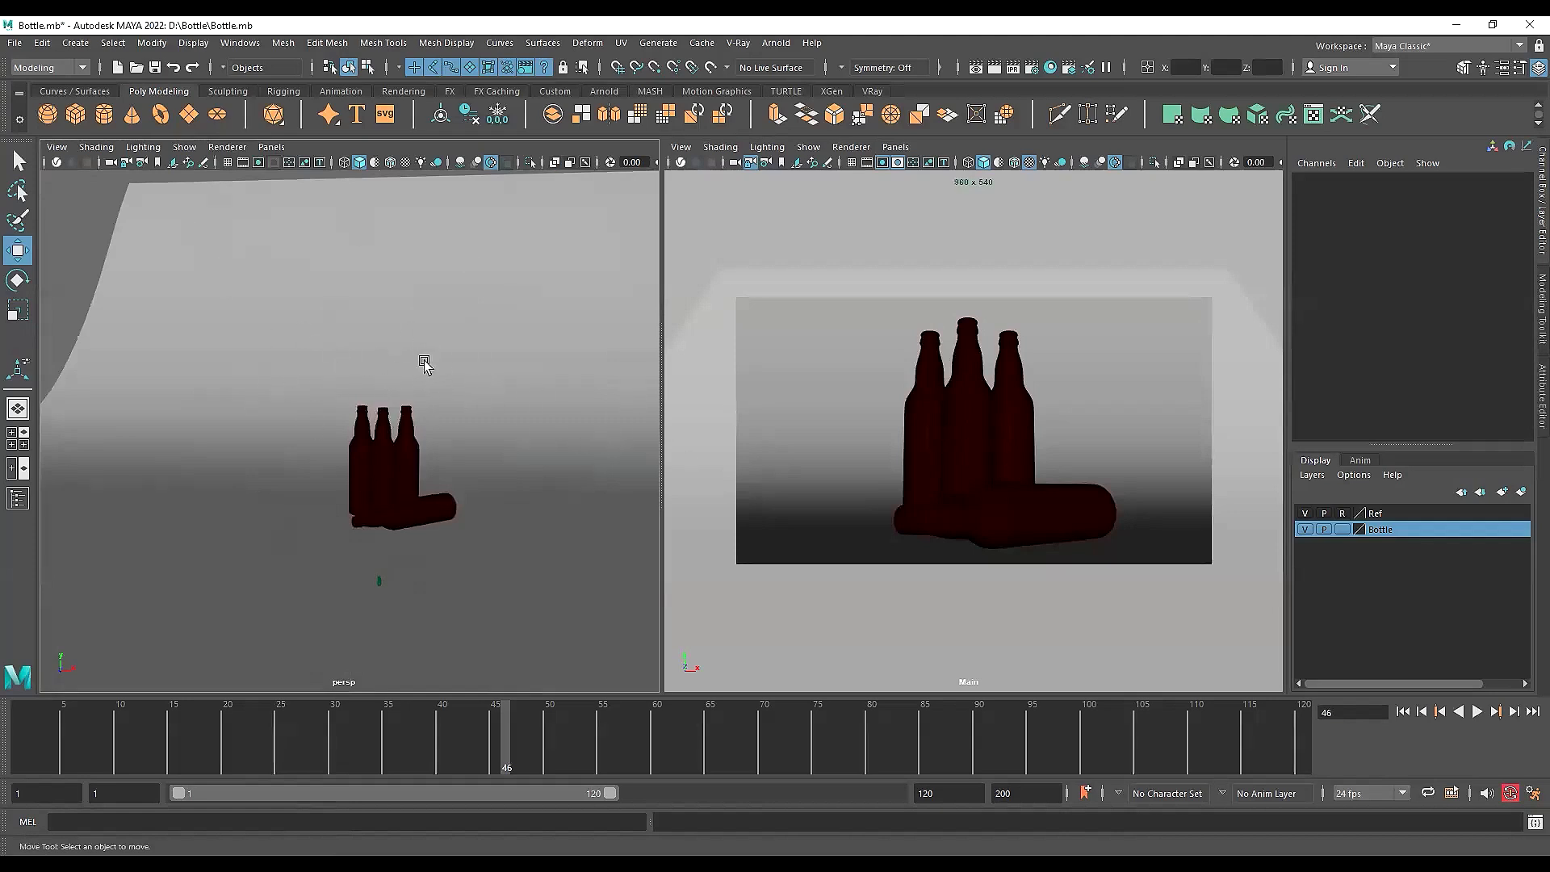
{"action": "left_click", "coordinate": [25, 506]}
{"action": "left_click", "coordinate": [25, 505]}
{"action": "left_click", "coordinate": [897, 163]}
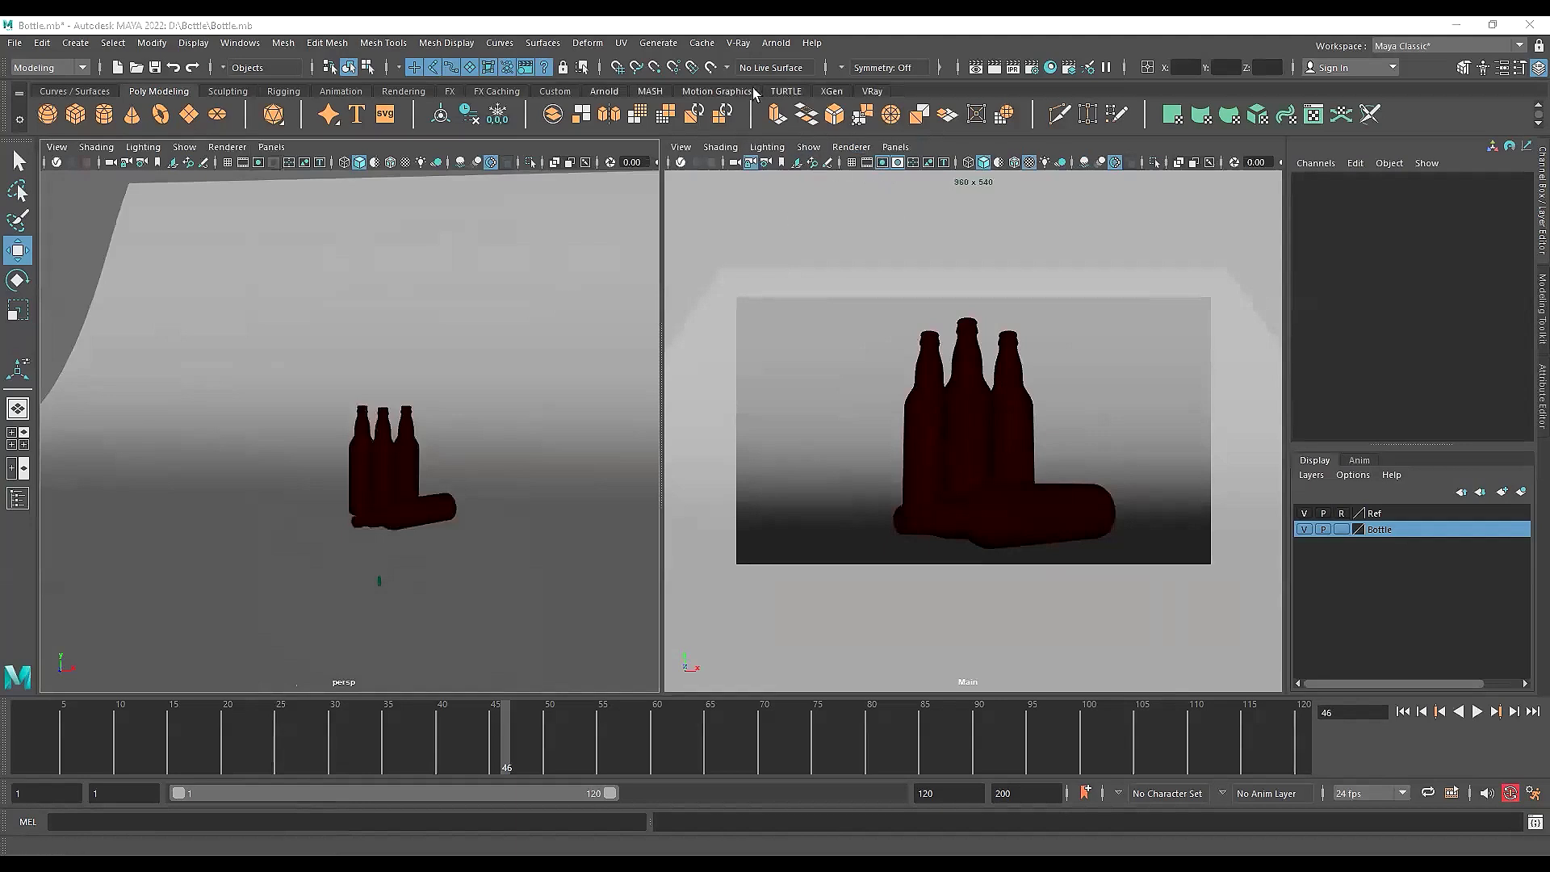
{"action": "left_click", "coordinate": [733, 44]}
{"action": "left_click", "coordinate": [733, 46]}
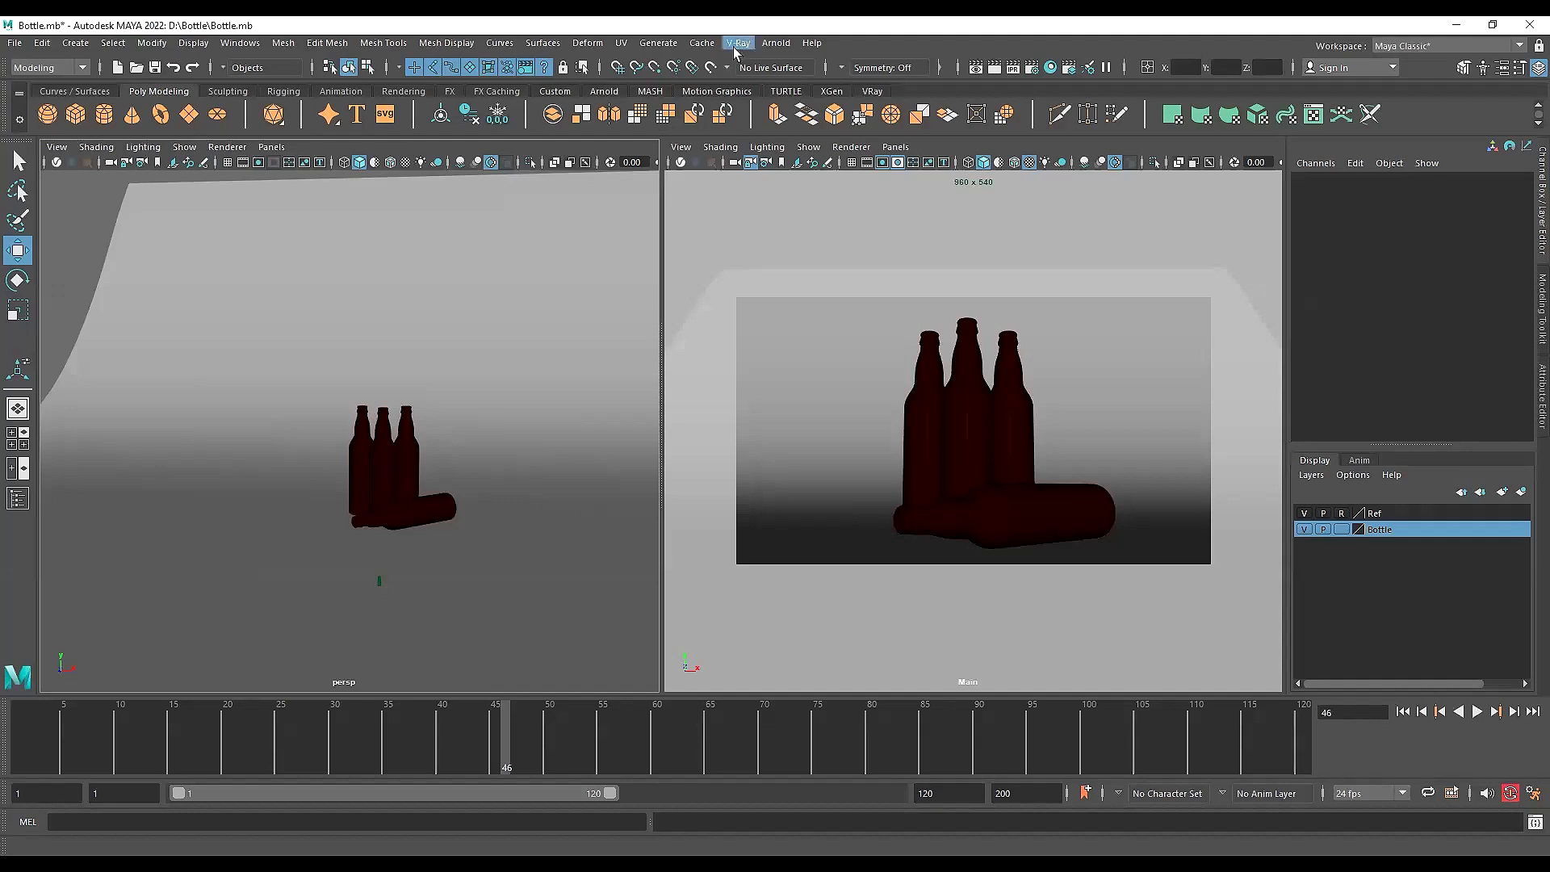
Add an Arnold skydome light to the scene
{"action": "left_click", "coordinate": [775, 43]}
{"action": "mouse_move", "coordinate": [797, 124]}
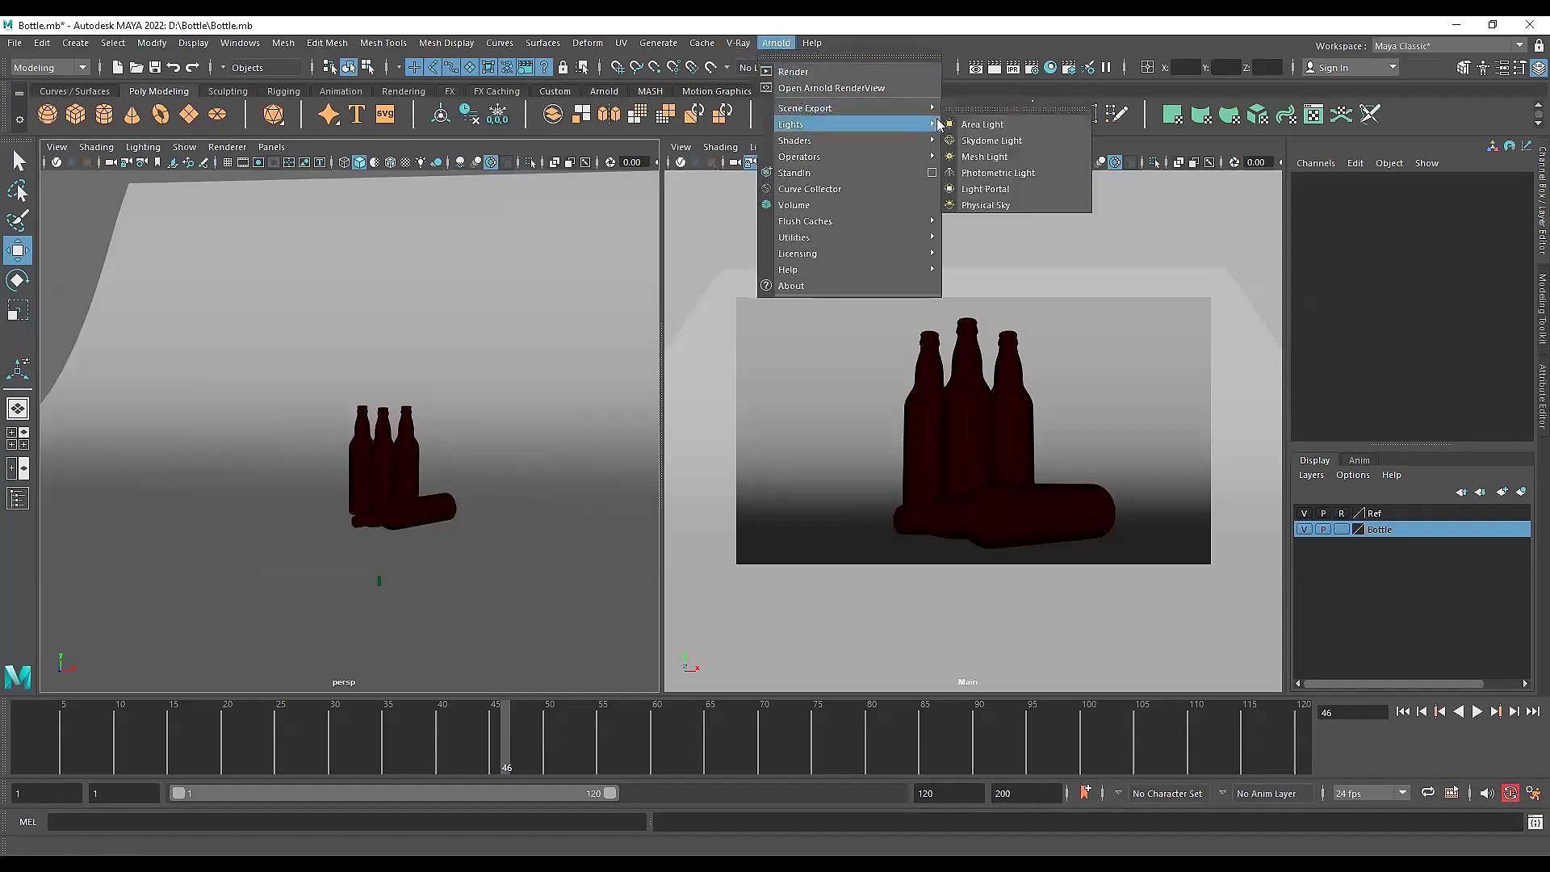
{"action": "left_click", "coordinate": [997, 141]}
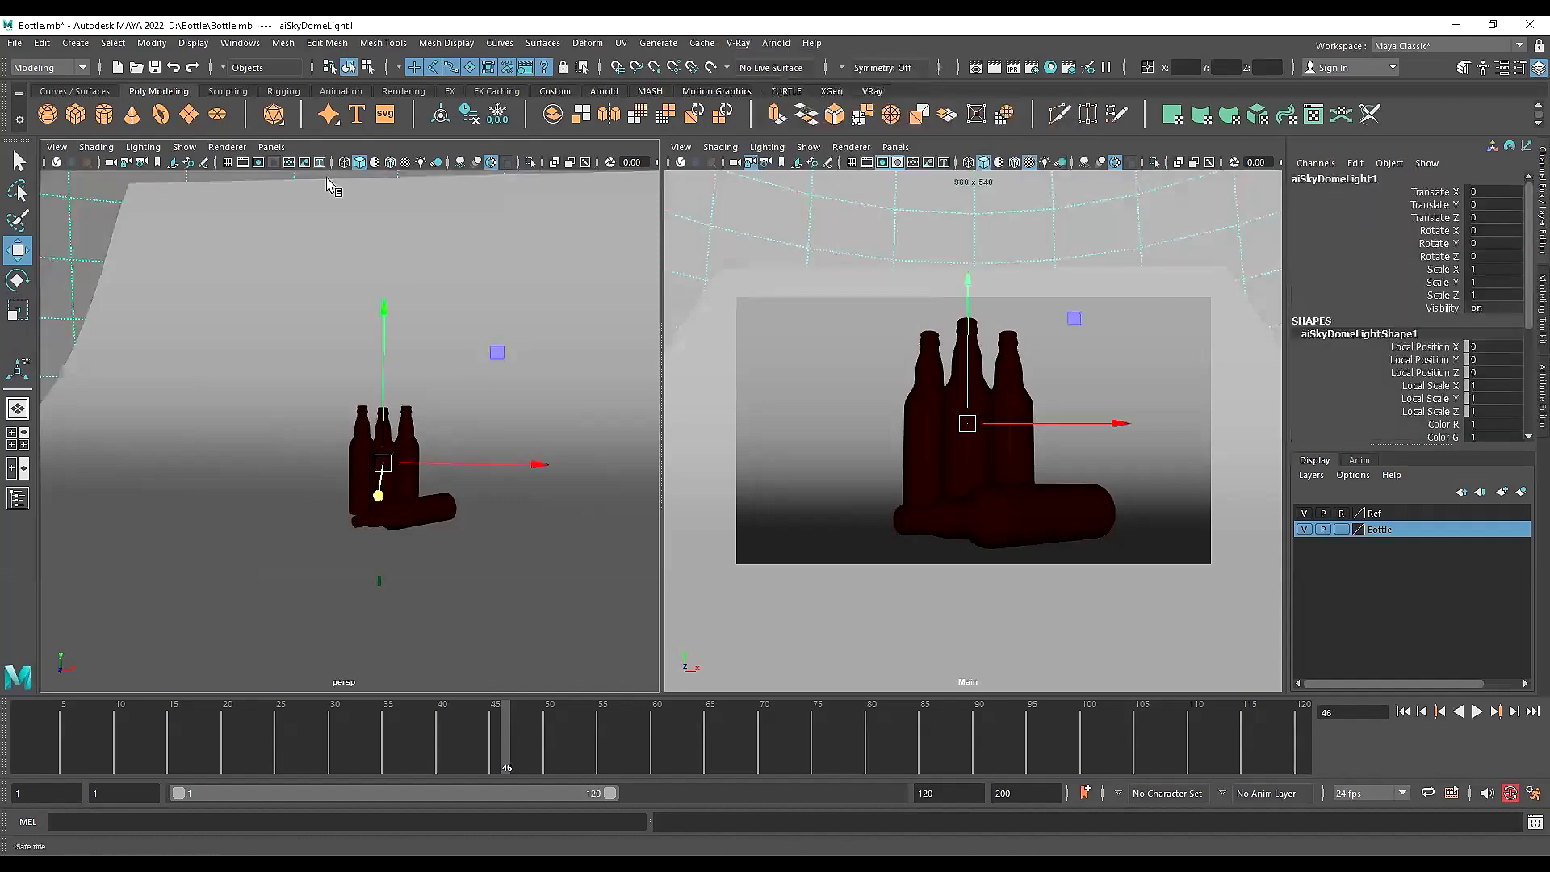
Map the skydome light's color to a file texture using studio_small_03_4k.exr from the Desktop
{"action": "left_click", "coordinate": [1537, 416]}
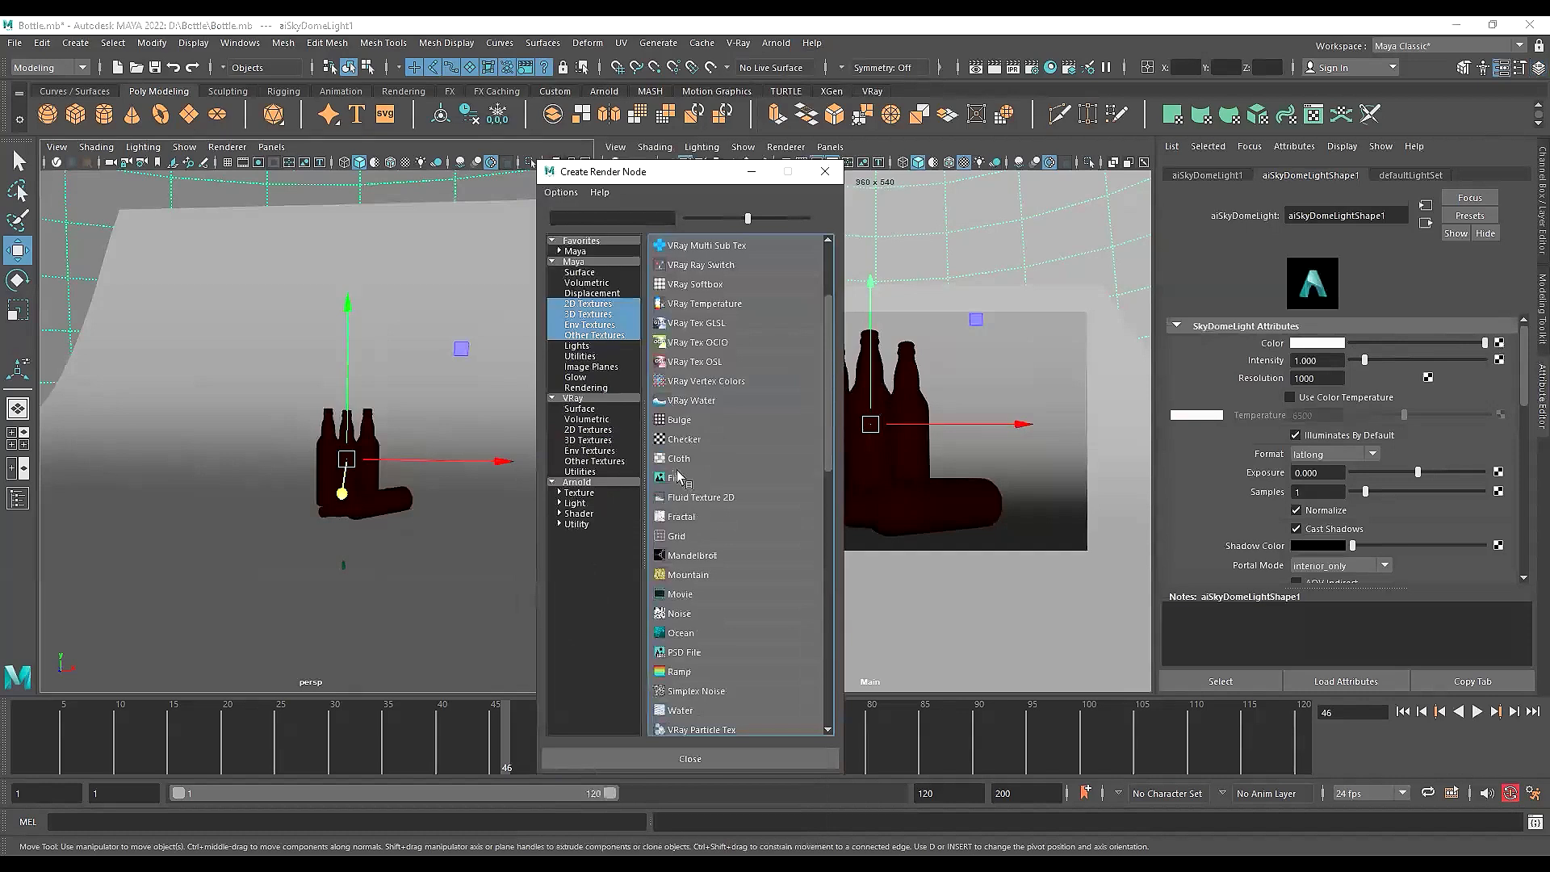
{"action": "left_click", "coordinate": [676, 479]}
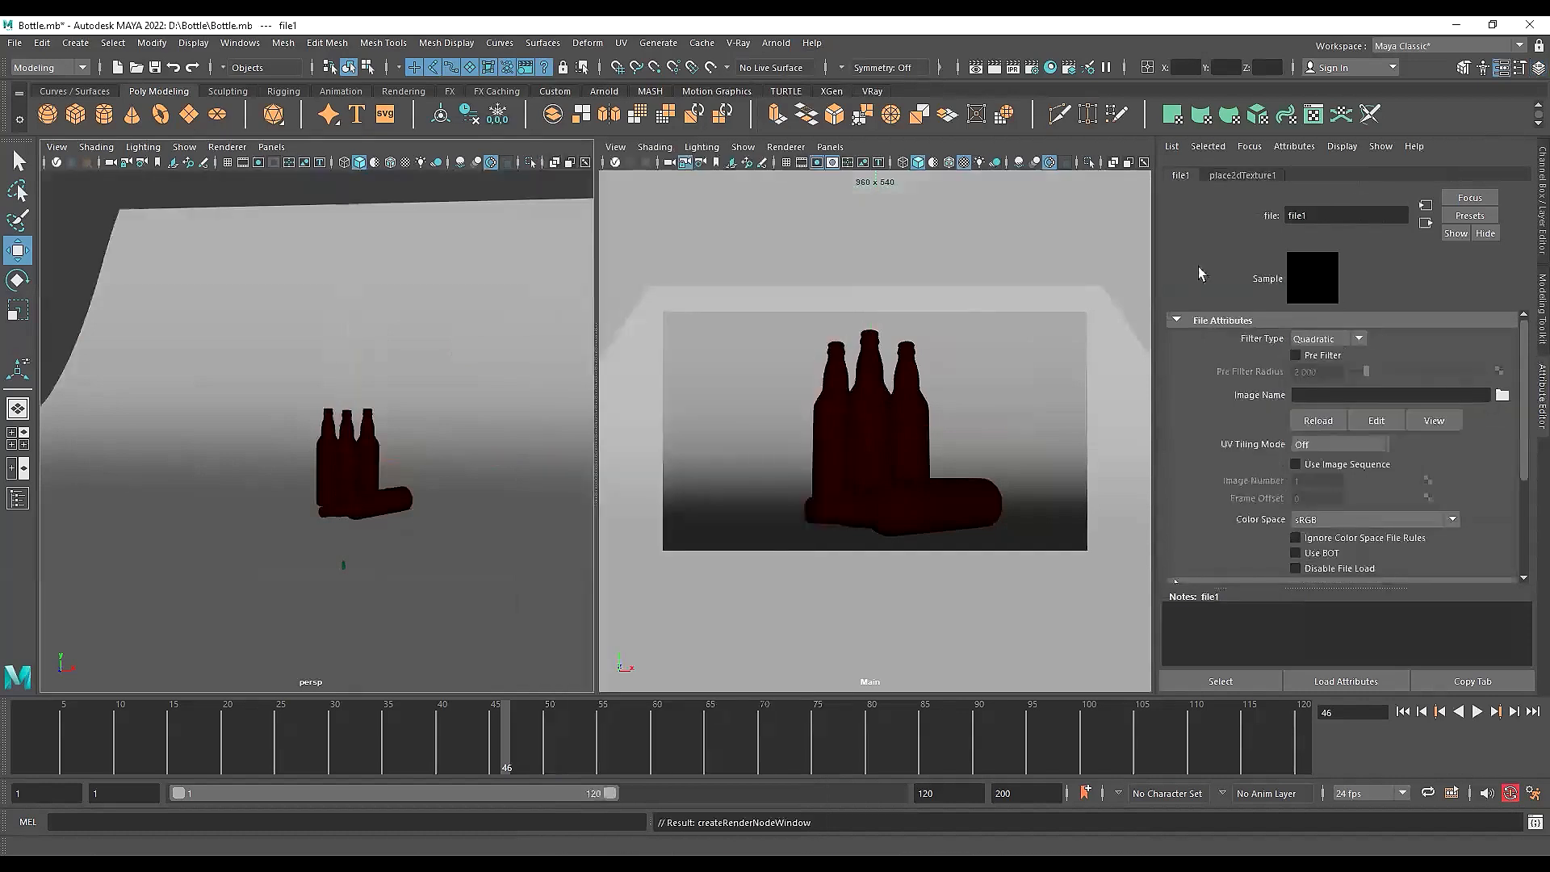
{"action": "left_click", "coordinate": [1503, 396]}
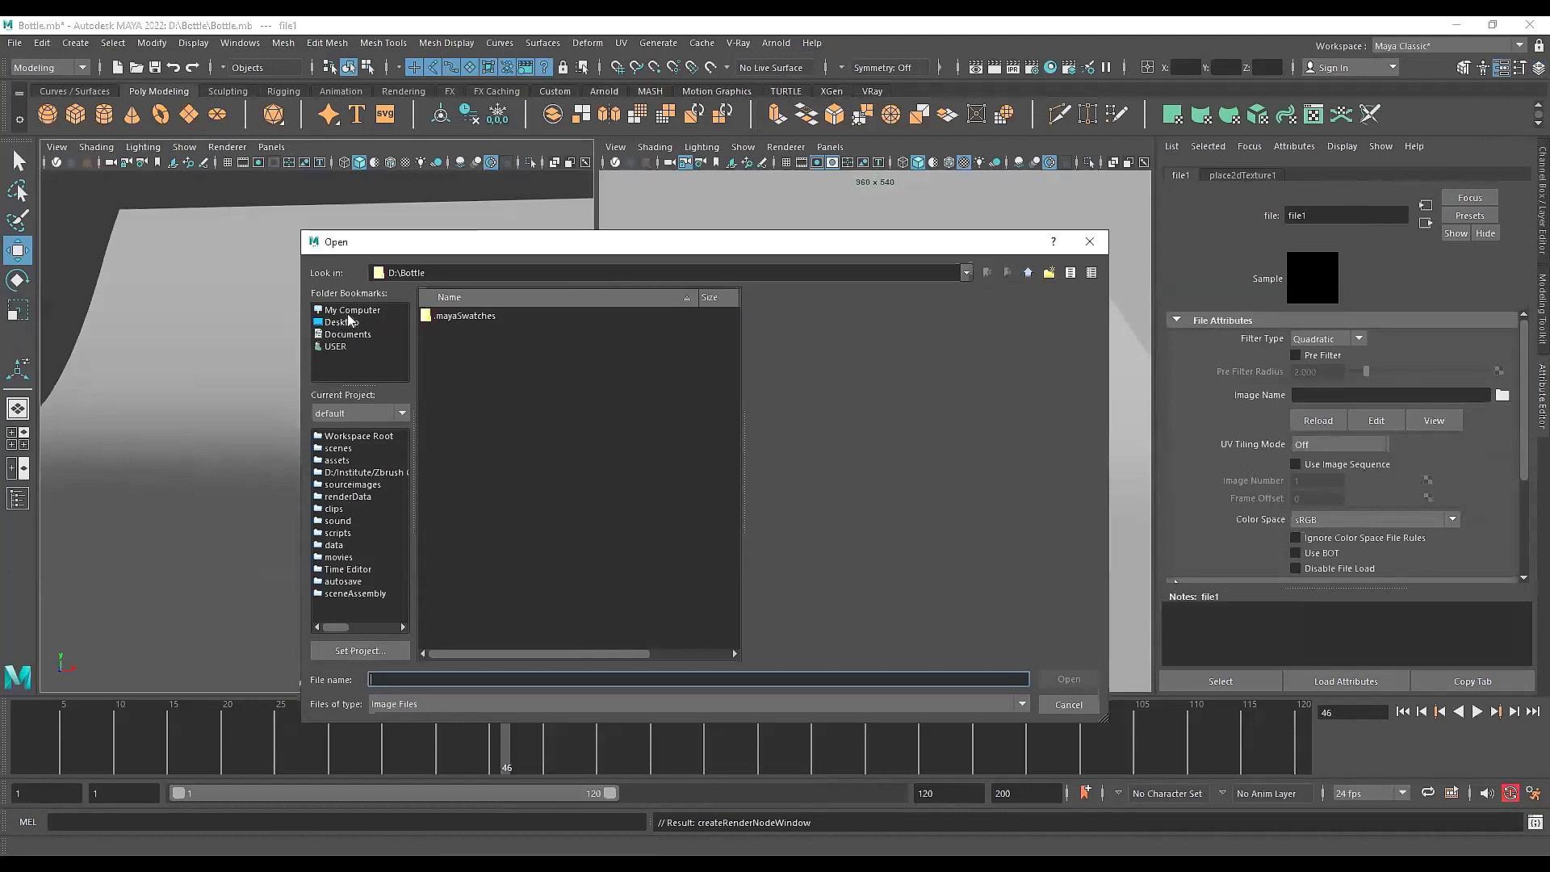
{"action": "left_click", "coordinate": [343, 322]}
{"action": "left_click", "coordinate": [477, 432]}
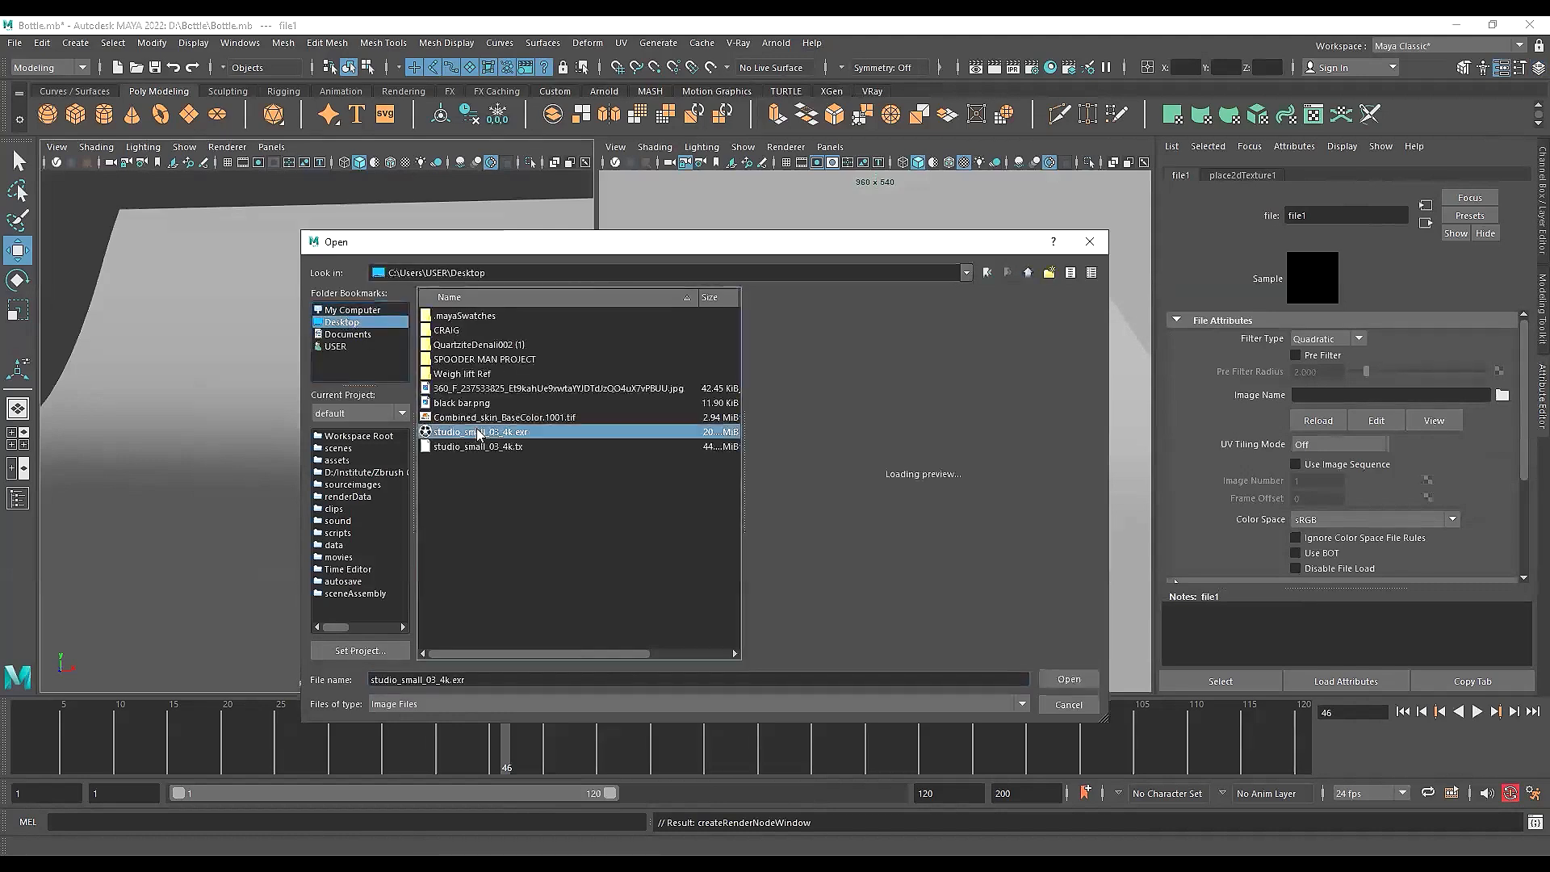
{"action": "left_click", "coordinate": [1069, 680]}
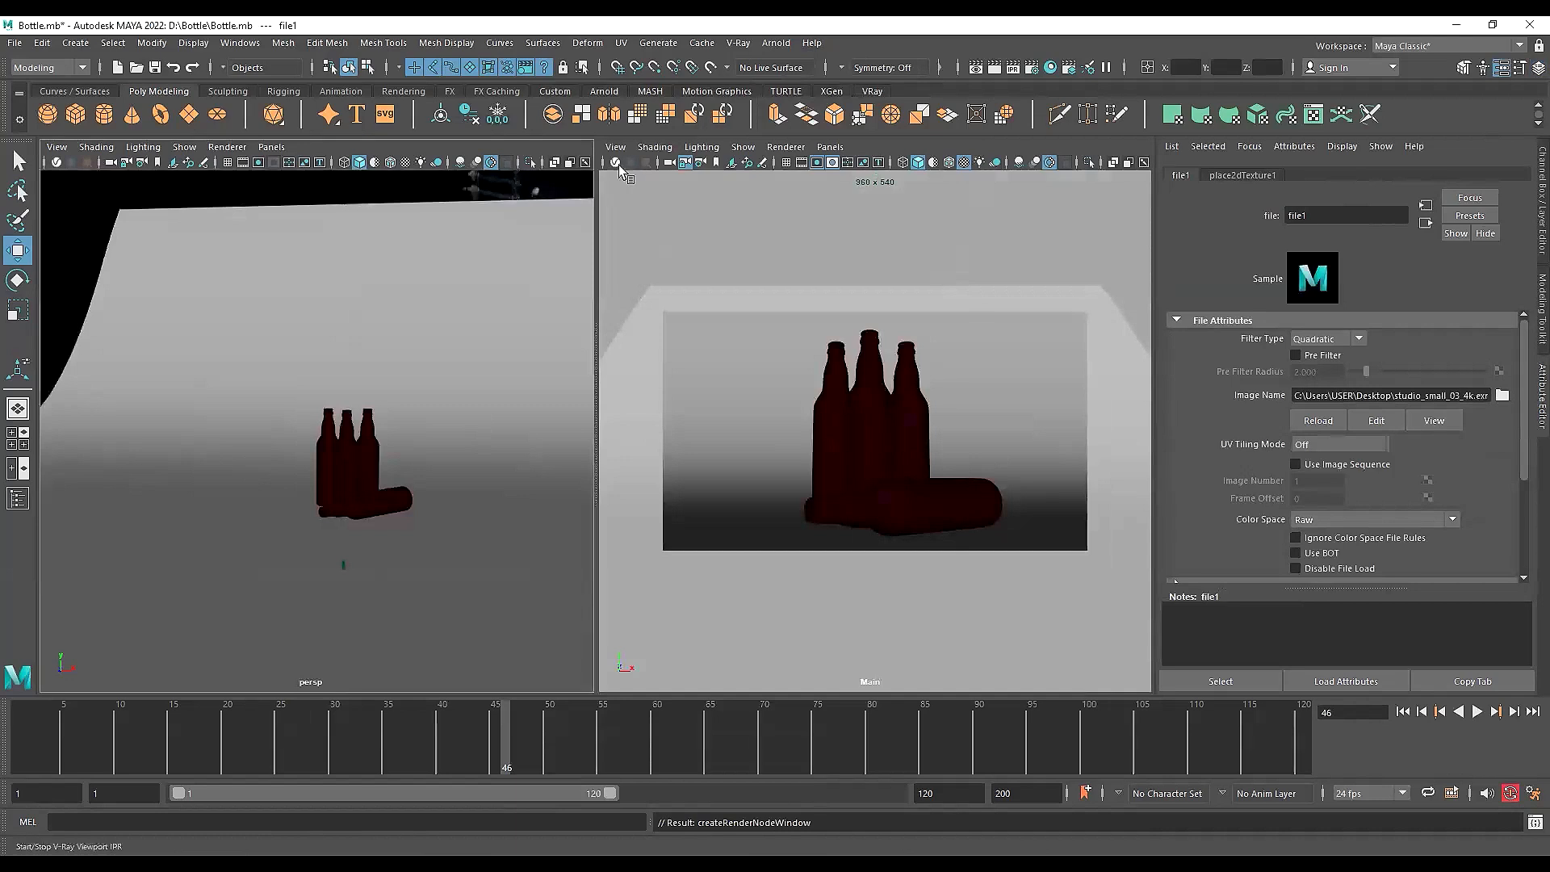
Start a live Arnold render in the Main camera view
{"action": "left_click", "coordinate": [785, 147]}
{"action": "left_click", "coordinate": [799, 209]}
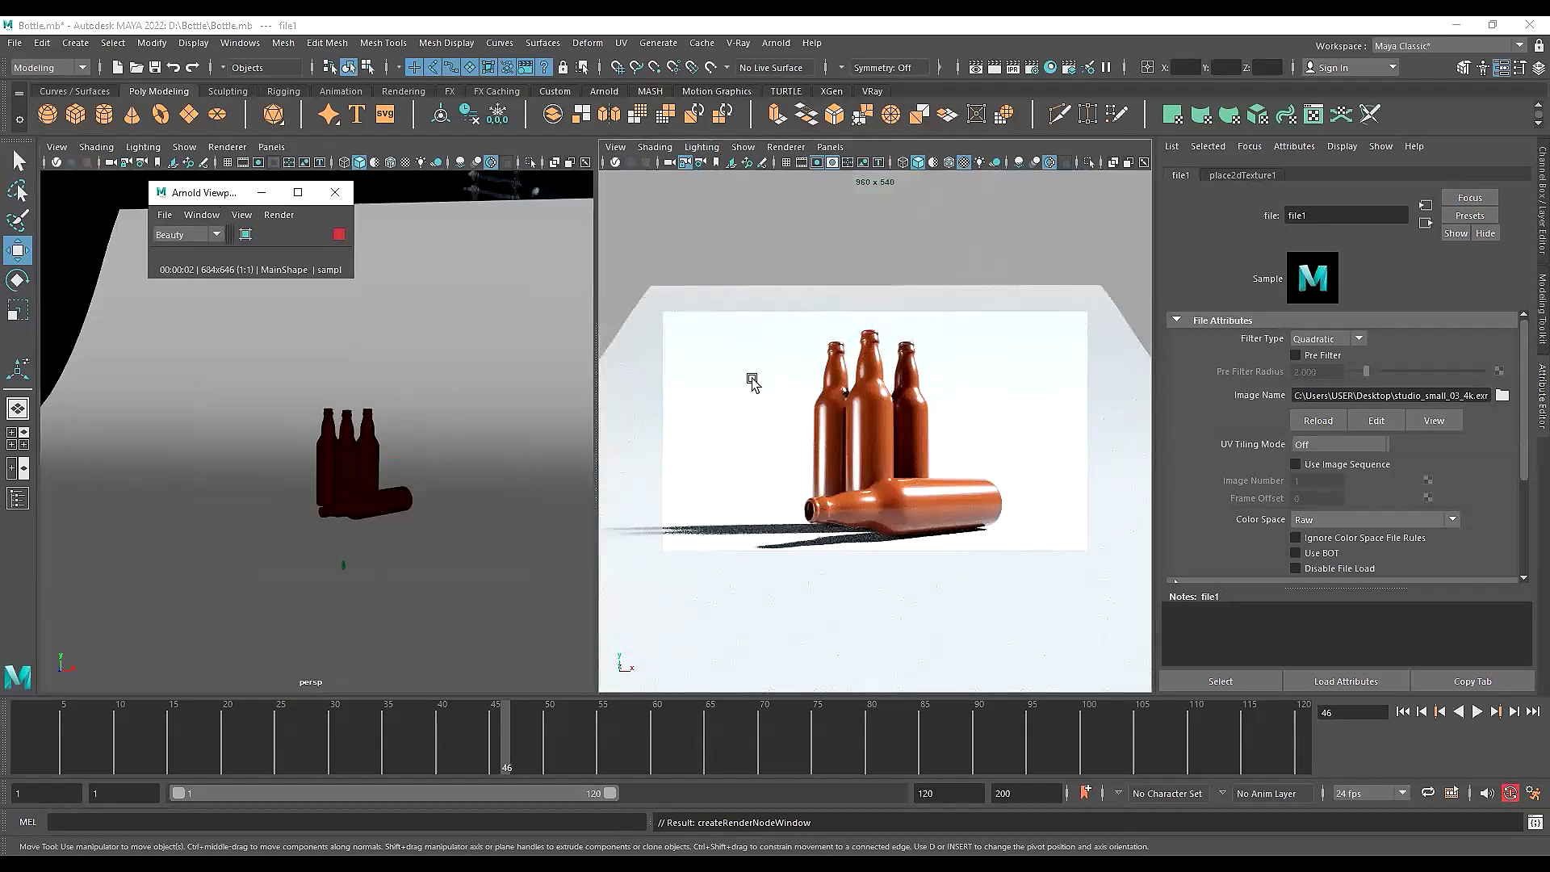
Undo the last move of the curved backdrop's upper edges and reposition them at about Z -251 cm, behind the bottles
{"action": "left_click", "coordinate": [815, 383]}
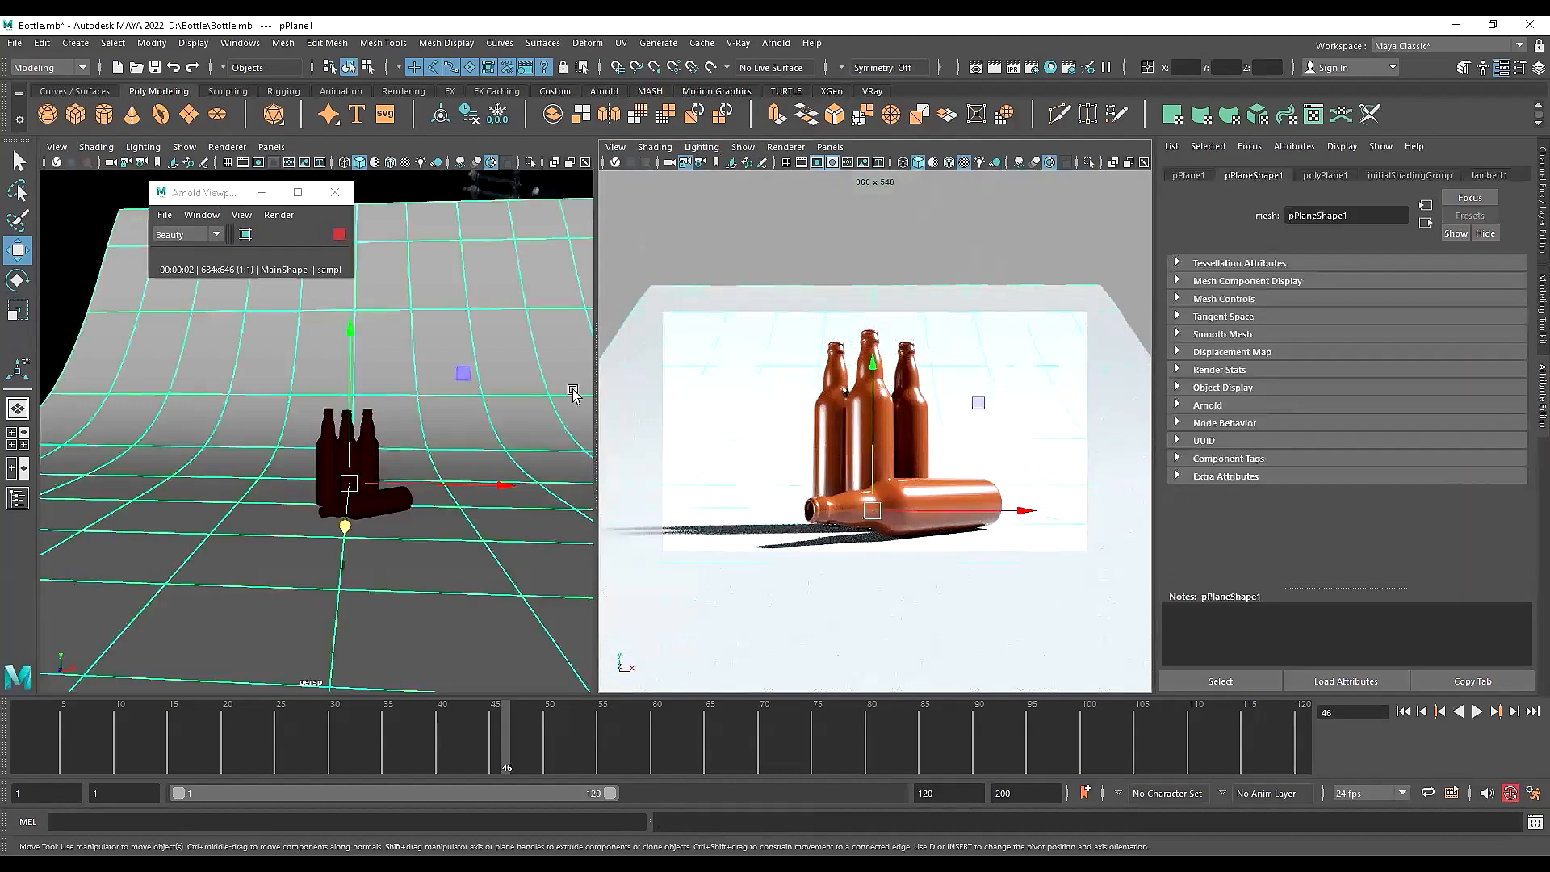
{"action": "right_click_drag", "start_coordinate": [422, 372], "coordinate": [353, 379], "text": "alt"}
{"action": "left_click_drag", "start_coordinate": [353, 380], "coordinate": [450, 380], "text": "alt"}
{"action": "right_click_drag", "start_coordinate": [450, 380], "coordinate": [371, 385], "text": "alt"}
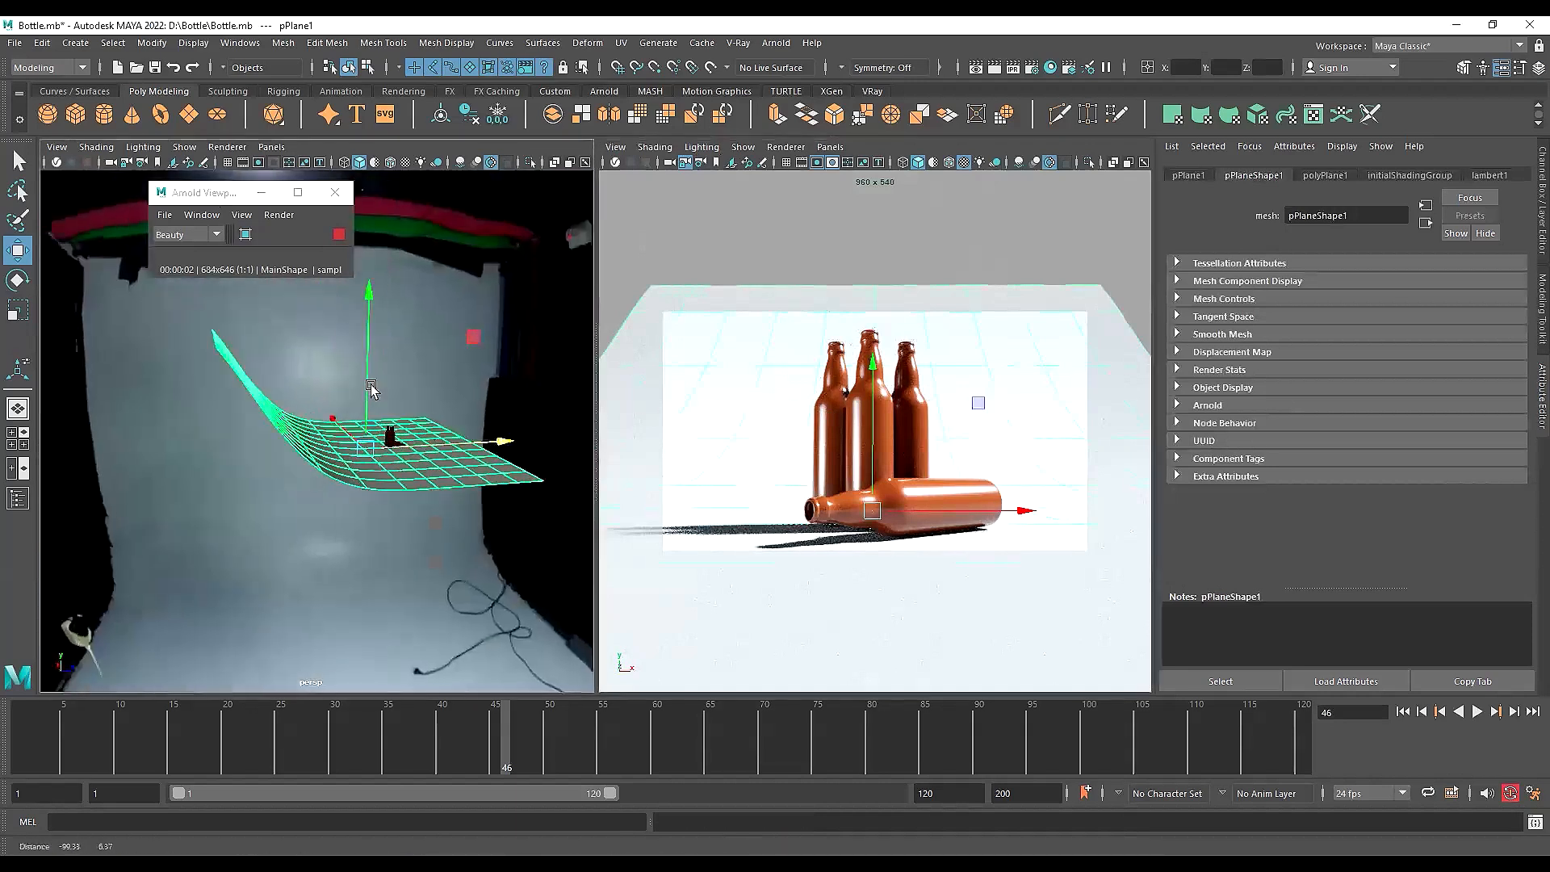
{"action": "left_click_drag", "start_coordinate": [370, 387], "coordinate": [203, 327], "text": "alt"}
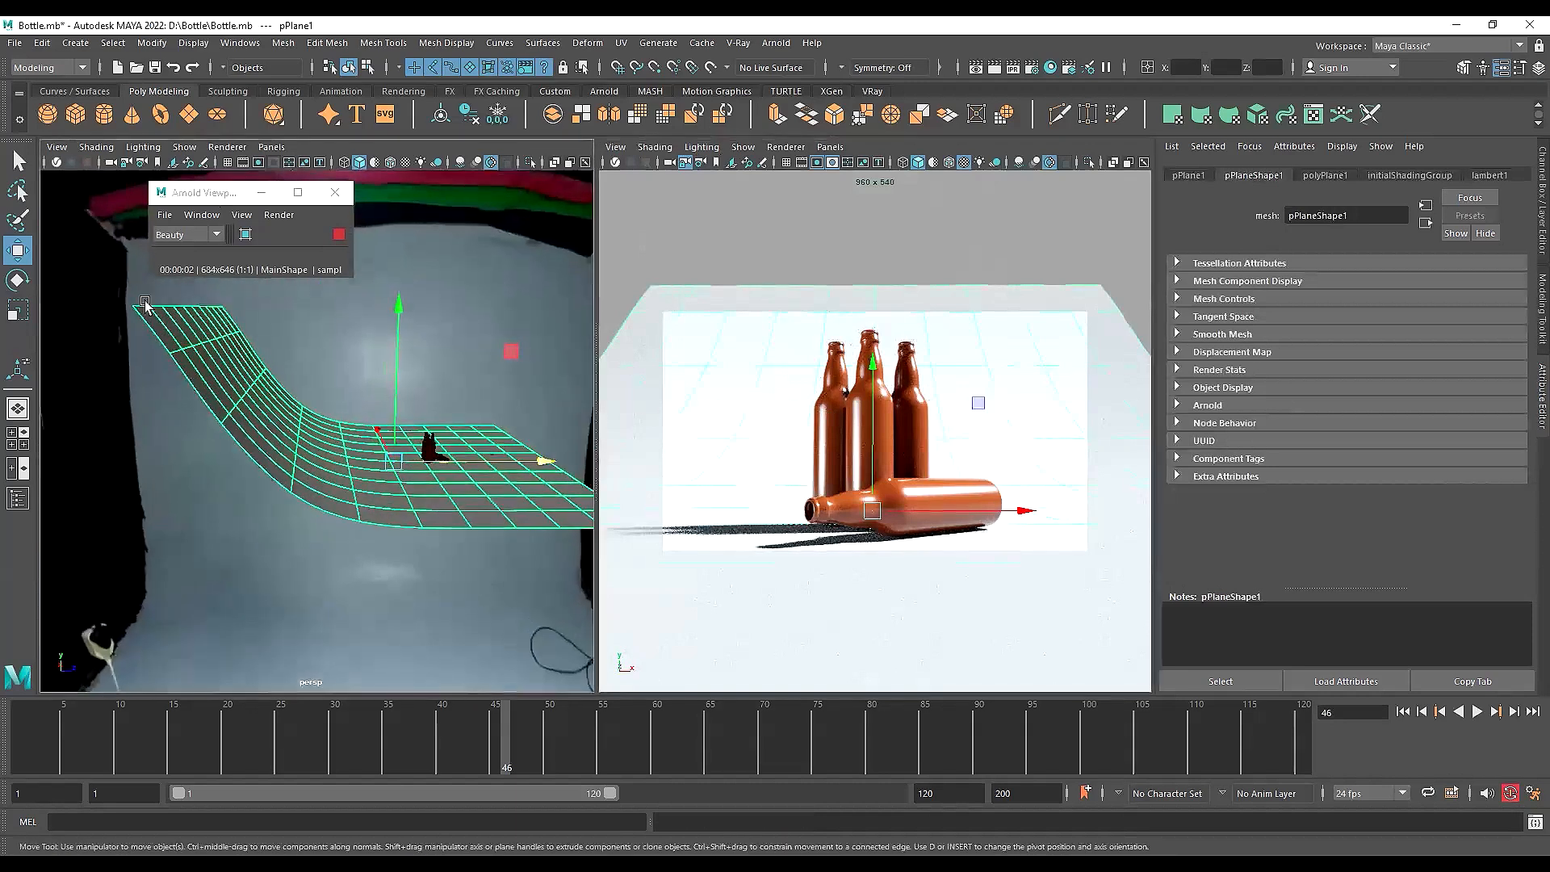
{"action": "key", "text": "ctrl+z"}
{"action": "key", "text": "ctrl+z"}
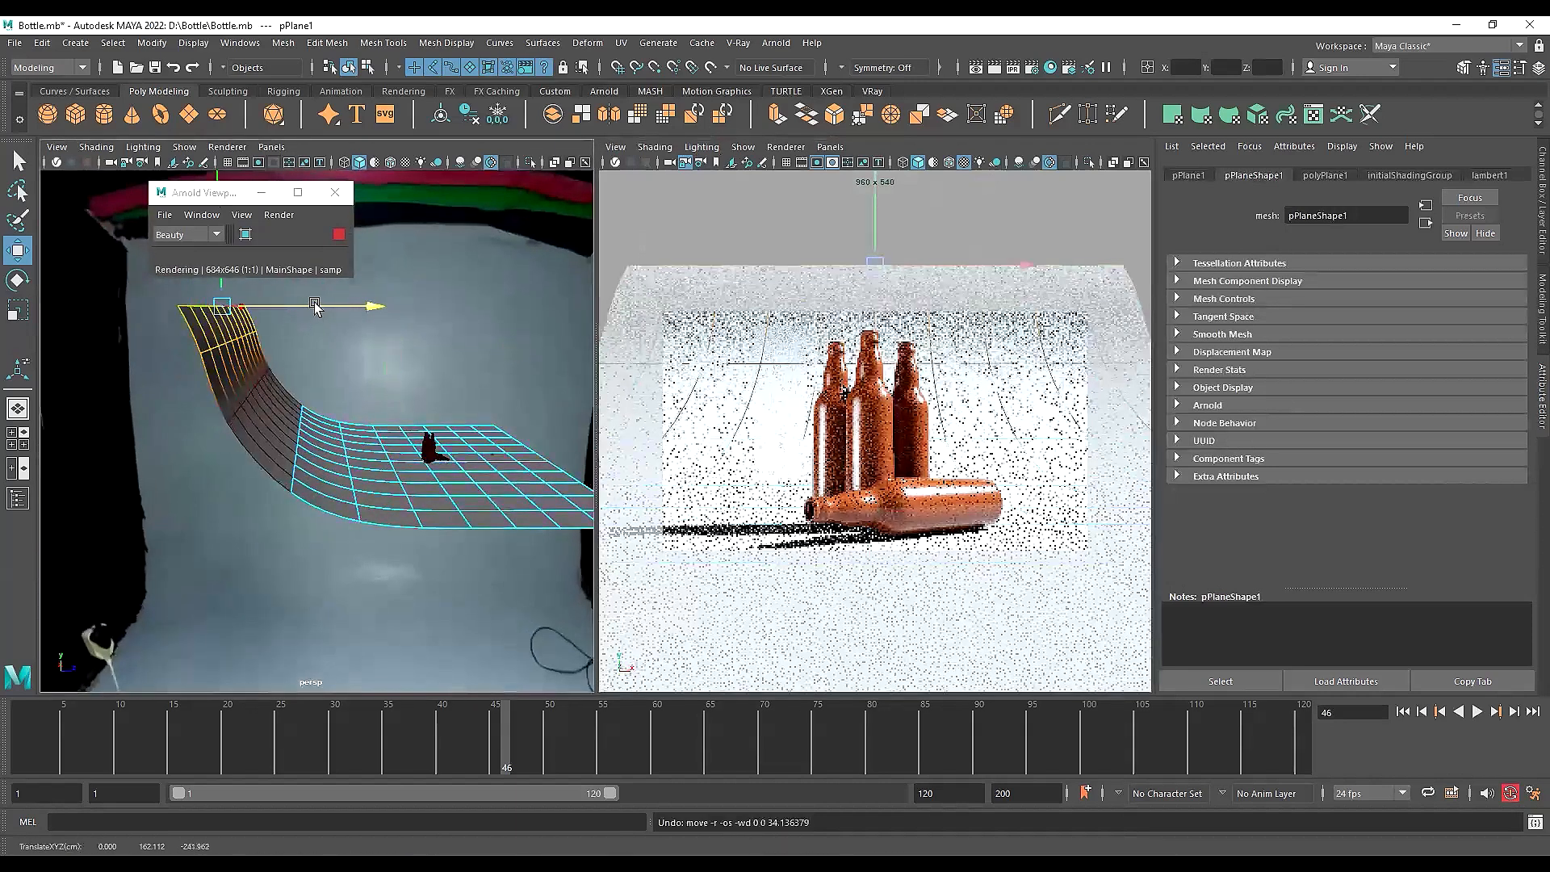
{"action": "mouse_move", "coordinate": [336, 307]}
{"action": "left_mouse_down"}
{"action": "mouse_move", "coordinate": [306, 307]}
{"action": "mouse_move", "coordinate": [329, 307]}
{"action": "left_mouse_up"}
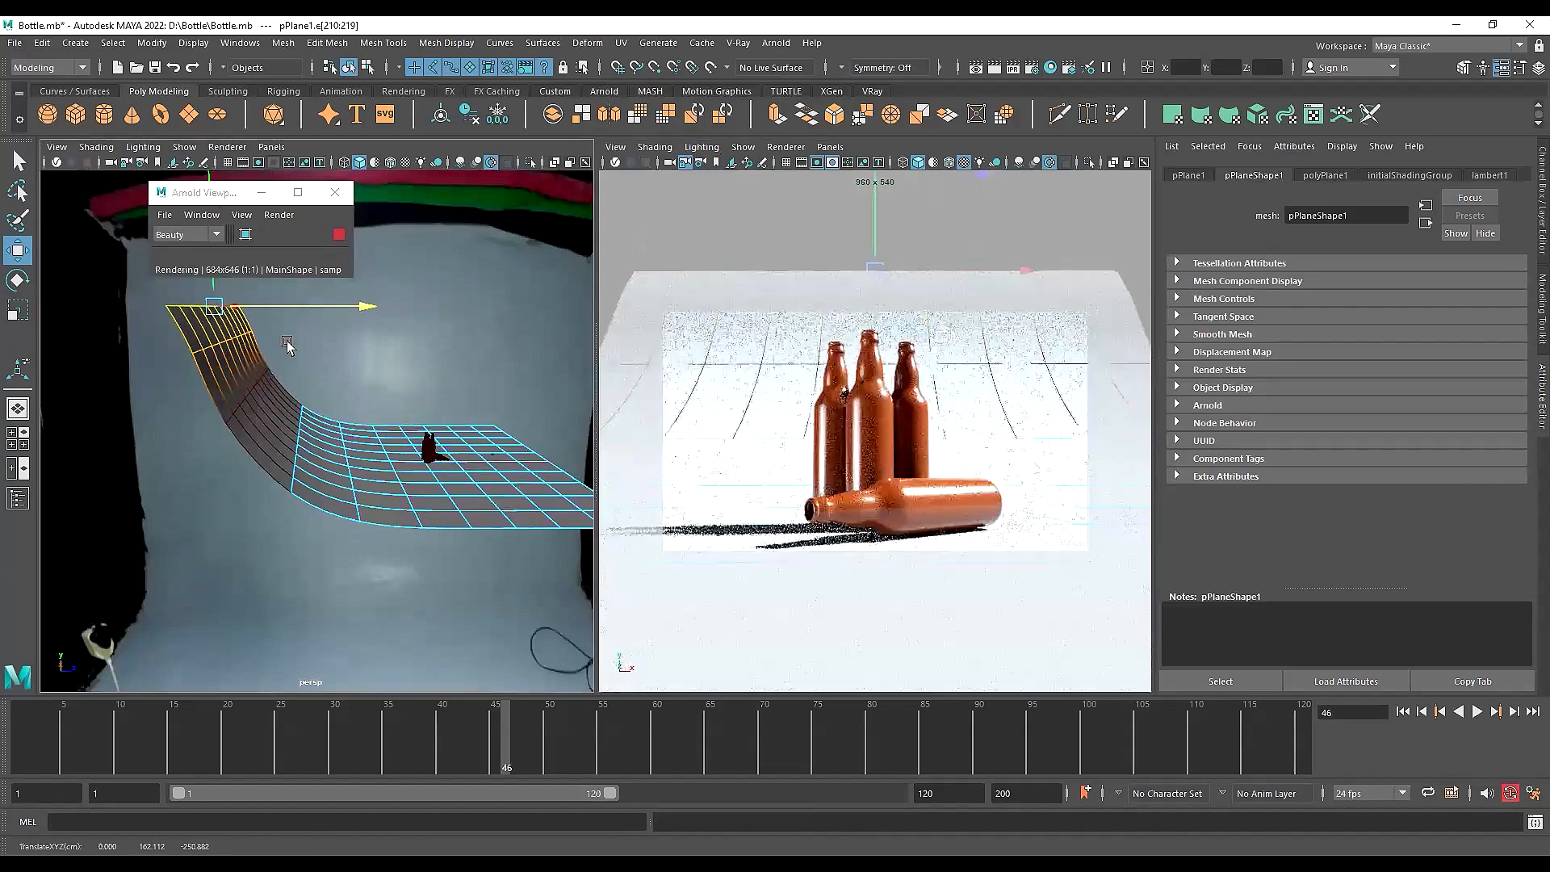
{"action": "left_click_drag", "start_coordinate": [249, 368], "coordinate": [277, 342], "text": "alt"}
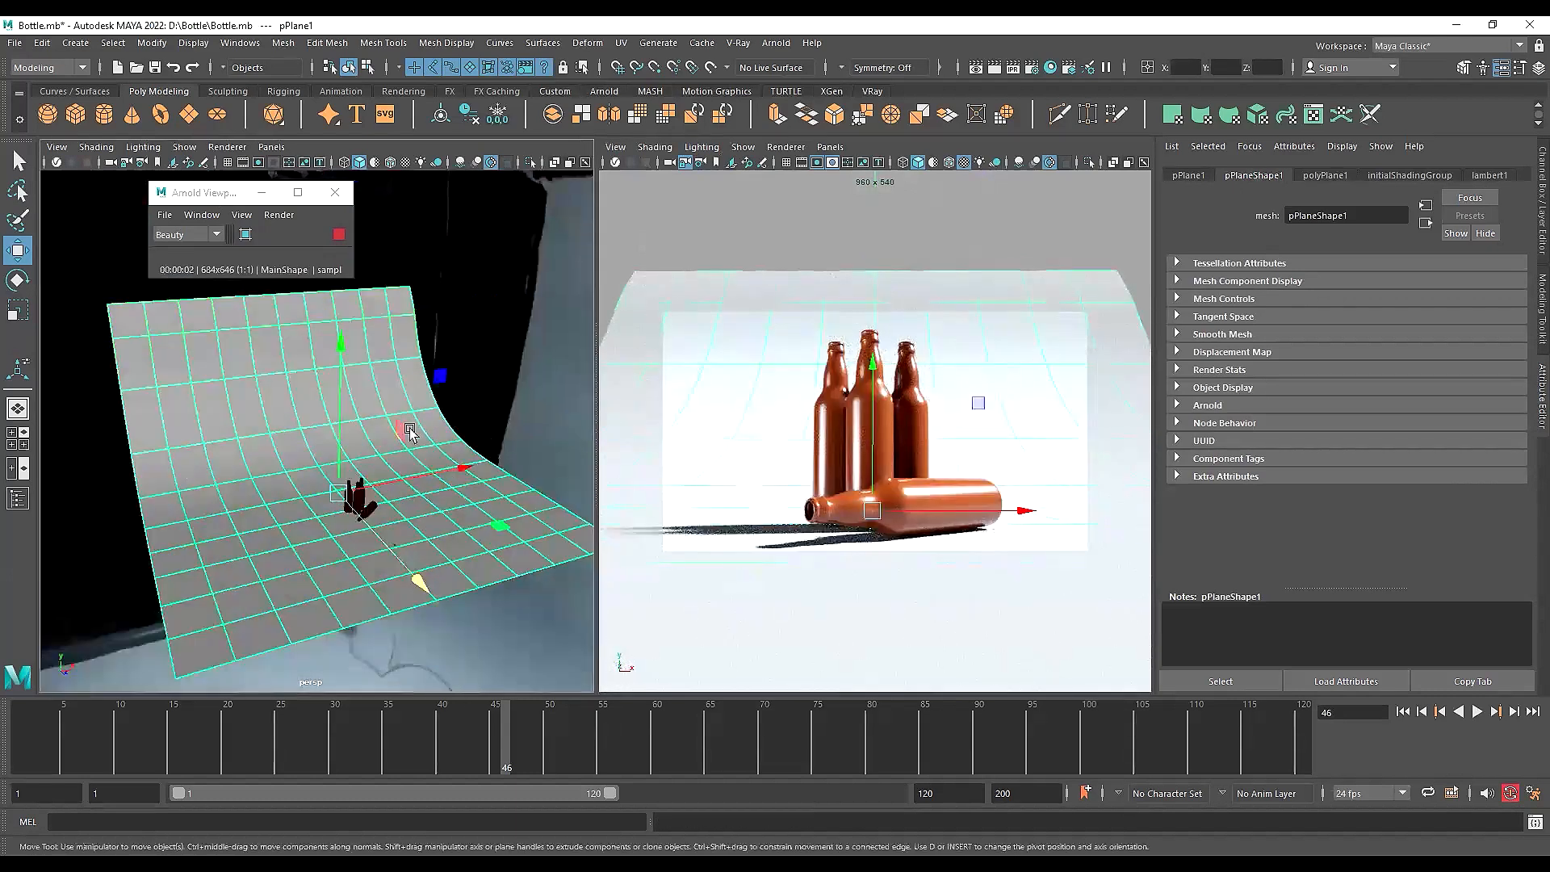
{"action": "left_click_drag", "start_coordinate": [406, 425], "coordinate": [326, 398], "text": "alt"}
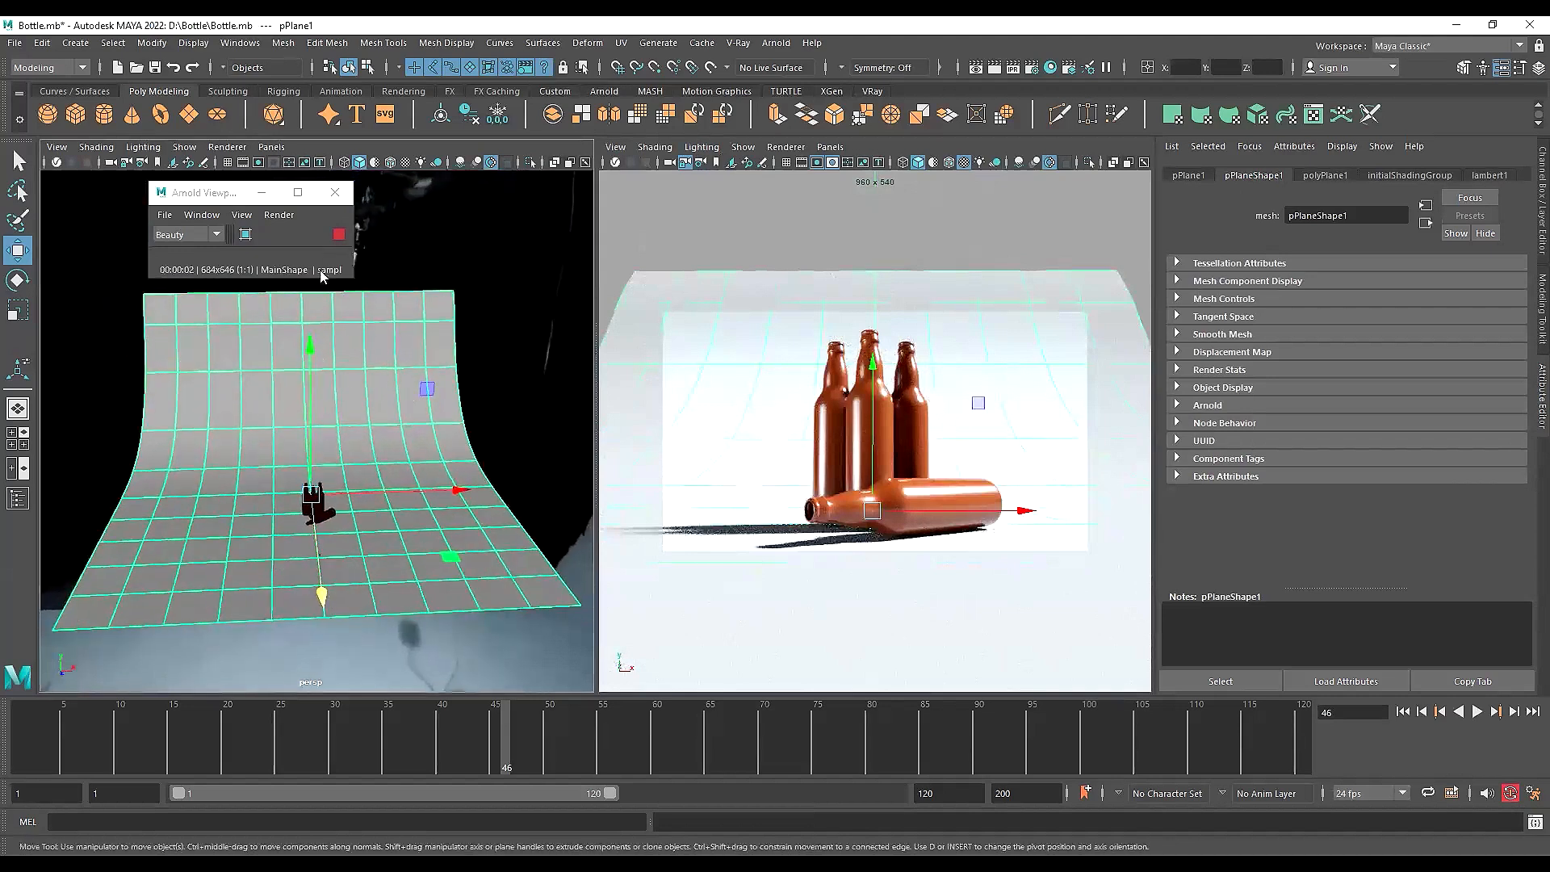
Stop the live Arnold render and bring the whole backdrop into a front perspective view
{"action": "left_click", "coordinate": [339, 234]}
{"action": "left_click_drag", "start_coordinate": [449, 436], "coordinate": [279, 416], "text": "alt"}
{"action": "scroll", "coordinate": [311, 427], "scroll_direction": "up", "scroll_amount": 3}
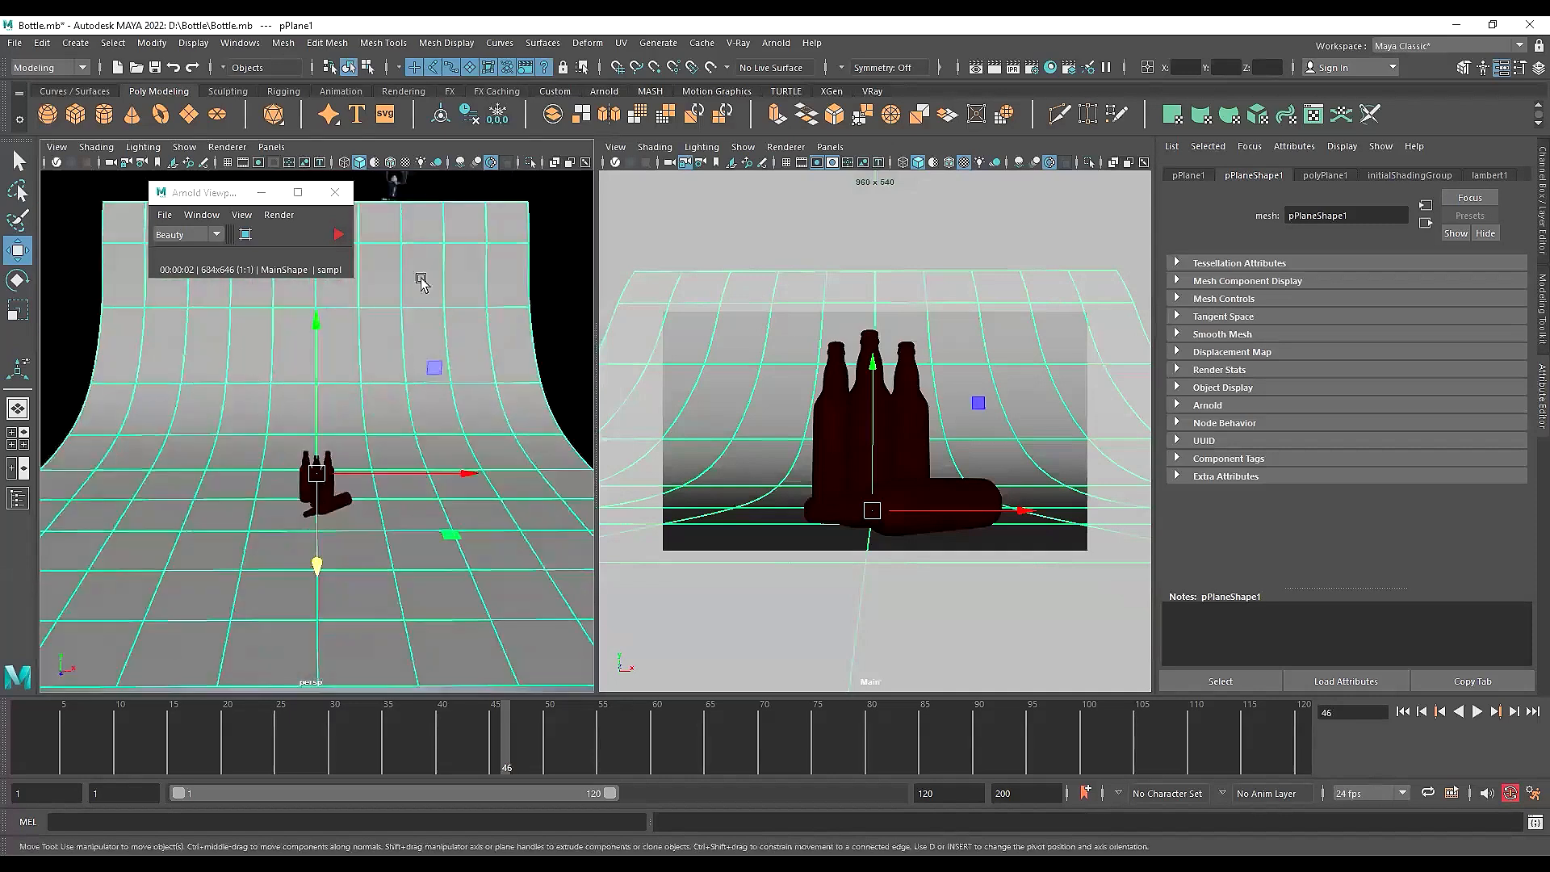
{"action": "scroll", "coordinate": [281, 350], "scroll_direction": "down", "scroll_amount": 5}
{"action": "left_click_drag", "start_coordinate": [281, 353], "coordinate": [209, 373], "text": "alt"}
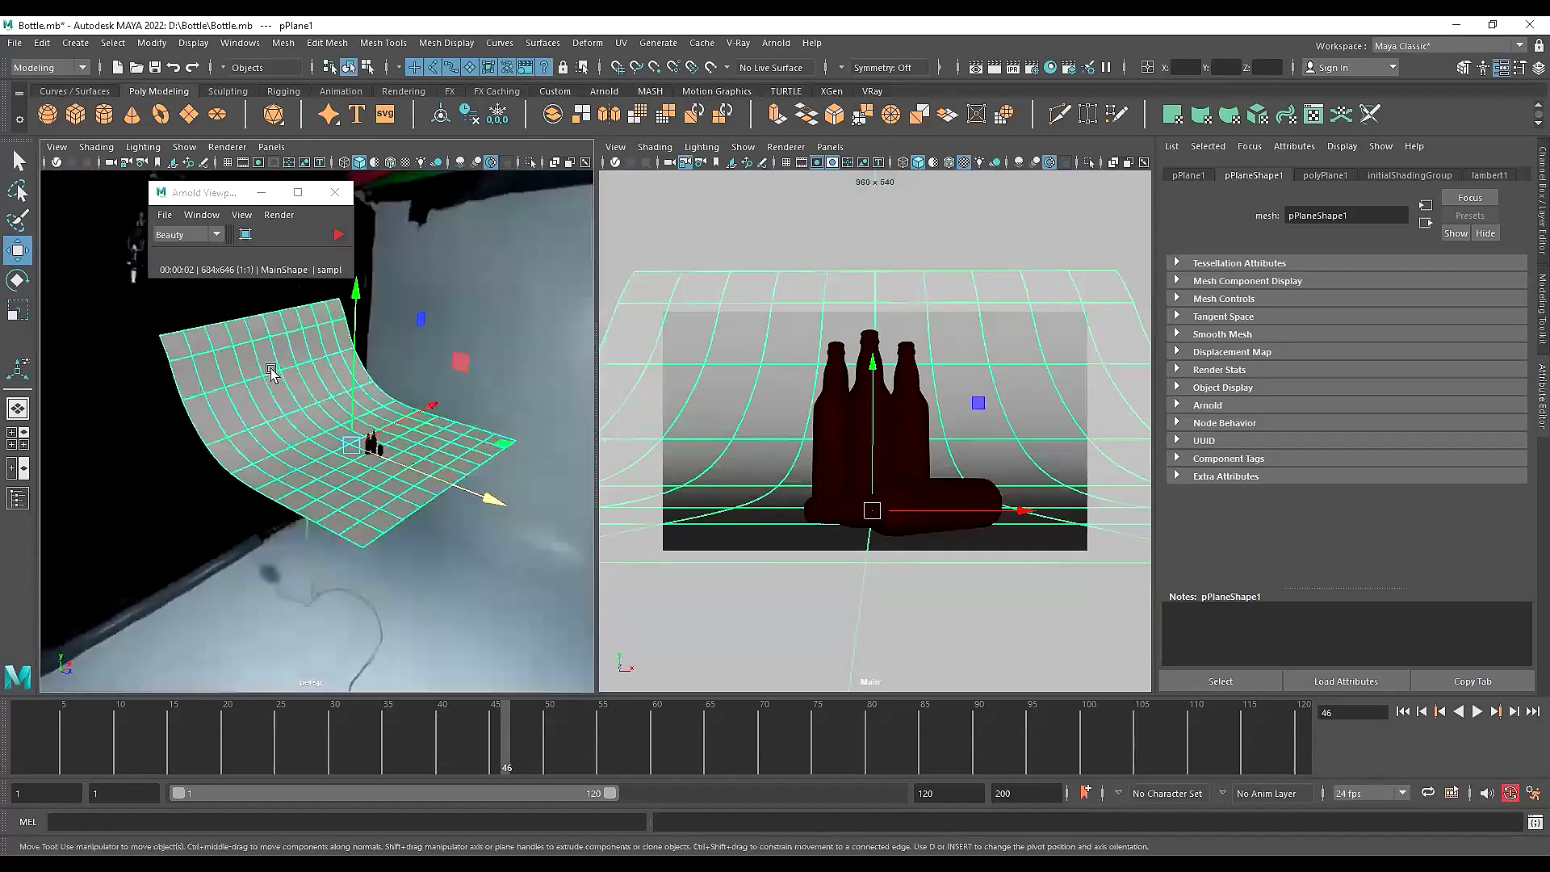
{"action": "mouse_move", "coordinate": [323, 410]}
{"action": "left_mouse_down", "text": "alt"}
{"action": "mouse_move", "coordinate": [320, 380]}
{"action": "mouse_move", "coordinate": [315, 410]}
{"action": "mouse_move", "coordinate": [345, 395]}
{"action": "mouse_move", "coordinate": [319, 420]}
{"action": "mouse_move", "coordinate": [370, 401]}
{"action": "mouse_move", "coordinate": [300, 429]}
{"action": "left_mouse_up", "text": "alt"}
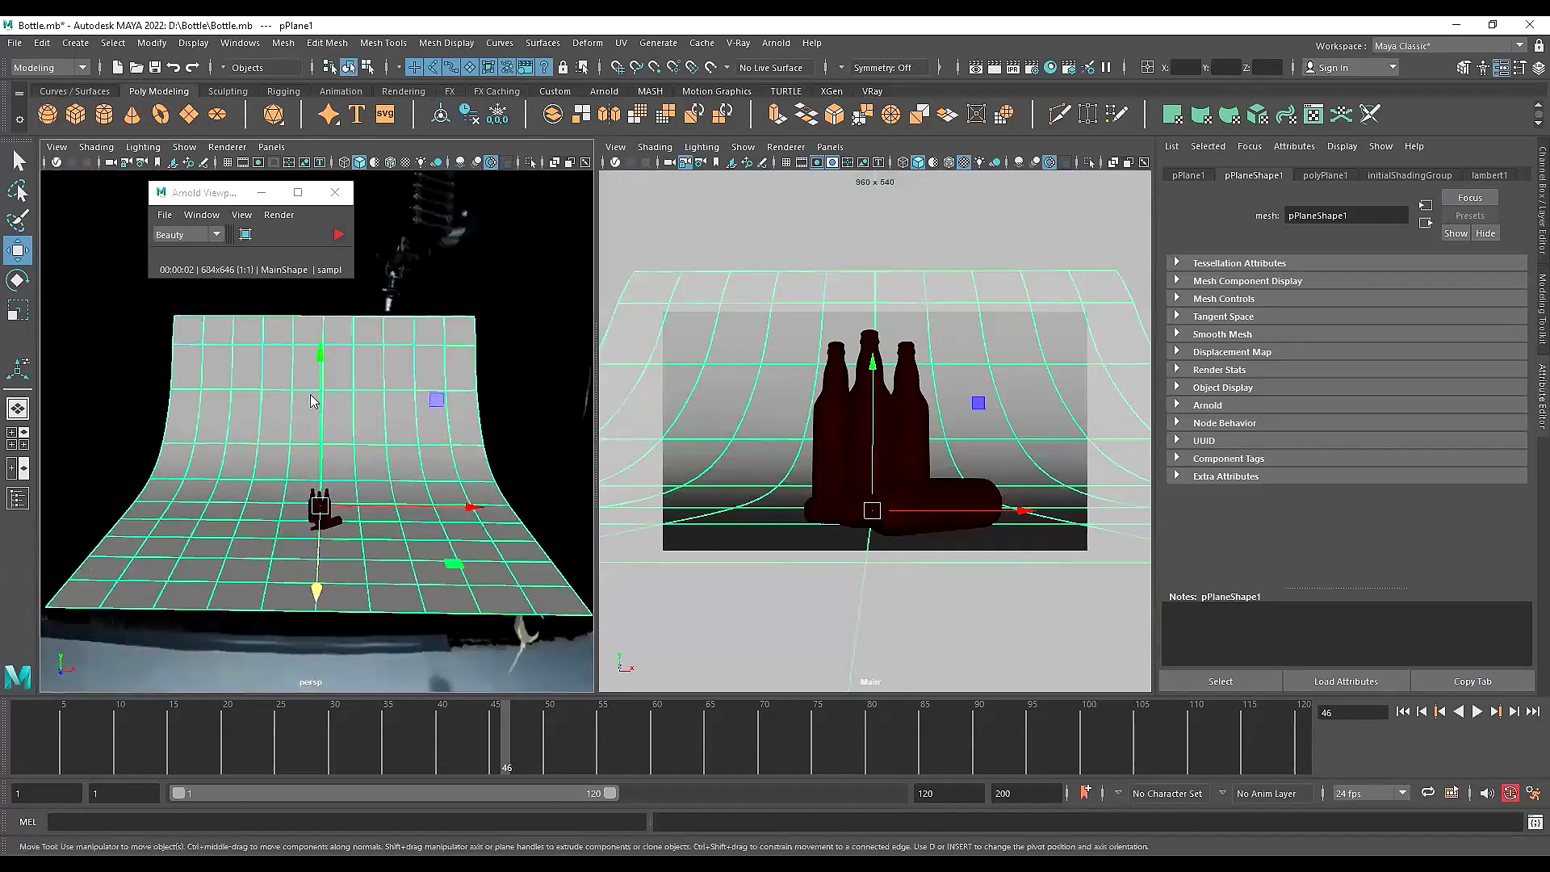
Assign a new aiStandardSurface material to the curved backdrop and name it Background_Material
{"action": "right_click_drag", "start_coordinate": [308, 387], "coordinate": [307, 784]}
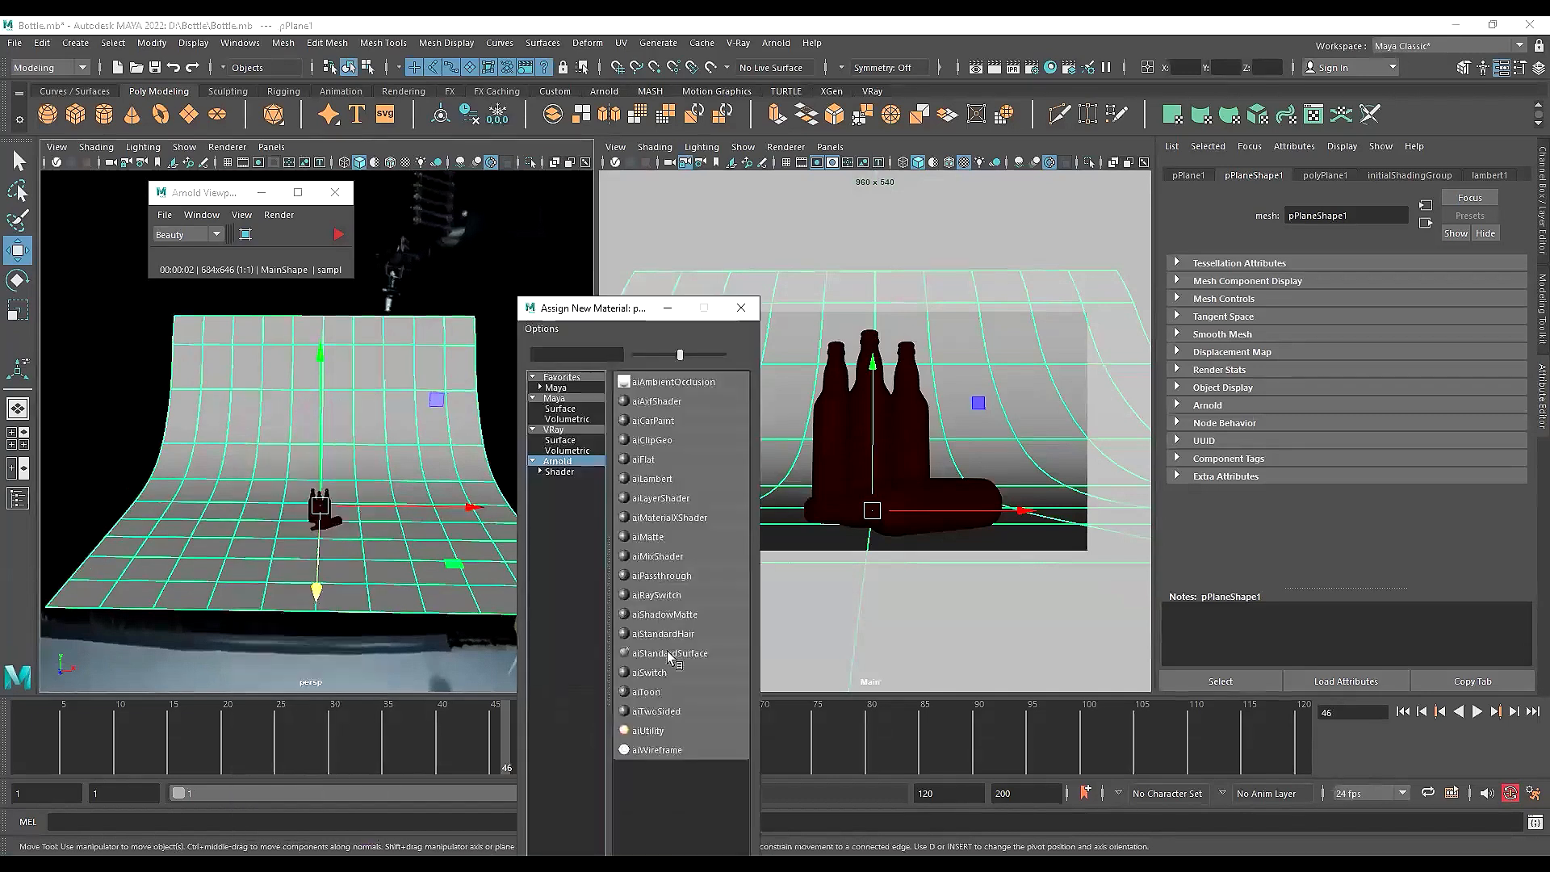
{"action": "left_click", "coordinate": [669, 654]}
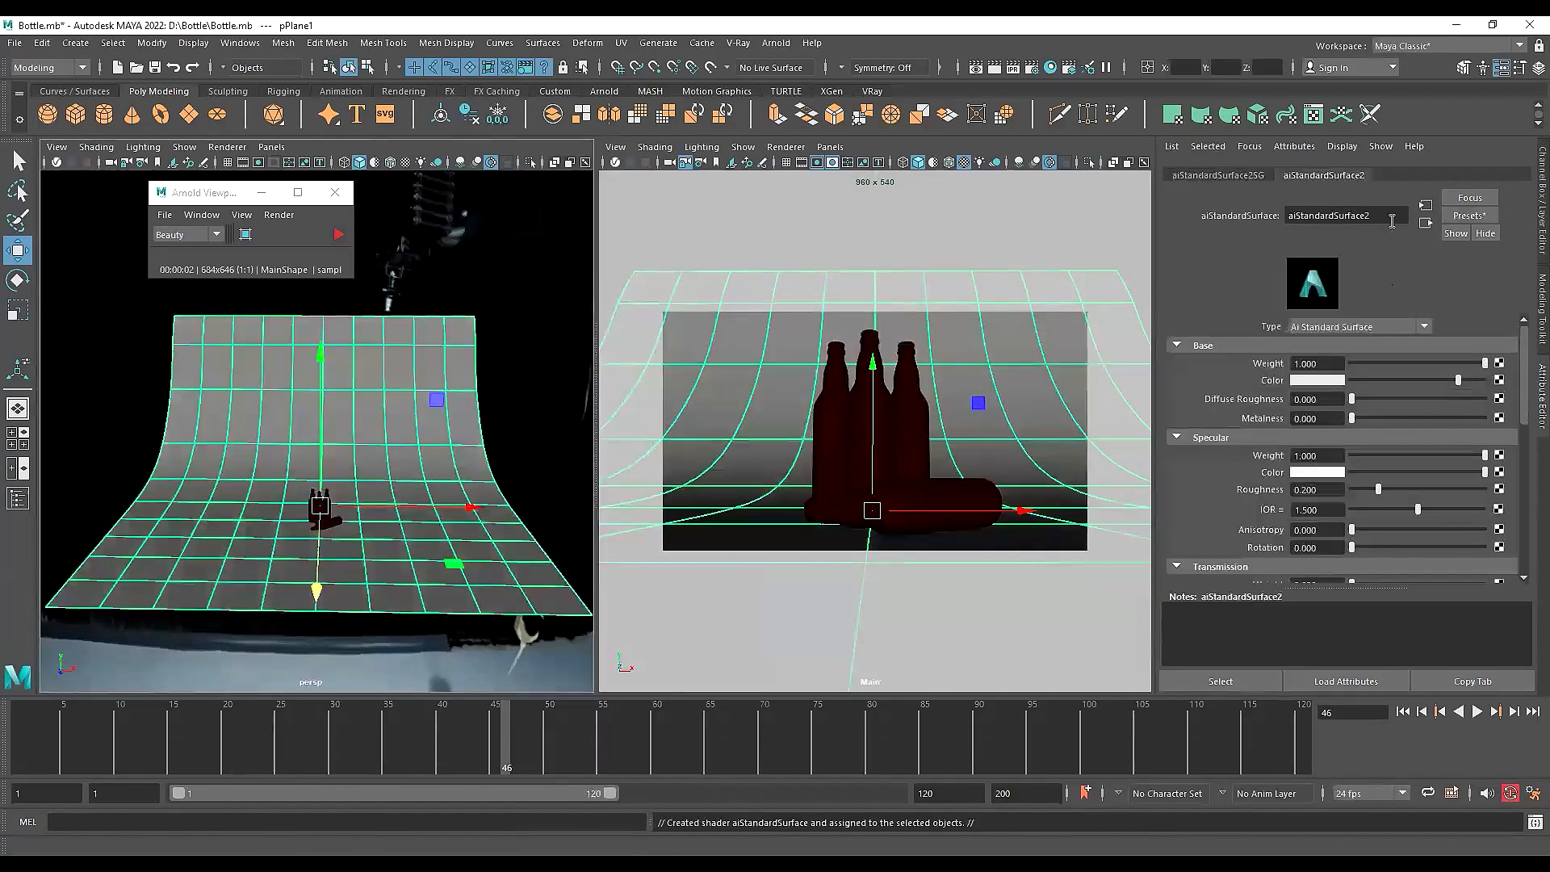
{"action": "double_click", "coordinate": [1392, 221]}
{"action": "type", "text": "Ba"}
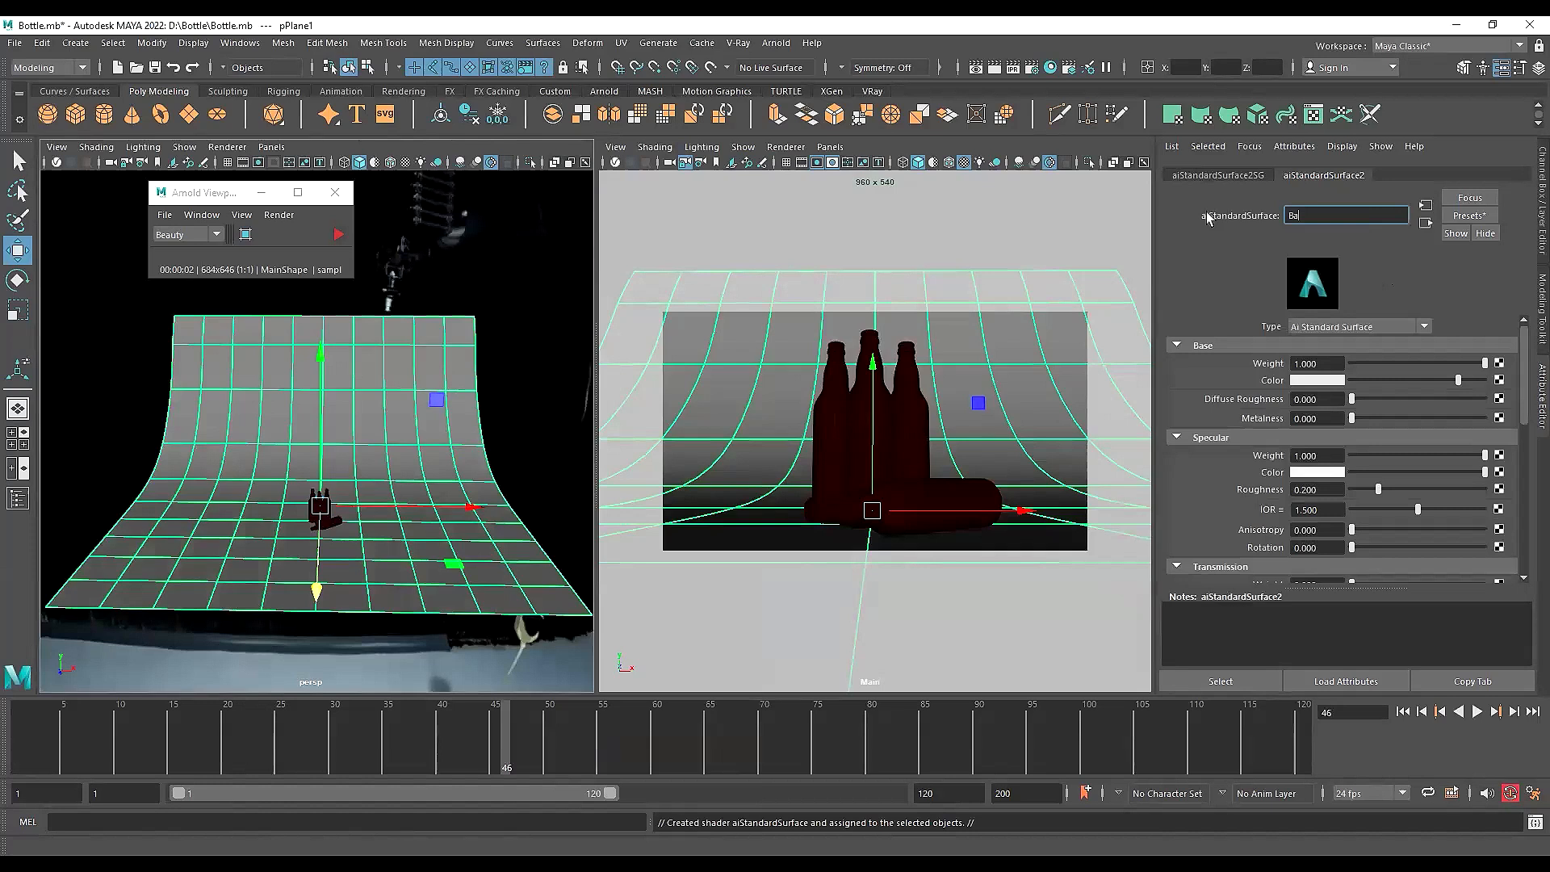
{"action": "type", "text": "ckground_Material"}
{"action": "key", "text": "Return"}
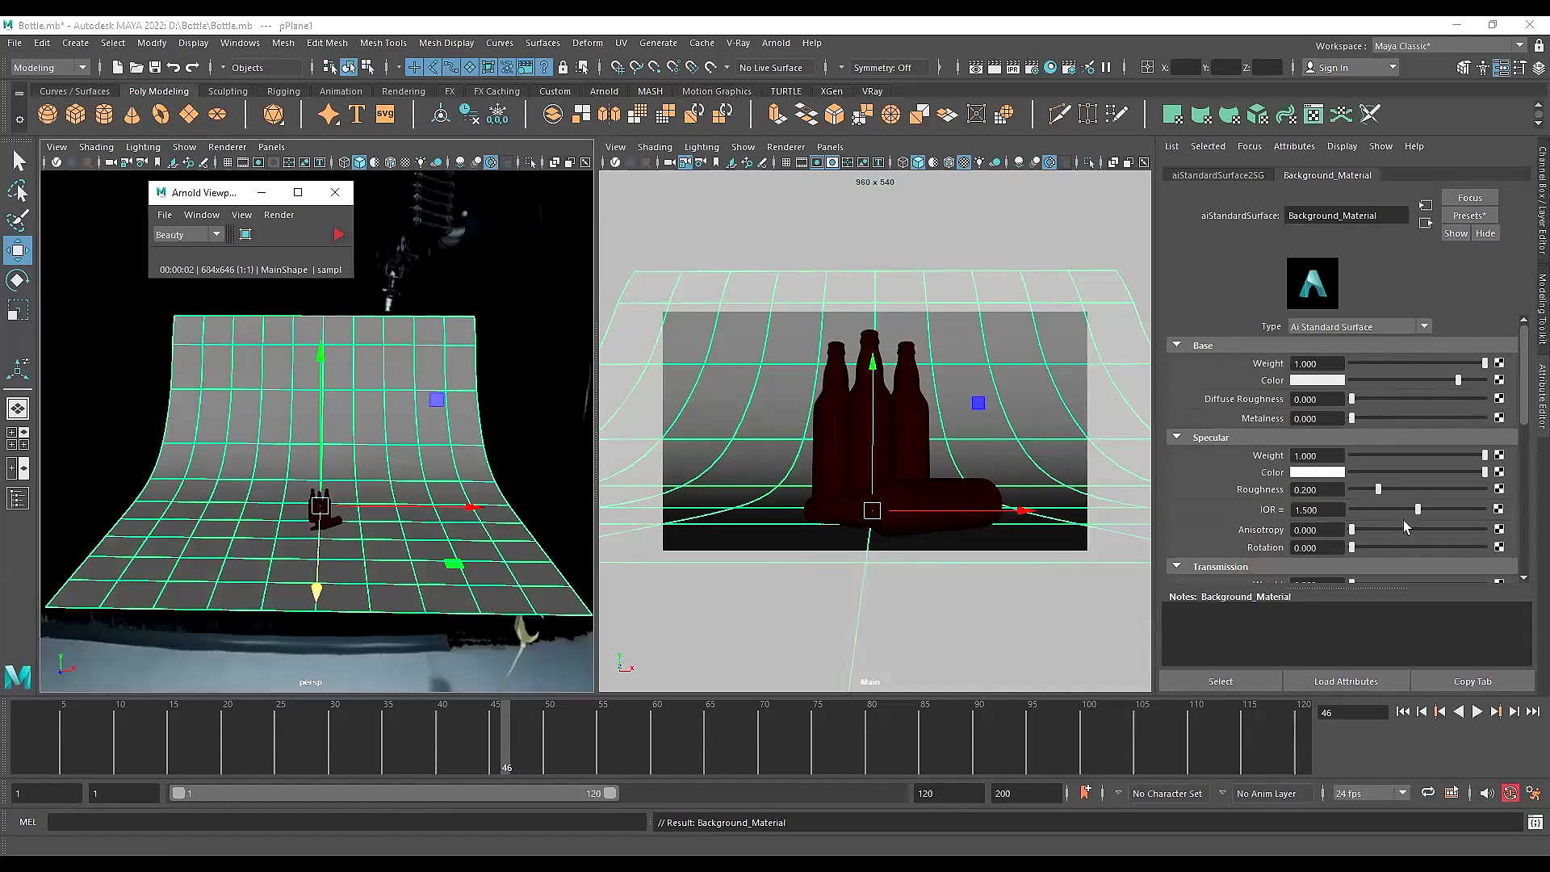
Map Background_Material's base color to a file texture using QuartziteDenali002_COL_8K_METALNESS.png from the Desktop's QuartziteDenali002 (1) folder
{"action": "left_click", "coordinate": [1499, 380]}
{"action": "left_click", "coordinate": [656, 615]}
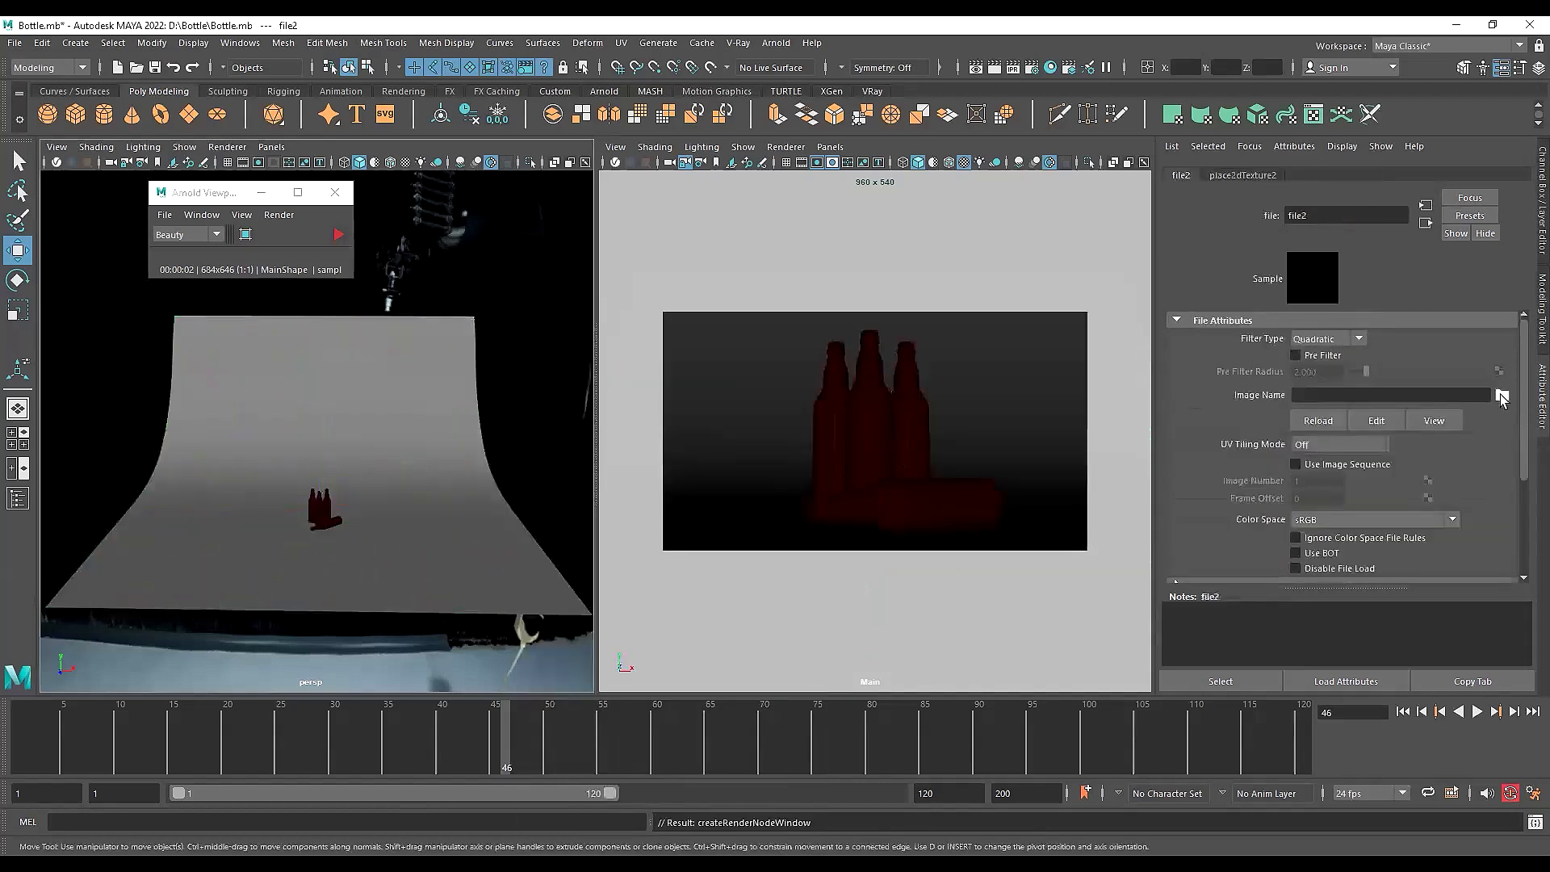
{"action": "left_click", "coordinate": [1502, 396]}
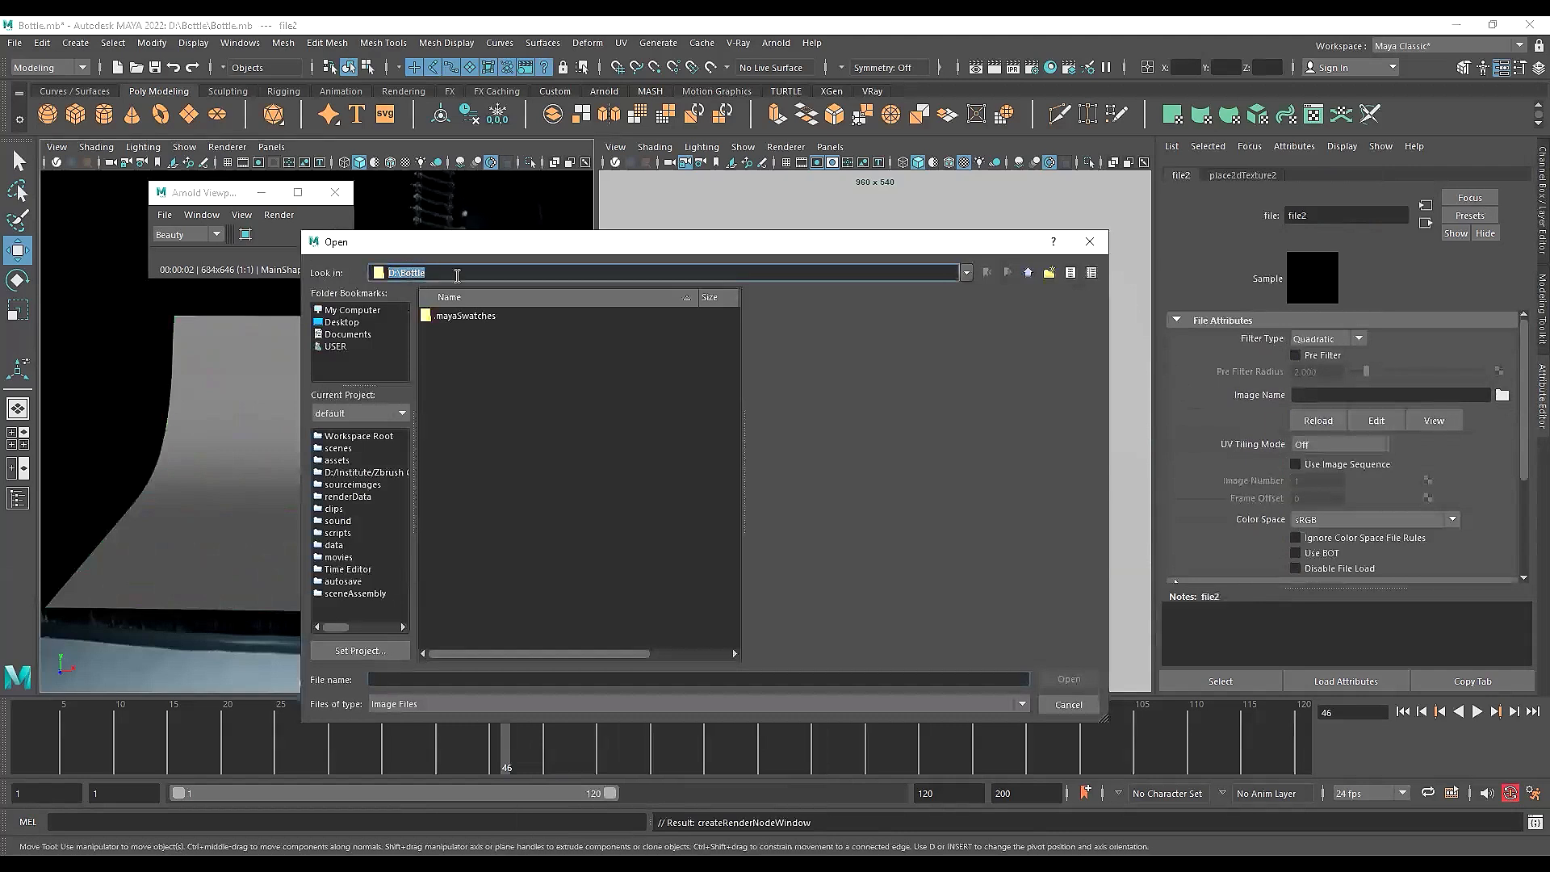
{"action": "type", "text": "C:\\Users\\USER\\Desktop\\QuartziteDenali002 (1)"}
{"action": "key", "text": "Return"}
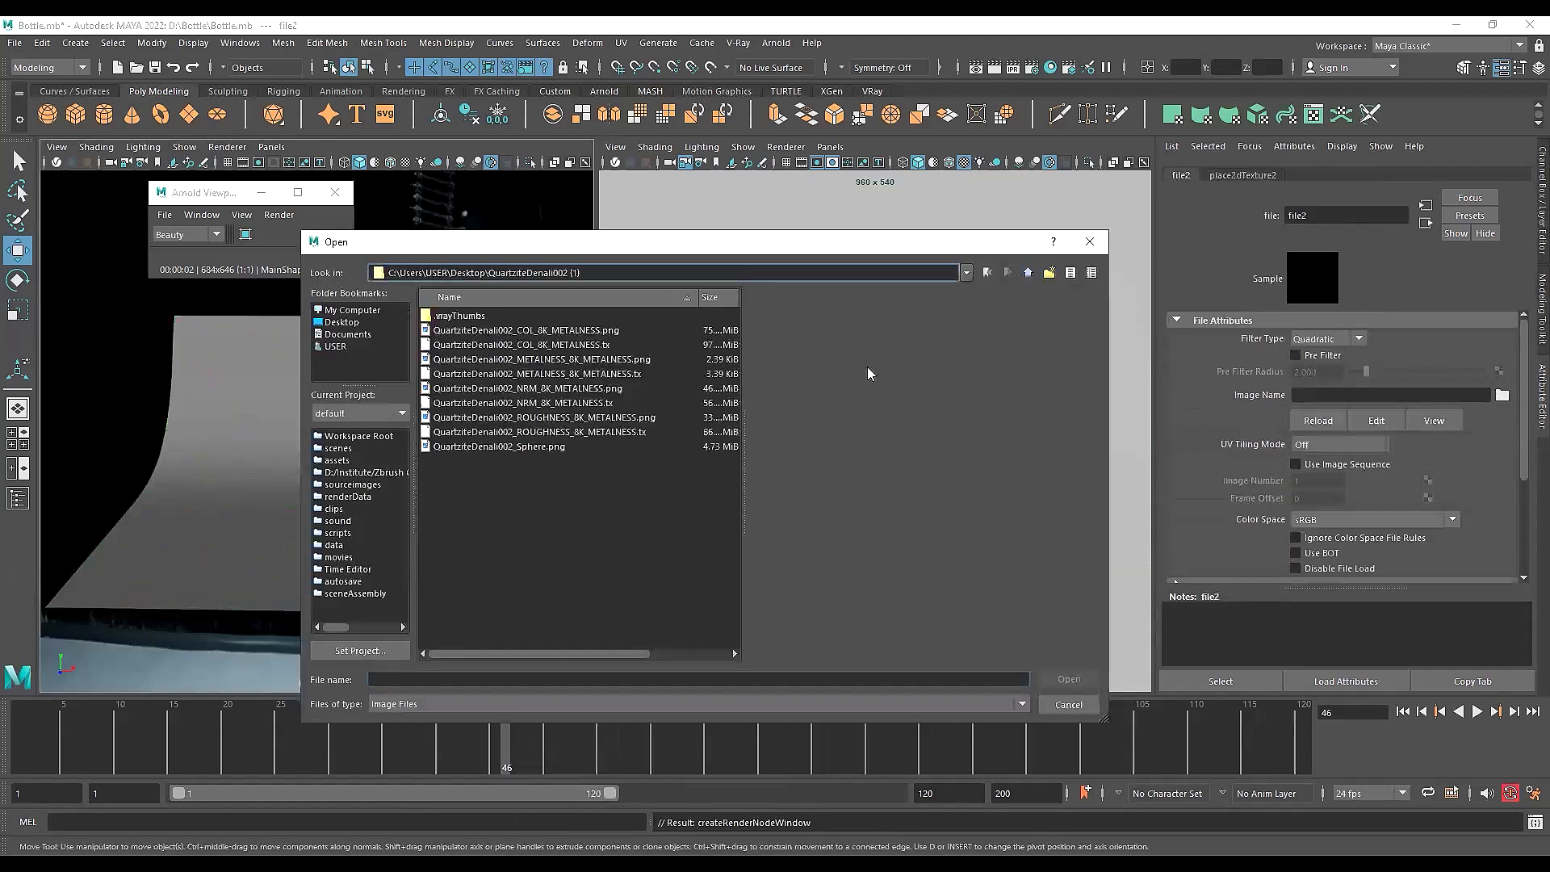
{"action": "left_click", "coordinate": [574, 329]}
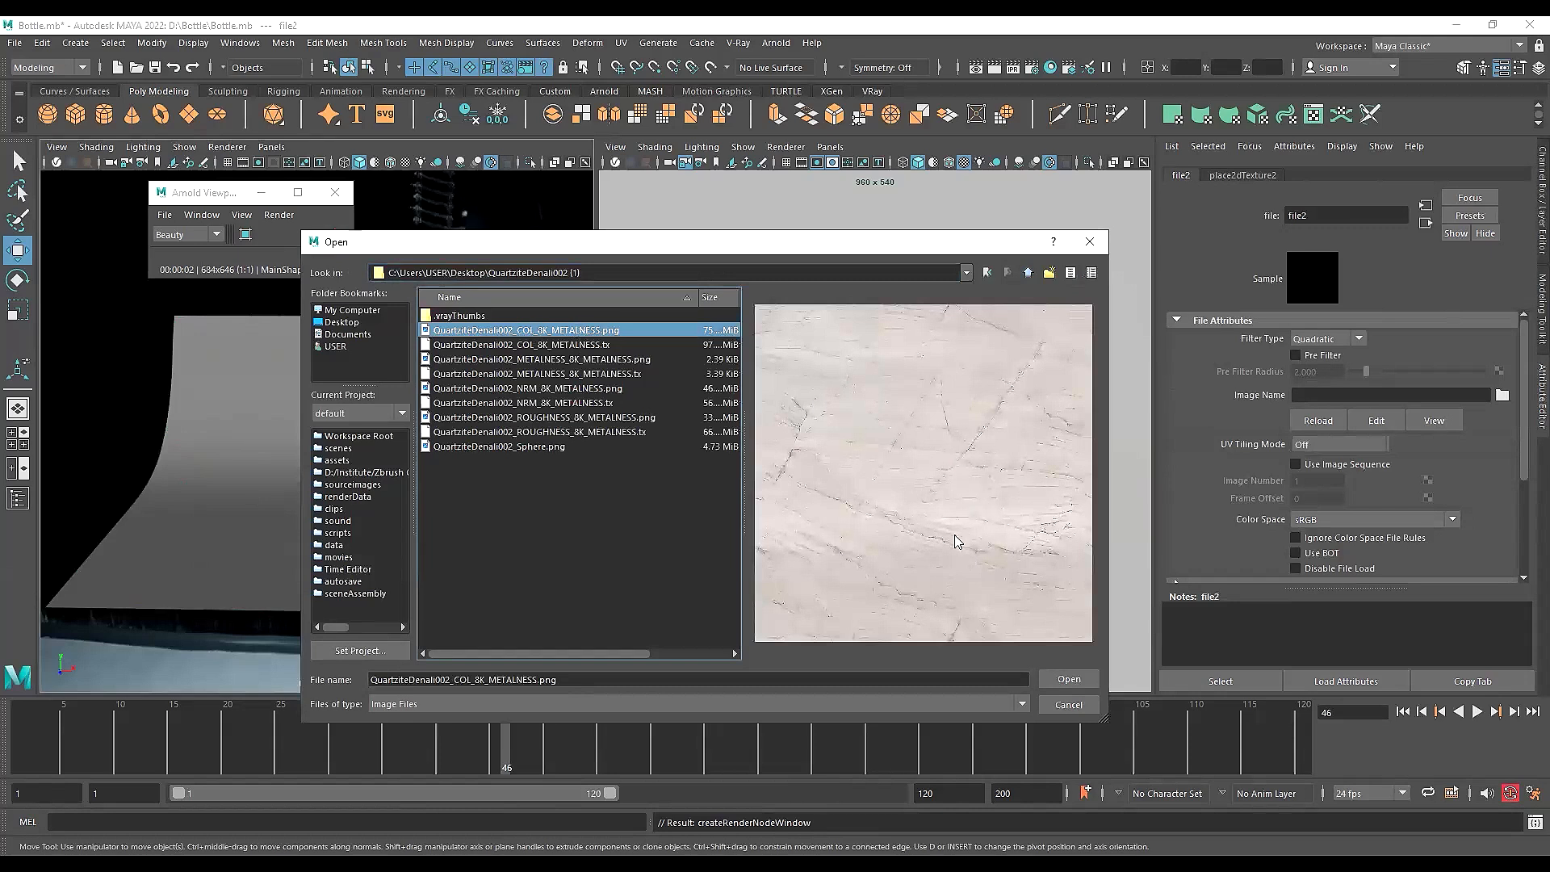
{"action": "left_click", "coordinate": [1067, 678]}
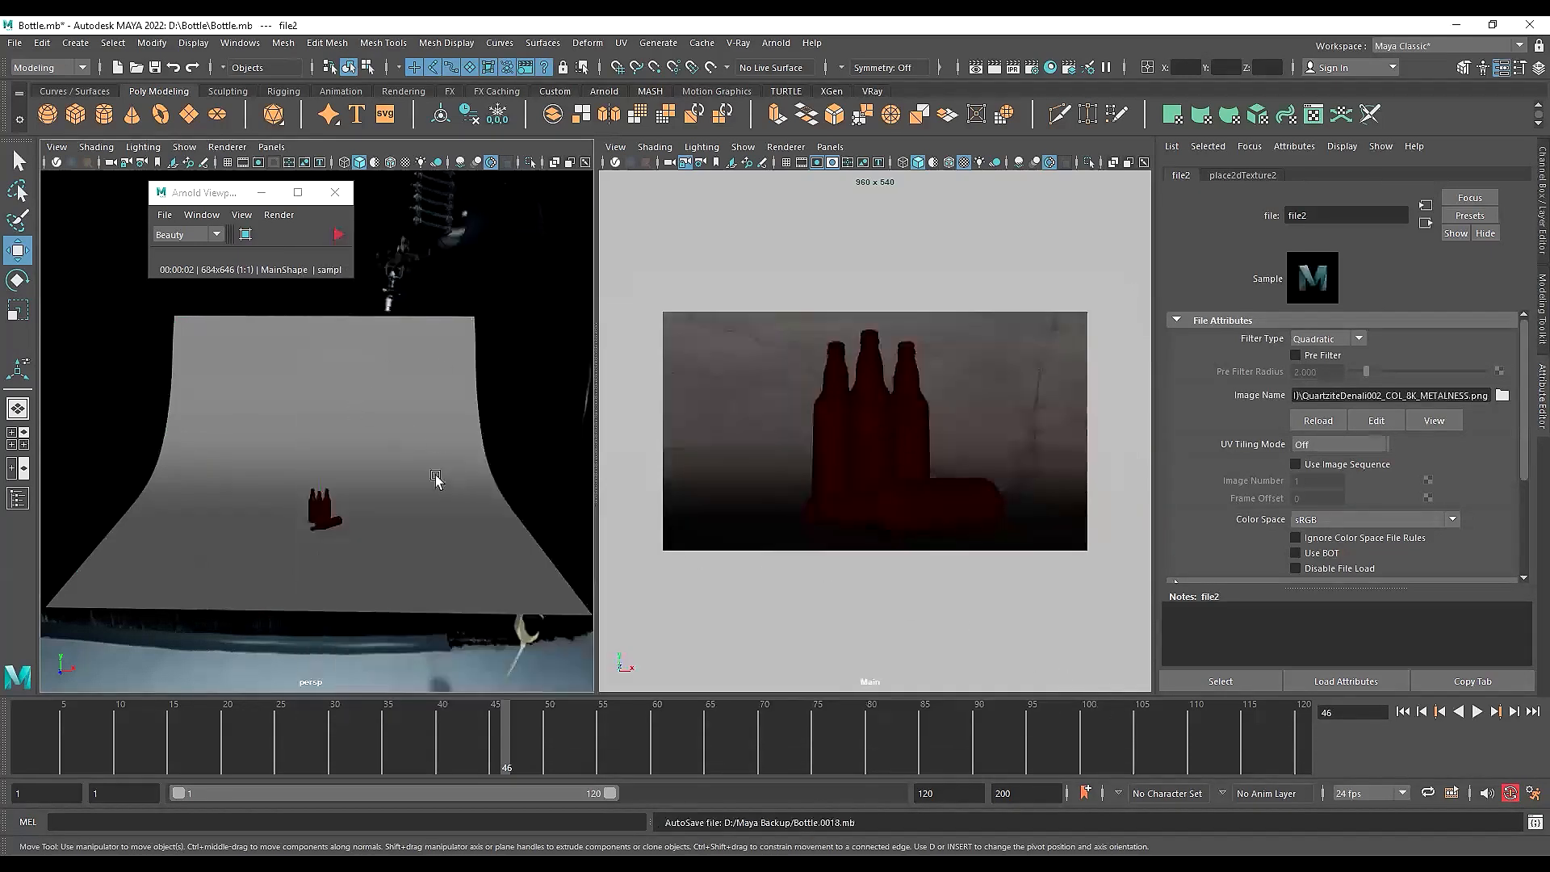
Check the backdrop's color texture by toggling textured display in the perspective and Main camera views
{"action": "scroll", "coordinate": [449, 484], "scroll_direction": "up", "scroll_amount": 3}
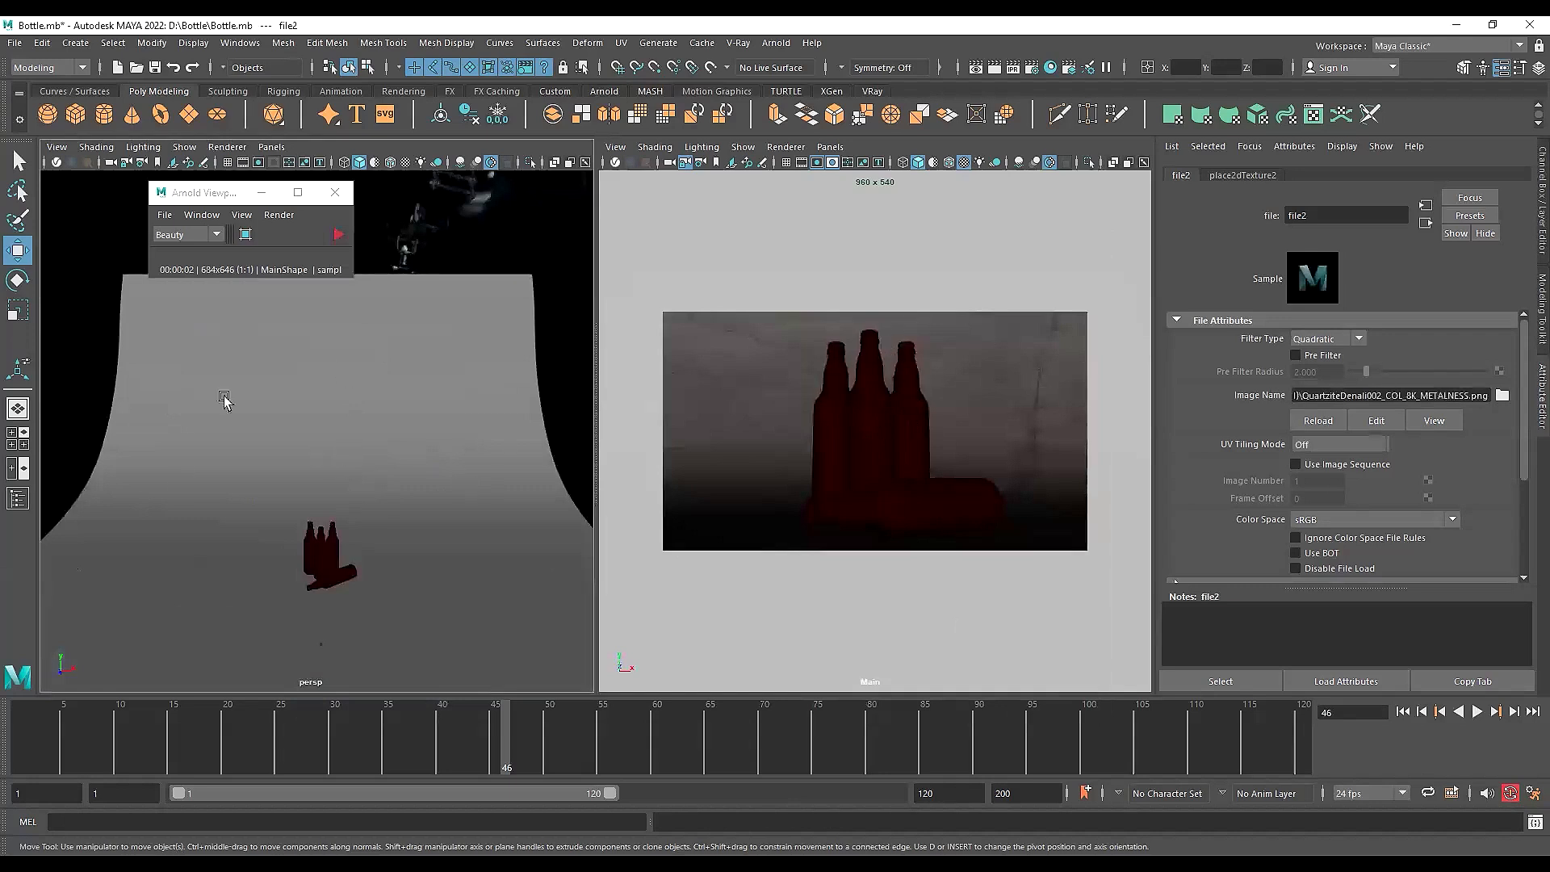
{"action": "right_click_drag", "start_coordinate": [314, 492], "coordinate": [390, 191], "text": "alt"}
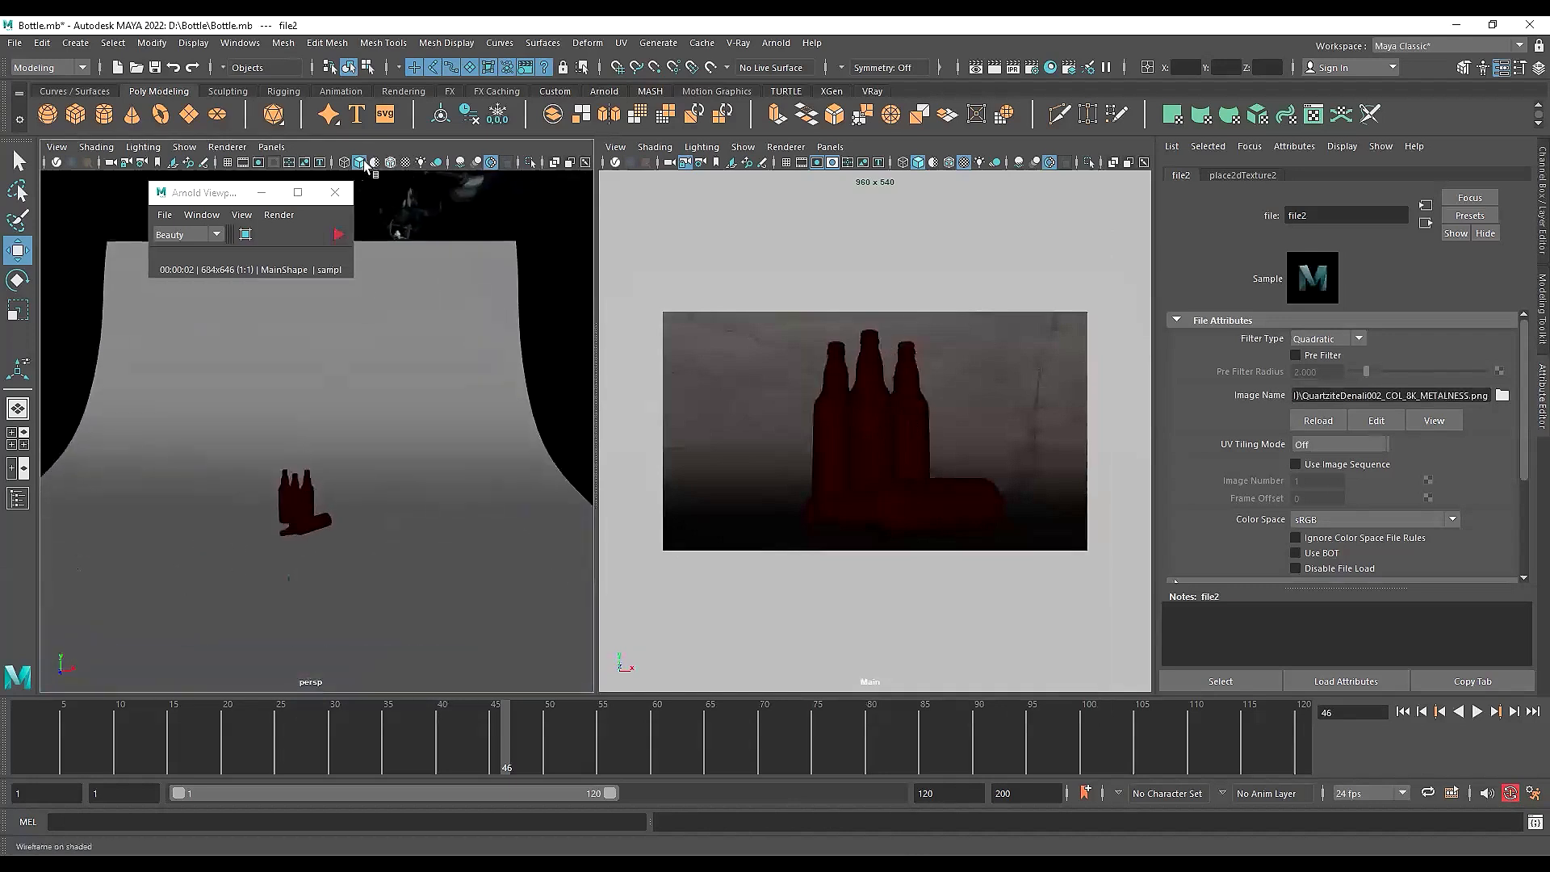
{"action": "left_click", "coordinate": [406, 162]}
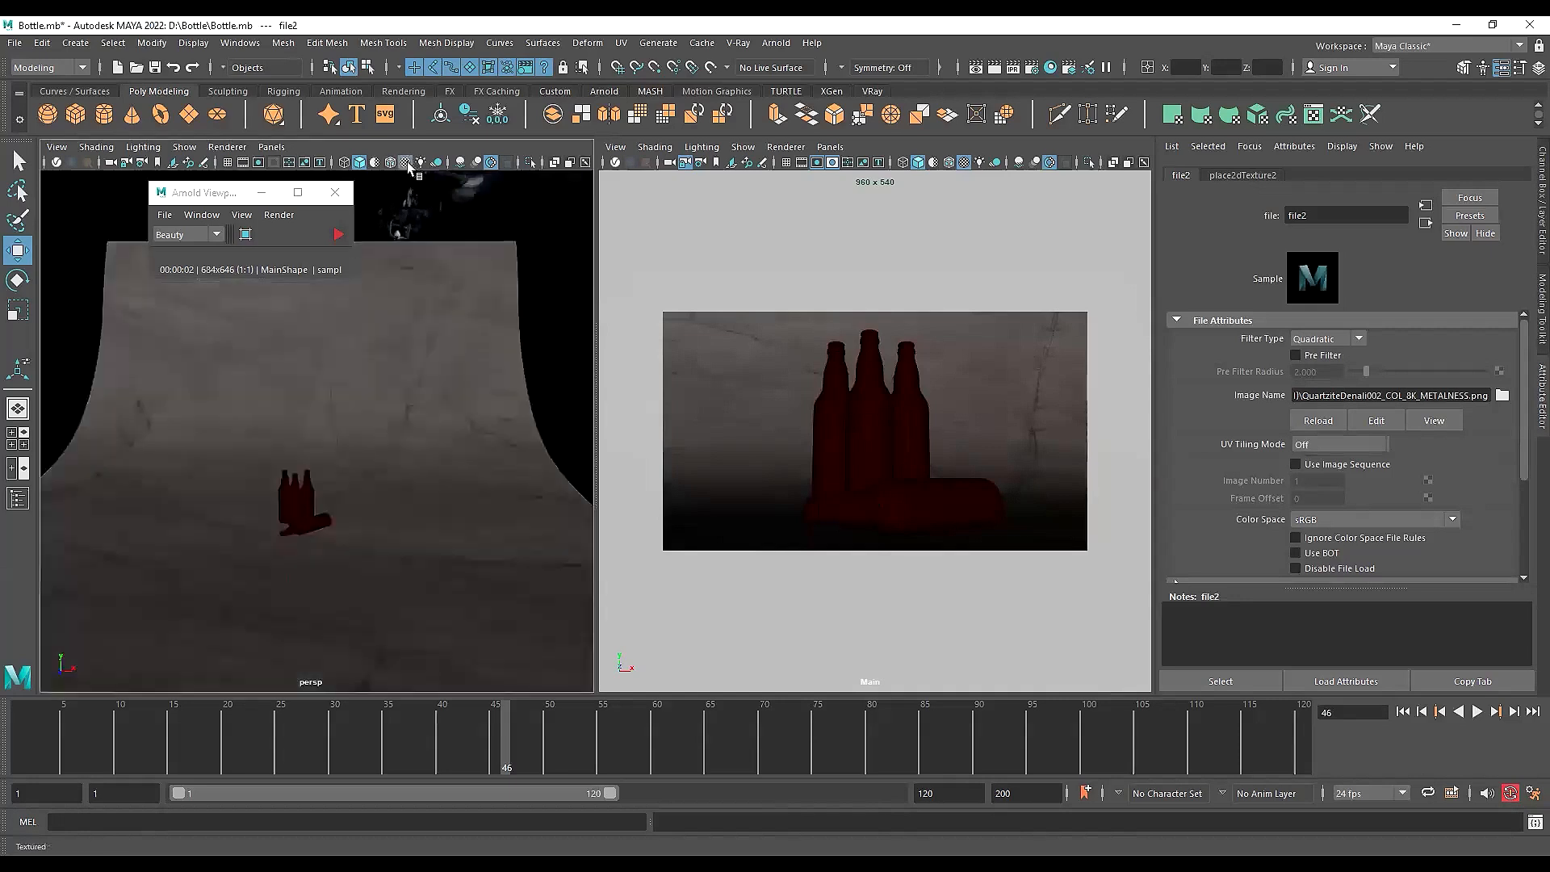
{"action": "left_click", "coordinate": [407, 162]}
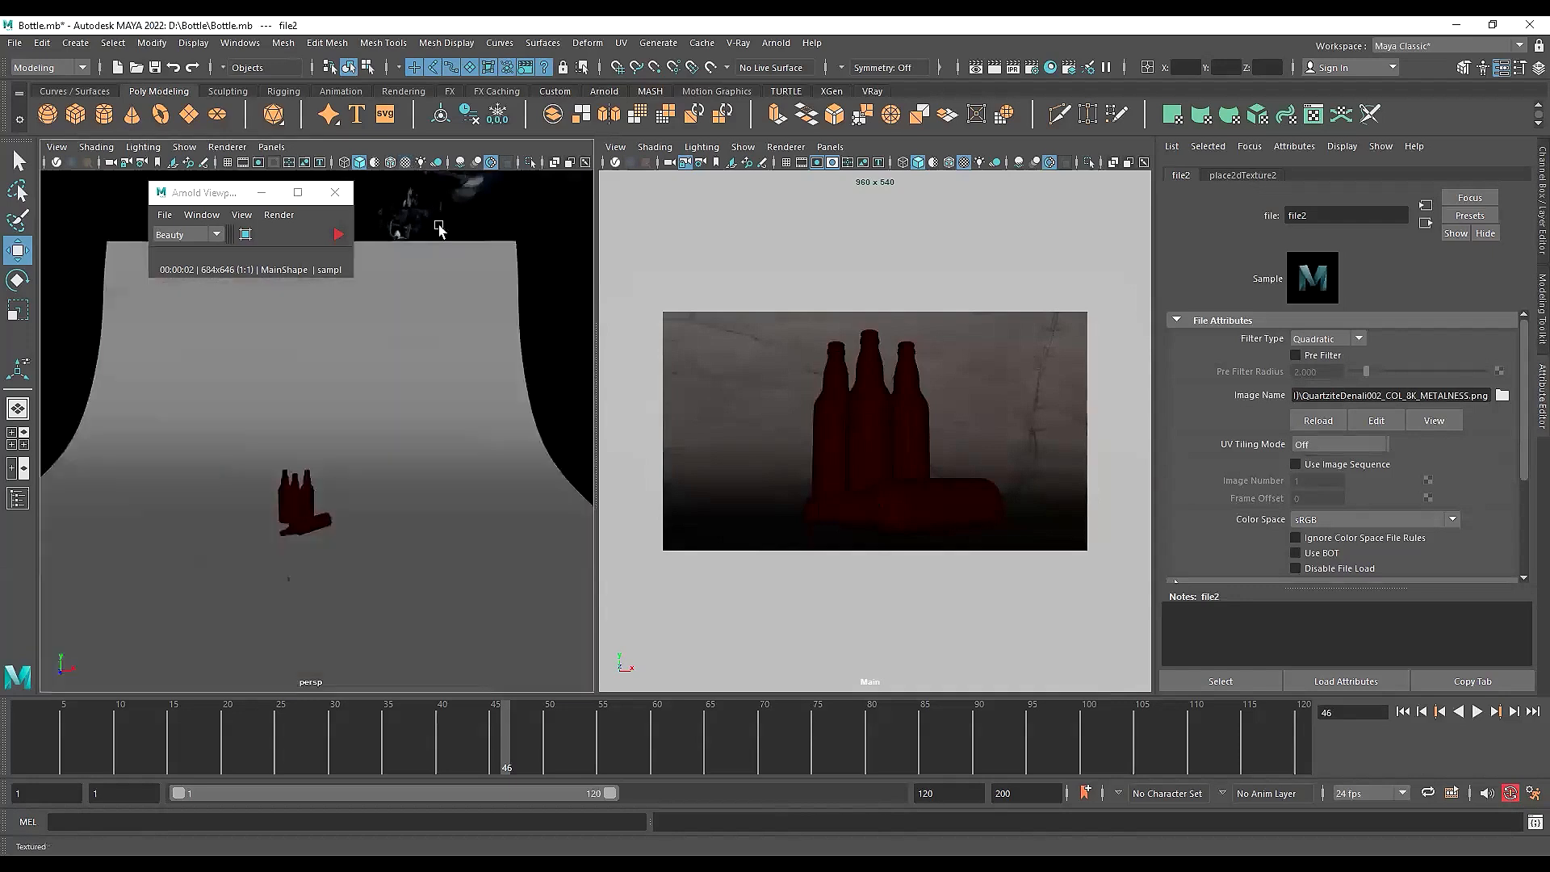
{"action": "left_click", "coordinate": [964, 163]}
{"action": "left_click", "coordinate": [967, 165]}
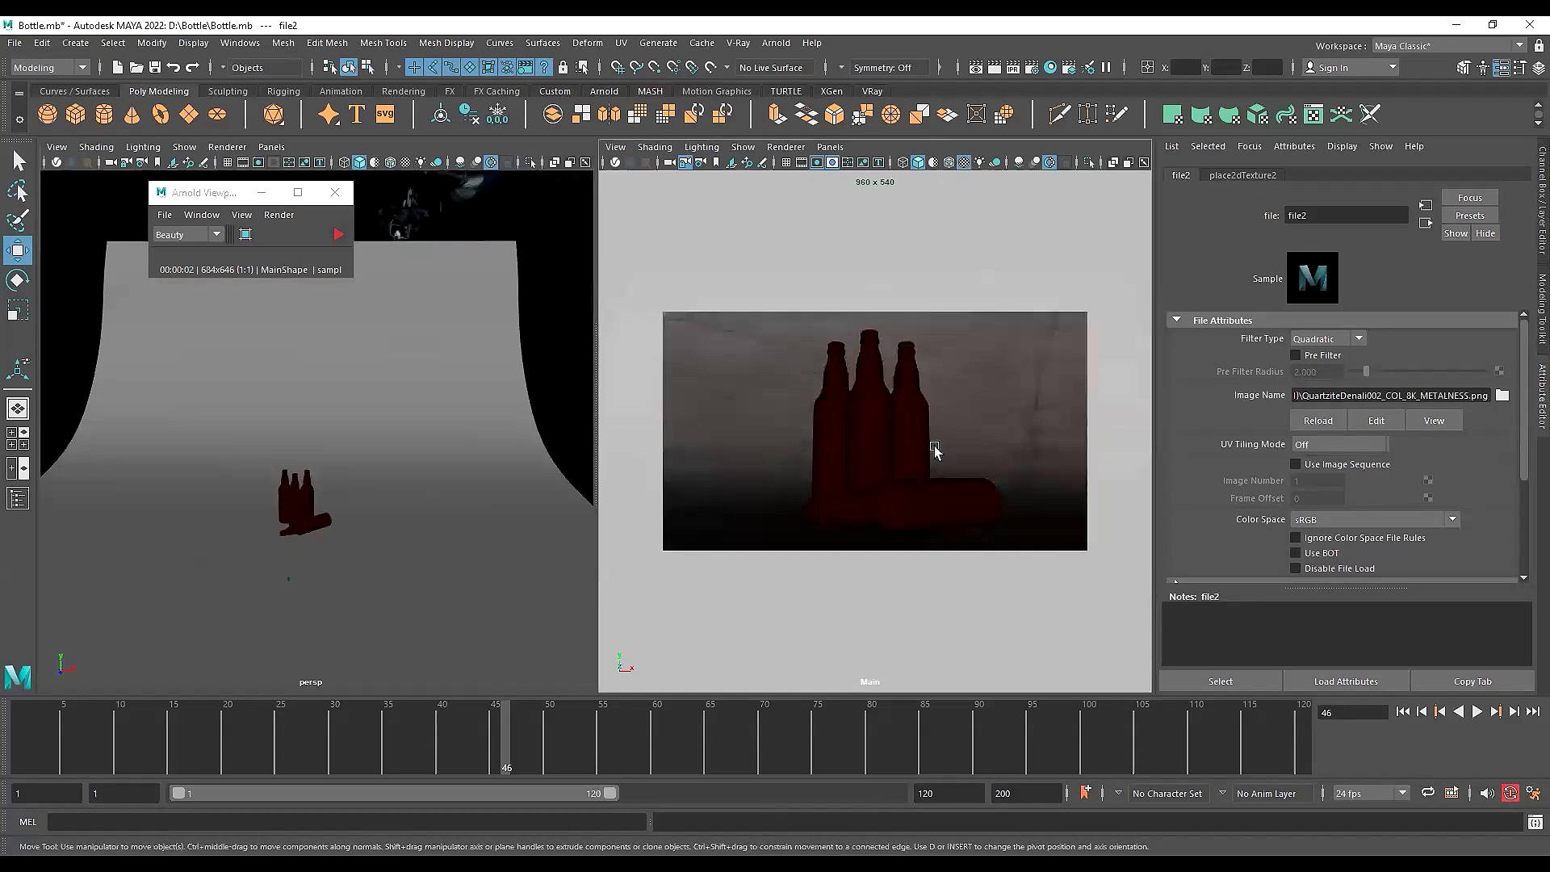
Try a specular roughness of 0 on Background_Material in a live Arnold render, and stop the render
{"action": "left_click", "coordinate": [731, 440]}
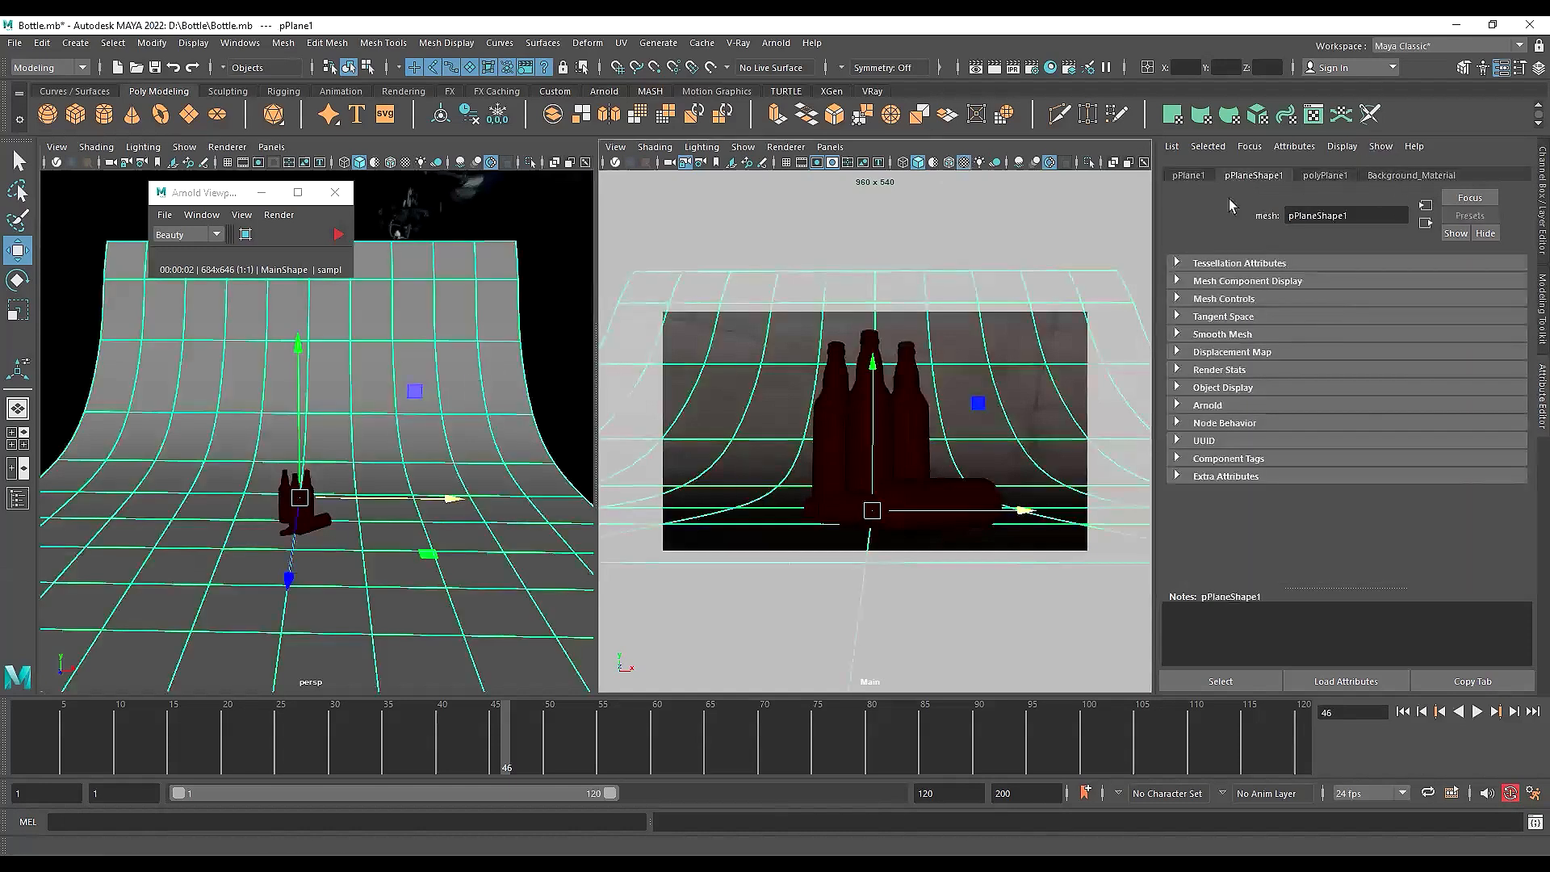
{"action": "left_click", "coordinate": [1396, 176]}
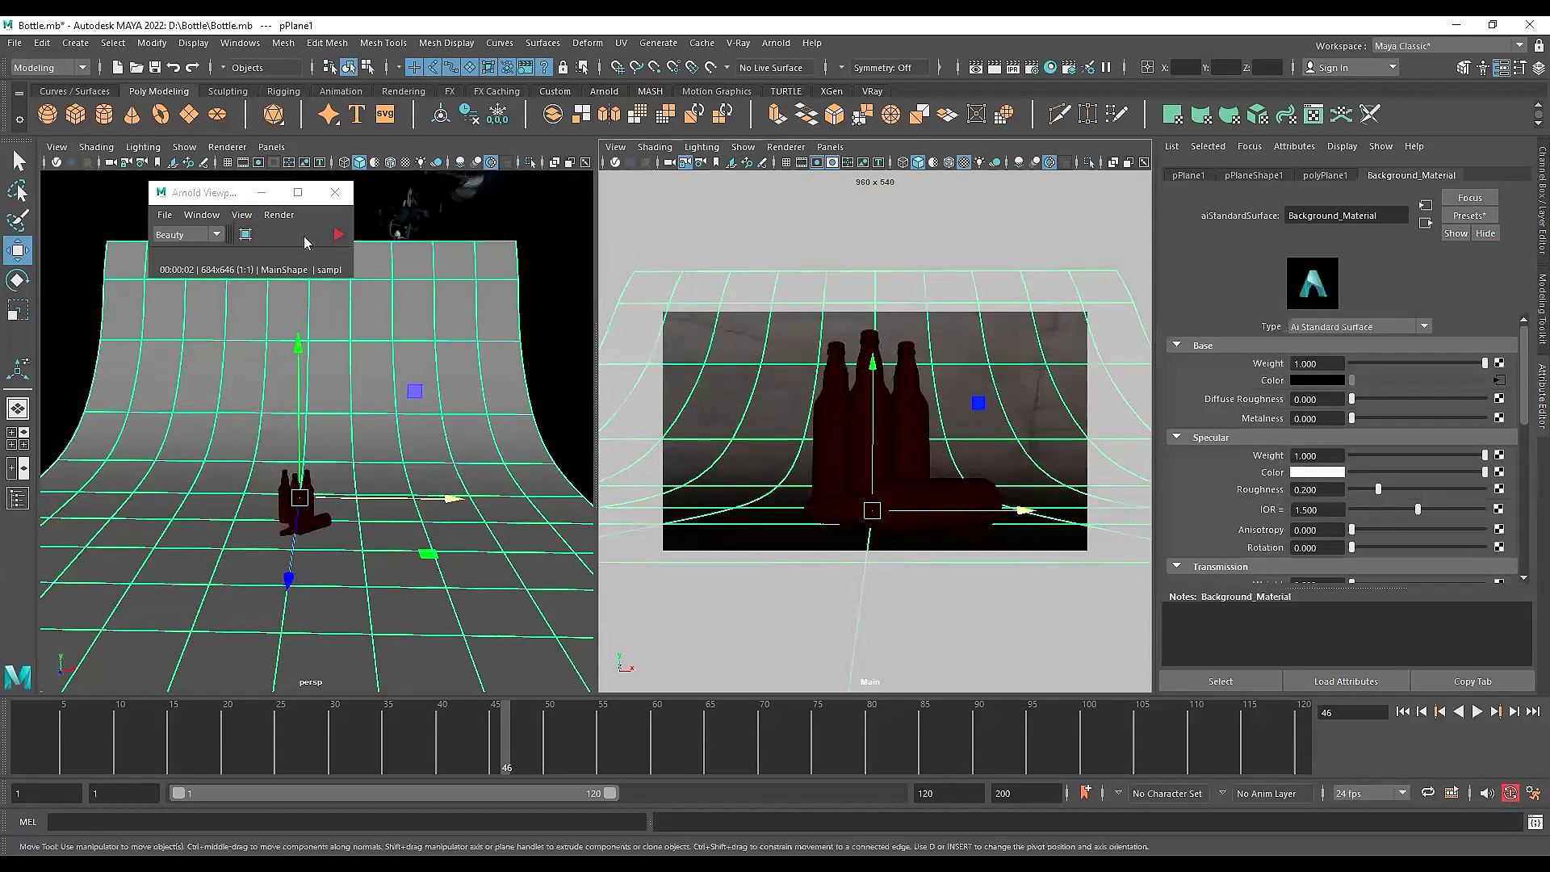
{"action": "left_click", "coordinate": [341, 234]}
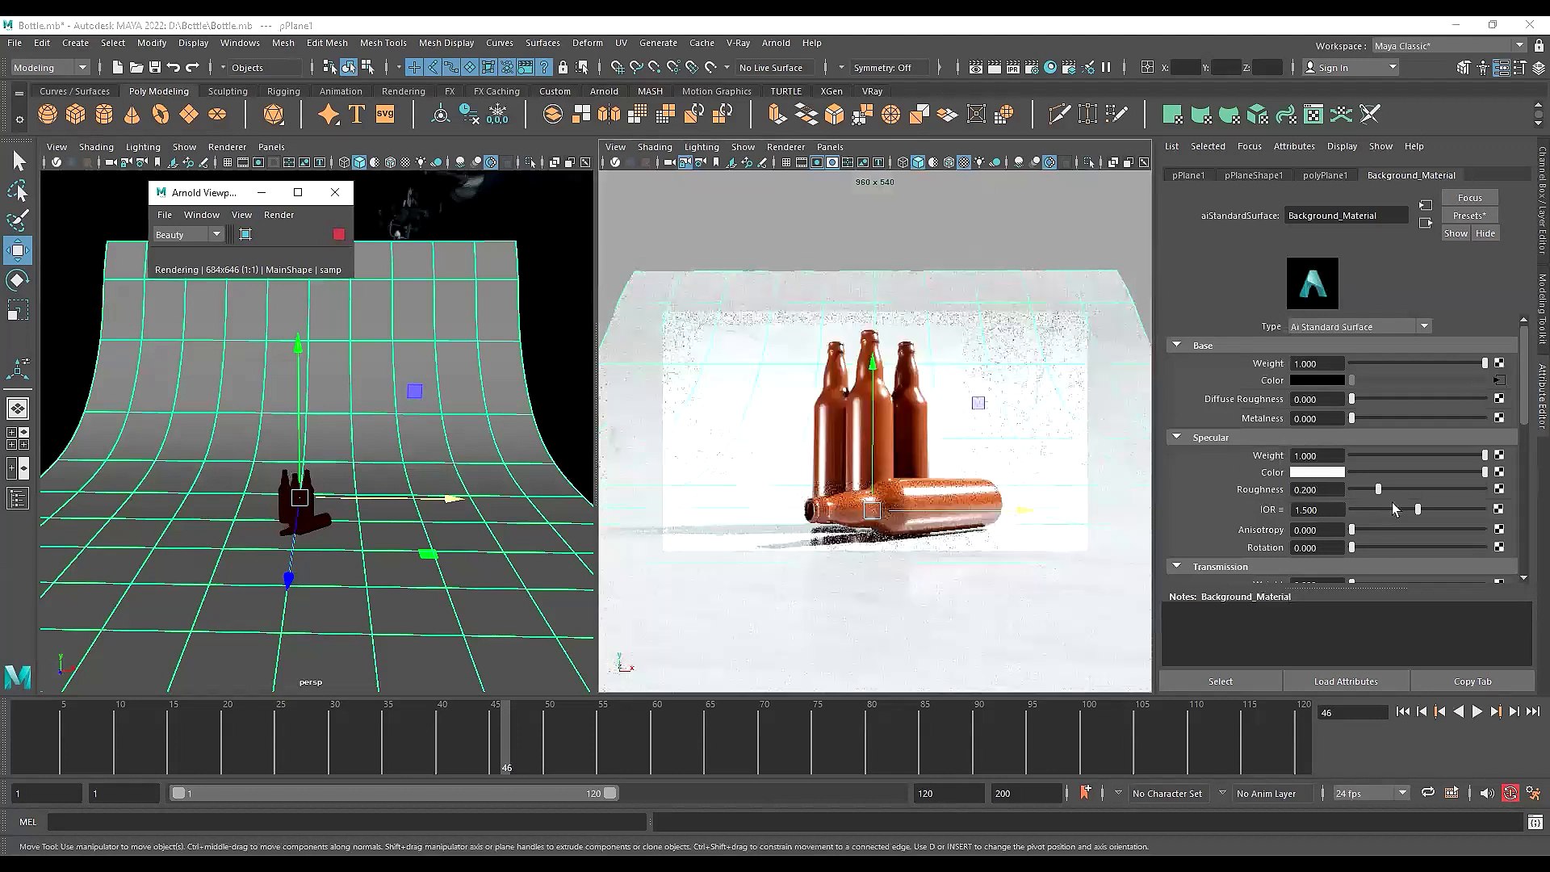
{"action": "left_click_drag", "start_coordinate": [1378, 489], "coordinate": [1352, 490]}
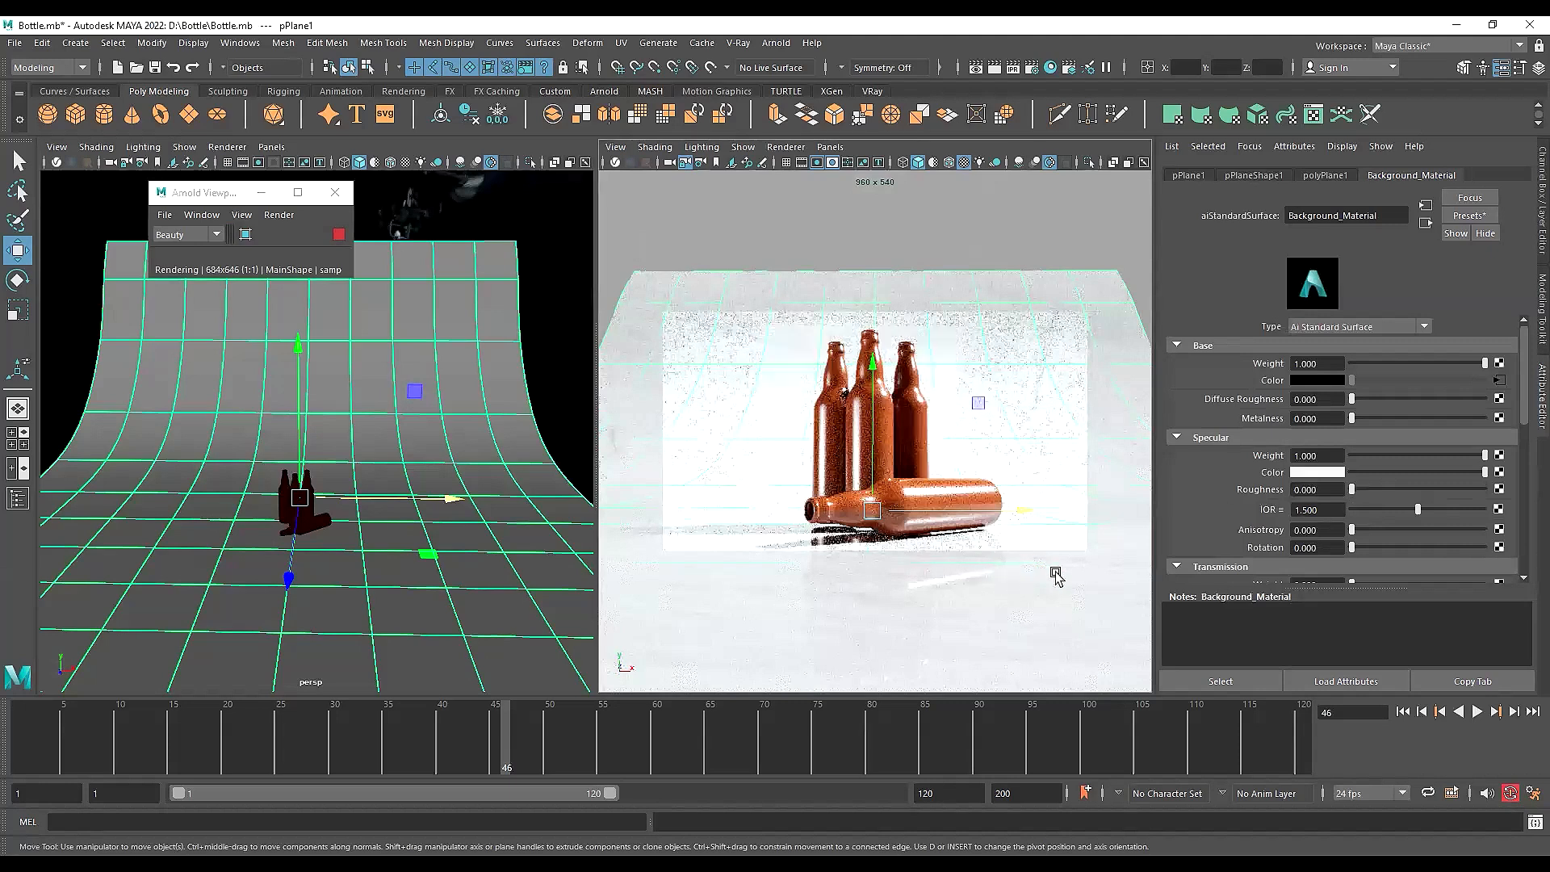
{"action": "left_click", "coordinate": [340, 236]}
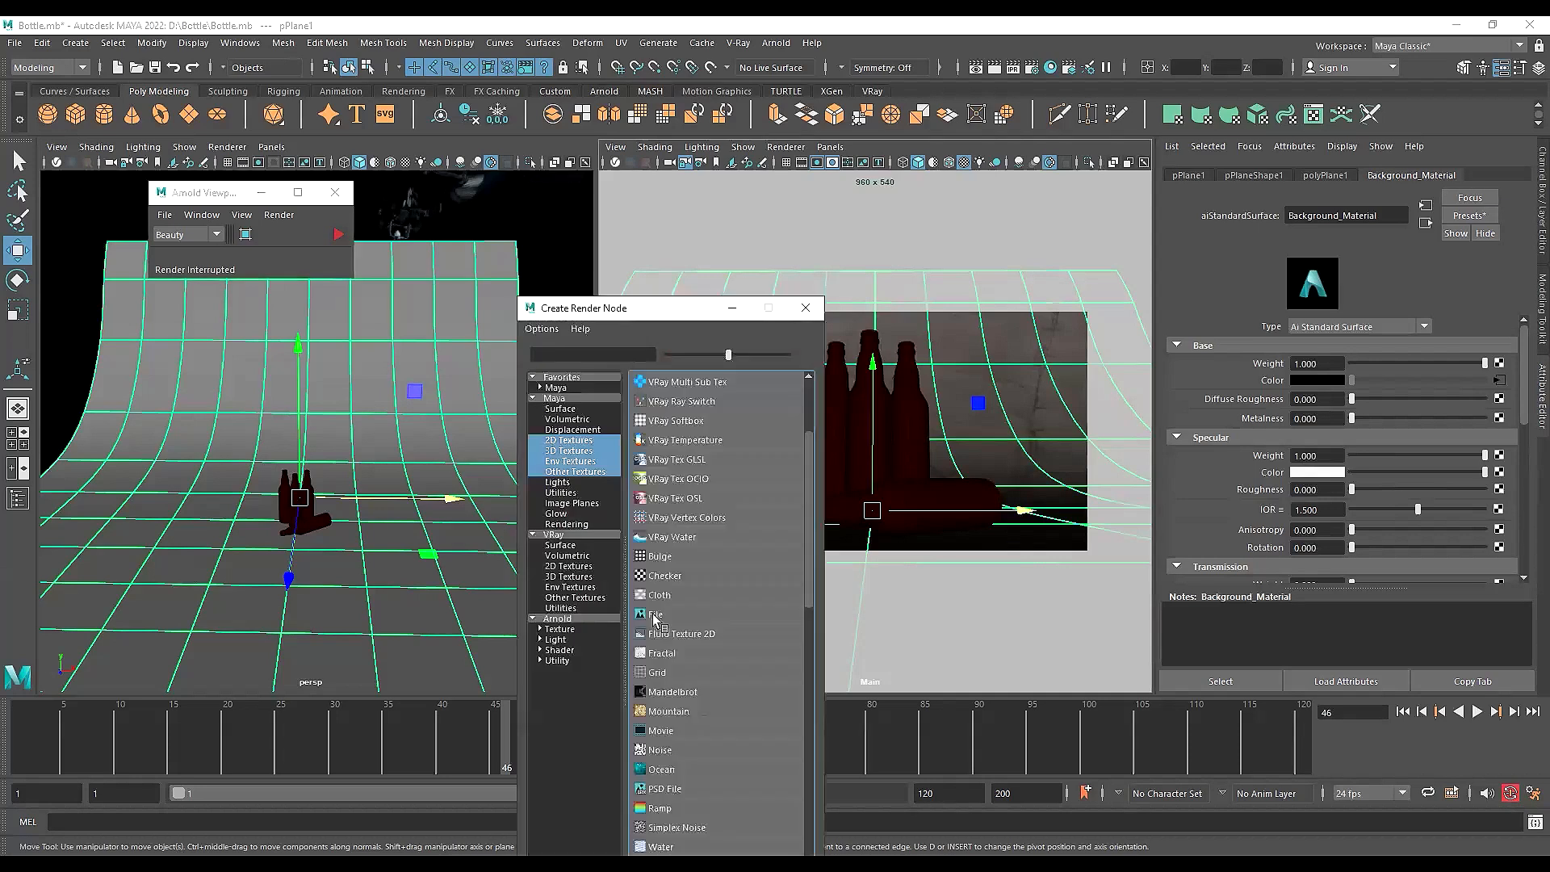
Map Background_Material's specular roughness to a file texture using QuartziteDenali002_ROUGHNESS_8K_METALNESS.png
{"action": "left_click", "coordinate": [658, 623]}
{"action": "left_click", "coordinate": [1502, 396]}
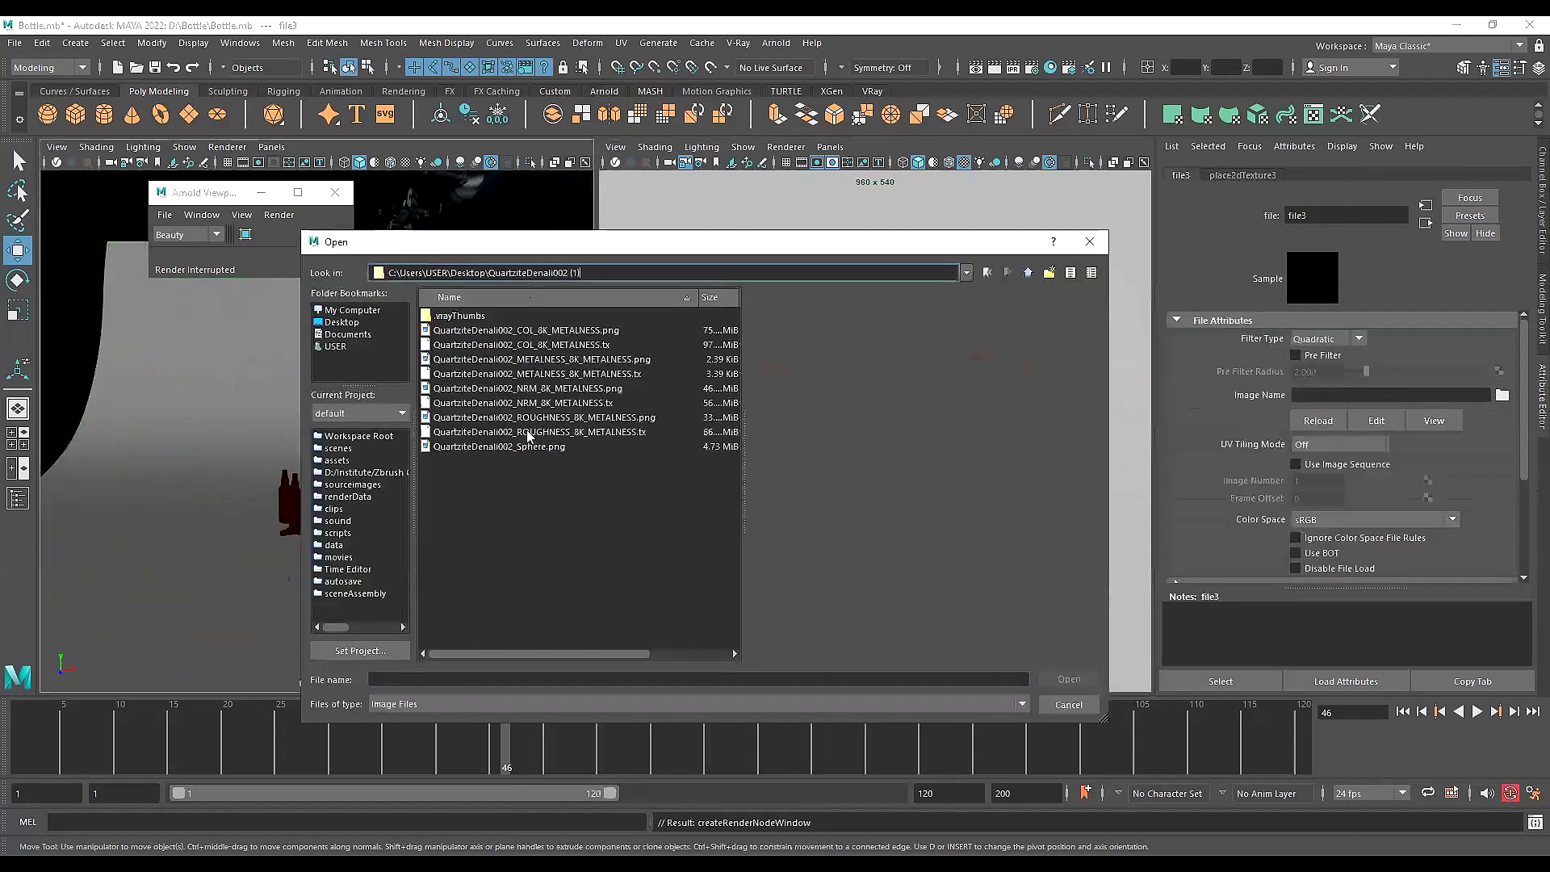
{"action": "left_click", "coordinate": [546, 419]}
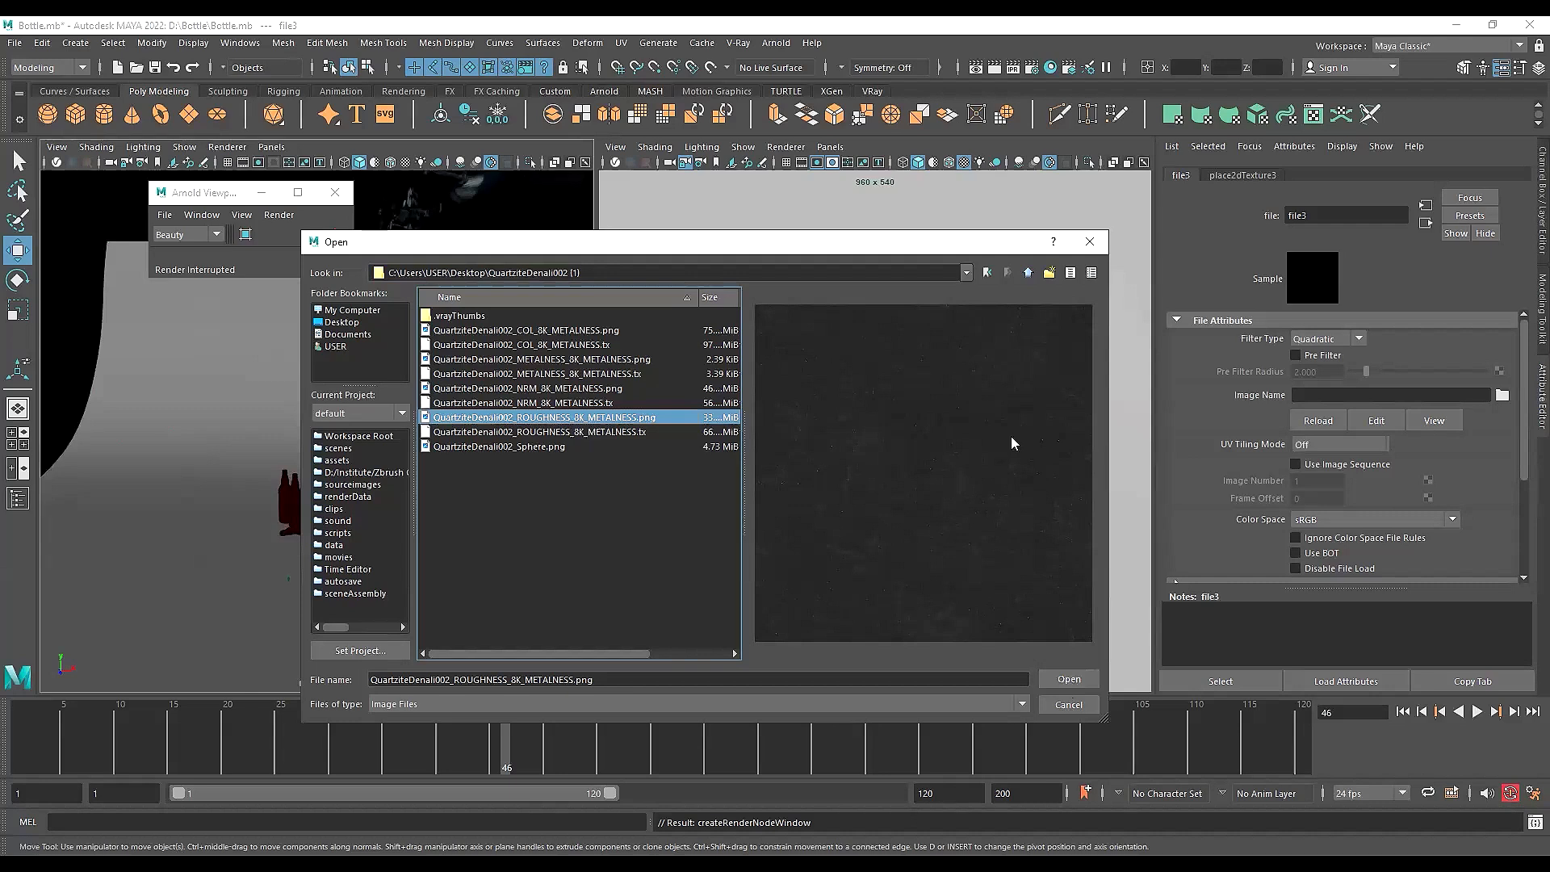
{"action": "left_click", "coordinate": [1069, 680]}
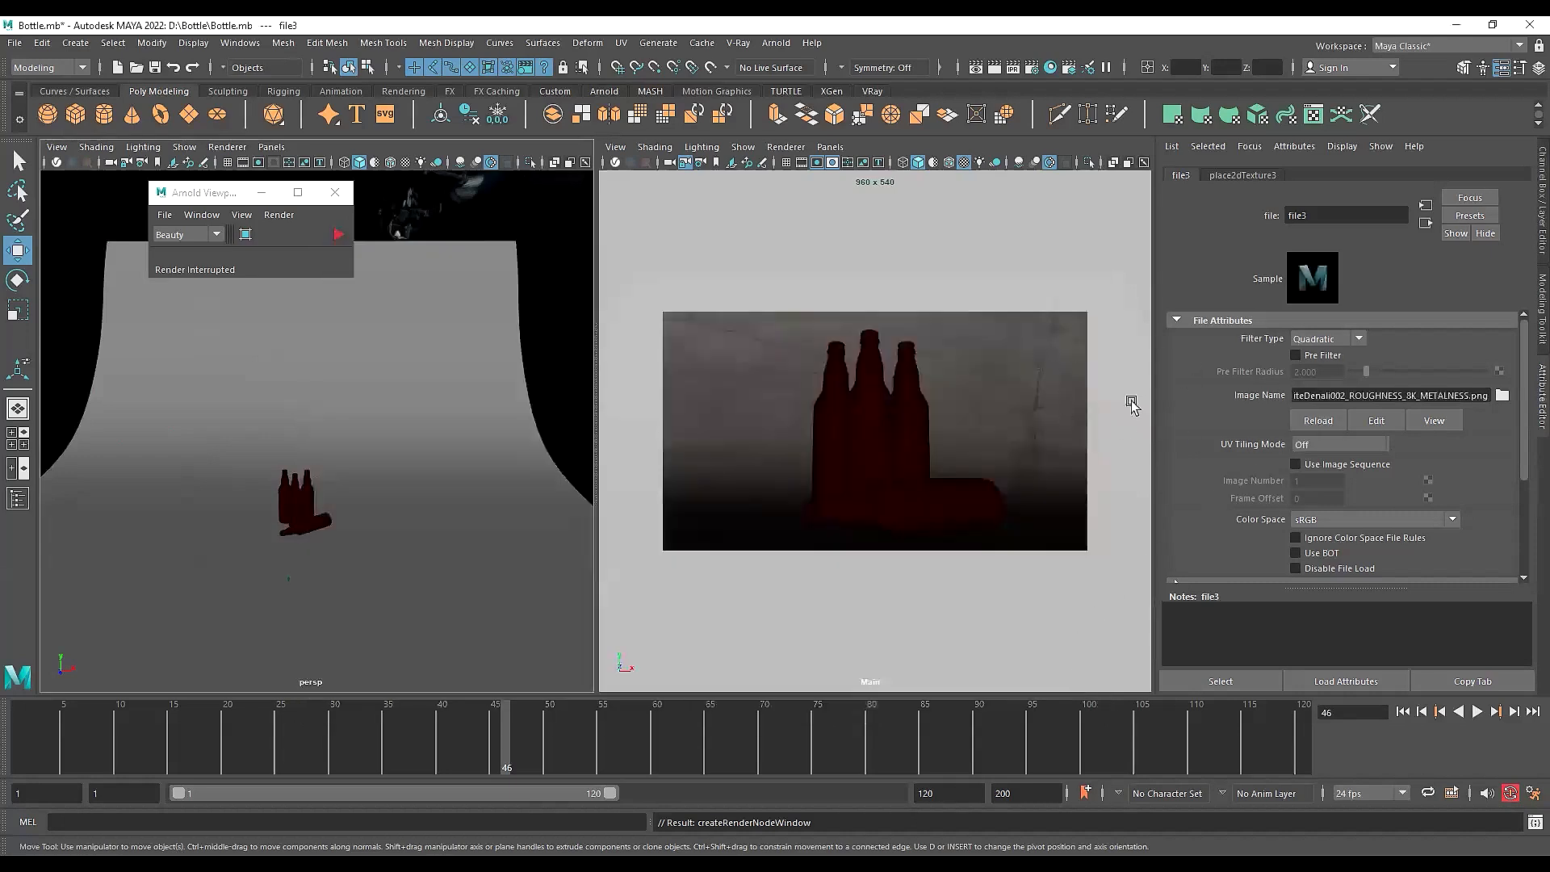
Preview the backdrop's roughness map in a live Arnold render of the Main camera view, and stop the render
{"action": "left_click", "coordinate": [990, 342]}
{"action": "left_click", "coordinate": [338, 234]}
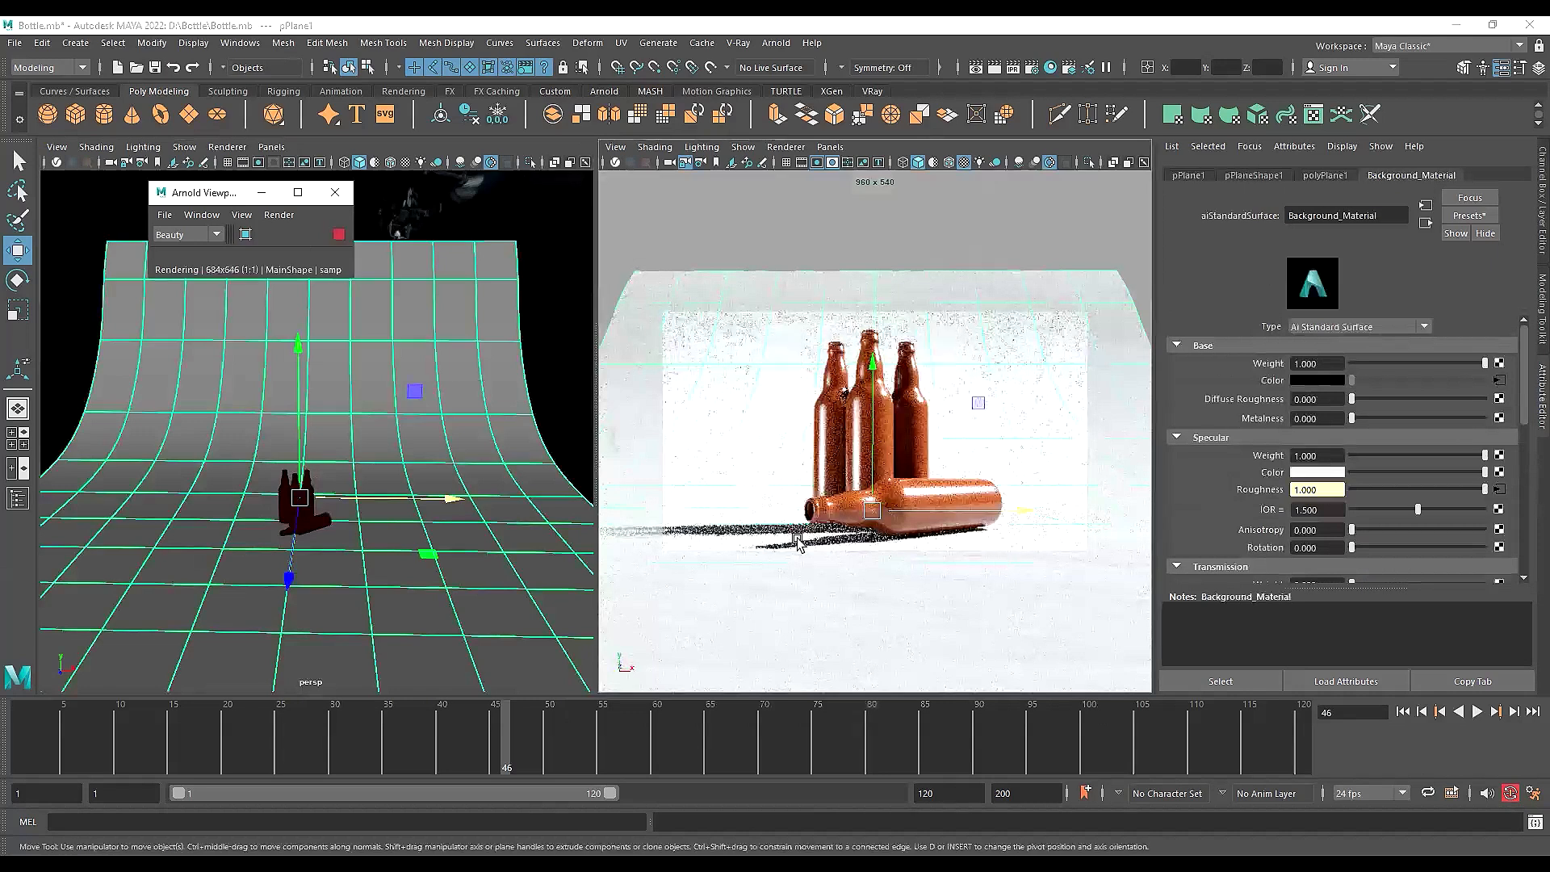
{"action": "left_click", "coordinate": [339, 235]}
Look through Background_Material's attributes and collapse its Transmission, Specular and Base sections
{"action": "scroll", "coordinate": [1195, 494], "scroll_direction": "down", "scroll_amount": 2}
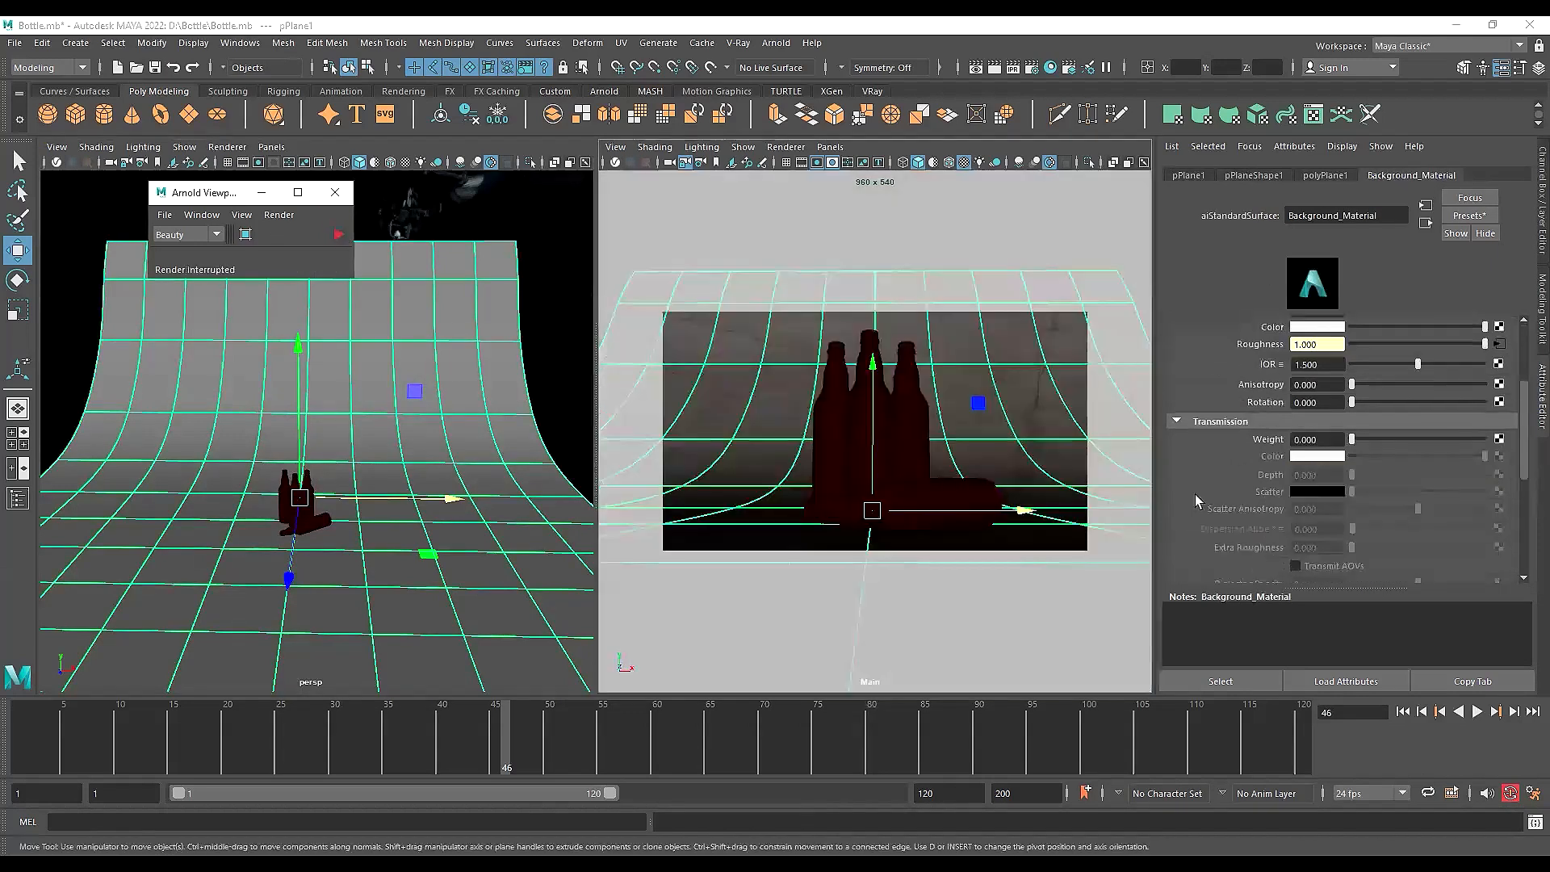
{"action": "scroll", "coordinate": [1195, 494], "scroll_direction": "down", "scroll_amount": 3}
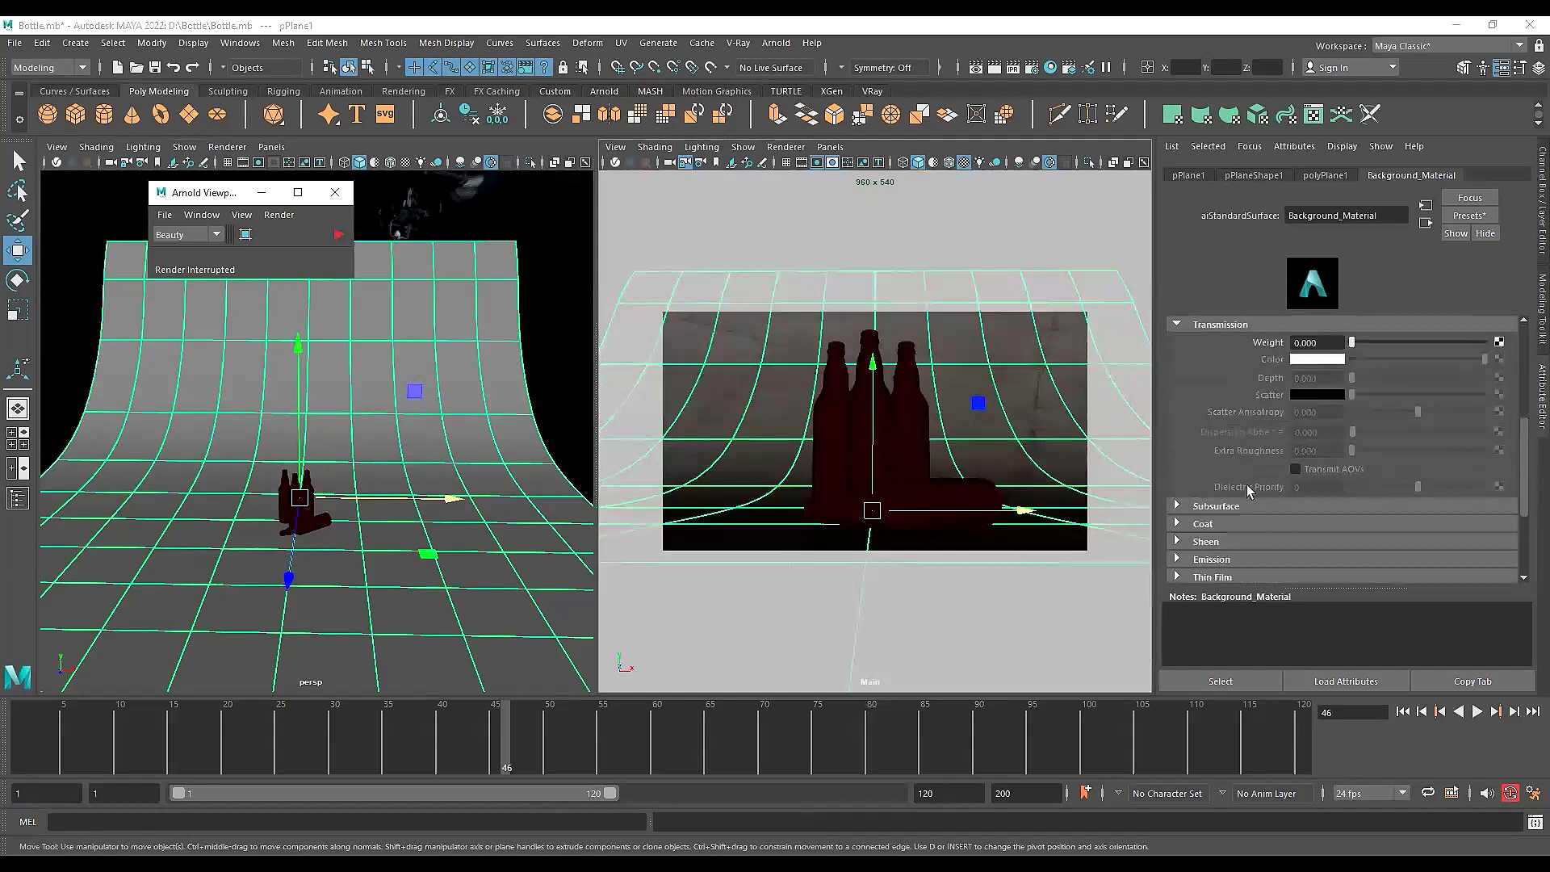
{"action": "scroll", "coordinate": [1206, 491], "scroll_direction": "up", "scroll_amount": 2}
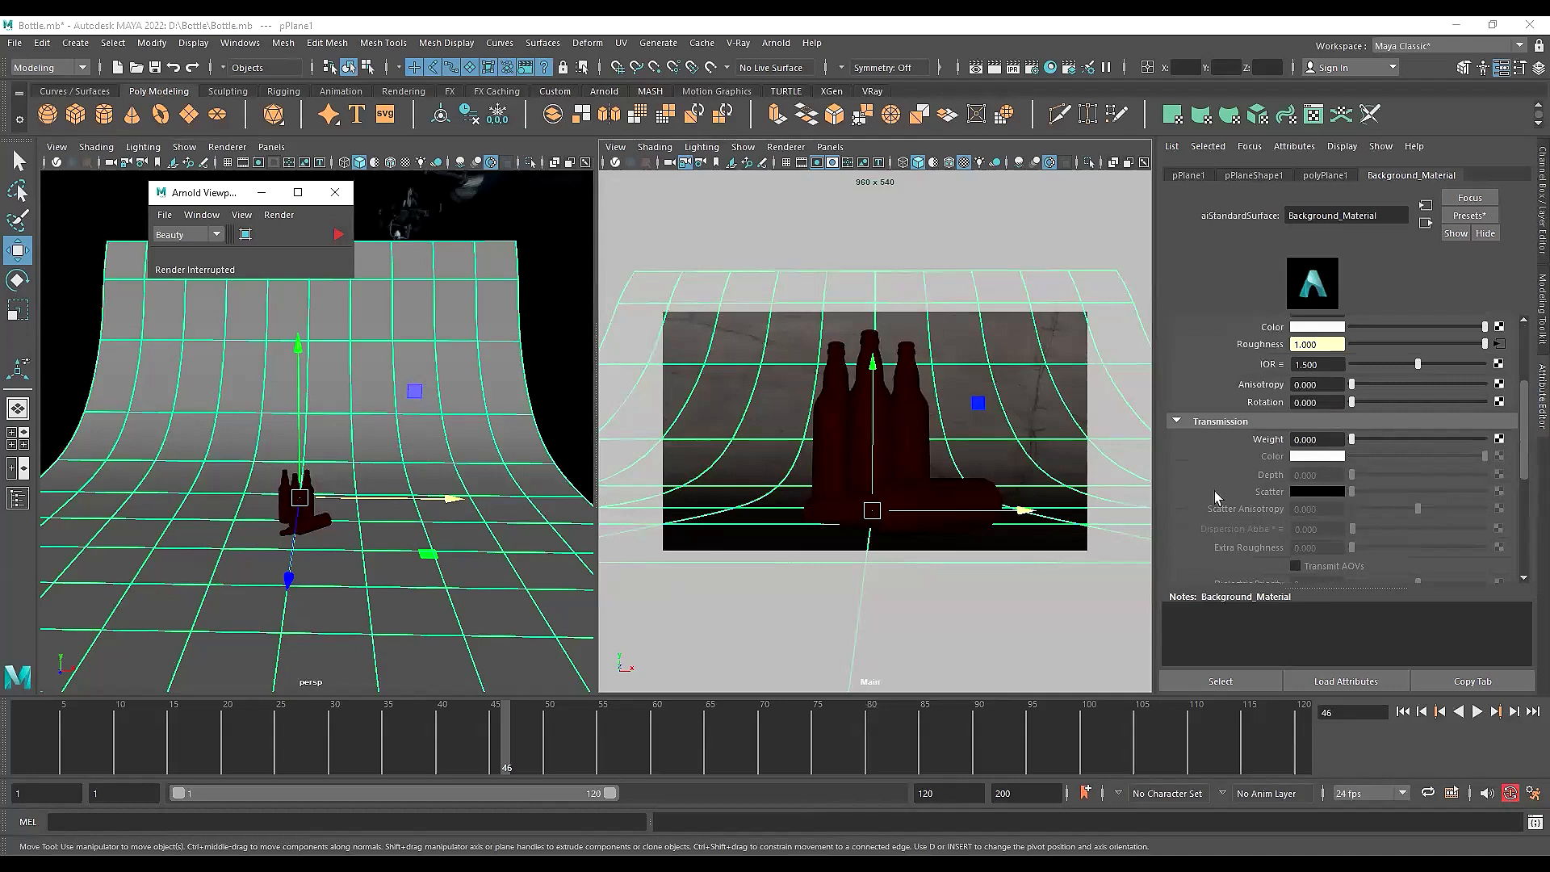
{"action": "scroll", "coordinate": [1214, 490], "scroll_direction": "down", "scroll_amount": 3}
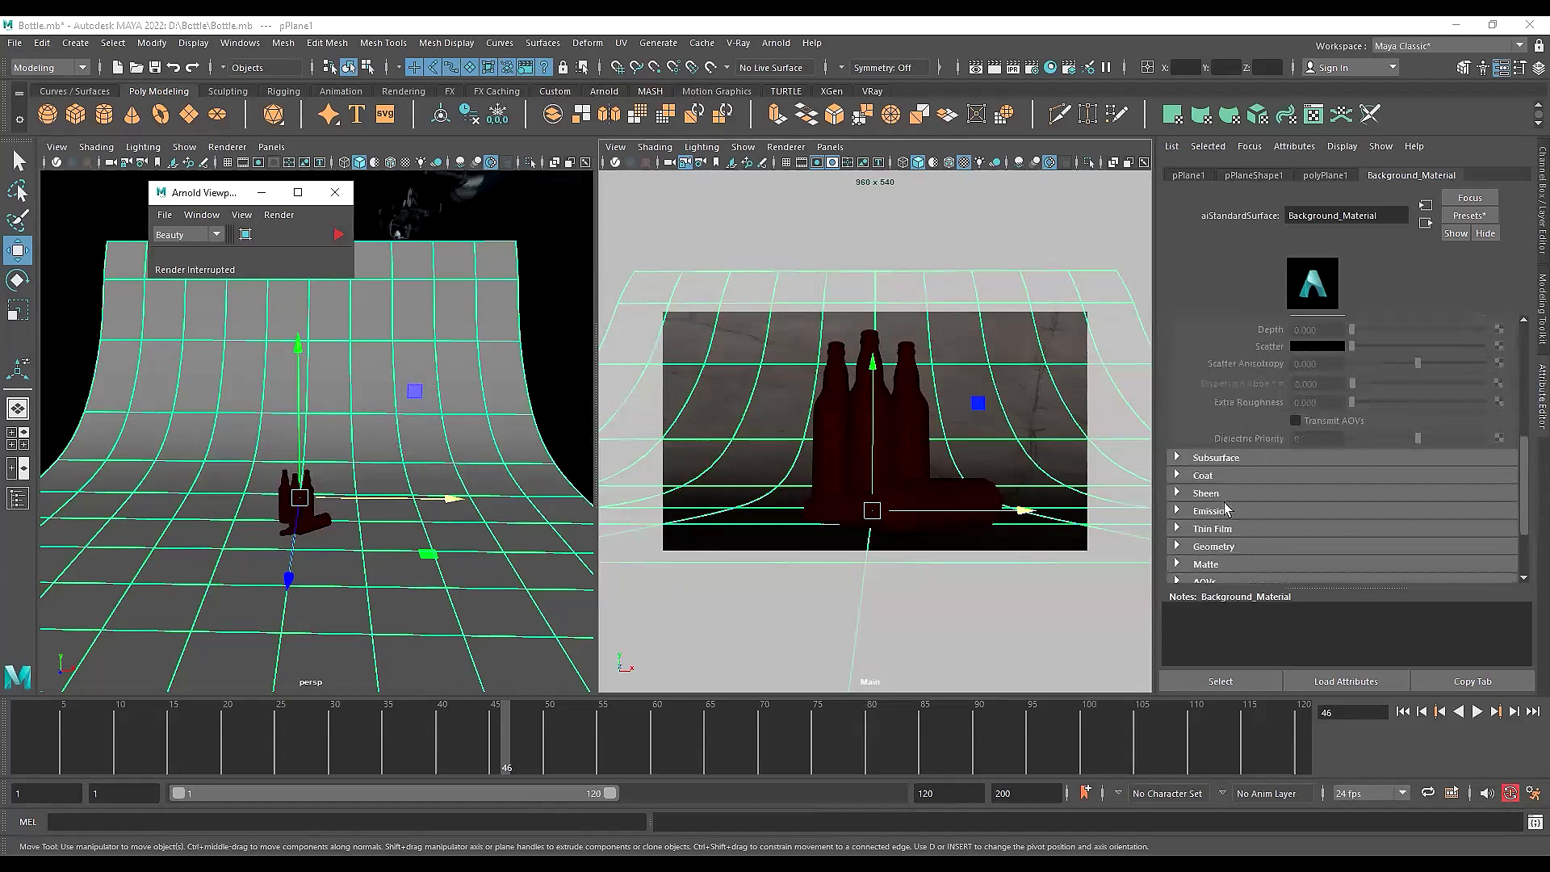
{"action": "scroll", "coordinate": [1223, 500], "scroll_direction": "up", "scroll_amount": 3}
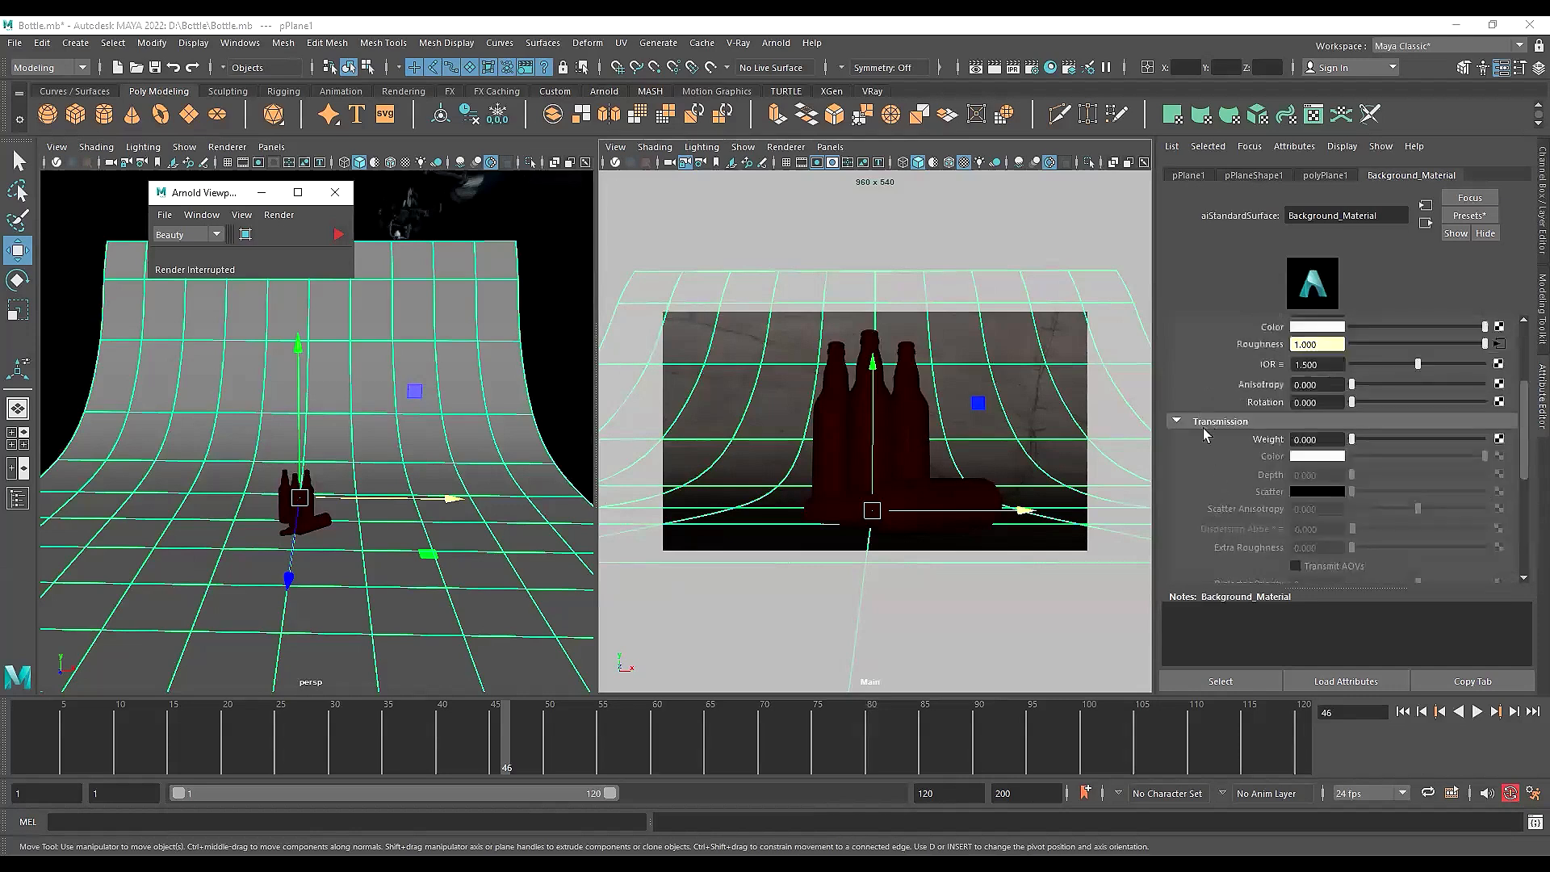
{"action": "left_click", "coordinate": [1204, 428]}
{"action": "scroll", "coordinate": [1204, 430], "scroll_direction": "up", "scroll_amount": 3}
{"action": "left_click", "coordinate": [1200, 440]}
{"action": "left_click", "coordinate": [1195, 347]}
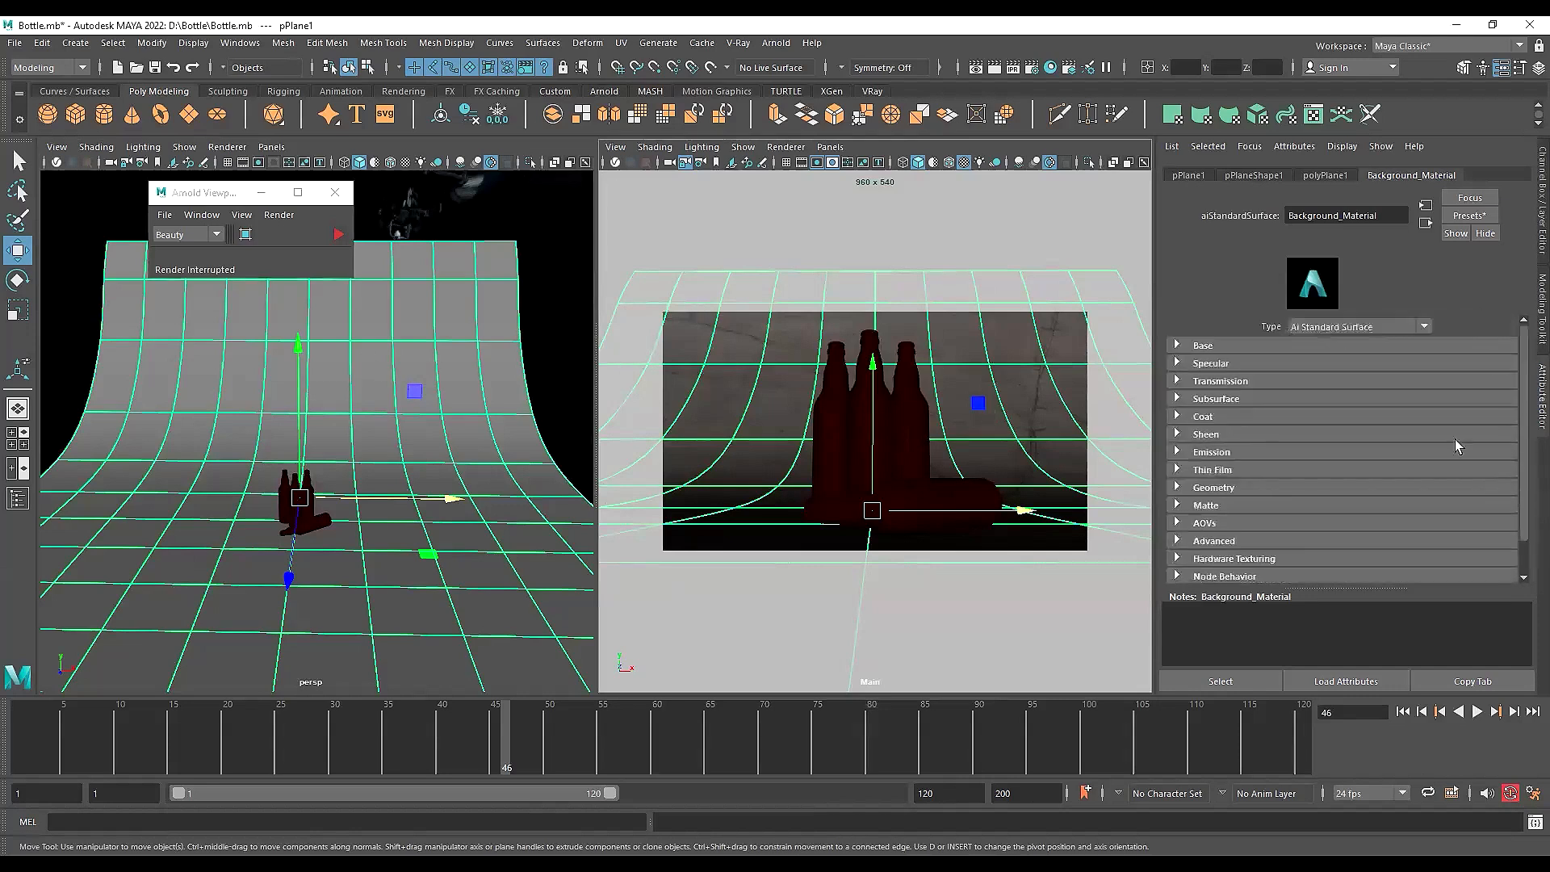
Connect a new file texture to Background_Material's bump mapping in its Geometry attributes
{"action": "left_click", "coordinate": [1267, 344]}
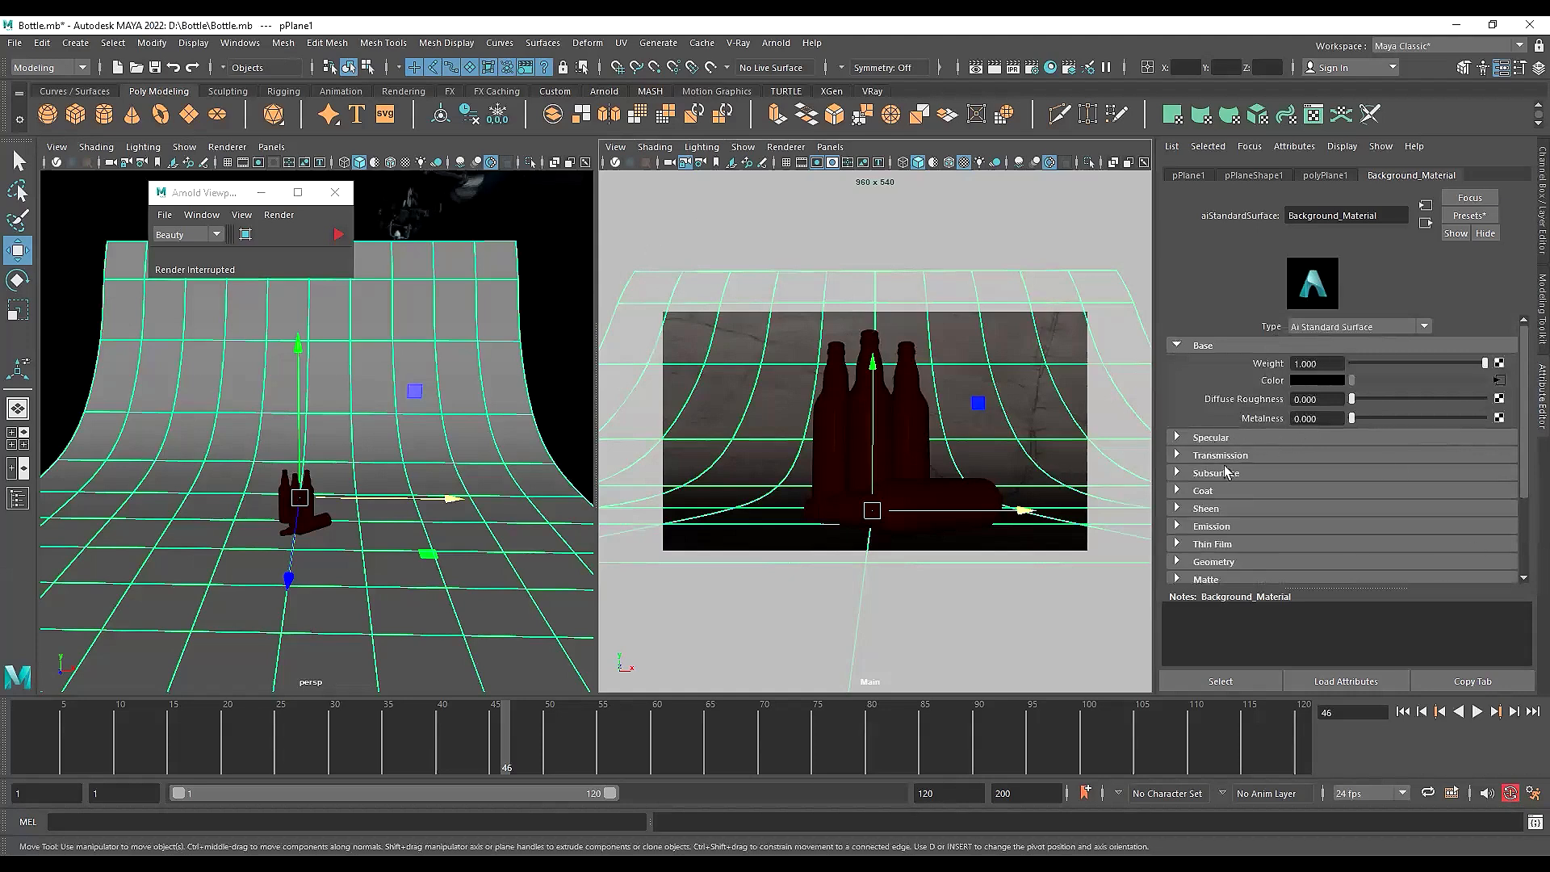
{"action": "scroll", "coordinate": [1249, 507], "scroll_direction": "down", "scroll_amount": 3}
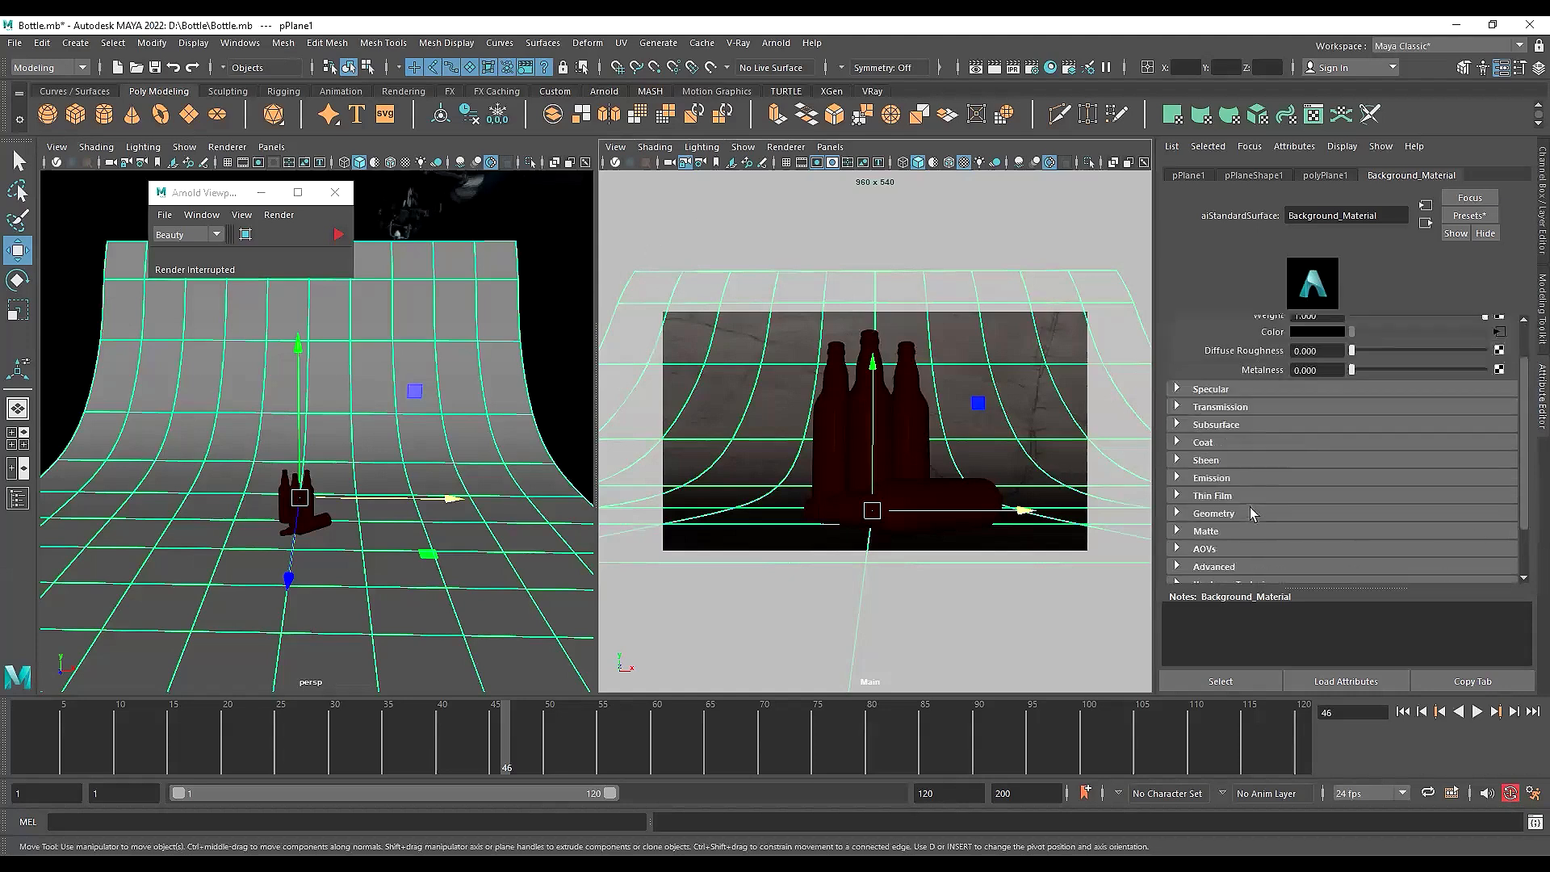
{"action": "left_click", "coordinate": [1200, 466]}
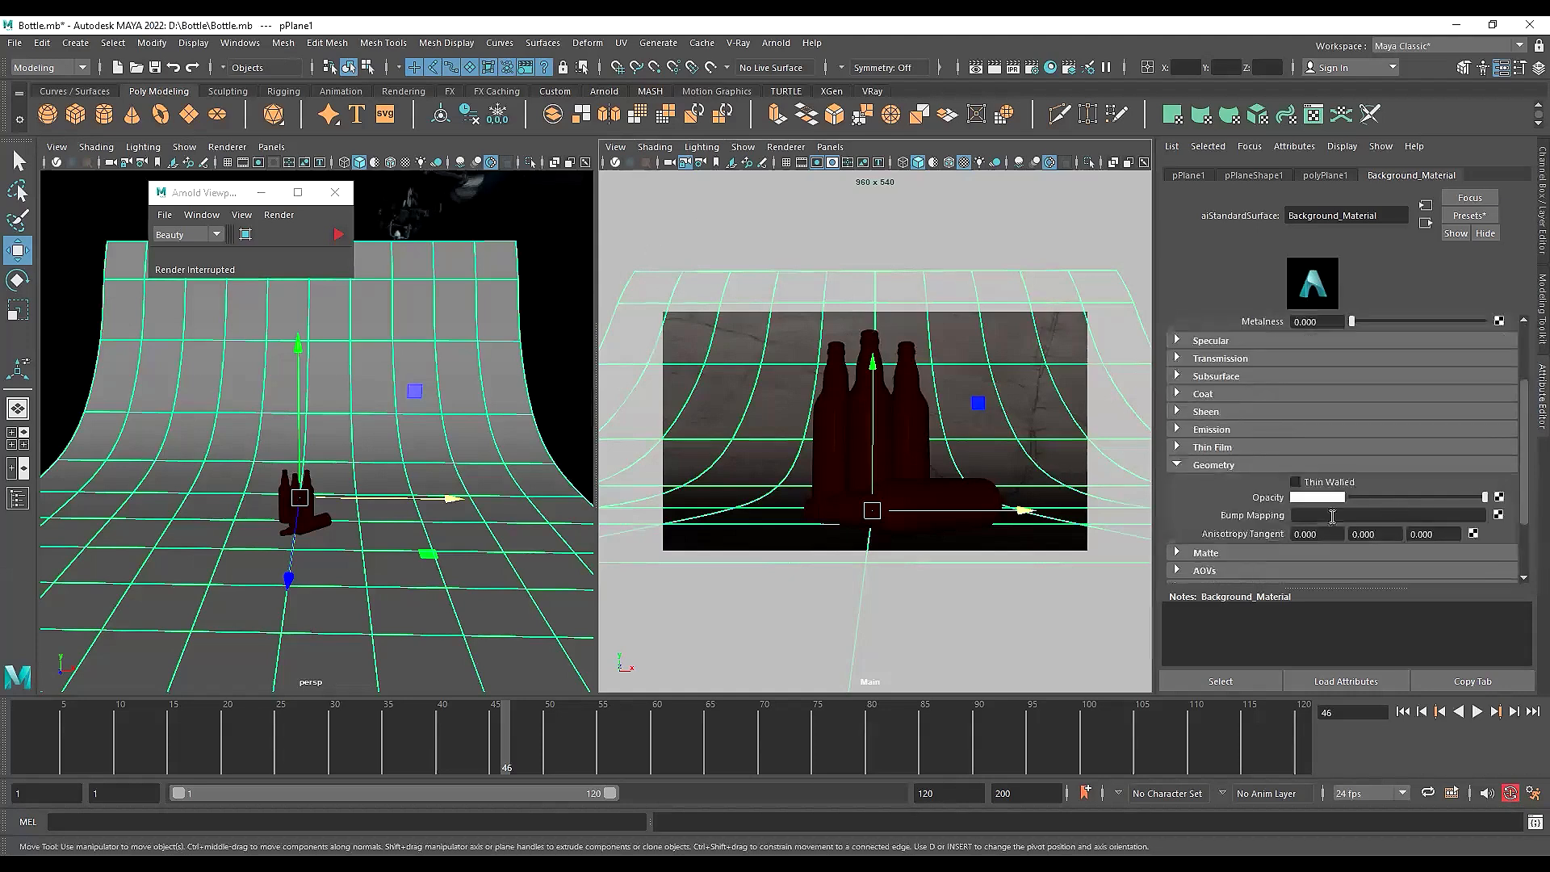
{"action": "left_click", "coordinate": [1498, 515]}
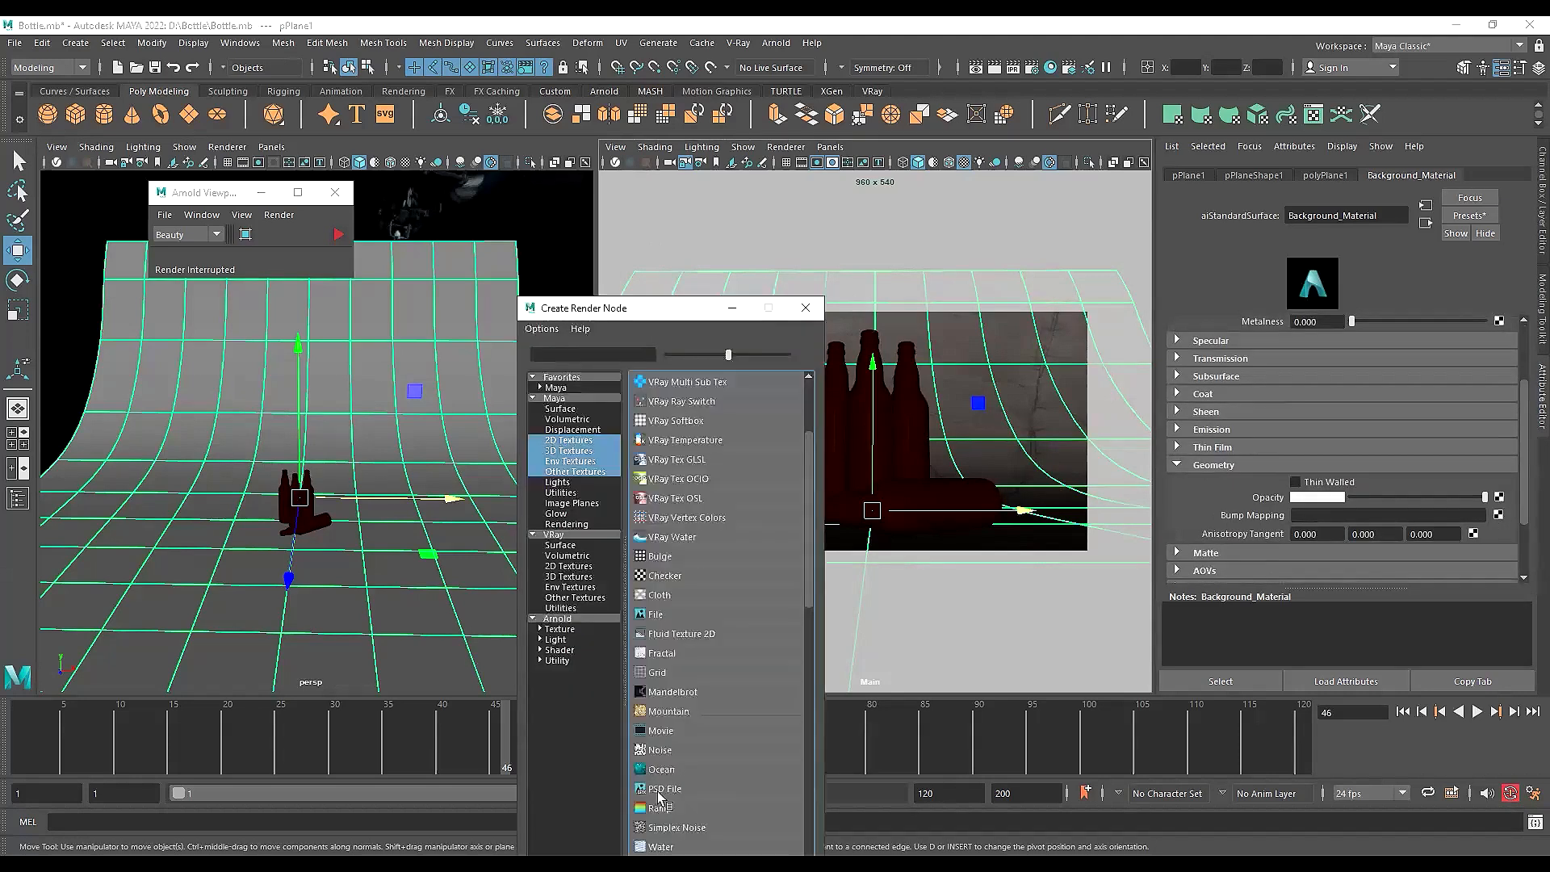
{"action": "left_click", "coordinate": [655, 615]}
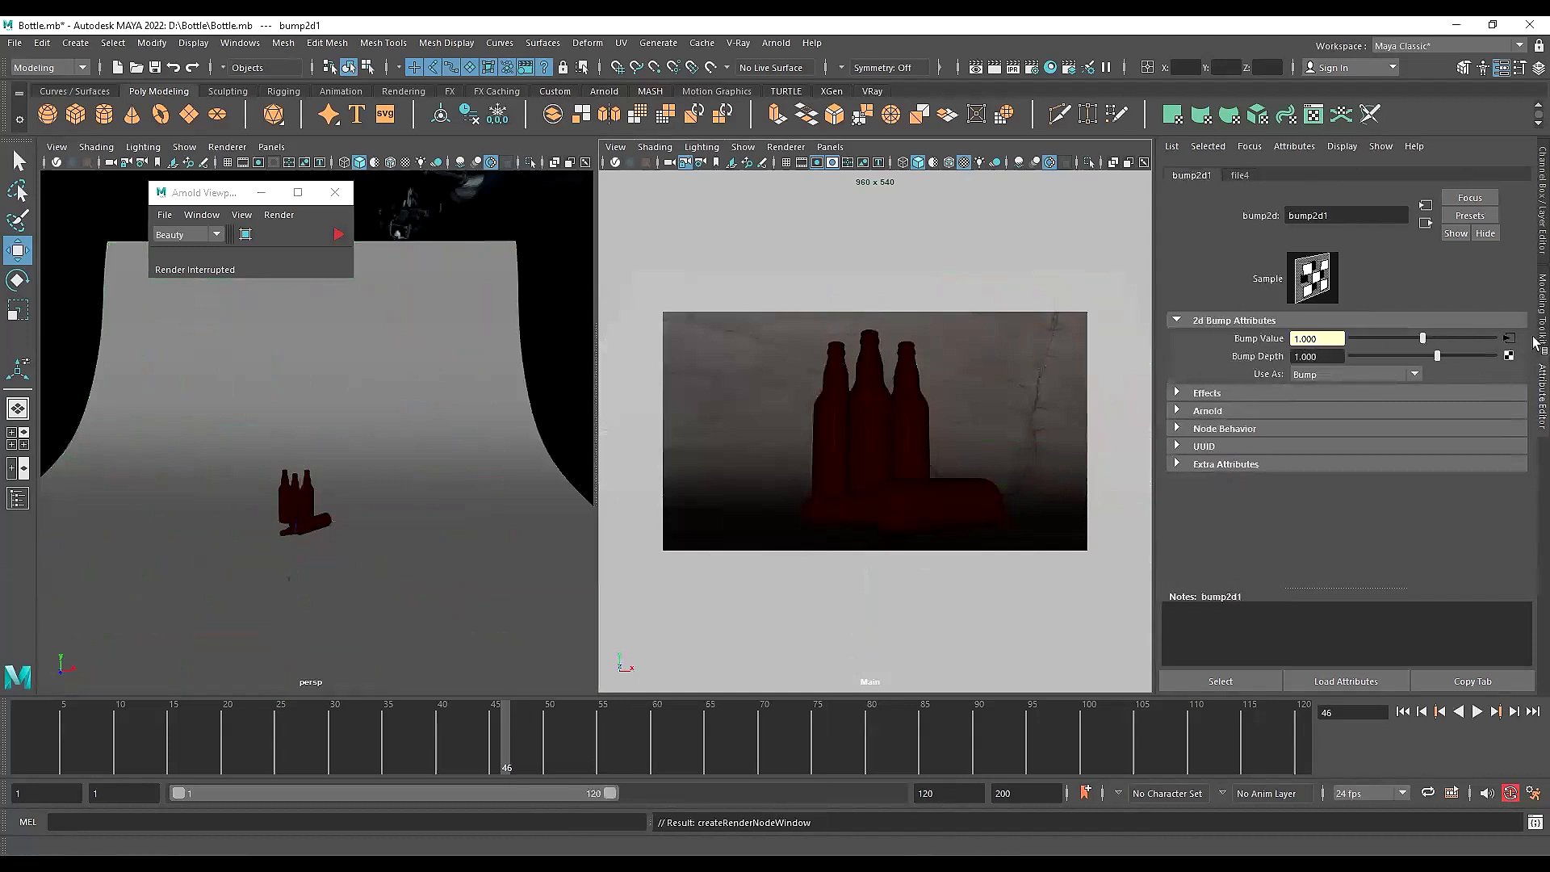
Load QuartziteDenali002_NRM_8K_METALNESS.png as the image of the bump's file texture
{"action": "left_click", "coordinate": [1240, 175]}
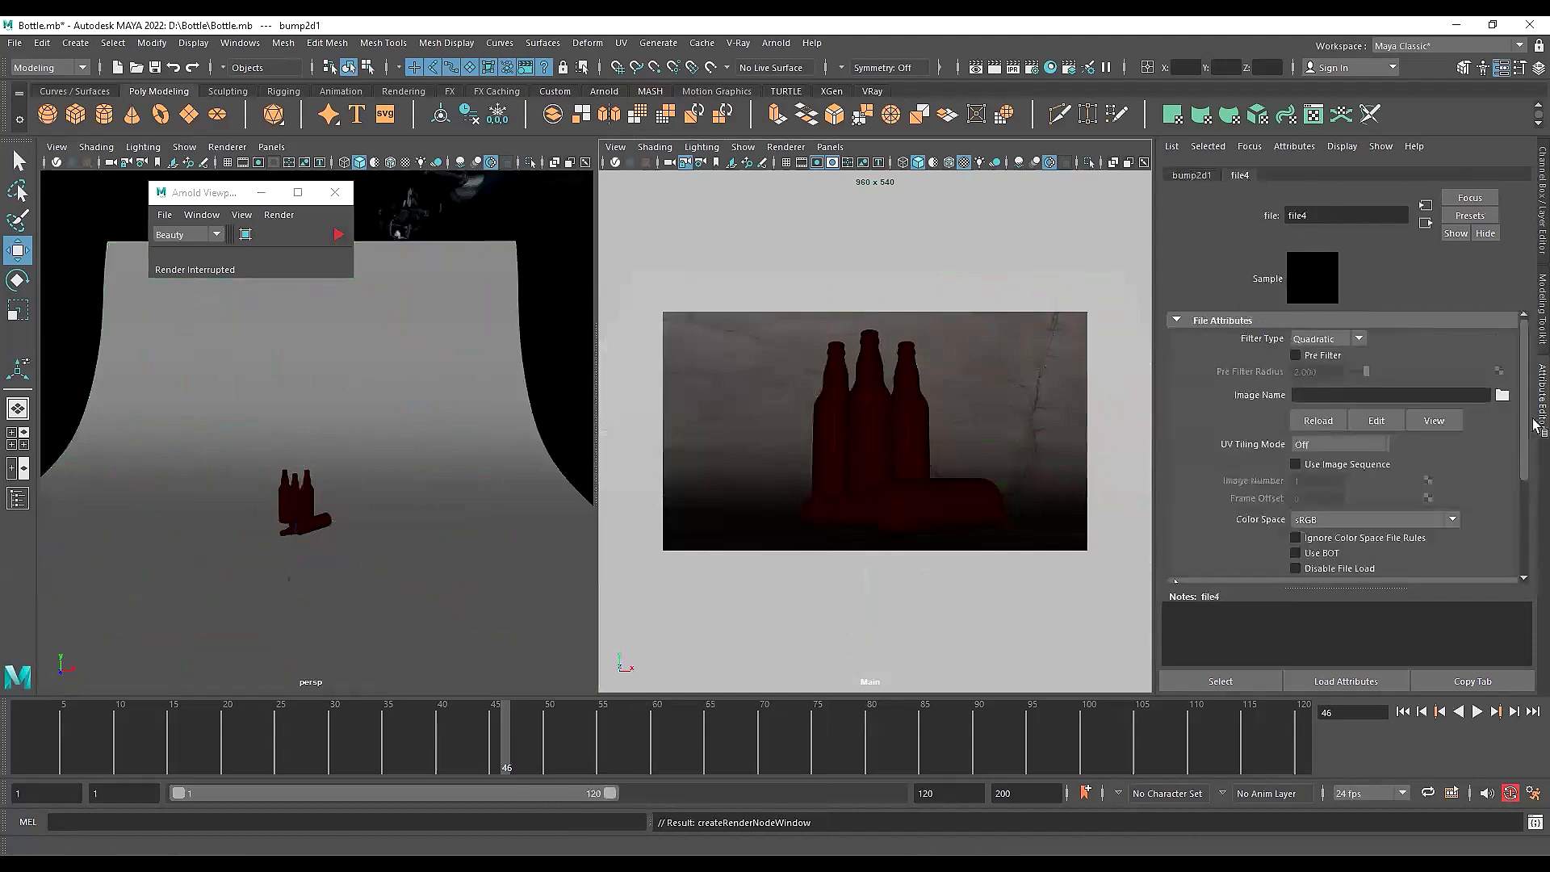
{"action": "left_click", "coordinate": [1501, 397]}
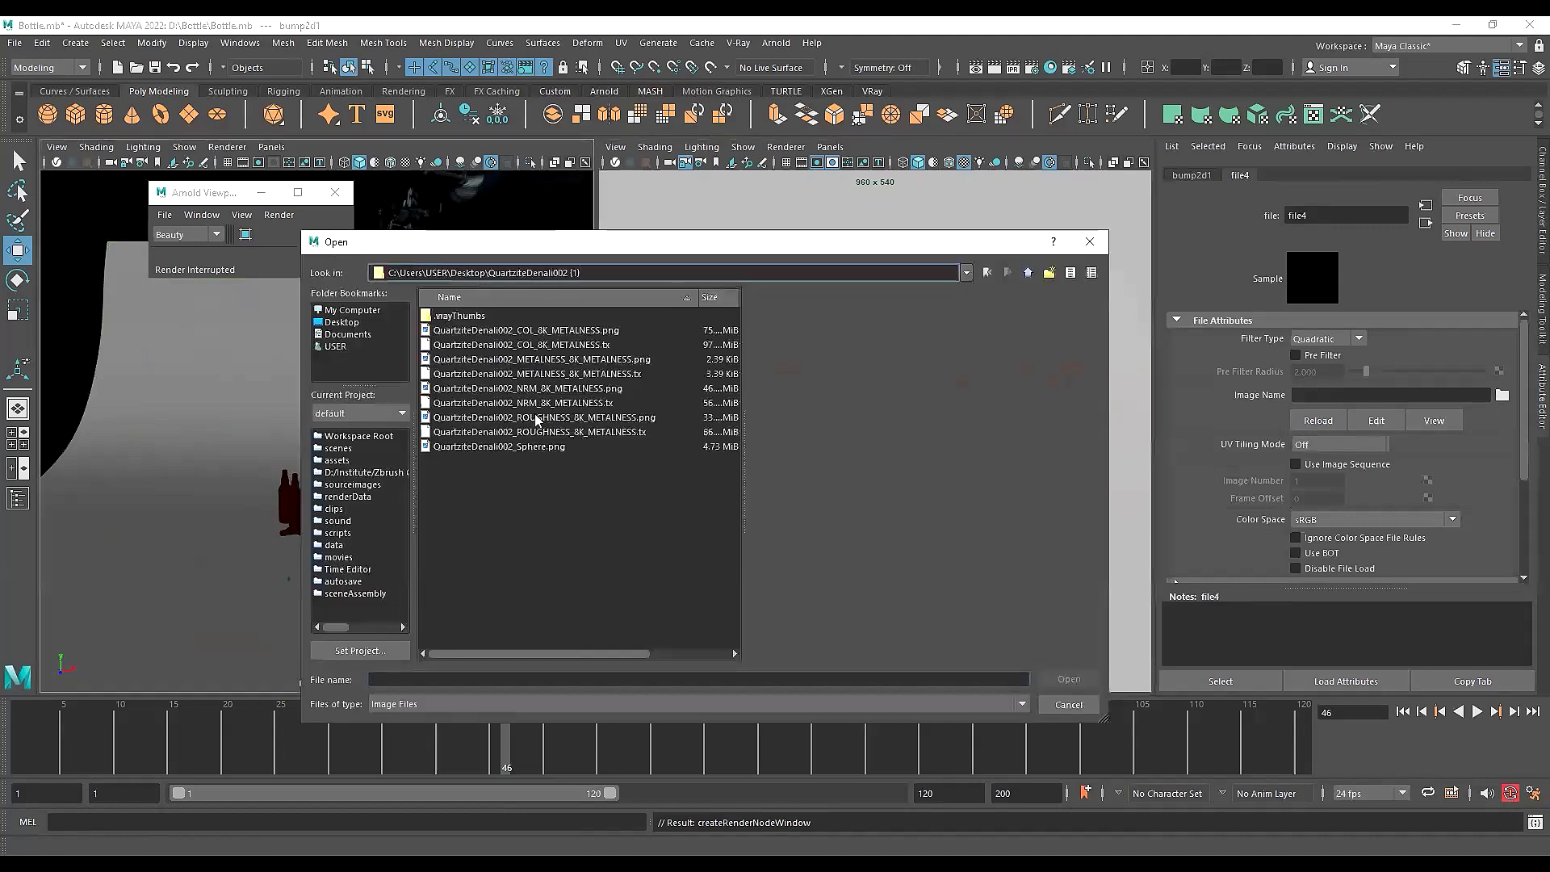
{"action": "left_click", "coordinate": [545, 398]}
{"action": "left_click", "coordinate": [543, 390]}
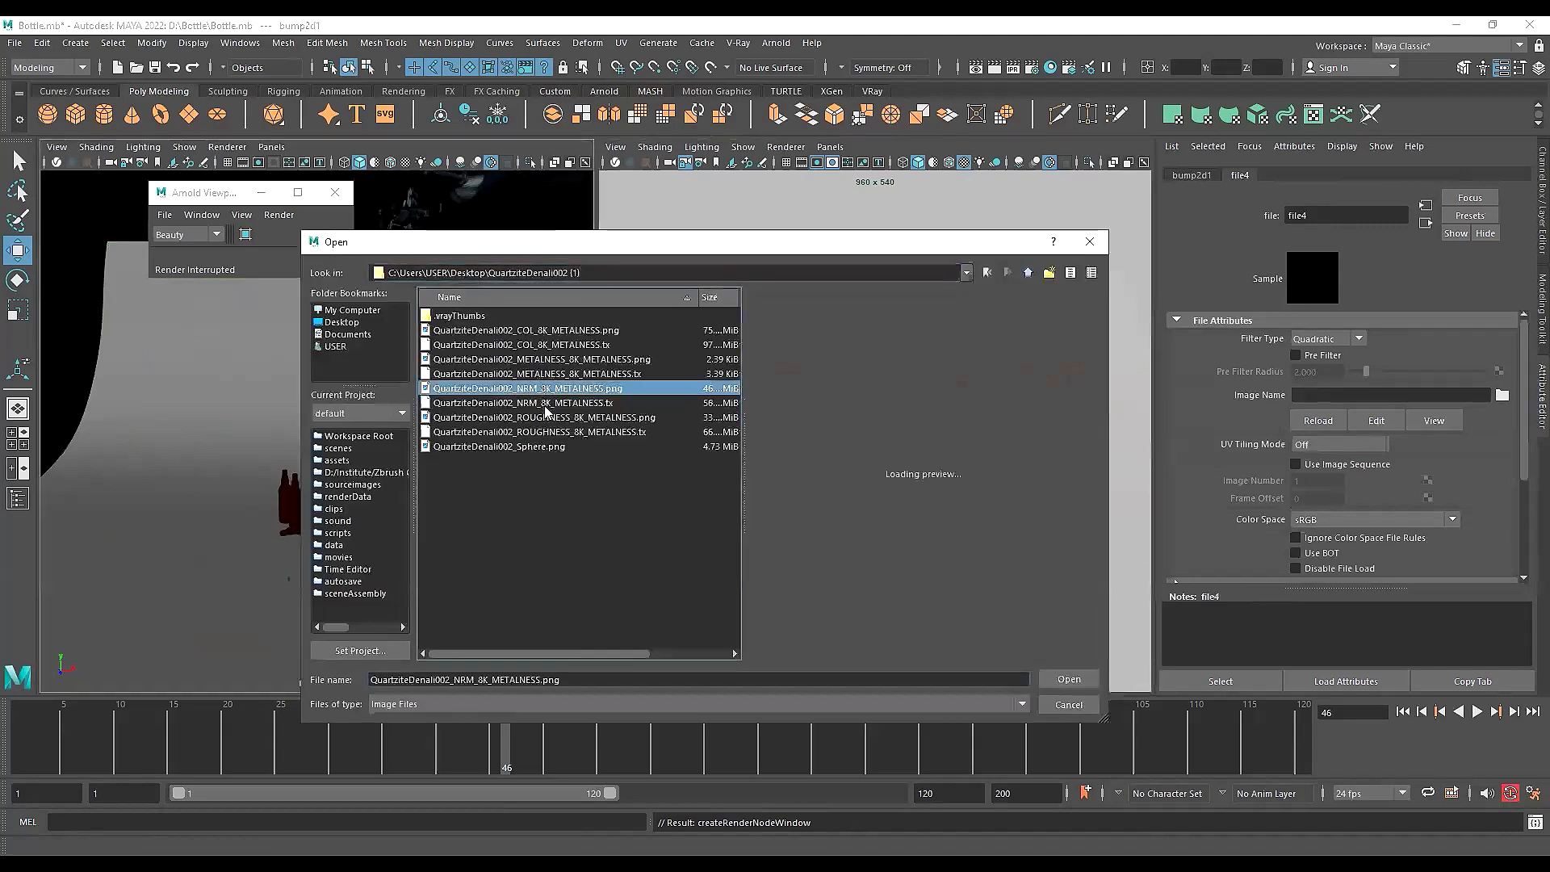
{"action": "left_click", "coordinate": [545, 404]}
{"action": "left_click", "coordinate": [547, 390]}
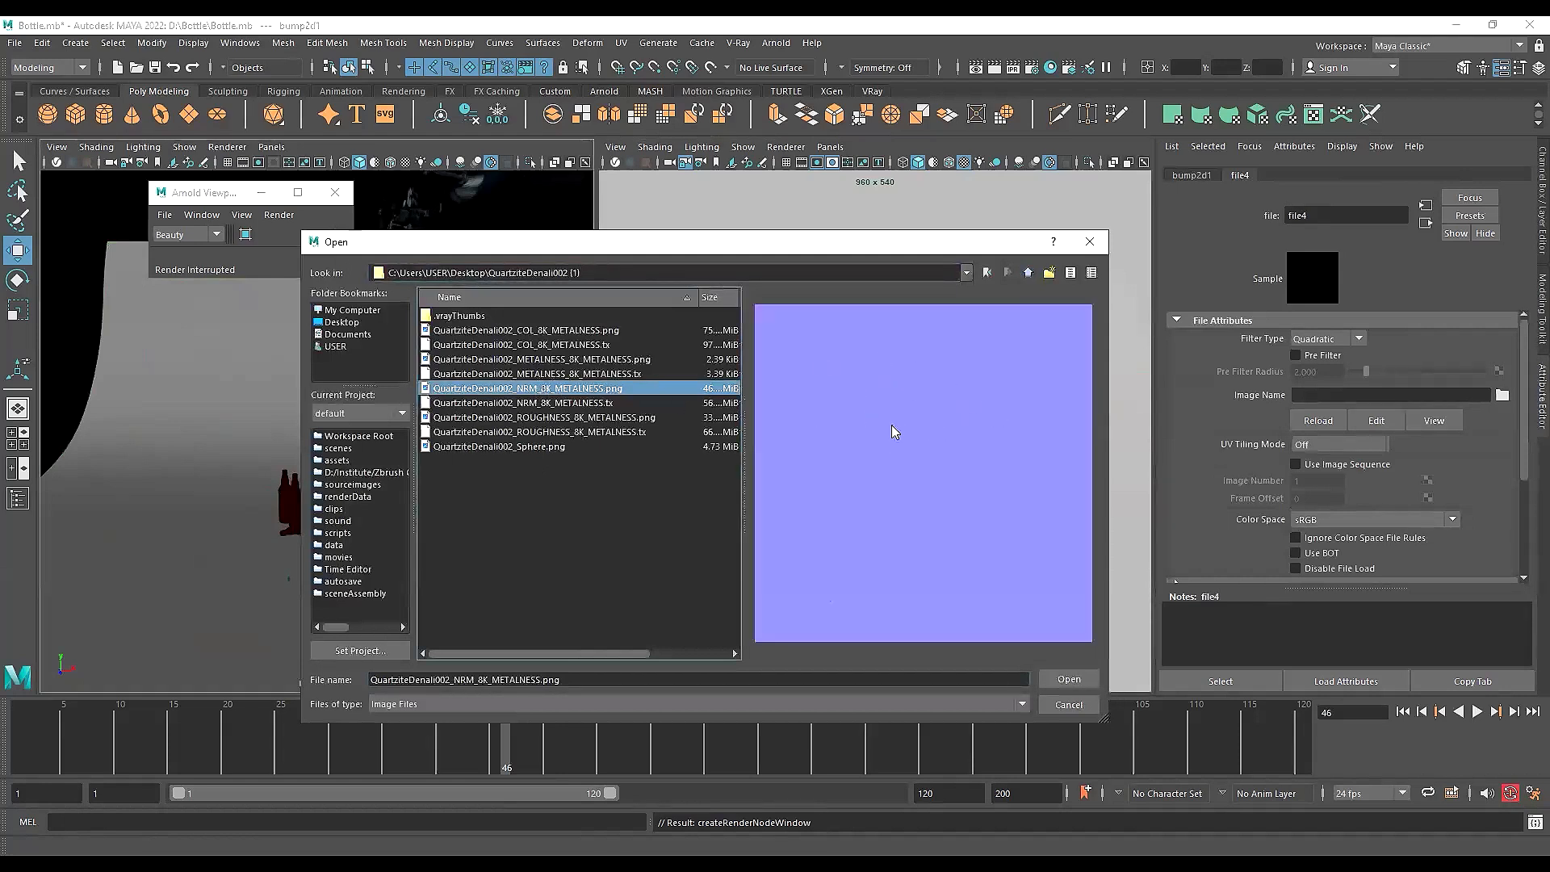
{"action": "left_click", "coordinate": [1065, 679]}
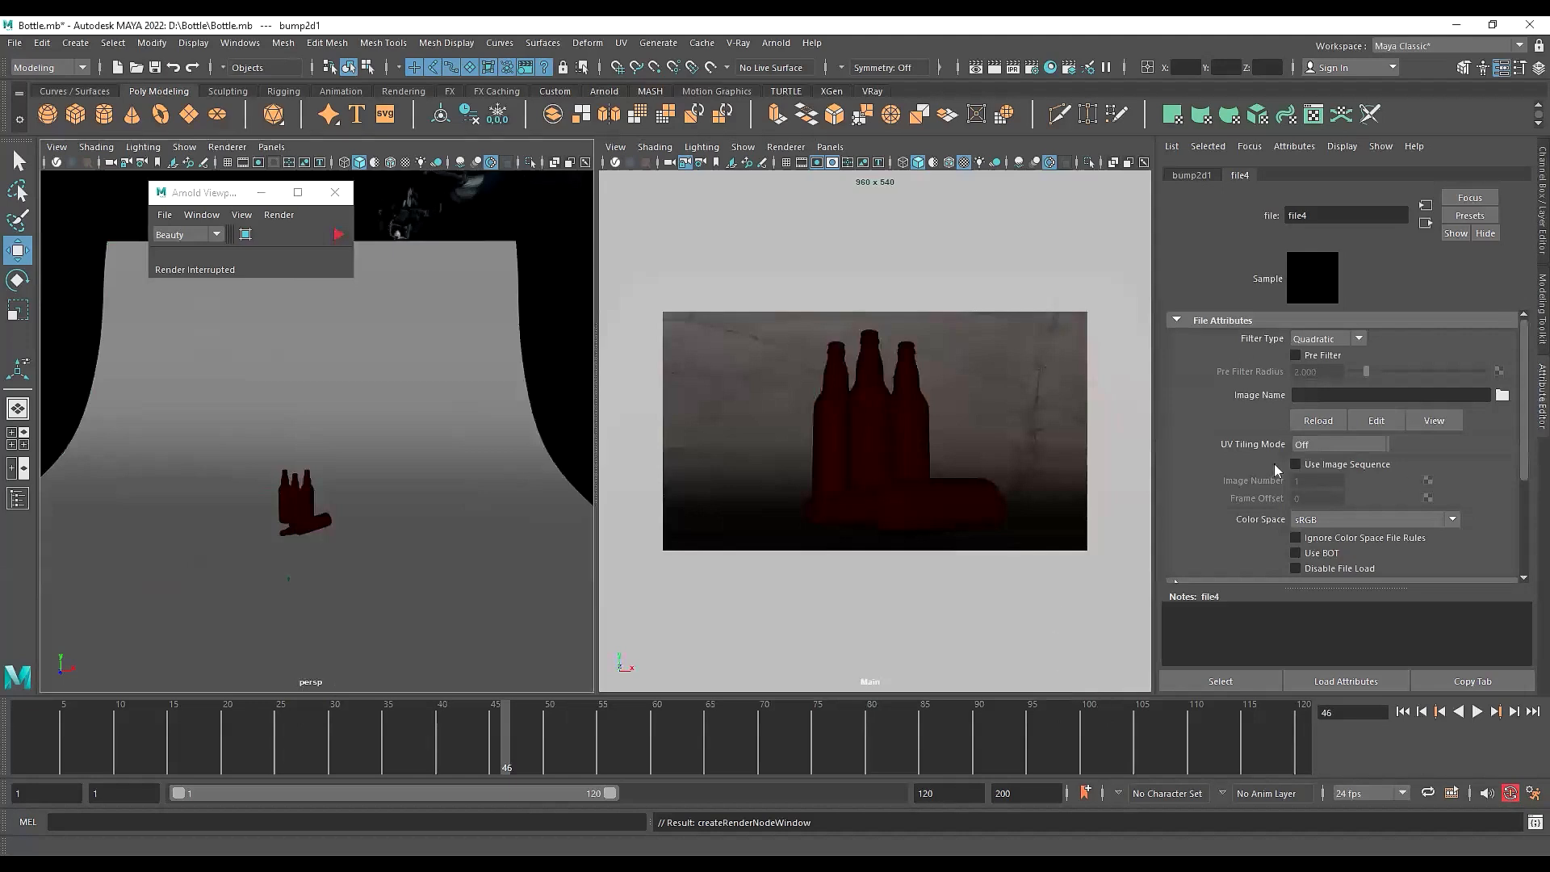
Rotate the sky dome light about its vertical axis to about -194 degrees, checking it in a live Arnold render of the Main camera view
{"action": "left_click", "coordinate": [339, 239]}
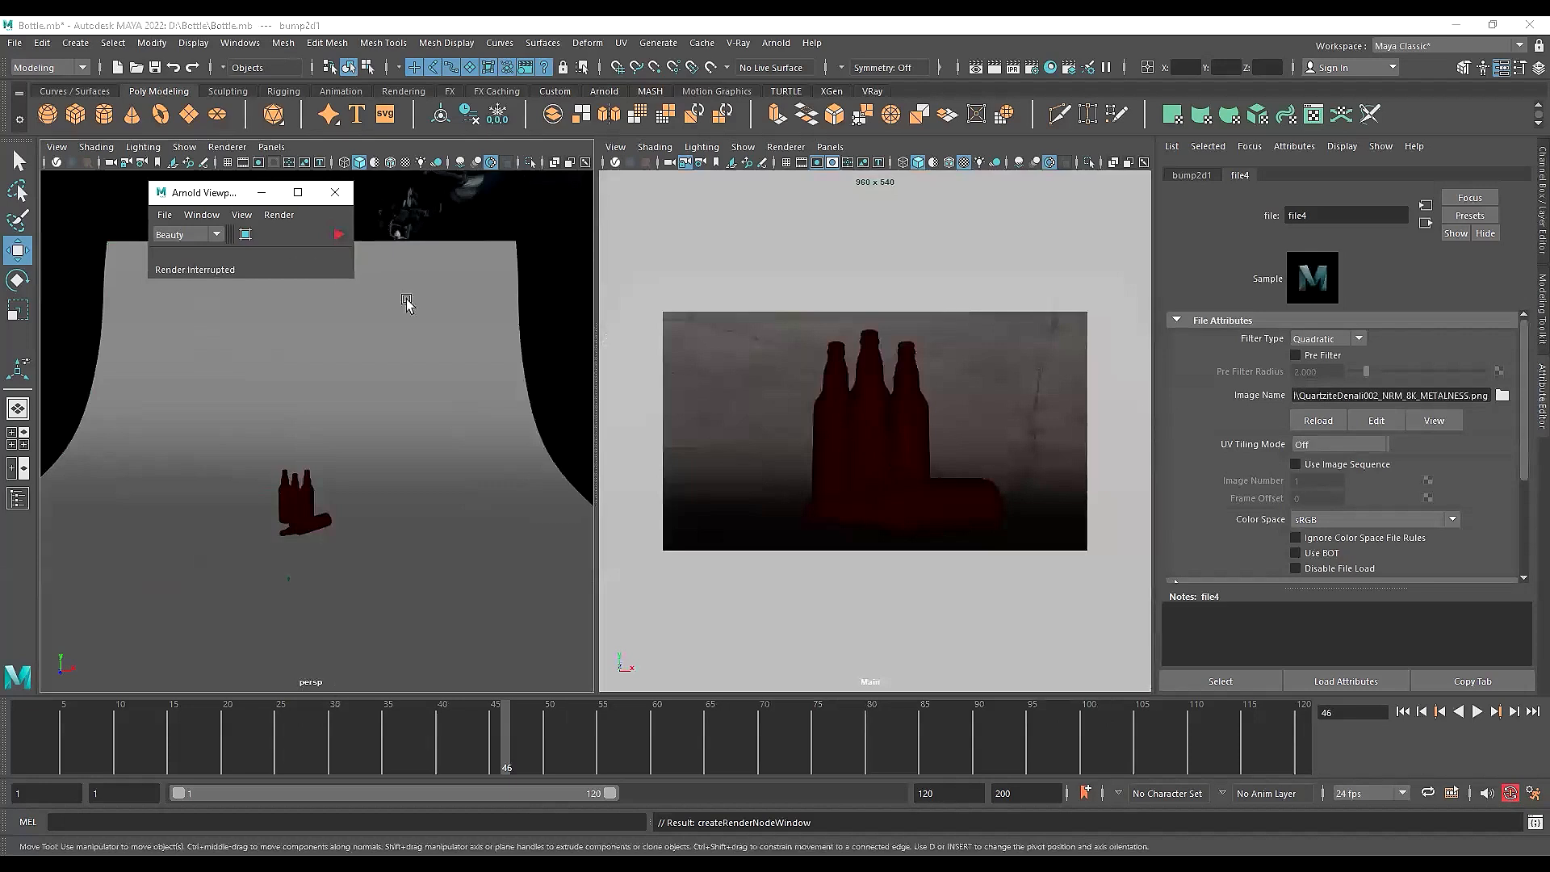
{"action": "left_click", "coordinate": [339, 234]}
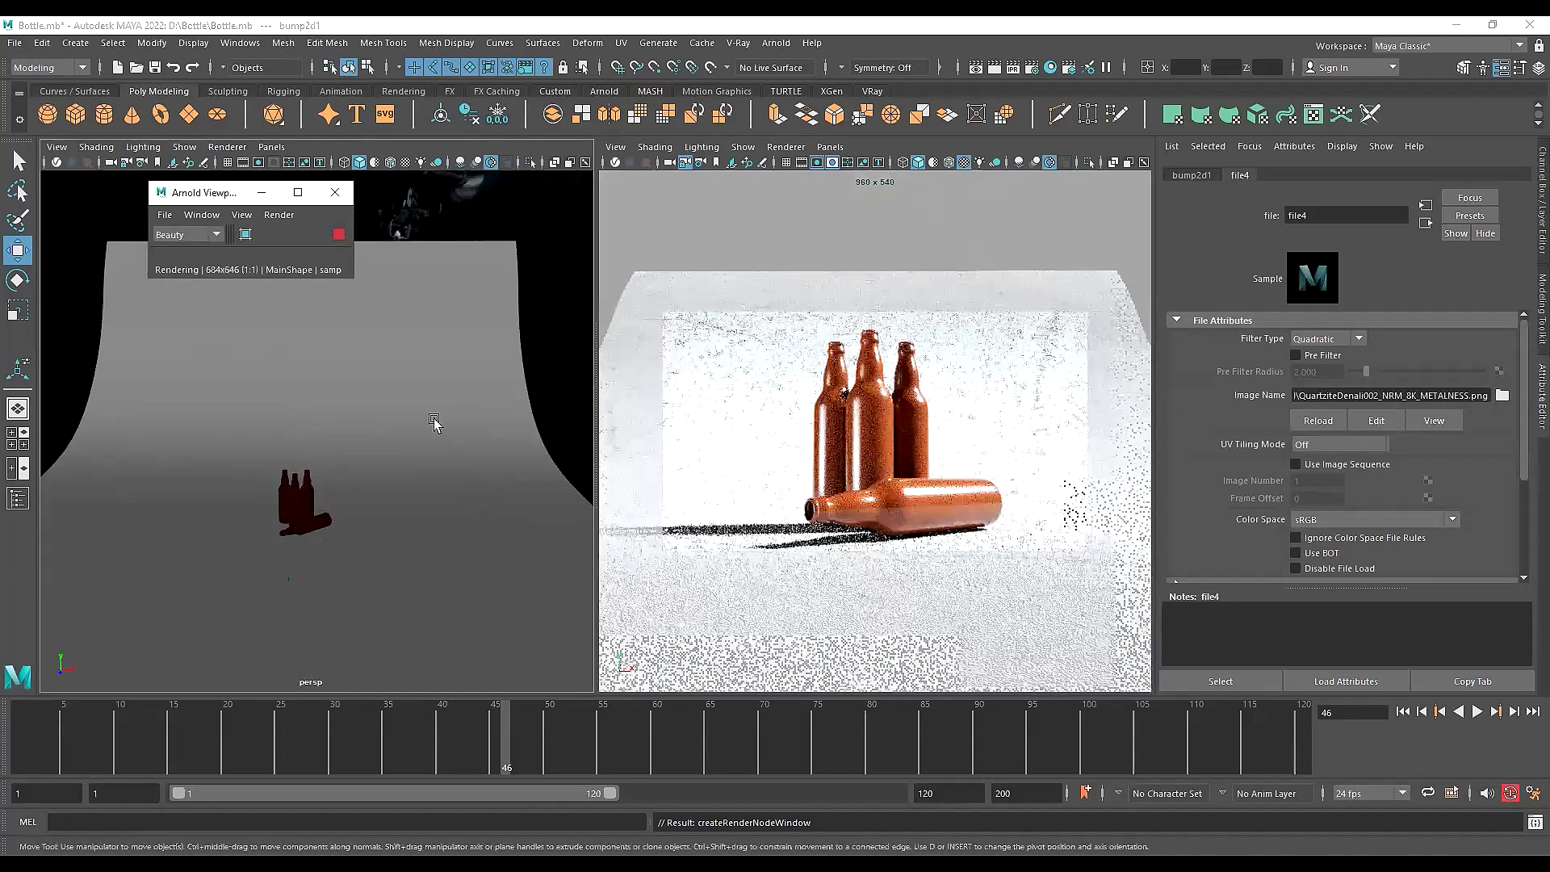
{"action": "scroll", "coordinate": [440, 412], "scroll_direction": "down", "scroll_amount": 5}
{"action": "left_click", "coordinate": [460, 371]}
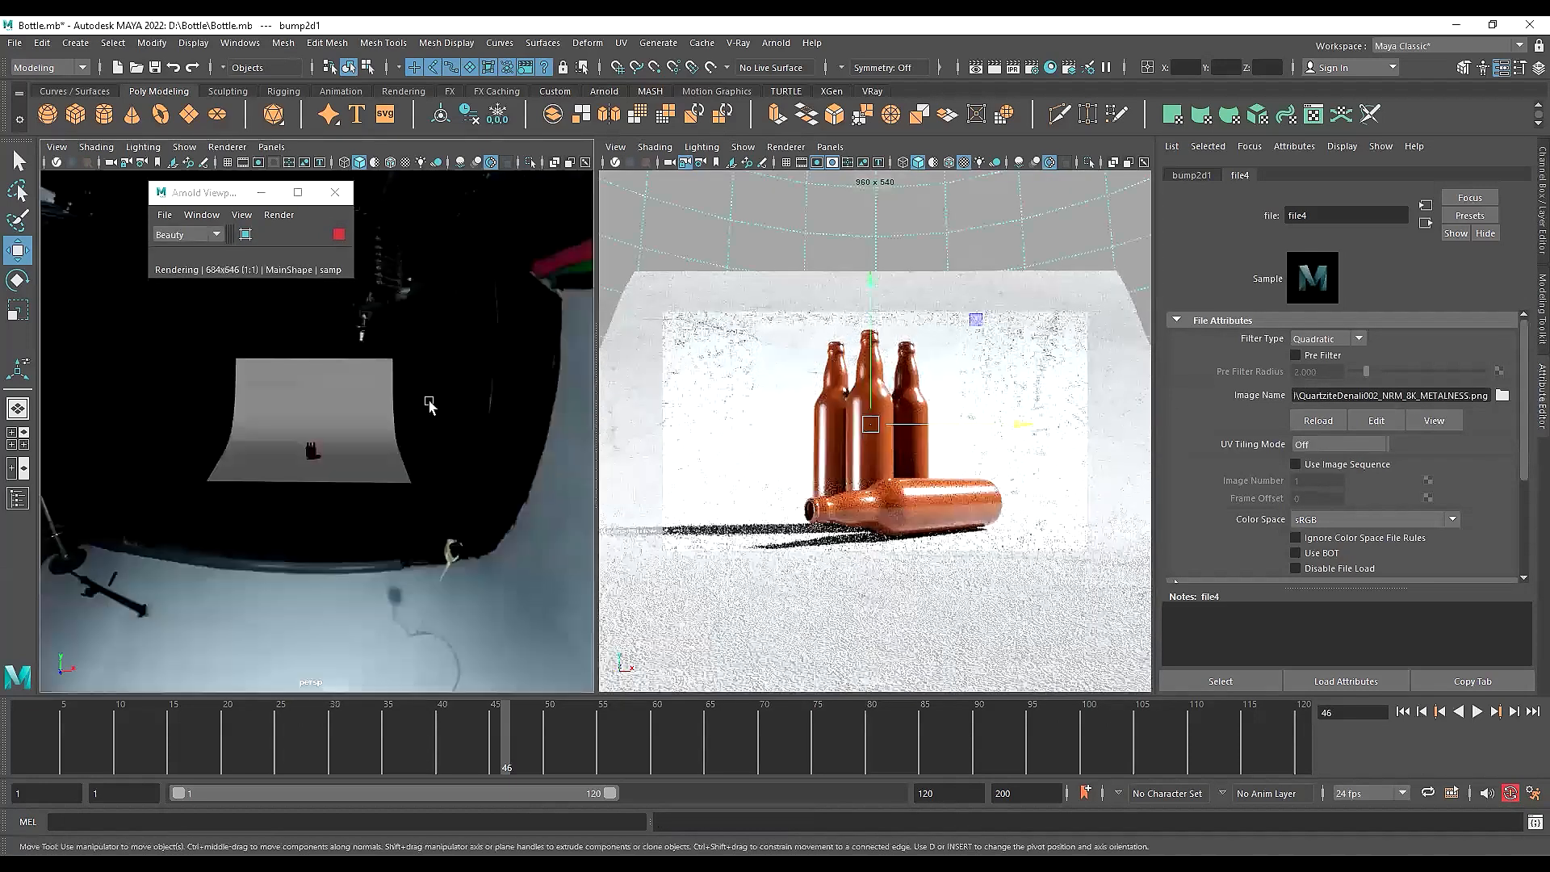
{"action": "left_click", "coordinate": [428, 408]}
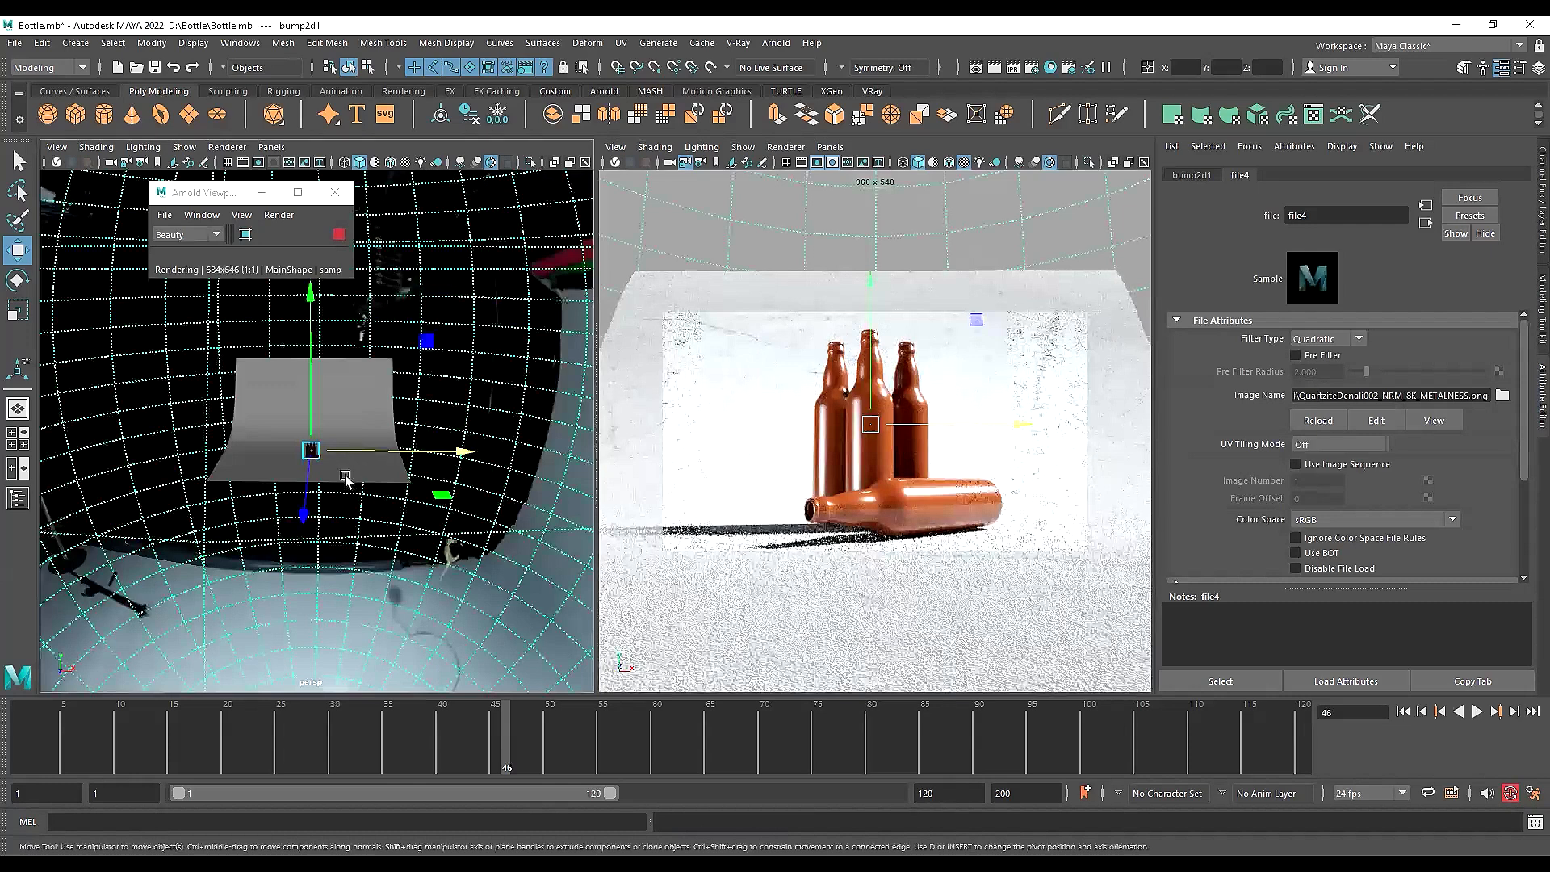
{"action": "key", "text": "e"}
{"action": "key", "text": "f"}
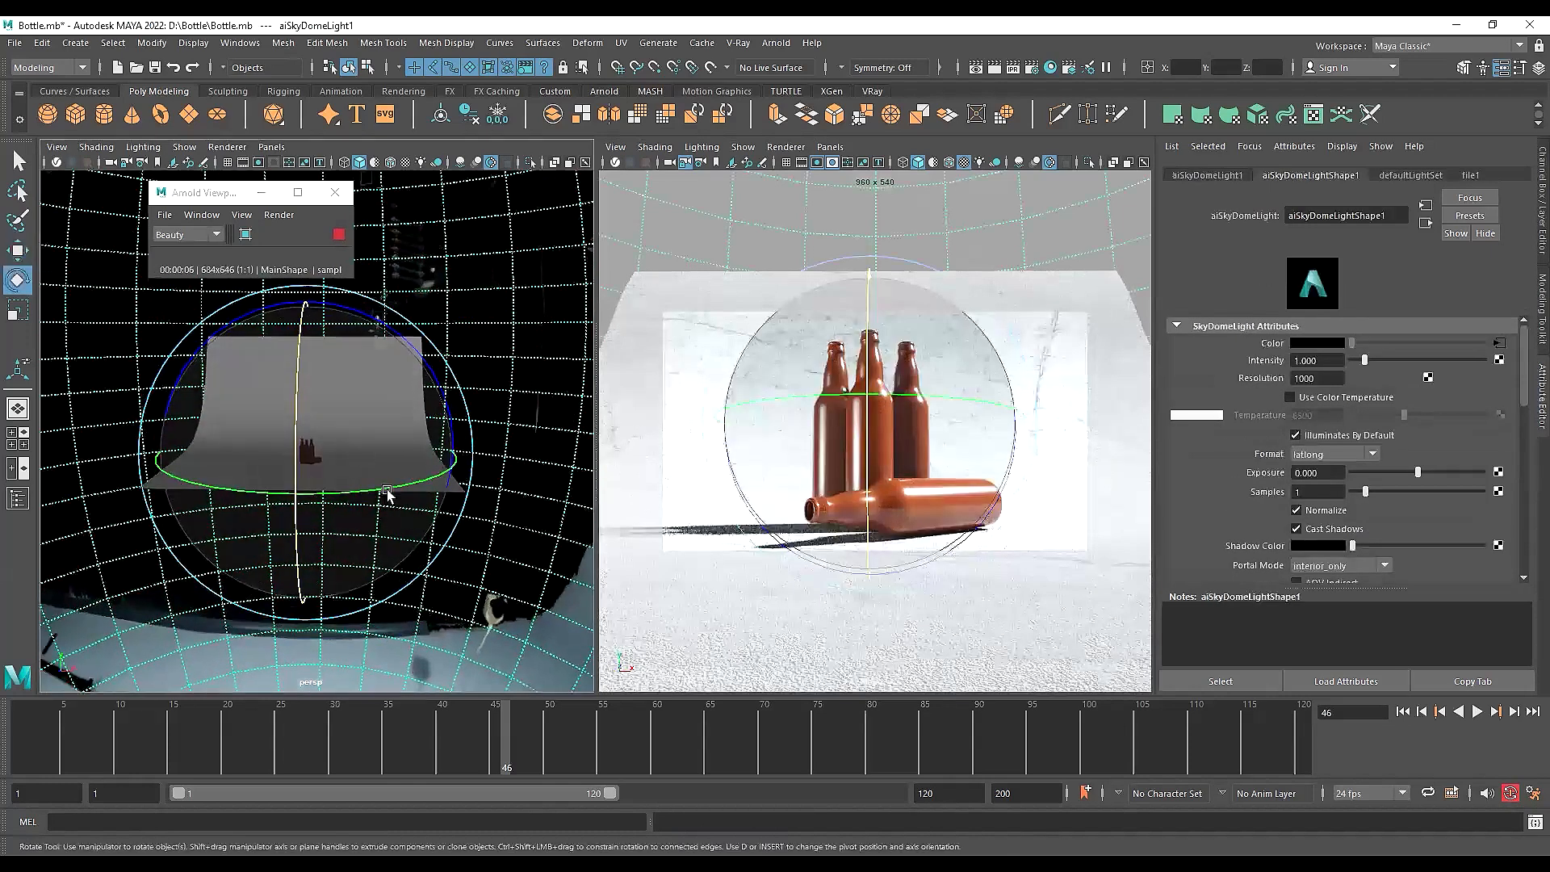
{"action": "left_click_drag", "start_coordinate": [387, 493], "coordinate": [422, 505]}
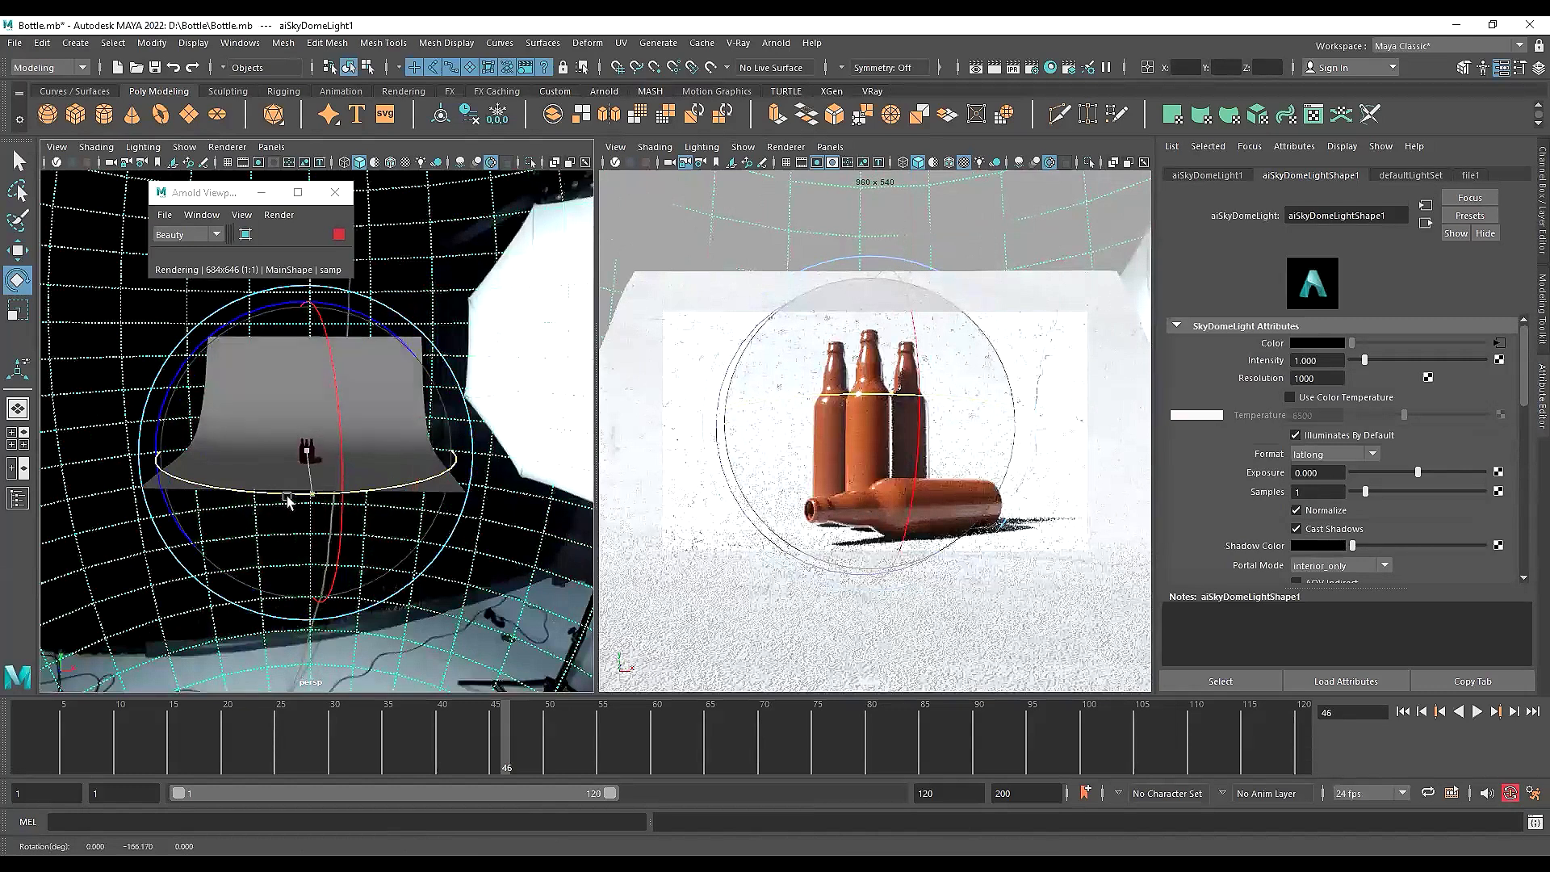
{"action": "left_click_drag", "start_coordinate": [288, 501], "coordinate": [304, 502]}
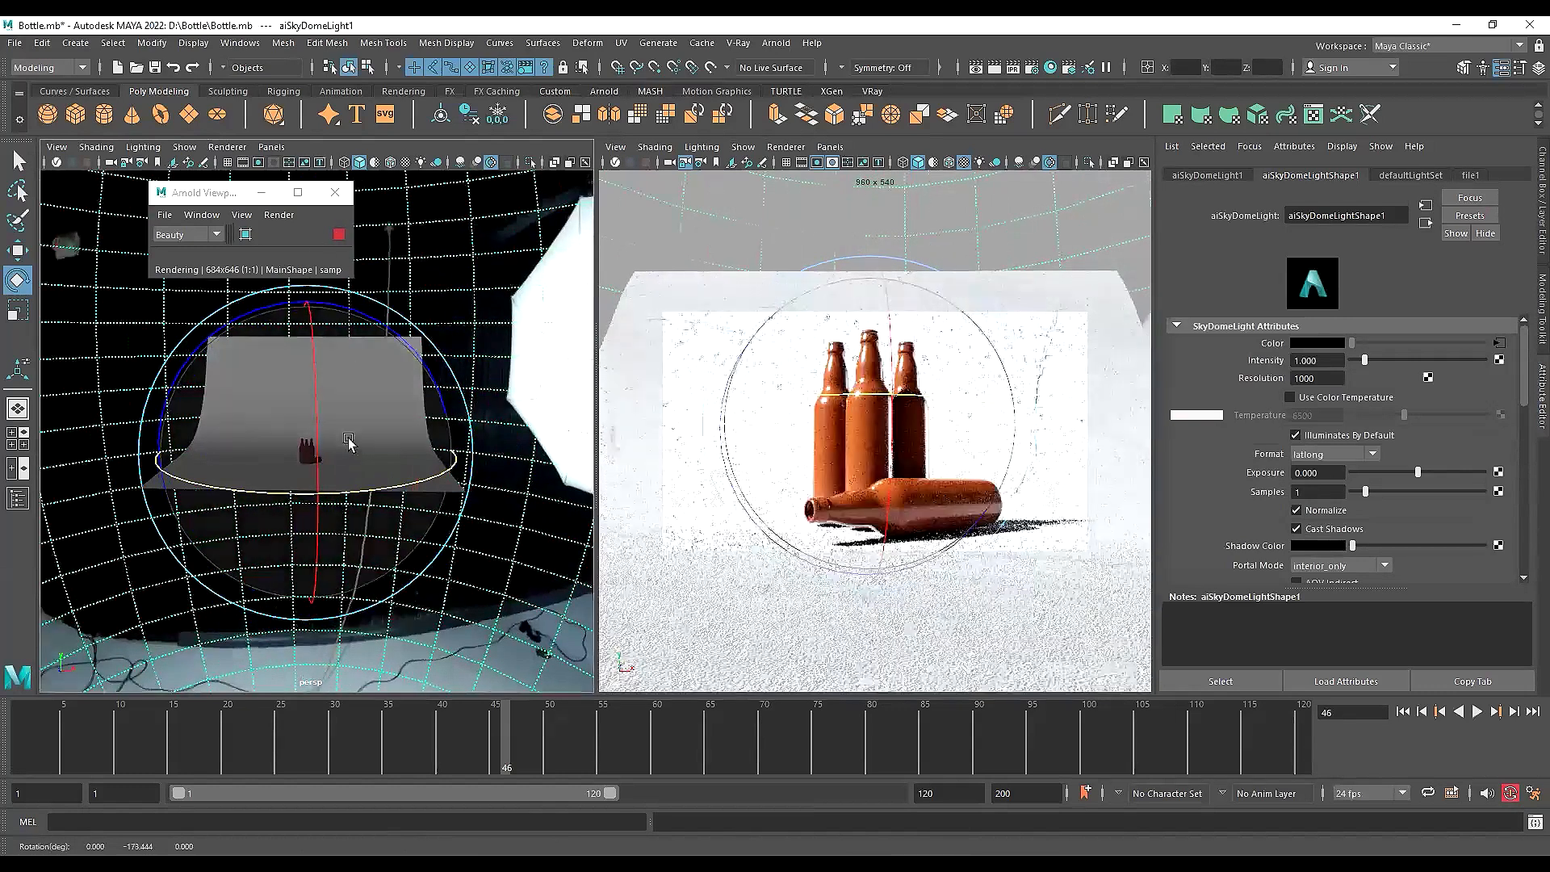
{"action": "mouse_move", "coordinate": [343, 449]}
{"action": "left_mouse_down", "text": "alt"}
{"action": "mouse_move", "coordinate": [282, 517]}
{"action": "mouse_move", "coordinate": [351, 492]}
{"action": "mouse_move", "coordinate": [330, 496]}
{"action": "mouse_move", "coordinate": [336, 555]}
{"action": "left_mouse_up", "text": "alt"}
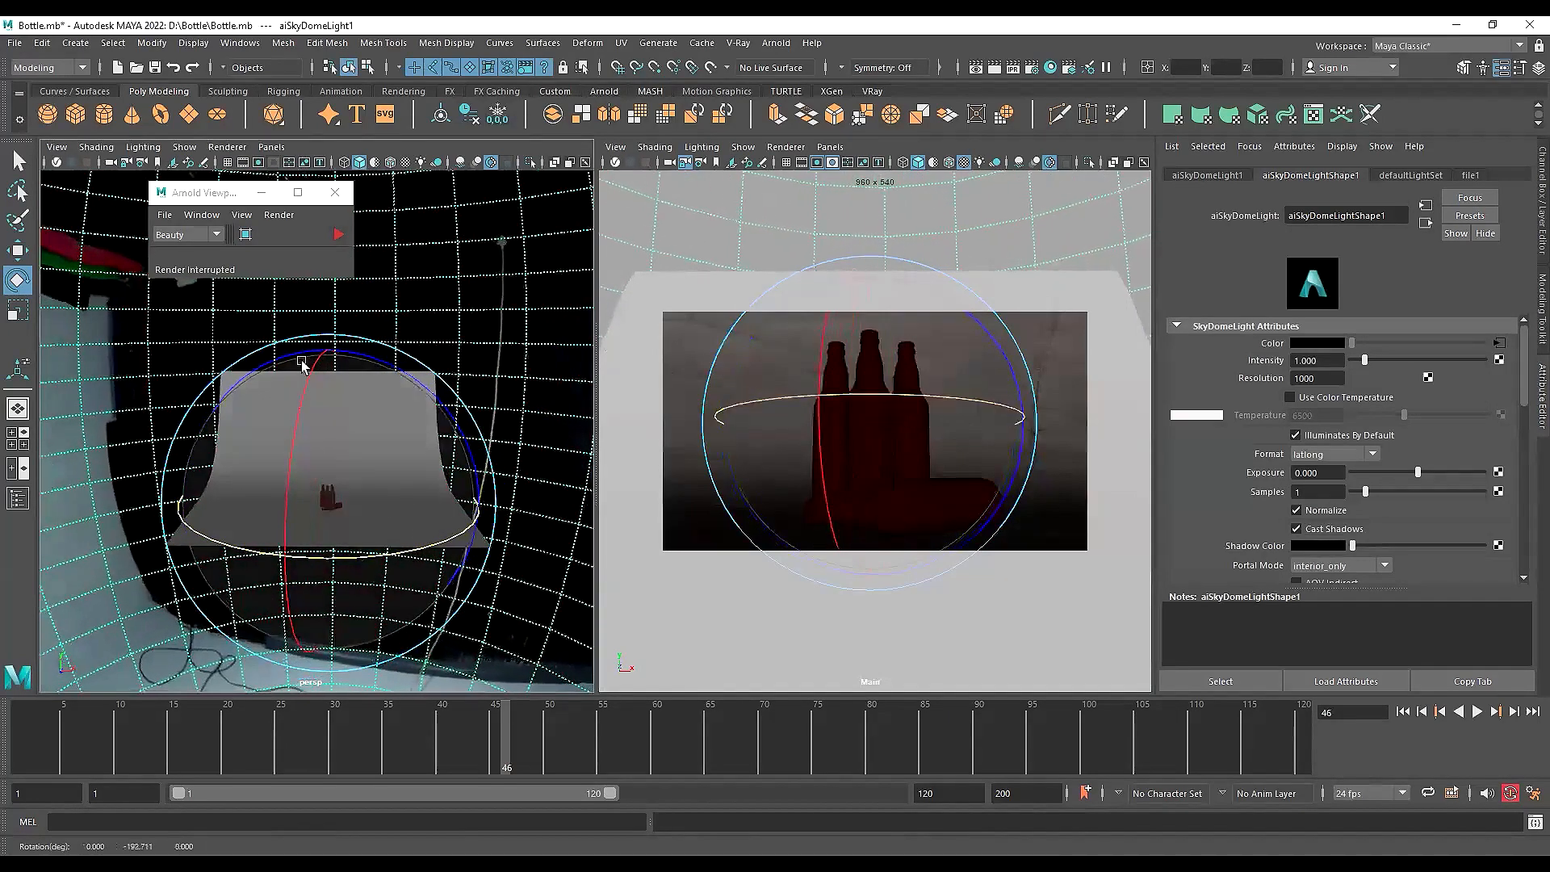
{"action": "left_click", "coordinate": [340, 234]}
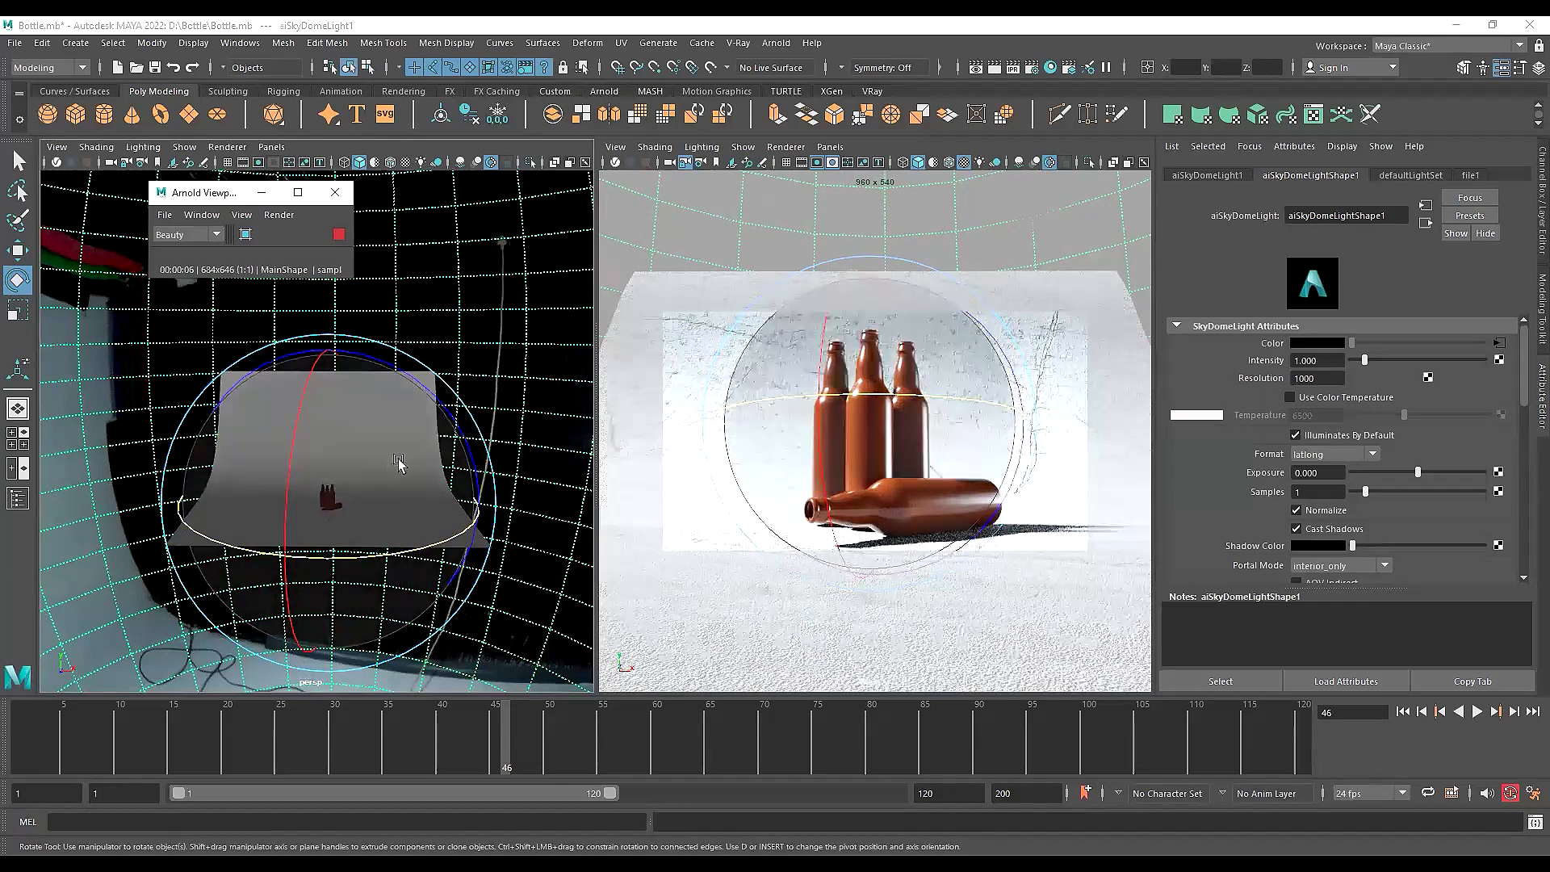
Lower the sky dome light's intensity to about 0.552 and stop the live render
{"action": "scroll", "coordinate": [398, 462], "scroll_direction": "up", "scroll_amount": 3}
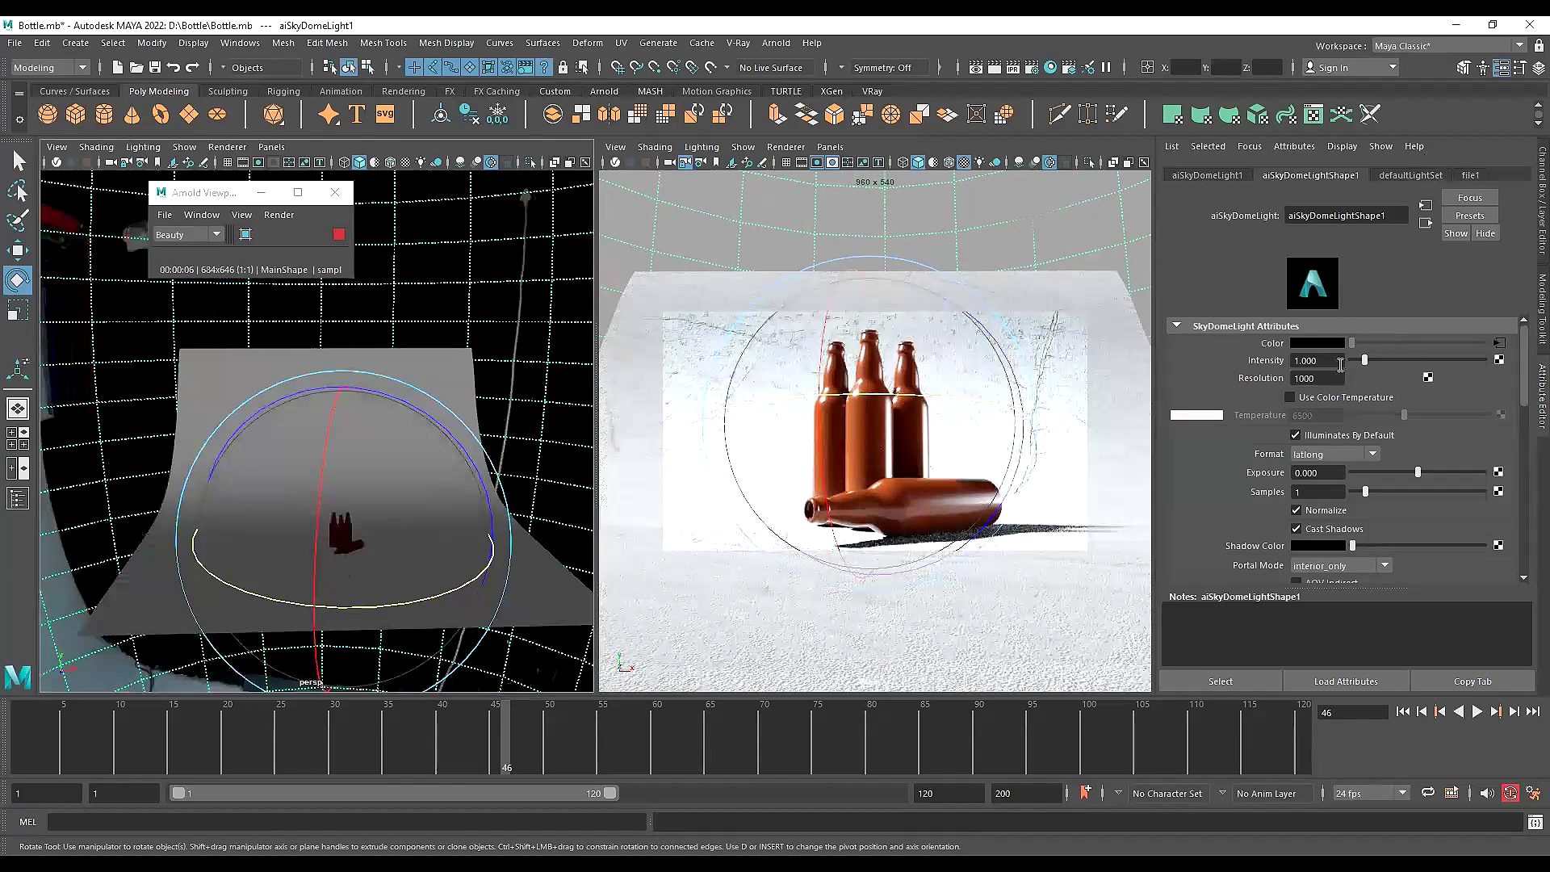
{"action": "left_click_drag", "start_coordinate": [1365, 360], "coordinate": [1361, 367]}
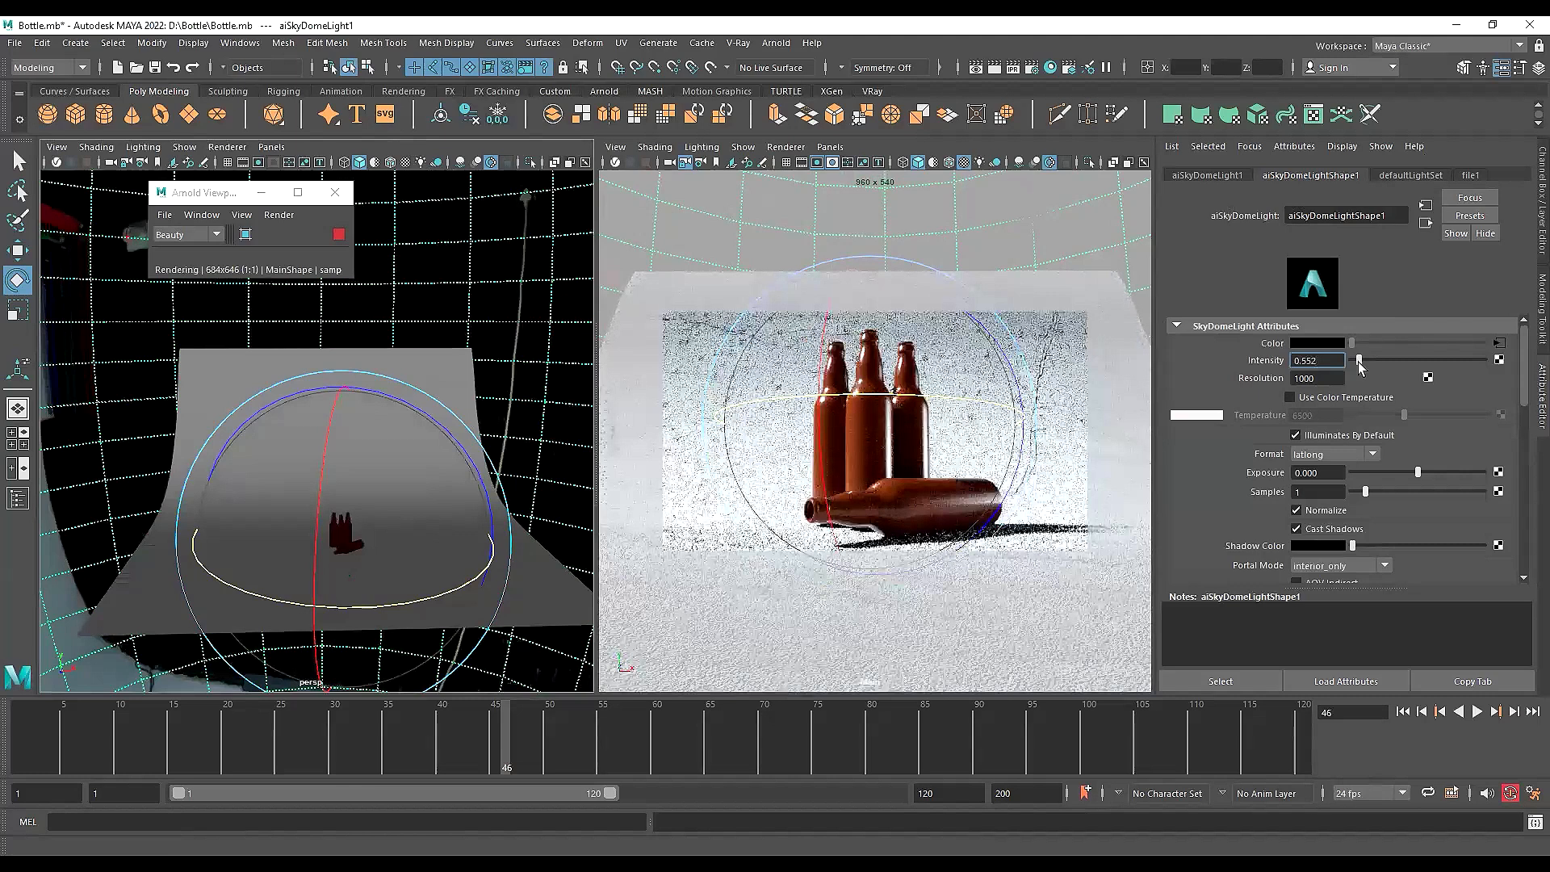
{"action": "key", "text": "ctrl+z"}
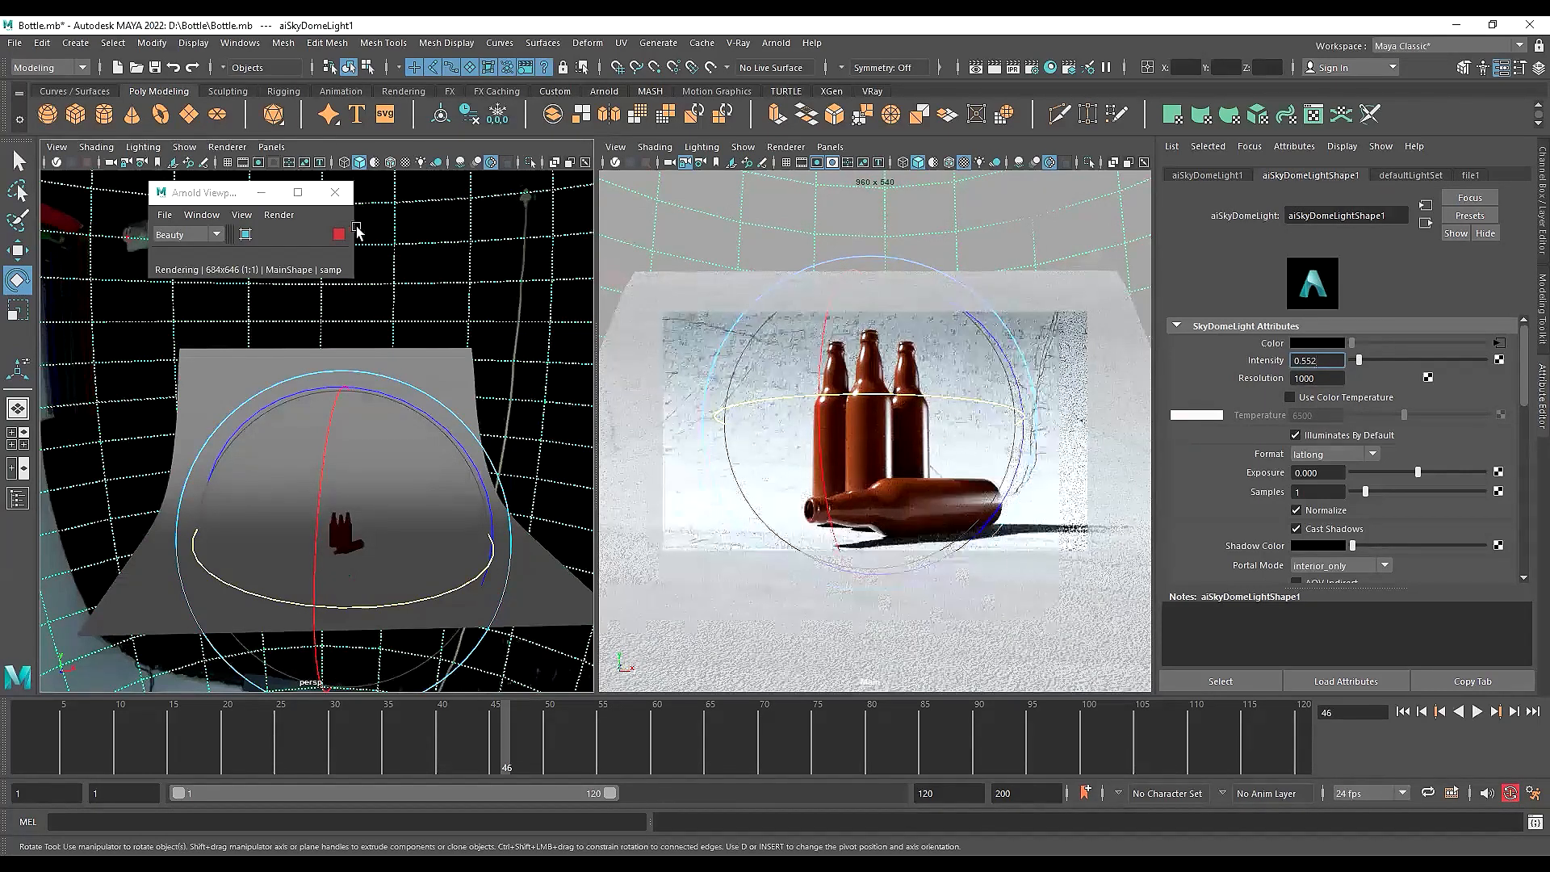
{"action": "left_click", "coordinate": [336, 238]}
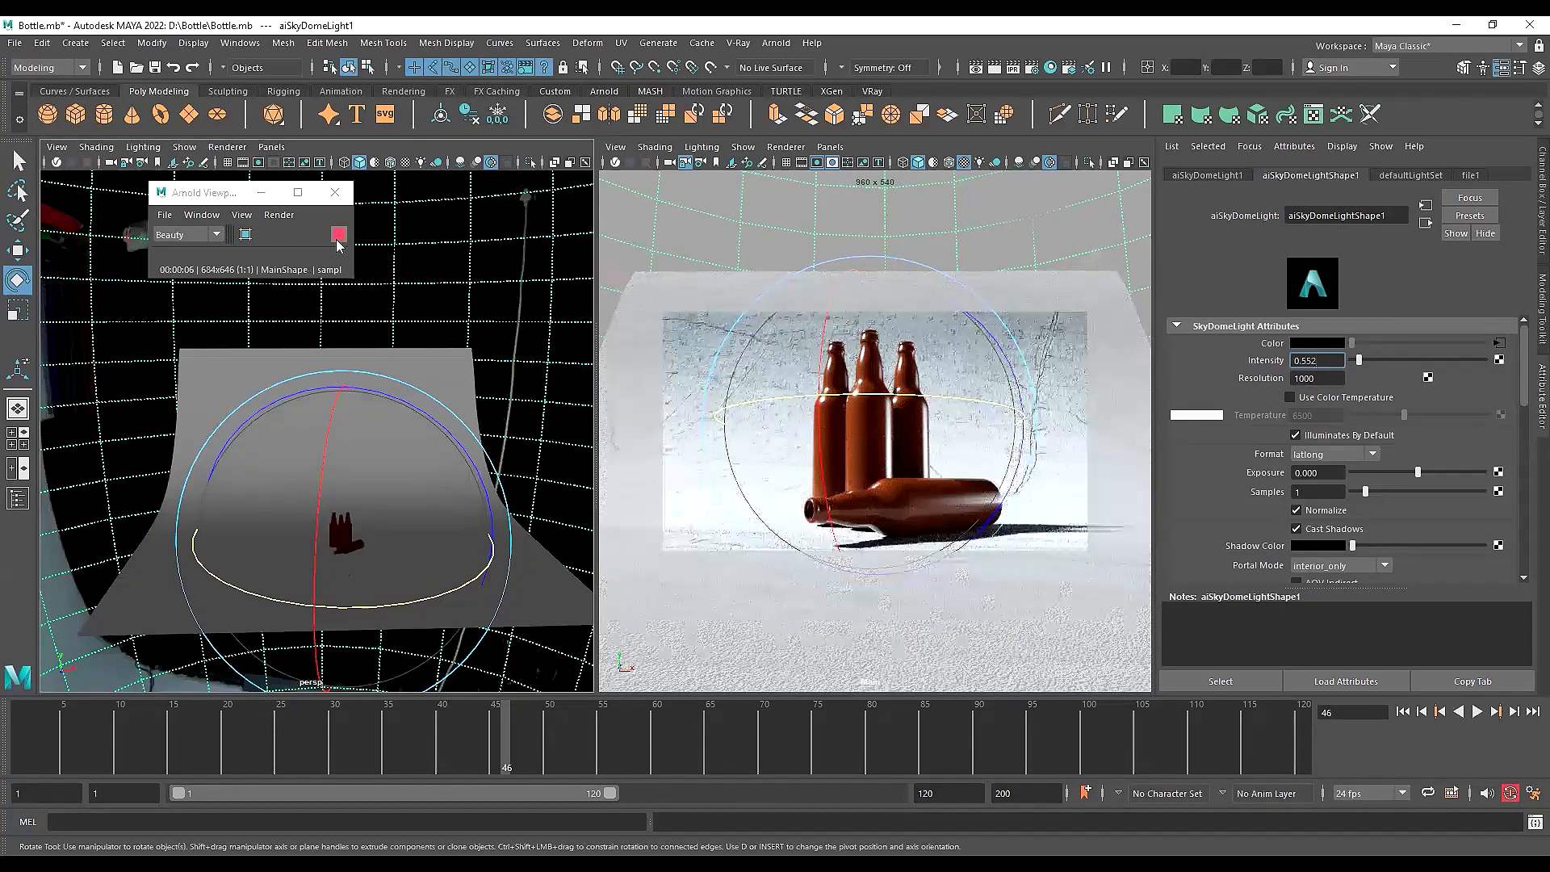
Set the transmission weight of the standing bottles' Glass material to 1 in an enlarged live render of the Main camera view
{"action": "key", "text": "space"}
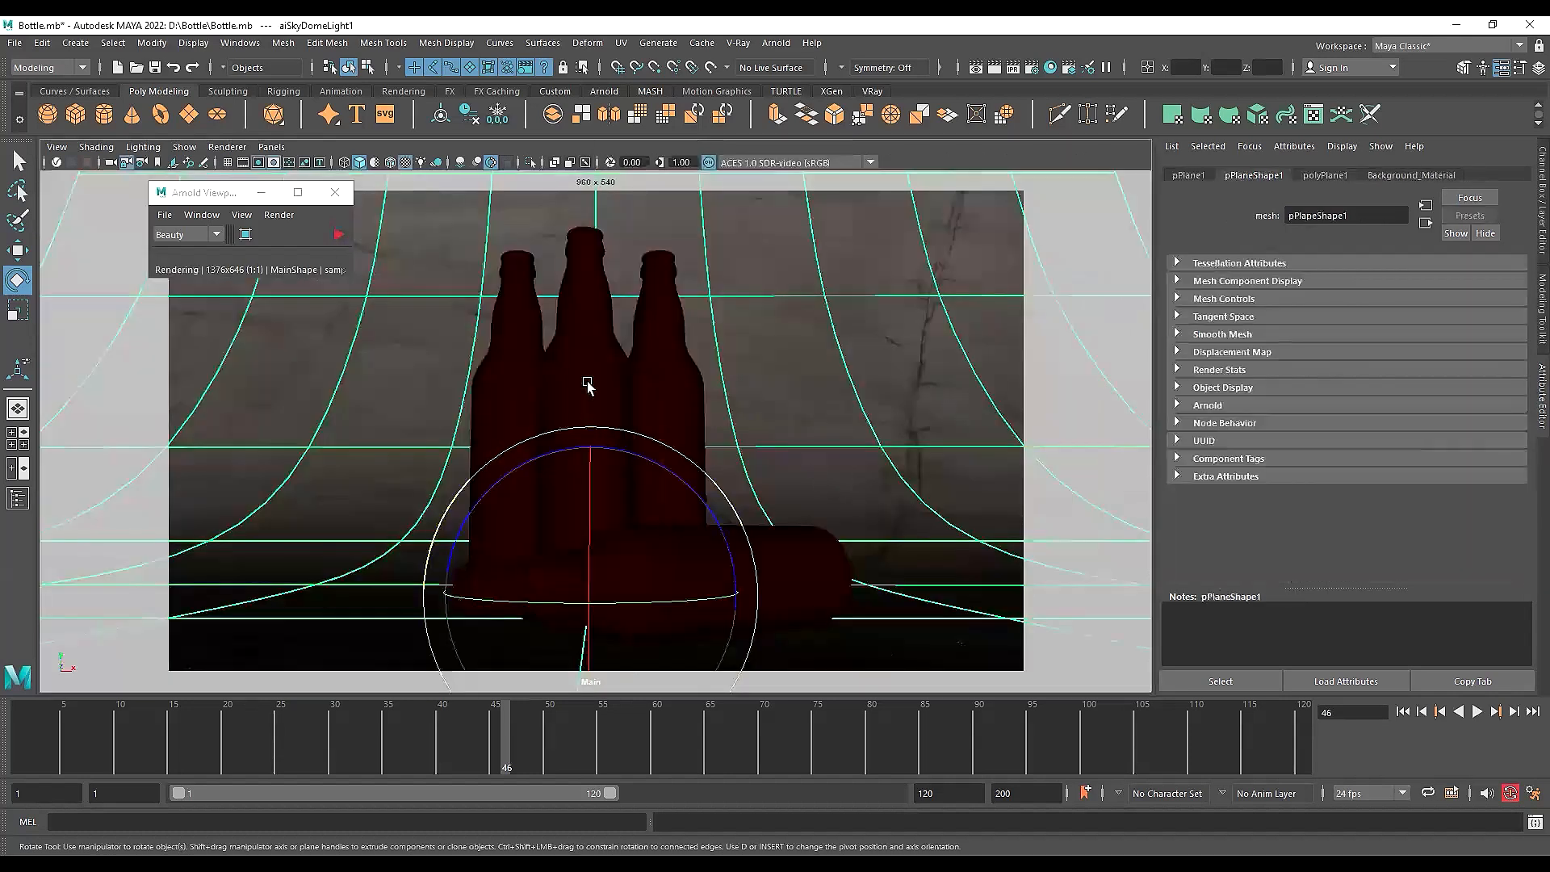
{"action": "left_click", "coordinate": [587, 380]}
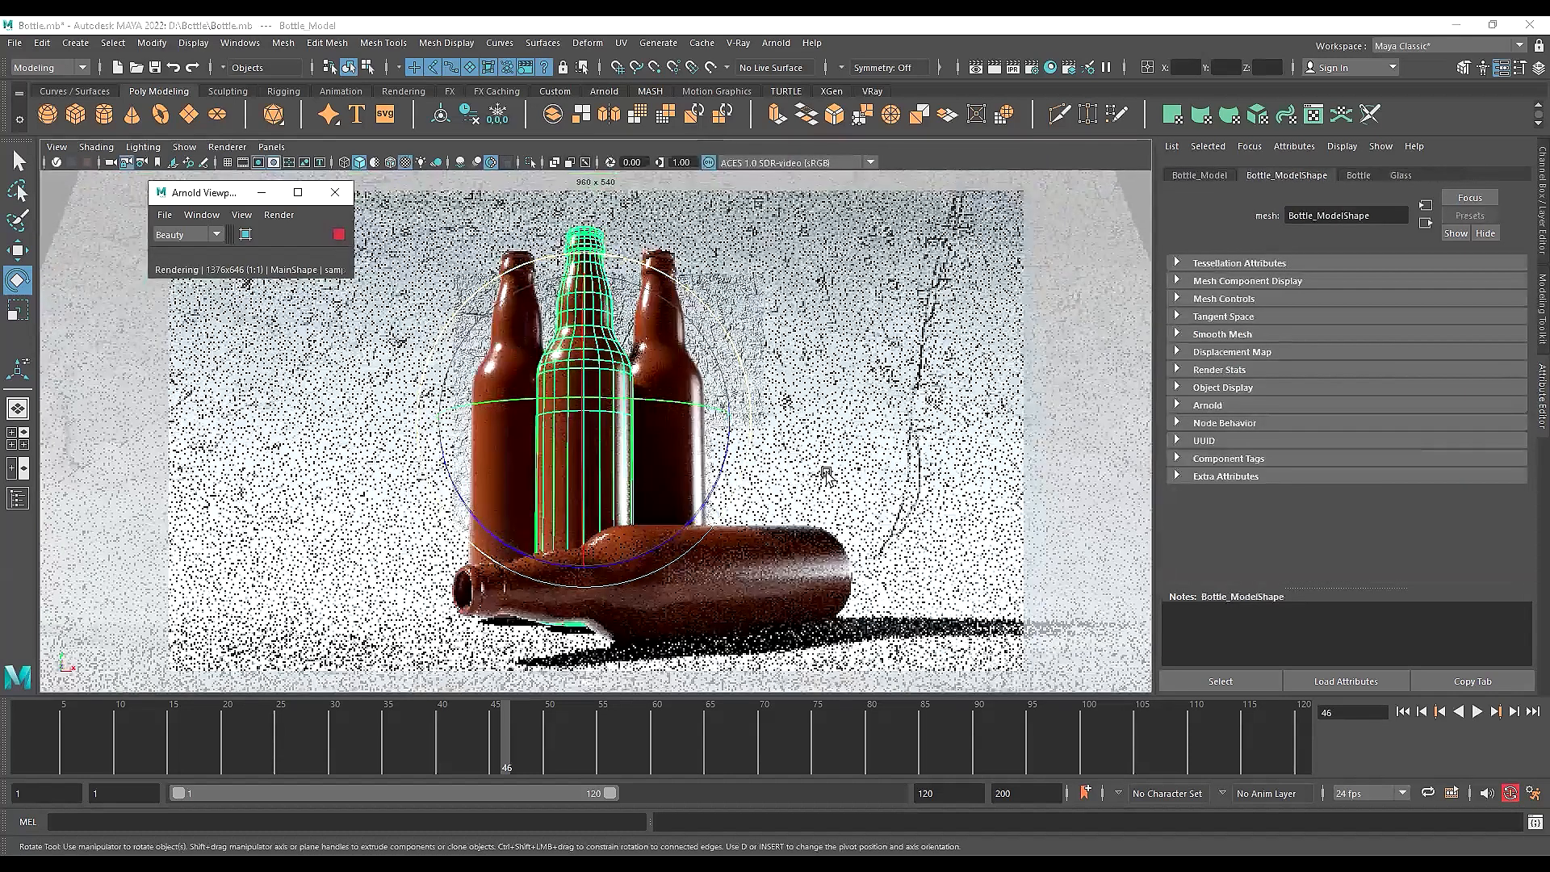
{"action": "key", "text": "q"}
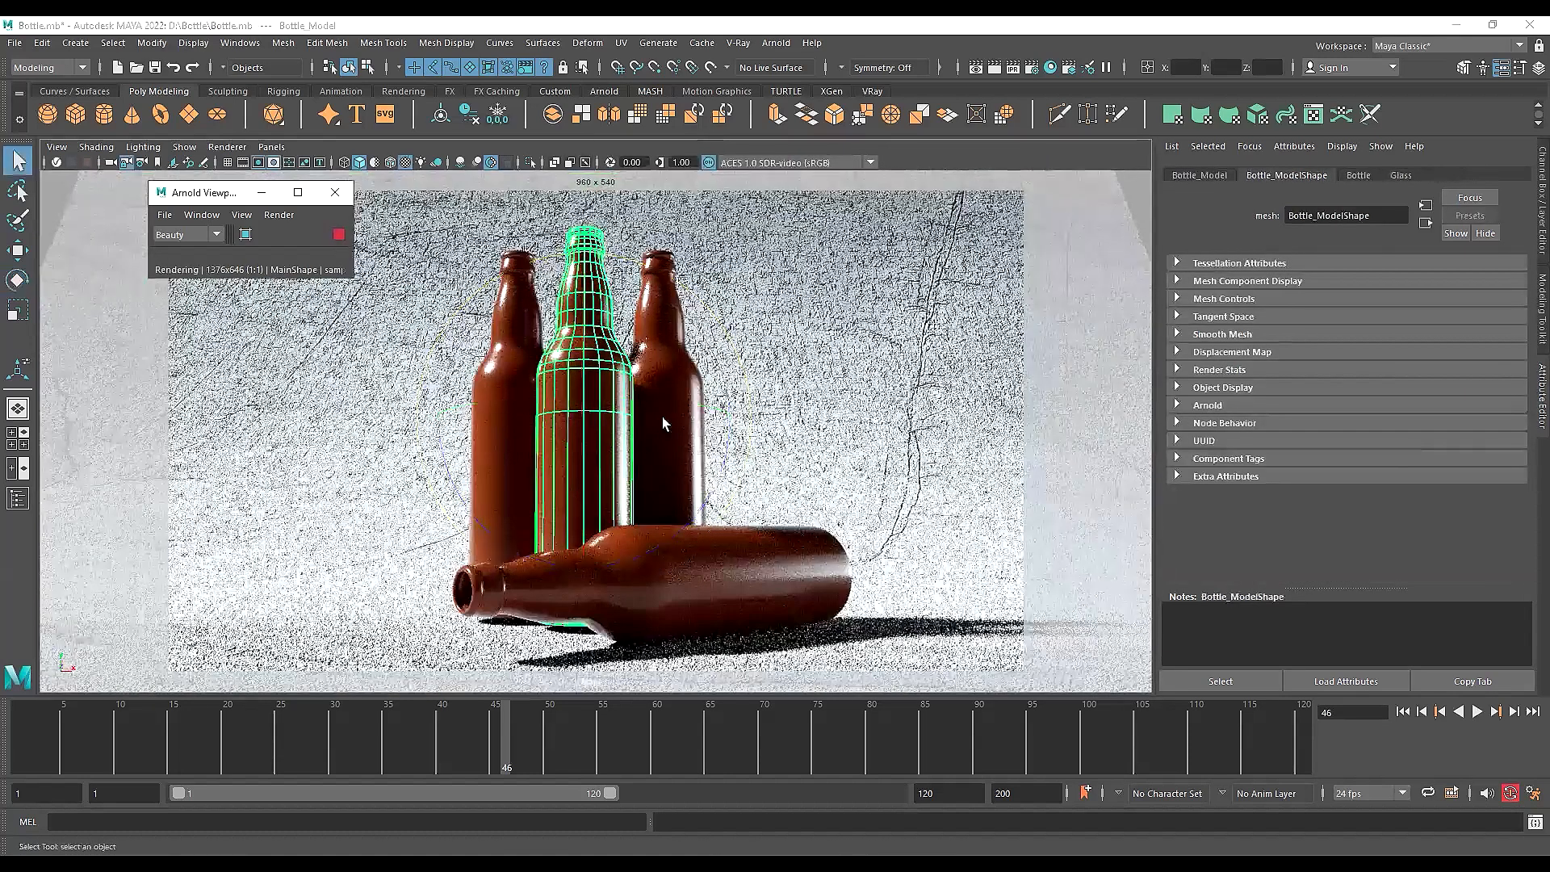
{"action": "left_click", "coordinate": [1402, 176]}
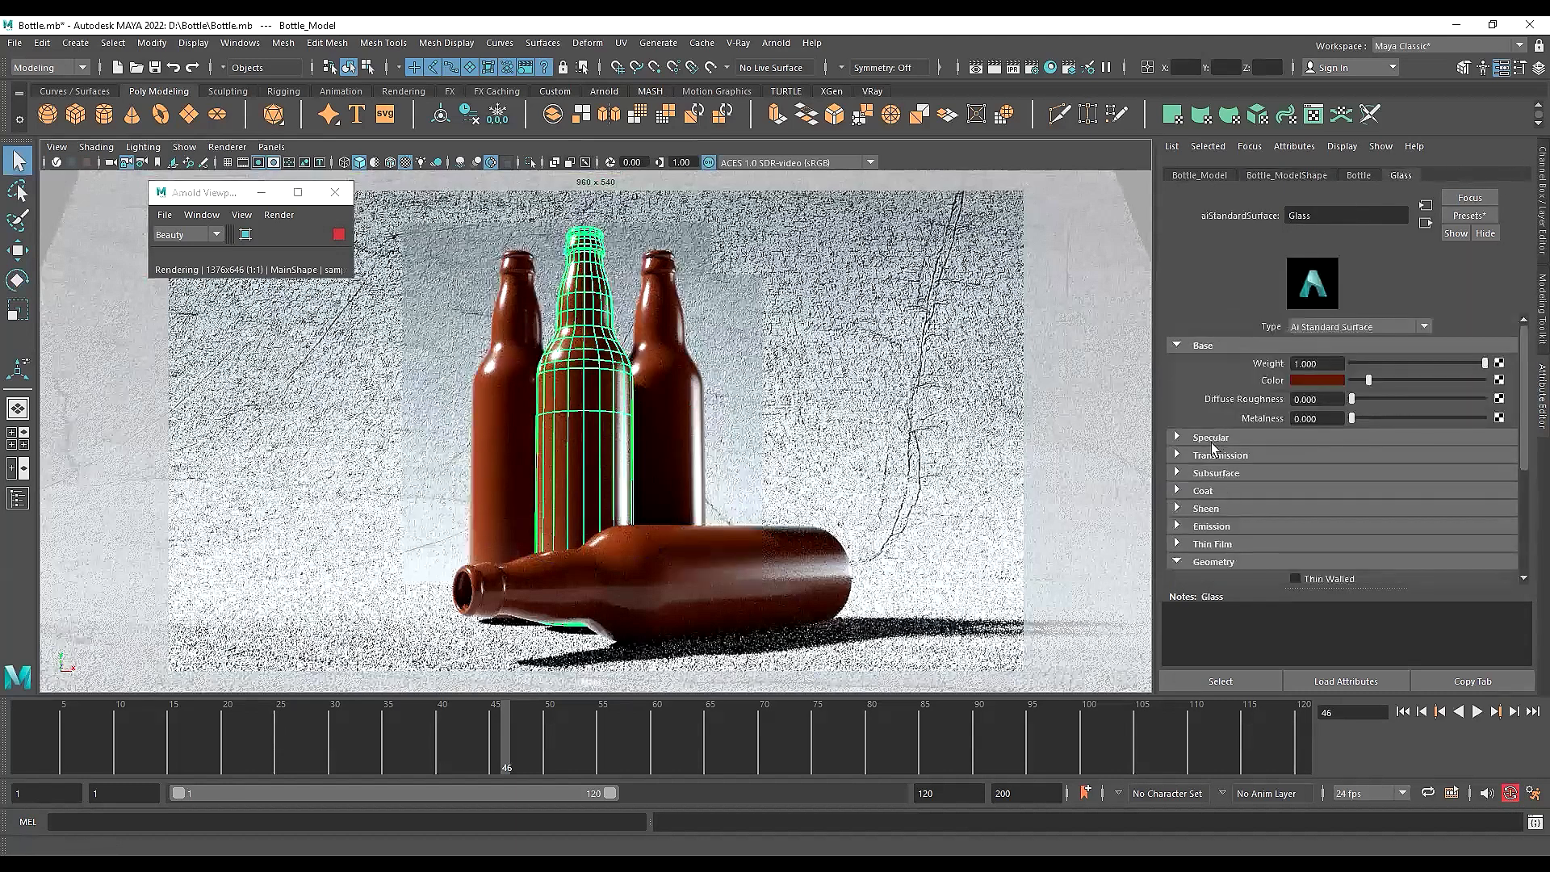
{"action": "left_click", "coordinate": [1211, 455]}
{"action": "left_click", "coordinate": [1212, 438]}
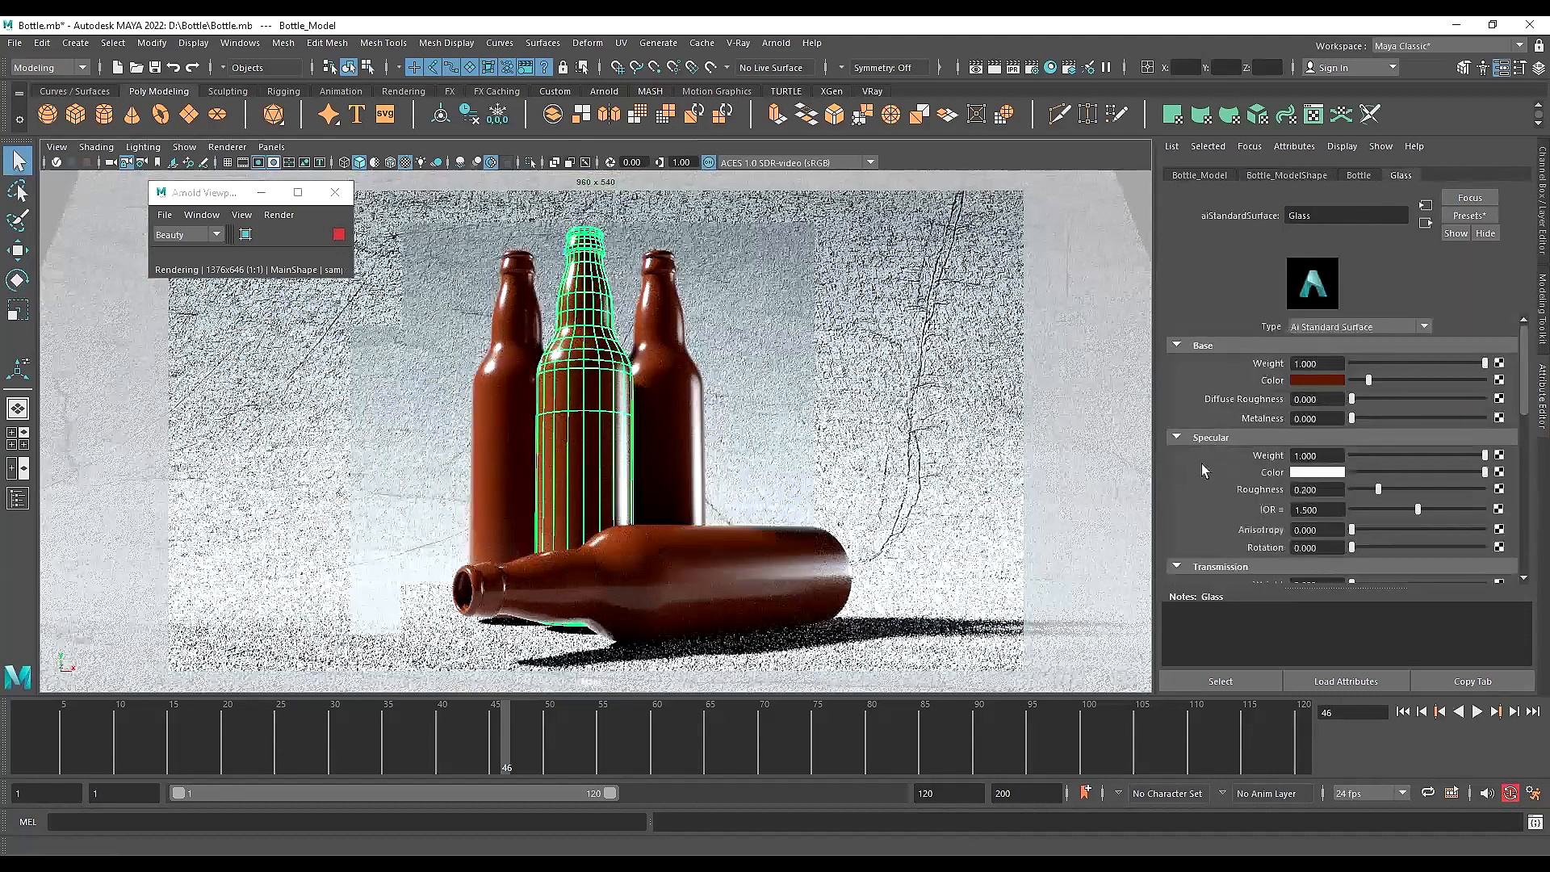
{"action": "scroll", "coordinate": [1187, 504], "scroll_direction": "down", "scroll_amount": 2}
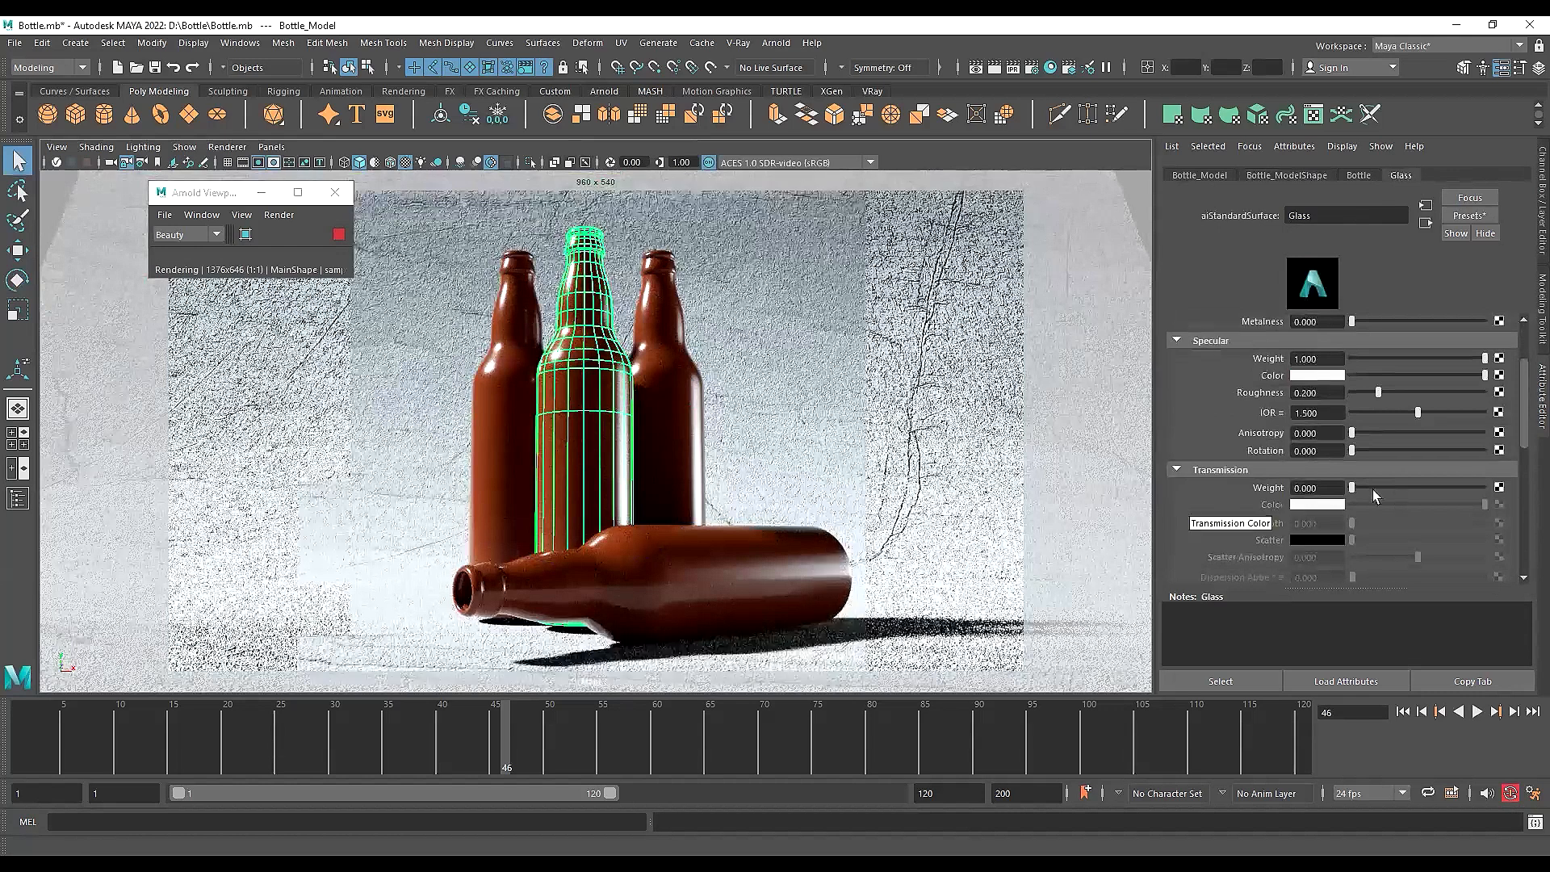
{"action": "left_click_drag", "start_coordinate": [1373, 490], "coordinate": [1510, 490]}
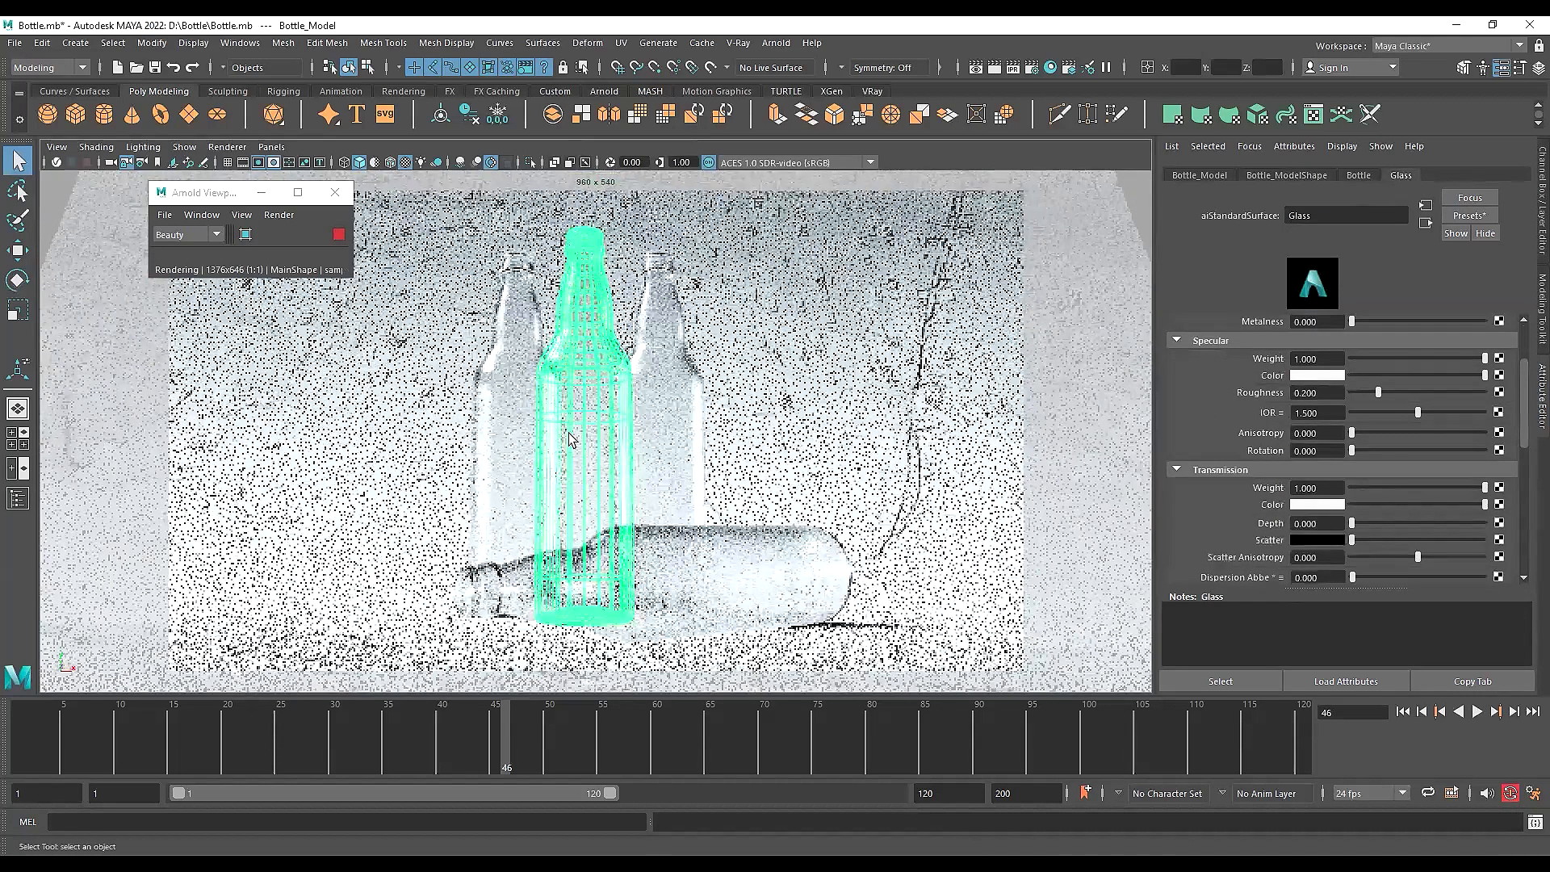
Lower the Glass material's specular roughness to about 0.061
{"action": "left_click", "coordinate": [804, 442]}
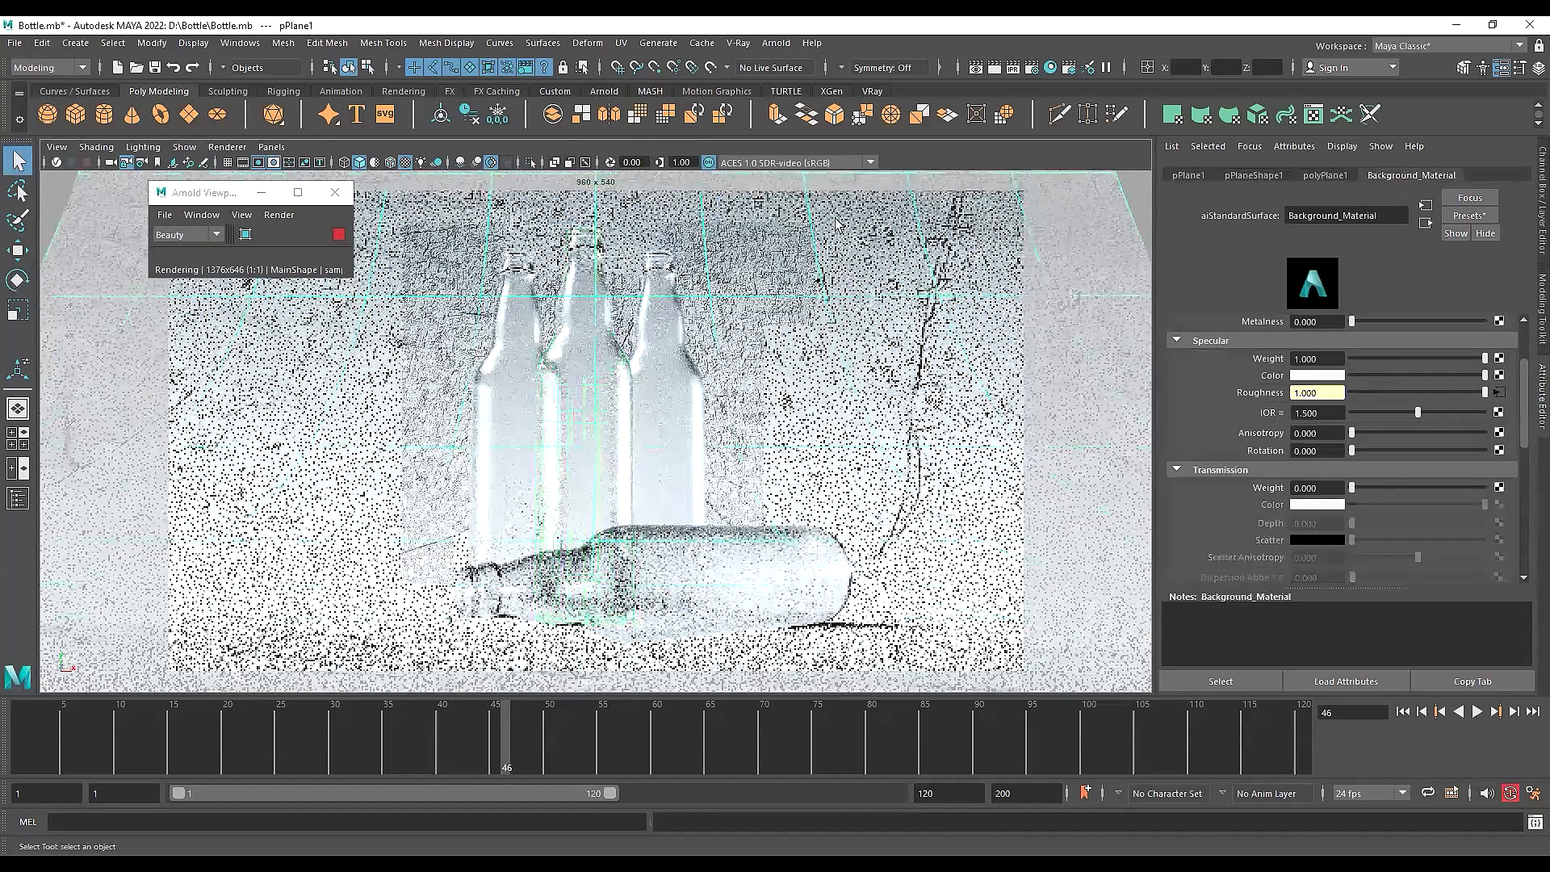
{"action": "left_click", "coordinate": [678, 407]}
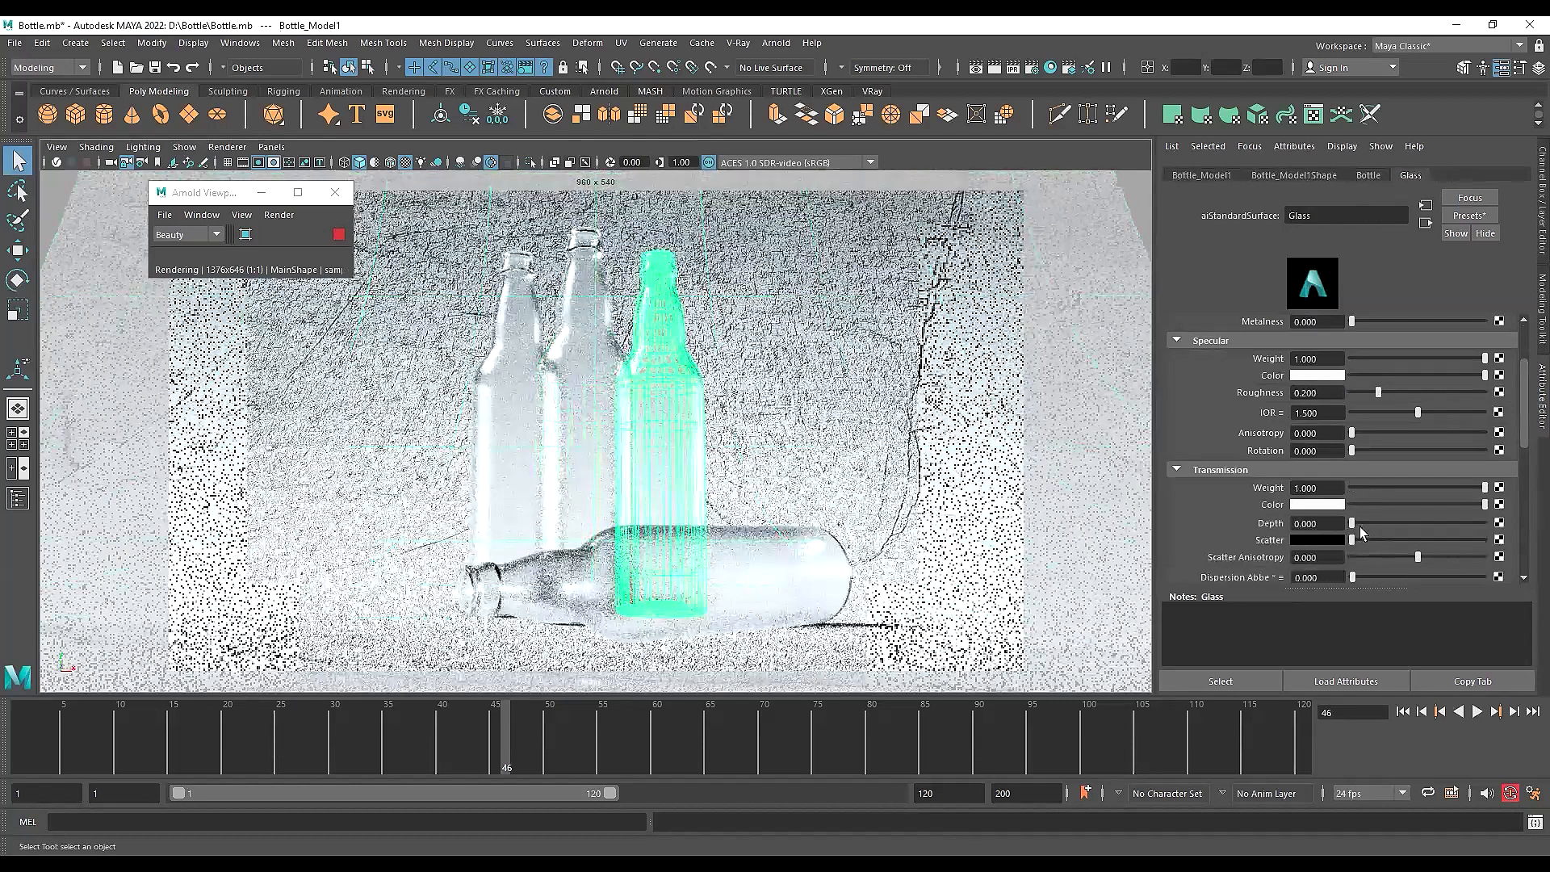
{"action": "scroll", "coordinate": [1224, 502], "scroll_direction": "down", "scroll_amount": 2}
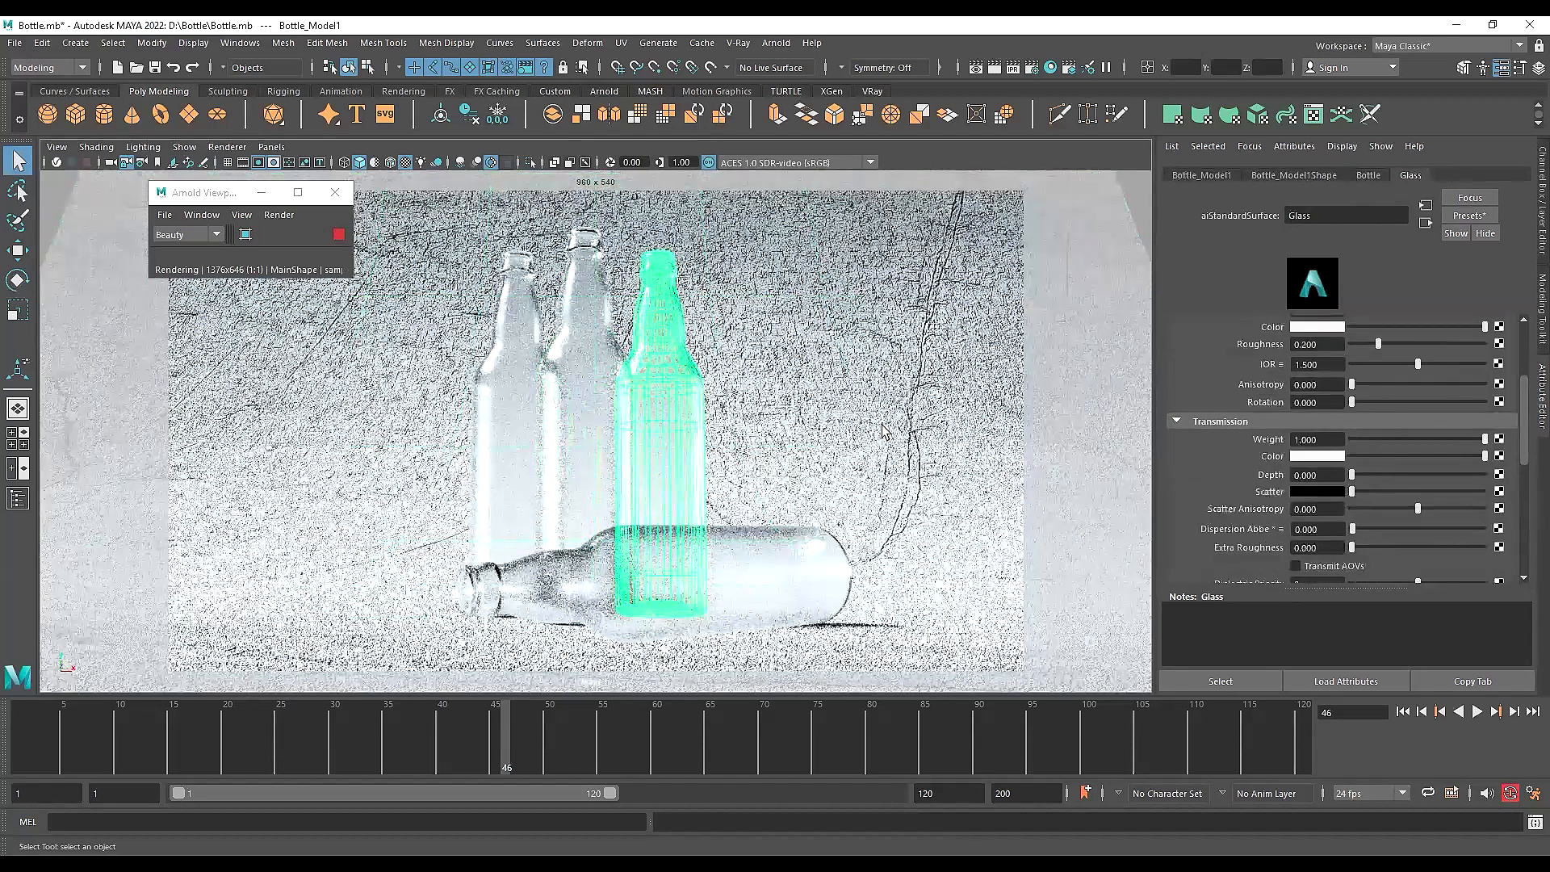
{"action": "scroll", "coordinate": [1226, 429], "scroll_direction": "up", "scroll_amount": 2}
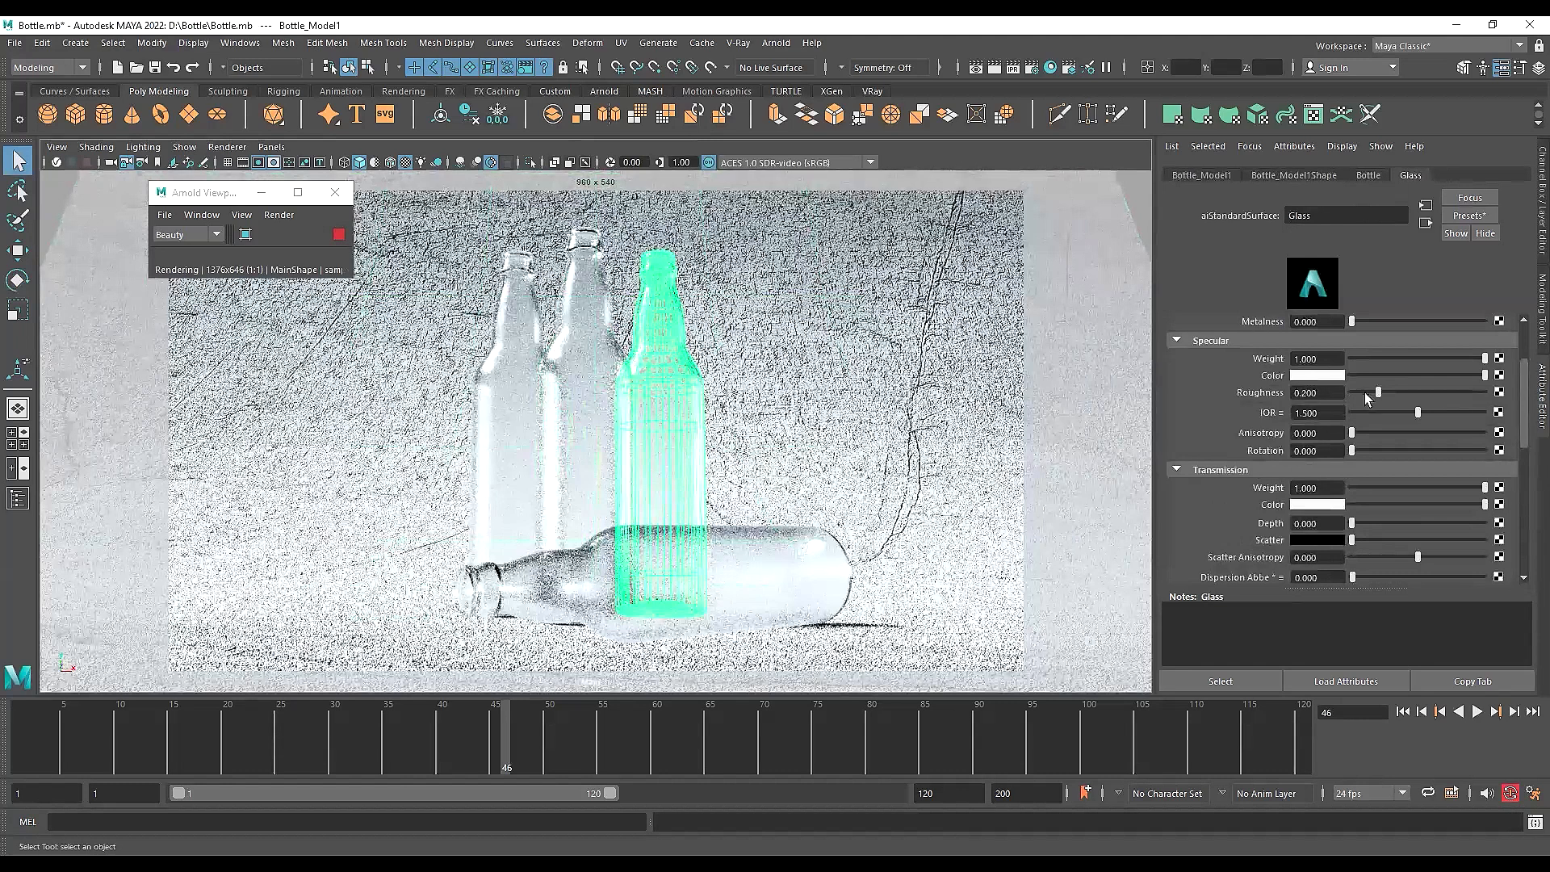
{"action": "left_click_drag", "start_coordinate": [1367, 391], "coordinate": [1359, 393]}
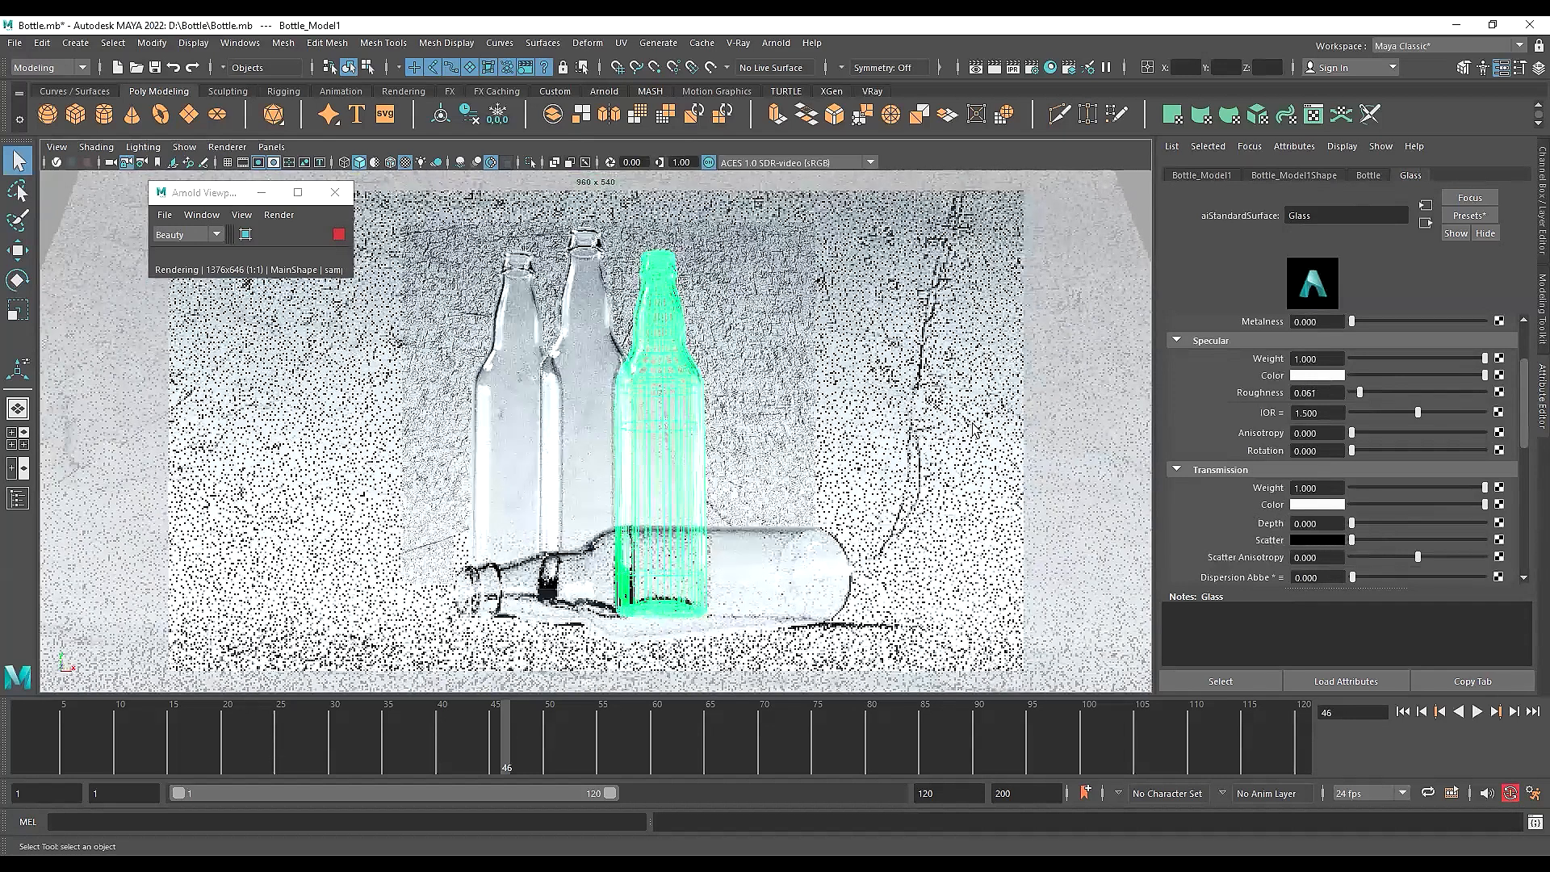
Set the Glass material's transmission color to a dark reddish brown, about H 16.489, S 0.897, V 0.133
{"action": "scroll", "coordinate": [1241, 496], "scroll_direction": "down", "scroll_amount": 1}
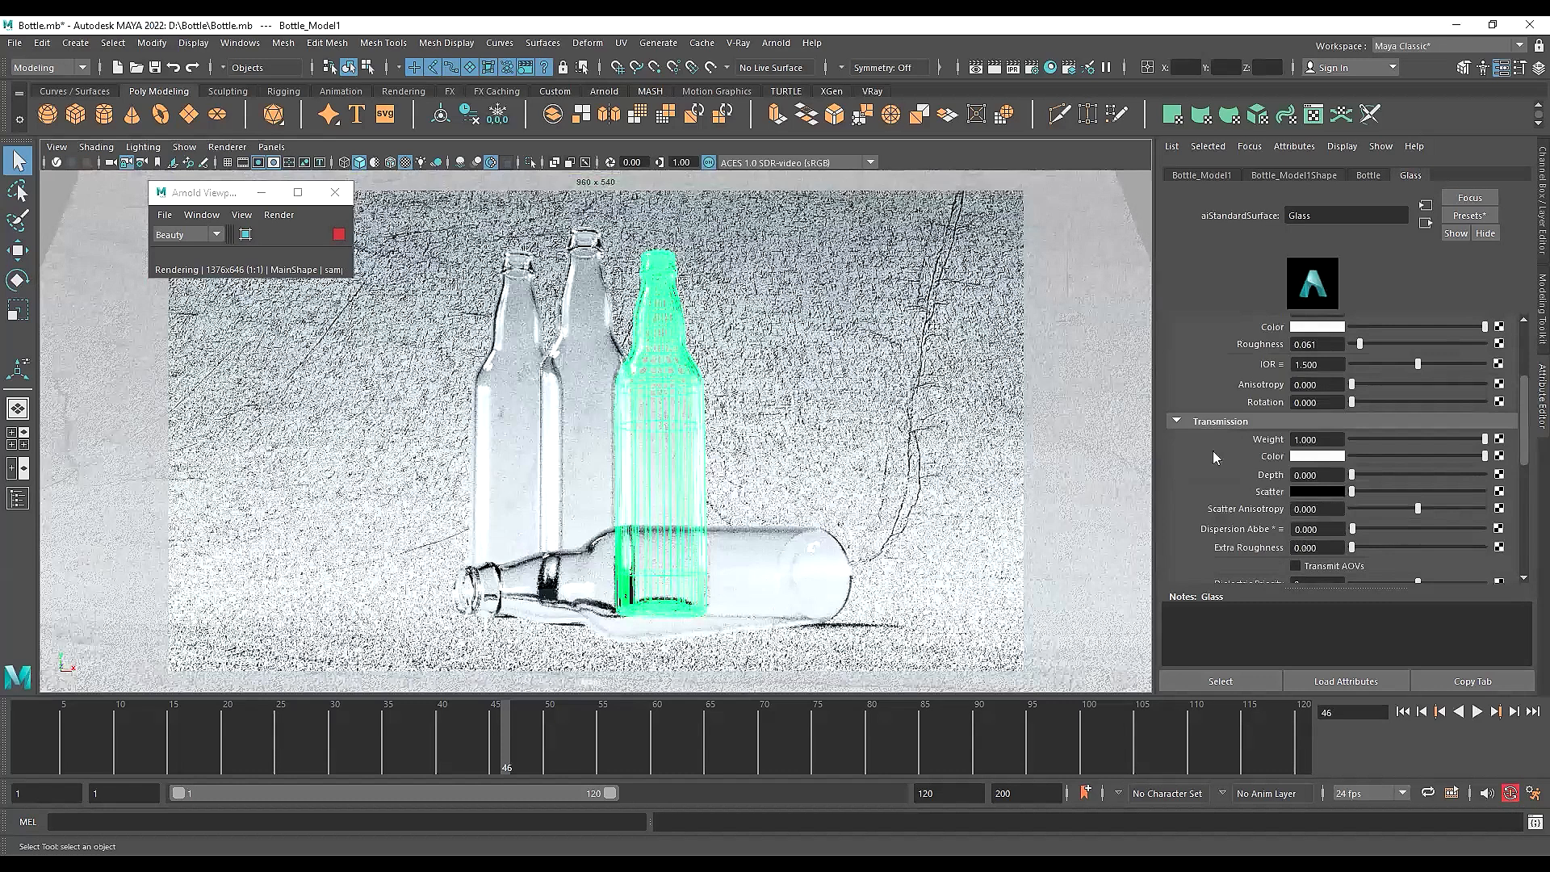
{"action": "left_click", "coordinate": [1317, 457]}
{"action": "left_click", "coordinate": [1305, 447]}
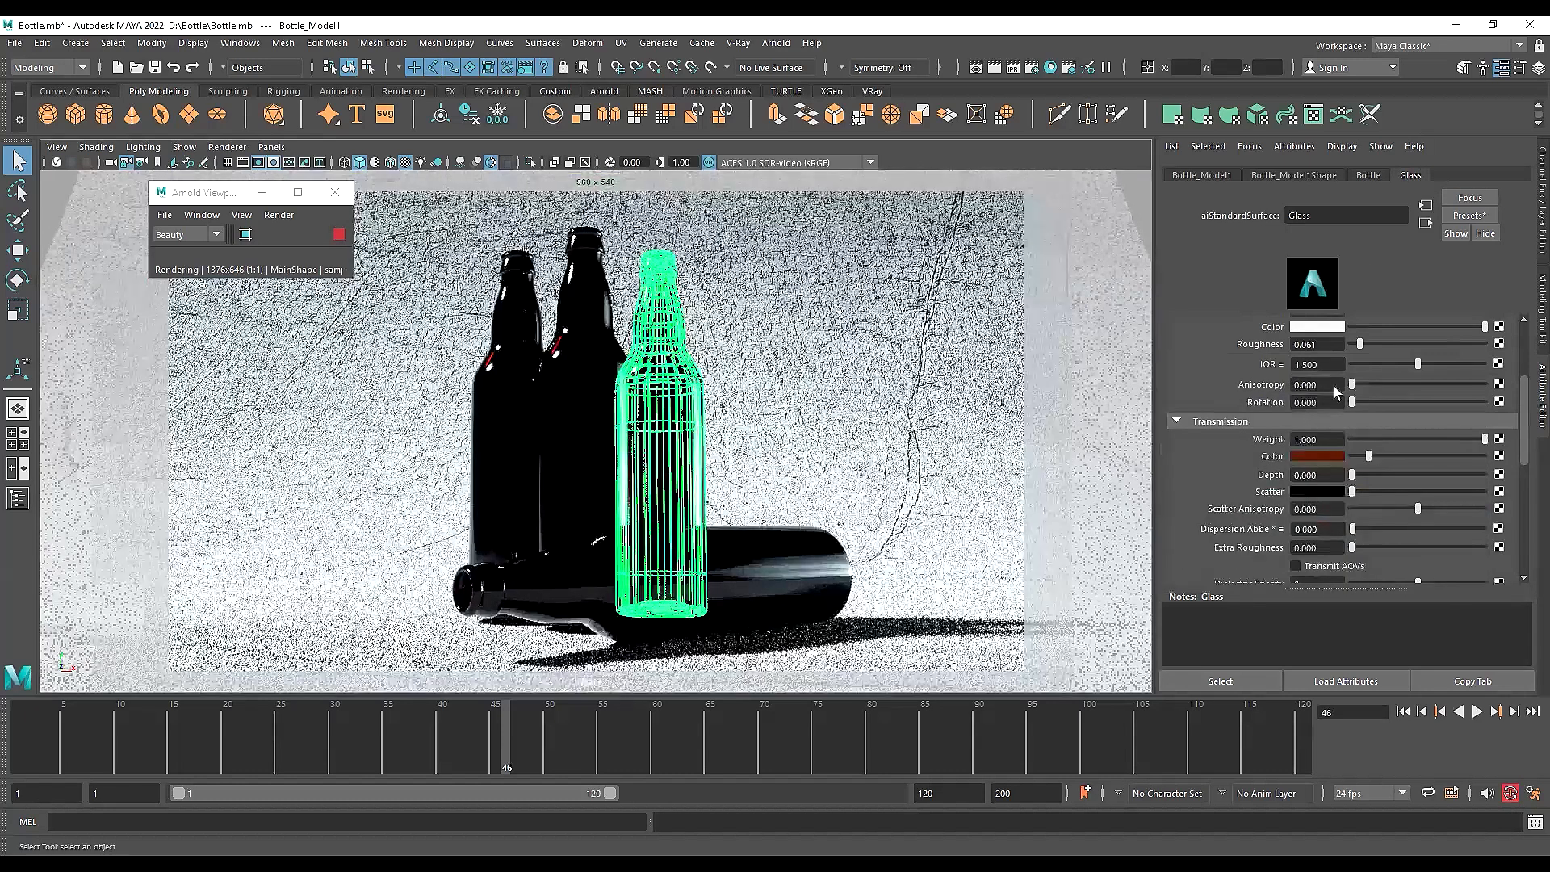
Try transmission depths of 0.2 and 0.5 on the Glass material in the live render
{"action": "scroll", "coordinate": [1316, 517], "scroll_direction": "up", "scroll_amount": 2}
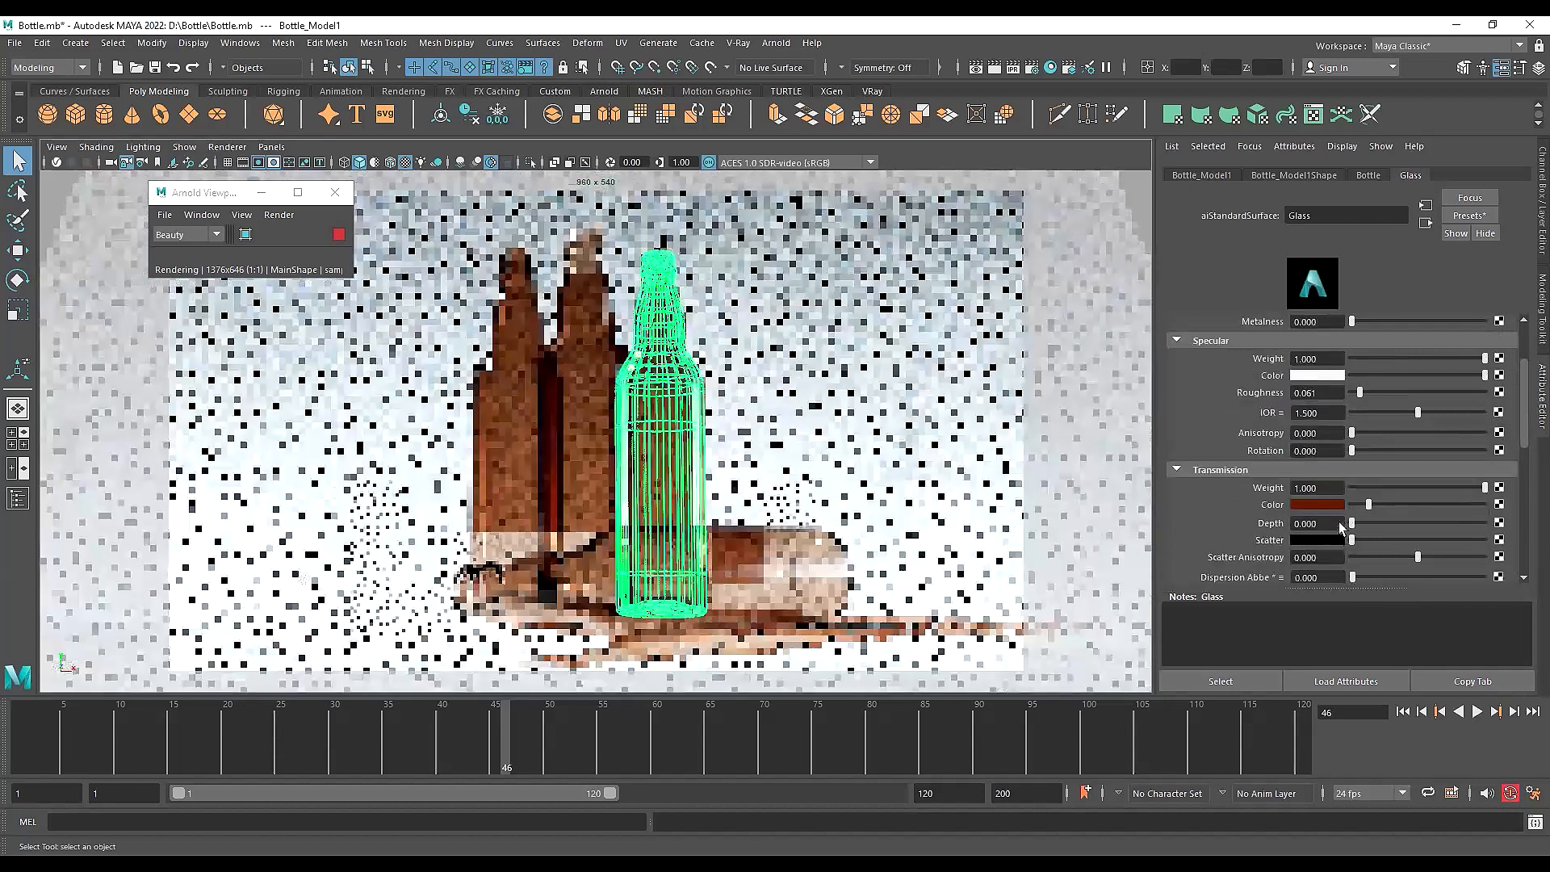
{"action": "mouse_move", "coordinate": [1351, 523]}
{"action": "left_mouse_down"}
{"action": "mouse_move", "coordinate": [1405, 525]}
{"action": "mouse_move", "coordinate": [1332, 522]}
{"action": "mouse_move", "coordinate": [1442, 524]}
{"action": "mouse_move", "coordinate": [1376, 523]}
{"action": "left_mouse_up"}
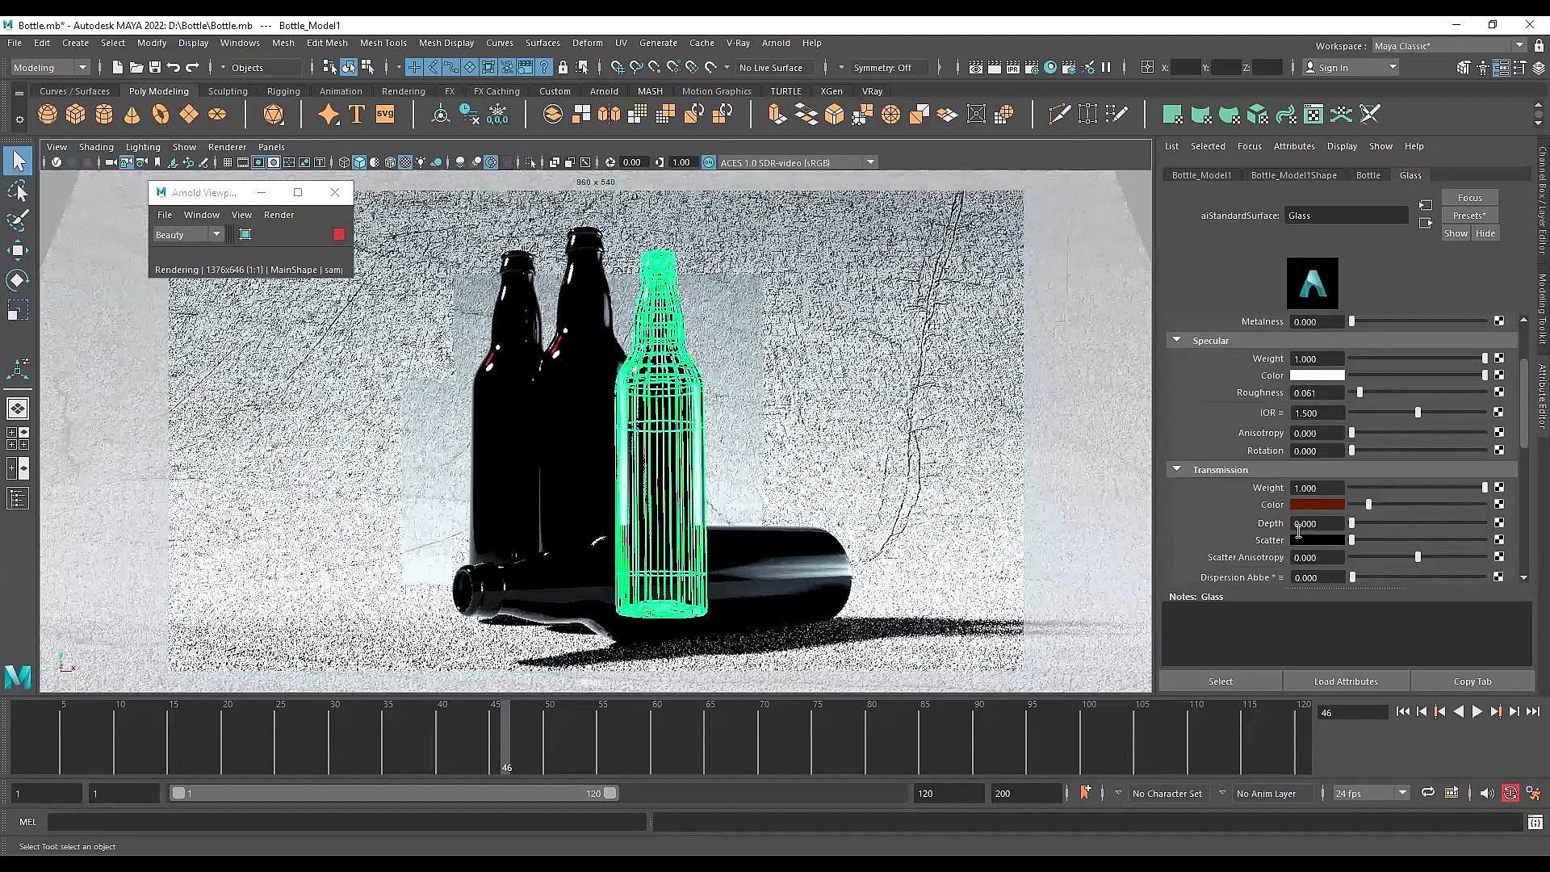
{"action": "left_click_drag", "start_coordinate": [1353, 522], "coordinate": [1348, 522]}
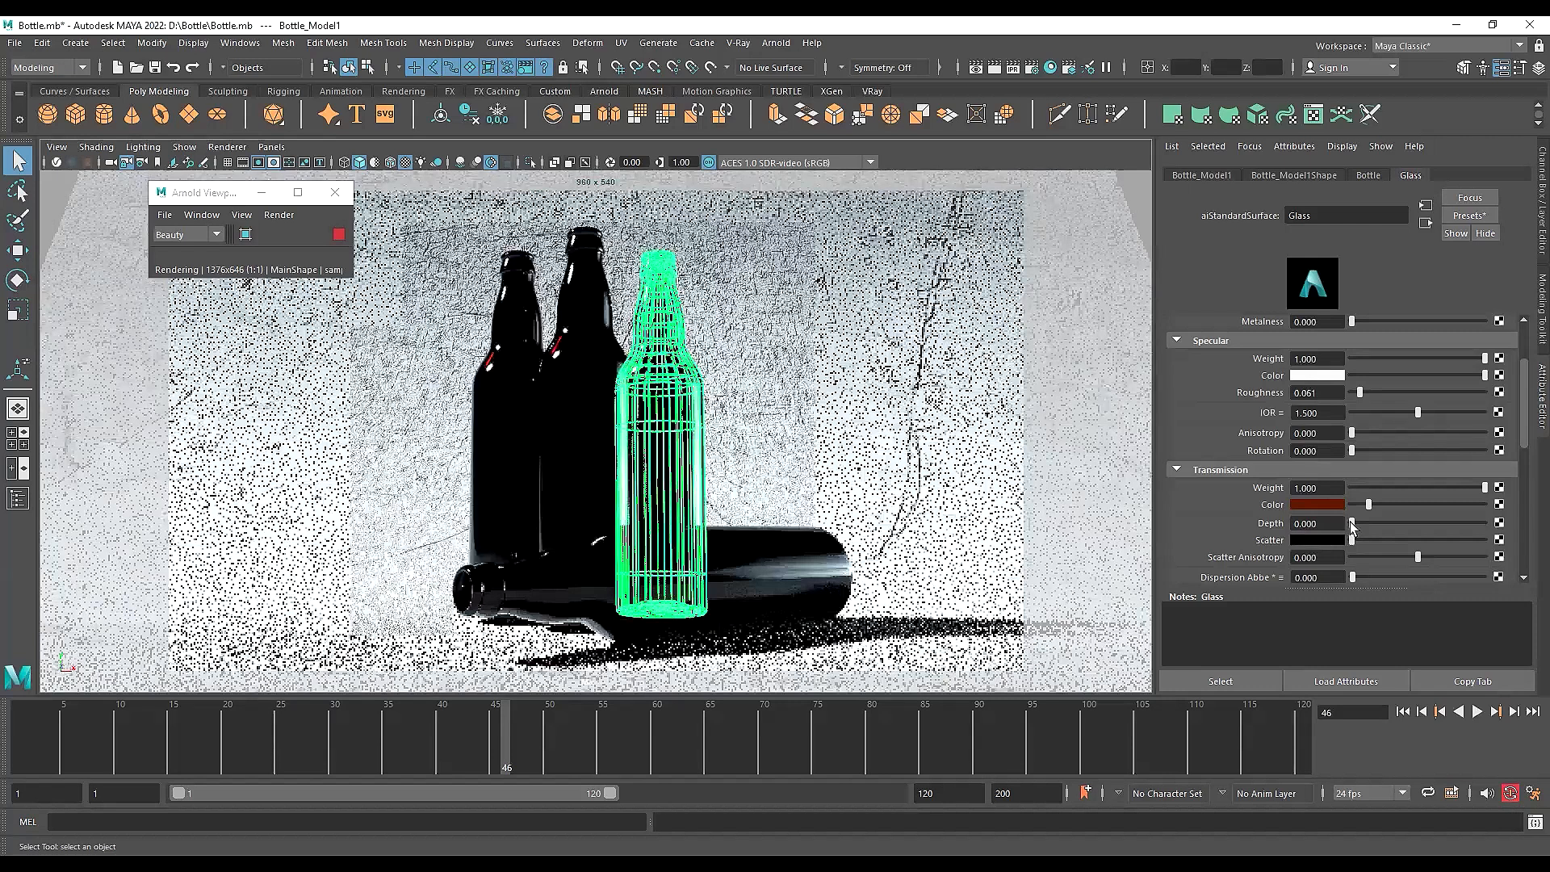
{"action": "left_click_drag", "start_coordinate": [1324, 523], "coordinate": [1285, 504]}
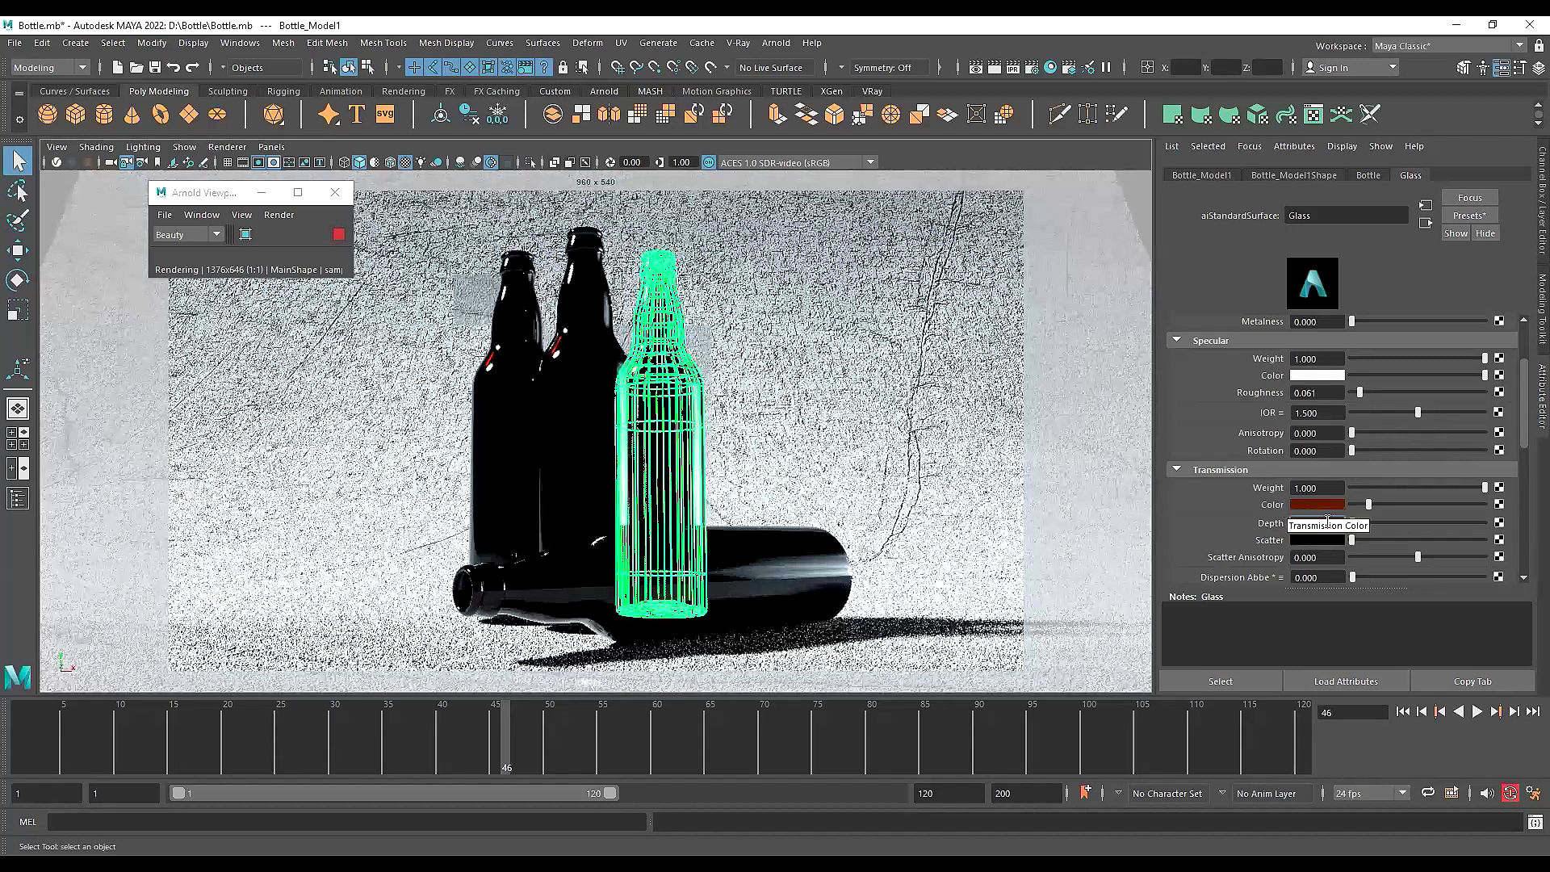
{"action": "left_click", "coordinate": [1328, 521]}
{"action": "type", "text": "0.2"}
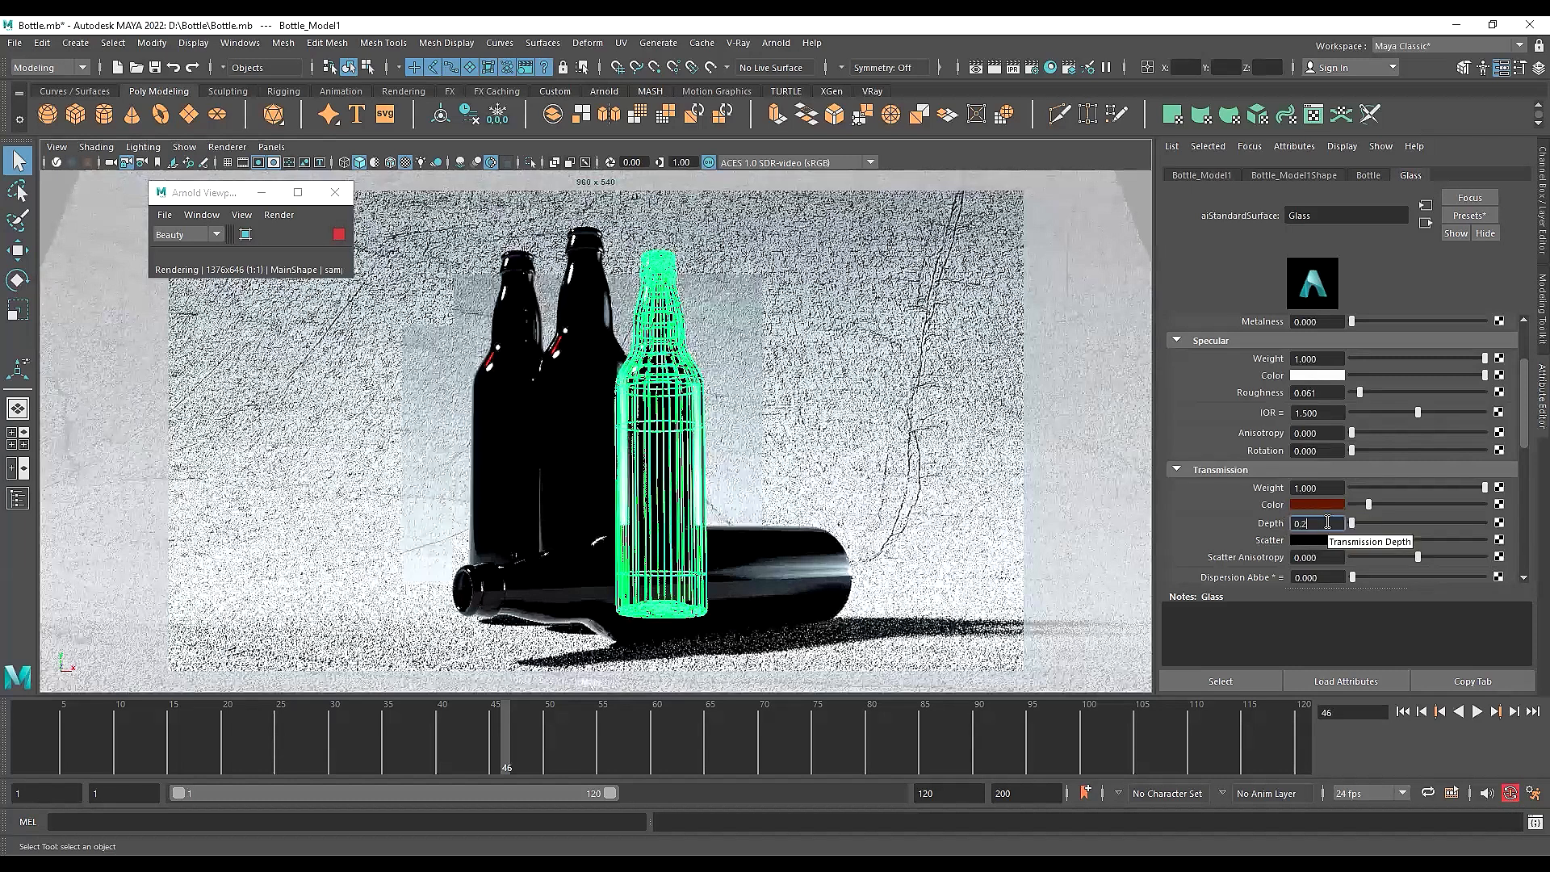
{"action": "key", "text": "Return"}
{"action": "type", "text": "0"}
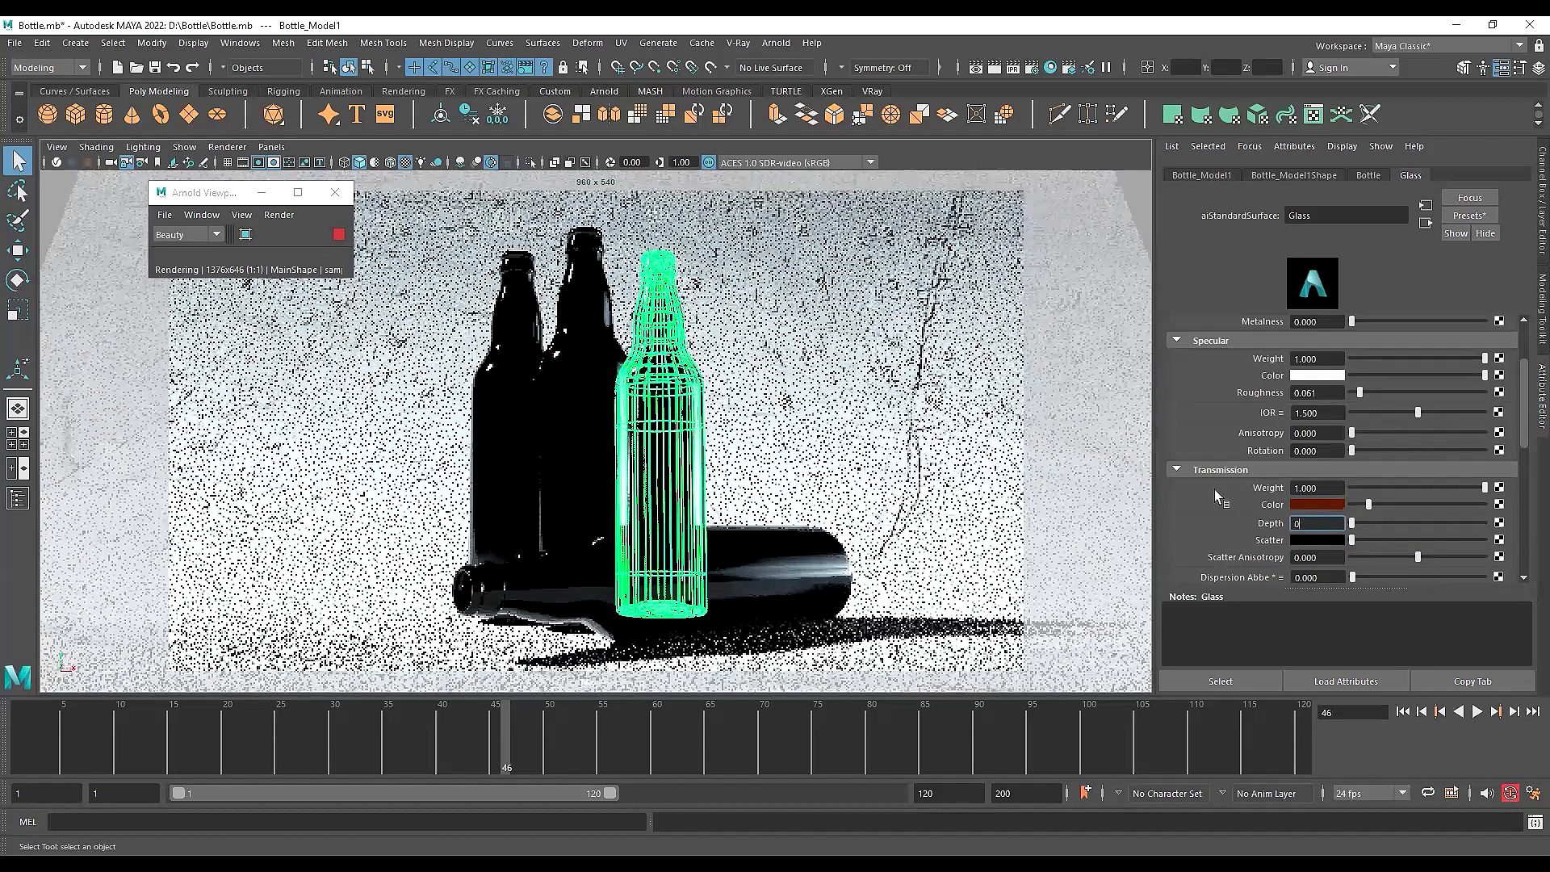
{"action": "type", "text": ".5"}
{"action": "key", "text": "Return"}
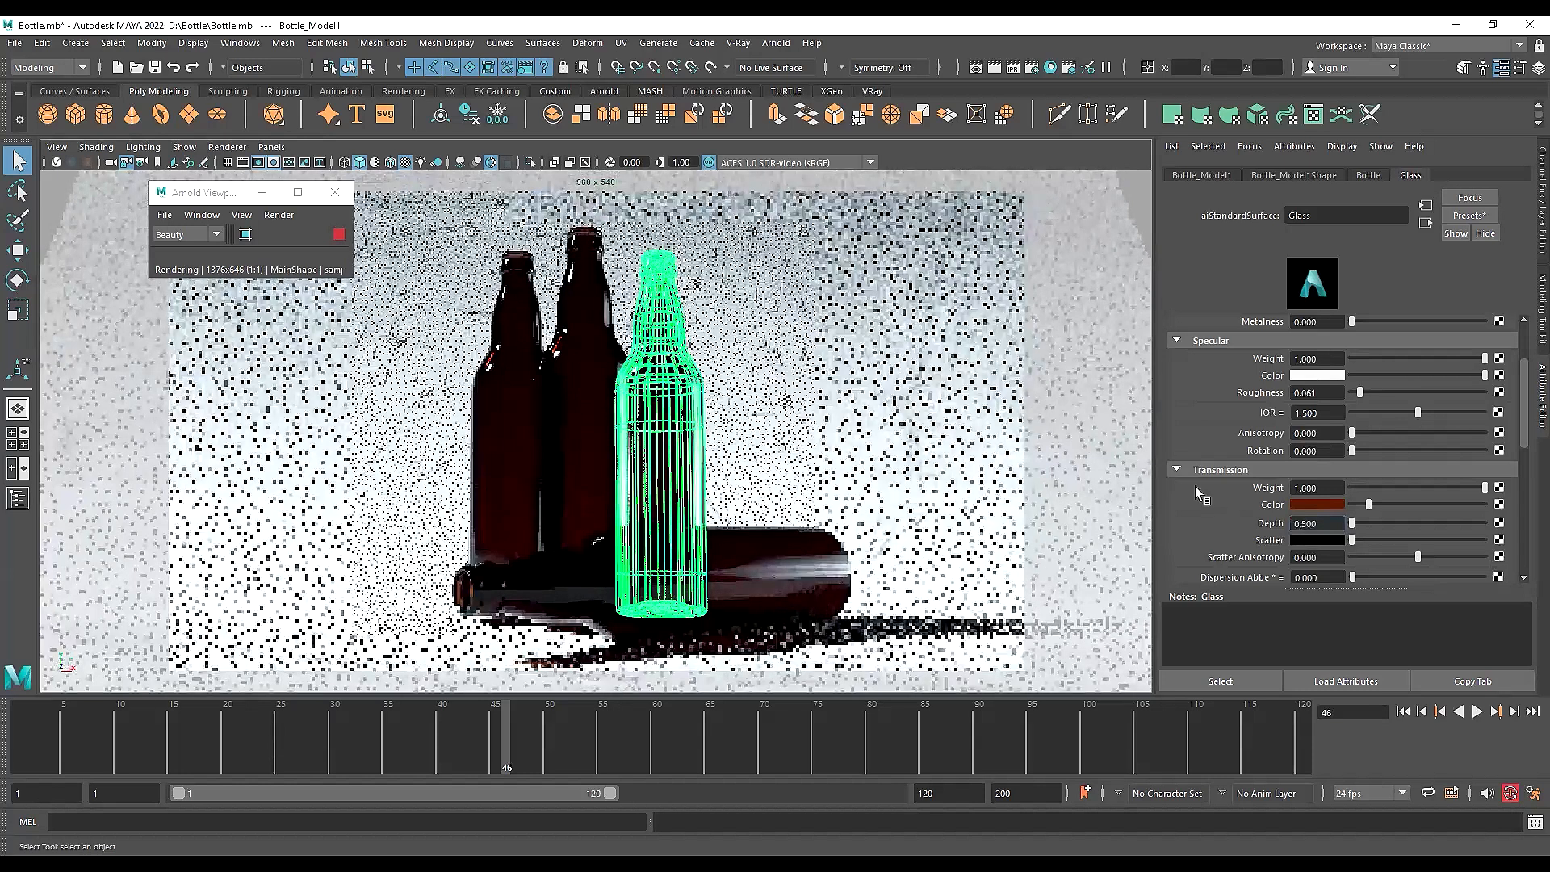
Set the Glass material's transmission depth to 0.4, keeping the current transmission color
{"action": "left_click_drag", "start_coordinate": [1329, 523], "coordinate": [1305, 525]}
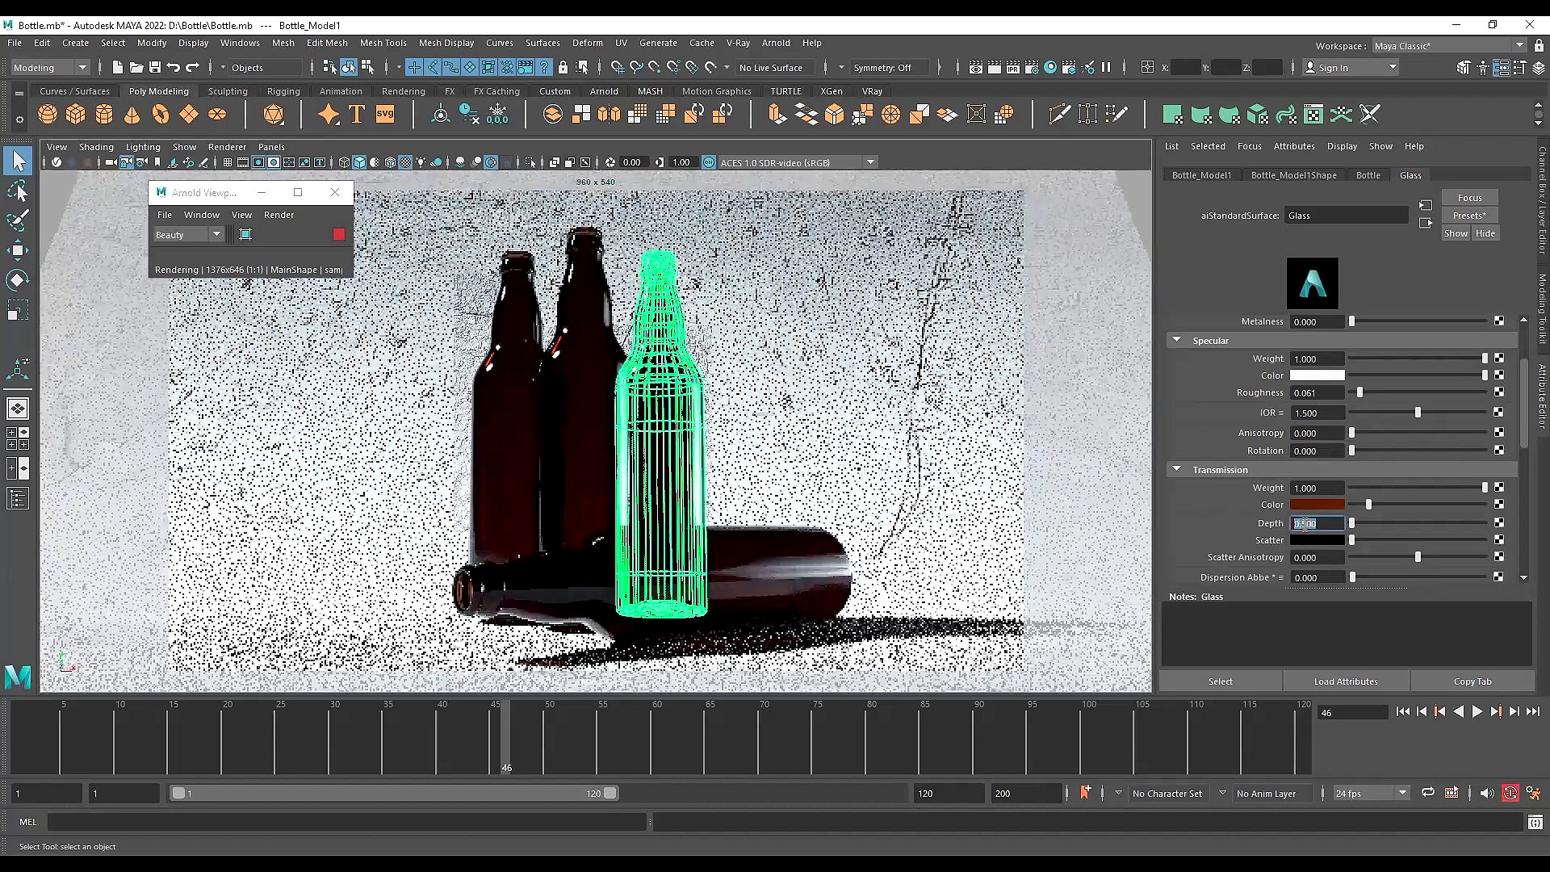
{"action": "key", "text": "Return"}
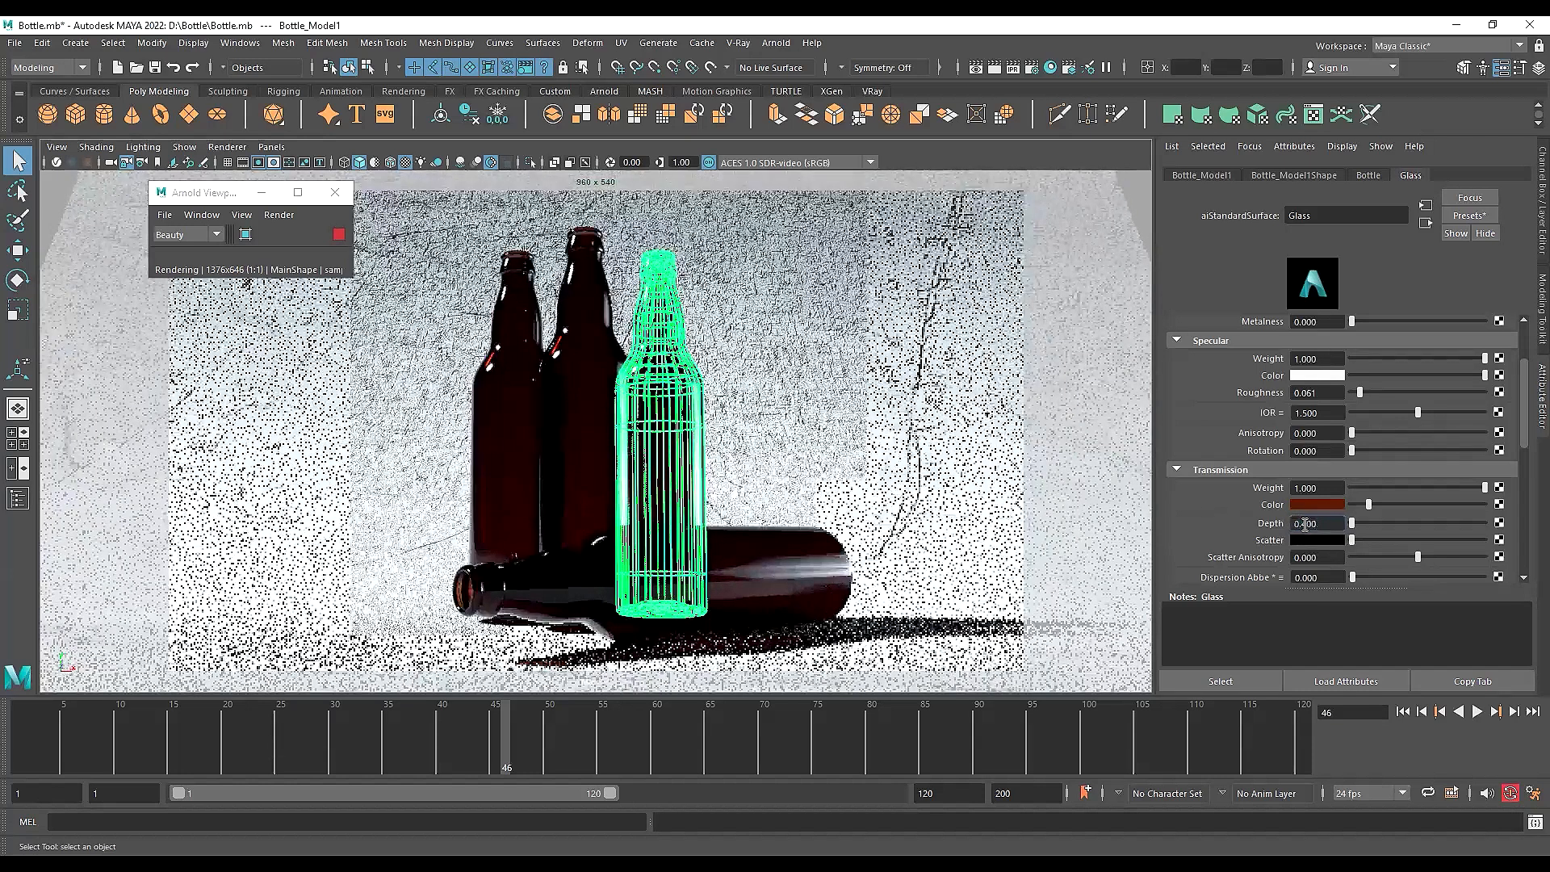
{"action": "key", "text": "Return"}
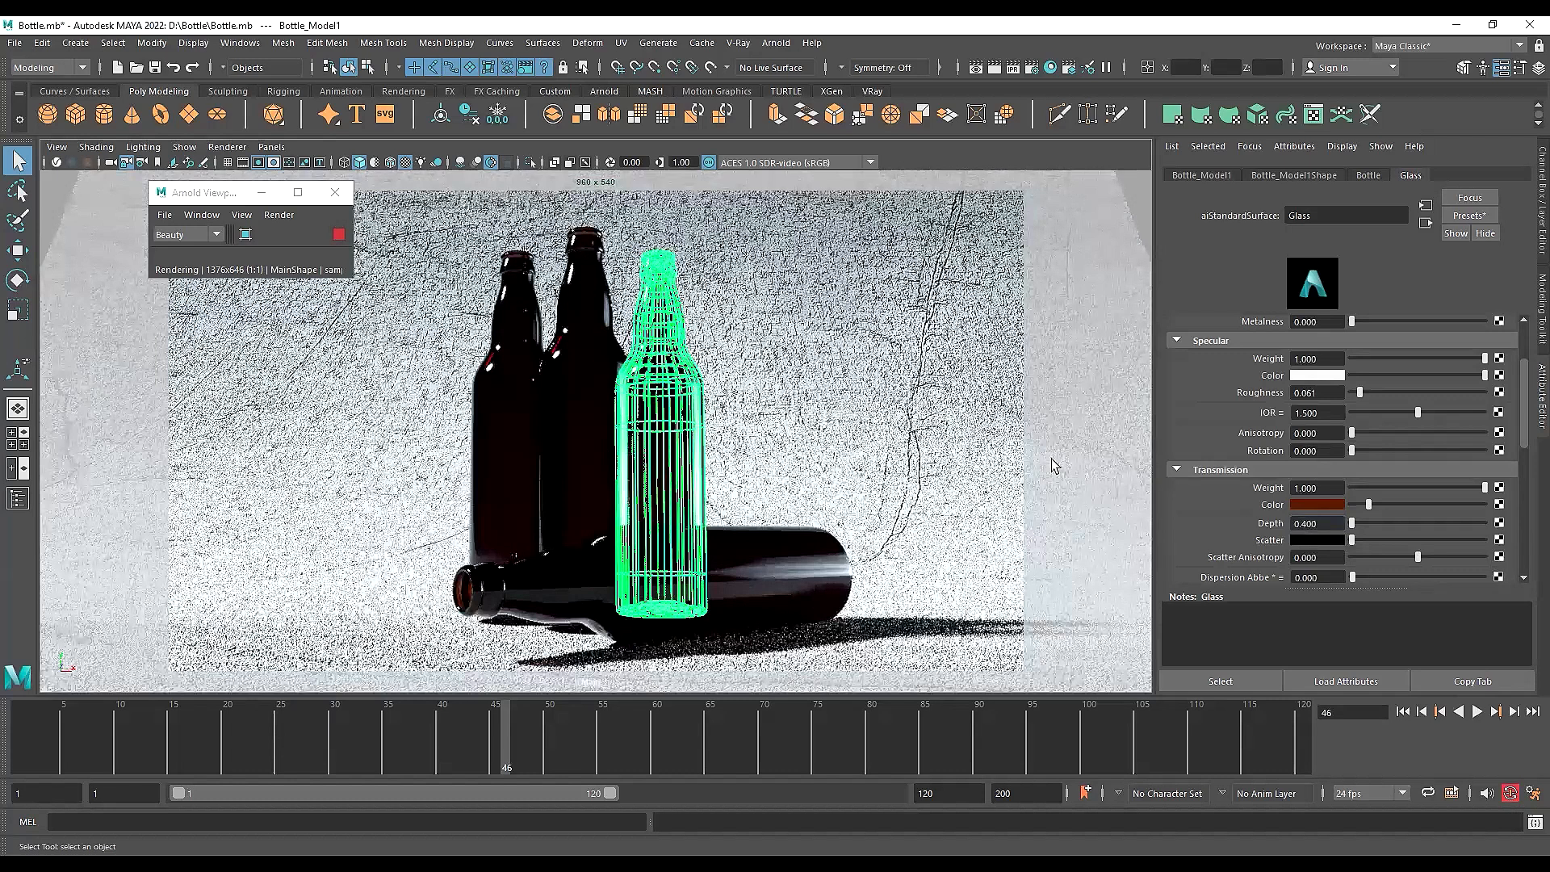
{"action": "left_click", "coordinate": [1317, 504]}
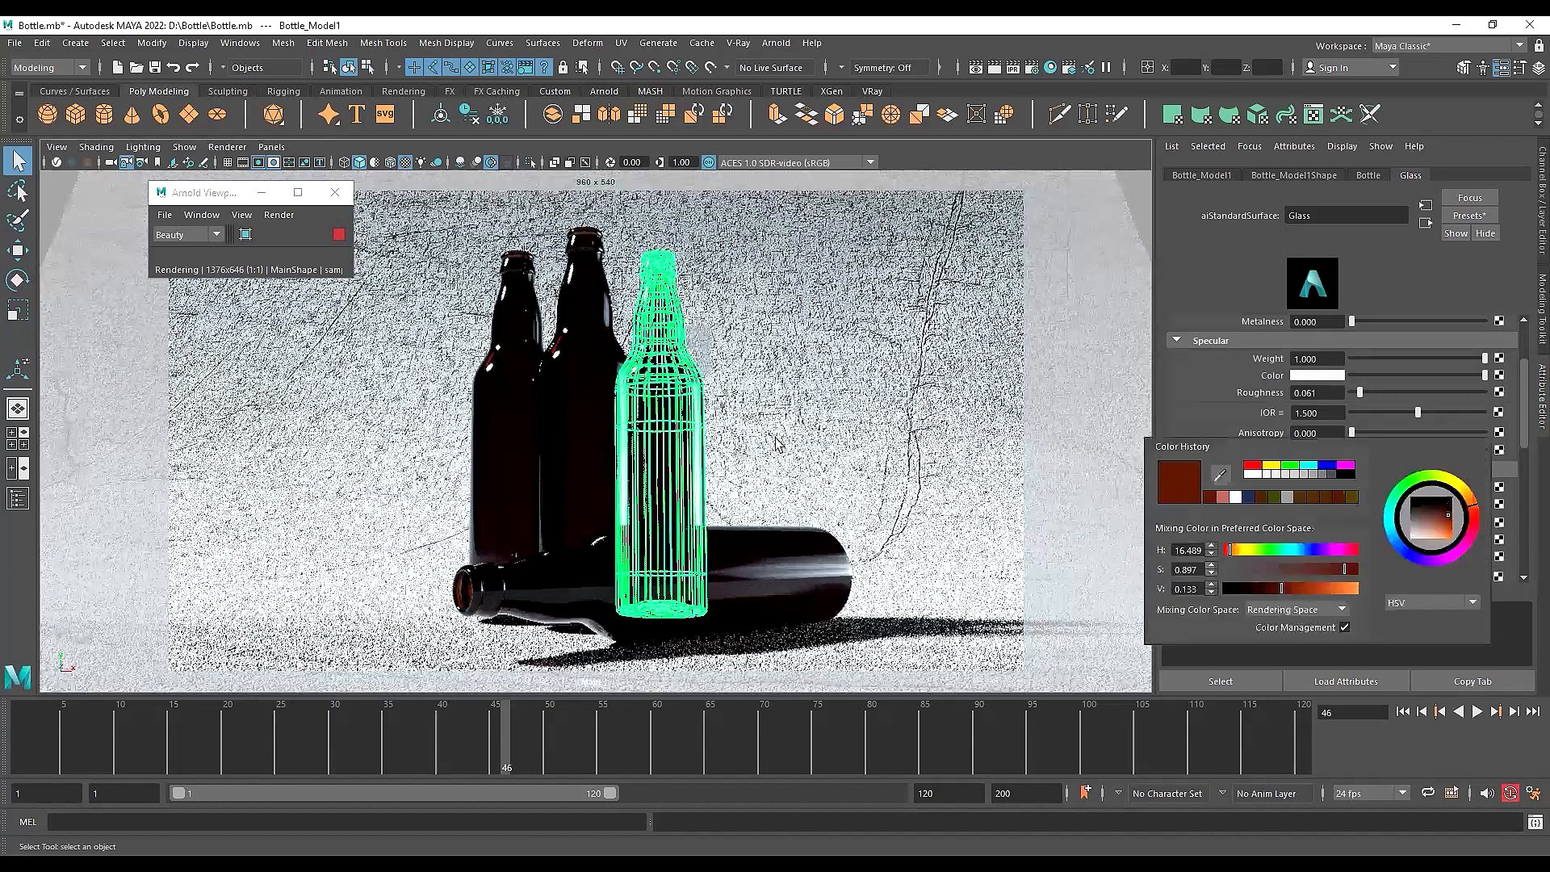
{"action": "key", "text": "Escape"}
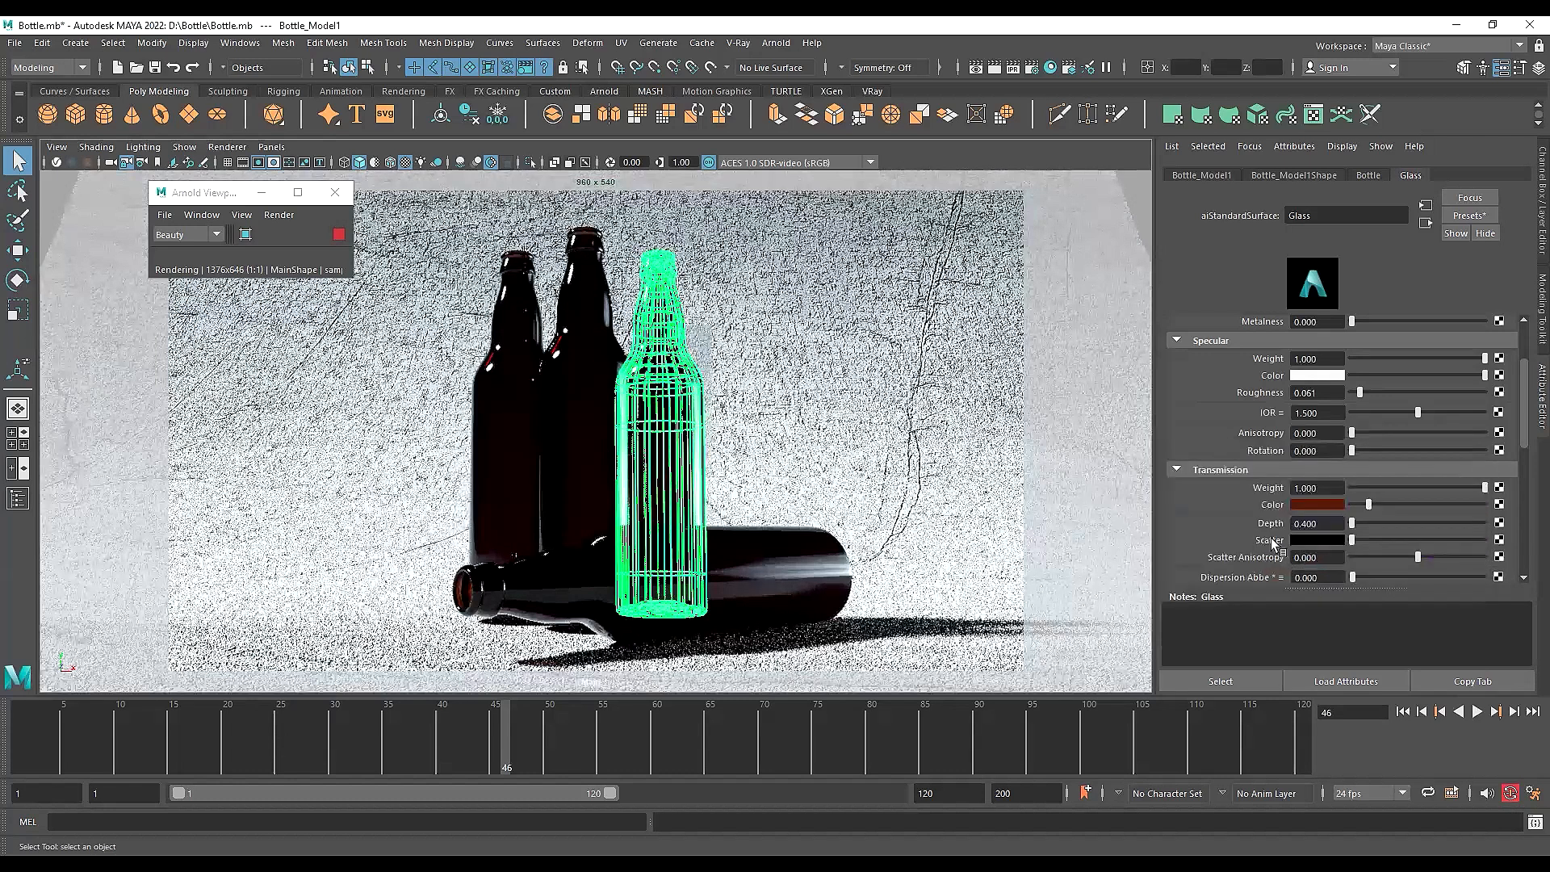
Test brighter and darker transmission scatter colors for the Glass material in the live render and settle on a dark grey
{"action": "scroll", "coordinate": [1238, 527], "scroll_direction": "down", "scroll_amount": 2}
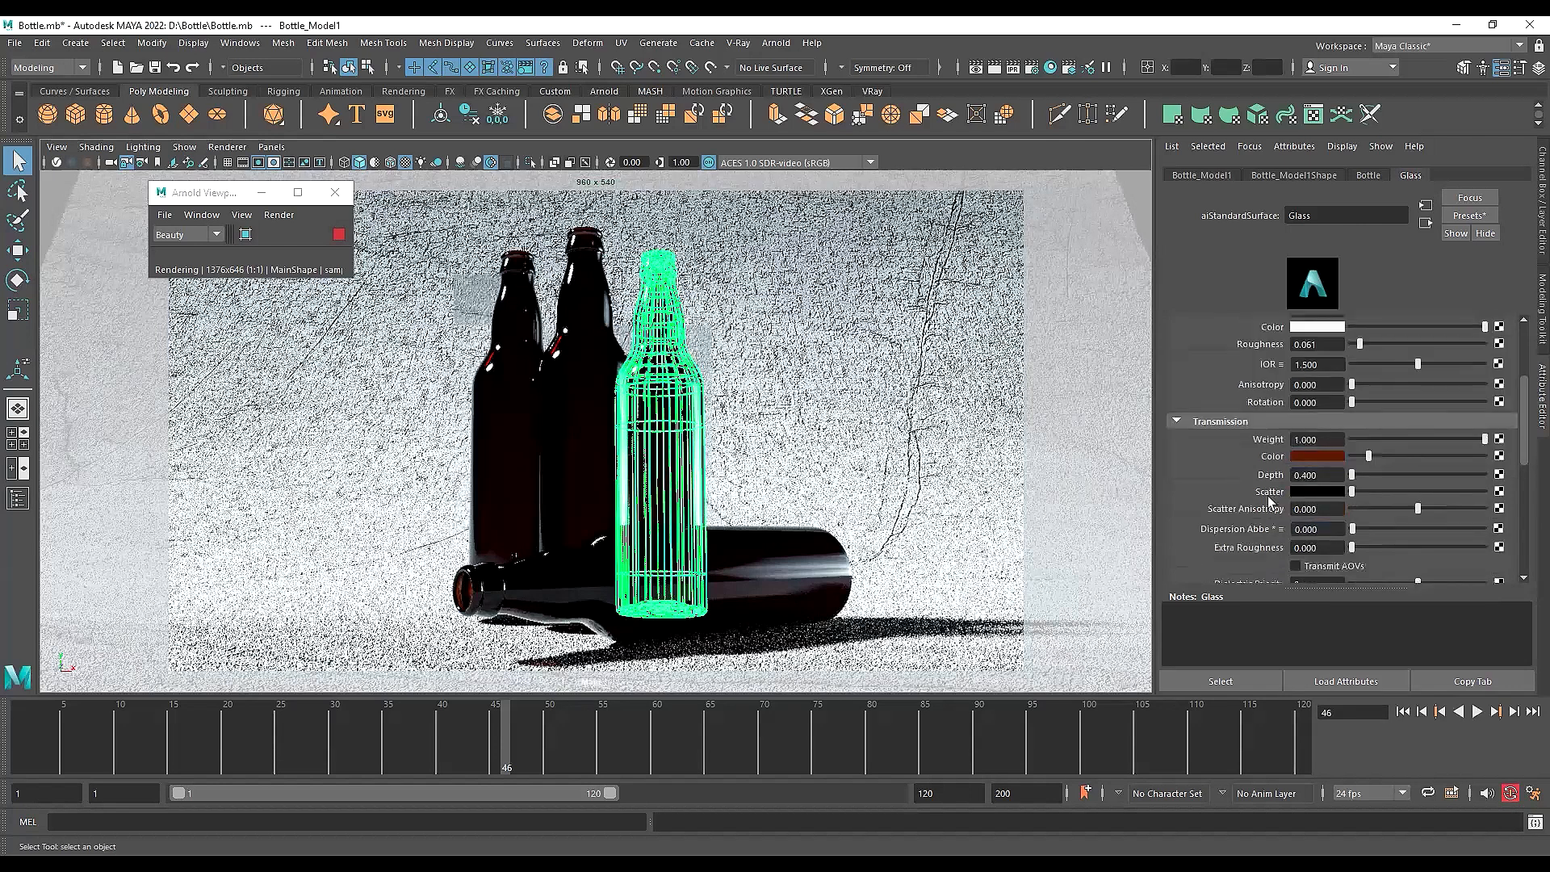
{"action": "left_click", "coordinate": [1358, 491]}
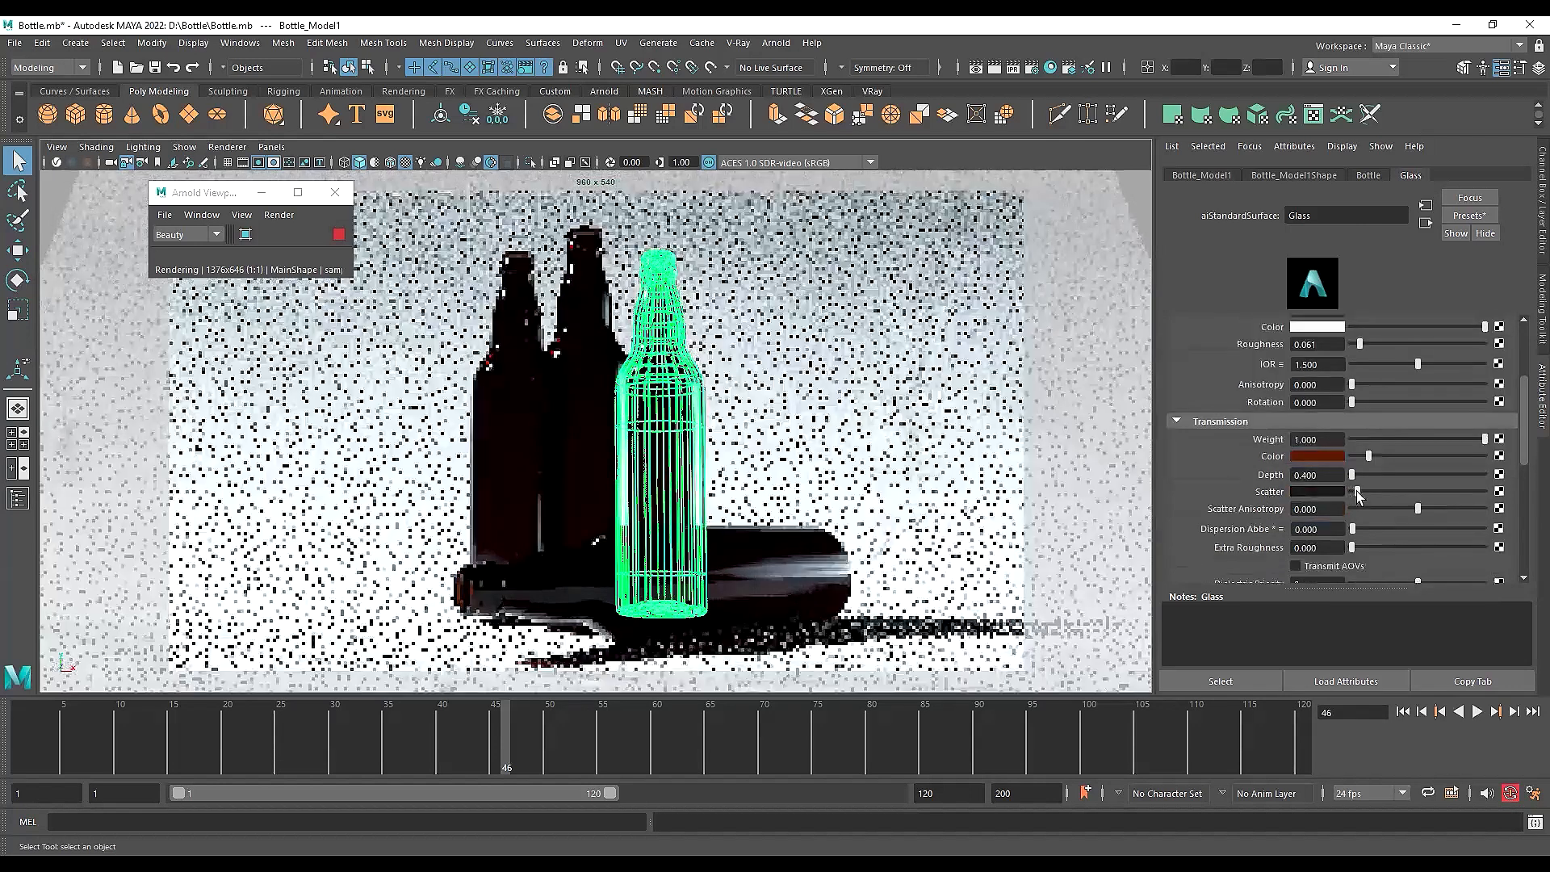
{"action": "mouse_move", "coordinate": [1360, 491]}
{"action": "left_mouse_down"}
{"action": "mouse_move", "coordinate": [1342, 496]}
{"action": "mouse_move", "coordinate": [1354, 497]}
{"action": "left_mouse_up"}
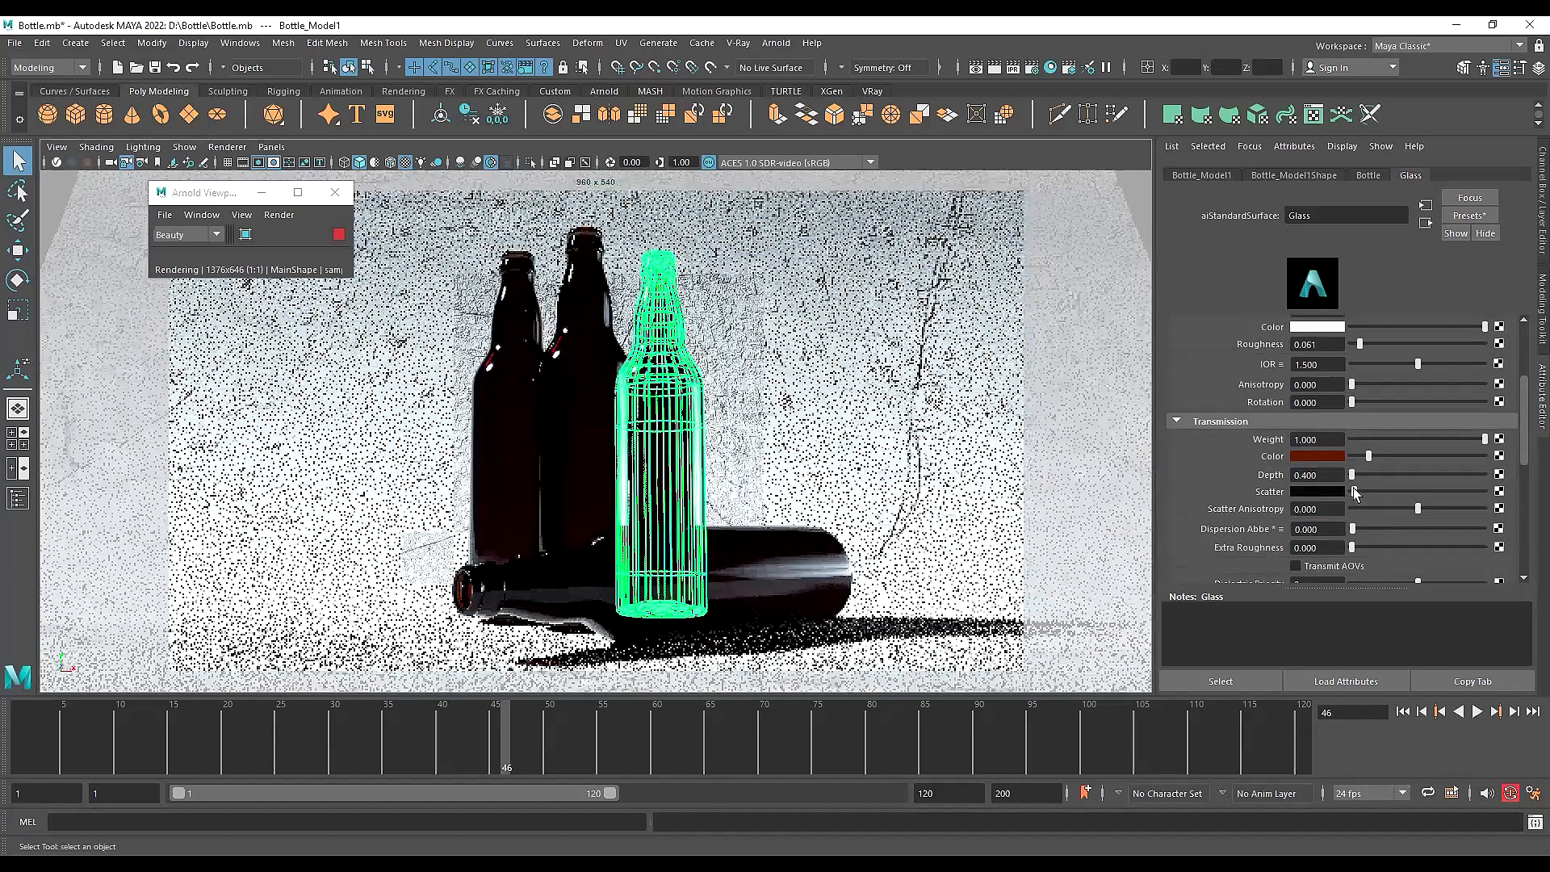
{"action": "left_click_drag", "start_coordinate": [1385, 488], "coordinate": [1434, 490]}
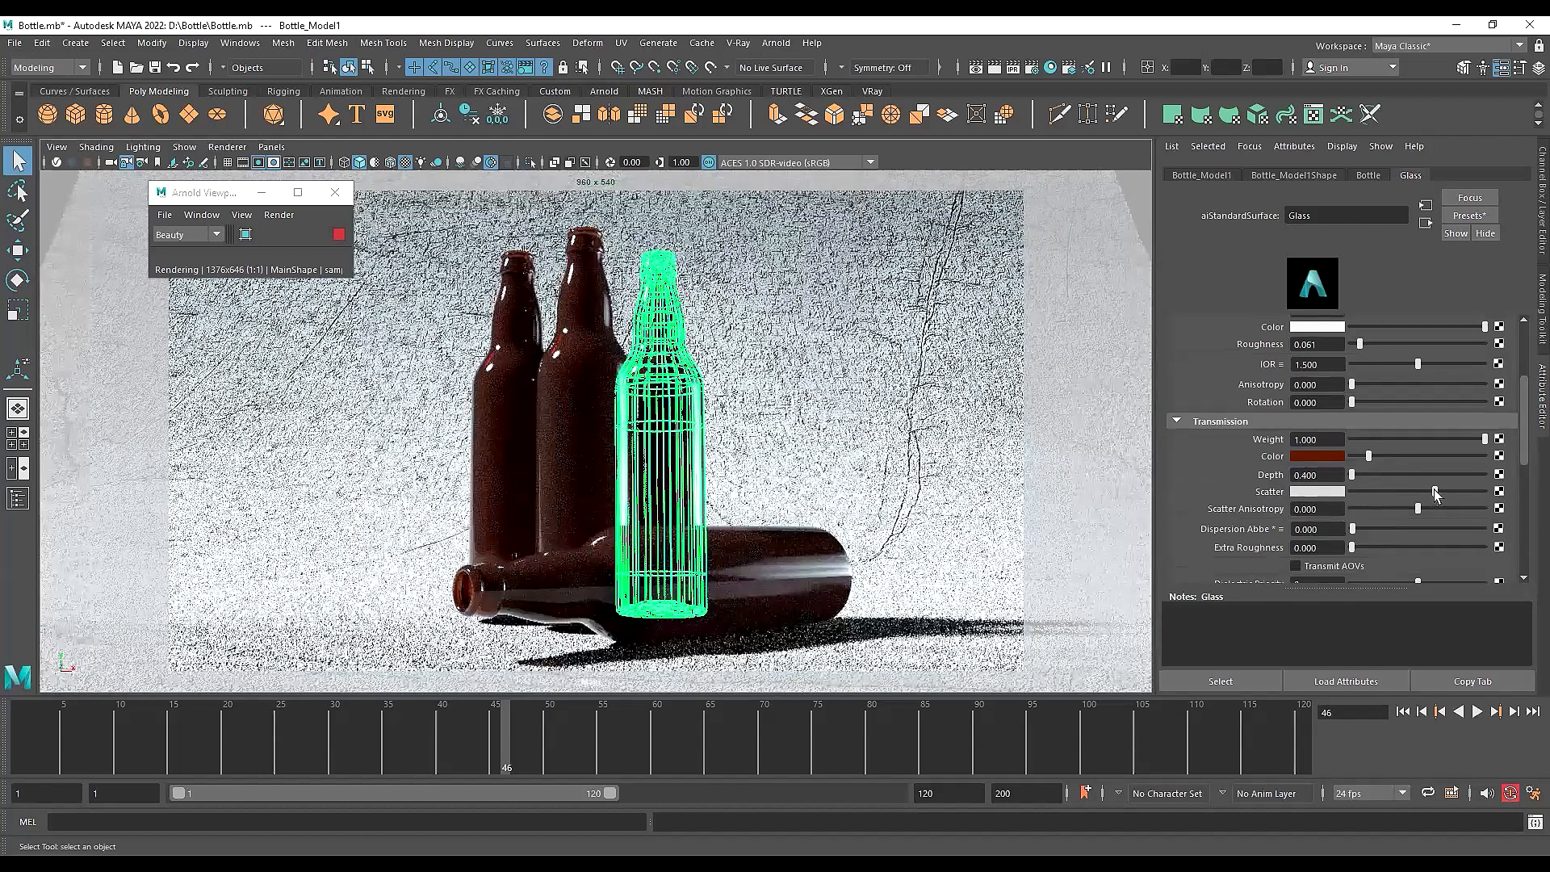
{"action": "left_click_drag", "start_coordinate": [1440, 489], "coordinate": [1371, 487]}
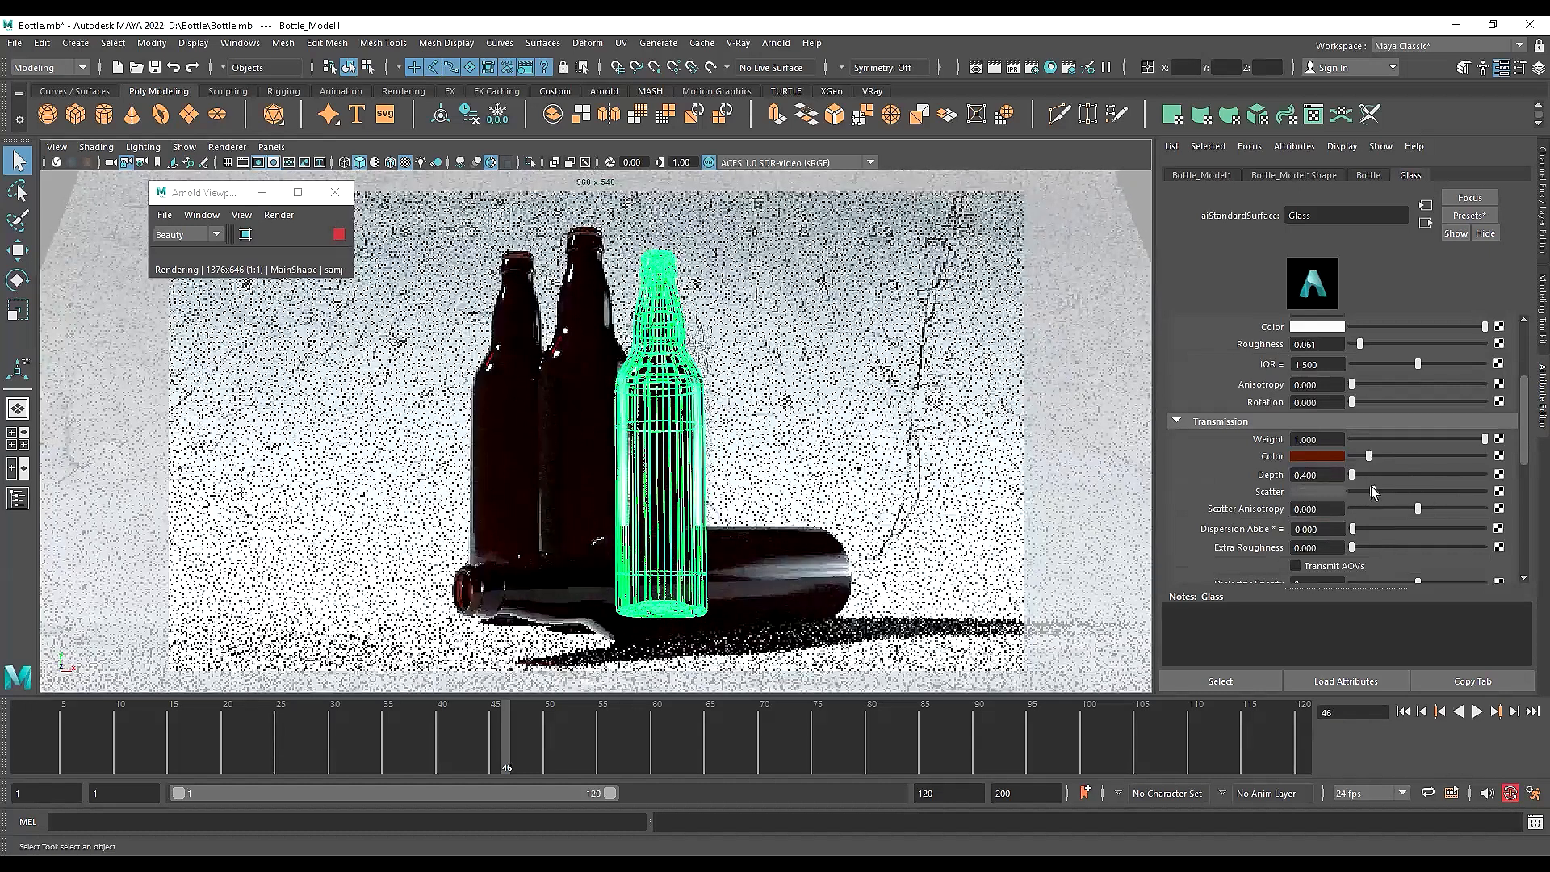
{"action": "left_click_drag", "start_coordinate": [1374, 486], "coordinate": [1373, 486]}
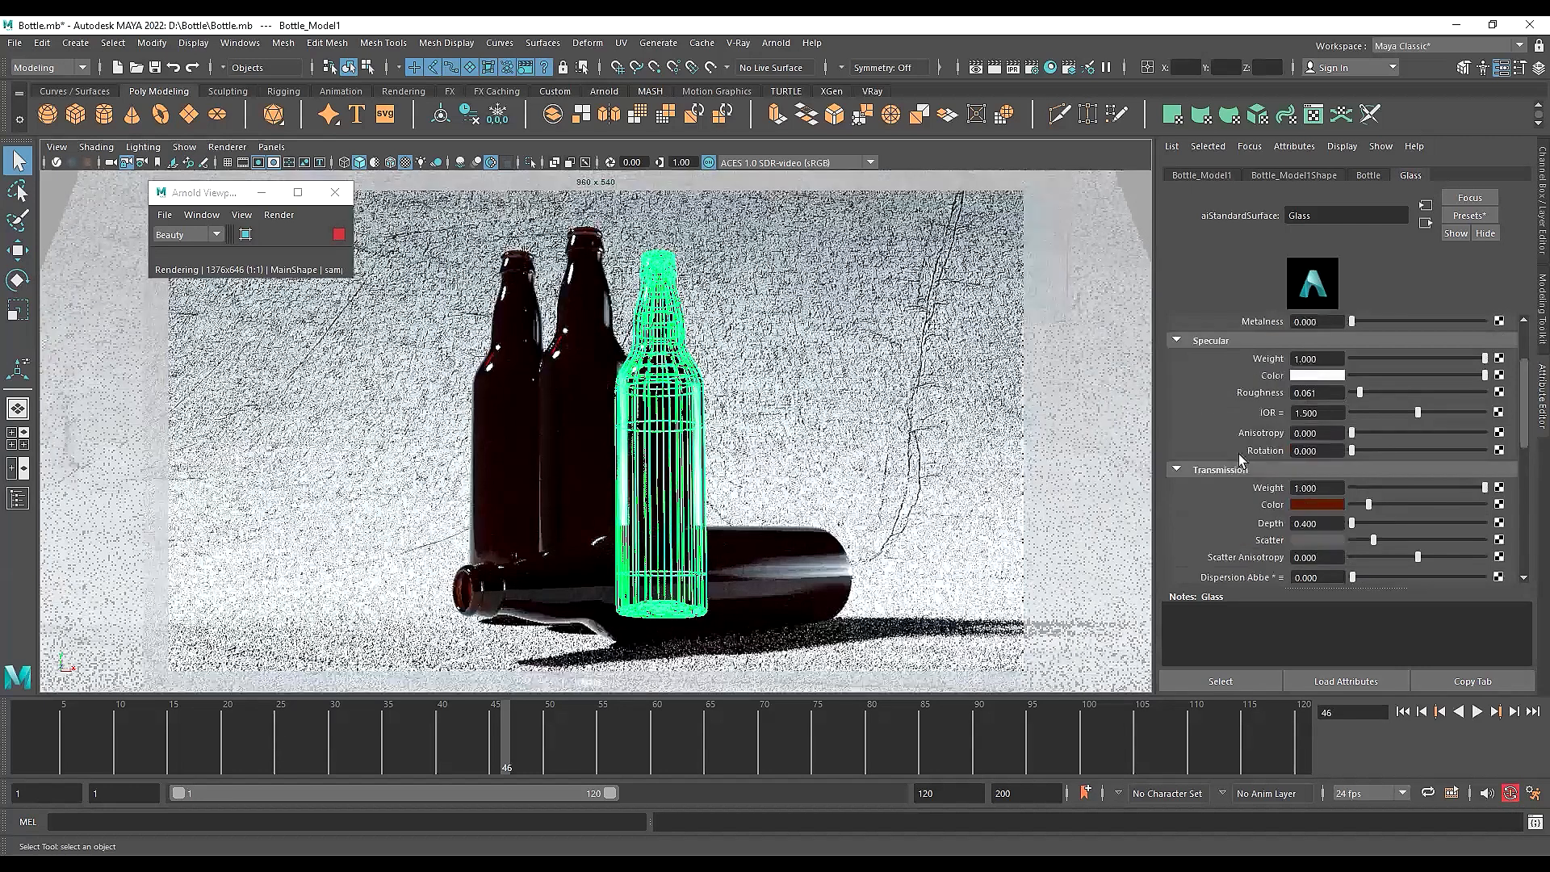
{"action": "scroll", "coordinate": [1239, 480], "scroll_direction": "up", "scroll_amount": 3}
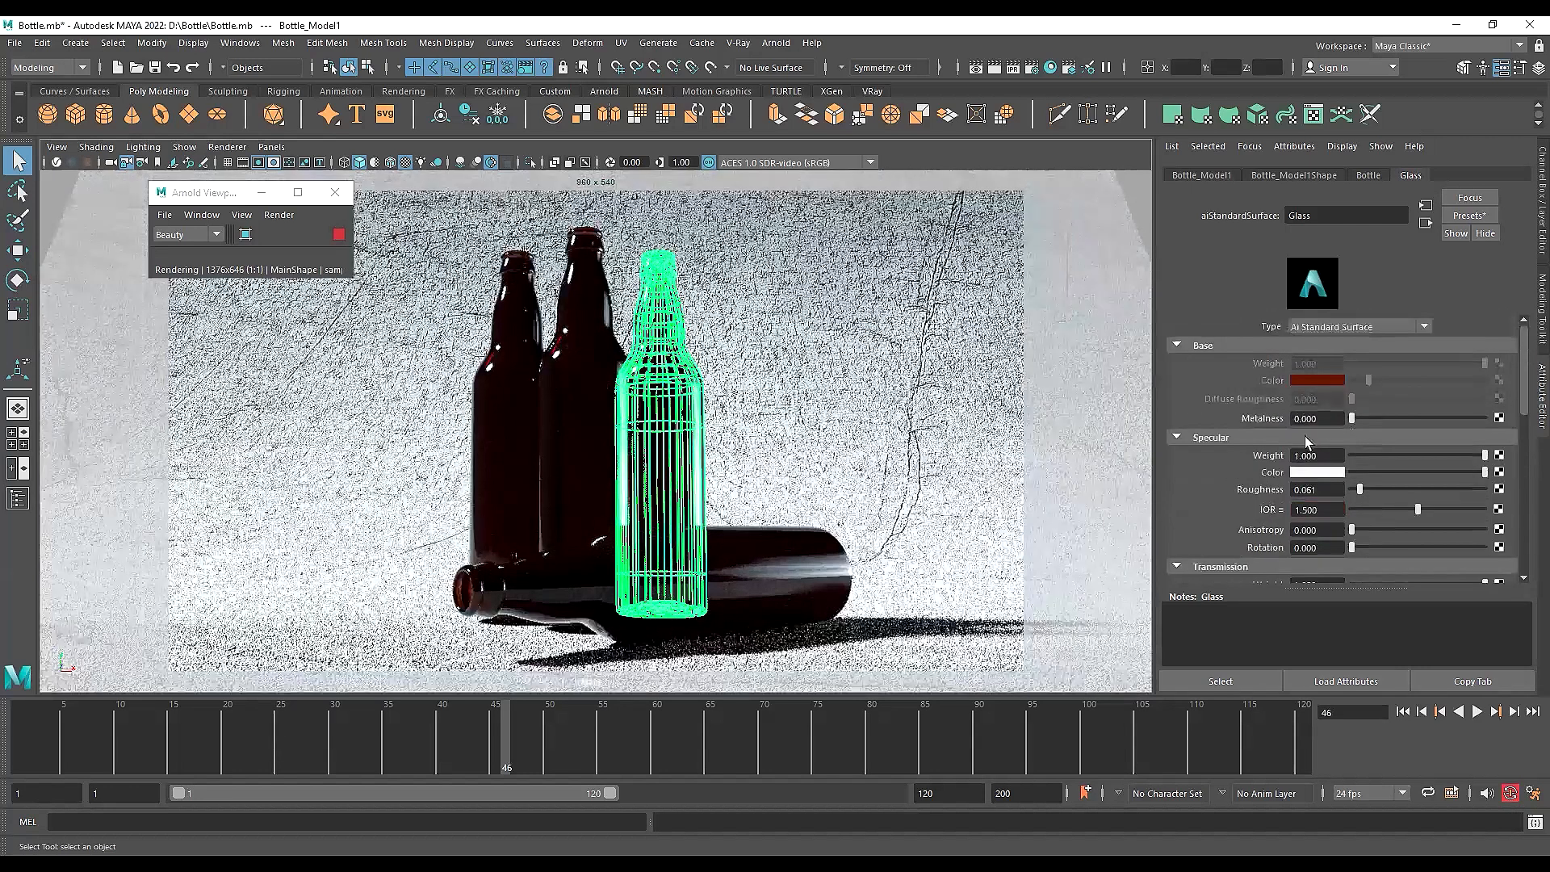
{"action": "left_click", "coordinate": [1359, 489]}
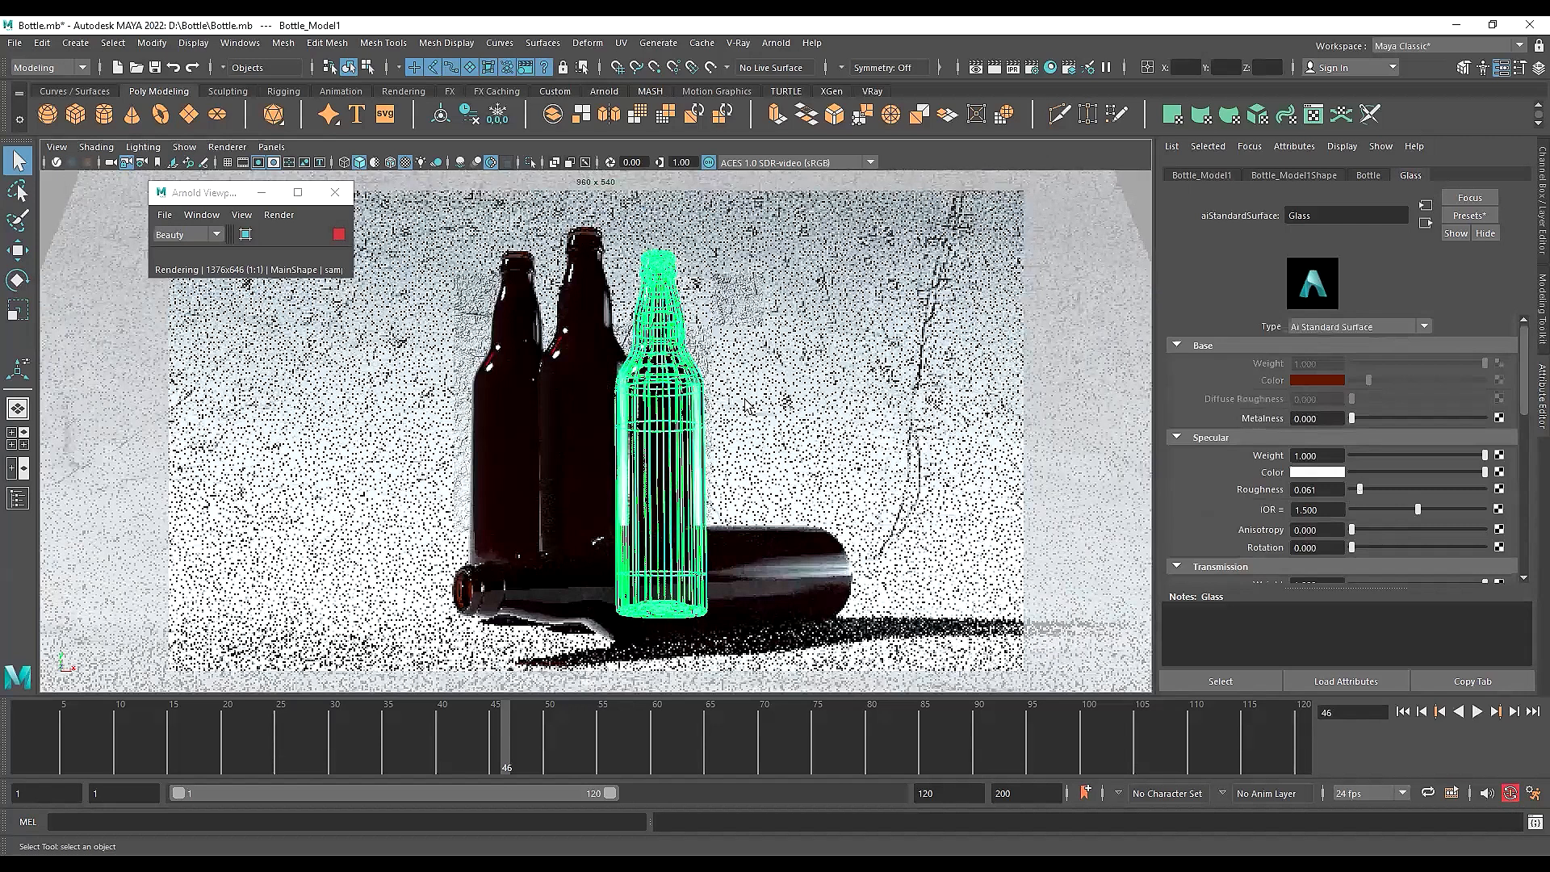
{"action": "scroll", "coordinate": [1223, 501], "scroll_direction": "down", "scroll_amount": 3}
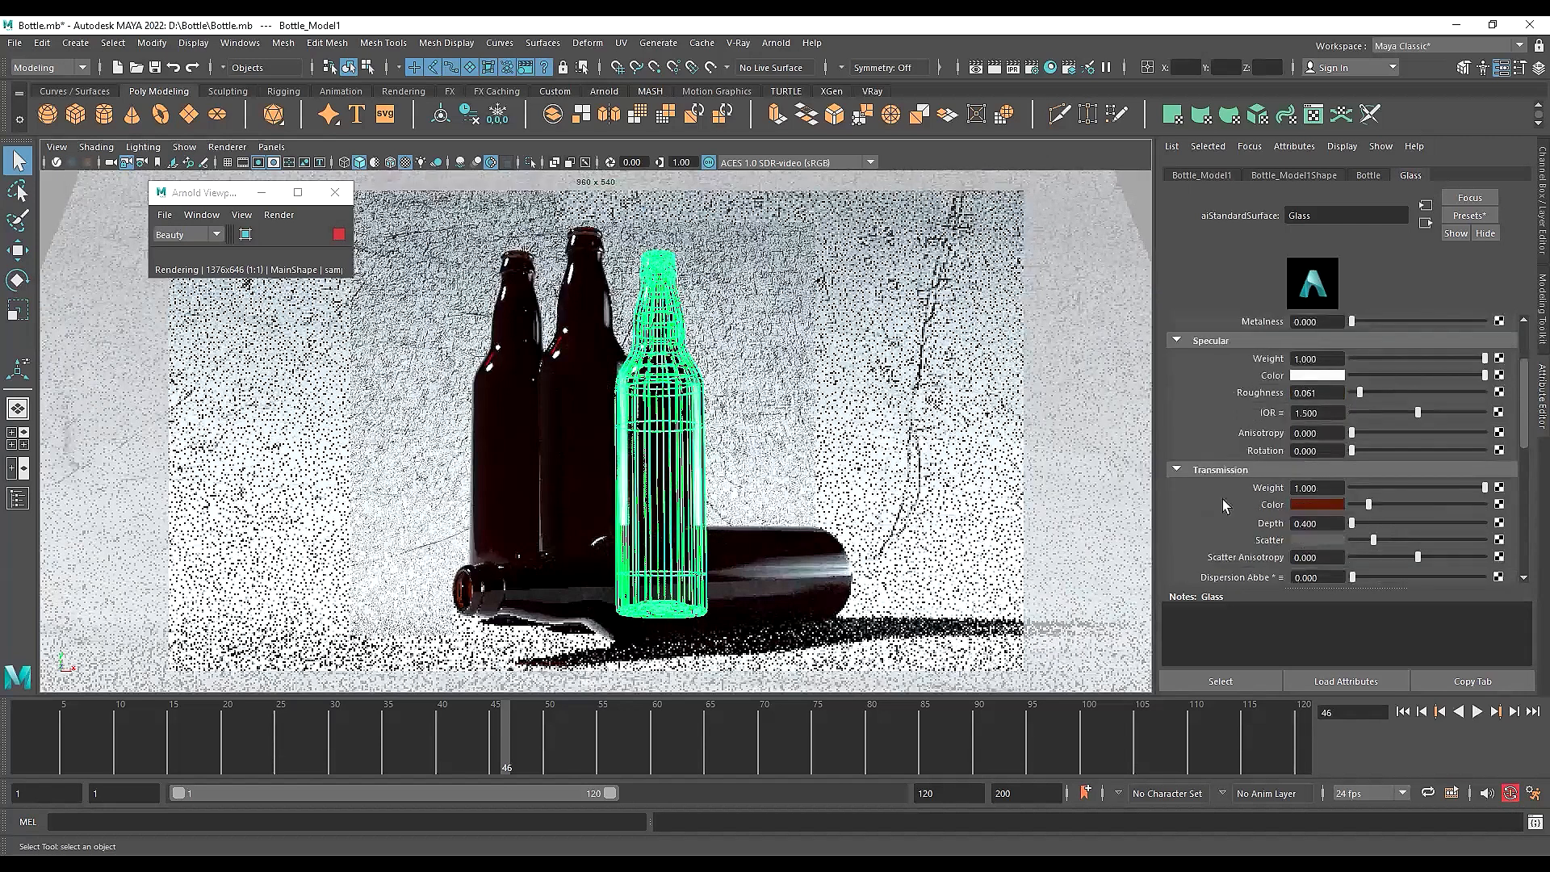
{"action": "scroll", "coordinate": [1235, 539], "scroll_direction": "down", "scroll_amount": 3}
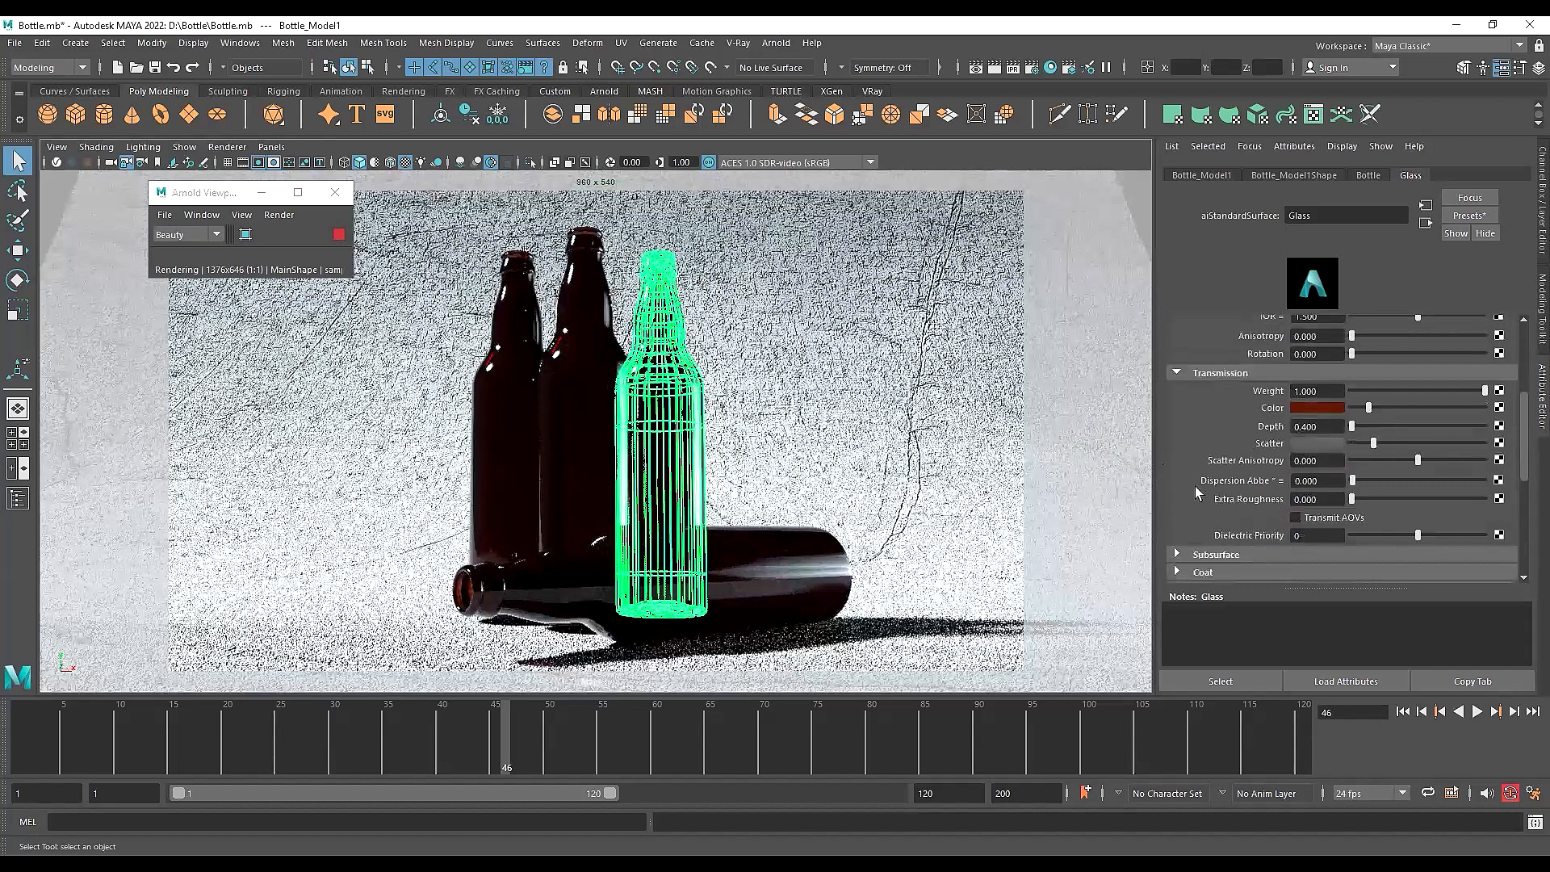
{"action": "scroll", "coordinate": [1199, 486], "scroll_direction": "up", "scroll_amount": 2}
{"action": "scroll", "coordinate": [1260, 437], "scroll_direction": "up", "scroll_amount": 1}
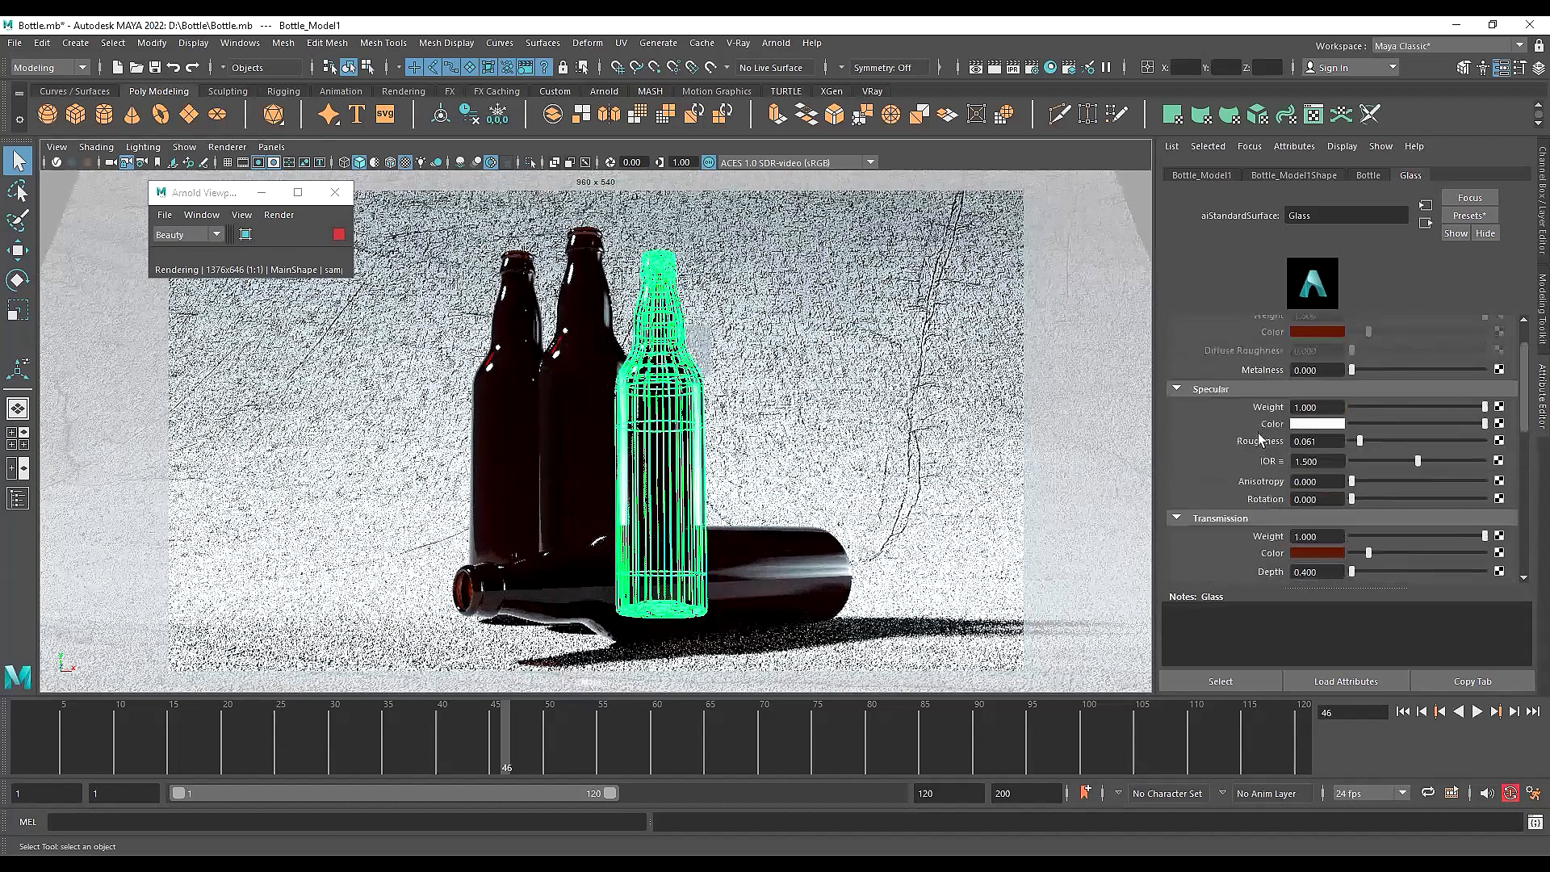
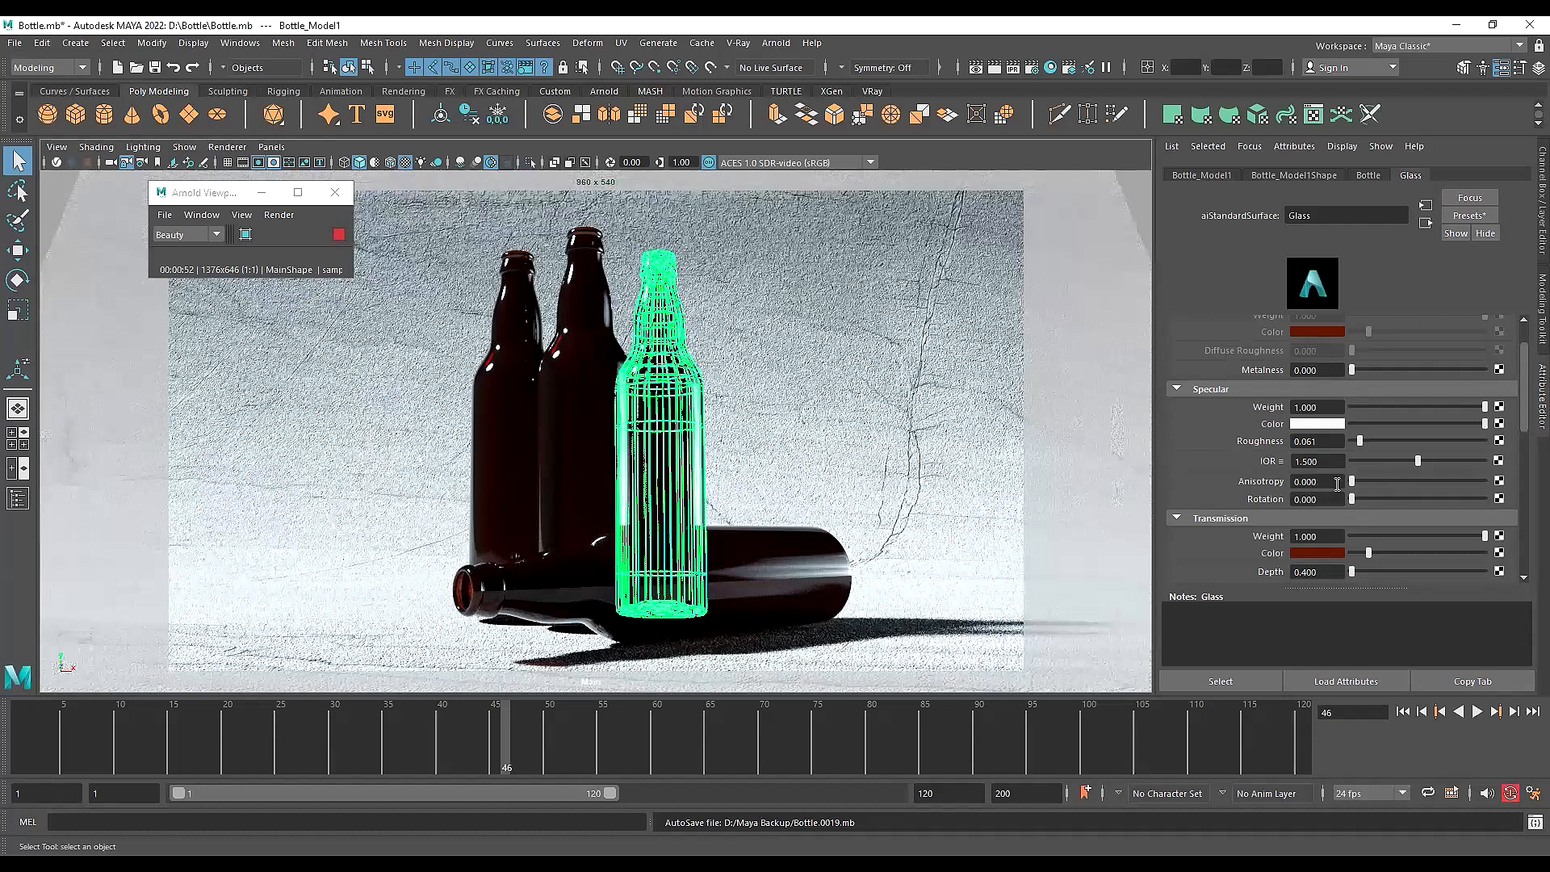
Try specular anisotropy values of about 0.994 and 0.607 on the Glass material and return it to 0
{"action": "left_click_drag", "start_coordinate": [1406, 481], "coordinate": [1481, 481]}
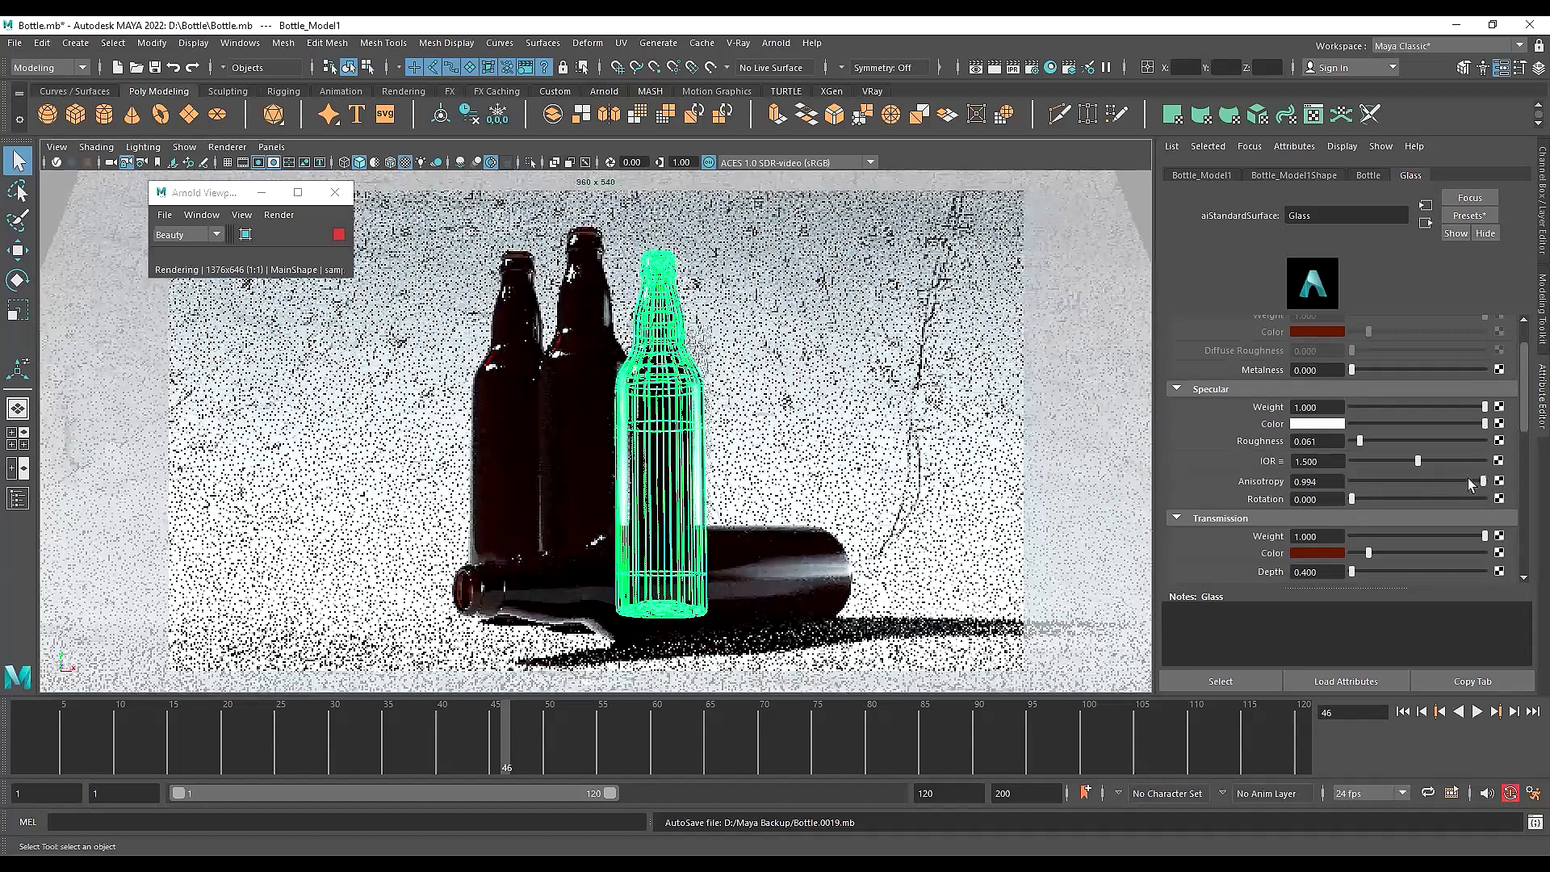
{"action": "left_click_drag", "start_coordinate": [1425, 486], "coordinate": [1432, 481]}
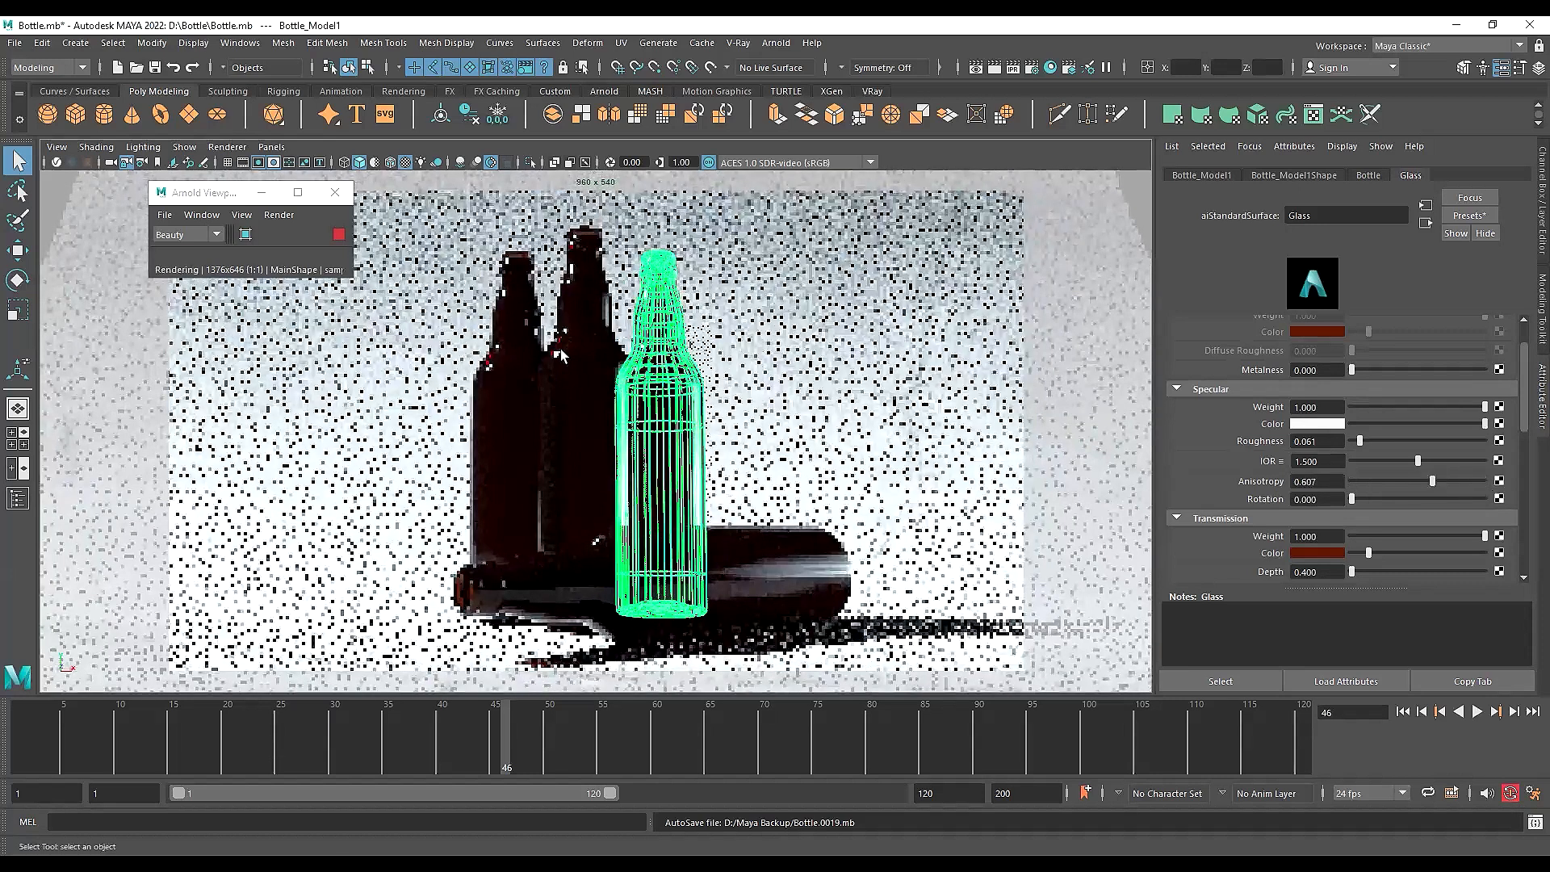
{"action": "left_click_drag", "start_coordinate": [1382, 478], "coordinate": [1336, 484]}
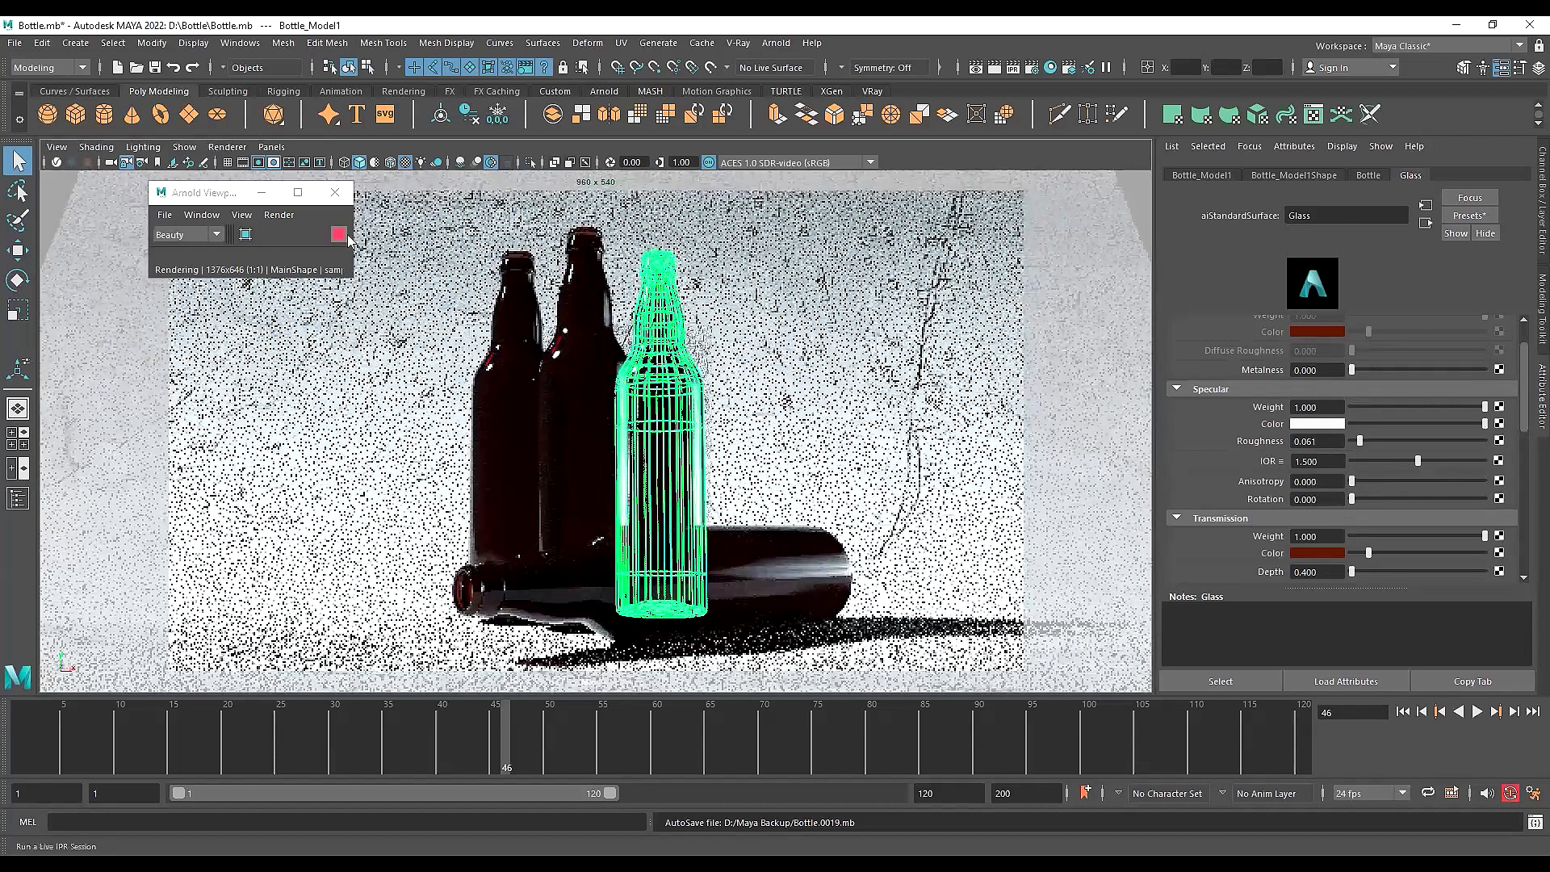
Stop the live render and switch to a two-pane layout with the persp view beside the Main camera view
{"action": "left_click", "coordinate": [23, 468]}
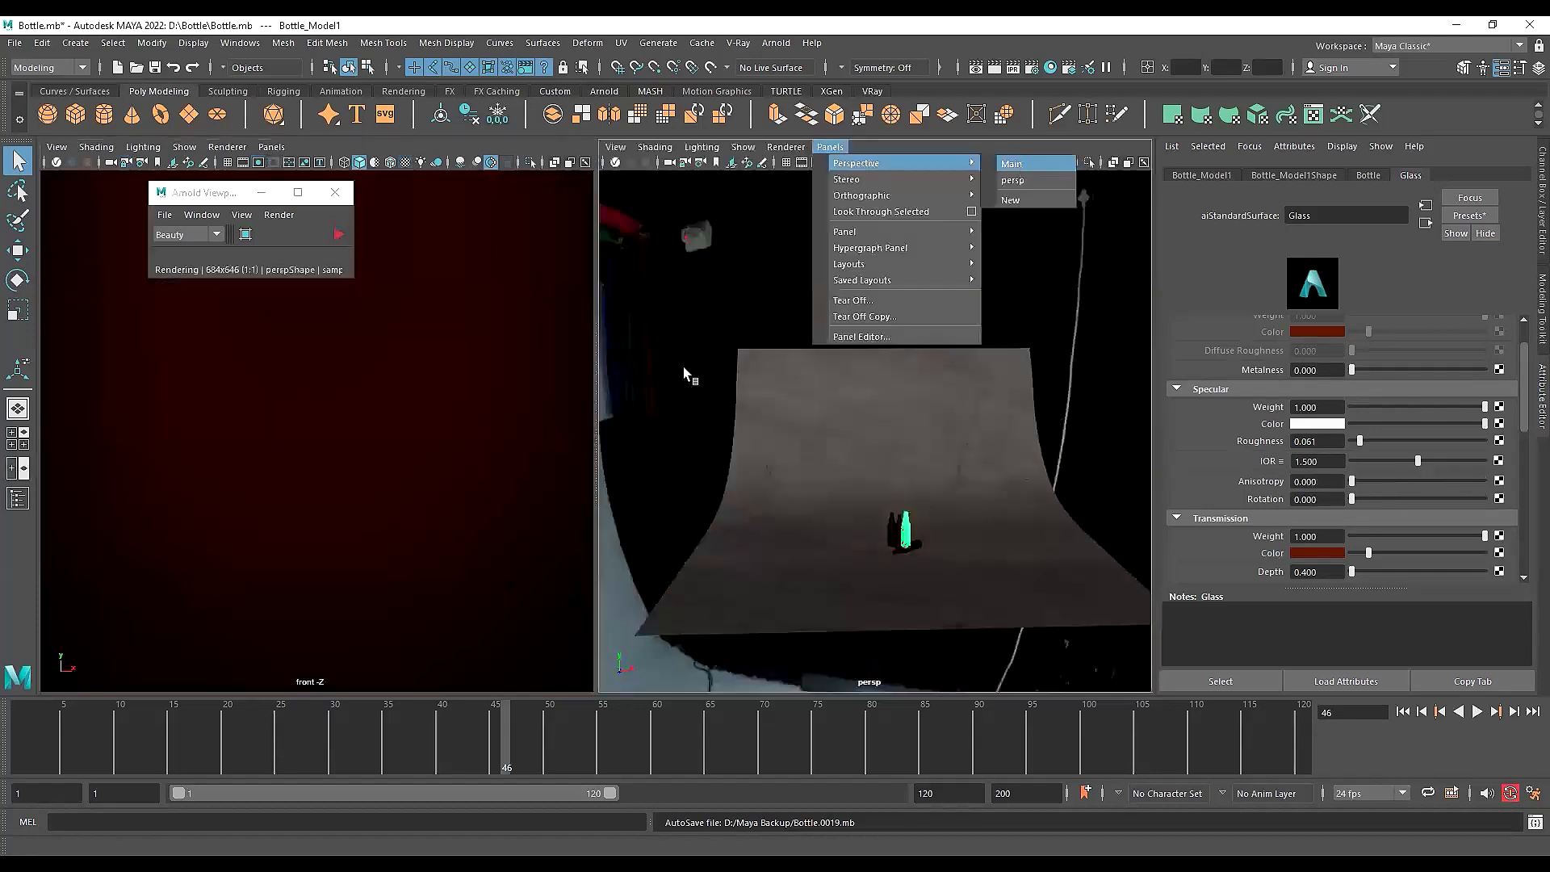
{"action": "left_click", "coordinate": [1038, 179]}
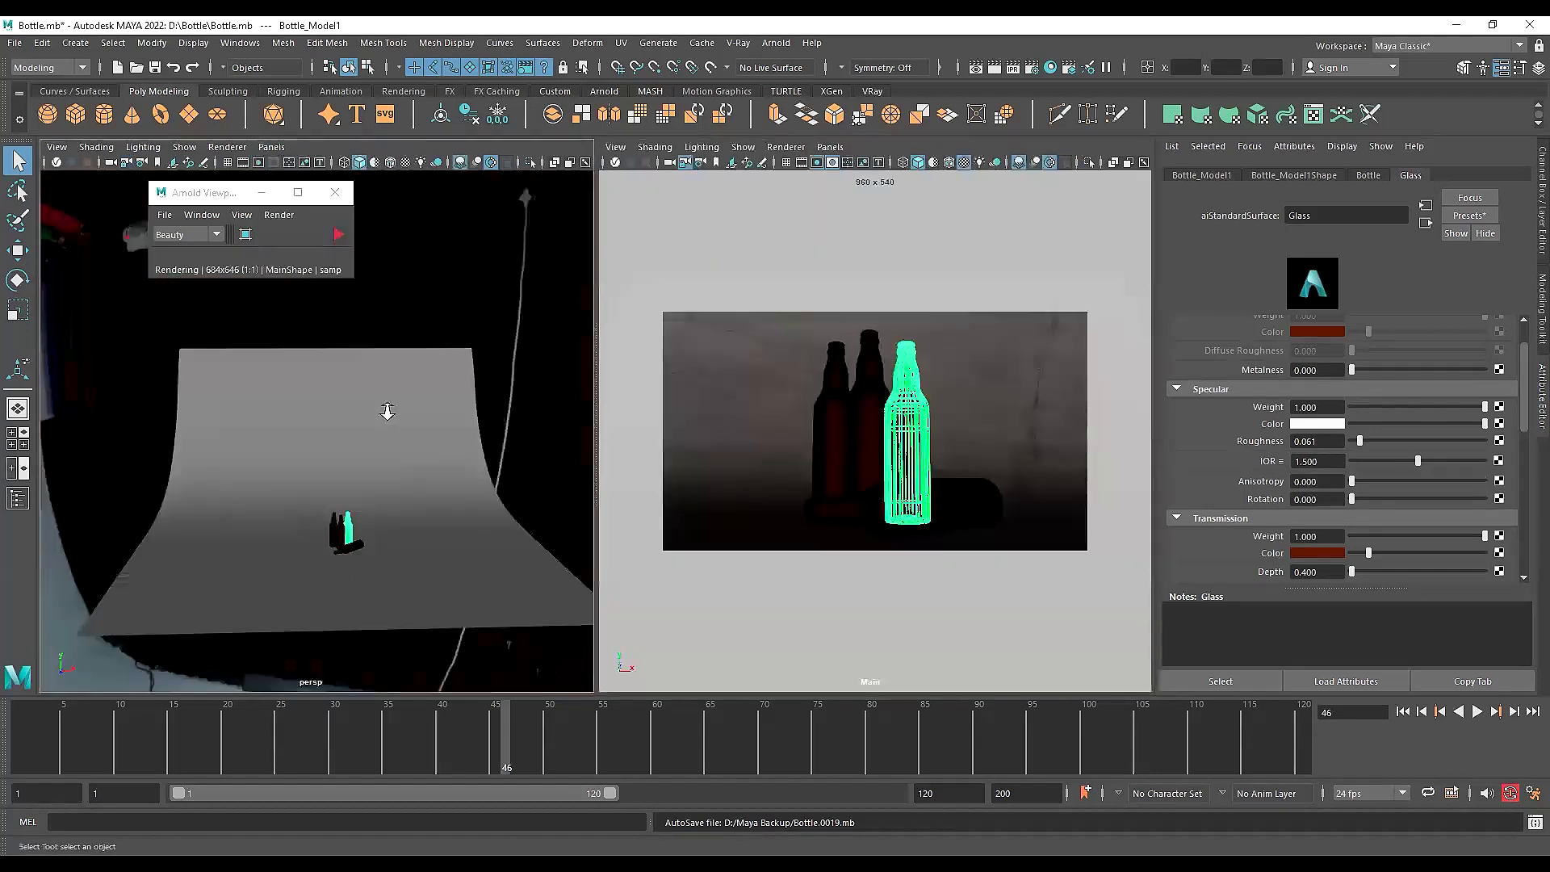
Select the sky dome light in the persp view and rotate it about its vertical axis to about -172 degrees with the live render running
{"action": "scroll", "coordinate": [395, 476], "scroll_direction": "down", "scroll_amount": 5}
{"action": "left_click_drag", "start_coordinate": [394, 476], "coordinate": [364, 457], "text": "alt"}
{"action": "scroll", "coordinate": [388, 479], "scroll_direction": "up", "scroll_amount": 6}
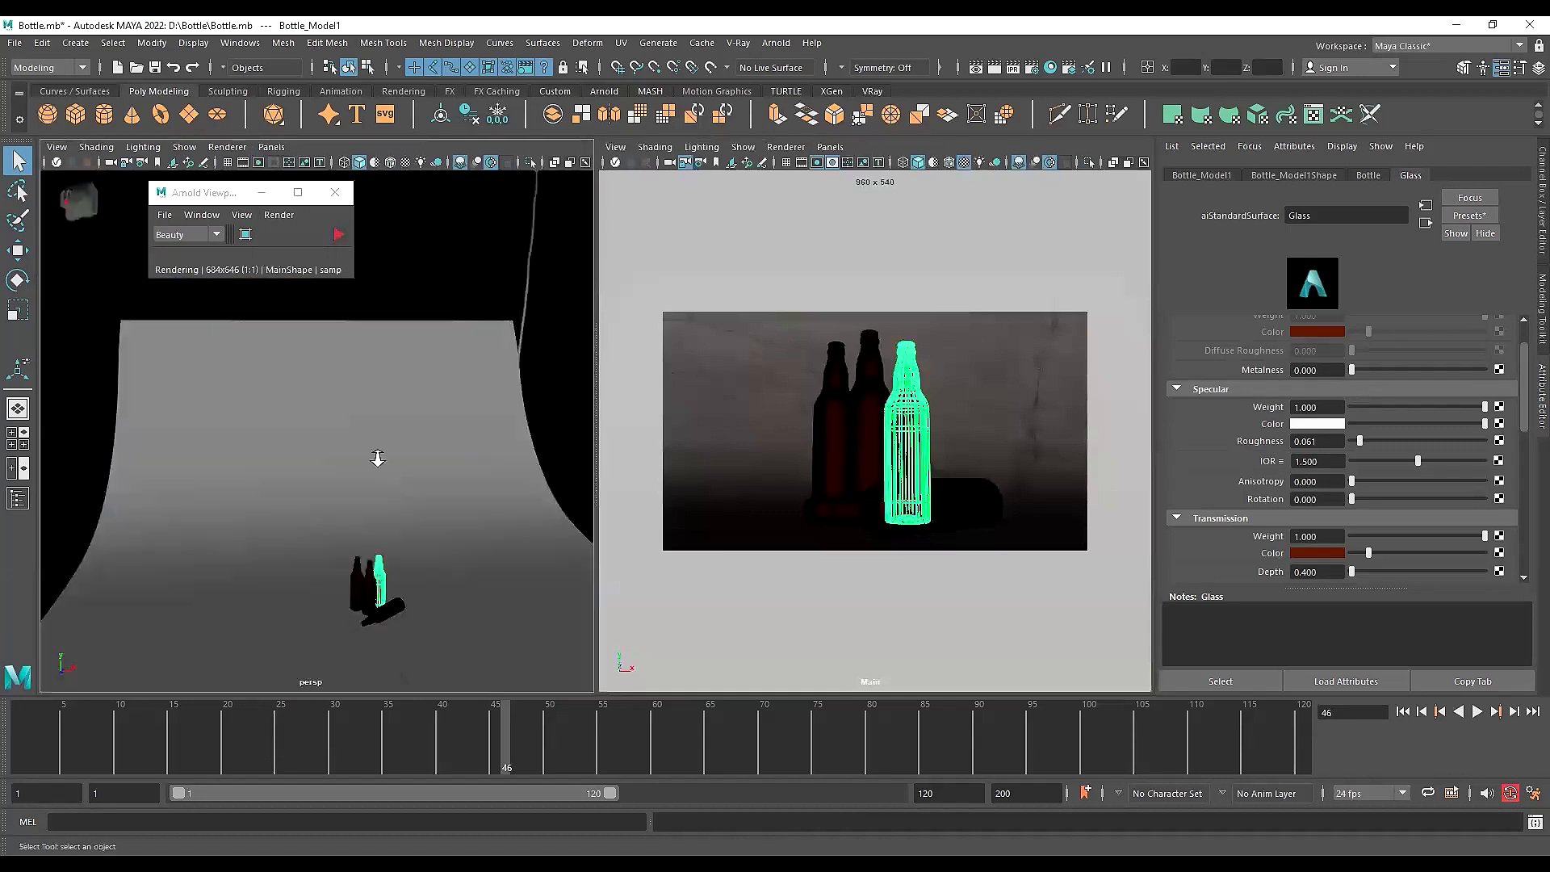
{"action": "middle_click_drag", "start_coordinate": [377, 458], "coordinate": [361, 396], "text": "alt"}
{"action": "scroll", "coordinate": [362, 395], "scroll_direction": "up", "scroll_amount": 3}
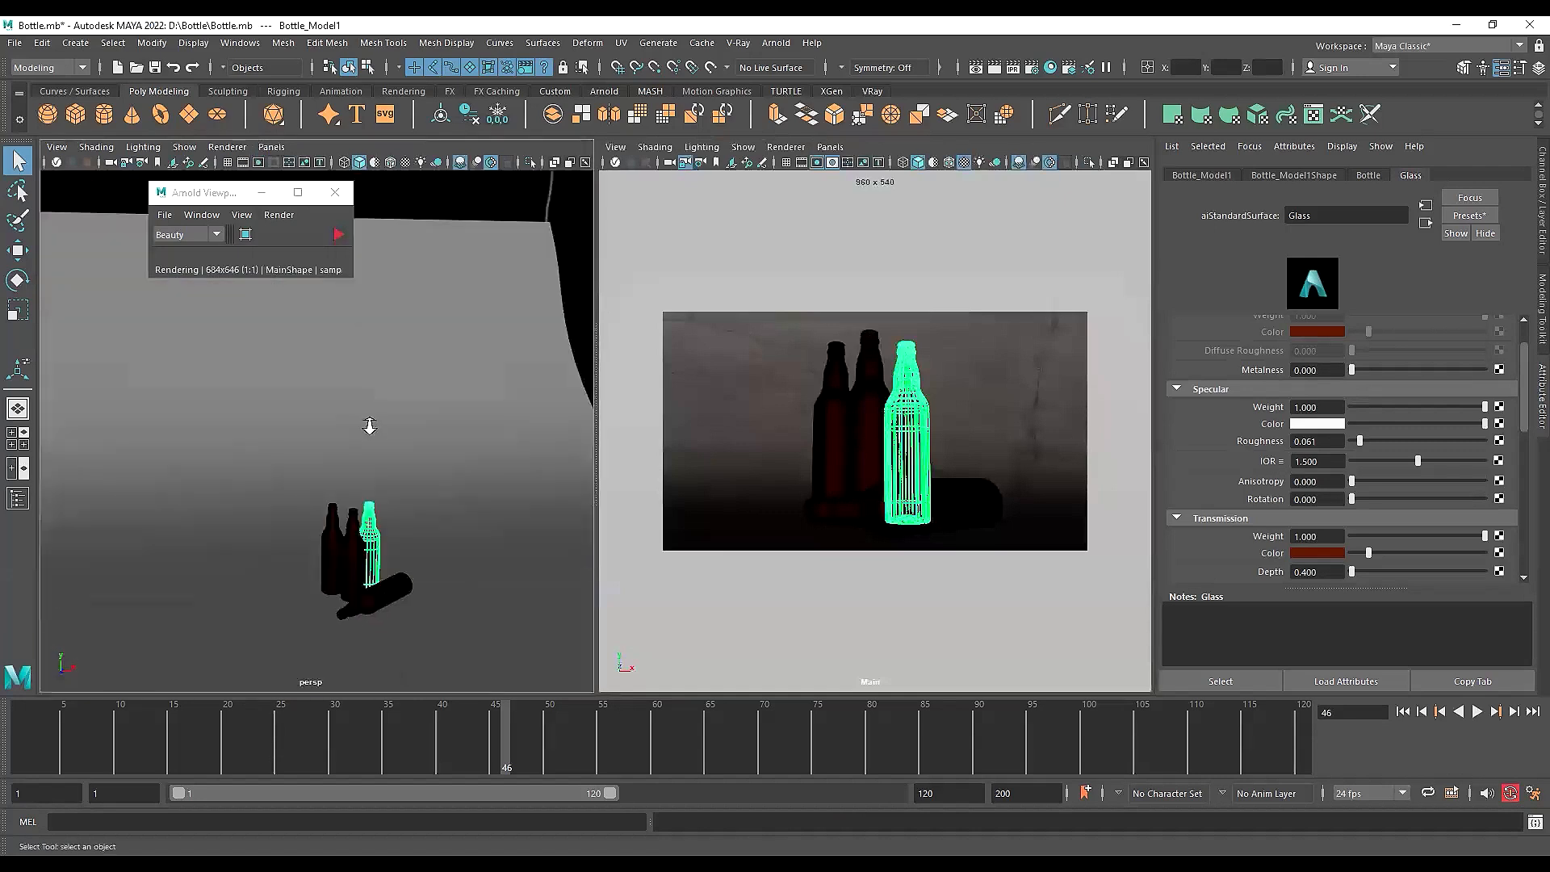
{"action": "scroll", "coordinate": [365, 458], "scroll_direction": "down", "scroll_amount": 3}
{"action": "left_click_drag", "start_coordinate": [363, 388], "coordinate": [368, 297], "text": "alt"}
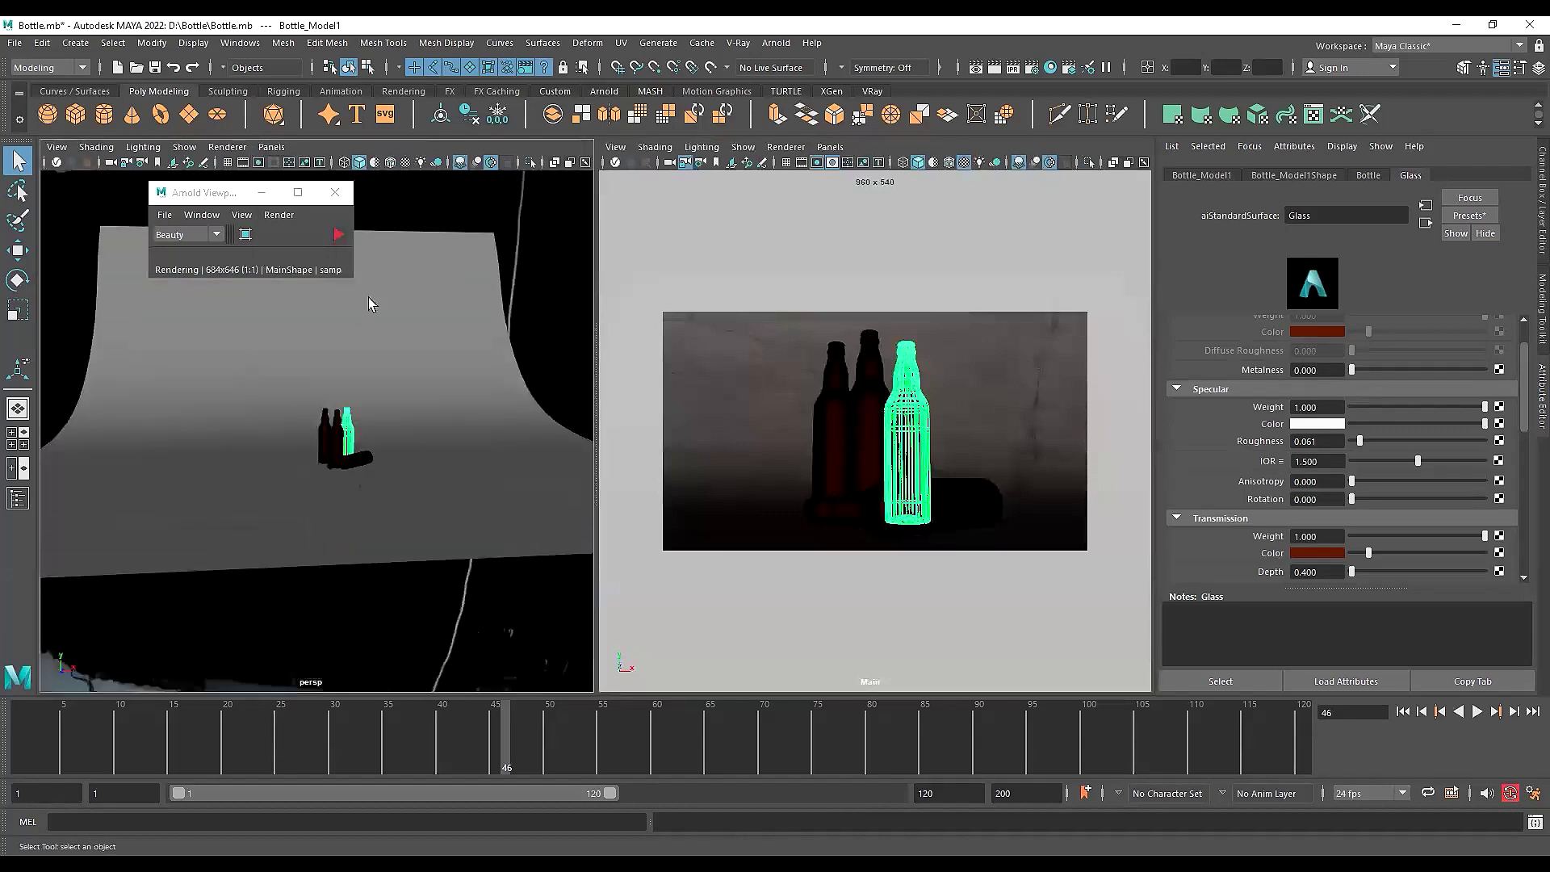
{"action": "left_click", "coordinate": [508, 249]}
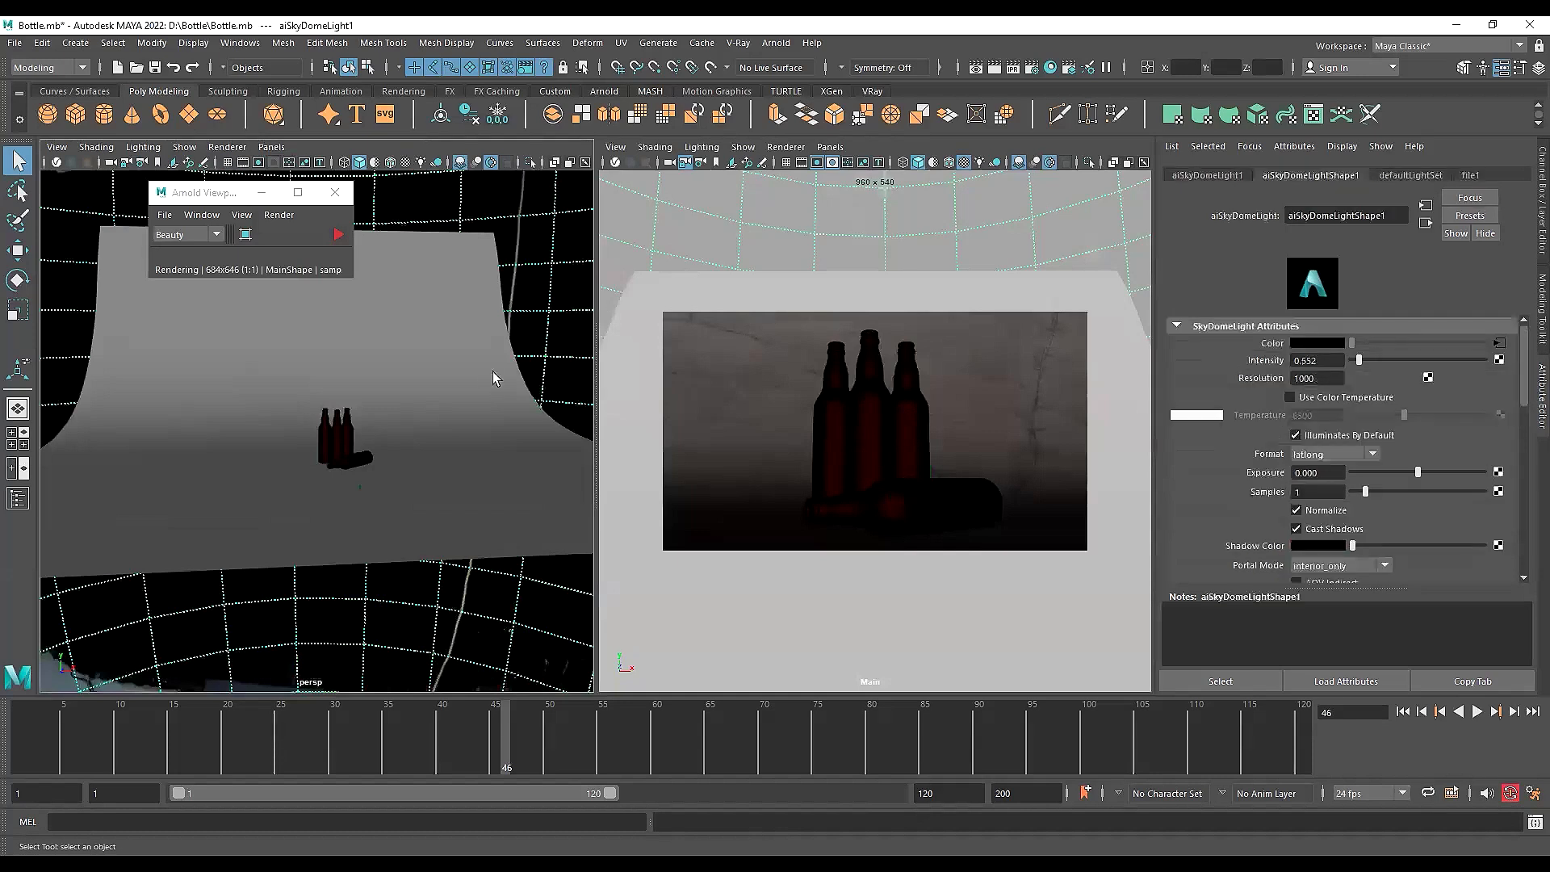
{"action": "key", "text": "e"}
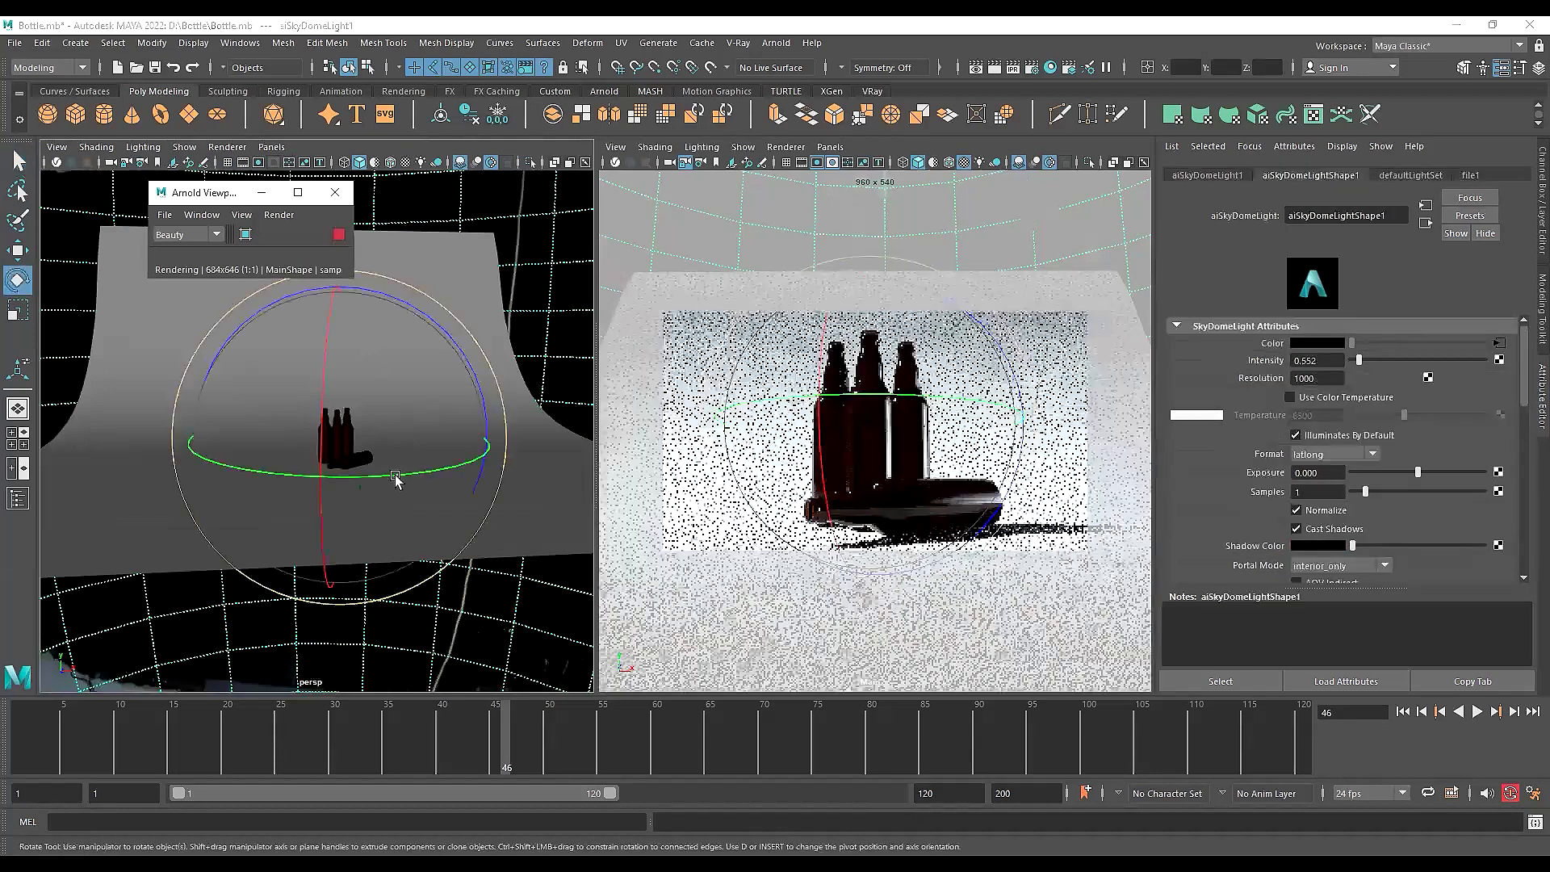
{"action": "left_click_drag", "start_coordinate": [419, 473], "coordinate": [419, 476]}
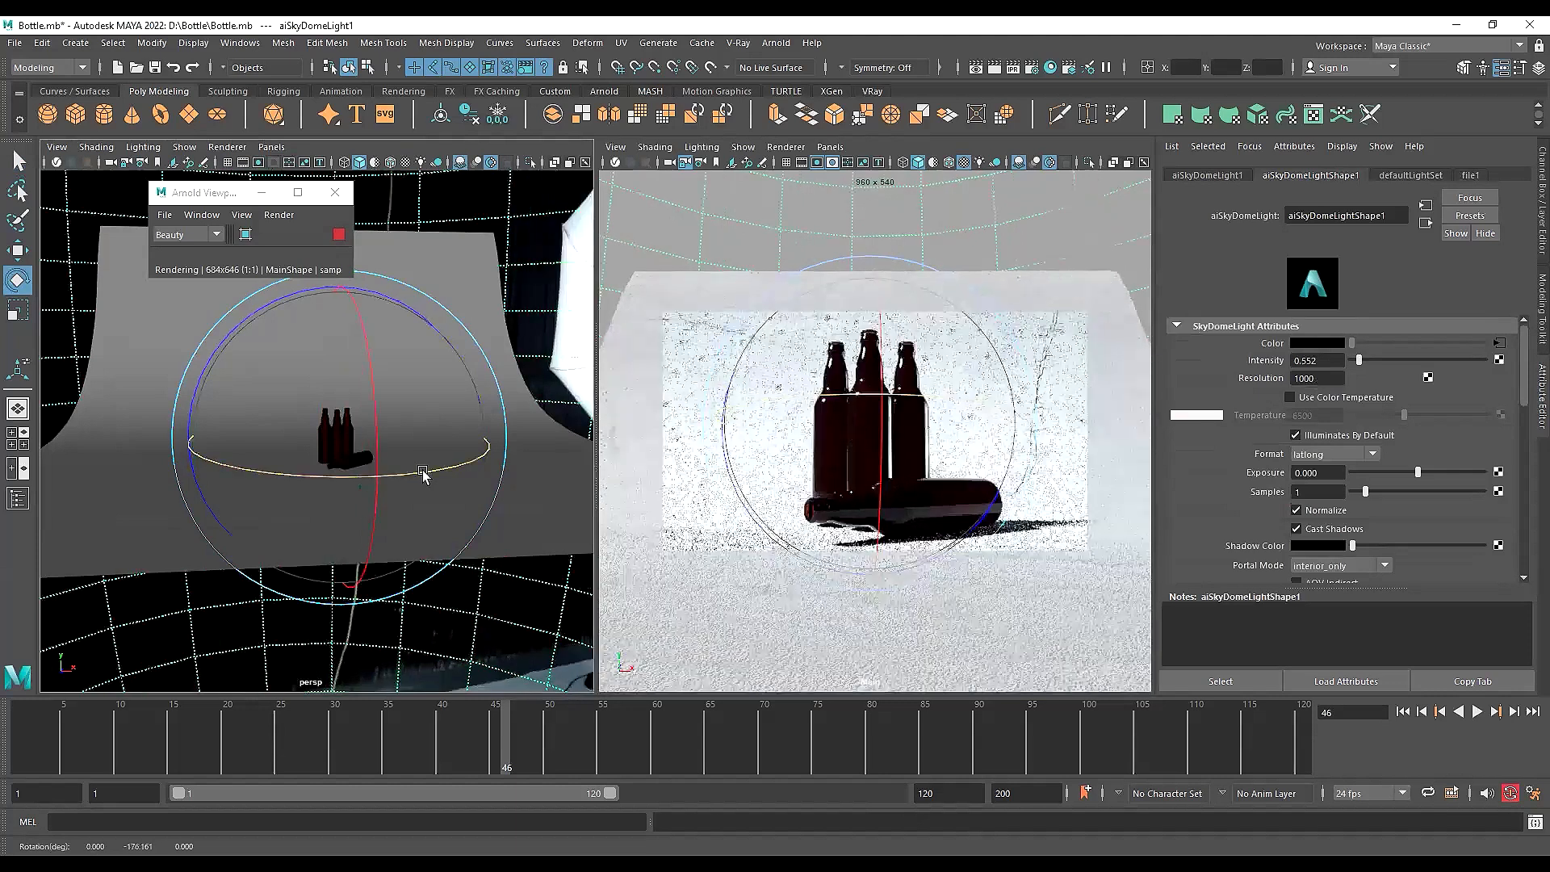
{"action": "left_click_drag", "start_coordinate": [429, 474], "coordinate": [431, 475]}
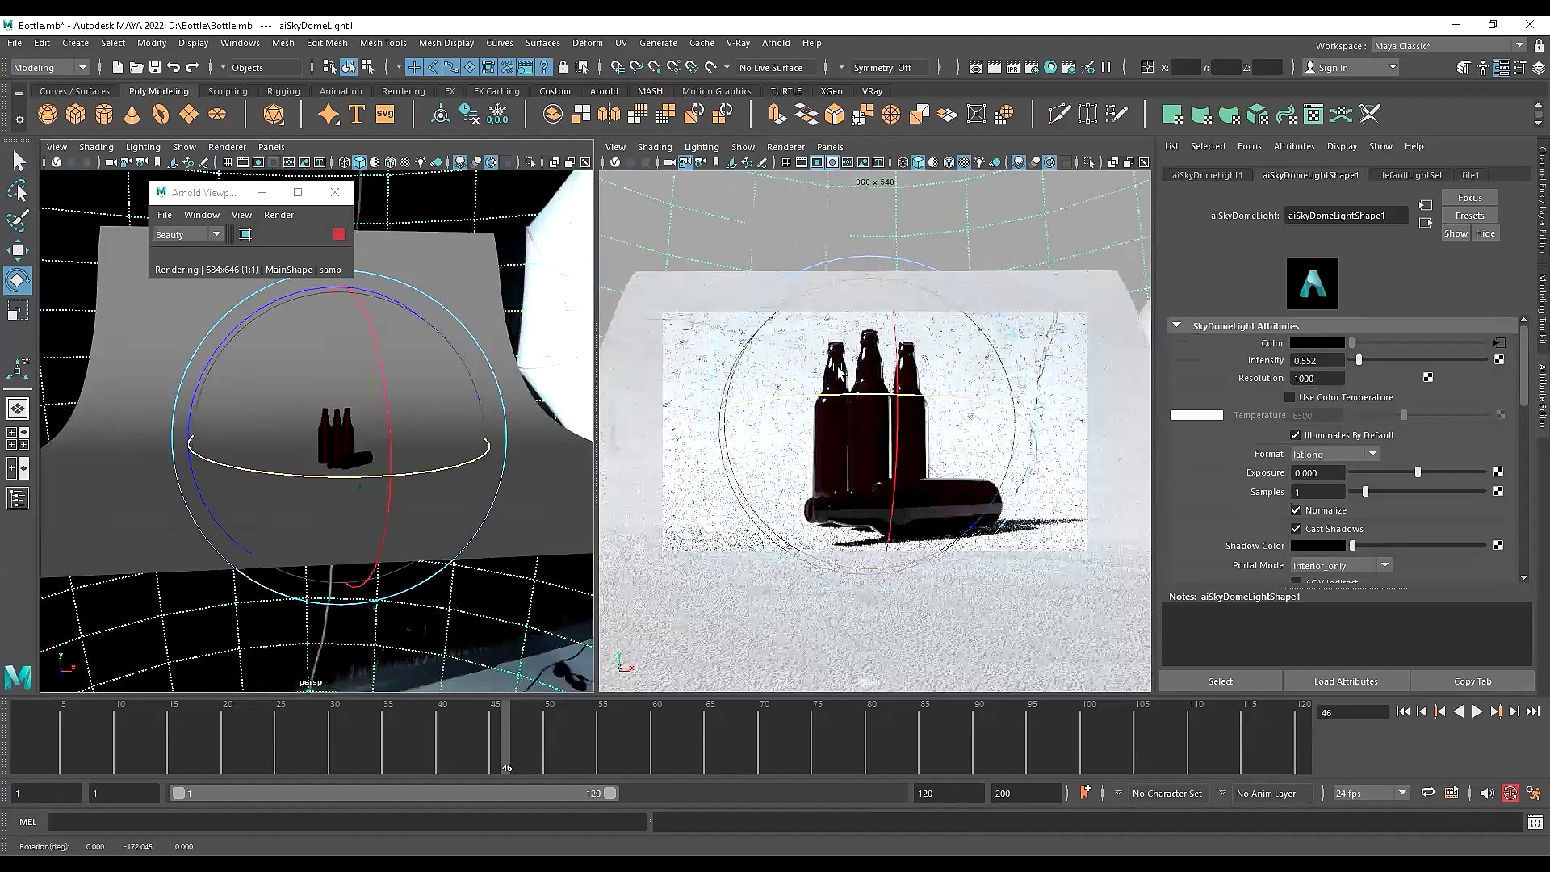
Switch to the Move tool and maximize the Main camera view to inspect the live render
{"action": "key", "text": "w"}
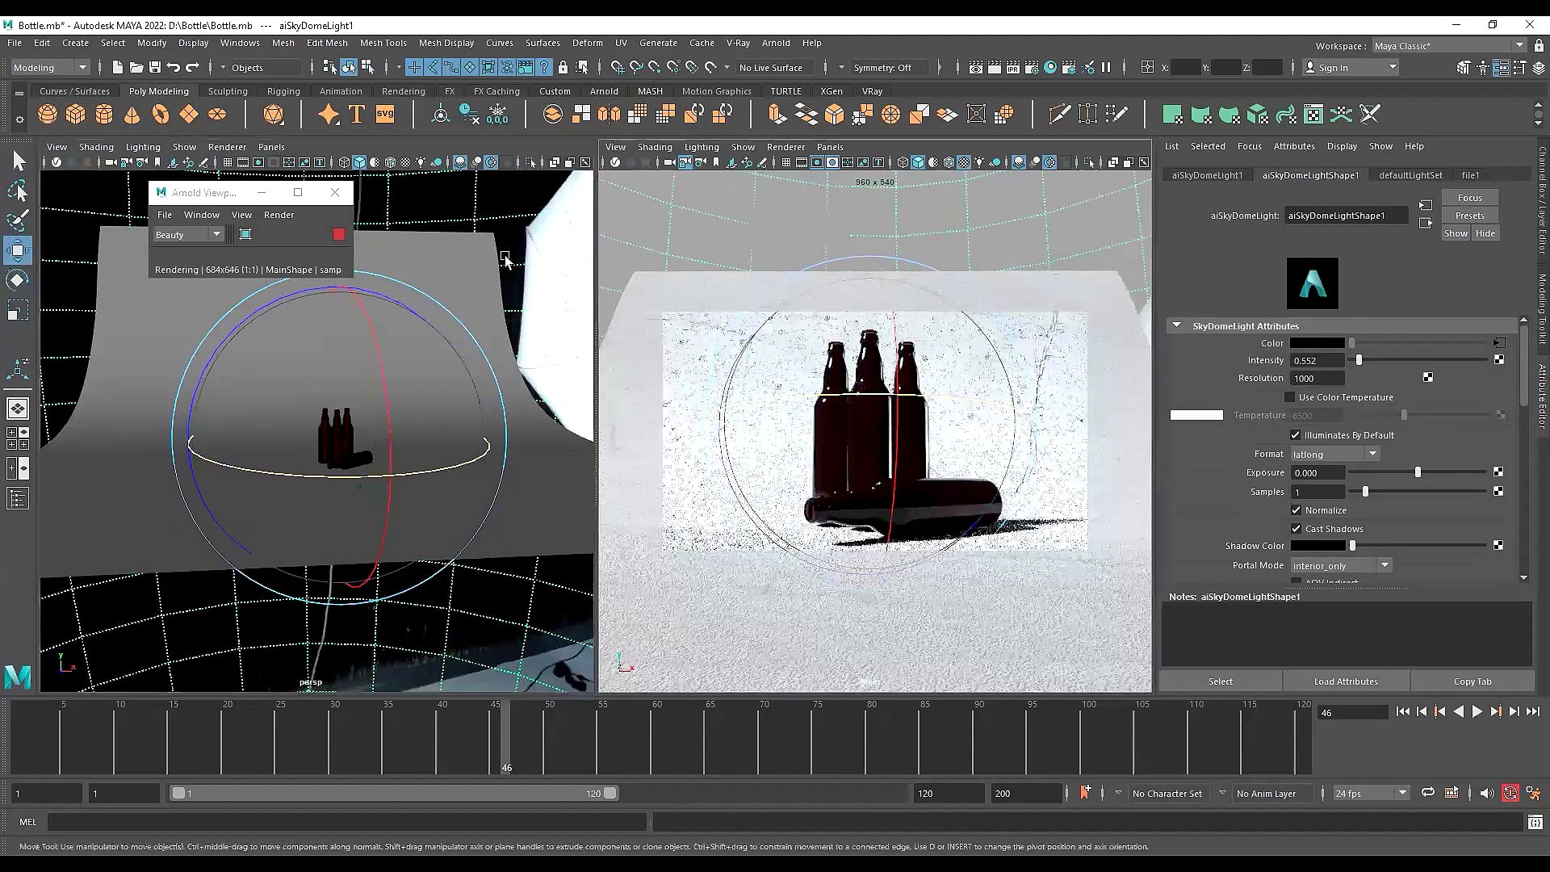
{"action": "left_click", "coordinate": [839, 340]}
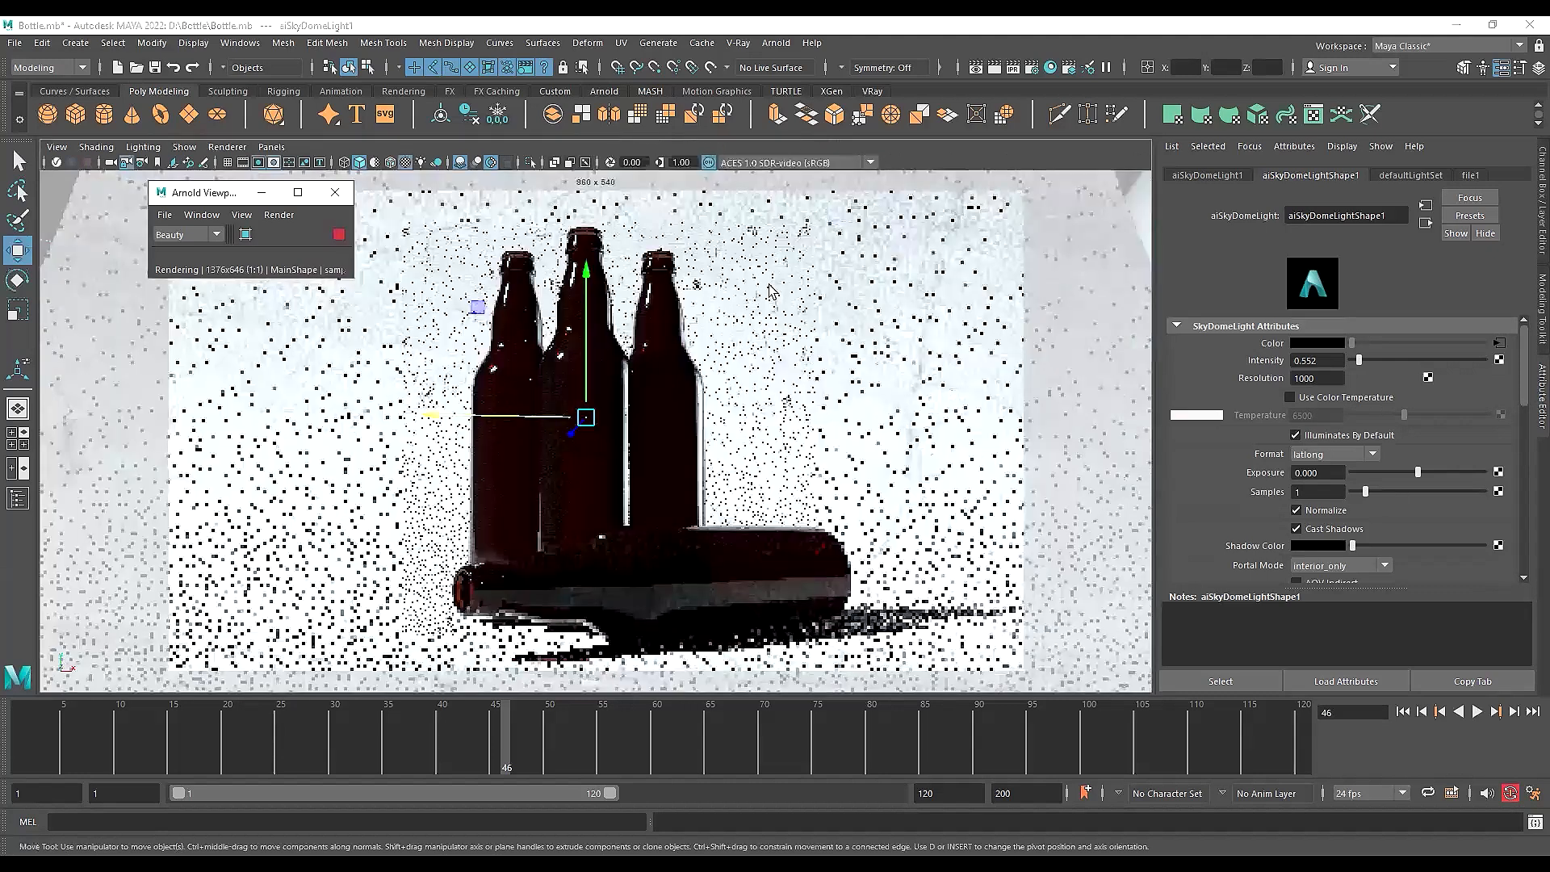
{"action": "key", "text": "space"}
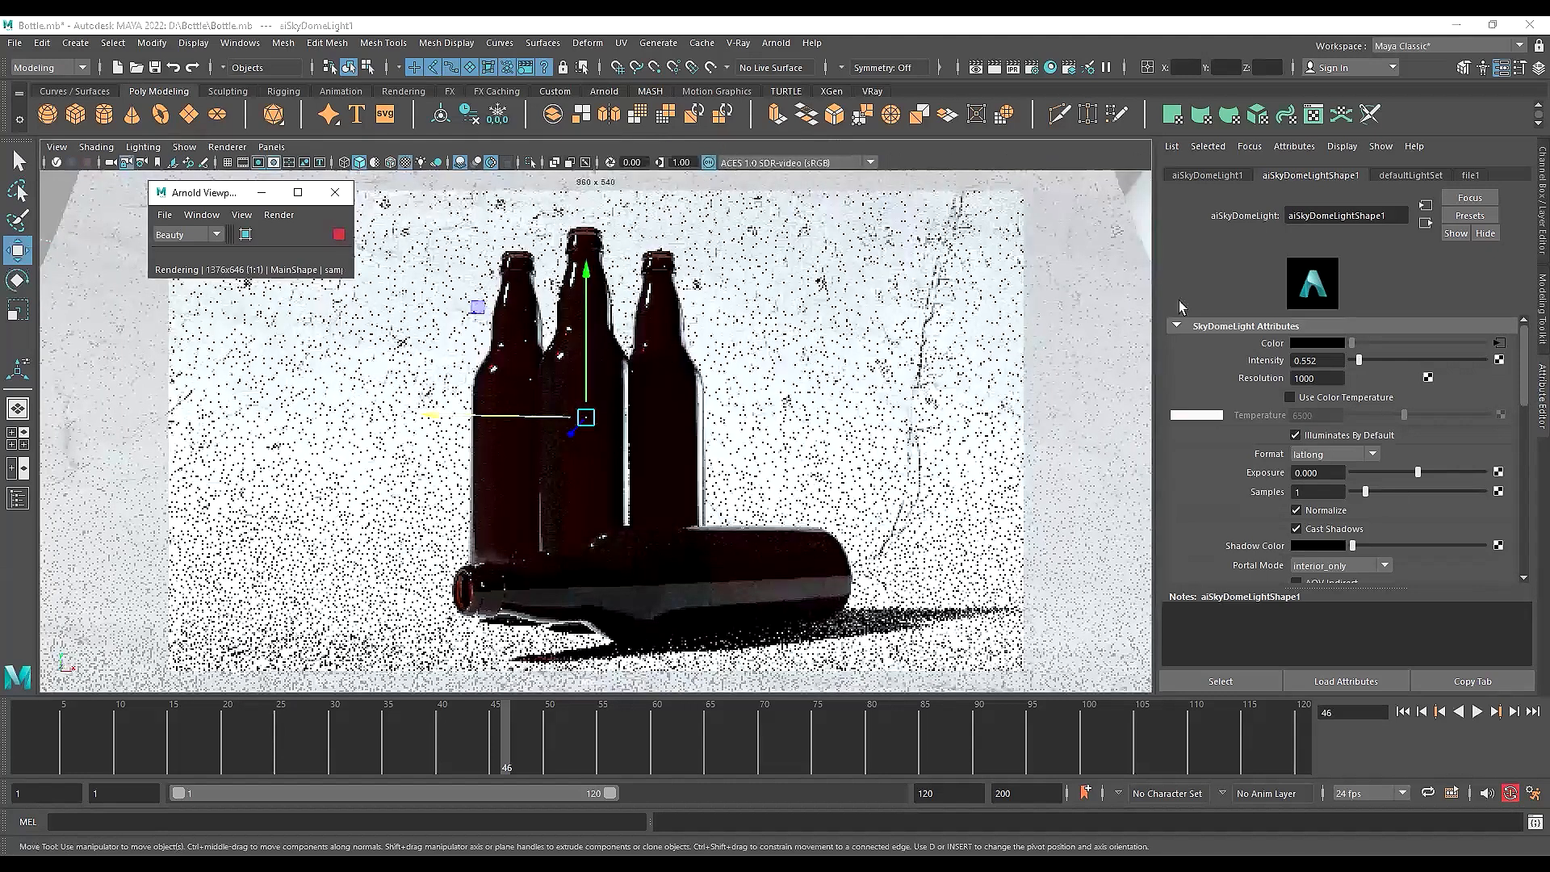
Select the right standing bottle, set its Glass material's specular roughness to 0.080, and compare anisotropy values of 0.988 and 0, settling on 0.908
{"action": "left_click", "coordinate": [655, 311]}
{"action": "left_click", "coordinate": [655, 311]}
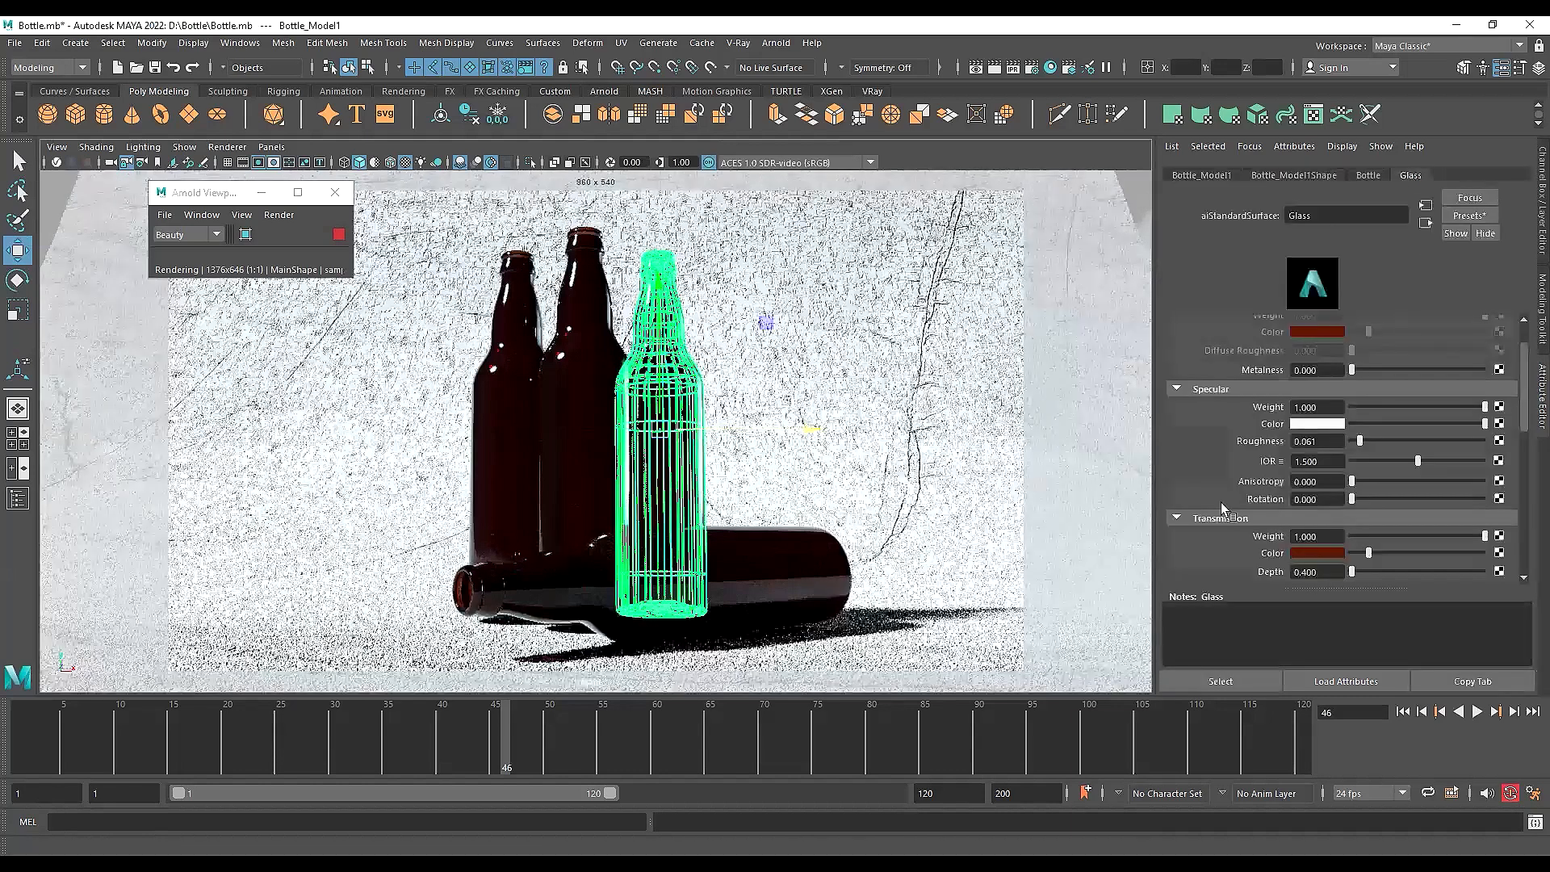
{"action": "scroll", "coordinate": [1240, 473], "scroll_direction": "up", "scroll_amount": 1}
{"action": "scroll", "coordinate": [1417, 471], "scroll_direction": "down", "scroll_amount": 1}
{"action": "left_click_drag", "start_coordinate": [1363, 479], "coordinate": [1479, 478]}
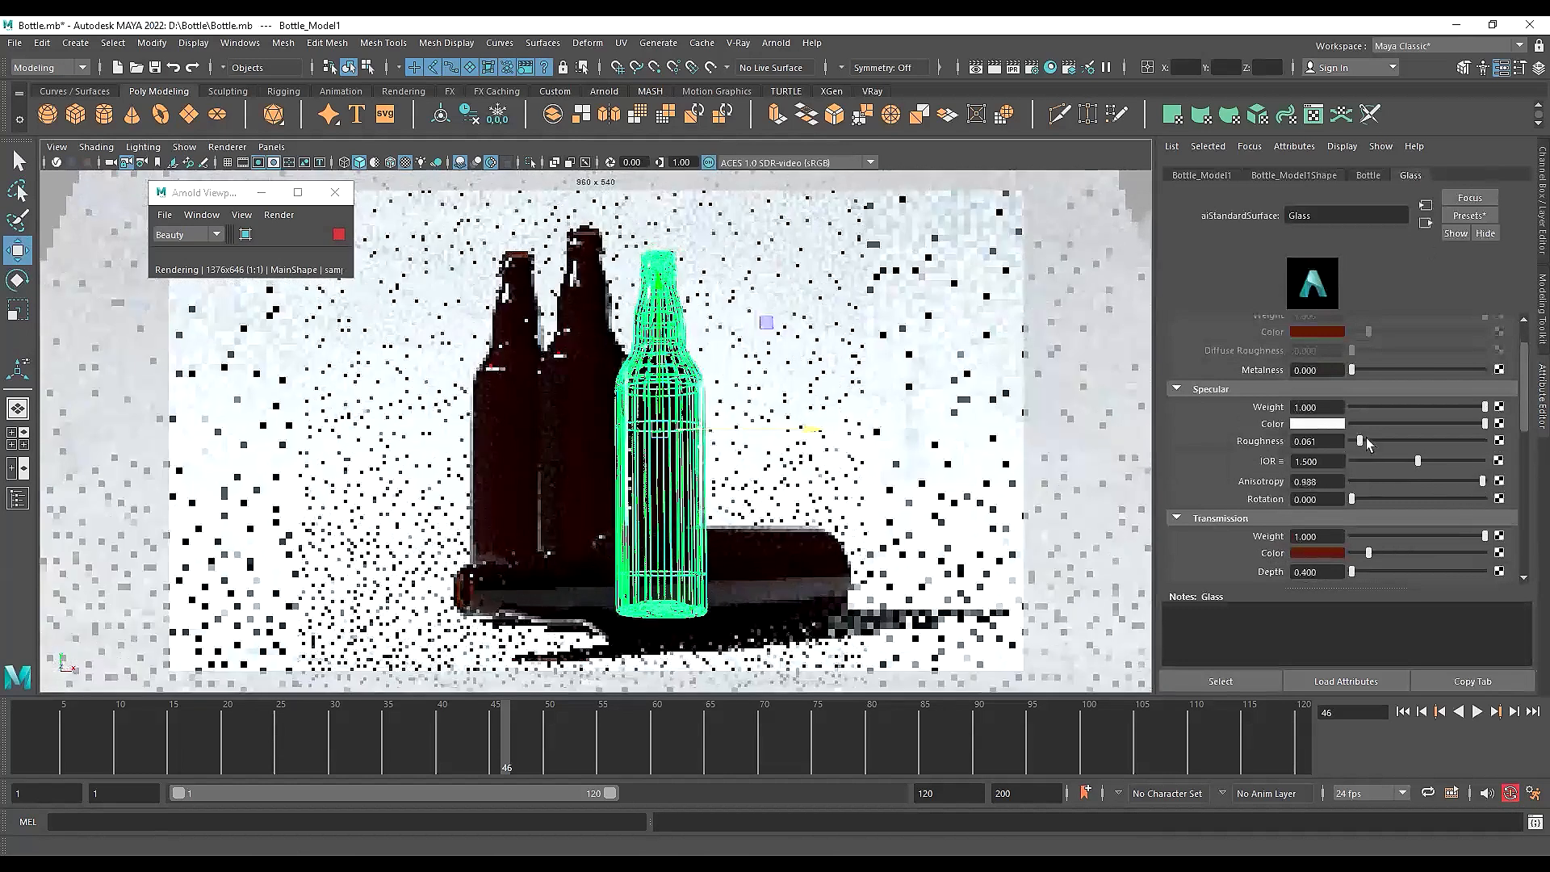
{"action": "left_click_drag", "start_coordinate": [1361, 442], "coordinate": [1363, 442]}
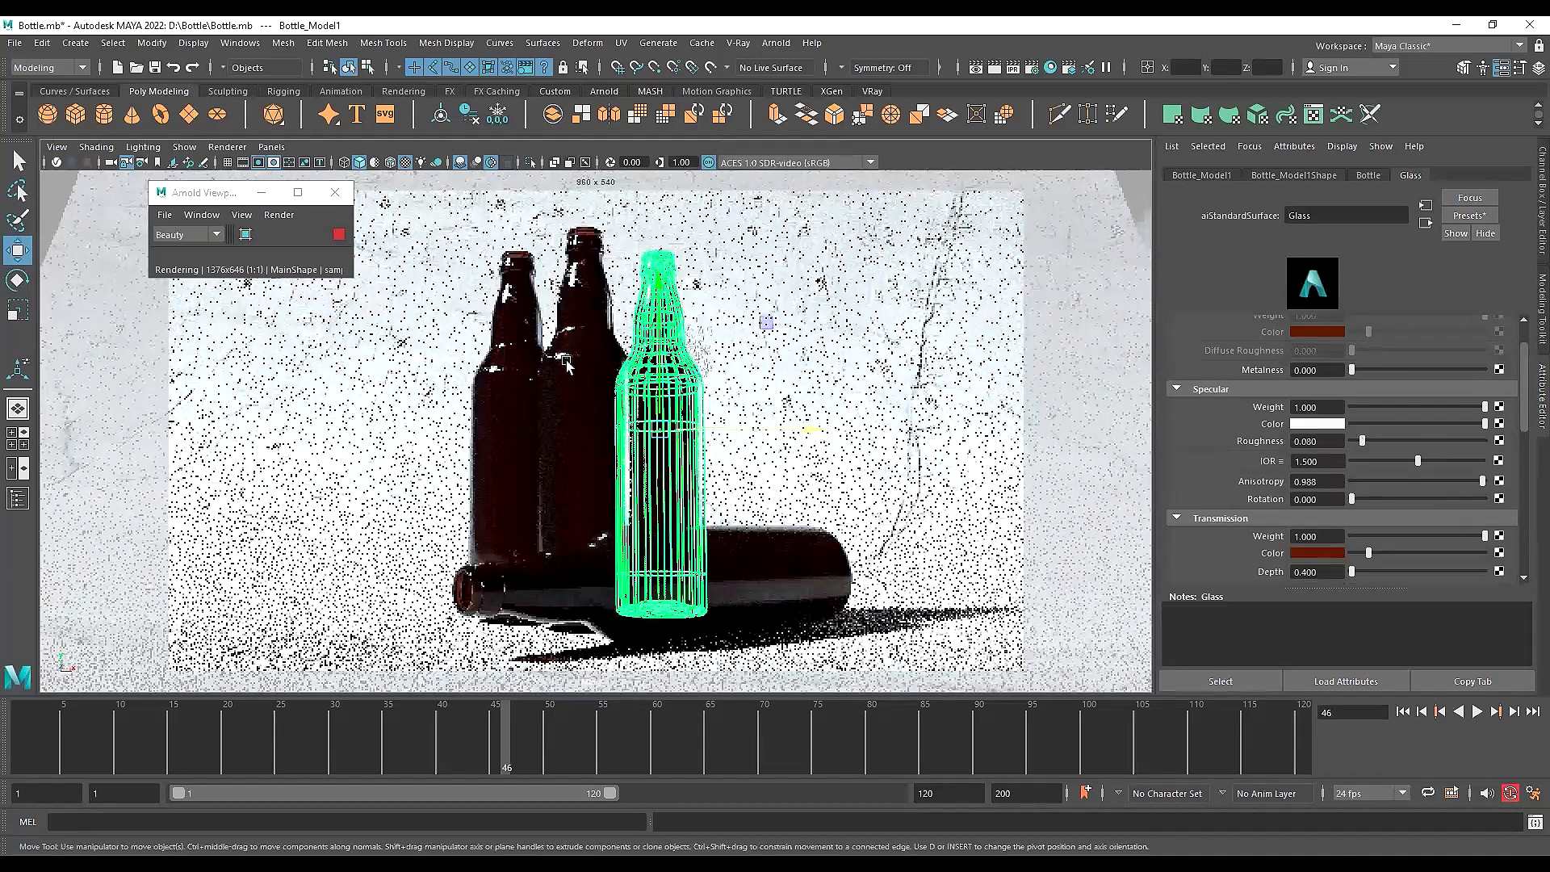
{"action": "left_click", "coordinate": [1350, 480]}
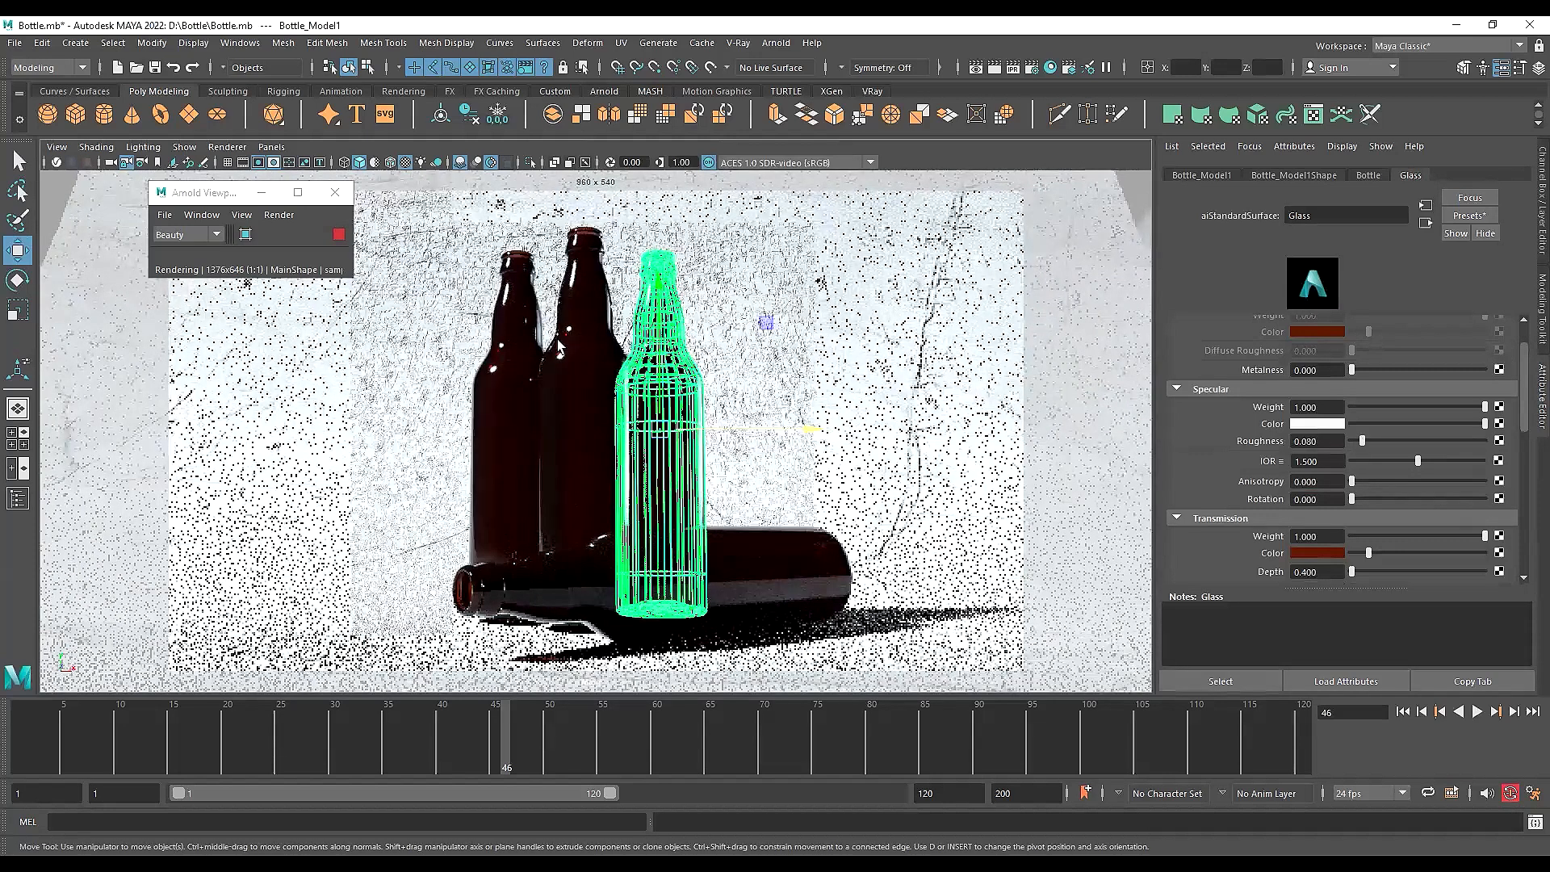
{"action": "left_click", "coordinate": [1470, 481]}
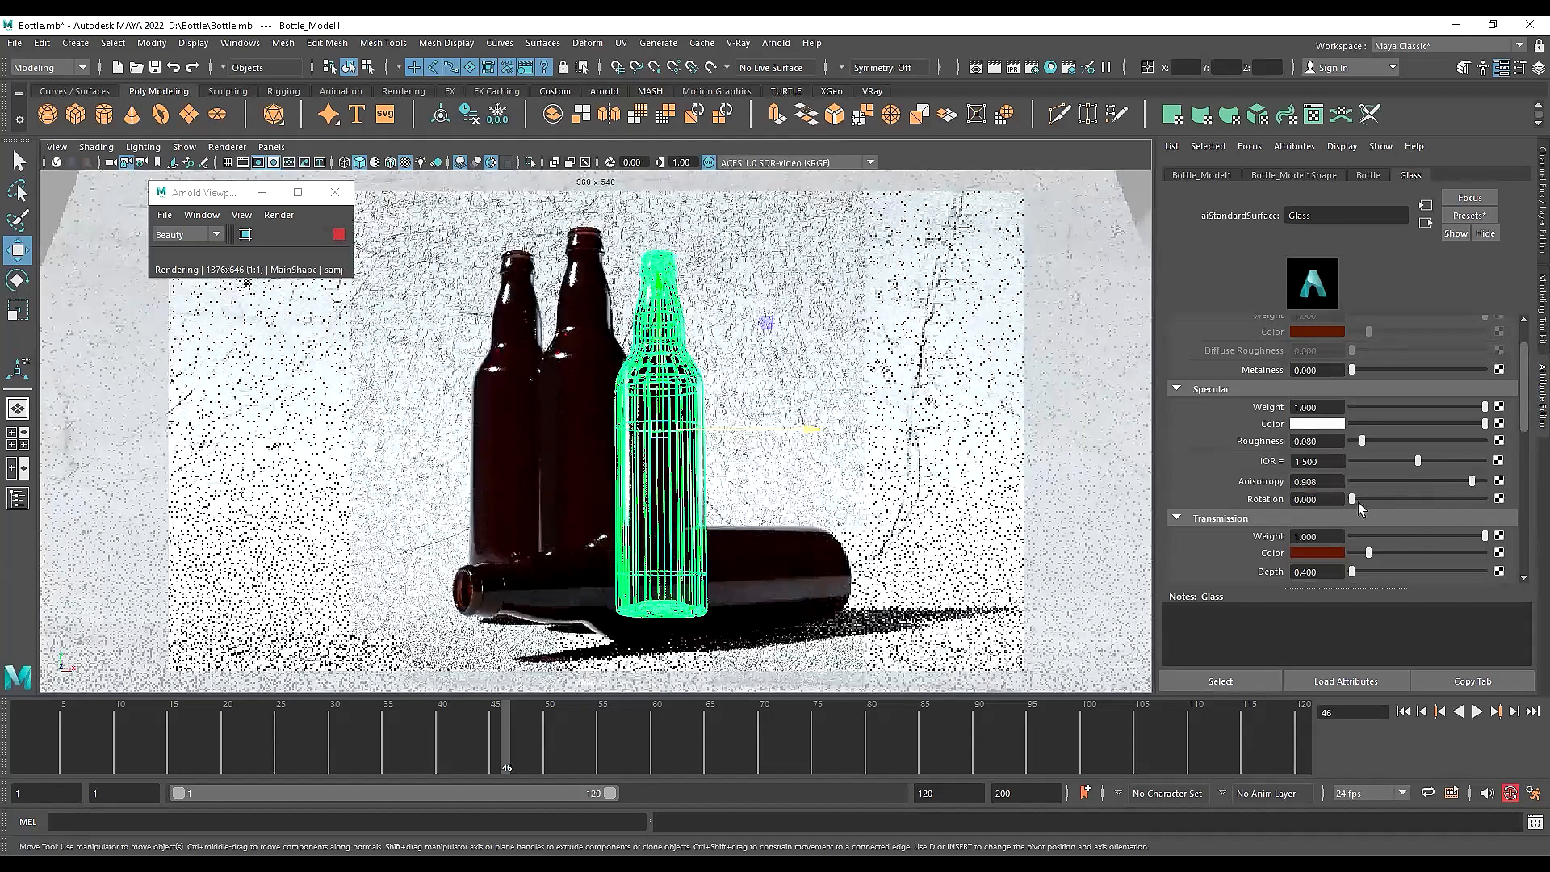
Test specular rotation values from about 0.160 to 0.270 on the Glass material and settle on 0.319
{"action": "left_click_drag", "start_coordinate": [1359, 495], "coordinate": [1373, 500]}
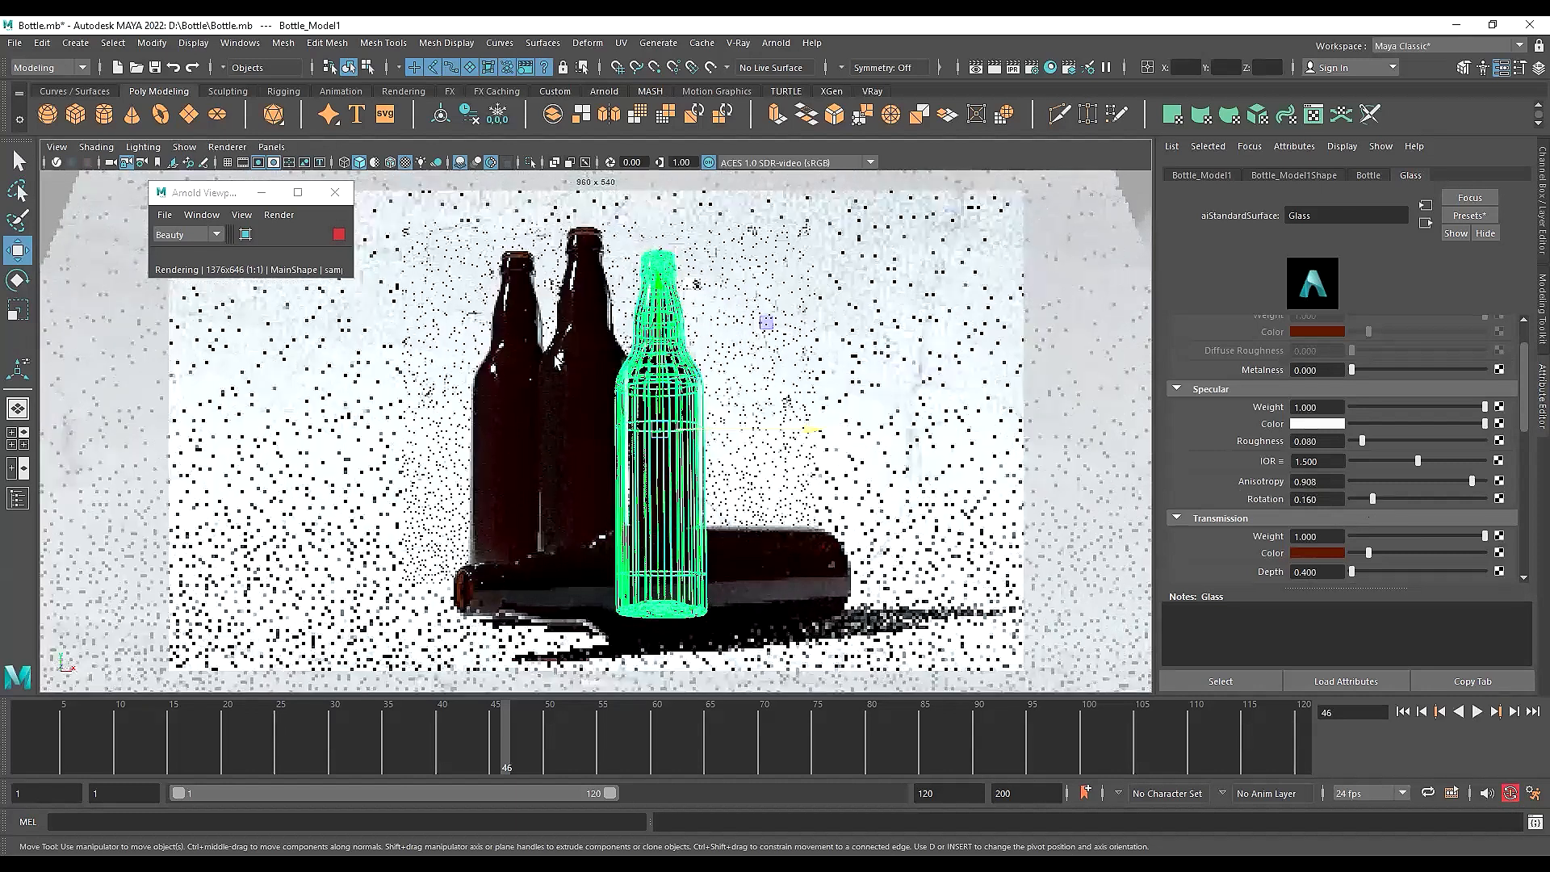
{"action": "left_click", "coordinate": [1386, 499]}
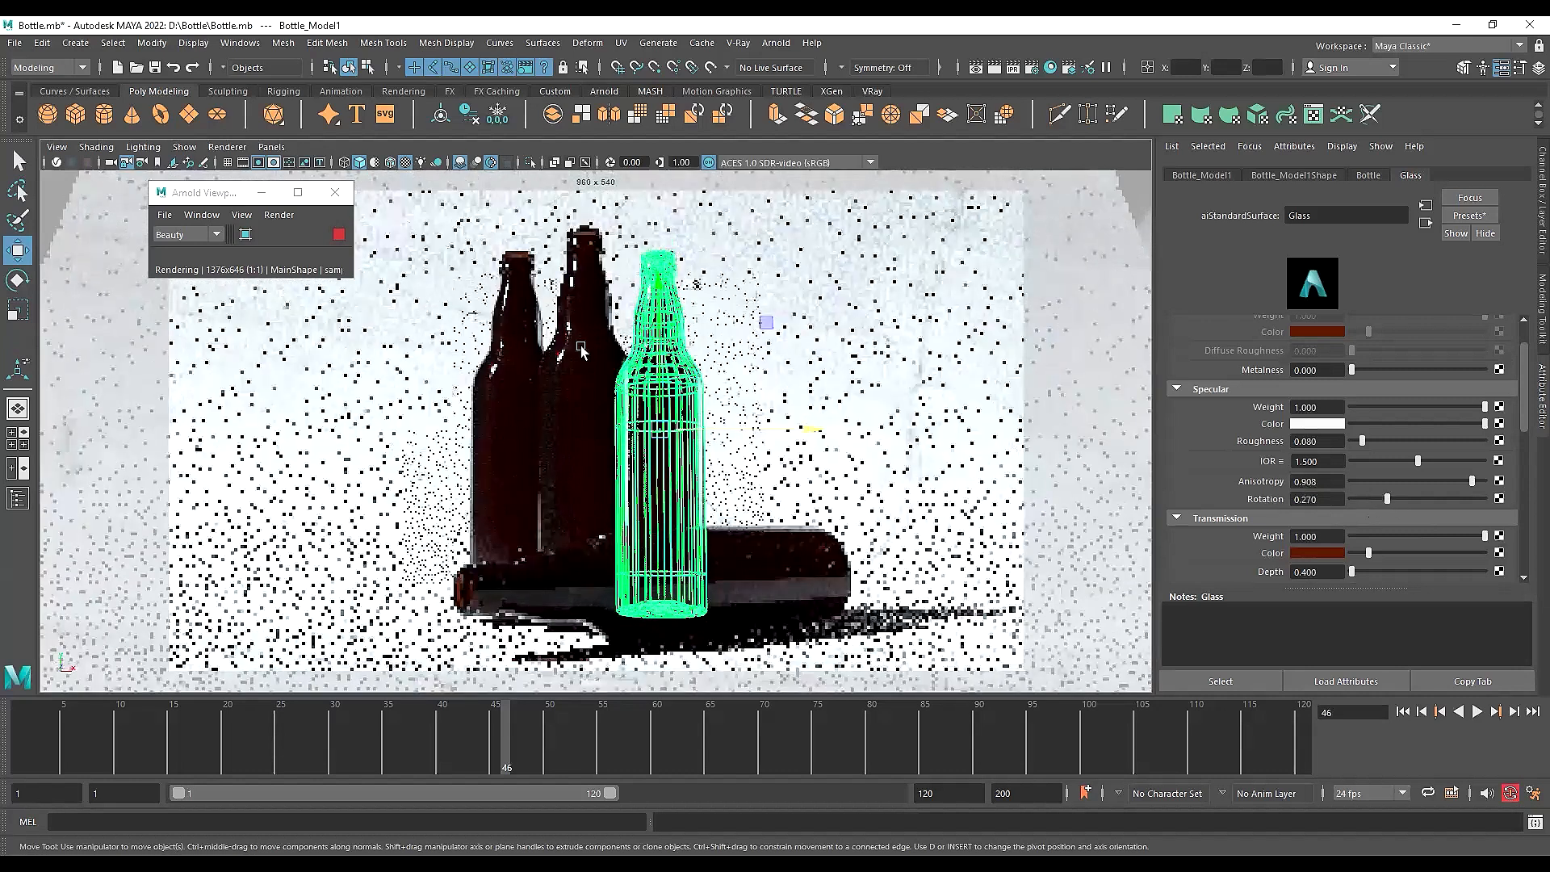
{"action": "left_click", "coordinate": [1383, 500]}
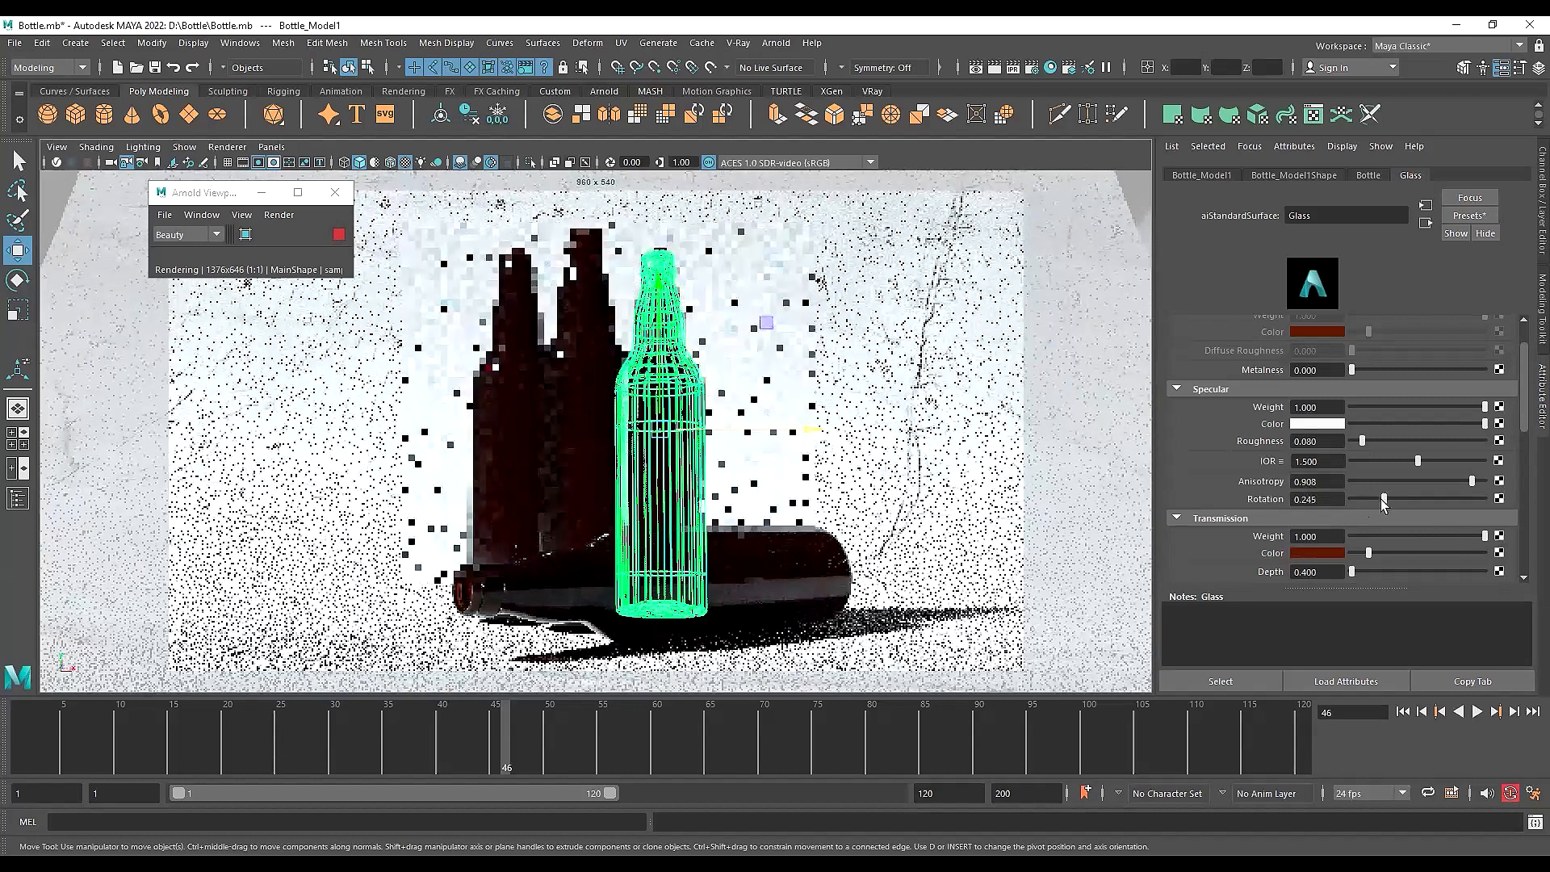
{"action": "left_click", "coordinate": [1381, 499]}
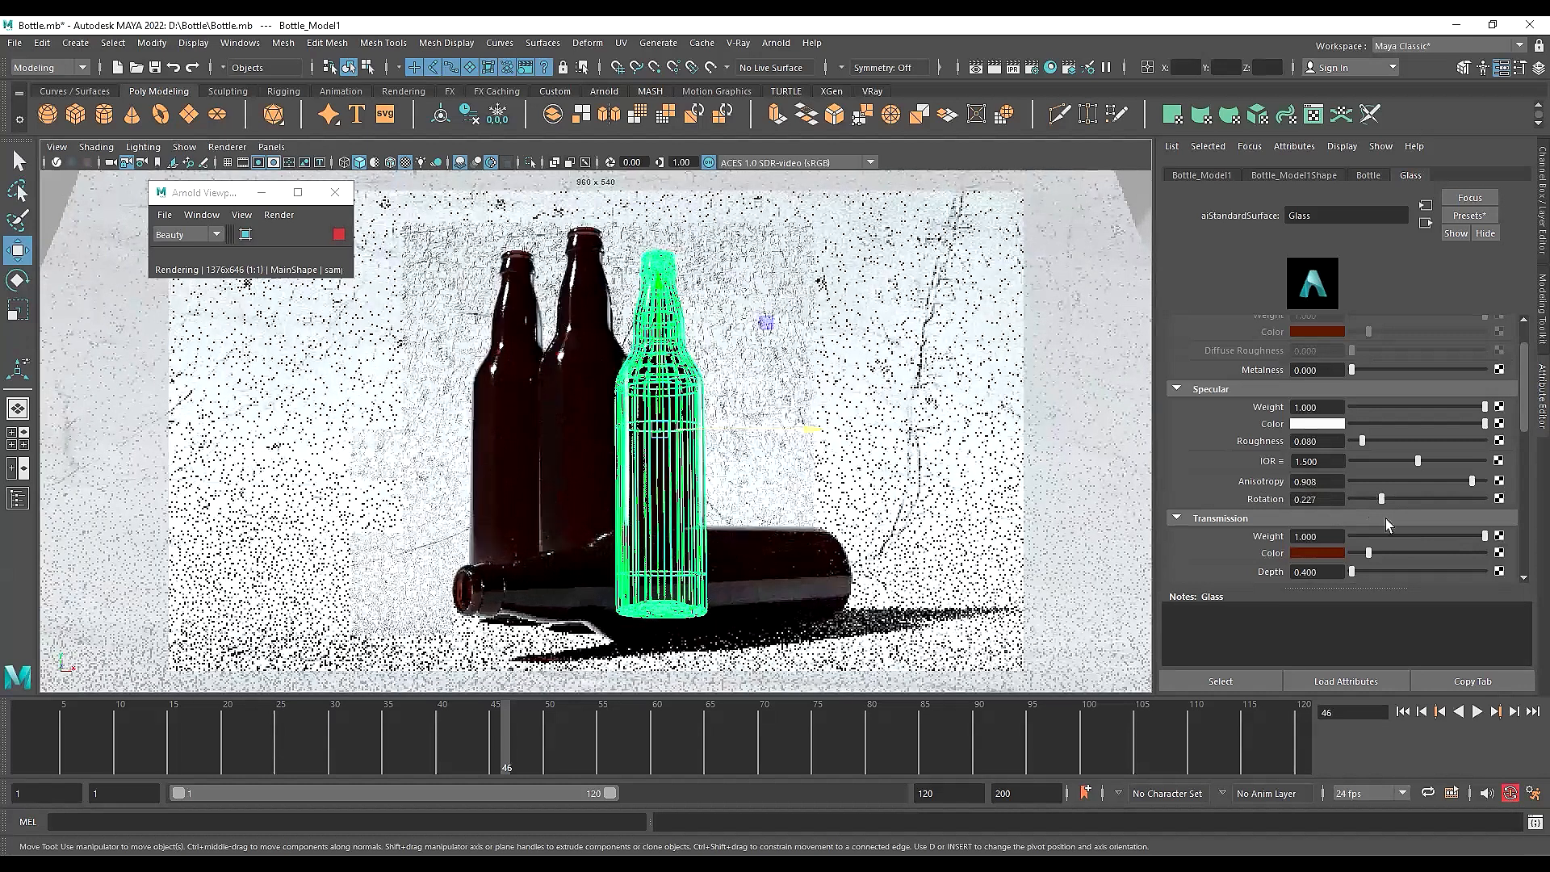
{"action": "left_click_drag", "start_coordinate": [1381, 498], "coordinate": [1375, 498]}
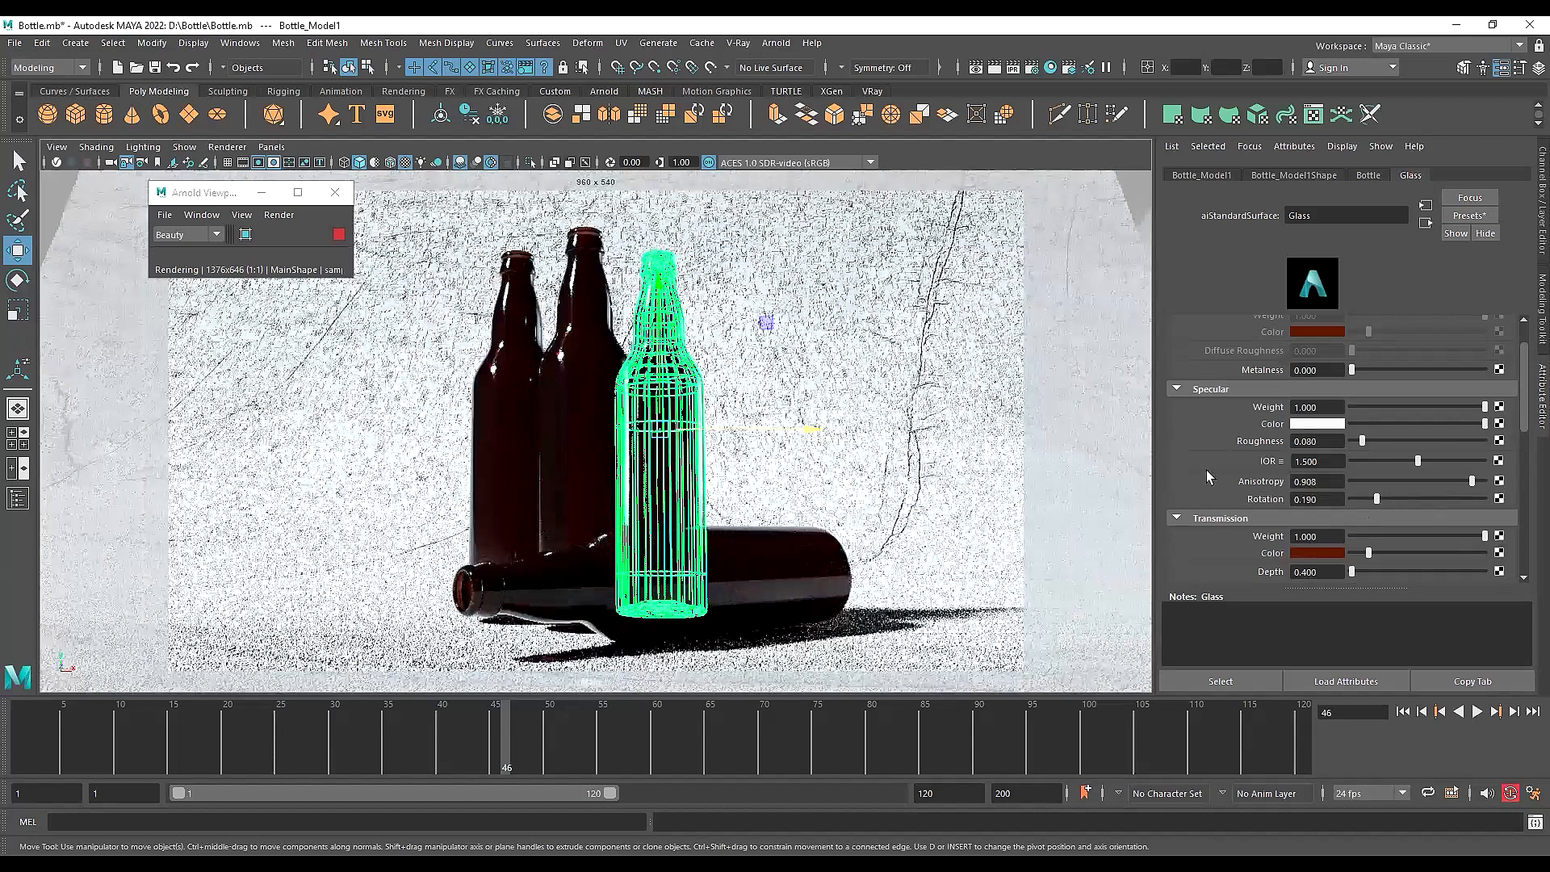
{"action": "left_click", "coordinate": [1392, 499]}
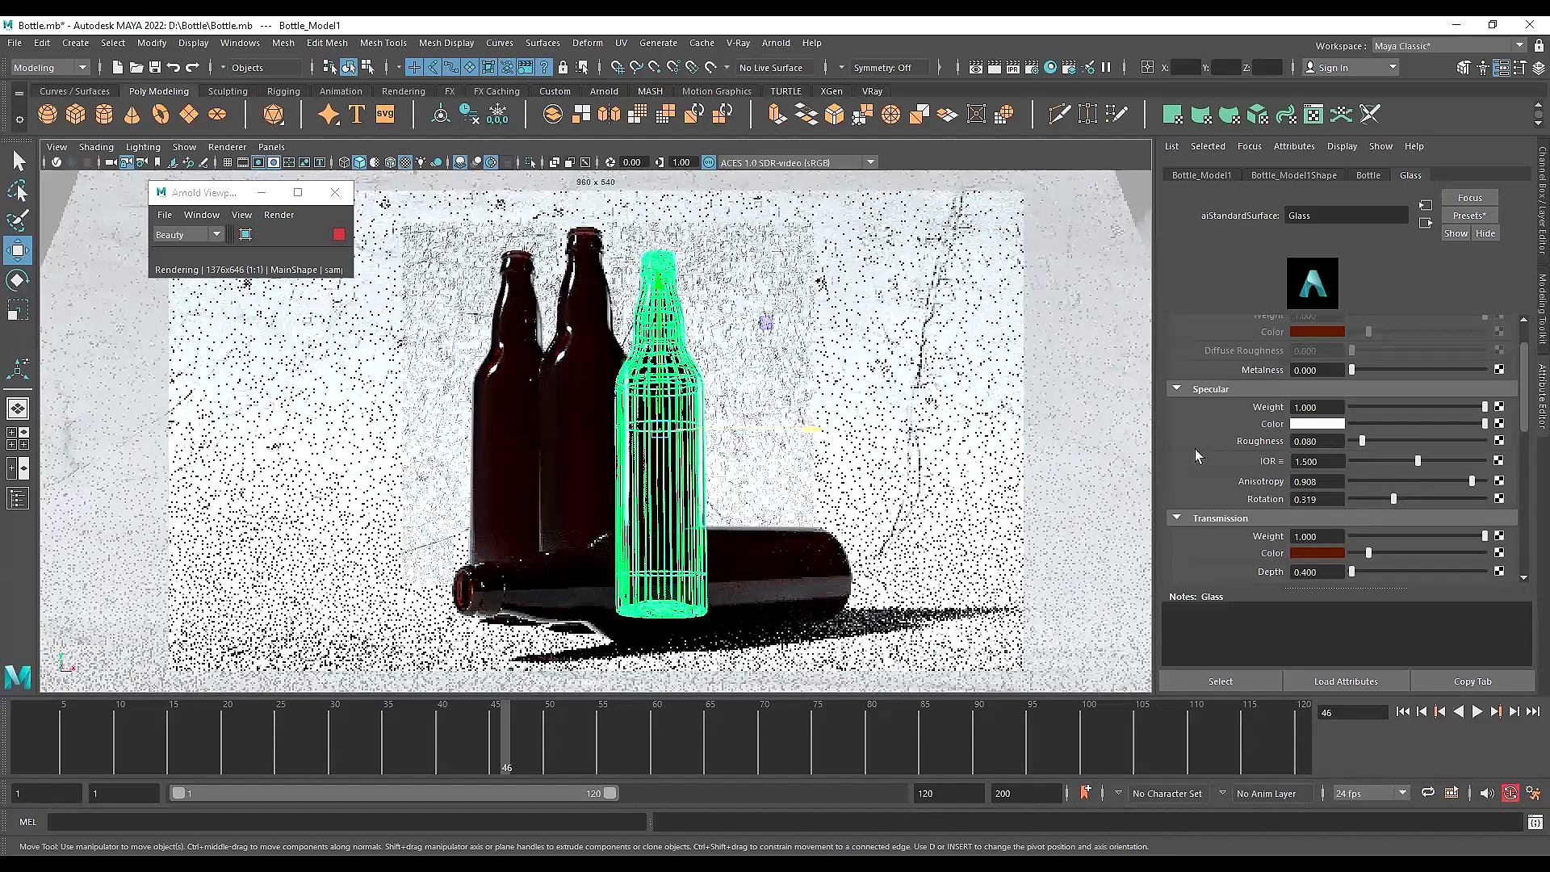
Try a transmission depth of 0.5 on the Glass material, then settle on 0.43
{"action": "scroll", "coordinate": [1246, 514], "scroll_direction": "down", "scroll_amount": 2}
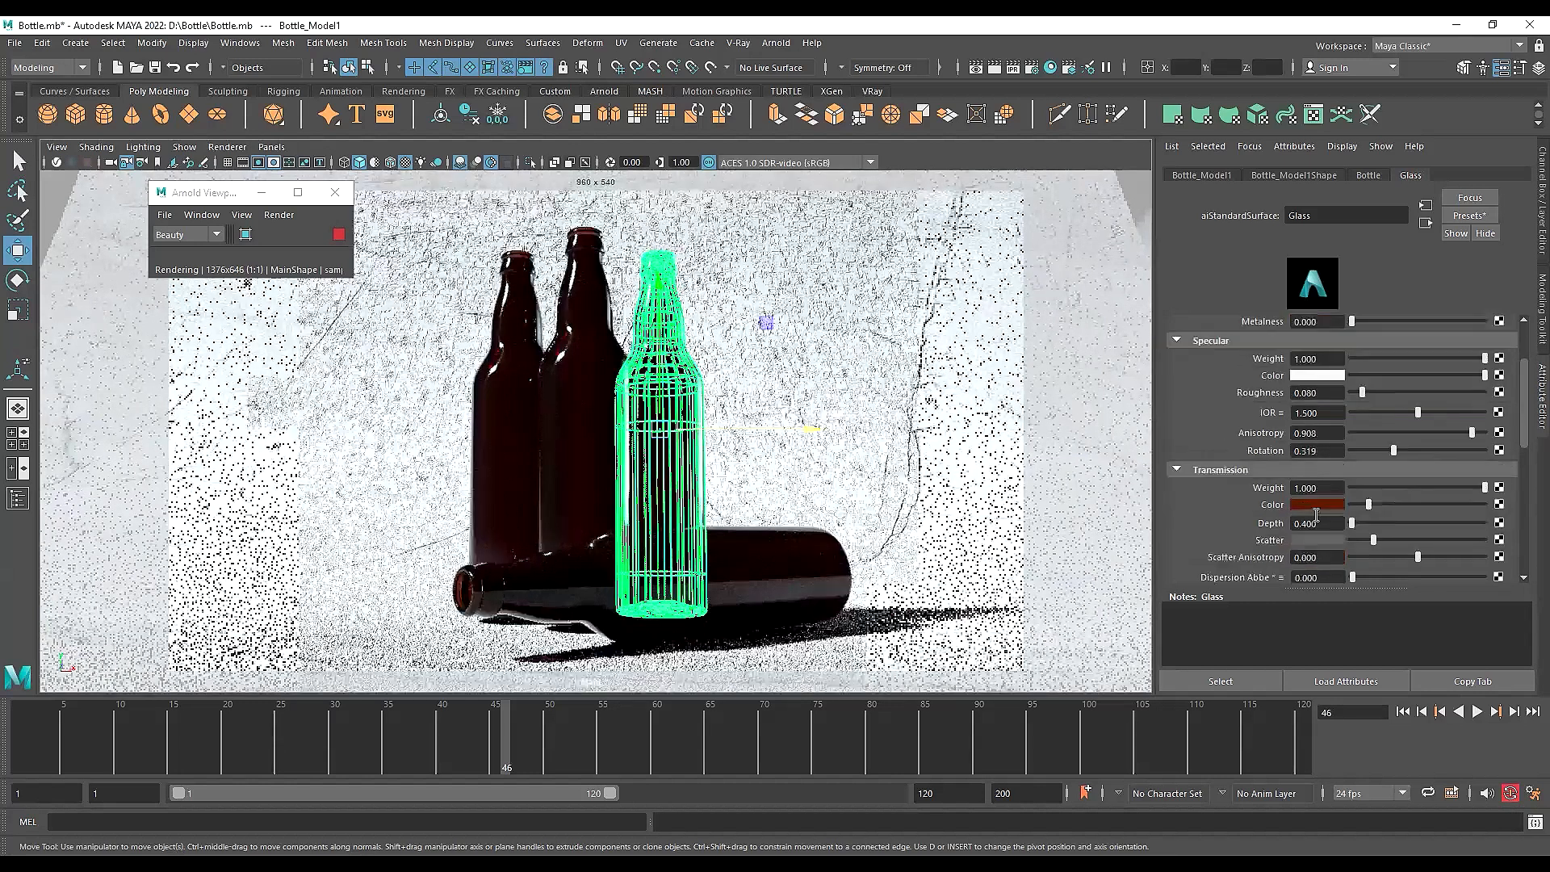
{"action": "left_click", "coordinate": [1305, 521]}
{"action": "type", "text": "3"}
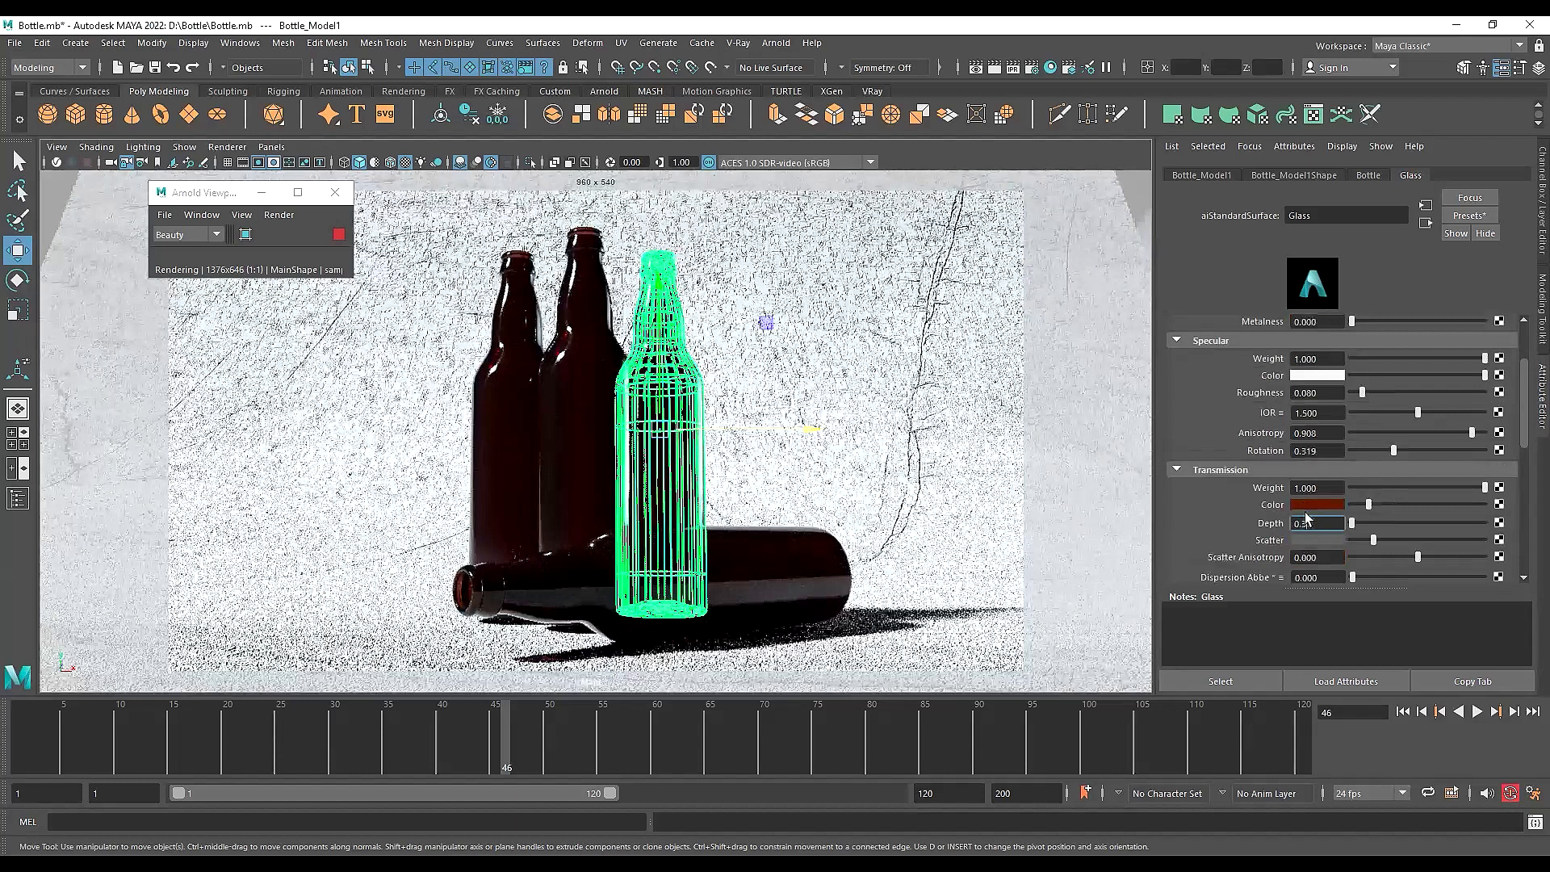
{"action": "key", "text": "Return"}
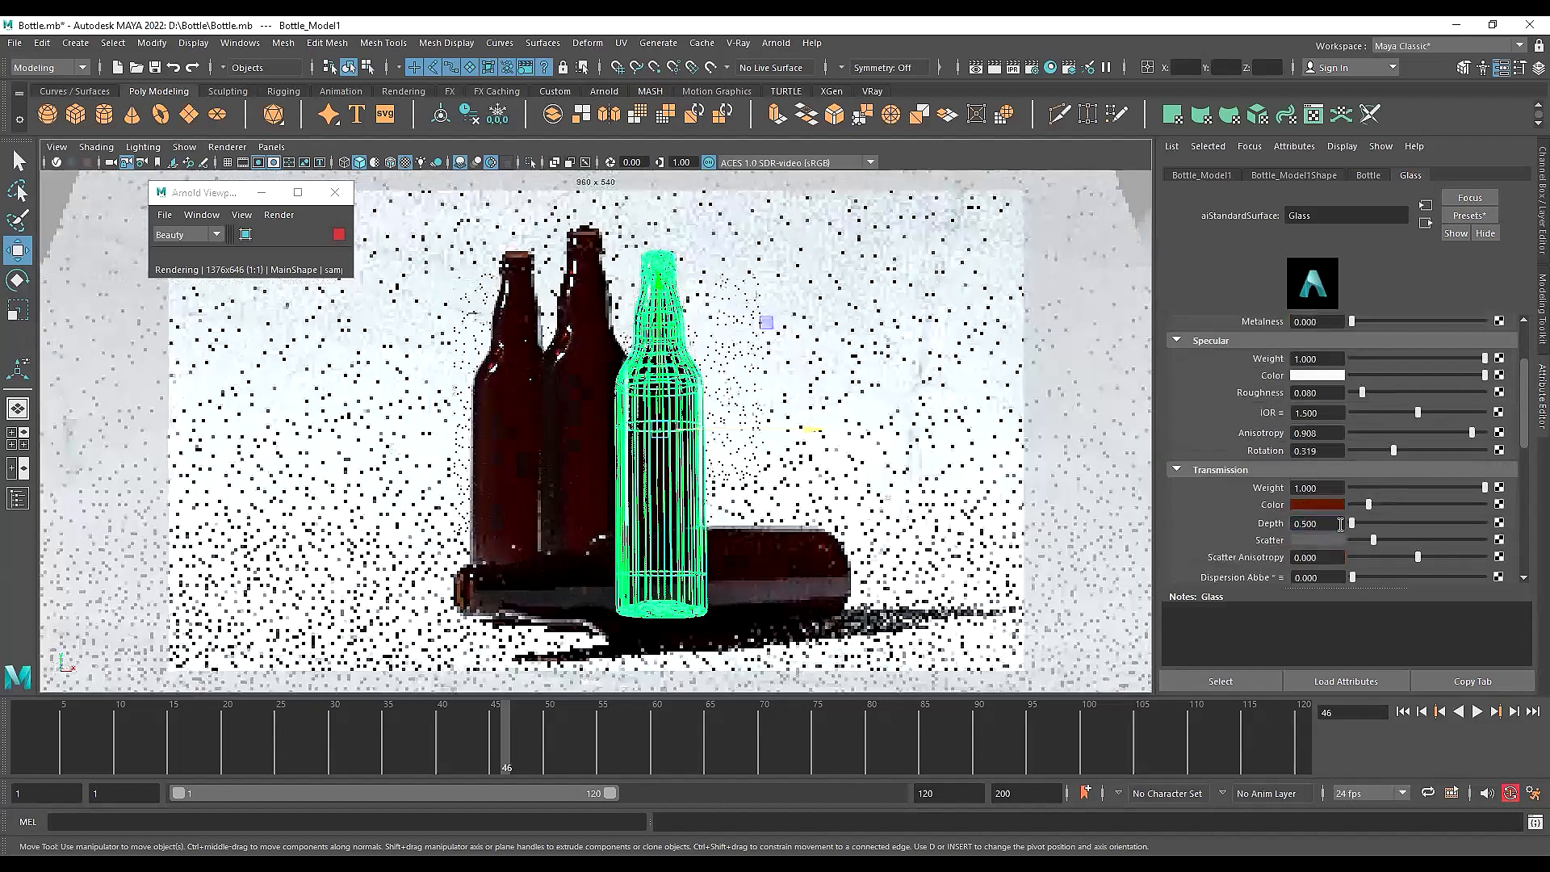
{"action": "key", "text": "BackSpace"}
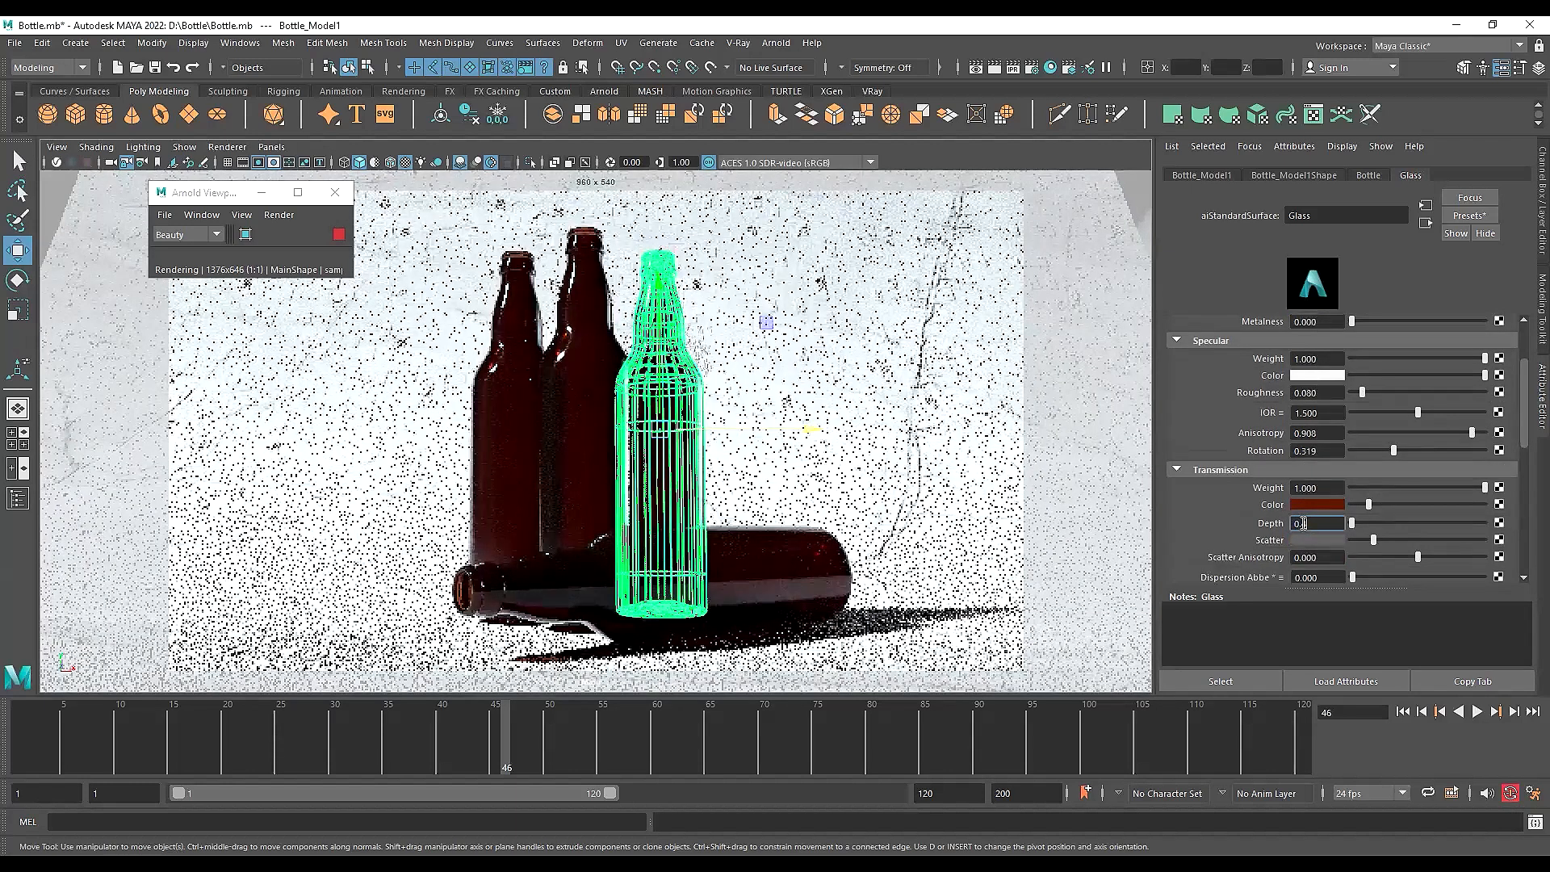
{"action": "type", "text": "43"}
{"action": "key", "text": "Return"}
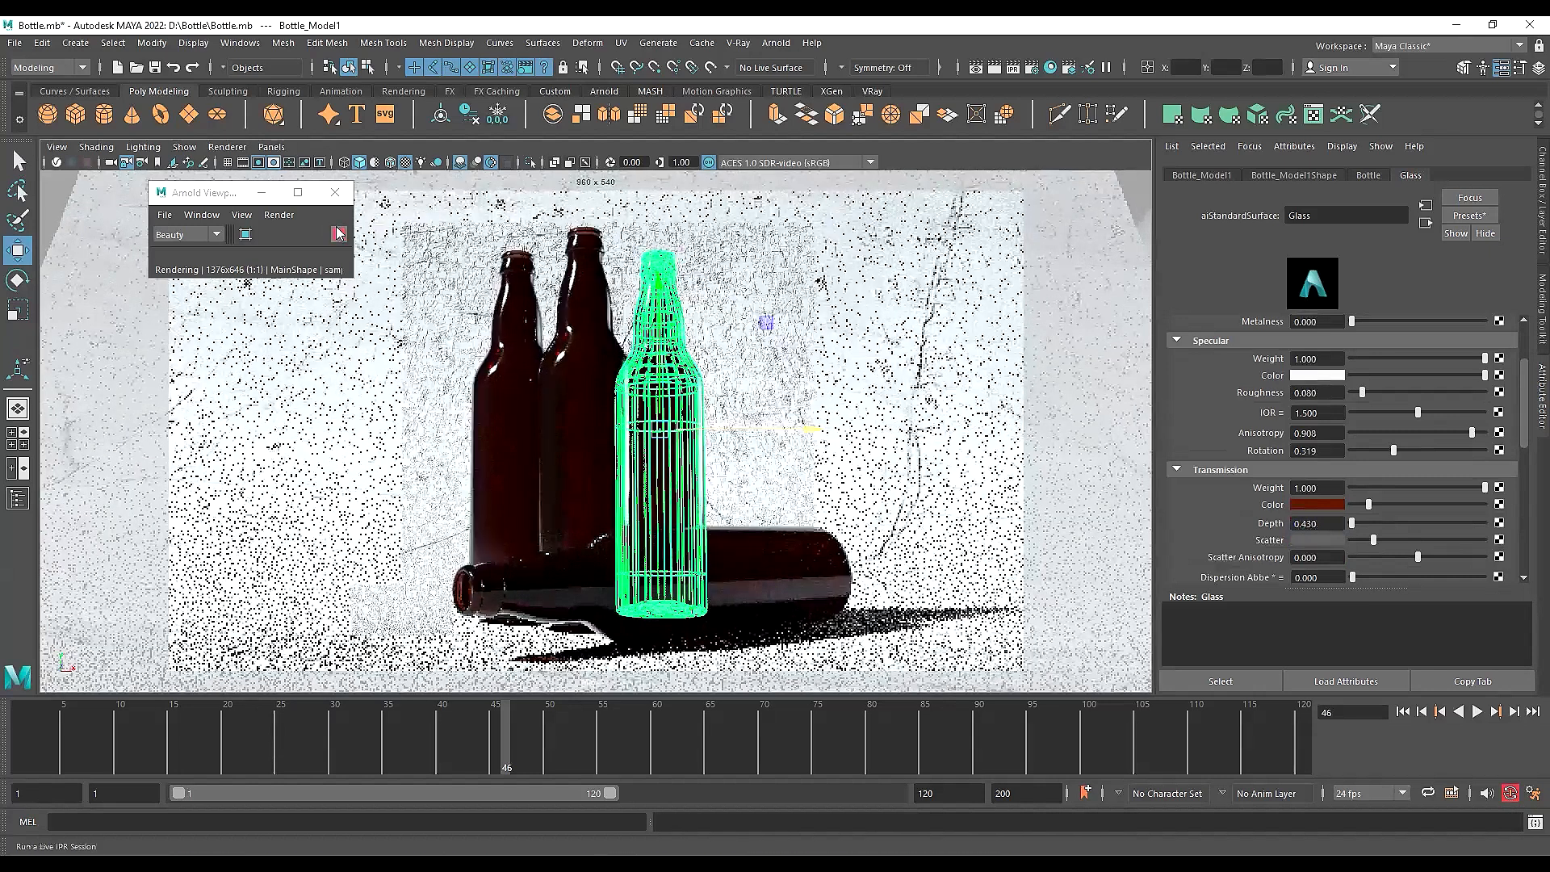
Stop the live render, select the backdrop plane and open the 2D placement settings of its base color texture
{"action": "left_click", "coordinate": [946, 380]}
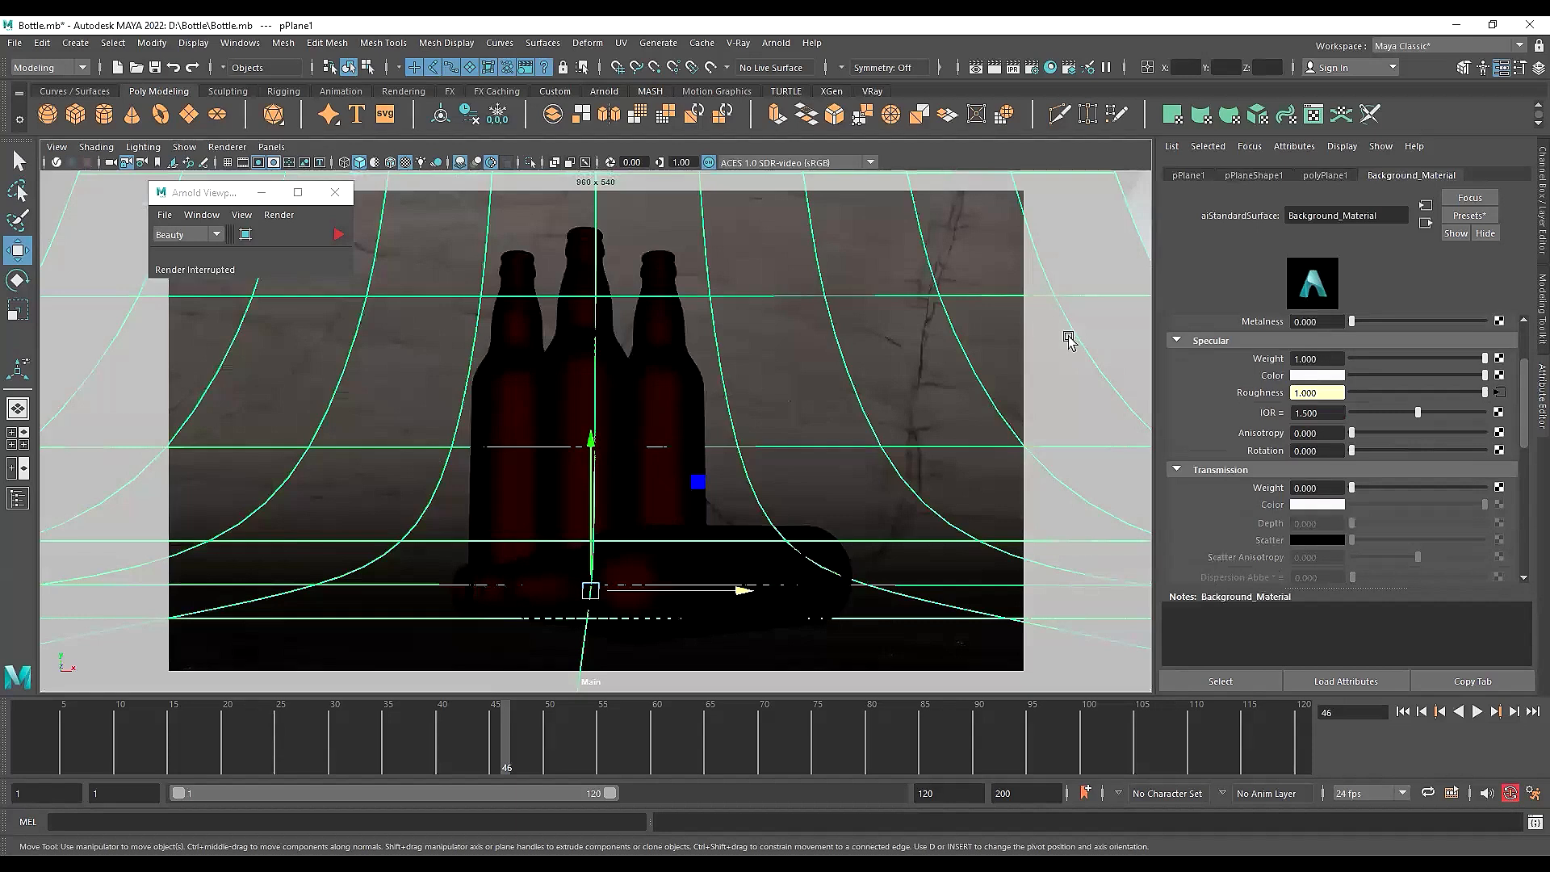
{"action": "scroll", "coordinate": [1317, 446], "scroll_direction": "up", "scroll_amount": 1}
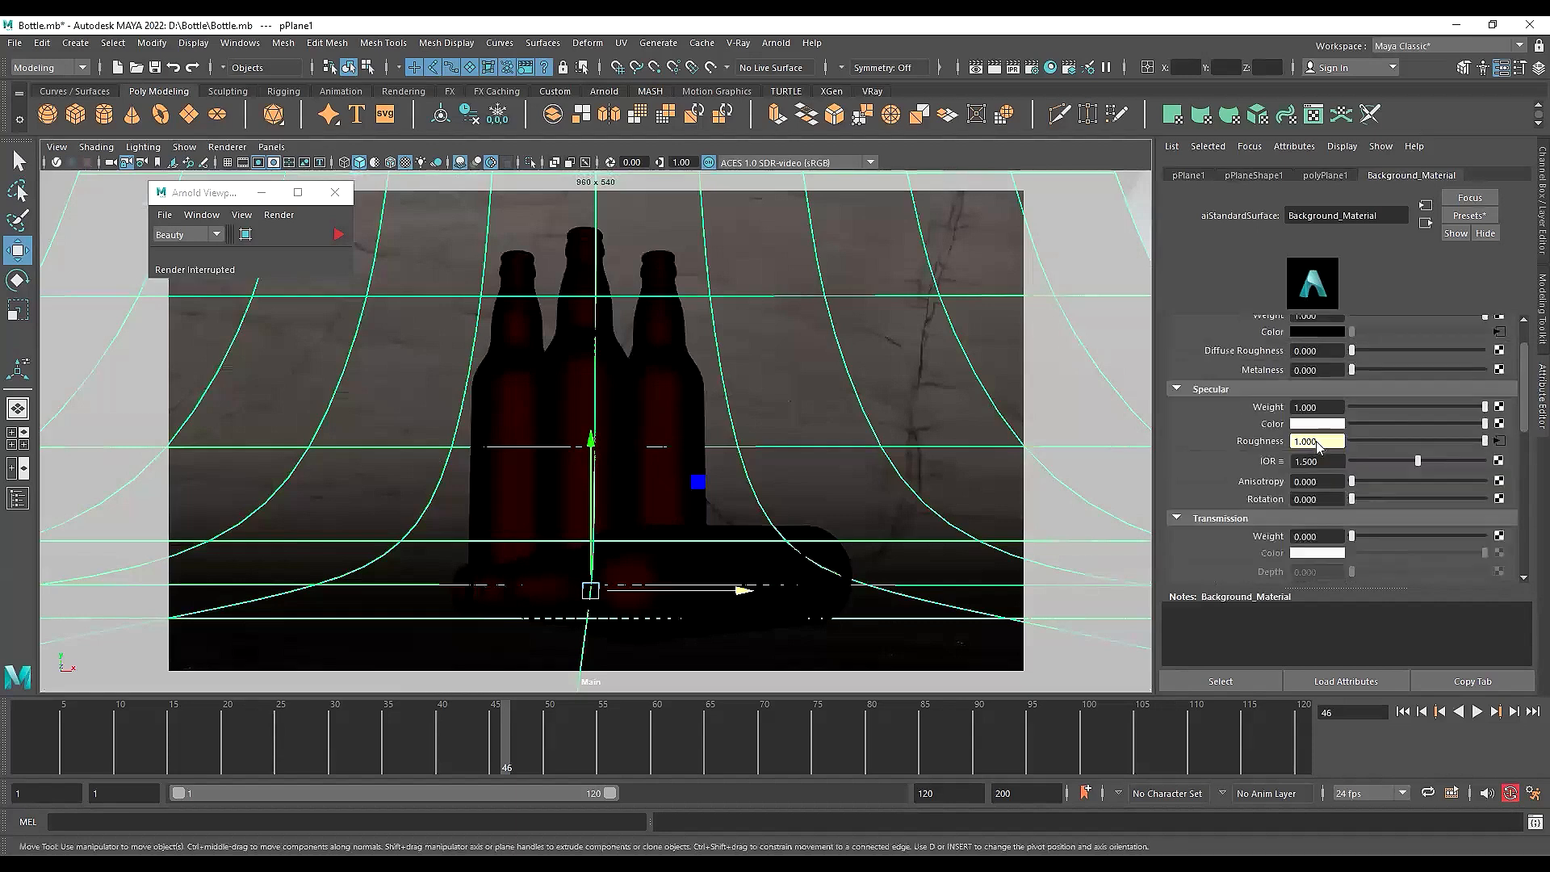
{"action": "scroll", "coordinate": [1318, 445], "scroll_direction": "up", "scroll_amount": 1}
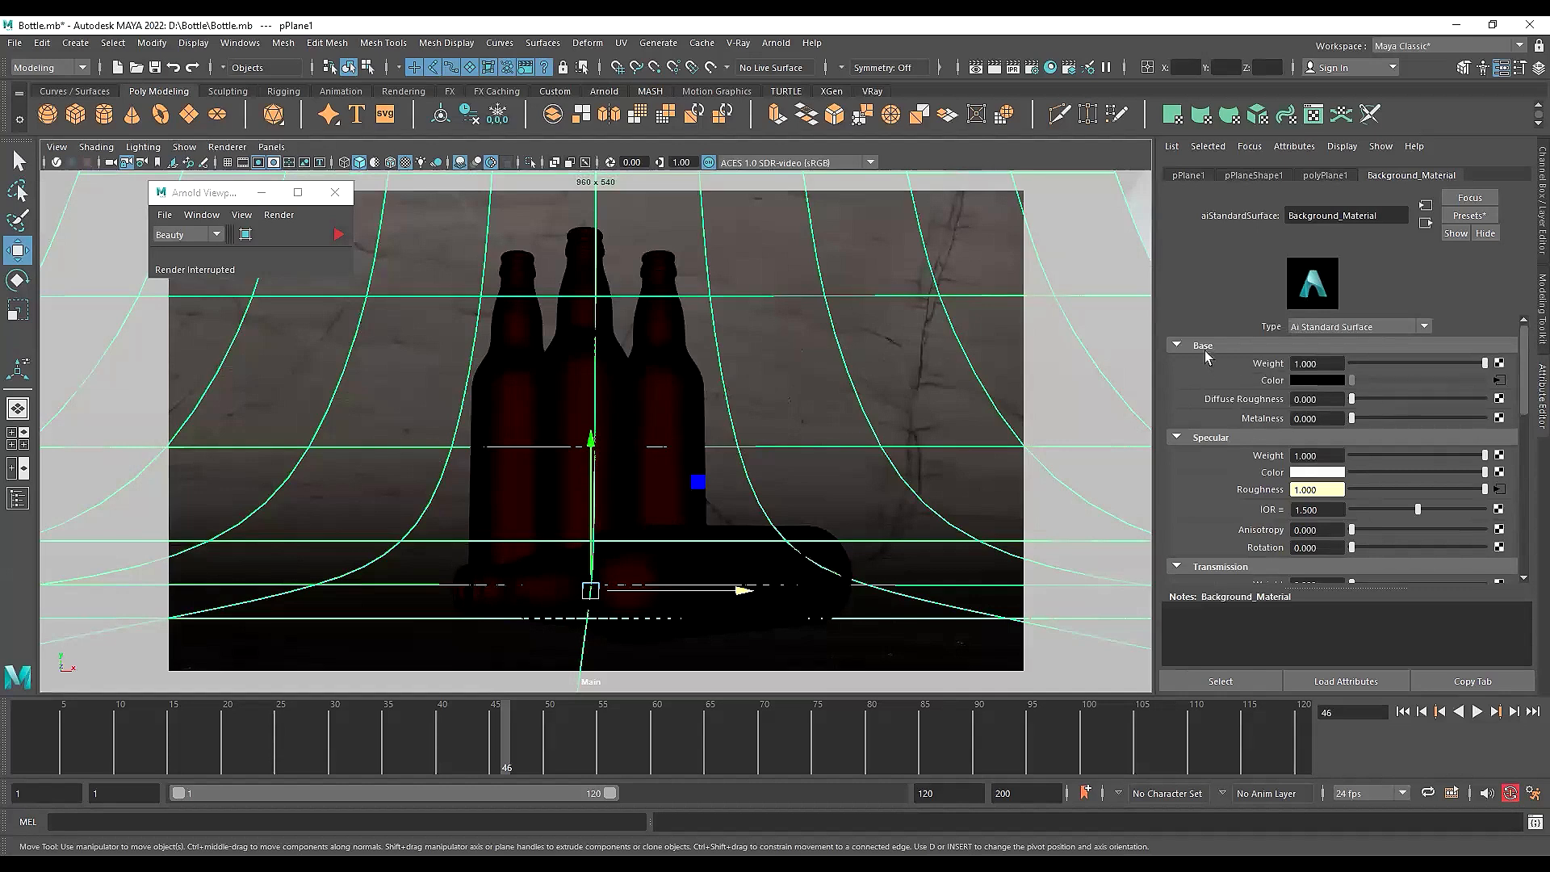
{"action": "left_click", "coordinate": [1499, 381]}
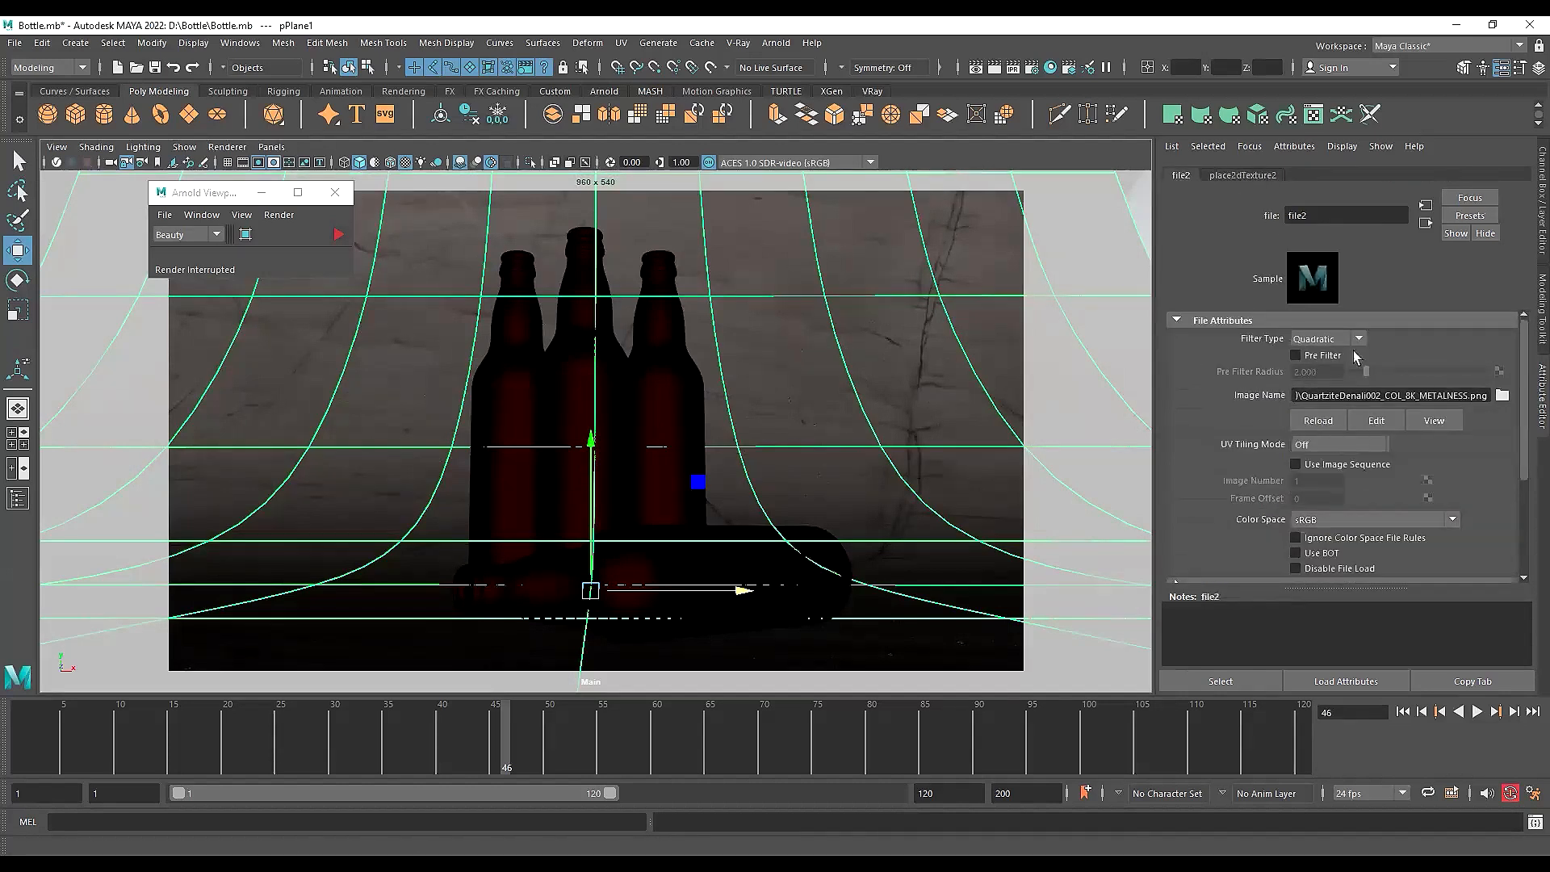
{"action": "left_click", "coordinate": [1241, 175]}
{"action": "left_click", "coordinate": [1181, 175]}
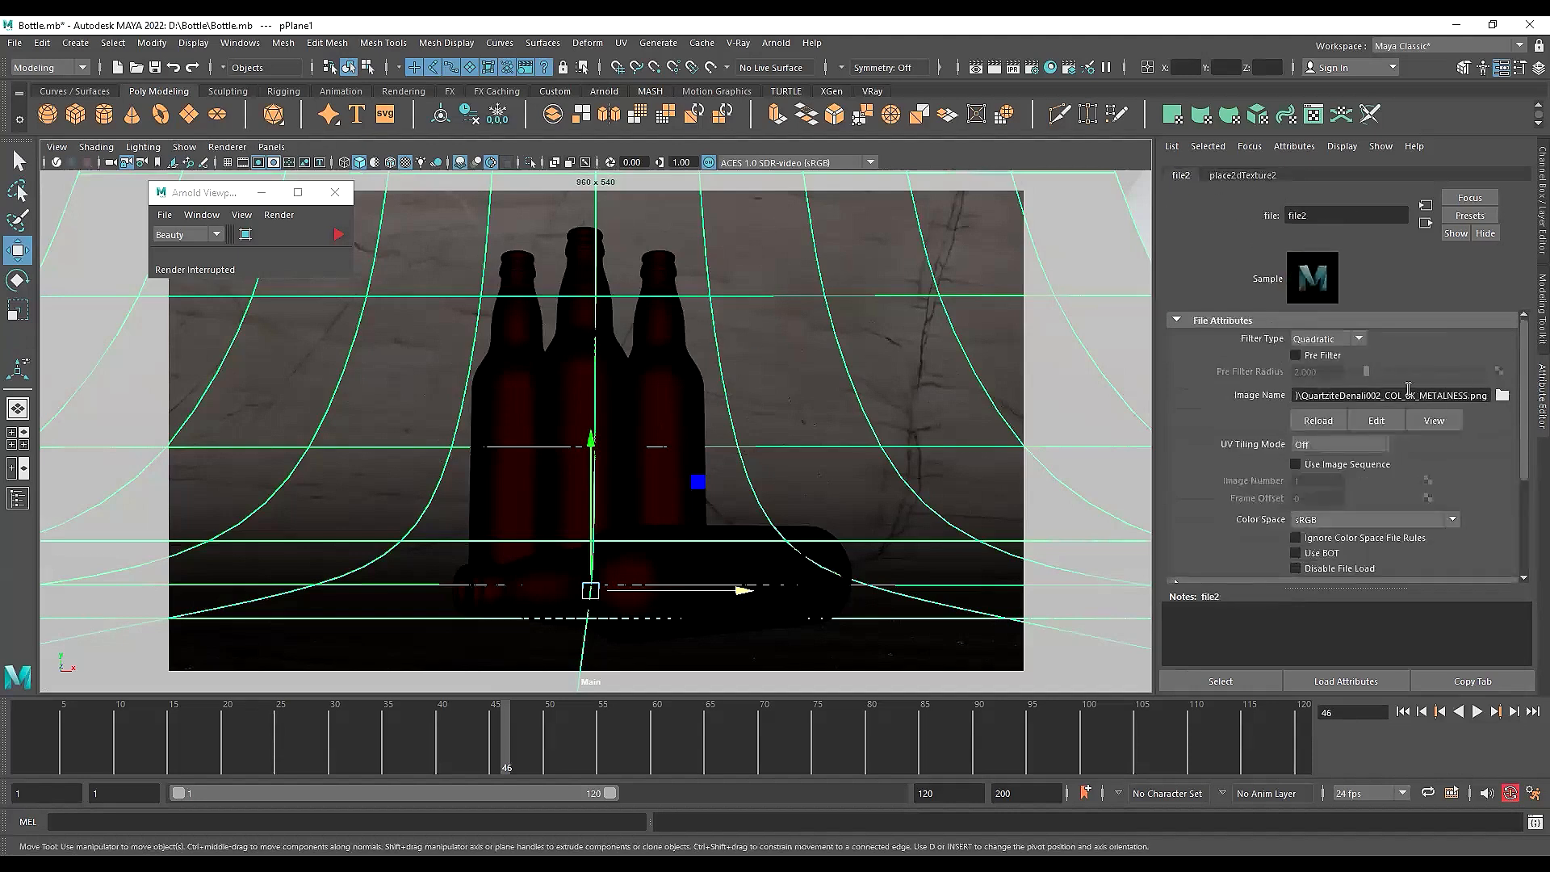
{"action": "left_click", "coordinate": [1251, 176]}
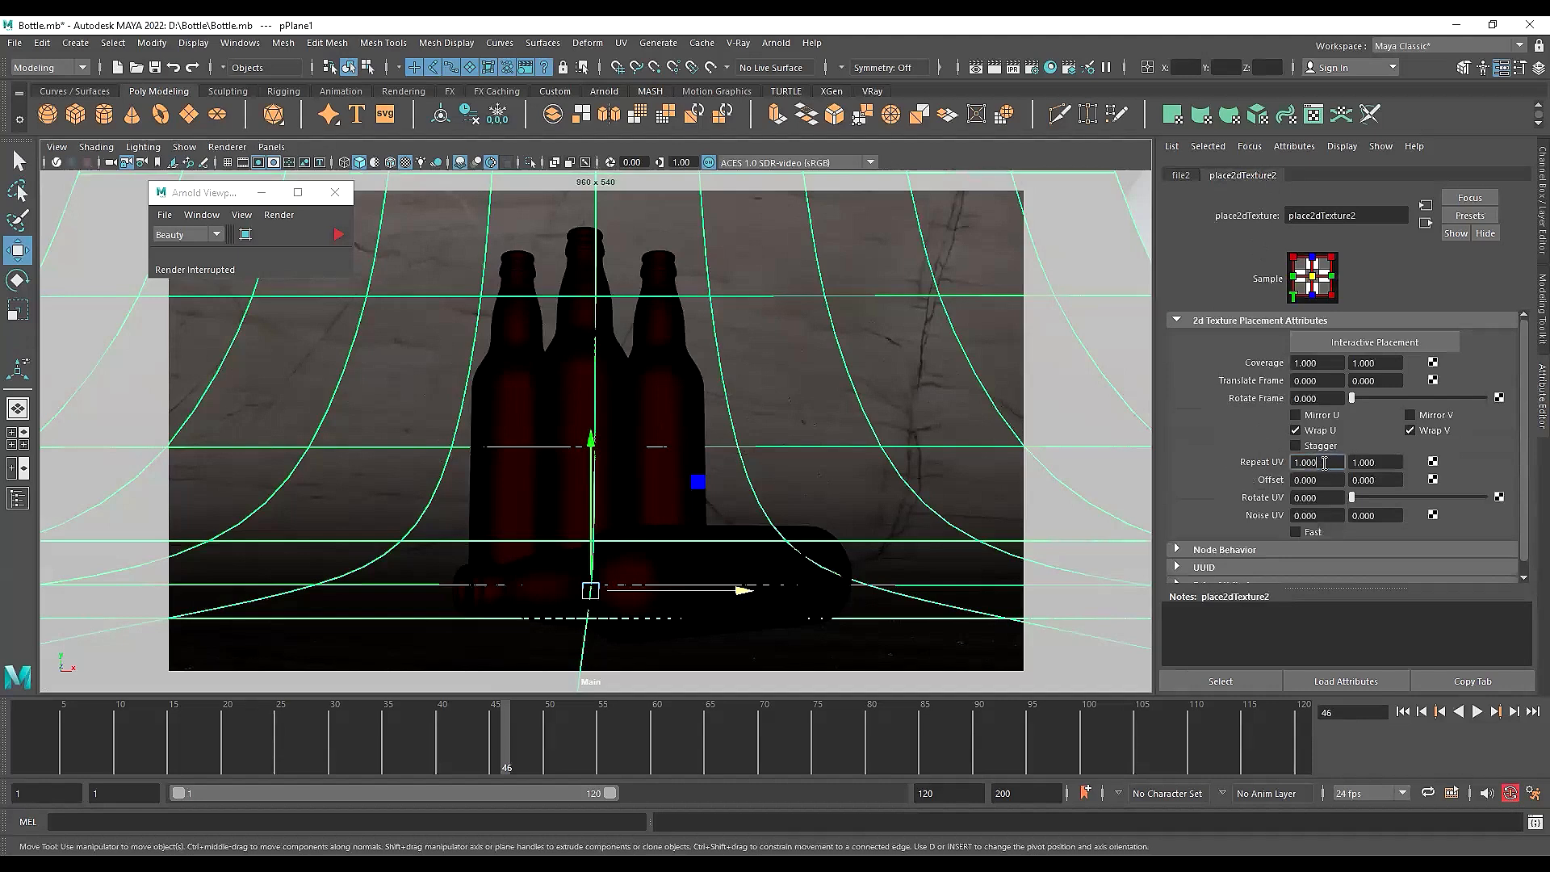
Set the backdrop base color texture's Repeat UV to 3 by 3 and its Rotate UV to about 28.7
{"action": "left_click_drag", "start_coordinate": [1334, 462], "coordinate": [1295, 462]}
{"action": "key", "text": "Tab"}
{"action": "key", "text": "shift+Tab"}
{"action": "type", "text": "3"}
{"action": "key", "text": "Tab"}
{"action": "type", "text": "3"}
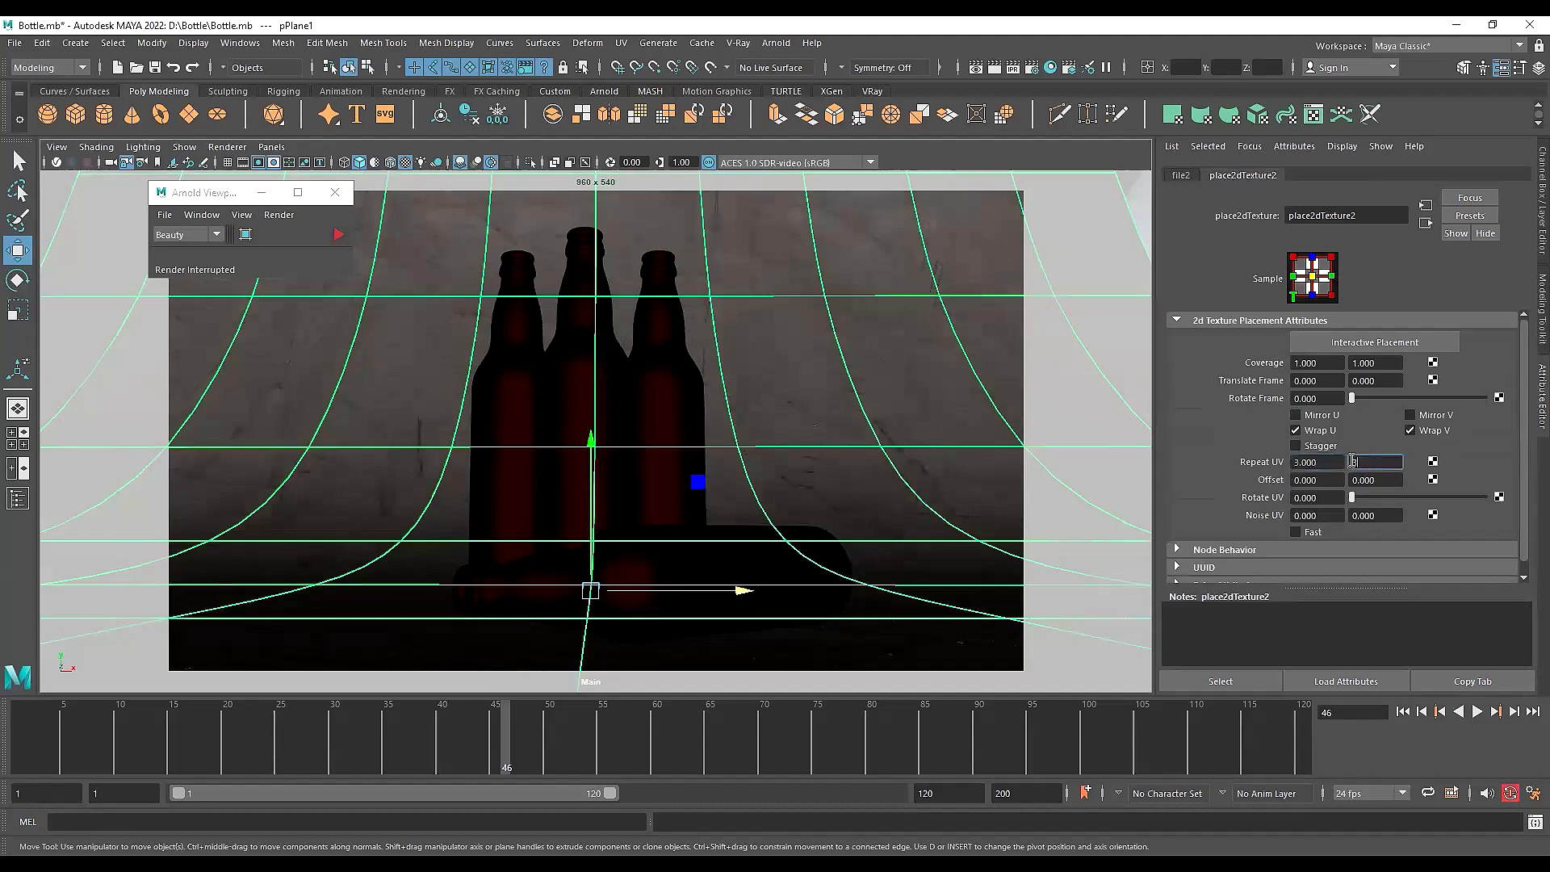
{"action": "key", "text": "Return"}
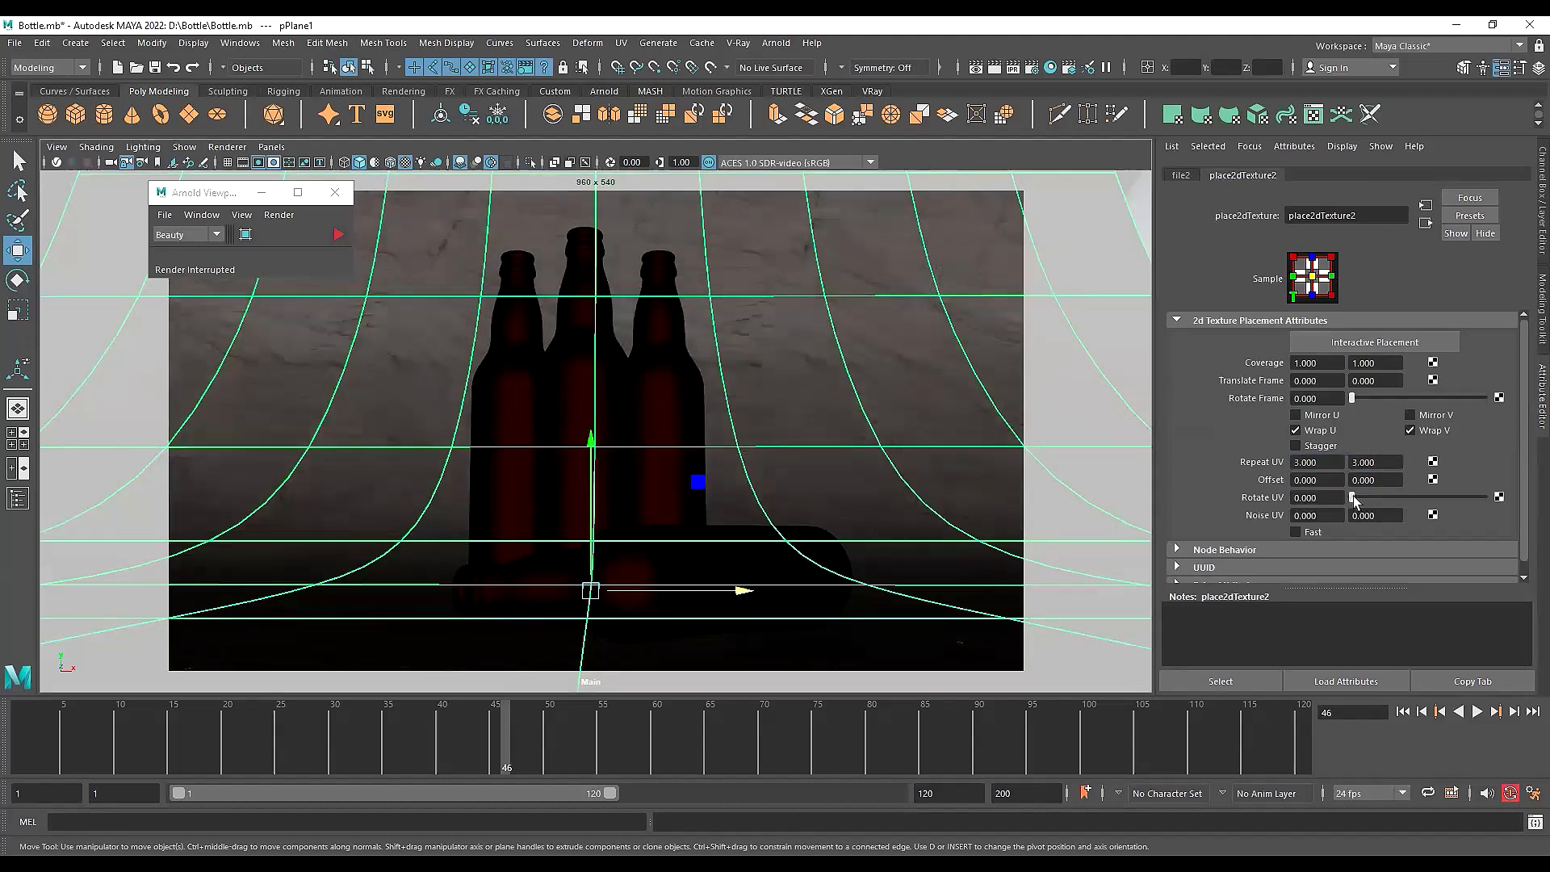
{"action": "left_click_drag", "start_coordinate": [1353, 497], "coordinate": [1361, 499]}
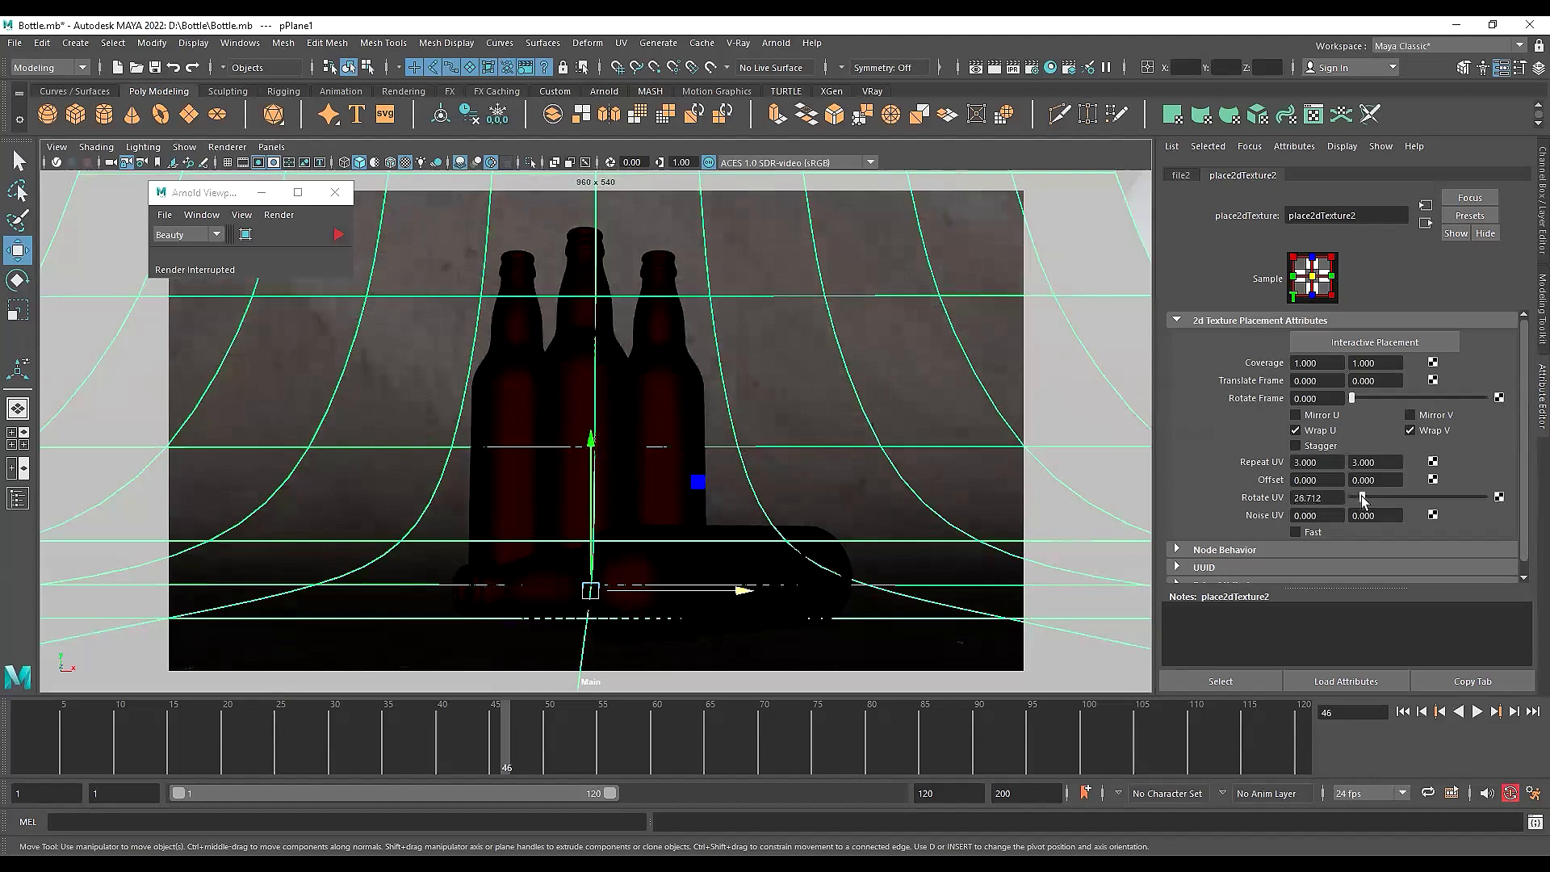
Undo the Rotate UV change on the backdrop's base color texture
{"action": "key", "text": "ctrl+z"}
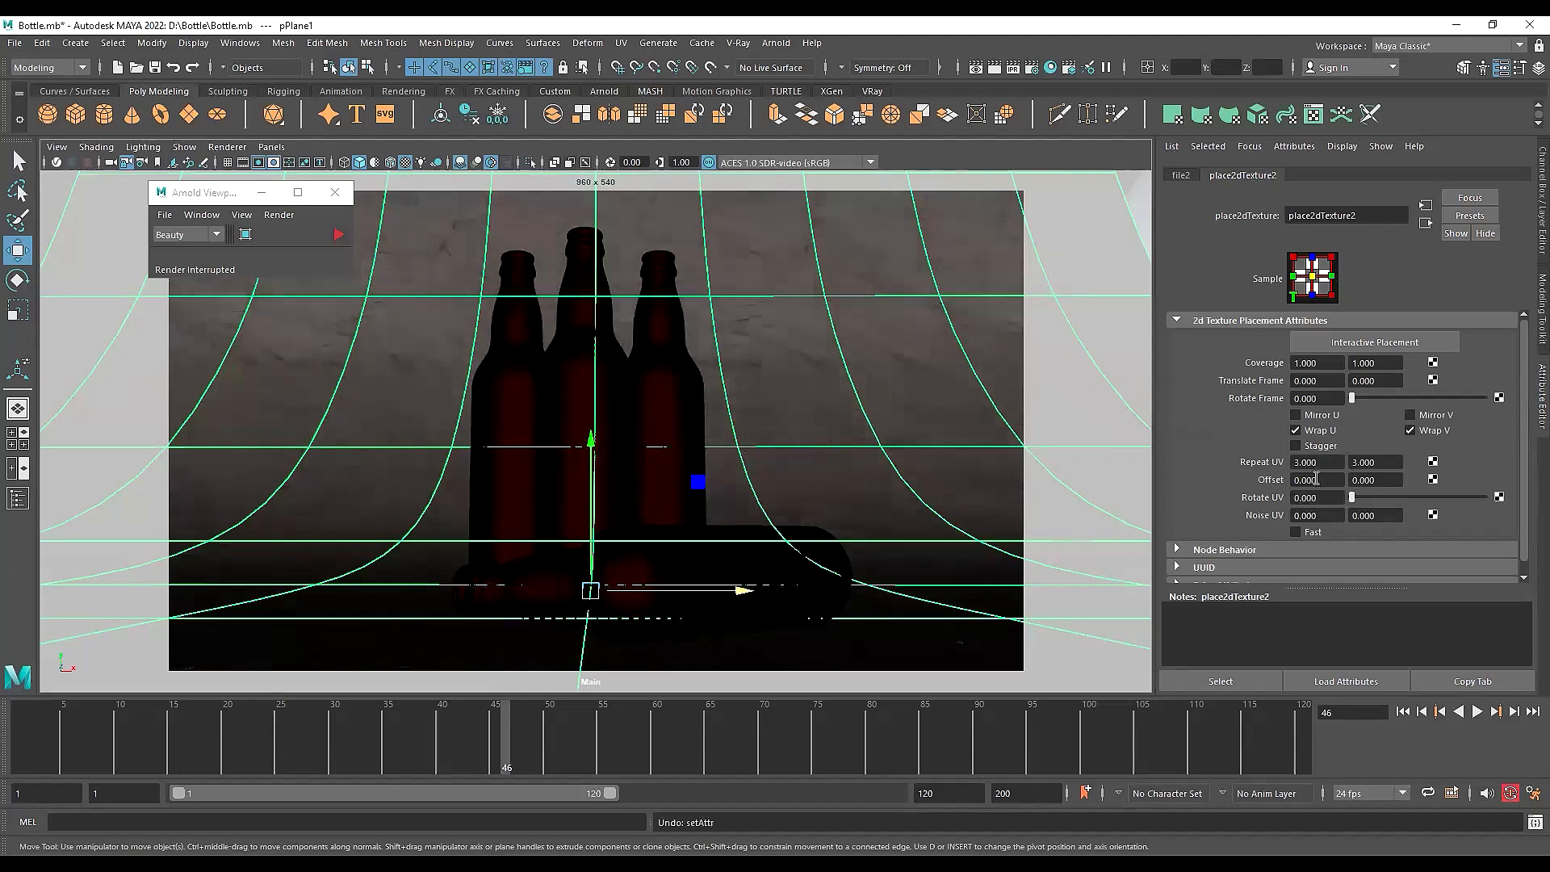
Try an Offset of 2 by 2 on the backdrop's base color texture, and undo it
{"action": "double_click", "coordinate": [1332, 480]}
{"action": "type", "text": "2"}
{"action": "key", "text": "Return"}
{"action": "double_click", "coordinate": [1389, 479]}
{"action": "type", "text": "2"}
{"action": "key", "text": "Return"}
{"action": "key", "text": "ctrl+z"}
{"action": "key", "text": "ctrl+z"}
{"action": "double_click", "coordinate": [1322, 463]}
Select the backdrop plane and set the Repeat UV of its specular roughness texture to 3 by 3
{"action": "left_click", "coordinate": [769, 331]}
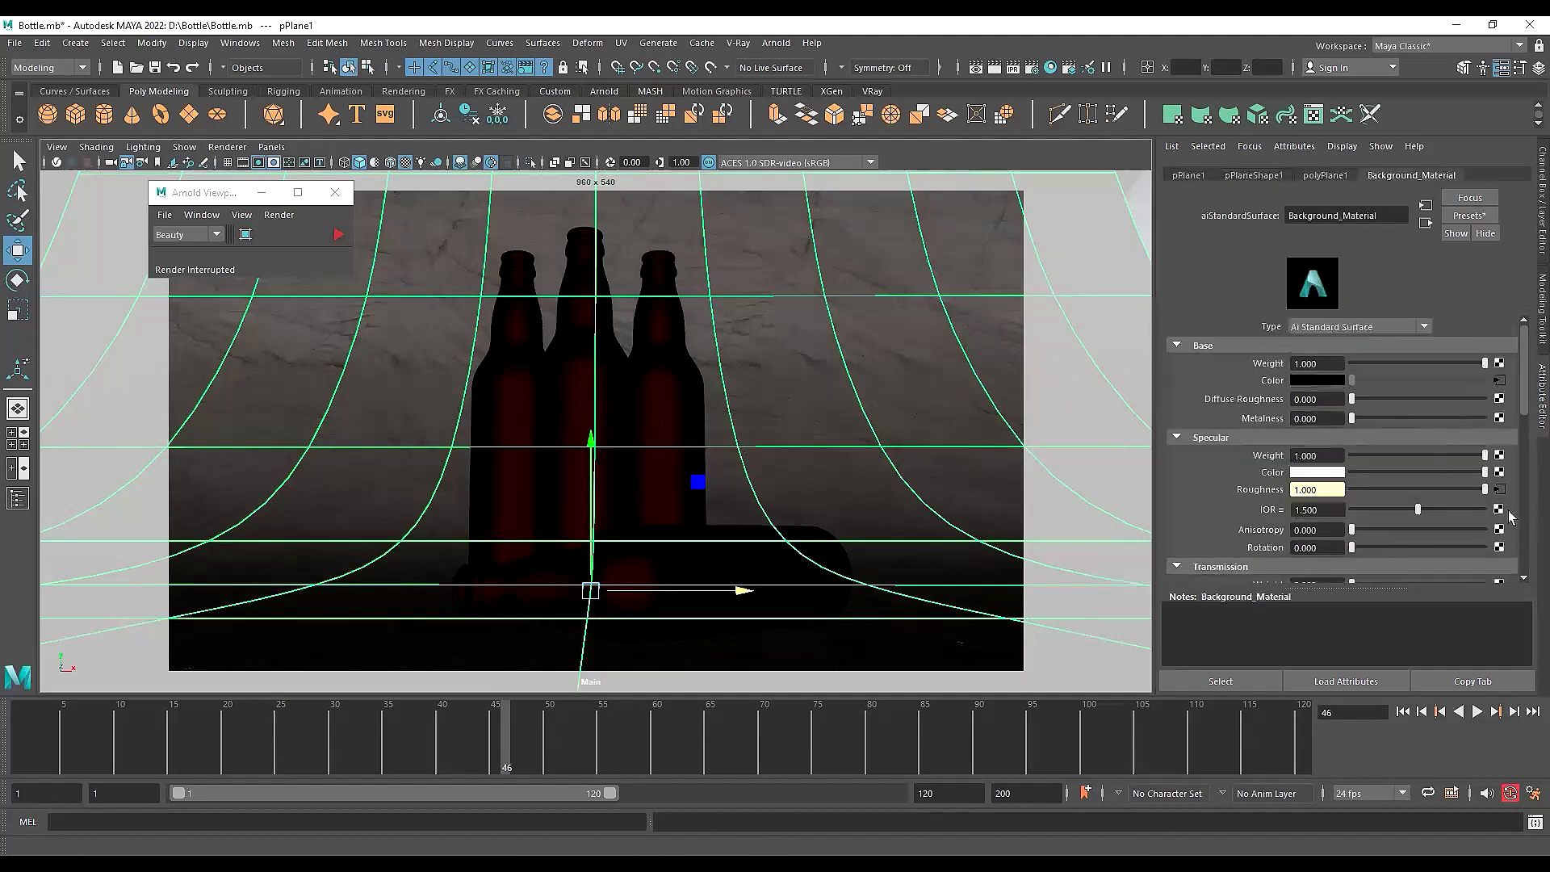
{"action": "scroll", "coordinate": [1504, 496], "scroll_direction": "down", "scroll_amount": 10}
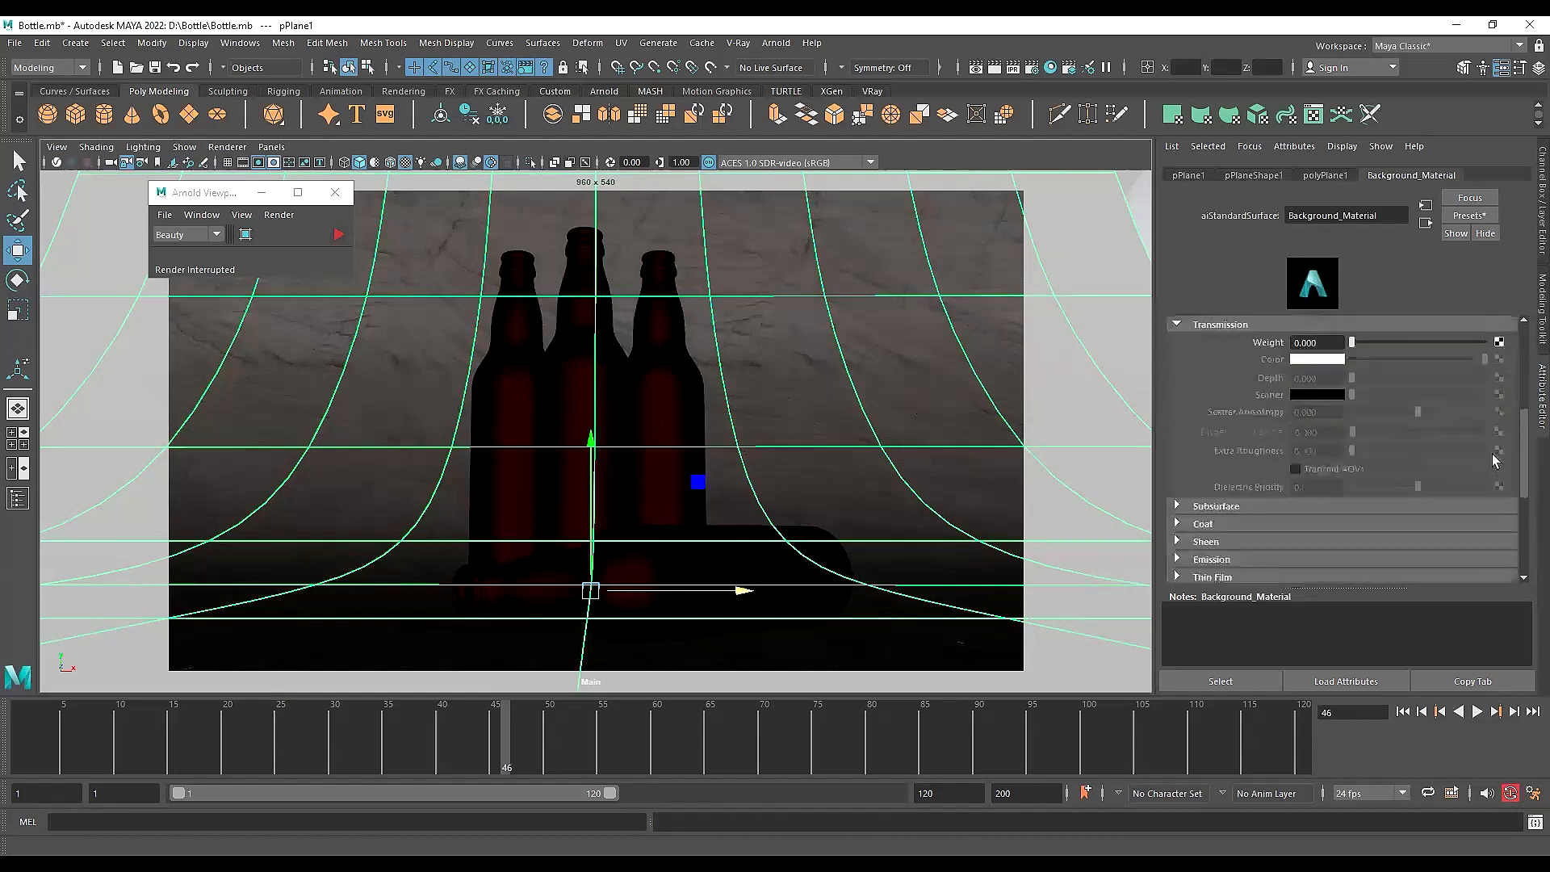
{"action": "scroll", "coordinate": [1492, 457], "scroll_direction": "up", "scroll_amount": 10}
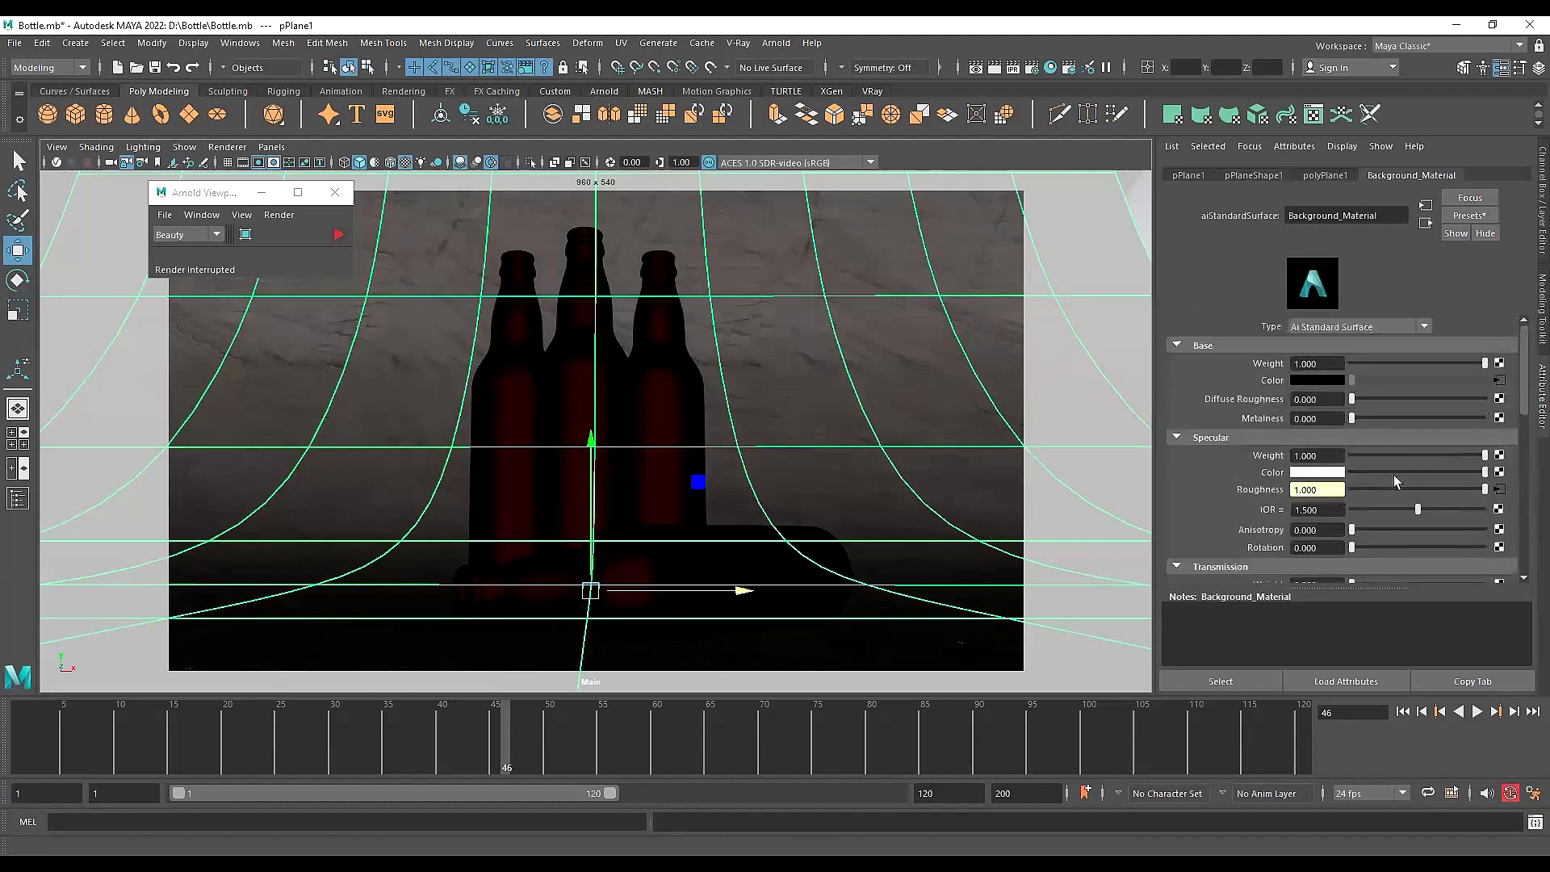
{"action": "left_click", "coordinate": [1499, 491]}
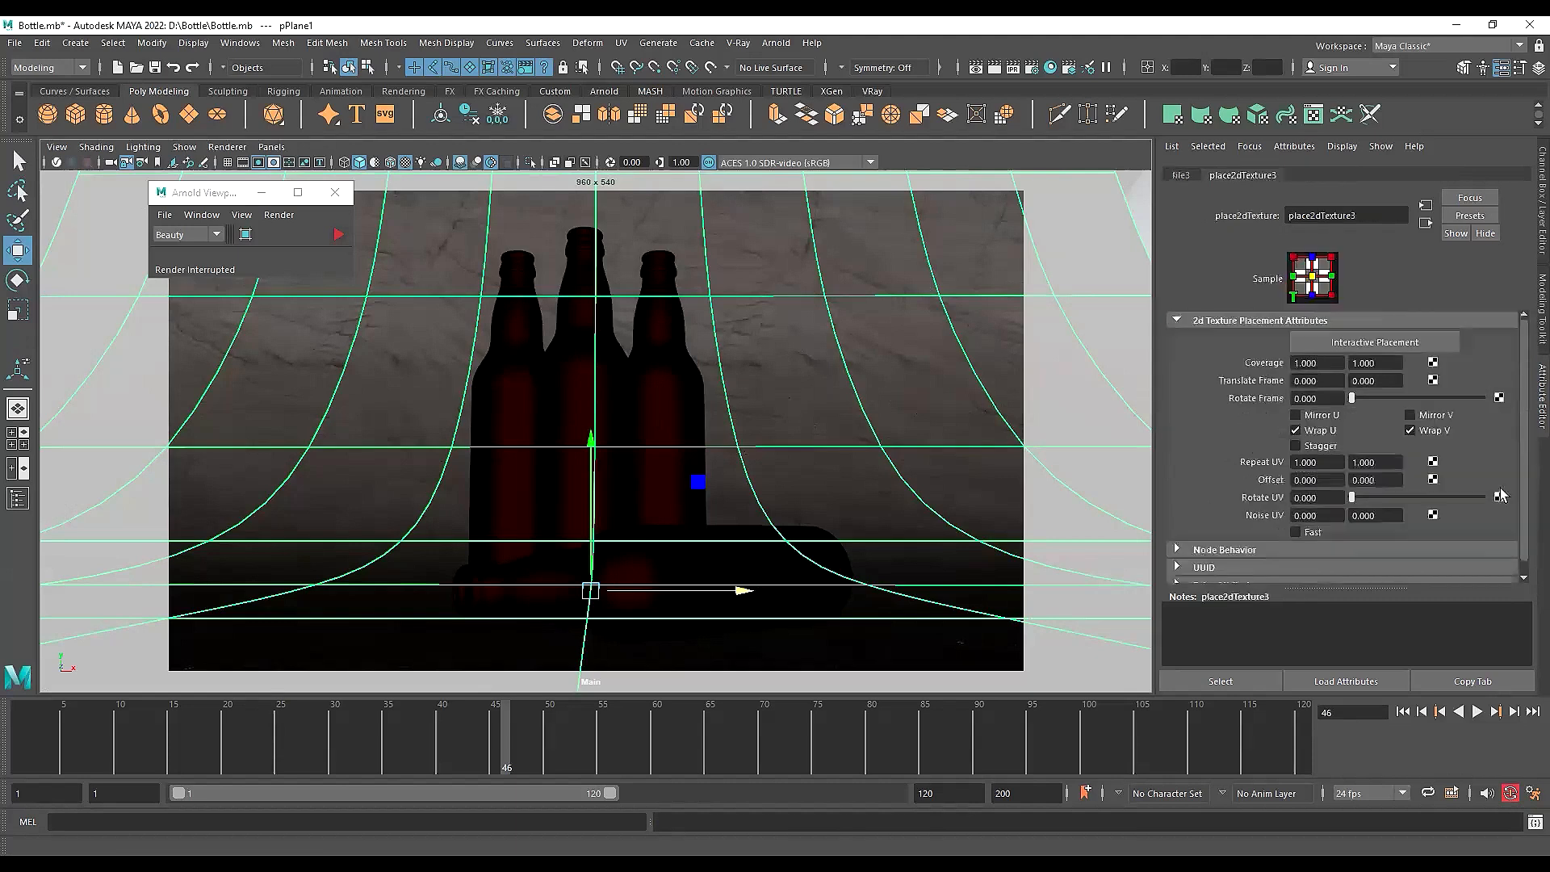
{"action": "left_click", "coordinate": [1191, 176]}
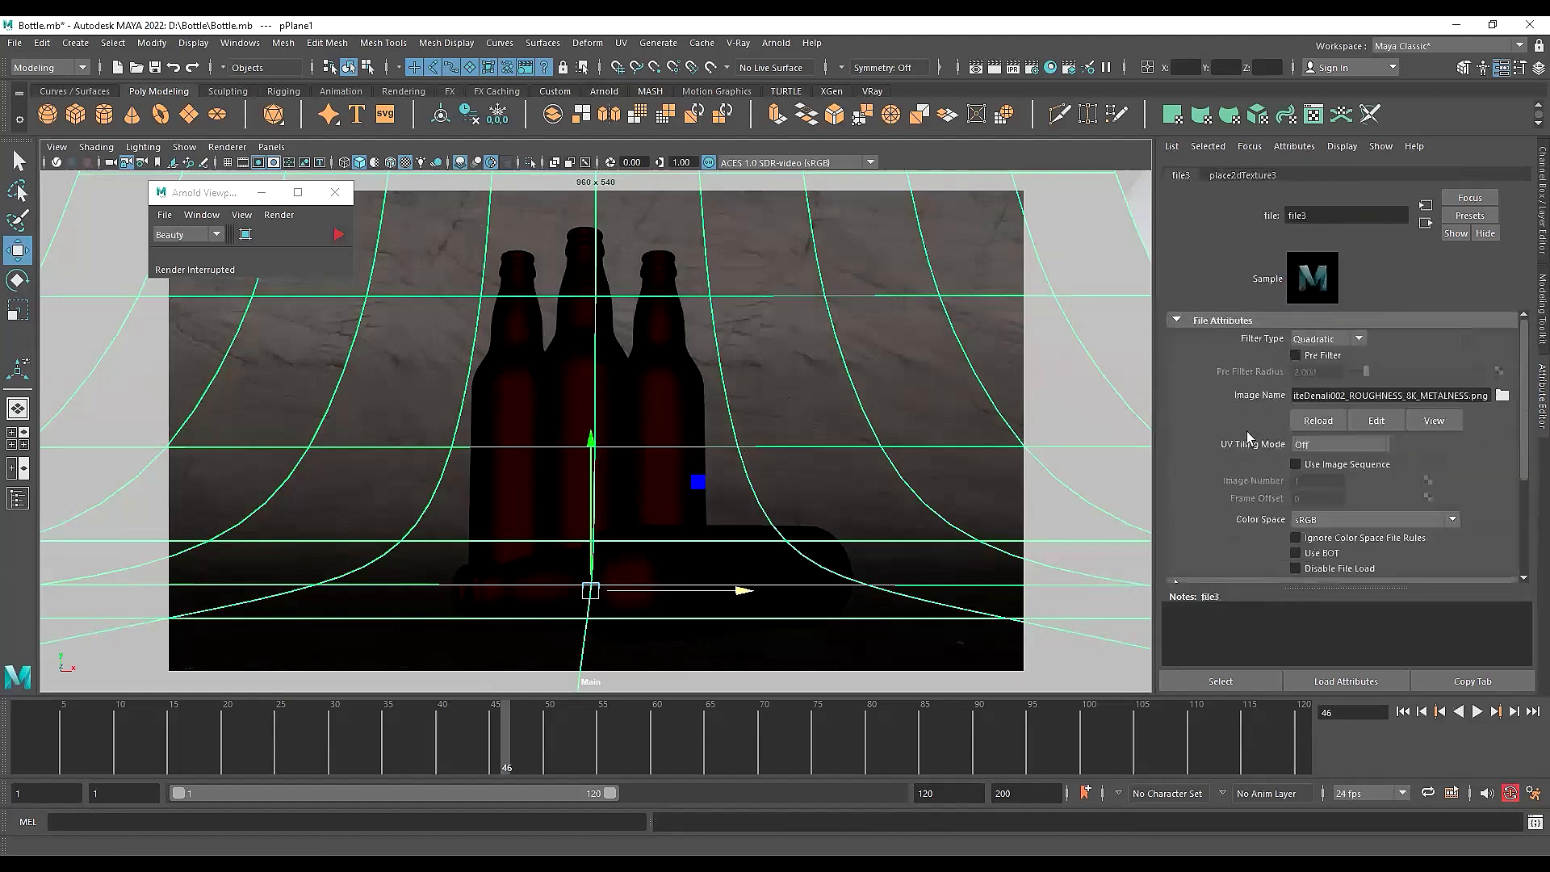
{"action": "left_click", "coordinate": [1241, 177]}
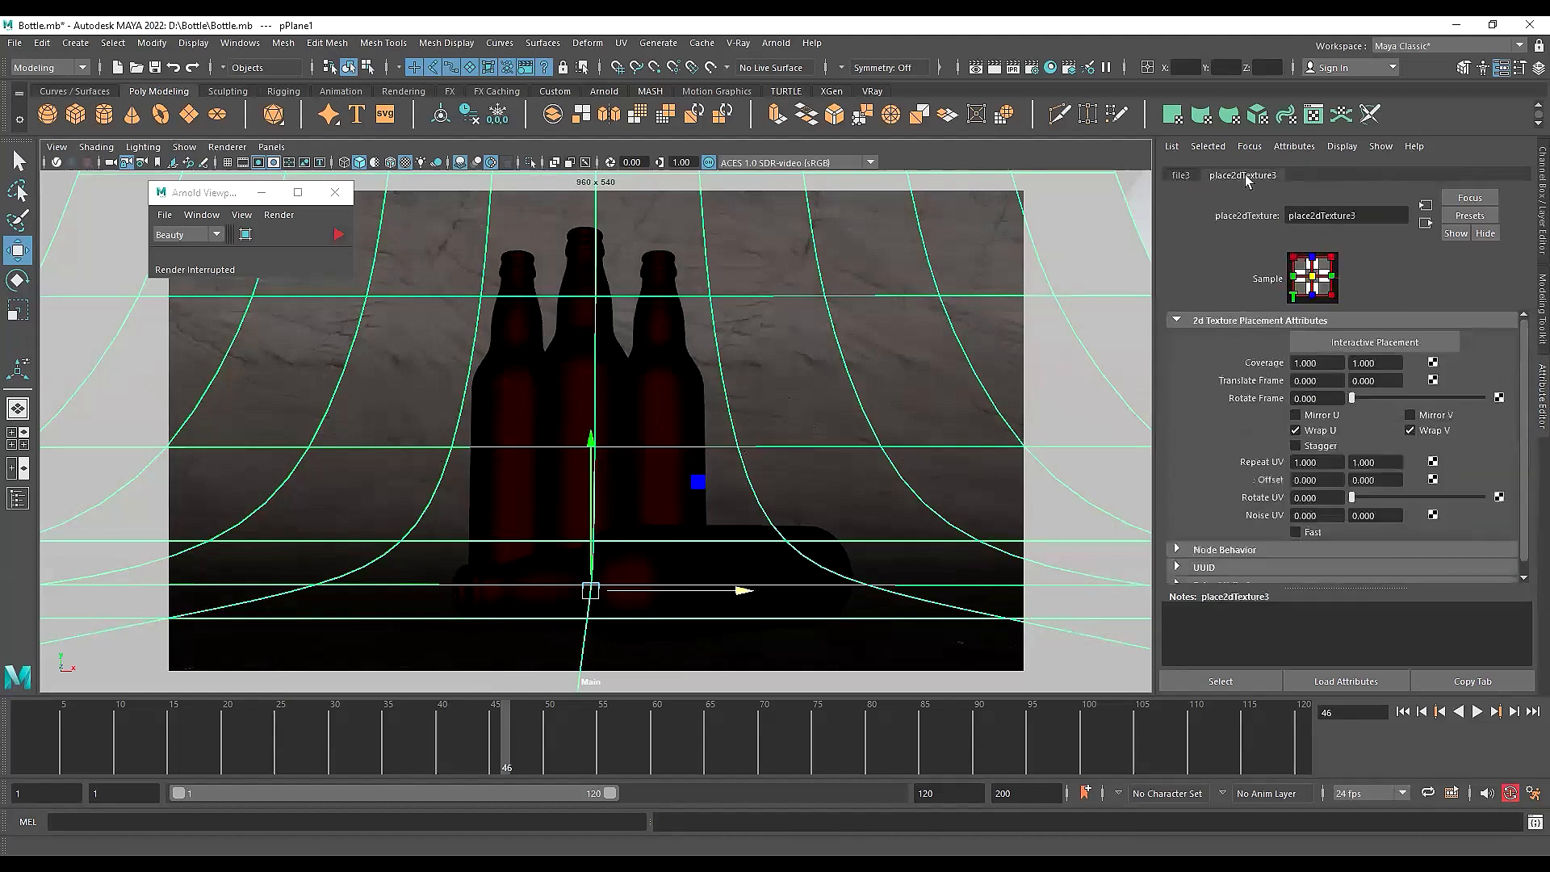
{"action": "double_click", "coordinate": [1326, 460]}
{"action": "type", "text": "3"}
{"action": "key", "text": "Tab"}
{"action": "type", "text": "3"}
{"action": "key", "text": "Return"}
Set the Repeat UV of the Bump Mapping texture on Background_Material to 3 by 3
{"action": "left_click", "coordinate": [893, 398]}
{"action": "scroll", "coordinate": [1324, 505], "scroll_direction": "down", "scroll_amount": 3}
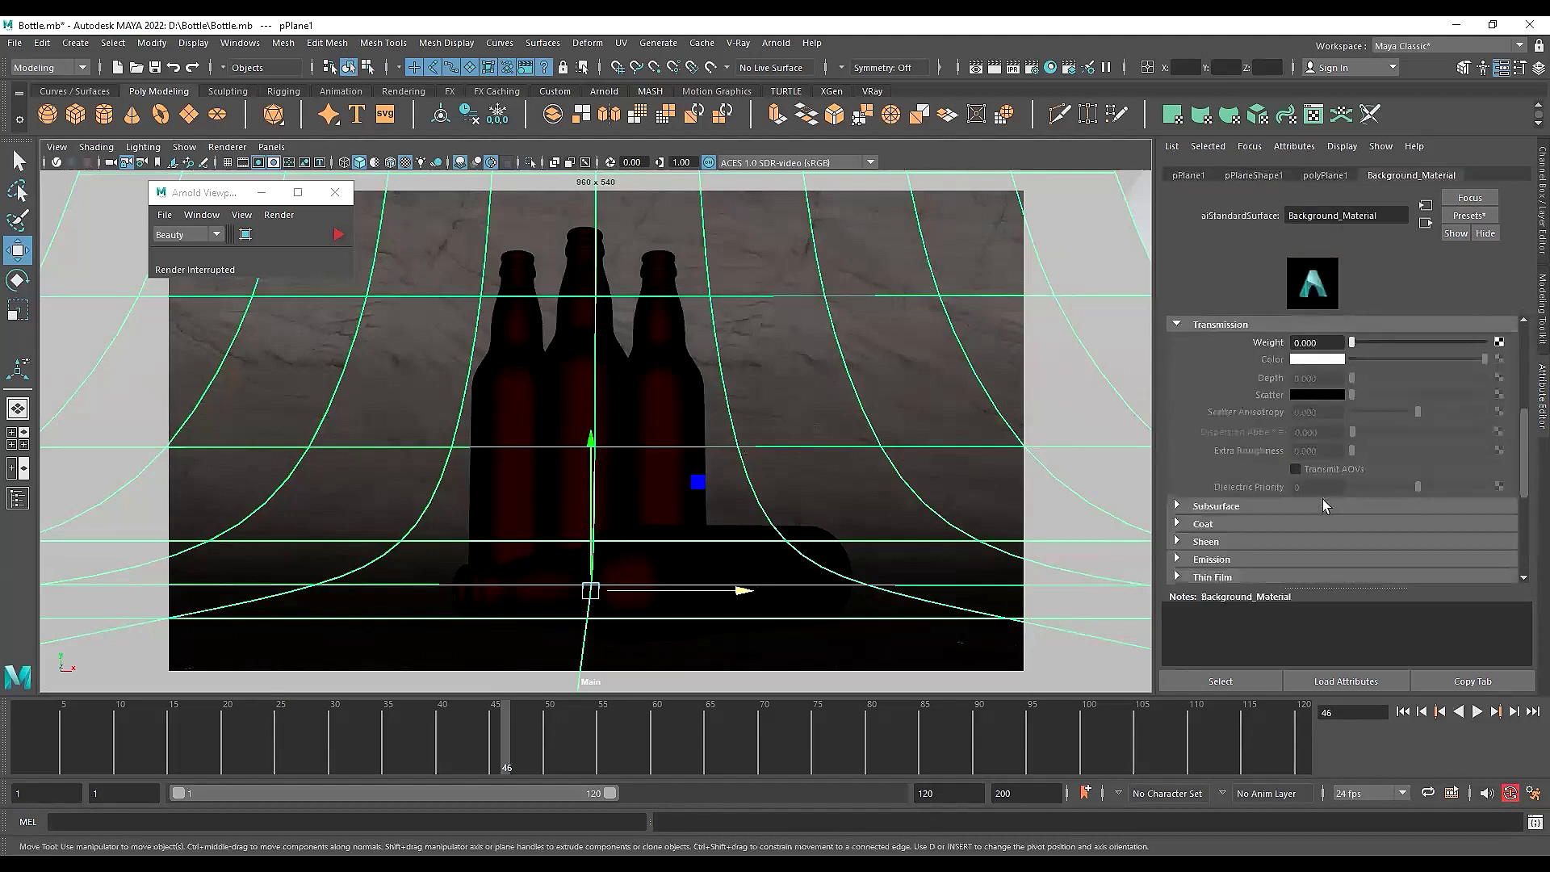
{"action": "scroll", "coordinate": [1235, 521], "scroll_direction": "down", "scroll_amount": 2}
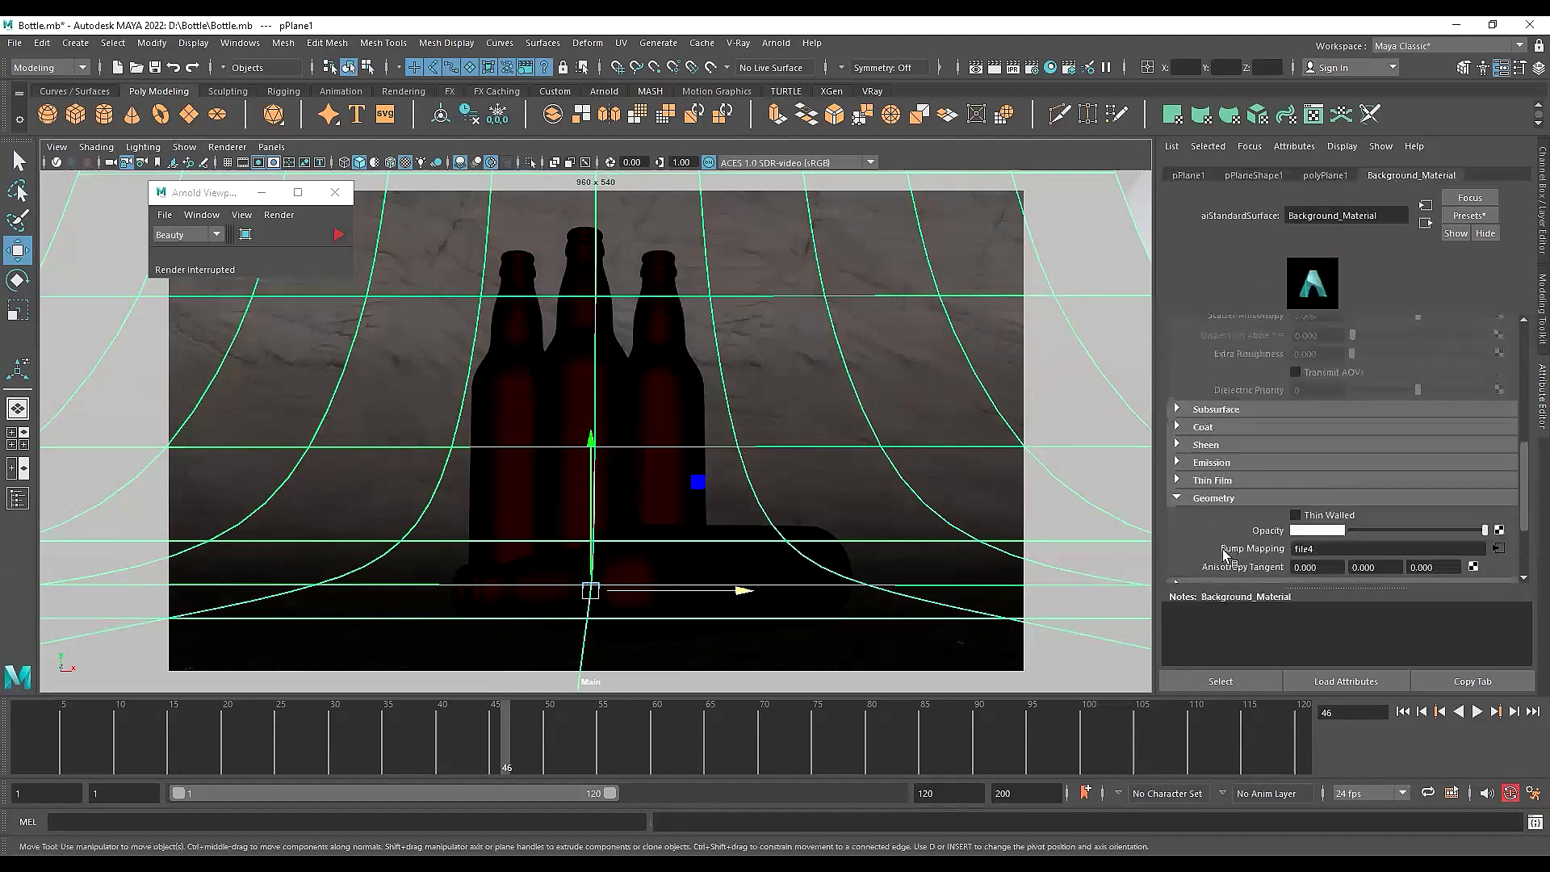
{"action": "left_click", "coordinate": [1499, 549]}
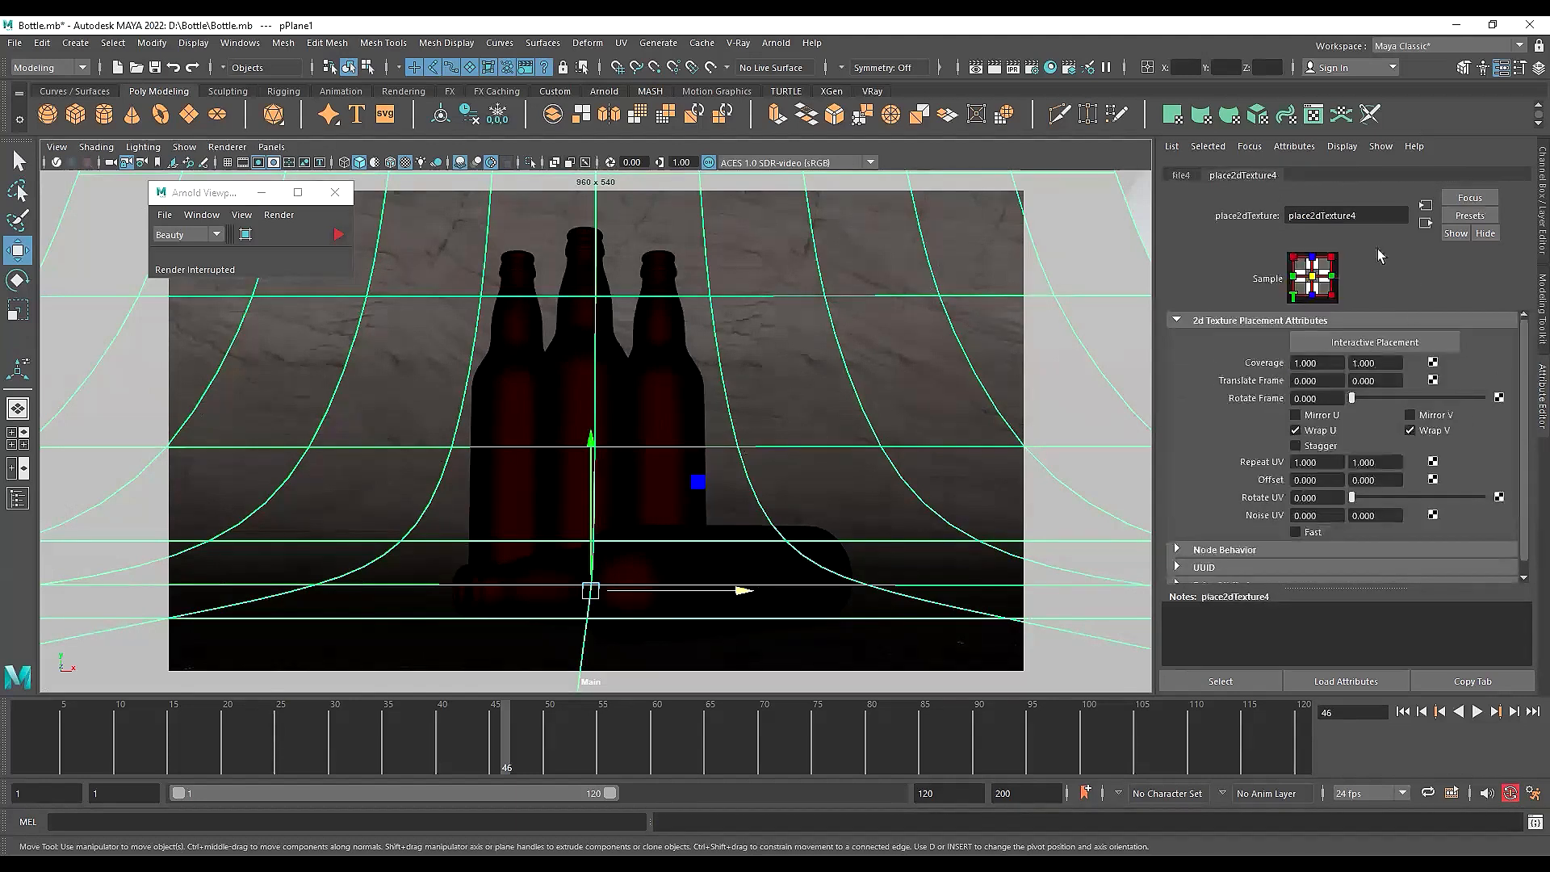
{"action": "left_click", "coordinate": [1325, 462]}
{"action": "type", "text": "3"}
{"action": "key", "text": "Tab"}
{"action": "type", "text": "3"}
{"action": "key", "text": "Return"}
Run and stop a test render in the Arnold viewport, deselect the backdrop and close the Arnold render window
{"action": "left_click", "coordinate": [334, 235]}
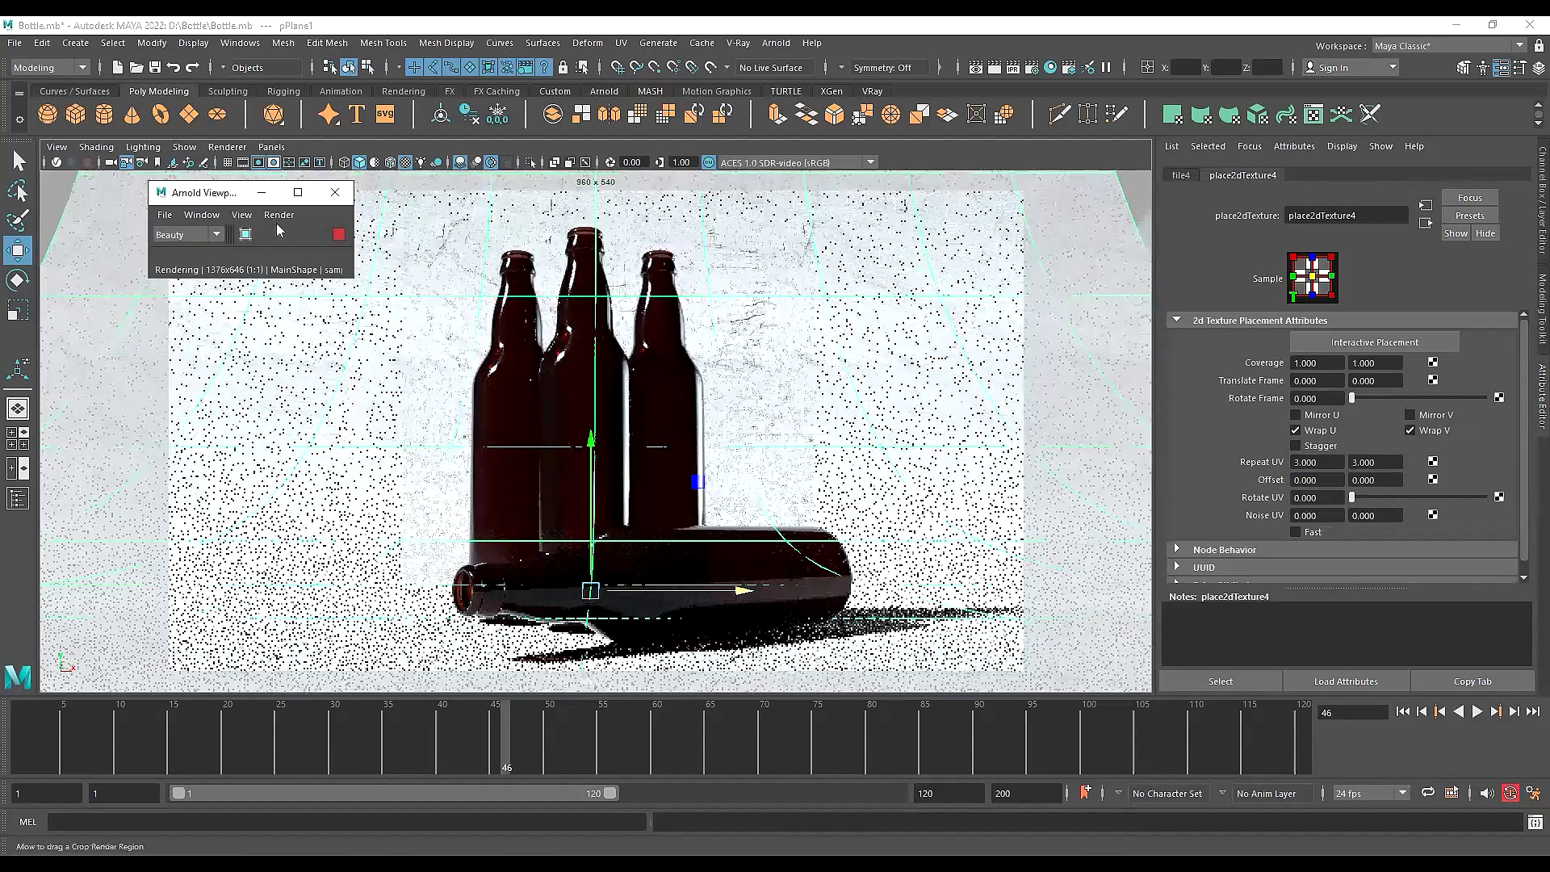
{"action": "left_click", "coordinate": [340, 235]}
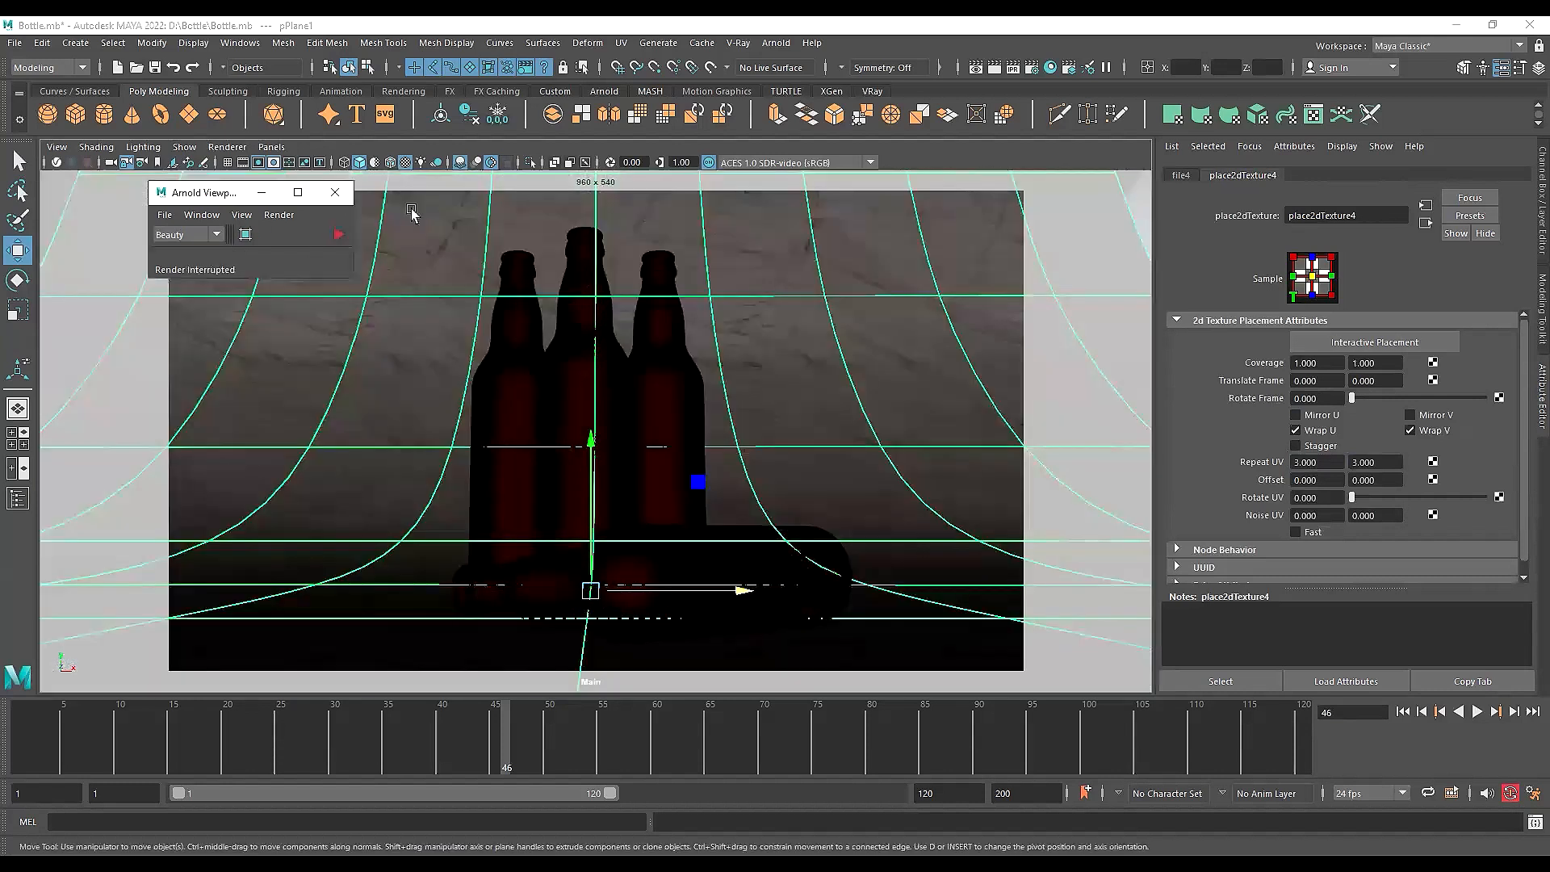
{"action": "left_click", "coordinate": [891, 375], "text": "ctrl"}
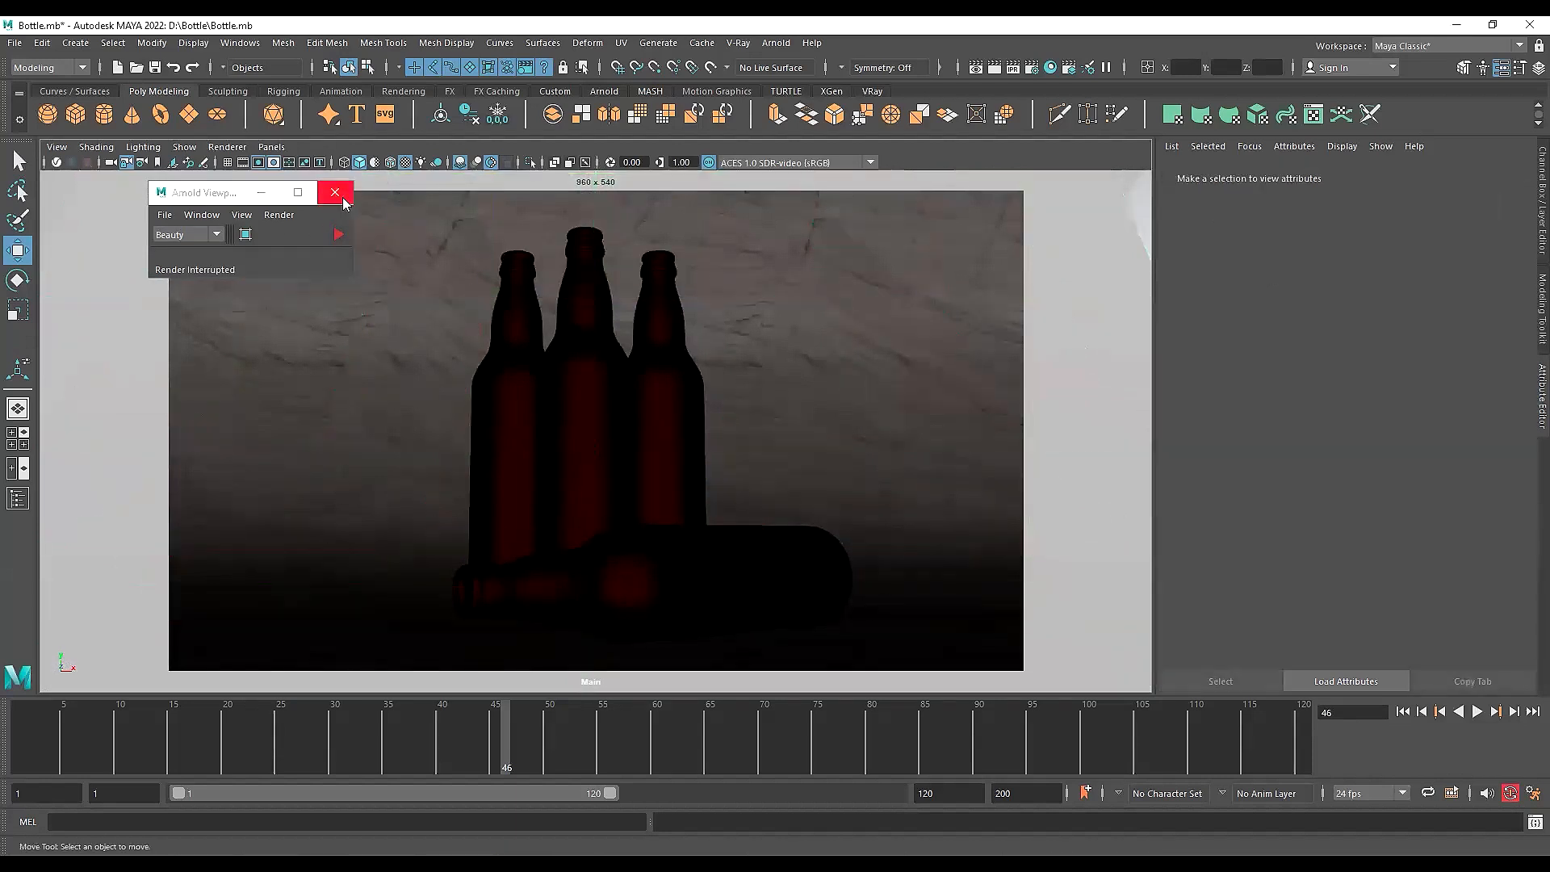
{"action": "left_click", "coordinate": [342, 199]}
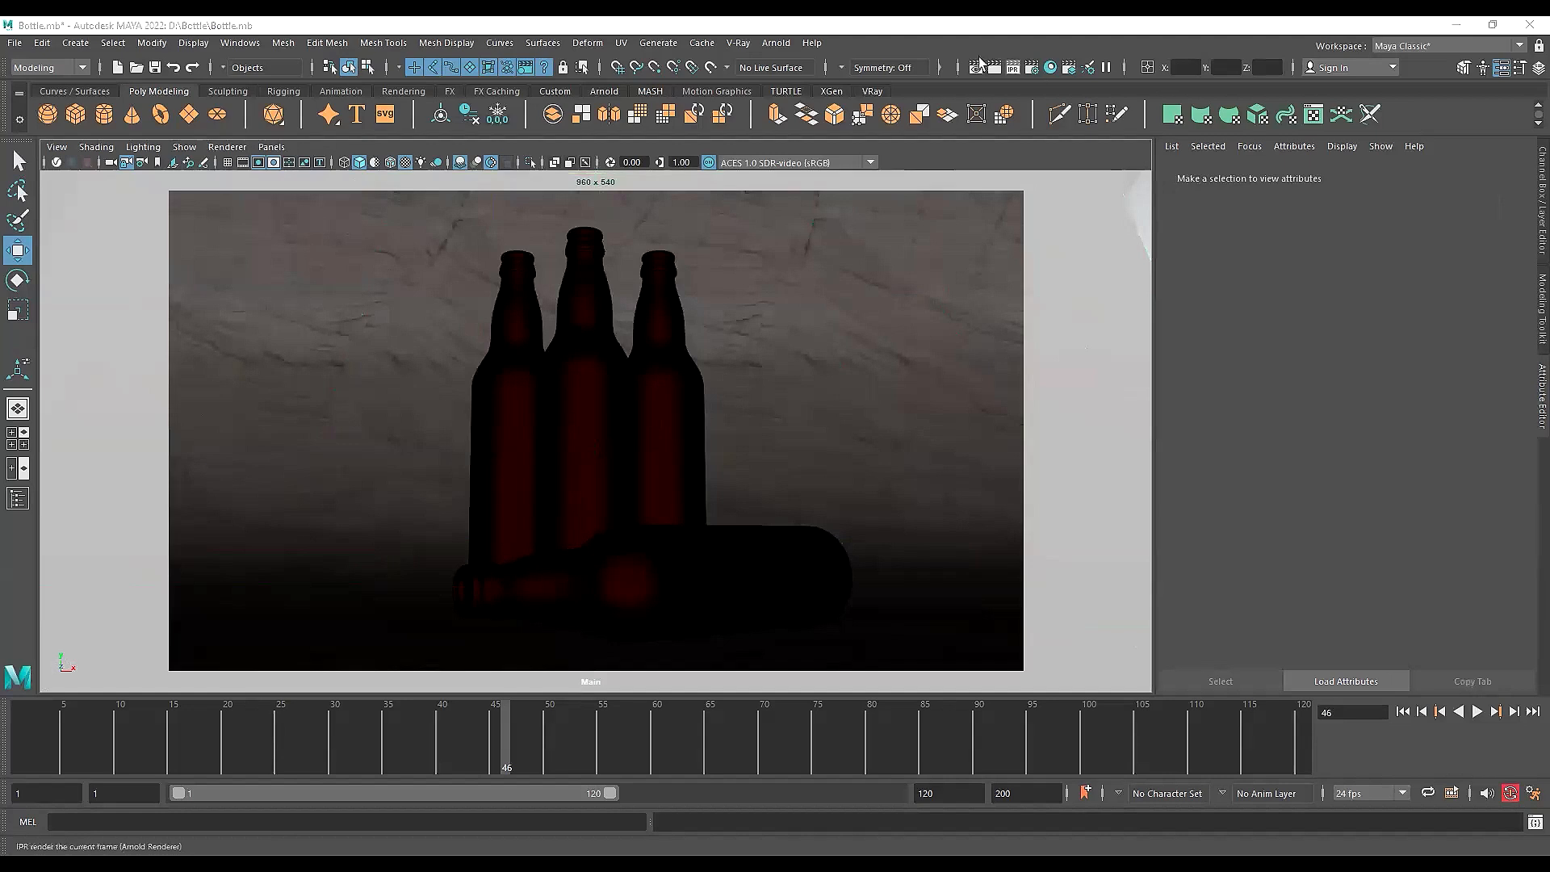
Open the render settings and set the output image format to jpeg
{"action": "left_click", "coordinate": [1034, 70]}
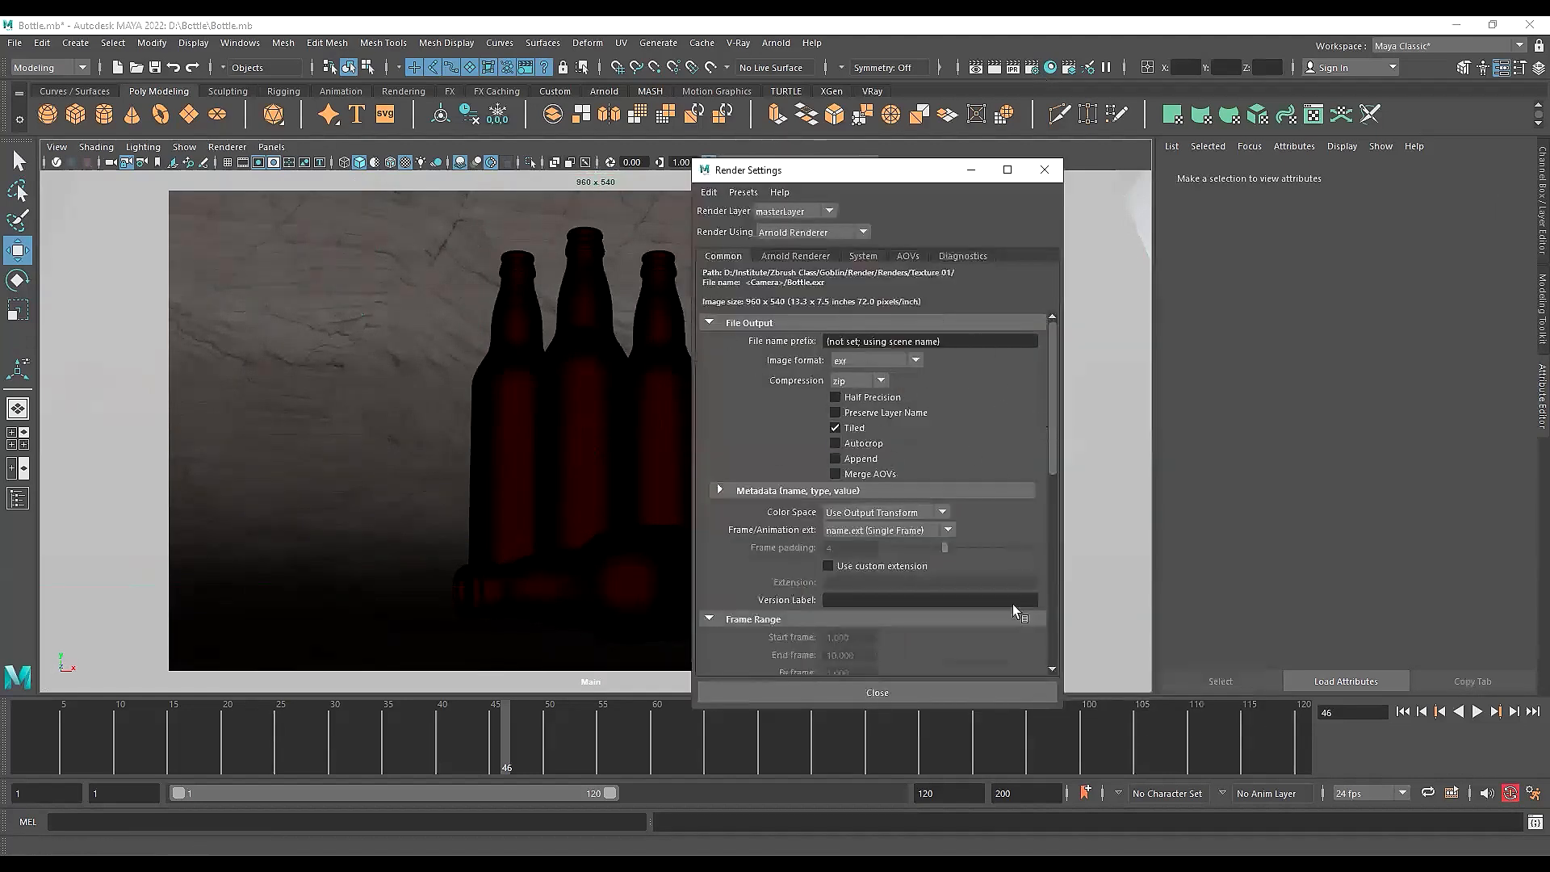
{"action": "left_click_drag", "start_coordinate": [911, 711], "coordinate": [910, 751]}
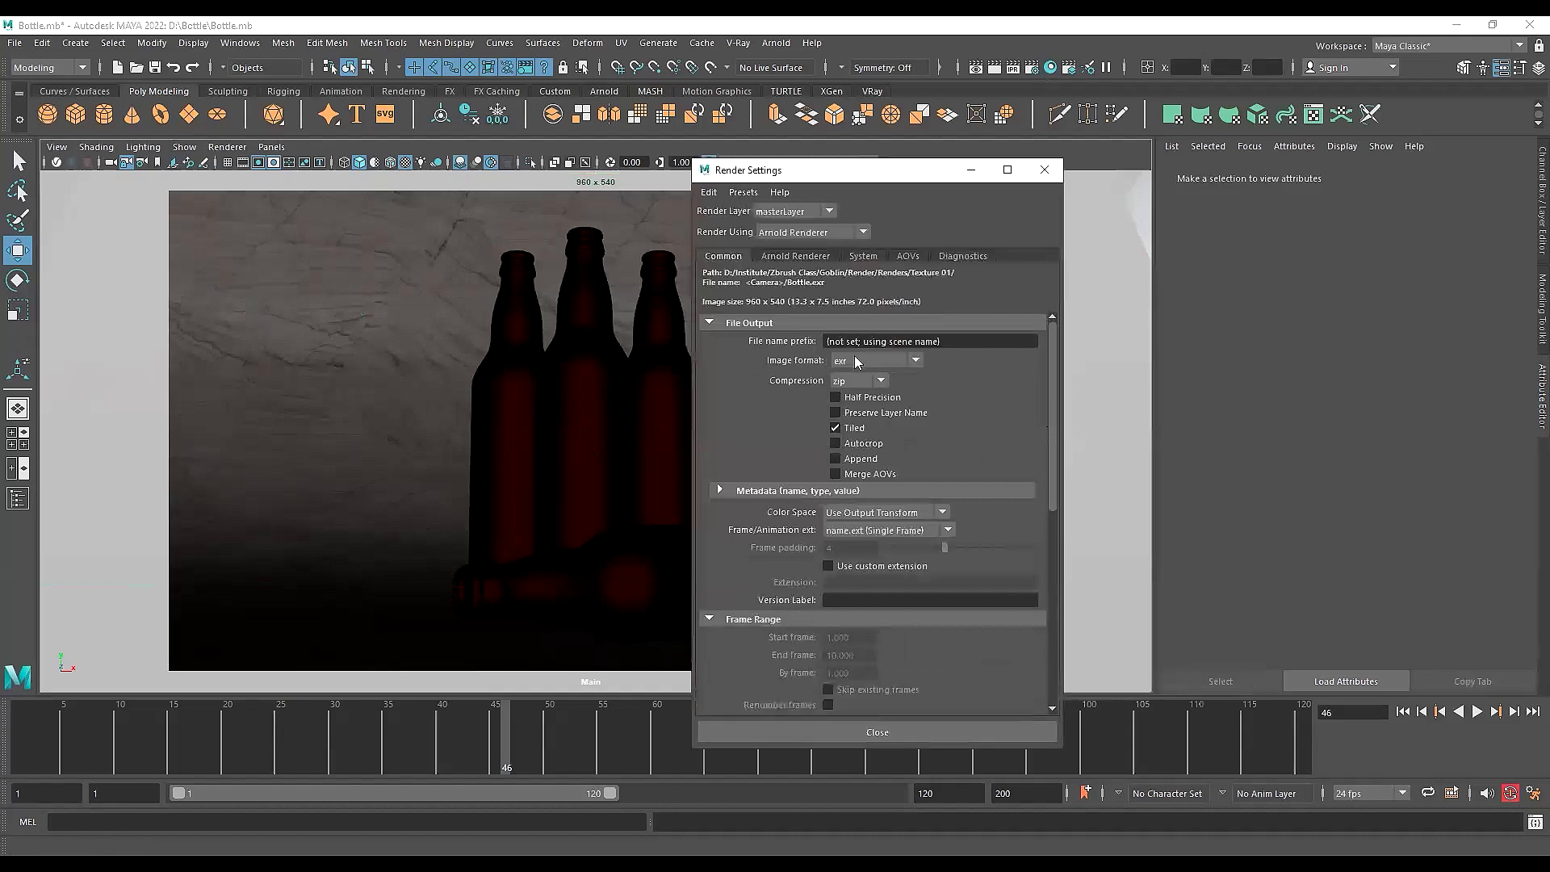
{"action": "left_click", "coordinate": [854, 360]}
{"action": "left_click", "coordinate": [847, 378]}
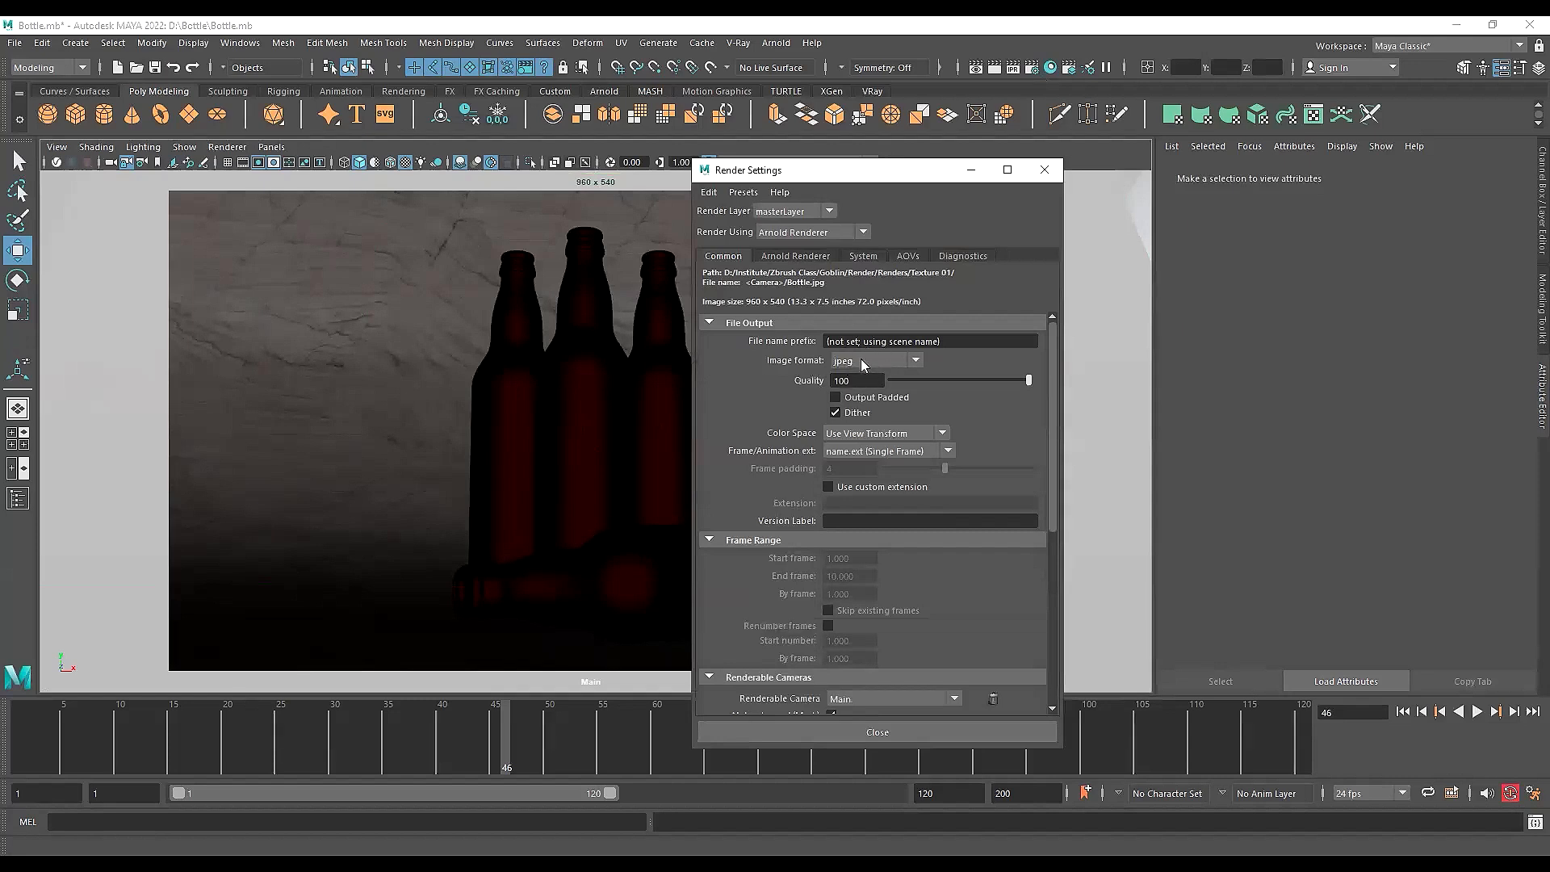
{"action": "left_click", "coordinate": [861, 360]}
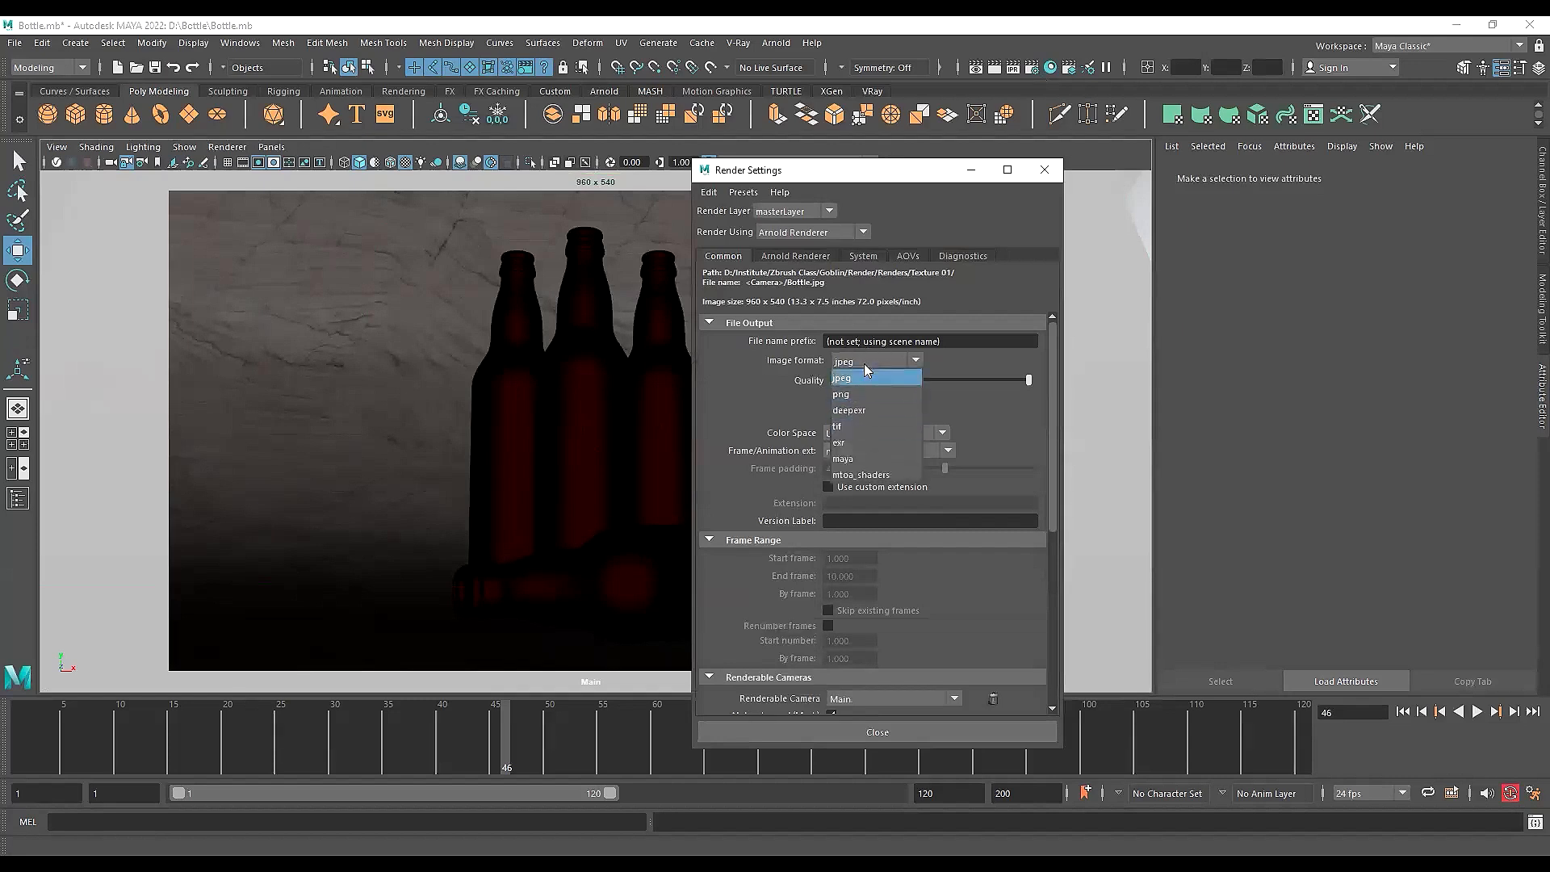
{"action": "left_click", "coordinate": [893, 370]}
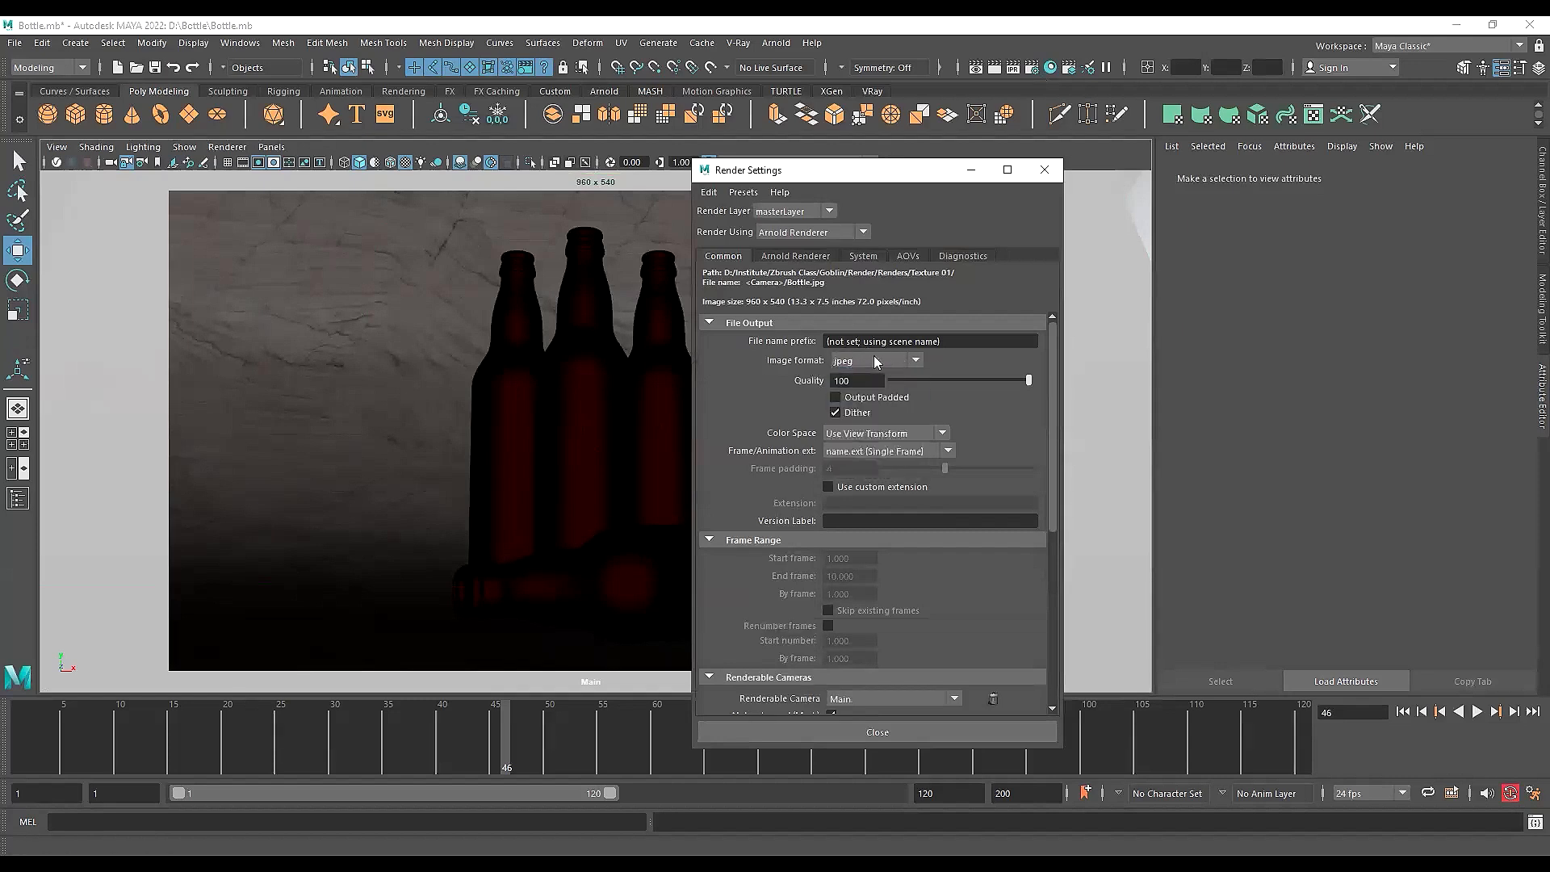
{"action": "left_click", "coordinate": [874, 355]}
{"action": "left_click", "coordinate": [882, 179]}
Remove persp from the renderable cameras and set the image size preset to HD_1080
{"action": "left_click_drag", "start_coordinate": [882, 159], "coordinate": [881, 131]}
{"action": "scroll", "coordinate": [741, 548], "scroll_direction": "down", "scroll_amount": 4}
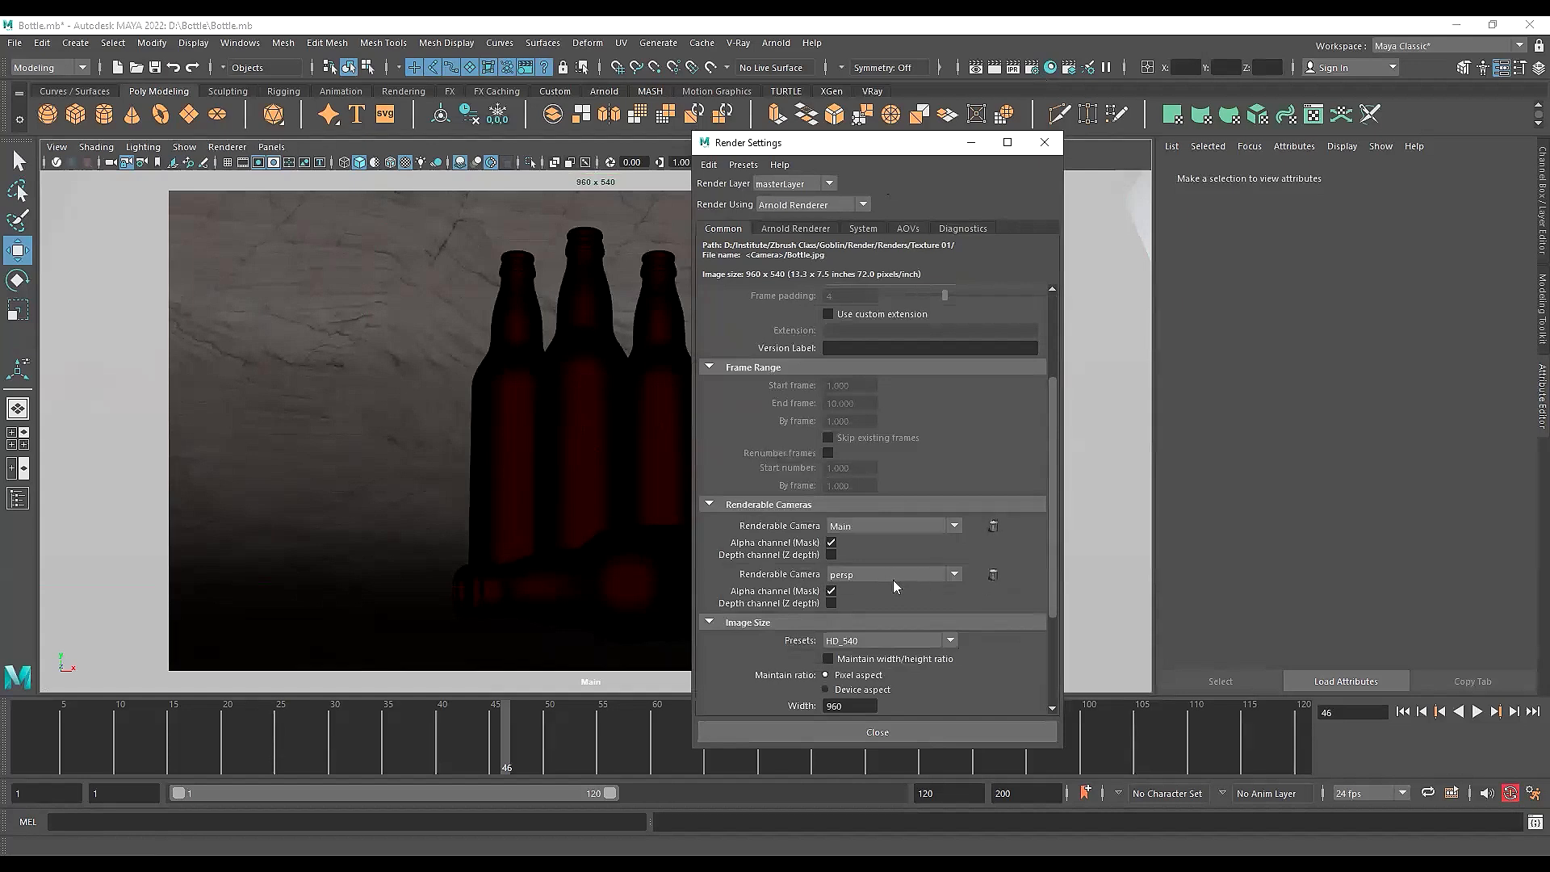
{"action": "left_click", "coordinate": [992, 573]}
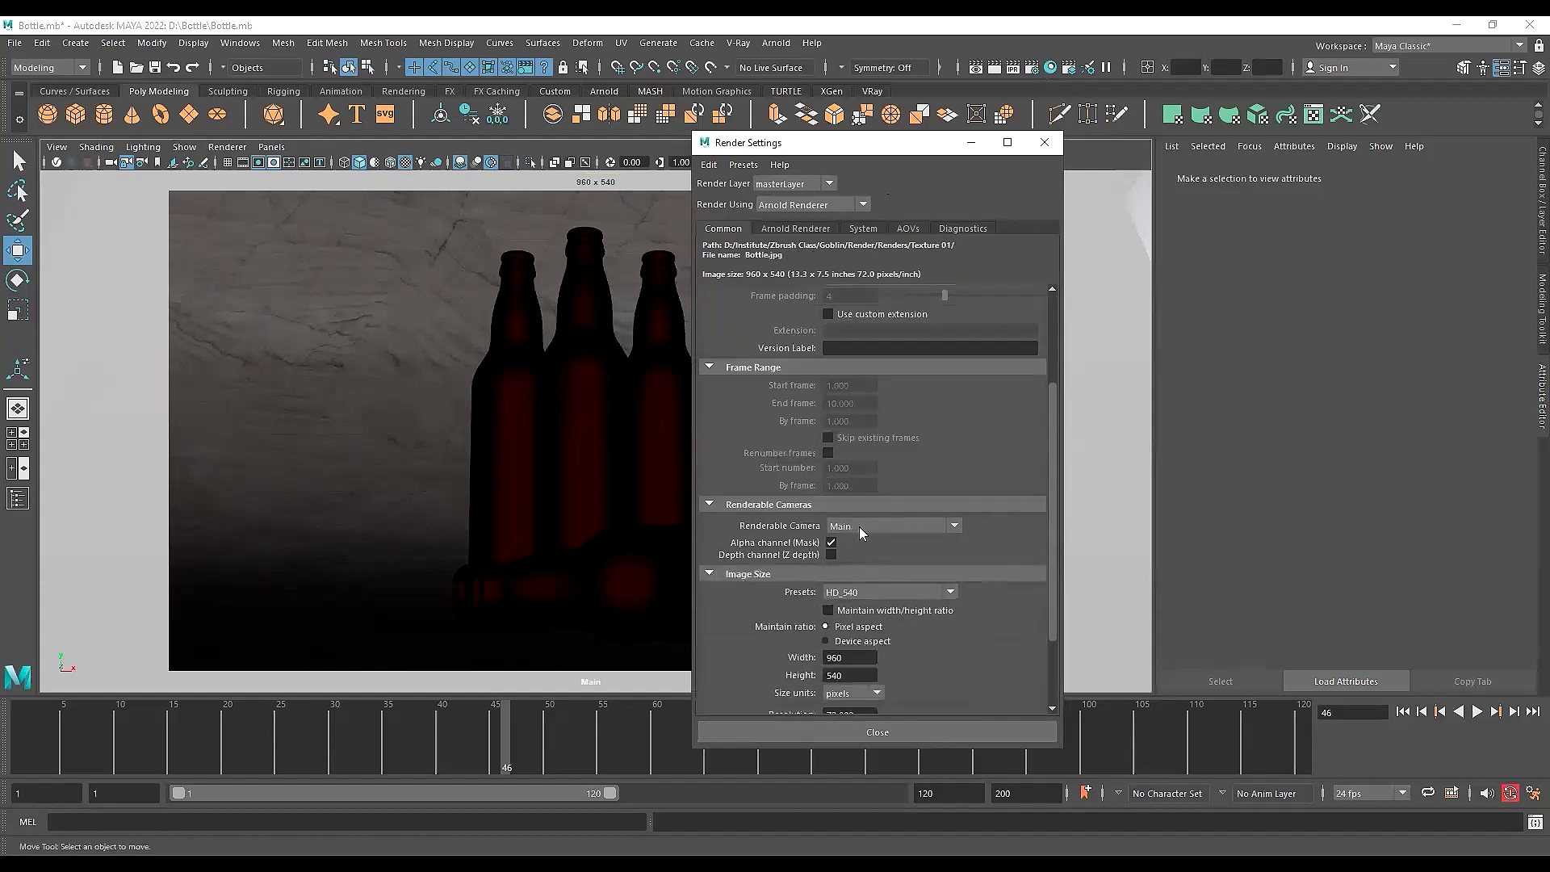
{"action": "scroll", "coordinate": [757, 559], "scroll_direction": "down", "scroll_amount": 1}
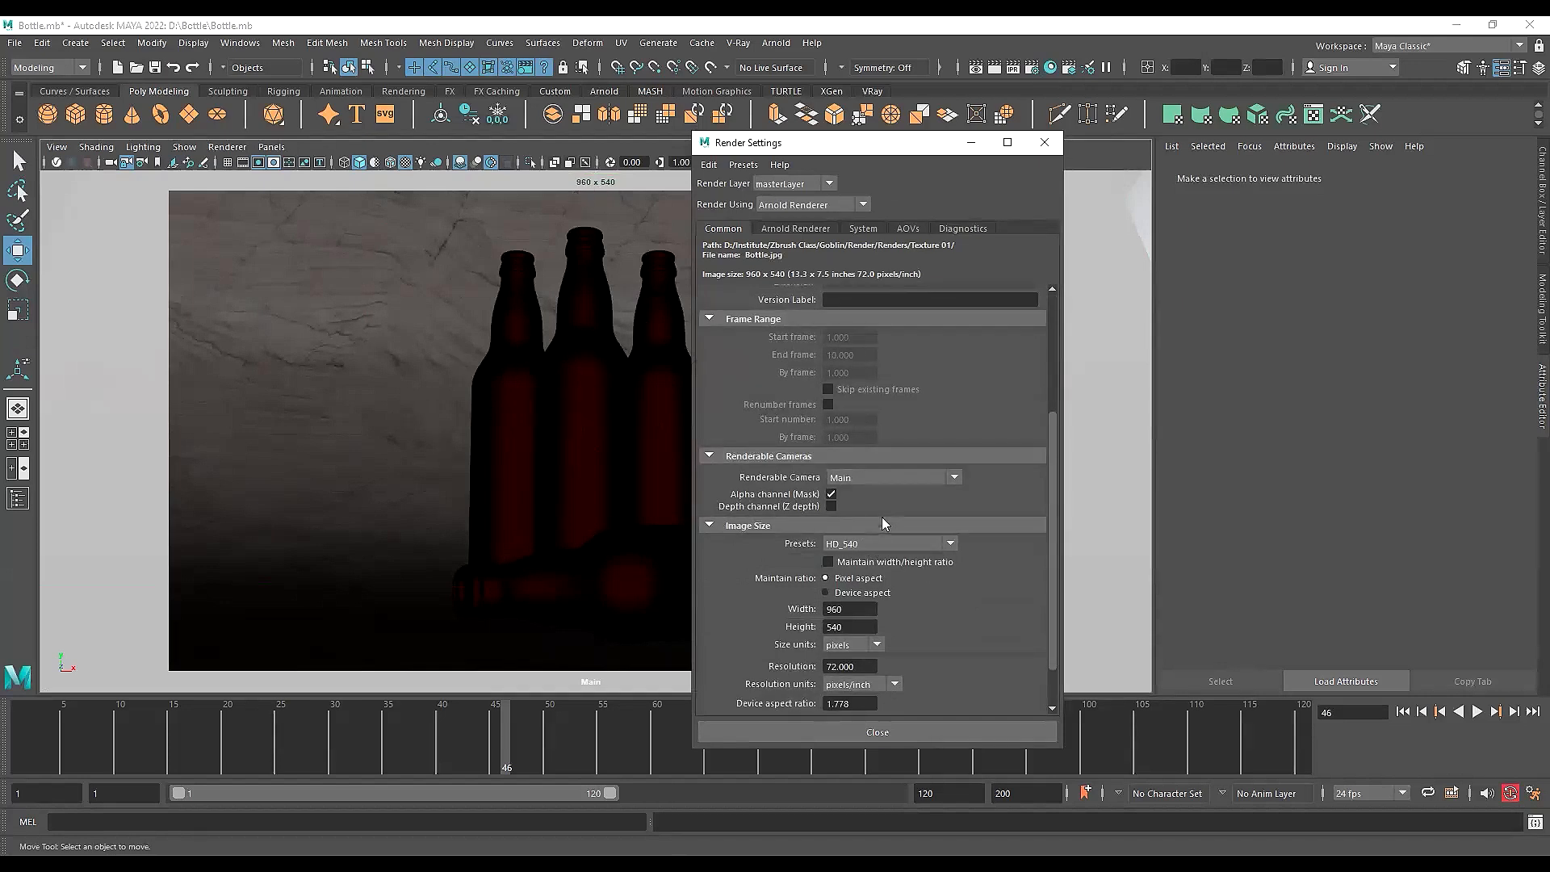
{"action": "left_click", "coordinate": [879, 539]}
{"action": "scroll", "coordinate": [885, 598], "scroll_direction": "up", "scroll_amount": 2}
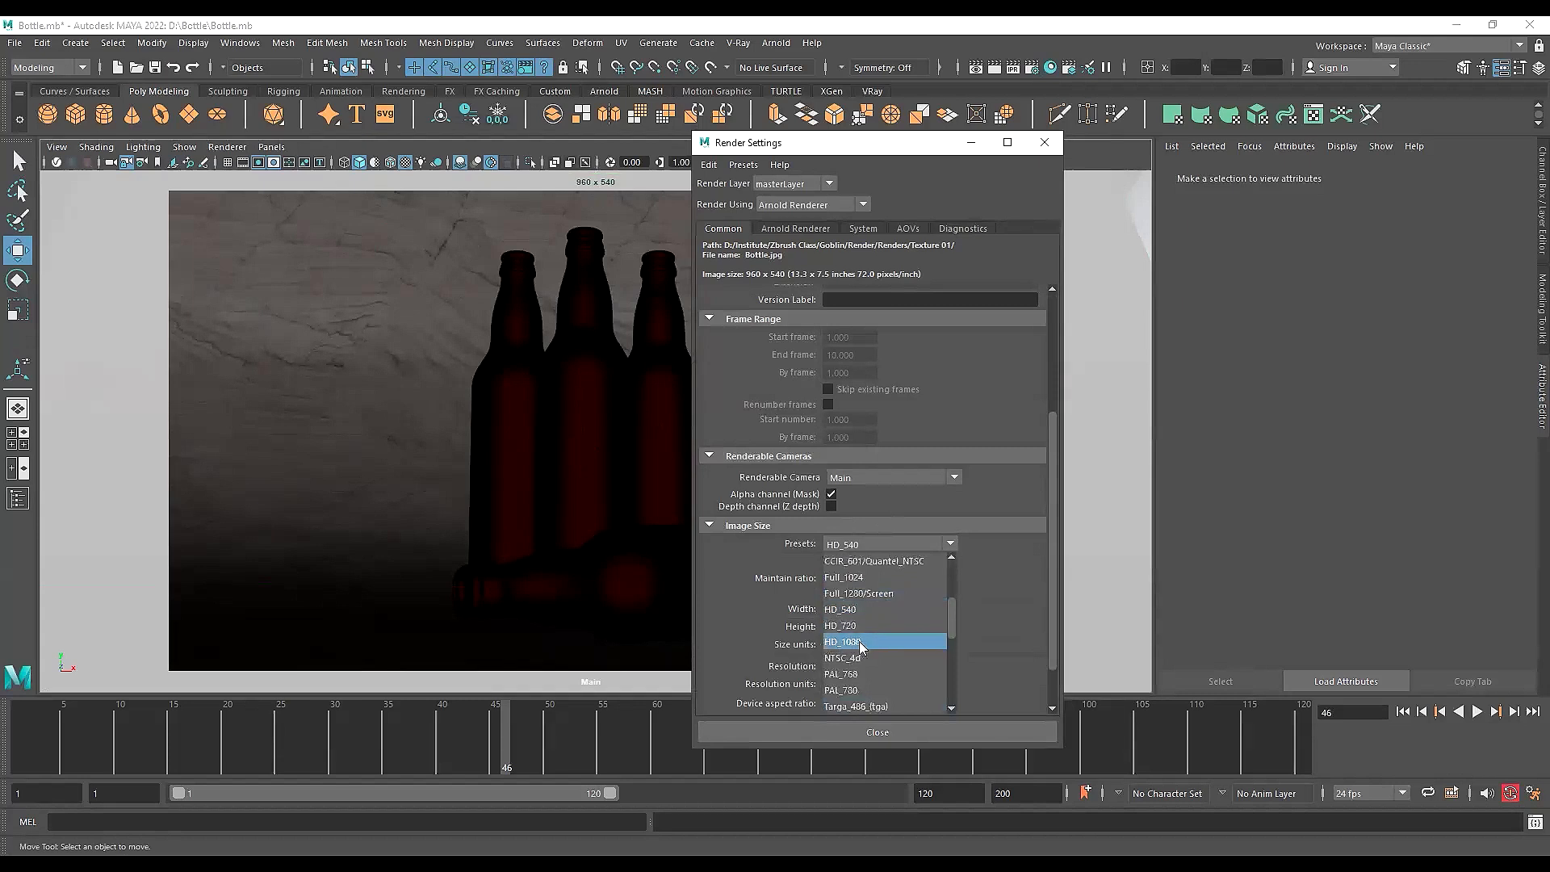
{"action": "left_click", "coordinate": [857, 647]}
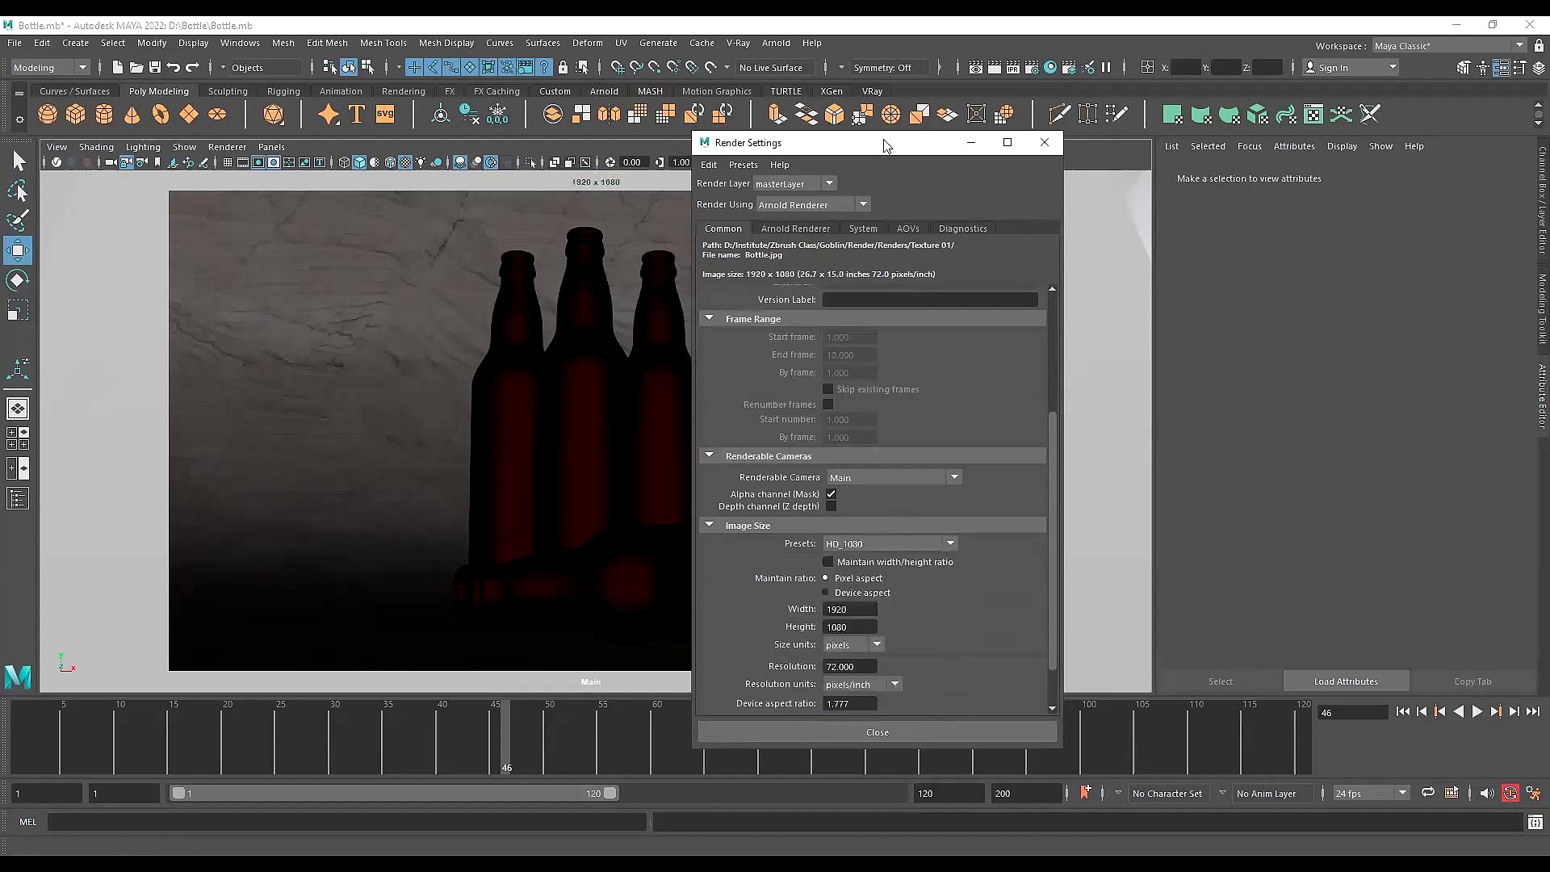
{"action": "left_click_drag", "start_coordinate": [884, 145], "coordinate": [1054, 125]}
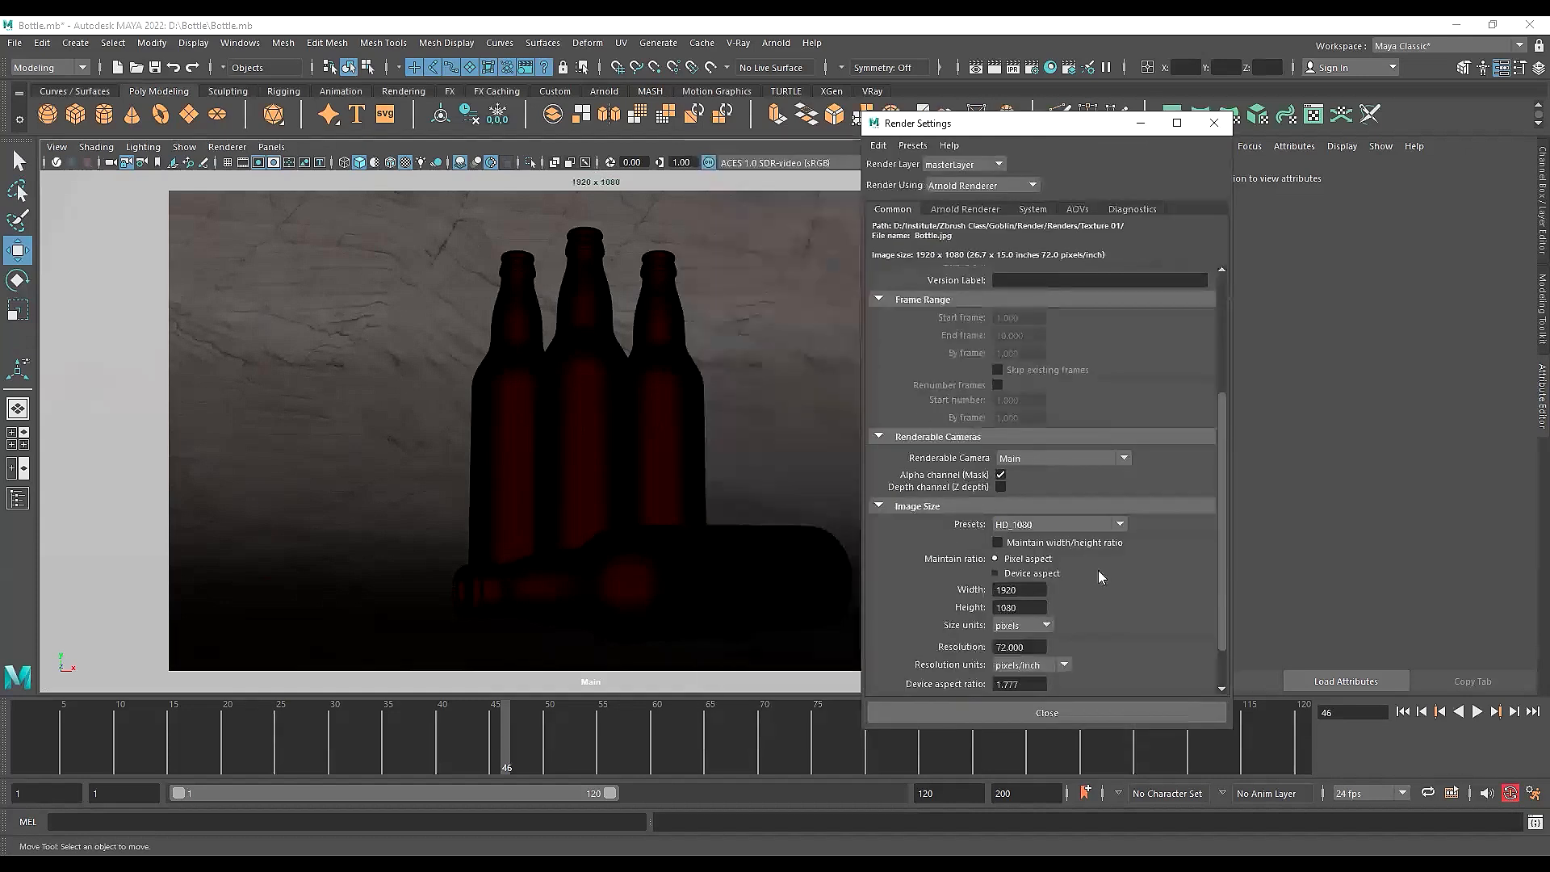
Show the Arnold sampling settings and move the Render Settings window clear of the bottles in the viewport
{"action": "scroll", "coordinate": [964, 386], "scroll_direction": "up", "scroll_amount": 2}
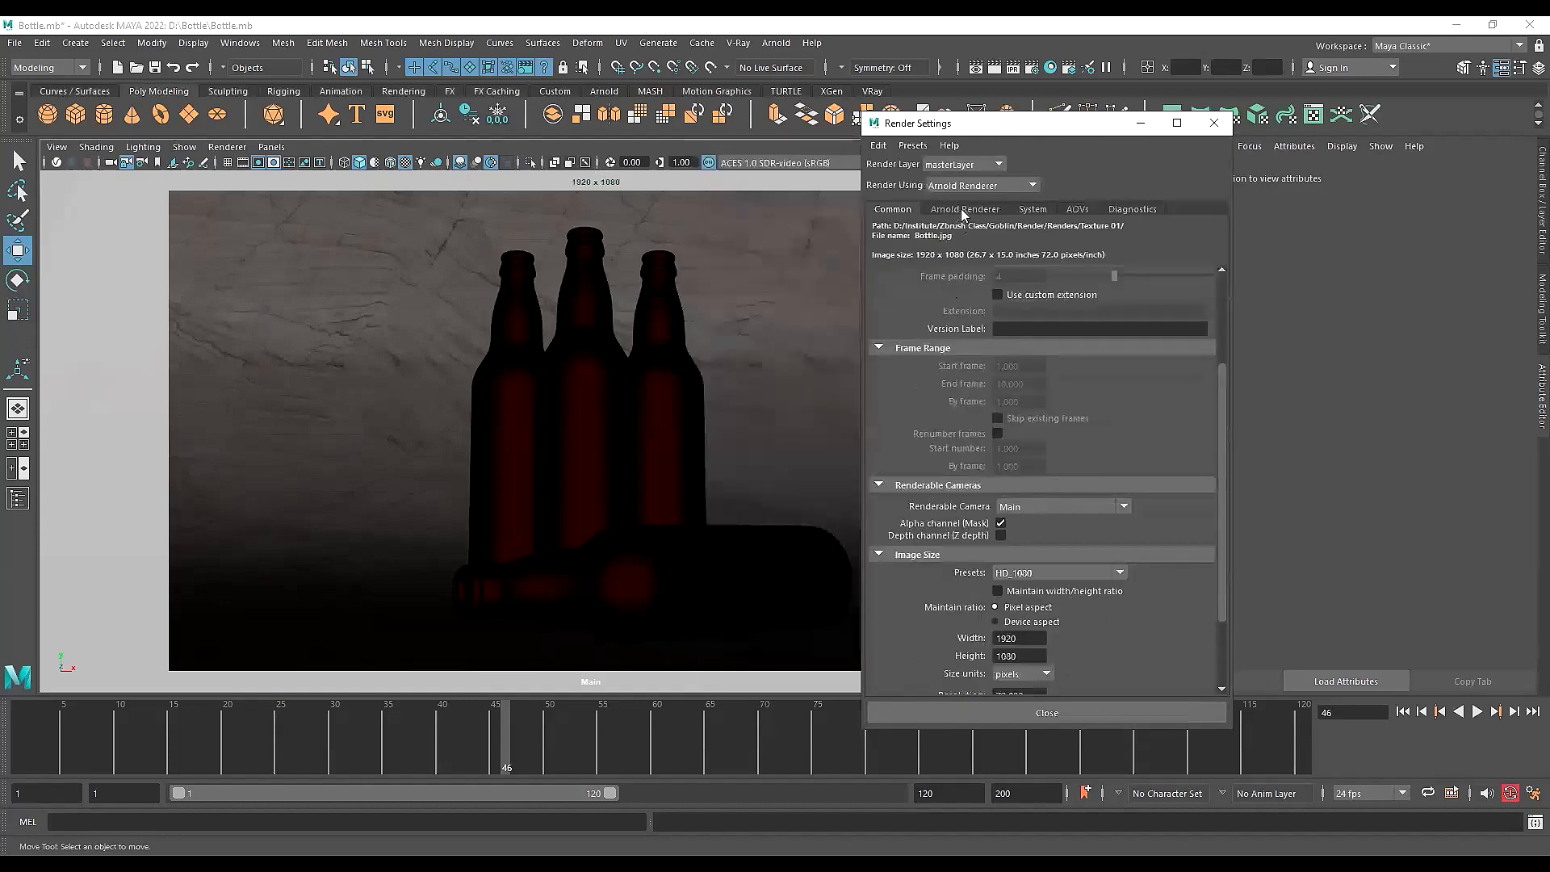
{"action": "left_click", "coordinate": [960, 208]}
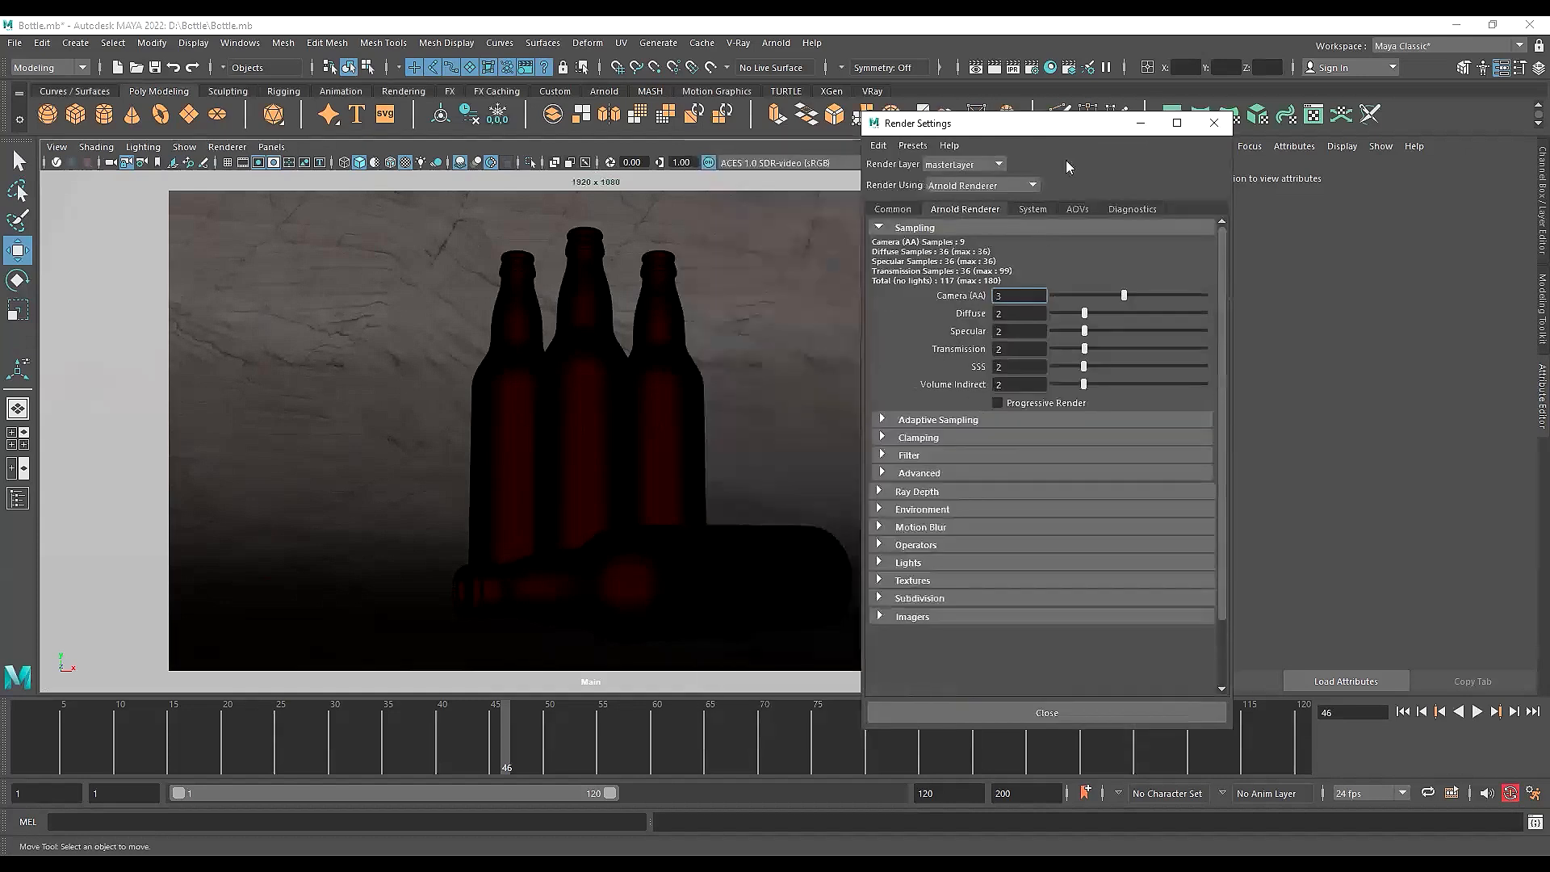
{"action": "left_click_drag", "start_coordinate": [1069, 129], "coordinate": [1113, 164]}
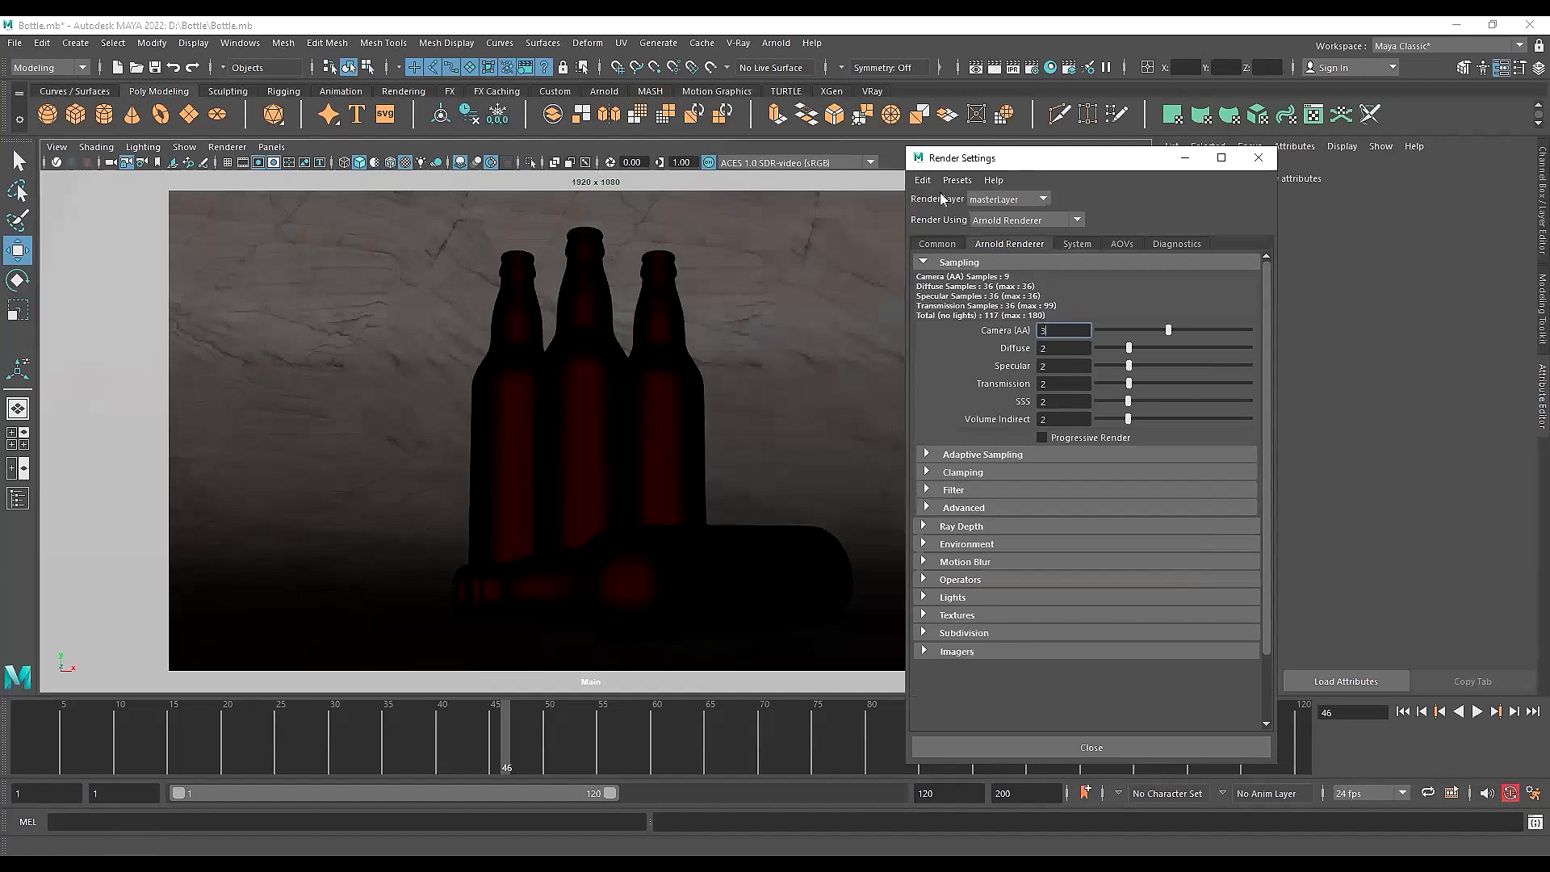
{"action": "left_click_drag", "start_coordinate": [1072, 165], "coordinate": [1269, 179]}
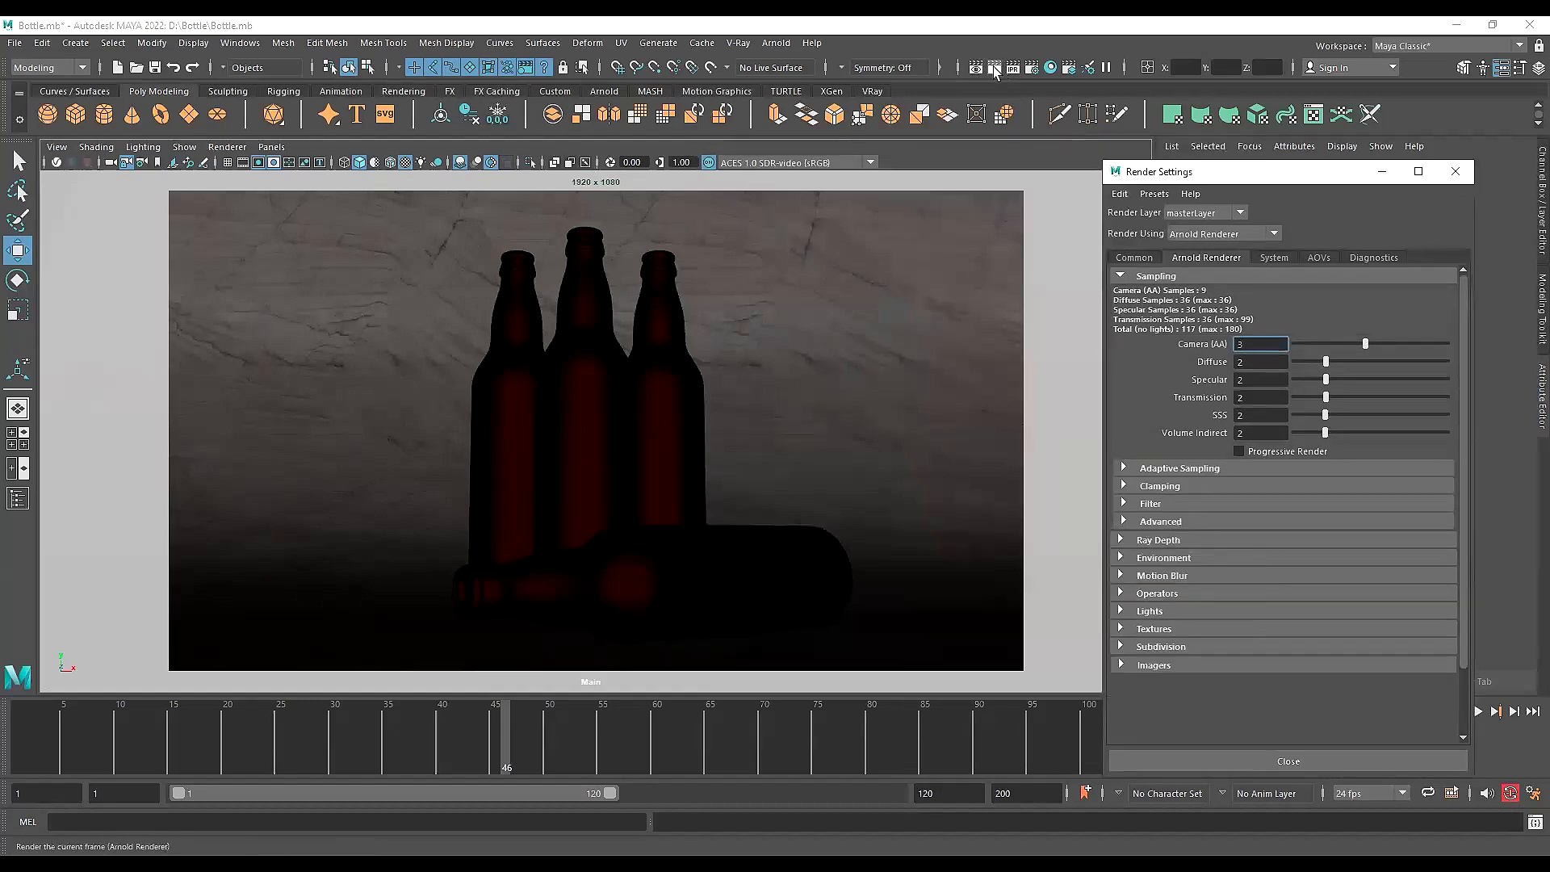
Render the current frame with Arnold, cancel the render and reposition the Render View window
{"action": "left_click", "coordinate": [995, 70]}
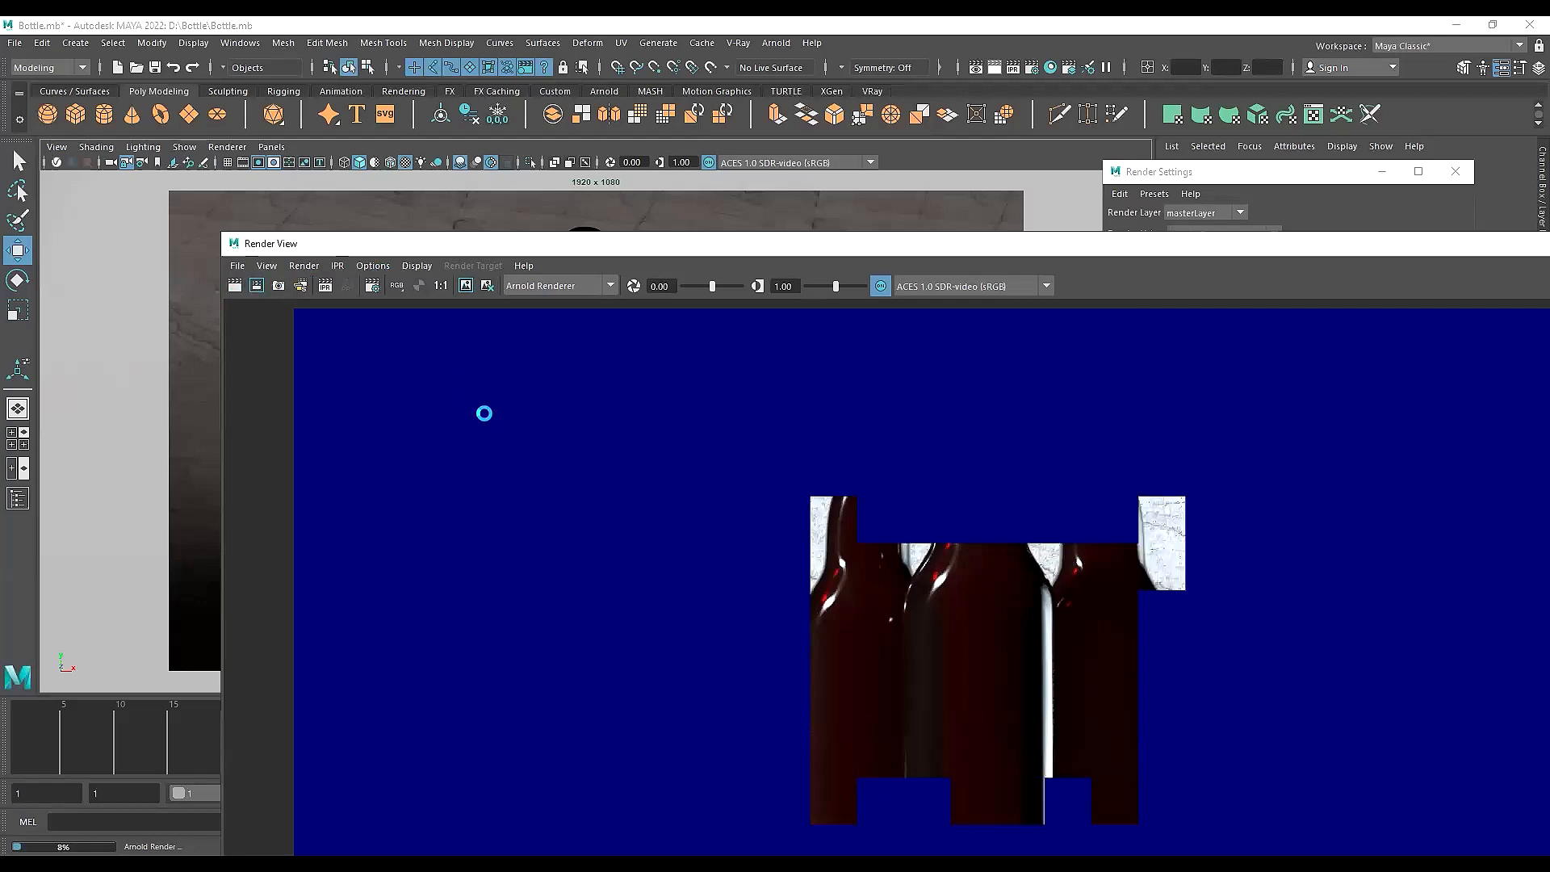
{"action": "key", "text": "Escape"}
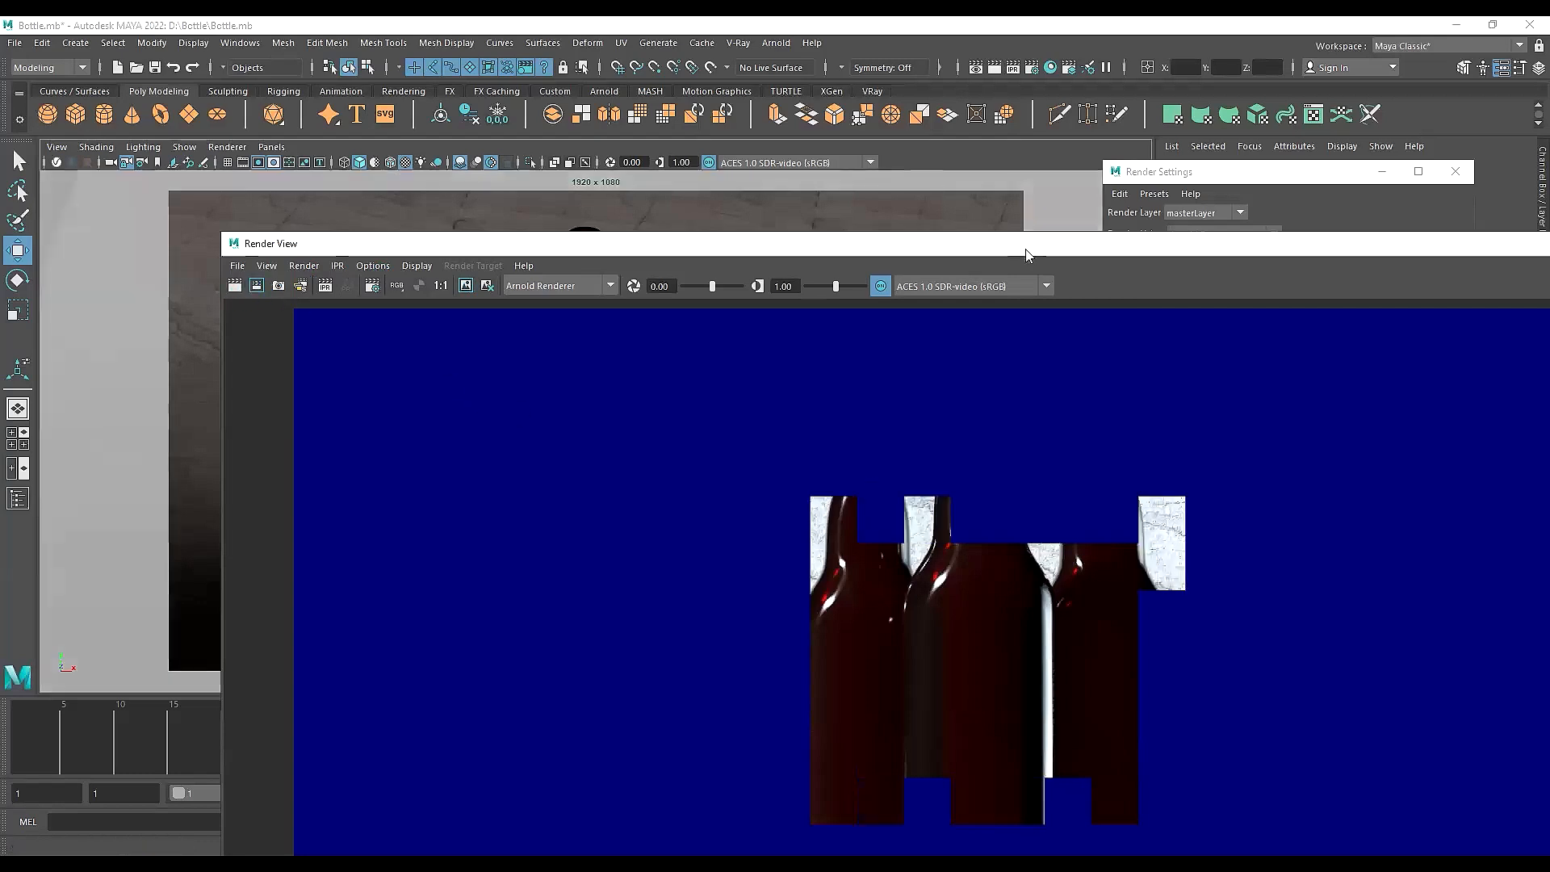
{"action": "left_click_drag", "start_coordinate": [1026, 250], "coordinate": [927, 502]}
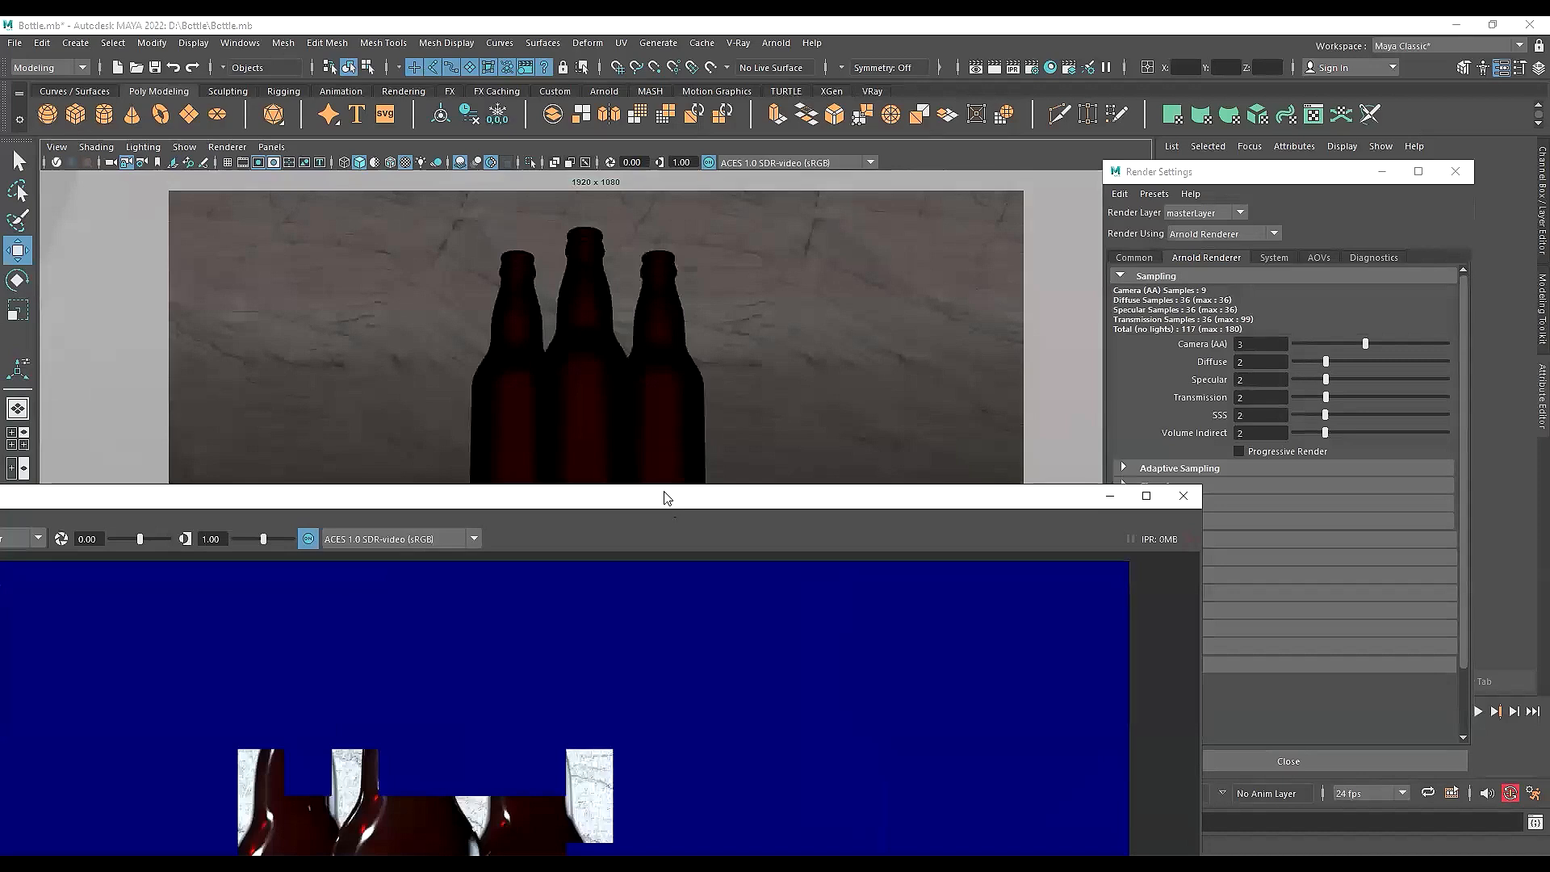
{"action": "left_click_drag", "start_coordinate": [667, 496], "coordinate": [1047, 235]}
Start an IPR render from the Main camera in the Render View
{"action": "left_click", "coordinate": [154, 257]}
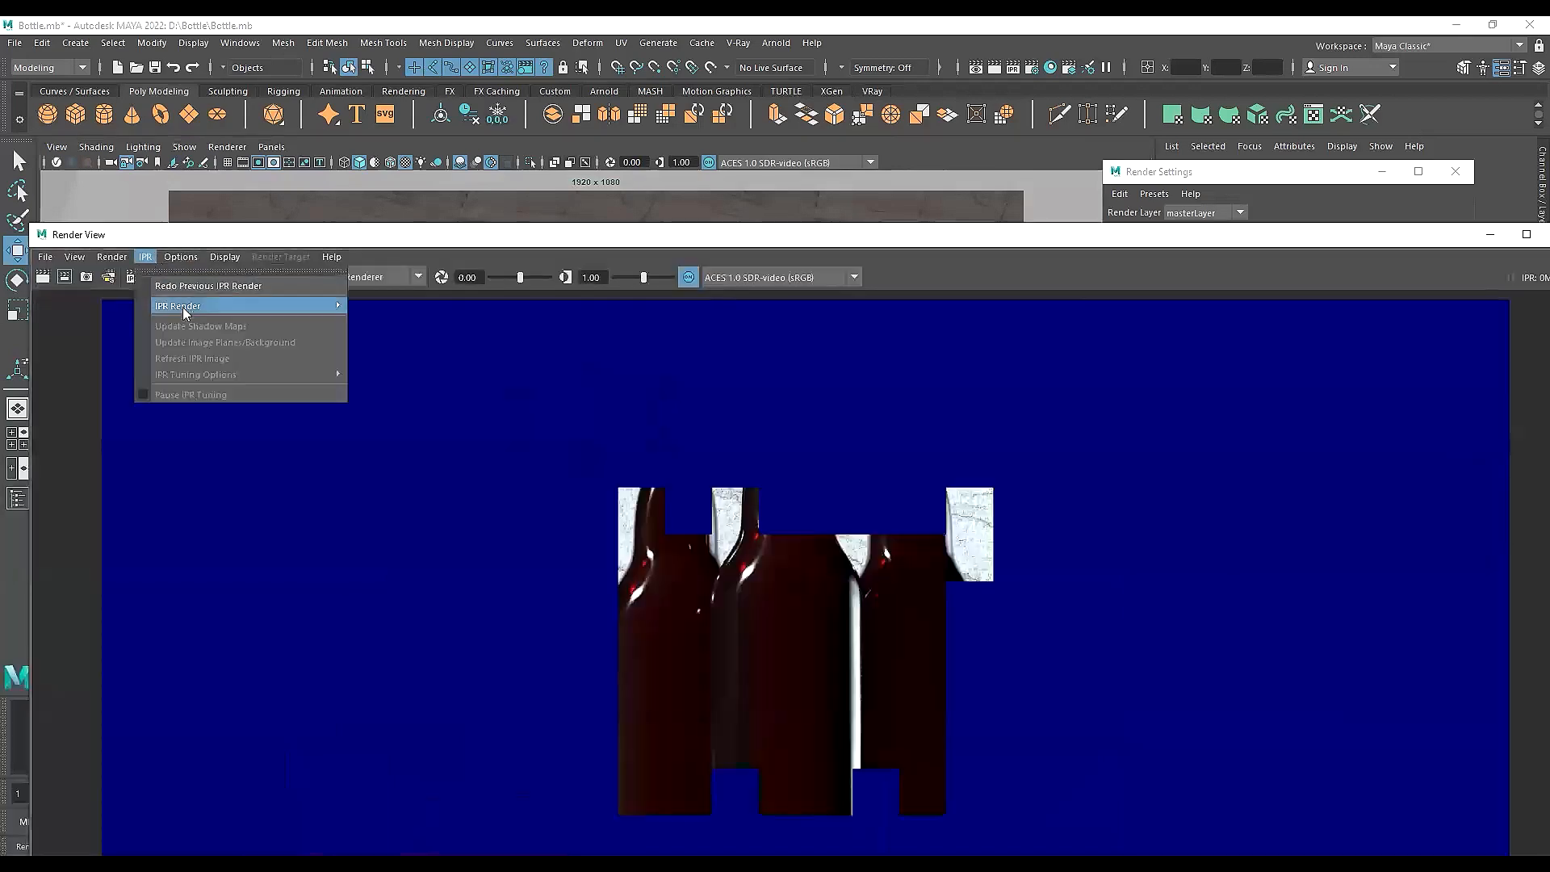
{"action": "mouse_move", "coordinate": [183, 307]}
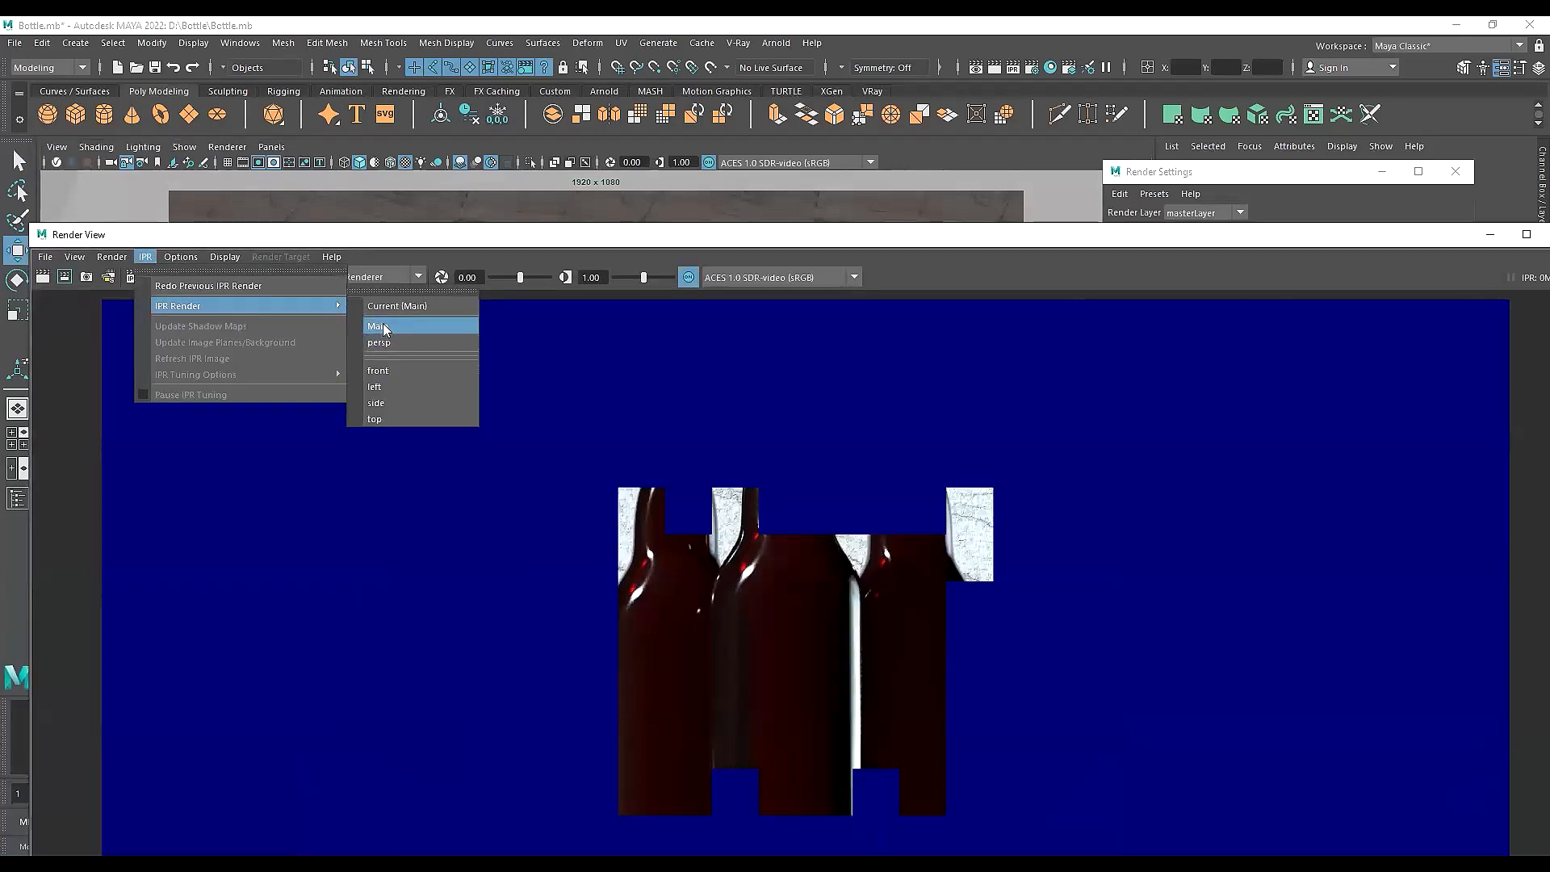
{"action": "left_click", "coordinate": [385, 327]}
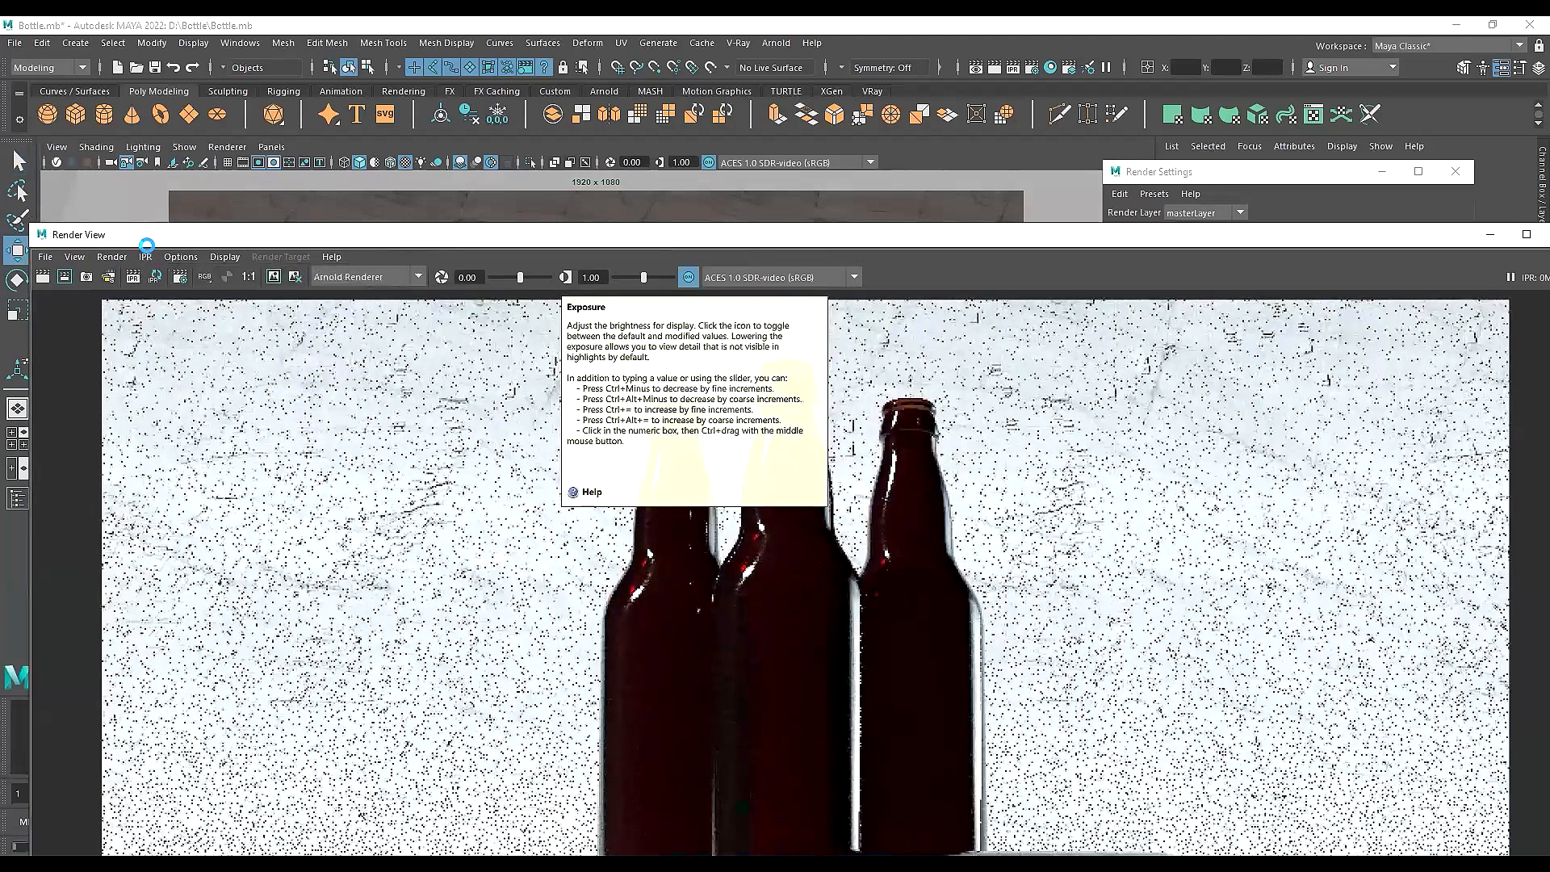
Pause the IPR render and shrink the Render View window to sit beside the Render Settings
{"action": "left_click_drag", "start_coordinate": [310, 244], "coordinate": [2, 205]}
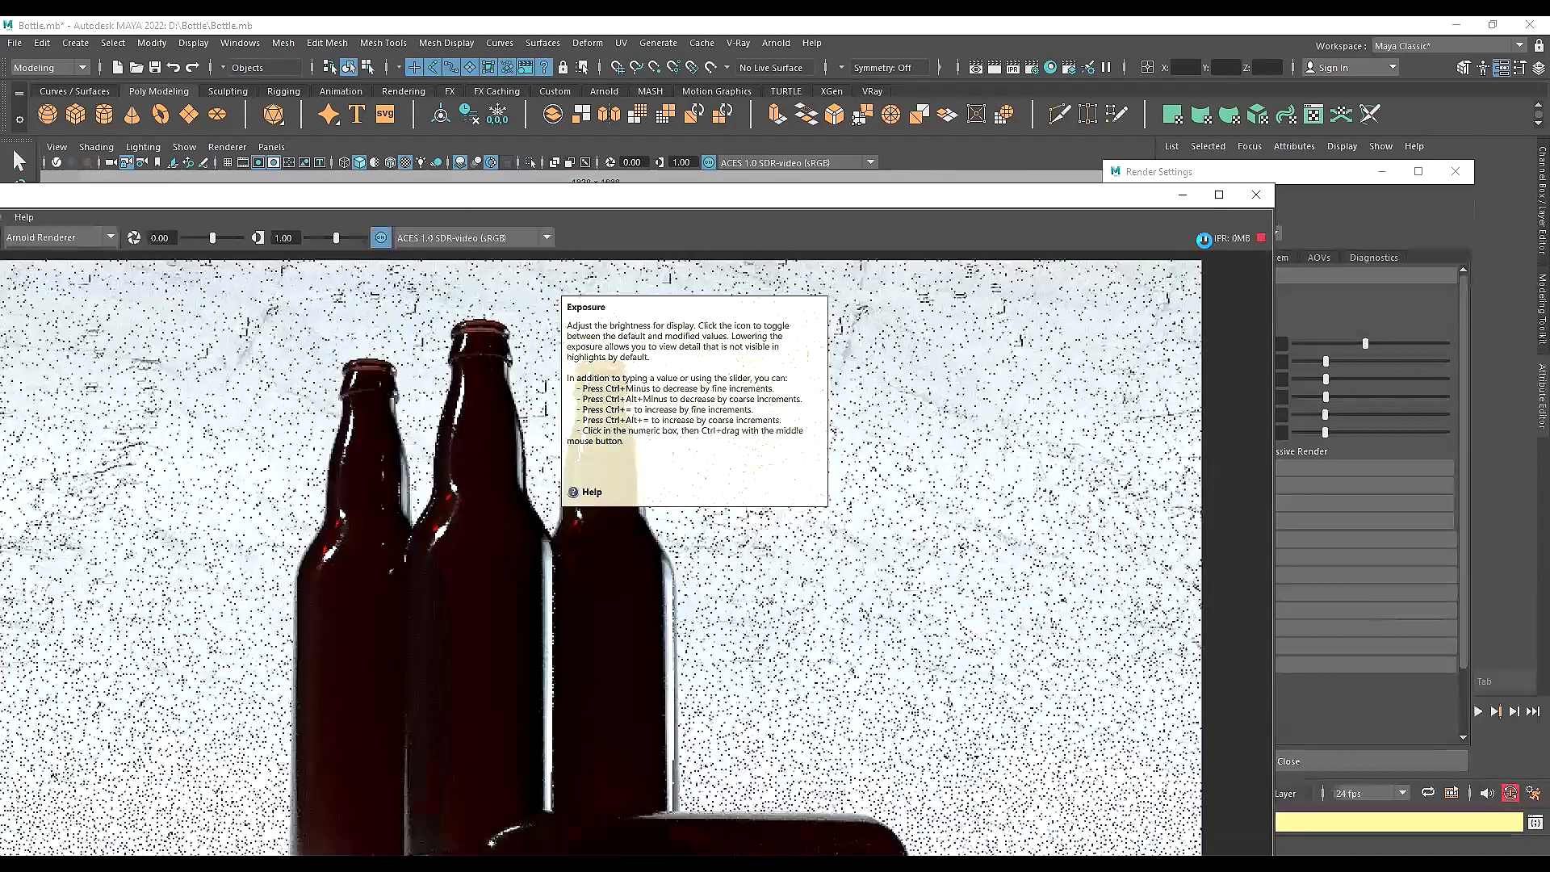
{"action": "left_click", "coordinate": [1202, 239]}
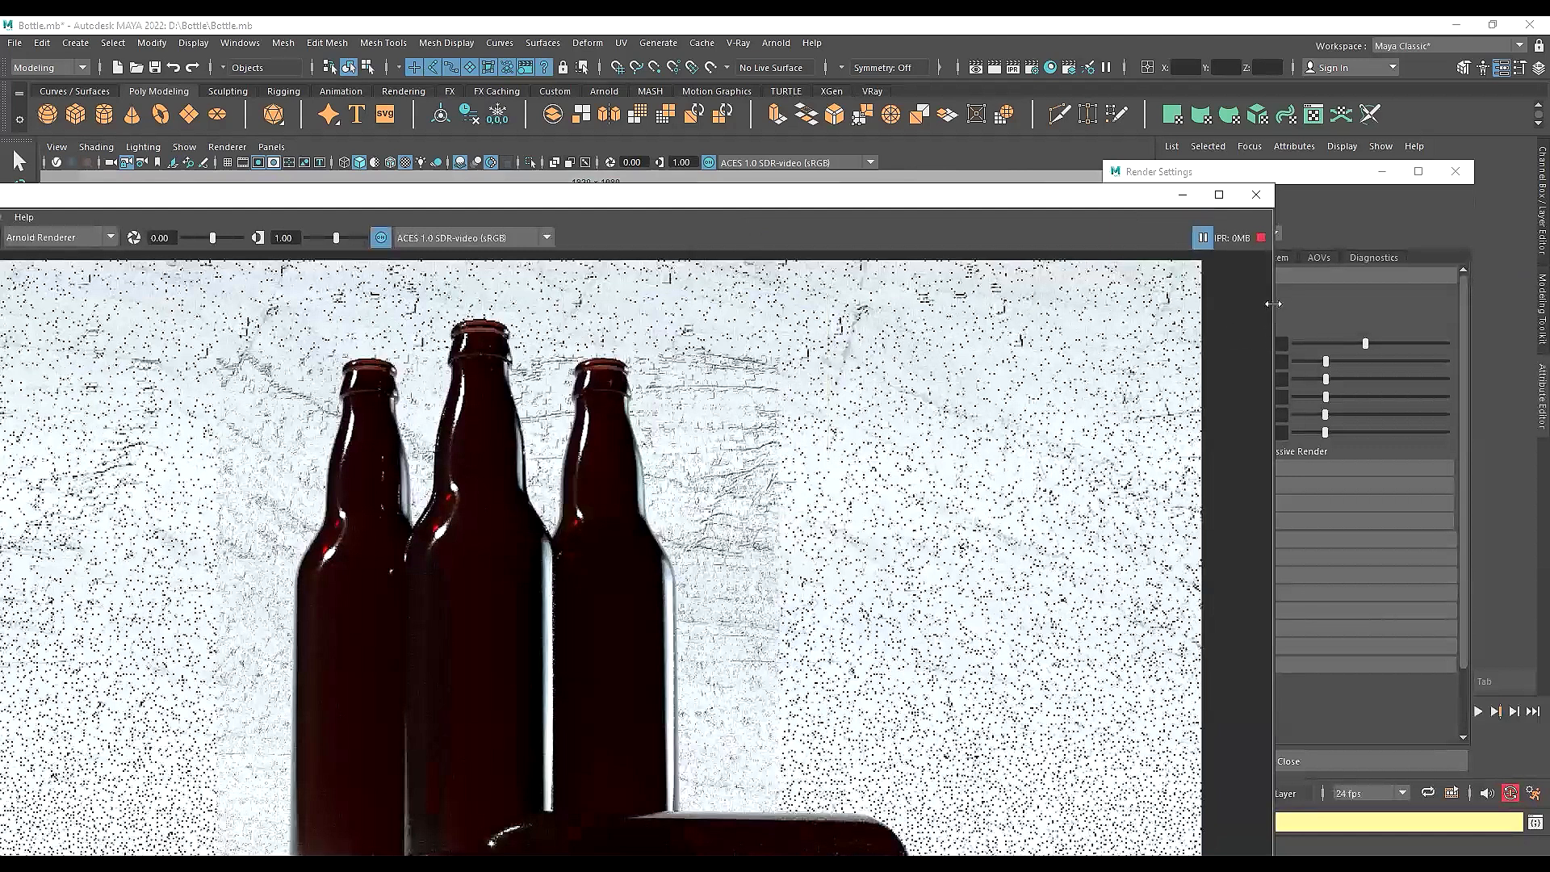
{"action": "left_click_drag", "start_coordinate": [1273, 303], "coordinate": [465, 304]}
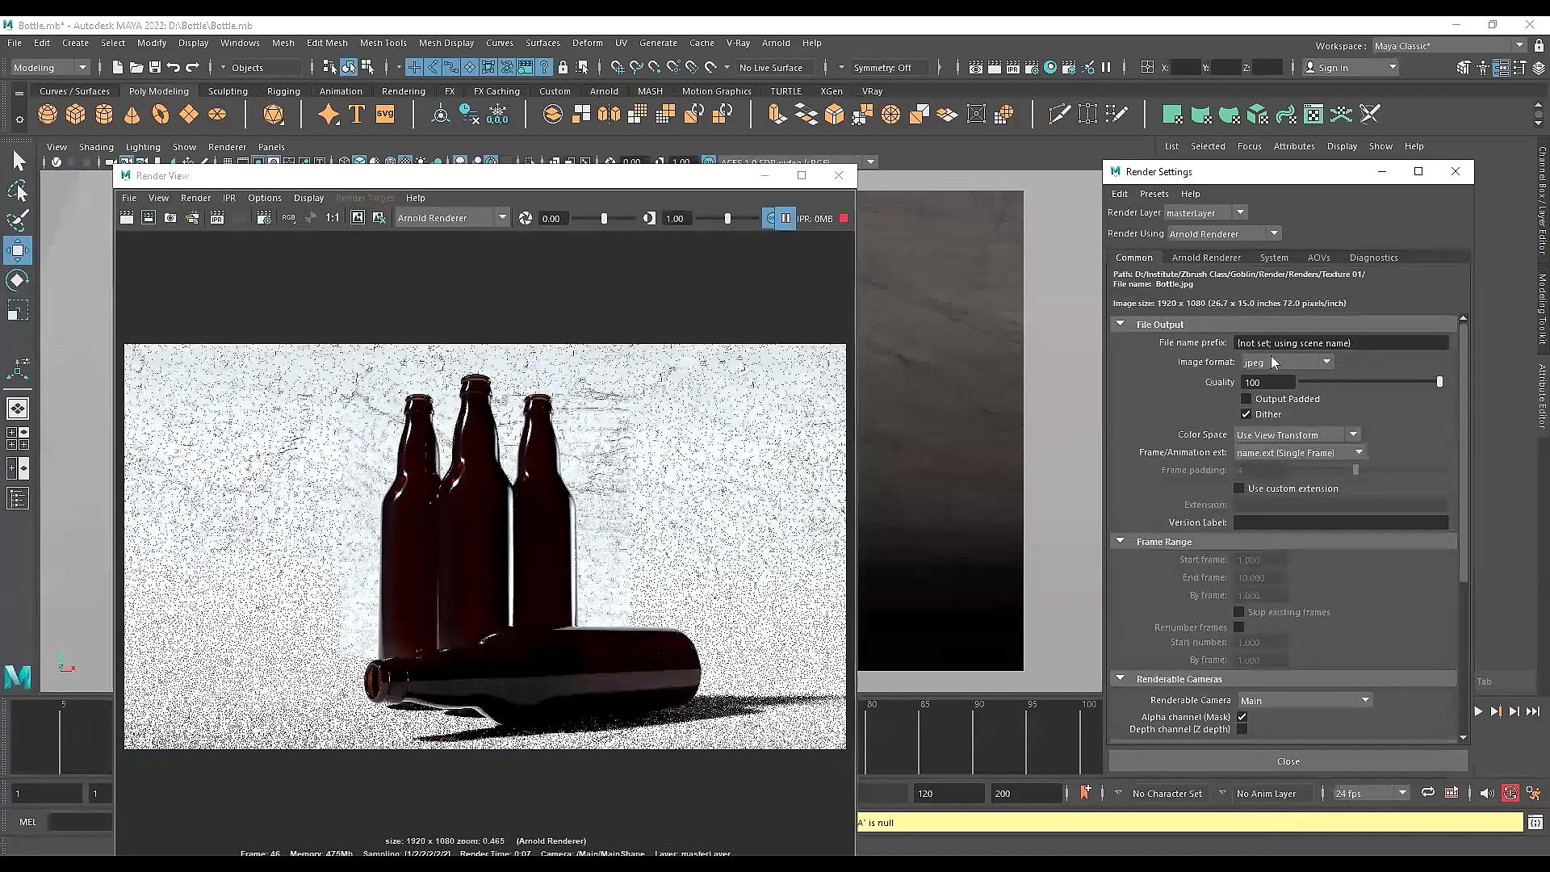
Review the output image formats, keep jpeg selected, and place the Render Settings window next to the Render View
{"action": "left_click", "coordinate": [1271, 360]}
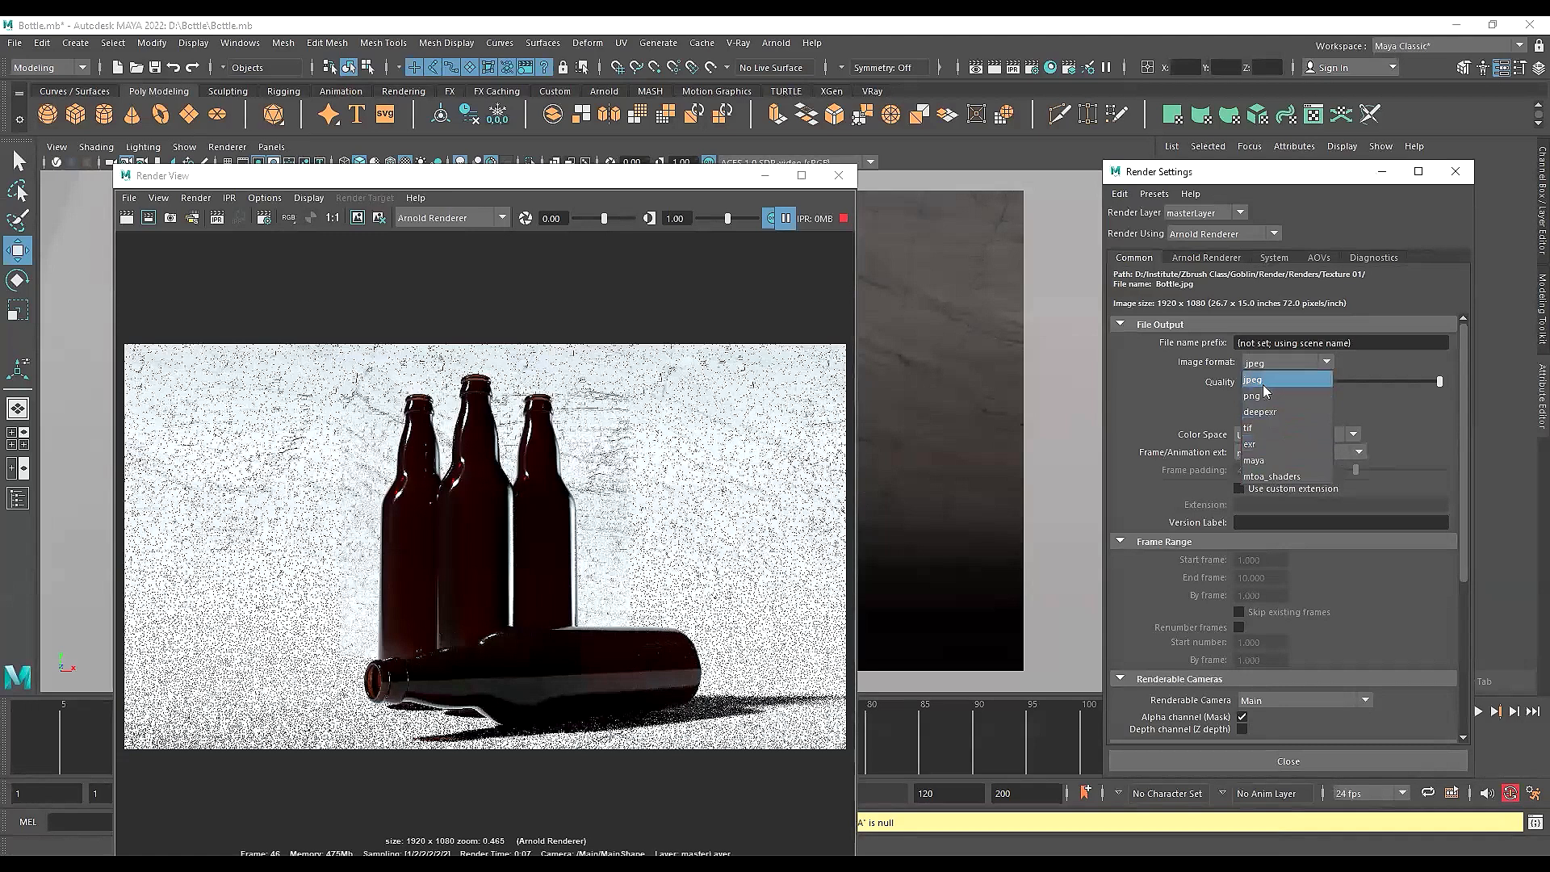
{"action": "left_click", "coordinate": [1180, 383]}
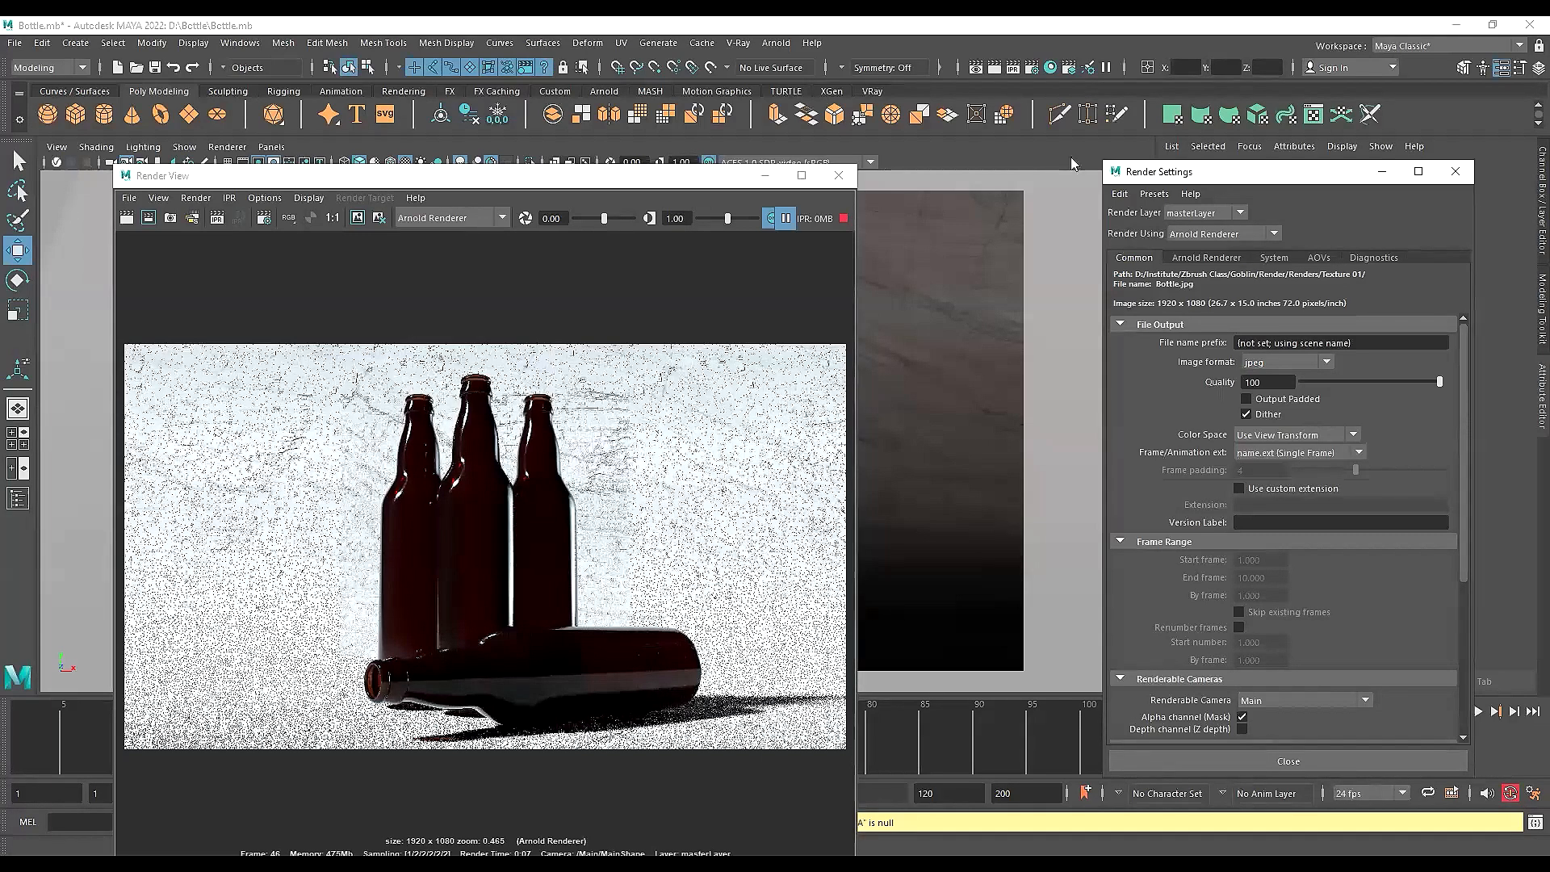
{"action": "left_click_drag", "start_coordinate": [1215, 172], "coordinate": [1067, 151]}
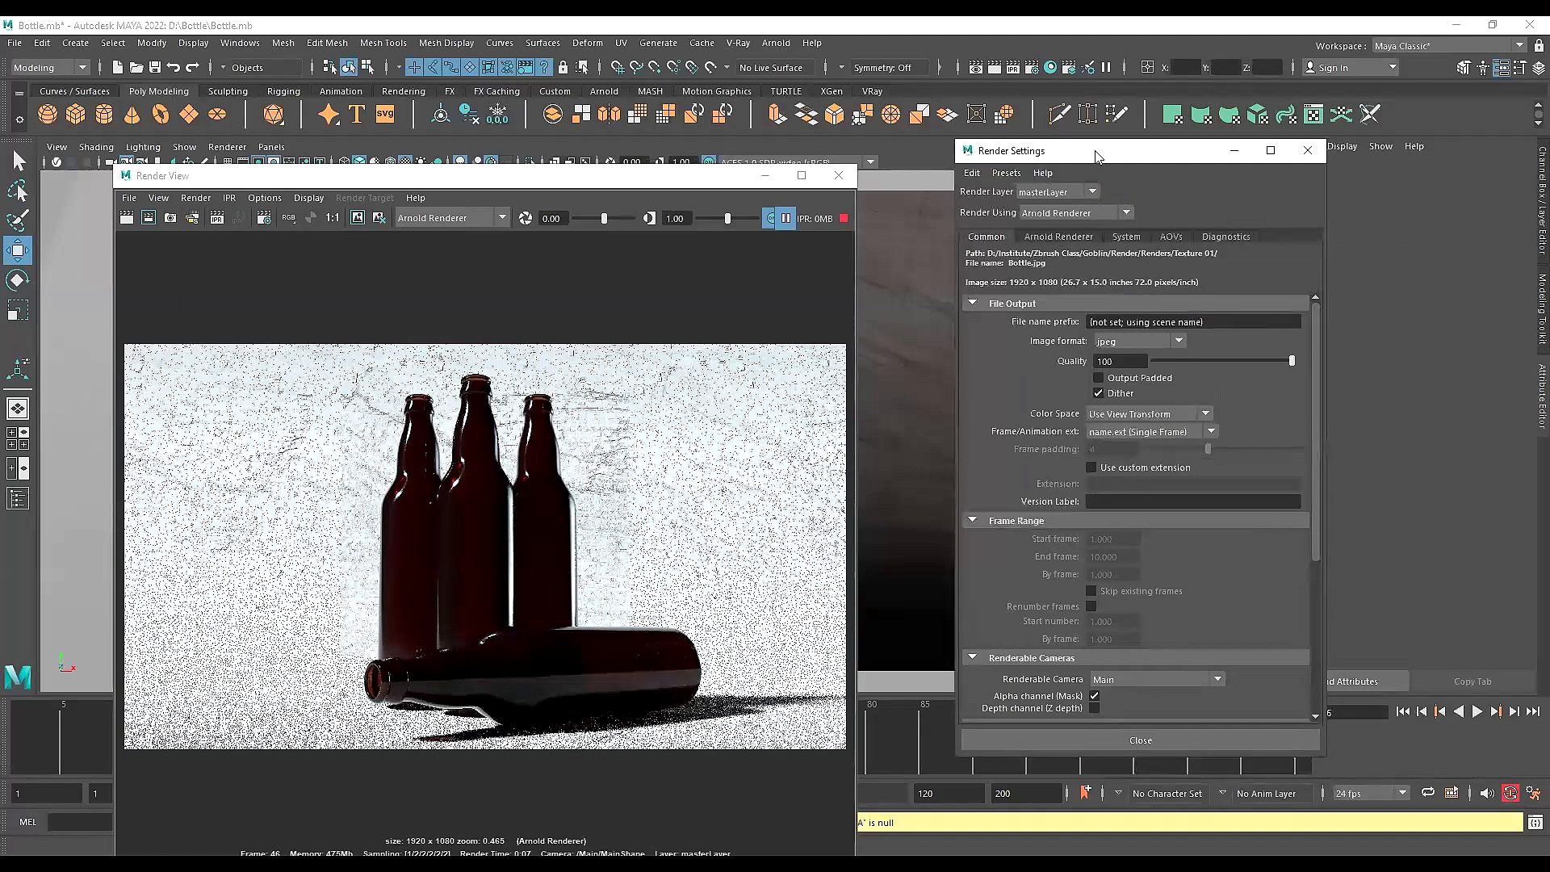
{"action": "left_click_drag", "start_coordinate": [1091, 153], "coordinate": [1035, 174]}
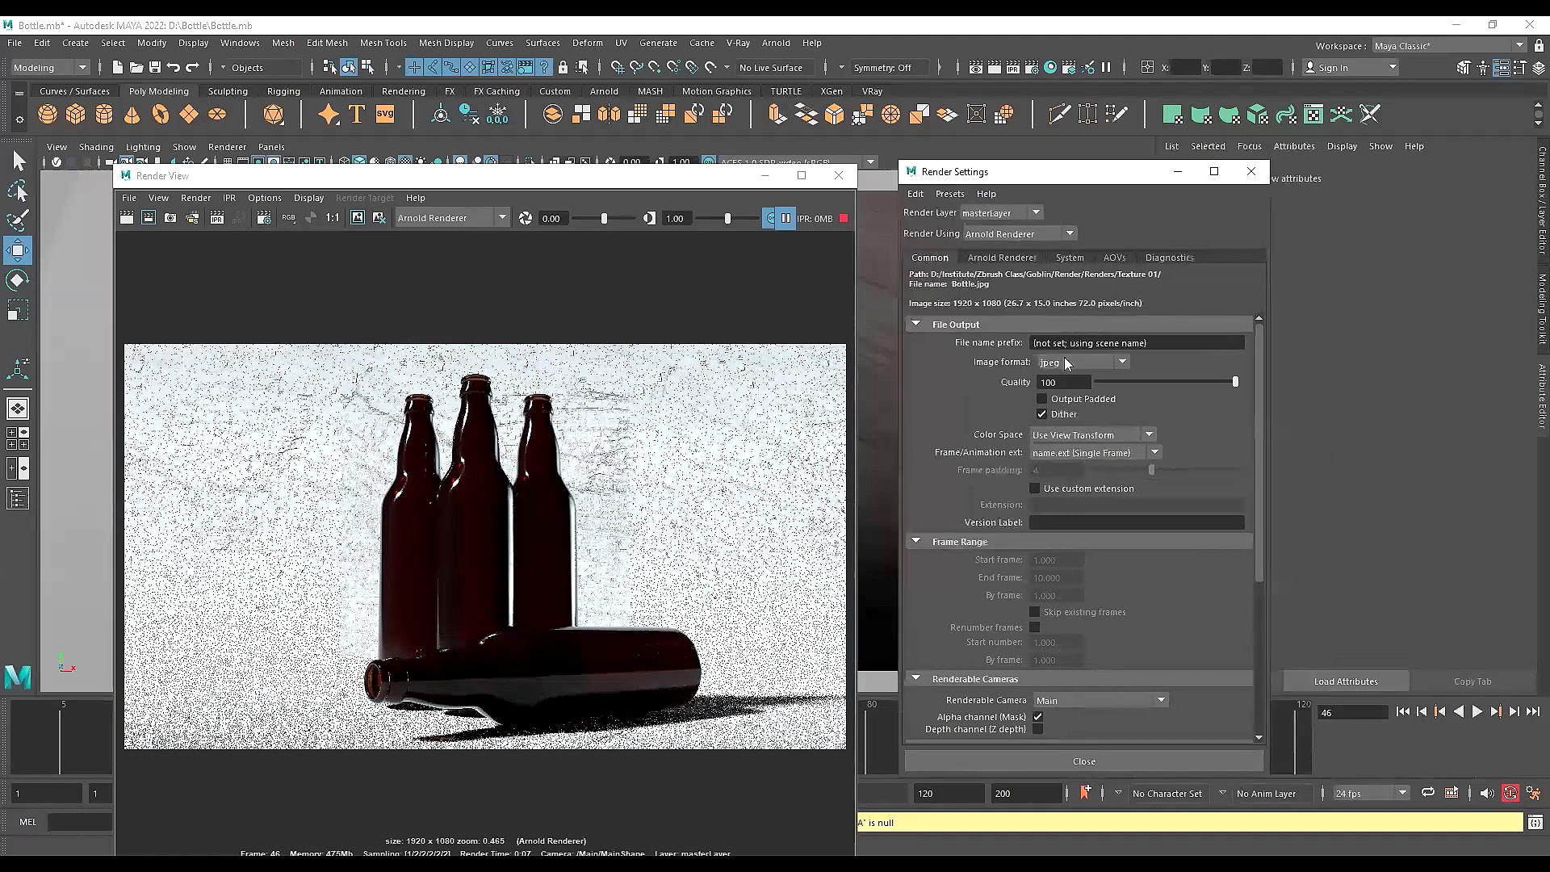
{"action": "left_click", "coordinate": [1065, 360]}
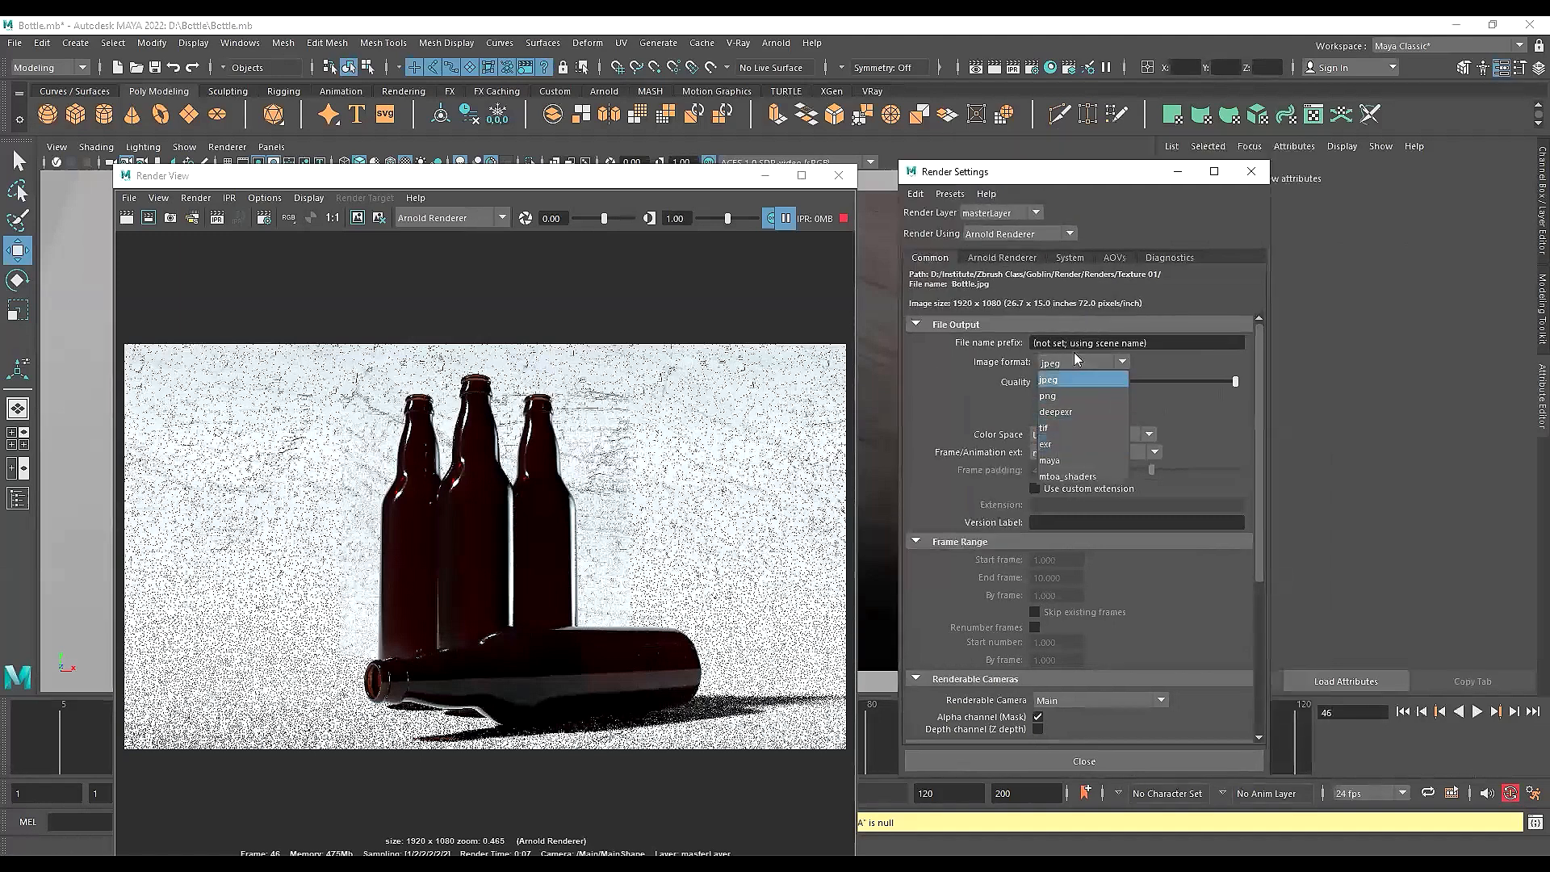
{"action": "left_click", "coordinate": [1080, 378]}
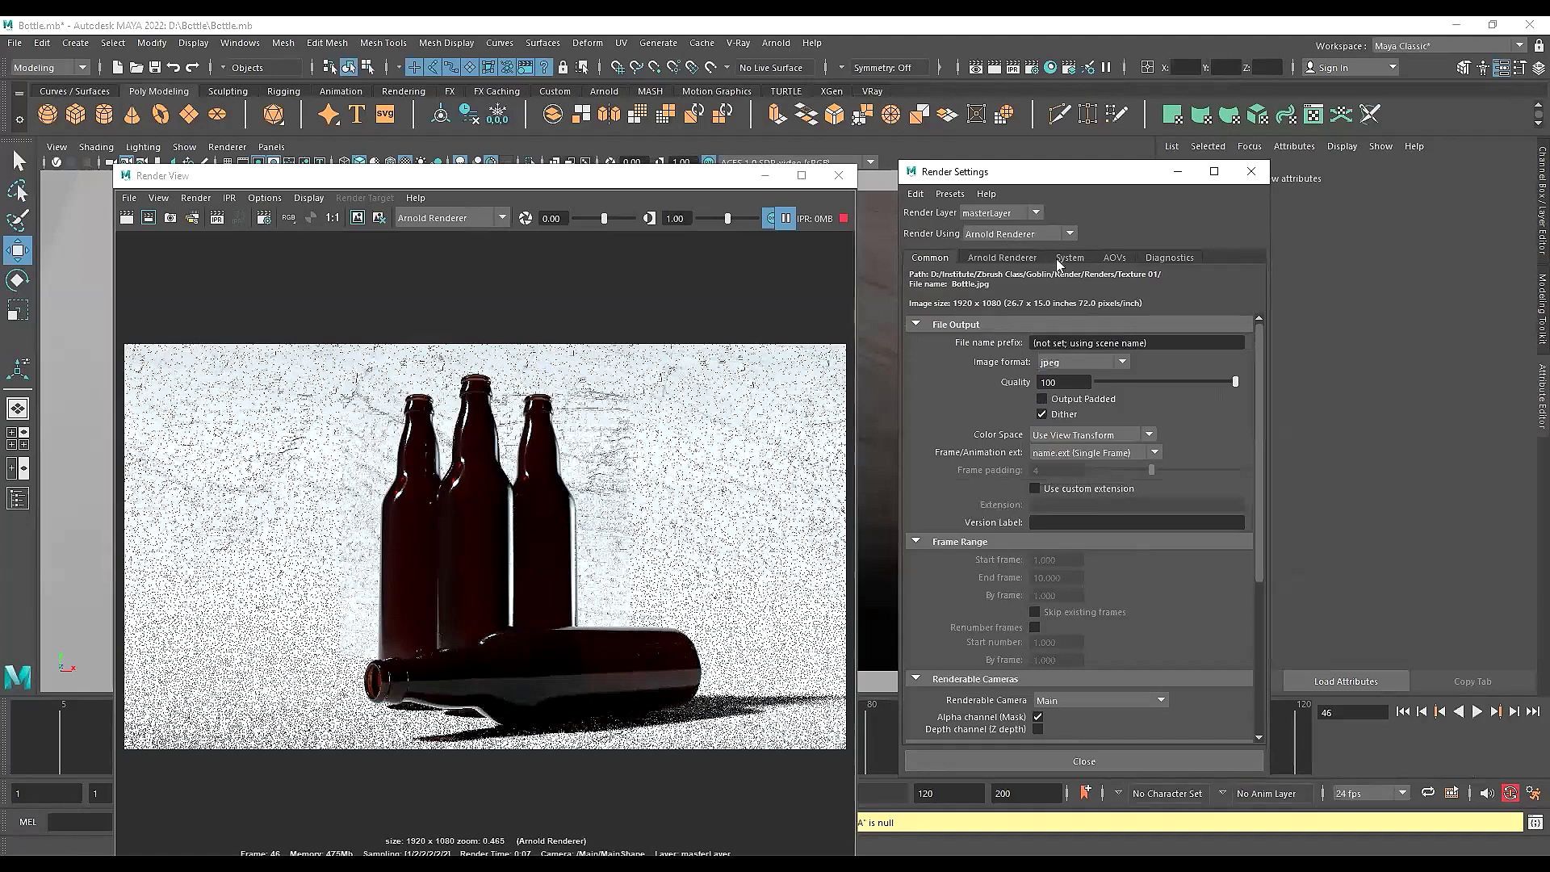
{"action": "left_click", "coordinate": [1059, 365]}
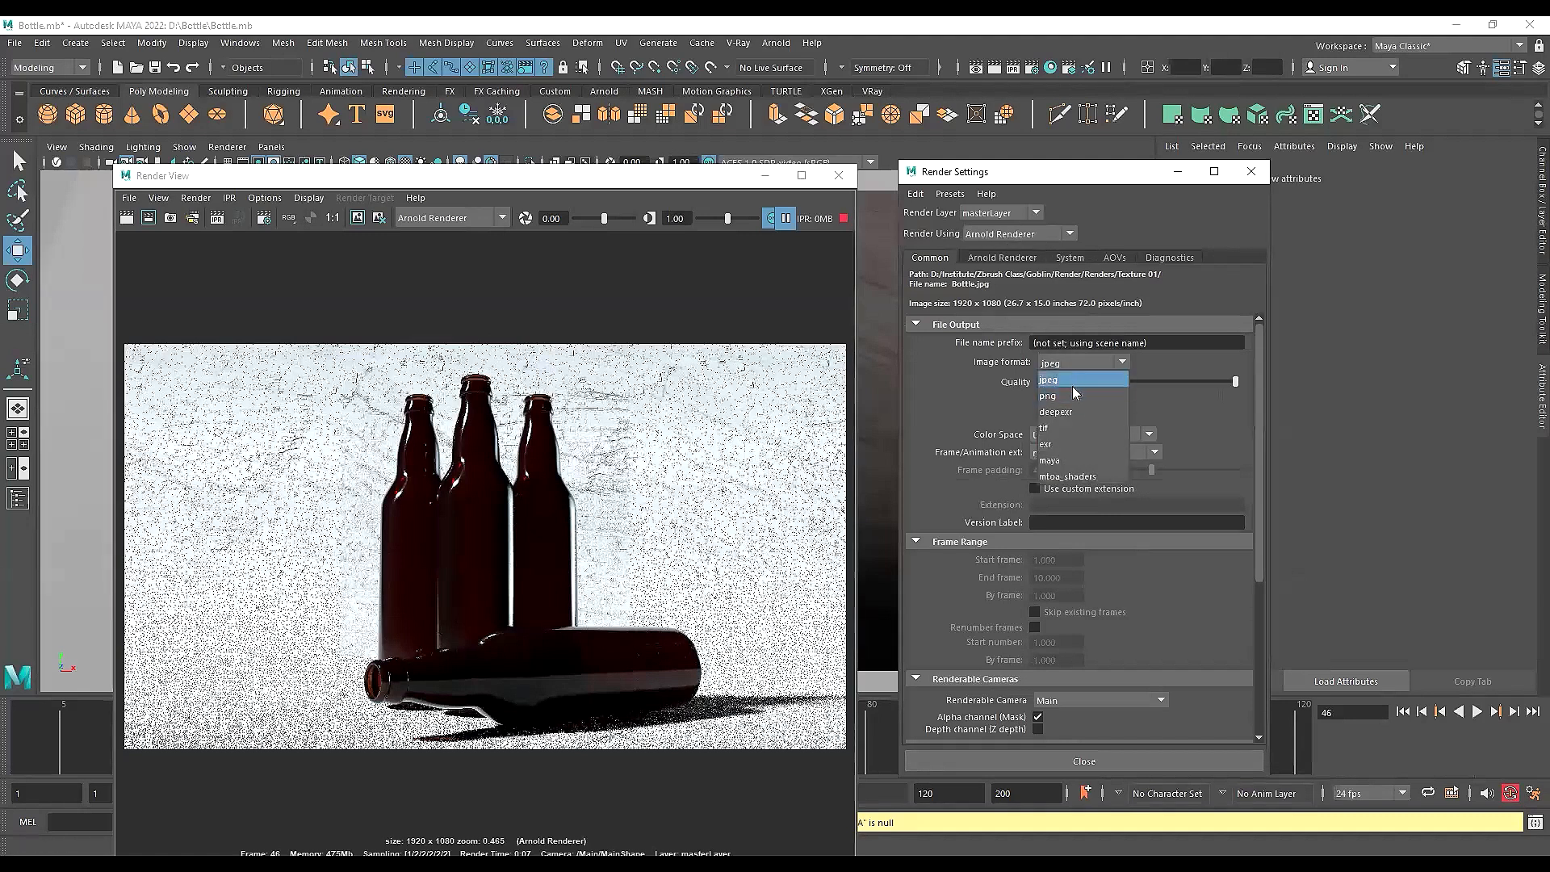
{"action": "left_click", "coordinate": [1018, 177]}
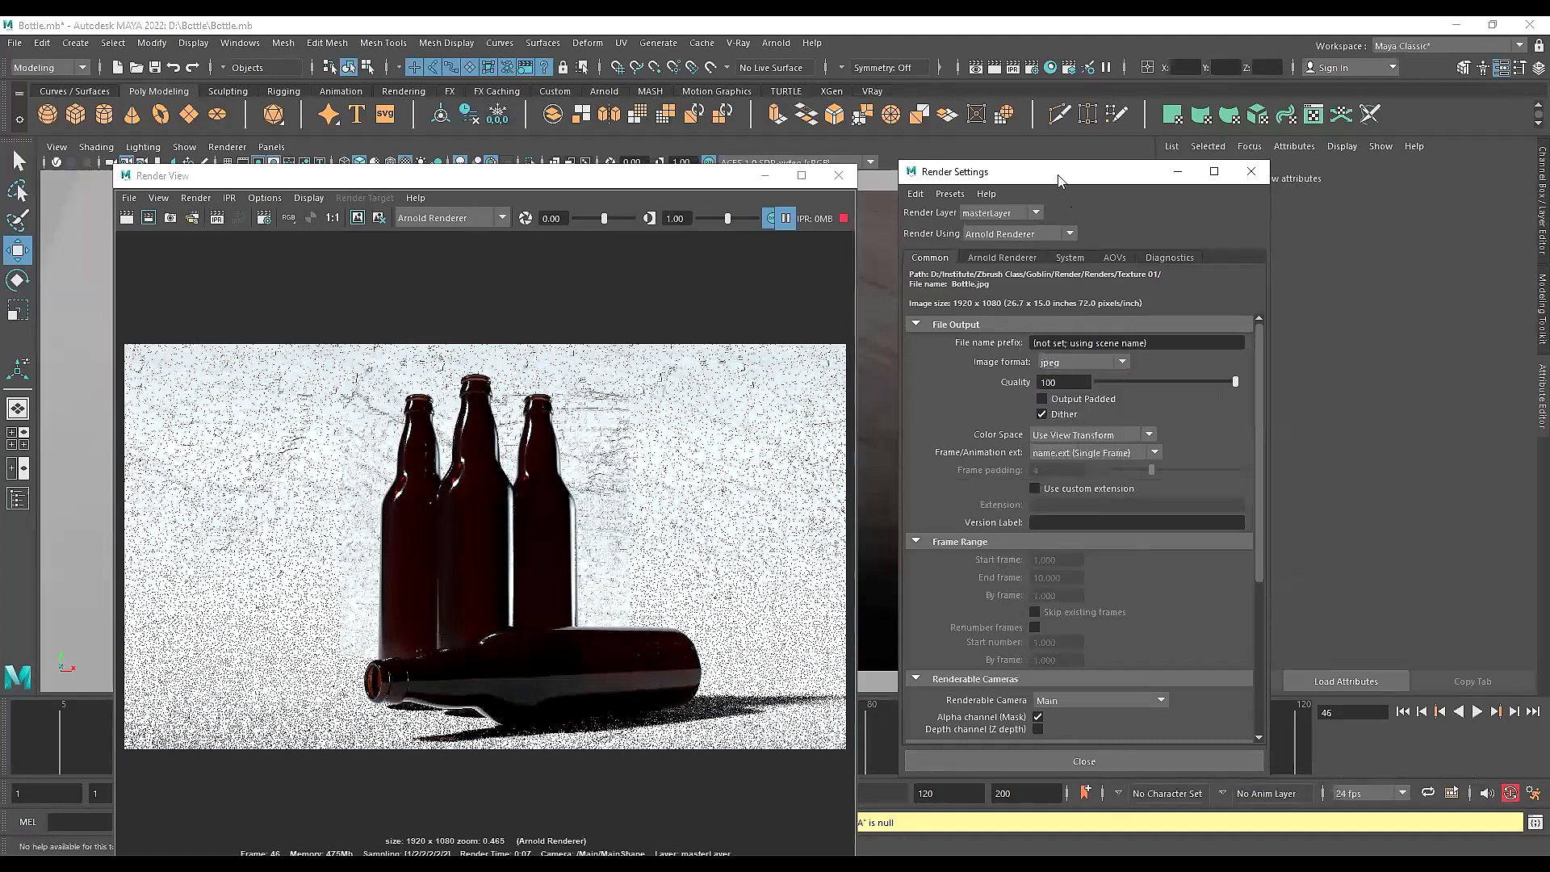
Select the backdrop plane and rearrange the Render View and Render Settings windows so the attributes of Background_Material are uncovered
{"action": "left_click_drag", "start_coordinate": [1060, 179], "coordinate": [1303, 227]}
{"action": "left_click_drag", "start_coordinate": [516, 184], "coordinate": [419, 178]}
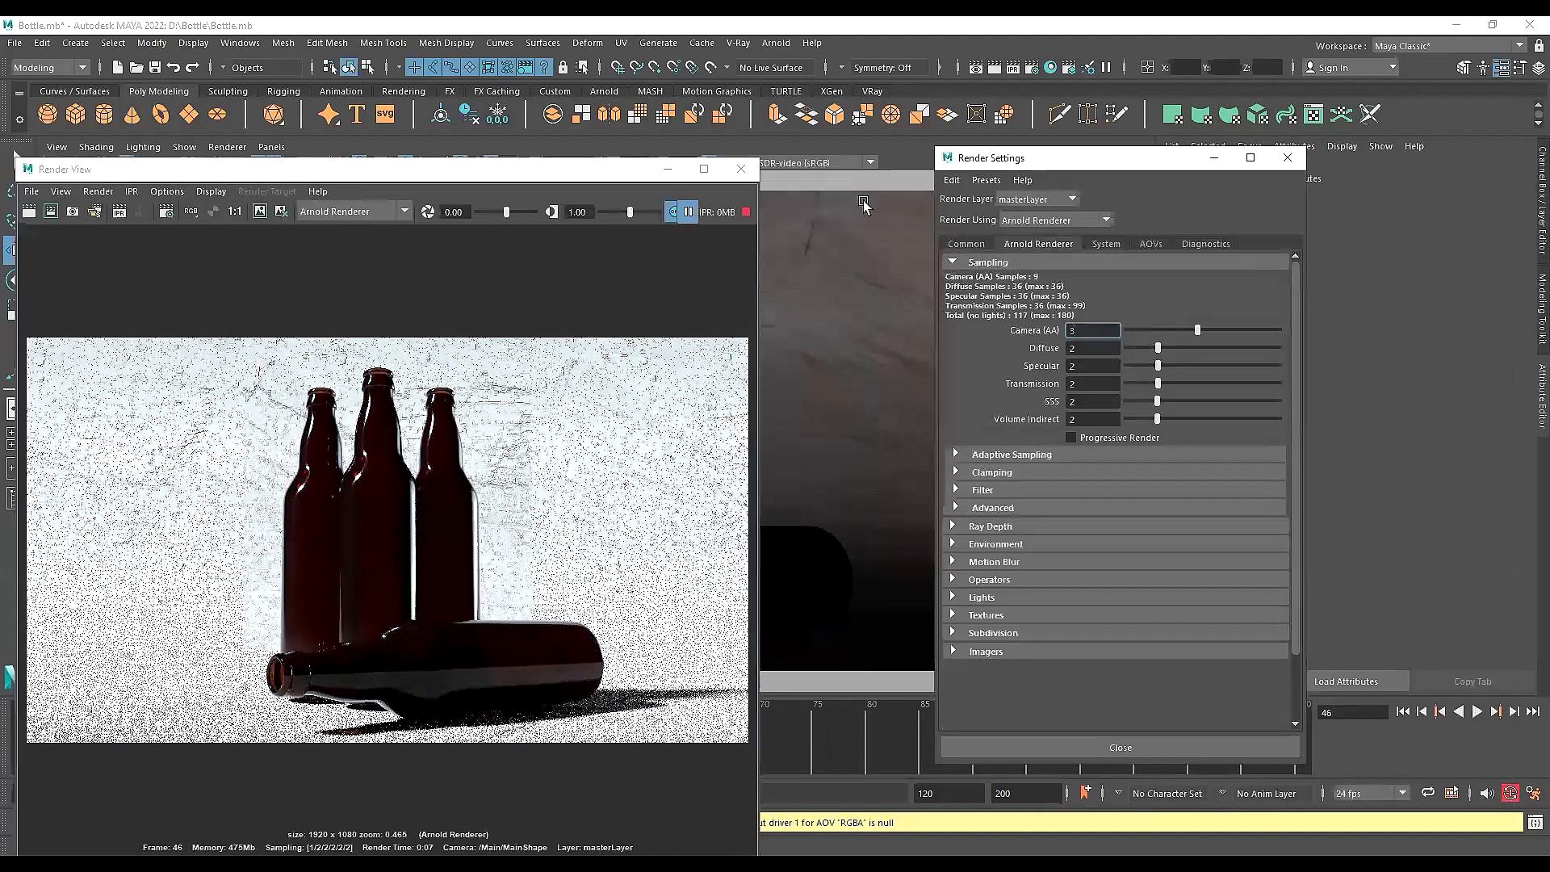
{"action": "left_click", "coordinate": [780, 287]}
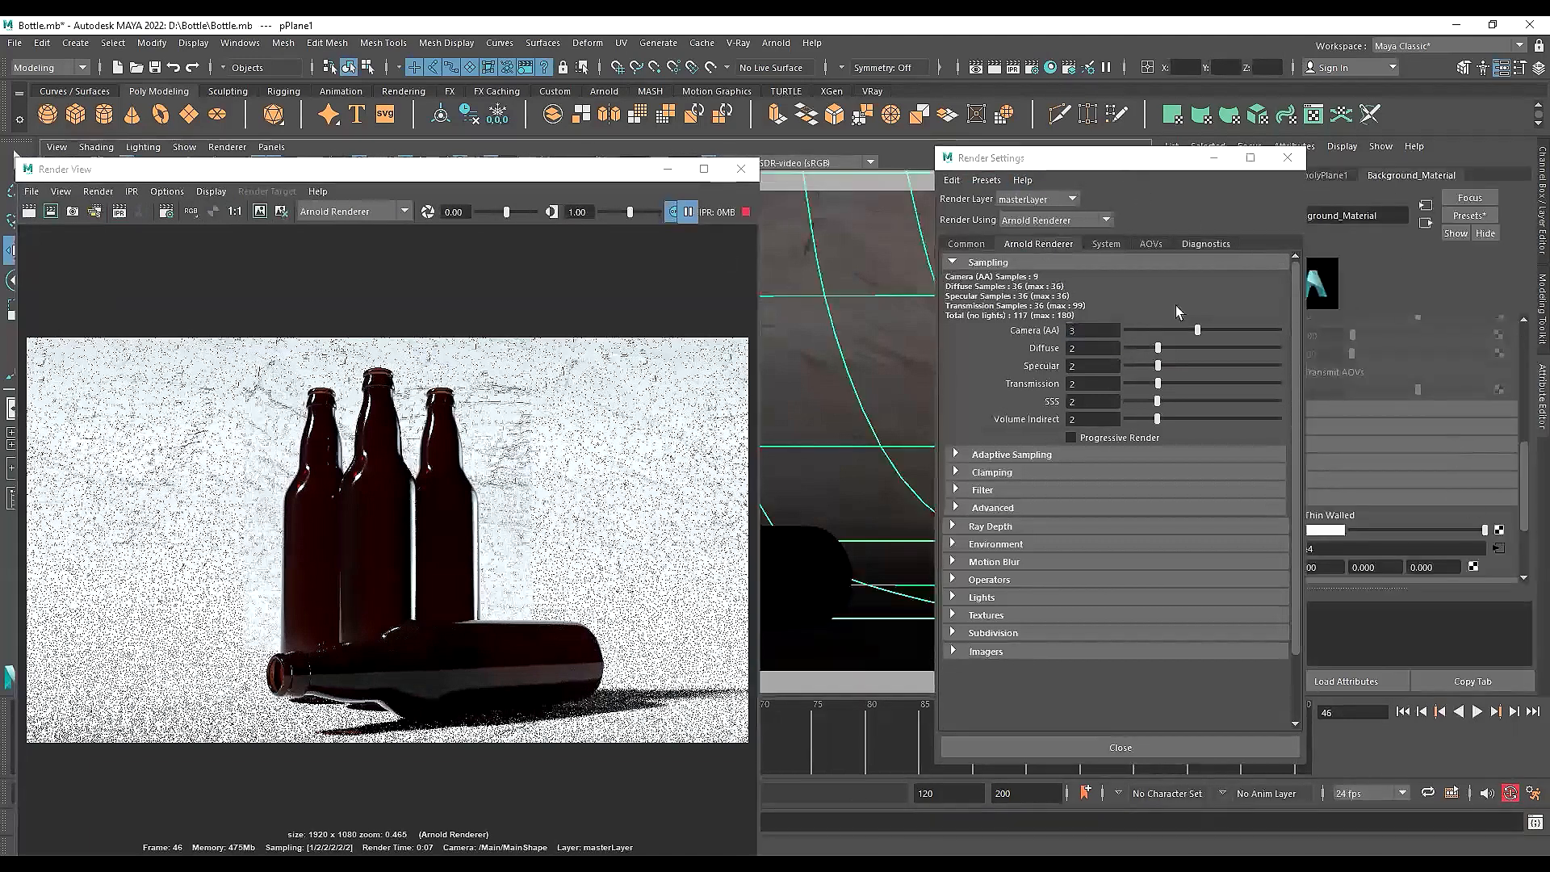
{"action": "left_click_drag", "start_coordinate": [1175, 158], "coordinate": [1016, 153]}
Break the Bump Mapping connection in the Geometry attributes of Background_Material
{"action": "right_click", "coordinate": [1265, 550]}
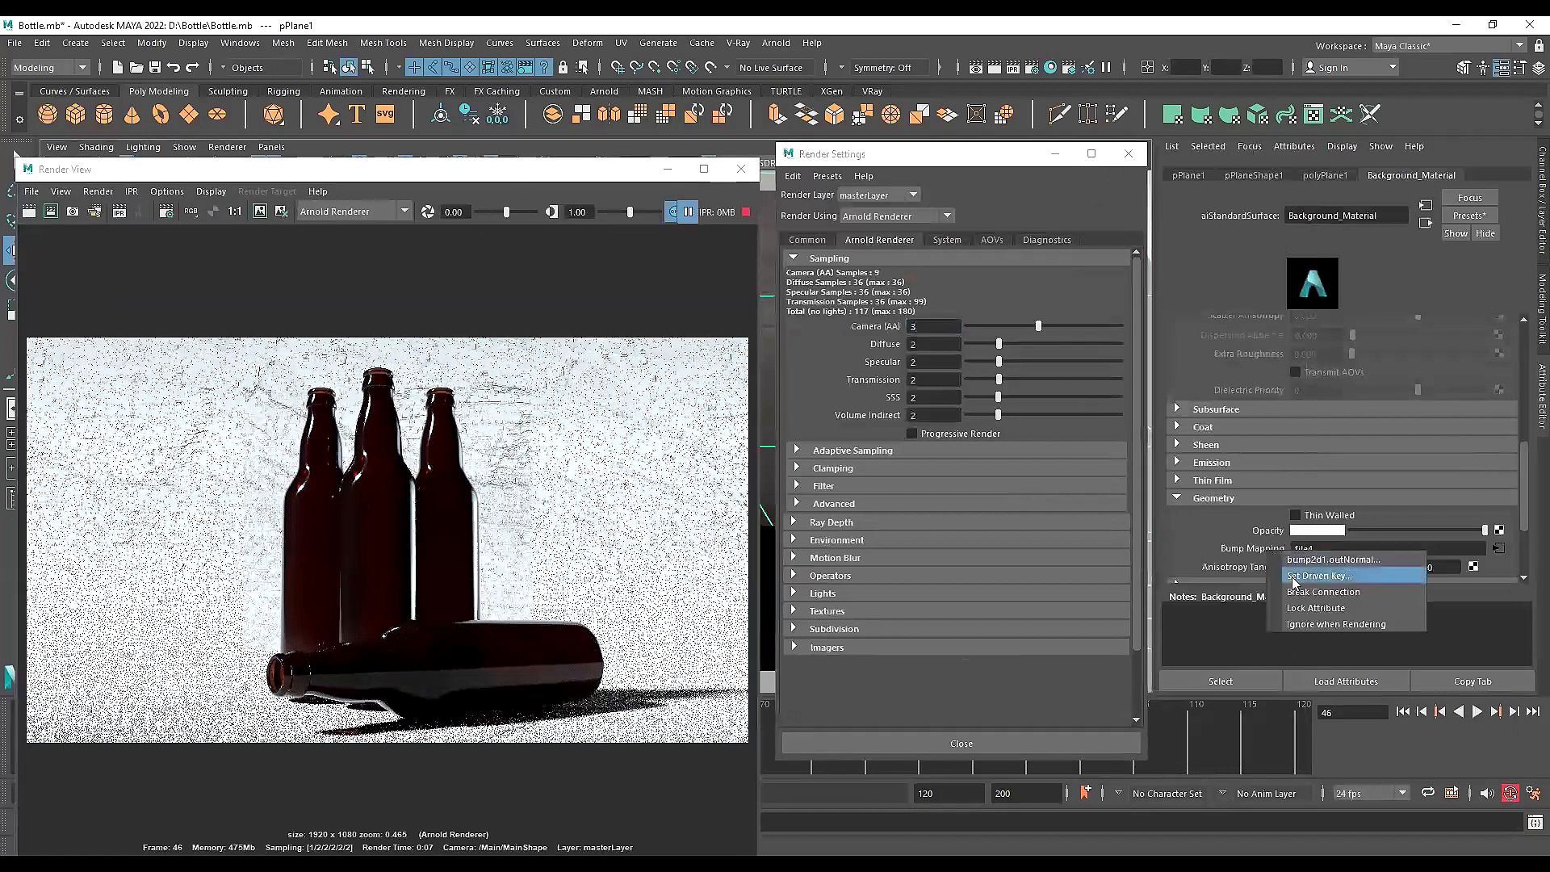
{"action": "left_click", "coordinate": [1234, 546]}
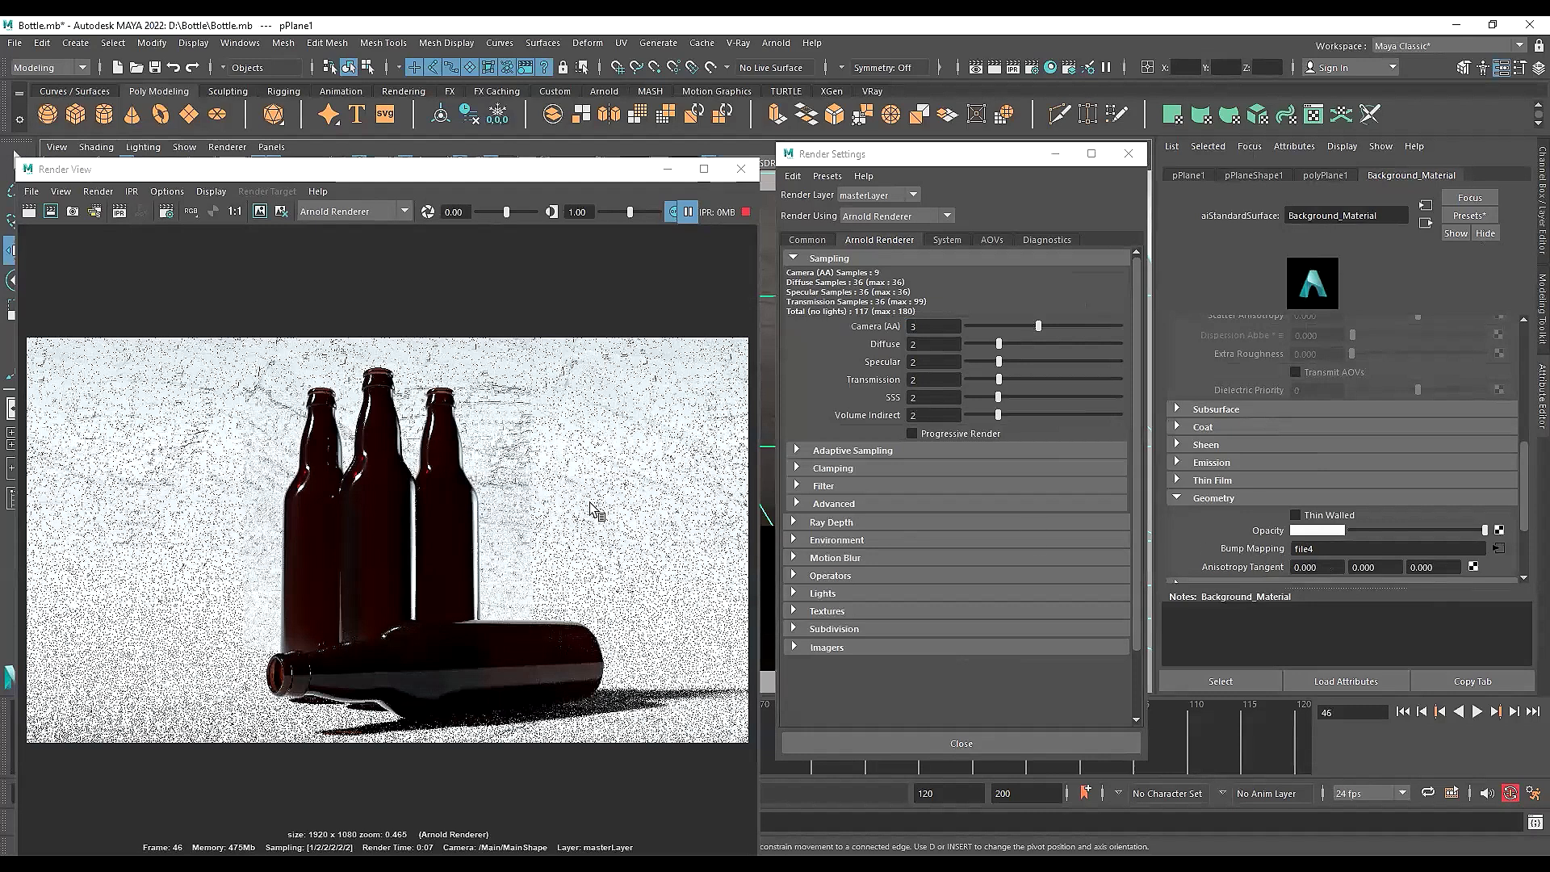
{"action": "scroll", "coordinate": [1233, 531], "scroll_direction": "down", "scroll_amount": 1}
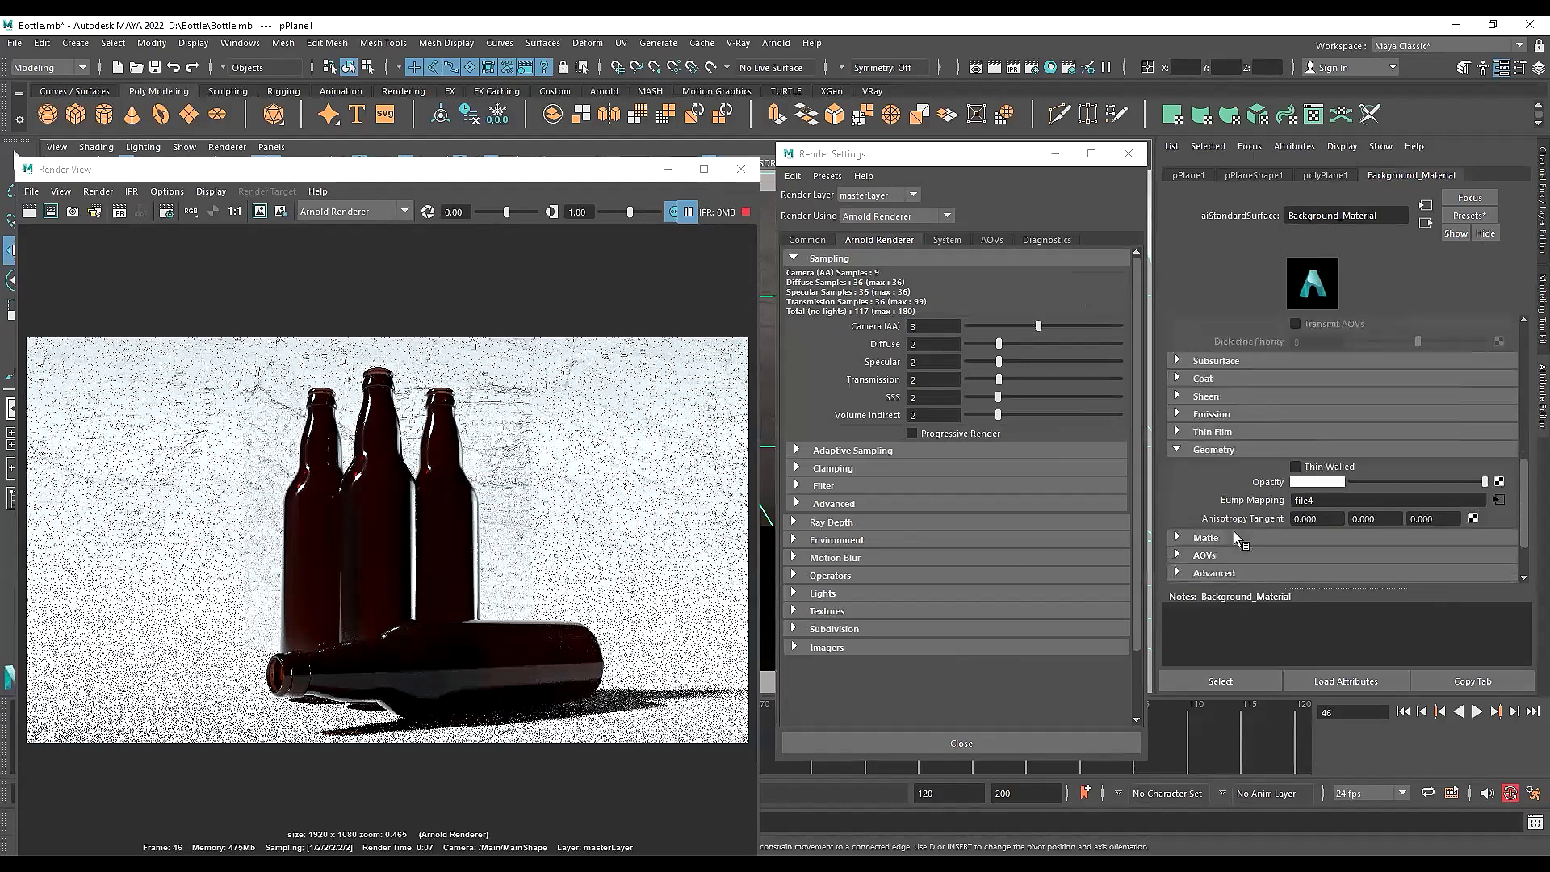
{"action": "scroll", "coordinate": [1233, 500], "scroll_direction": "up", "scroll_amount": 3}
{"action": "scroll", "coordinate": [1239, 452], "scroll_direction": "up", "scroll_amount": 3}
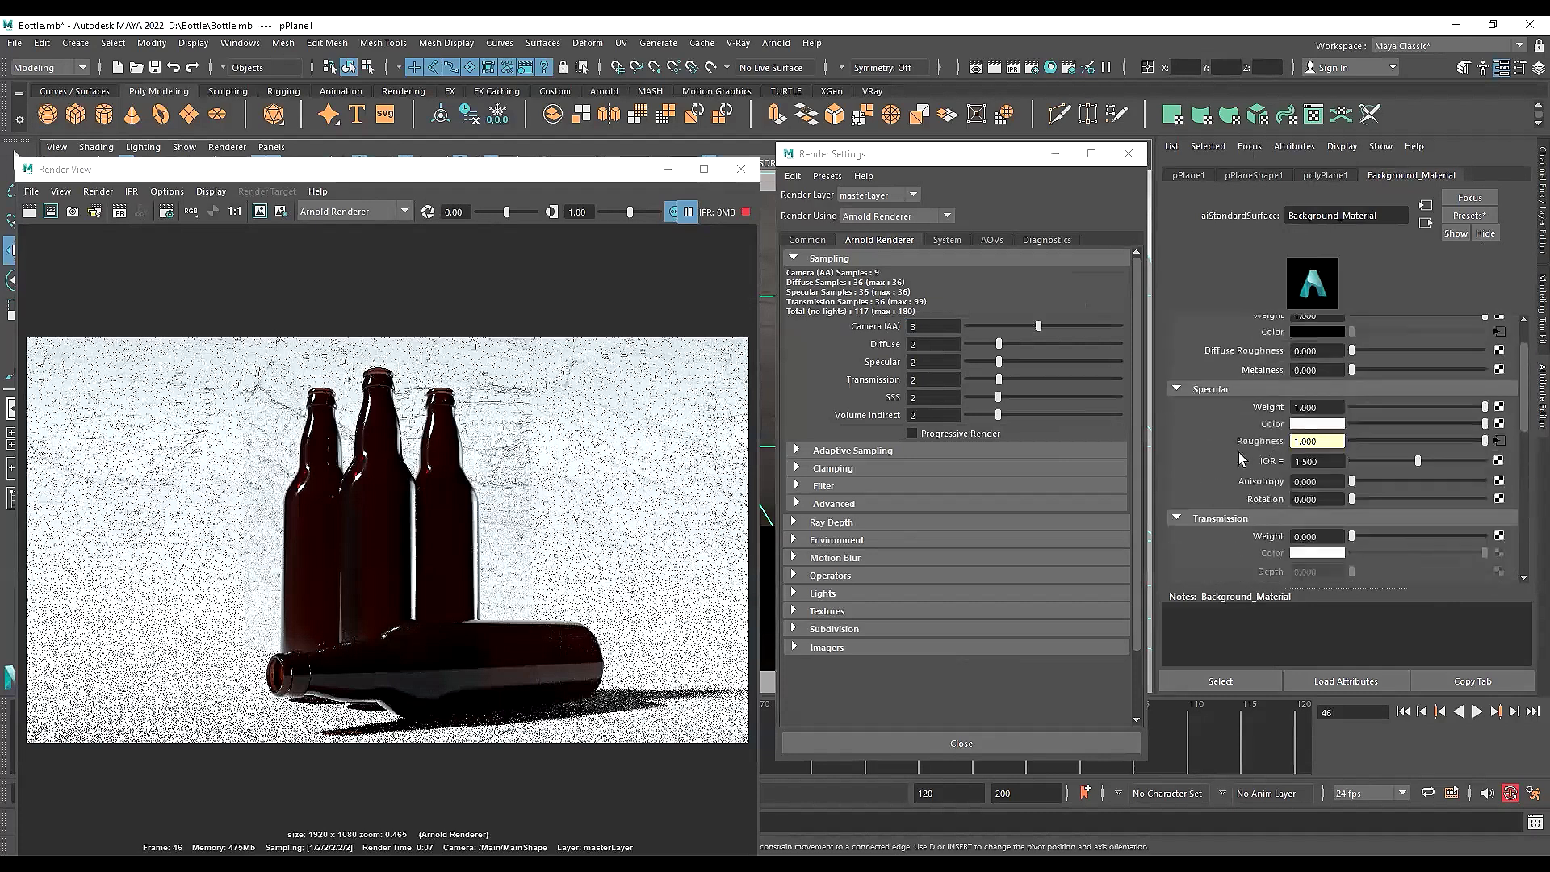
{"action": "scroll", "coordinate": [1203, 468], "scroll_direction": "down", "scroll_amount": 3}
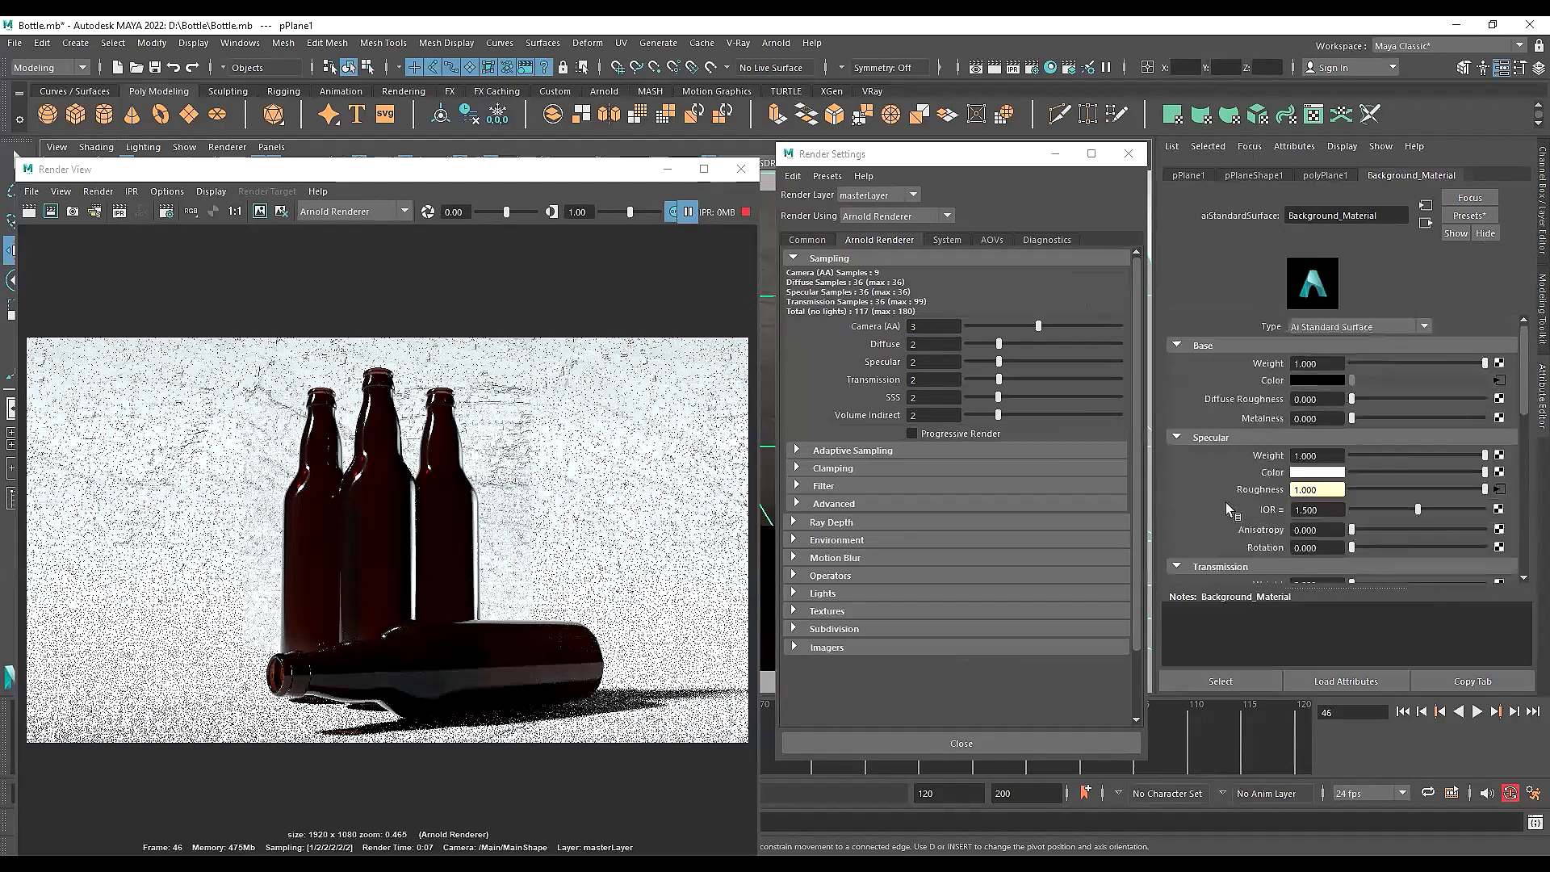
{"action": "scroll", "coordinate": [1223, 501], "scroll_direction": "down", "scroll_amount": 3}
{"action": "scroll", "coordinate": [1219, 504], "scroll_direction": "down", "scroll_amount": 2}
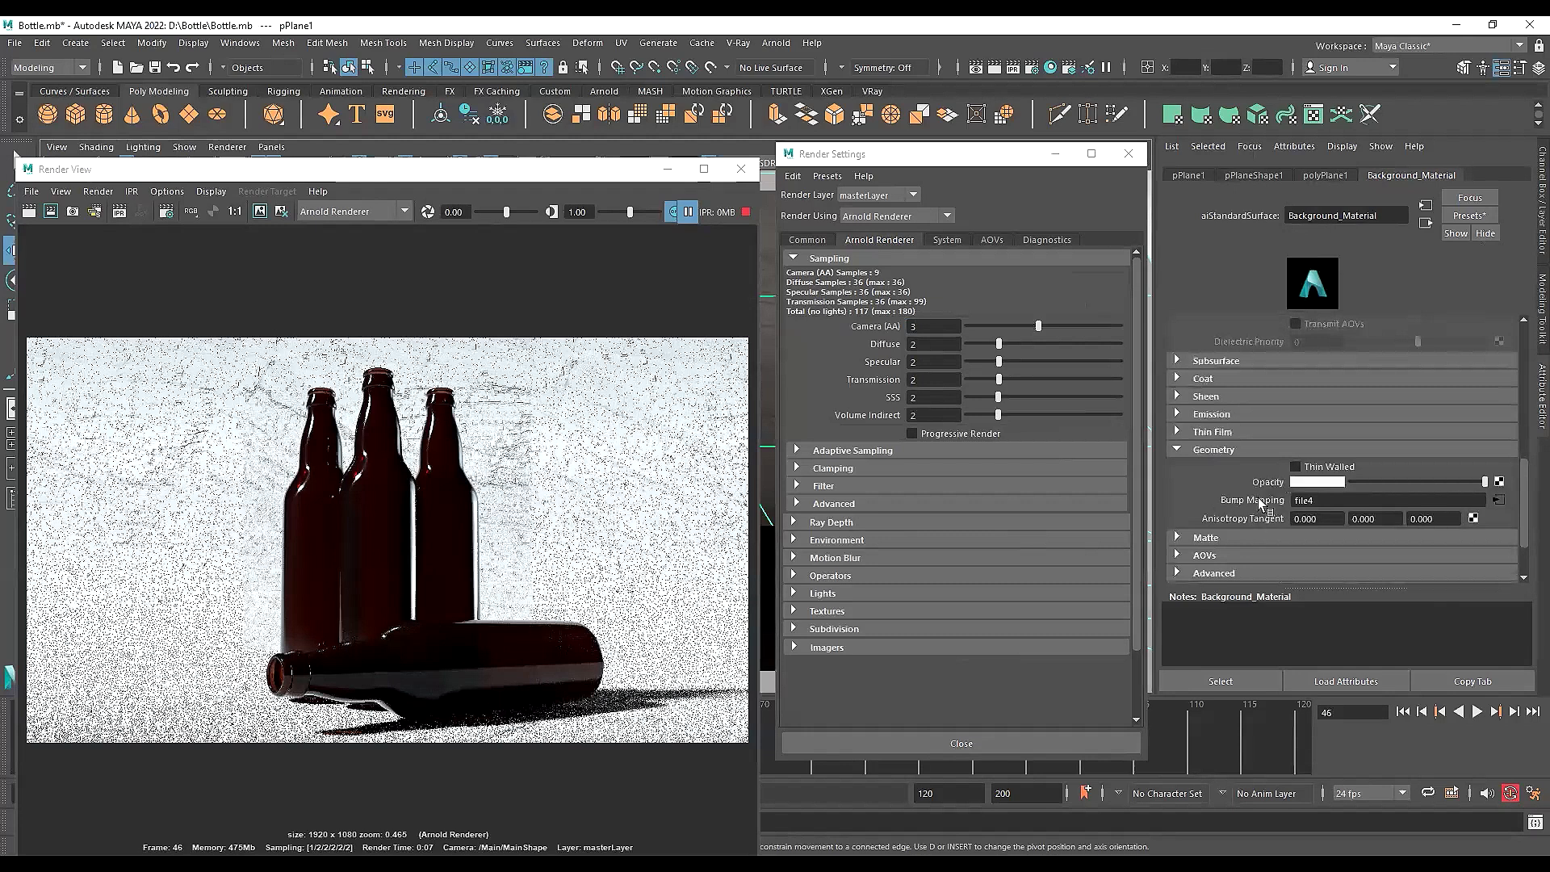
{"action": "right_click", "coordinate": [1257, 497]}
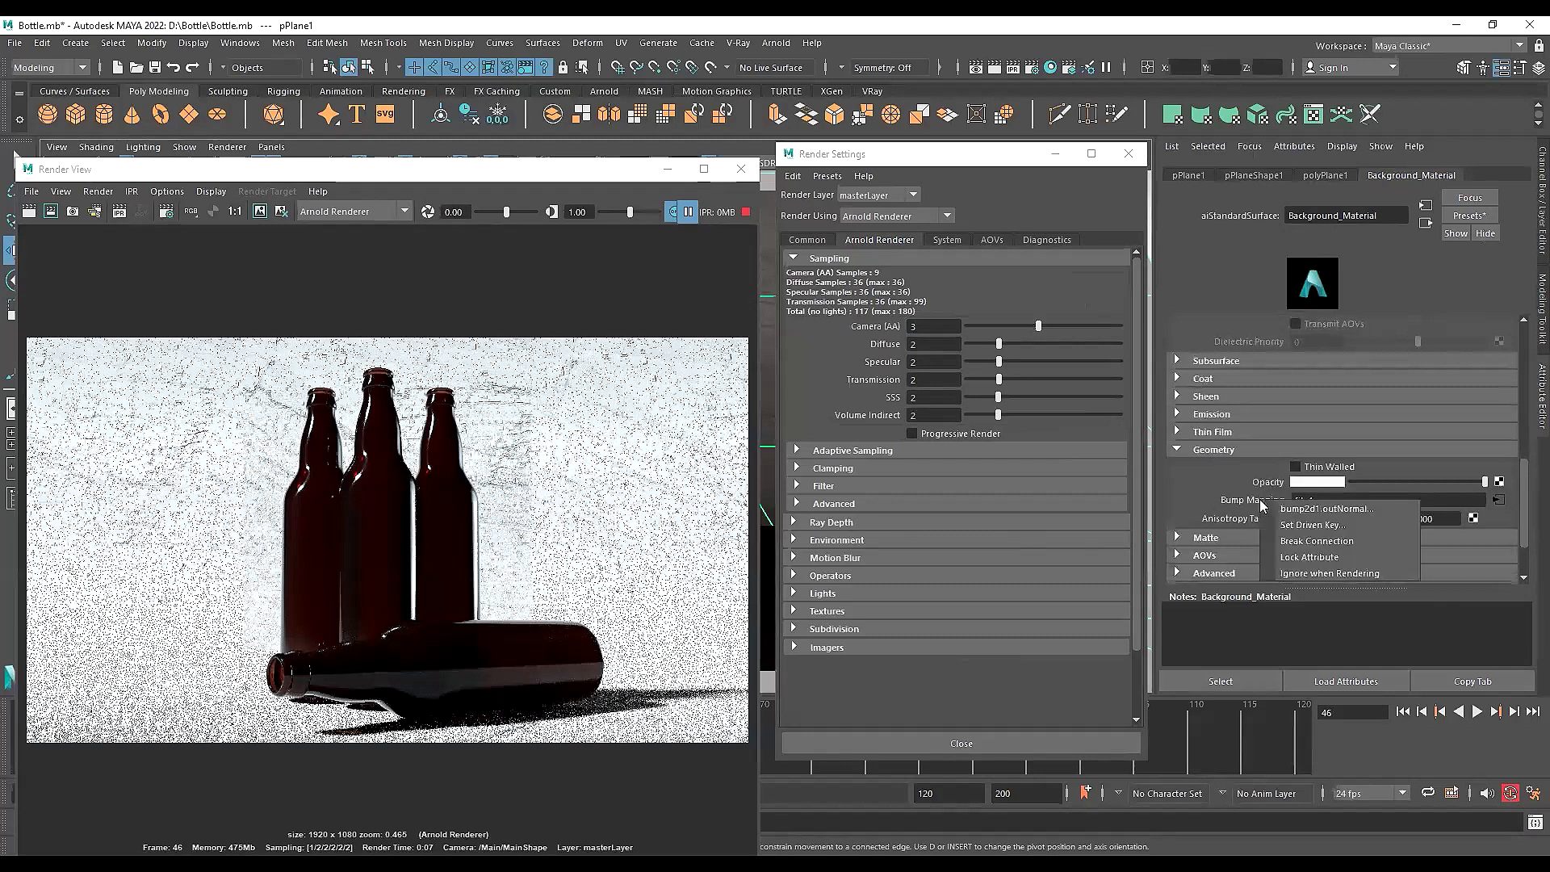
{"action": "left_click", "coordinate": [1330, 542]}
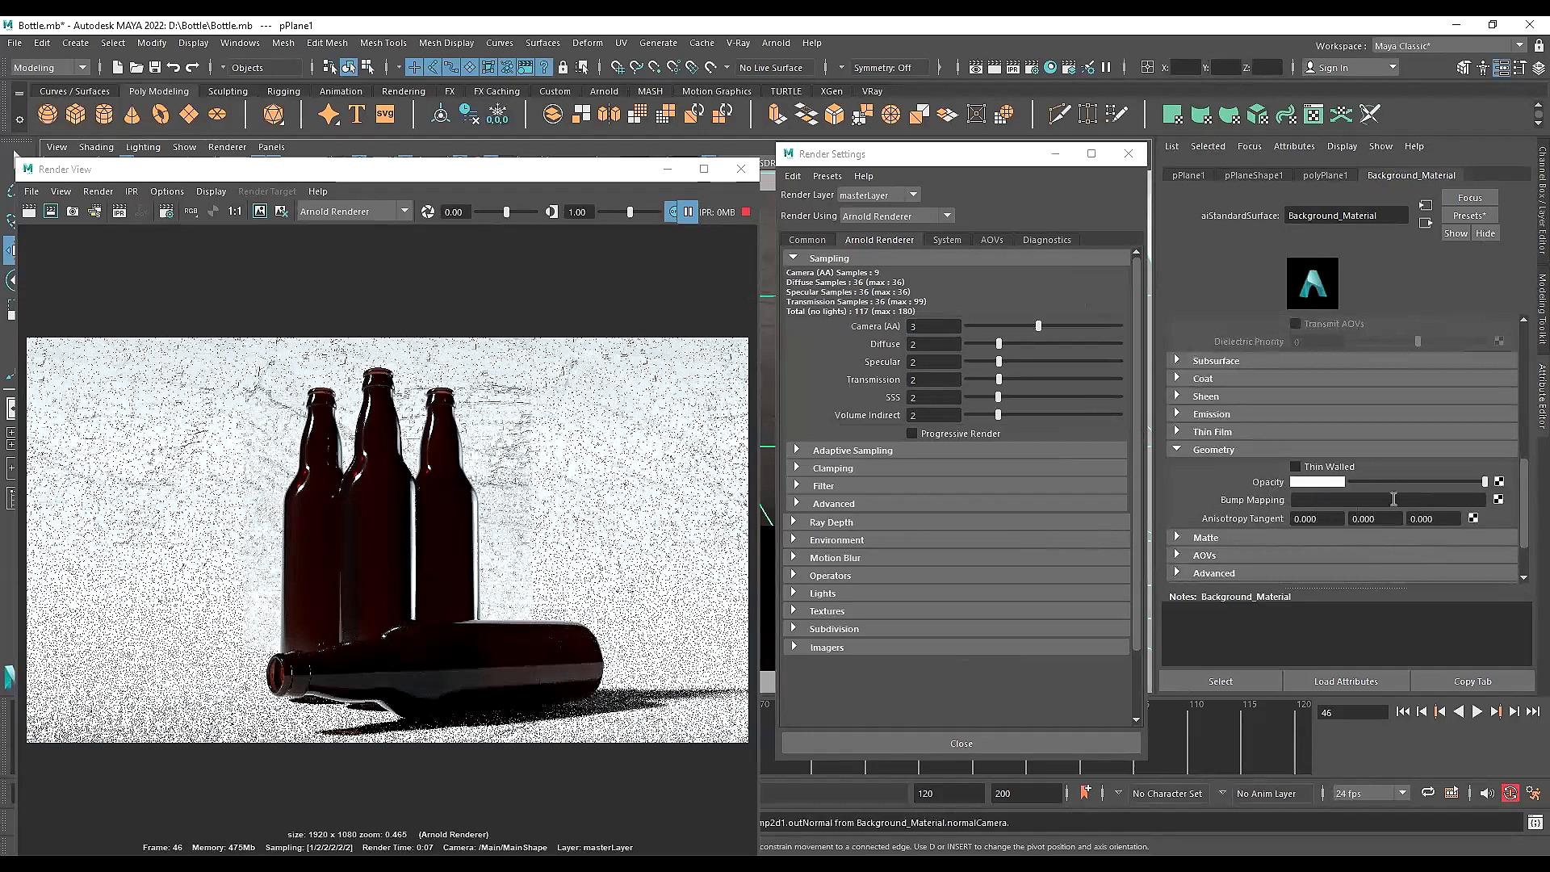
Update the IPR render without the backdrop bump map and line up the Render View and Render Settings windows
{"action": "left_click", "coordinate": [688, 213]}
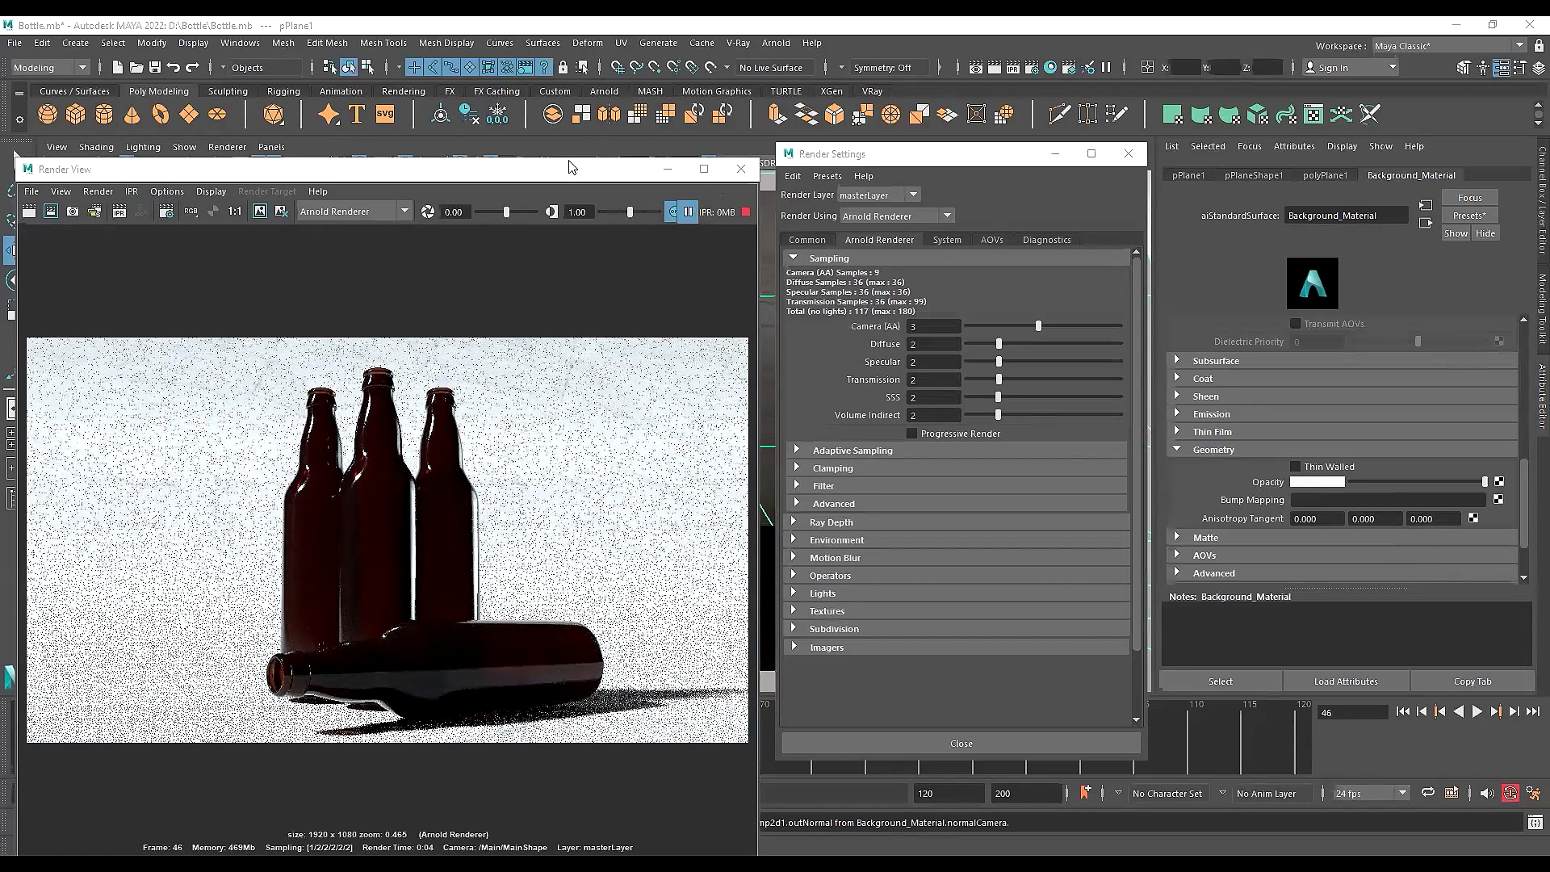
{"action": "left_click_drag", "start_coordinate": [569, 168], "coordinate": [574, 155]}
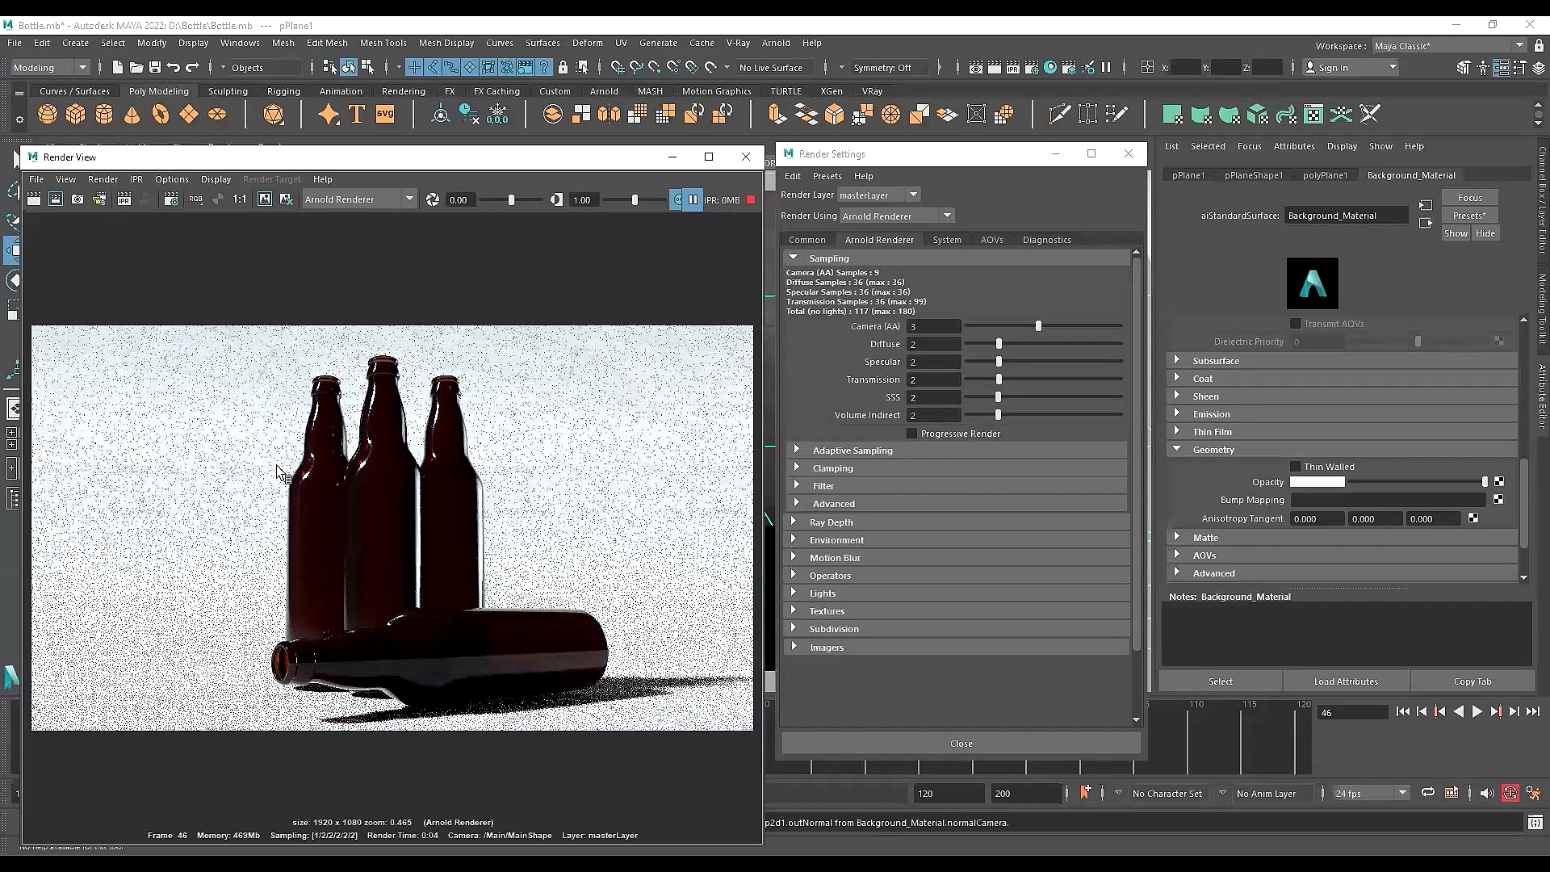
{"action": "left_click", "coordinate": [913, 162]}
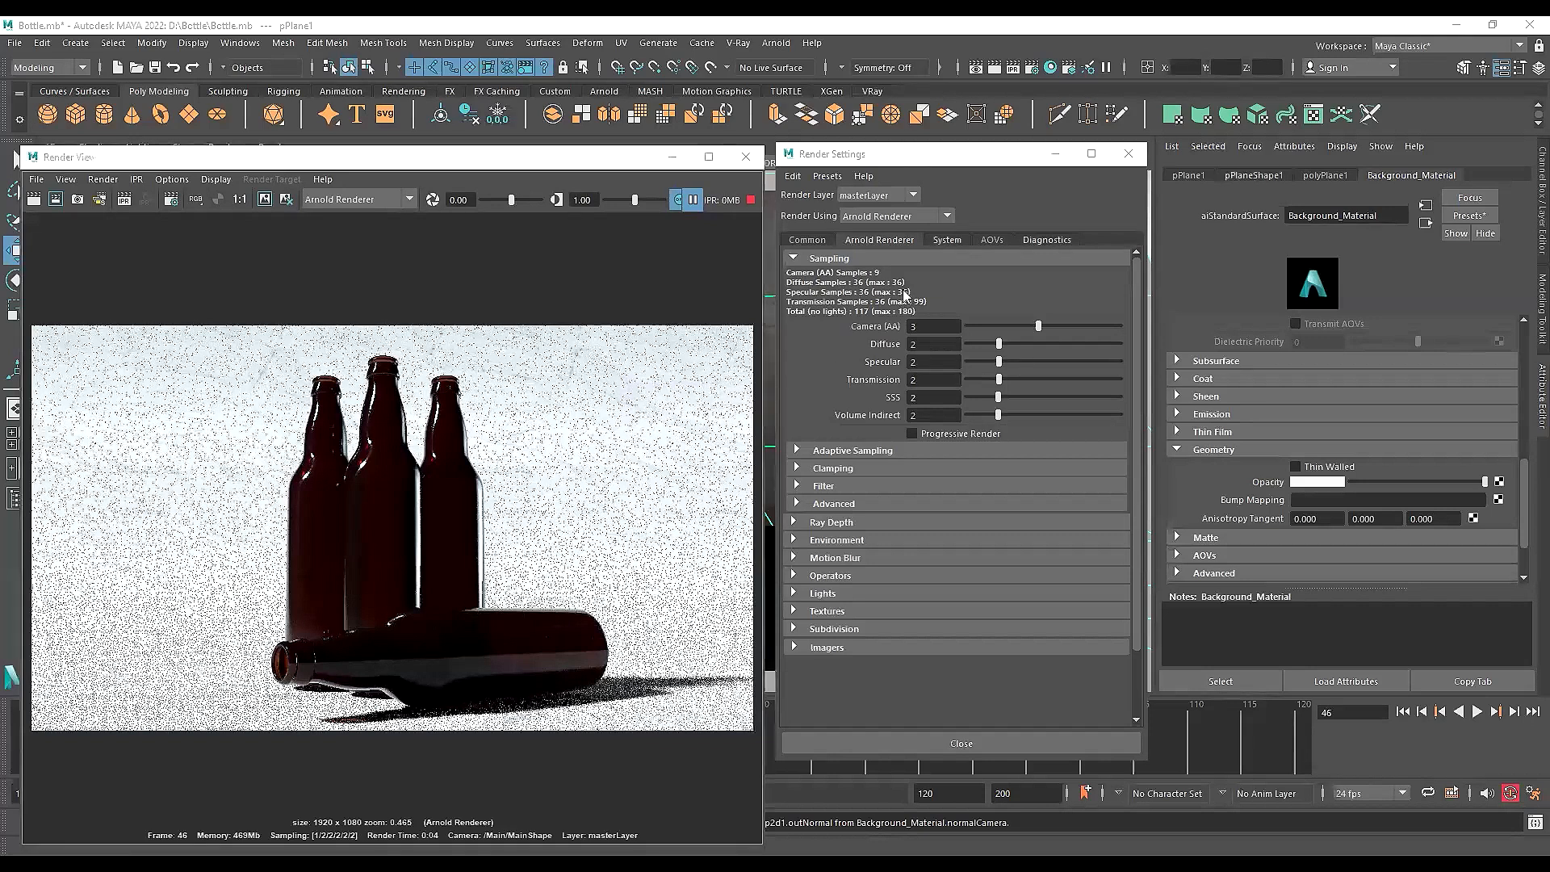
{"action": "left_click_drag", "start_coordinate": [912, 162], "coordinate": [917, 154]}
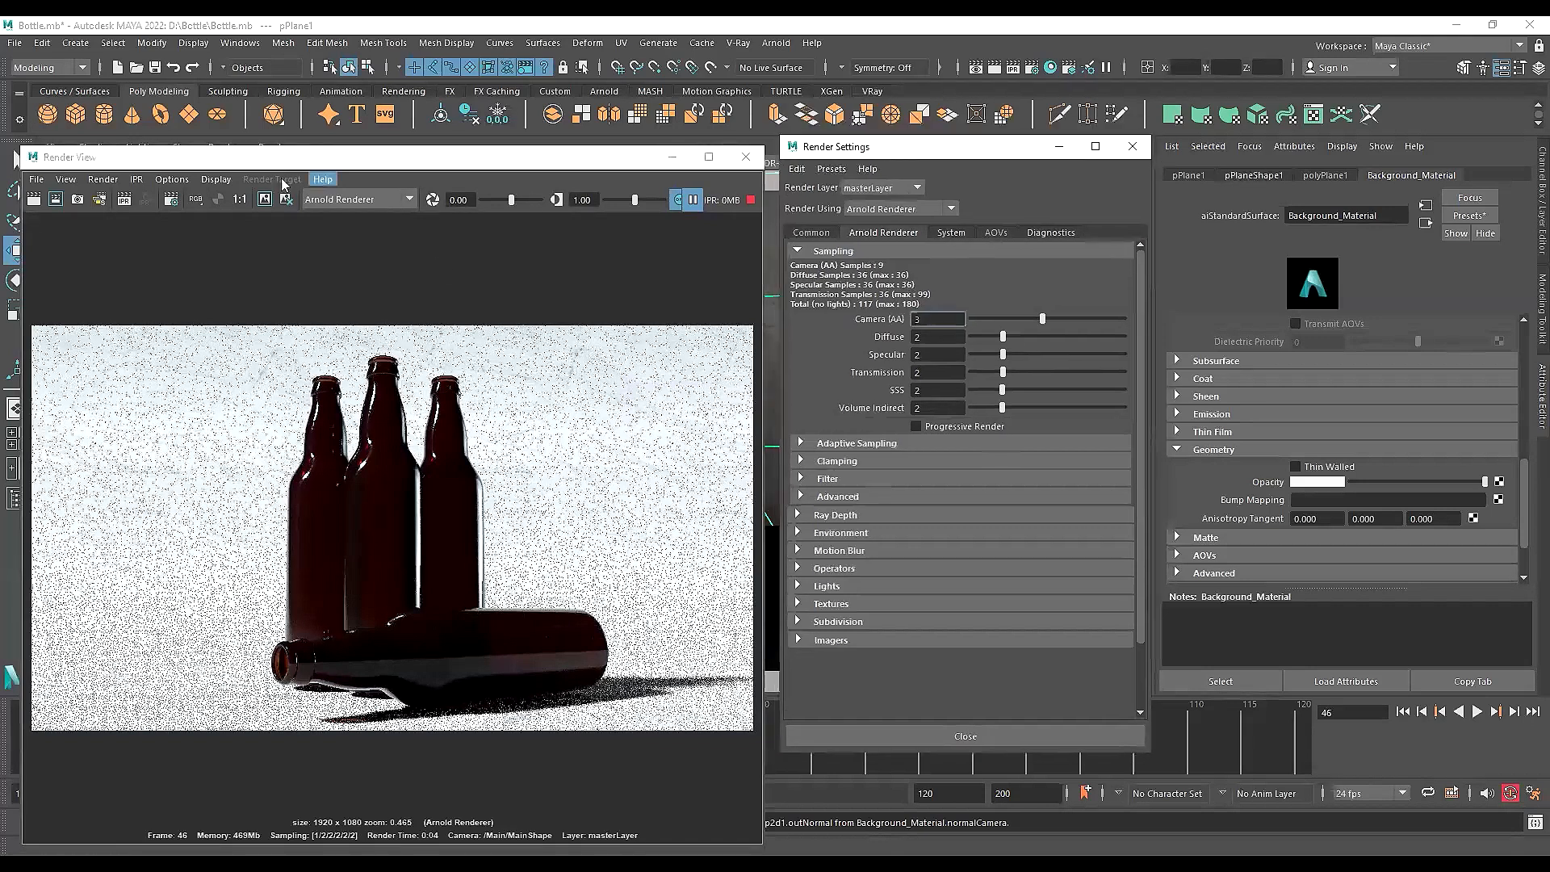
{"action": "left_click", "coordinate": [697, 202]}
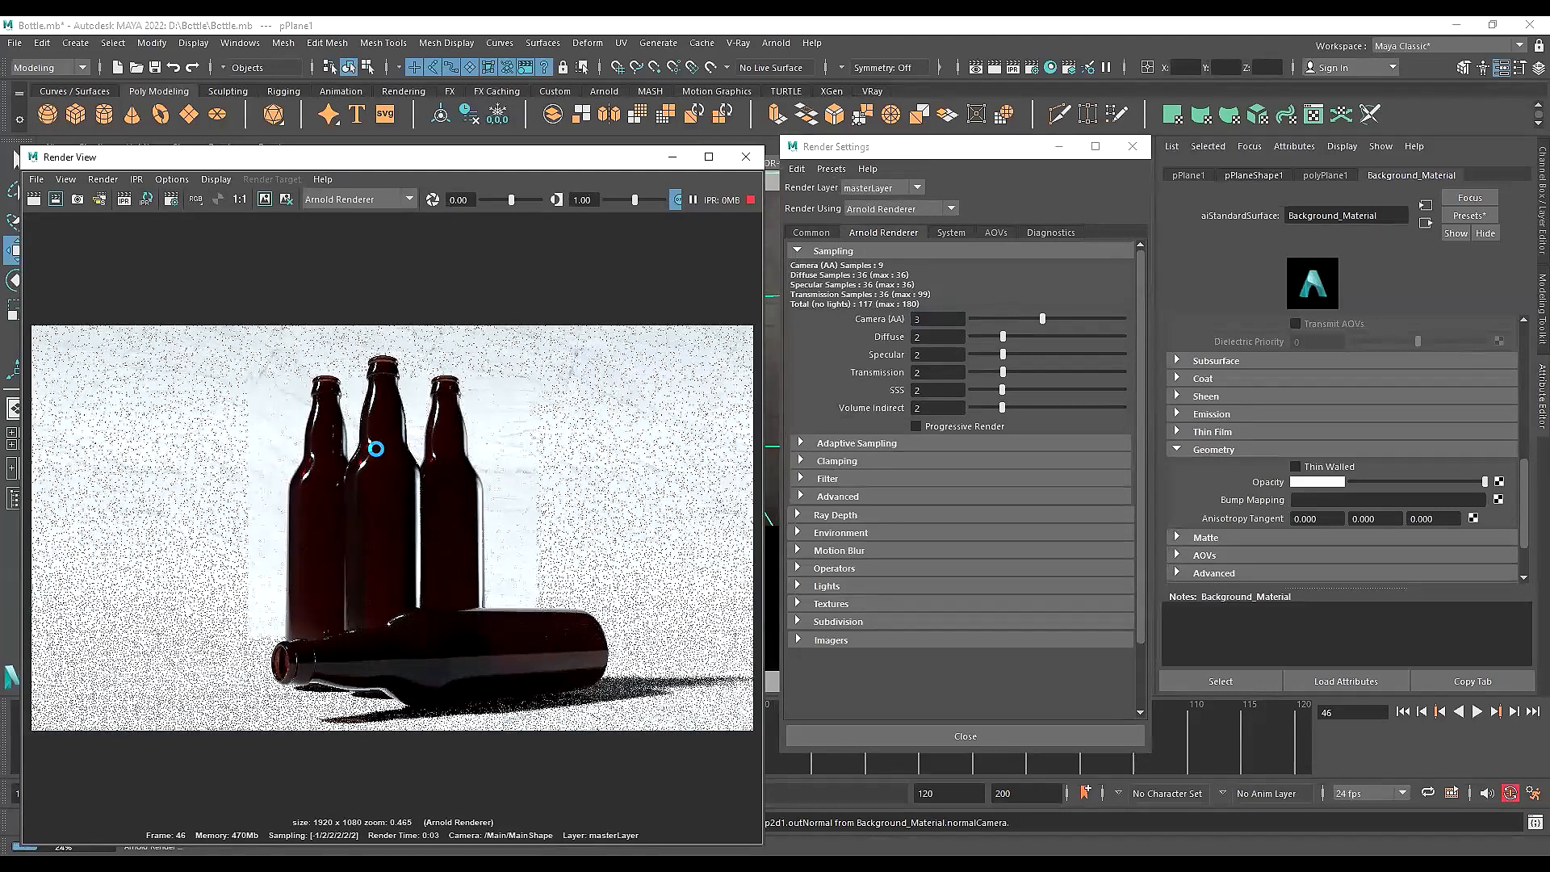
Stop the IPR render and render the current frame from the Main camera with Arnold
{"action": "scroll", "coordinate": [375, 448], "scroll_direction": "up", "scroll_amount": 1}
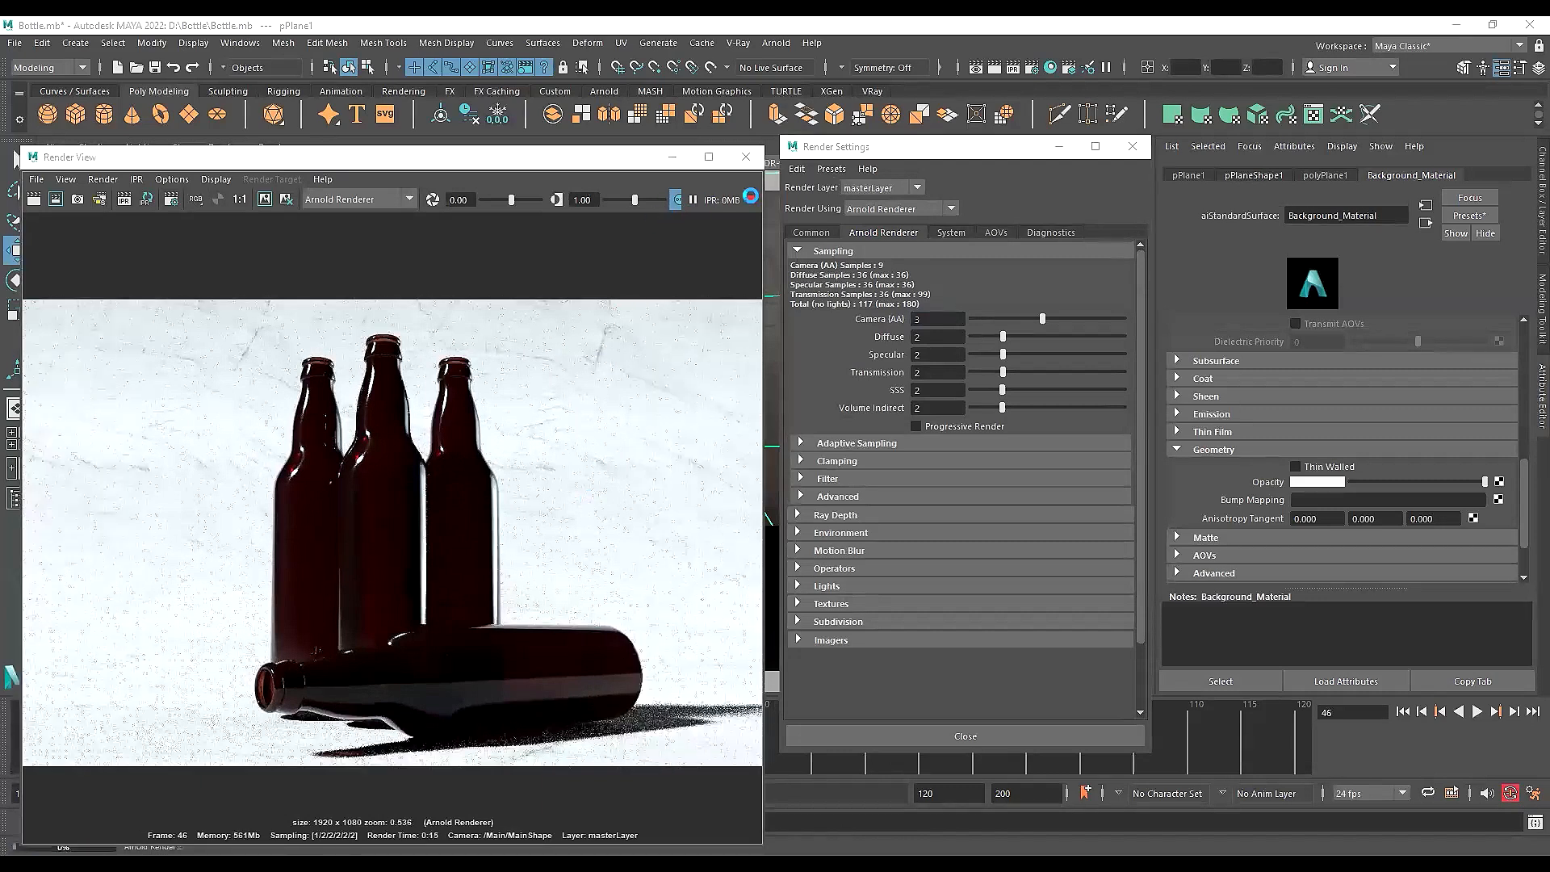
{"action": "left_click", "coordinate": [751, 196]}
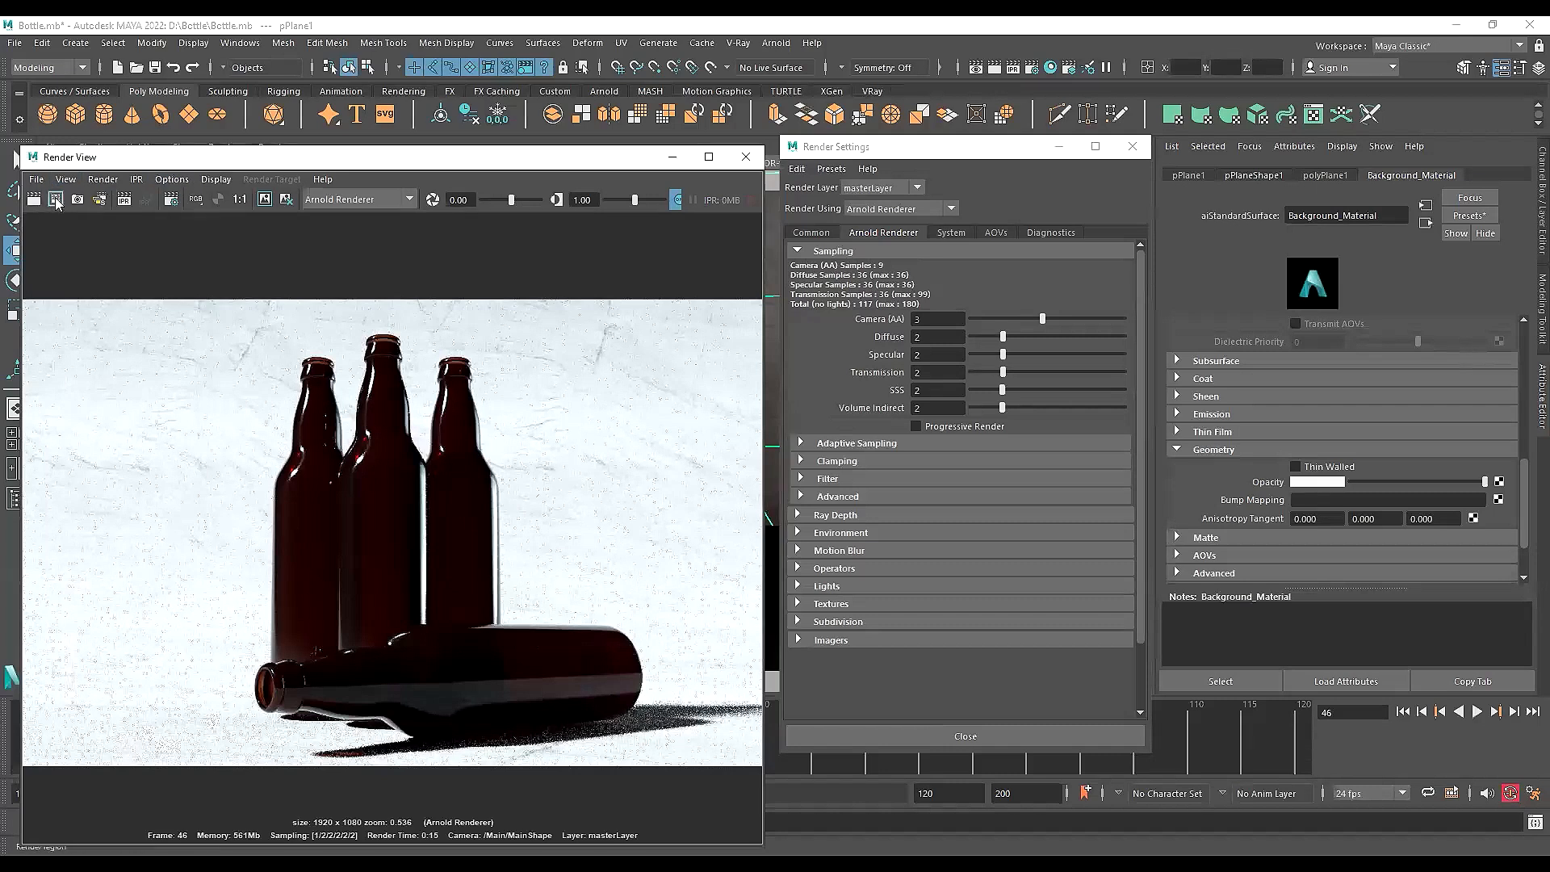
{"action": "left_click", "coordinate": [33, 198]}
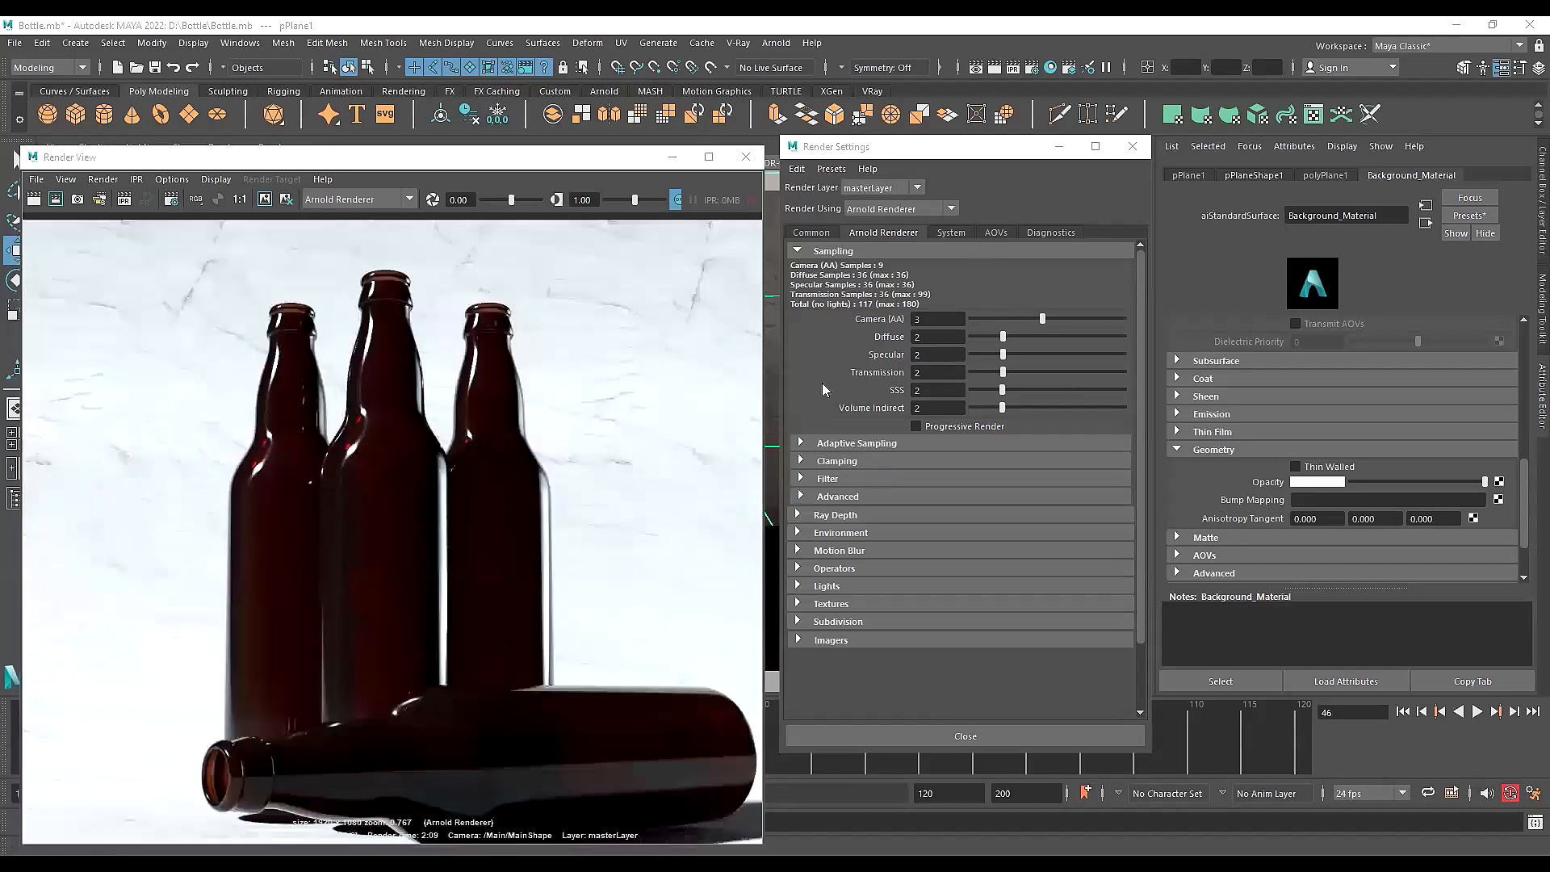
Examine the finished bottle render in the Render View up close and as a whole frame
{"action": "scroll", "coordinate": [483, 485], "scroll_direction": "down", "scroll_amount": 1}
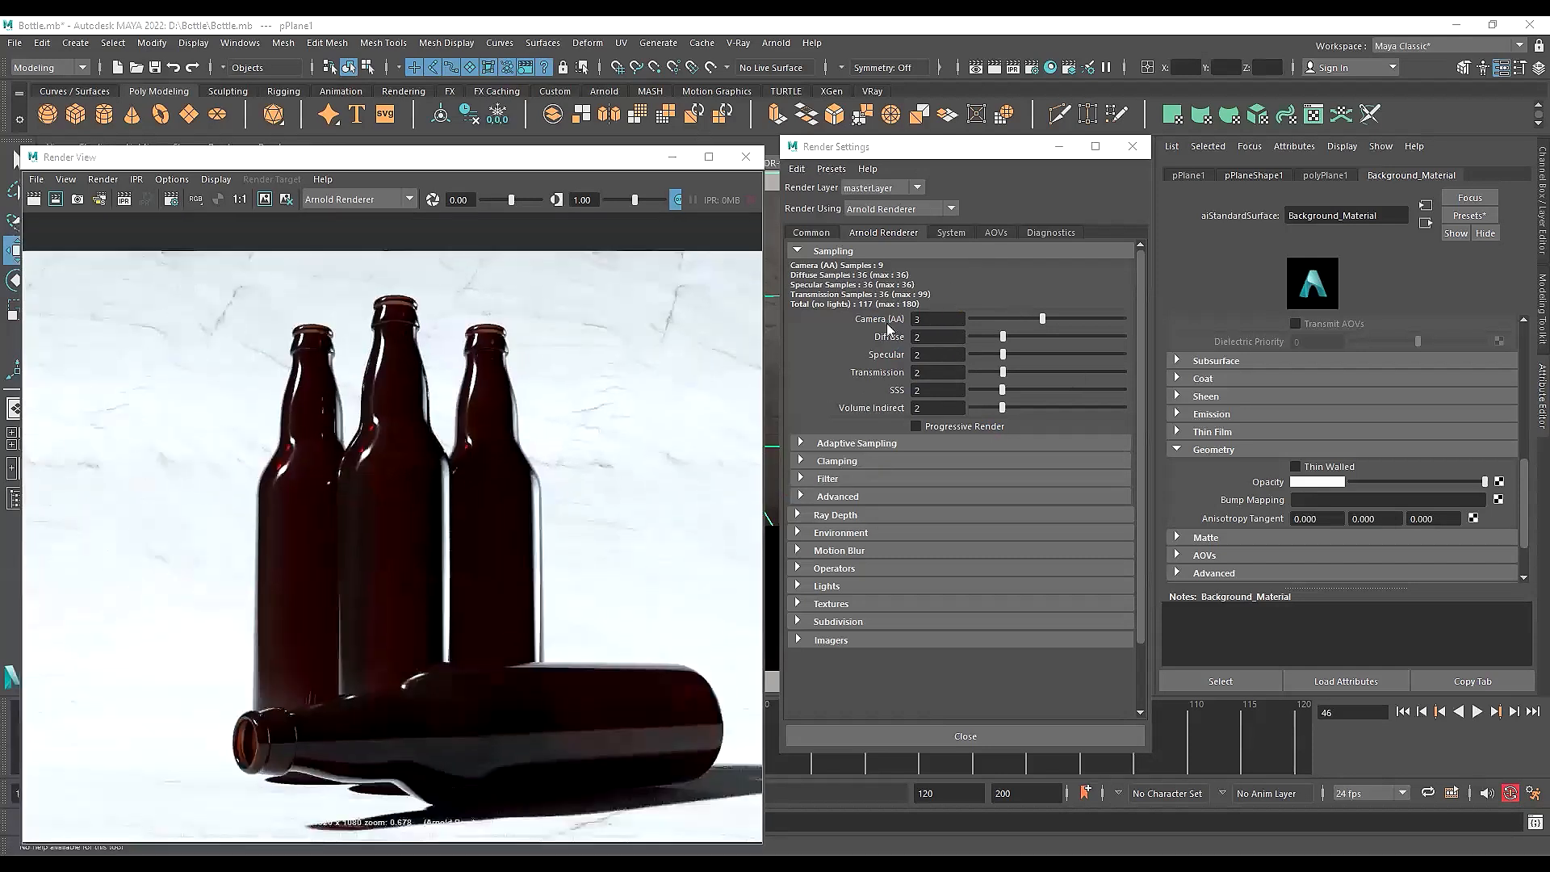
{"action": "scroll", "coordinate": [390, 581], "scroll_direction": "up", "scroll_amount": 2}
{"action": "scroll", "coordinate": [465, 646], "scroll_direction": "down", "scroll_amount": 1}
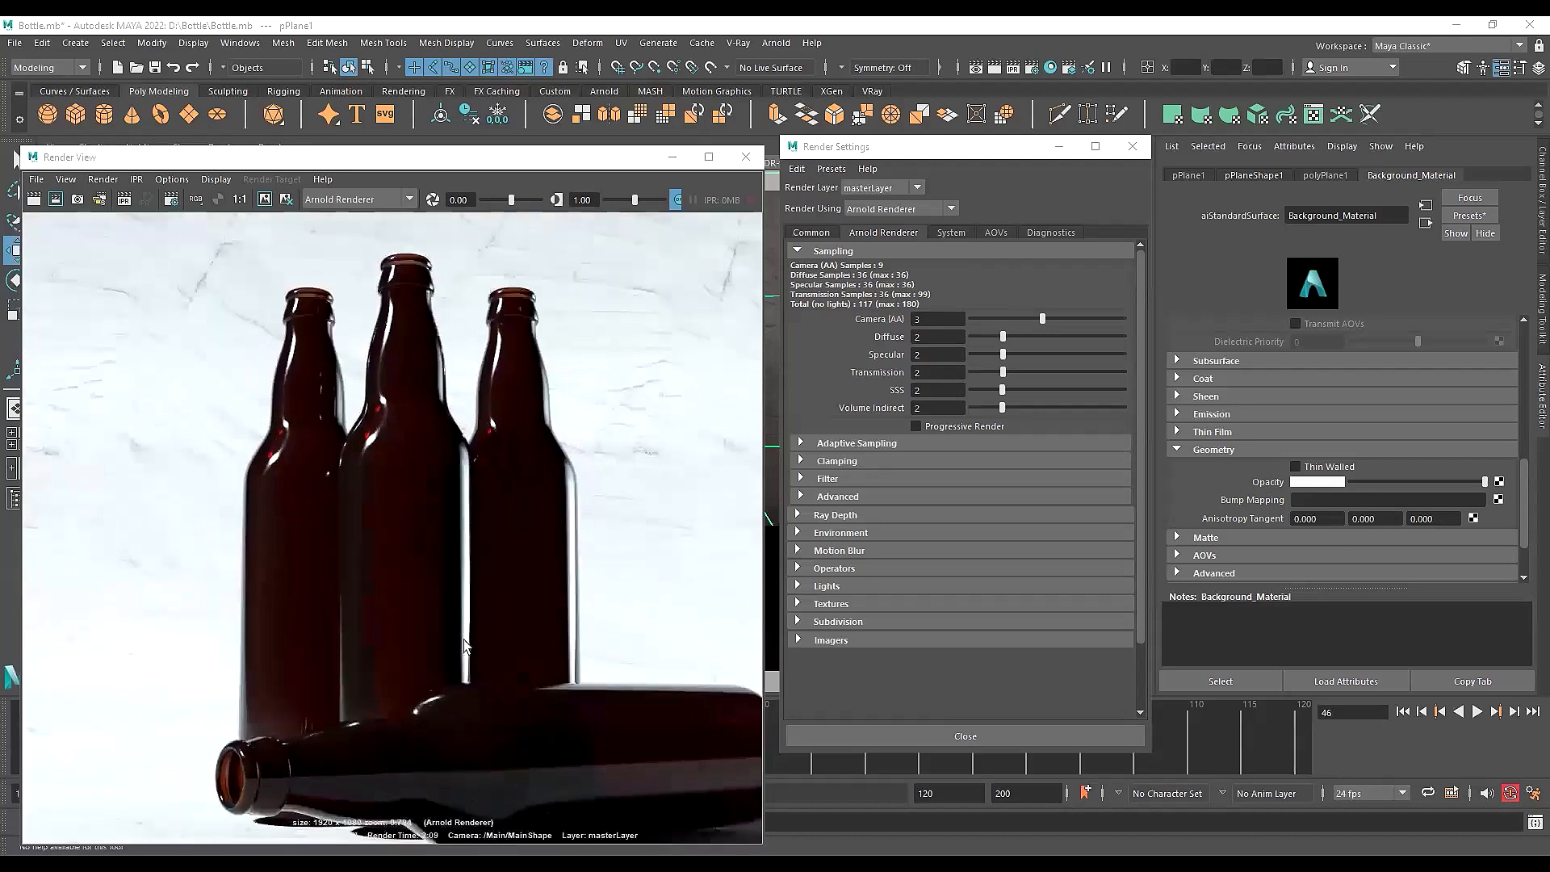
{"action": "scroll", "coordinate": [465, 646], "scroll_direction": "down", "scroll_amount": 4}
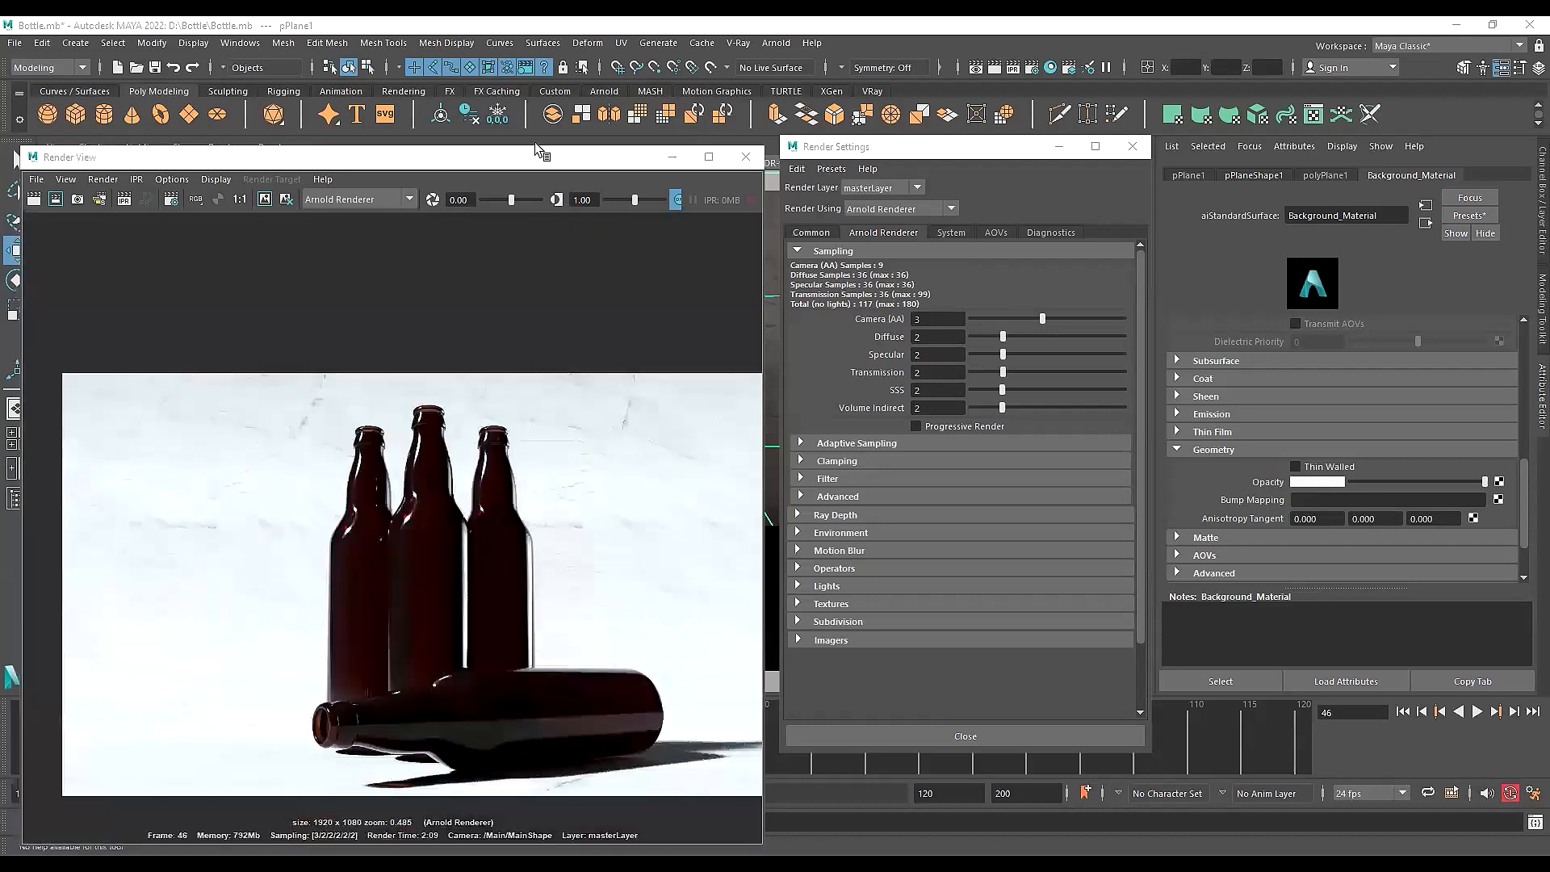
{"action": "middle_click_drag", "start_coordinate": [760, 505], "coordinate": [783, 503], "text": "alt"}
{"action": "scroll", "coordinate": [735, 456], "scroll_direction": "up", "scroll_amount": 1}
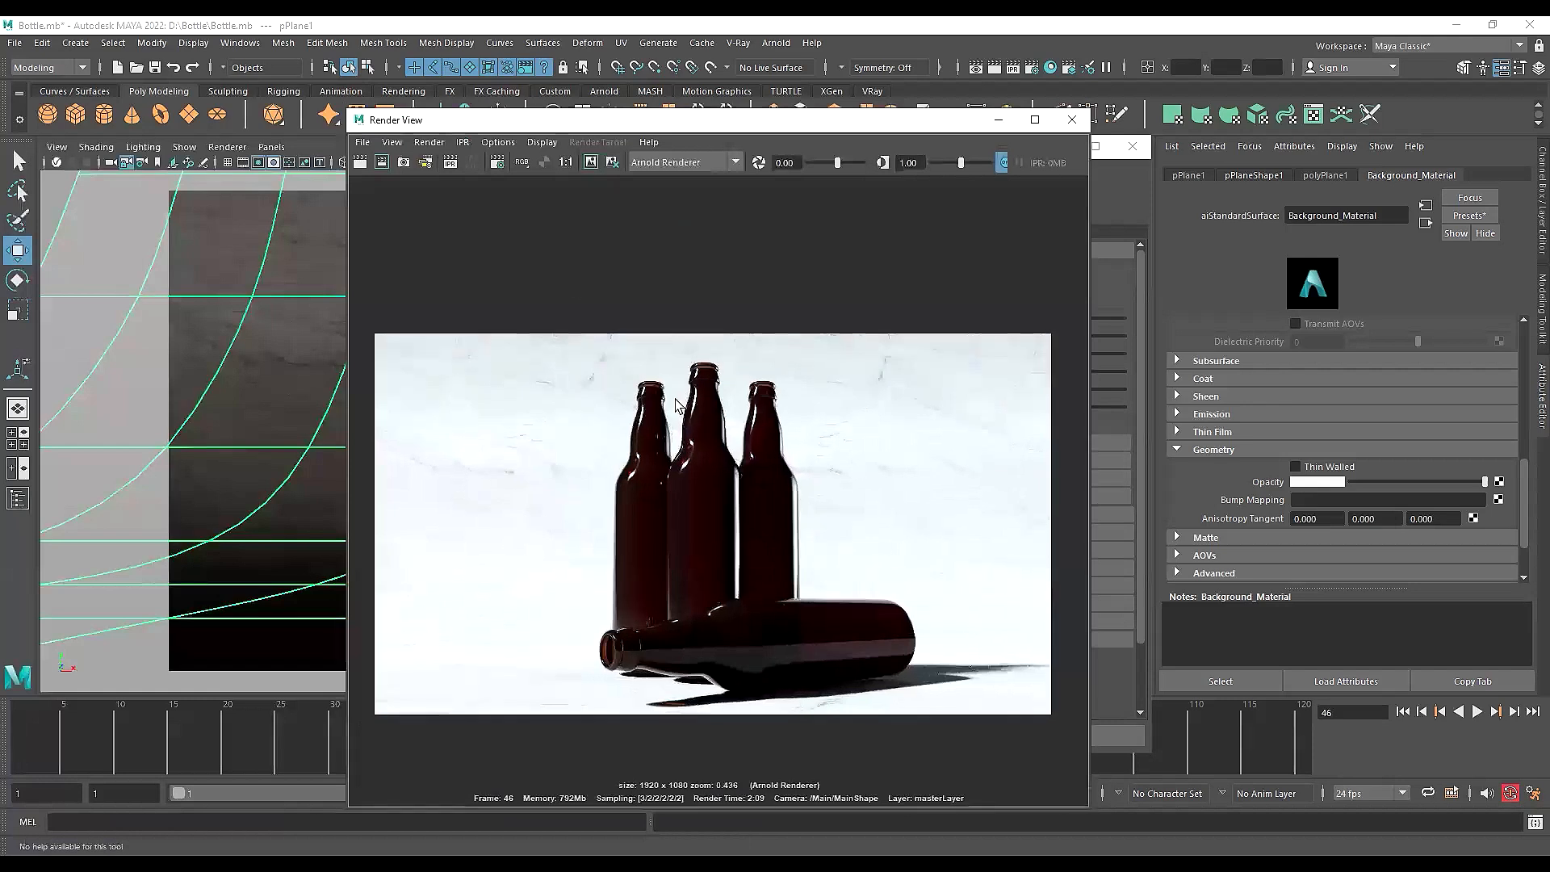
Save the rendered image to the Desktop as a JPEG named ff and close the Render View
{"action": "left_click", "coordinate": [362, 142]}
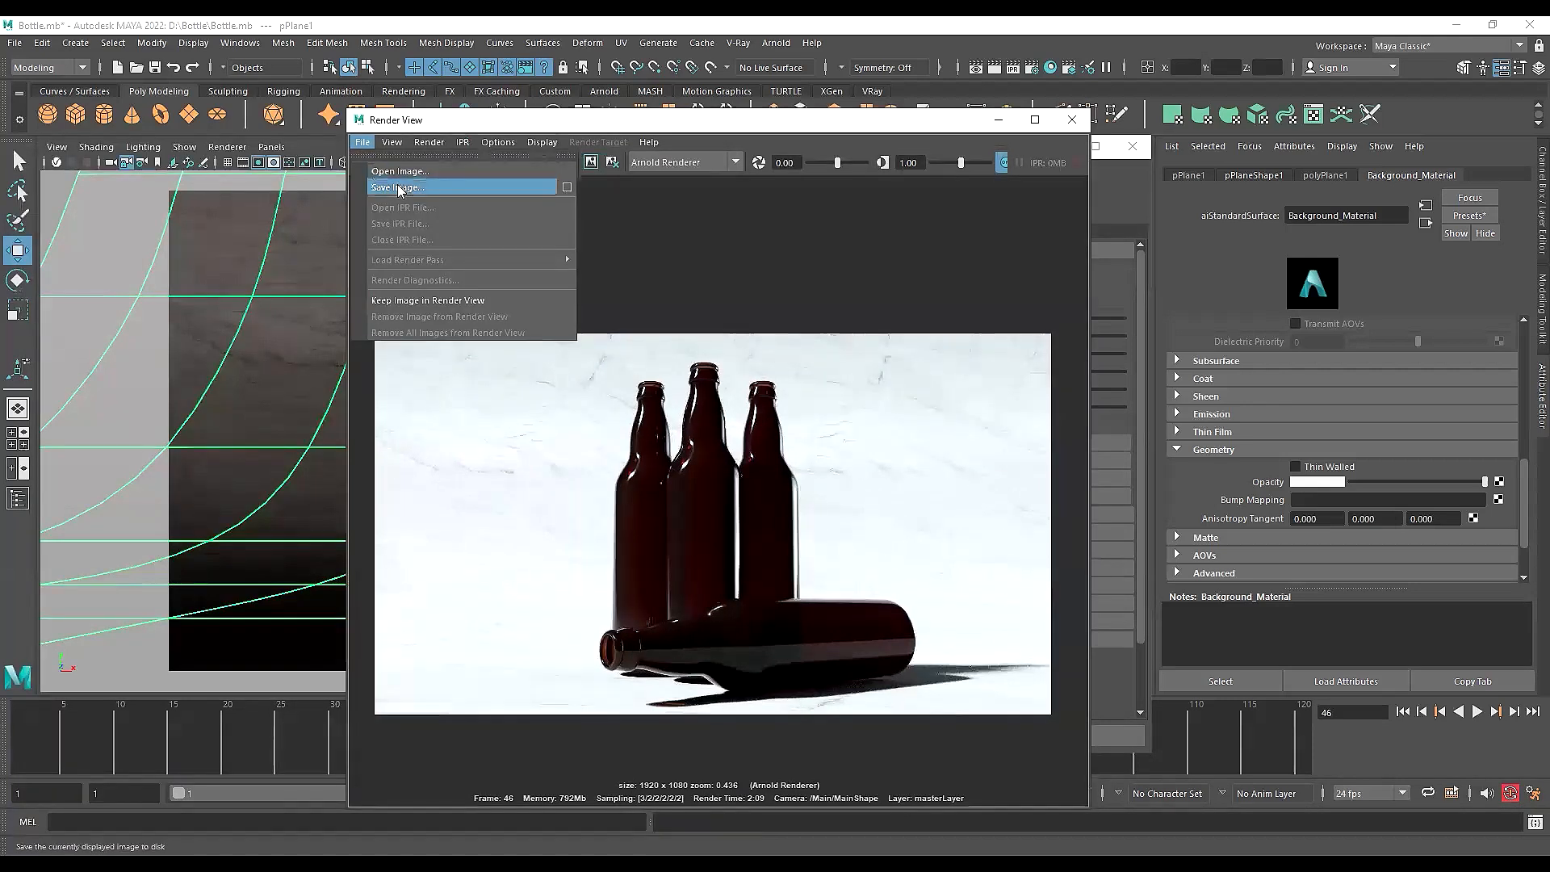
{"action": "left_click", "coordinate": [398, 188]}
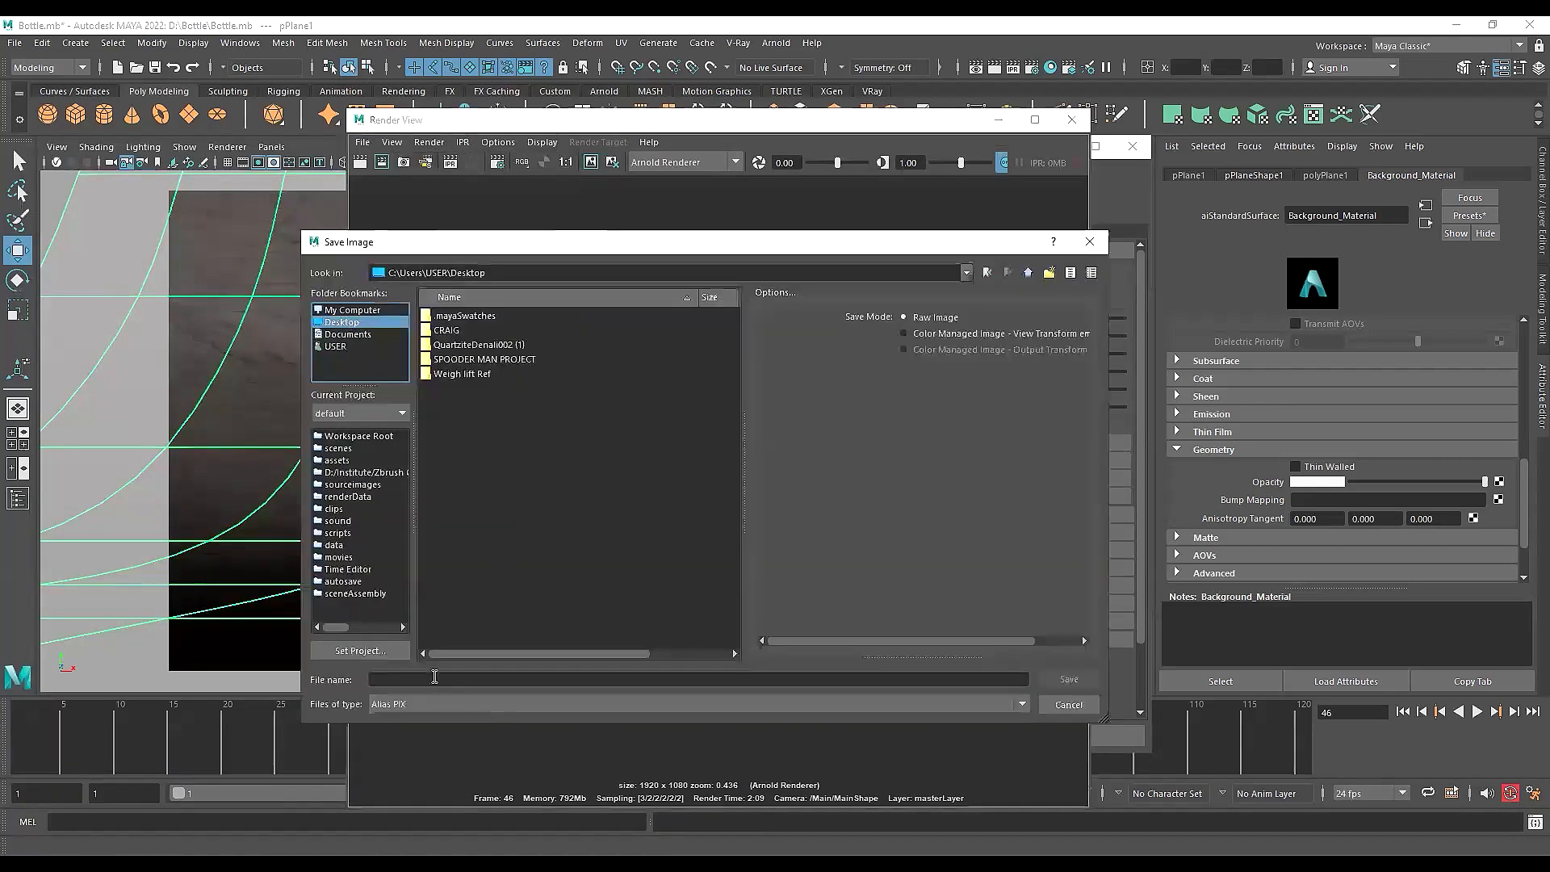
{"action": "type", "text": "ff"}
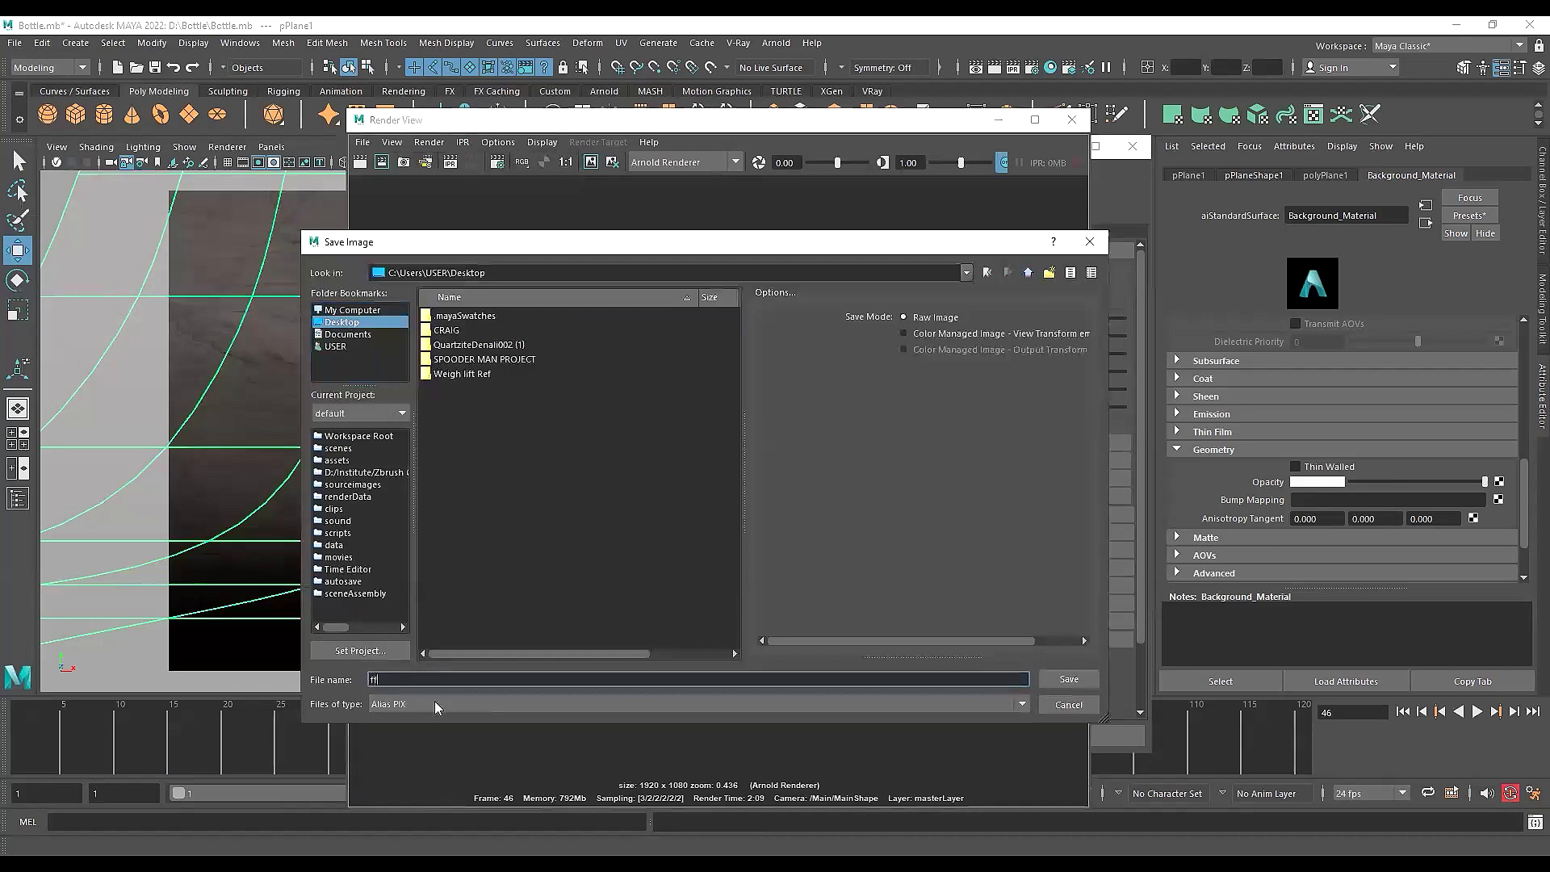
{"action": "left_click", "coordinate": [434, 704]}
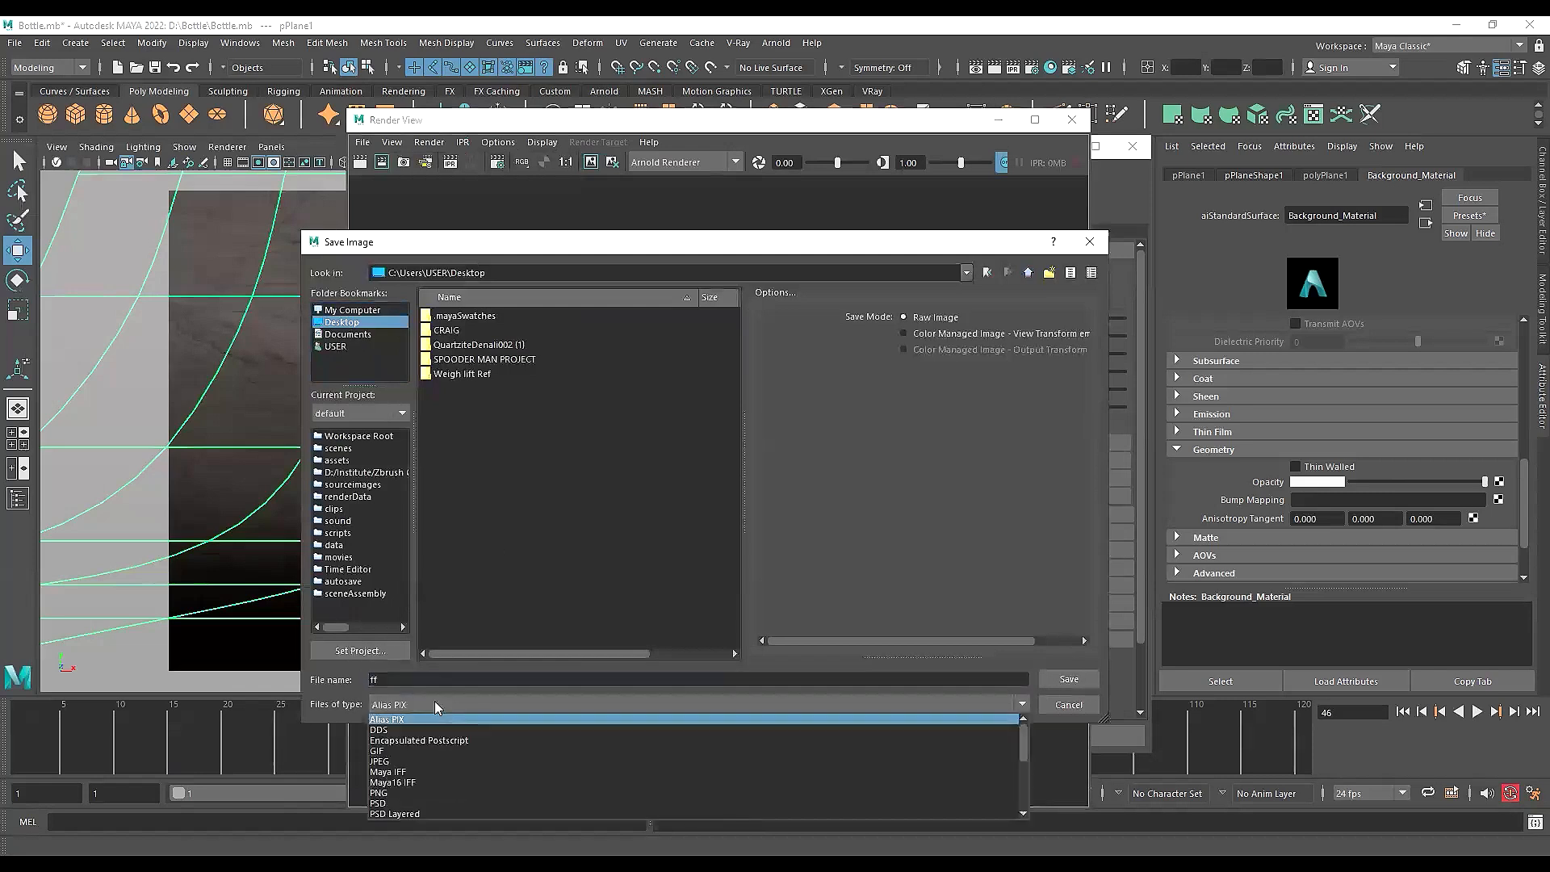
{"action": "left_click", "coordinate": [387, 762]}
{"action": "left_click", "coordinate": [1068, 678]}
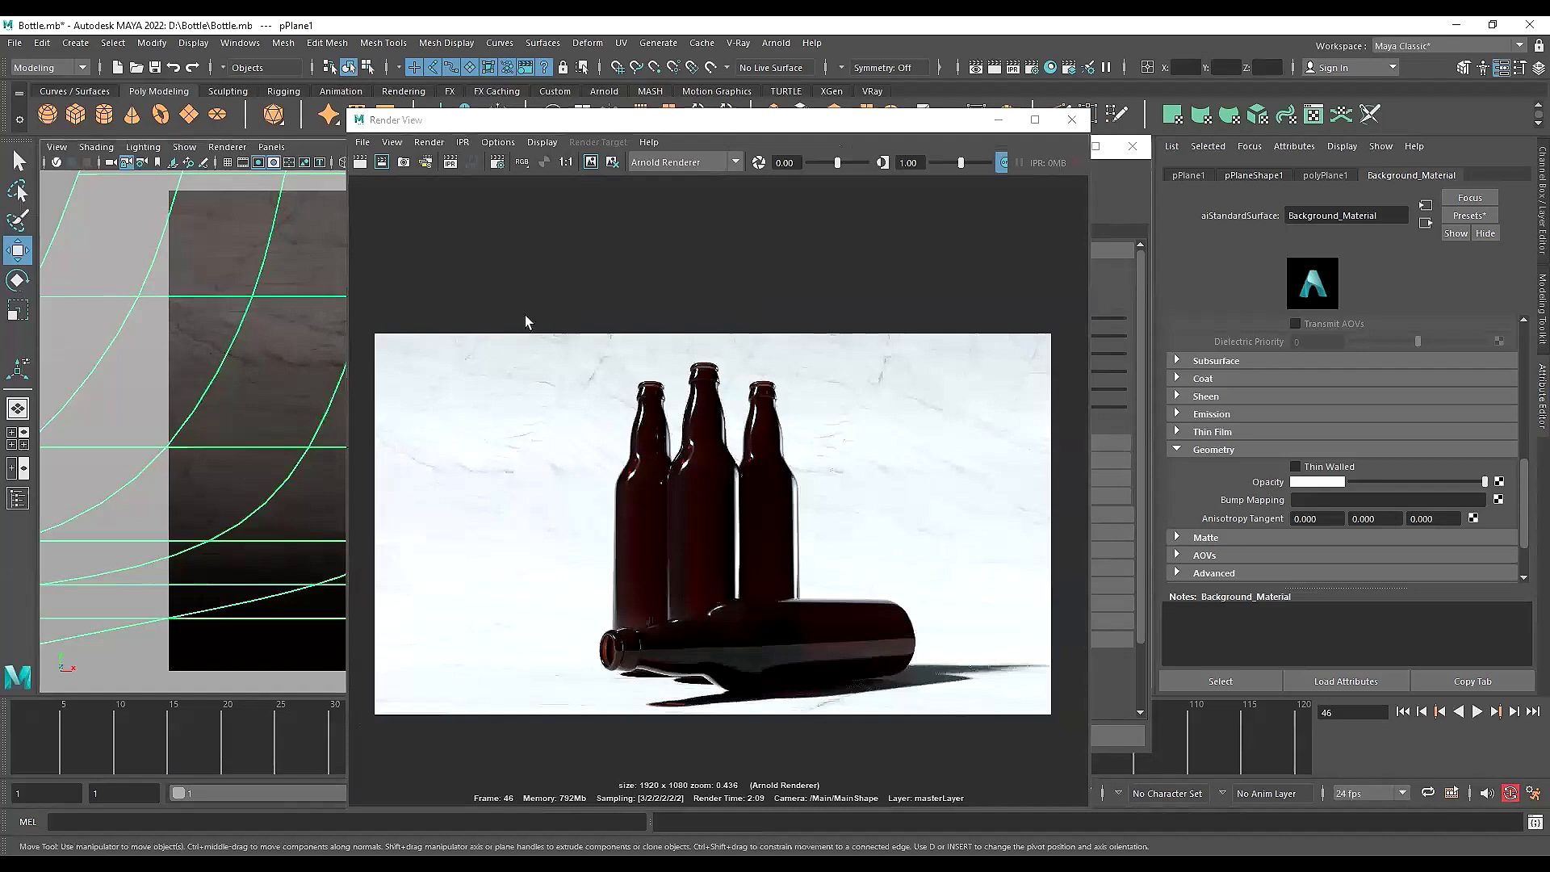
{"action": "left_click", "coordinate": [1078, 128]}
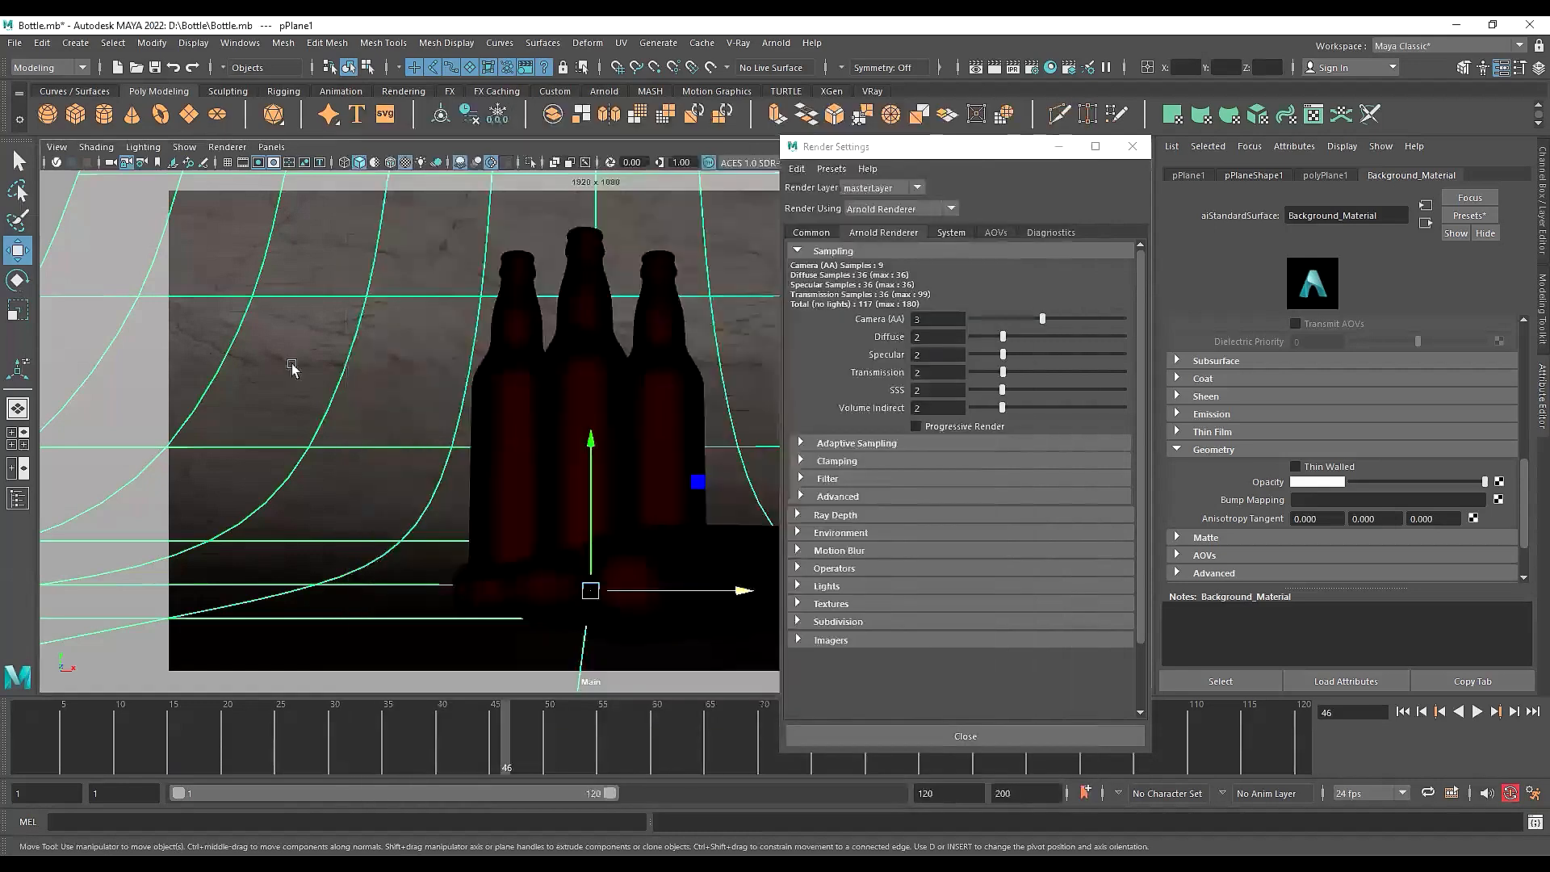
Return the timeline to frame 1 and close the Render Settings window
{"action": "key", "text": "alt+v"}
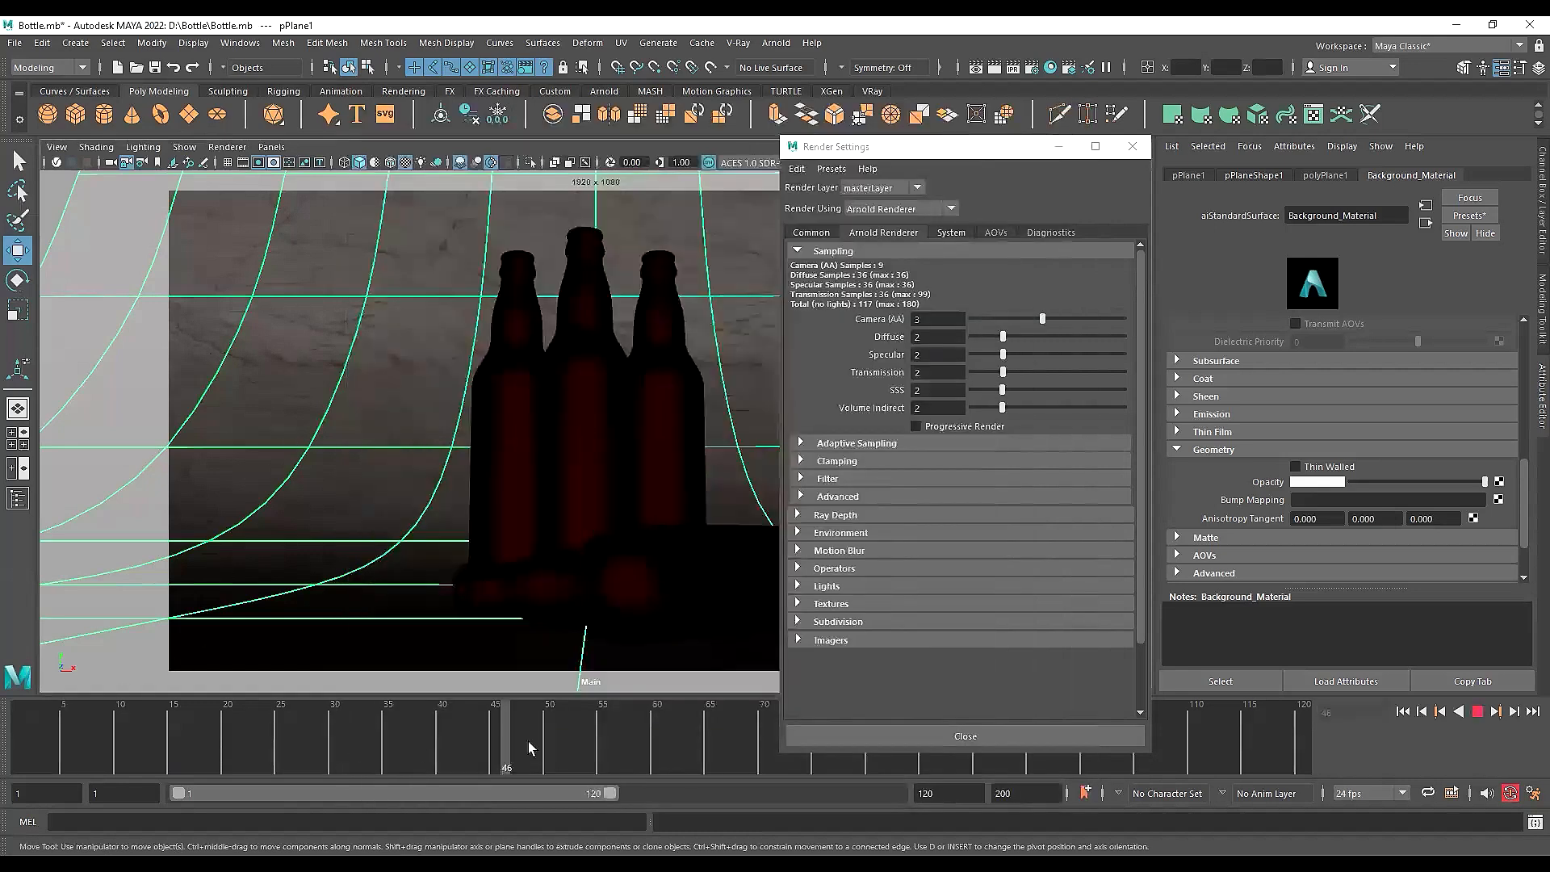
{"action": "left_click", "coordinate": [21, 743]}
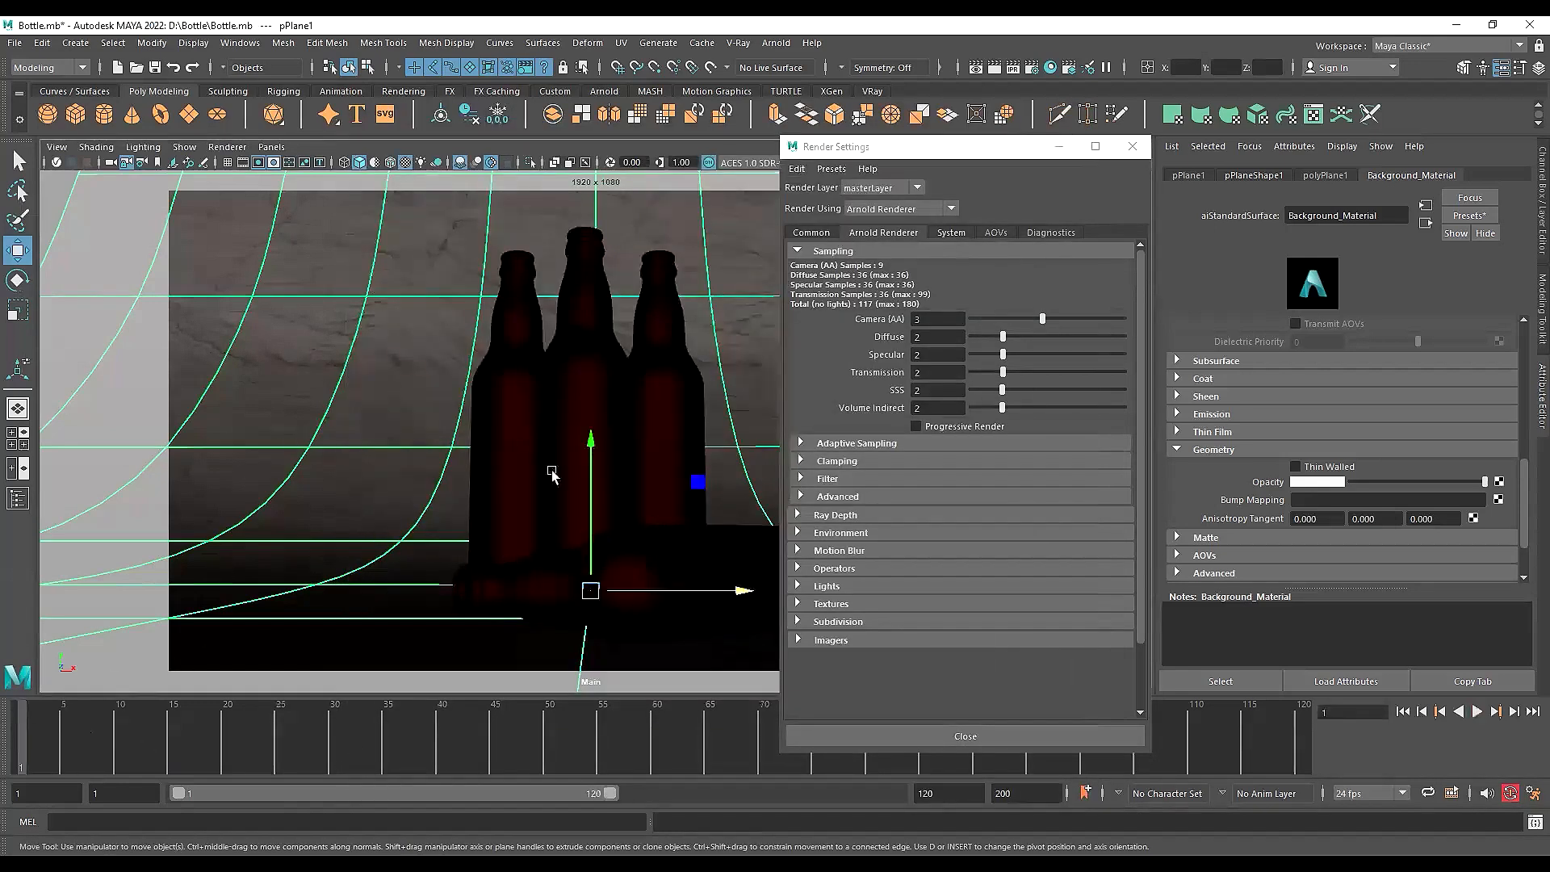
{"action": "left_click", "coordinate": [1133, 148]}
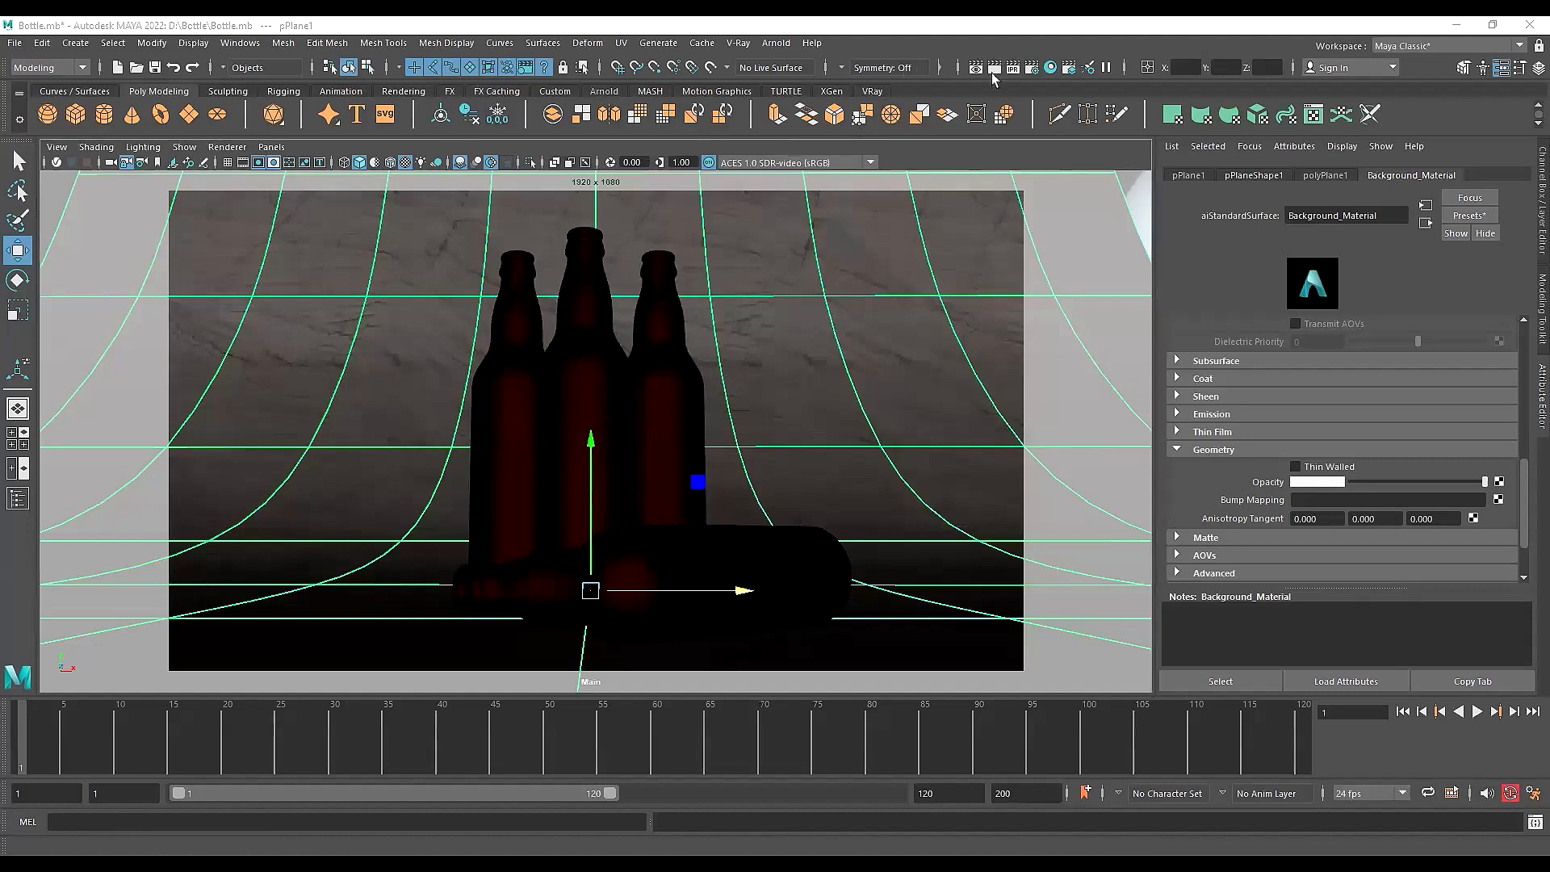
{"action": "left_click", "coordinate": [1035, 72]}
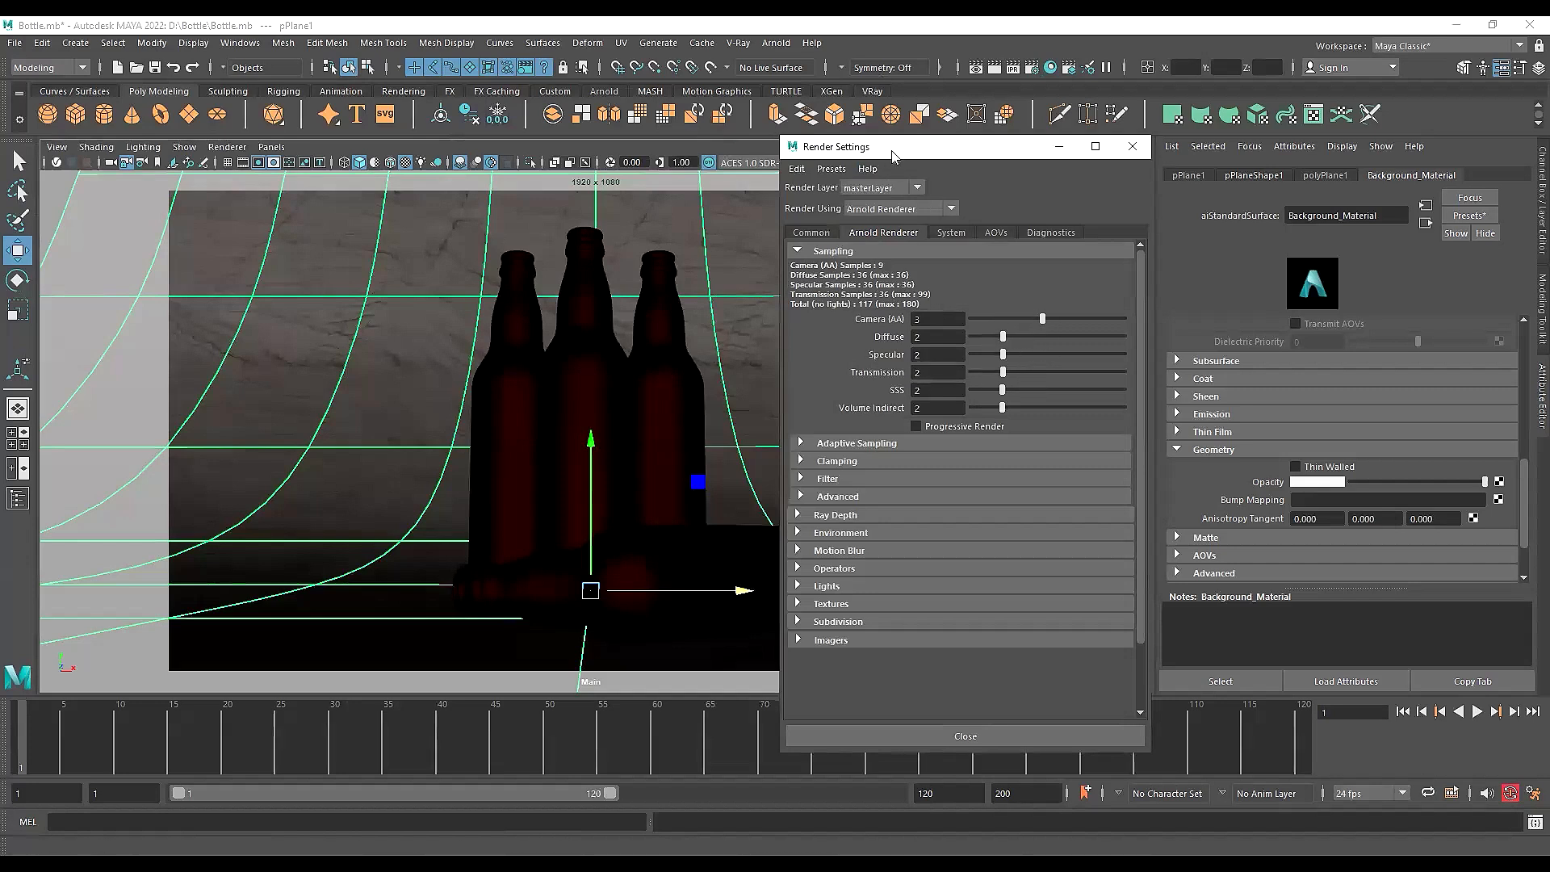
{"action": "left_click_drag", "start_coordinate": [891, 154], "coordinate": [861, 194]}
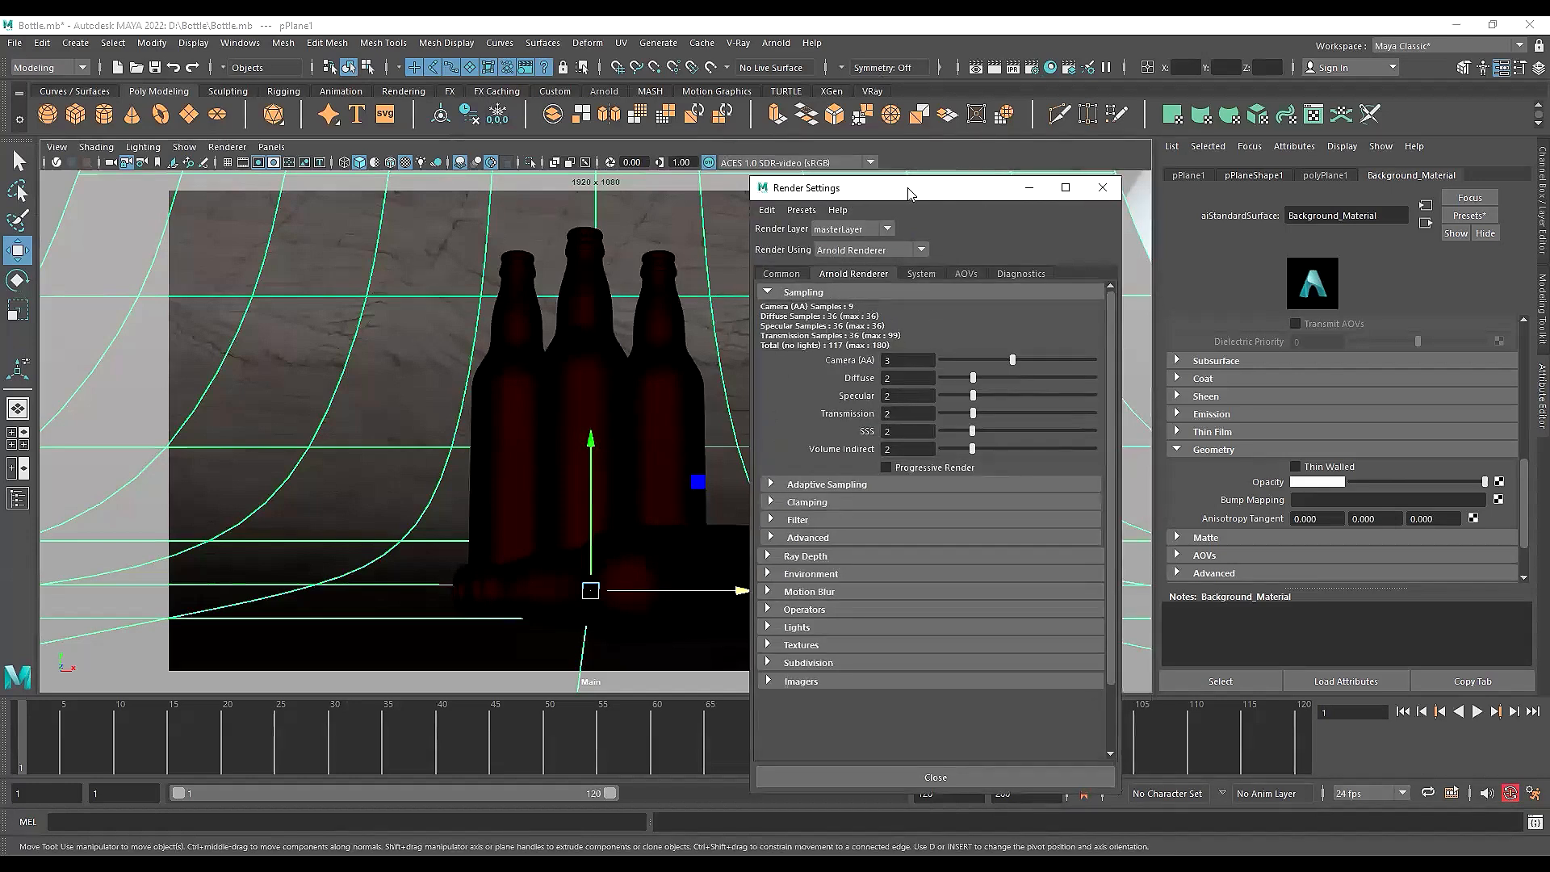
{"action": "left_click_drag", "start_coordinate": [908, 193], "coordinate": [564, 207]}
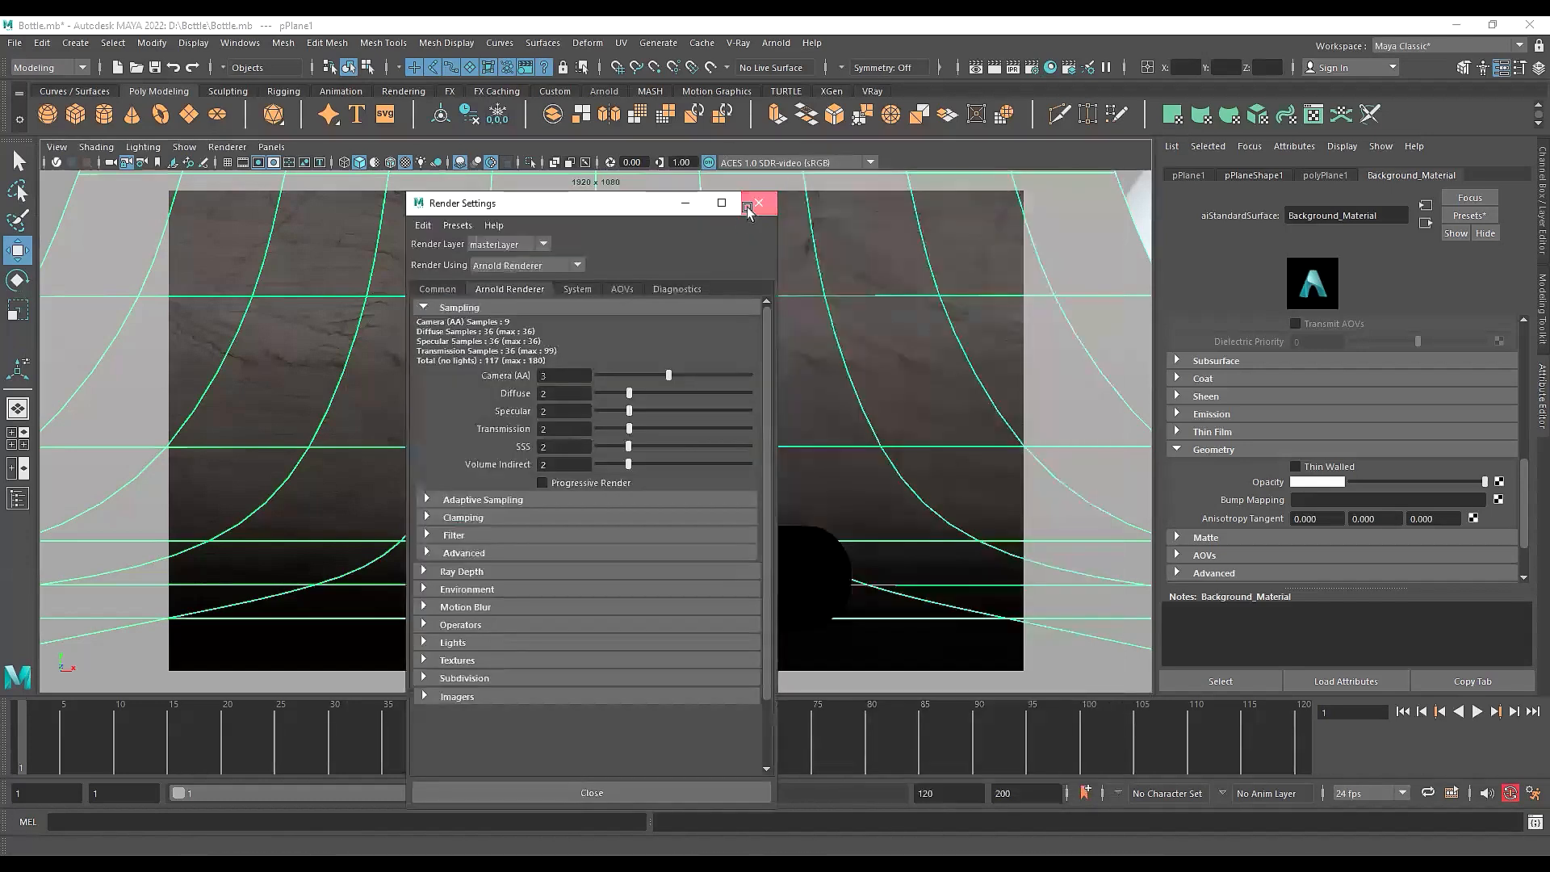
{"action": "left_click", "coordinate": [757, 203]}
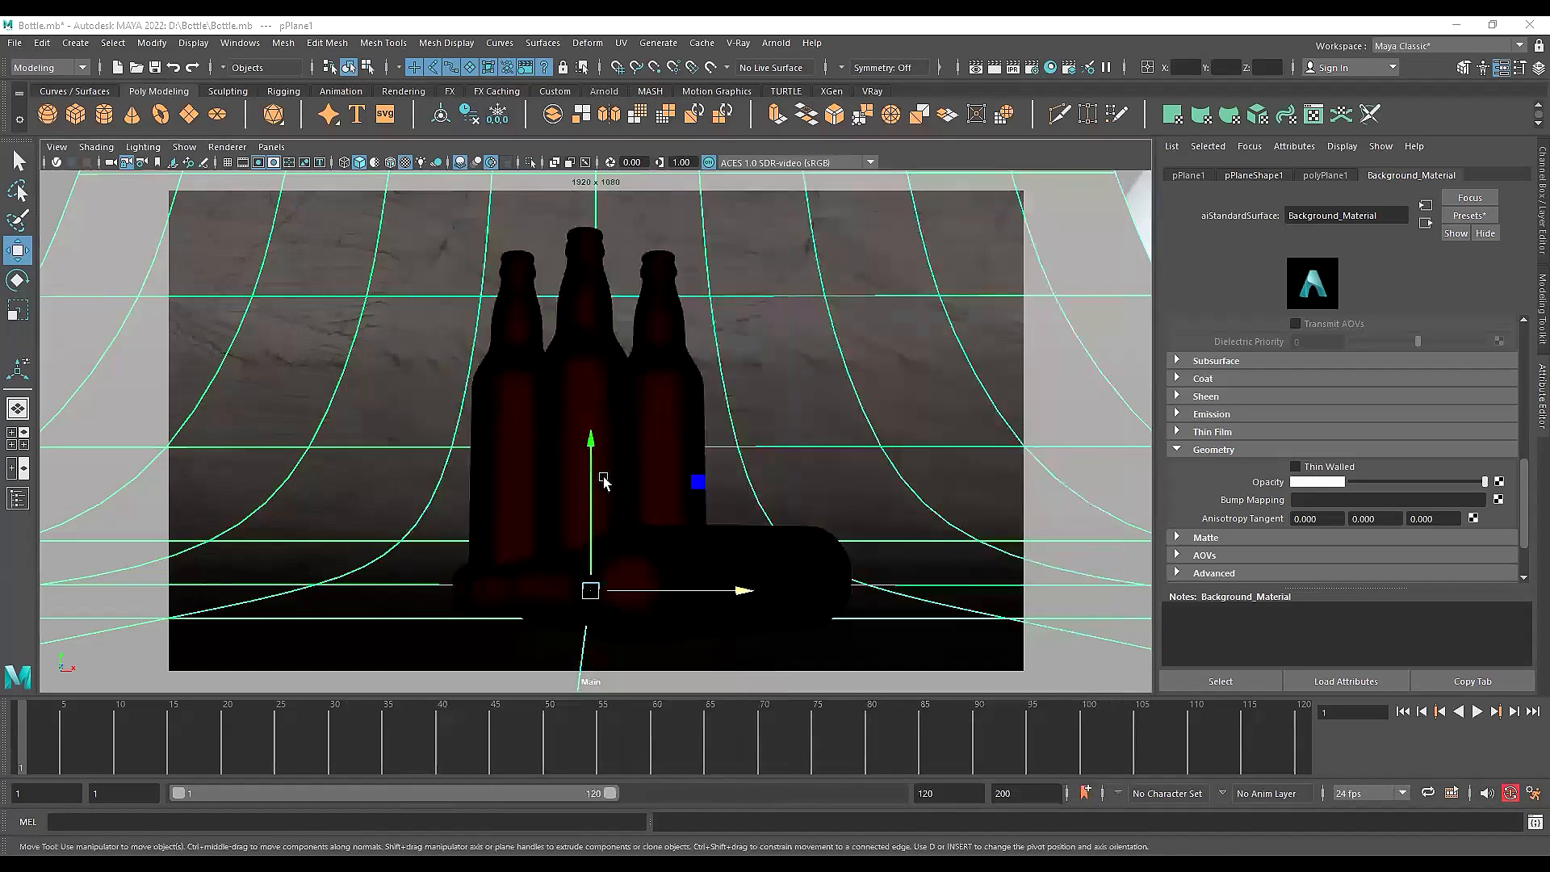
Show the attributes of aiSkyDomeLight1 by selecting it in the Outliner, and end with nothing selected
{"action": "left_click", "coordinate": [17, 498]}
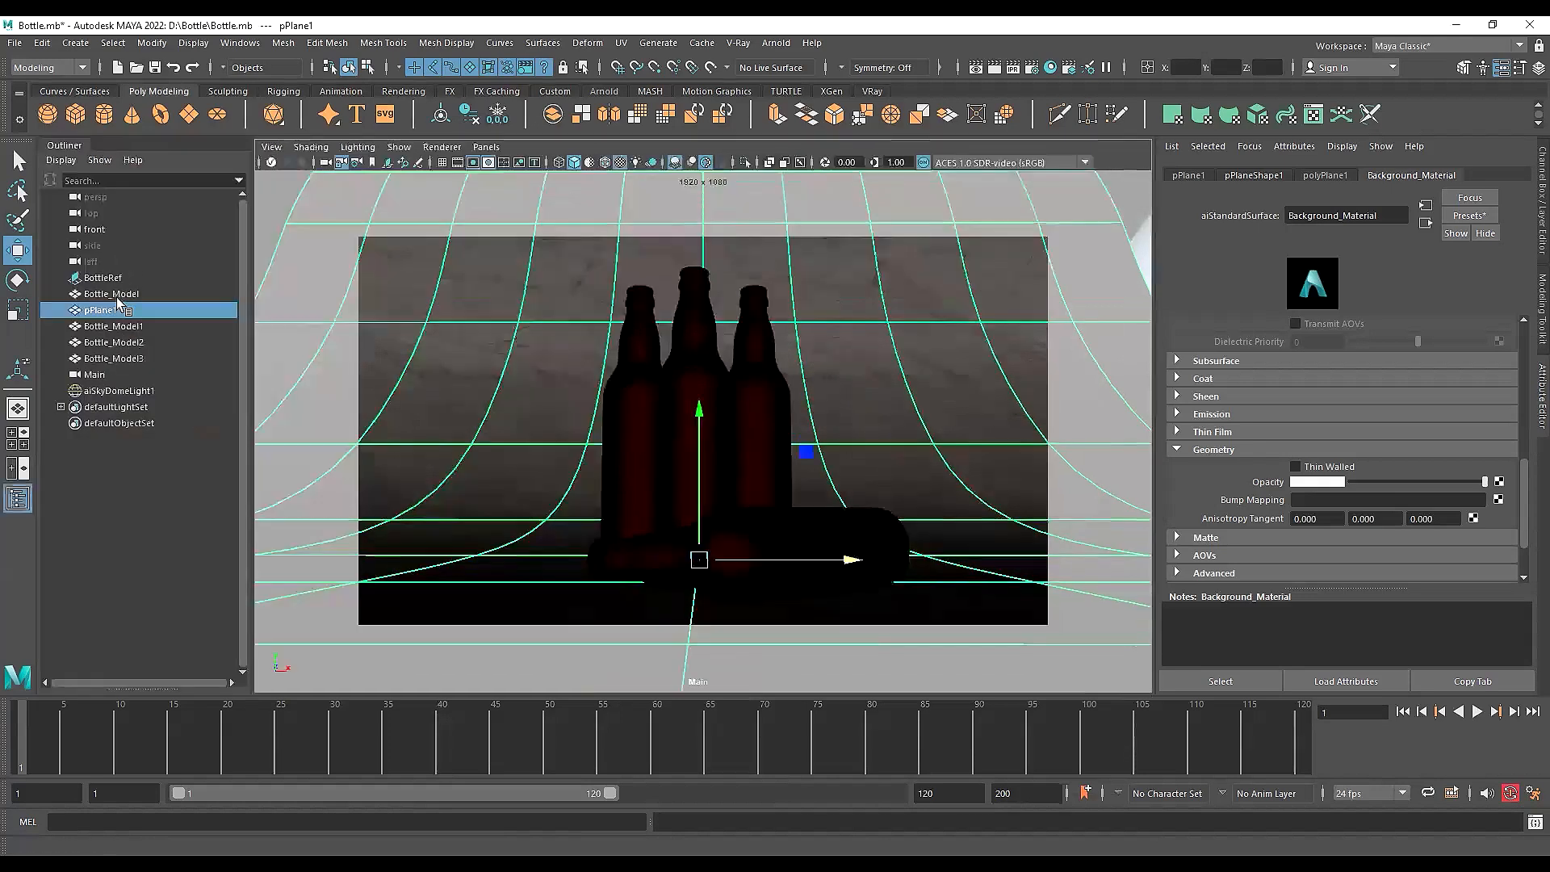
{"action": "left_click", "coordinate": [118, 391]}
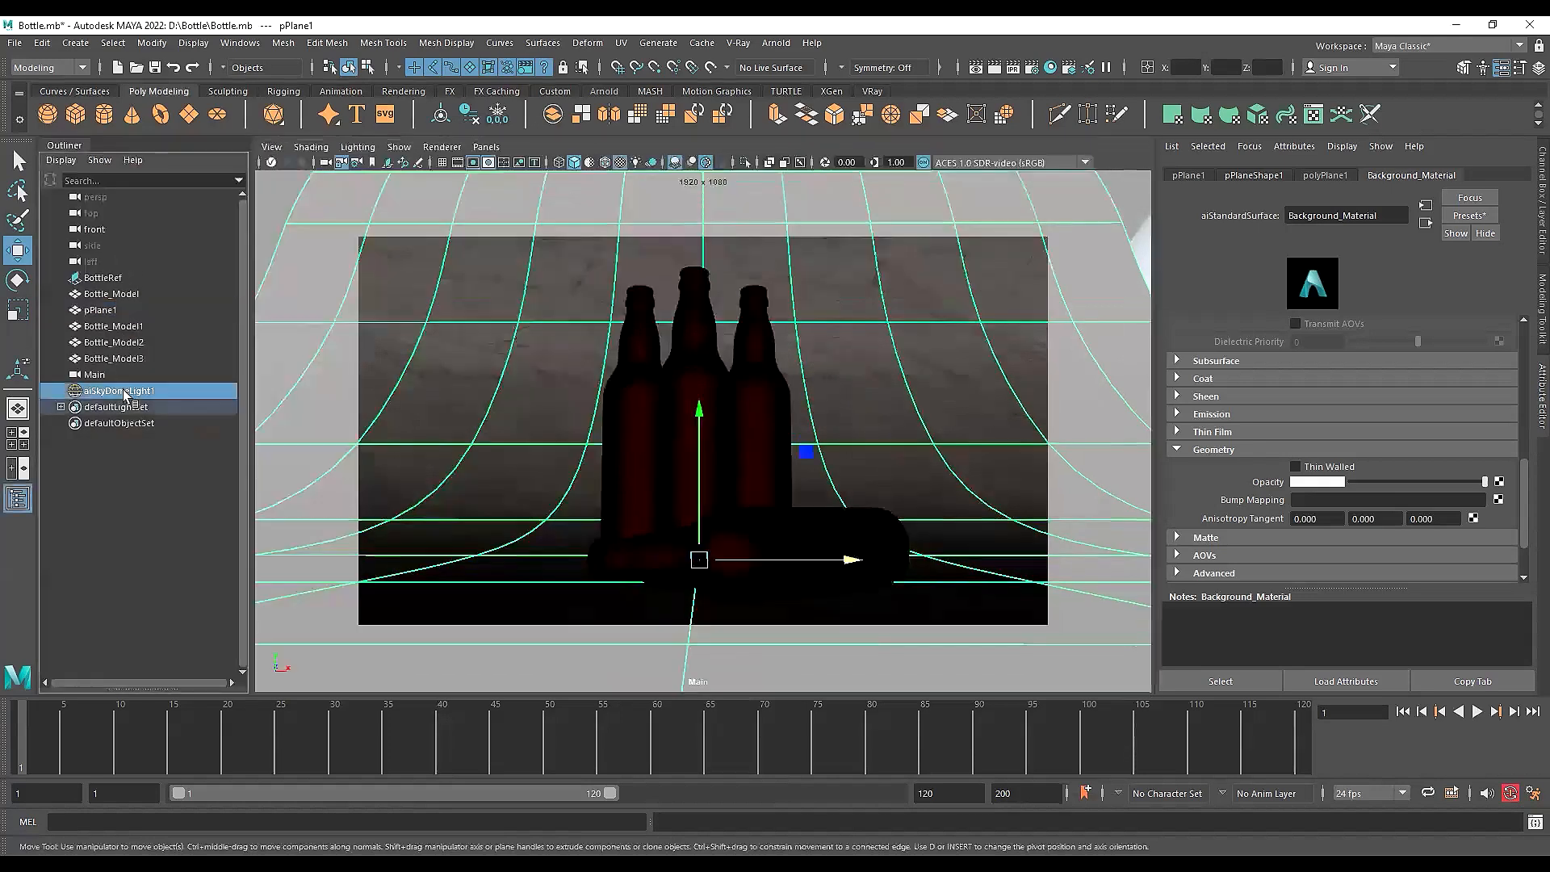
{"action": "left_click", "coordinate": [18, 498]}
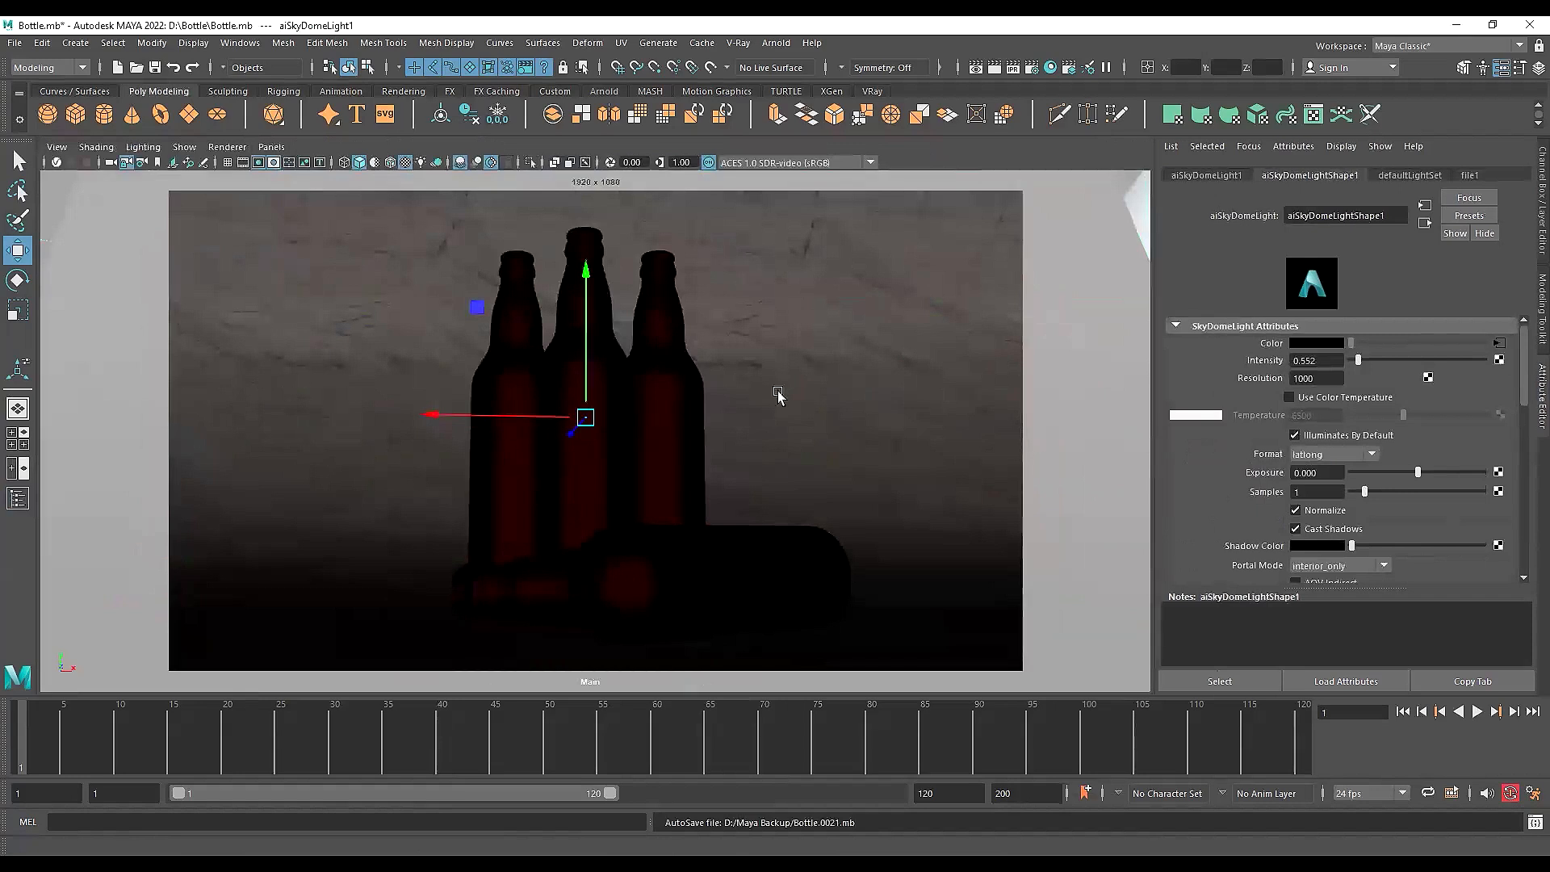
{"action": "left_click", "coordinate": [852, 320]}
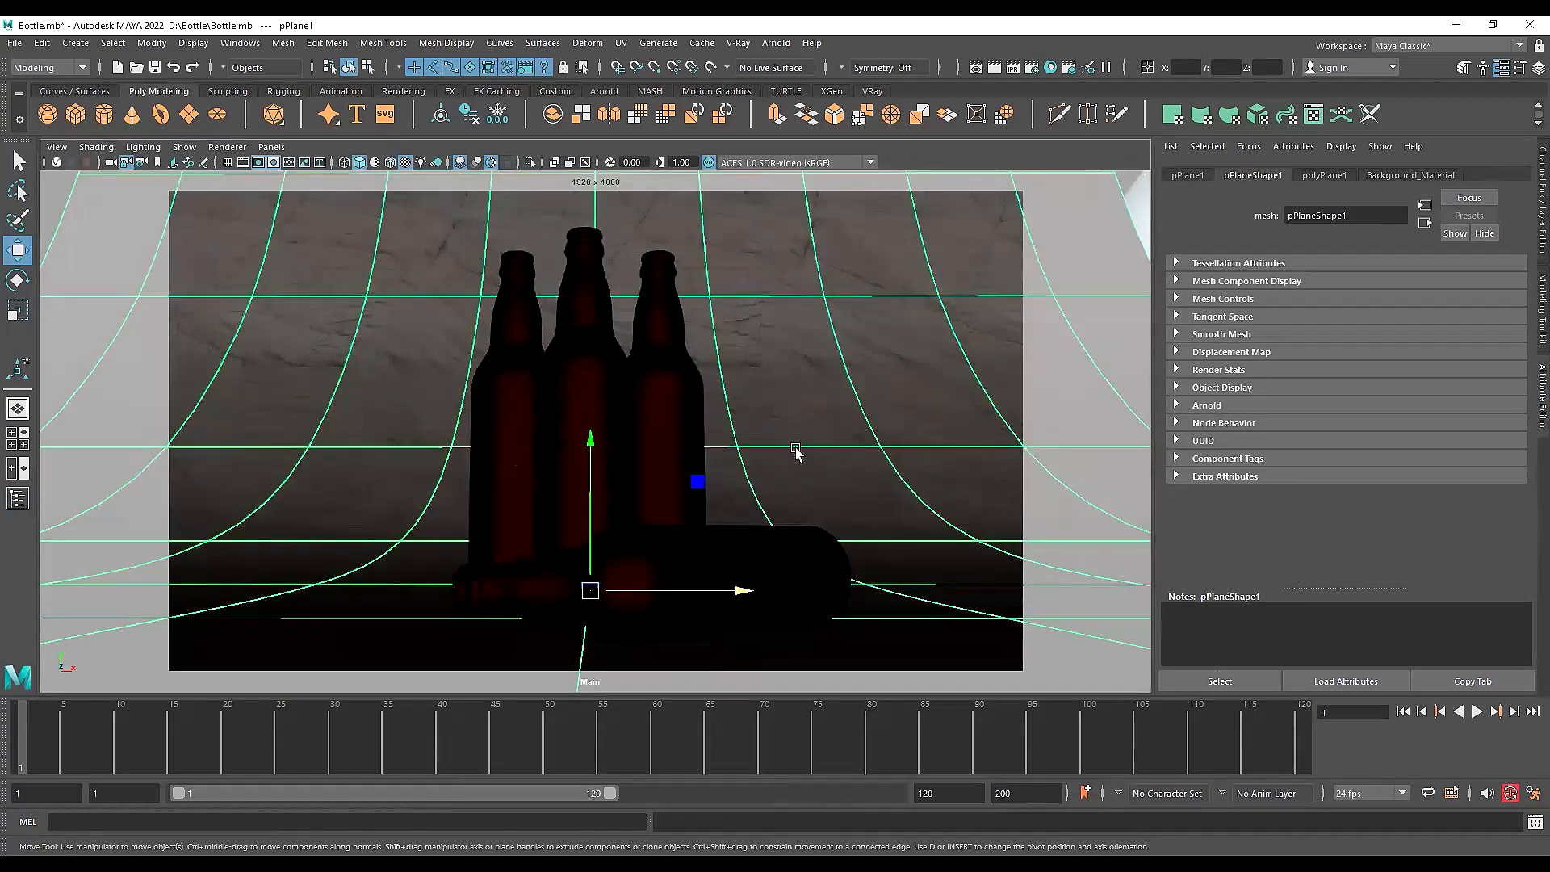
{"action": "left_click", "coordinate": [820, 440]}
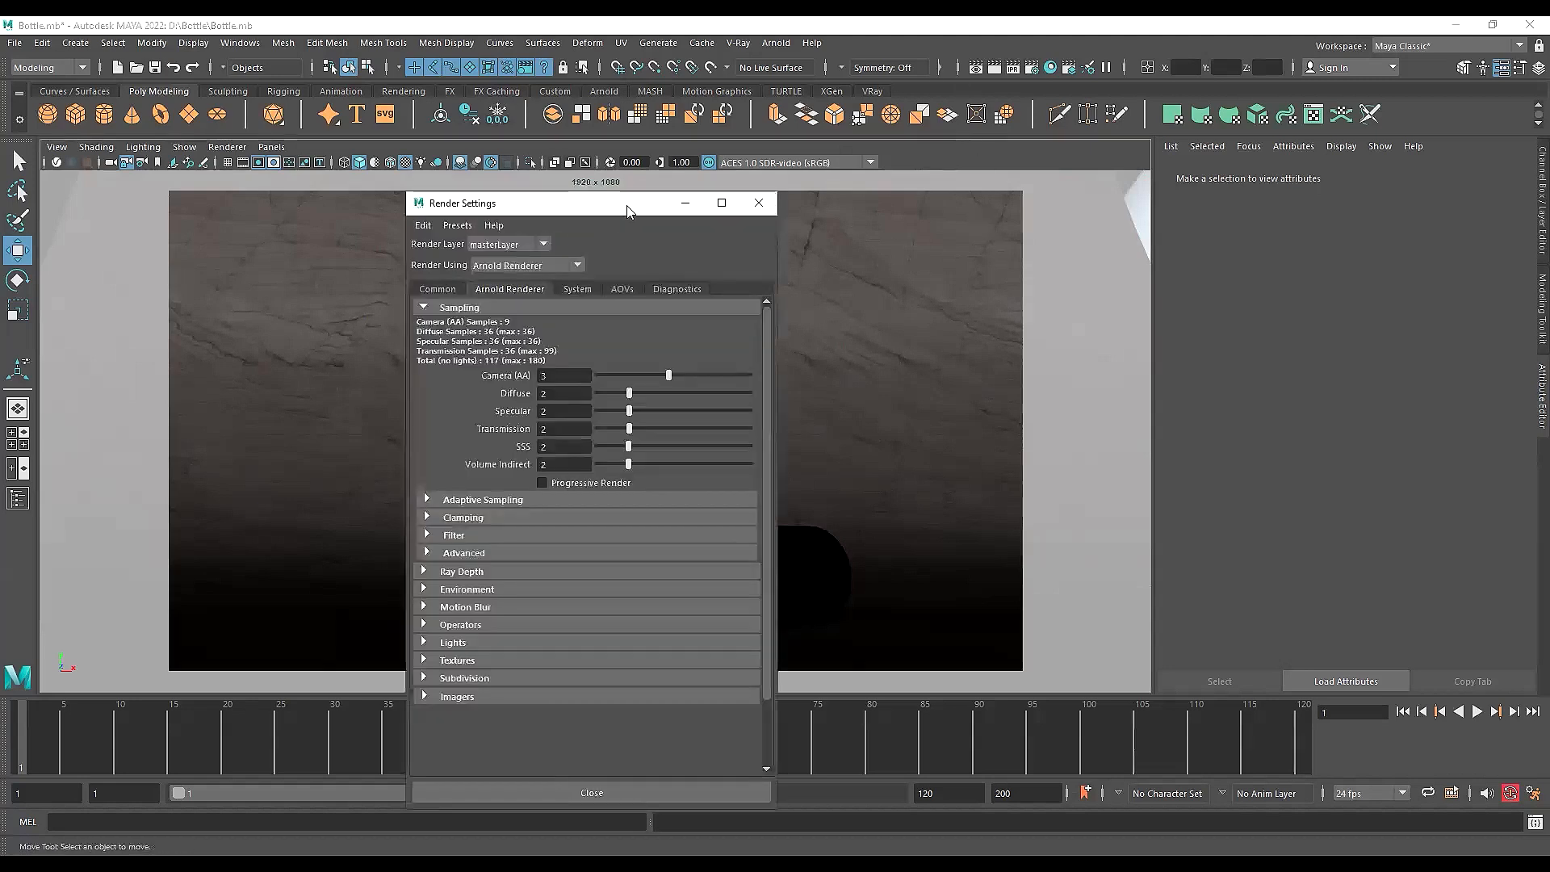
Look through the available Arnold AOVs in the Render Settings and close the window
{"action": "left_click", "coordinate": [694, 270]}
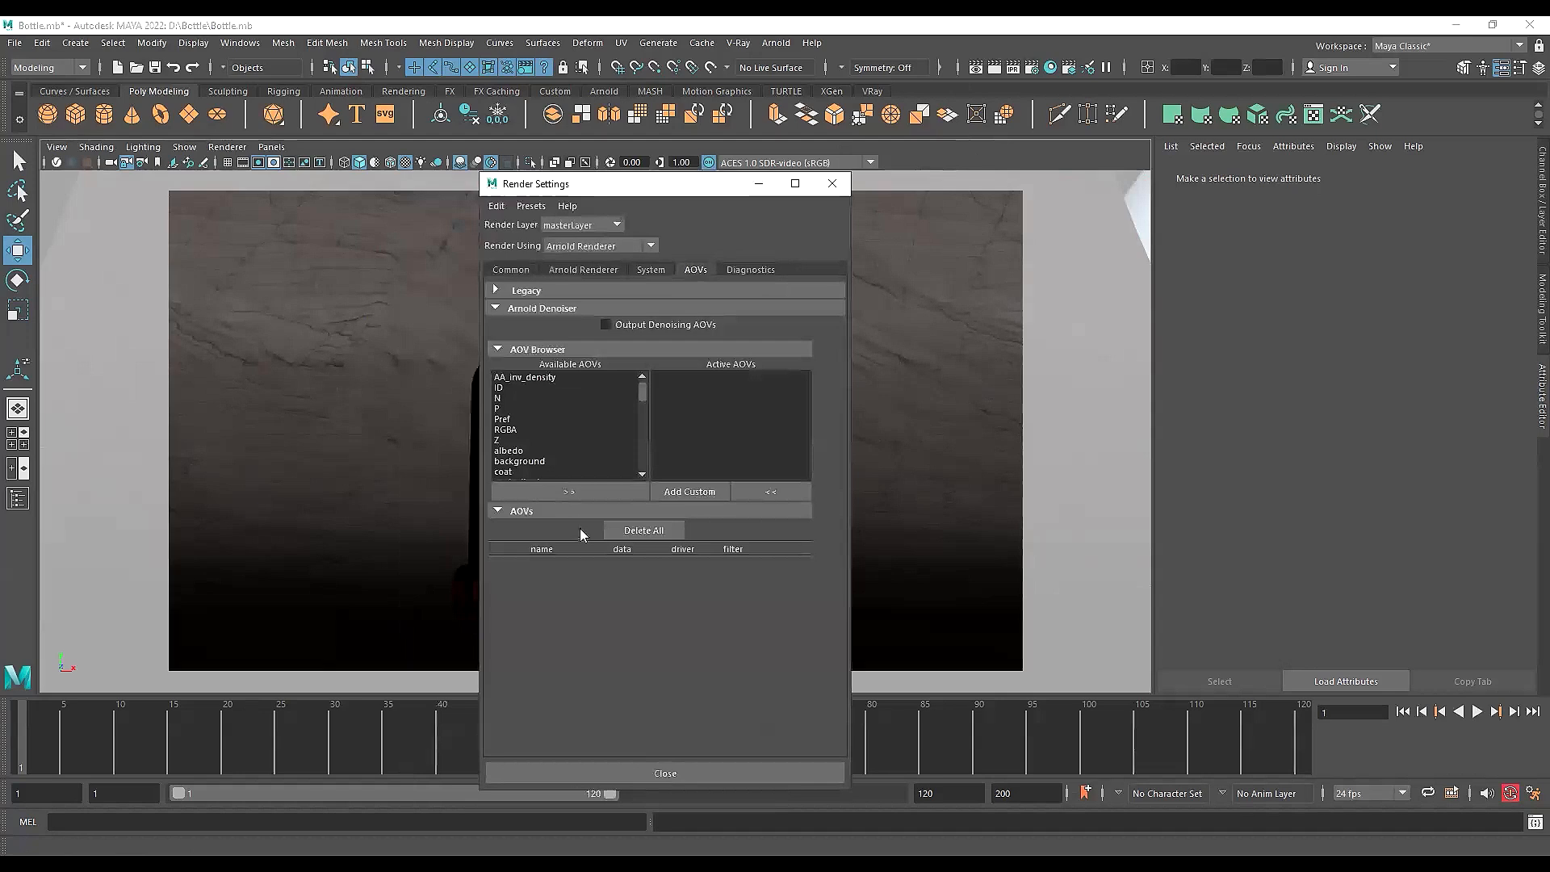
{"action": "scroll", "coordinate": [532, 420], "scroll_direction": "down", "scroll_amount": 1}
{"action": "scroll", "coordinate": [533, 420], "scroll_direction": "down", "scroll_amount": 2}
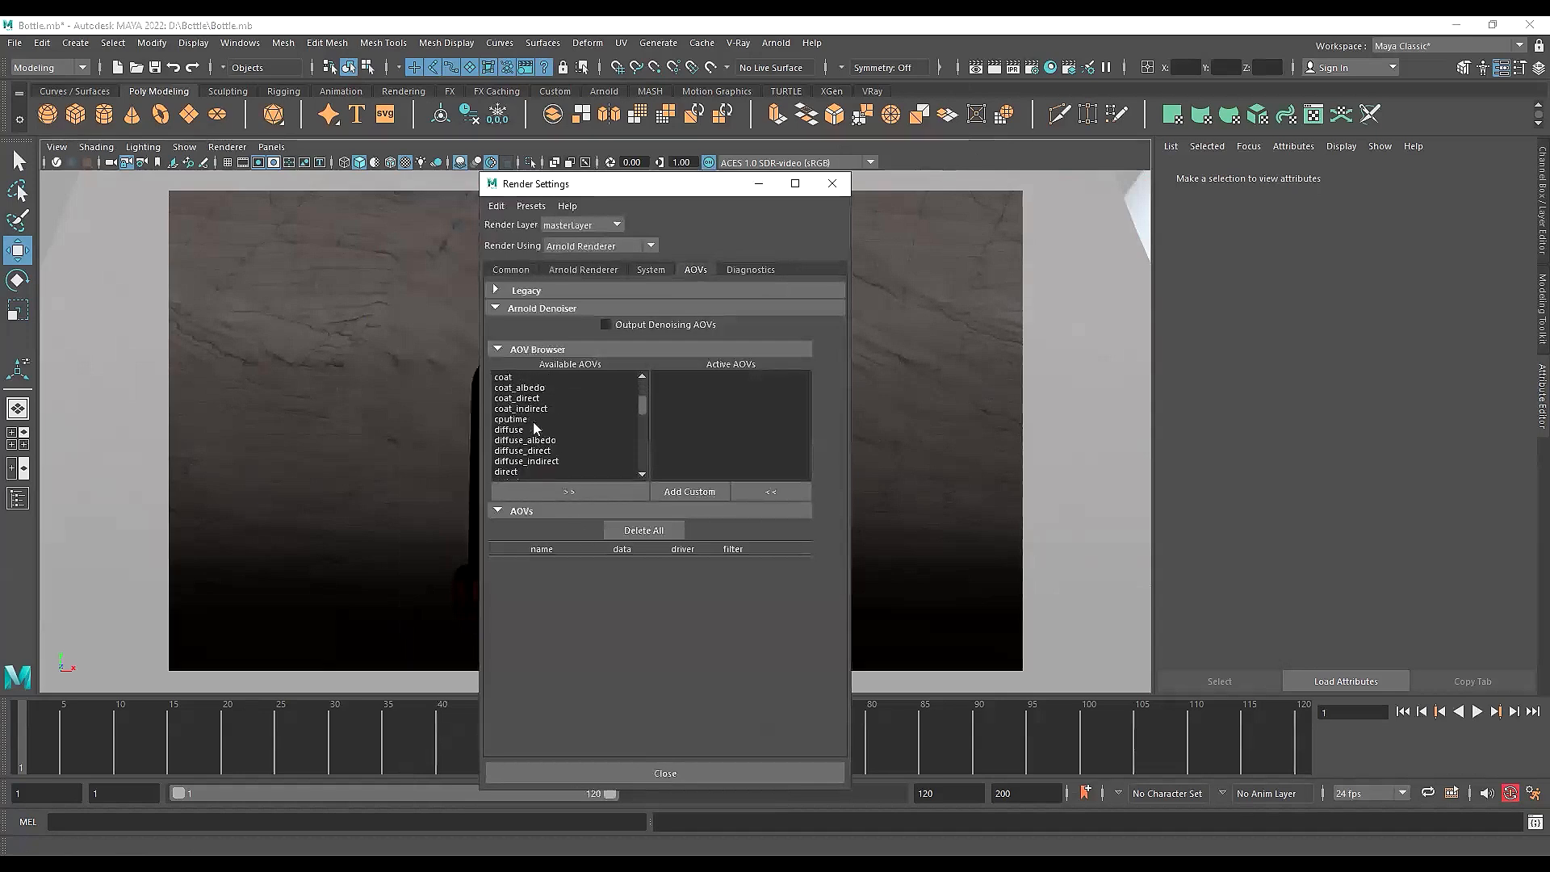
{"action": "scroll", "coordinate": [533, 423], "scroll_direction": "up", "scroll_amount": 3}
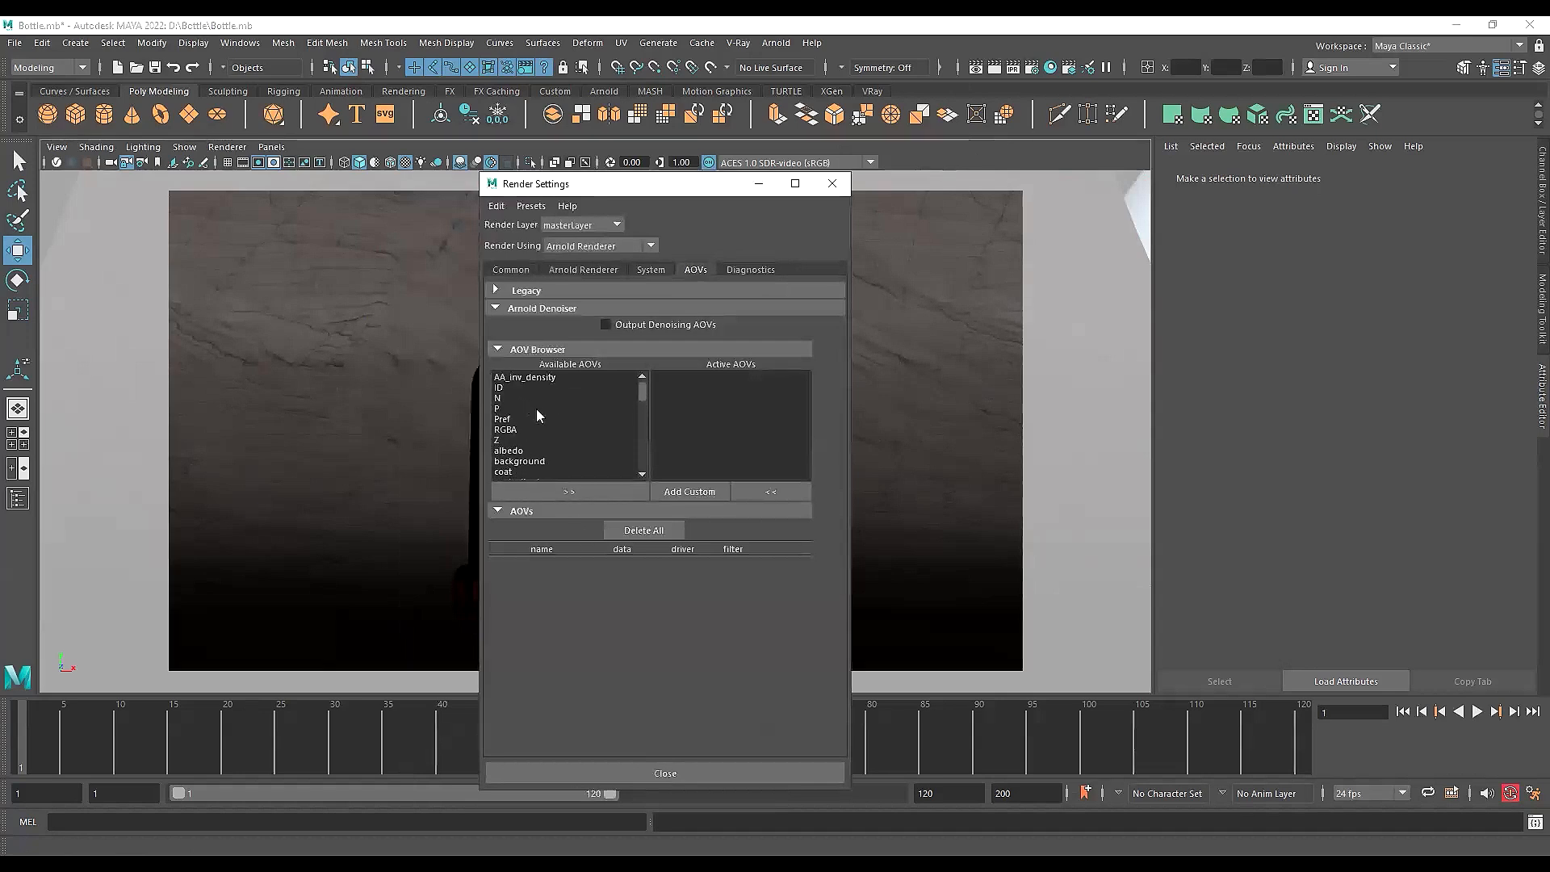
{"action": "scroll", "coordinate": [539, 417], "scroll_direction": "down", "scroll_amount": 7}
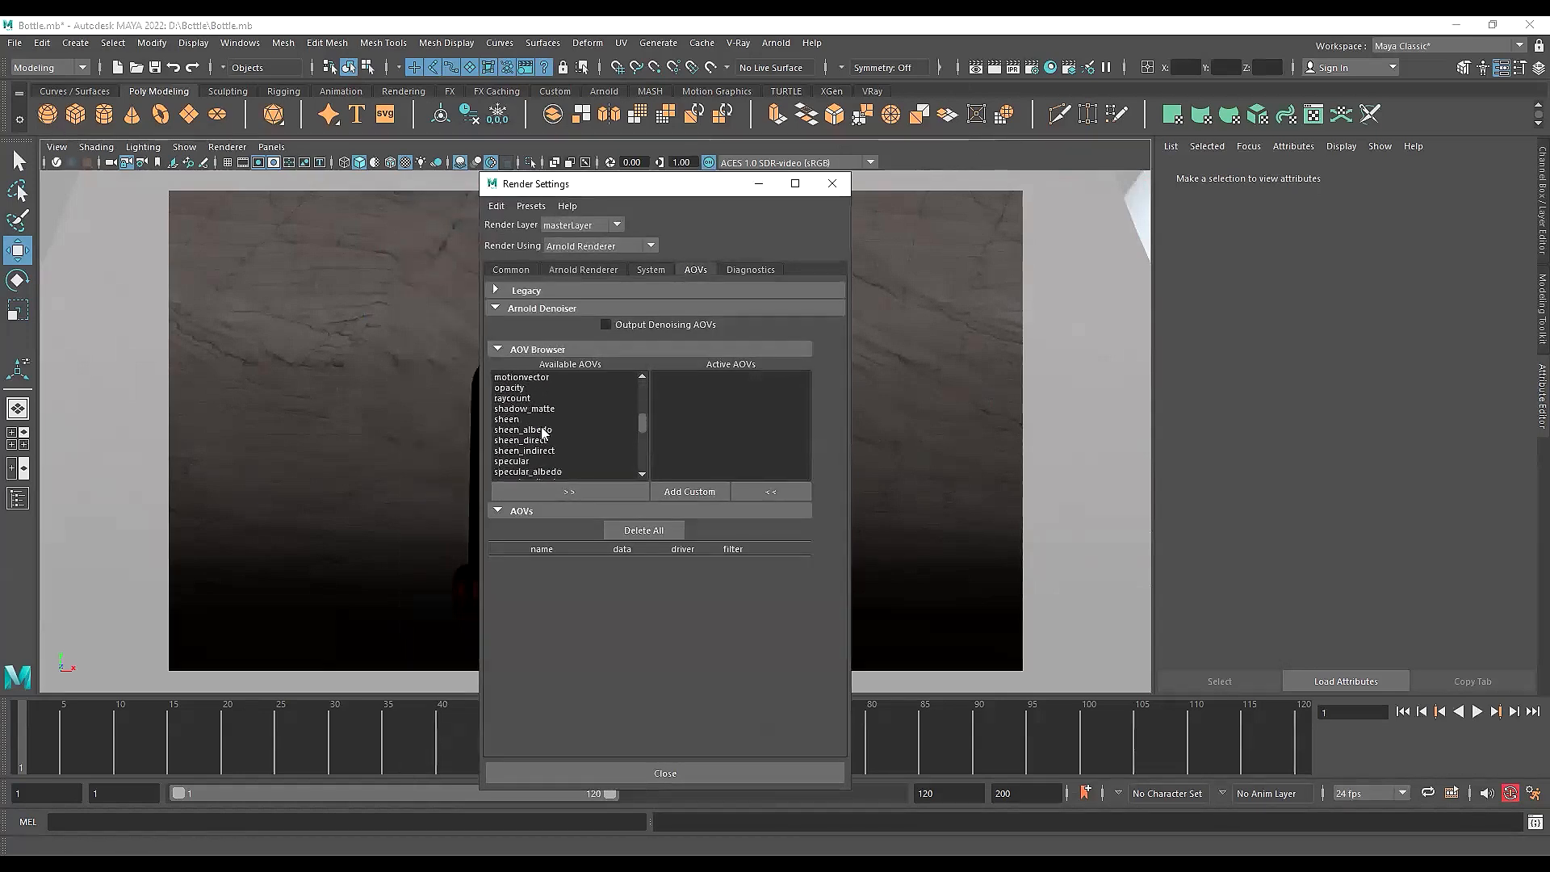
{"action": "scroll", "coordinate": [539, 423], "scroll_direction": "up", "scroll_amount": 3}
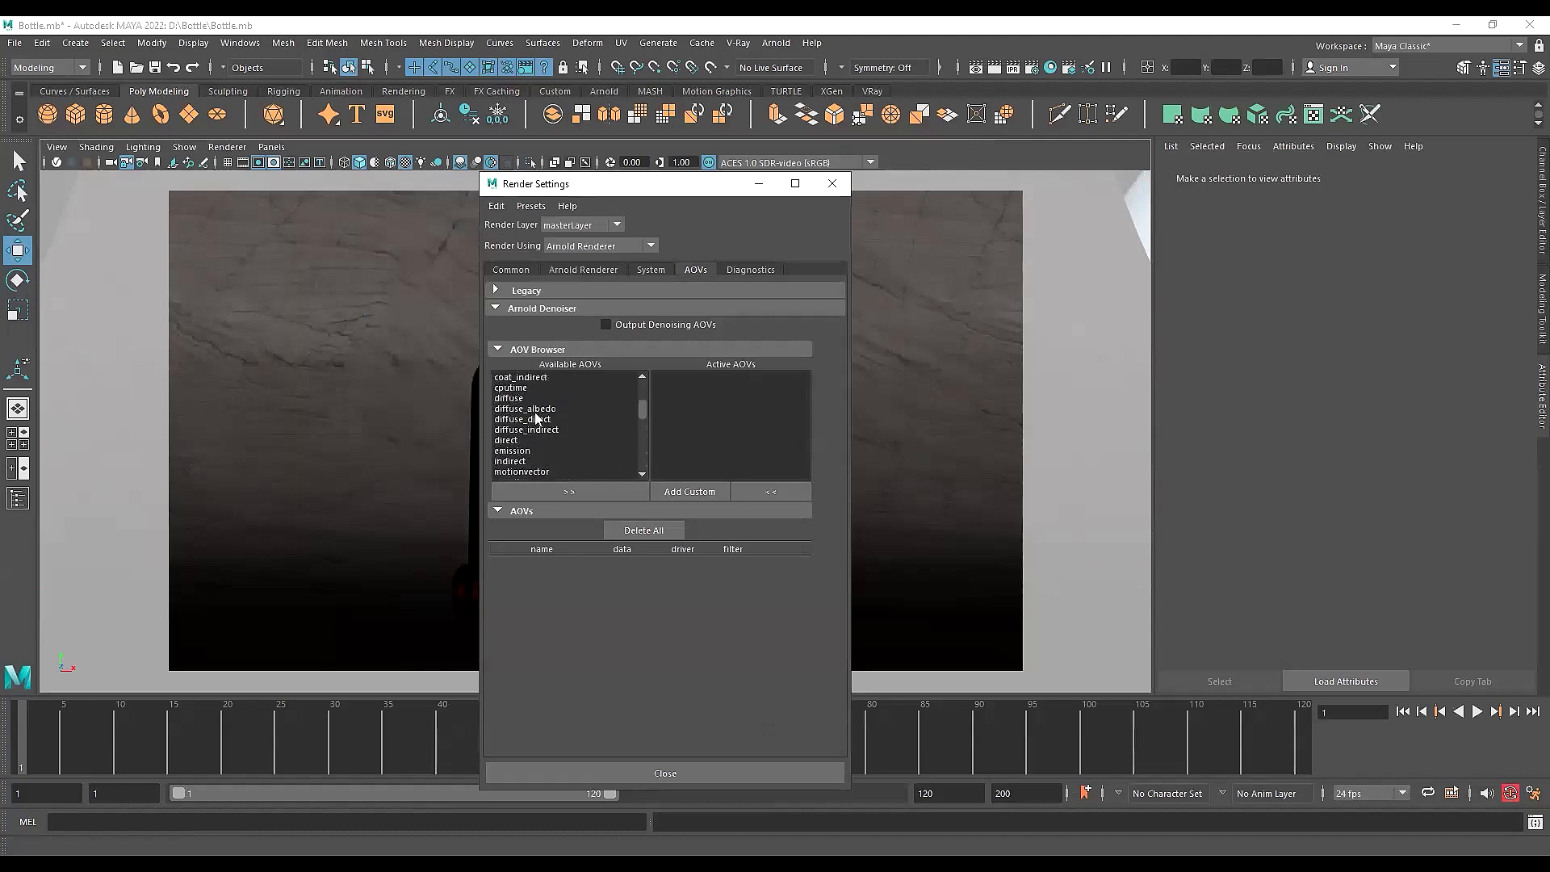
{"action": "scroll", "coordinate": [537, 421], "scroll_direction": "down", "scroll_amount": 12}
{"action": "scroll", "coordinate": [539, 428], "scroll_direction": "up", "scroll_amount": 16}
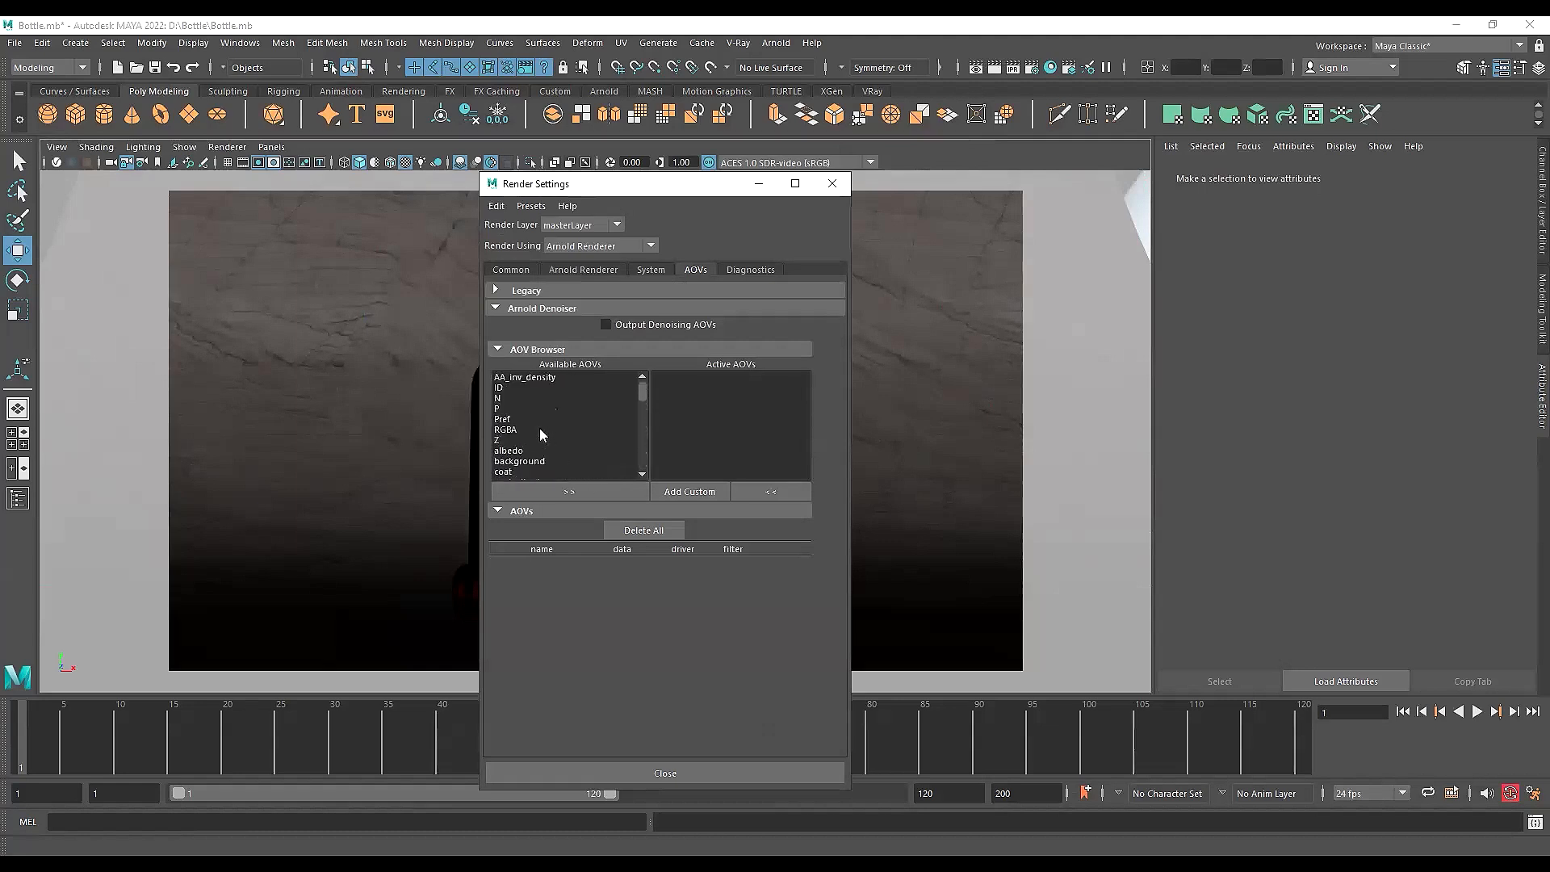
{"action": "scroll", "coordinate": [541, 432], "scroll_direction": "down", "scroll_amount": 7}
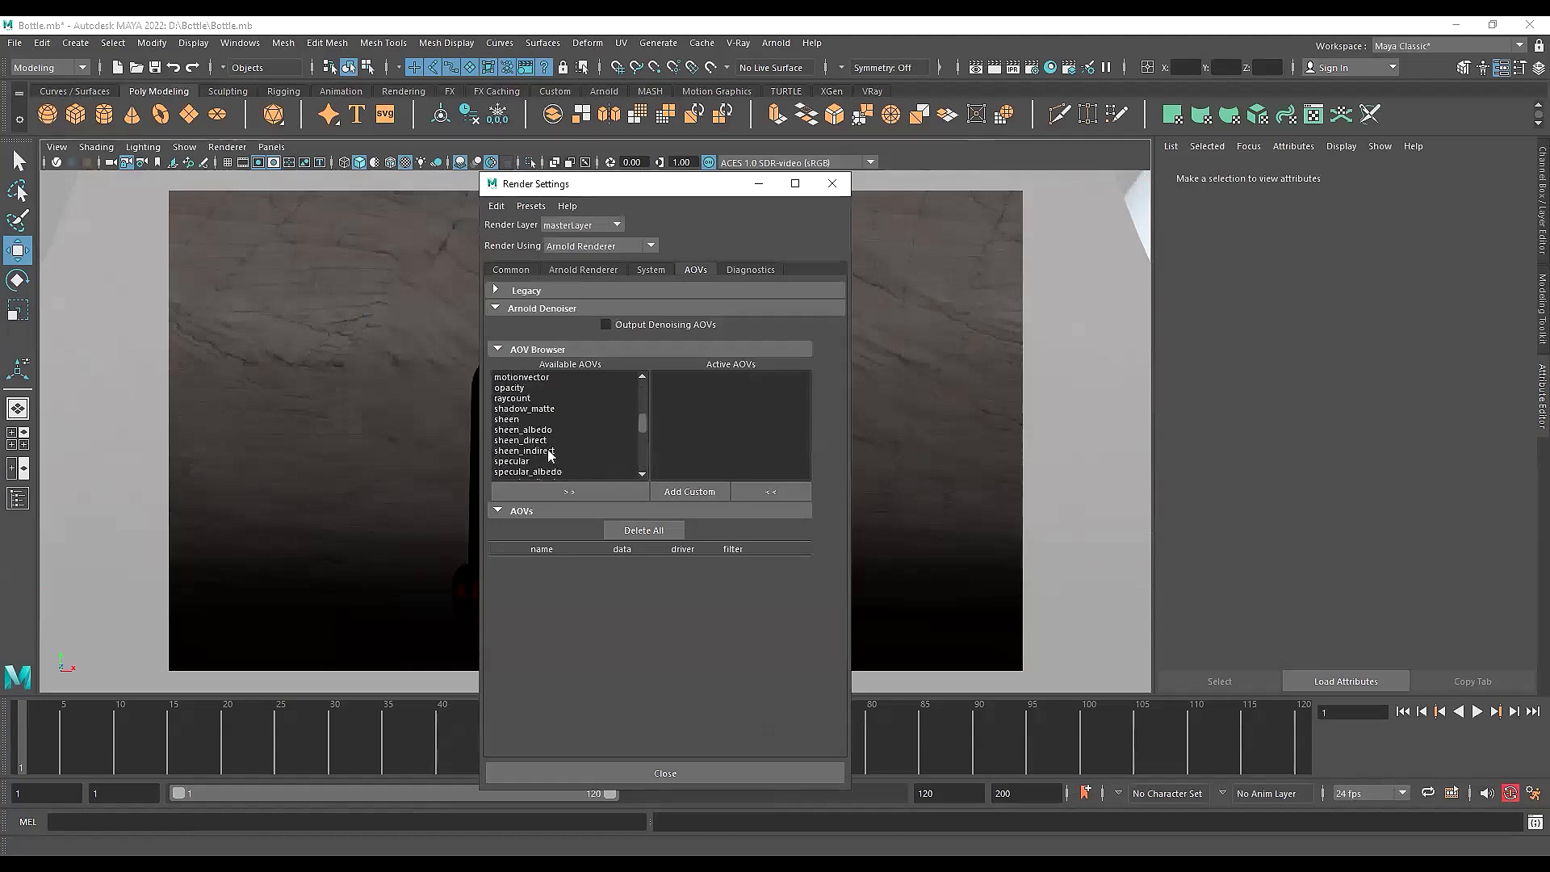
{"action": "scroll", "coordinate": [549, 454], "scroll_direction": "down", "scroll_amount": 1}
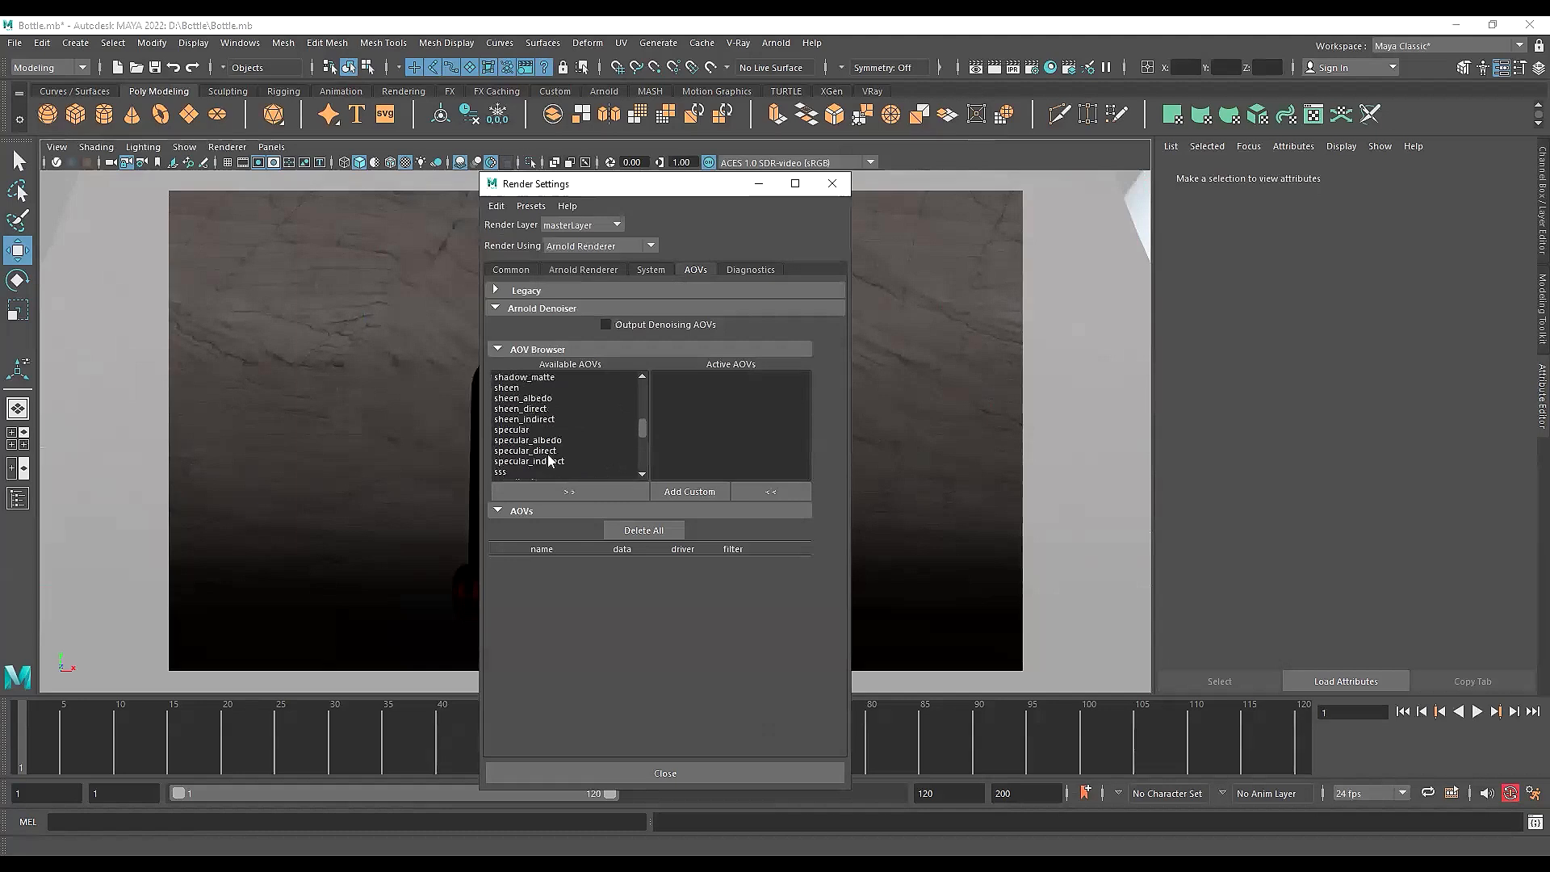
{"action": "left_click", "coordinate": [832, 184]}
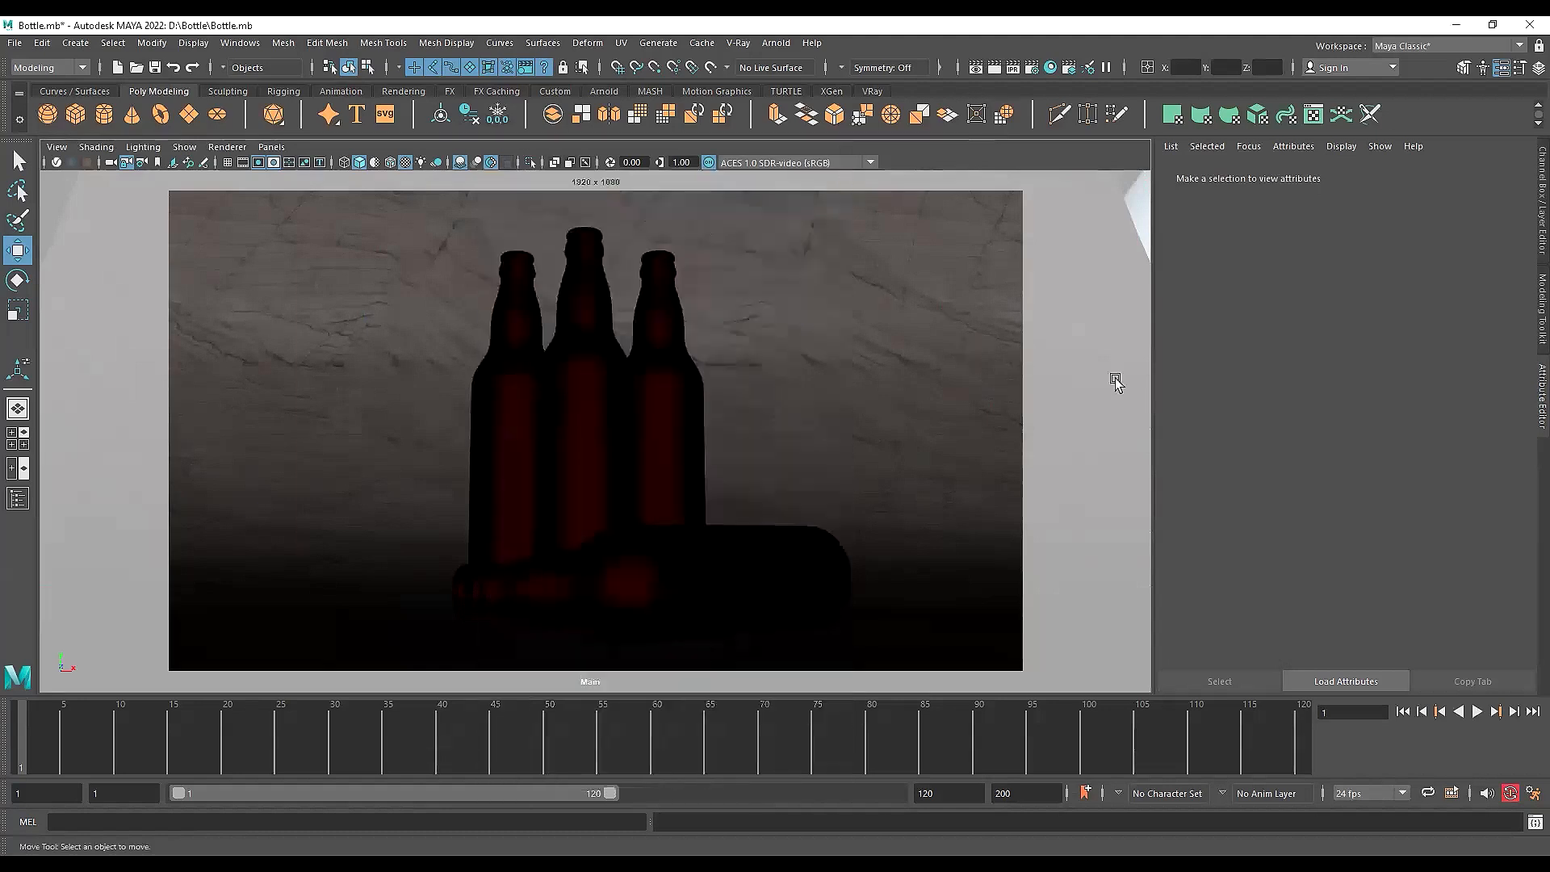
Delete the backdrop plane and switch the Main camera viewport to the Arnold renderer
{"action": "left_click", "coordinate": [922, 329]}
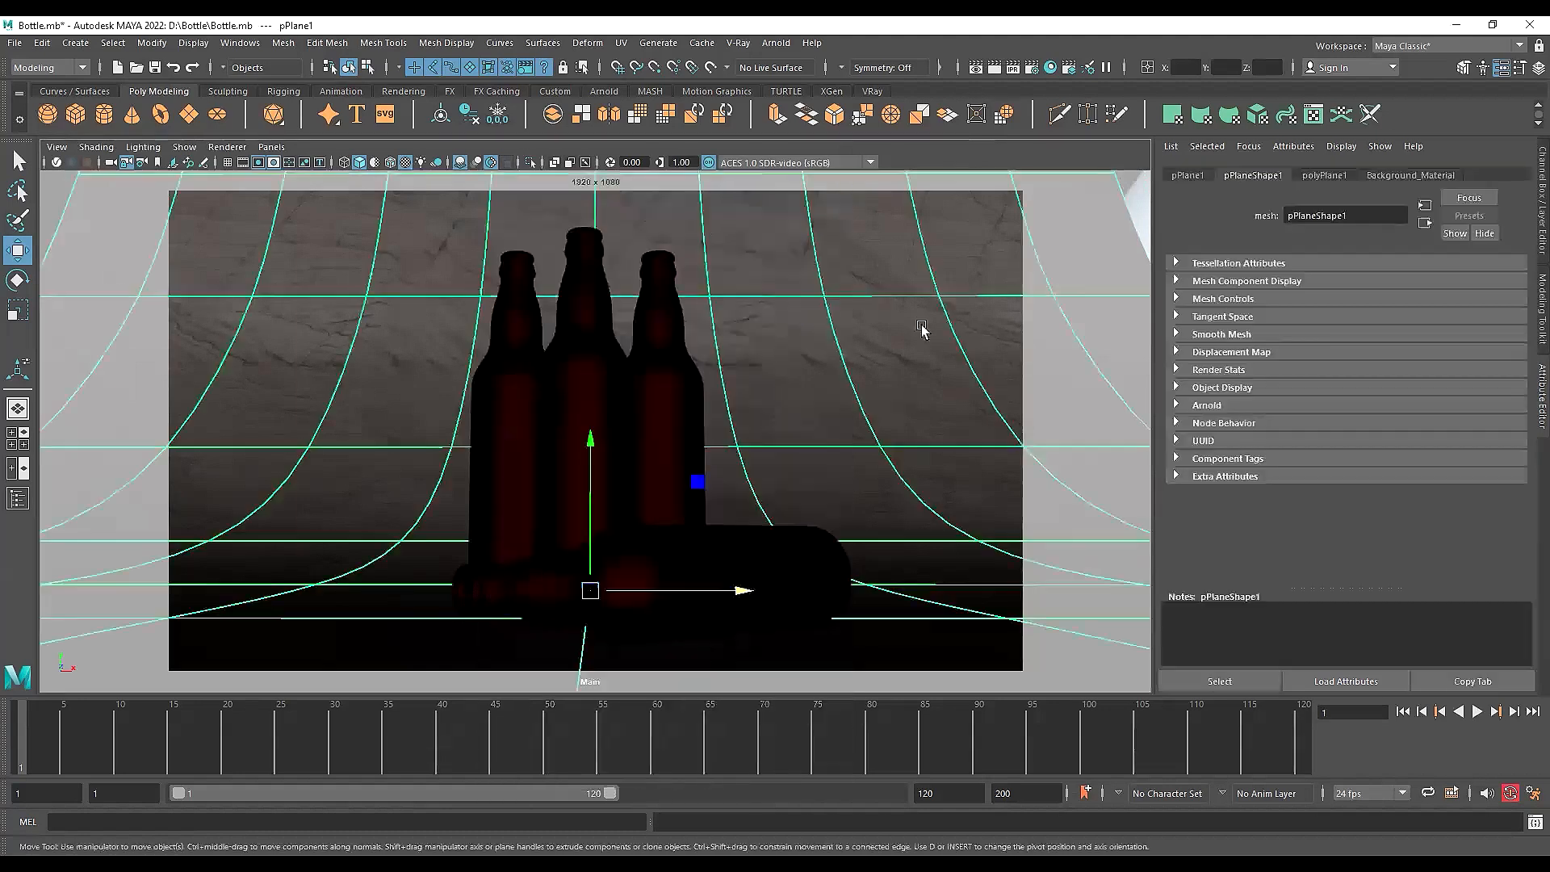
{"action": "key", "text": "Delete"}
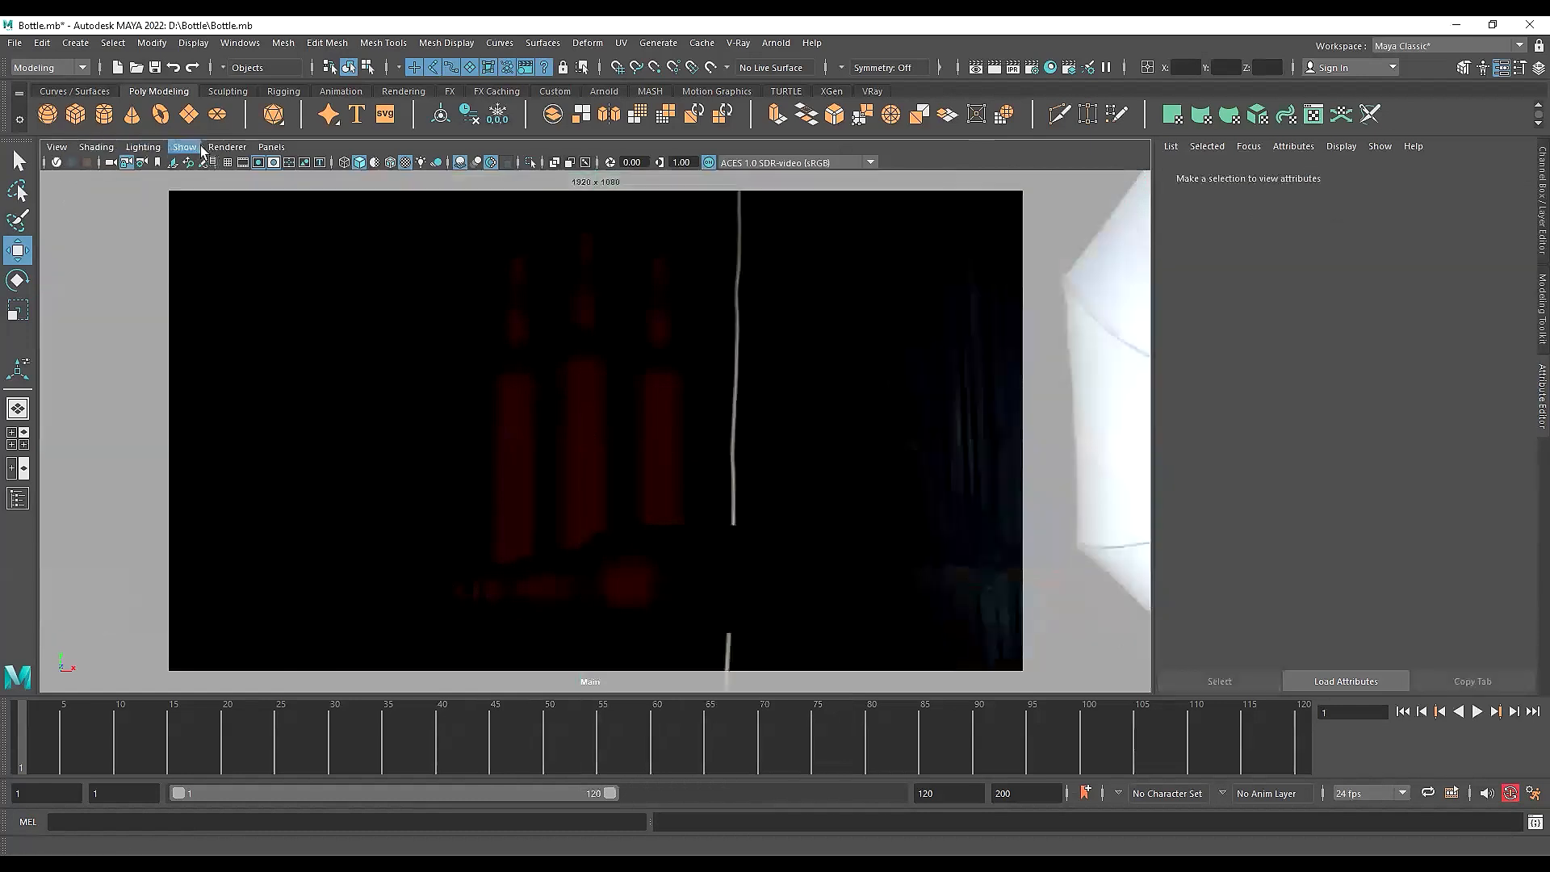
{"action": "left_click", "coordinate": [227, 146]}
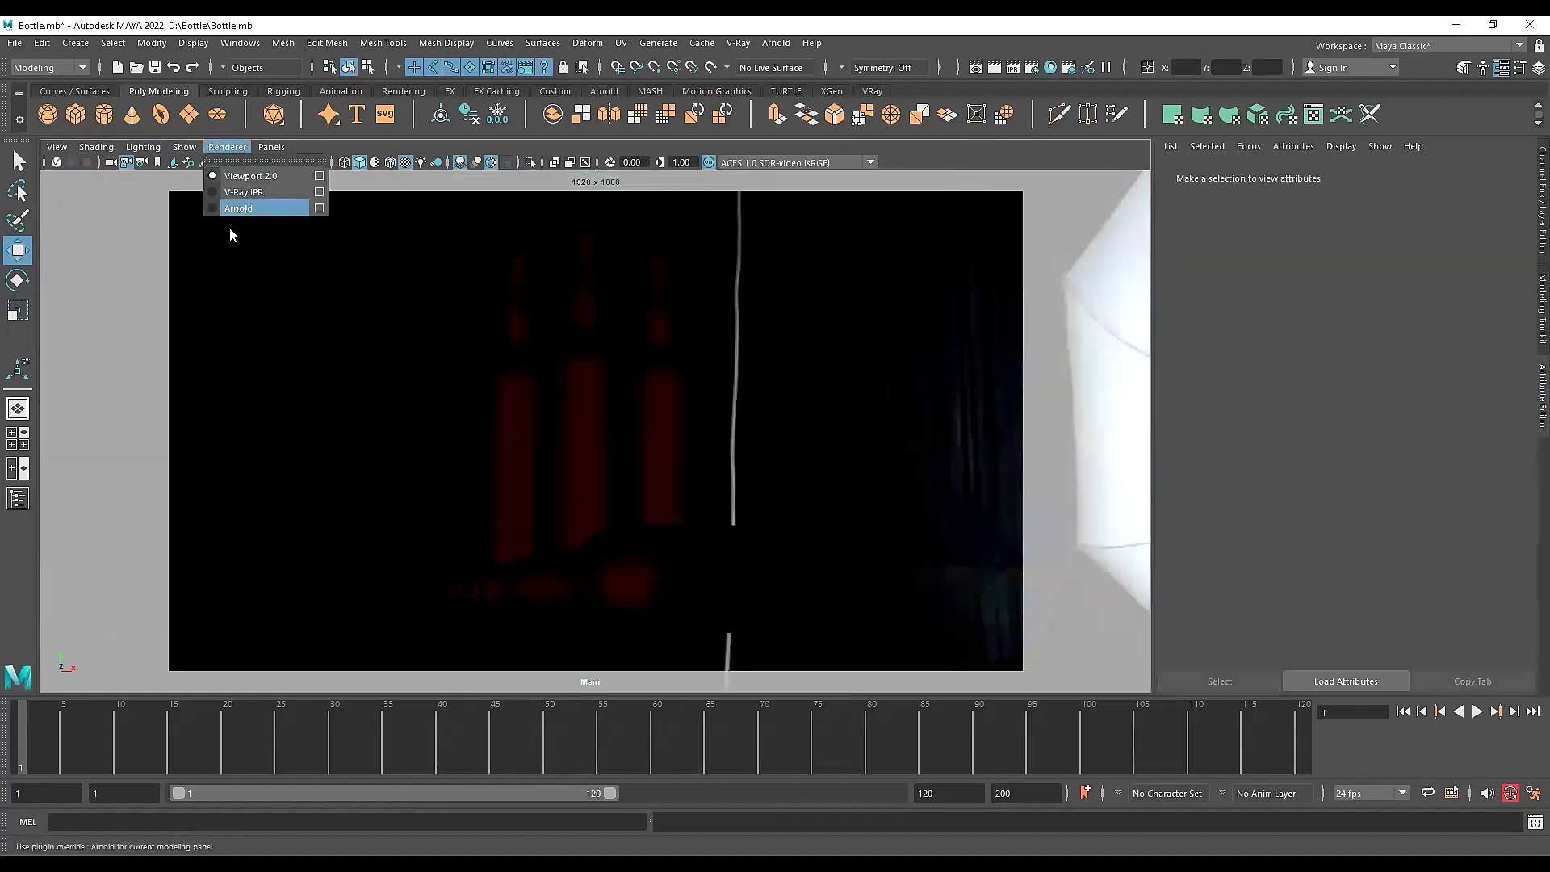
{"action": "left_click", "coordinate": [239, 209]}
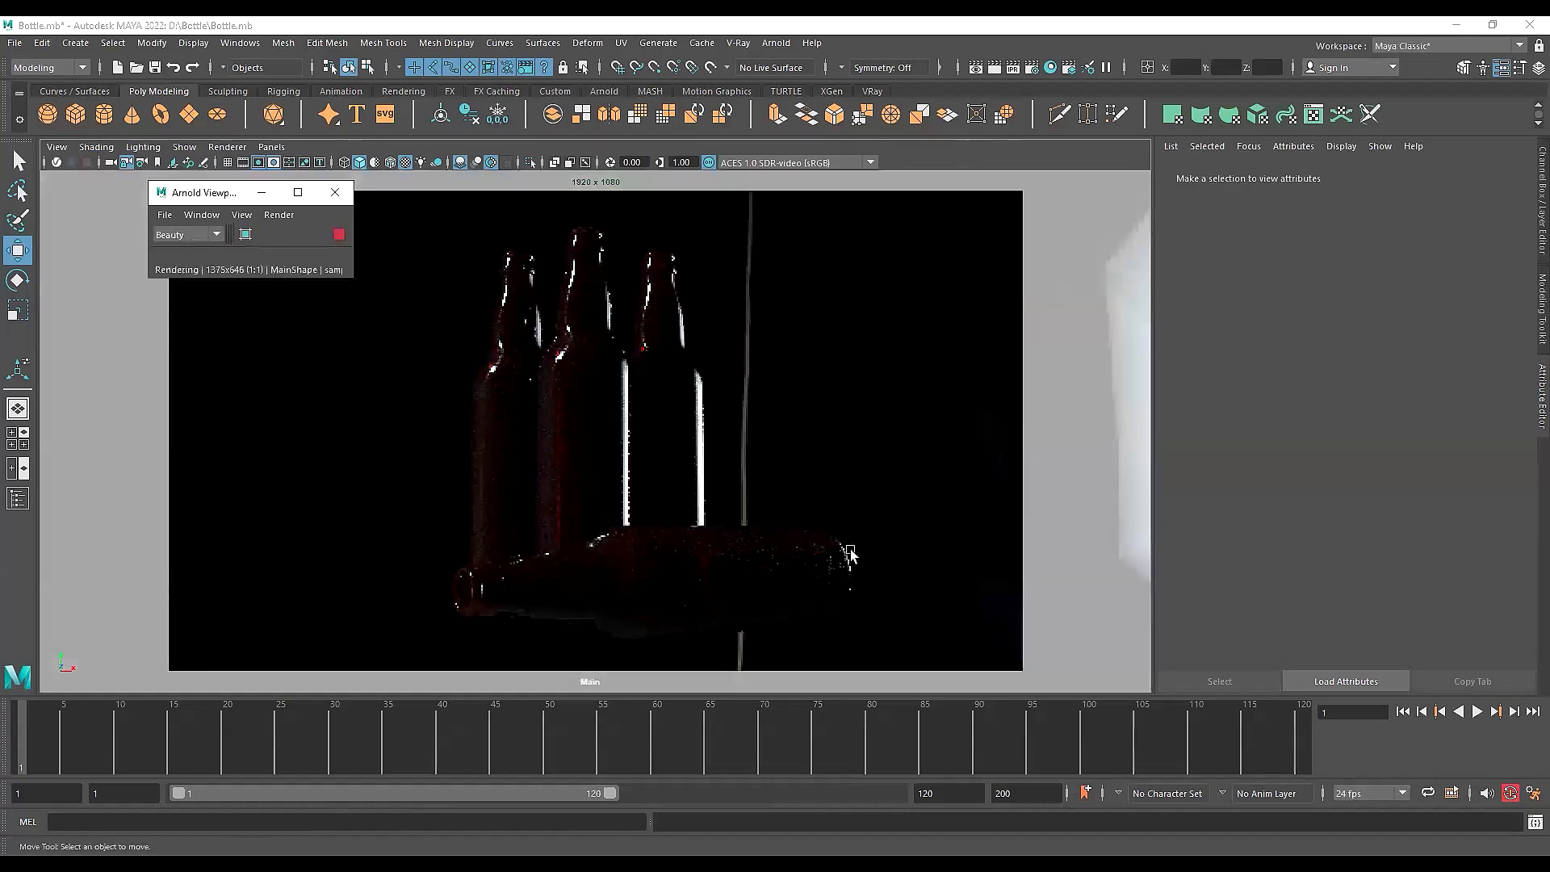
Stop the Arnold viewport render and set the Camera visibility of aiSkyDomeLight1 to 0
{"action": "left_click", "coordinate": [339, 235]}
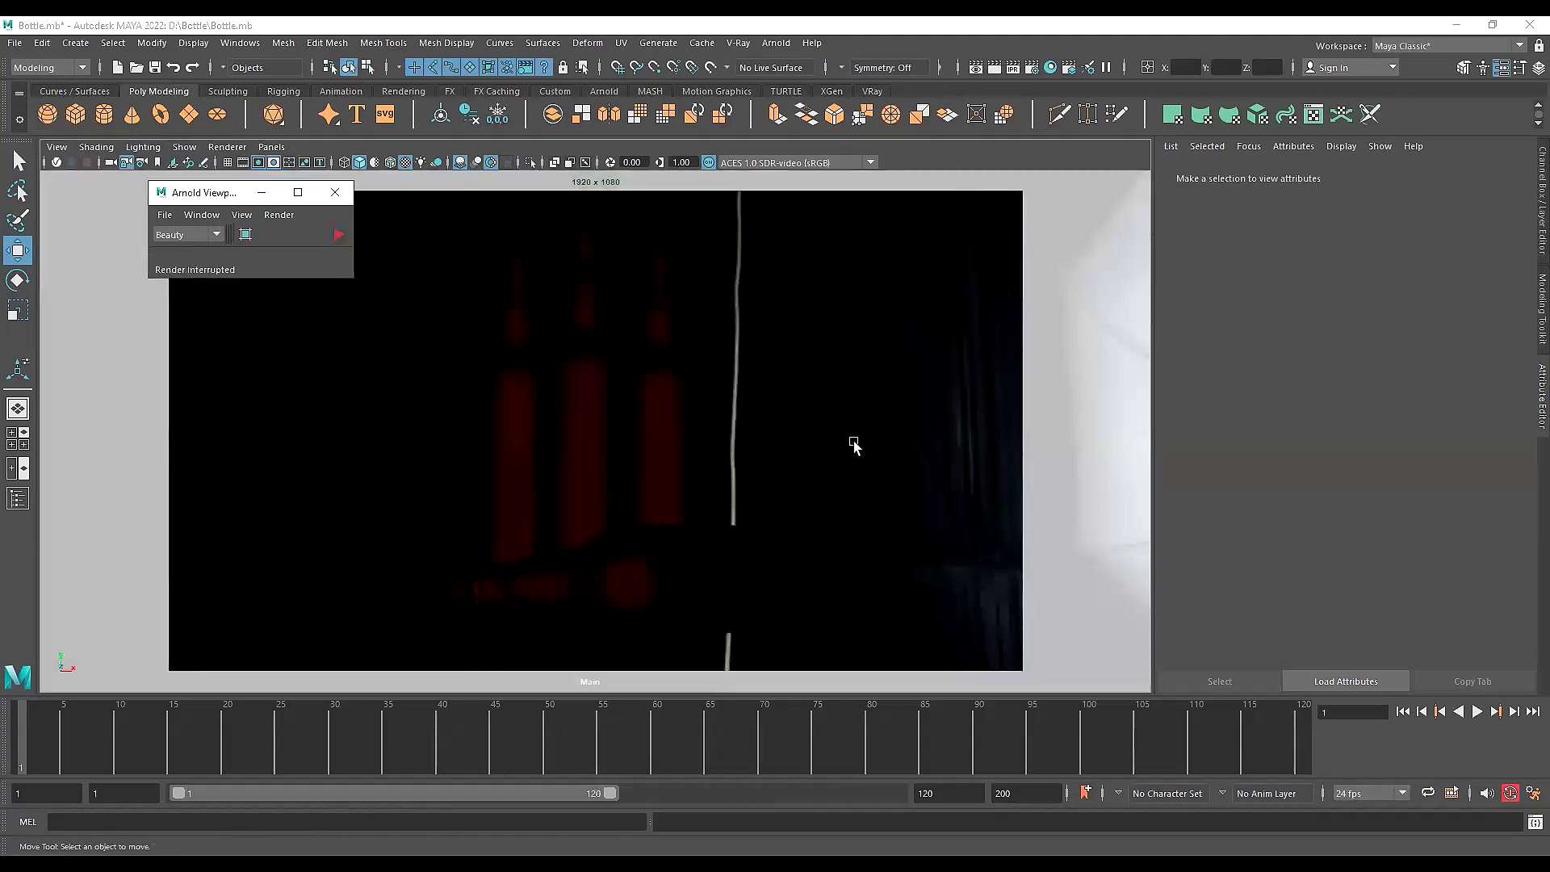
{"action": "left_click", "coordinate": [781, 323]}
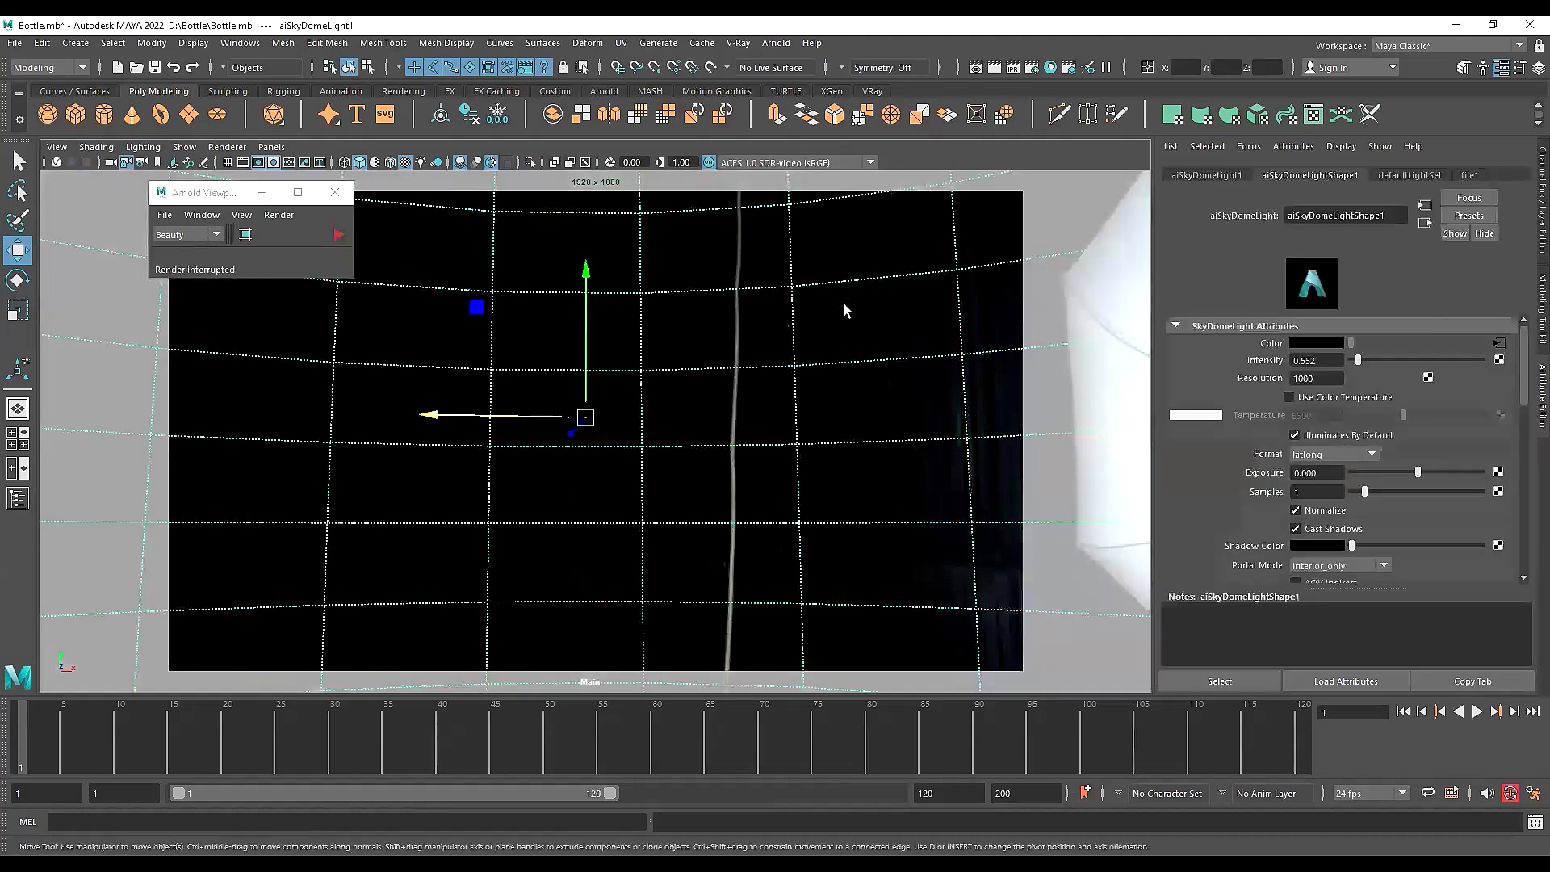
{"action": "scroll", "coordinate": [1255, 466], "scroll_direction": "down", "scroll_amount": 4}
{"action": "scroll", "coordinate": [1255, 467], "scroll_direction": "down", "scroll_amount": 2}
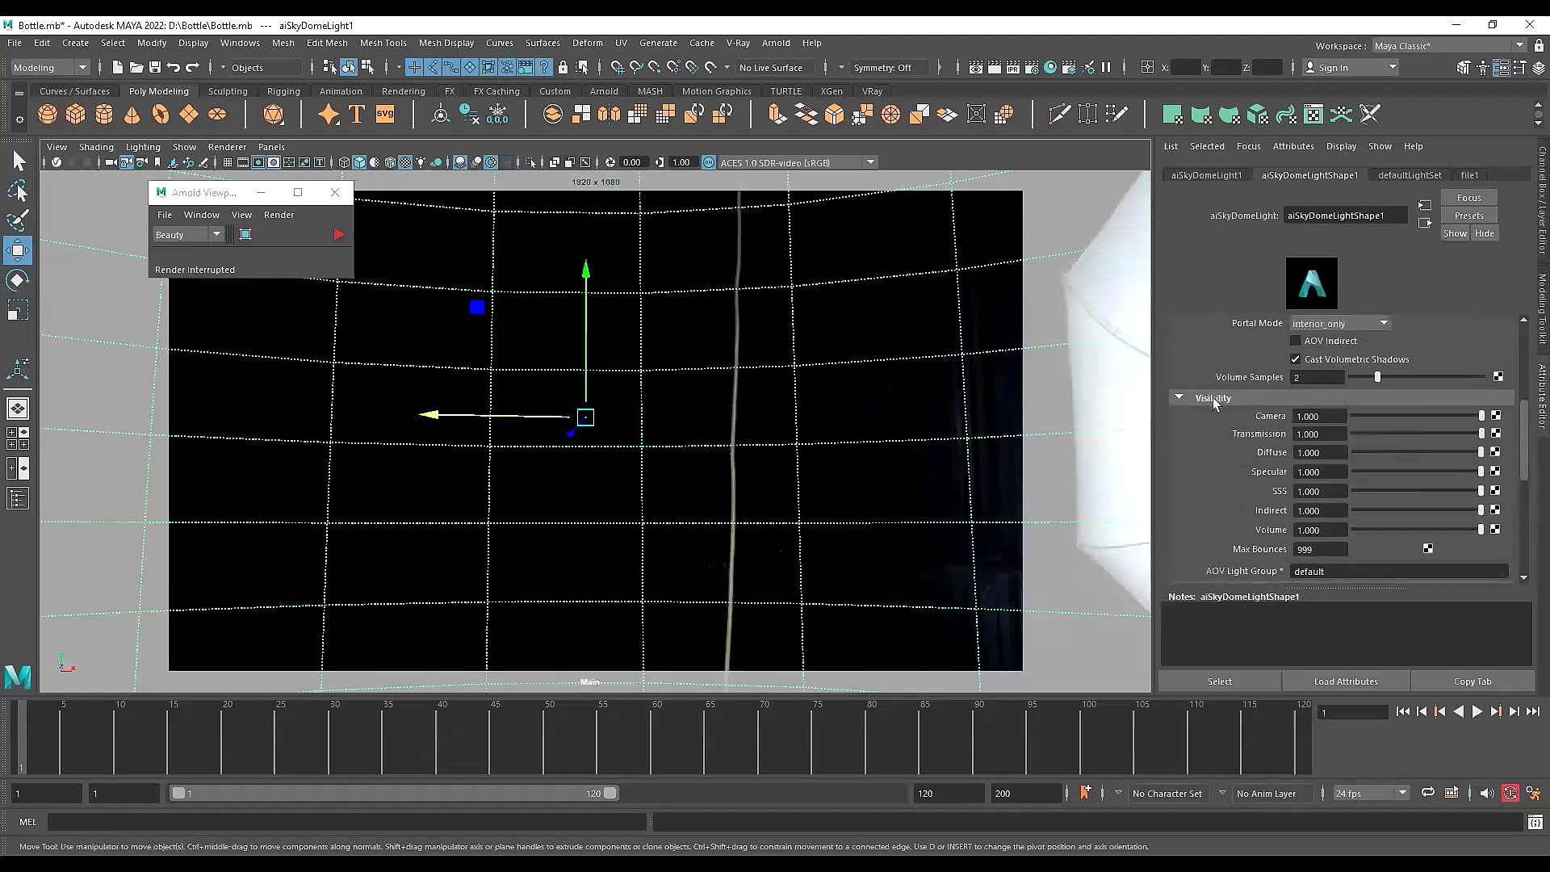
{"action": "left_click_drag", "start_coordinate": [1473, 412], "coordinate": [1352, 415]}
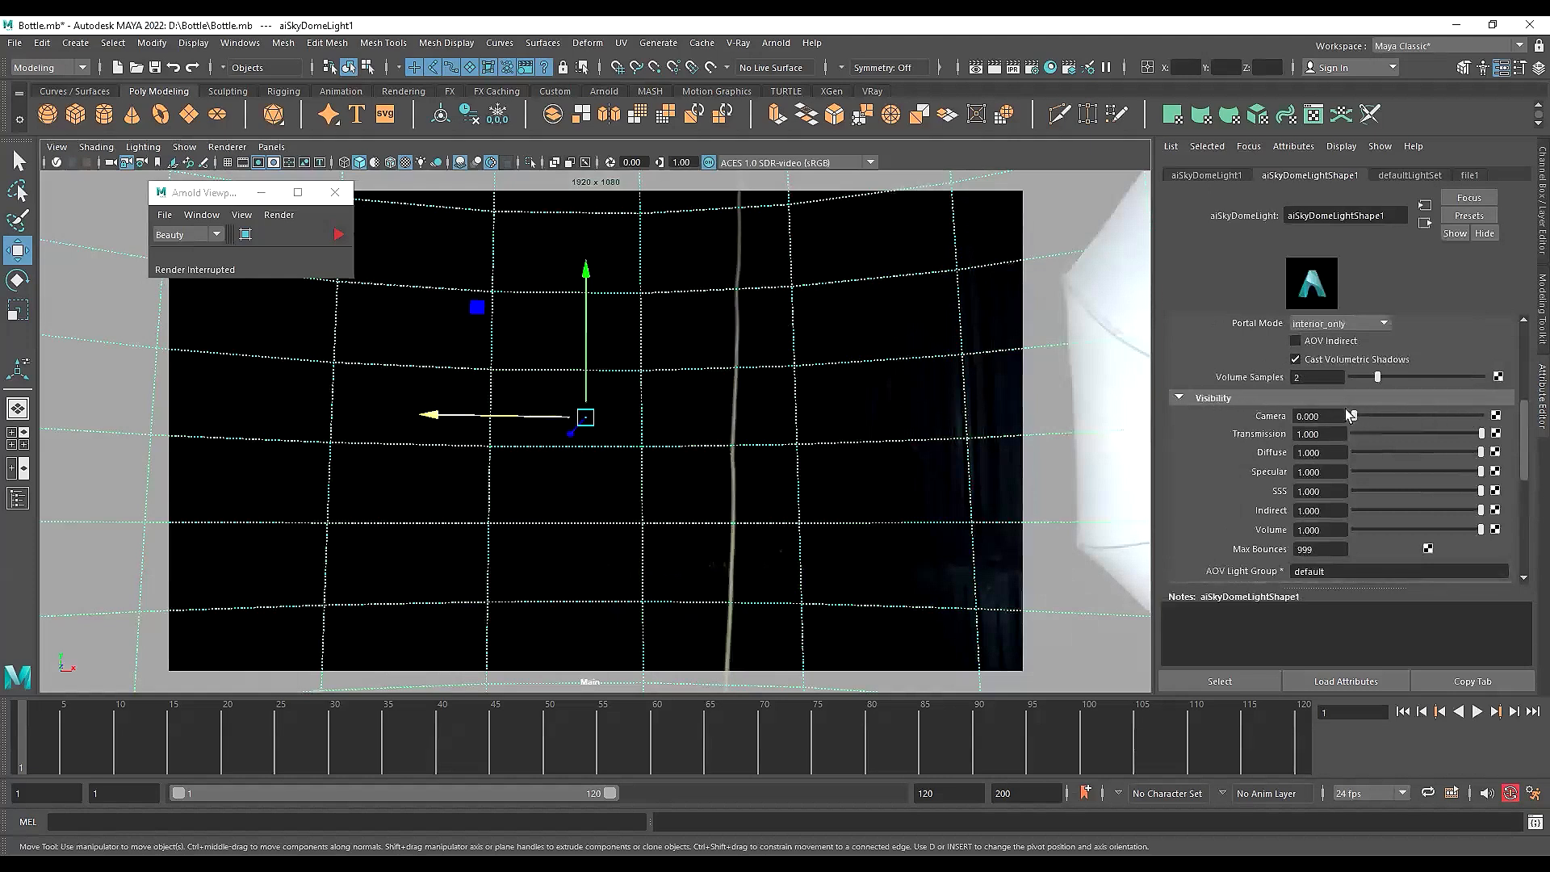
Rerun the Arnold viewport render, select the middle standing bottle to inspect it, and stop the render
{"action": "left_click", "coordinate": [338, 234]}
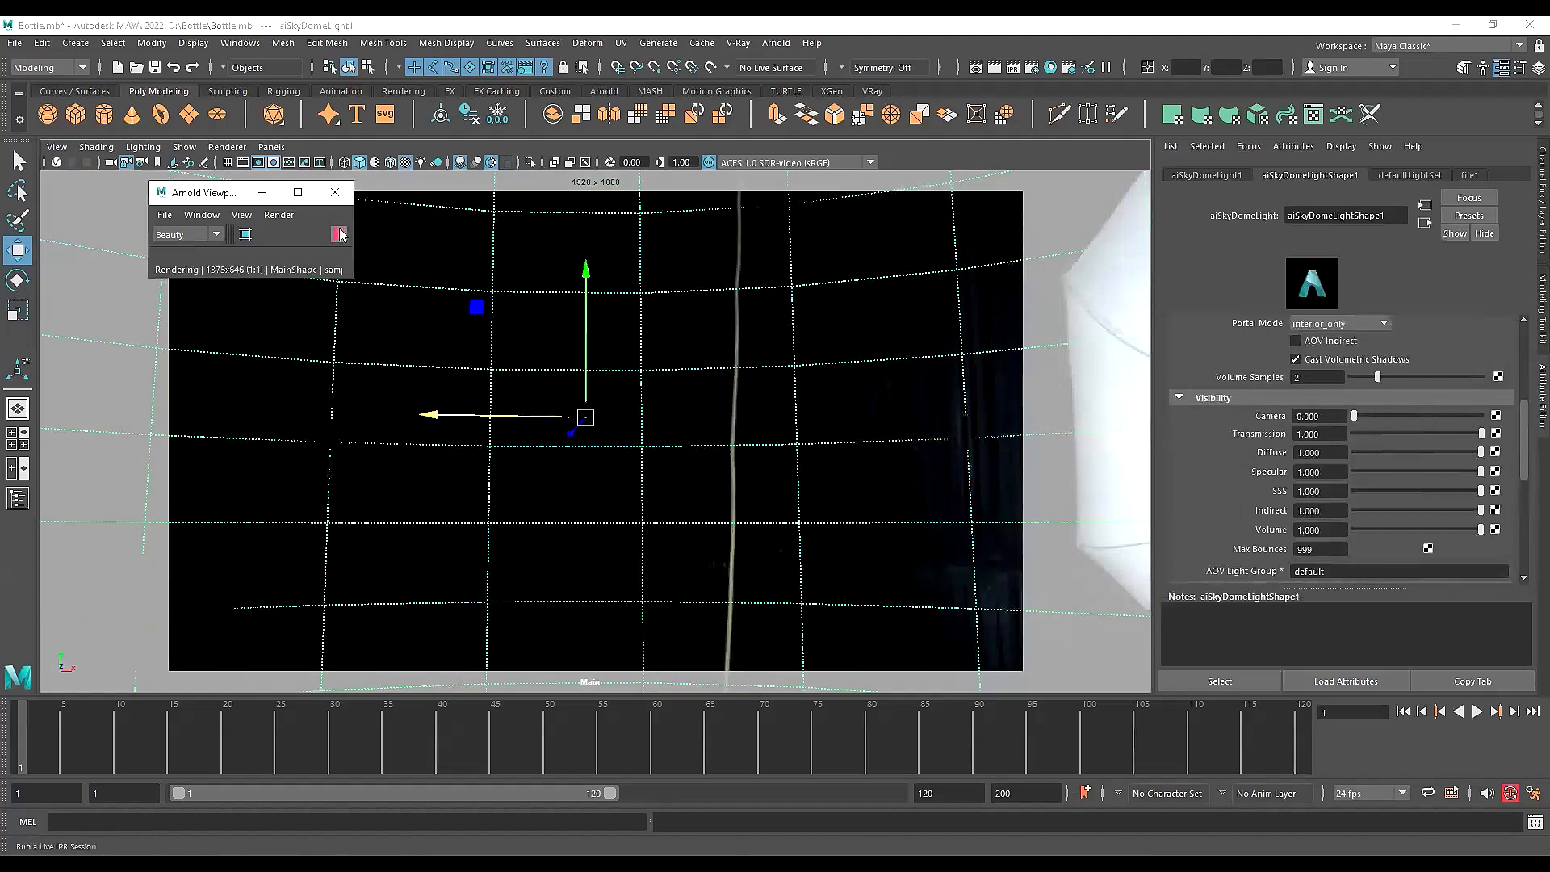
{"action": "left_click", "coordinate": [576, 450]}
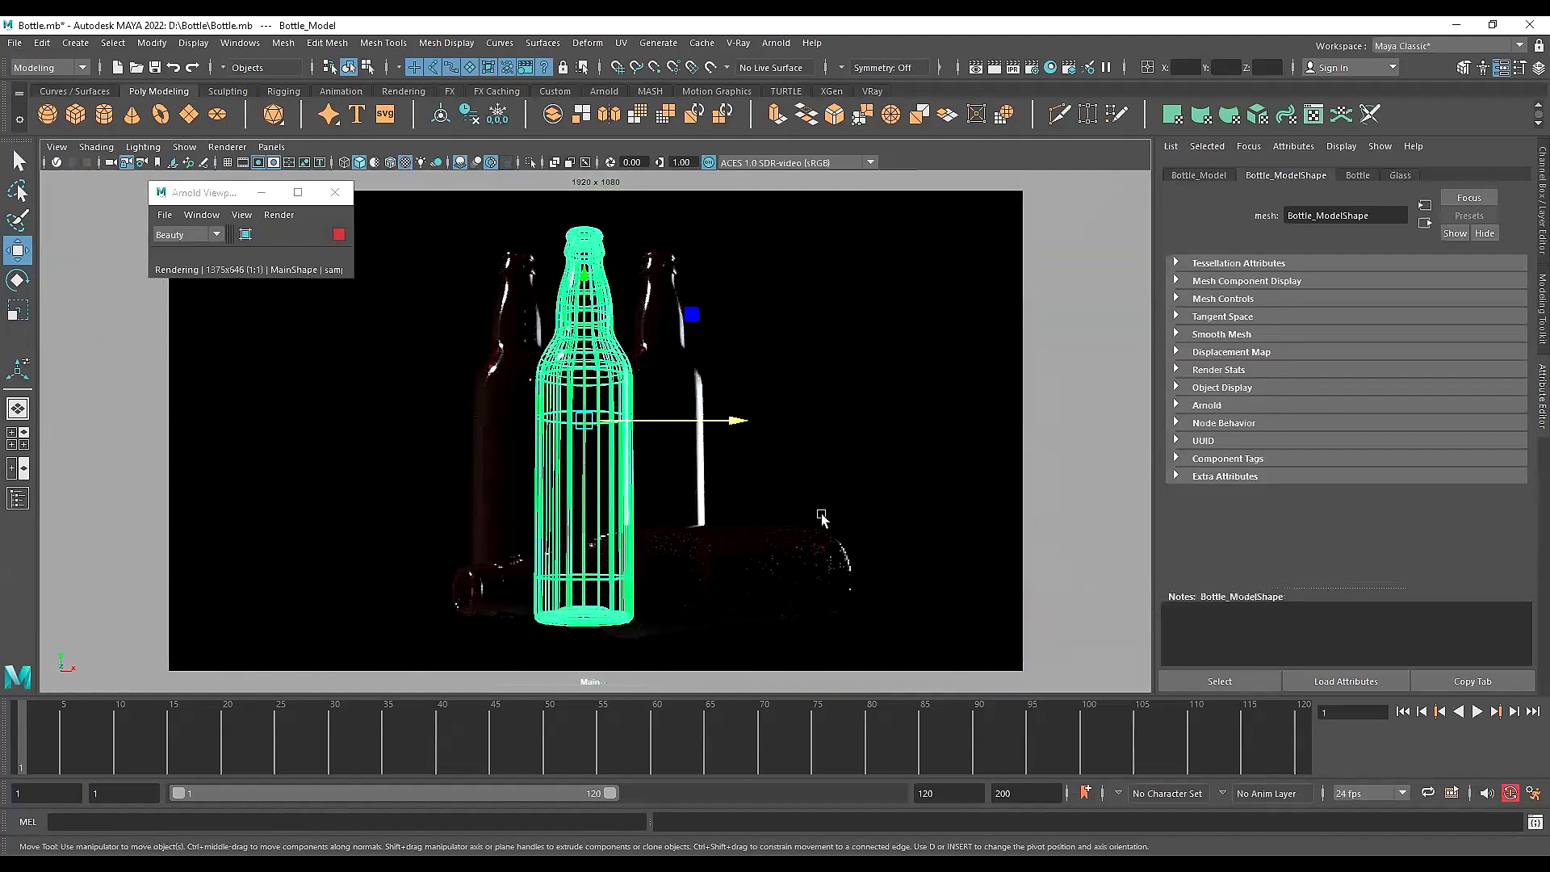
{"action": "left_click", "coordinate": [339, 234]}
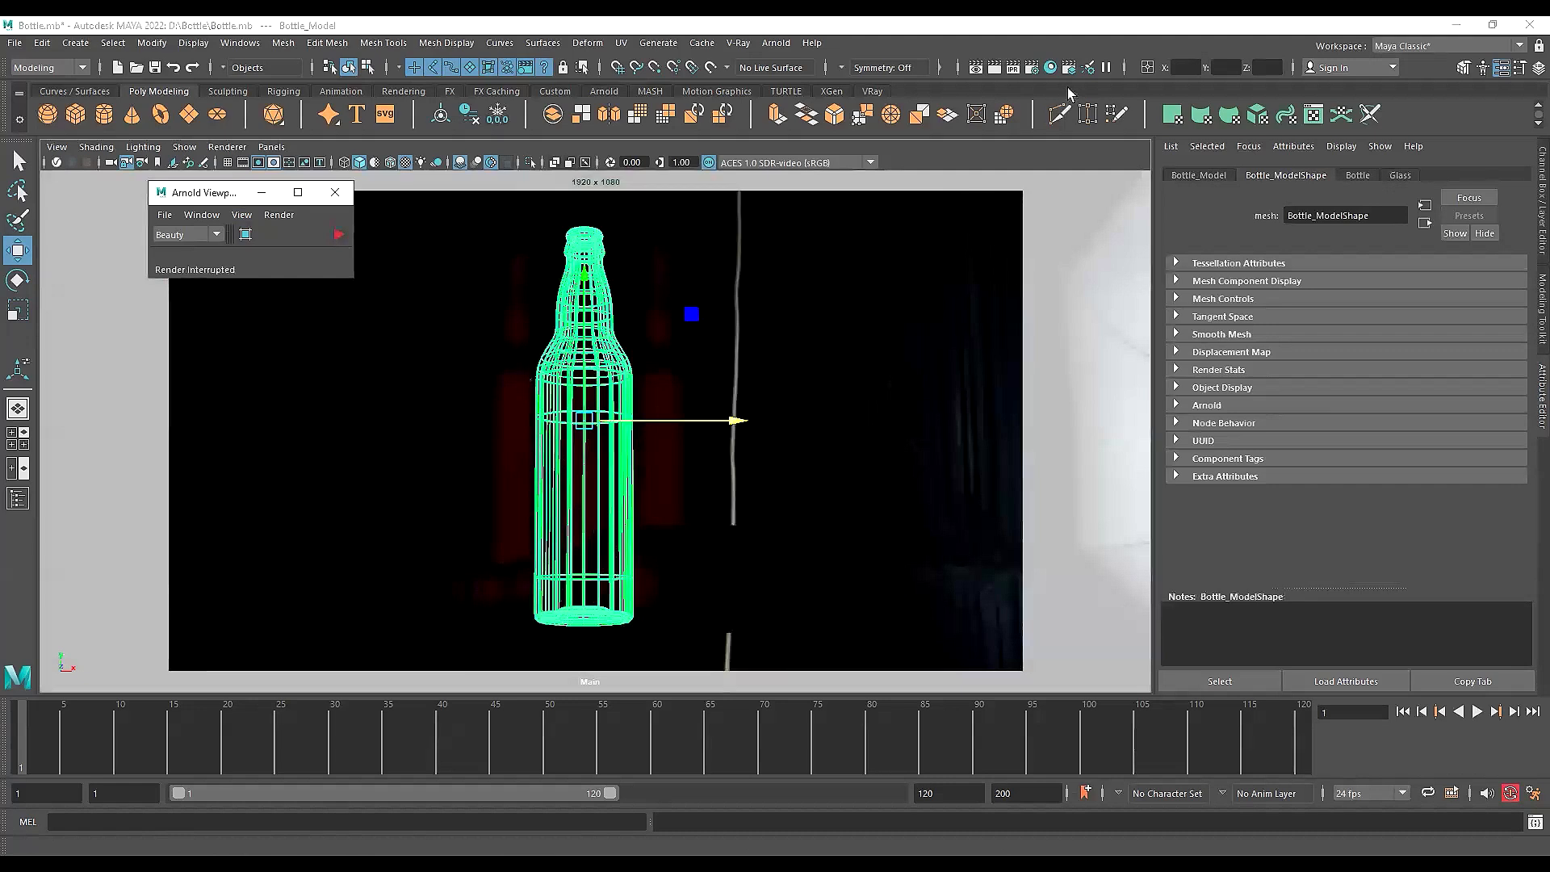
Set the image format of the render output to png in the Render Settings
{"action": "left_click", "coordinate": [1032, 68]}
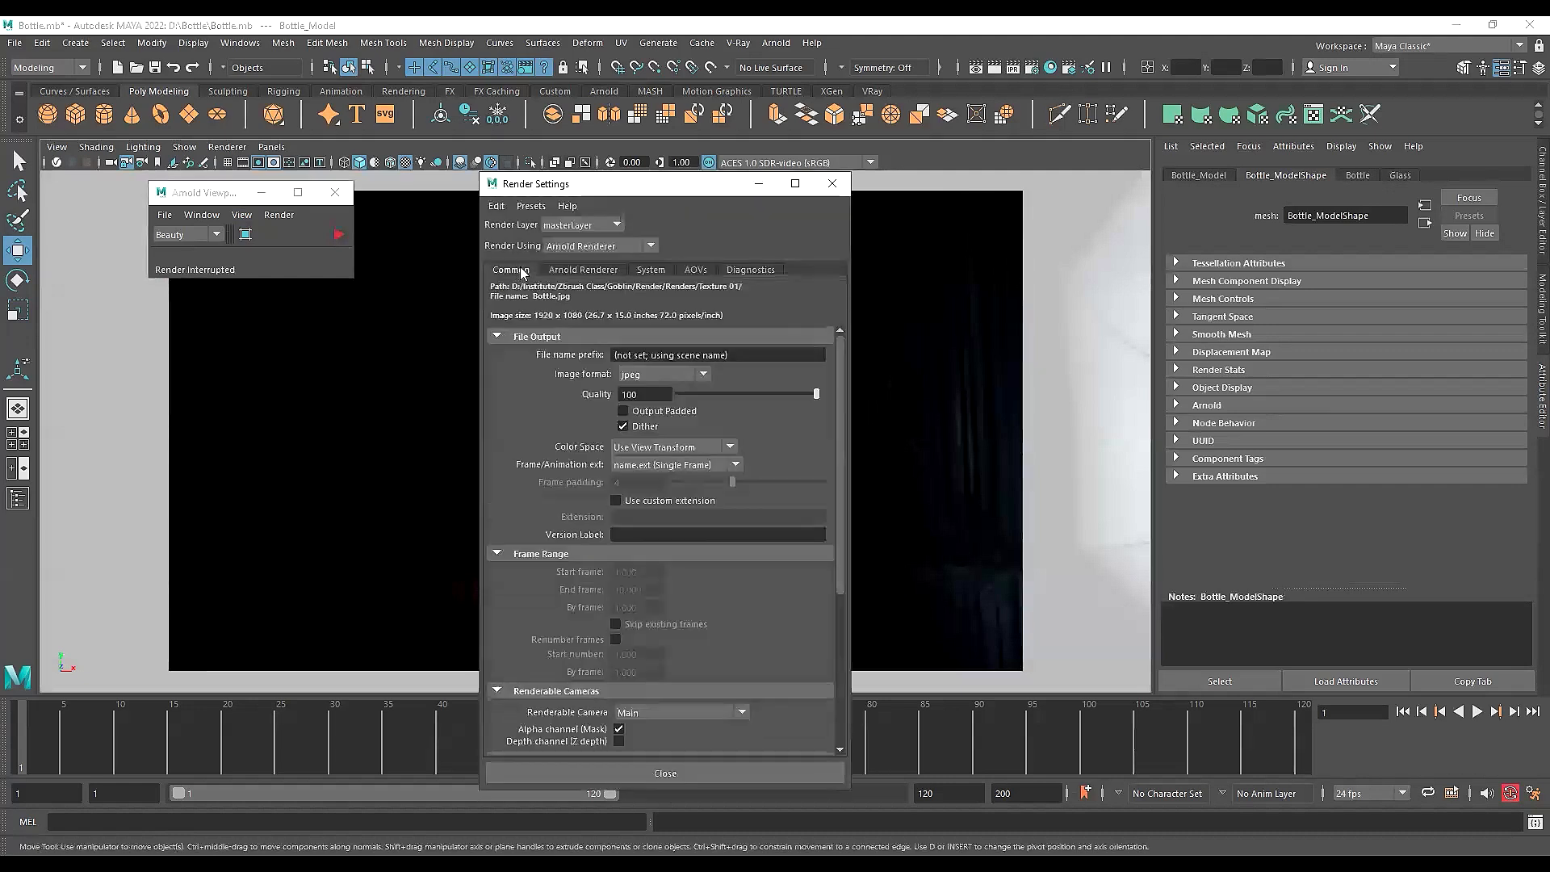
{"action": "left_click", "coordinate": [658, 374]}
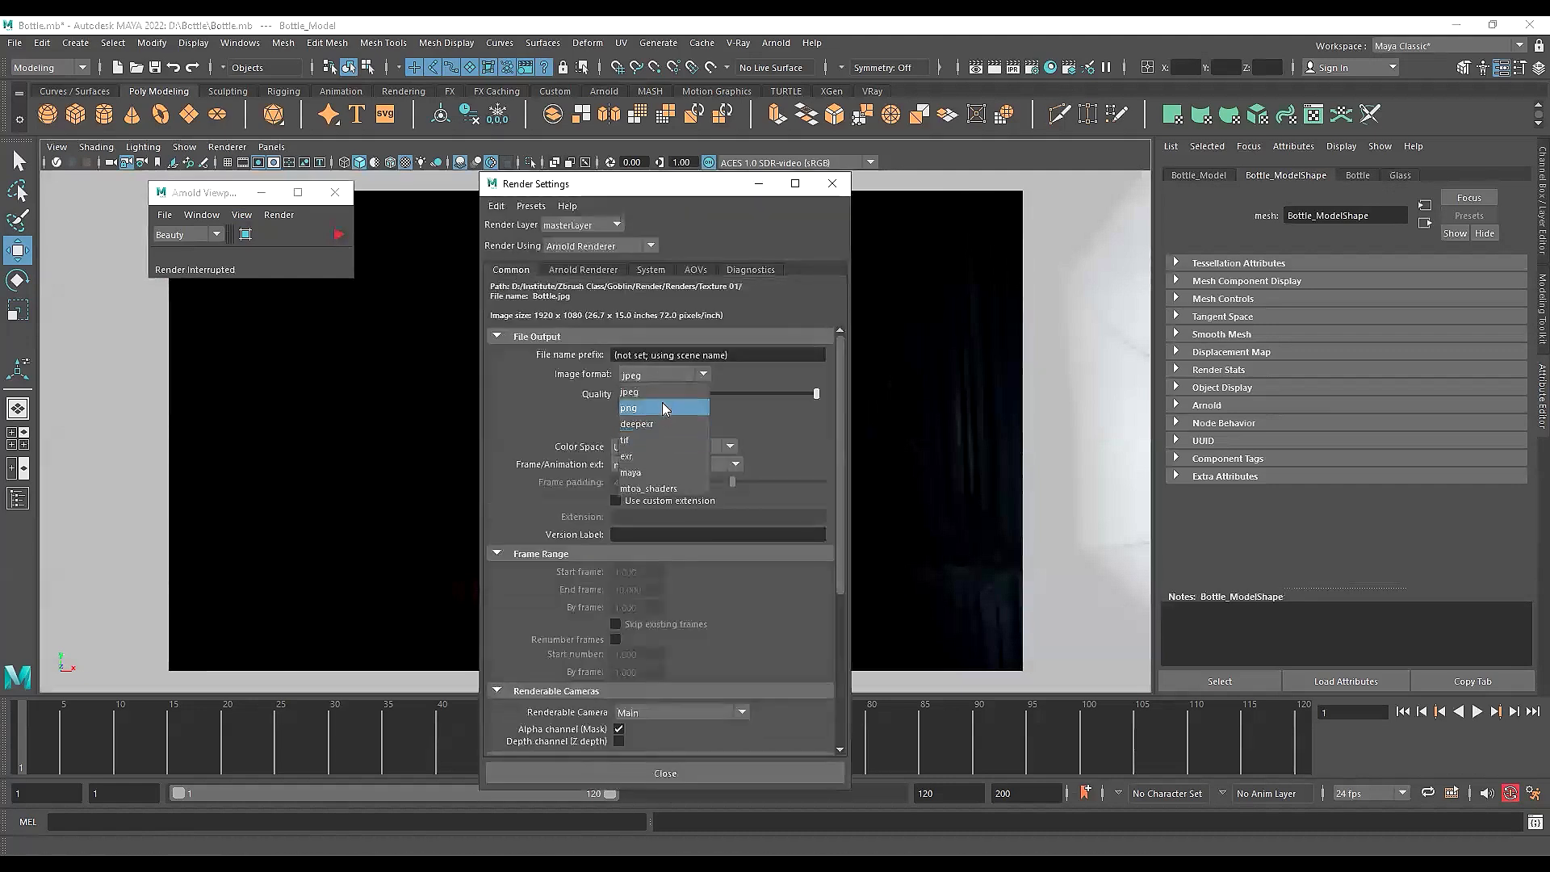
{"action": "left_click", "coordinate": [663, 406]}
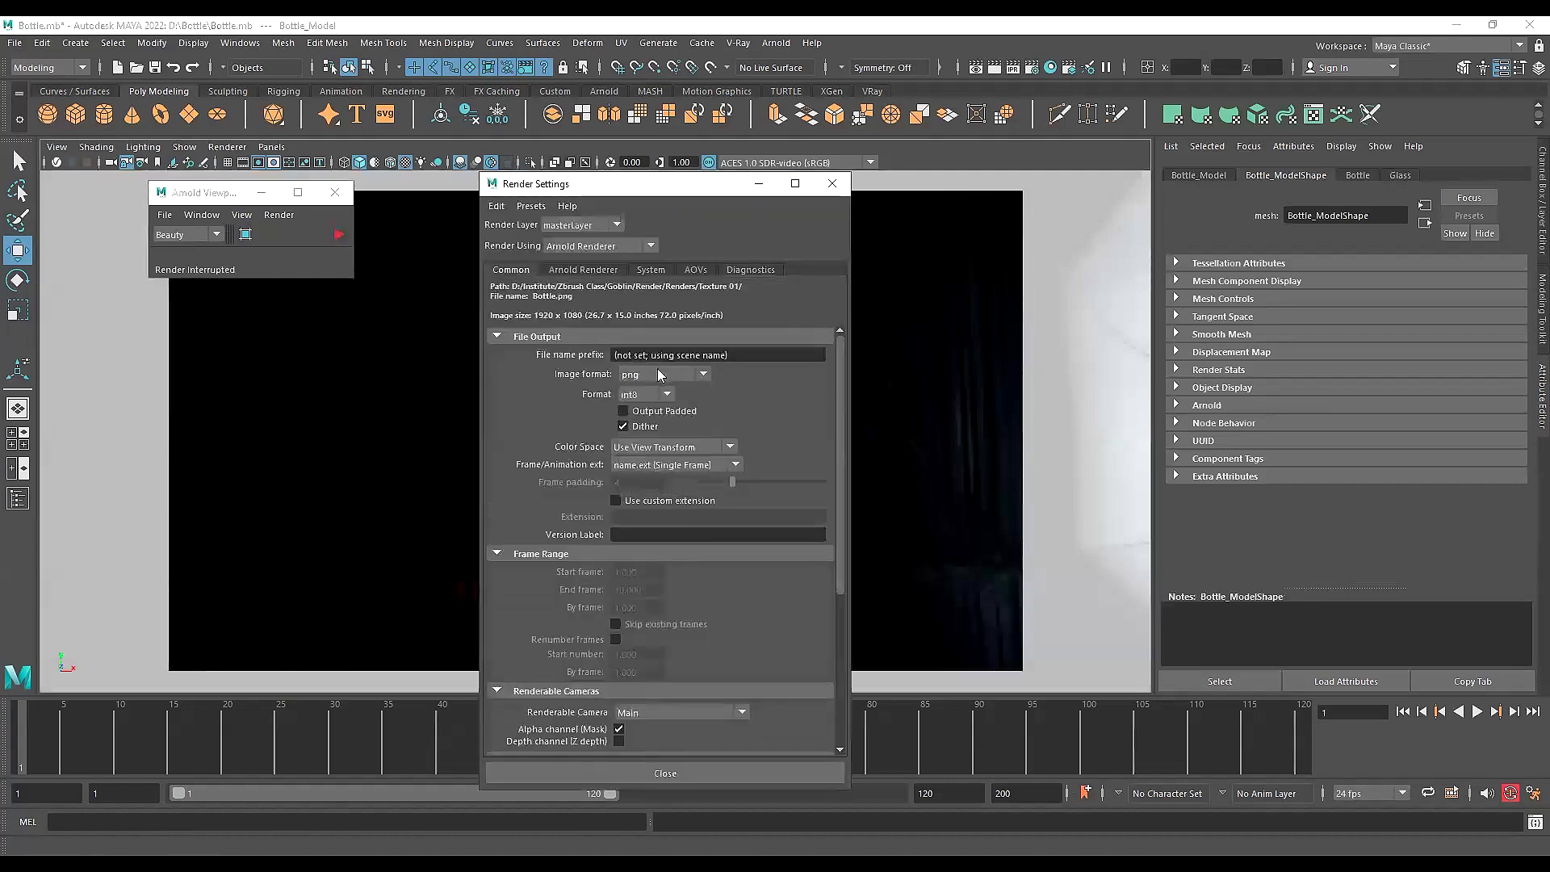
Try the exr and tif image formats for the render output and return to png
{"action": "left_click", "coordinate": [661, 374]}
{"action": "left_click", "coordinate": [649, 450]}
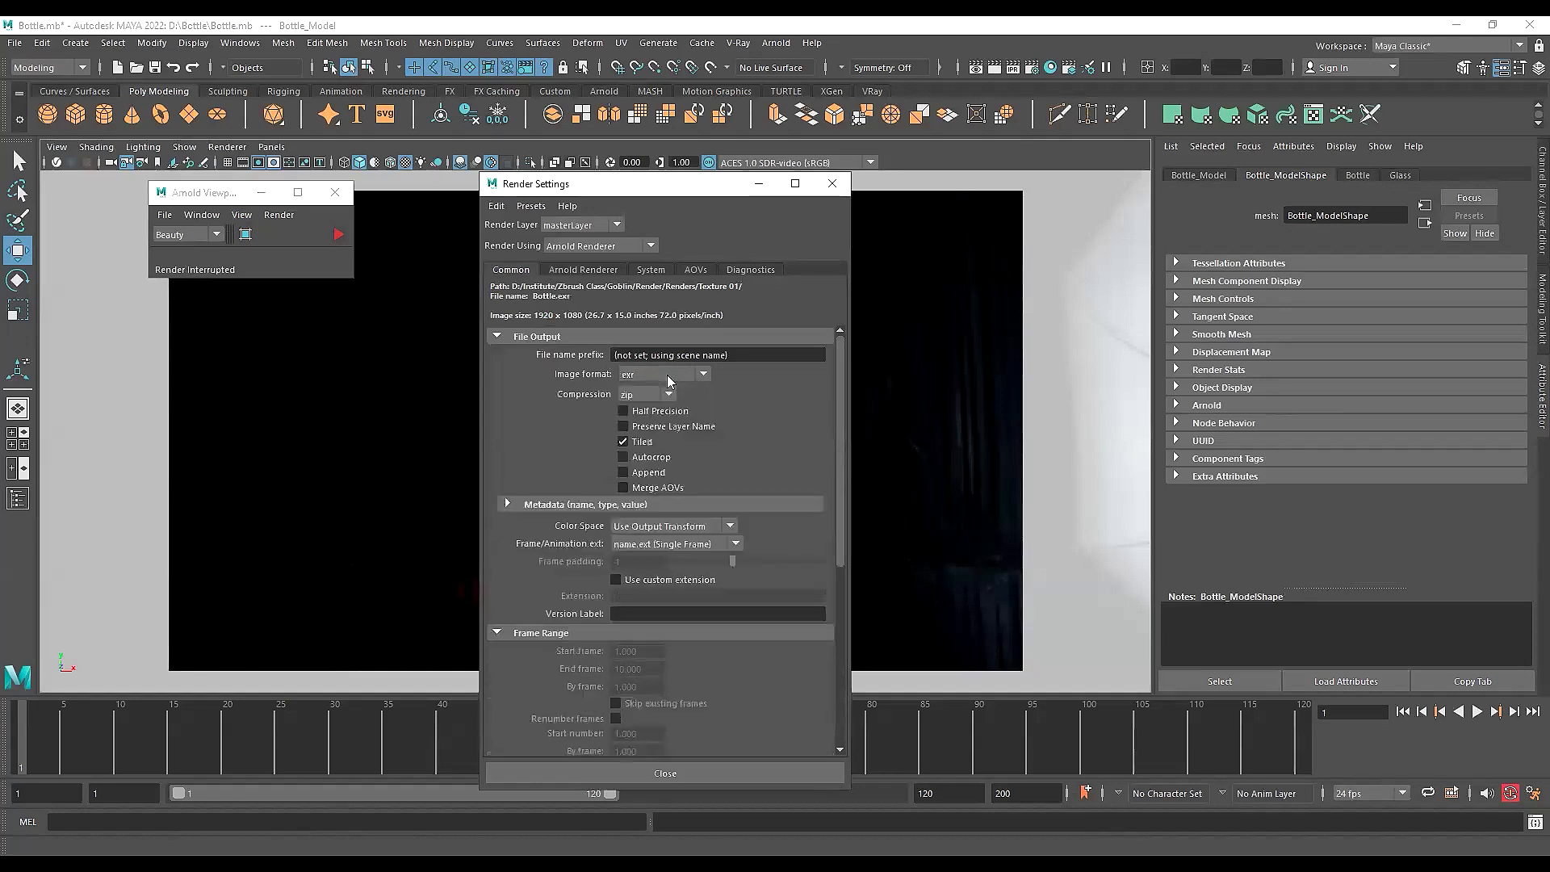
{"action": "left_click", "coordinate": [667, 375]}
{"action": "left_click", "coordinate": [646, 440]}
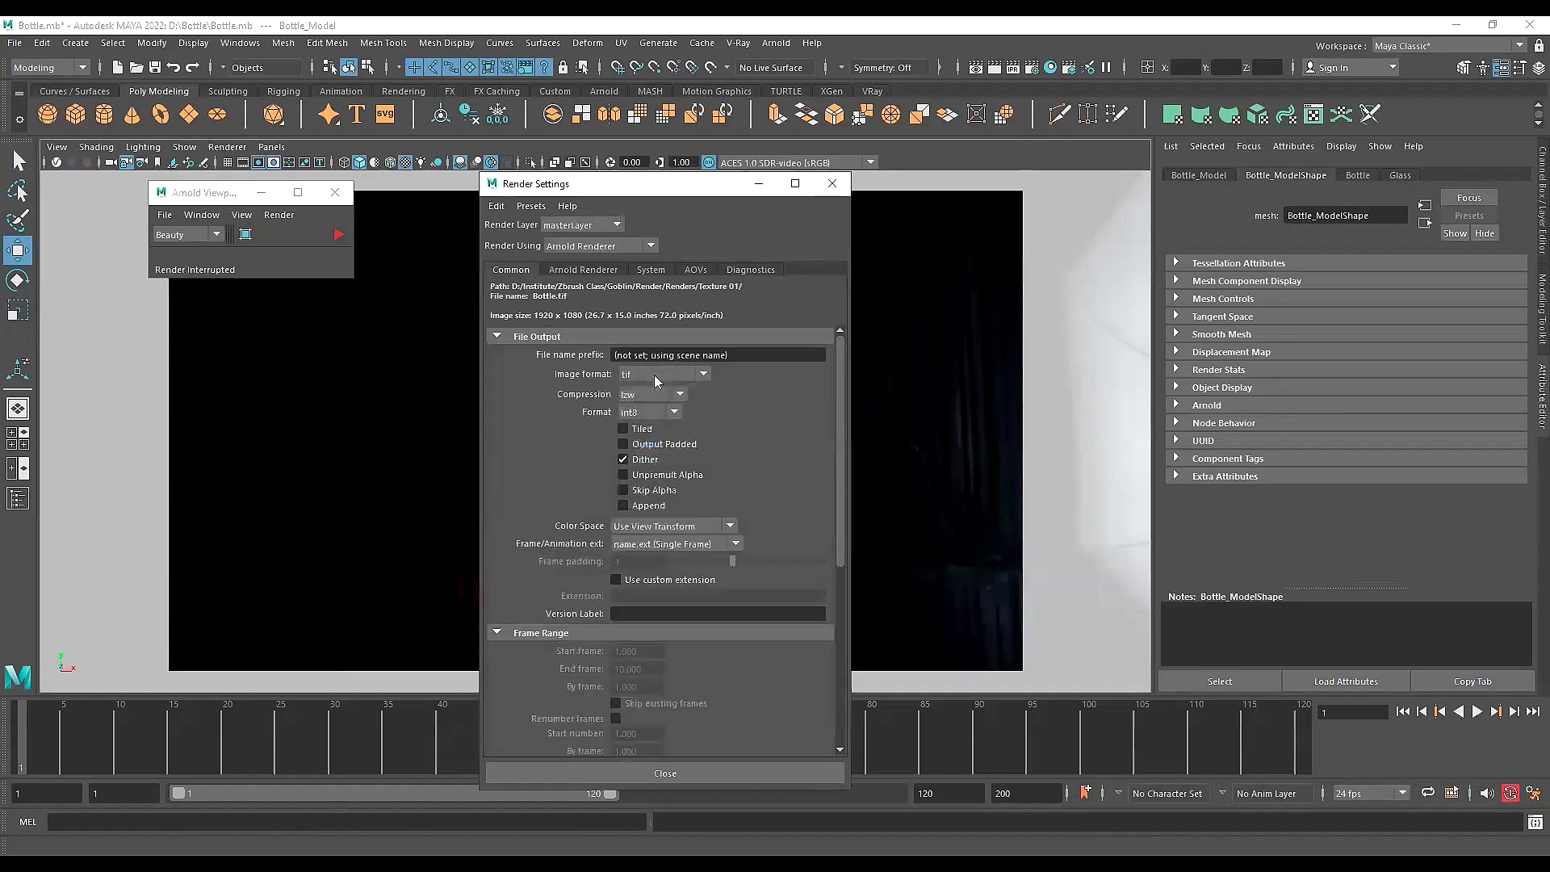
{"action": "left_click", "coordinate": [654, 375]}
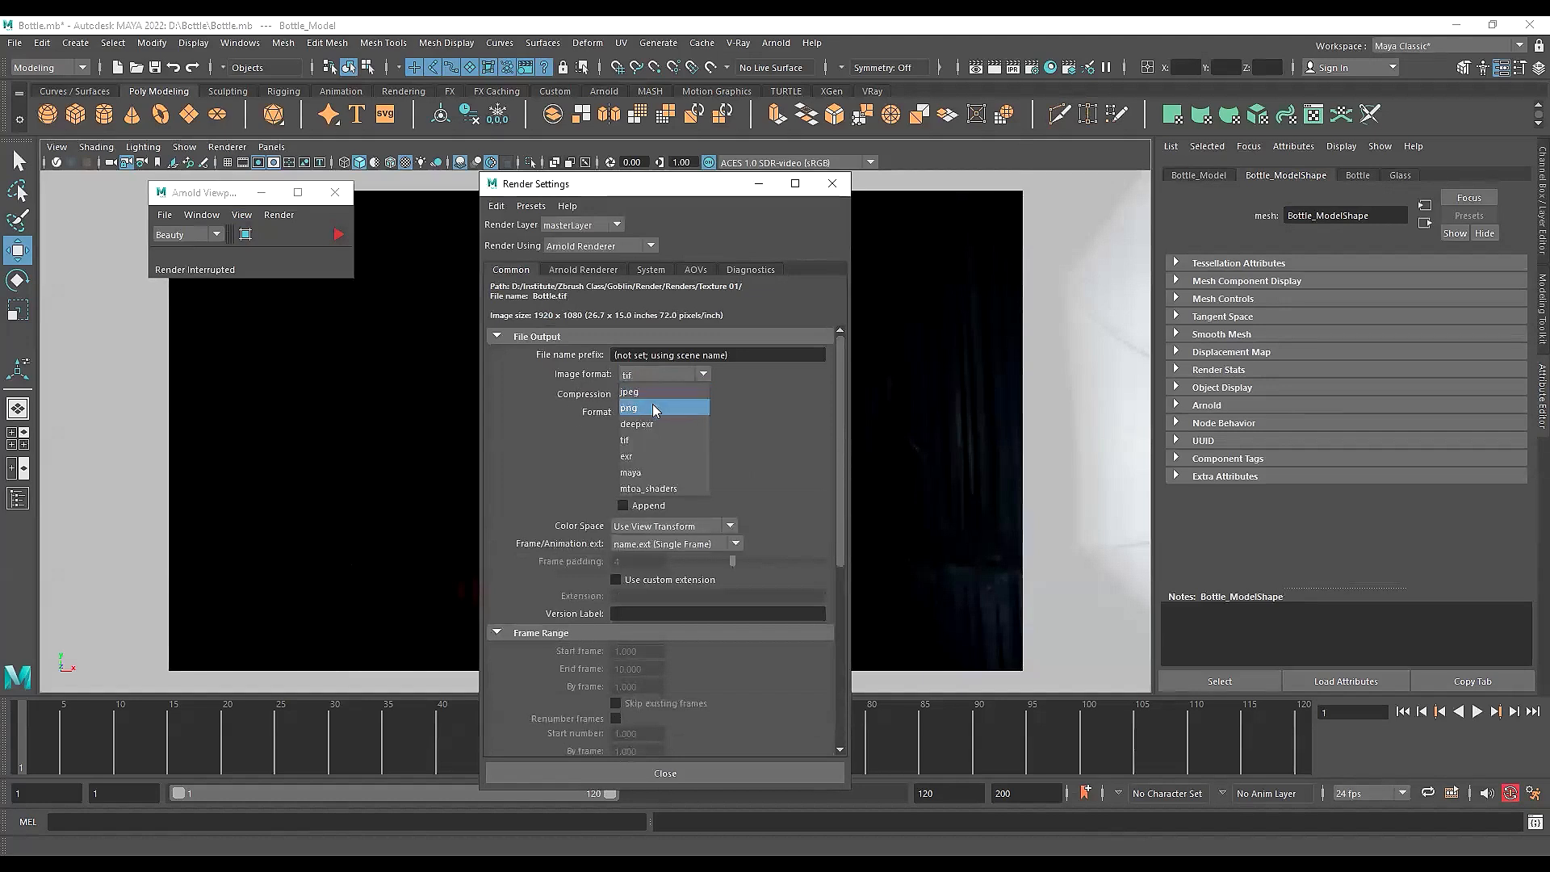
{"action": "left_click", "coordinate": [661, 408]}
Review the available image formats again, keep png, and close the Render Settings window
{"action": "left_click", "coordinate": [660, 376]}
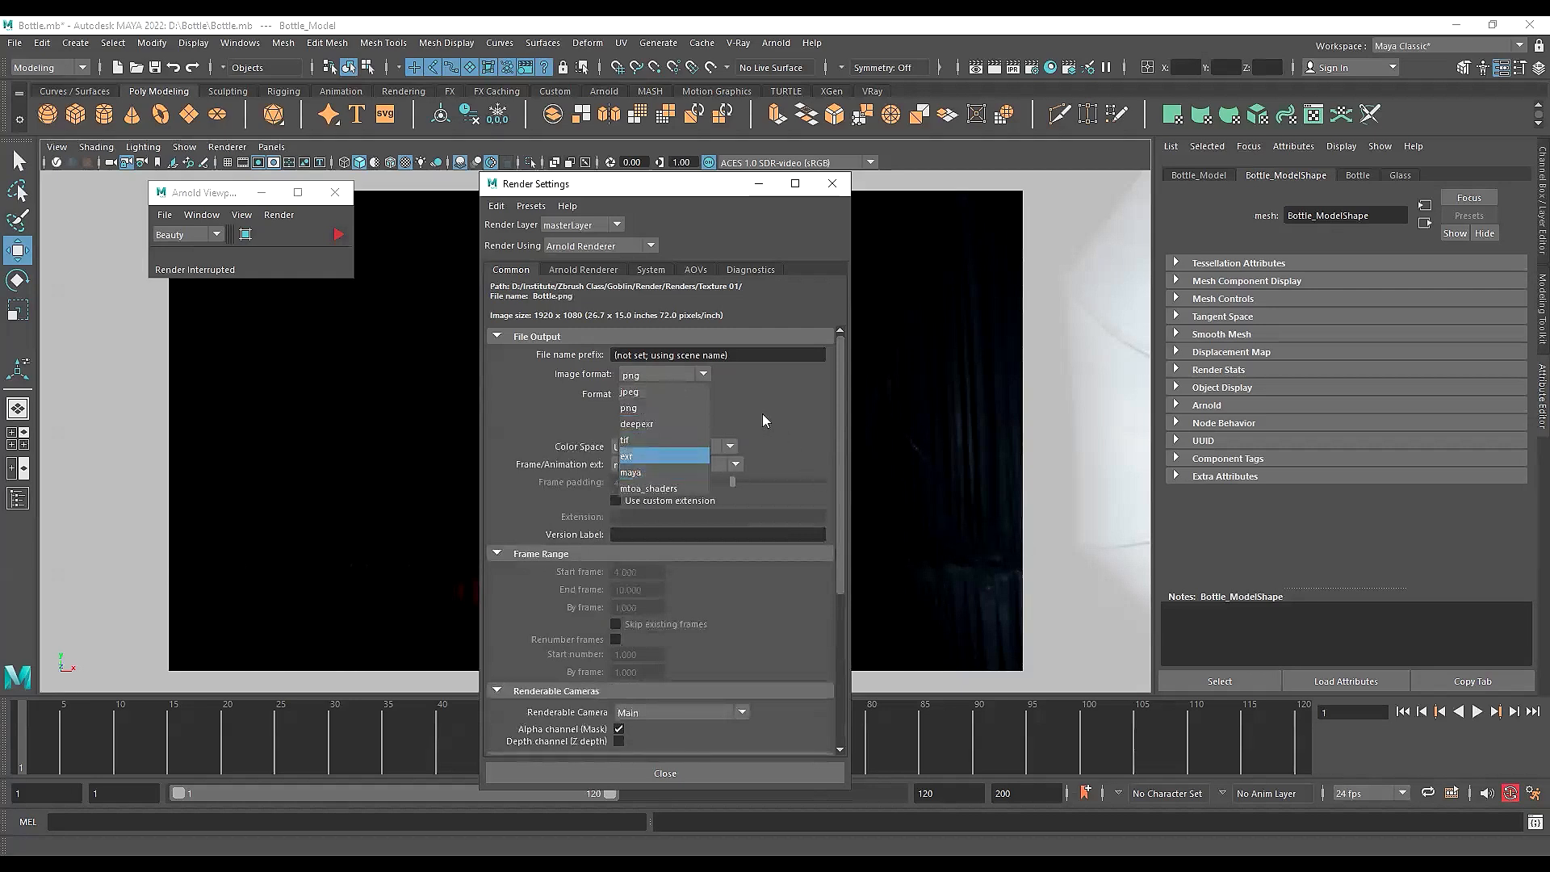
{"action": "left_click", "coordinate": [684, 374]}
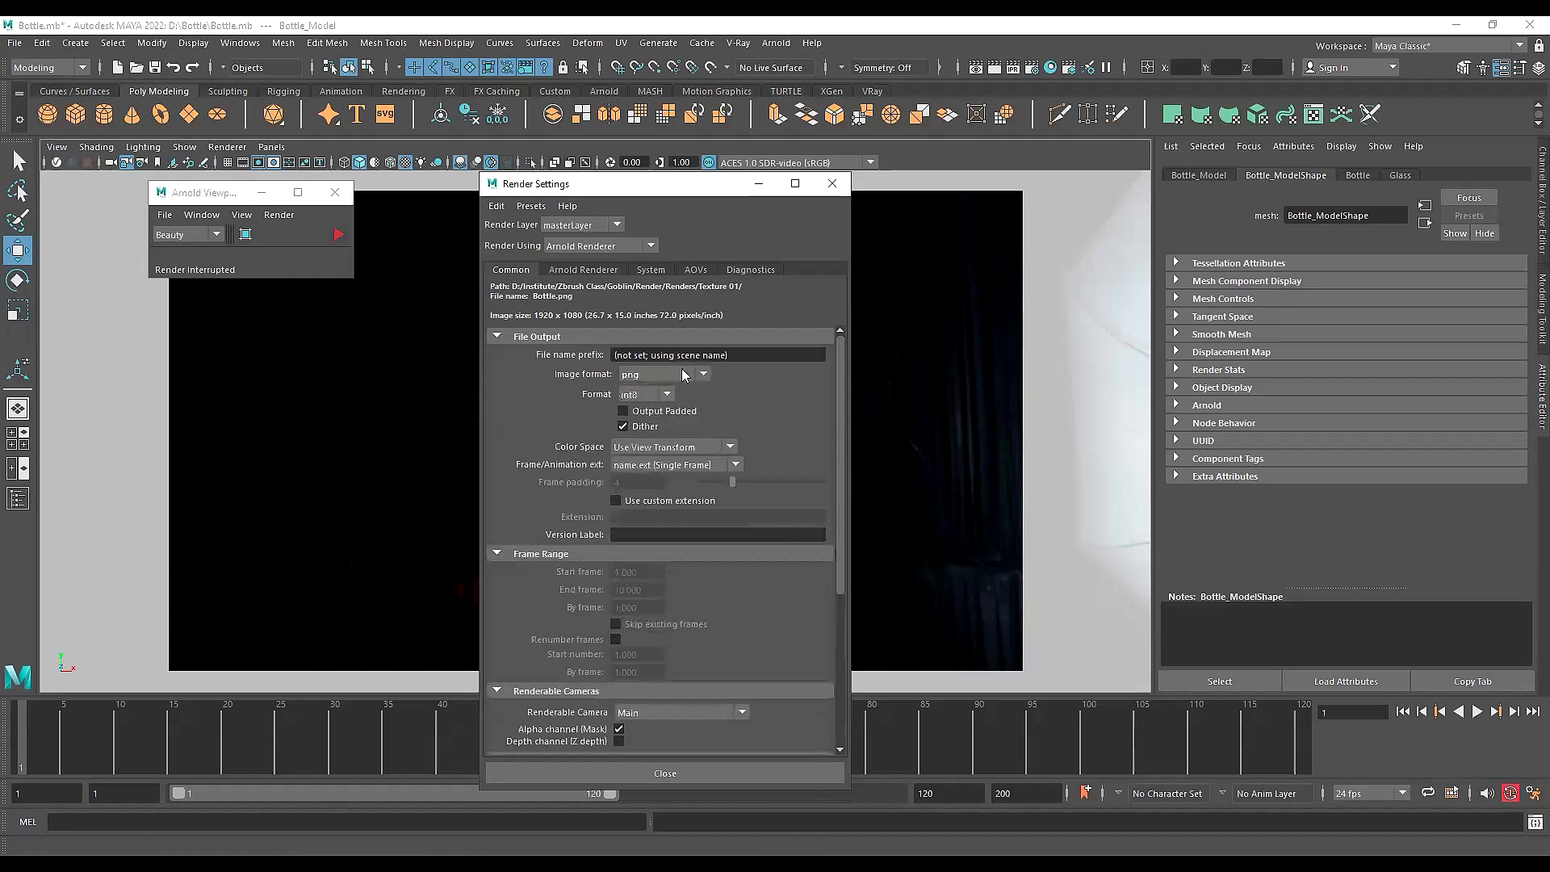
{"action": "left_click", "coordinate": [684, 374]}
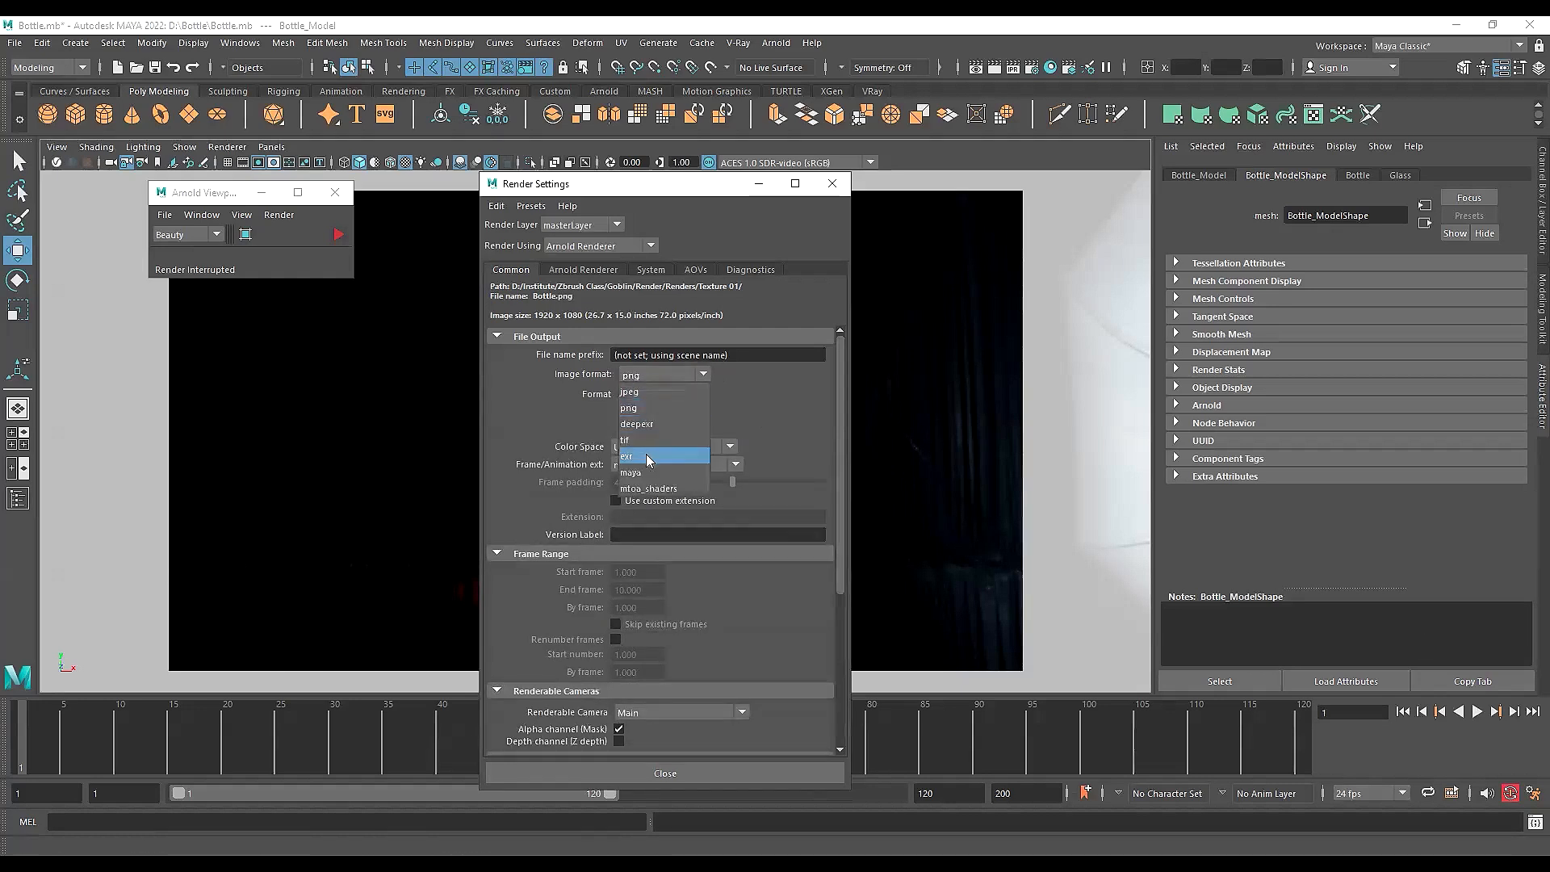
{"action": "left_click", "coordinate": [632, 408]}
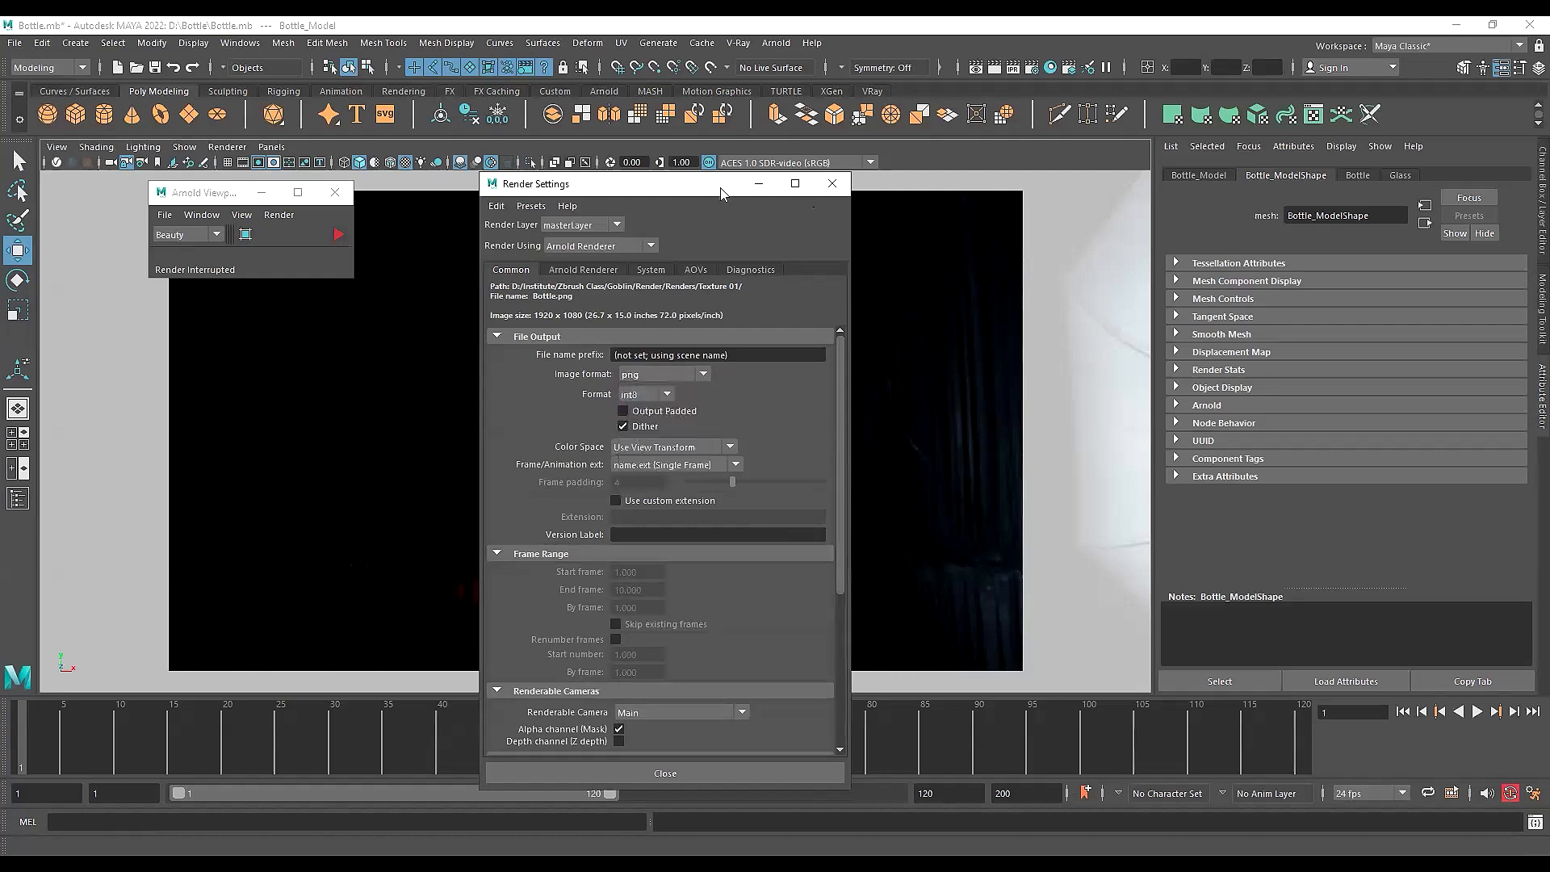
{"action": "left_click_drag", "start_coordinate": [719, 189], "coordinate": [768, 280]}
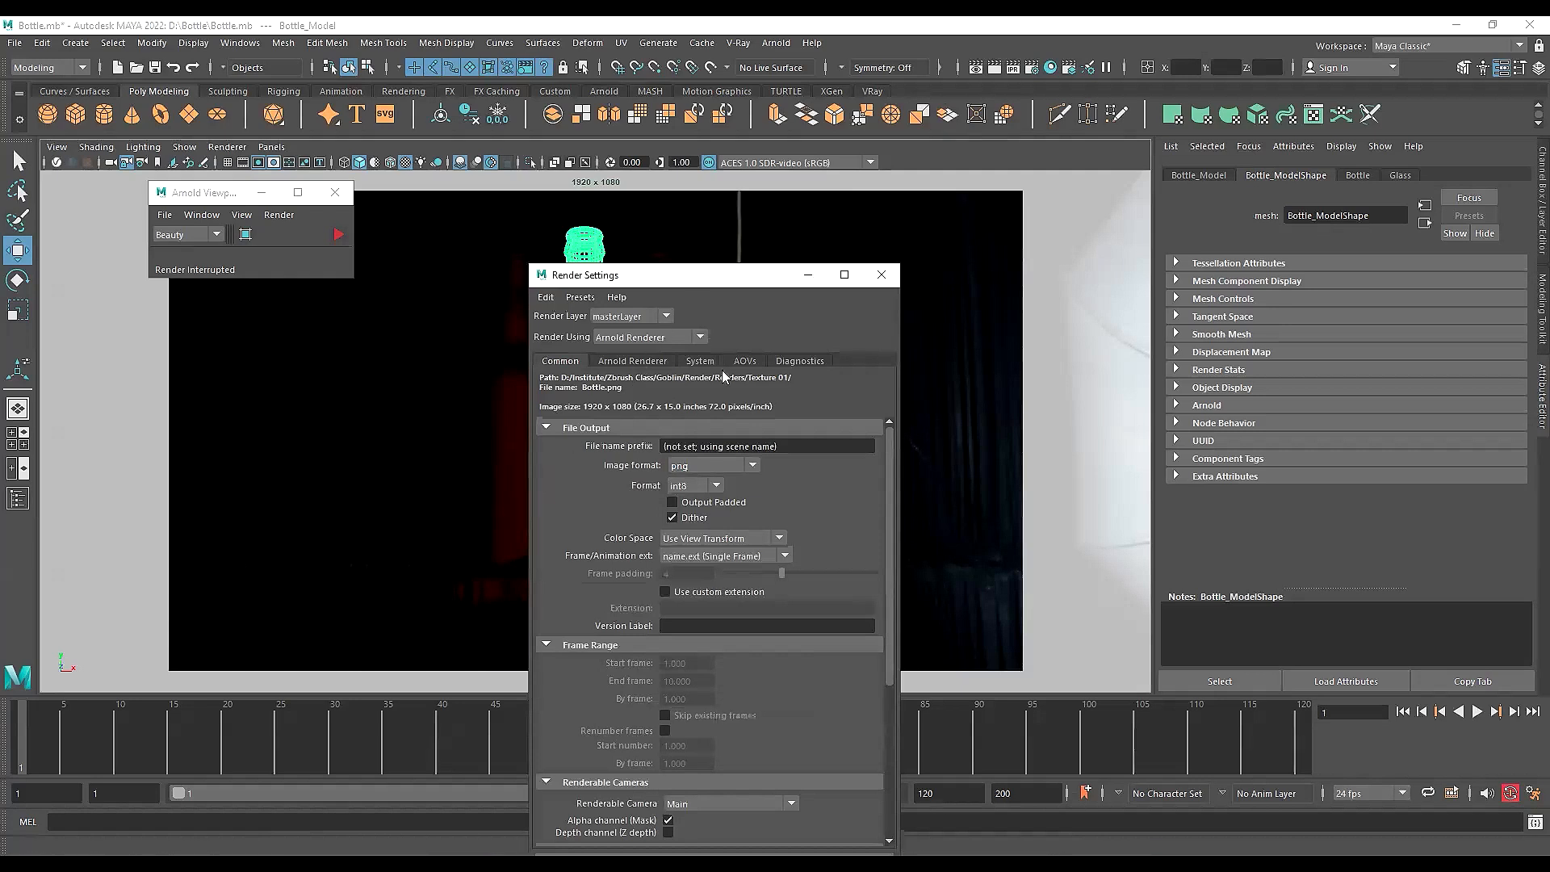
{"action": "left_click_drag", "start_coordinate": [695, 276], "coordinate": [723, 371]}
{"action": "left_click", "coordinate": [919, 369]}
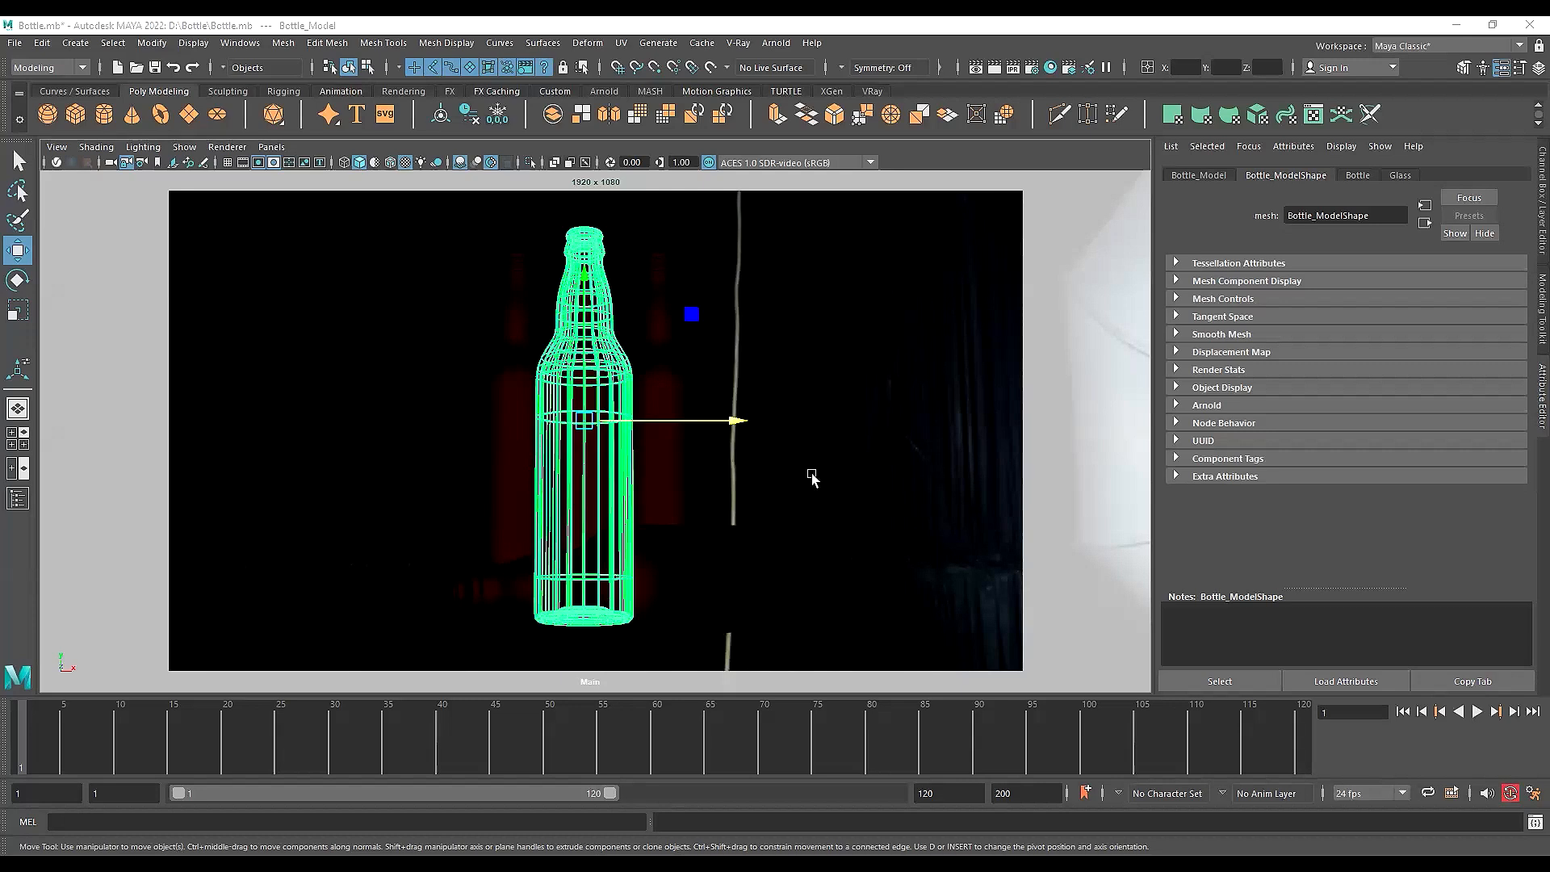
Activate the Select tool and clear the selection in the Main camera viewport
{"action": "left_click", "coordinate": [868, 450]}
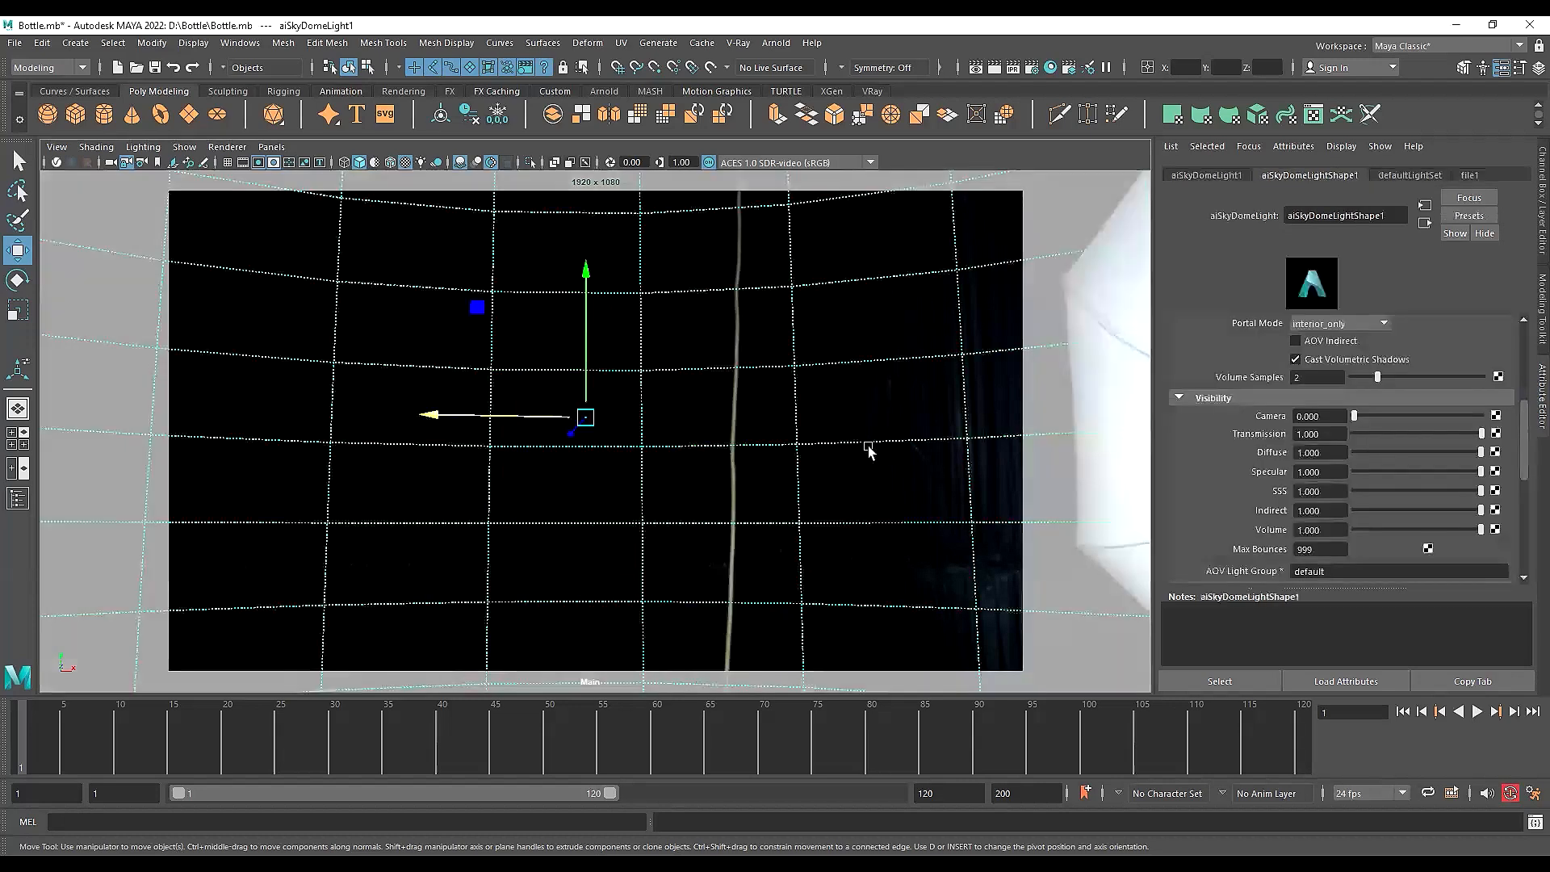
{"action": "left_click", "coordinate": [568, 492]}
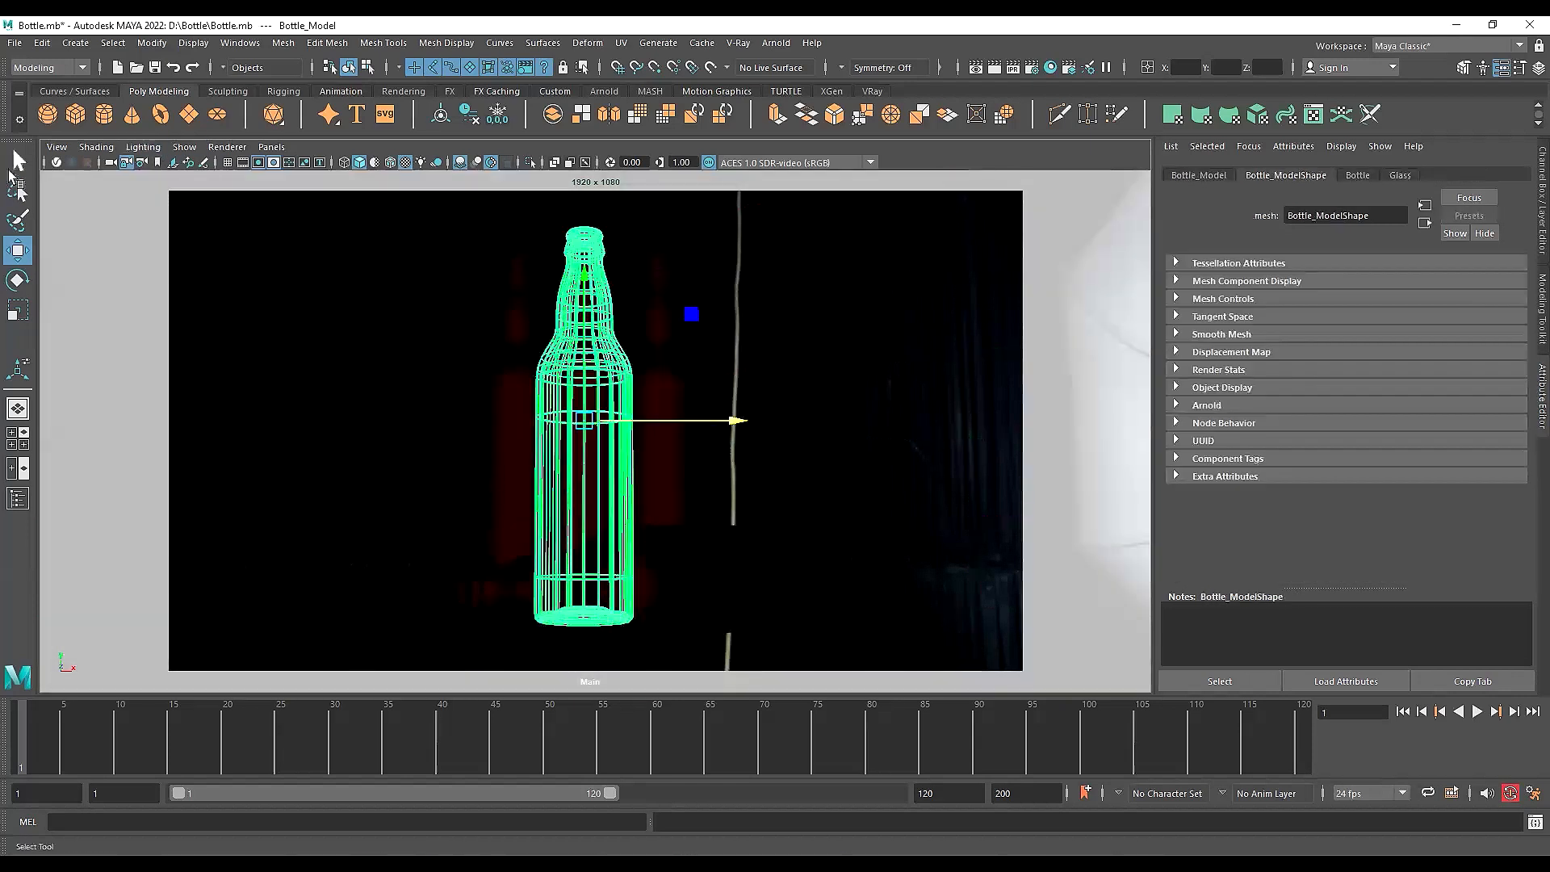
{"action": "left_click", "coordinate": [14, 166]}
{"action": "left_click", "coordinate": [535, 515]}
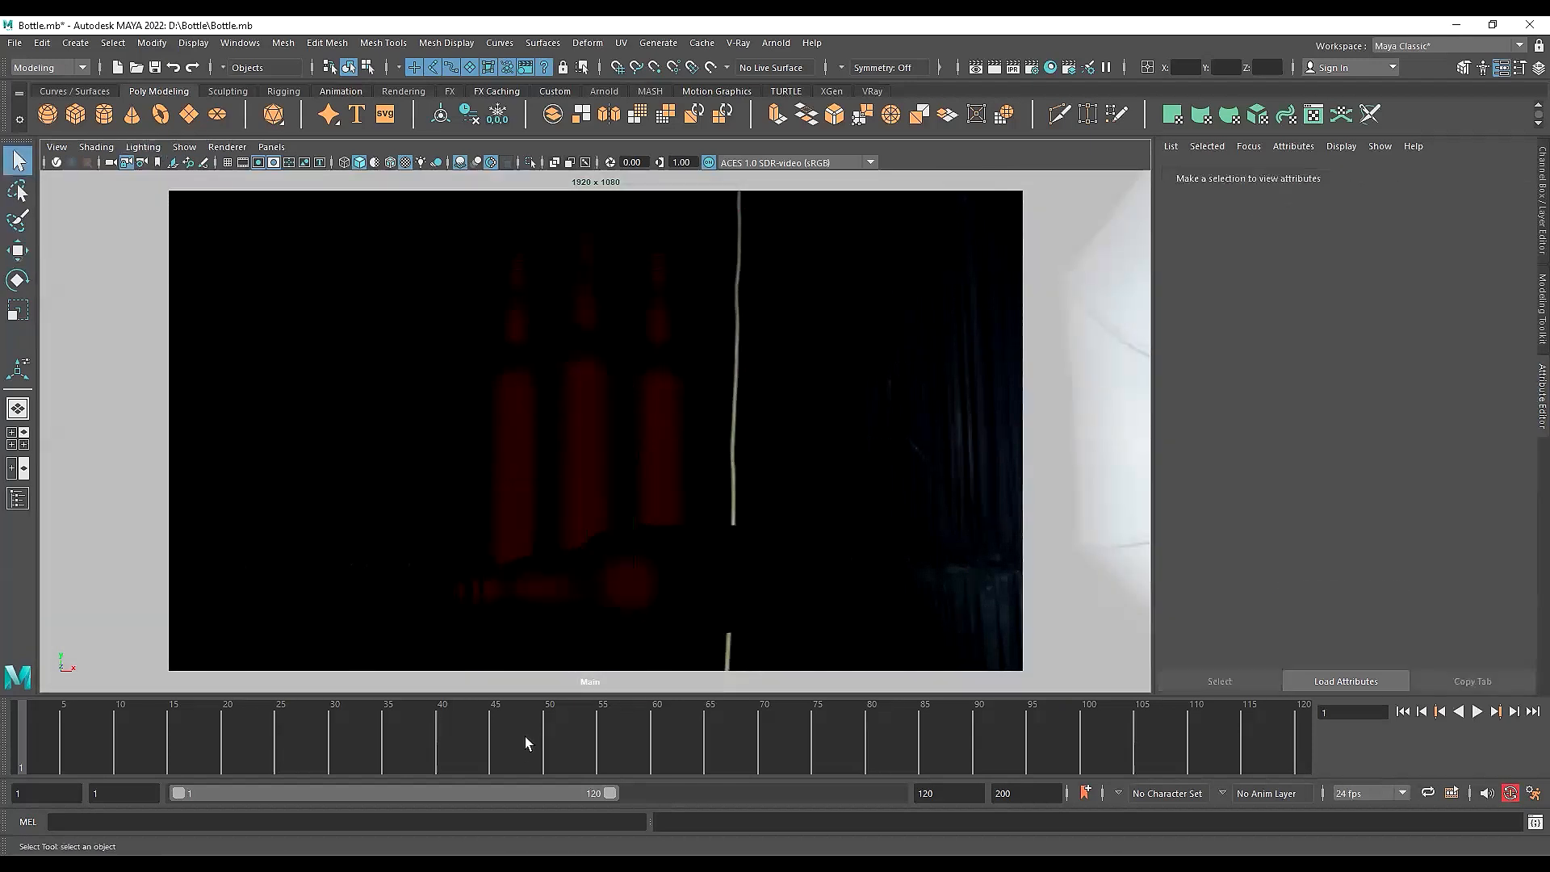